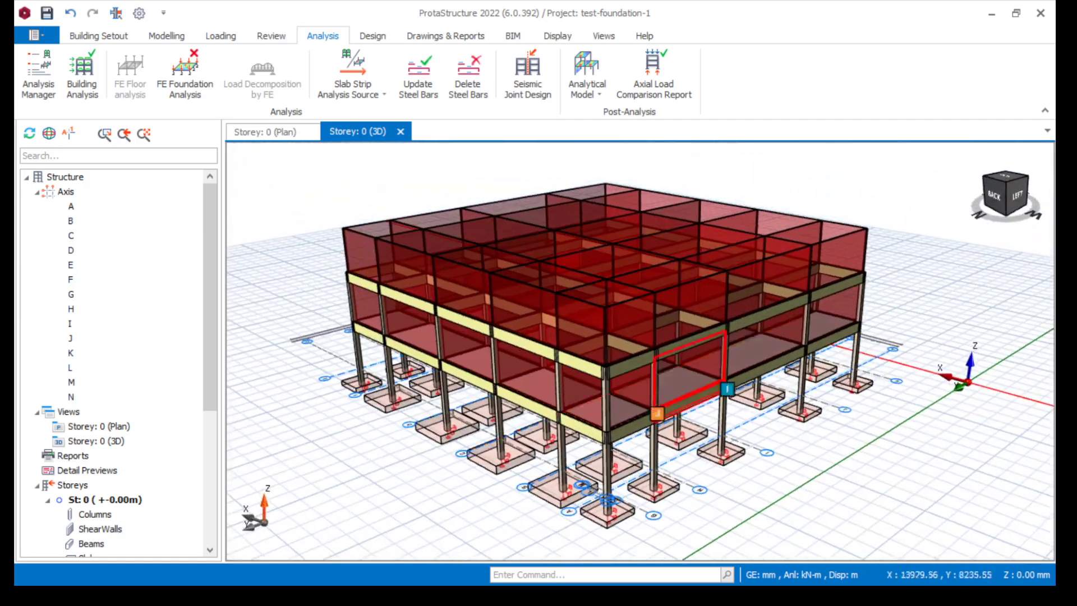
Examine the 3D building model and its pad footings from several sides
{"action": "scroll", "coordinate": [639, 351], "scroll_direction": "down", "scroll_amount": 3}
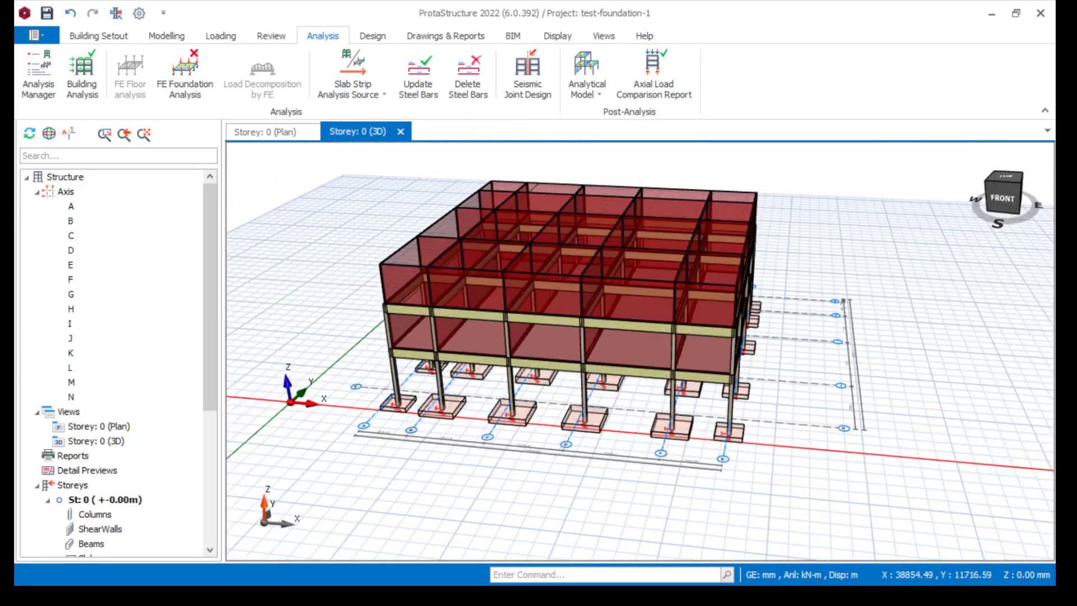
{"action": "scroll", "coordinate": [832, 394], "scroll_direction": "up", "scroll_amount": 3}
{"action": "scroll", "coordinate": [820, 399], "scroll_direction": "down", "scroll_amount": 3}
{"action": "scroll", "coordinate": [586, 386], "scroll_direction": "up", "scroll_amount": 3}
{"action": "scroll", "coordinate": [580, 386], "scroll_direction": "down", "scroll_amount": 3}
{"action": "scroll", "coordinate": [516, 380], "scroll_direction": "up", "scroll_amount": 3}
{"action": "scroll", "coordinate": [353, 360], "scroll_direction": "up", "scroll_amount": 3}
{"action": "middle_click_drag", "start_coordinate": [606, 335], "coordinate": [633, 425]}
{"action": "scroll", "coordinate": [465, 370], "scroll_direction": "down", "scroll_amount": 3}
{"action": "scroll", "coordinate": [617, 392], "scroll_direction": "up", "scroll_amount": 3}
{"action": "middle_click_drag", "start_coordinate": [418, 435], "coordinate": [463, 423], "text": "shift"}
{"action": "scroll", "coordinate": [454, 414], "scroll_direction": "down", "scroll_amount": 3}
{"action": "scroll", "coordinate": [485, 461], "scroll_direction": "up", "scroll_amount": 3}
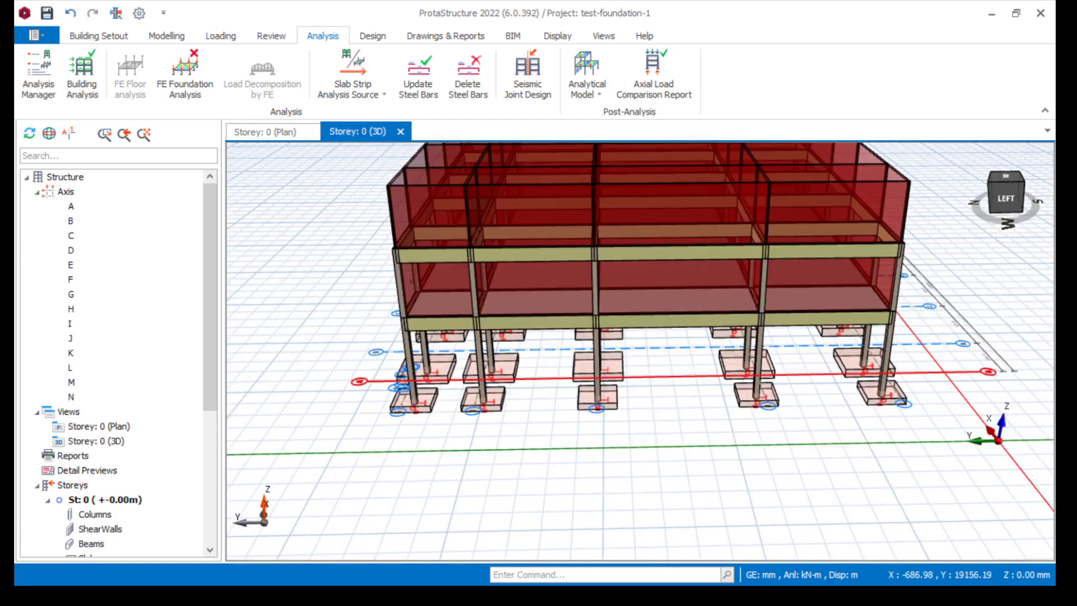
{"action": "middle_click_drag", "start_coordinate": [476, 385], "coordinate": [505, 387], "text": "shift"}
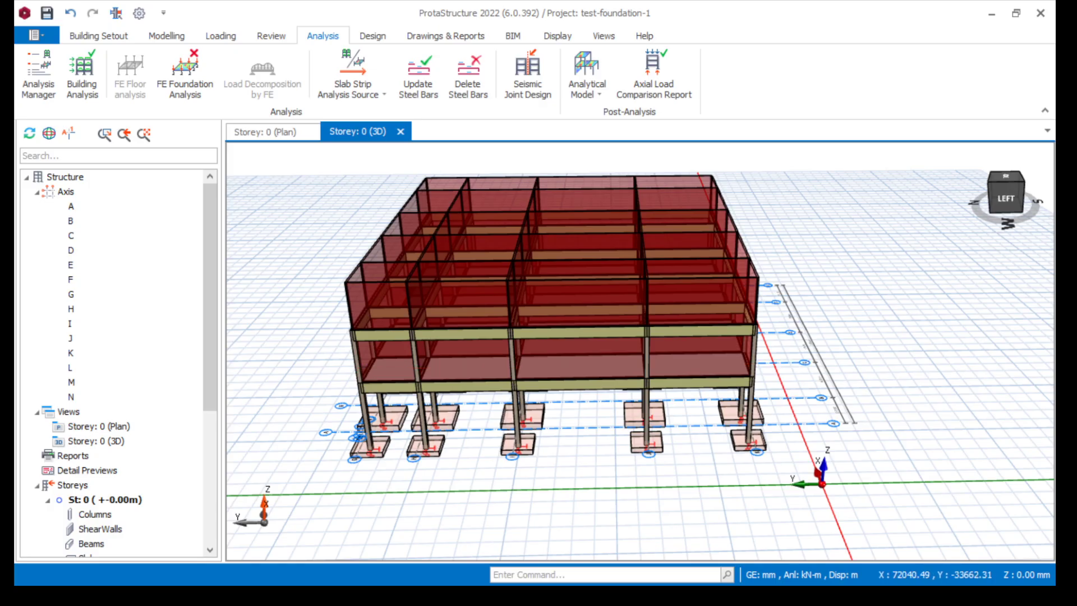
Switch to AutoCAD and bring up the SIAFAT TEMPLATE-ORIG.dwg drawing
{"action": "left_click", "coordinate": [992, 12]}
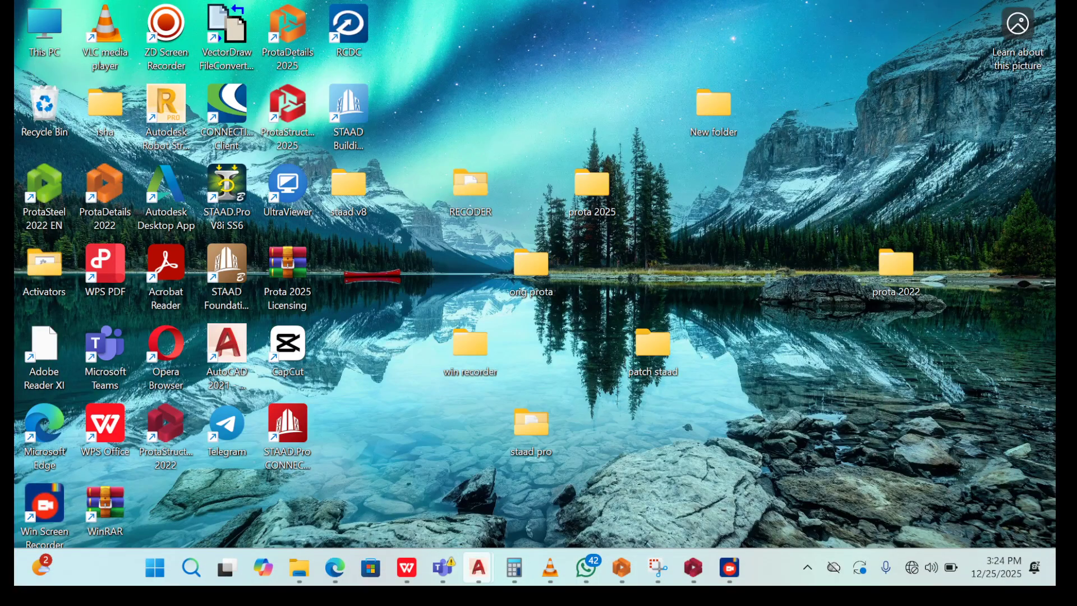
{"action": "mouse_move", "coordinate": [478, 567]}
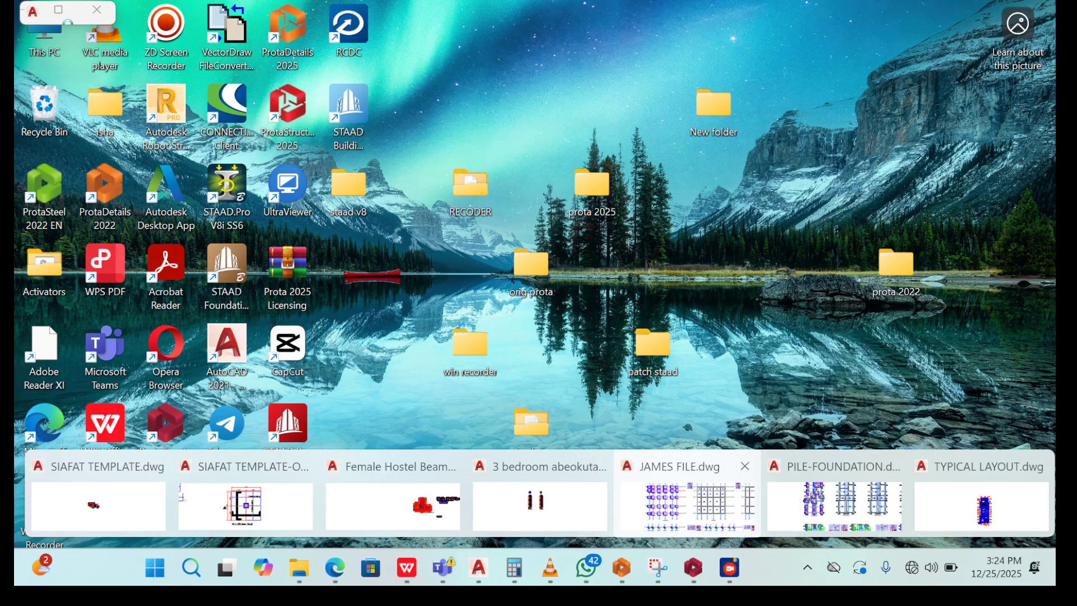
{"action": "left_click", "coordinate": [245, 493]}
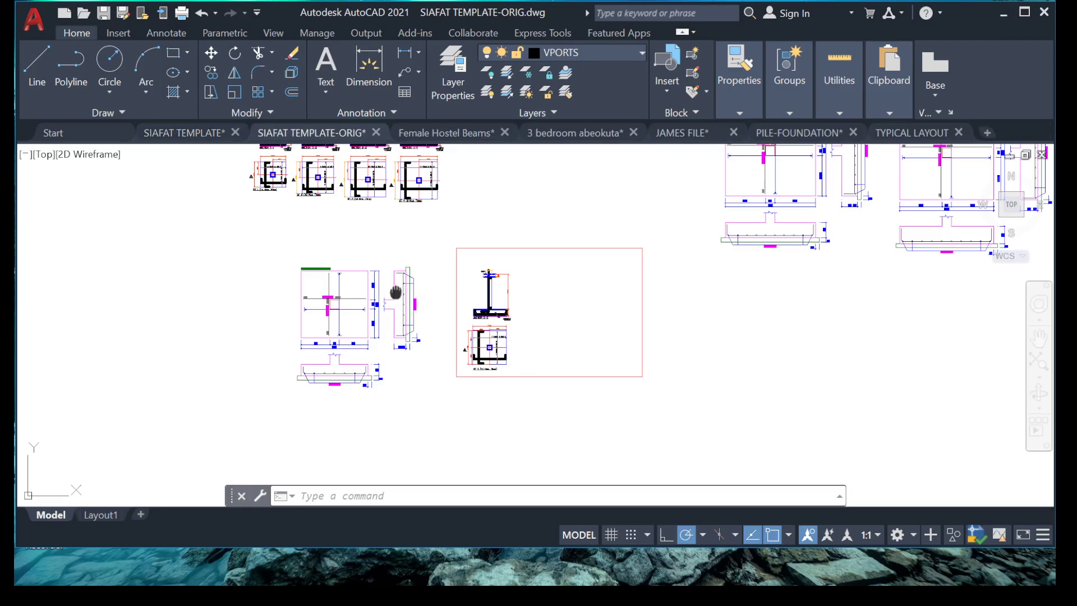
Erase the unframed floor plan lying below the sheet with the ground floor general arrangement
{"action": "middle_click_drag", "start_coordinate": [395, 292], "coordinate": [428, 336]}
{"action": "scroll", "coordinate": [429, 335], "scroll_direction": "down", "scroll_amount": 10}
{"action": "middle_click_drag", "start_coordinate": [900, 225], "coordinate": [715, 250]}
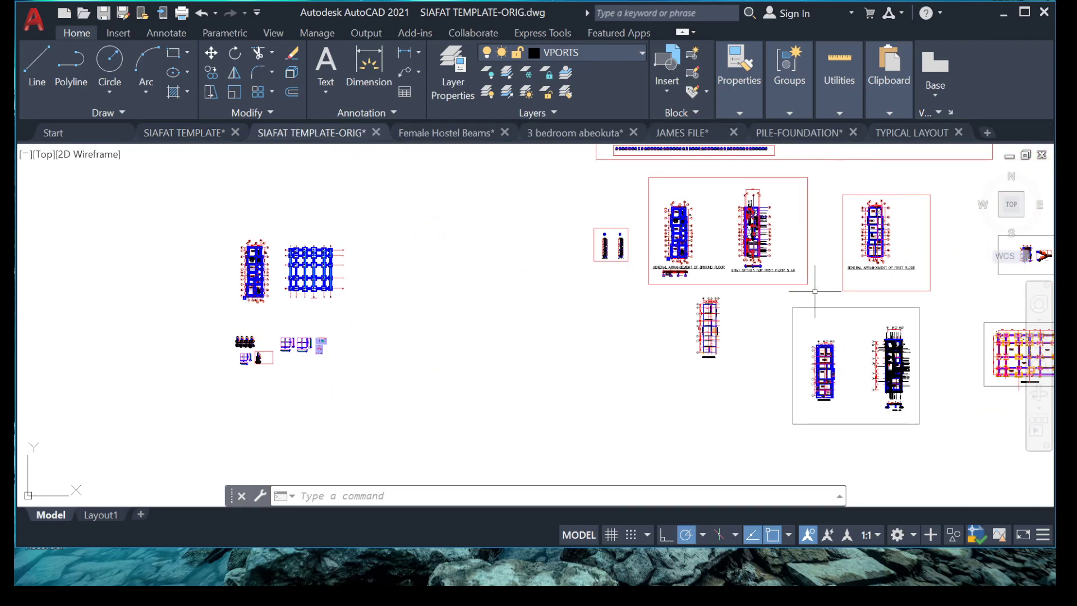
{"action": "scroll", "coordinate": [700, 317], "scroll_direction": "up", "scroll_amount": 4}
{"action": "left_click", "coordinate": [680, 250]}
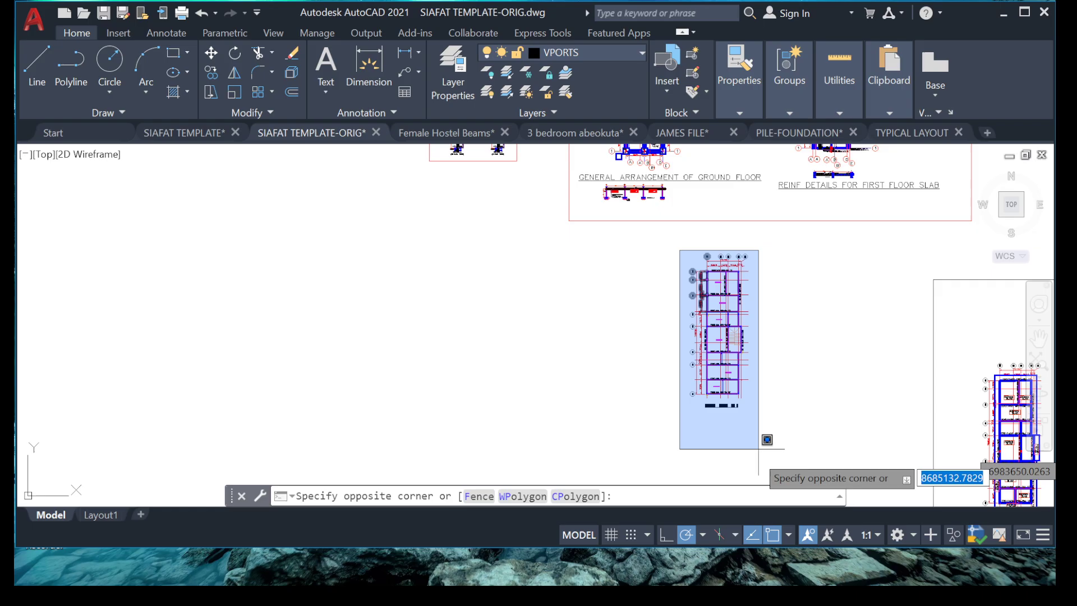
{"action": "left_click", "coordinate": [771, 449]}
{"action": "key", "text": "Delete"}
{"action": "scroll", "coordinate": [637, 297], "scroll_direction": "down", "scroll_amount": 4}
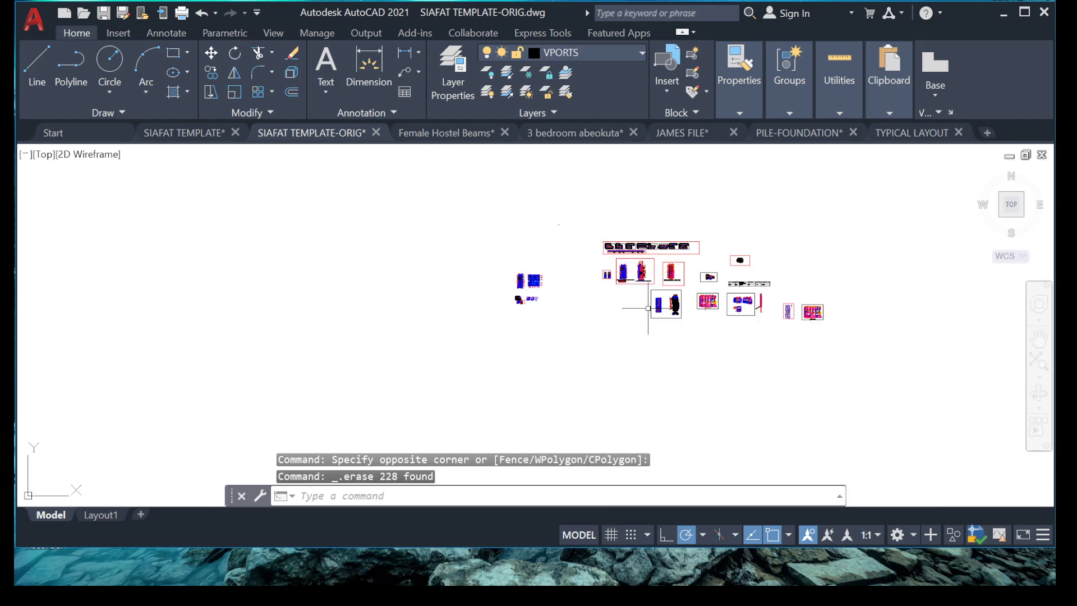
Examine the ground floor general arrangement and the reinforcement details for the first floor slab
{"action": "scroll", "coordinate": [476, 269], "scroll_direction": "up", "scroll_amount": 8}
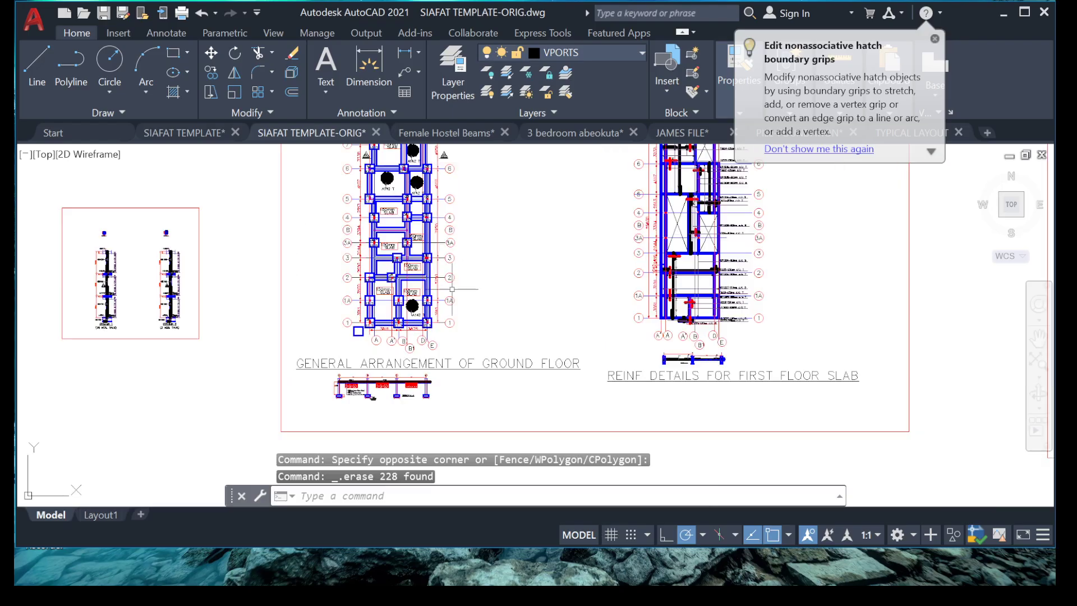
{"action": "scroll", "coordinate": [417, 243], "scroll_direction": "up", "scroll_amount": 7}
{"action": "scroll", "coordinate": [417, 242], "scroll_direction": "down", "scroll_amount": 7}
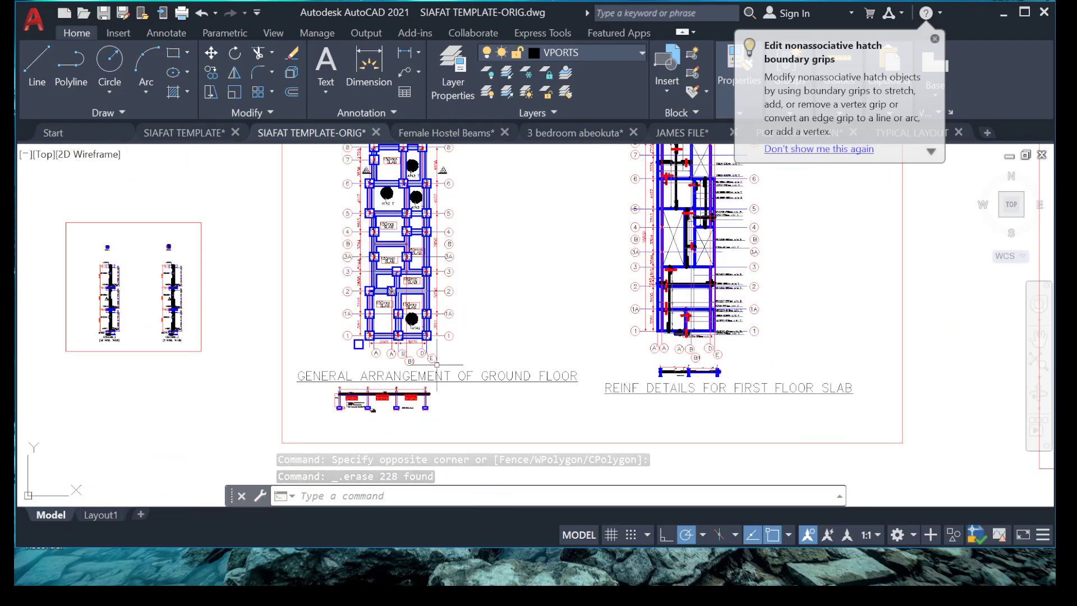
{"action": "middle_click_drag", "start_coordinate": [561, 327], "coordinate": [483, 323]}
{"action": "scroll", "coordinate": [615, 261], "scroll_direction": "up", "scroll_amount": 6}
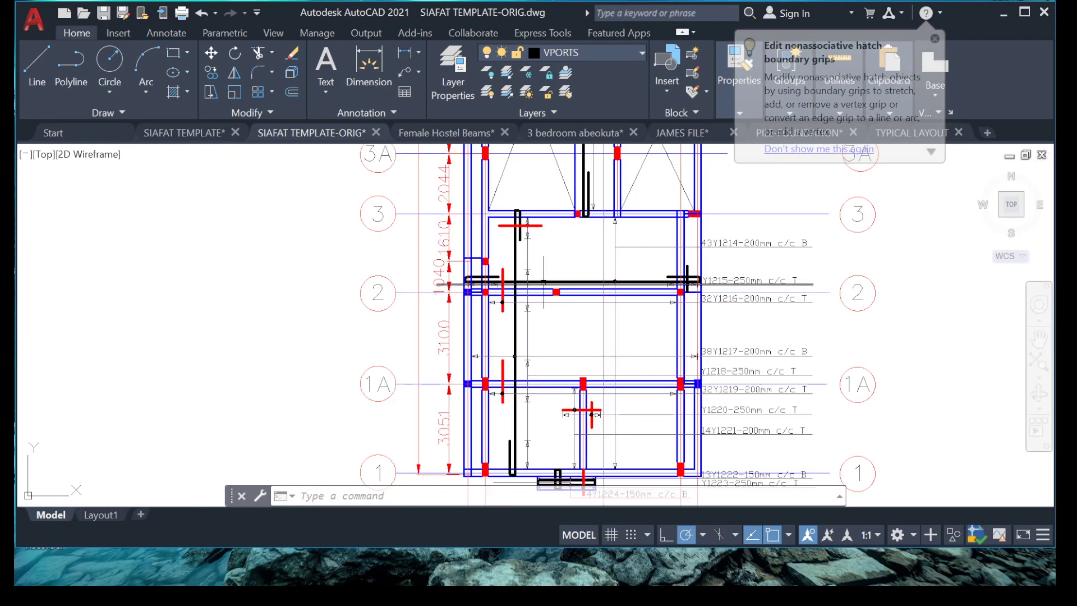
{"action": "scroll", "coordinate": [526, 280], "scroll_direction": "down", "scroll_amount": 6}
{"action": "scroll", "coordinate": [516, 275], "scroll_direction": "up", "scroll_amount": 5}
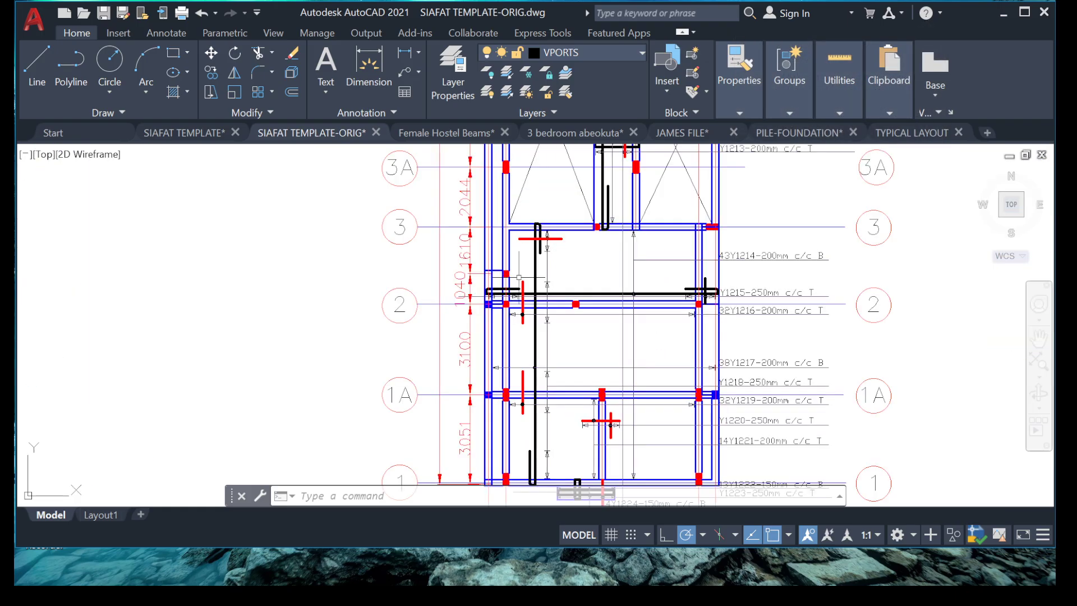
{"action": "scroll", "coordinate": [519, 277], "scroll_direction": "down", "scroll_amount": 5}
{"action": "scroll", "coordinate": [519, 277], "scroll_direction": "down", "scroll_amount": 6}
{"action": "scroll", "coordinate": [505, 297], "scroll_direction": "up", "scroll_amount": 3}
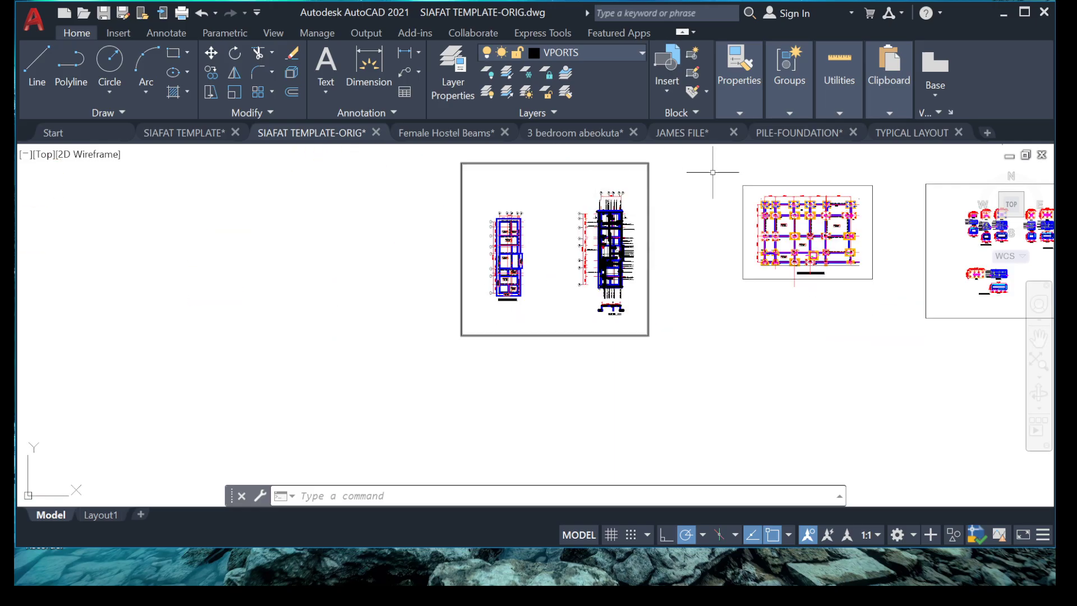
Examine the framed pile cap reinforcement details, including their plans and sections
{"action": "middle_click_drag", "start_coordinate": [710, 172], "coordinate": [510, 176]}
{"action": "scroll", "coordinate": [509, 184], "scroll_direction": "down", "scroll_amount": 4}
{"action": "scroll", "coordinate": [647, 204], "scroll_direction": "up", "scroll_amount": 4}
{"action": "scroll", "coordinate": [584, 213], "scroll_direction": "up", "scroll_amount": 6}
{"action": "mouse_move", "coordinate": [582, 214]}
{"action": "middle_mouse_down"}
{"action": "mouse_move", "coordinate": [550, 209]}
{"action": "mouse_move", "coordinate": [552, 263]}
{"action": "middle_mouse_up"}
{"action": "scroll", "coordinate": [553, 262], "scroll_direction": "up", "scroll_amount": 4}
{"action": "scroll", "coordinate": [553, 261], "scroll_direction": "down", "scroll_amount": 5}
{"action": "scroll", "coordinate": [638, 269], "scroll_direction": "up", "scroll_amount": 5}
{"action": "scroll", "coordinate": [634, 269], "scroll_direction": "down", "scroll_amount": 2}
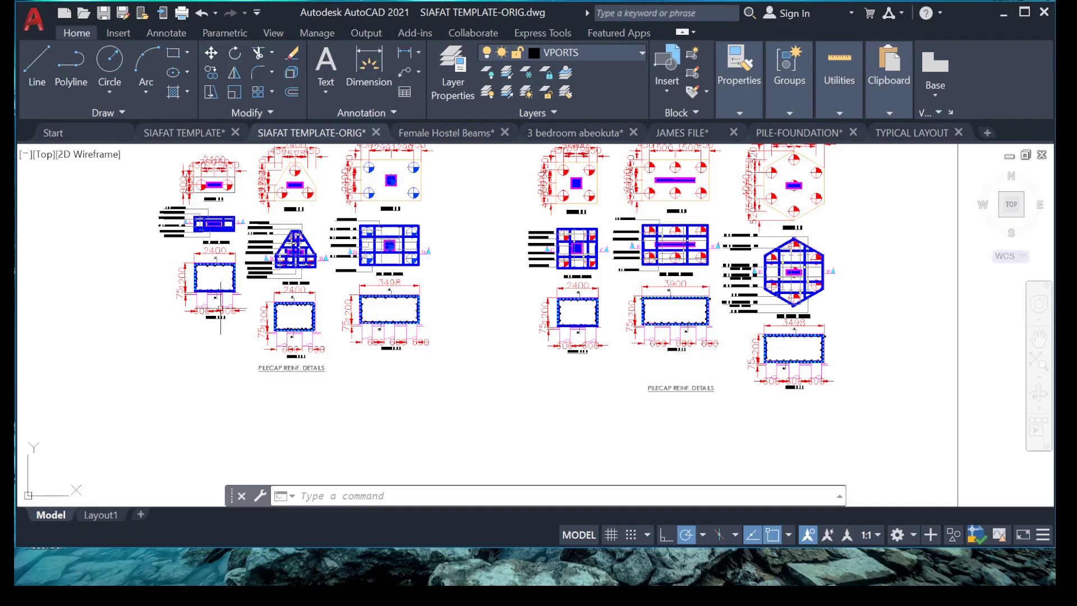
{"action": "scroll", "coordinate": [243, 254], "scroll_direction": "up", "scroll_amount": 3}
{"action": "scroll", "coordinate": [488, 325], "scroll_direction": "down", "scroll_amount": 6}
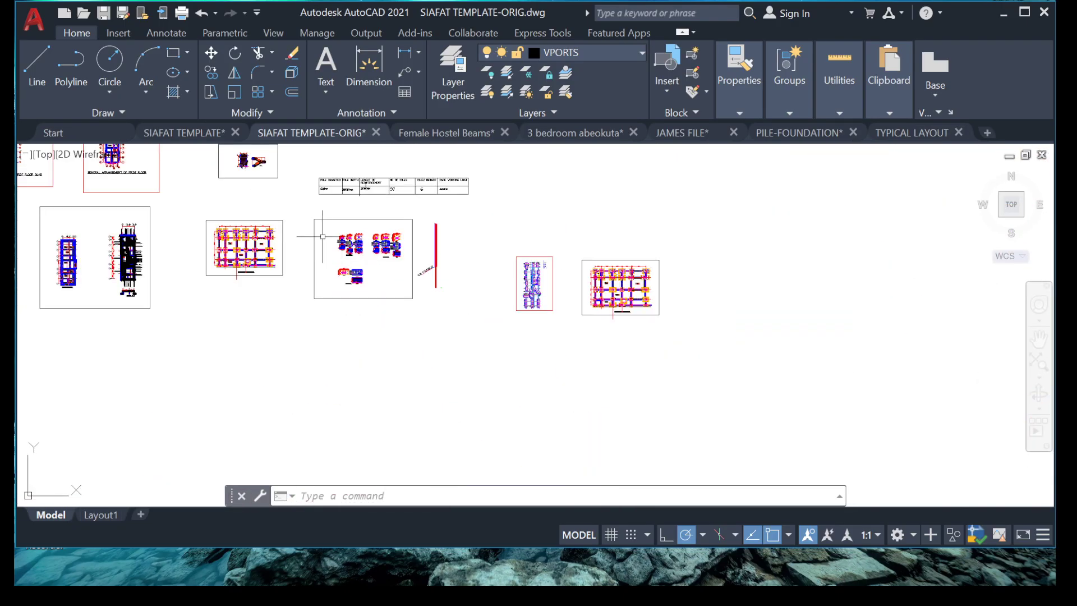
{"action": "mouse_move", "coordinate": [251, 269]}
{"action": "middle_mouse_down"}
{"action": "mouse_move", "coordinate": [326, 283]}
{"action": "mouse_move", "coordinate": [464, 341]}
{"action": "middle_mouse_up"}
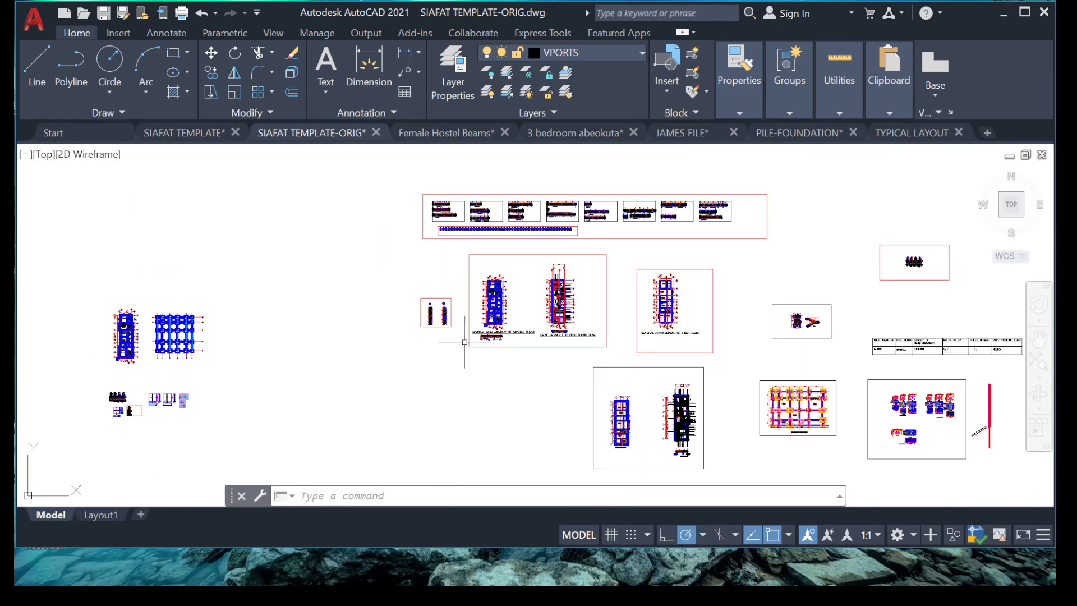
Examine the groups of footing details, the framed footing and the schedule tables beside them
{"action": "middle_click_drag", "start_coordinate": [414, 382], "coordinate": [546, 322]}
{"action": "scroll", "coordinate": [175, 384], "scroll_direction": "up", "scroll_amount": 6}
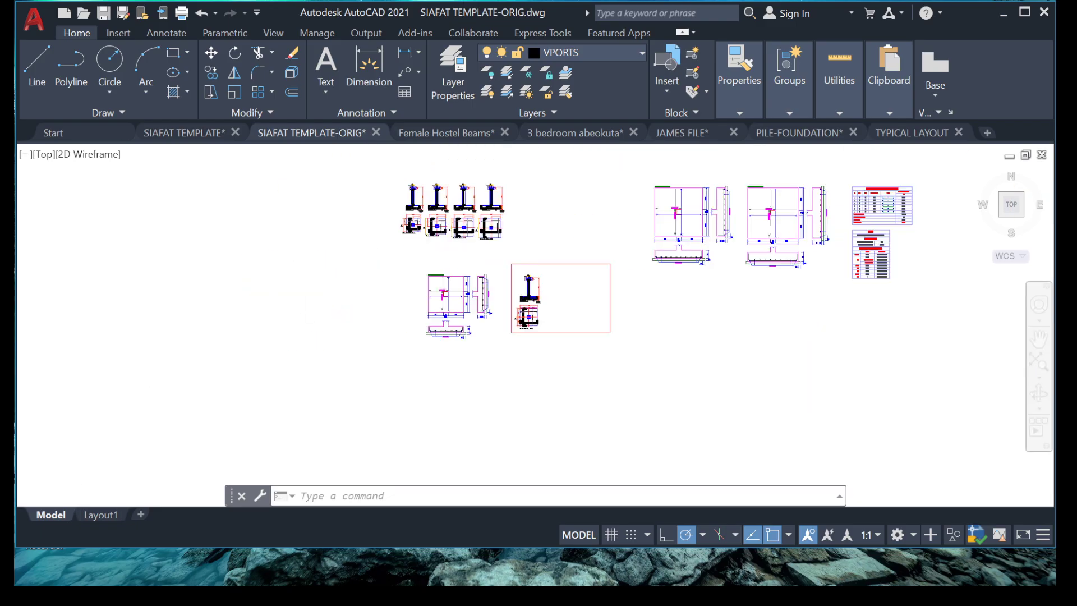
{"action": "scroll", "coordinate": [414, 264], "scroll_direction": "up", "scroll_amount": 6}
{"action": "scroll", "coordinate": [539, 255], "scroll_direction": "down", "scroll_amount": 10}
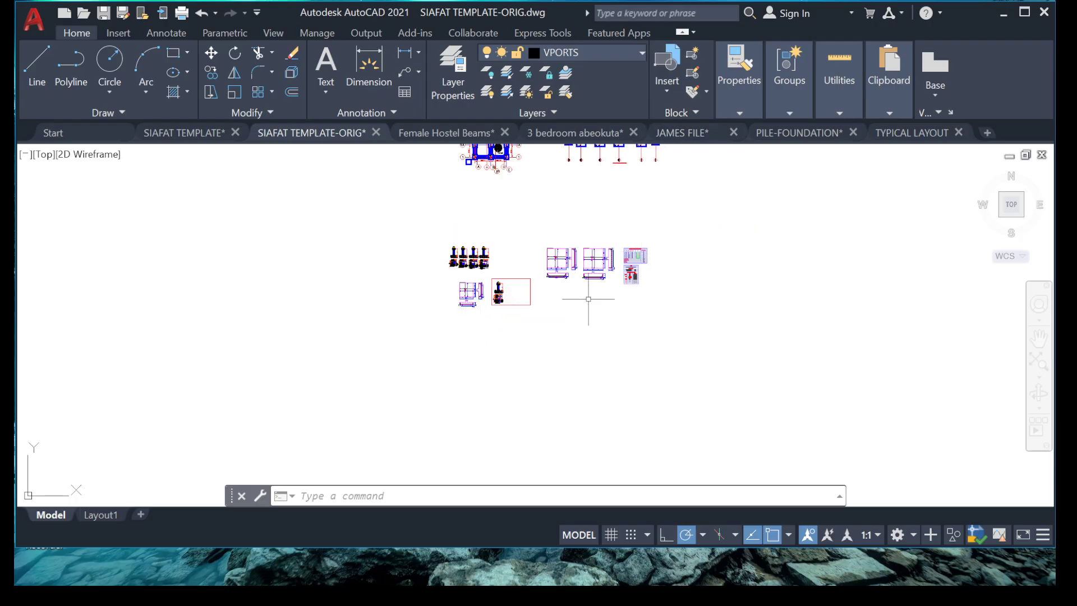
{"action": "scroll", "coordinate": [588, 299], "scroll_direction": "up", "scroll_amount": 8}
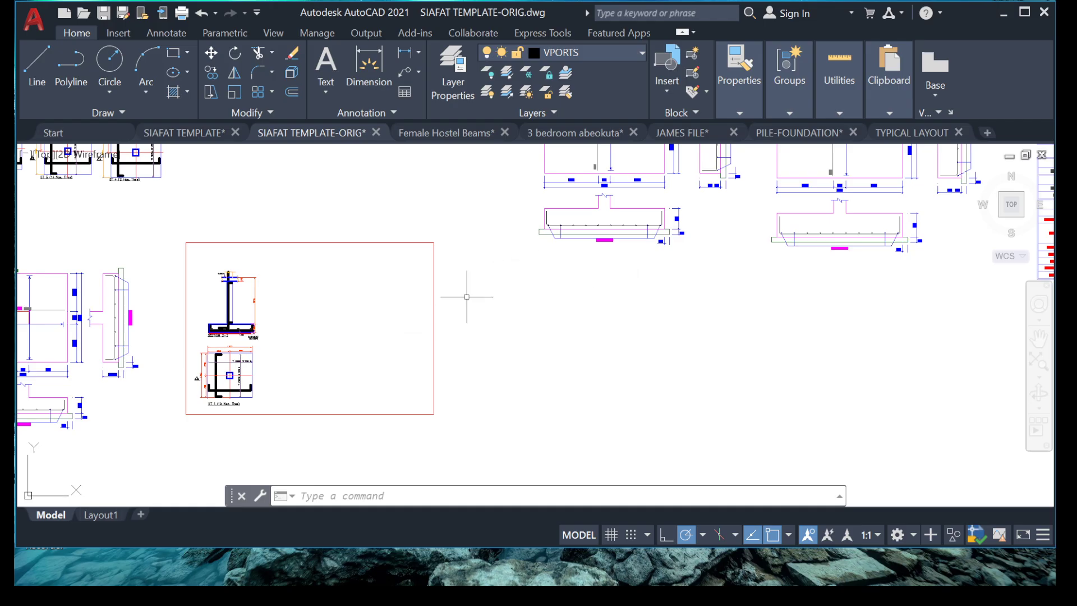
{"action": "scroll", "coordinate": [562, 284], "scroll_direction": "down", "scroll_amount": 4}
{"action": "scroll", "coordinate": [562, 284], "scroll_direction": "up", "scroll_amount": 2}
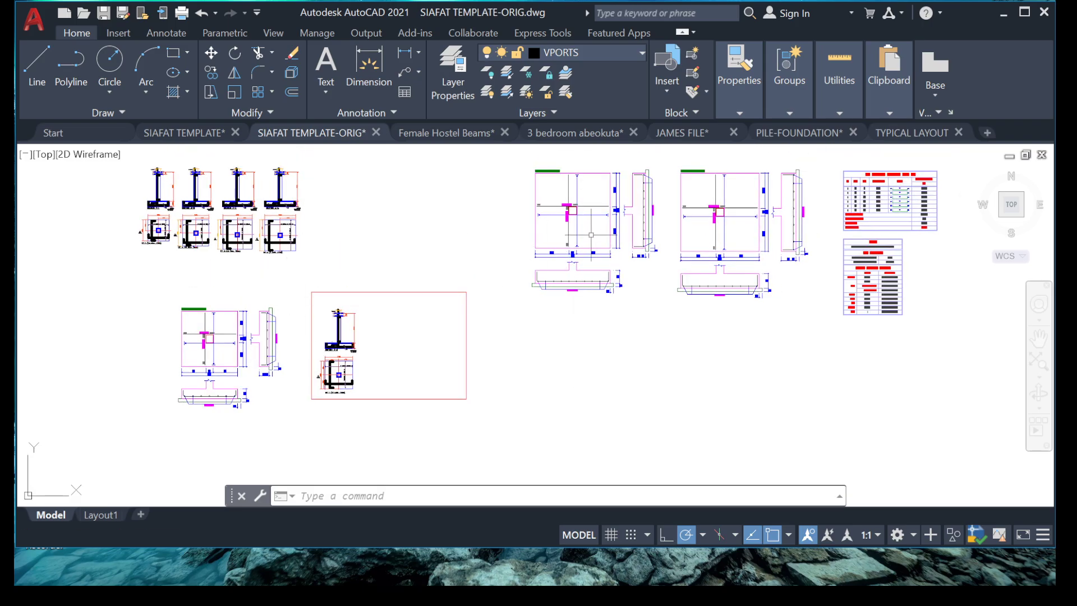
{"action": "scroll", "coordinate": [591, 235], "scroll_direction": "up", "scroll_amount": 4}
{"action": "scroll", "coordinate": [582, 241], "scroll_direction": "down", "scroll_amount": 4}
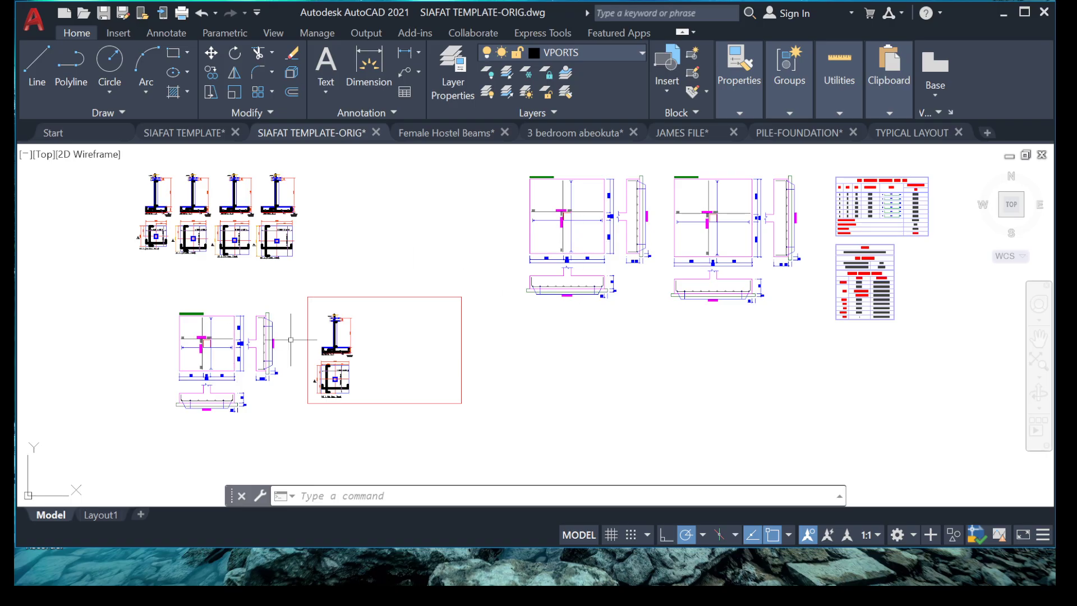
{"action": "scroll", "coordinate": [339, 381], "scroll_direction": "up", "scroll_amount": 9}
{"action": "scroll", "coordinate": [326, 297], "scroll_direction": "down", "scroll_amount": 5}
{"action": "scroll", "coordinate": [324, 326], "scroll_direction": "down", "scroll_amount": 5}
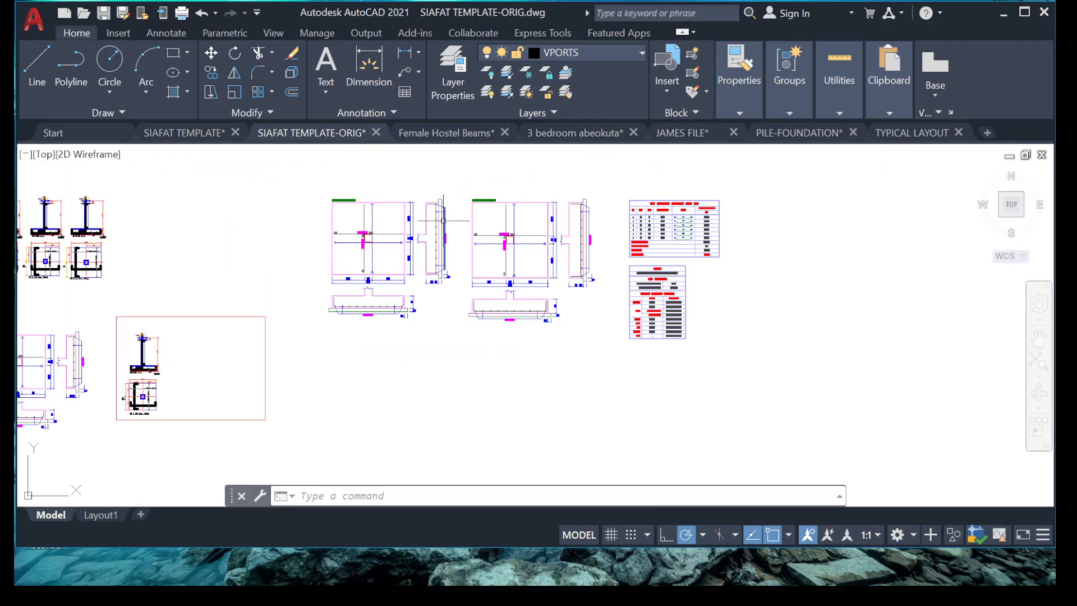
{"action": "scroll", "coordinate": [382, 229], "scroll_direction": "up", "scroll_amount": 5}
Examine the foundation layout plan and the BT footing and C1 column labels along its grid lines
{"action": "scroll", "coordinate": [391, 241], "scroll_direction": "down", "scroll_amount": 16}
{"action": "middle_click_drag", "start_coordinate": [445, 192], "coordinate": [437, 245]}
{"action": "scroll", "coordinate": [437, 245], "scroll_direction": "up", "scroll_amount": 15}
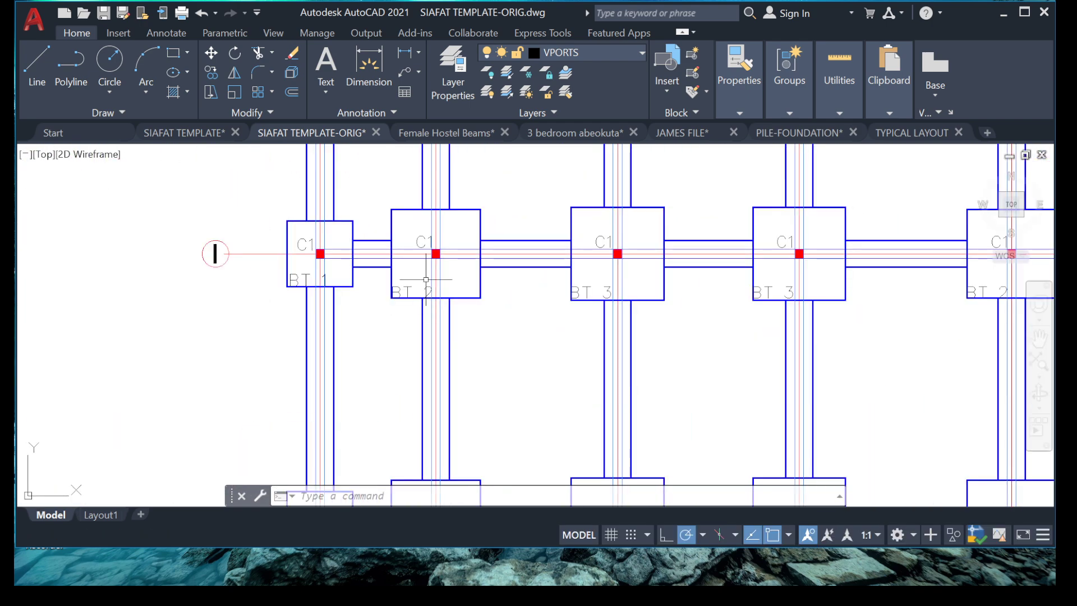
{"action": "scroll", "coordinate": [426, 279], "scroll_direction": "down", "scroll_amount": 5}
{"action": "scroll", "coordinate": [461, 253], "scroll_direction": "up", "scroll_amount": 2}
{"action": "scroll", "coordinate": [461, 253], "scroll_direction": "down", "scroll_amount": 2}
{"action": "middle_click_drag", "start_coordinate": [344, 300], "coordinate": [347, 279]}
{"action": "scroll", "coordinate": [360, 232], "scroll_direction": "up", "scroll_amount": 4}
{"action": "scroll", "coordinate": [357, 225], "scroll_direction": "up", "scroll_amount": 5}
{"action": "scroll", "coordinate": [373, 274], "scroll_direction": "down", "scroll_amount": 7}
{"action": "middle_click_drag", "start_coordinate": [388, 311], "coordinate": [370, 221]}
{"action": "mouse_move", "coordinate": [409, 365]}
{"action": "middle_mouse_down"}
{"action": "mouse_move", "coordinate": [396, 244]}
{"action": "mouse_move", "coordinate": [428, 243]}
{"action": "middle_mouse_up"}
{"action": "middle_click_drag", "start_coordinate": [416, 390], "coordinate": [431, 310]}
{"action": "scroll", "coordinate": [392, 318], "scroll_direction": "down", "scroll_amount": 4}
{"action": "middle_click_drag", "start_coordinate": [380, 408], "coordinate": [344, 334]}
Compare the F-1C3 2300 / 2300 footing detail with the plans and sections of footings BT 1 to BT 4
{"action": "scroll", "coordinate": [347, 382], "scroll_direction": "up", "scroll_amount": 8}
{"action": "scroll", "coordinate": [291, 203], "scroll_direction": "up", "scroll_amount": 6}
{"action": "scroll", "coordinate": [298, 212], "scroll_direction": "down", "scroll_amount": 2}
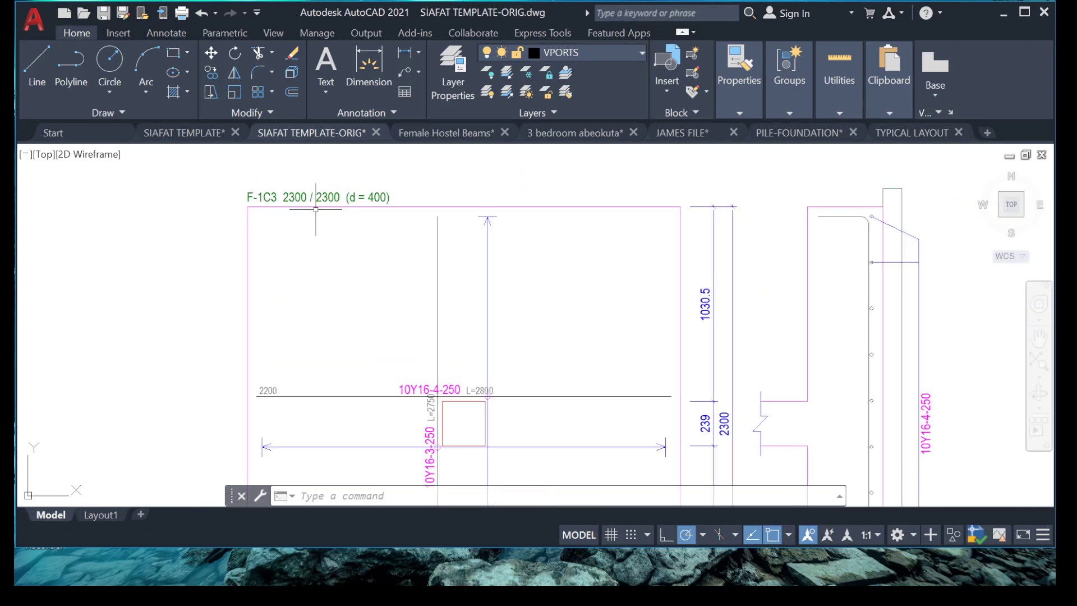
{"action": "scroll", "coordinate": [314, 211], "scroll_direction": "down", "scroll_amount": 10}
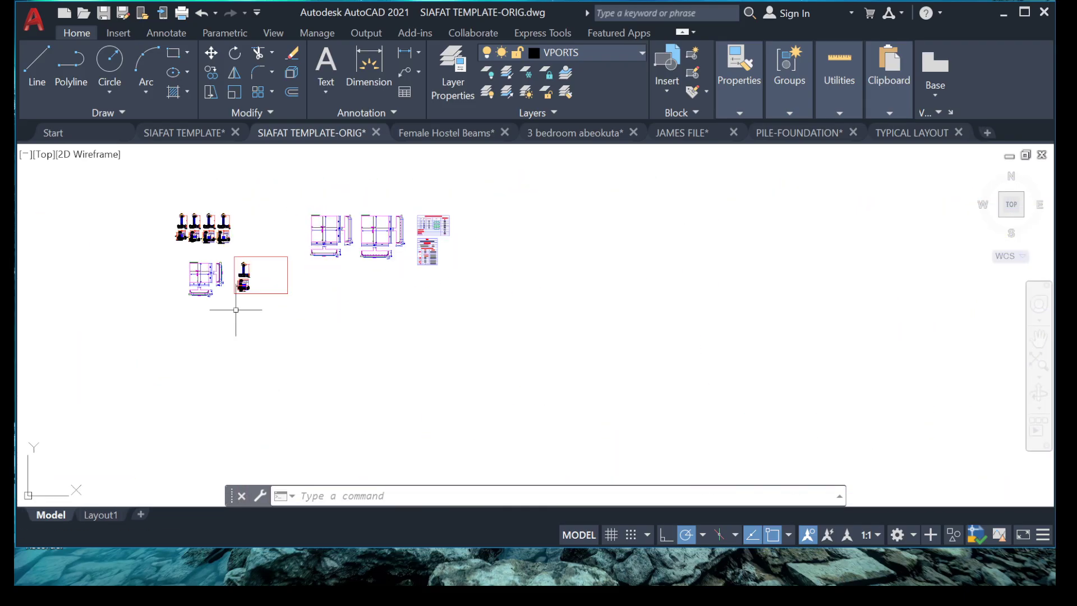
{"action": "scroll", "coordinate": [190, 220], "scroll_direction": "up", "scroll_amount": 9}
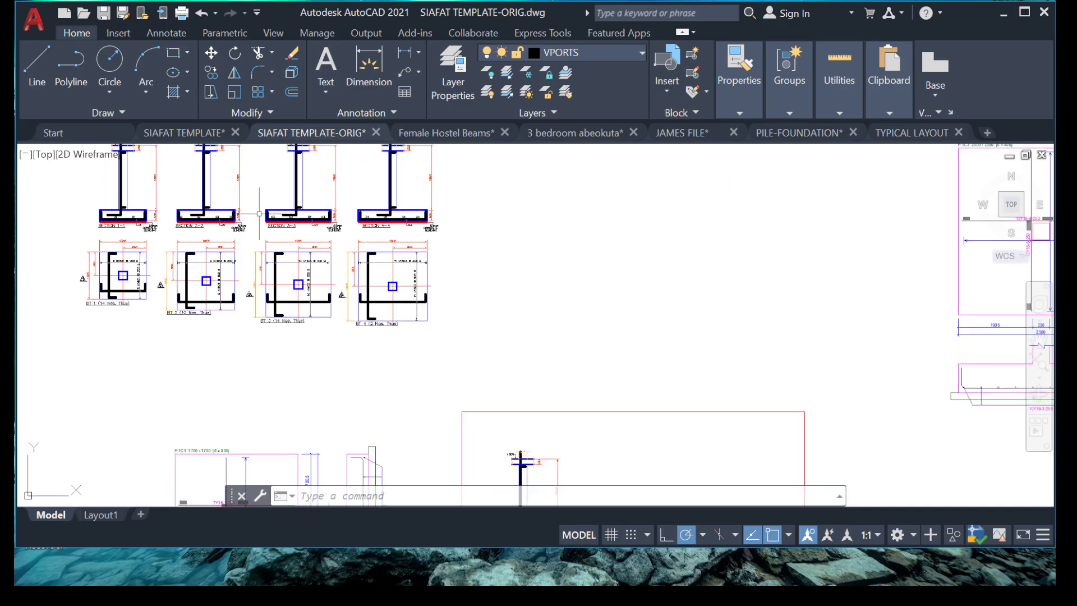
{"action": "middle_click_drag", "start_coordinate": [253, 254], "coordinate": [251, 261]}
{"action": "scroll", "coordinate": [286, 323], "scroll_direction": "up", "scroll_amount": 5}
{"action": "scroll", "coordinate": [336, 303], "scroll_direction": "down", "scroll_amount": 4}
{"action": "scroll", "coordinate": [437, 278], "scroll_direction": "up", "scroll_amount": 4}
{"action": "scroll", "coordinate": [403, 351], "scroll_direction": "down", "scroll_amount": 4}
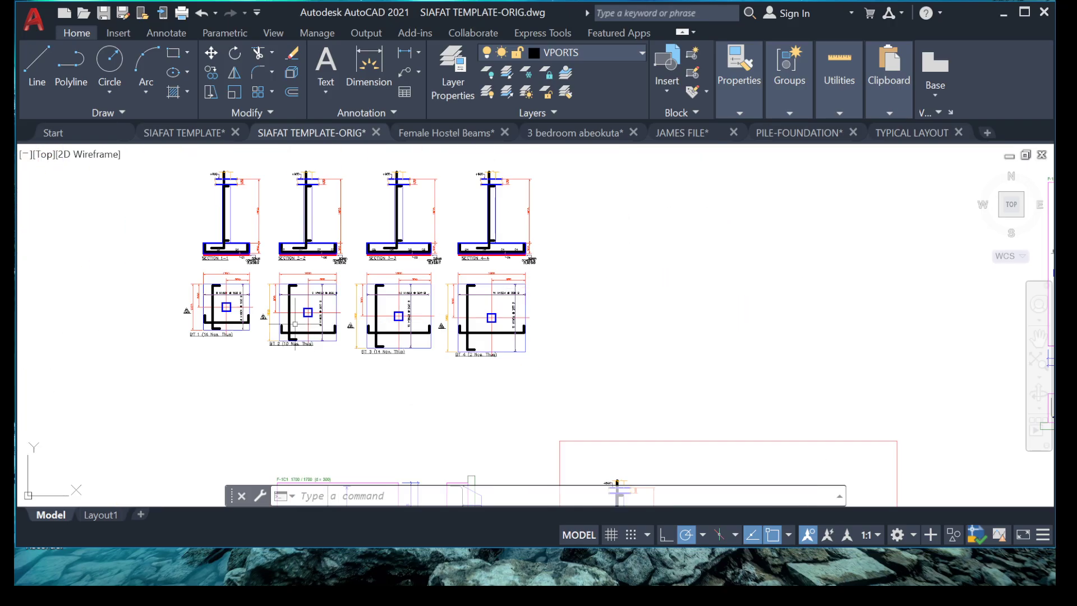
{"action": "scroll", "coordinate": [233, 310], "scroll_direction": "up", "scroll_amount": 4}
{"action": "scroll", "coordinate": [231, 254], "scroll_direction": "up", "scroll_amount": 3}
{"action": "scroll", "coordinate": [280, 252], "scroll_direction": "down", "scroll_amount": 5}
{"action": "scroll", "coordinate": [334, 247], "scroll_direction": "up", "scroll_amount": 6}
{"action": "scroll", "coordinate": [334, 247], "scroll_direction": "down", "scroll_amount": 5}
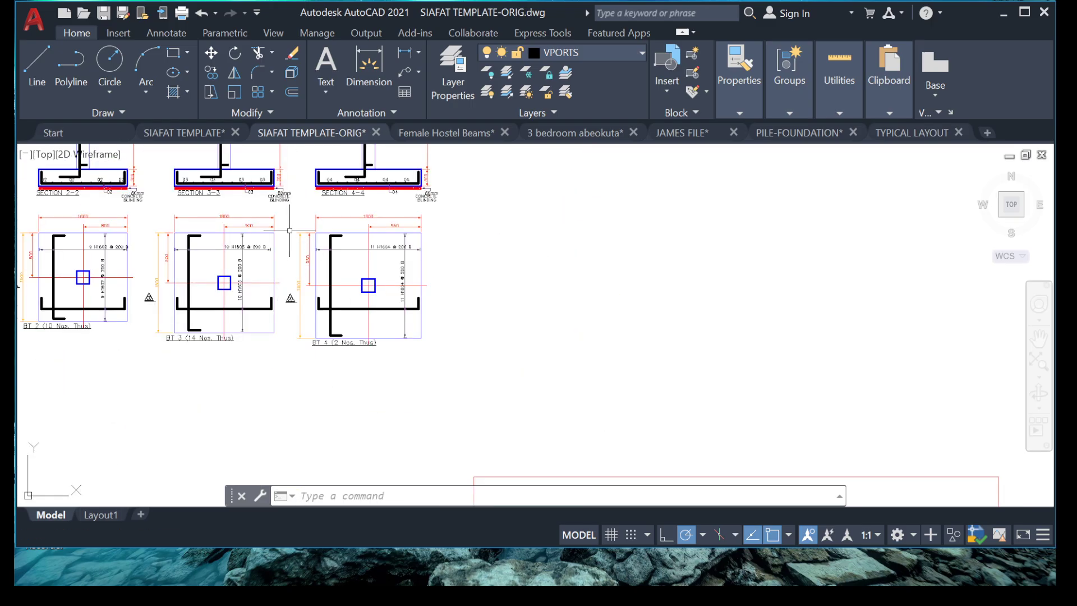
Copy the BT 4 footing plan detail into the empty area below the red-framed footing
{"action": "scroll", "coordinate": [289, 231], "scroll_direction": "up", "scroll_amount": 2}
{"action": "left_click", "coordinate": [307, 205]}
{"action": "left_click", "coordinate": [561, 441]}
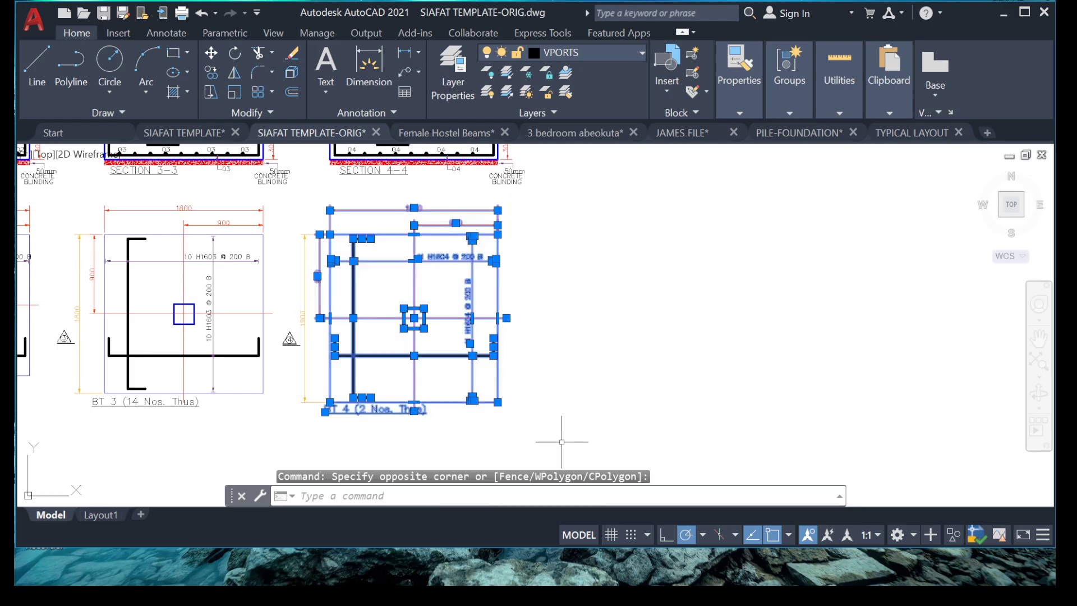
{"action": "right_click", "coordinate": [365, 294]}
{"action": "left_click", "coordinate": [404, 340]}
{"action": "scroll", "coordinate": [398, 307], "scroll_direction": "down", "scroll_amount": 5}
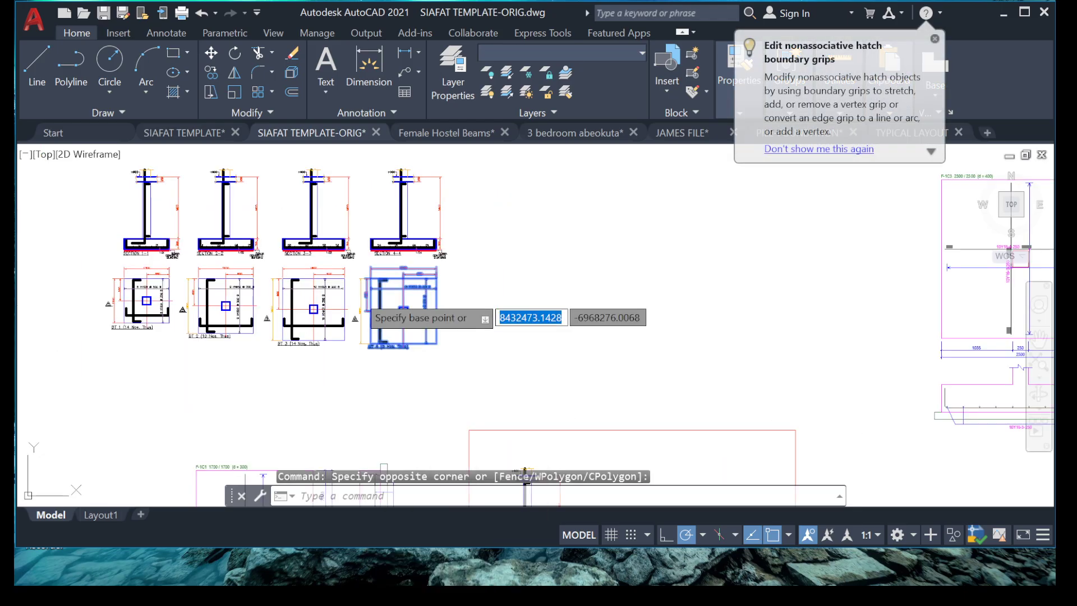
{"action": "left_click", "coordinate": [359, 298]}
{"action": "scroll", "coordinate": [504, 348], "scroll_direction": "down", "scroll_amount": 4}
{"action": "scroll", "coordinate": [530, 363], "scroll_direction": "up", "scroll_amount": 2}
{"action": "middle_click_drag", "start_coordinate": [534, 369], "coordinate": [566, 242]}
{"action": "middle_click_drag", "start_coordinate": [348, 368], "coordinate": [531, 274]}
{"action": "left_click", "coordinate": [529, 300]}
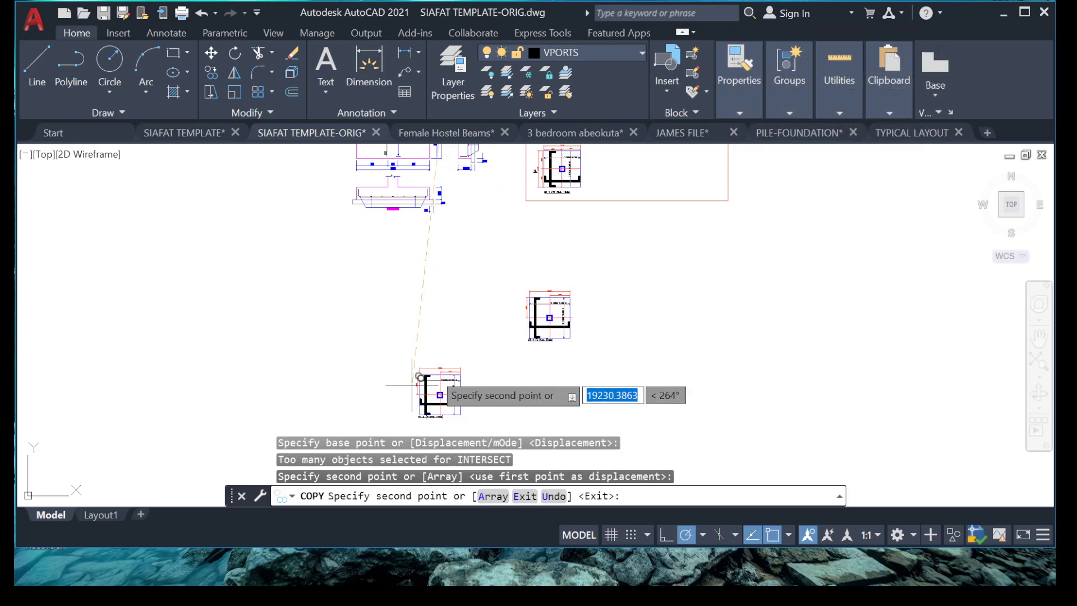
{"action": "key", "text": "Escape"}
{"action": "scroll", "coordinate": [529, 260], "scroll_direction": "down", "scroll_amount": 3}
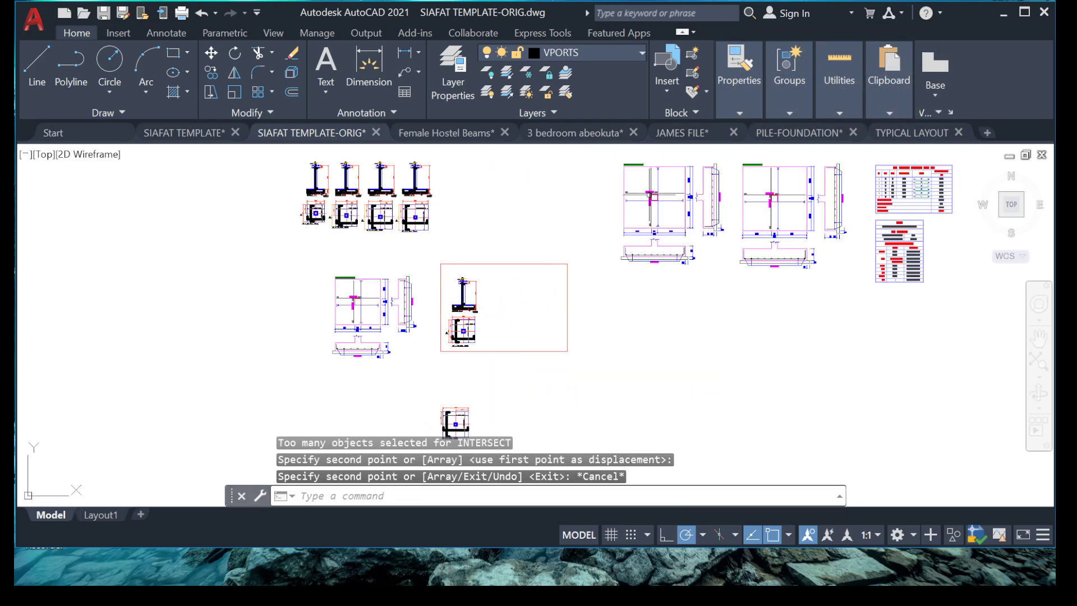
Move the F-1C3 2300 / 2300 footing detail into the empty area beside the copied BT 4 footing plan
{"action": "left_click", "coordinate": [629, 160]}
{"action": "left_click", "coordinate": [728, 295]}
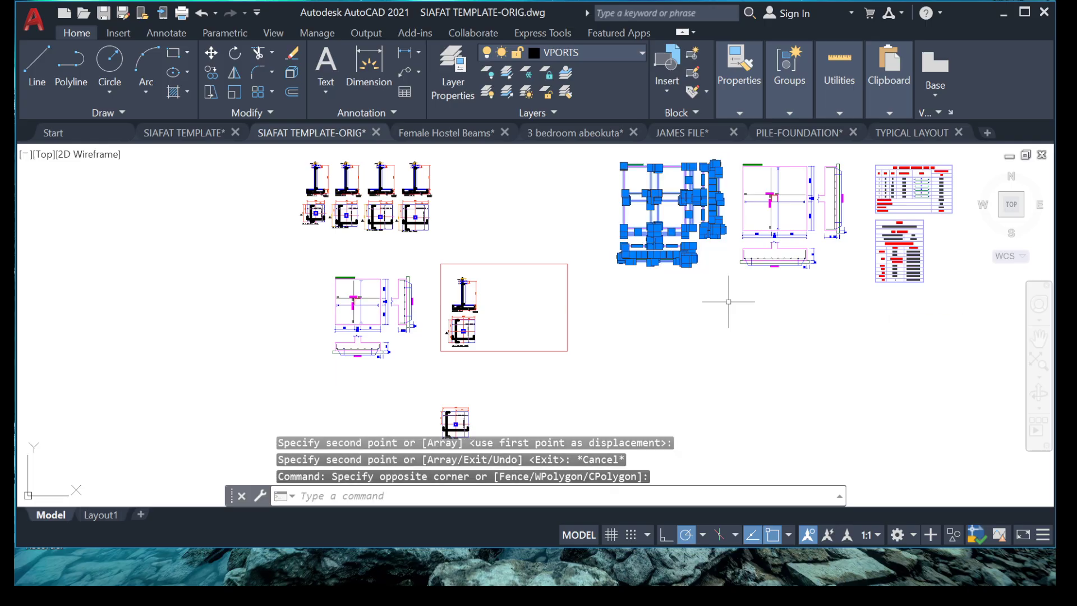
{"action": "right_click", "coordinate": [644, 197]}
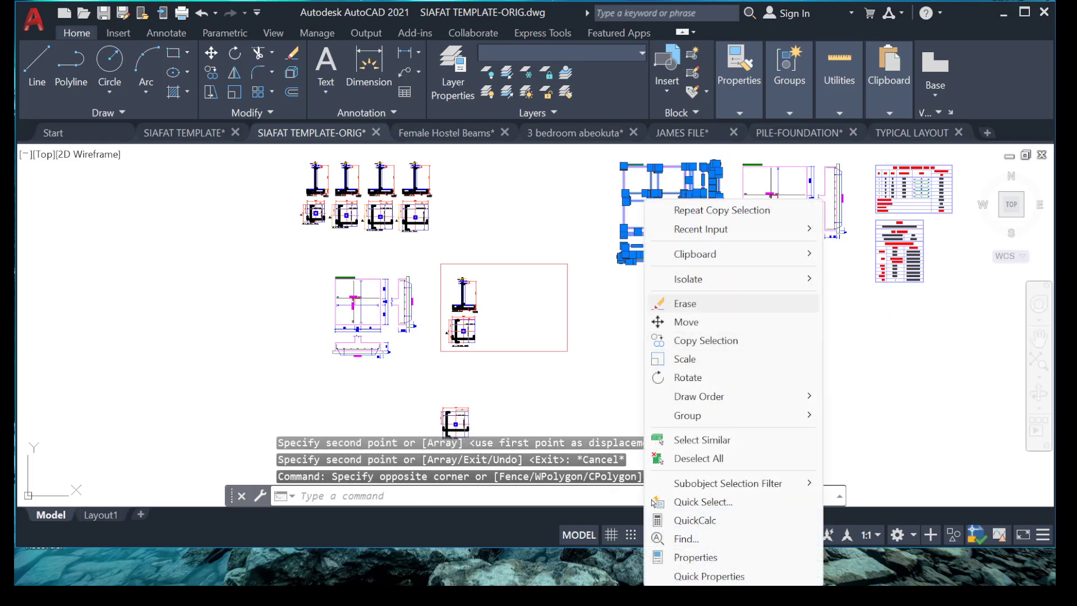
{"action": "left_click", "coordinate": [687, 321]}
{"action": "left_click", "coordinate": [654, 196]}
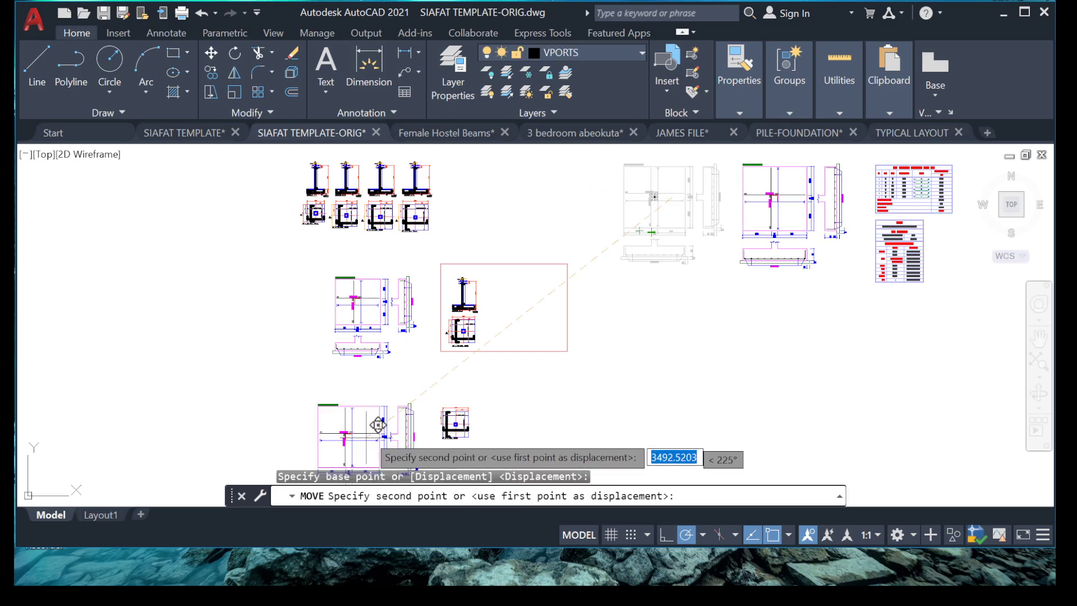
{"action": "middle_click_drag", "start_coordinate": [395, 385], "coordinate": [477, 310]}
{"action": "scroll", "coordinate": [476, 310], "scroll_direction": "up", "scroll_amount": 3}
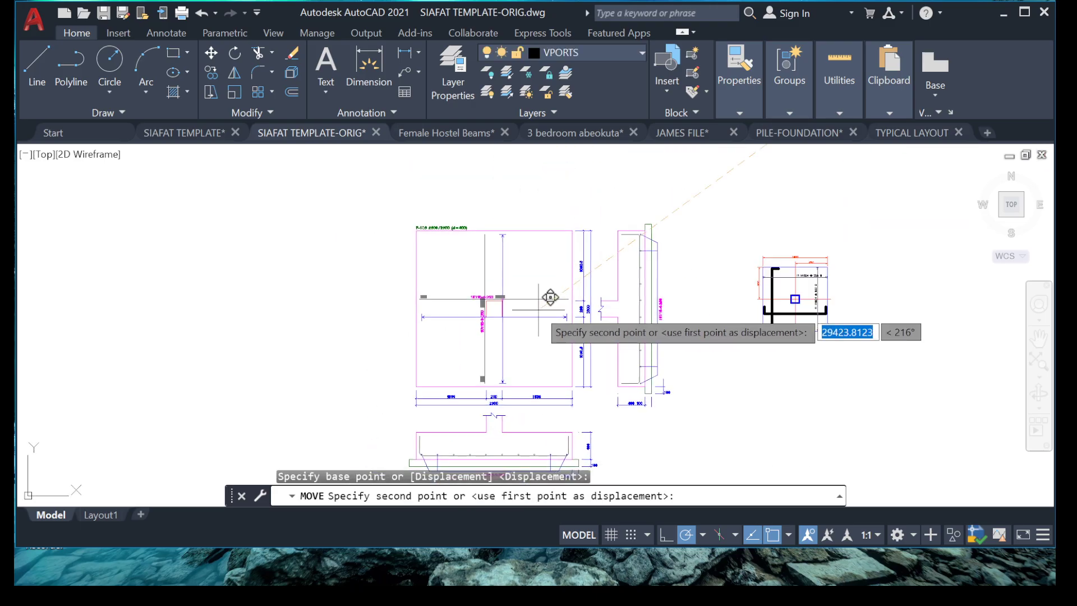
{"action": "left_click", "coordinate": [492, 295]}
Check the F-1C3 and BT 4 footing labels, then switch to Calculator and divide the 2300 footing width by 2
{"action": "scroll", "coordinate": [457, 232], "scroll_direction": "up", "scroll_amount": 6}
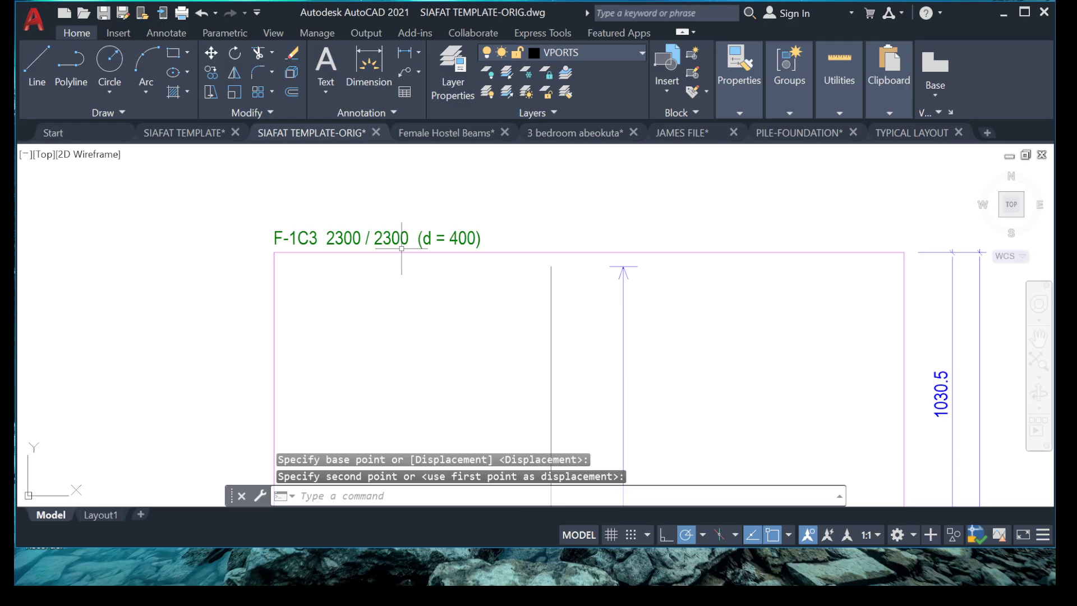
{"action": "scroll", "coordinate": [403, 248], "scroll_direction": "down", "scroll_amount": 8}
{"action": "scroll", "coordinate": [616, 292], "scroll_direction": "up", "scroll_amount": 10}
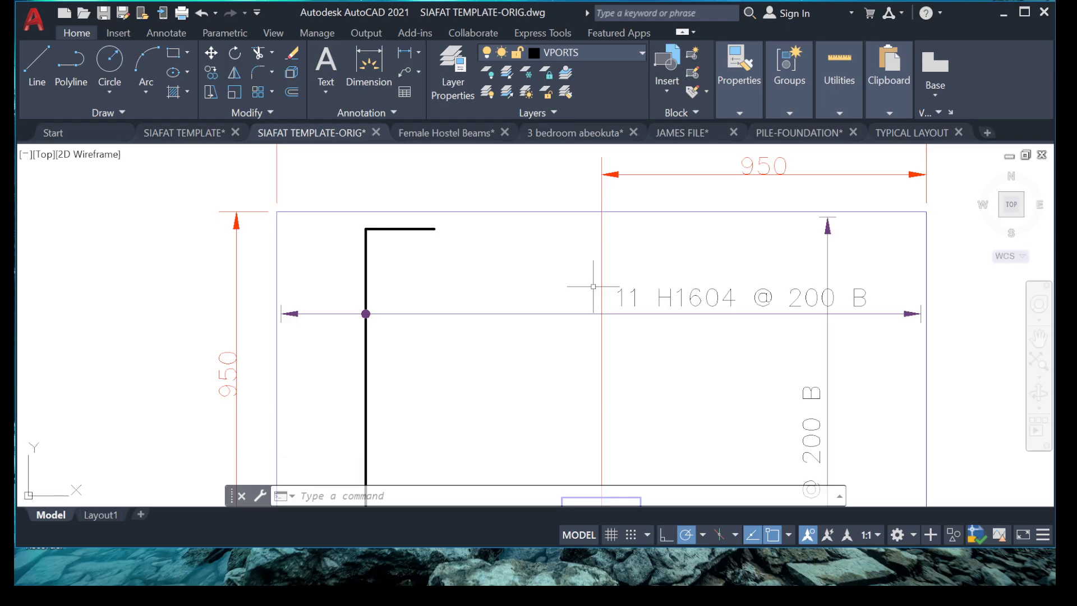
{"action": "scroll", "coordinate": [592, 286], "scroll_direction": "down", "scroll_amount": 4}
{"action": "middle_click_drag", "start_coordinate": [605, 374], "coordinate": [596, 325]}
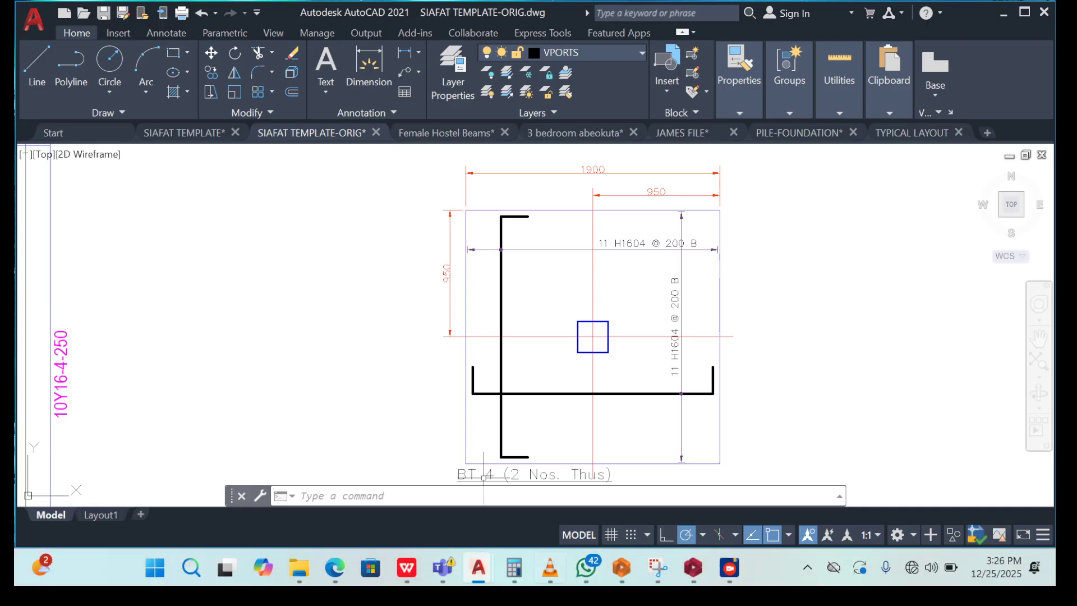
{"action": "left_click", "coordinate": [514, 567]}
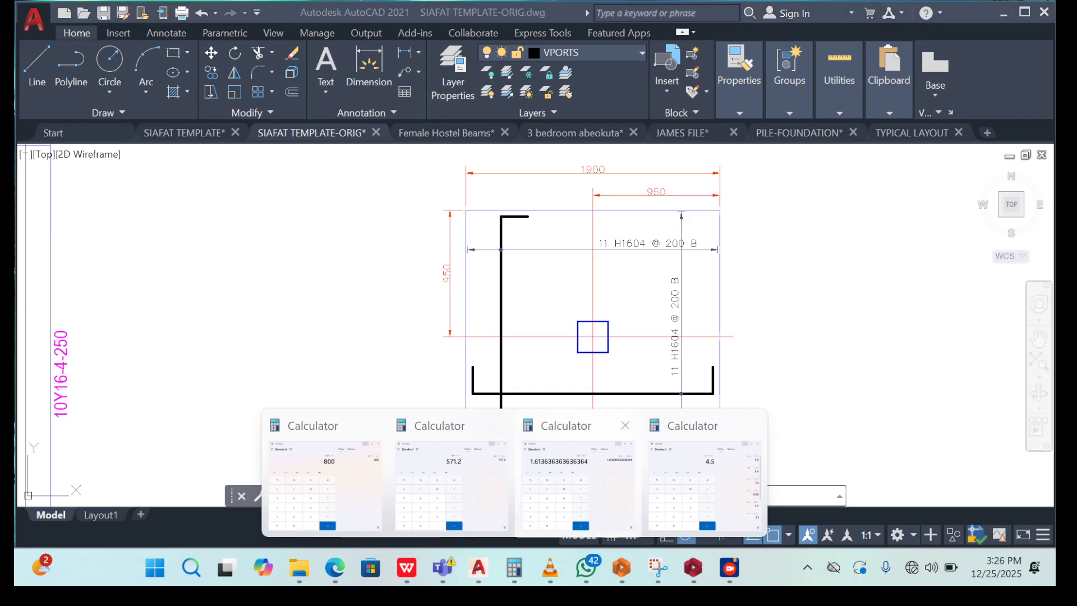
{"action": "left_click", "coordinate": [578, 482]}
{"action": "left_click", "coordinate": [393, 513]}
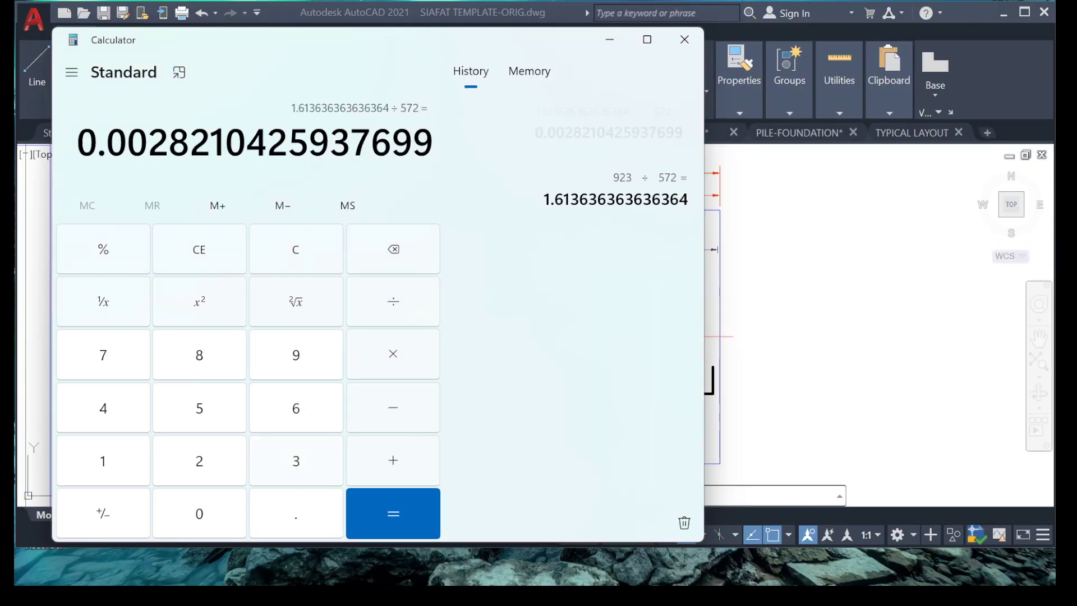
{"action": "type", "text": "2"}
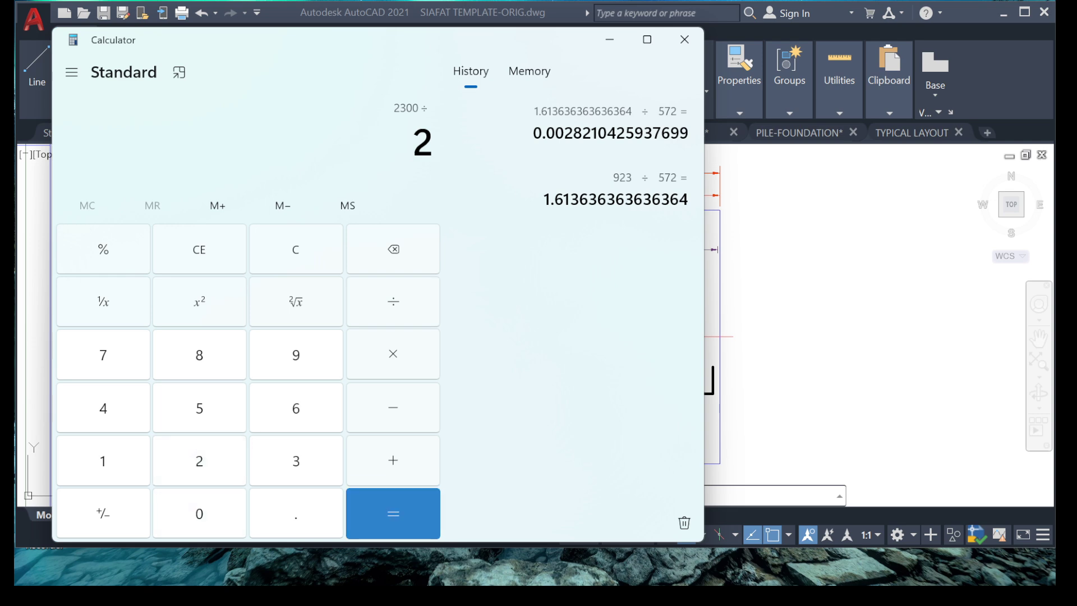
{"action": "key", "text": "Return"}
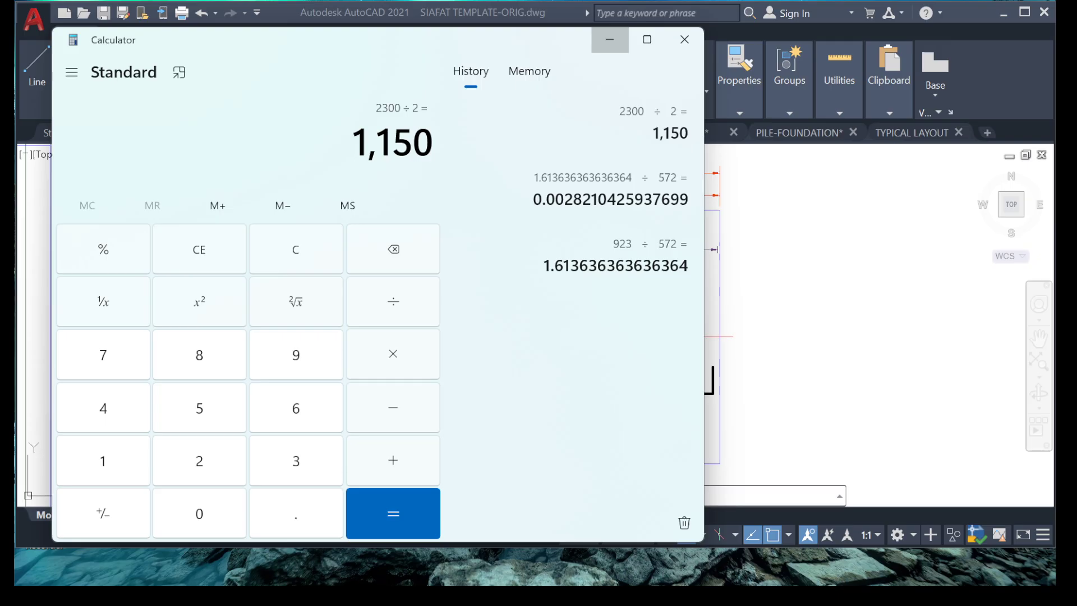
{"action": "left_click", "coordinate": [610, 39]}
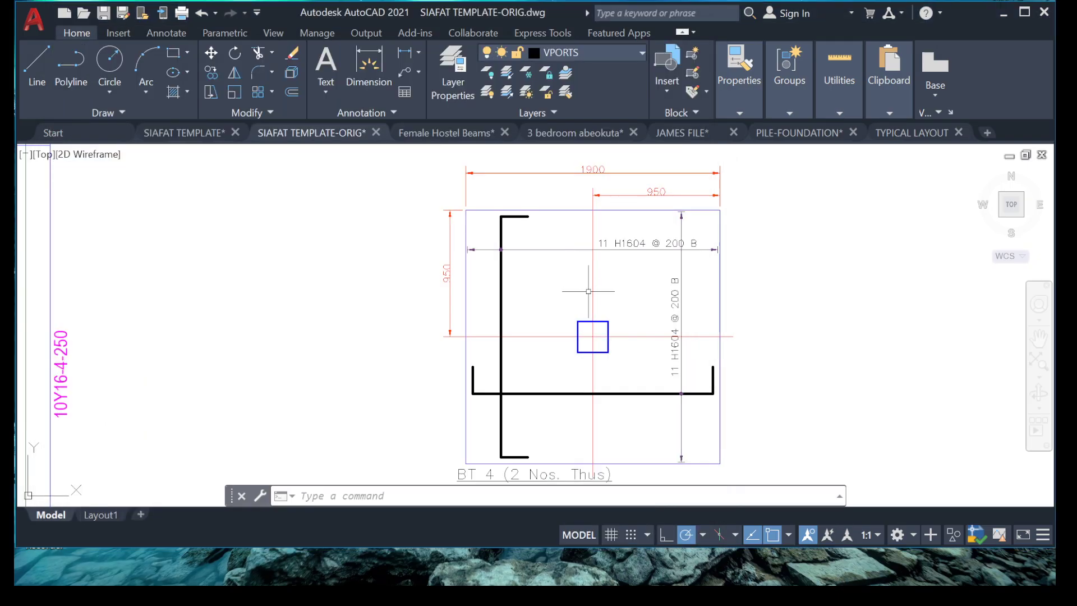
Back in AutoCAD, offset the vertical centreline of the copied BT 4 footing plan by 1150 to both sides
{"action": "middle_click_drag", "start_coordinate": [588, 291], "coordinate": [587, 325]}
{"action": "left_click", "coordinate": [612, 314]}
{"action": "left_click", "coordinate": [551, 335]}
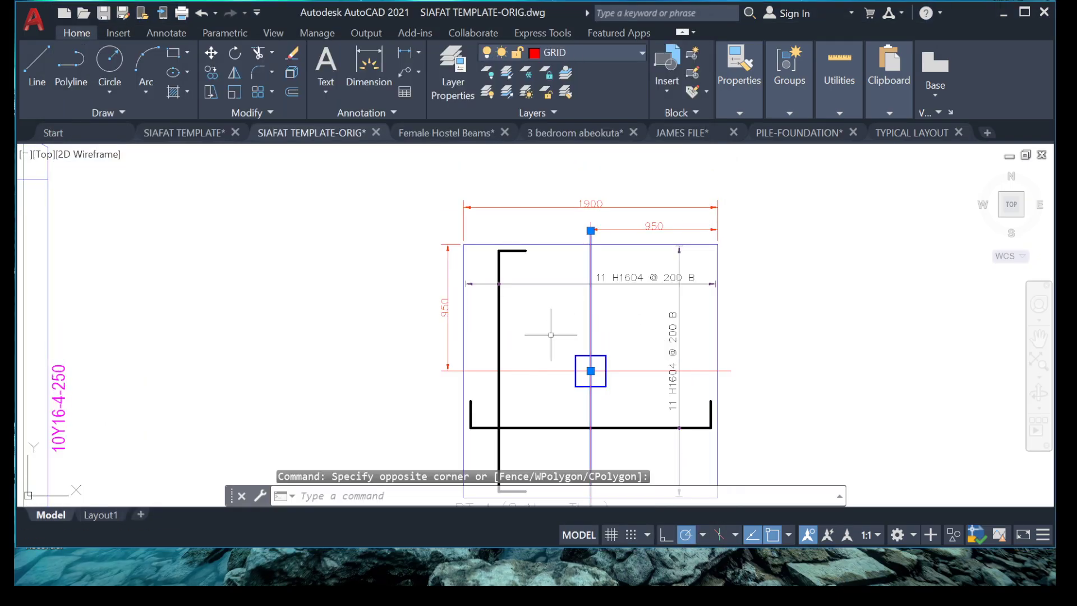
{"action": "type", "text": "o"}
{"action": "key", "text": "Return"}
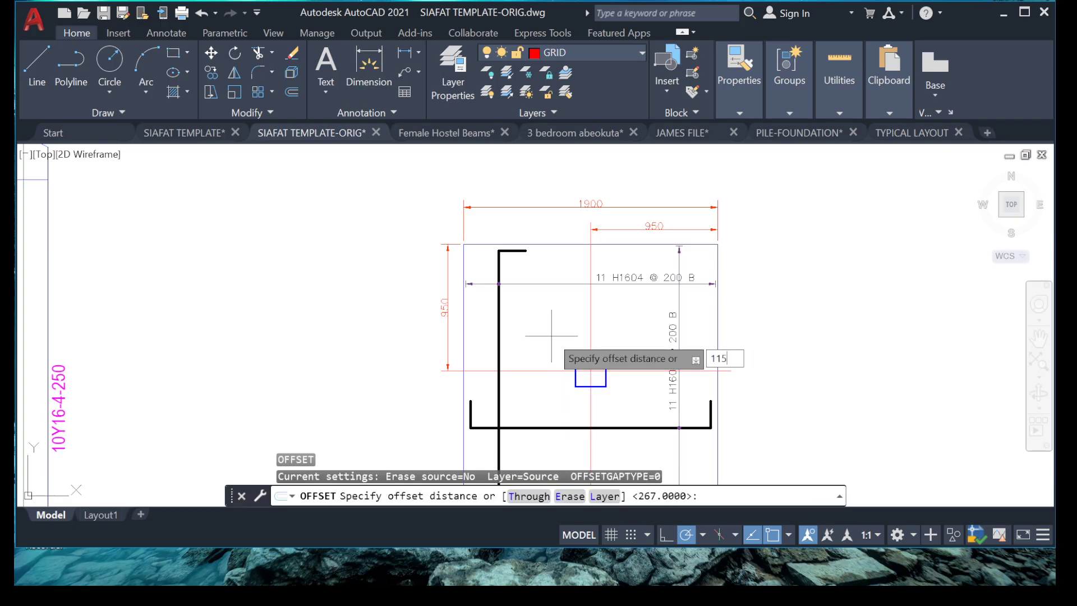
{"action": "type", "text": "1150"}
{"action": "key", "text": "Return"}
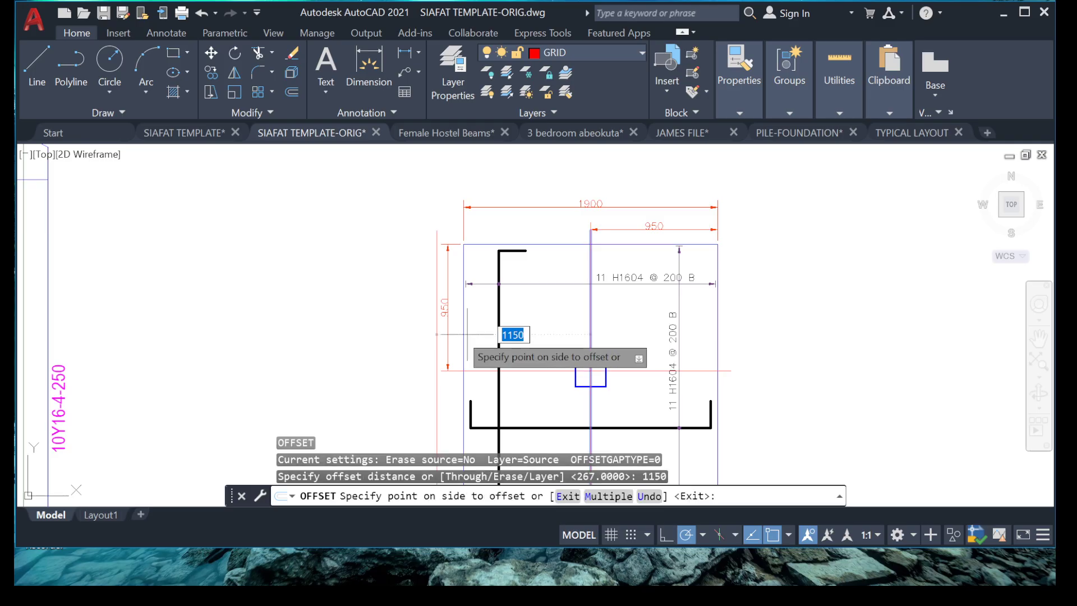
{"action": "left_click", "coordinate": [407, 362]}
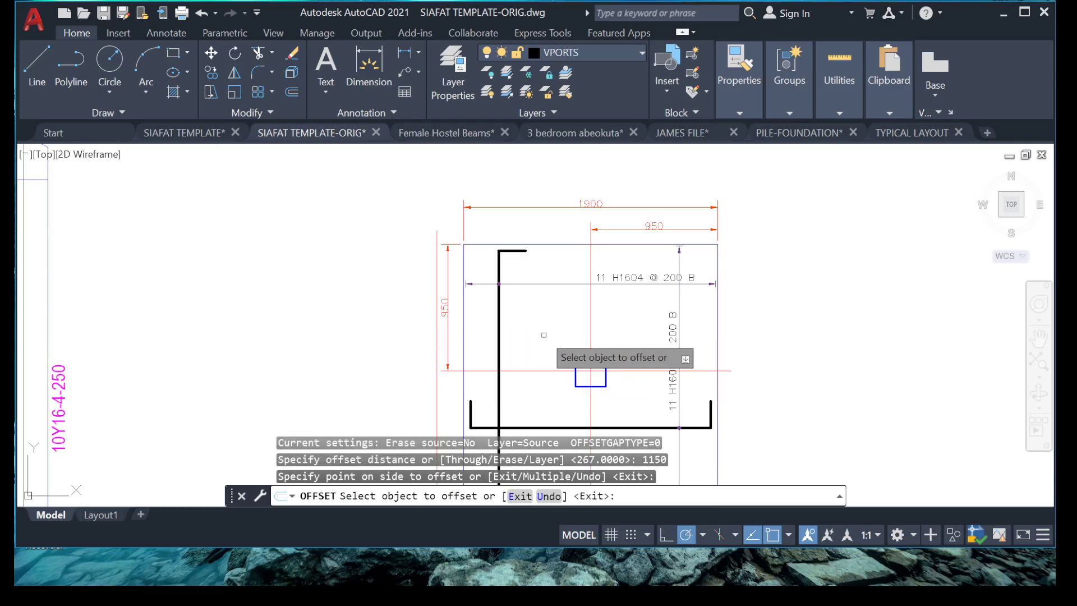
{"action": "scroll", "coordinate": [521, 339], "scroll_direction": "up", "scroll_amount": 4}
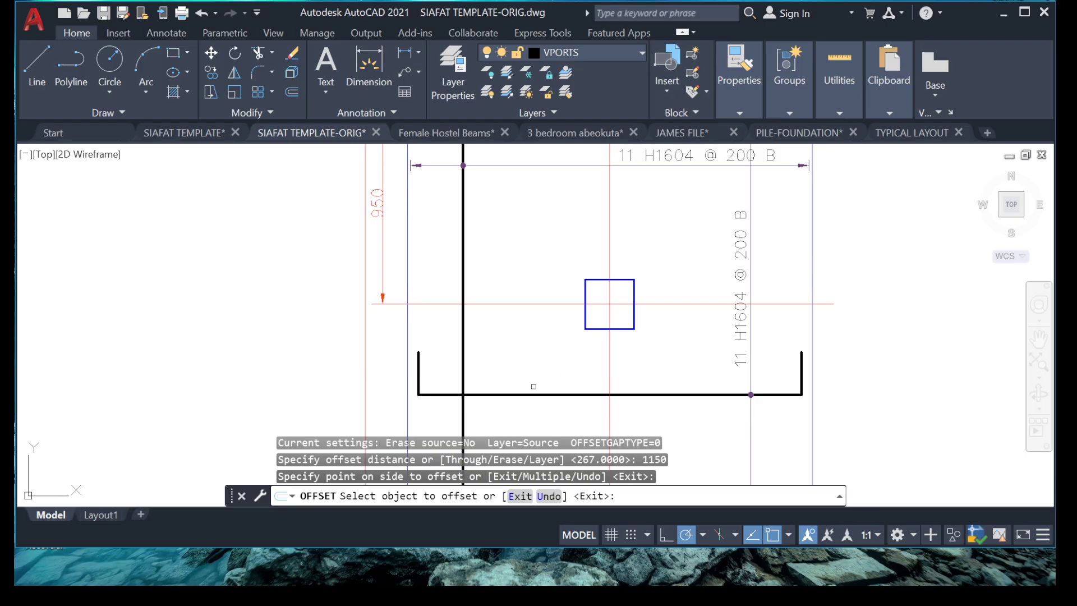
{"action": "mouse_move", "coordinate": [729, 568]}
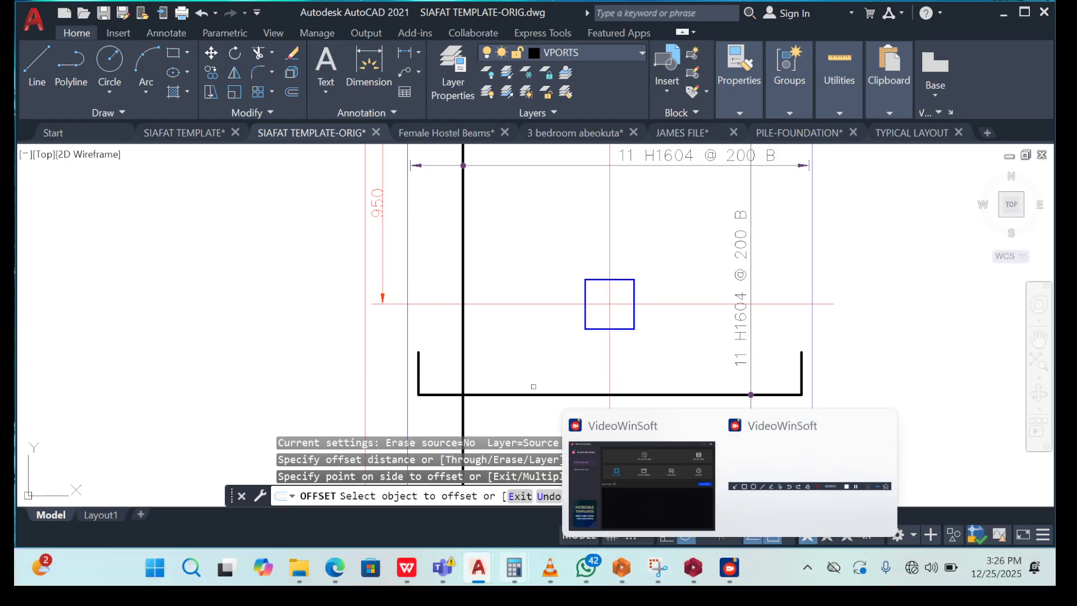
{"action": "mouse_move", "coordinate": [514, 568]}
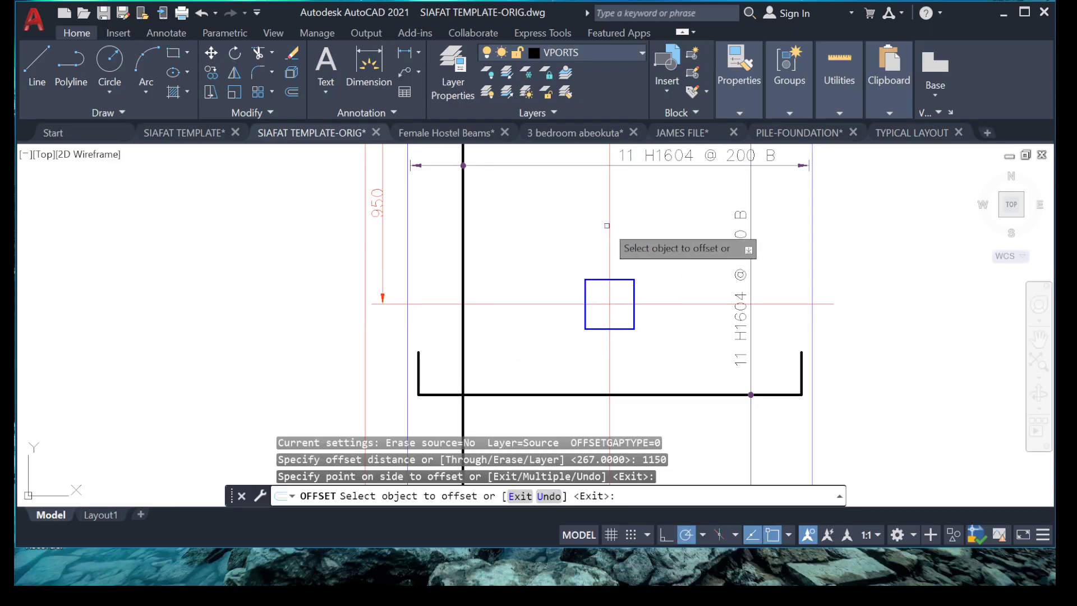
{"action": "left_click", "coordinate": [609, 226]}
{"action": "left_click", "coordinate": [864, 303]}
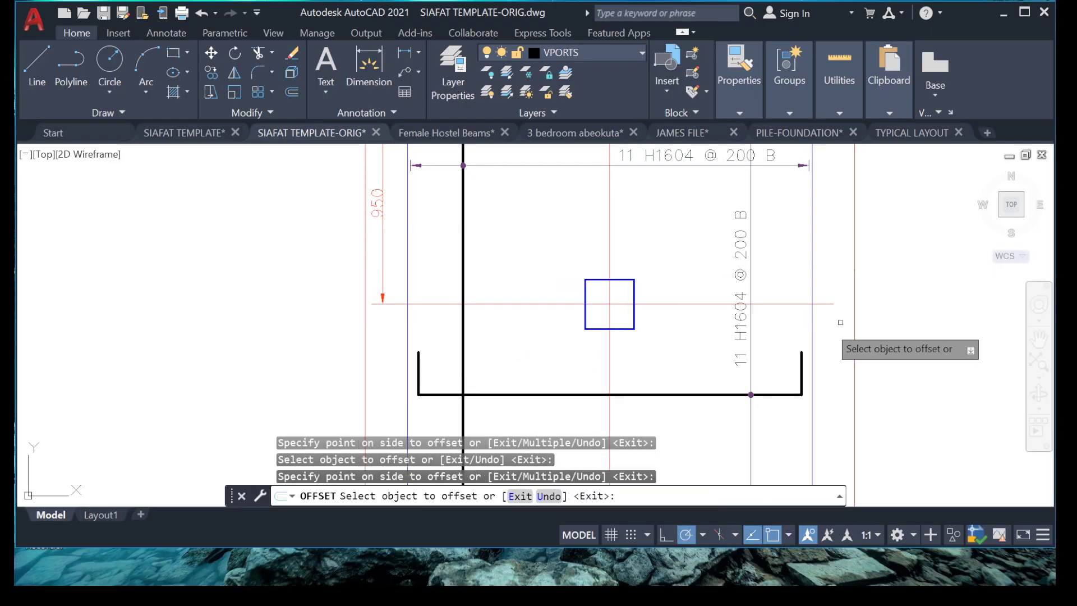
Offset the horizontal centreline of the copied BT 4 footing plan by 1150 both below and above
{"action": "left_click", "coordinate": [684, 304]}
{"action": "mouse_move", "coordinate": [627, 361]}
{"action": "middle_mouse_down"}
{"action": "mouse_move", "coordinate": [556, 217]}
{"action": "mouse_move", "coordinate": [551, 320]}
{"action": "middle_mouse_up"}
{"action": "left_click", "coordinate": [575, 442]}
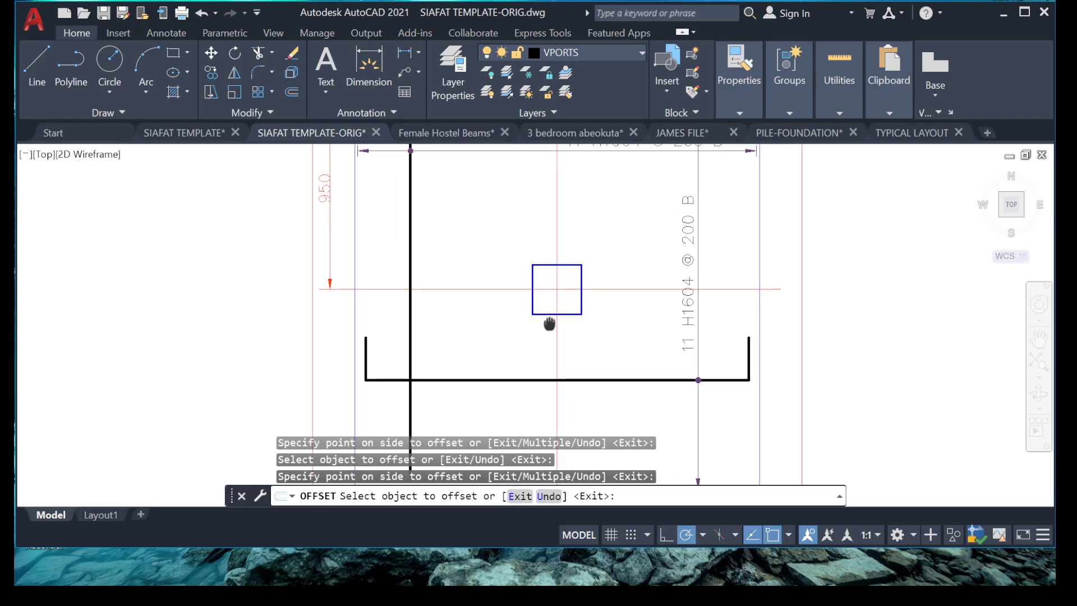
{"action": "left_click", "coordinate": [483, 289]}
{"action": "middle_click_drag", "start_coordinate": [482, 289], "coordinate": [494, 385]}
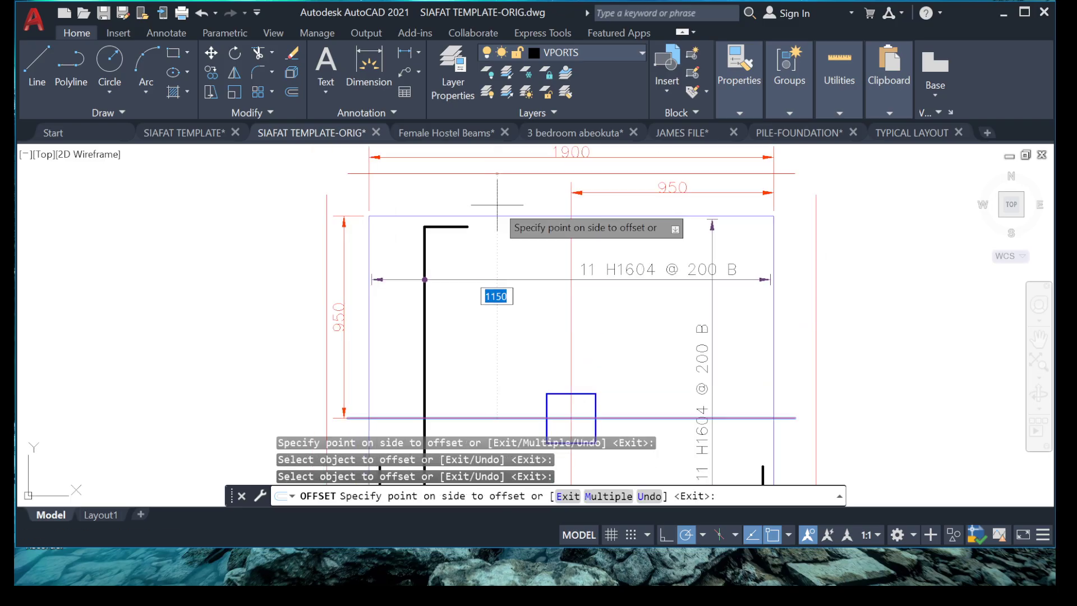
{"action": "left_click", "coordinate": [495, 196]}
{"action": "middle_click_drag", "start_coordinate": [328, 295], "coordinate": [420, 286]}
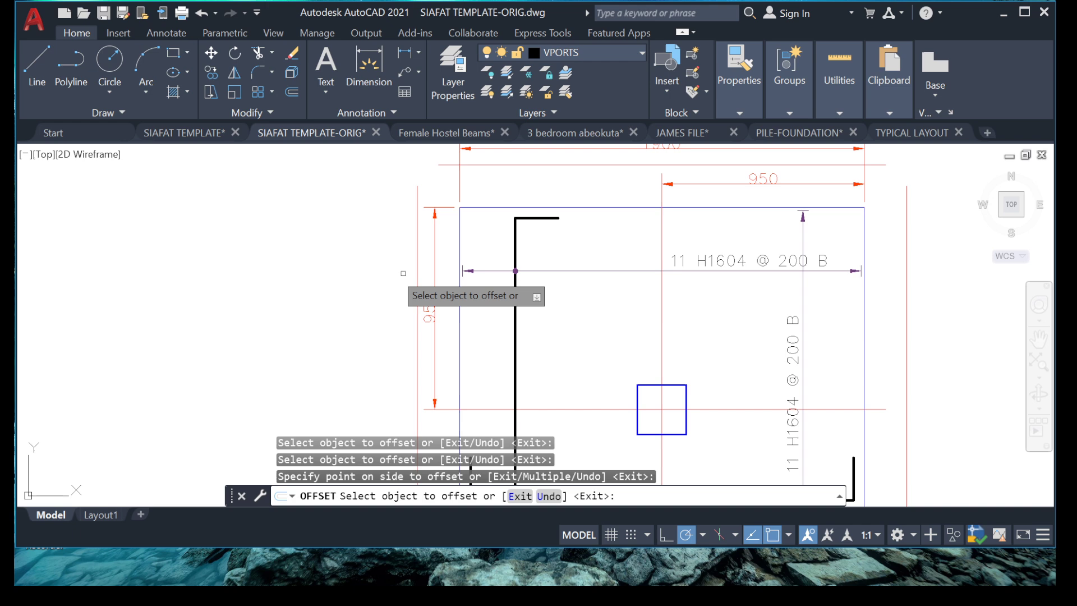
{"action": "key", "text": "Escape"}
Fillet the upper offset line with both vertical offset lines to form sharp upper corners of the new footing outline
{"action": "scroll", "coordinate": [371, 281], "scroll_direction": "down", "scroll_amount": 4}
{"action": "scroll", "coordinate": [393, 275], "scroll_direction": "up", "scroll_amount": 4}
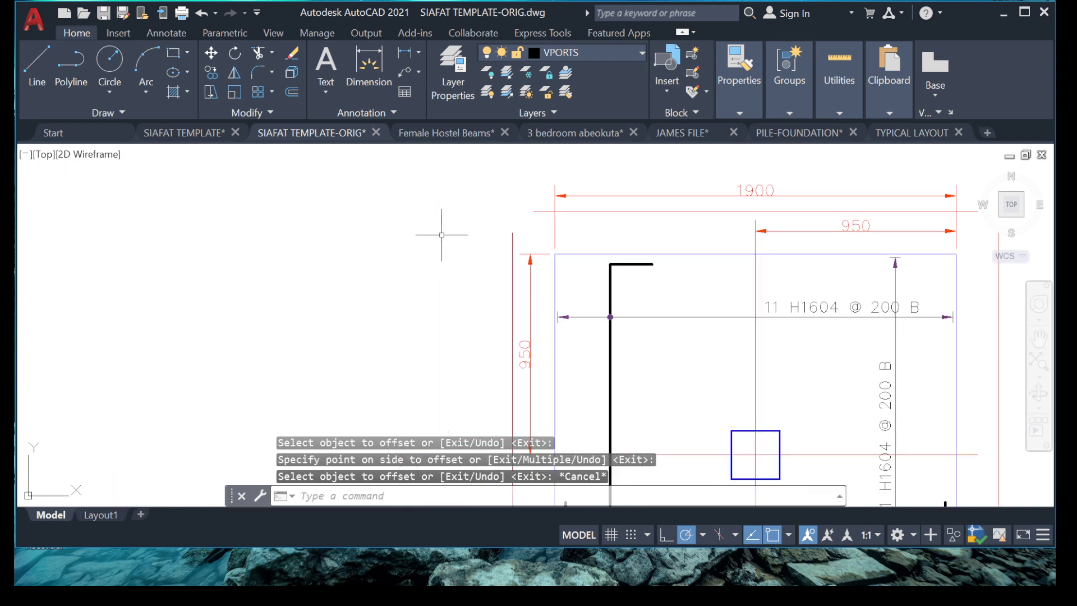
{"action": "type", "text": "f"}
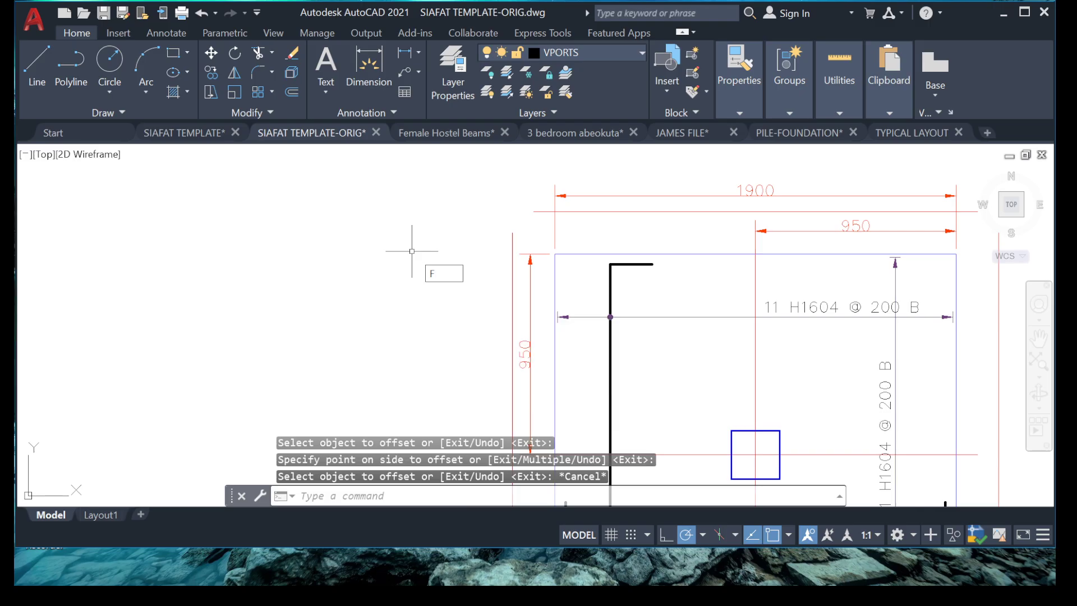
{"action": "key", "text": "Return"}
{"action": "left_click", "coordinate": [536, 213]}
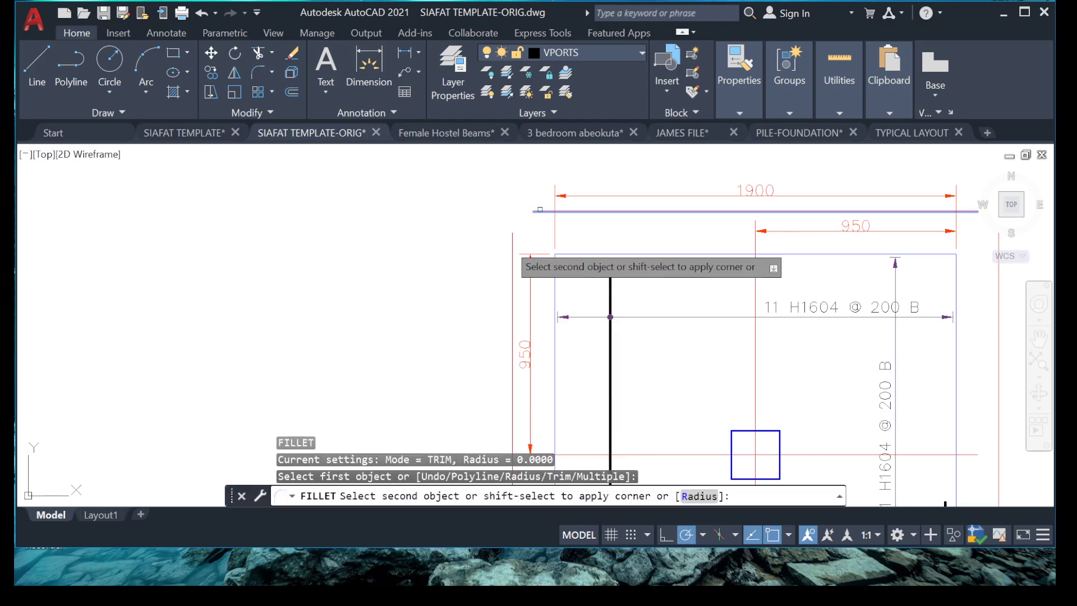
{"action": "left_click", "coordinate": [512, 246]}
{"action": "scroll", "coordinate": [471, 233], "scroll_direction": "down", "scroll_amount": 6}
{"action": "scroll", "coordinate": [594, 221], "scroll_direction": "up", "scroll_amount": 4}
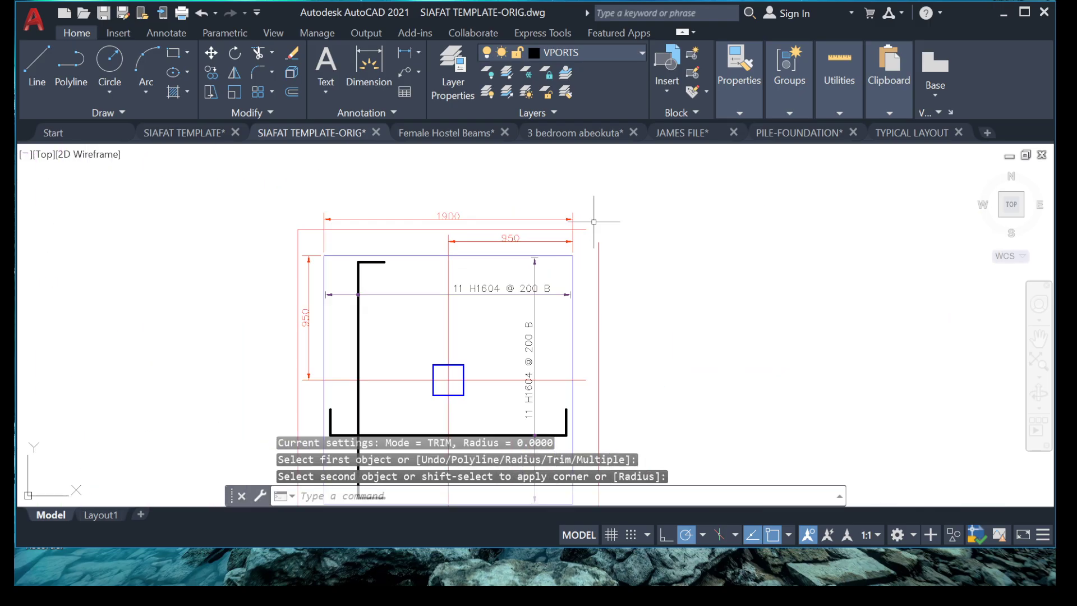
{"action": "key", "text": "Return"}
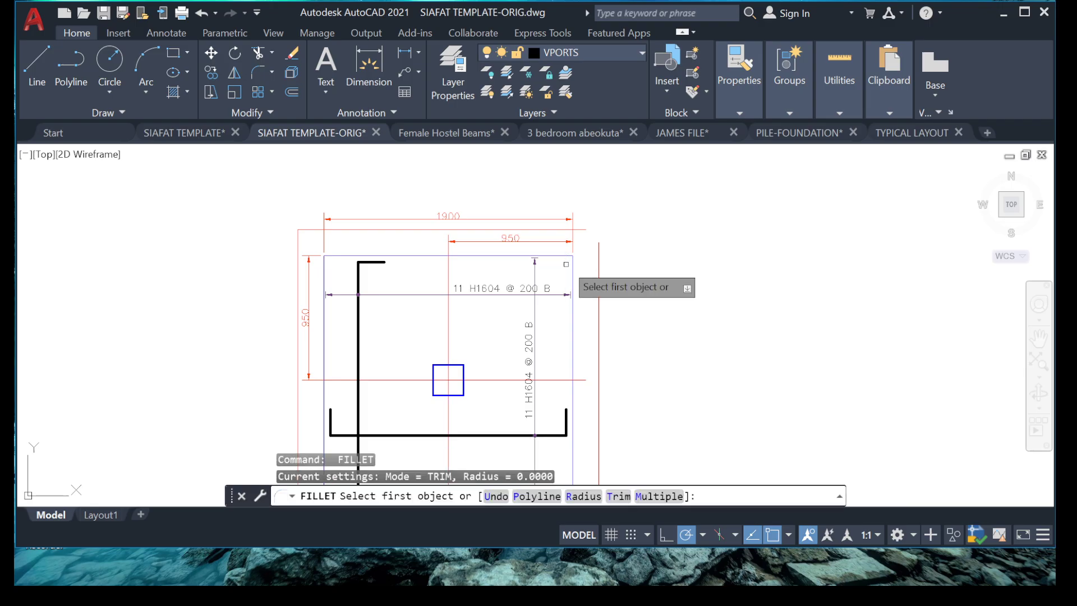
{"action": "left_click", "coordinate": [580, 229]}
{"action": "left_click", "coordinate": [600, 273]}
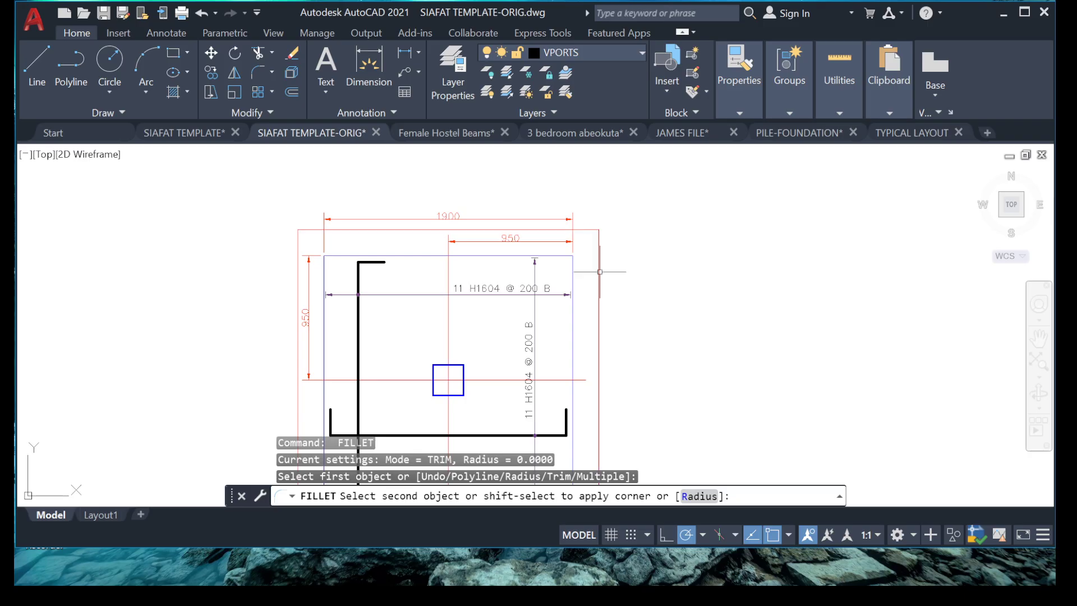
Fillet the lower offset line with both vertical offset lines to close the new footing outline's lower corners
{"action": "scroll", "coordinate": [600, 272], "scroll_direction": "down", "scroll_amount": 5}
{"action": "key", "text": "Return"}
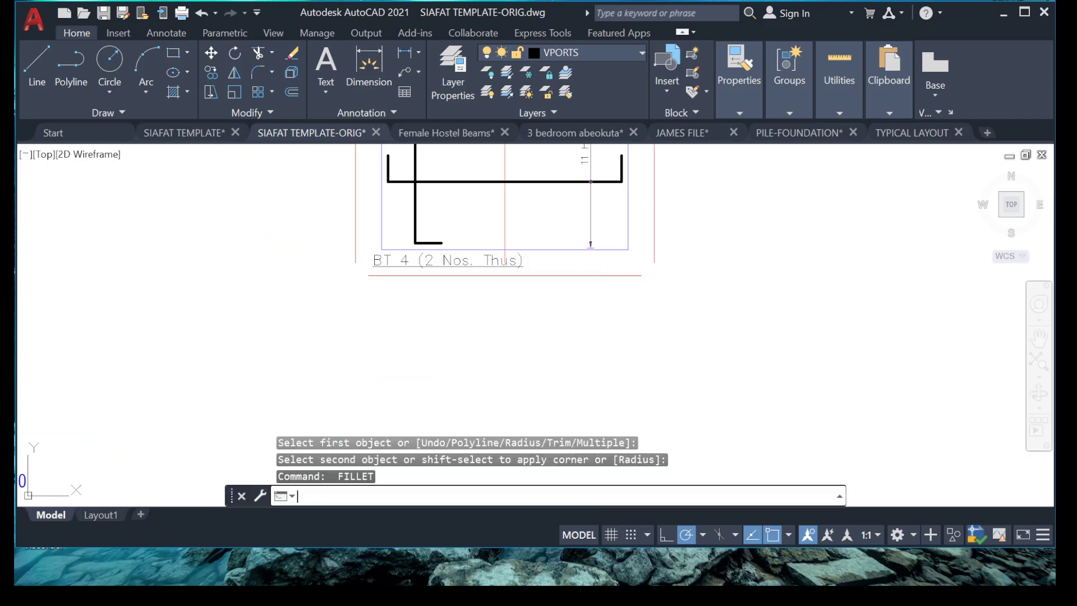
{"action": "left_click", "coordinate": [655, 241]}
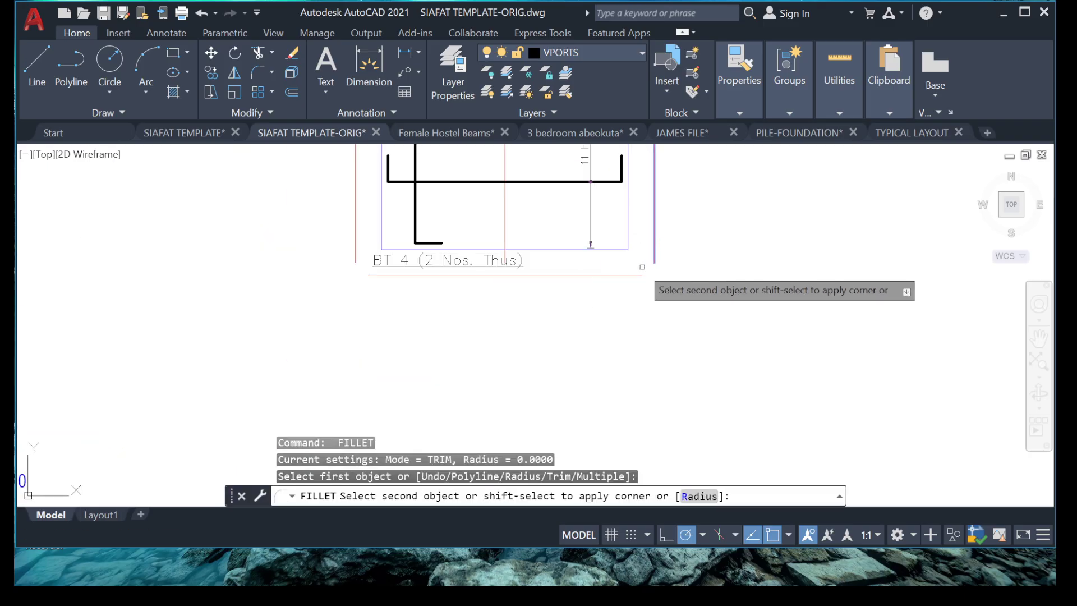
{"action": "left_click", "coordinate": [627, 276]}
{"action": "key", "text": "Return"}
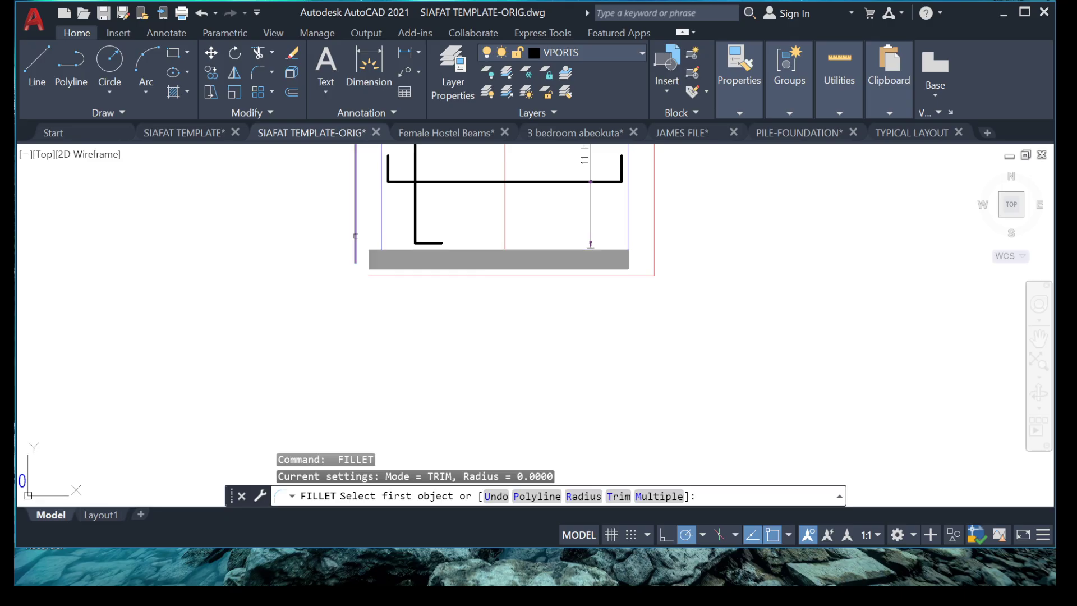
{"action": "left_click", "coordinate": [375, 276]}
{"action": "key", "text": "Escape"}
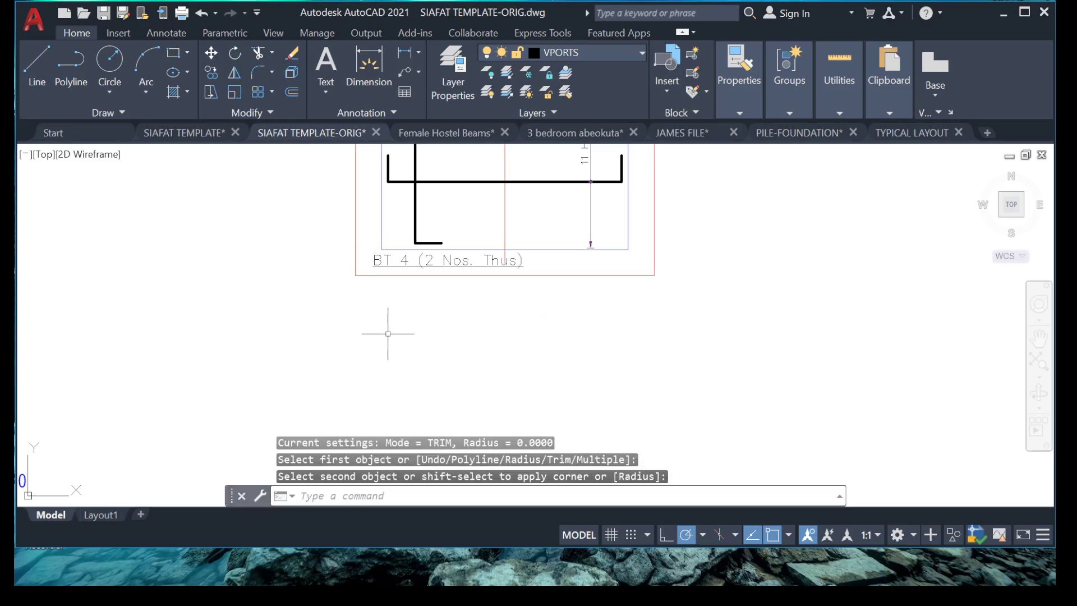
Match the properties of the old BT 4 footing outline onto the top and left edges of the new outline
{"action": "scroll", "coordinate": [434, 314], "scroll_direction": "down", "scroll_amount": 4}
{"action": "scroll", "coordinate": [447, 277], "scroll_direction": "up", "scroll_amount": 6}
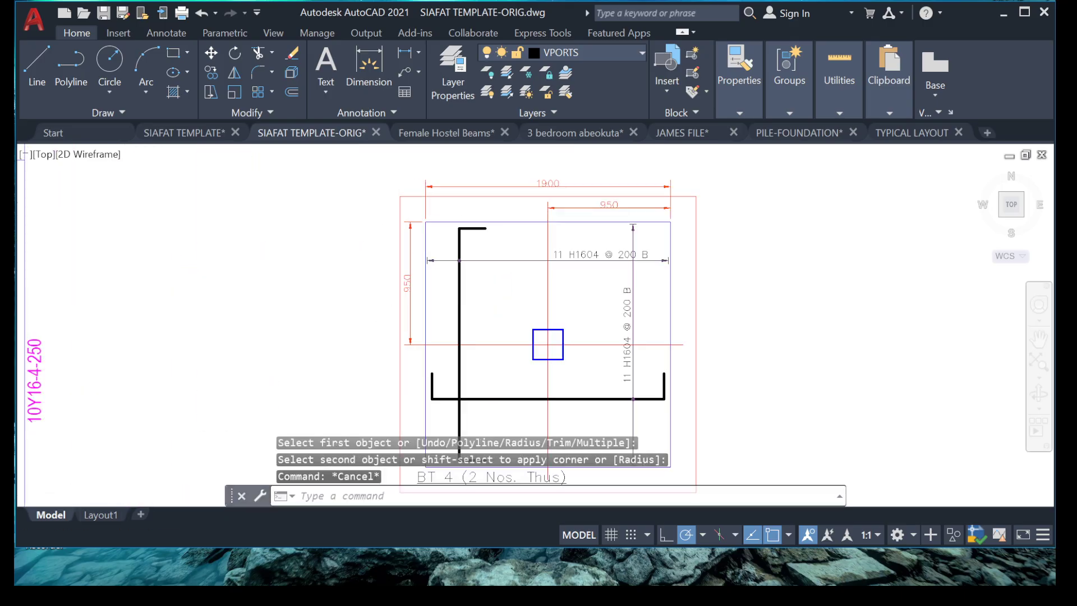
{"action": "middle_click_drag", "start_coordinate": [445, 226], "coordinate": [423, 258]}
{"action": "scroll", "coordinate": [457, 300], "scroll_direction": "up", "scroll_amount": 4}
{"action": "scroll", "coordinate": [449, 312], "scroll_direction": "down", "scroll_amount": 2}
{"action": "right_click", "coordinate": [335, 257]}
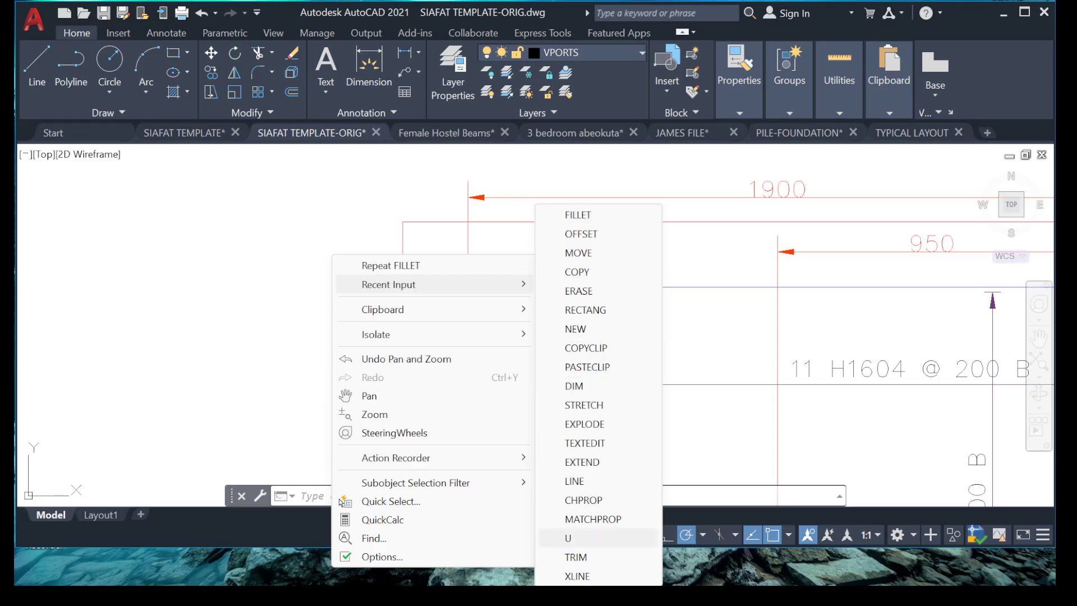
{"action": "left_click", "coordinate": [593, 519]}
{"action": "left_click", "coordinate": [646, 284]}
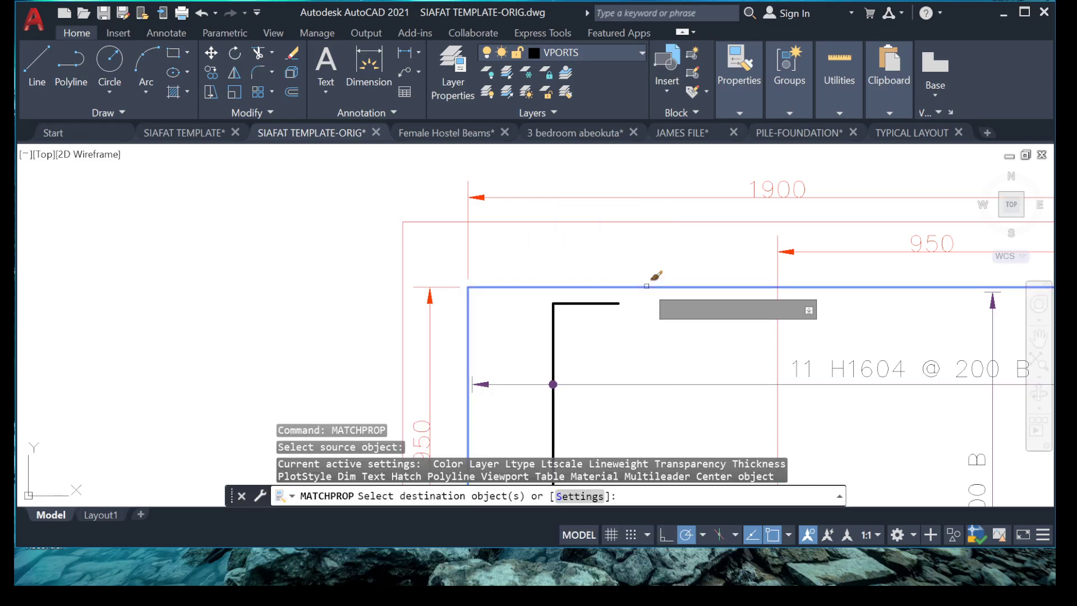
{"action": "left_click", "coordinate": [635, 220]}
{"action": "left_click", "coordinate": [574, 244]}
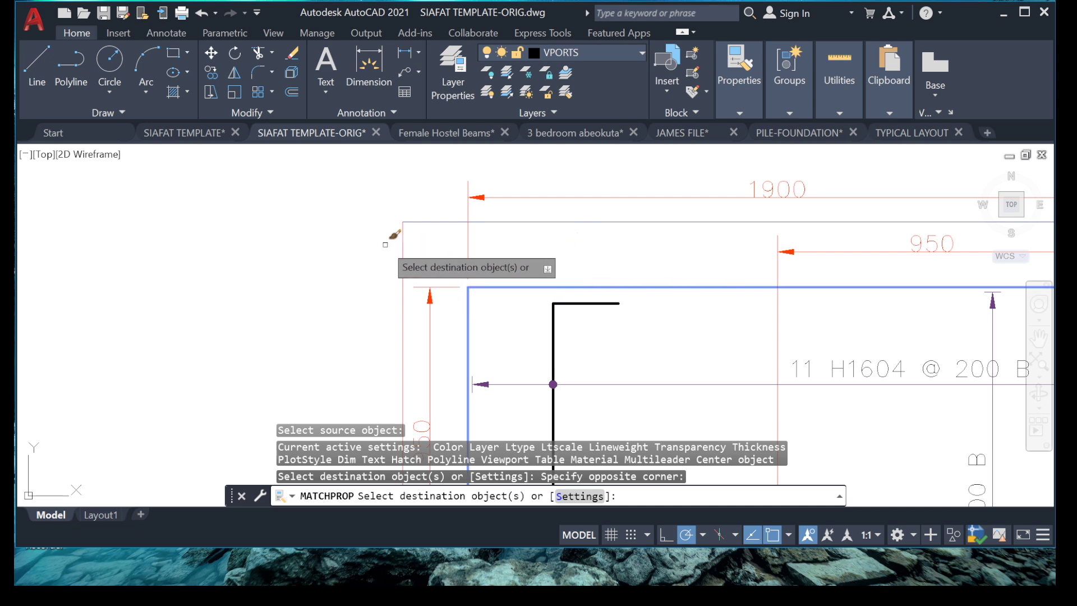
{"action": "left_click", "coordinate": [362, 241]}
Apply the old outline's matched properties to the right and bottom edges of the new footing outline
{"action": "scroll", "coordinate": [493, 313], "scroll_direction": "down", "scroll_amount": 3}
{"action": "scroll", "coordinate": [566, 319], "scroll_direction": "up", "scroll_amount": 4}
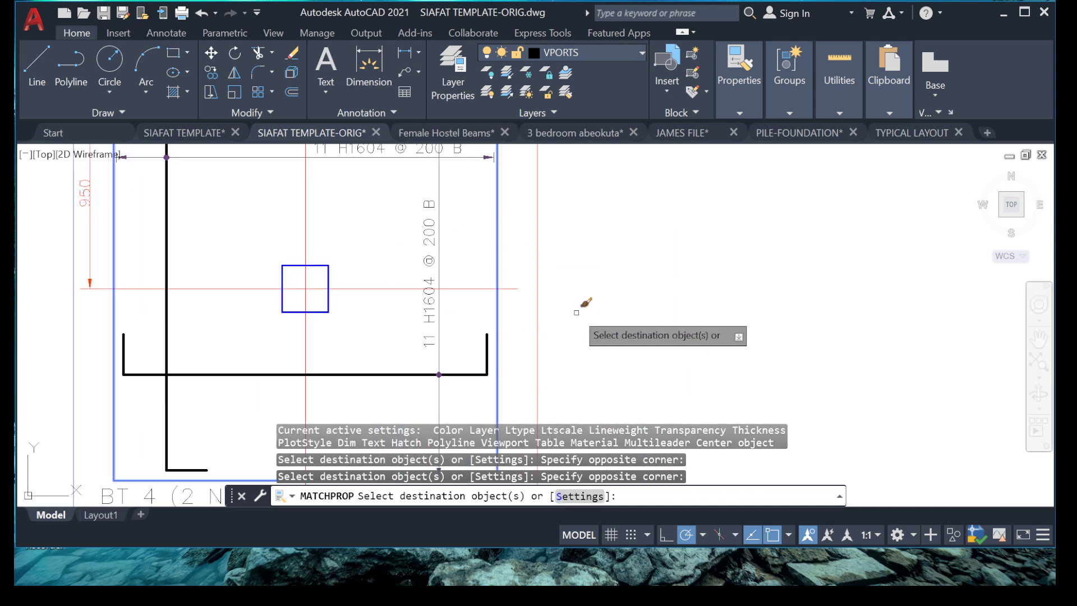
{"action": "left_click", "coordinate": [564, 236]}
{"action": "left_click", "coordinate": [534, 250]}
{"action": "scroll", "coordinate": [555, 258], "scroll_direction": "down", "scroll_amount": 5}
{"action": "scroll", "coordinate": [542, 275], "scroll_direction": "up", "scroll_amount": 4}
{"action": "scroll", "coordinate": [549, 276], "scroll_direction": "up", "scroll_amount": 2}
{"action": "key", "text": "Escape"}
{"action": "key", "text": "Escape"}
Erase the old, smaller footing outline inside the new one
{"action": "scroll", "coordinate": [511, 213], "scroll_direction": "down", "scroll_amount": 5}
{"action": "scroll", "coordinate": [458, 242], "scroll_direction": "up", "scroll_amount": 6}
{"action": "left_click", "coordinate": [521, 262]}
{"action": "key", "text": "Delete"}
Move the left hook of the horizontal rebar horizontally onto the left edge of the new footing outline
{"action": "scroll", "coordinate": [548, 242], "scroll_direction": "down", "scroll_amount": 4}
{"action": "mouse_move", "coordinate": [505, 241]}
{"action": "middle_mouse_down"}
{"action": "mouse_move", "coordinate": [465, 247]}
{"action": "mouse_move", "coordinate": [494, 298]}
{"action": "middle_mouse_up"}
{"action": "scroll", "coordinate": [476, 350], "scroll_direction": "up", "scroll_amount": 6}
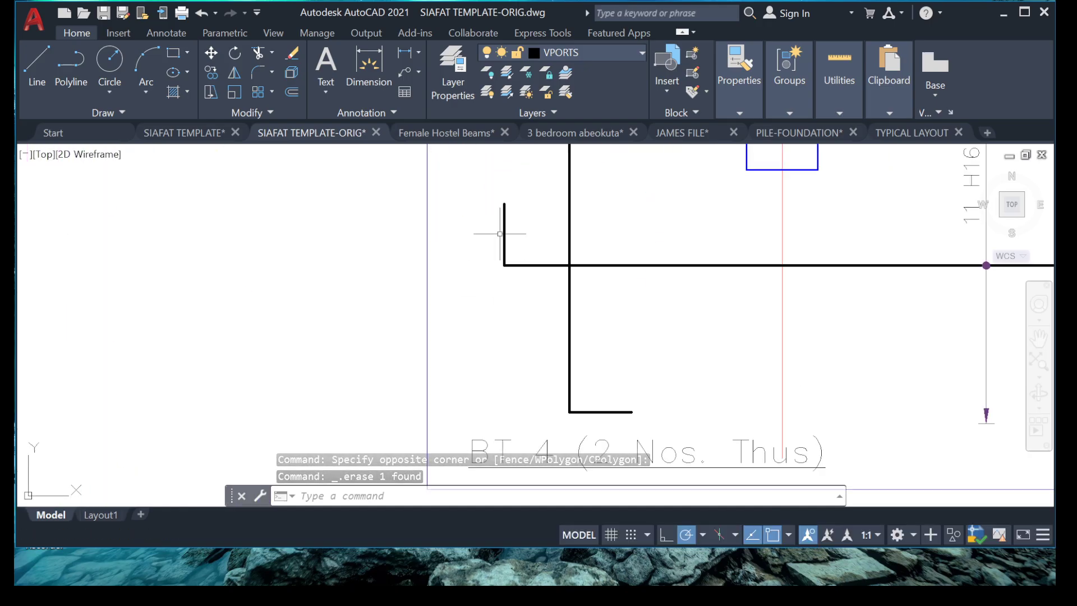
{"action": "scroll", "coordinate": [500, 234], "scroll_direction": "up", "scroll_amount": 2}
{"action": "left_click", "coordinate": [531, 243]}
{"action": "left_click", "coordinate": [439, 255]}
{"action": "middle_click_drag", "start_coordinate": [440, 255], "coordinate": [547, 255]}
{"action": "scroll", "coordinate": [572, 253], "scroll_direction": "down", "scroll_amount": 3}
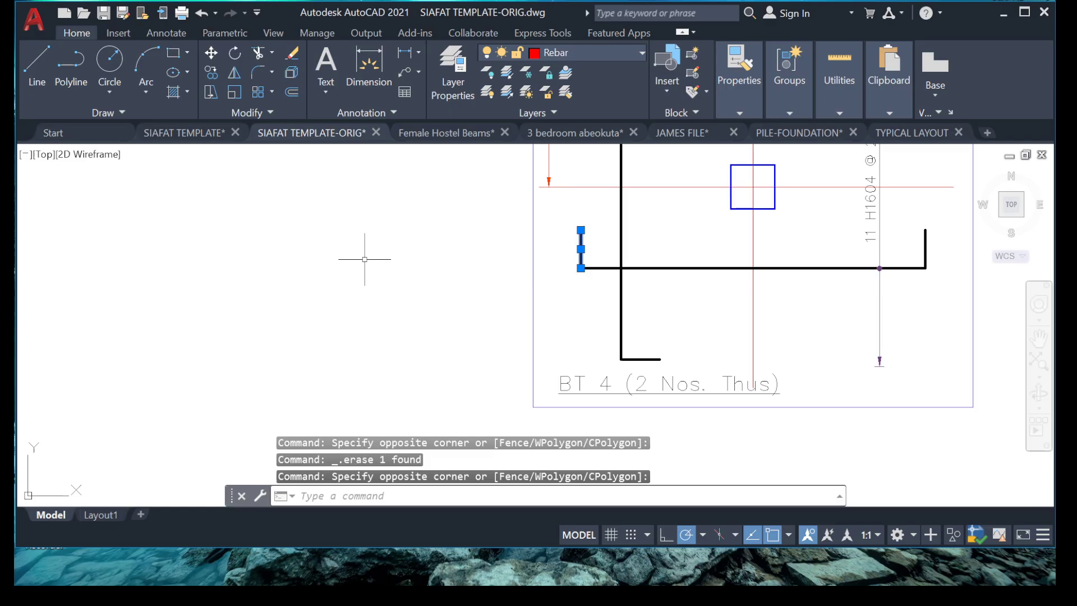
{"action": "right_click", "coordinate": [405, 500]}
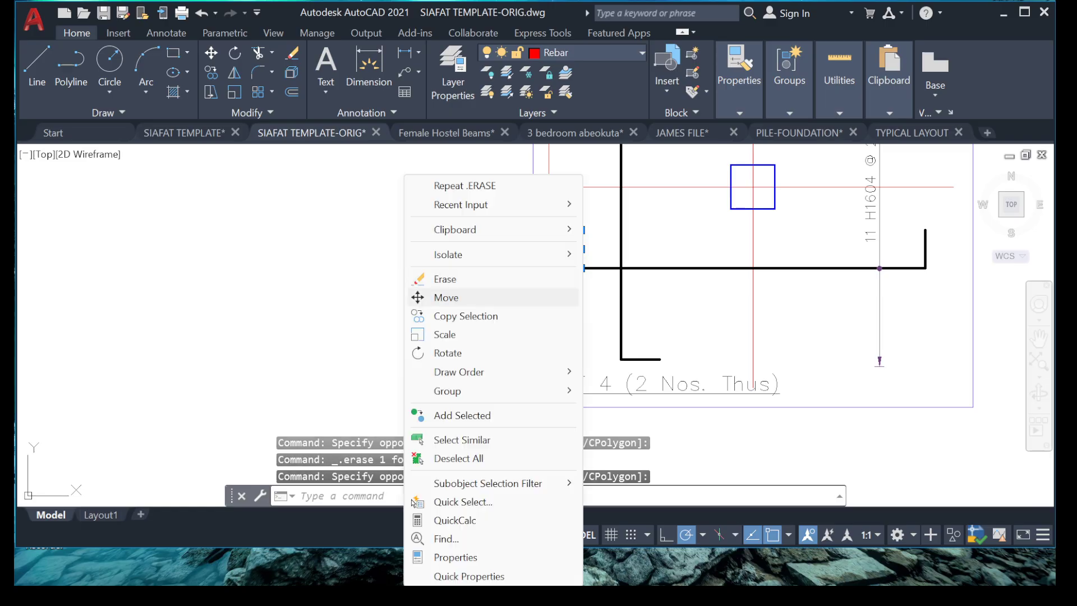
{"action": "left_click", "coordinate": [446, 297]}
{"action": "scroll", "coordinate": [493, 275], "scroll_direction": "up", "scroll_amount": 3}
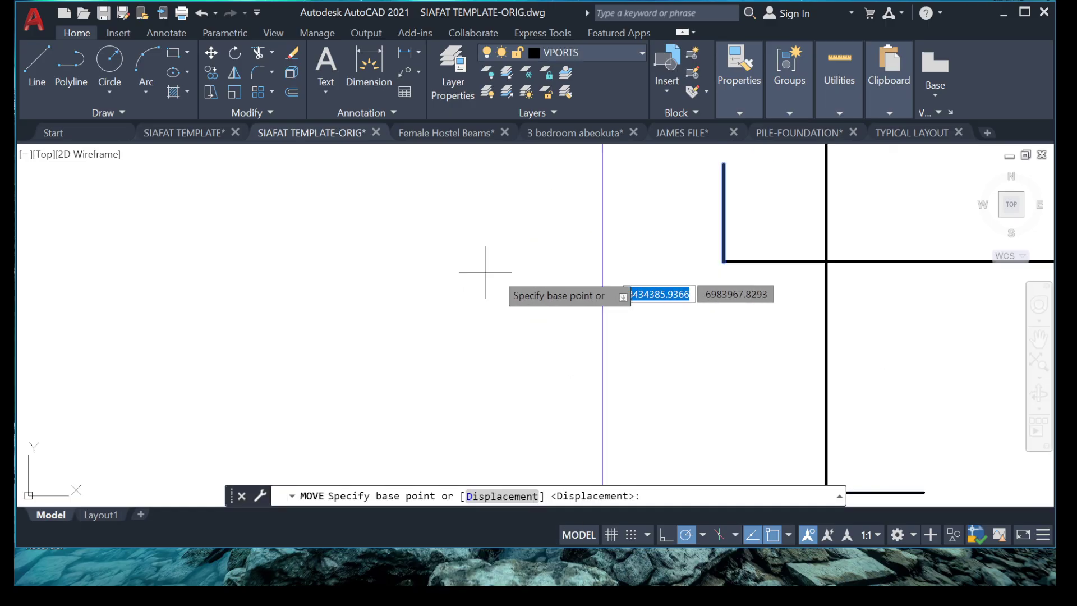
{"action": "left_click", "coordinate": [723, 262]}
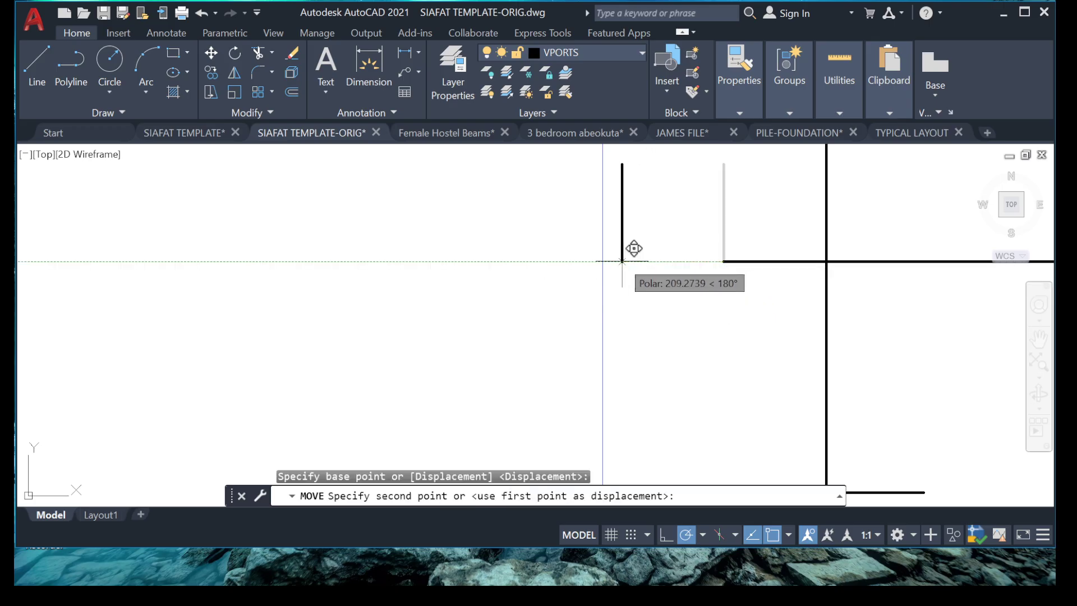
{"action": "key", "text": "Escape"}
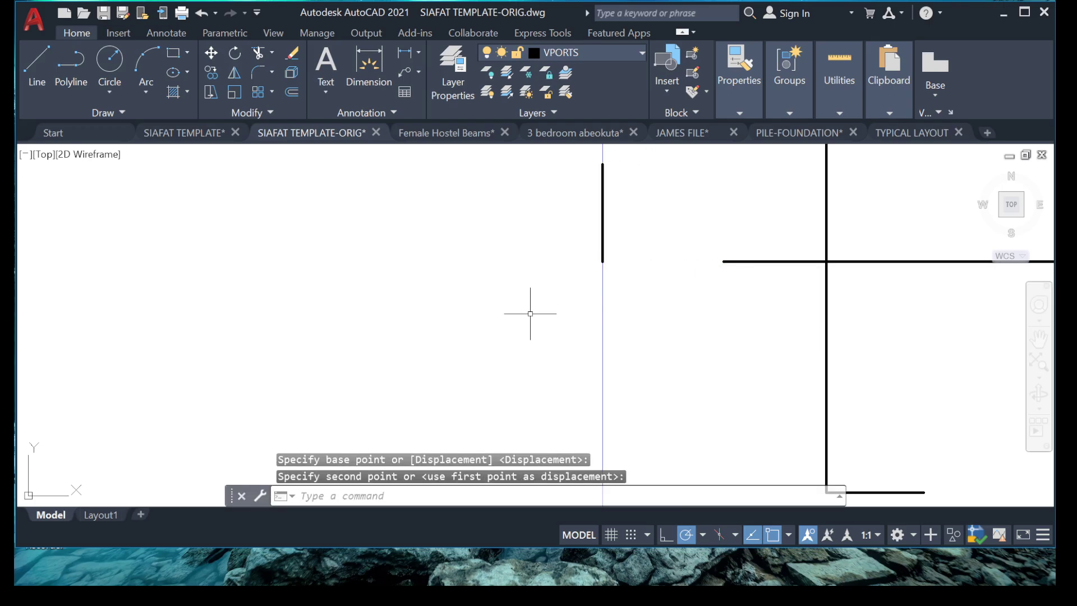
Offset the moved left hook by 50 towards the inside of the footing
{"action": "left_click", "coordinate": [578, 161]}
{"action": "left_click", "coordinate": [695, 311]}
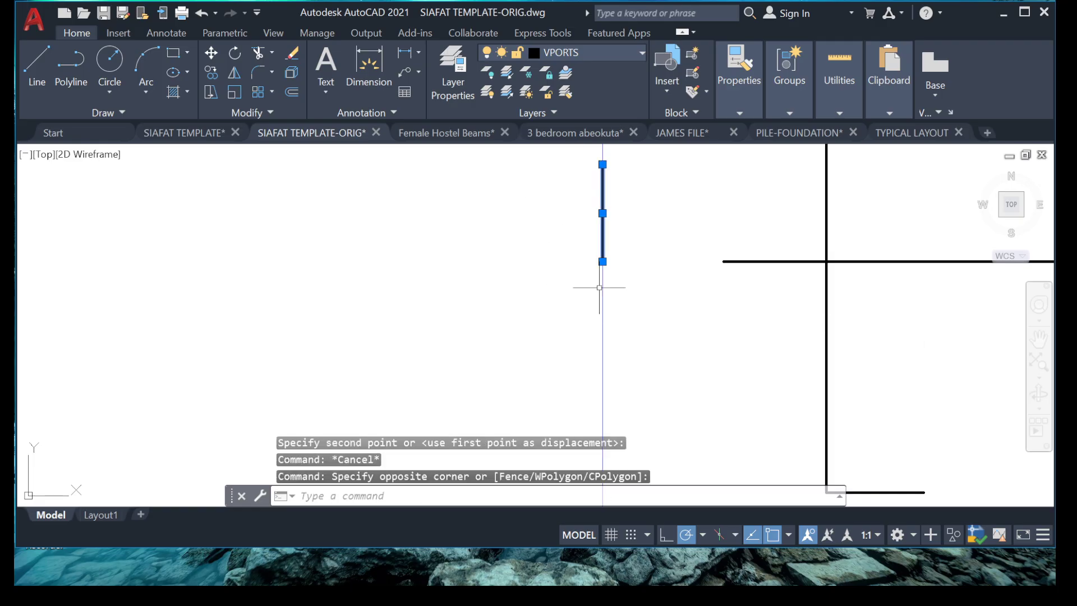
{"action": "middle_click_drag", "start_coordinate": [577, 272], "coordinate": [531, 341]}
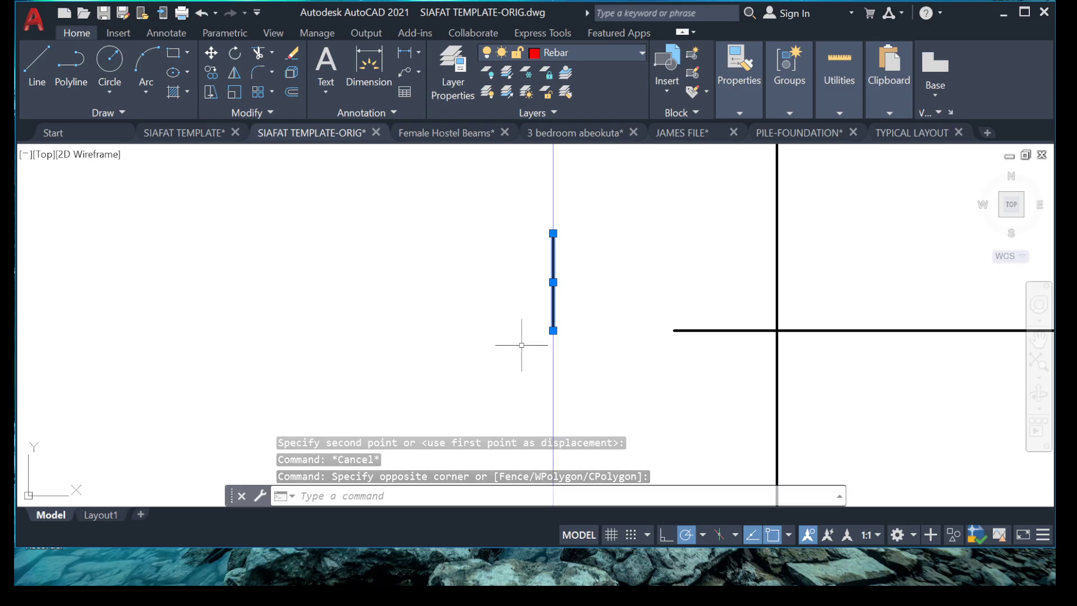
{"action": "type", "text": "o"}
{"action": "key", "text": "Return"}
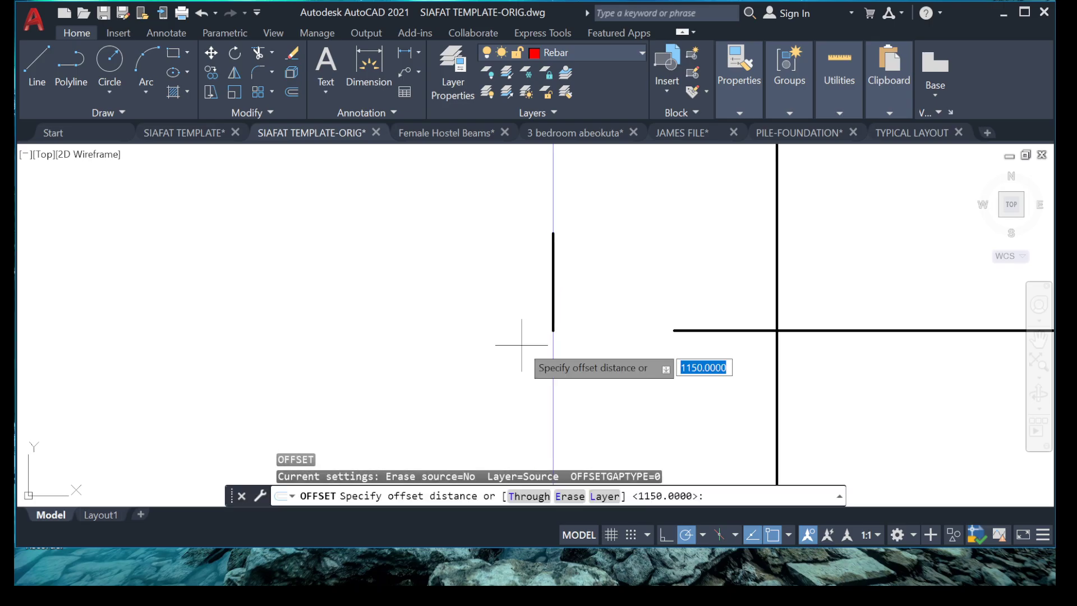
{"action": "left_click", "coordinate": [664, 292]}
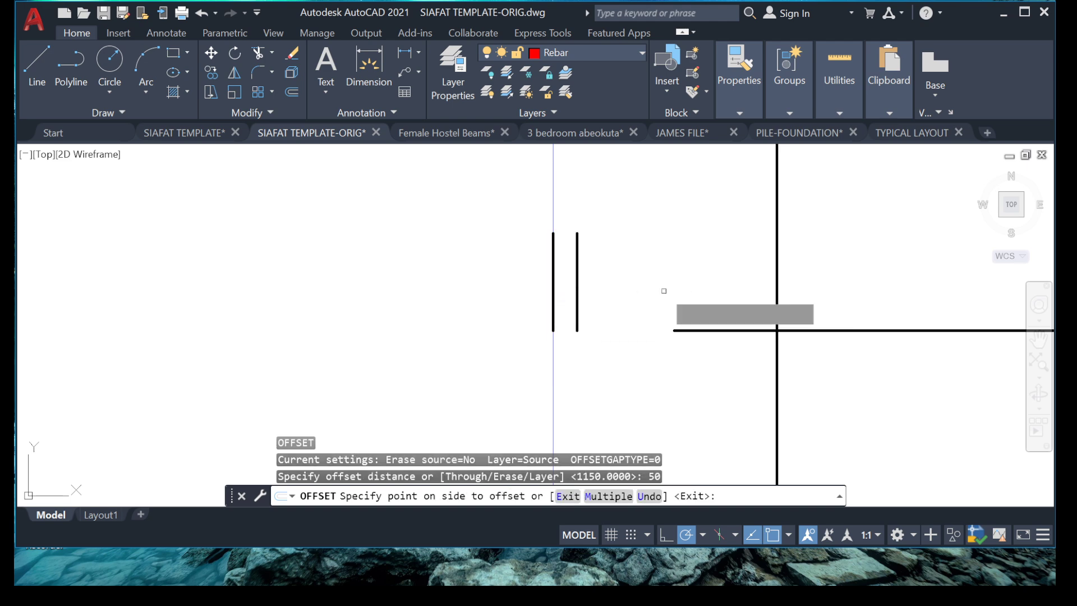
{"action": "key", "text": "Escape"}
{"action": "key", "text": "Escape"}
Copy the right hook of the horizontal rebar from its lower end onto the right edge of the new outline
{"action": "scroll", "coordinate": [542, 262], "scroll_direction": "down", "scroll_amount": 5}
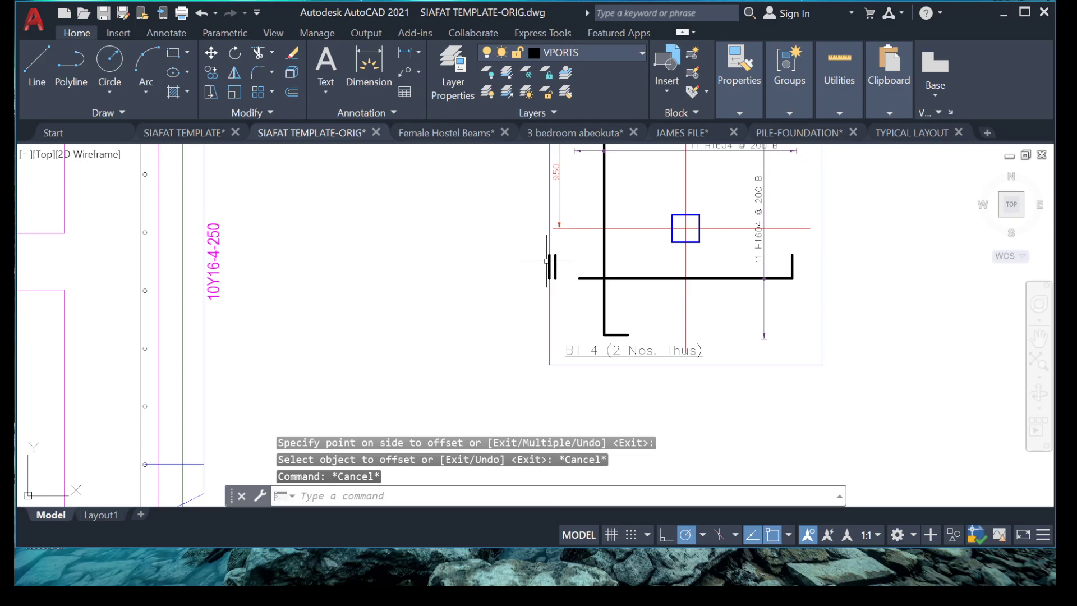
{"action": "scroll", "coordinate": [697, 269], "scroll_direction": "up", "scroll_amount": 6}
{"action": "left_click", "coordinate": [742, 282]}
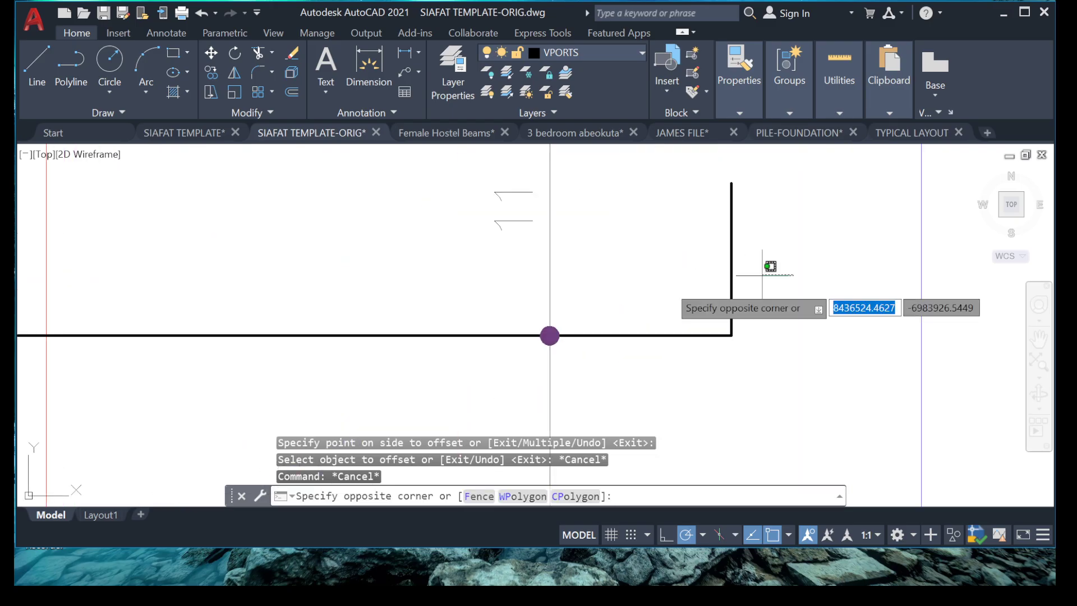
{"action": "left_click", "coordinate": [637, 277]}
{"action": "right_click", "coordinate": [634, 277]}
{"action": "left_click", "coordinate": [694, 316]}
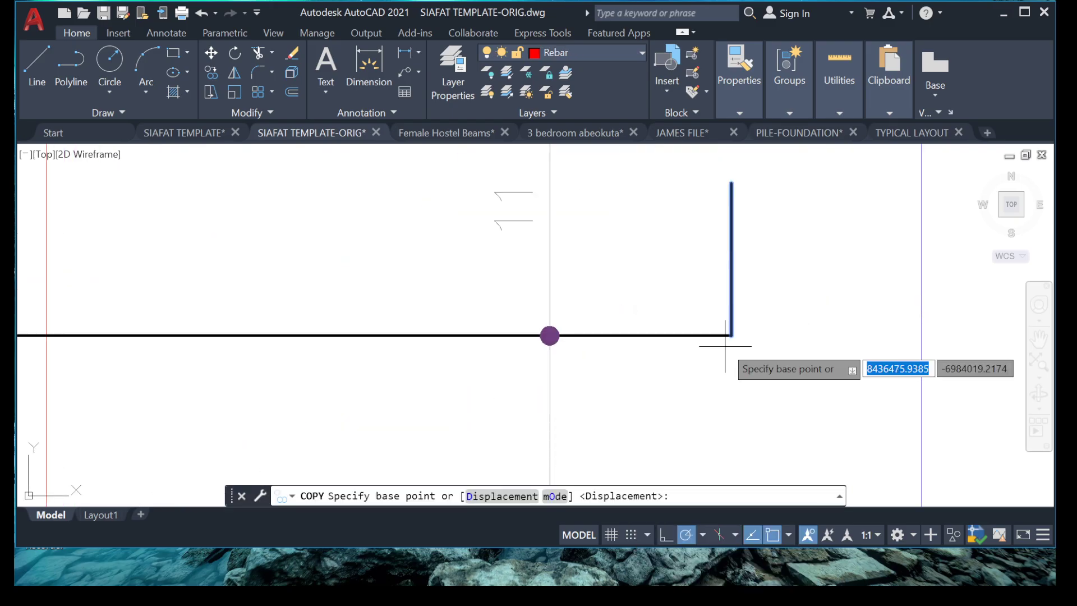
{"action": "left_click", "coordinate": [731, 336]}
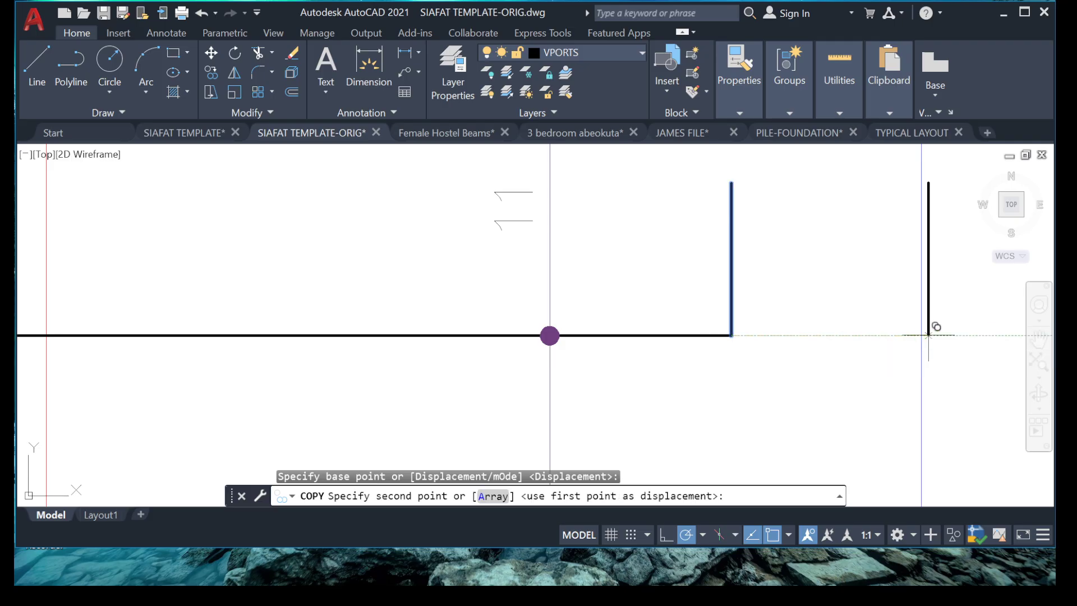
{"action": "left_click", "coordinate": [921, 335]}
{"action": "key", "text": "Escape"}
Offset the copied right hook by 50 towards the inside of the footing
{"action": "scroll", "coordinate": [835, 320], "scroll_direction": "down", "scroll_amount": 4}
{"action": "left_click", "coordinate": [792, 228]}
{"action": "left_click", "coordinate": [937, 371]}
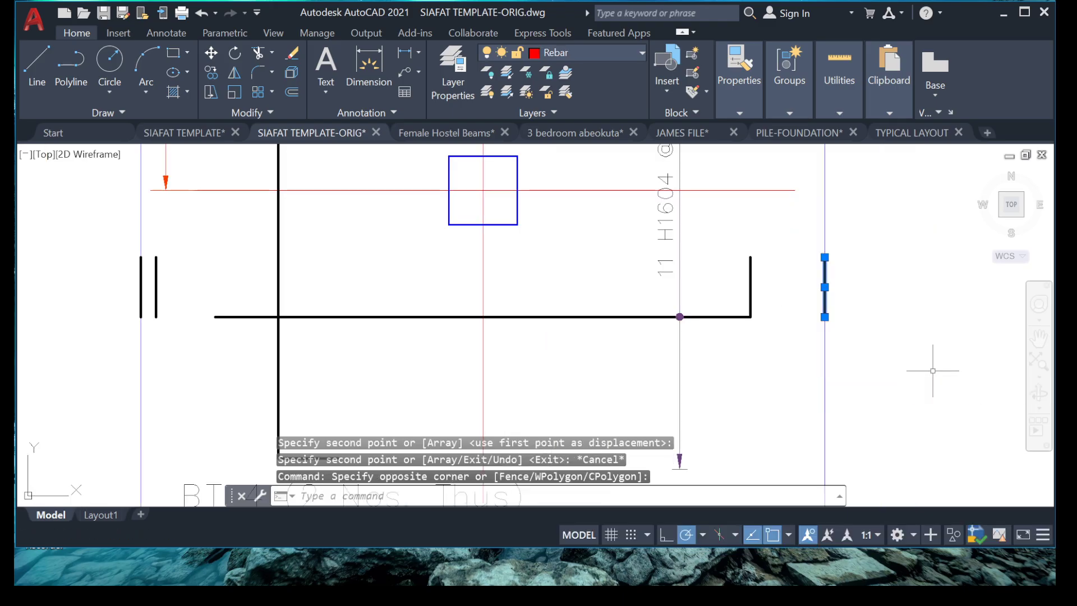
{"action": "type", "text": "o"}
{"action": "key", "text": "Return"}
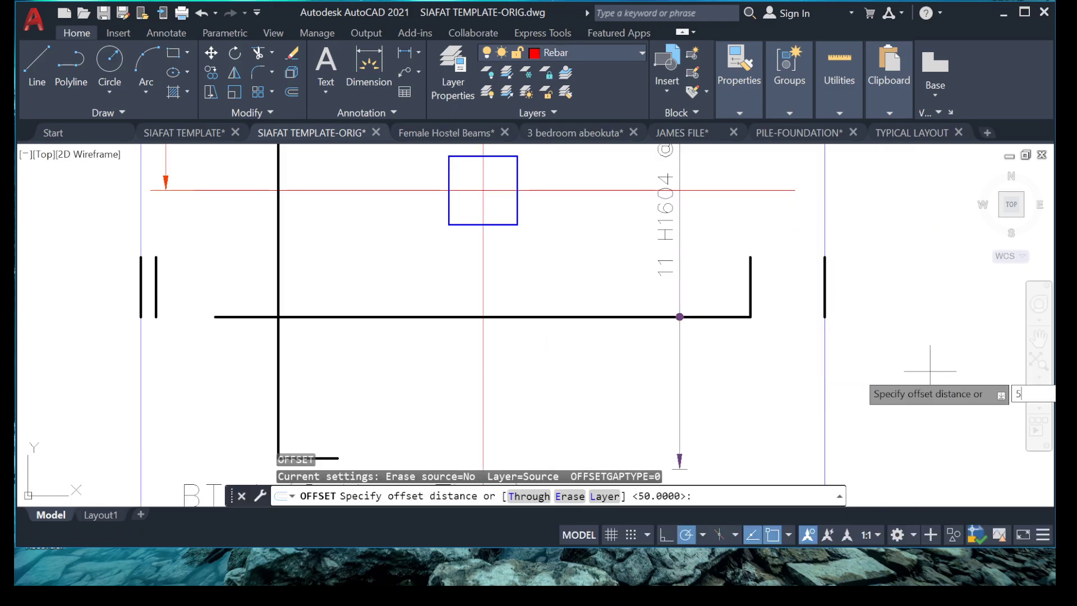
{"action": "type", "text": "50"}
{"action": "key", "text": "Return"}
{"action": "left_click", "coordinate": [769, 367]}
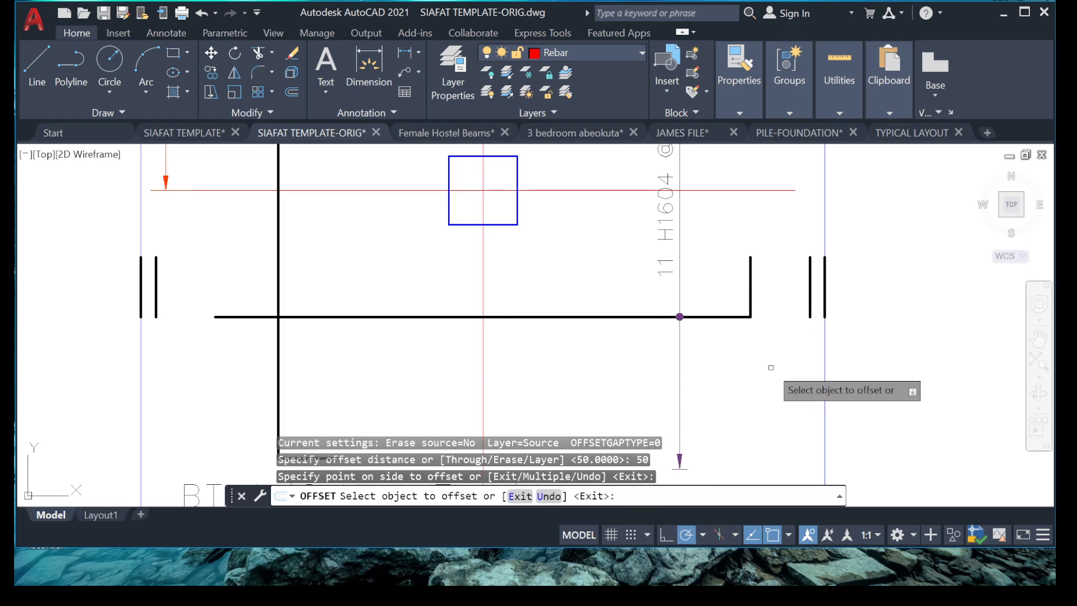
Offset the top and bottom edges of the new footing outline inward by 50
{"action": "scroll", "coordinate": [762, 329], "scroll_direction": "down", "scroll_amount": 5}
{"action": "scroll", "coordinate": [660, 252], "scroll_direction": "up", "scroll_amount": 5}
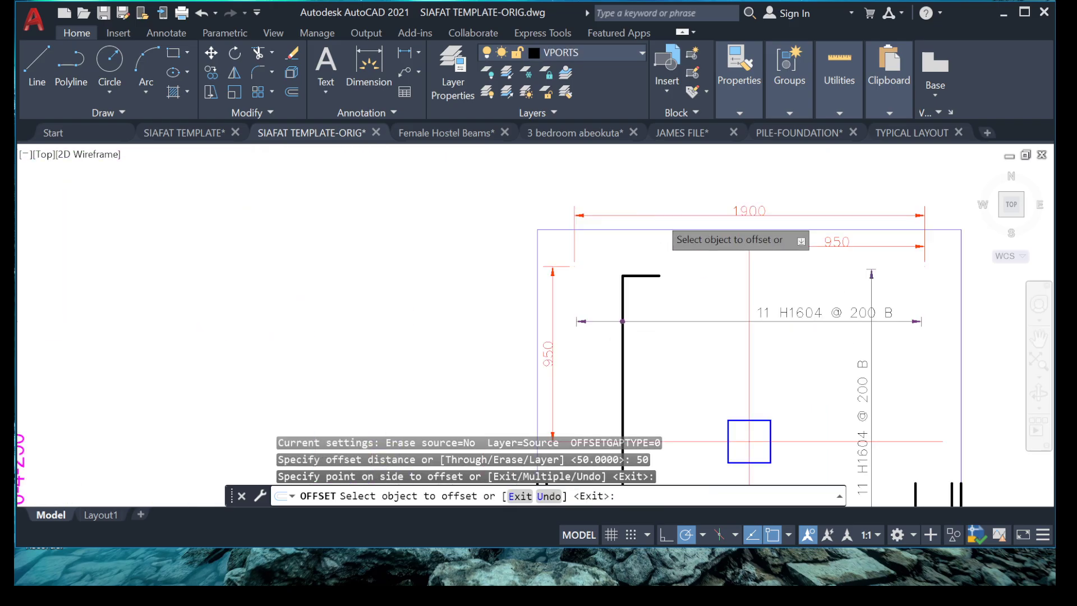
{"action": "left_click", "coordinate": [654, 236]}
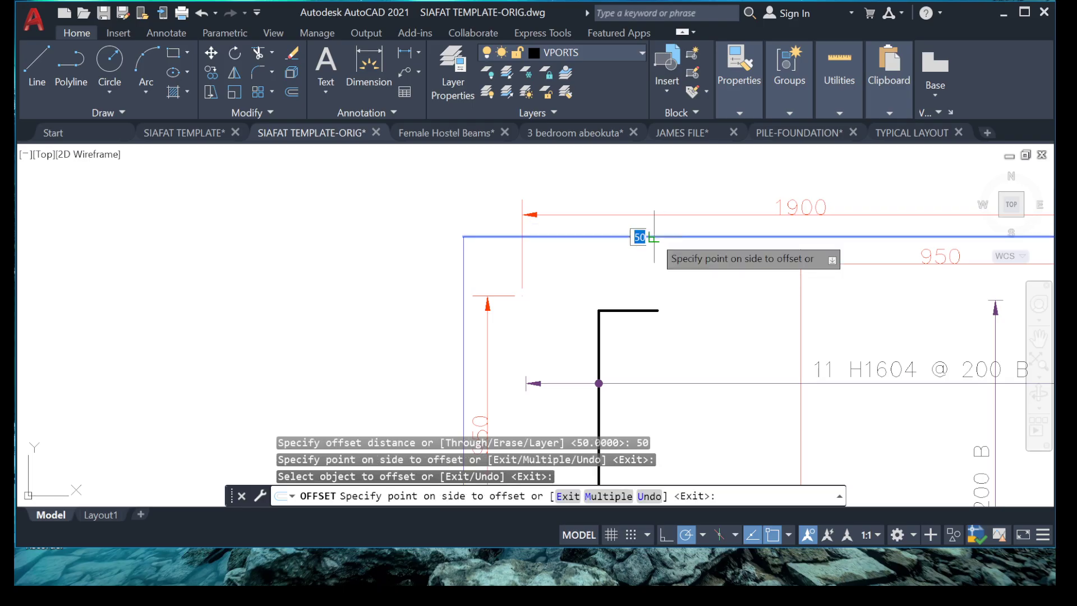
{"action": "scroll", "coordinate": [653, 279], "scroll_direction": "down", "scroll_amount": 4}
{"action": "scroll", "coordinate": [650, 277], "scroll_direction": "up", "scroll_amount": 4}
{"action": "left_click", "coordinate": [649, 277]}
{"action": "scroll", "coordinate": [649, 282], "scroll_direction": "down", "scroll_amount": 3}
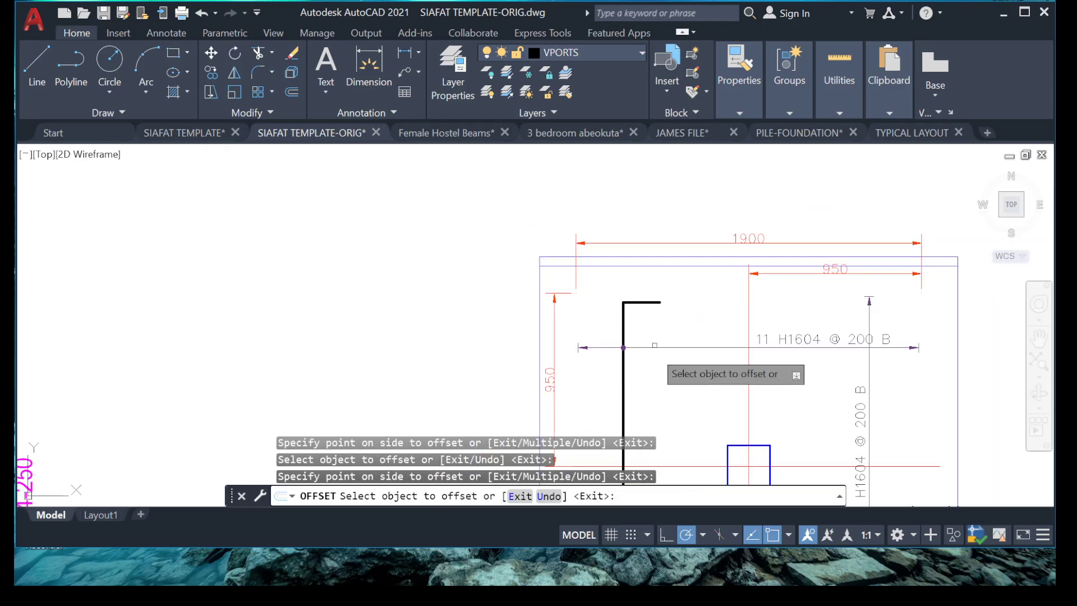
{"action": "scroll", "coordinate": [645, 387], "scroll_direction": "up", "scroll_amount": 5}
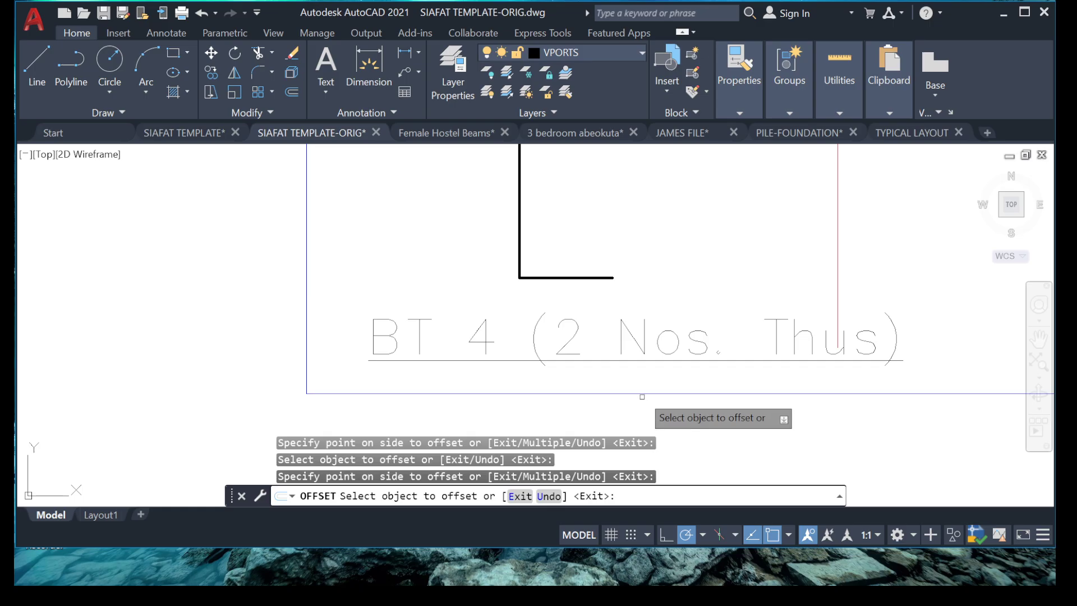
{"action": "key", "text": "Escape"}
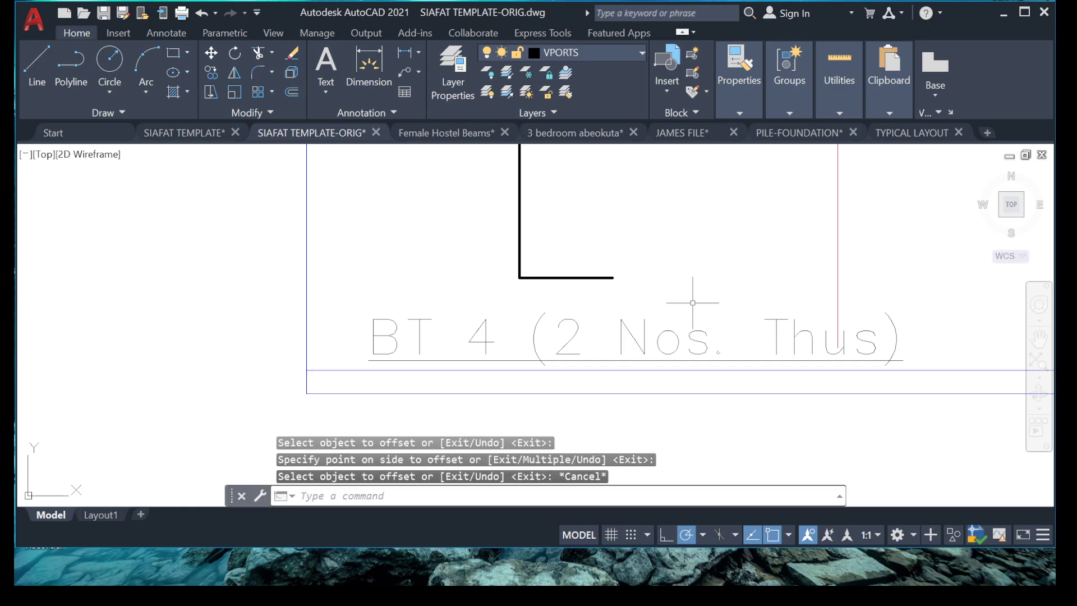
Move the BT 4 (2 Nos. Thus) title and its underline below the new footing outline
{"action": "left_click", "coordinate": [675, 258]}
{"action": "middle_click_drag", "start_coordinate": [697, 302], "coordinate": [665, 185]}
{"action": "left_click", "coordinate": [641, 281]}
{"action": "right_click", "coordinate": [672, 228]}
{"action": "left_click", "coordinate": [715, 297]}
{"action": "left_click", "coordinate": [652, 275]}
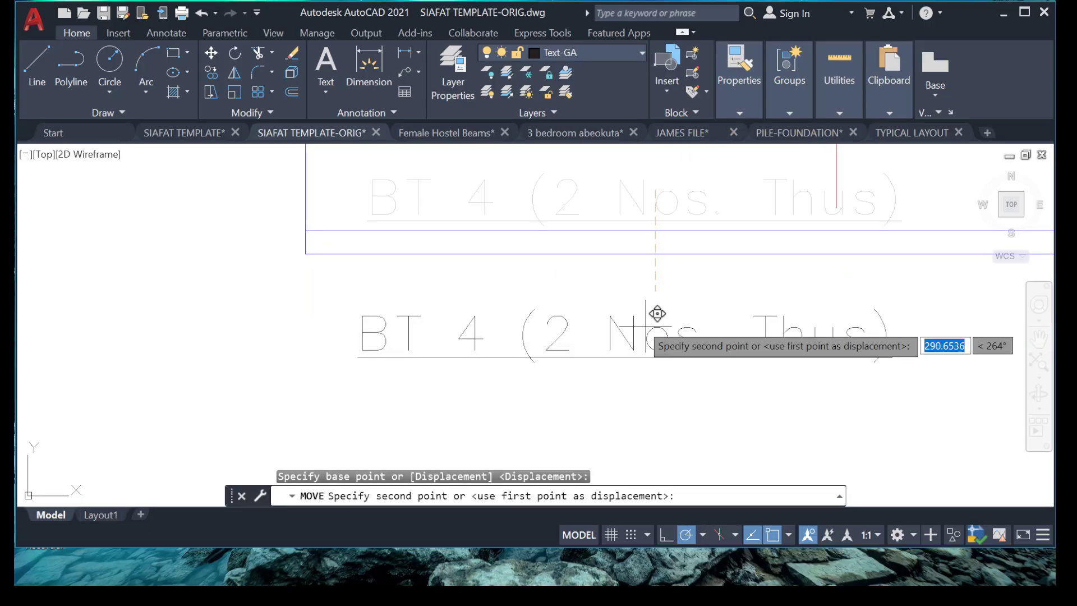
{"action": "scroll", "coordinate": [659, 295], "scroll_direction": "down", "scroll_amount": 4}
{"action": "key", "text": "Escape"}
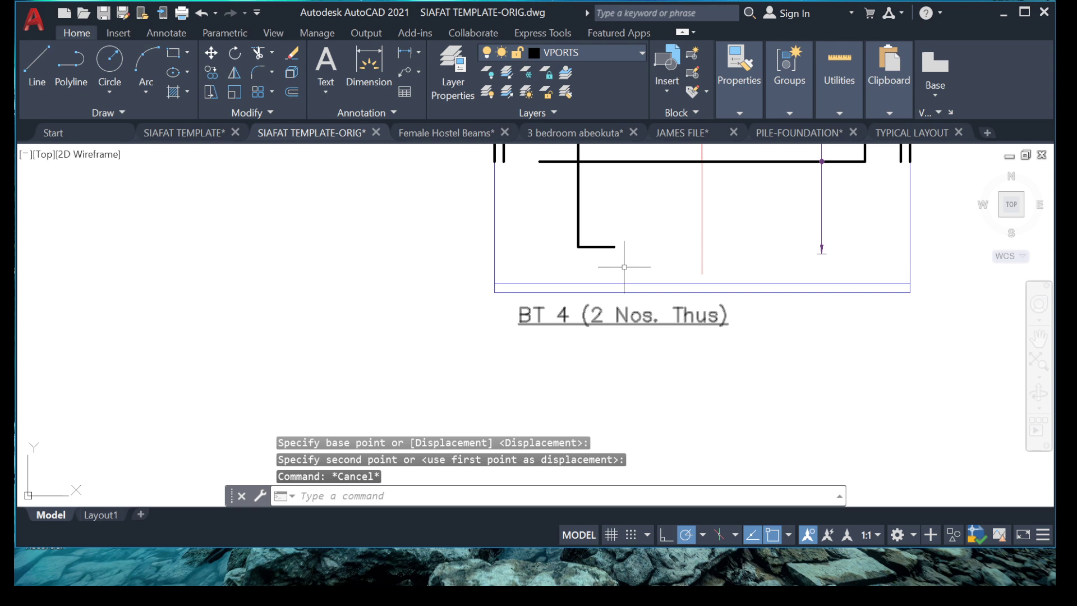
Extend the vertical rebar down to the inner offset line at the footing's lower edge
{"action": "scroll", "coordinate": [615, 261], "scroll_direction": "up", "scroll_amount": 4}
{"action": "middle_click_drag", "start_coordinate": [614, 261], "coordinate": [613, 307]}
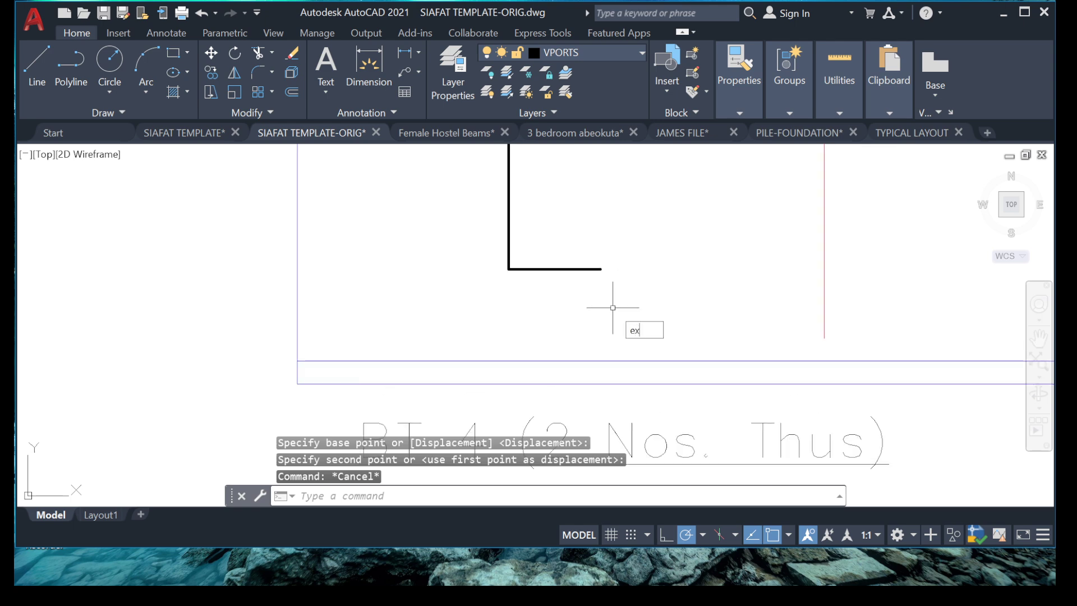
{"action": "key", "text": "Return"}
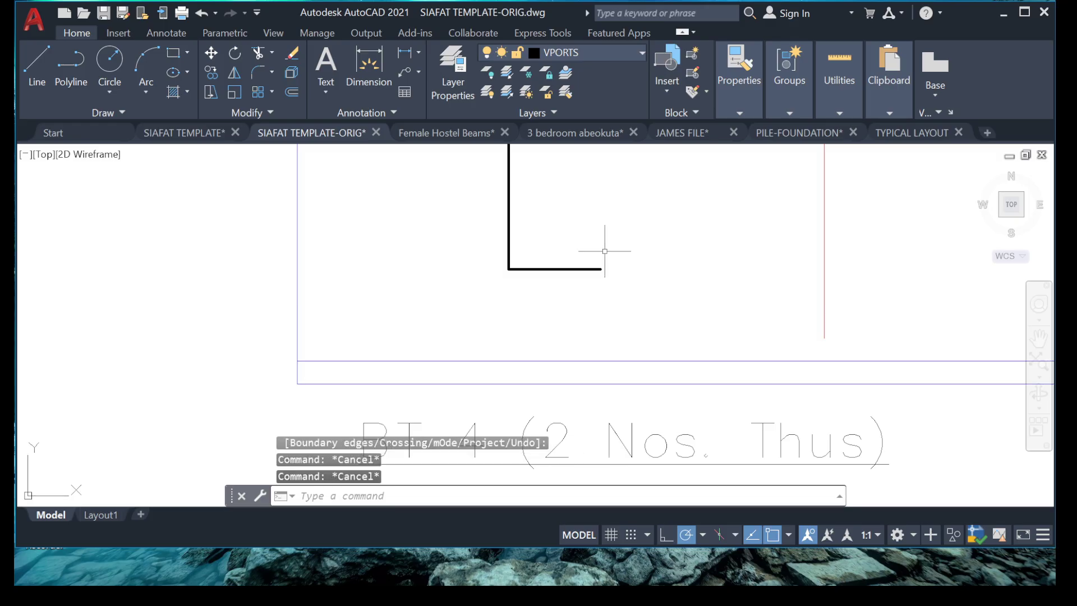
{"action": "key", "text": "Return"}
{"action": "left_click_drag", "start_coordinate": [615, 198], "coordinate": [505, 230]}
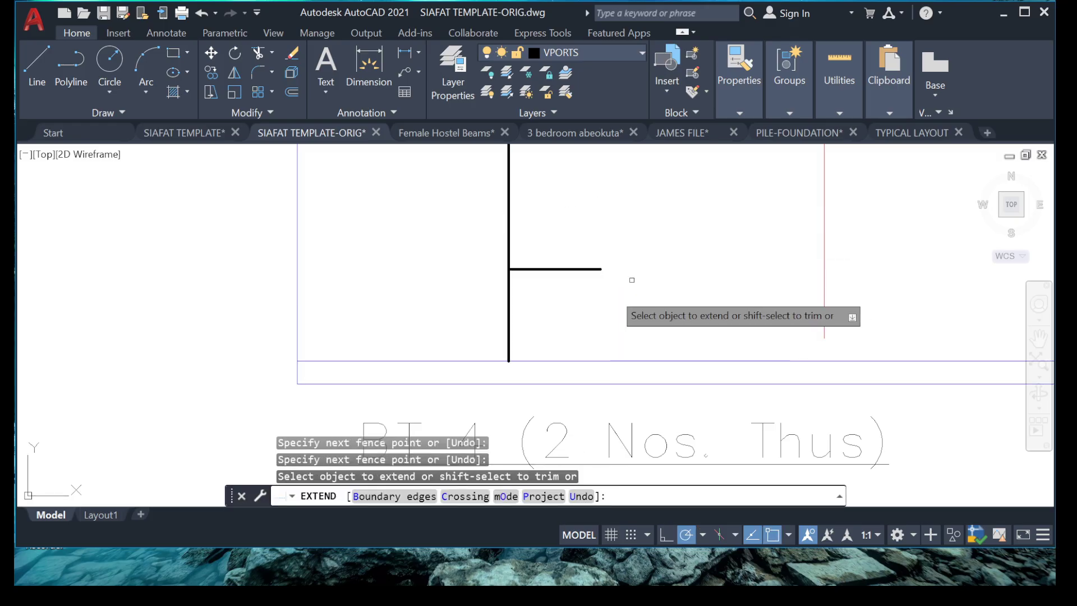
{"action": "key", "text": "Escape"}
Move the vertical rebar's lower hook down to the bar's extended end on the inner offset line
{"action": "left_click", "coordinate": [451, 229]}
{"action": "left_click", "coordinate": [711, 281]}
{"action": "right_click", "coordinate": [599, 501]}
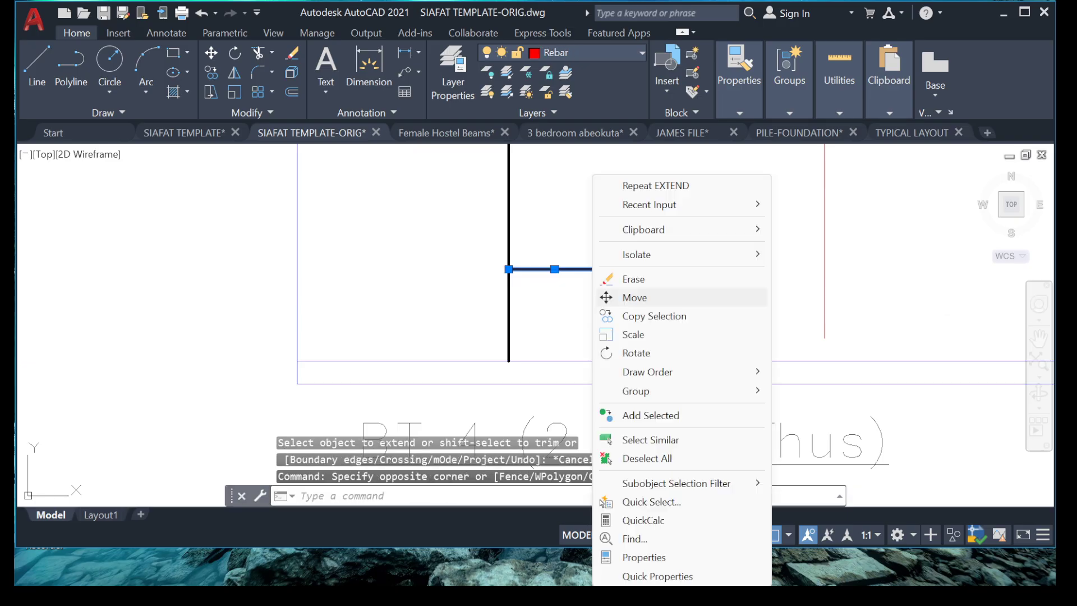
{"action": "left_click", "coordinate": [634, 297]}
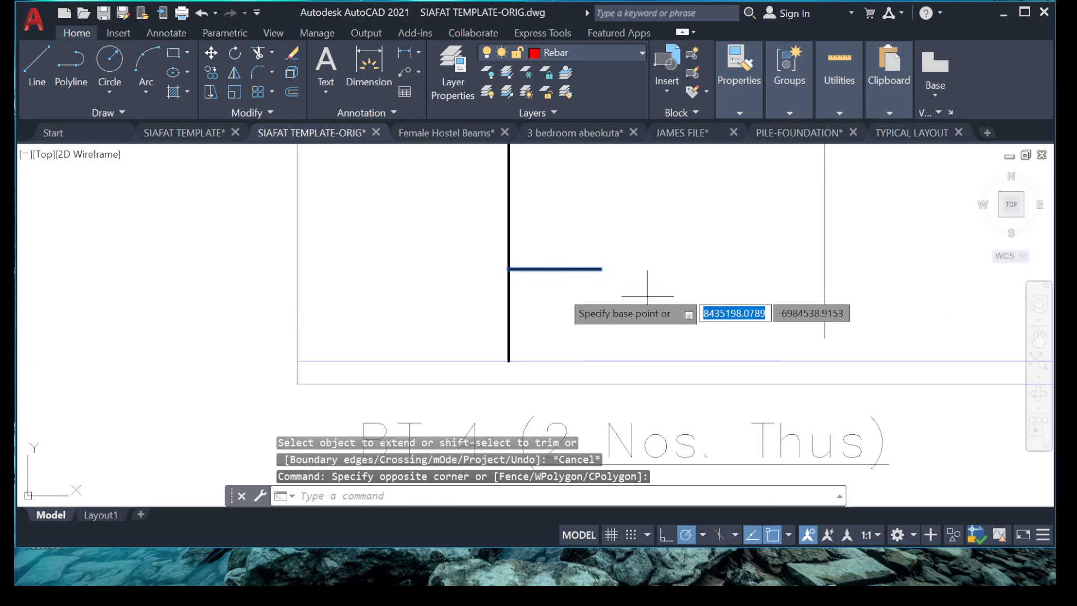
{"action": "left_click", "coordinate": [509, 269]}
{"action": "left_click", "coordinate": [509, 360]}
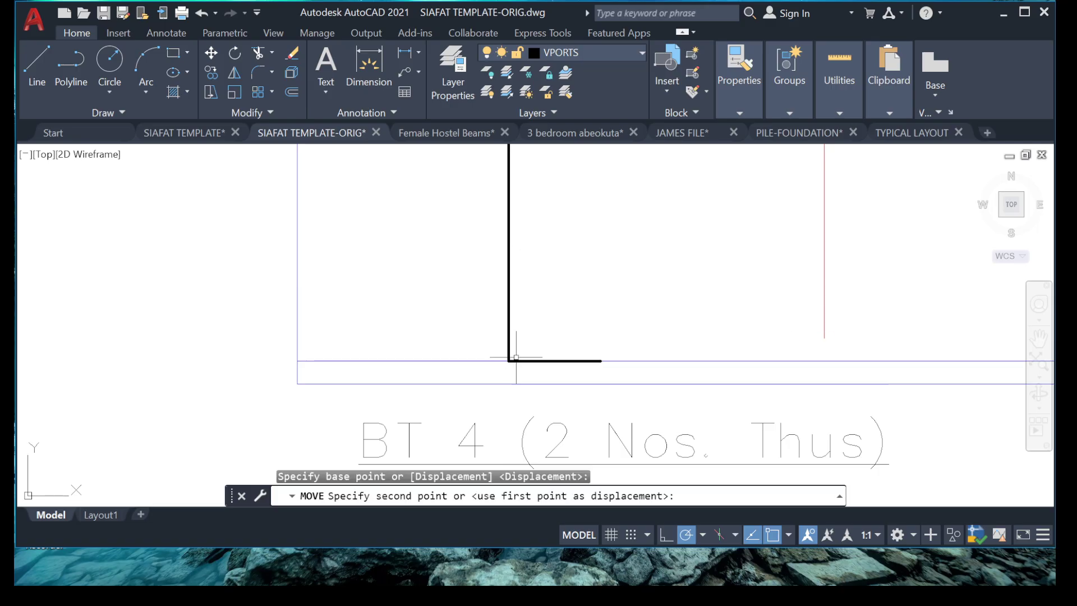
Extend the vertical rebar up to the inner offset line at the footing's upper edge
{"action": "scroll", "coordinate": [537, 338], "scroll_direction": "down", "scroll_amount": 10}
{"action": "scroll", "coordinate": [566, 323], "scroll_direction": "up", "scroll_amount": 8}
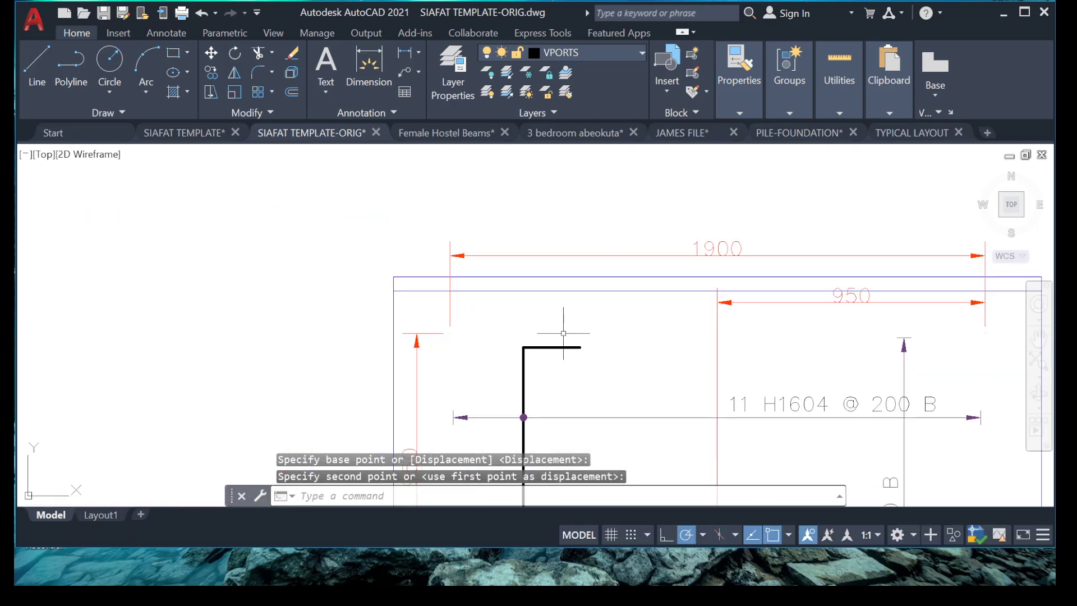
{"action": "key", "text": "Escape"}
{"action": "key", "text": "Escape"}
{"action": "middle_click_drag", "start_coordinate": [551, 391], "coordinate": [545, 352]}
{"action": "type", "text": "ex"}
{"action": "key", "text": "Return"}
{"action": "left_click", "coordinate": [555, 340]}
{"action": "key", "text": "Return"}
{"action": "key", "text": "Escape"}
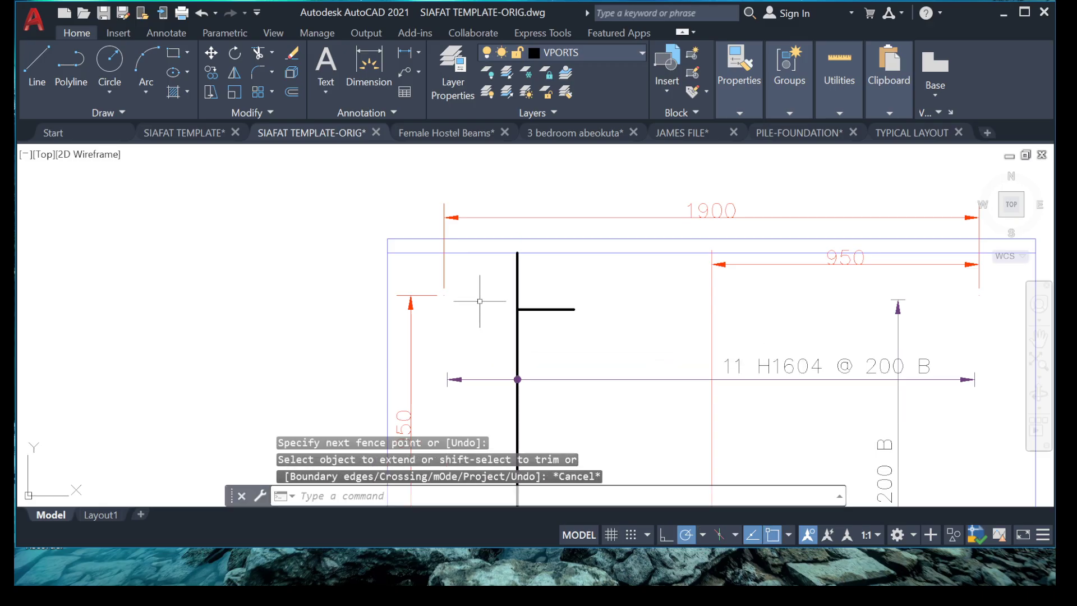
Move the vertical rebar's upper hook up to the bar's extended end on the inner offset line
{"action": "left_click", "coordinate": [614, 314]}
{"action": "right_click", "coordinate": [582, 296]}
{"action": "left_click", "coordinate": [600, 295]}
{"action": "left_click", "coordinate": [517, 309]}
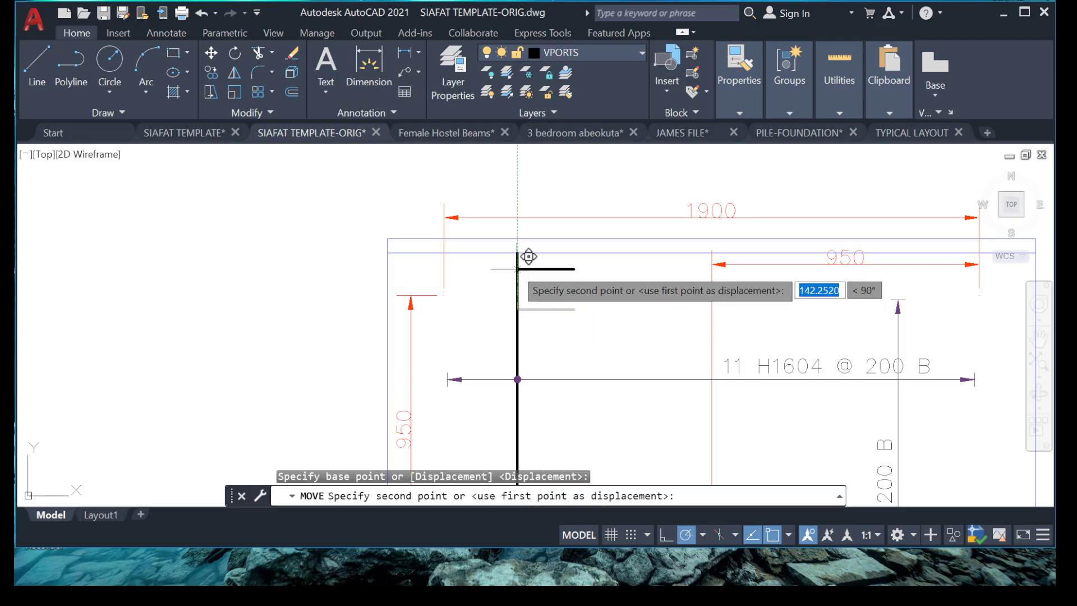
{"action": "left_click", "coordinate": [517, 260]}
Extend both ends of the horizontal rebar outward to the hook lines just inside the footing's side edges
{"action": "scroll", "coordinate": [580, 365], "scroll_direction": "down", "scroll_amount": 4}
{"action": "scroll", "coordinate": [528, 379], "scroll_direction": "up", "scroll_amount": 6}
{"action": "middle_click_drag", "start_coordinate": [528, 379], "coordinate": [533, 312]}
{"action": "scroll", "coordinate": [548, 338], "scroll_direction": "down", "scroll_amount": 5}
{"action": "scroll", "coordinate": [551, 338], "scroll_direction": "up", "scroll_amount": 6}
{"action": "type", "text": "ex"}
{"action": "key", "text": "Return"}
{"action": "left_click", "coordinate": [548, 258]}
{"action": "left_click", "coordinate": [473, 354]}
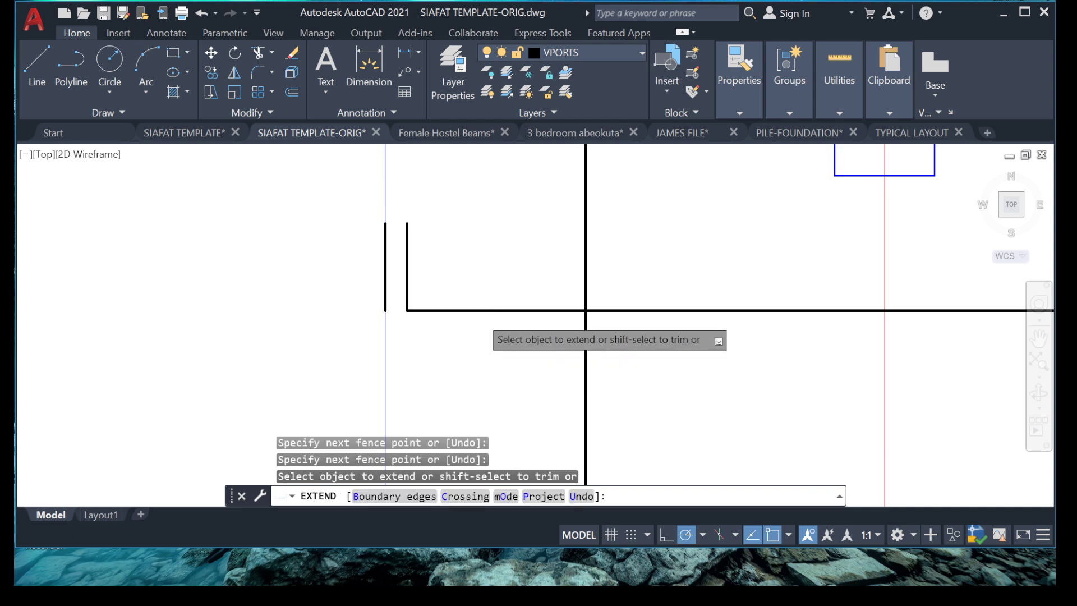
{"action": "scroll", "coordinate": [480, 317], "scroll_direction": "down", "scroll_amount": 4}
{"action": "scroll", "coordinate": [793, 325], "scroll_direction": "up", "scroll_amount": 6}
{"action": "left_click", "coordinate": [762, 247]}
{"action": "left_click", "coordinate": [744, 338]}
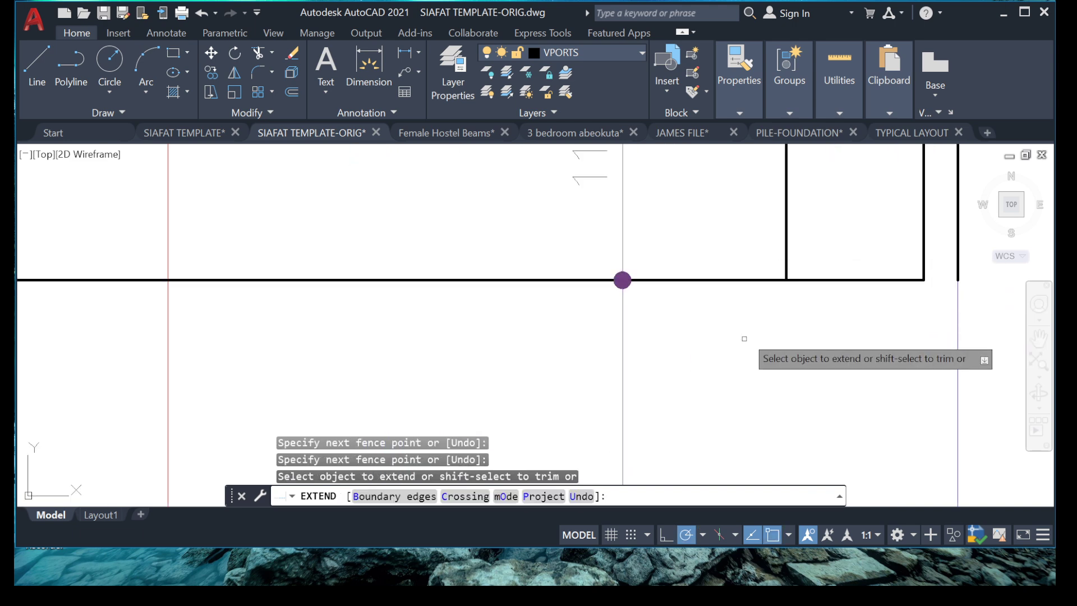
{"action": "key", "text": "Escape"}
Delete the horizontal rebar's old hook at its right end and the surplus hook lines lying on the outline's two side edges
{"action": "left_click", "coordinate": [756, 244]}
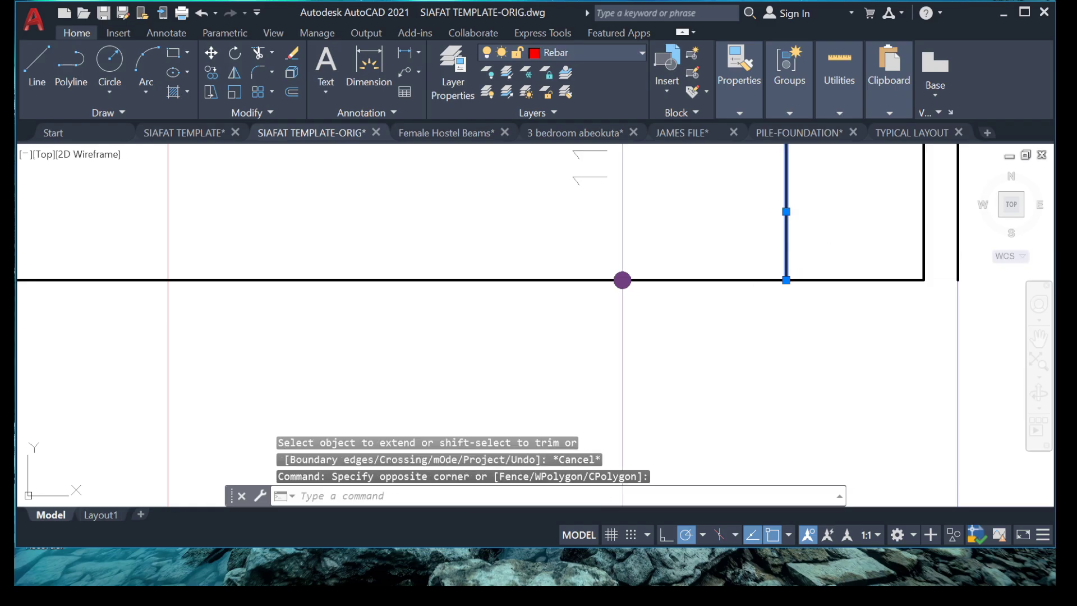
{"action": "key", "text": "Delete"}
{"action": "scroll", "coordinate": [714, 402], "scroll_direction": "down", "scroll_amount": 3}
{"action": "scroll", "coordinate": [721, 361], "scroll_direction": "up", "scroll_amount": 3}
{"action": "middle_click_drag", "start_coordinate": [793, 197], "coordinate": [706, 321]}
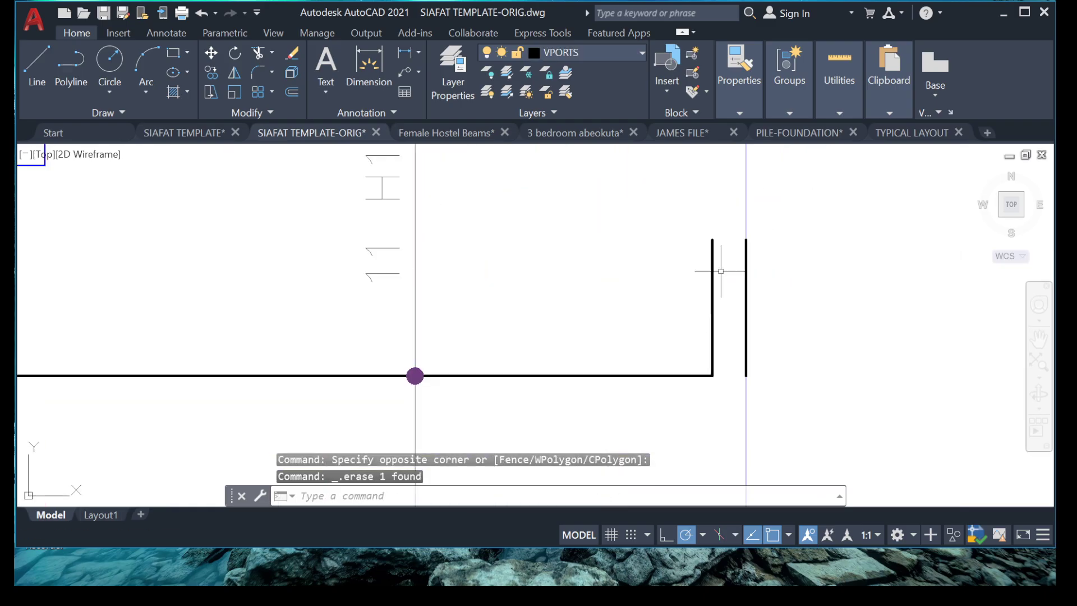
{"action": "left_click", "coordinate": [728, 216]}
{"action": "left_click", "coordinate": [819, 368]}
{"action": "key", "text": "Delete"}
{"action": "scroll", "coordinate": [605, 328], "scroll_direction": "down", "scroll_amount": 10}
{"action": "scroll", "coordinate": [604, 329], "scroll_direction": "up", "scroll_amount": 6}
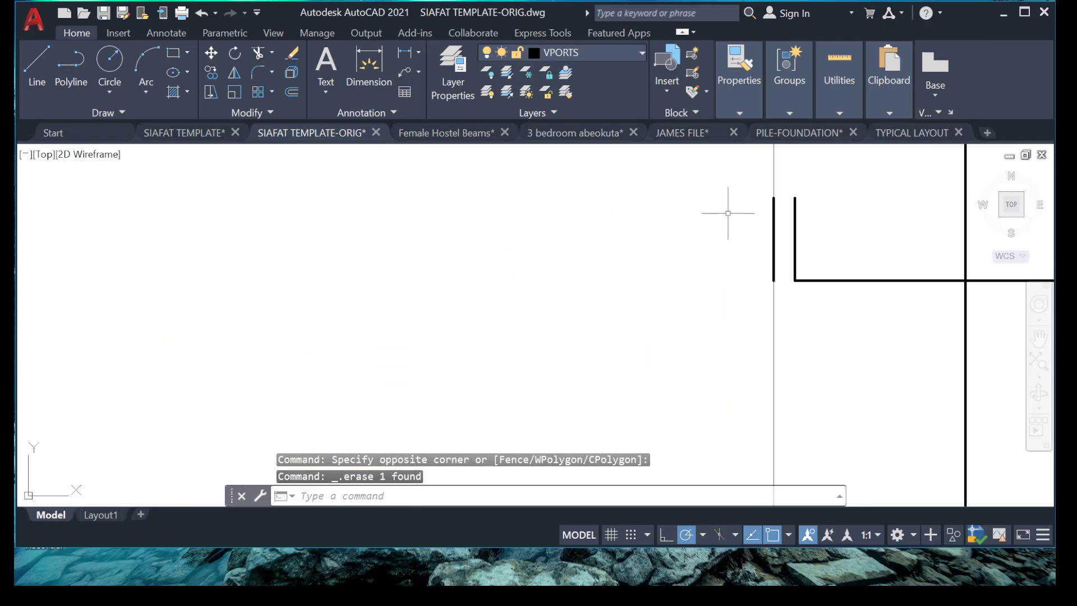
{"action": "left_click", "coordinate": [785, 325]}
{"action": "key", "text": "Delete"}
Delete the inner offset lines along the footing outline's upper and lower edges, keeping the rebar hooks
{"action": "scroll", "coordinate": [885, 224], "scroll_direction": "down", "scroll_amount": 5}
{"action": "scroll", "coordinate": [682, 439], "scroll_direction": "up", "scroll_amount": 6}
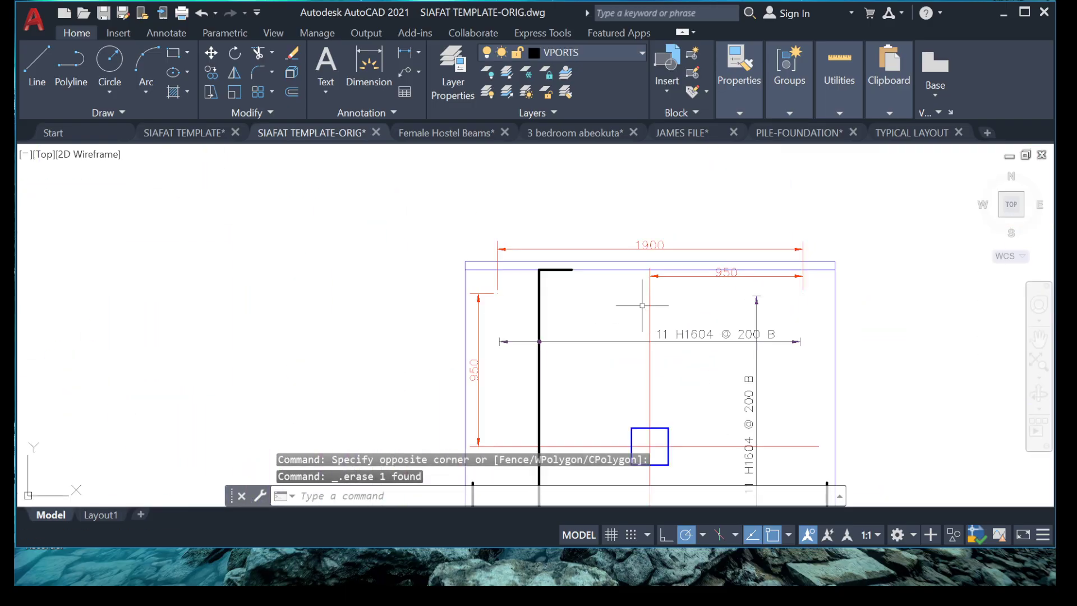
{"action": "scroll", "coordinate": [559, 272], "scroll_direction": "up", "scroll_amount": 4}
{"action": "left_click", "coordinate": [620, 281]}
{"action": "left_click", "coordinate": [557, 342]}
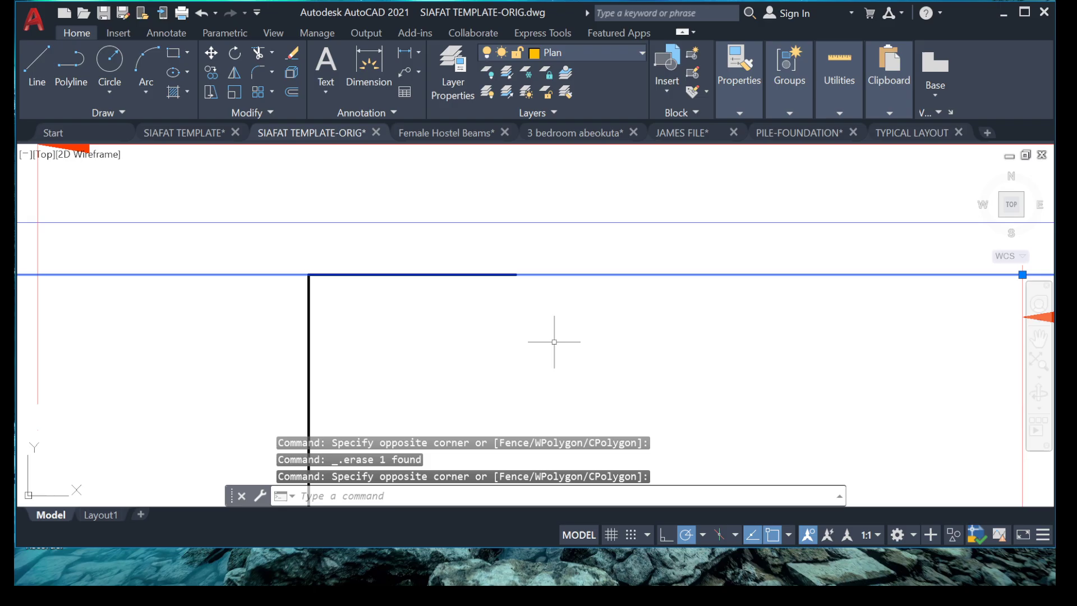
{"action": "scroll", "coordinate": [596, 328], "scroll_direction": "down", "scroll_amount": 5}
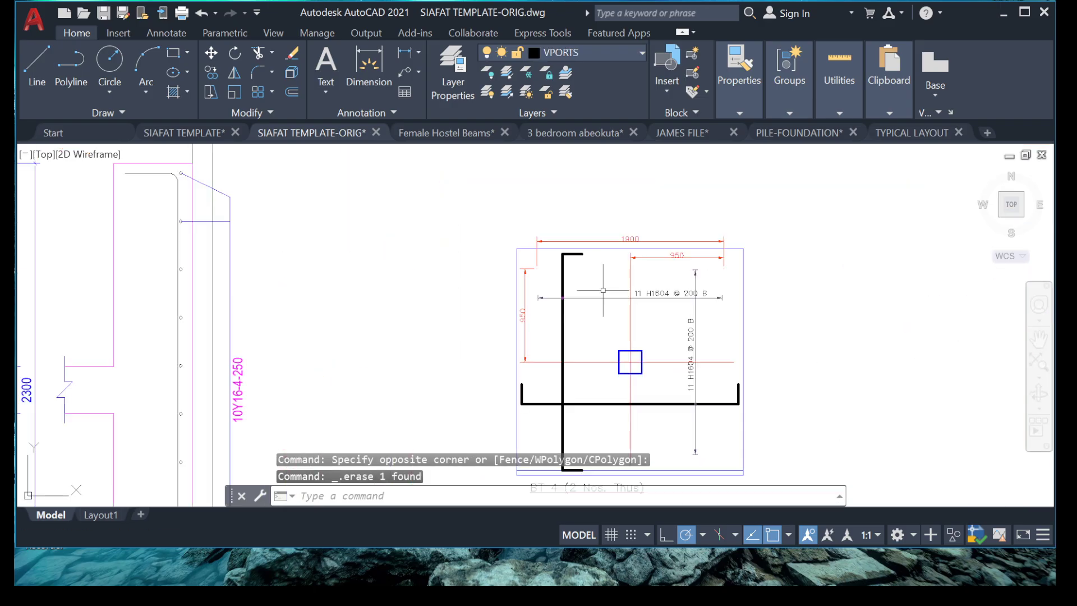
{"action": "middle_click_drag", "start_coordinate": [627, 295], "coordinate": [620, 236]}
{"action": "scroll", "coordinate": [570, 250], "scroll_direction": "up", "scroll_amount": 8}
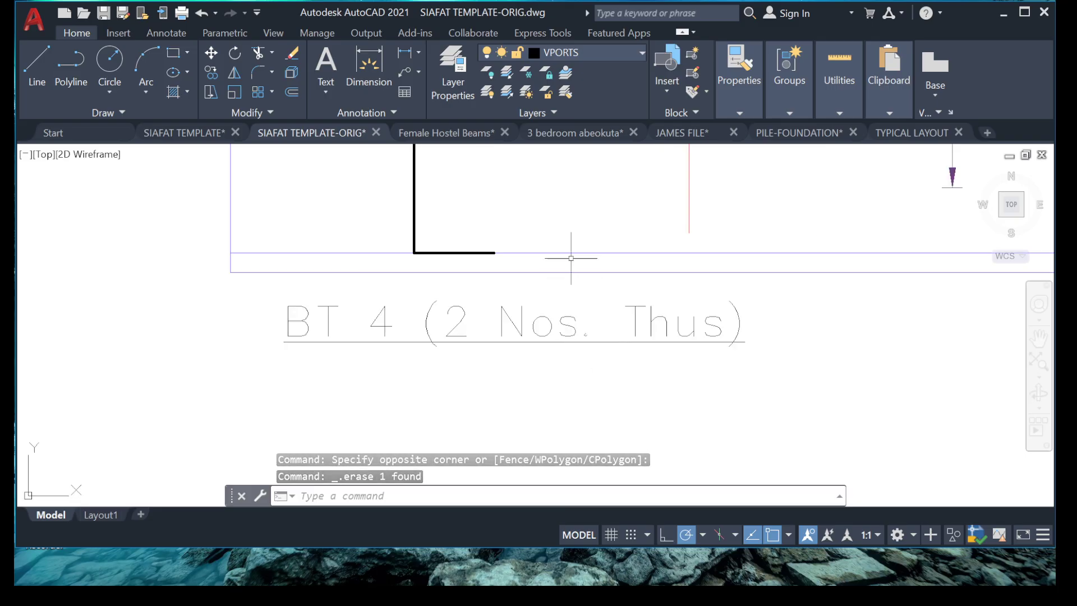
{"action": "left_click", "coordinate": [652, 208]}
{"action": "left_click", "coordinate": [551, 273]}
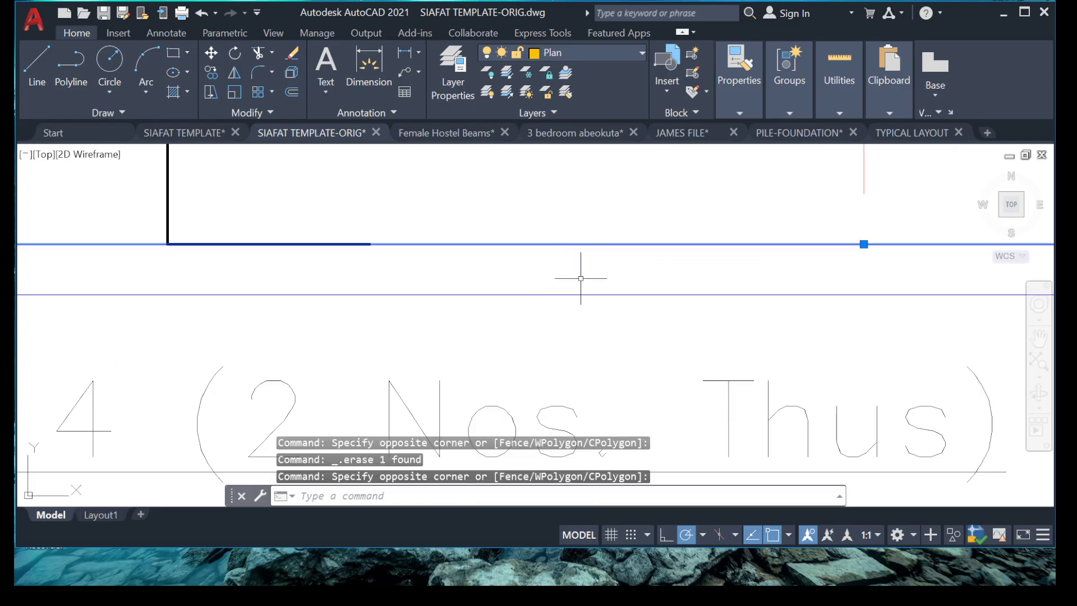
{"action": "scroll", "coordinate": [580, 278], "scroll_direction": "down", "scroll_amount": 5}
{"action": "key", "text": "Escape"}
{"action": "scroll", "coordinate": [583, 285], "scroll_direction": "down", "scroll_amount": 5}
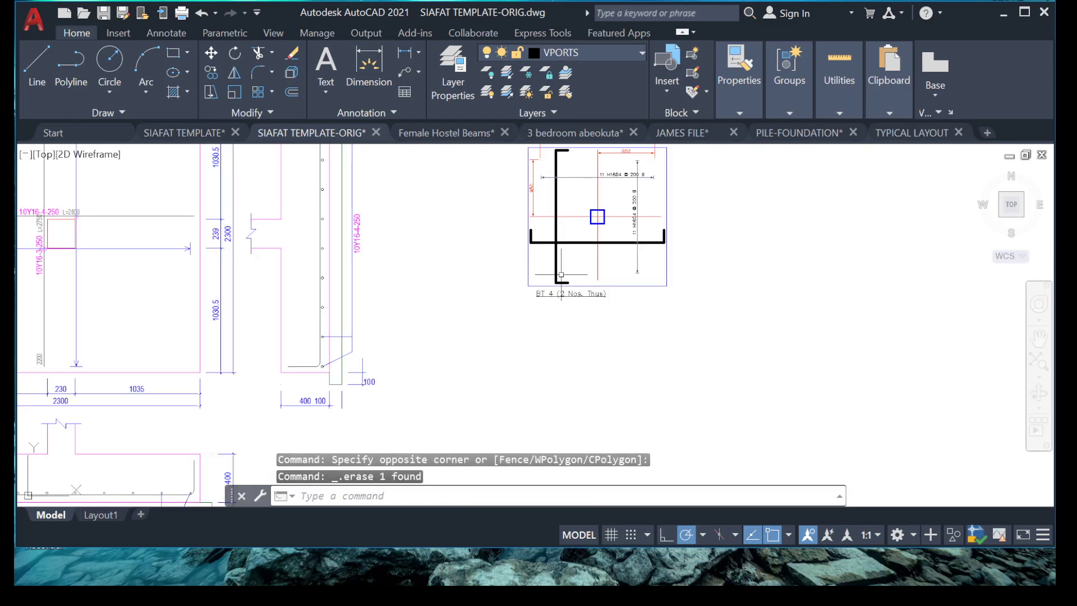
Extend the vertical red centreline down to the footing outline's lower edge
{"action": "scroll", "coordinate": [586, 238], "scroll_direction": "up", "scroll_amount": 2}
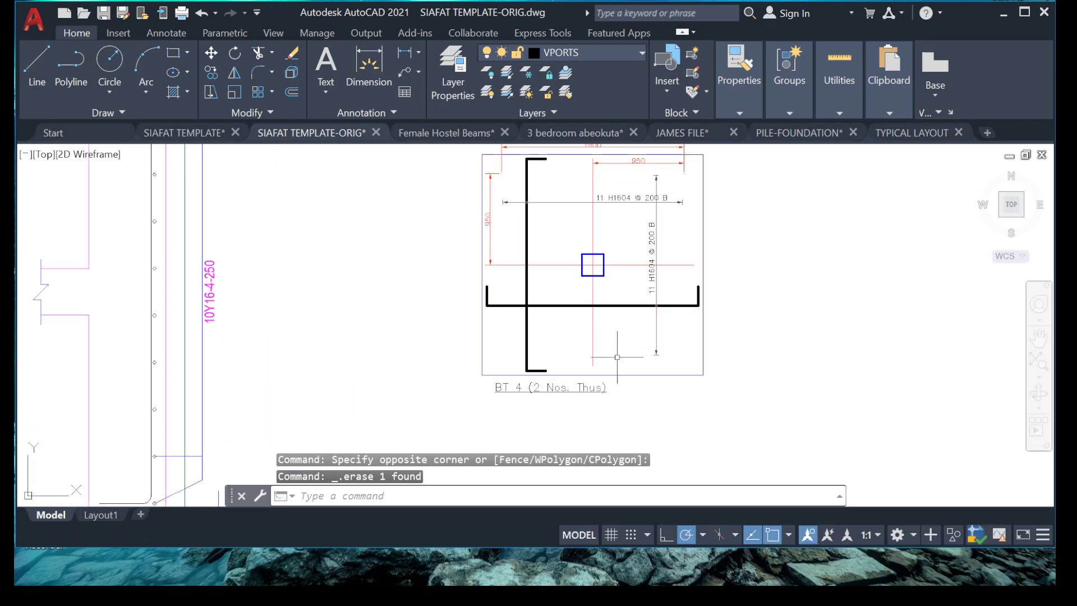
{"action": "type", "text": "ex"}
{"action": "key", "text": "Return"}
{"action": "left_click", "coordinate": [567, 342]}
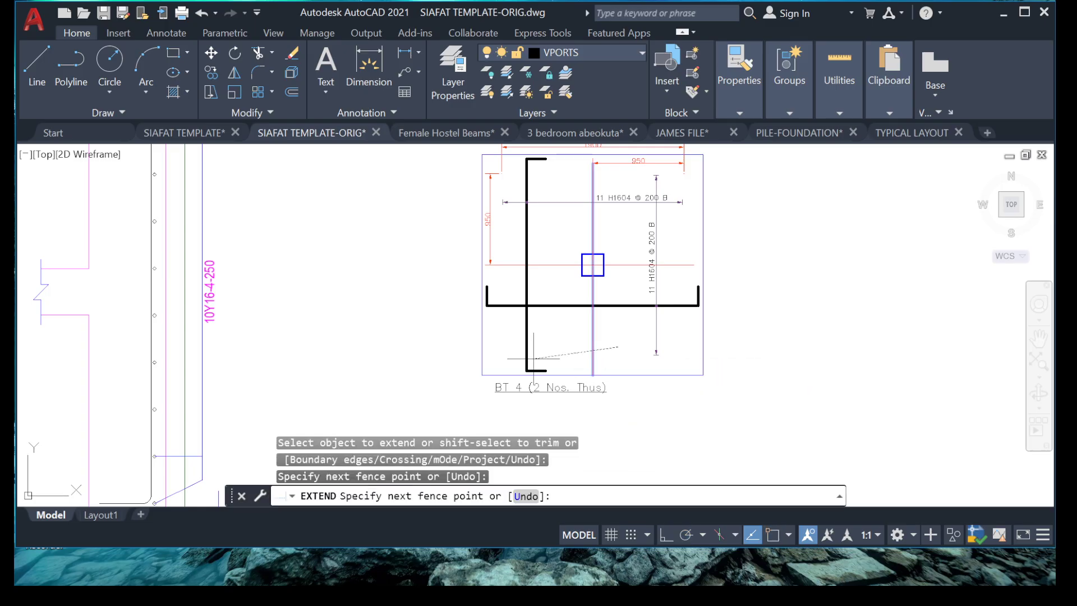
{"action": "left_click", "coordinate": [561, 347]}
{"action": "key", "text": "Return"}
{"action": "key", "text": "Escape"}
Stretch the vertical 950 dimension's upper extension point to the footing outline's upper edge
{"action": "scroll", "coordinate": [593, 265], "scroll_direction": "down", "scroll_amount": 1}
{"action": "scroll", "coordinate": [629, 315], "scroll_direction": "up", "scroll_amount": 6}
{"action": "left_click", "coordinate": [505, 283]}
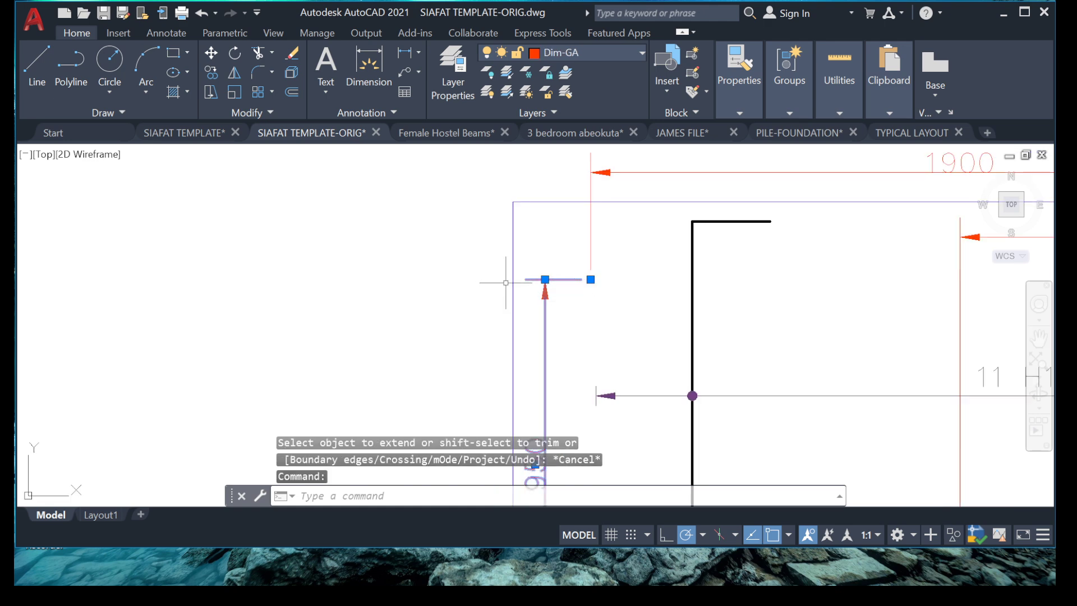
{"action": "left_click", "coordinate": [591, 279]}
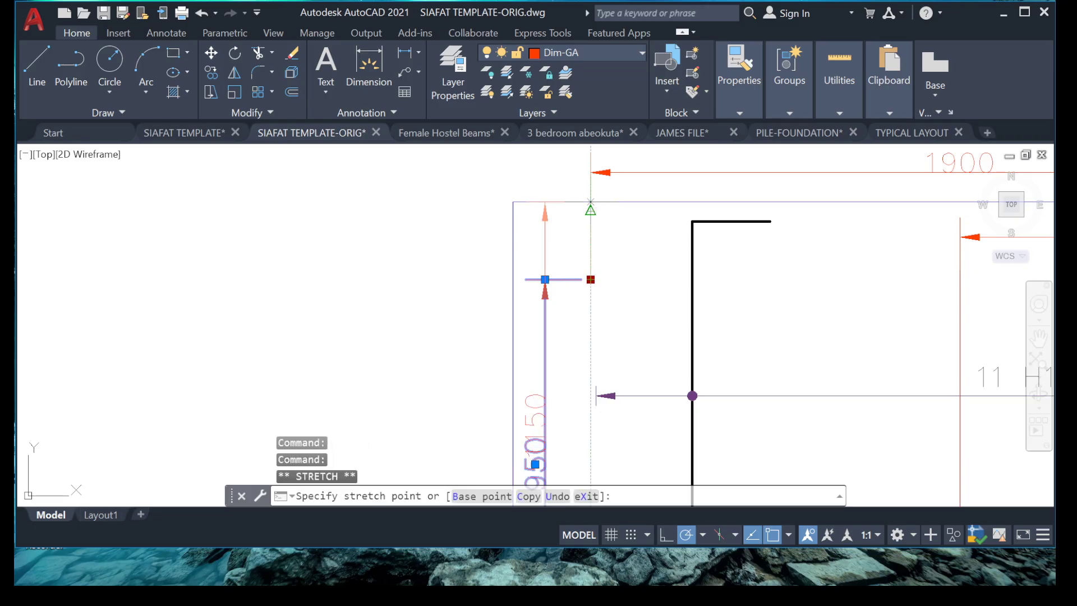
{"action": "key", "text": "Escape"}
{"action": "key", "text": "Escape"}
Stretch the left end of the overall 1900 width dimension to the footing outline's upper-left corner
{"action": "scroll", "coordinate": [501, 272], "scroll_direction": "down", "scroll_amount": 3}
{"action": "scroll", "coordinate": [499, 275], "scroll_direction": "up", "scroll_amount": 5}
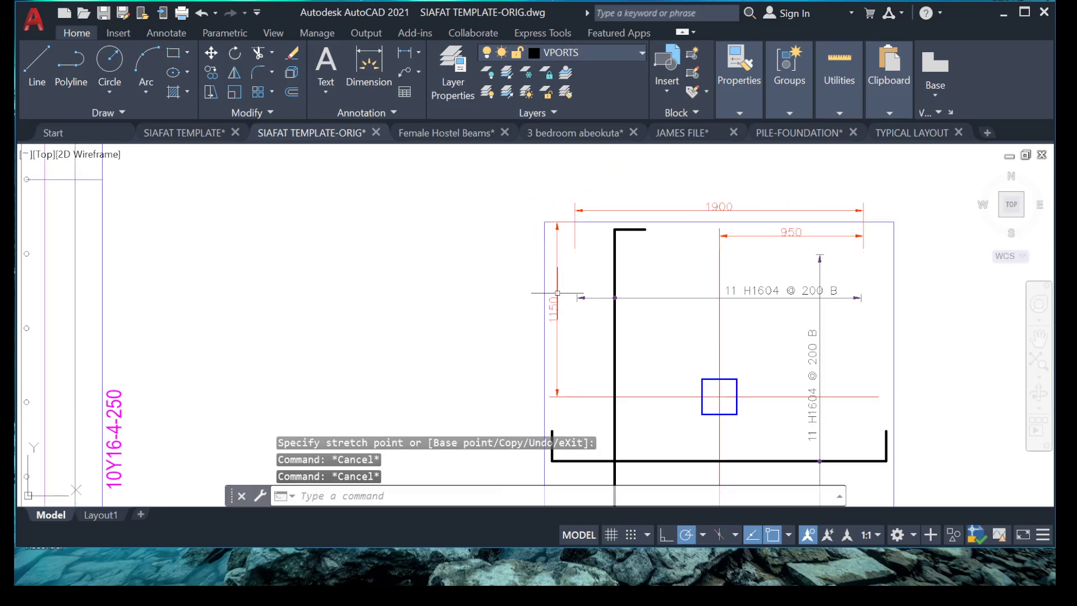
{"action": "left_click", "coordinate": [629, 259]}
{"action": "left_click", "coordinate": [631, 261]}
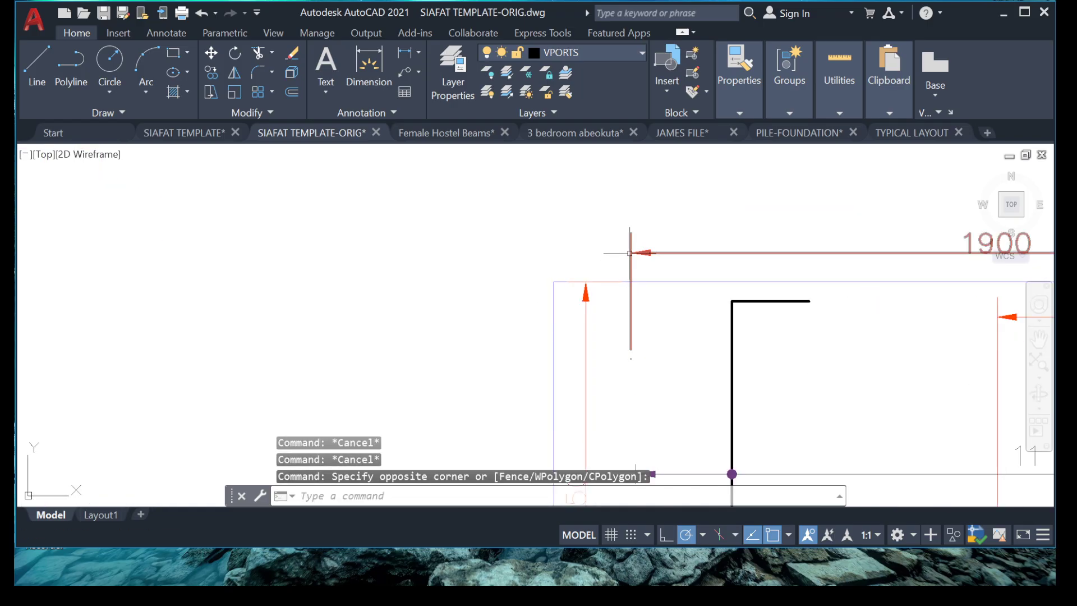
{"action": "left_click", "coordinate": [631, 358]}
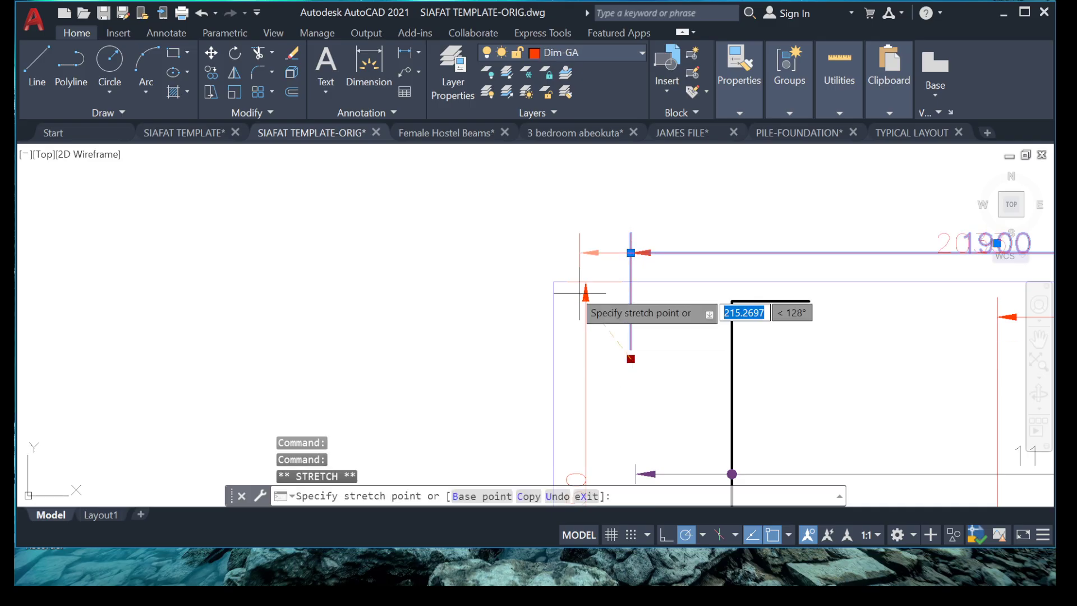
{"action": "left_click", "coordinate": [560, 276]}
{"action": "scroll", "coordinate": [620, 306], "scroll_direction": "down", "scroll_amount": 3}
{"action": "scroll", "coordinate": [620, 306], "scroll_direction": "up", "scroll_amount": 3}
{"action": "key", "text": "Escape"}
Stretch the right end of the horizontal 950 half-width dimension to the footing outline's right edge
{"action": "scroll", "coordinate": [623, 336], "scroll_direction": "down", "scroll_amount": 3}
{"action": "scroll", "coordinate": [751, 347], "scroll_direction": "up", "scroll_amount": 4}
{"action": "scroll", "coordinate": [571, 357], "scroll_direction": "down", "scroll_amount": 3}
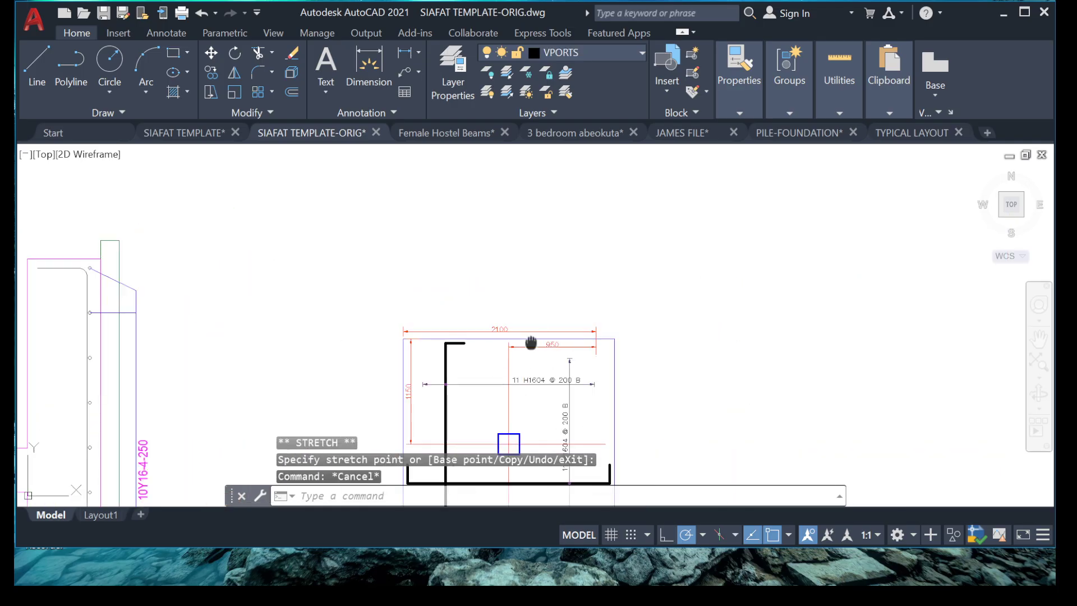
{"action": "middle_click_drag", "start_coordinate": [567, 351], "coordinate": [572, 375]}
{"action": "scroll", "coordinate": [665, 284], "scroll_direction": "up", "scroll_amount": 4}
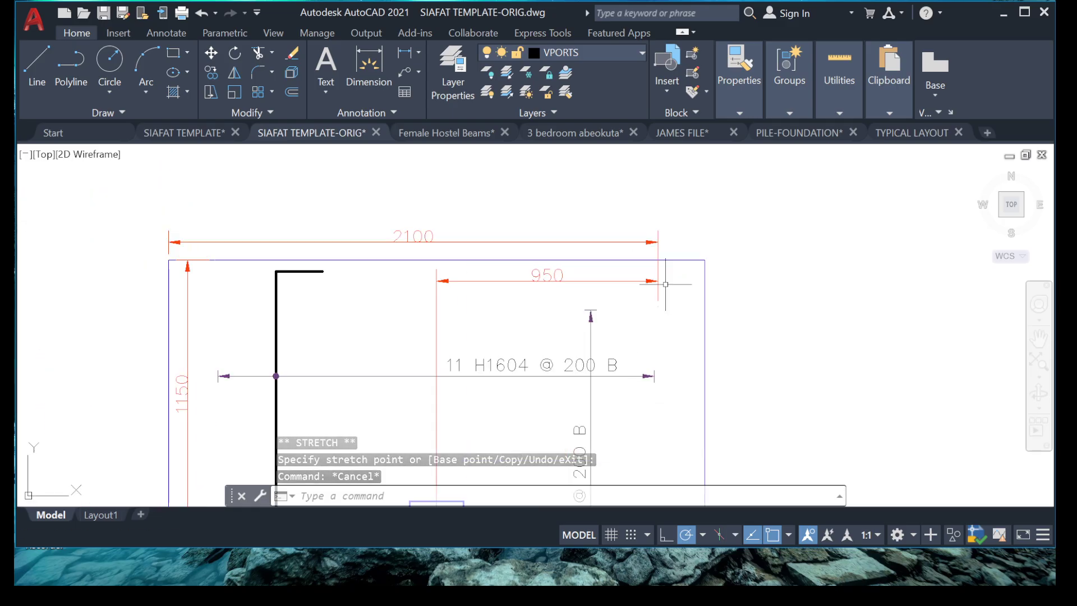
{"action": "left_click", "coordinate": [632, 283]}
{"action": "left_click", "coordinate": [658, 306]}
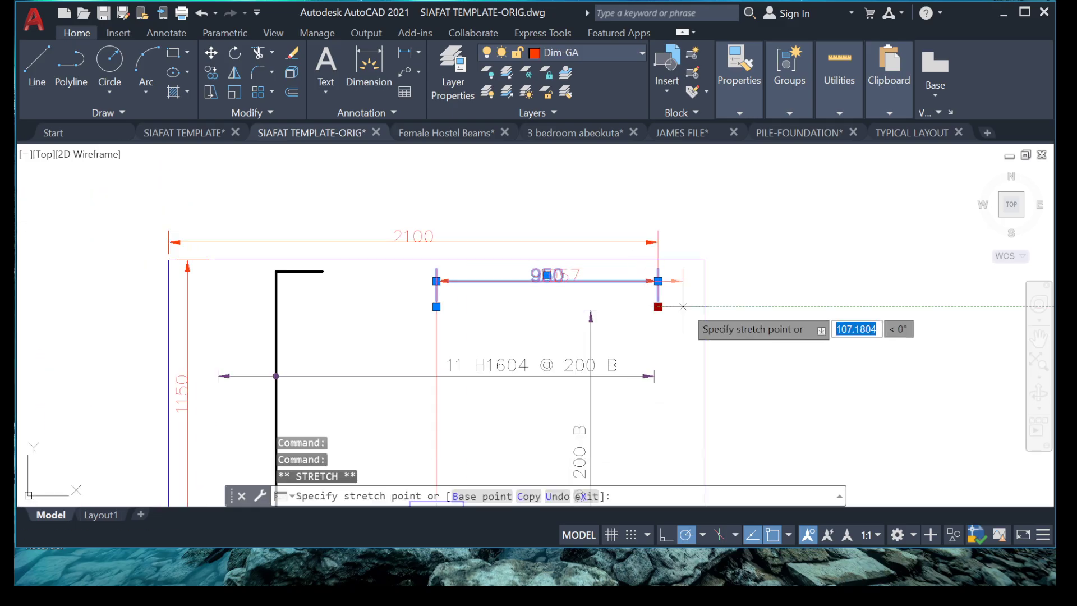
{"action": "left_click", "coordinate": [703, 307]}
{"action": "key", "text": "Escape"}
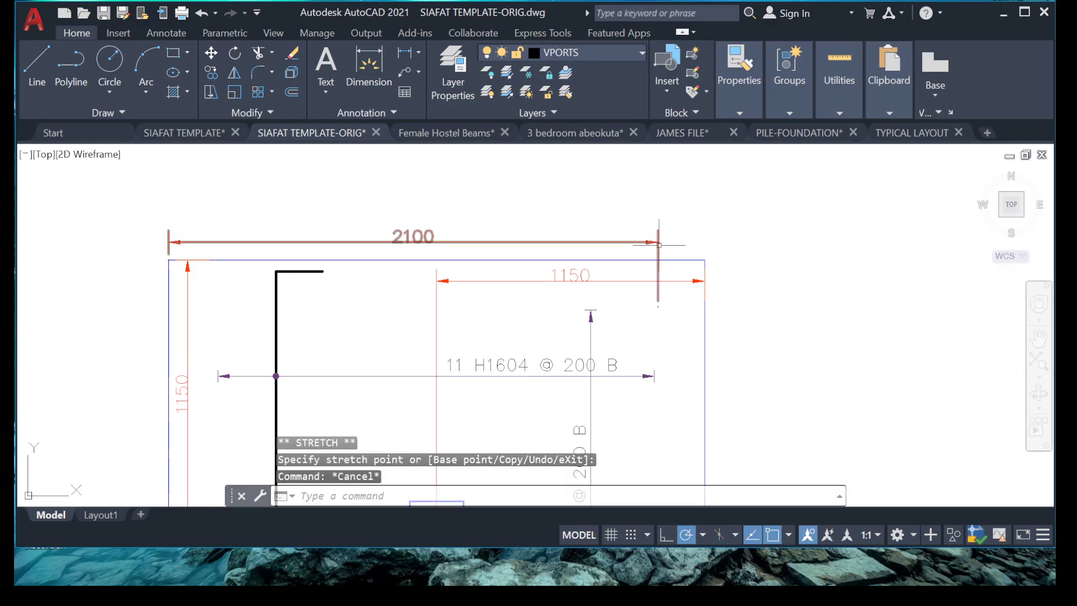
Stretch the right end of the overall width dimension to the footing outline's upper-right corner
{"action": "left_click", "coordinate": [660, 241]}
{"action": "left_click", "coordinate": [657, 306]}
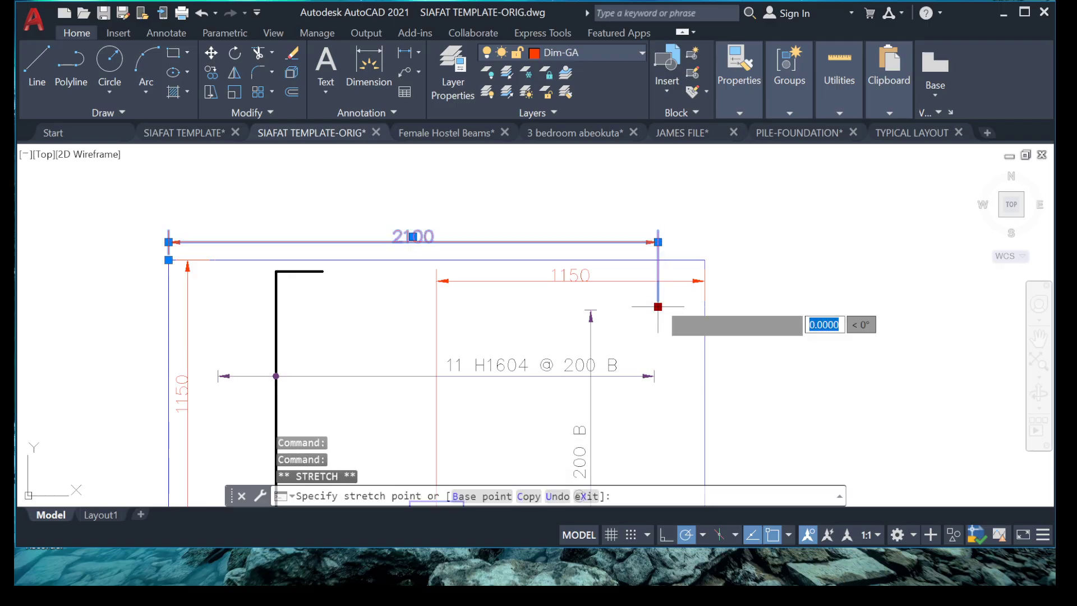
{"action": "left_click", "coordinate": [705, 259]}
{"action": "key", "text": "Escape"}
Dimension the vertical distance from the column centre to the footing's lower edge, placing it outside the outline's left edge
{"action": "scroll", "coordinate": [591, 306], "scroll_direction": "down", "scroll_amount": 2}
{"action": "mouse_move", "coordinate": [591, 305]}
{"action": "middle_mouse_down"}
{"action": "mouse_move", "coordinate": [687, 221]}
{"action": "mouse_move", "coordinate": [710, 184]}
{"action": "middle_mouse_up"}
{"action": "mouse_move", "coordinate": [430, 264]}
{"action": "middle_mouse_down"}
{"action": "mouse_move", "coordinate": [438, 296]}
{"action": "mouse_move", "coordinate": [442, 236]}
{"action": "middle_mouse_up"}
{"action": "scroll", "coordinate": [460, 294], "scroll_direction": "down", "scroll_amount": 4}
{"action": "middle_click_drag", "start_coordinate": [481, 275], "coordinate": [477, 306]}
{"action": "scroll", "coordinate": [477, 305], "scroll_direction": "up", "scroll_amount": 5}
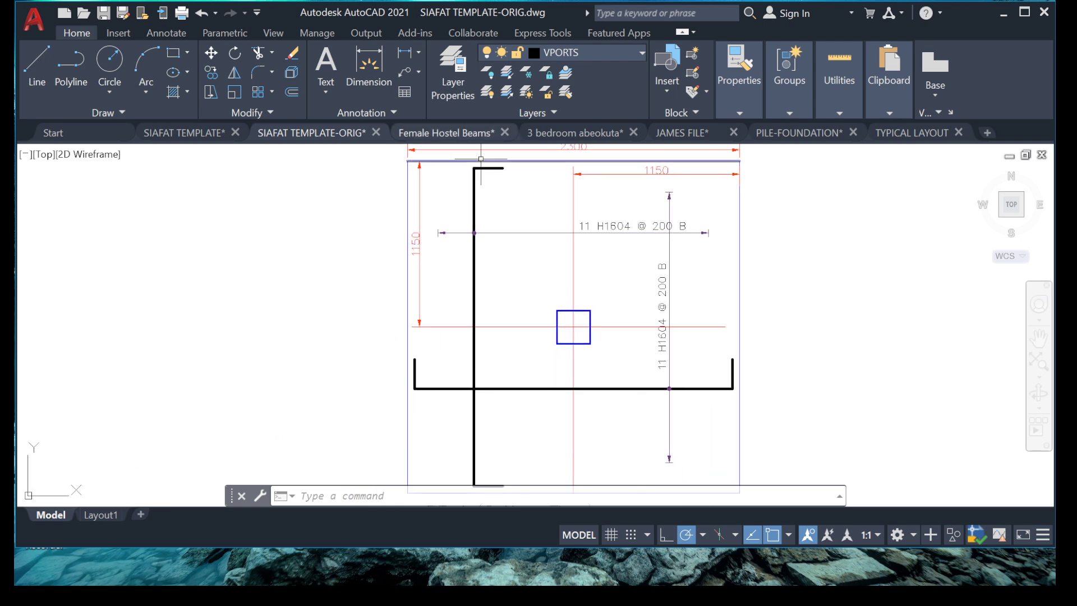
{"action": "left_click", "coordinate": [369, 70]}
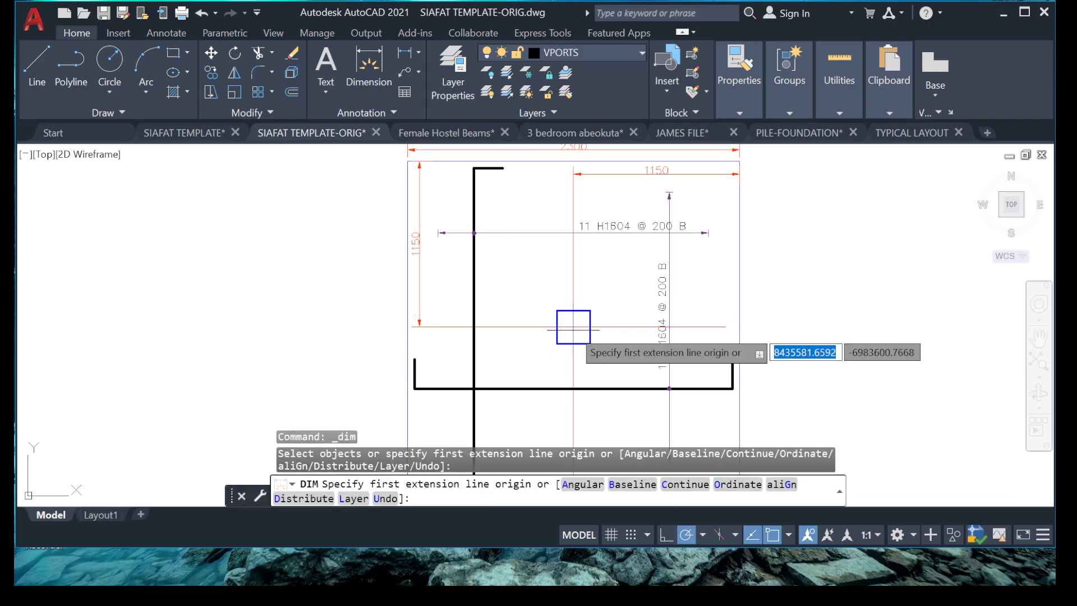
{"action": "left_click", "coordinate": [574, 325]}
{"action": "middle_click_drag", "start_coordinate": [536, 344], "coordinate": [552, 208]}
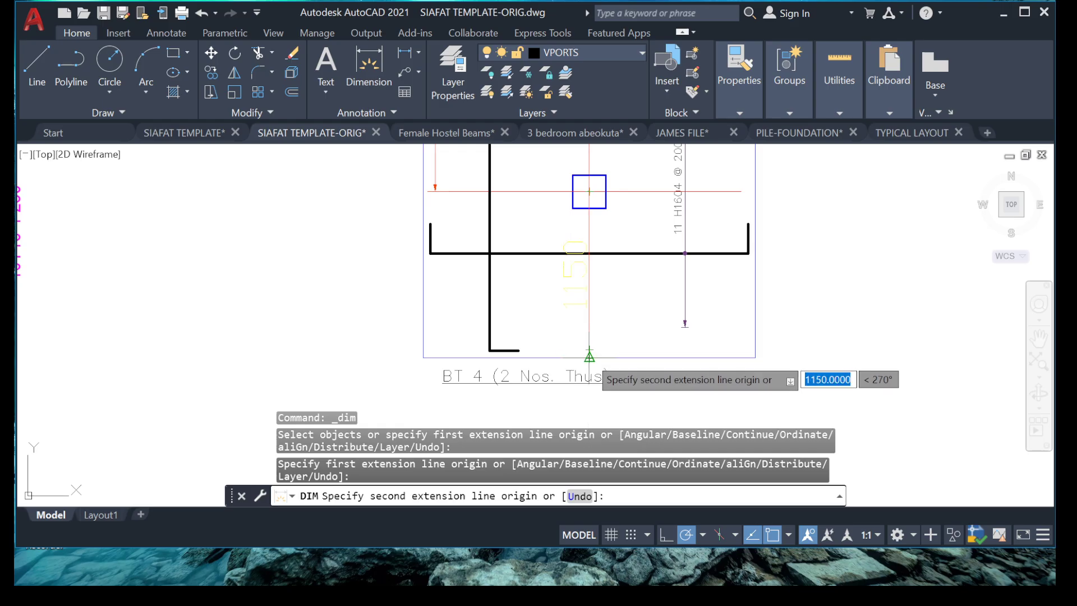
{"action": "left_click", "coordinate": [589, 351]}
{"action": "scroll", "coordinate": [404, 207], "scroll_direction": "up", "scroll_amount": 2}
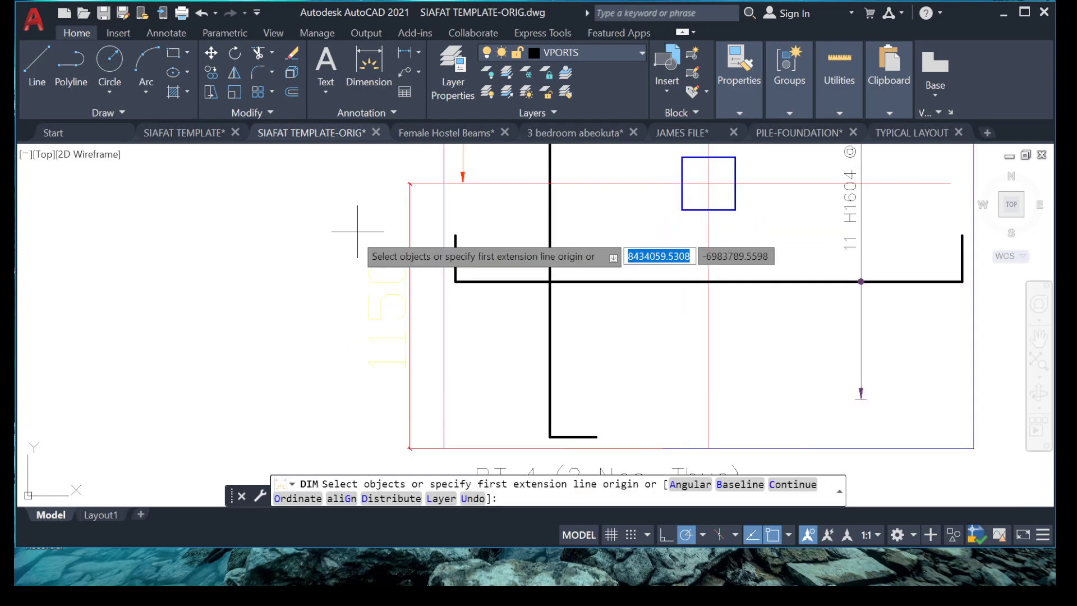
{"action": "key", "text": "Escape"}
Match the new lower vertical dimension's properties to those of the existing red upper vertical dimension
{"action": "type", "text": "ma"}
{"action": "key", "text": "Return"}
{"action": "left_click", "coordinate": [463, 166]}
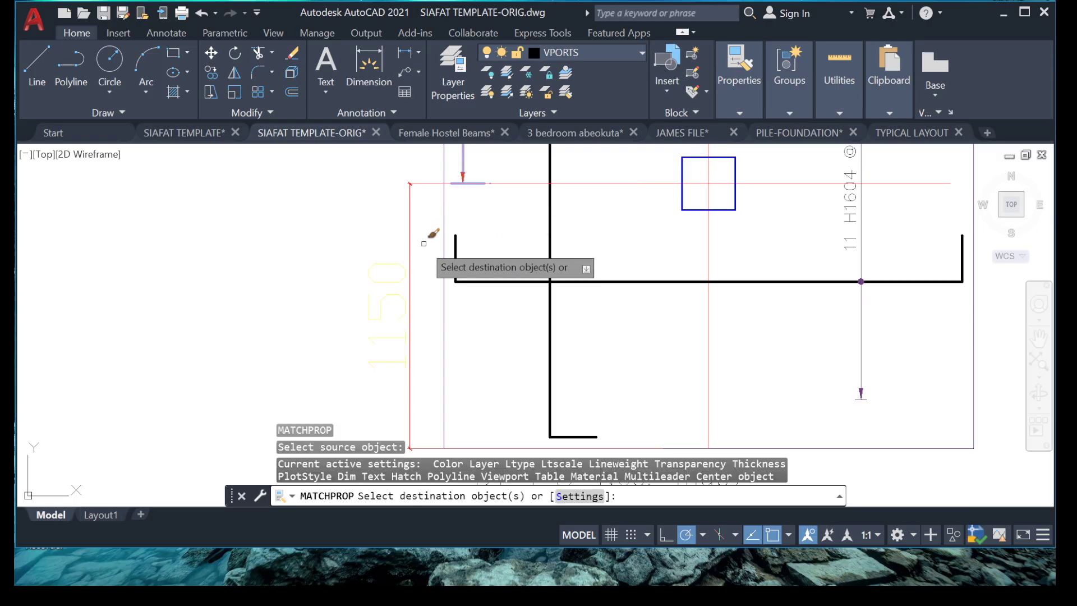
{"action": "key", "text": "Escape"}
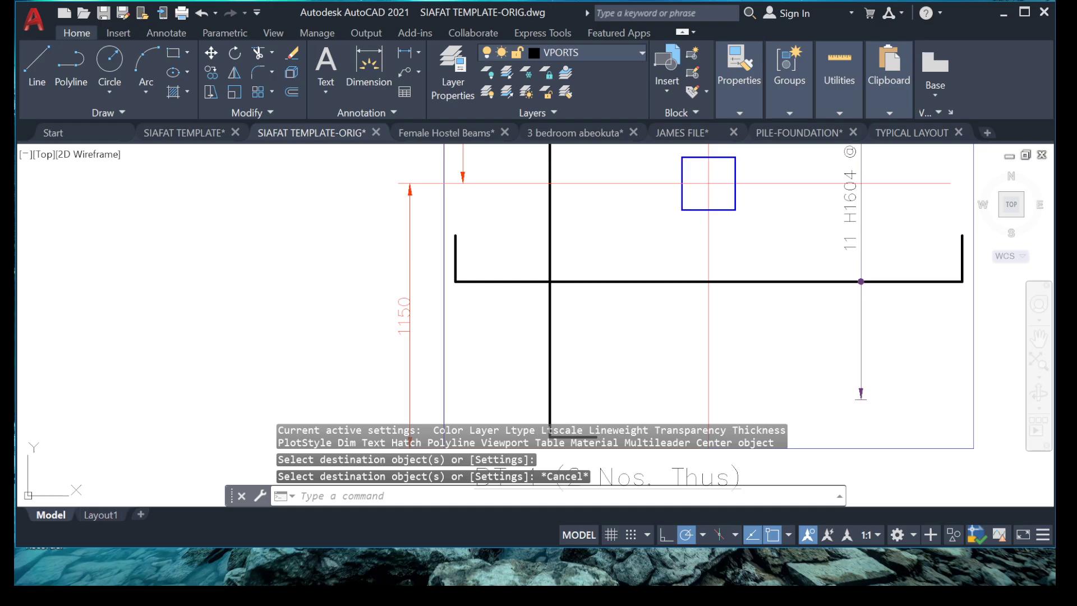
Move the upper vertical half-height dimension outside the footing outline's left edge, in line with the lower vertical dimension
{"action": "scroll", "coordinate": [457, 203], "scroll_direction": "up", "scroll_amount": 2}
{"action": "left_click", "coordinate": [494, 219]}
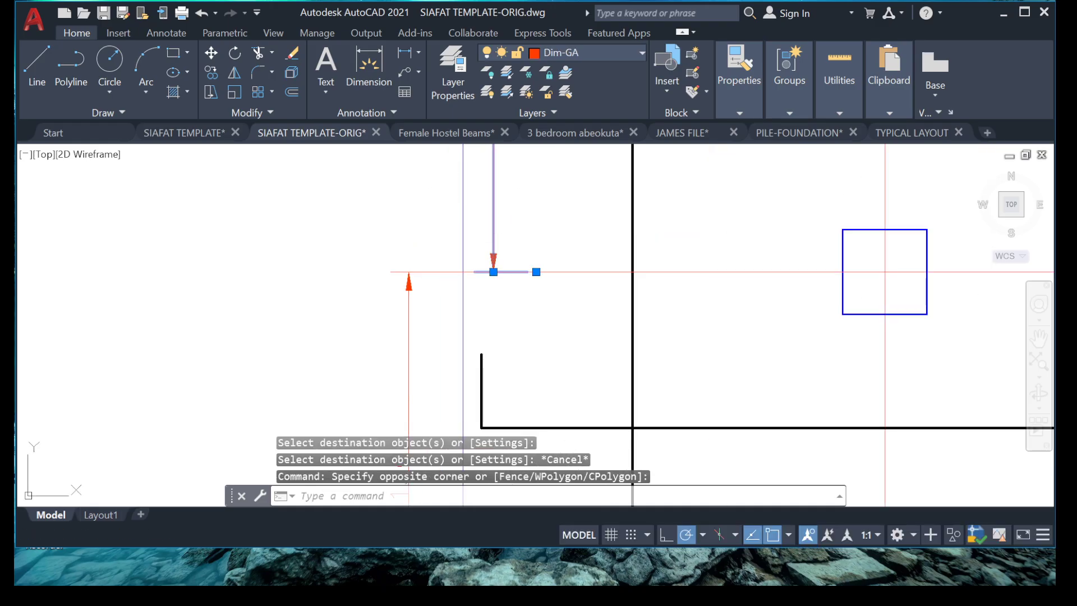
{"action": "right_click", "coordinate": [520, 271]}
{"action": "left_click", "coordinate": [561, 297]}
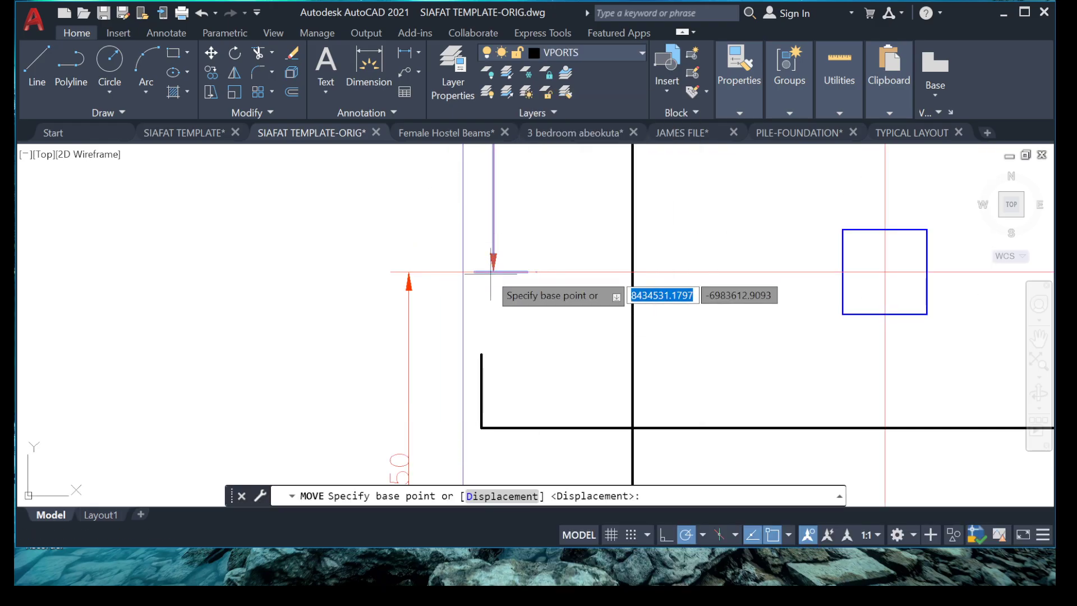
{"action": "left_click", "coordinate": [505, 259]}
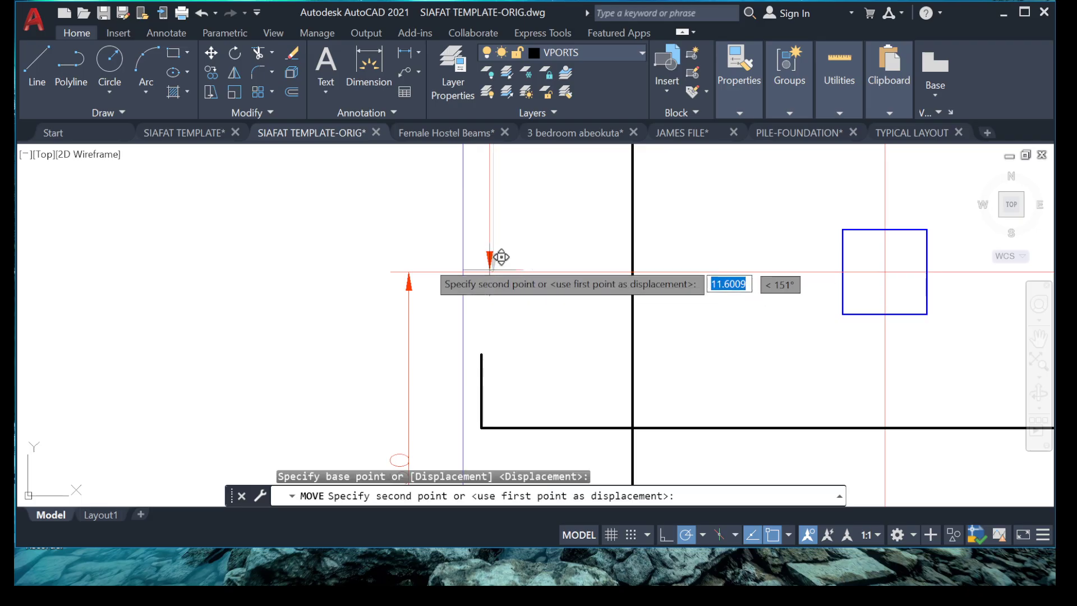
{"action": "left_click", "coordinate": [415, 261]}
{"action": "scroll", "coordinate": [446, 265], "scroll_direction": "down", "scroll_amount": 5}
{"action": "scroll", "coordinate": [505, 264], "scroll_direction": "up", "scroll_amount": 5}
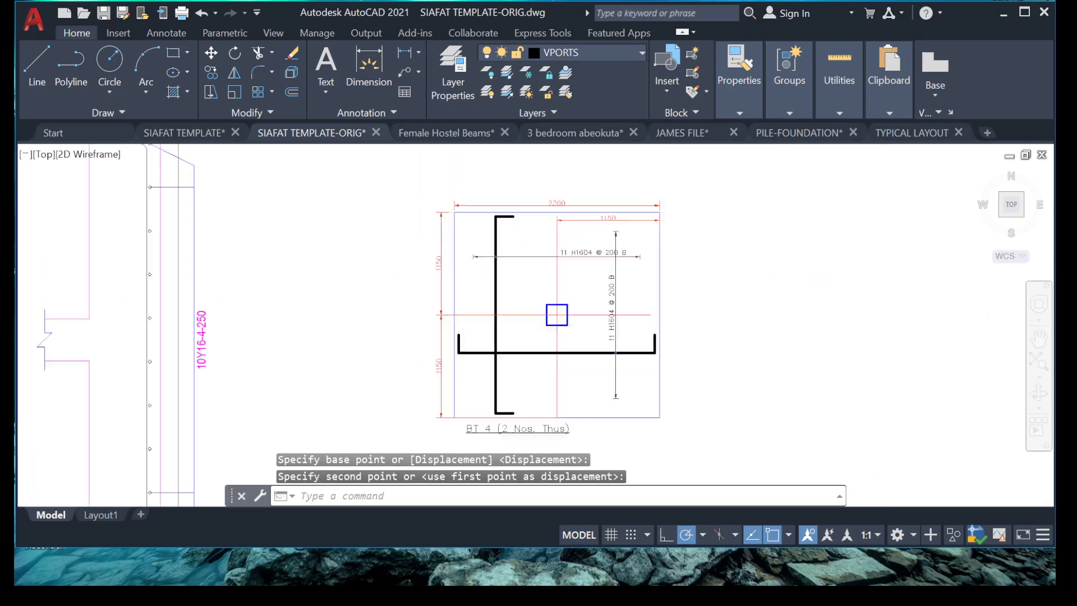
{"action": "scroll", "coordinate": [505, 263], "scroll_direction": "down", "scroll_amount": 5}
{"action": "scroll", "coordinate": [505, 264], "scroll_direction": "up", "scroll_amount": 2}
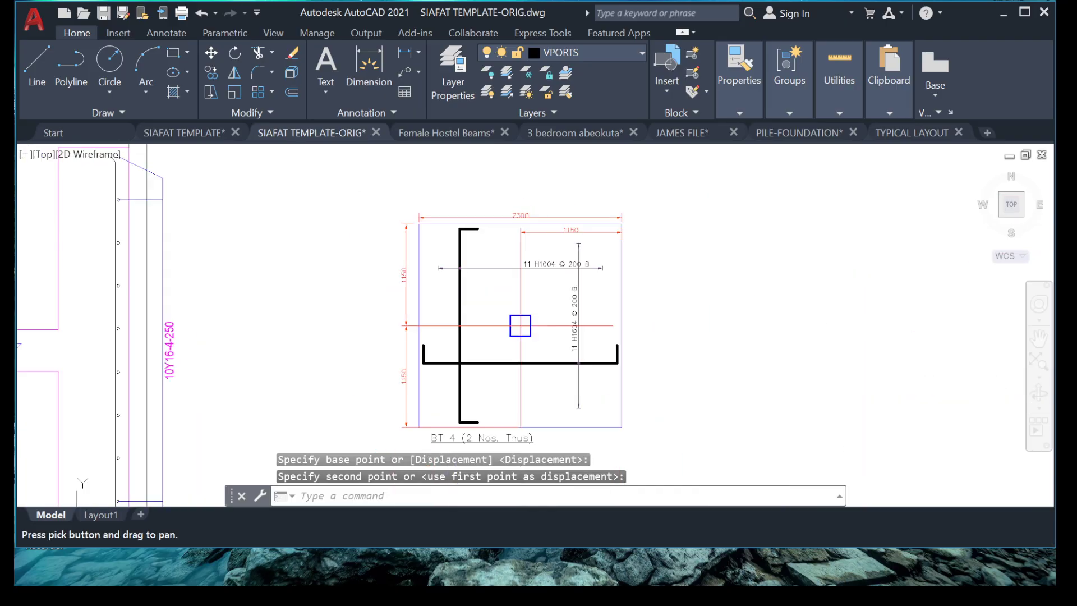
{"action": "scroll", "coordinate": [584, 254], "scroll_direction": "up", "scroll_amount": 8}
{"action": "left_click", "coordinate": [601, 265]}
{"action": "scroll", "coordinate": [579, 404], "scroll_direction": "down", "scroll_amount": 7}
{"action": "scroll", "coordinate": [548, 452], "scroll_direction": "up", "scroll_amount": 4}
{"action": "right_click", "coordinate": [565, 499]}
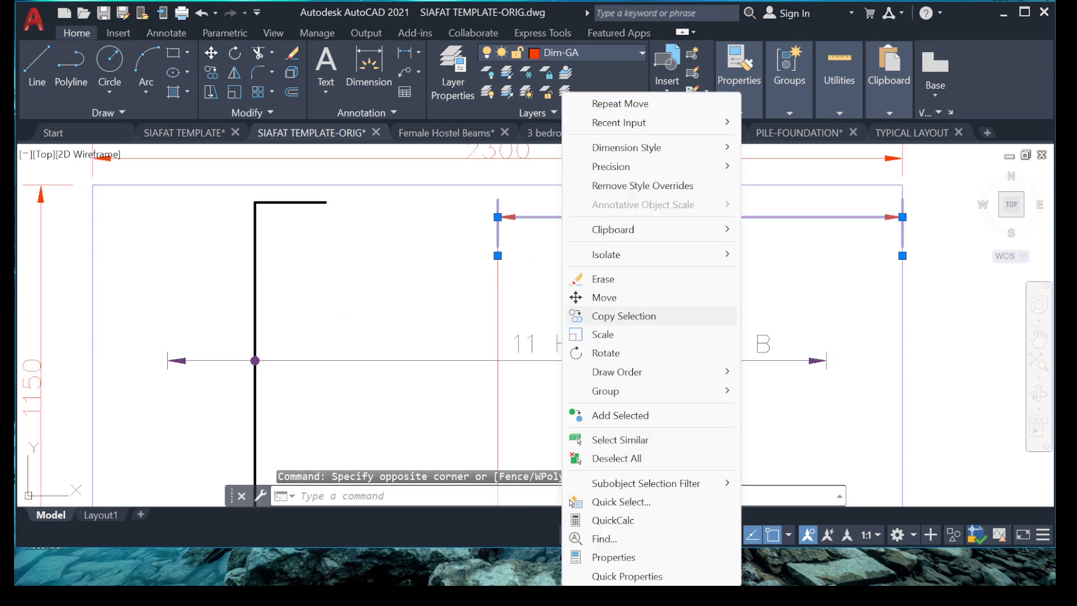
{"action": "key", "text": "Escape"}
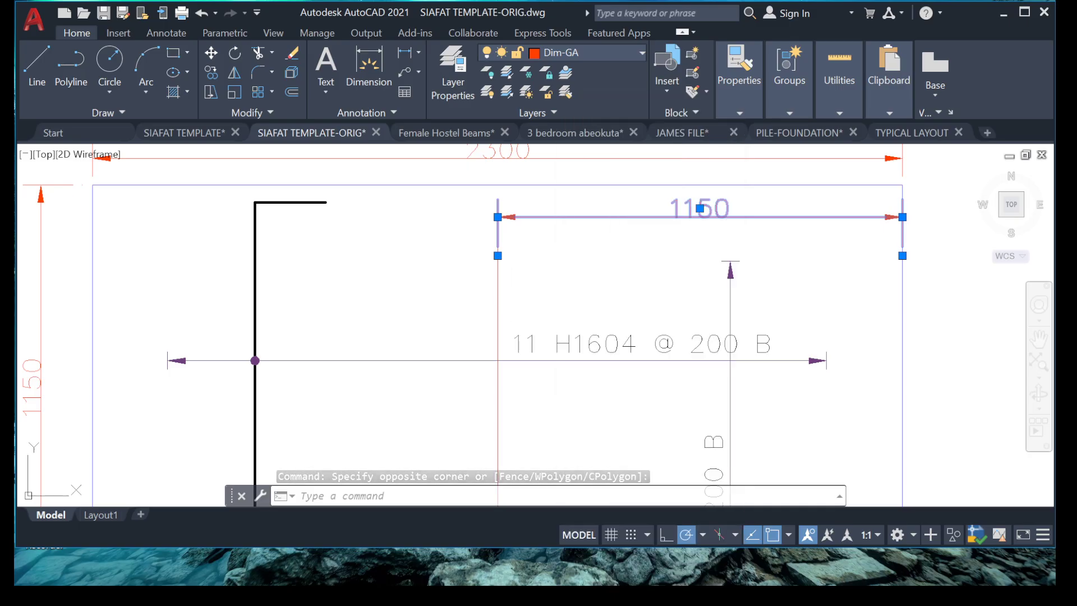
{"action": "key", "text": "Escape"}
Move the overall width dimension straight up, farther above the footing outline's upper edge
{"action": "scroll", "coordinate": [500, 243], "scroll_direction": "down", "scroll_amount": 1}
{"action": "left_click", "coordinate": [609, 196]}
{"action": "left_click", "coordinate": [555, 220]}
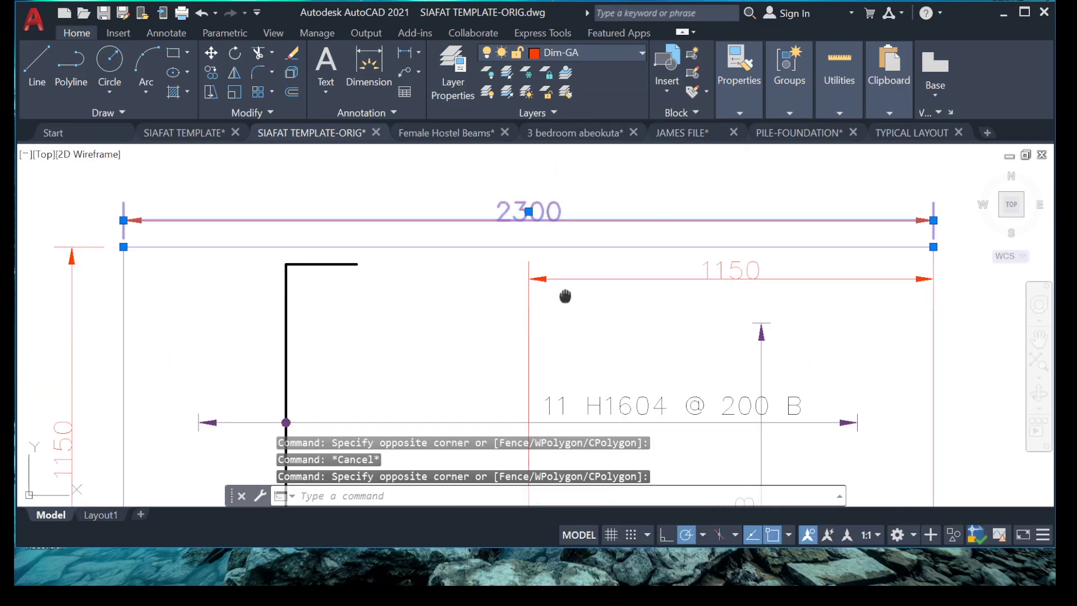
{"action": "middle_click_drag", "start_coordinate": [526, 296], "coordinate": [548, 367]}
{"action": "right_click", "coordinate": [548, 367]}
{"action": "left_click", "coordinate": [589, 297]}
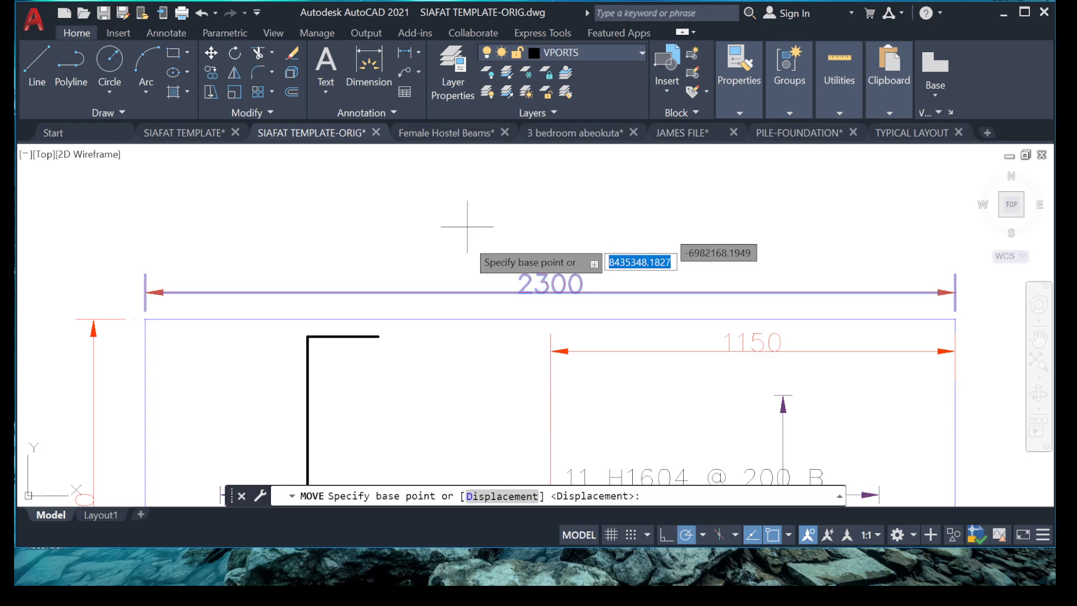
{"action": "left_click", "coordinate": [468, 251]}
{"action": "left_click", "coordinate": [469, 219]}
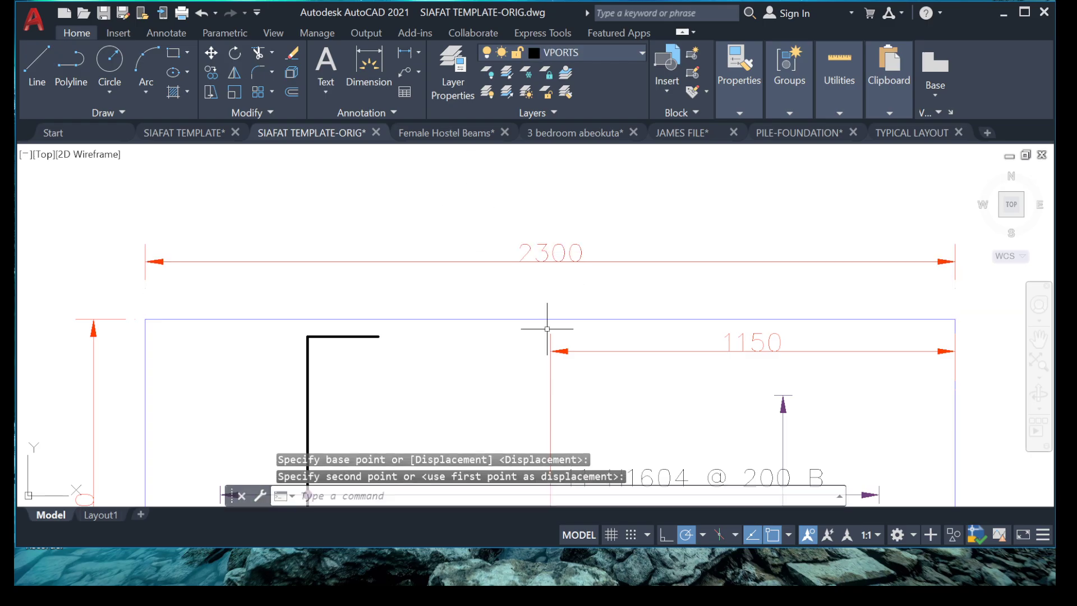
Move the horizontal half-width dimension straight up, out of the footing, between the outline's upper edge and the overall width dimension
{"action": "left_click", "coordinate": [752, 344]}
{"action": "right_click", "coordinate": [596, 352]}
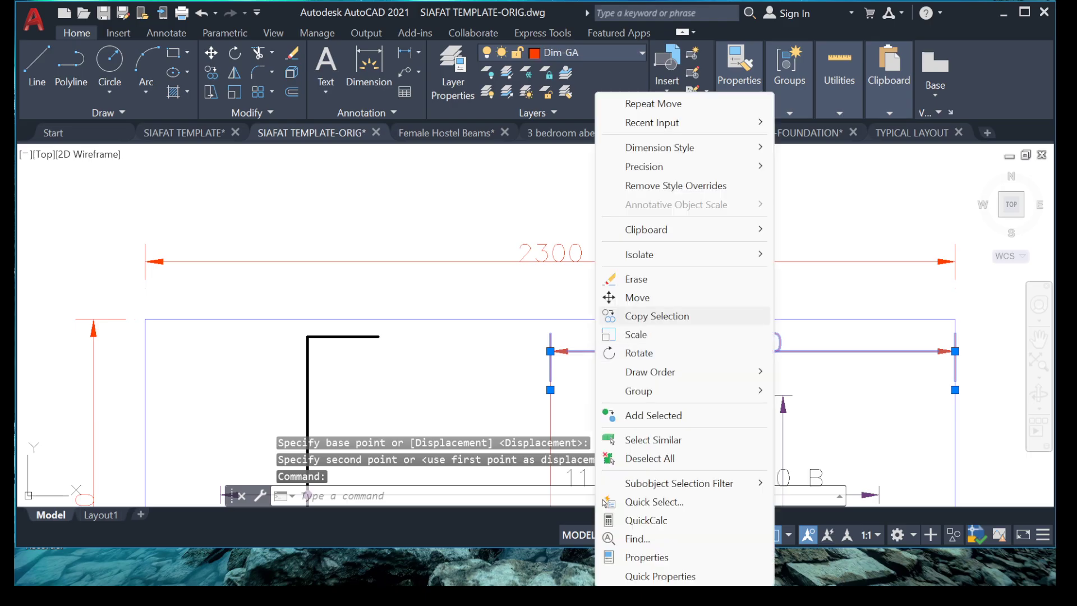
{"action": "left_click", "coordinate": [637, 297]}
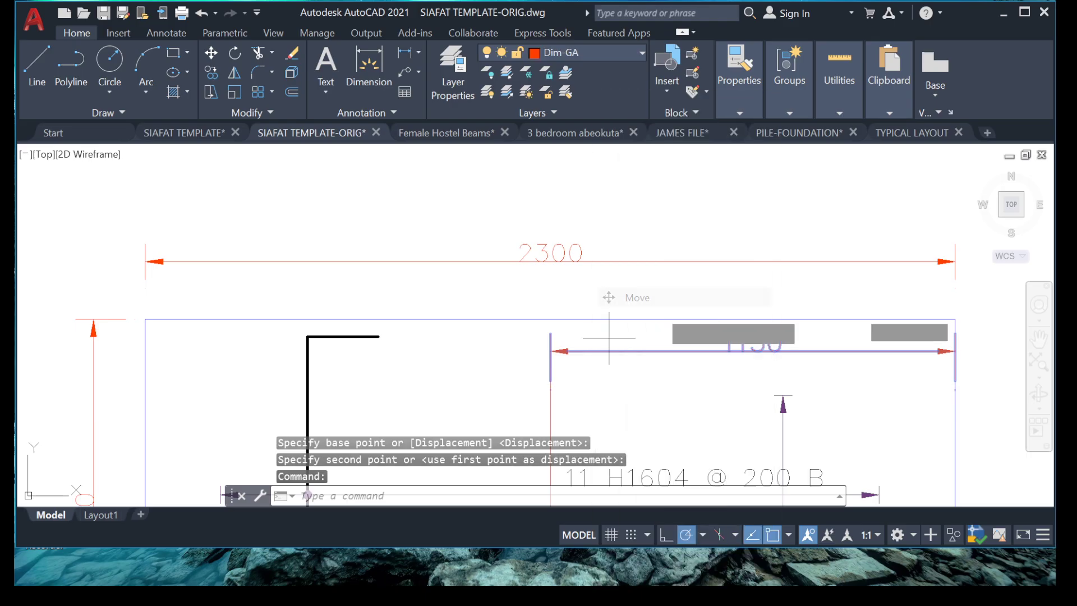
{"action": "middle_click_drag", "start_coordinate": [748, 379], "coordinate": [675, 353]}
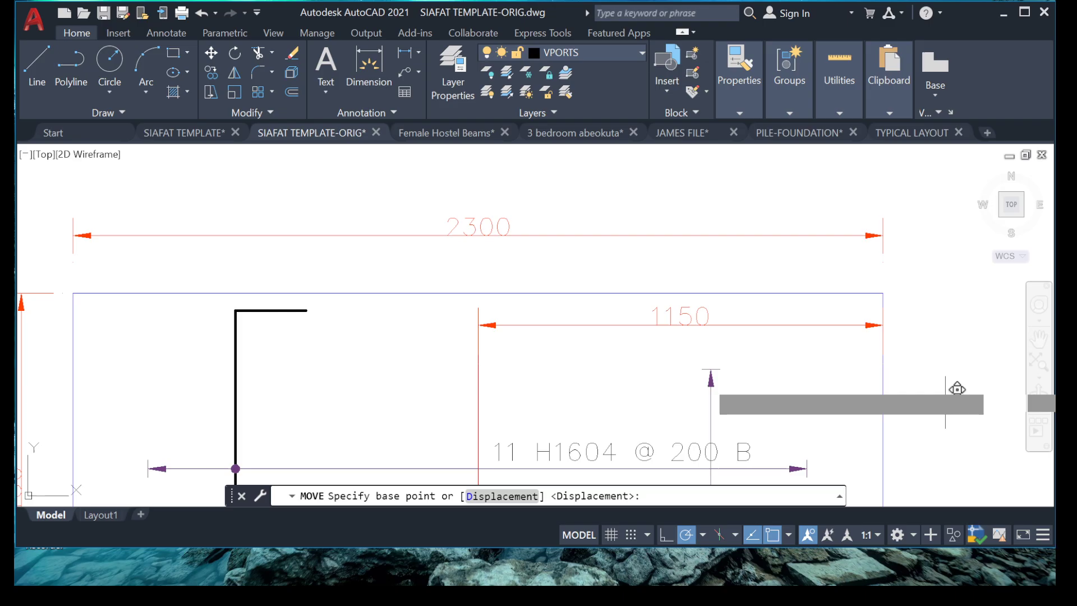
{"action": "left_click", "coordinate": [945, 401]}
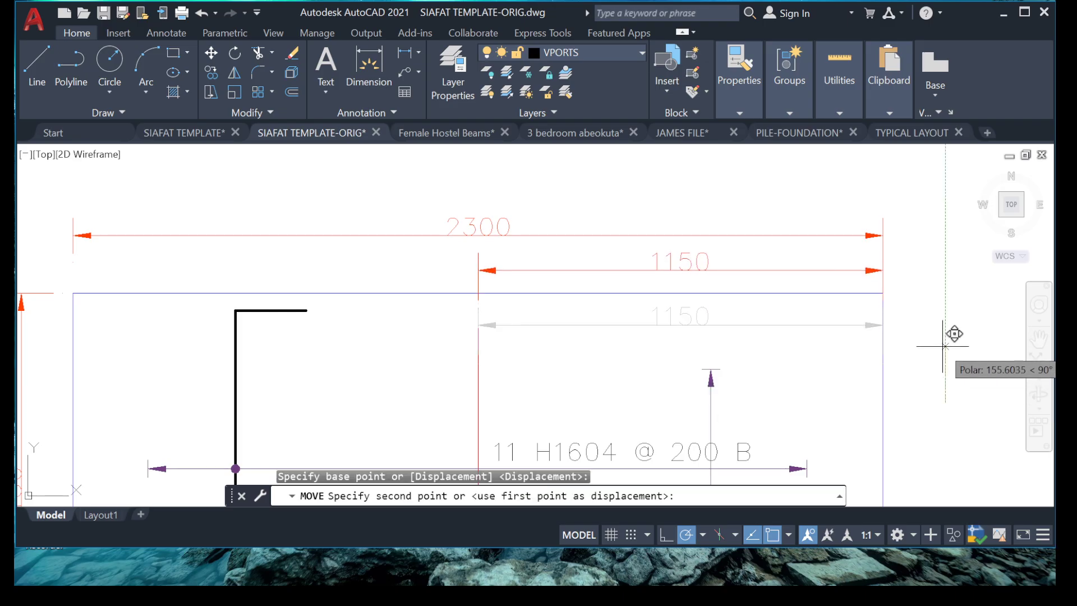
{"action": "left_click", "coordinate": [931, 280]}
Copy the right half-width dimension to the left half, from its right end to the footing's vertical centreline
{"action": "left_click", "coordinate": [923, 305]}
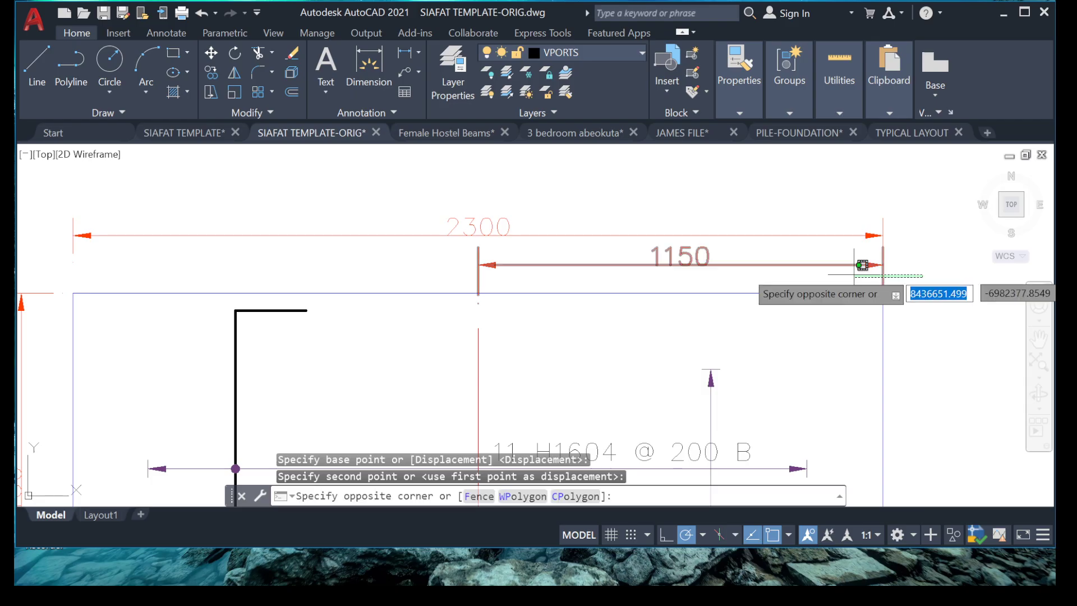
{"action": "left_click", "coordinate": [502, 245]}
{"action": "right_click", "coordinate": [816, 306]}
{"action": "left_click", "coordinate": [847, 315]}
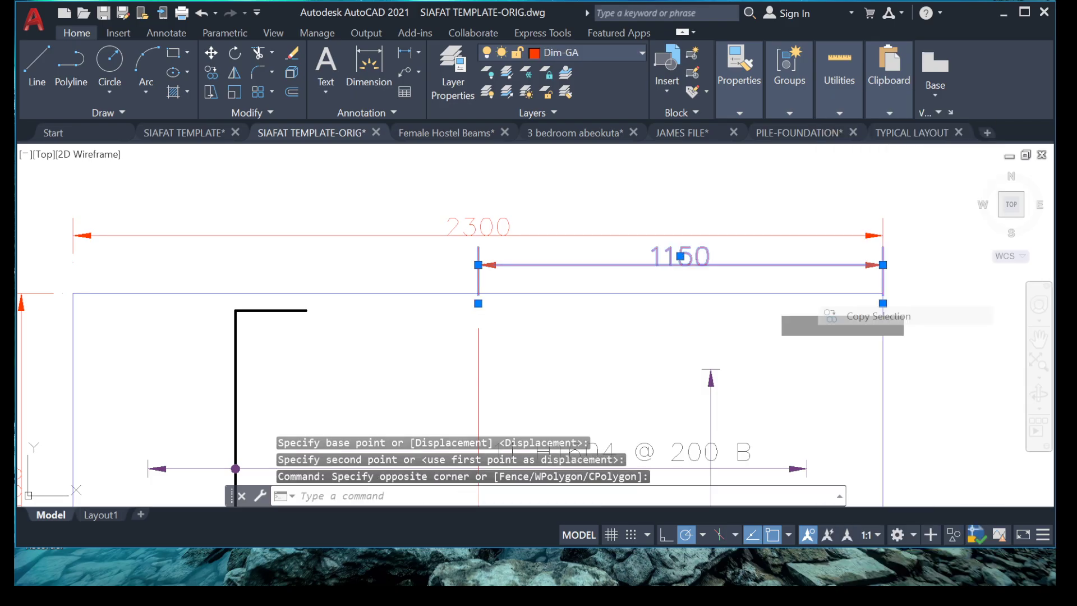
{"action": "left_click", "coordinate": [883, 262]}
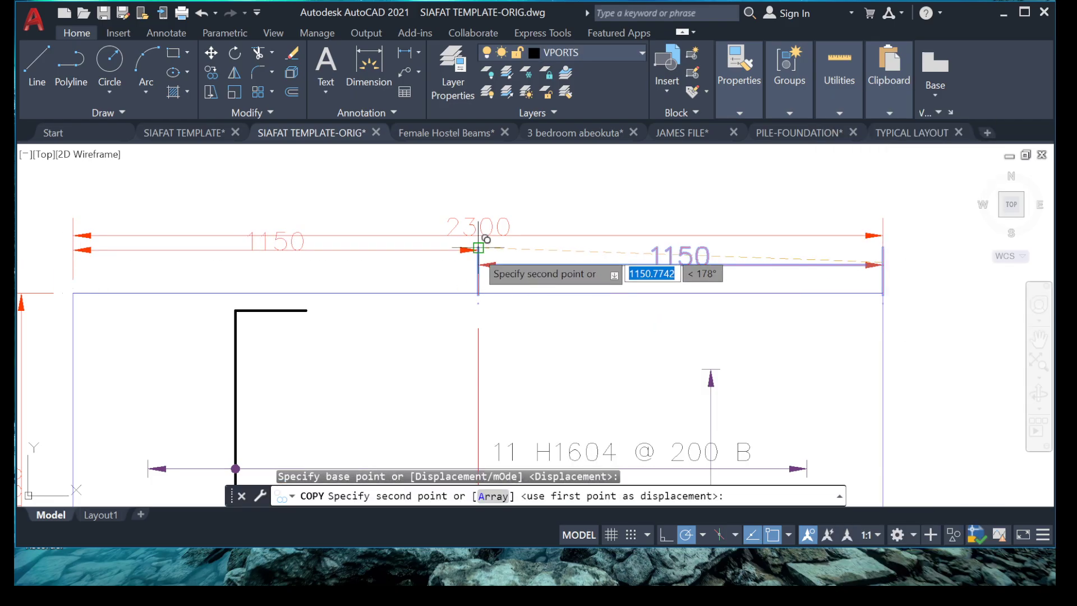
{"action": "scroll", "coordinate": [478, 264], "scroll_direction": "down", "scroll_amount": 5}
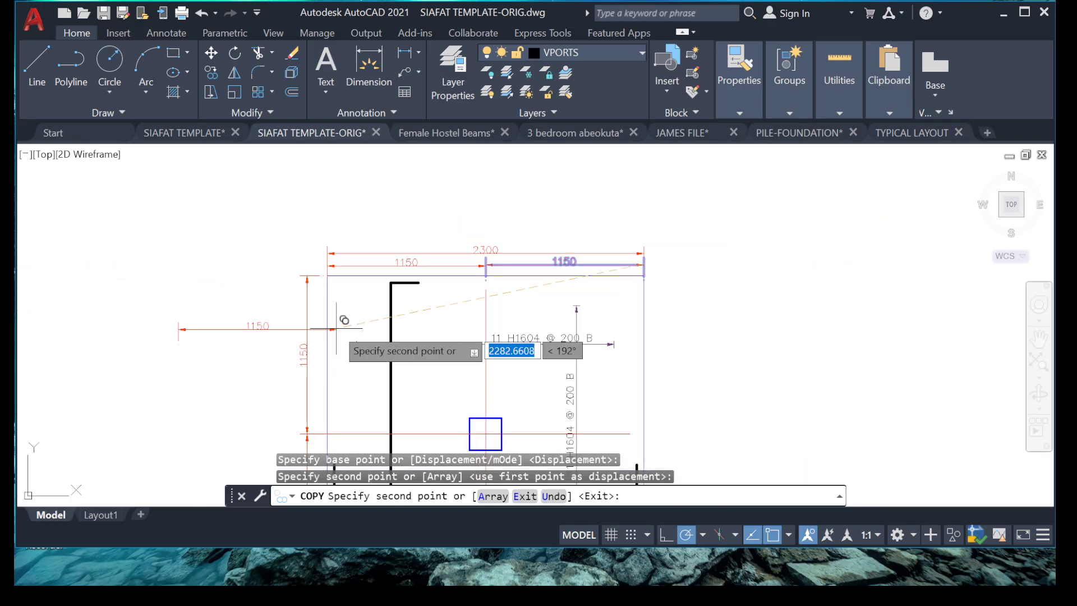
{"action": "key", "text": "Escape"}
Dimension the footing's overall height between its upper-left and lower-left corners, placing it outside the two vertical half-height dimensions
{"action": "scroll", "coordinate": [385, 313], "scroll_direction": "up", "scroll_amount": 3}
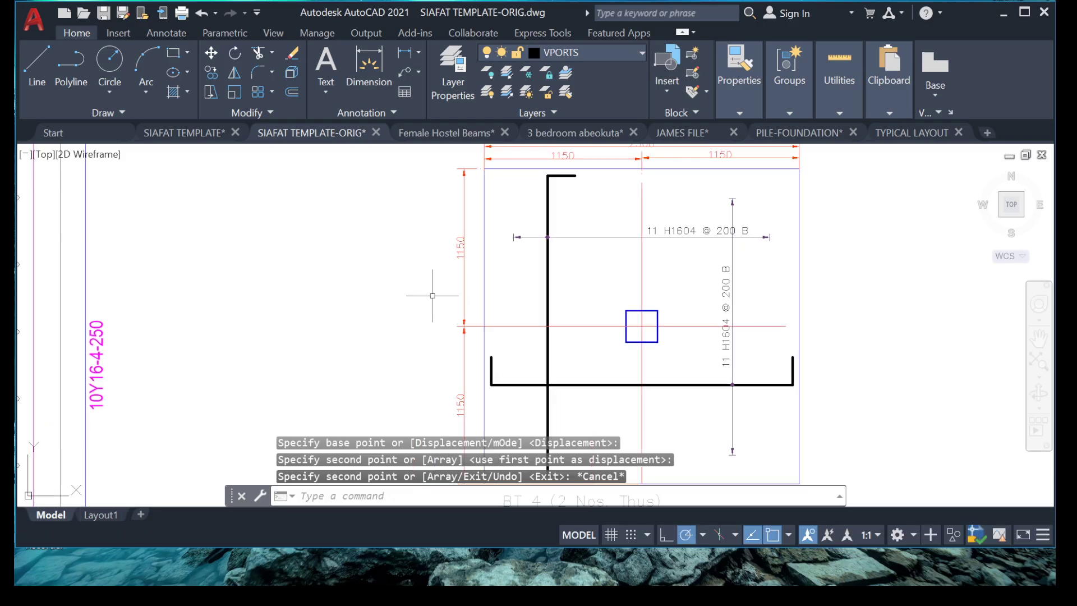
{"action": "middle_click_drag", "start_coordinate": [421, 201], "coordinate": [419, 249]}
{"action": "left_click", "coordinate": [368, 67]}
{"action": "key", "text": "Return"}
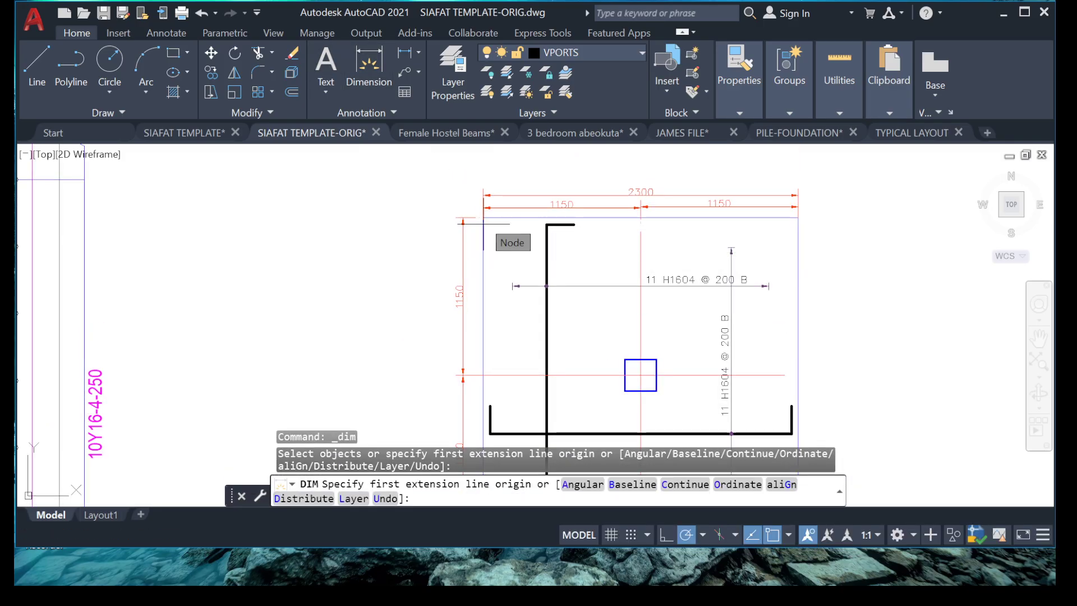
{"action": "left_click", "coordinate": [482, 218]}
{"action": "middle_click_drag", "start_coordinate": [339, 367], "coordinate": [380, 216]}
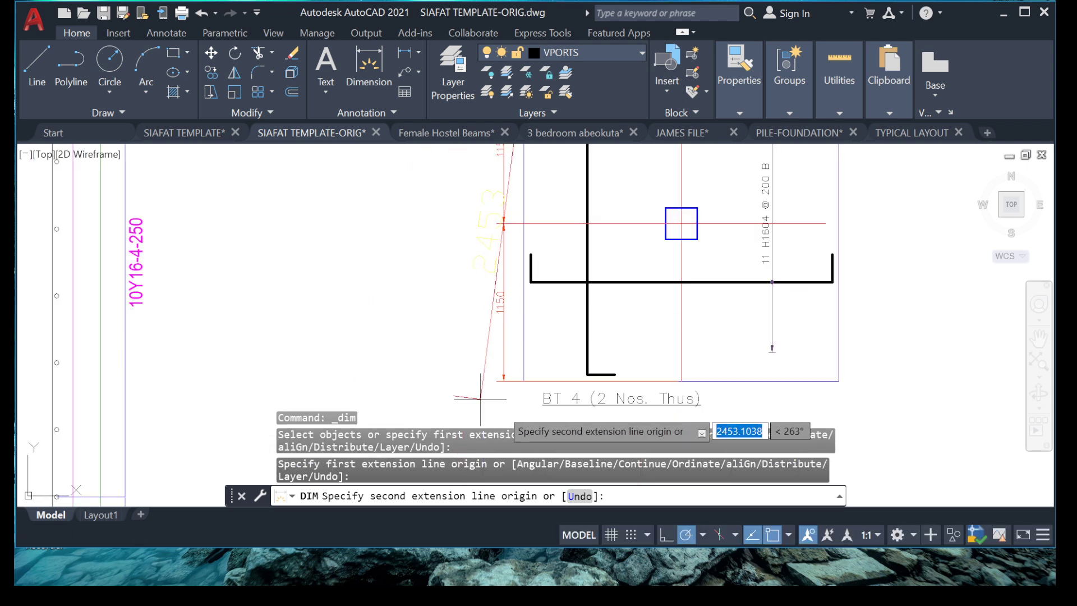
{"action": "left_click", "coordinate": [523, 381]}
{"action": "left_click", "coordinate": [450, 284]}
{"action": "scroll", "coordinate": [470, 239], "scroll_direction": "down", "scroll_amount": 2}
{"action": "scroll", "coordinate": [471, 240], "scroll_direction": "up", "scroll_amount": 2}
{"action": "middle_click_drag", "start_coordinate": [392, 220], "coordinate": [485, 244]}
{"action": "key", "text": "Escape"}
Match the new overall height dimension's properties to those of the red upper half-height dimension
{"action": "type", "text": "M"}
{"action": "key", "text": "Return"}
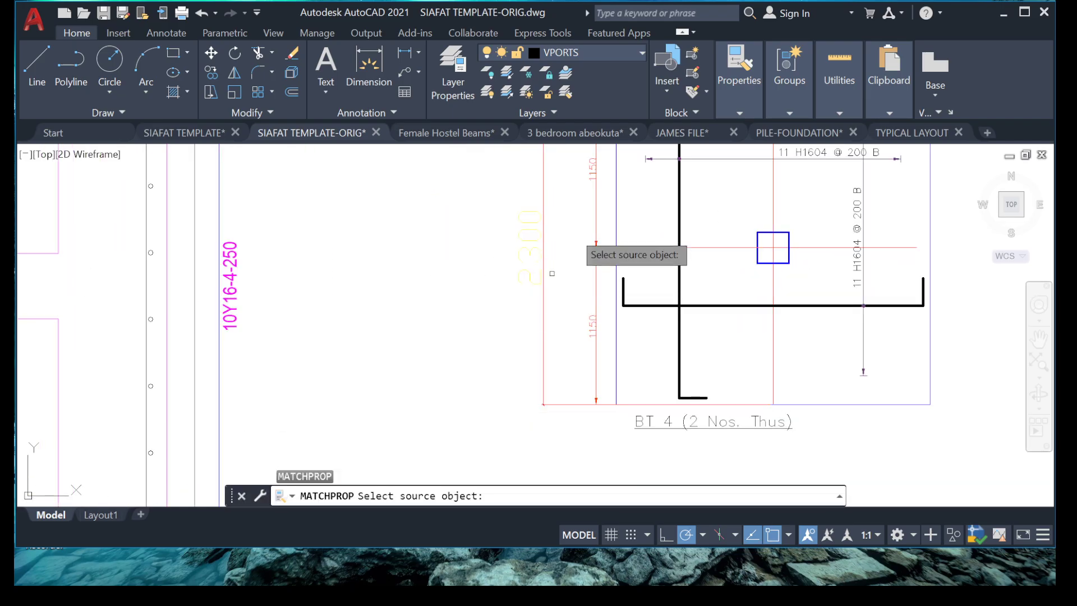
{"action": "left_click", "coordinate": [593, 169]}
{"action": "left_click", "coordinate": [550, 211]}
{"action": "left_click", "coordinate": [437, 267]}
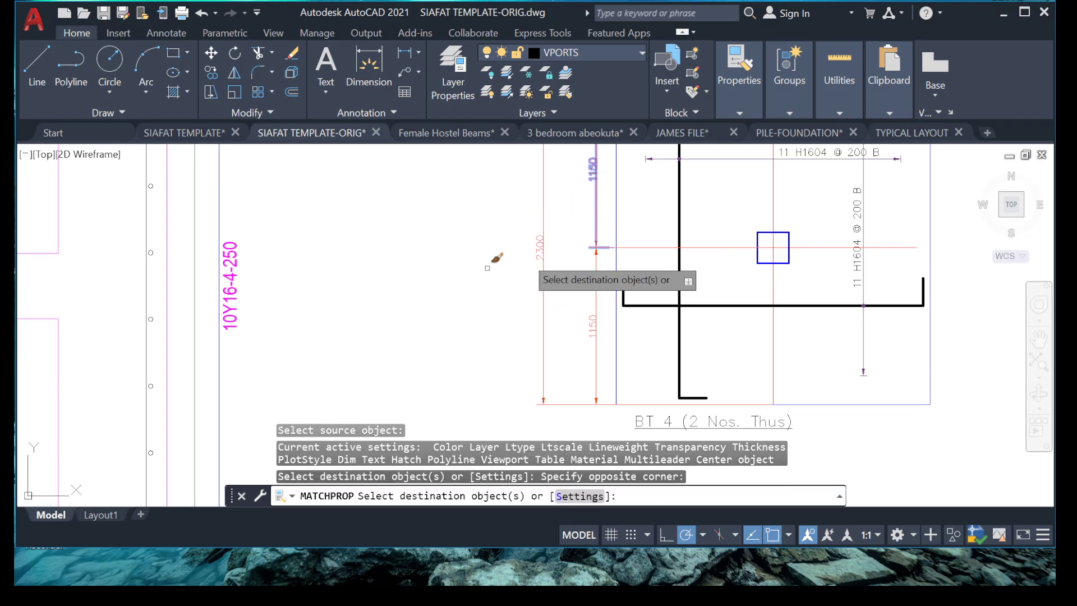
{"action": "key", "text": "Escape"}
Try to stretch the left end of the horizontal rebar distribution arrow towards the footing outline's left edge
{"action": "scroll", "coordinate": [615, 218], "scroll_direction": "down", "scroll_amount": 4}
{"action": "scroll", "coordinate": [617, 215], "scroll_direction": "up", "scroll_amount": 2}
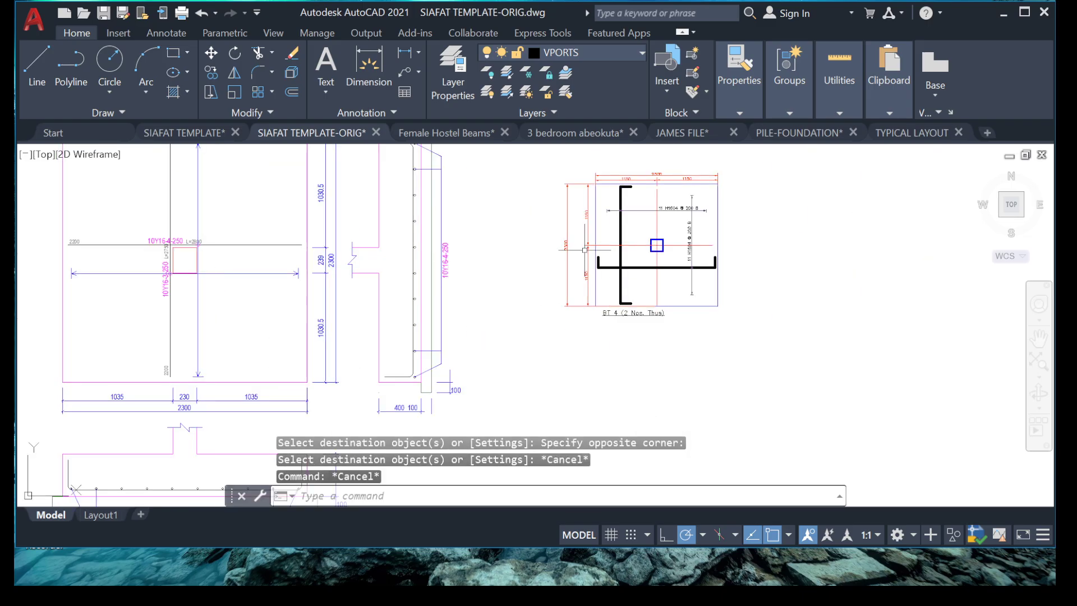
{"action": "scroll", "coordinate": [590, 249], "scroll_direction": "up", "scroll_amount": 6}
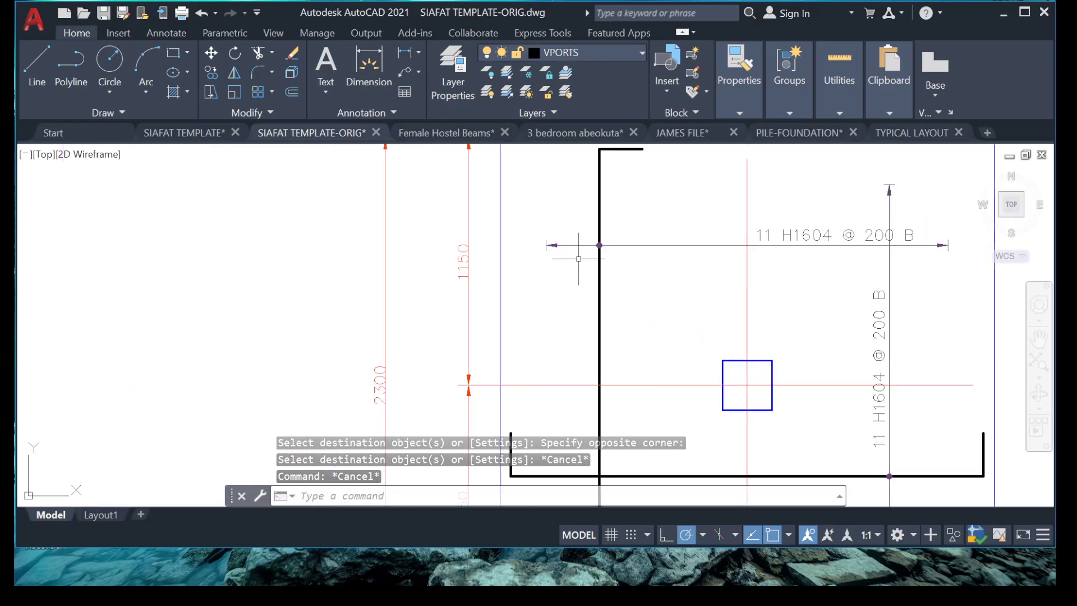
{"action": "scroll", "coordinate": [565, 265], "scroll_direction": "up", "scroll_amount": 4}
{"action": "left_click", "coordinate": [616, 208]}
{"action": "left_click", "coordinate": [570, 245]}
{"action": "middle_click_drag", "start_coordinate": [570, 247], "coordinate": [603, 247]}
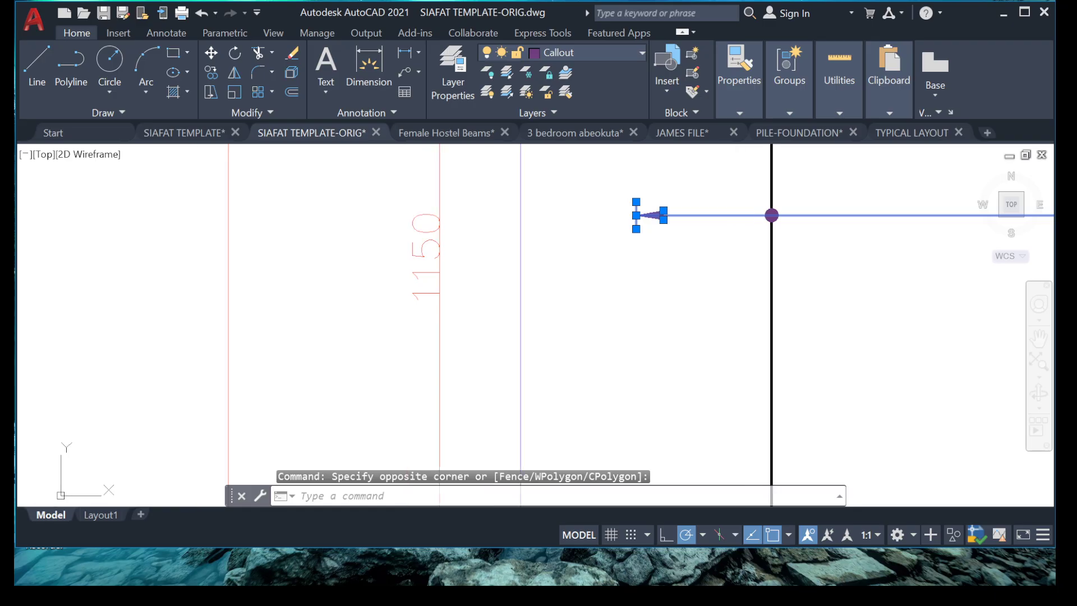
{"action": "left_click", "coordinate": [636, 216]}
{"action": "middle_click_drag", "start_coordinate": [561, 392], "coordinate": [546, 241]}
{"action": "scroll", "coordinate": [529, 377], "scroll_direction": "down", "scroll_amount": 2}
{"action": "middle_click_drag", "start_coordinate": [528, 374], "coordinate": [513, 280]}
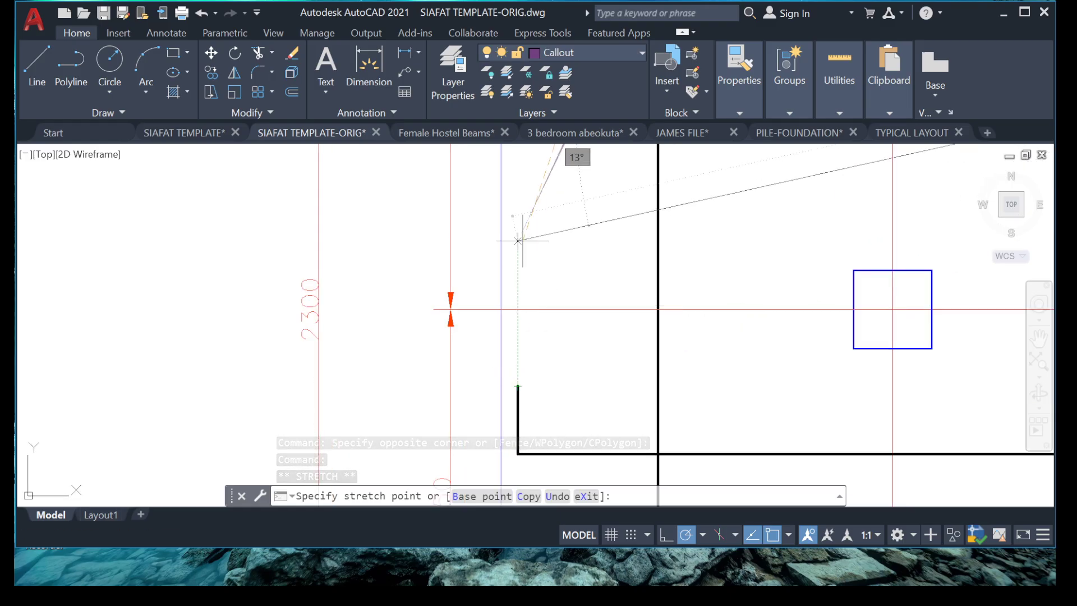
{"action": "middle_click_drag", "start_coordinate": [521, 241], "coordinate": [514, 391]}
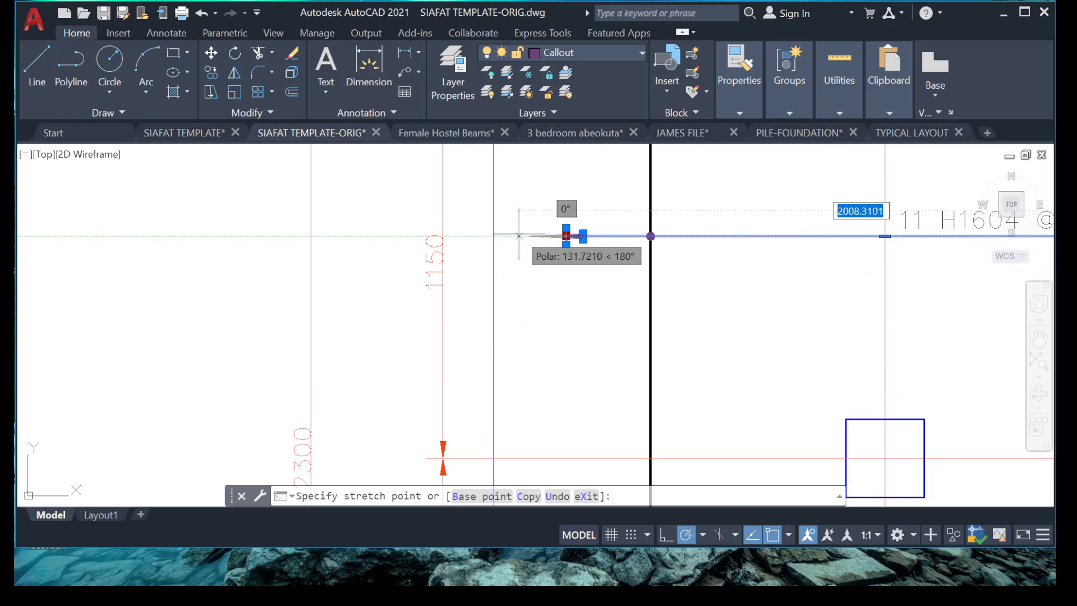
{"action": "scroll", "coordinate": [498, 264], "scroll_direction": "down", "scroll_amount": 2}
{"action": "middle_click_drag", "start_coordinate": [465, 330], "coordinate": [473, 261]}
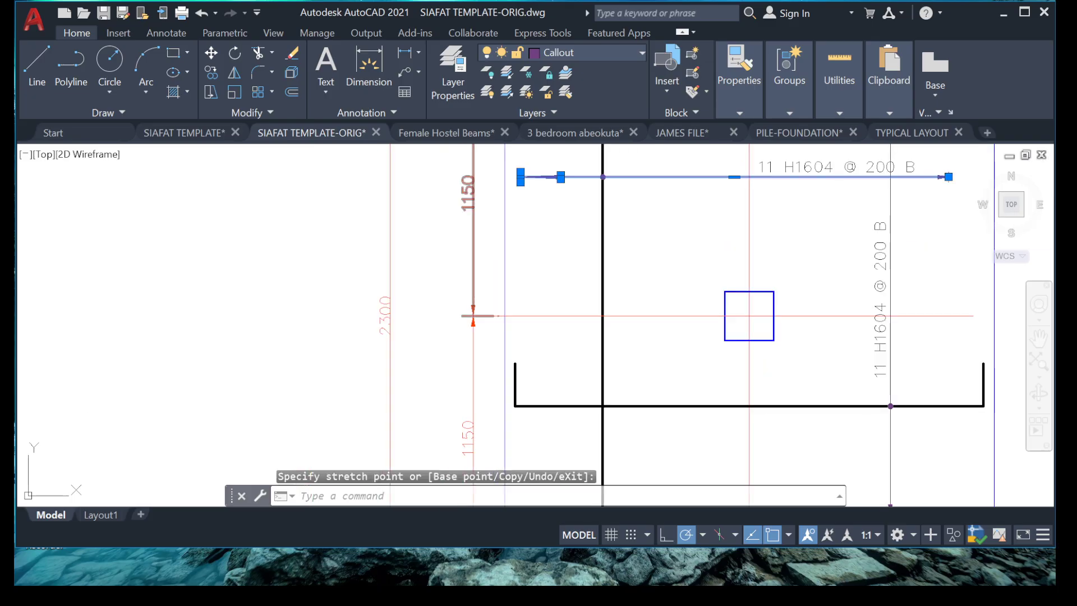
{"action": "key", "text": "Escape"}
{"action": "key", "text": "Escape"}
Undo the stretch of the horizontal rebar distribution arrow
{"action": "middle_click_drag", "start_coordinate": [515, 220], "coordinate": [511, 241]}
{"action": "key", "text": "ctrl+z"}
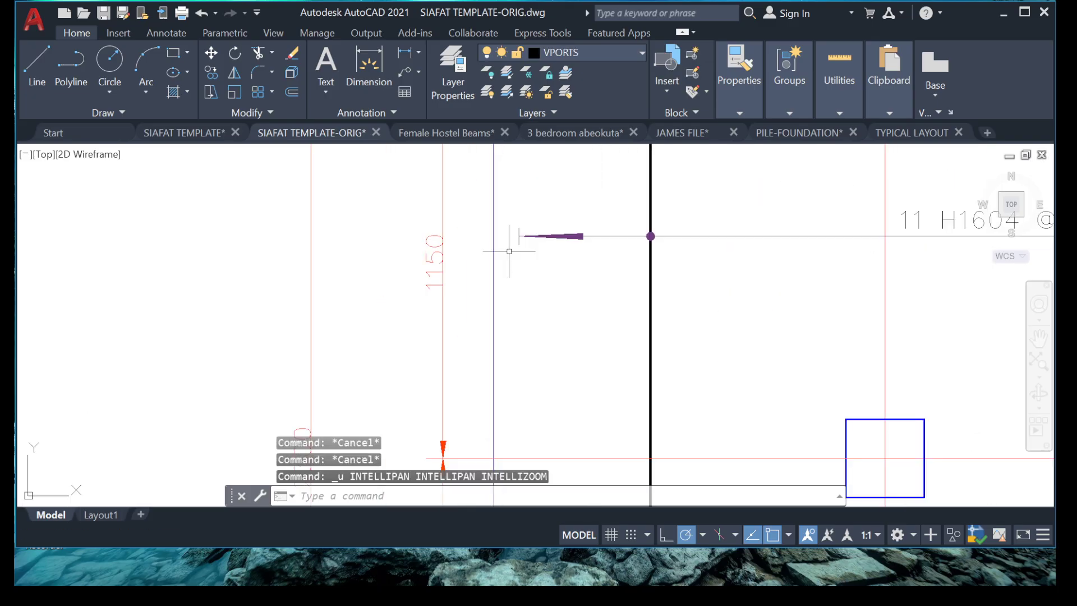
{"action": "key", "text": "ctrl+z"}
Draw vertical construction lines through the upper tips of both hooks of the horizontal rebar
{"action": "scroll", "coordinate": [519, 252], "scroll_direction": "down", "scroll_amount": 2}
{"action": "middle_click_drag", "start_coordinate": [525, 339], "coordinate": [517, 257]}
{"action": "scroll", "coordinate": [543, 336], "scroll_direction": "up", "scroll_amount": 2}
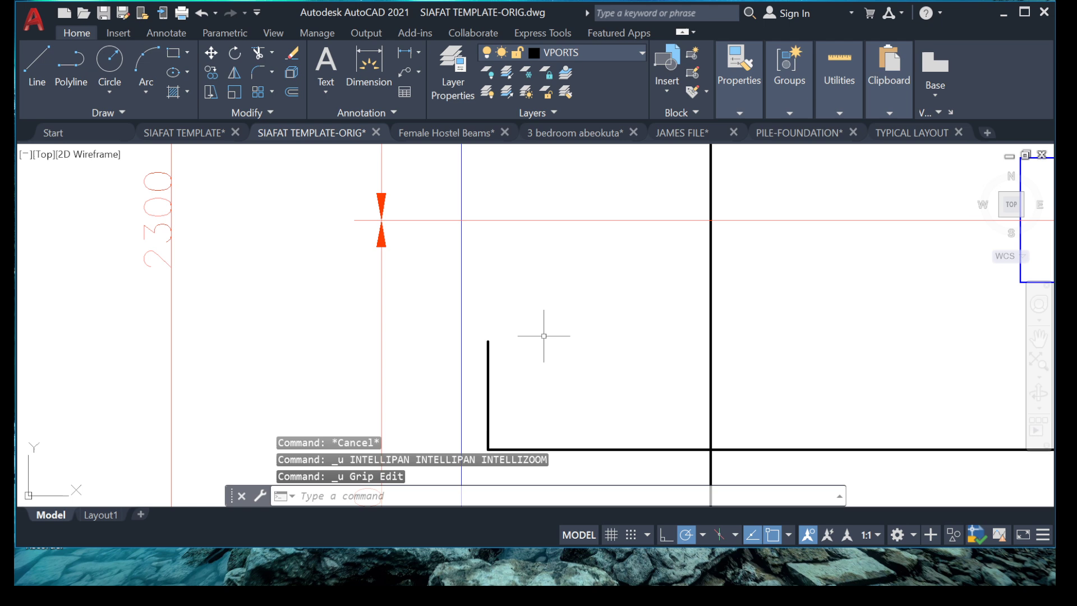
{"action": "type", "text": "l"}
{"action": "key", "text": "Return"}
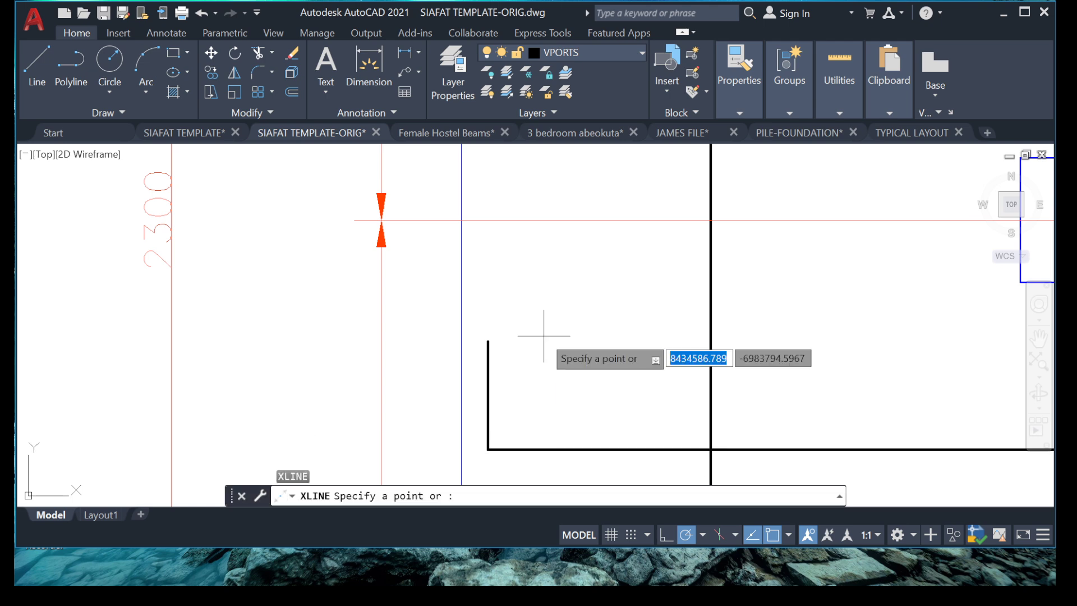
{"action": "type", "text": "v"}
{"action": "key", "text": "Return"}
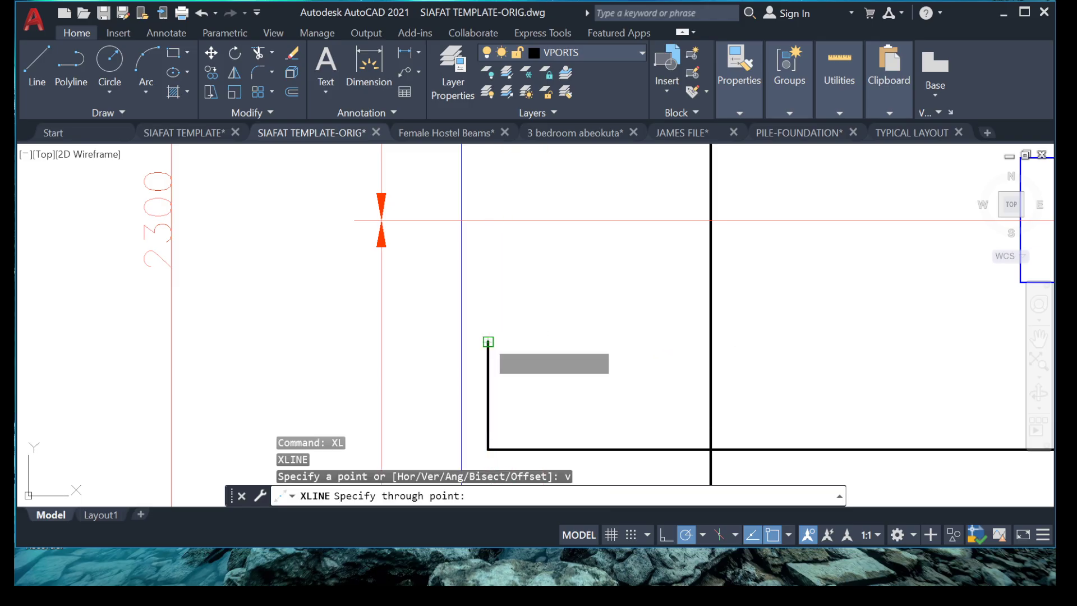
{"action": "scroll", "coordinate": [472, 314], "scroll_direction": "down", "scroll_amount": 5}
{"action": "scroll", "coordinate": [632, 294], "scroll_direction": "up", "scroll_amount": 3}
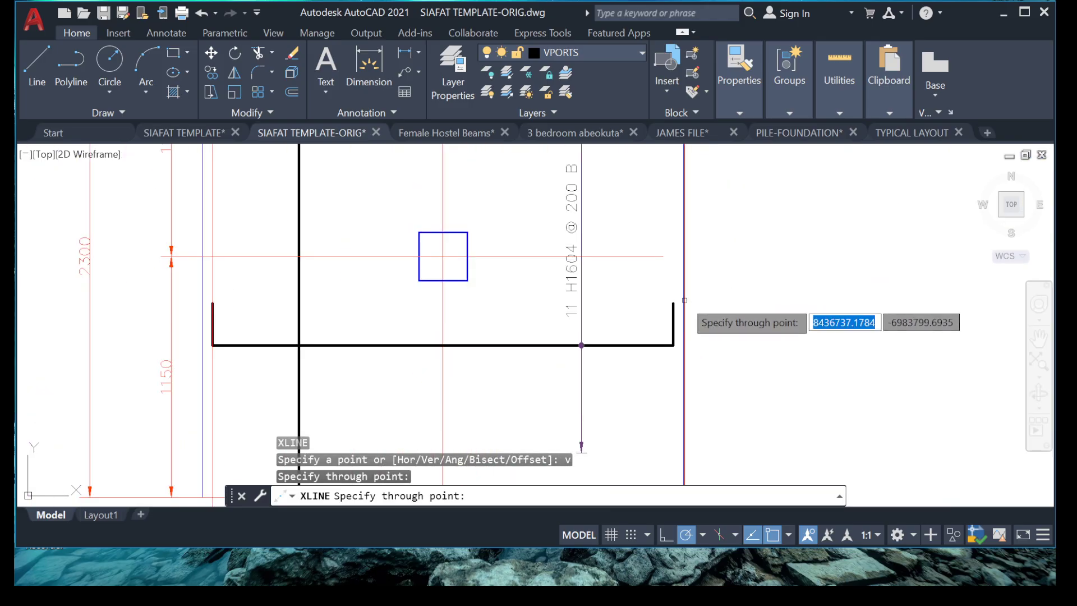
{"action": "left_click", "coordinate": [673, 303]}
{"action": "scroll", "coordinate": [673, 303], "scroll_direction": "down", "scroll_amount": 4}
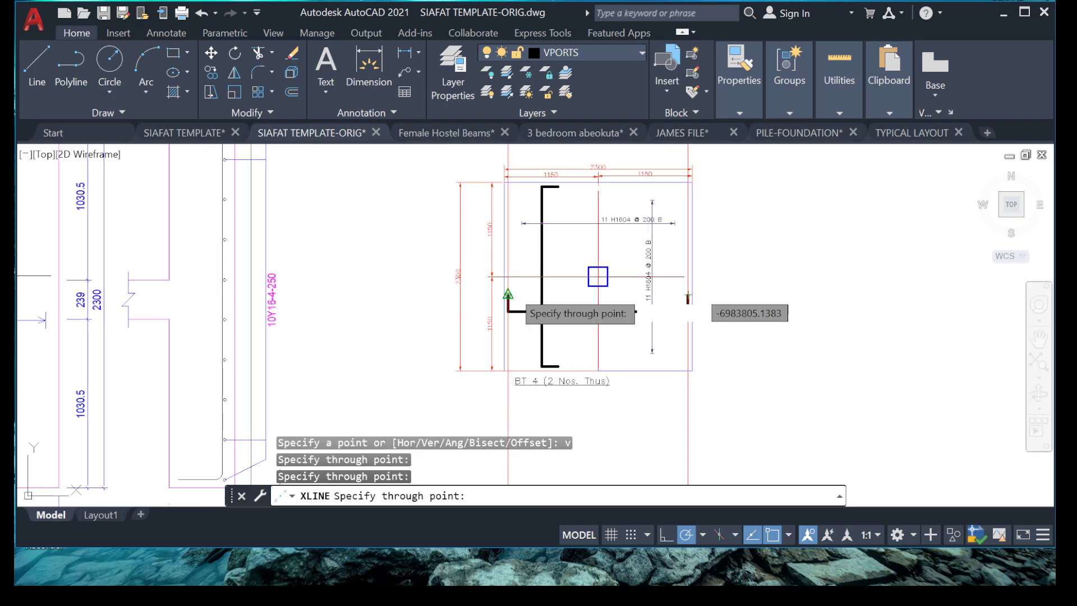
Move the left arrowhead of the horizontal rebar distribution line onto the left vertical construction line
{"action": "key", "text": "Escape"}
{"action": "key", "text": "Escape"}
{"action": "scroll", "coordinate": [558, 229], "scroll_direction": "up", "scroll_amount": 5}
{"action": "left_click", "coordinate": [491, 274]}
{"action": "left_click", "coordinate": [596, 326]}
{"action": "right_click", "coordinate": [526, 221]}
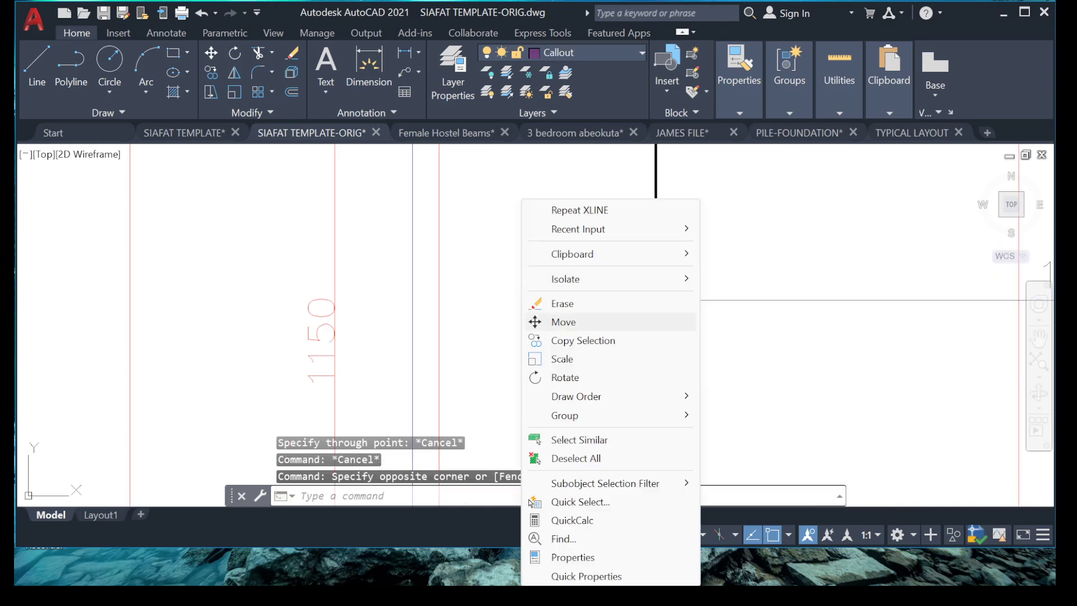
{"action": "left_click", "coordinate": [534, 322]}
{"action": "left_click", "coordinate": [525, 300]}
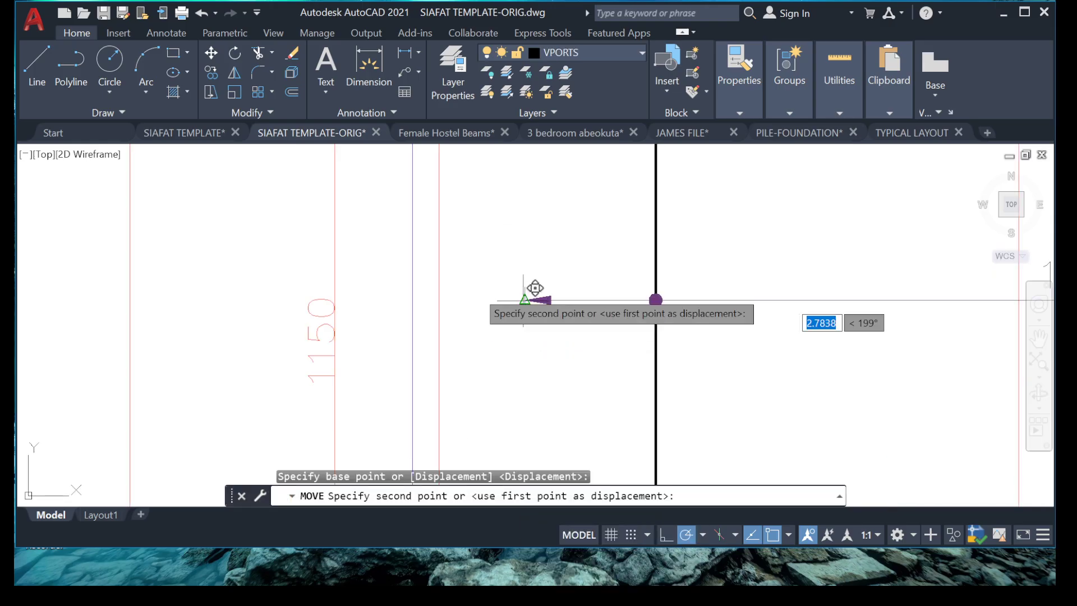
{"action": "left_click", "coordinate": [438, 301]}
{"action": "scroll", "coordinate": [474, 293], "scroll_direction": "down", "scroll_amount": 4}
{"action": "scroll", "coordinate": [745, 292], "scroll_direction": "up", "scroll_amount": 4}
{"action": "middle_click_drag", "start_coordinate": [741, 324], "coordinate": [722, 315]}
{"action": "scroll", "coordinate": [720, 316], "scroll_direction": "up", "scroll_amount": 2}
{"action": "left_click", "coordinate": [657, 224]}
{"action": "left_click", "coordinate": [754, 307]}
{"action": "key", "text": "Delete"}
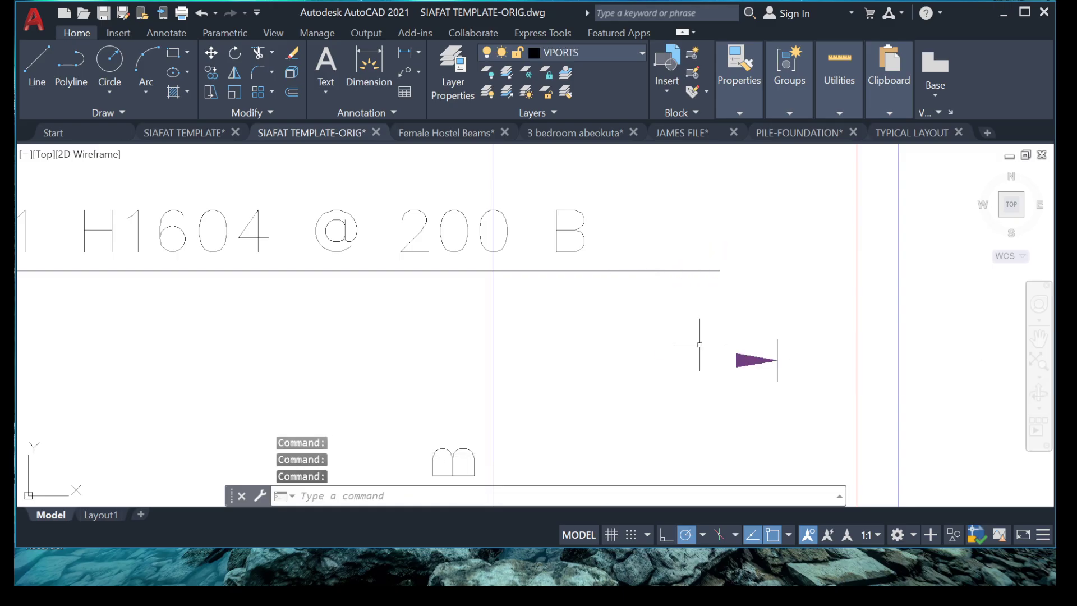
Move the right arrowhead of the horizontal rebar distribution line onto the right vertical construction line
{"action": "left_click", "coordinate": [643, 230]}
{"action": "left_click", "coordinate": [806, 358]}
{"action": "right_click", "coordinate": [667, 501]}
{"action": "left_click", "coordinate": [705, 322]}
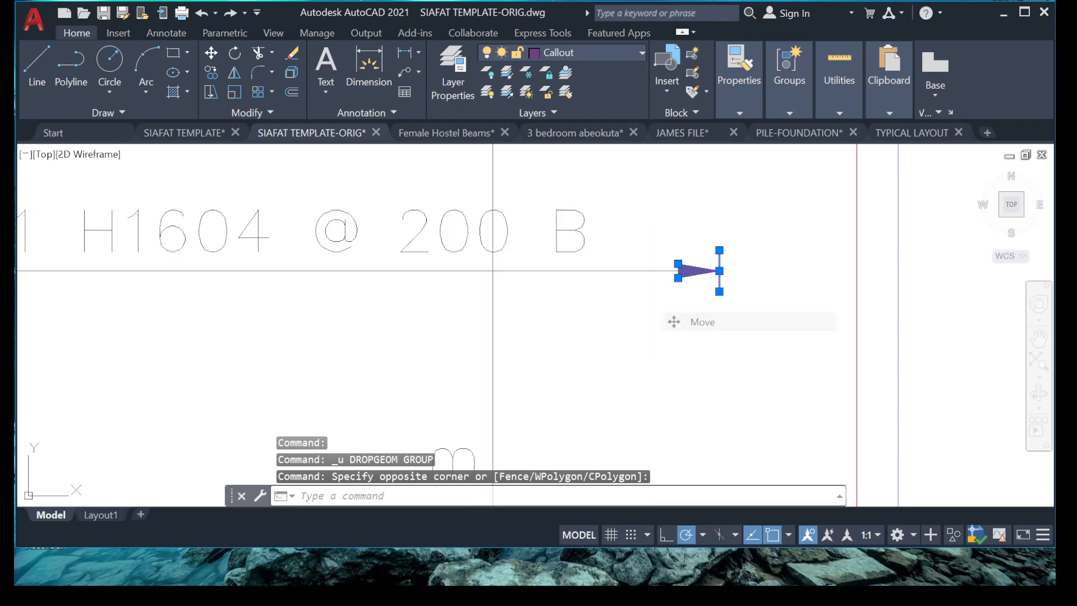
{"action": "left_click", "coordinate": [719, 271]}
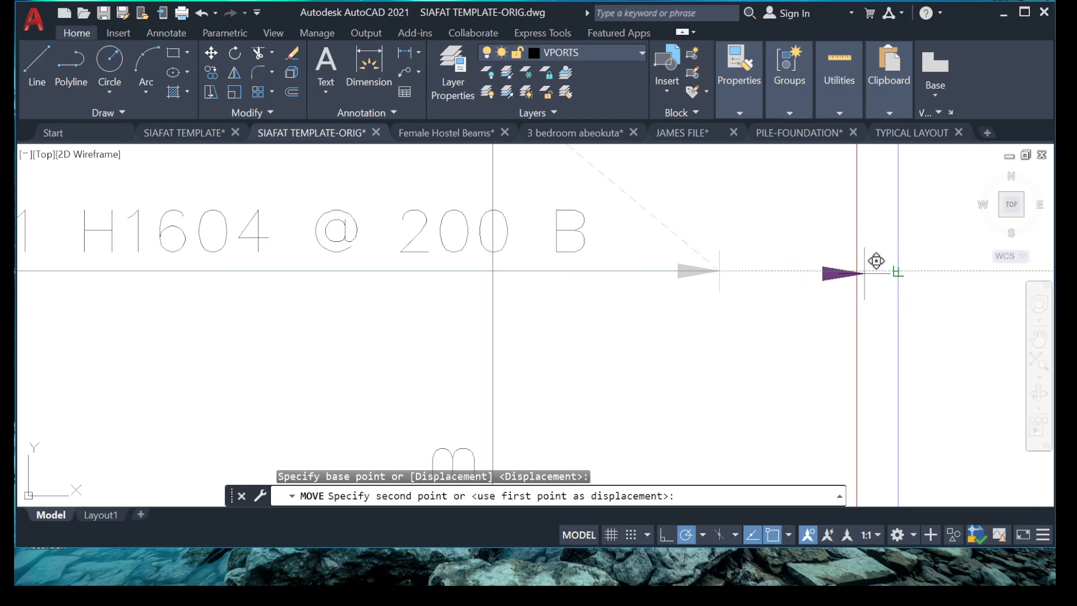
{"action": "scroll", "coordinate": [857, 266], "scroll_direction": "up", "scroll_amount": 2}
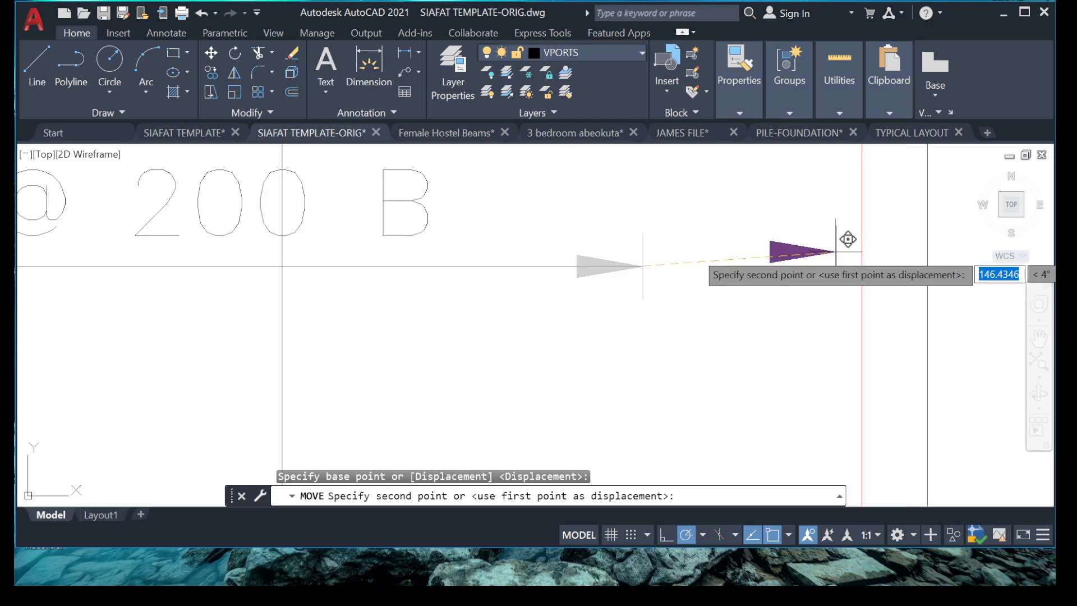
{"action": "left_click", "coordinate": [861, 266]}
Extend both ends of the horizontal rebar distribution line to the relocated arrowheads at the vertical construction lines
{"action": "scroll", "coordinate": [724, 272], "scroll_direction": "down", "scroll_amount": 3}
{"action": "scroll", "coordinate": [724, 283], "scroll_direction": "down", "scroll_amount": 3}
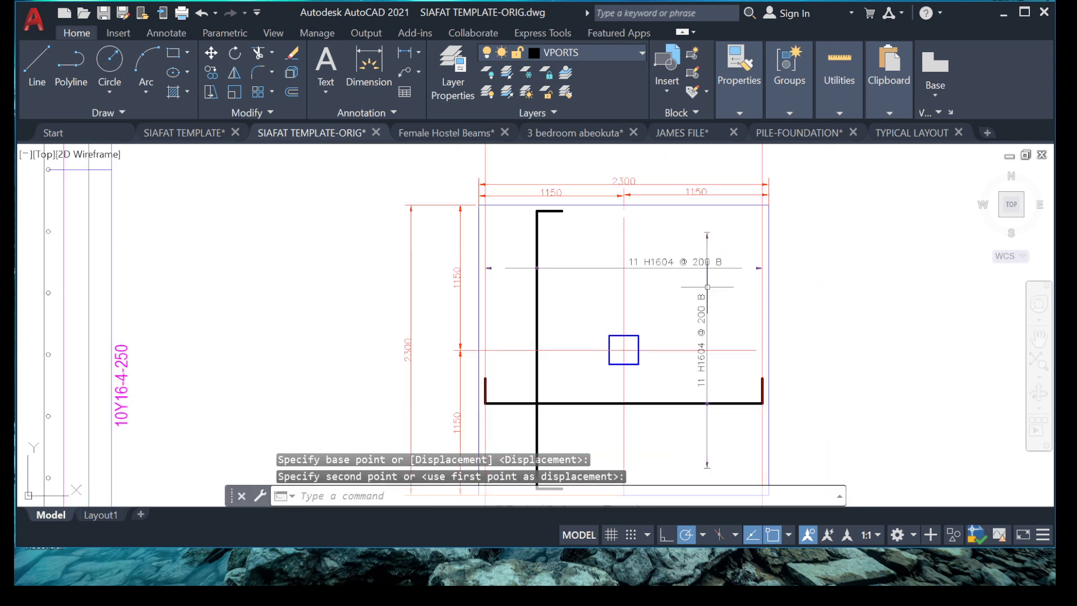
{"action": "scroll", "coordinate": [531, 257], "scroll_direction": "up", "scroll_amount": 4}
{"action": "type", "text": "Ex"}
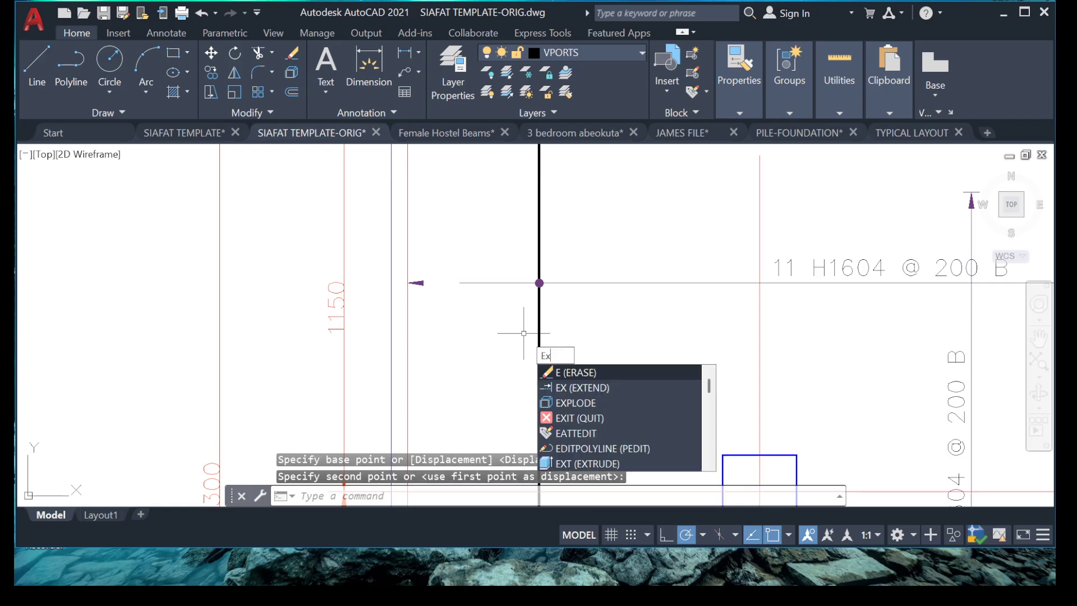
{"action": "key", "text": "Return"}
{"action": "left_click", "coordinate": [483, 241]}
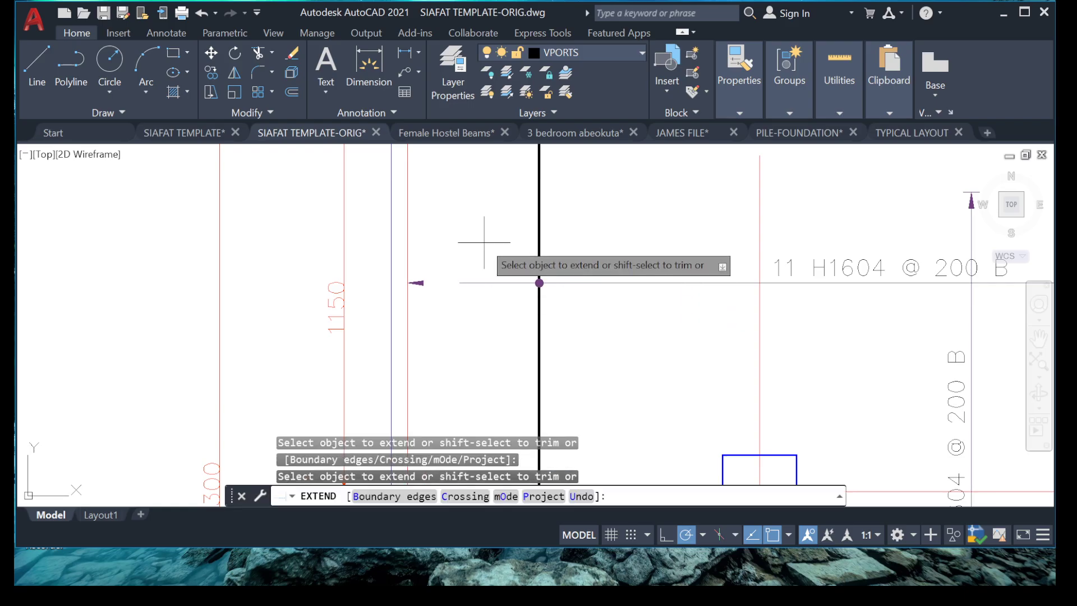
{"action": "left_click", "coordinate": [452, 323]}
{"action": "scroll", "coordinate": [636, 321], "scroll_direction": "down", "scroll_amount": 2}
{"action": "scroll", "coordinate": [813, 289], "scroll_direction": "up", "scroll_amount": 4}
{"action": "left_click", "coordinate": [817, 353]}
{"action": "scroll", "coordinate": [817, 353], "scroll_direction": "down", "scroll_amount": 3}
{"action": "middle_click_drag", "start_coordinate": [702, 351], "coordinate": [737, 323]}
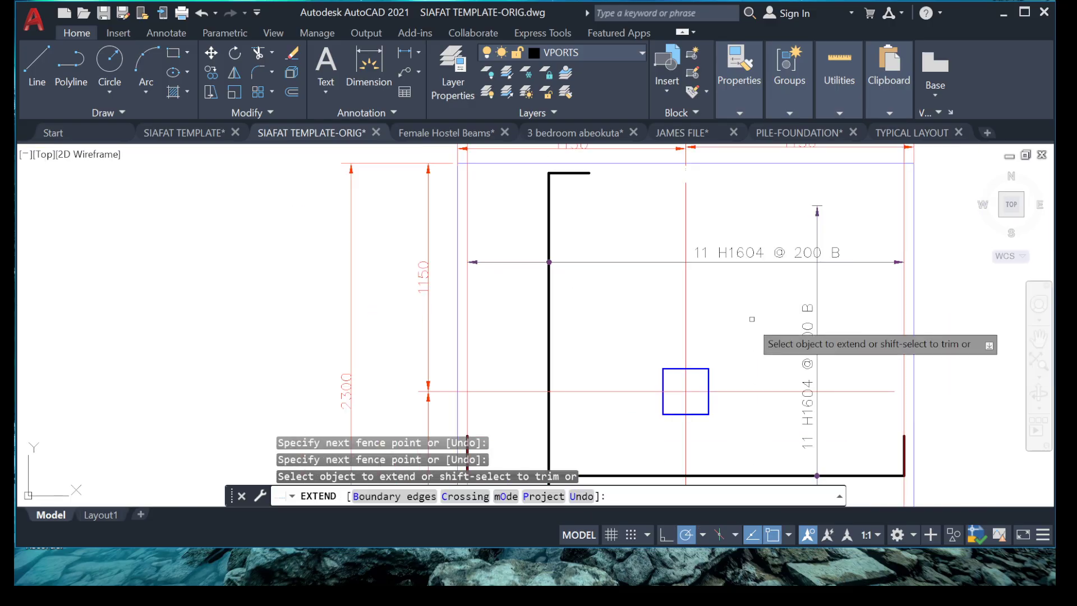
{"action": "key", "text": "Escape"}
Check the ProtaStructure rebar callouts and set the bar quantity in the horizontal distribution label to 10
{"action": "scroll", "coordinate": [737, 323], "scroll_direction": "down", "scroll_amount": 5}
{"action": "scroll", "coordinate": [383, 242], "scroll_direction": "up", "scroll_amount": 8}
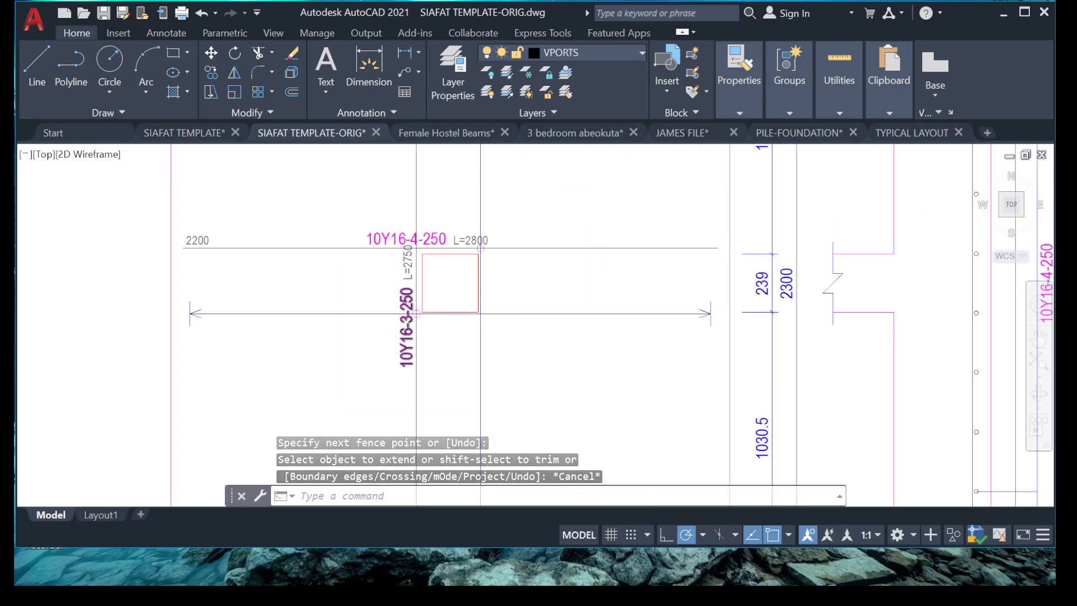
{"action": "scroll", "coordinate": [417, 332], "scroll_direction": "down", "scroll_amount": 4}
{"action": "scroll", "coordinate": [786, 297], "scroll_direction": "up", "scroll_amount": 4}
{"action": "middle_click_drag", "start_coordinate": [826, 287], "coordinate": [813, 281]}
{"action": "scroll", "coordinate": [813, 281], "scroll_direction": "up", "scroll_amount": 3}
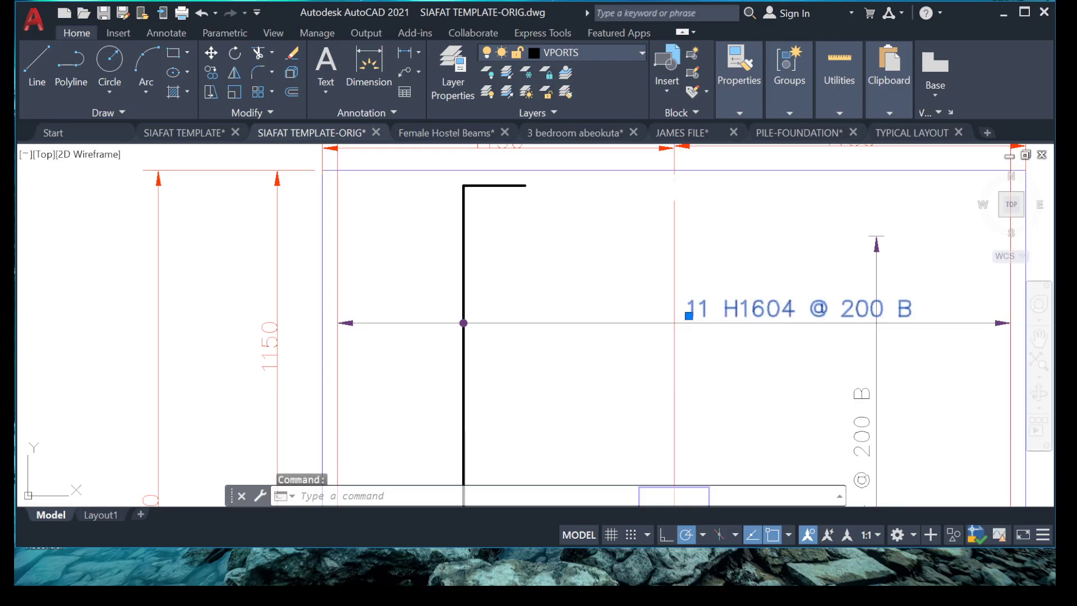
{"action": "double_click", "coordinate": [796, 308]}
{"action": "scroll", "coordinate": [797, 308], "scroll_direction": "down", "scroll_amount": 6}
{"action": "scroll", "coordinate": [538, 337], "scroll_direction": "up", "scroll_amount": 4}
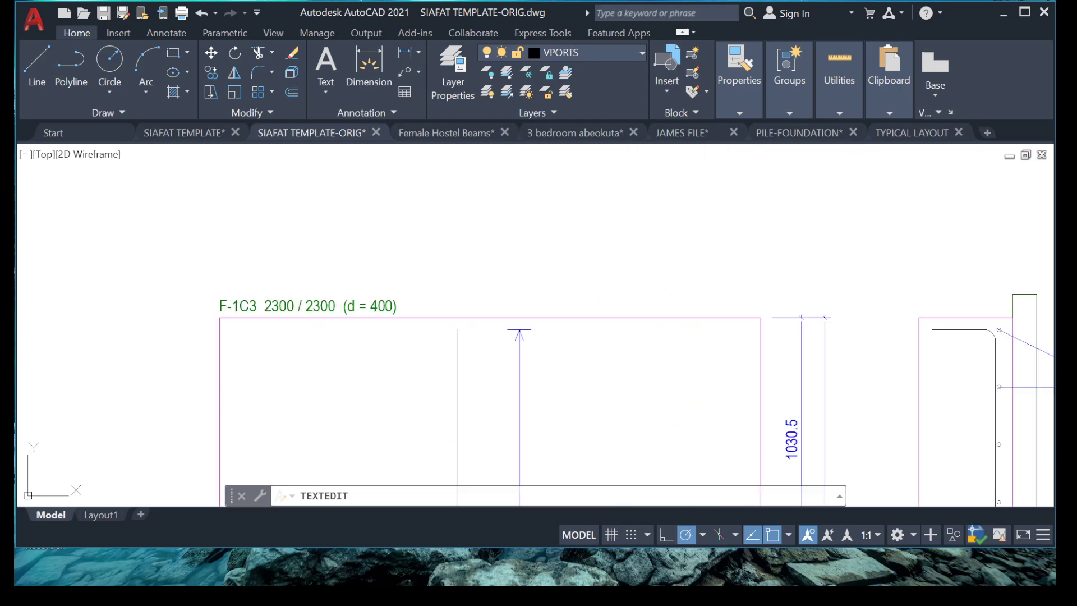
{"action": "scroll", "coordinate": [539, 337], "scroll_direction": "down", "scroll_amount": 4}
{"action": "scroll", "coordinate": [830, 370], "scroll_direction": "up", "scroll_amount": 4}
{"action": "scroll", "coordinate": [746, 307], "scroll_direction": "up", "scroll_amount": 6}
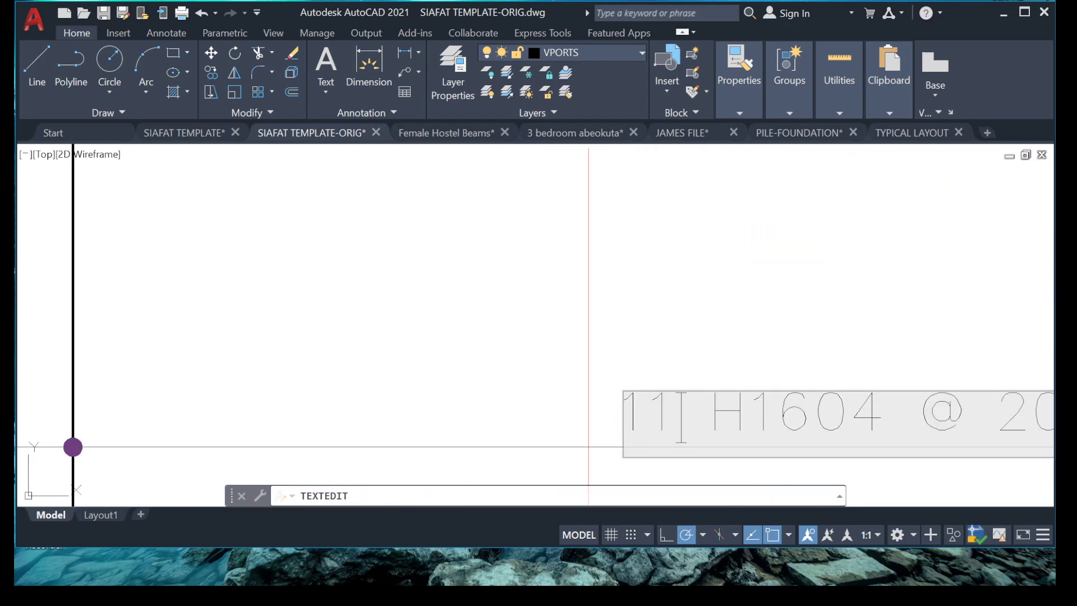
{"action": "key", "text": "Return"}
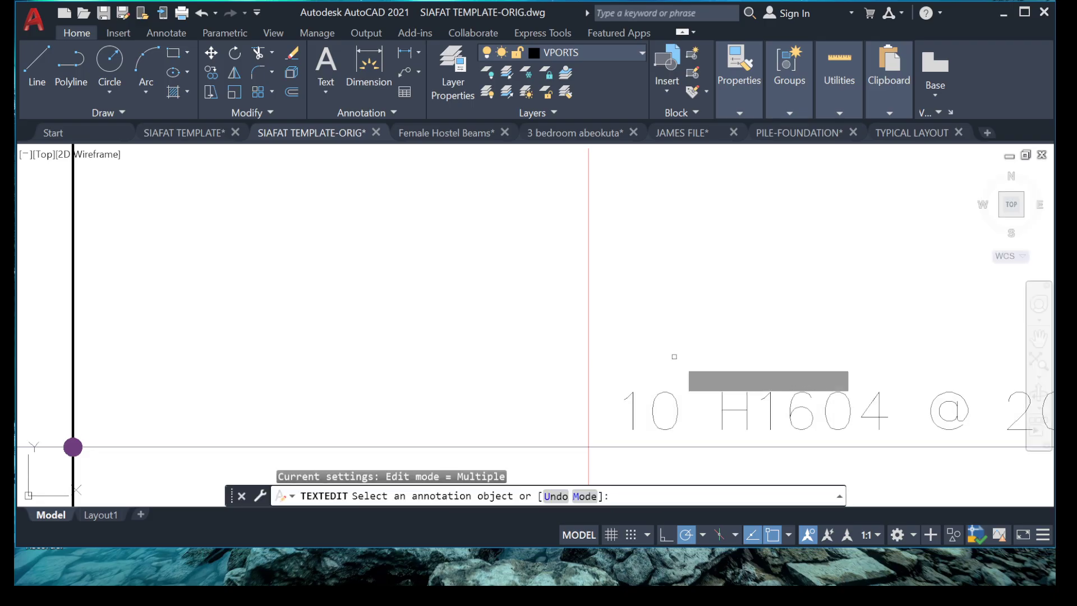
{"action": "key", "text": "Escape"}
Set the bar spacing in the horizontal distribution label to 250 so it reads 10 H1604 @ 250 B
{"action": "scroll", "coordinate": [678, 375], "scroll_direction": "down", "scroll_amount": 7}
{"action": "scroll", "coordinate": [742, 363], "scroll_direction": "up", "scroll_amount": 6}
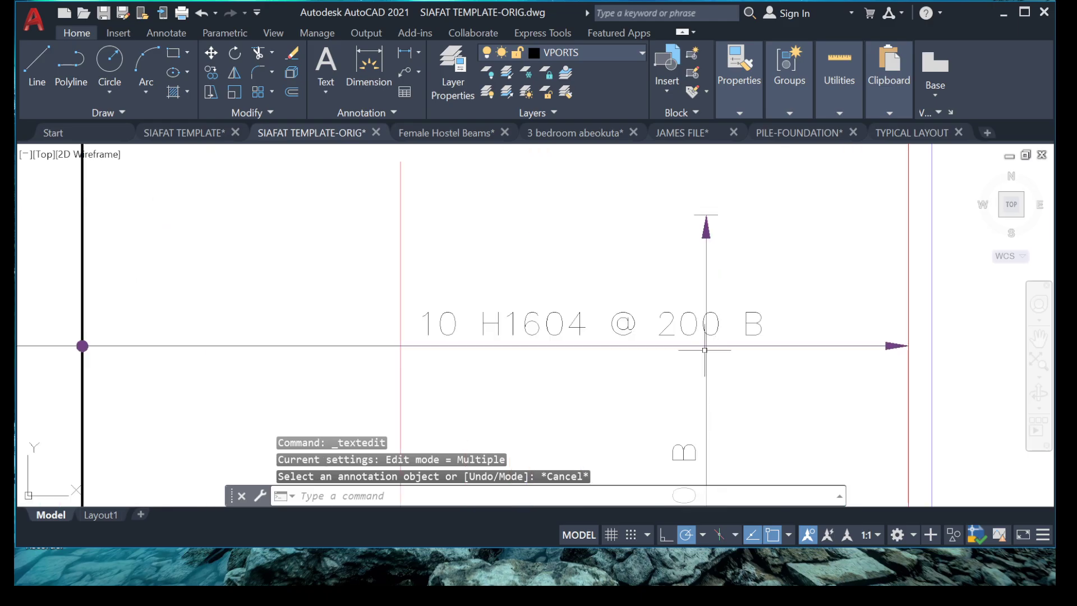
{"action": "left_click", "coordinate": [682, 323]}
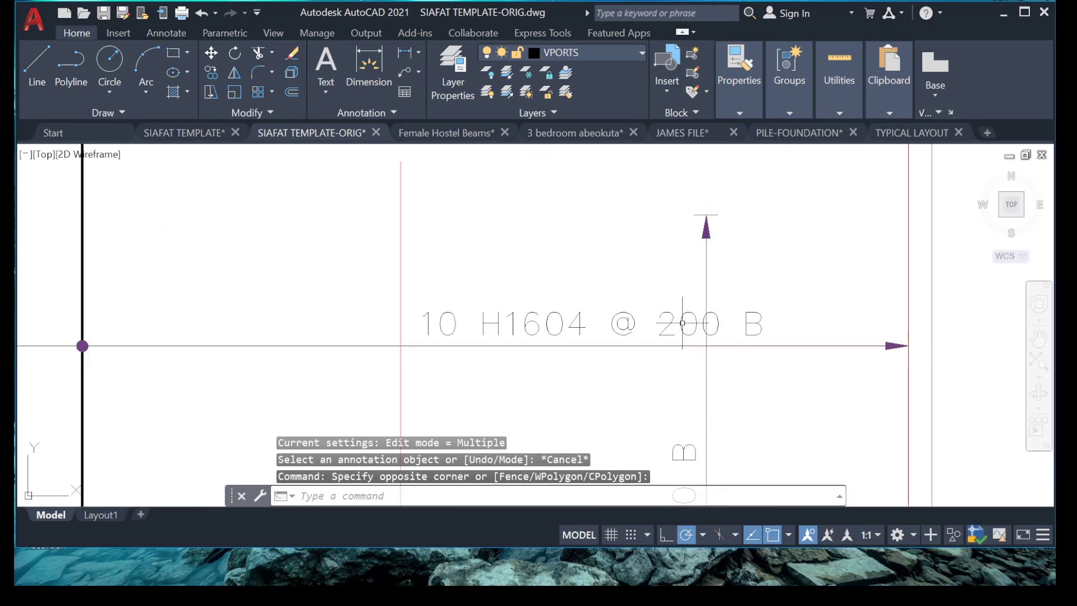
{"action": "left_click", "coordinate": [680, 331]}
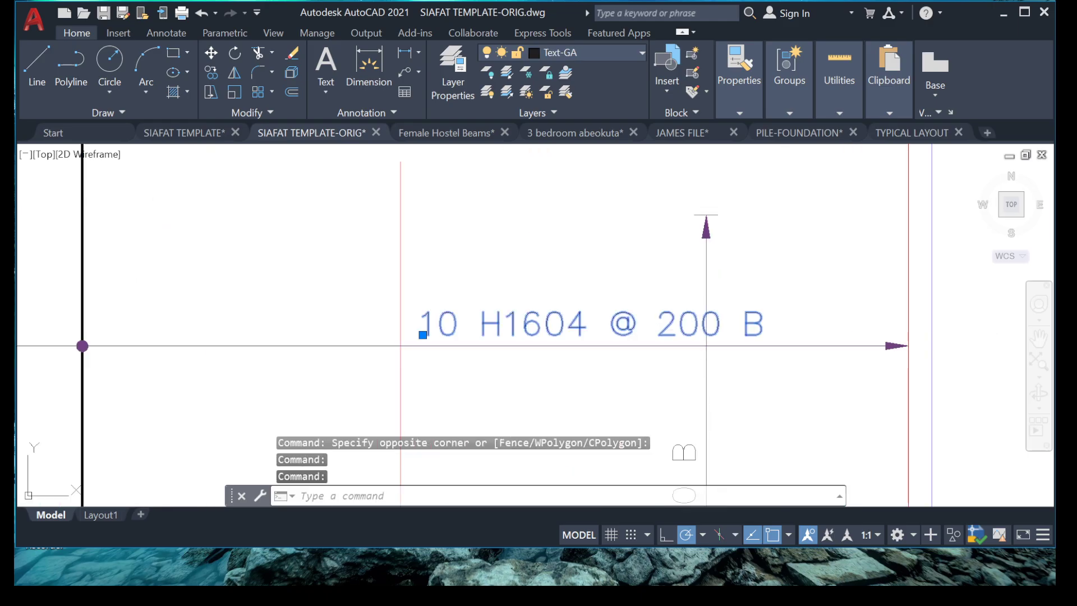
{"action": "double_click", "coordinate": [681, 328]}
{"action": "left_click", "coordinate": [681, 328]}
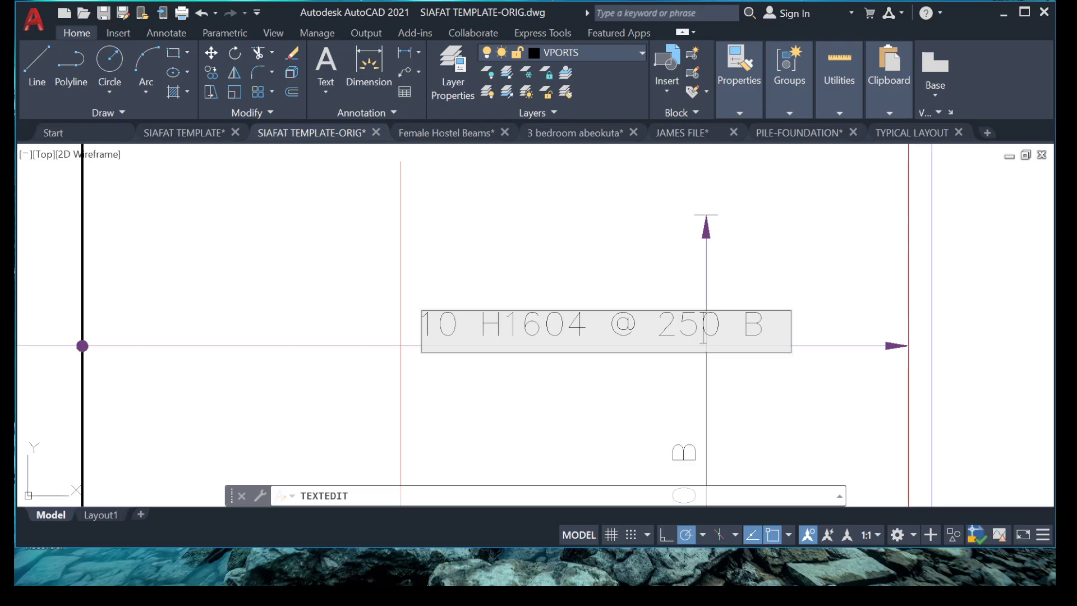
{"action": "key", "text": "Return"}
{"action": "key", "text": "Escape"}
Draw horizontal construction lines through the tips of the lower and upper hooks of the vertical rebar
{"action": "scroll", "coordinate": [648, 362], "scroll_direction": "down", "scroll_amount": 7}
{"action": "scroll", "coordinate": [648, 361], "scroll_direction": "up", "scroll_amount": 3}
{"action": "scroll", "coordinate": [653, 356], "scroll_direction": "down", "scroll_amount": 3}
{"action": "middle_click_drag", "start_coordinate": [655, 354], "coordinate": [655, 325]}
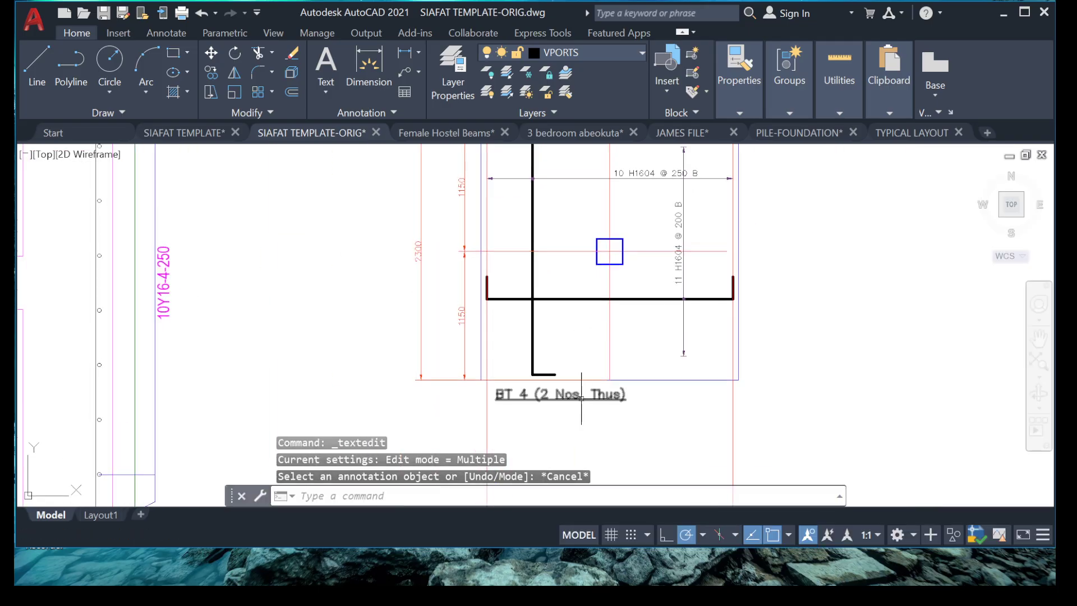
{"action": "scroll", "coordinate": [584, 399], "scroll_direction": "up", "scroll_amount": 5}
{"action": "type", "text": "x"}
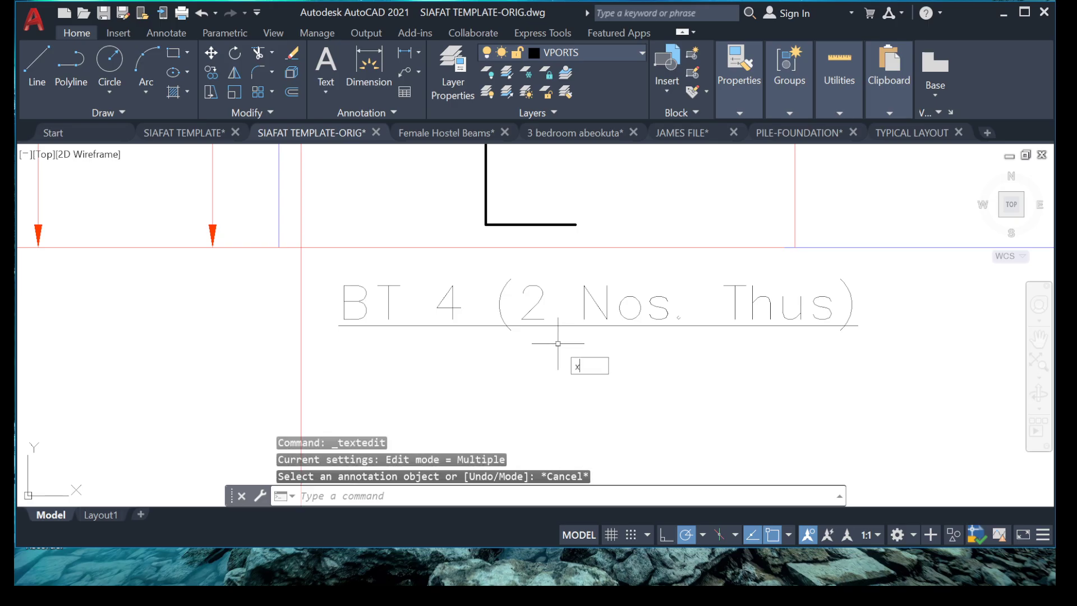
{"action": "key", "text": "Return"}
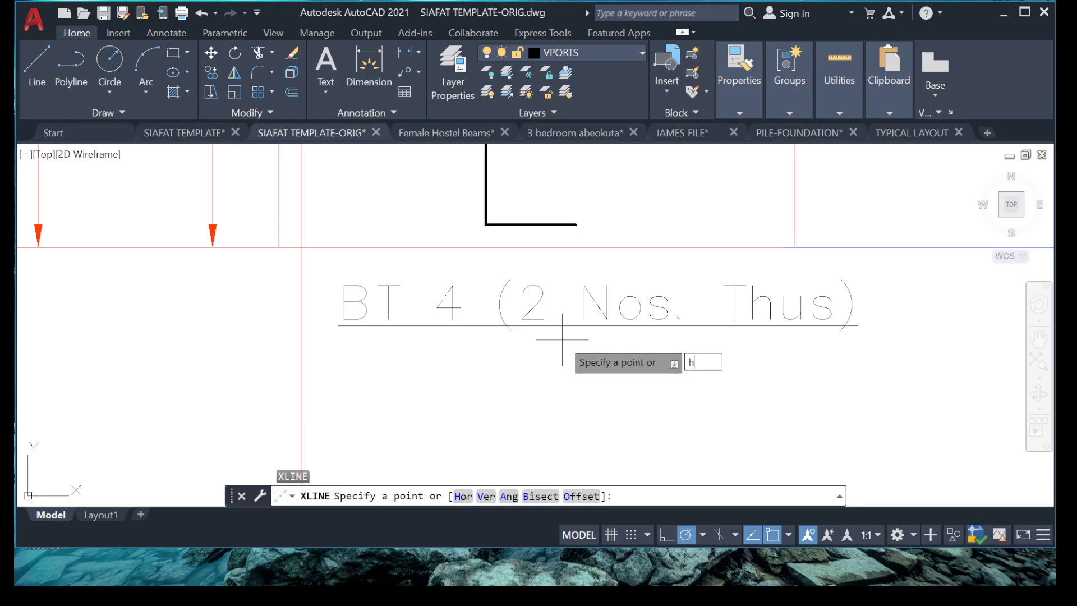
{"action": "type", "text": "h"}
{"action": "key", "text": "Return"}
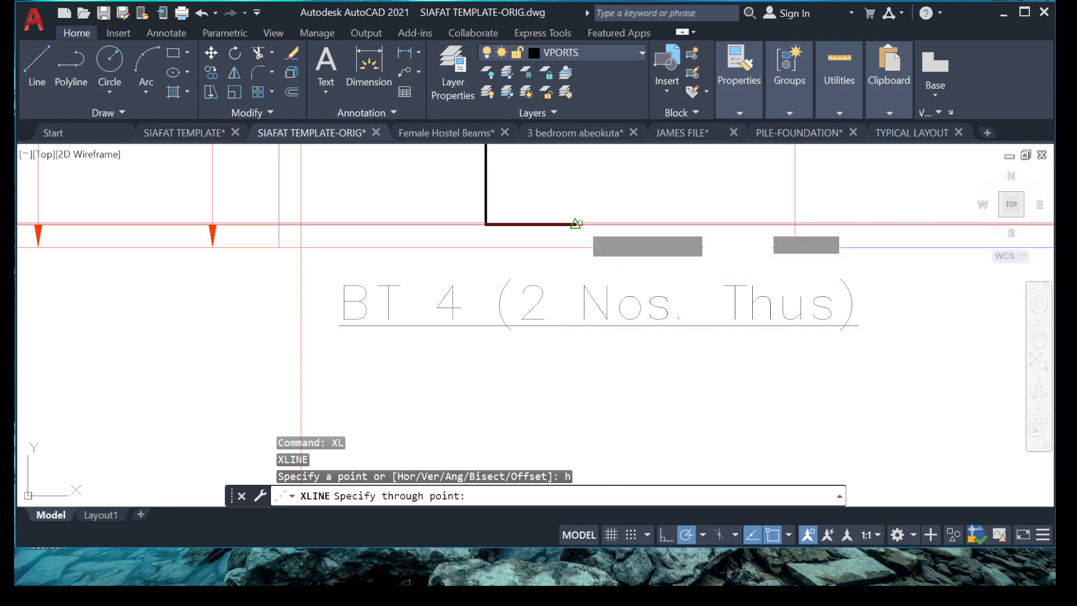
{"action": "scroll", "coordinate": [575, 223], "scroll_direction": "down", "scroll_amount": 5}
{"action": "scroll", "coordinate": [645, 225], "scroll_direction": "up", "scroll_amount": 6}
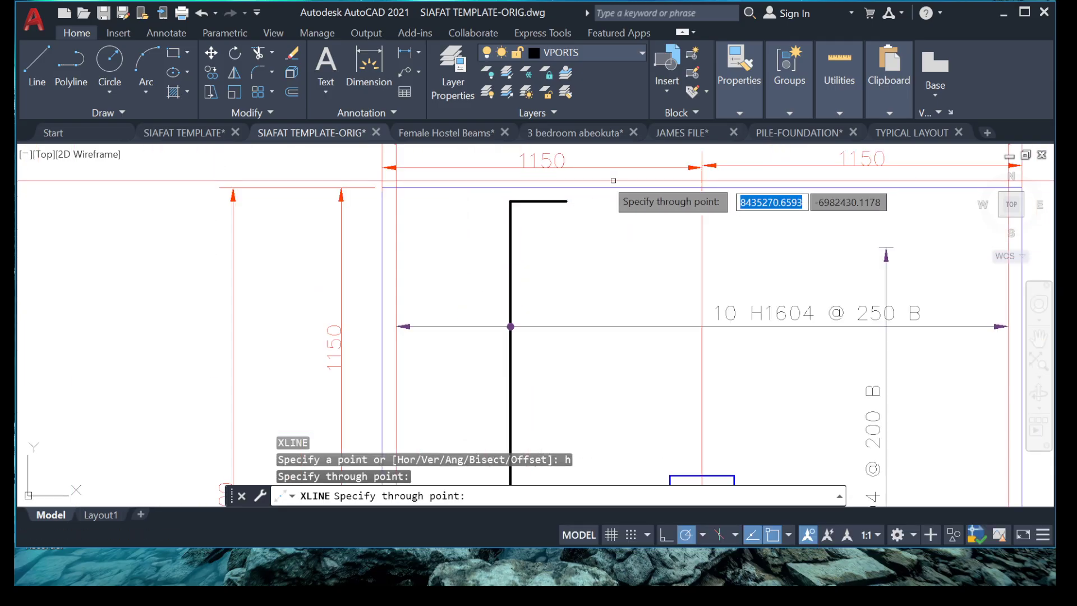
{"action": "left_click", "coordinate": [566, 201]}
{"action": "scroll", "coordinate": [599, 260], "scroll_direction": "down", "scroll_amount": 4}
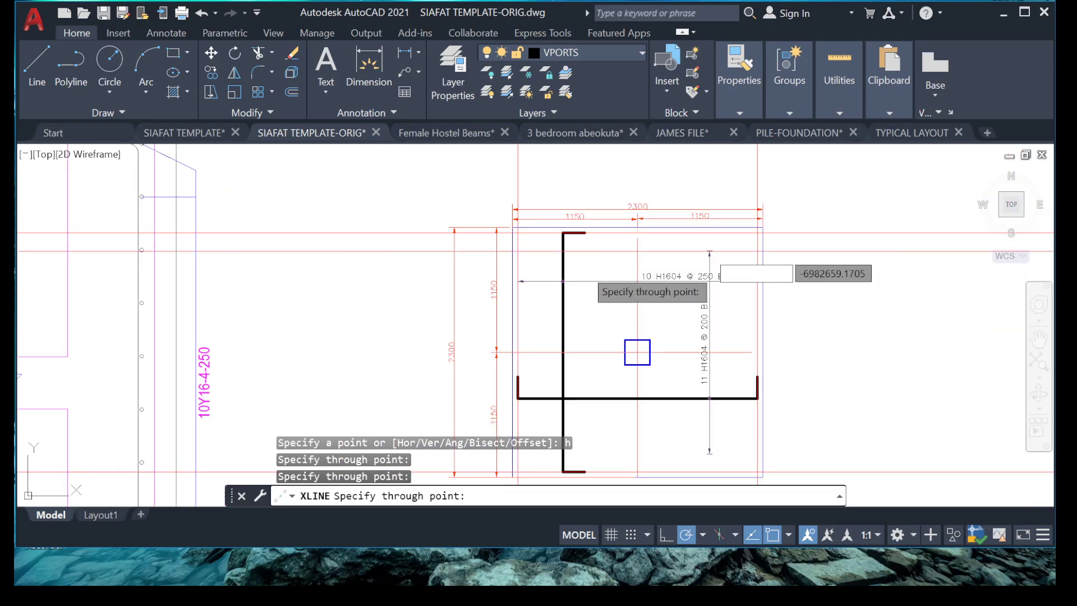
{"action": "key", "text": "Escape"}
Move the upper arrowhead of the vertical rebar distribution line onto the upper horizontal construction line
{"action": "scroll", "coordinate": [662, 235], "scroll_direction": "up", "scroll_amount": 5}
{"action": "left_click", "coordinate": [666, 232]}
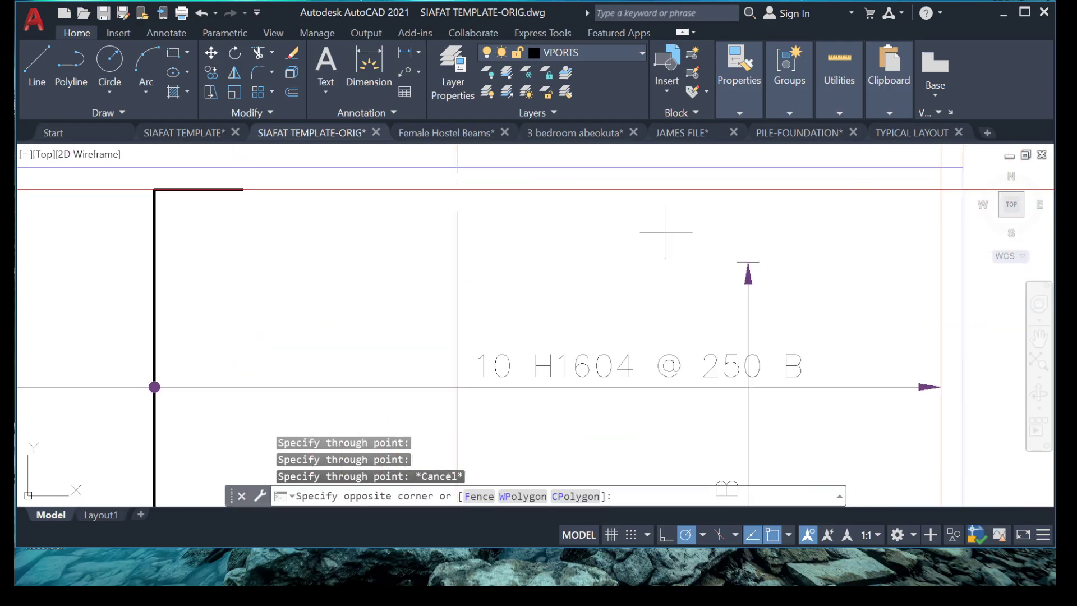
{"action": "left_click", "coordinate": [799, 280]}
{"action": "right_click", "coordinate": [821, 292]}
{"action": "left_click", "coordinate": [662, 321]}
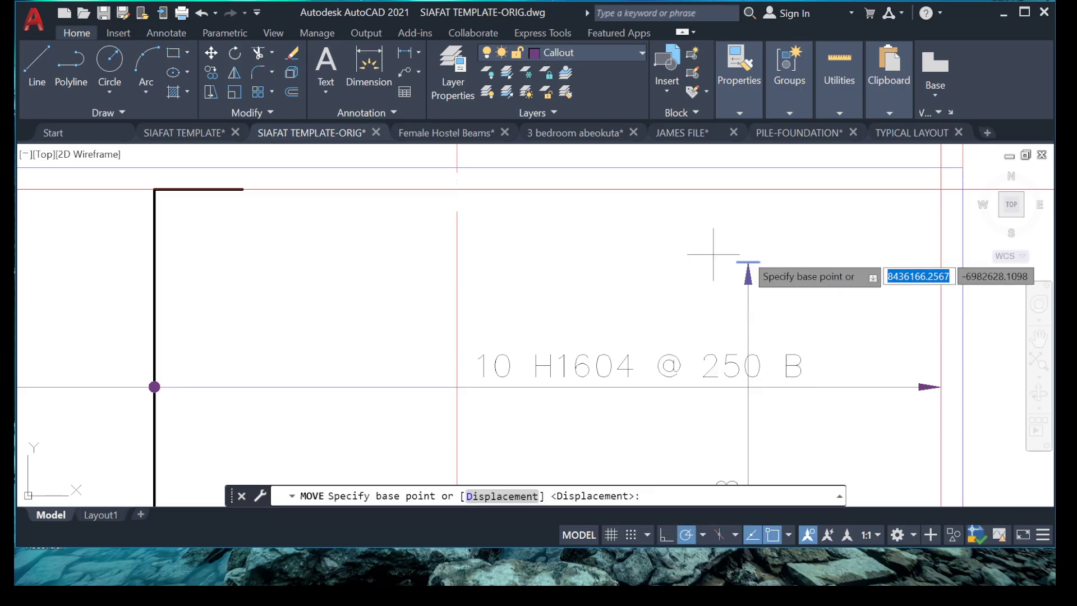
{"action": "left_click", "coordinate": [749, 261]}
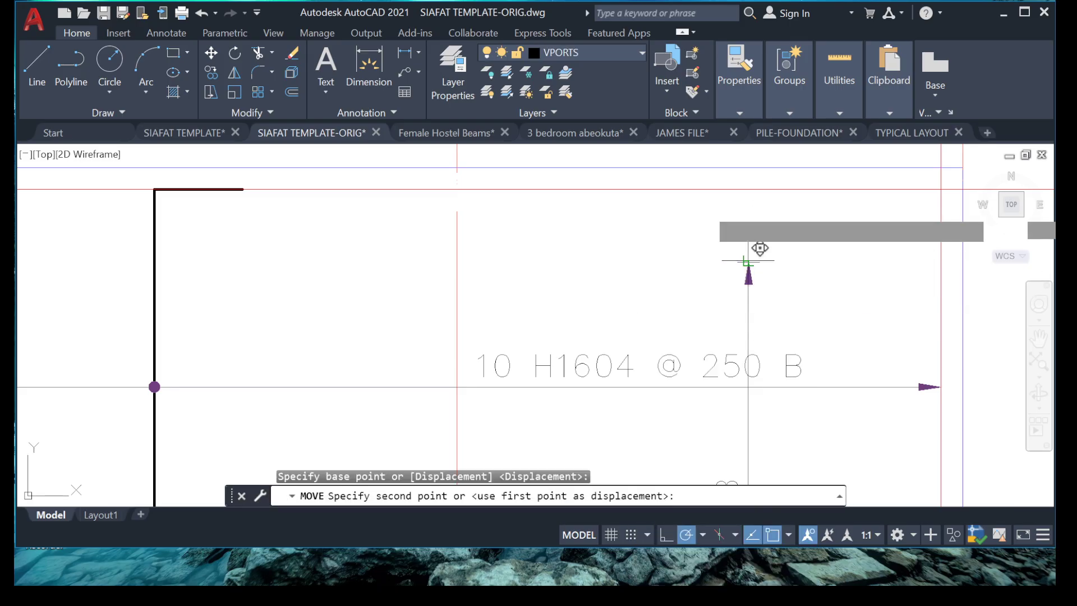
{"action": "left_click", "coordinate": [748, 191]}
Move the lower arrowhead of the vertical rebar distribution line onto the lower horizontal construction line
{"action": "scroll", "coordinate": [748, 191], "scroll_direction": "down", "scroll_amount": 5}
{"action": "scroll", "coordinate": [598, 205], "scroll_direction": "up", "scroll_amount": 6}
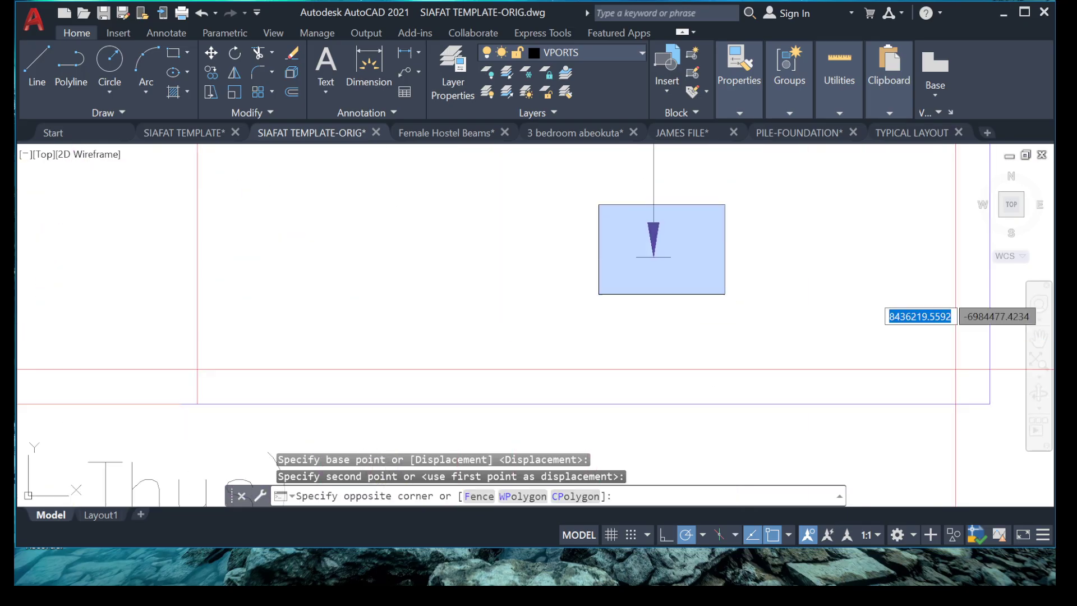
{"action": "left_click", "coordinate": [681, 261]}
{"action": "right_click", "coordinate": [710, 197]}
{"action": "left_click", "coordinate": [743, 321]}
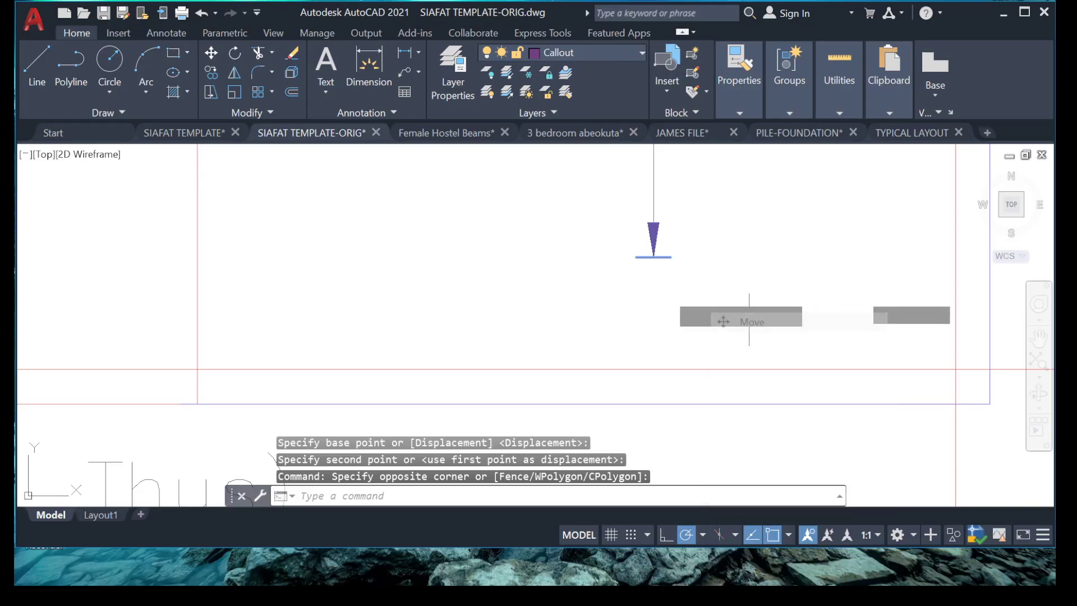
{"action": "left_click", "coordinate": [654, 257]}
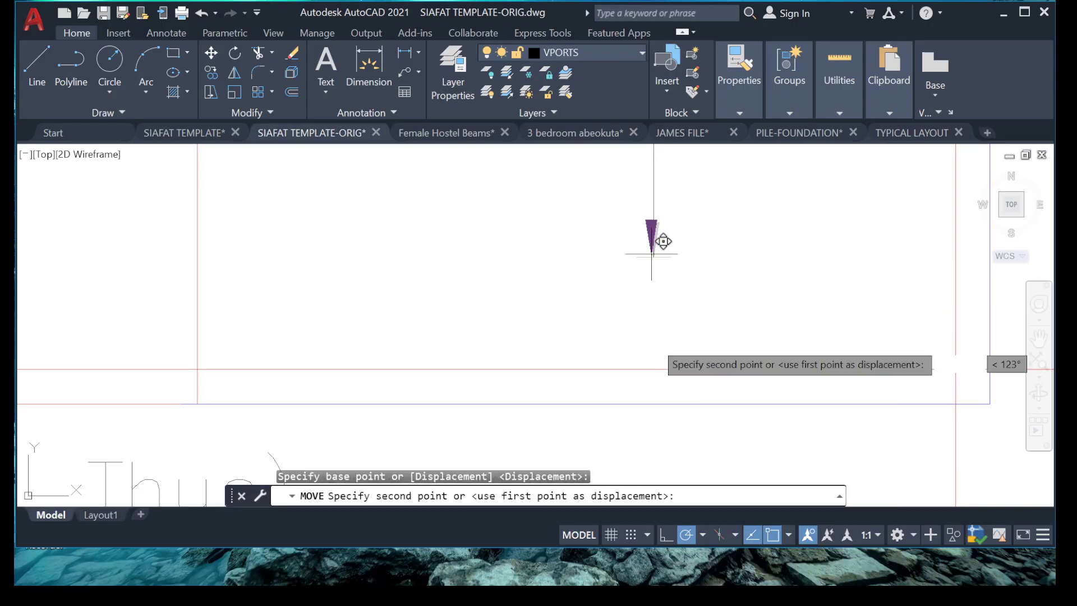
{"action": "left_click", "coordinate": [660, 364]}
Extend both ends of the vertical rebar distribution line to the relocated arrowheads at the horizontal construction lines
{"action": "scroll", "coordinate": [651, 350], "scroll_direction": "down", "scroll_amount": 3}
{"action": "middle_click_drag", "start_coordinate": [607, 311], "coordinate": [579, 335]}
{"action": "type", "text": "x"}
{"action": "key", "text": "Return"}
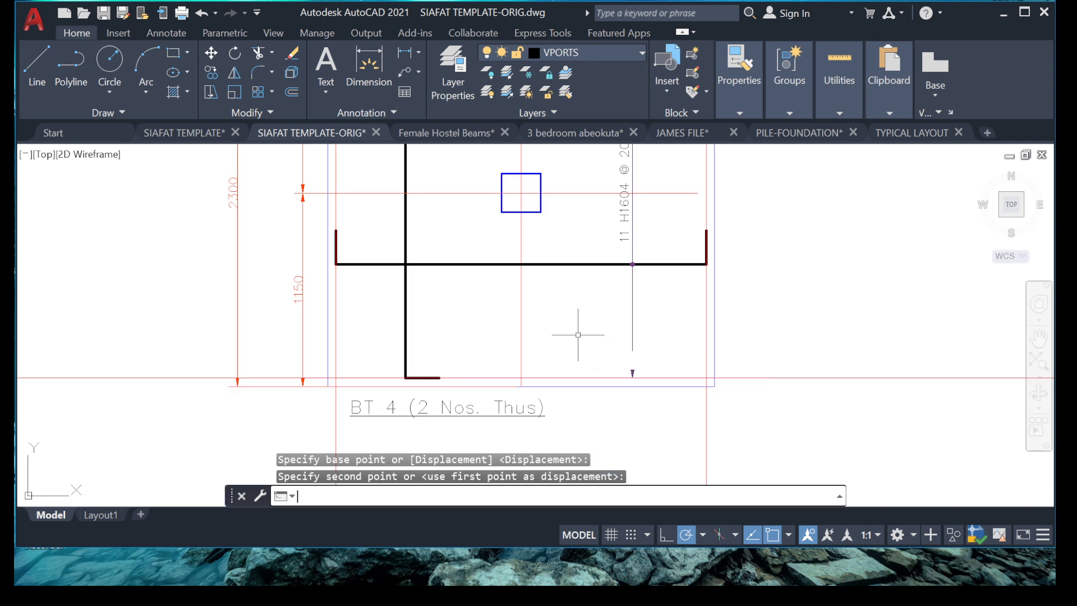
{"action": "left_click", "coordinate": [691, 305]}
{"action": "left_click", "coordinate": [600, 328]}
{"action": "middle_click_drag", "start_coordinate": [620, 274], "coordinate": [622, 387]}
{"action": "middle_click_drag", "start_coordinate": [638, 214], "coordinate": [636, 296]}
{"action": "scroll", "coordinate": [632, 224], "scroll_direction": "up", "scroll_amount": 4}
{"action": "left_click", "coordinate": [676, 235]}
{"action": "left_click", "coordinate": [596, 260]}
{"action": "scroll", "coordinate": [628, 238], "scroll_direction": "down", "scroll_amount": 6}
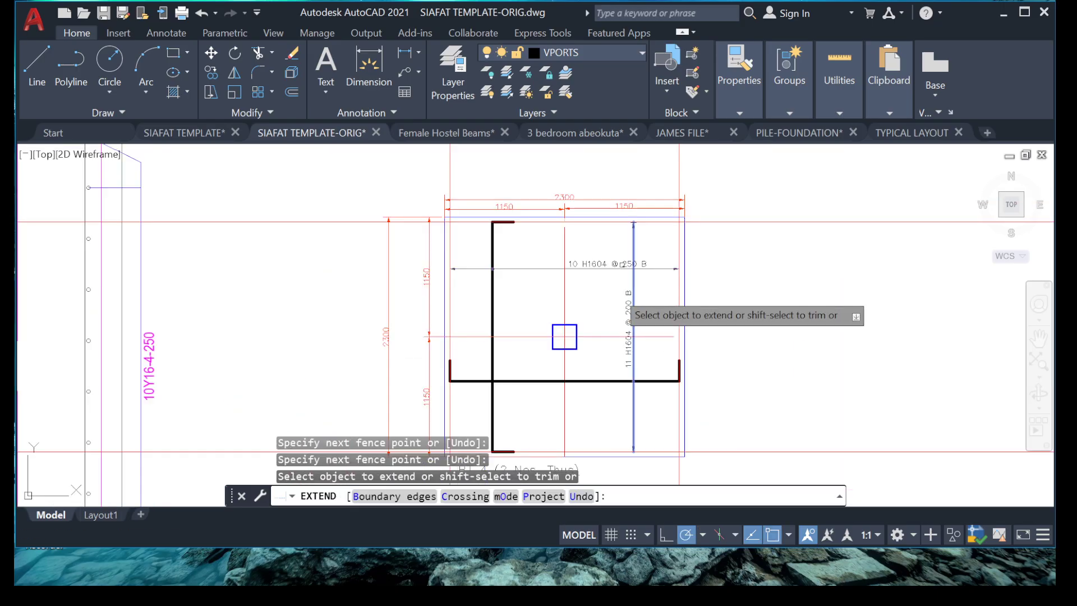
{"action": "key", "text": "Escape"}
Change the label of the vertical rebar distribution line to "10 H1604 @ 250 B"
{"action": "scroll", "coordinate": [631, 324], "scroll_direction": "up", "scroll_amount": 4}
{"action": "left_click", "coordinate": [598, 312]}
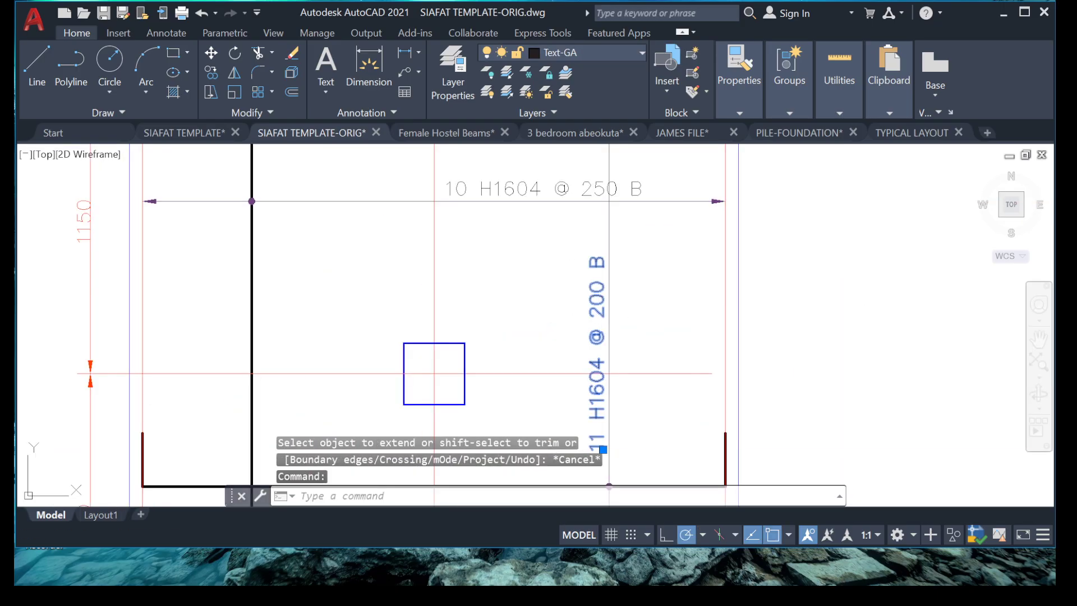
{"action": "double_click", "coordinate": [698, 443]}
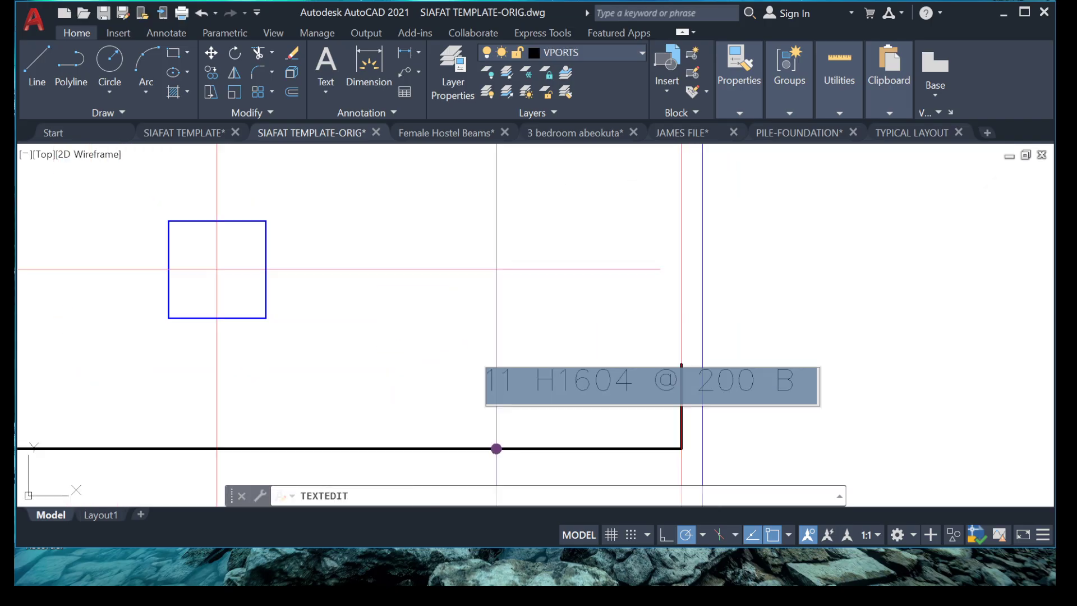
{"action": "key", "text": "BackSpace"}
{"action": "type", "text": "5"}
{"action": "scroll", "coordinate": [735, 292], "scroll_direction": "down", "scroll_amount": 7}
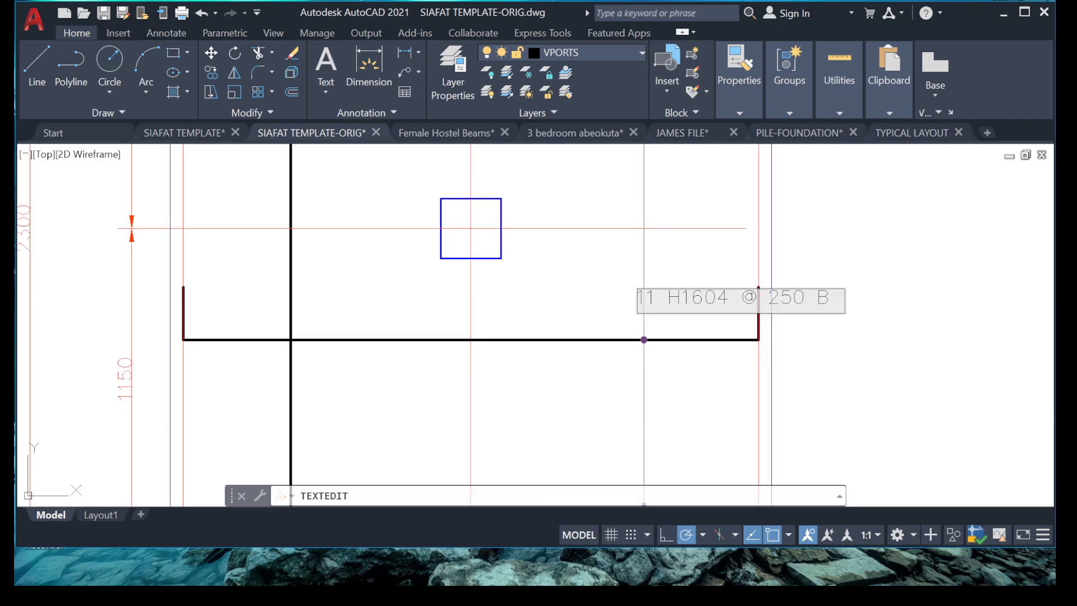
{"action": "scroll", "coordinate": [512, 392], "scroll_direction": "up", "scroll_amount": 7}
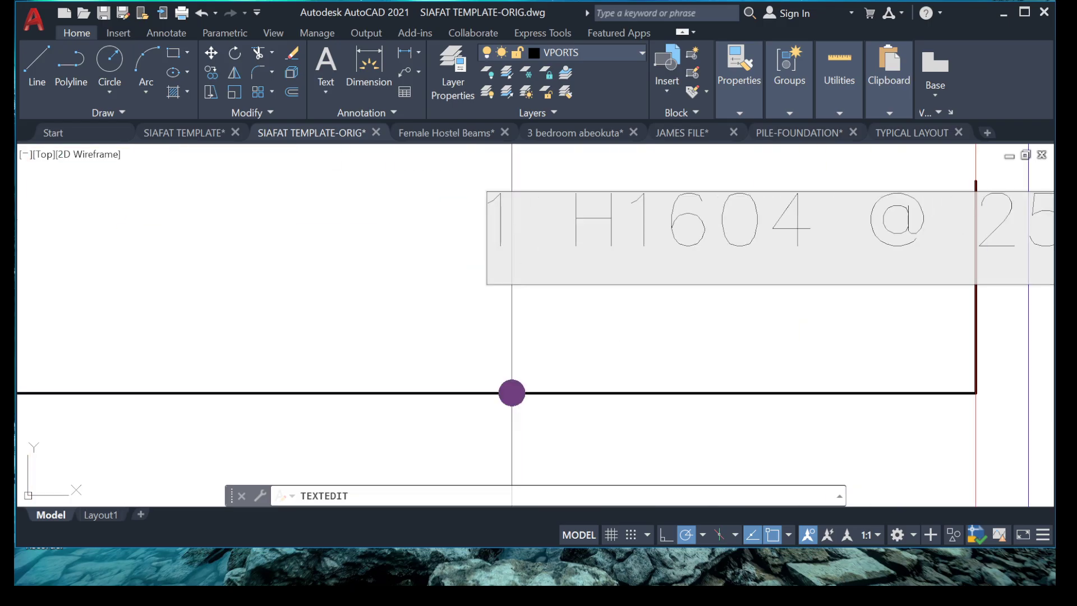
{"action": "key", "text": "Escape"}
{"action": "scroll", "coordinate": [511, 392], "scroll_direction": "down", "scroll_amount": 3}
{"action": "key", "text": "Escape"}
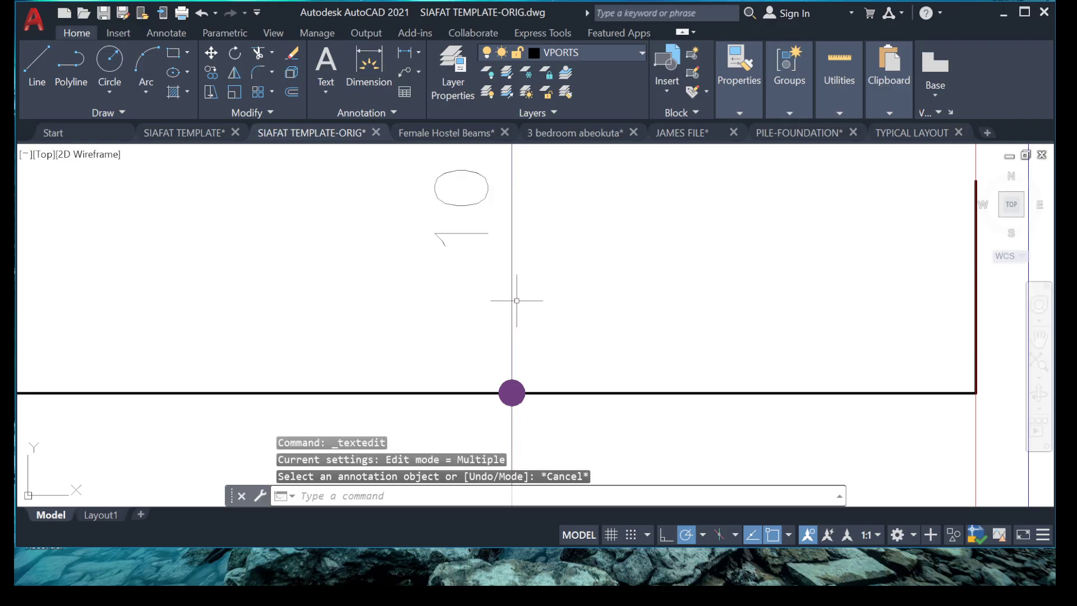
Erase the two horizontal and two vertical construction lines around the footing plan
{"action": "scroll", "coordinate": [512, 301], "scroll_direction": "down", "scroll_amount": 6}
{"action": "scroll", "coordinate": [544, 283], "scroll_direction": "up", "scroll_amount": 4}
{"action": "left_click", "coordinate": [661, 241]}
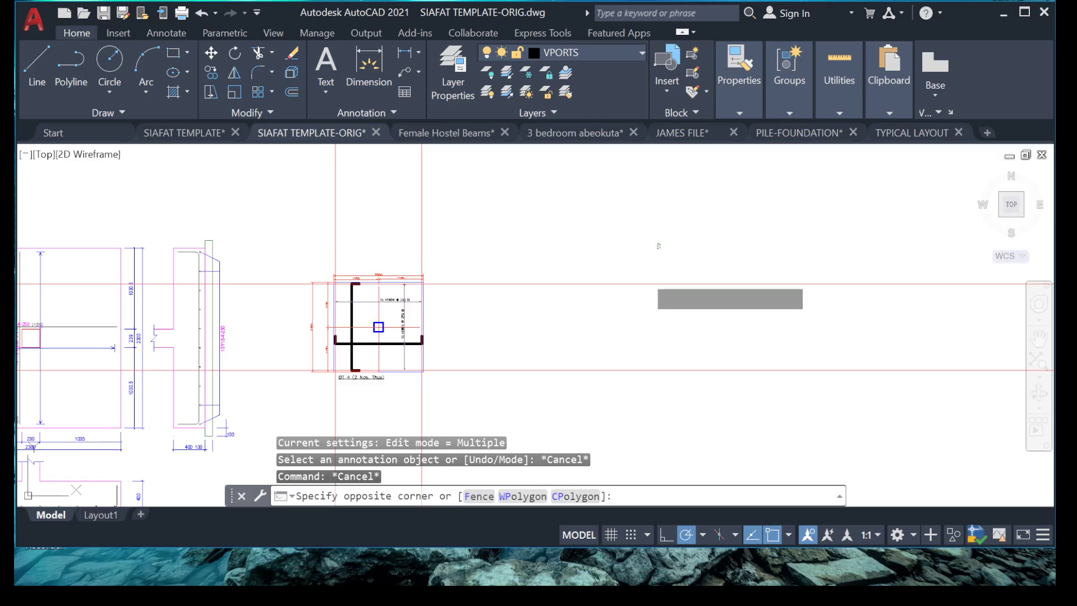
{"action": "left_click", "coordinate": [565, 387]}
{"action": "key", "text": "Delete"}
{"action": "left_click", "coordinate": [435, 200]}
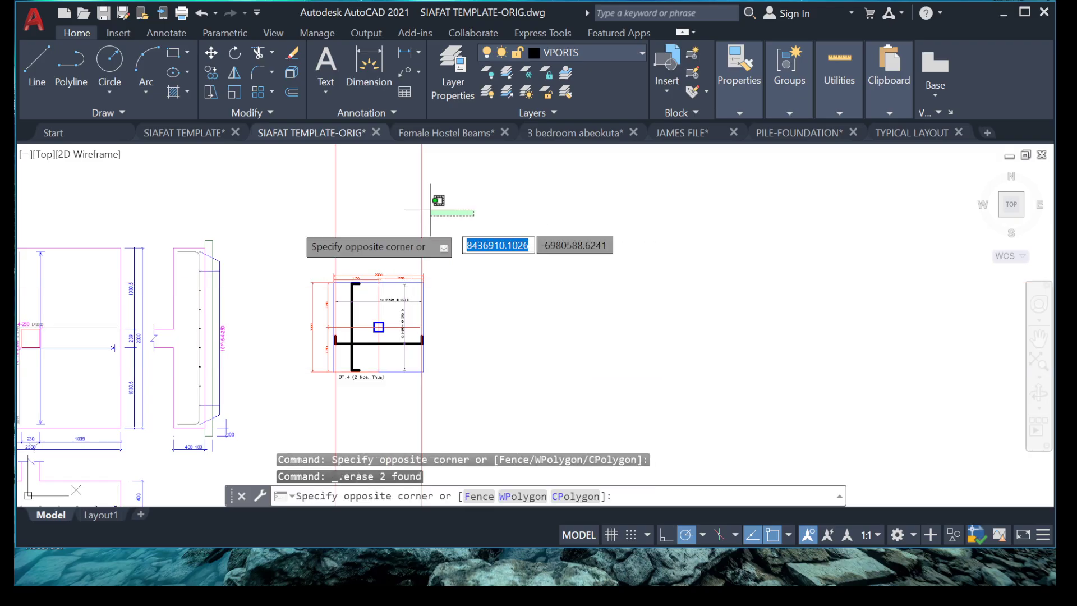
{"action": "left_click", "coordinate": [324, 244]}
{"action": "scroll", "coordinate": [314, 311], "scroll_direction": "up", "scroll_amount": 6}
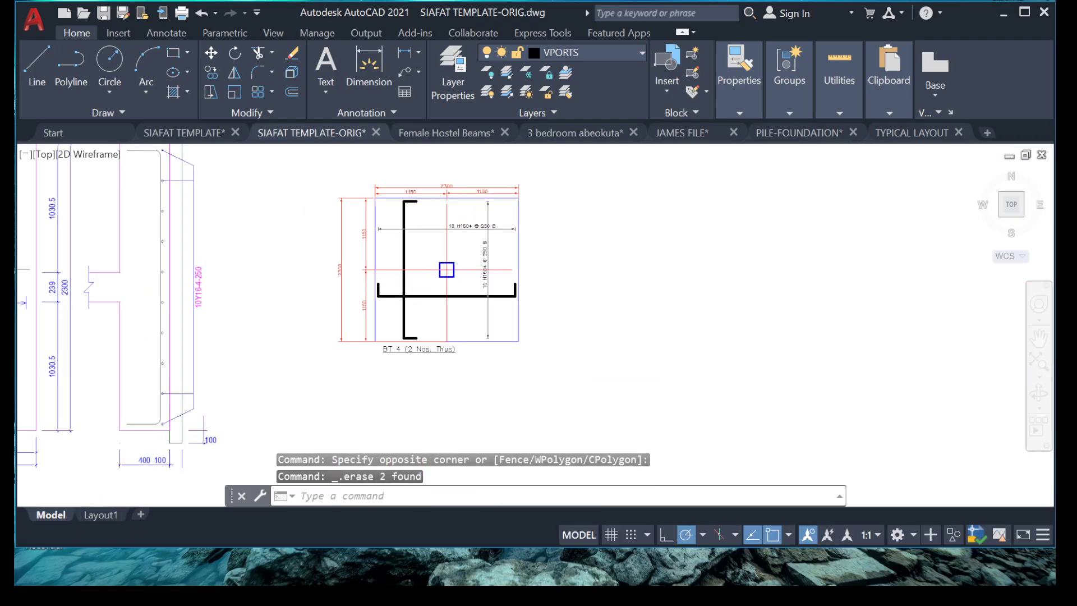
Change the footing type in the title below the adapted 2300 x 2300 plan from BT 4 to BT 2
{"action": "scroll", "coordinate": [470, 310], "scroll_direction": "down", "scroll_amount": 4}
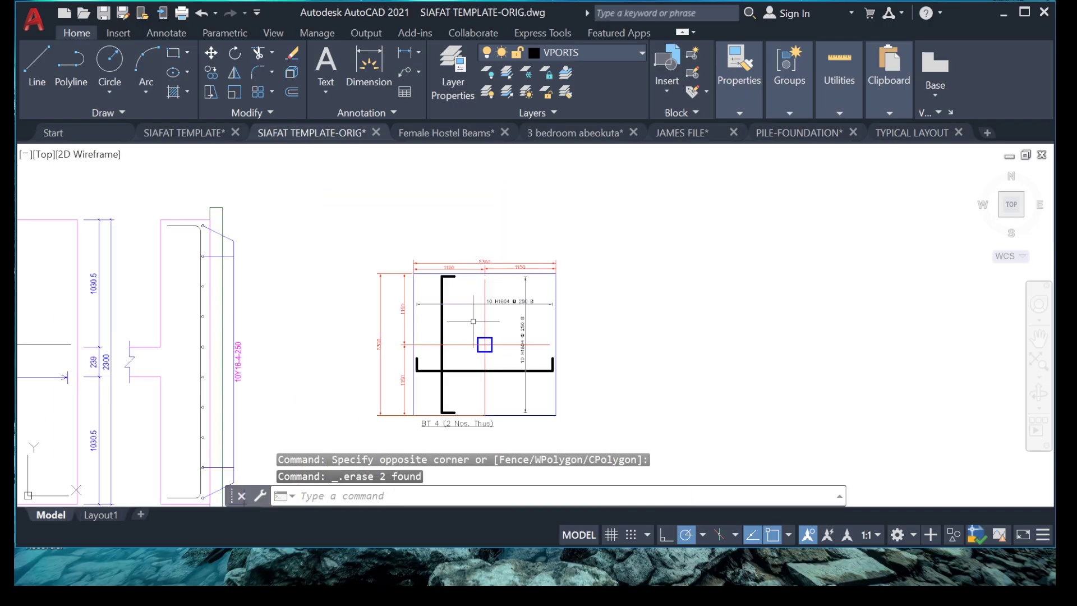
{"action": "scroll", "coordinate": [495, 289], "scroll_direction": "up", "scroll_amount": 5}
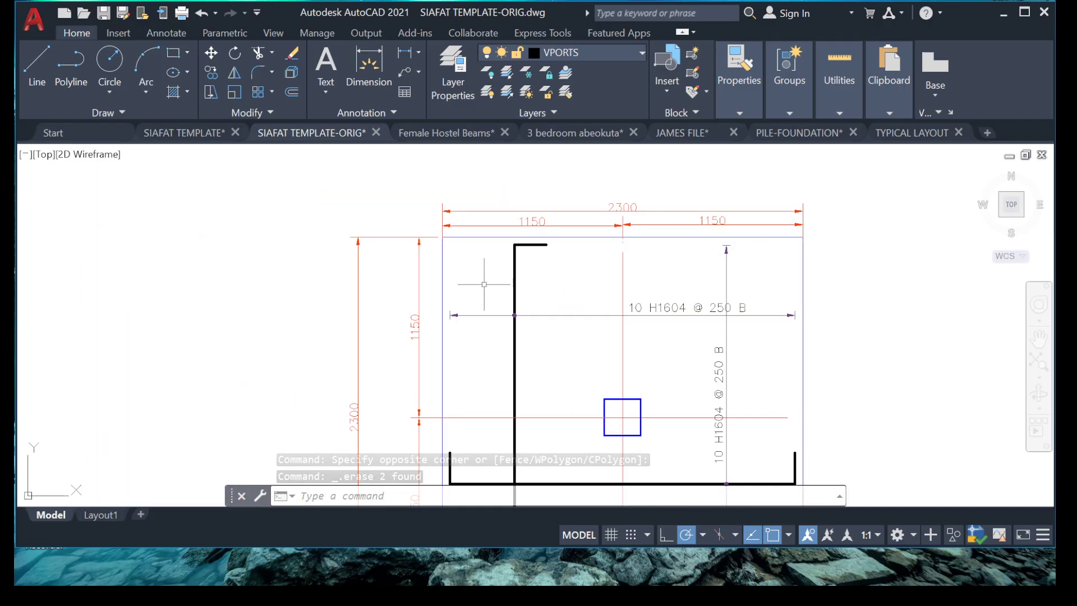
{"action": "scroll", "coordinate": [512, 281], "scroll_direction": "up", "scroll_amount": 2}
{"action": "scroll", "coordinate": [522, 303], "scroll_direction": "down", "scroll_amount": 6}
{"action": "scroll", "coordinate": [541, 289], "scroll_direction": "up", "scroll_amount": 2}
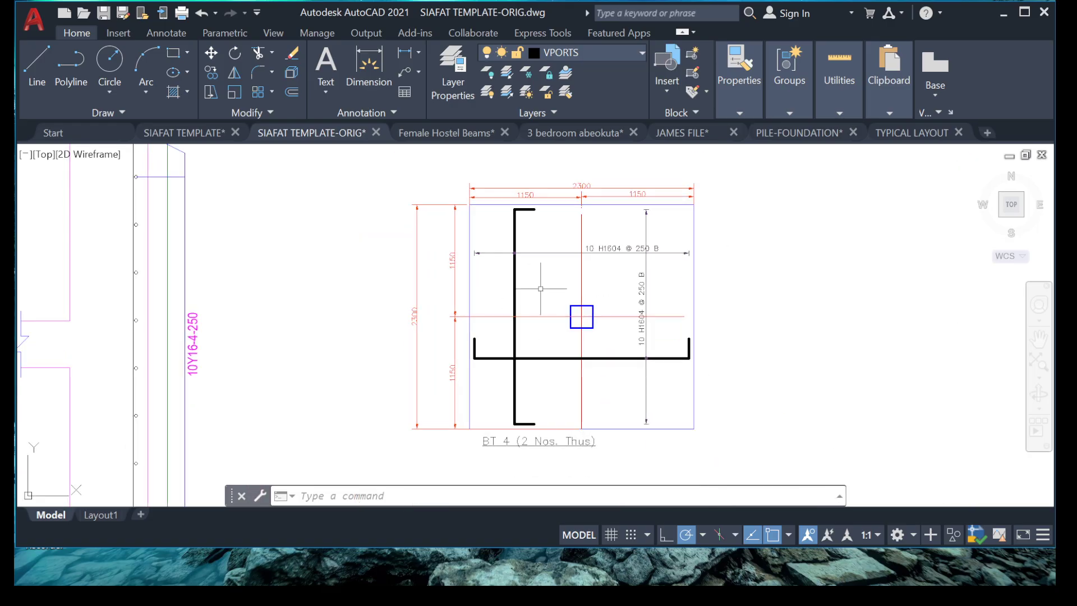
{"action": "scroll", "coordinate": [512, 443], "scroll_direction": "up", "scroll_amount": 7}
{"action": "left_click", "coordinate": [485, 325]}
{"action": "double_click", "coordinate": [484, 325]}
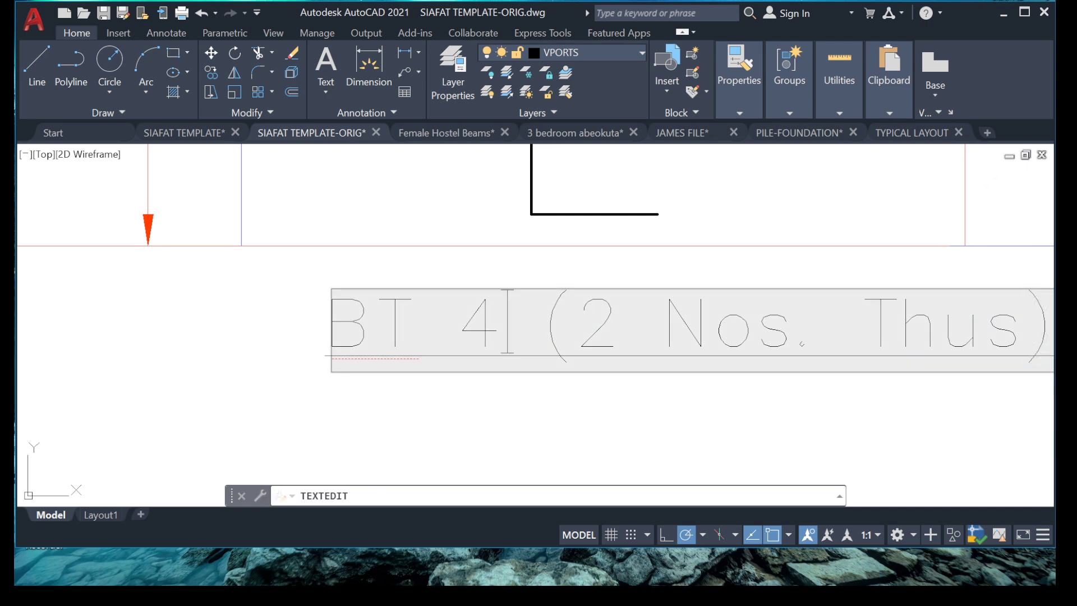
{"action": "key", "text": "BackSpace"}
{"action": "type", "text": "2"}
{"action": "left_click", "coordinate": [327, 354]}
{"action": "key", "text": "Escape"}
Examine the BT 1 detail title and the foundation layout plan for the number of footings of each type
{"action": "scroll", "coordinate": [585, 308], "scroll_direction": "down", "scroll_amount": 10}
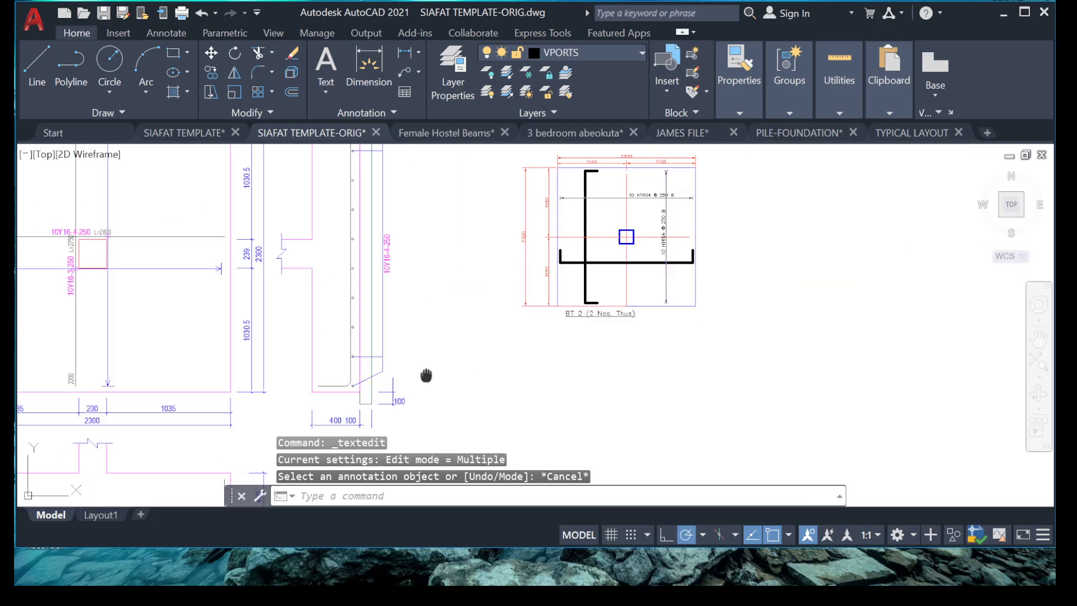
{"action": "scroll", "coordinate": [585, 307], "scroll_direction": "down", "scroll_amount": 5}
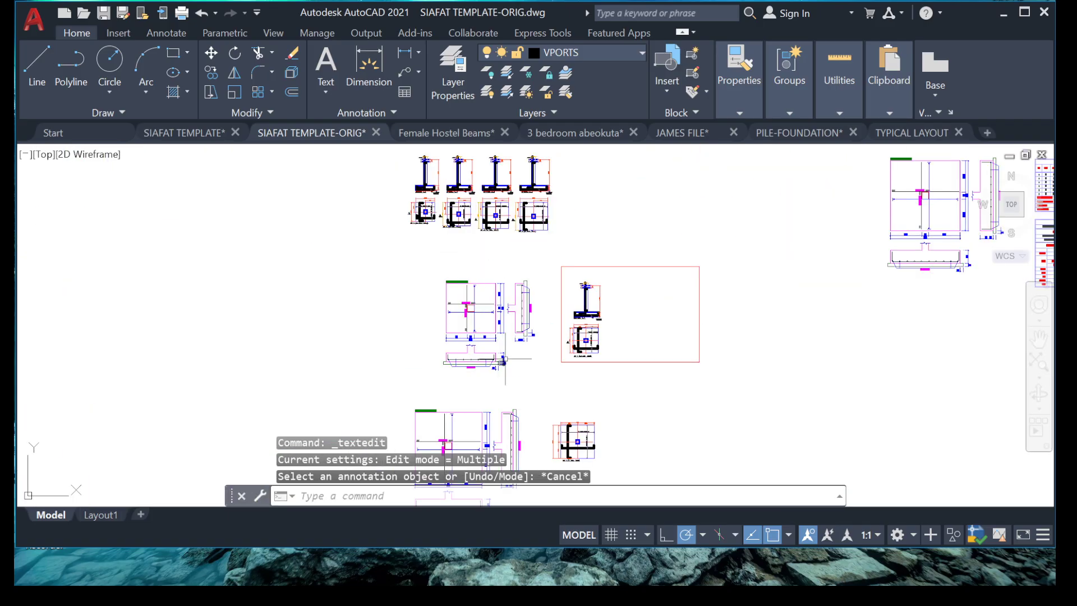
{"action": "scroll", "coordinate": [572, 358], "scroll_direction": "up", "scroll_amount": 8}
{"action": "middle_click_drag", "start_coordinate": [403, 368], "coordinate": [456, 337]}
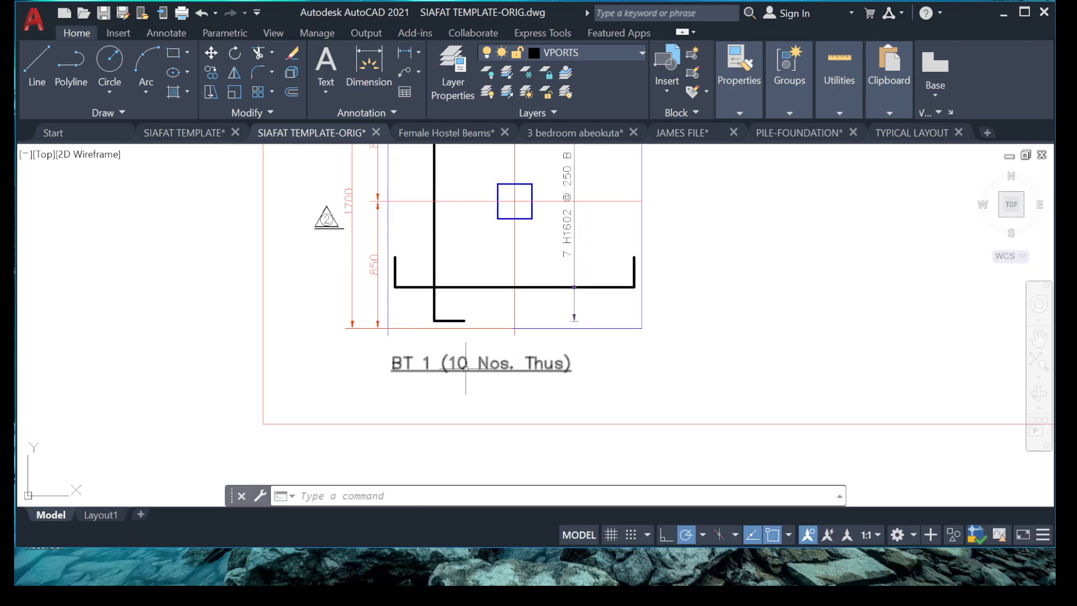
{"action": "scroll", "coordinate": [466, 370], "scroll_direction": "down", "scroll_amount": 8}
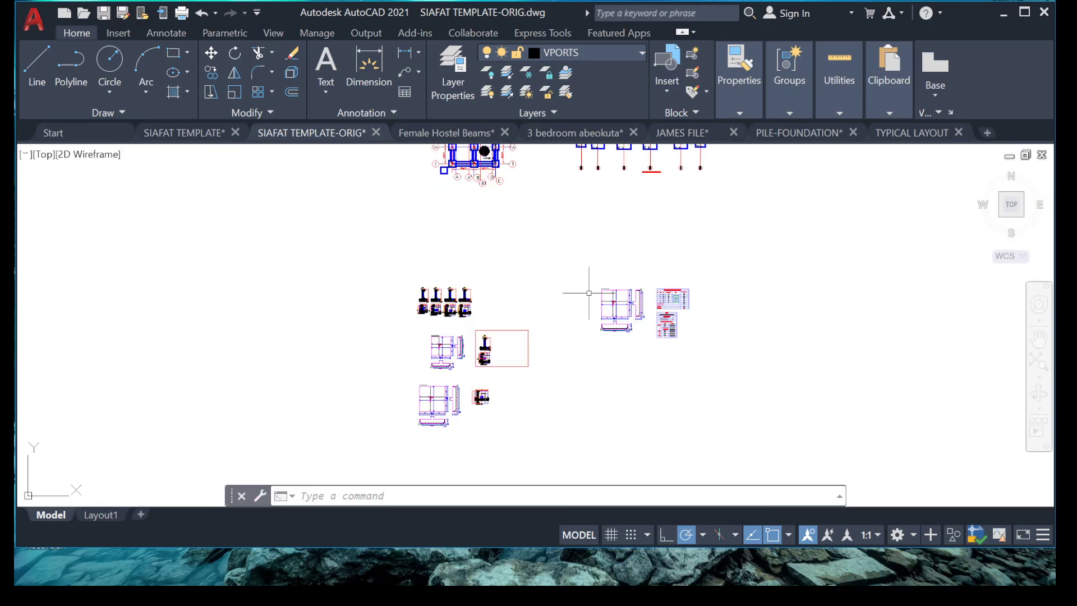
{"action": "middle_click_drag", "start_coordinate": [584, 298], "coordinate": [565, 421]}
{"action": "scroll", "coordinate": [538, 316], "scroll_direction": "up", "scroll_amount": 5}
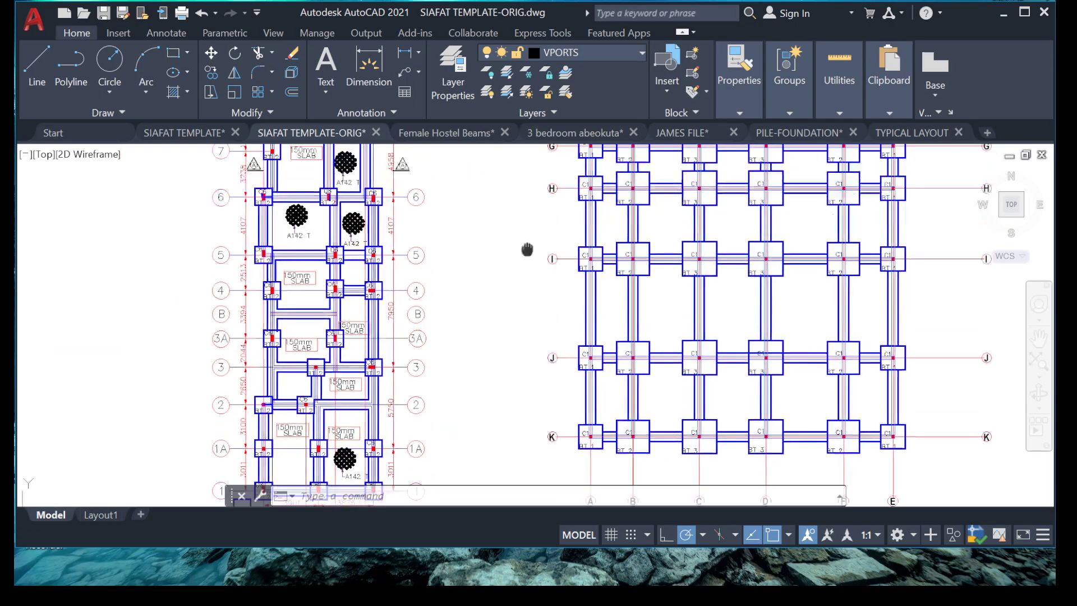
{"action": "mouse_move", "coordinate": [537, 316]}
{"action": "middle_mouse_down"}
{"action": "mouse_move", "coordinate": [499, 337]}
{"action": "mouse_move", "coordinate": [500, 260]}
{"action": "mouse_move", "coordinate": [510, 303]}
{"action": "mouse_move", "coordinate": [545, 354]}
{"action": "middle_mouse_up"}
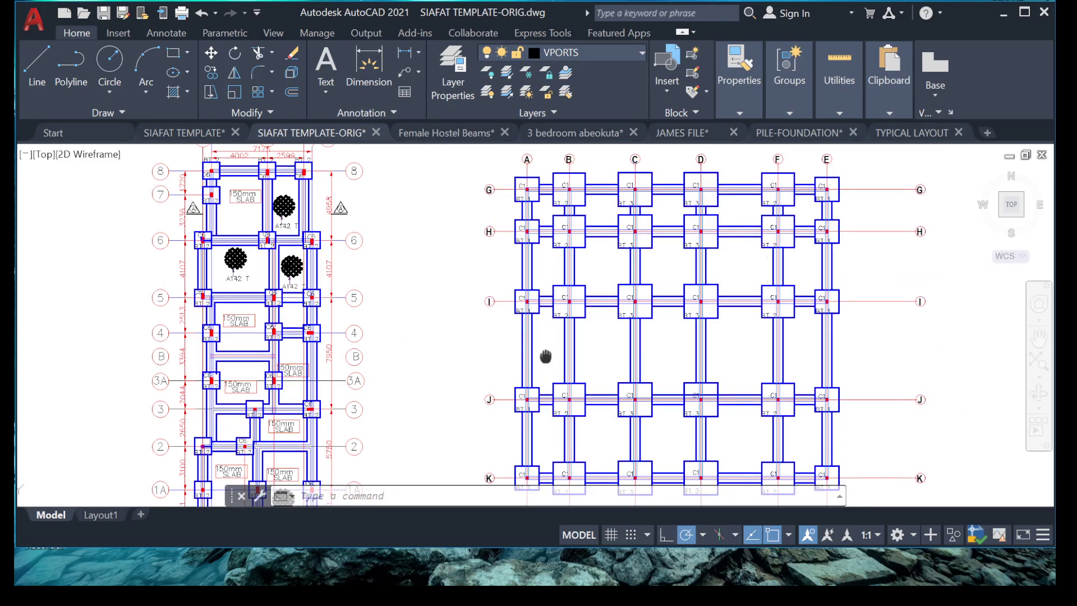
{"action": "scroll", "coordinate": [547, 340], "scroll_direction": "down", "scroll_amount": 6}
{"action": "scroll", "coordinate": [547, 340], "scroll_direction": "up", "scroll_amount": 6}
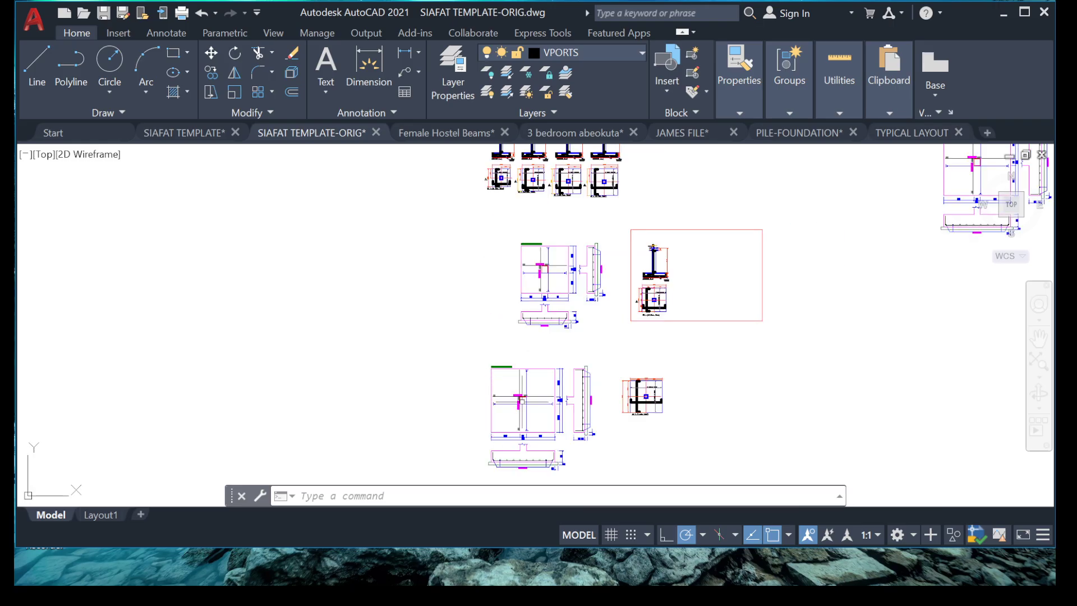
{"action": "scroll", "coordinate": [637, 337], "scroll_direction": "up", "scroll_amount": 5}
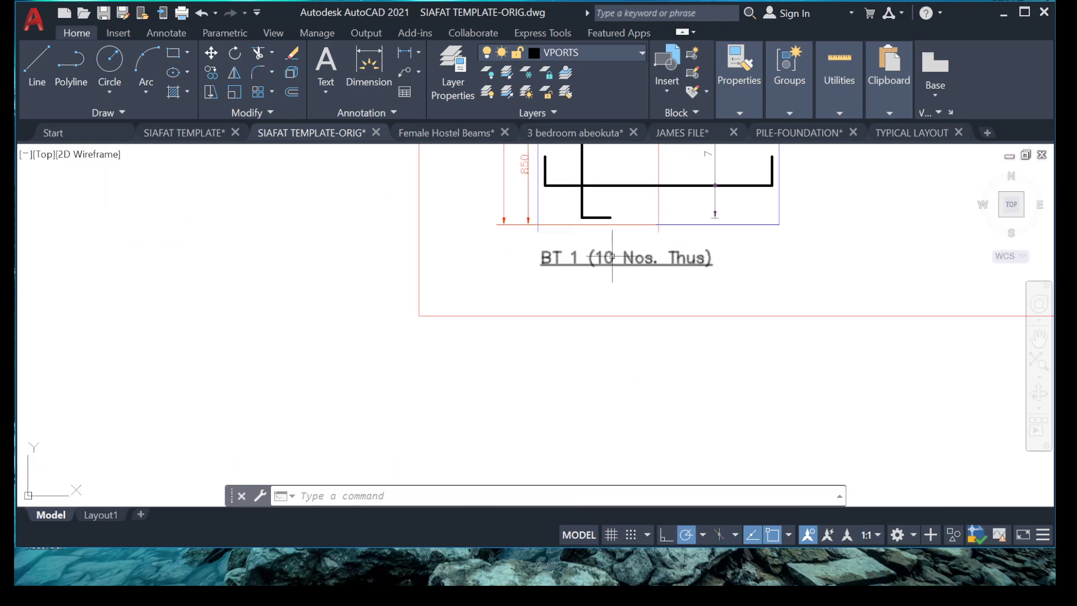
{"action": "scroll", "coordinate": [633, 261], "scroll_direction": "down", "scroll_amount": 5}
{"action": "scroll", "coordinate": [596, 343], "scroll_direction": "up", "scroll_amount": 5}
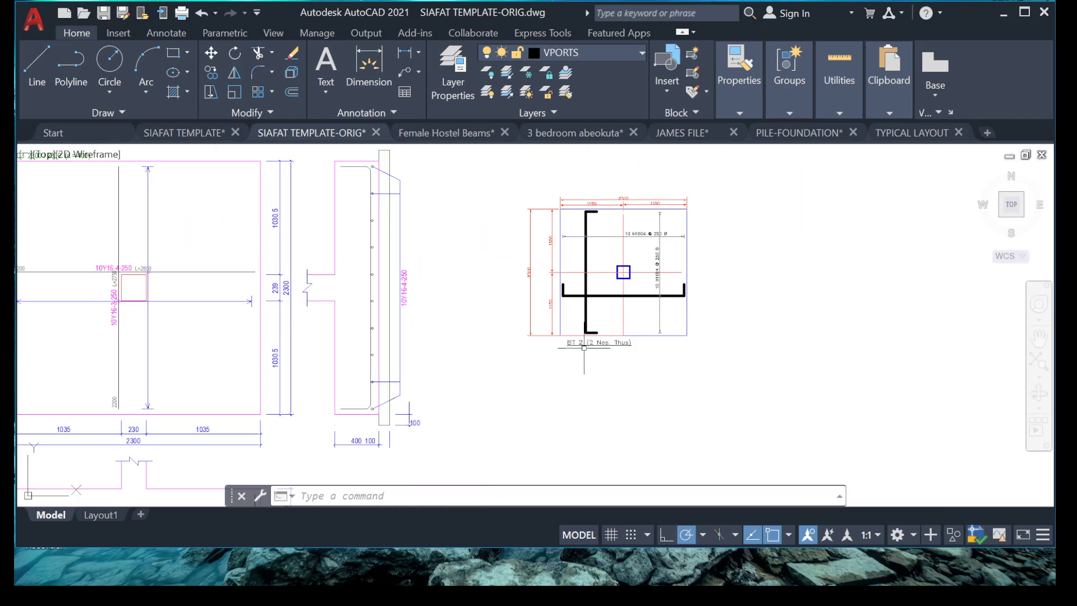
{"action": "scroll", "coordinate": [597, 343], "scroll_direction": "down", "scroll_amount": 8}
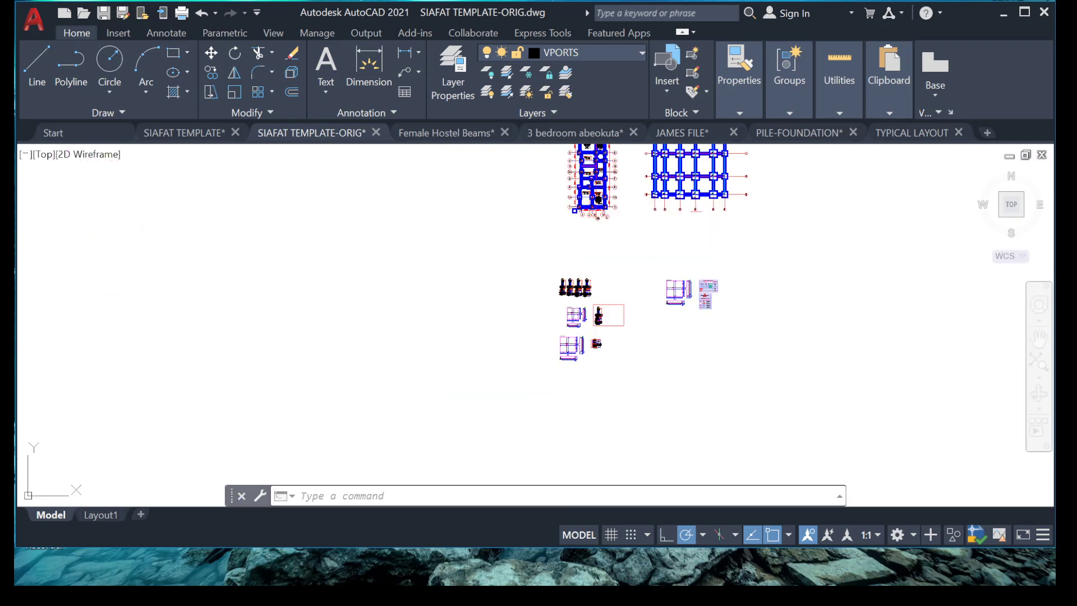
{"action": "scroll", "coordinate": [680, 173], "scroll_direction": "up", "scroll_amount": 6}
{"action": "mouse_move", "coordinate": [567, 349]}
{"action": "middle_mouse_down"}
{"action": "mouse_move", "coordinate": [581, 280]}
{"action": "mouse_move", "coordinate": [553, 269]}
{"action": "mouse_move", "coordinate": [574, 326]}
{"action": "mouse_move", "coordinate": [611, 188]}
{"action": "middle_mouse_up"}
{"action": "scroll", "coordinate": [613, 183], "scroll_direction": "down", "scroll_amount": 6}
{"action": "scroll", "coordinate": [578, 328], "scroll_direction": "up", "scroll_amount": 6}
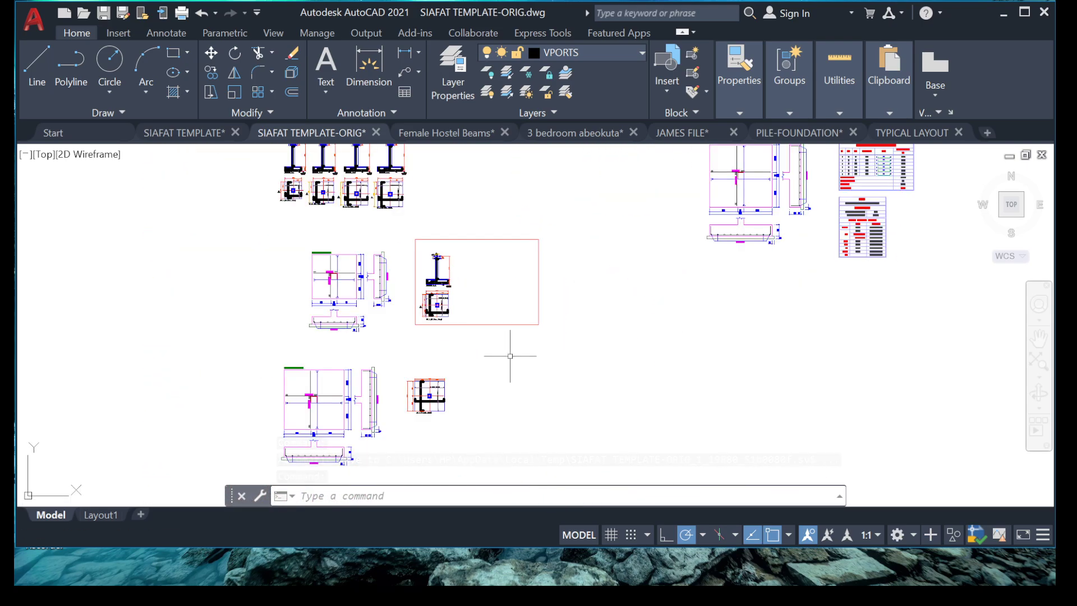
Change the quantity in the BT 2 plan title so that it reads "BT 2 (10 Nos. Thus)"
{"action": "scroll", "coordinate": [418, 409], "scroll_direction": "up", "scroll_amount": 6}
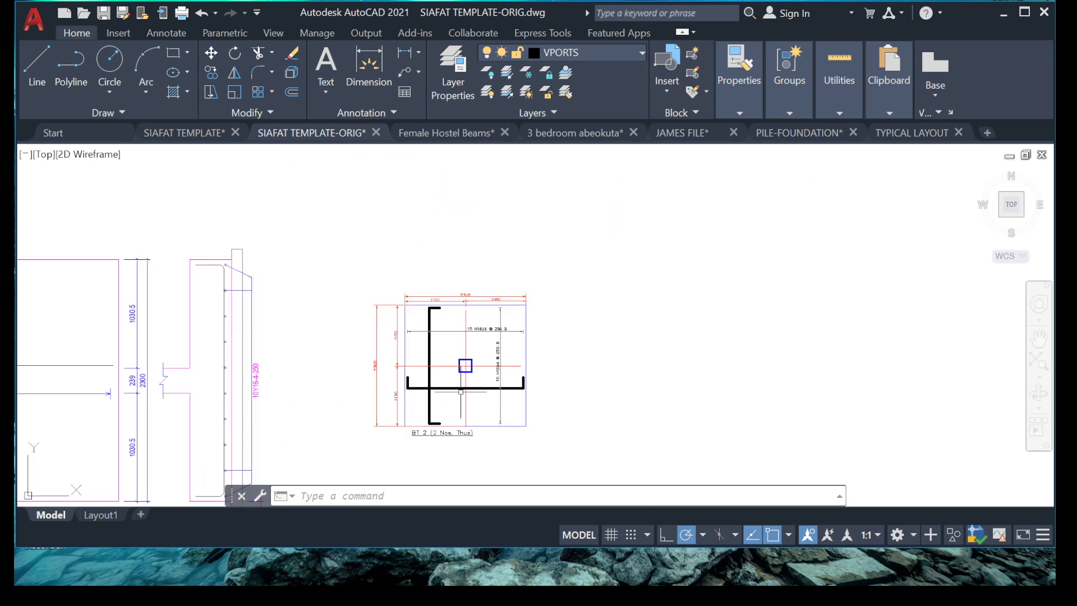
{"action": "scroll", "coordinate": [431, 443], "scroll_direction": "up", "scroll_amount": 8}
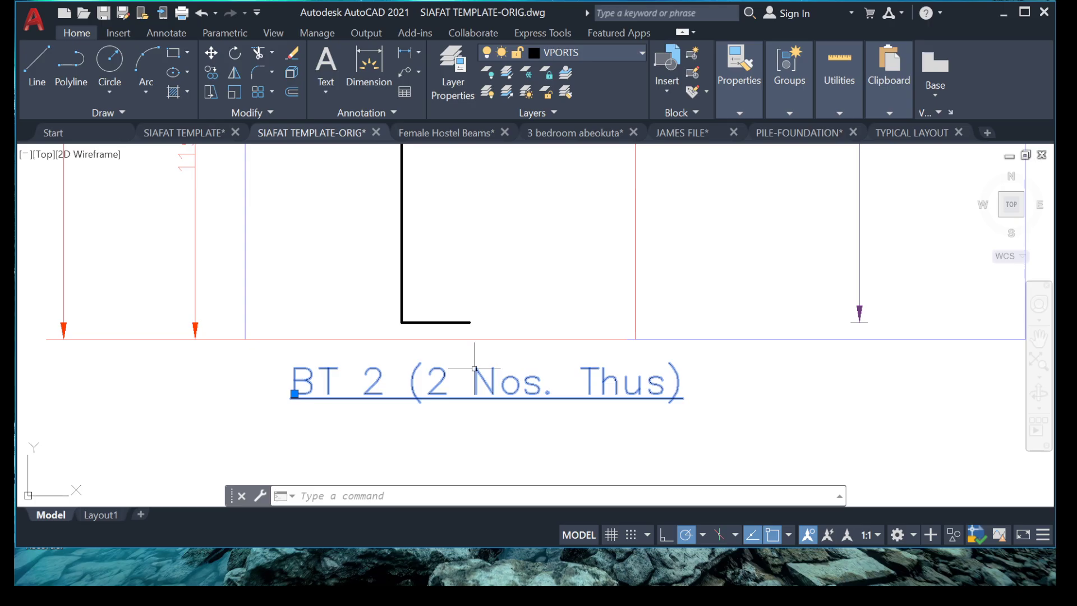
{"action": "double_click", "coordinate": [487, 387]}
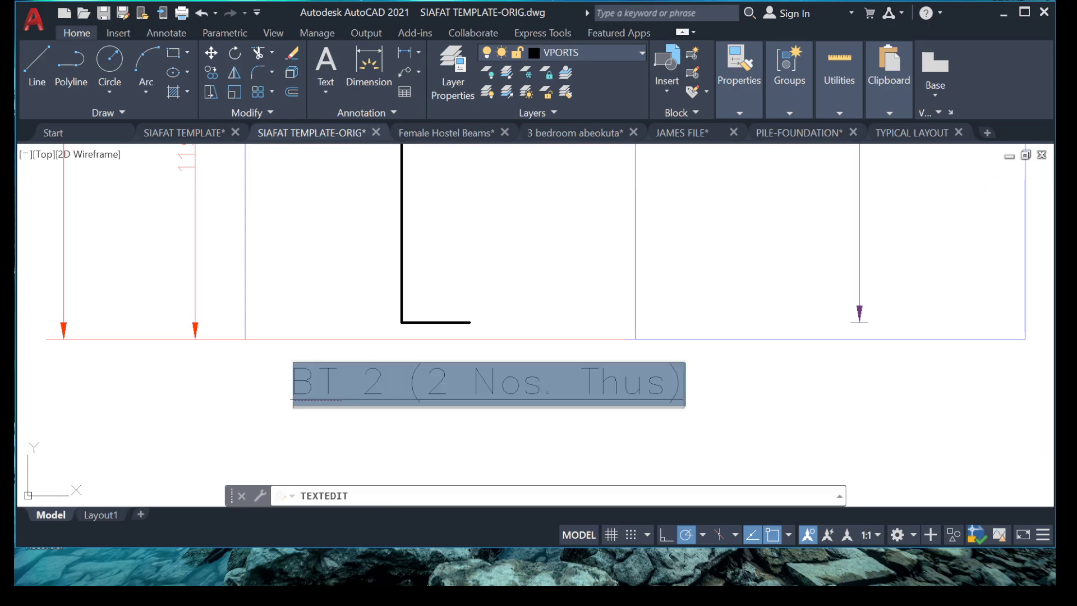
{"action": "left_click", "coordinate": [393, 386]}
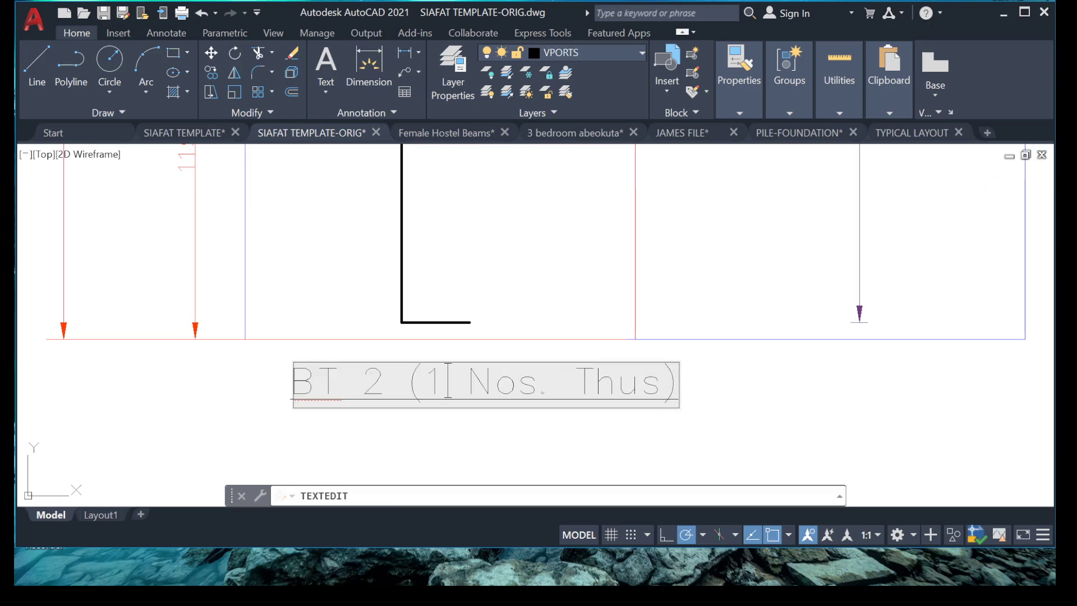
{"action": "left_click", "coordinate": [258, 401]}
{"action": "key", "text": "Escape"}
{"action": "key", "text": "Escape"}
{"action": "scroll", "coordinate": [233, 288], "scroll_direction": "down", "scroll_amount": 8}
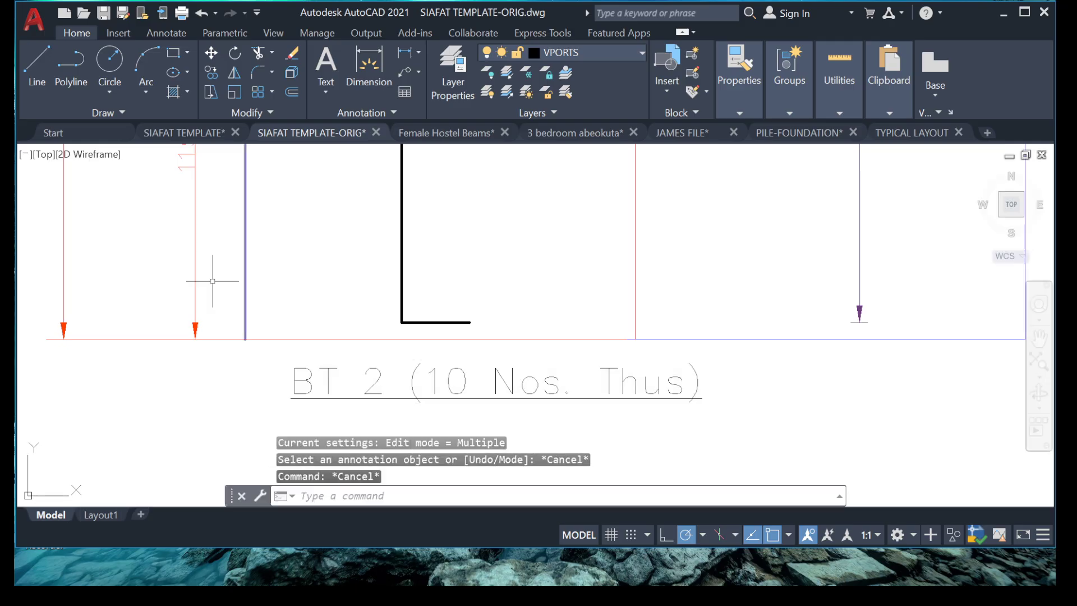
Copy the Section 4-4 drawing and place it directly beneath the BT 2 footing plan
{"action": "middle_click_drag", "start_coordinate": [222, 256], "coordinate": [280, 269]}
{"action": "scroll", "coordinate": [279, 269], "scroll_direction": "up", "scroll_amount": 2}
{"action": "scroll", "coordinate": [289, 261], "scroll_direction": "up", "scroll_amount": 3}
{"action": "scroll", "coordinate": [305, 261], "scroll_direction": "down", "scroll_amount": 6}
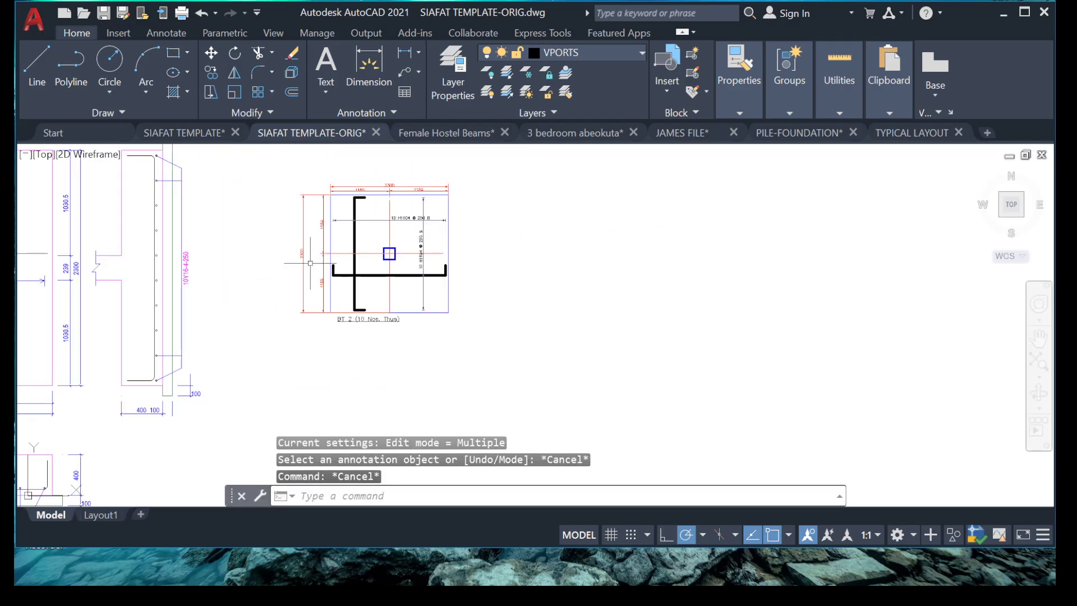
{"action": "scroll", "coordinate": [340, 237], "scroll_direction": "down", "scroll_amount": 4}
{"action": "scroll", "coordinate": [350, 236], "scroll_direction": "down", "scroll_amount": 2}
{"action": "middle_click_drag", "start_coordinate": [350, 235], "coordinate": [447, 280]}
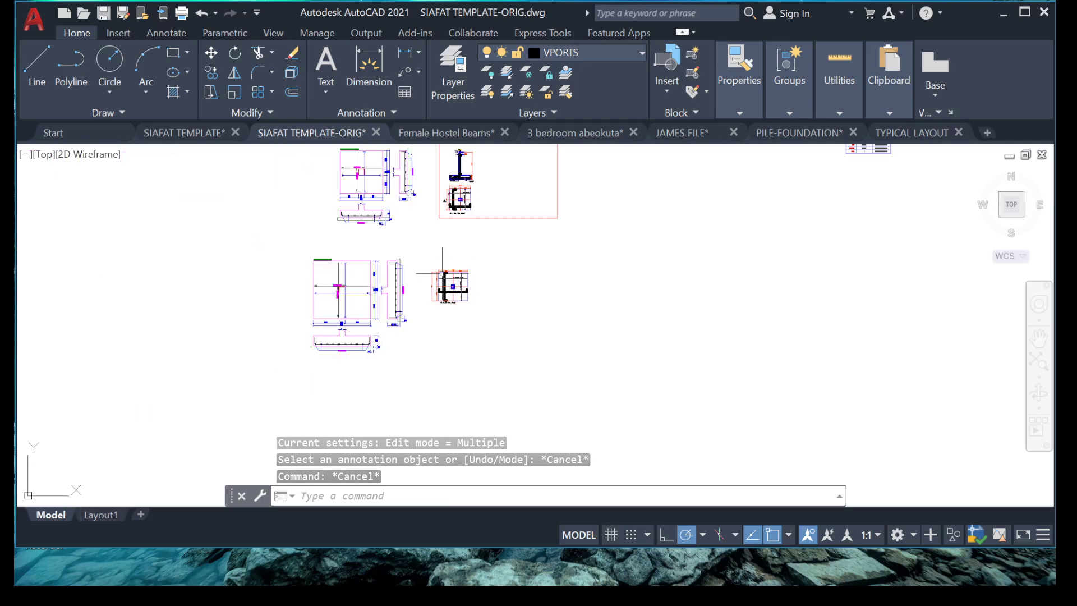
{"action": "middle_click_drag", "start_coordinate": [434, 189], "coordinate": [448, 331]}
{"action": "scroll", "coordinate": [421, 306], "scroll_direction": "up", "scroll_amount": 9}
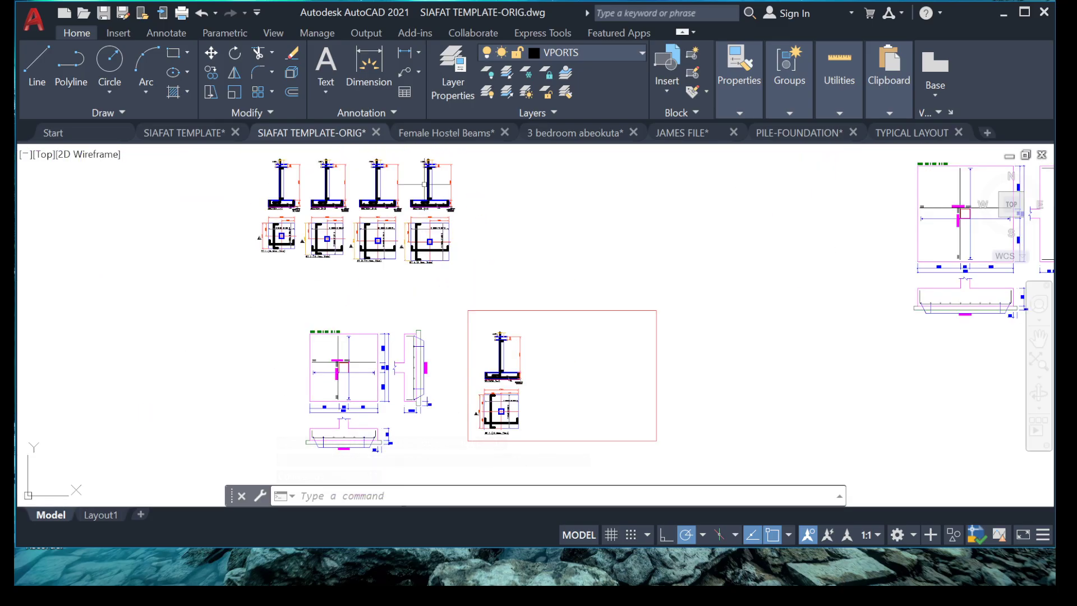
{"action": "scroll", "coordinate": [421, 306], "scroll_direction": "down", "scroll_amount": 6}
{"action": "left_click", "coordinate": [369, 212]}
{"action": "scroll", "coordinate": [485, 306], "scroll_direction": "up", "scroll_amount": 4}
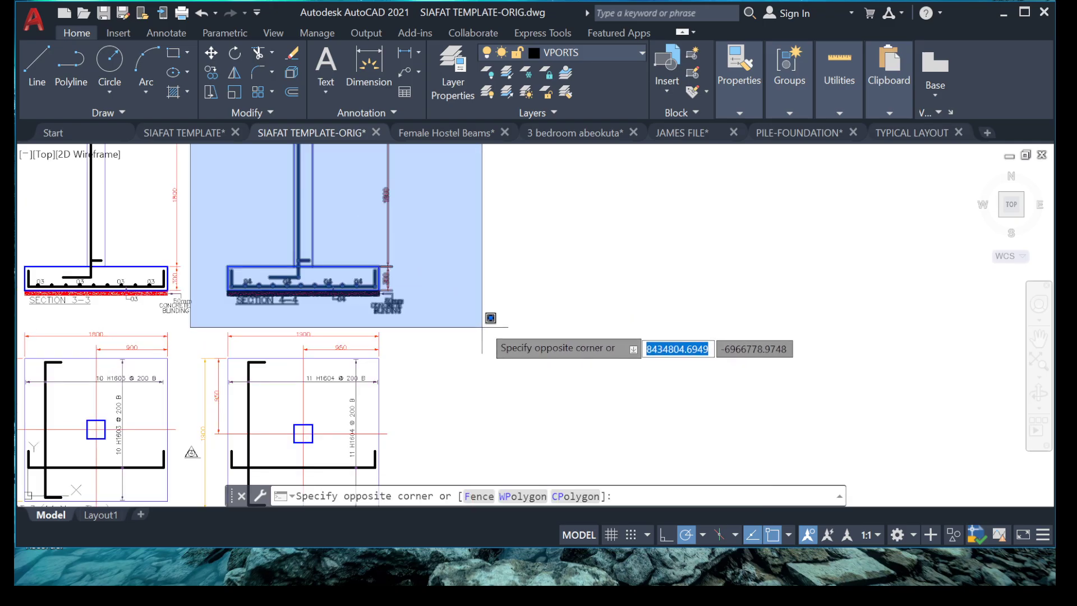
{"action": "left_click", "coordinate": [492, 312]}
{"action": "right_click", "coordinate": [359, 499]}
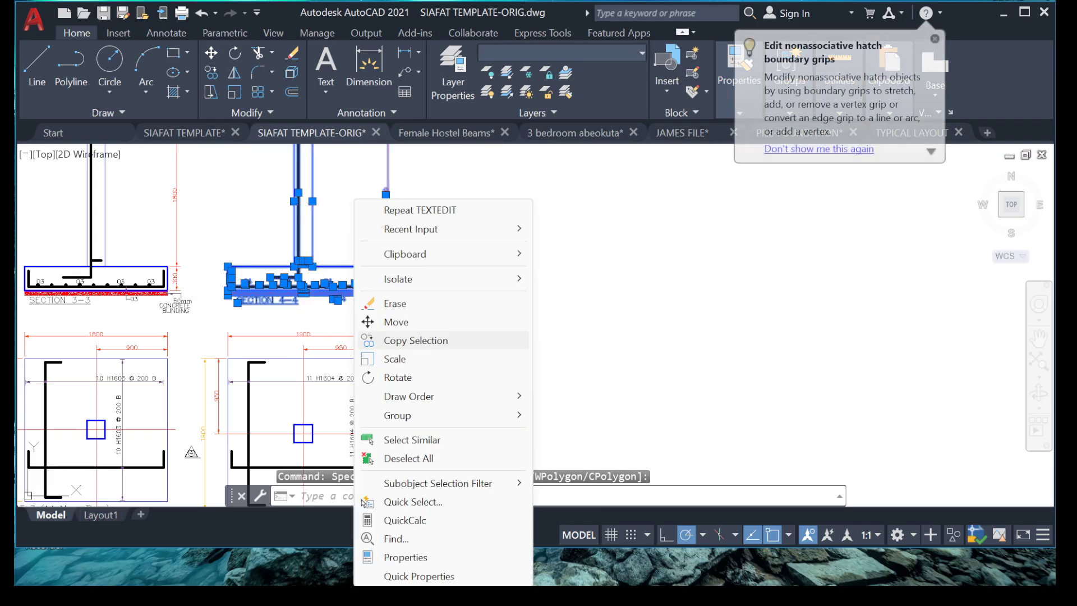
{"action": "left_click", "coordinate": [388, 340]}
{"action": "left_click", "coordinate": [296, 254]}
{"action": "scroll", "coordinate": [416, 304], "scroll_direction": "down", "scroll_amount": 10}
{"action": "scroll", "coordinate": [409, 413], "scroll_direction": "up", "scroll_amount": 8}
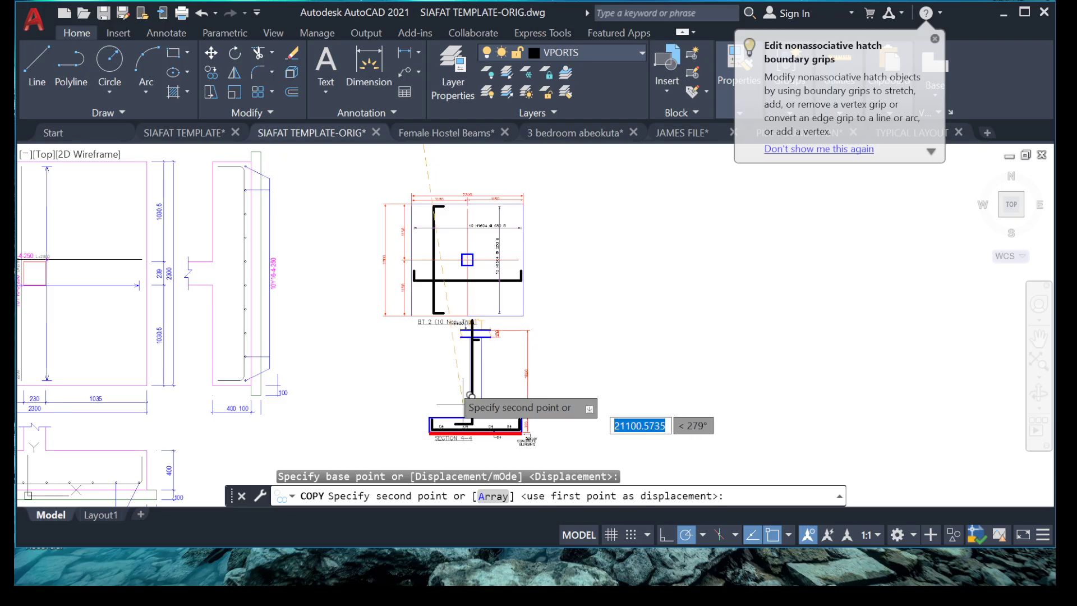
{"action": "middle_click_drag", "start_coordinate": [463, 405], "coordinate": [467, 314]}
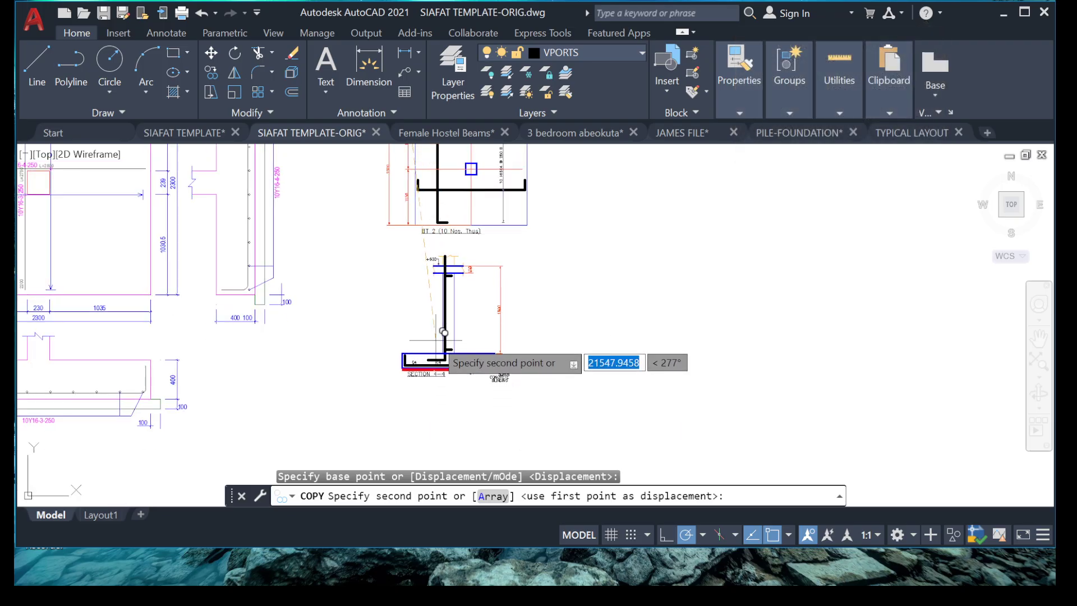
{"action": "left_click", "coordinate": [445, 332]}
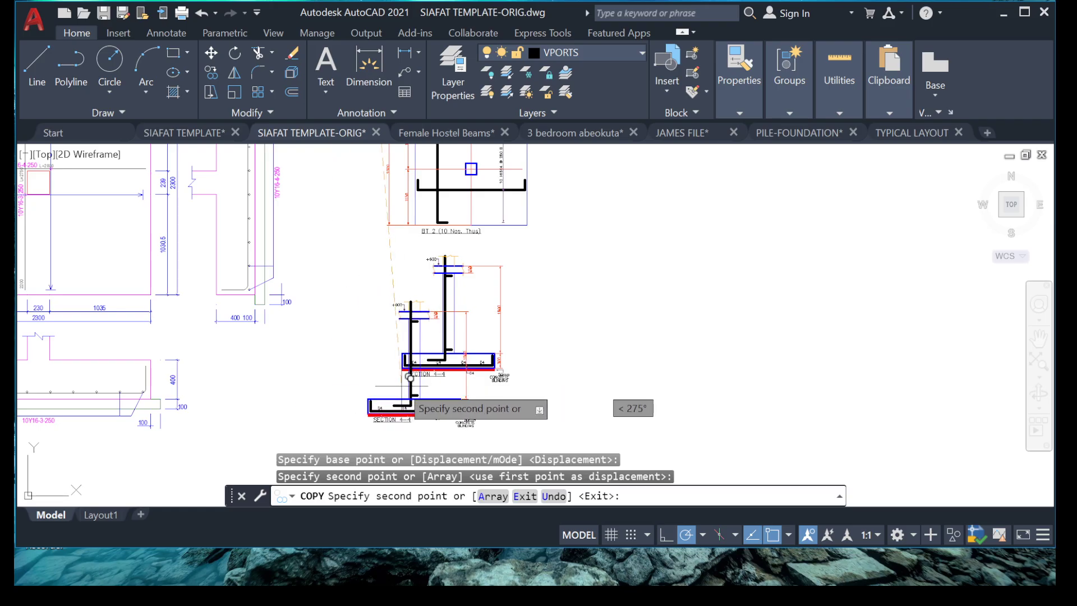
{"action": "key", "text": "Escape"}
Draw a vertical construction line down from the upper left corner of the footing base in the copied Section 4-4
{"action": "scroll", "coordinate": [470, 368], "scroll_direction": "up", "scroll_amount": 8}
{"action": "scroll", "coordinate": [525, 350], "scroll_direction": "down", "scroll_amount": 6}
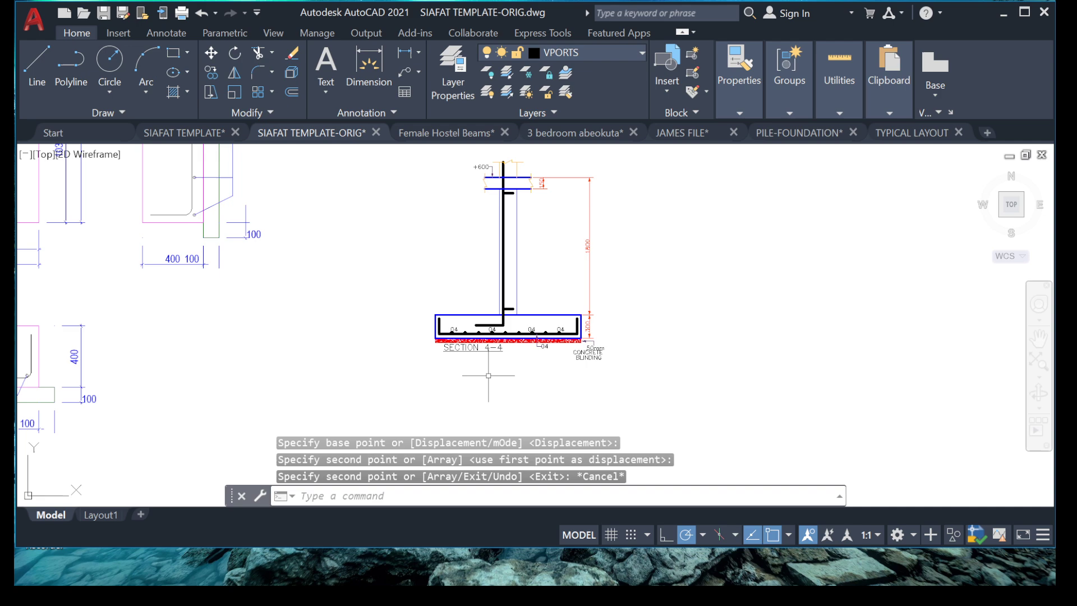
{"action": "middle_click_drag", "start_coordinate": [447, 325], "coordinate": [447, 324]}
{"action": "scroll", "coordinate": [473, 353], "scroll_direction": "up", "scroll_amount": 6}
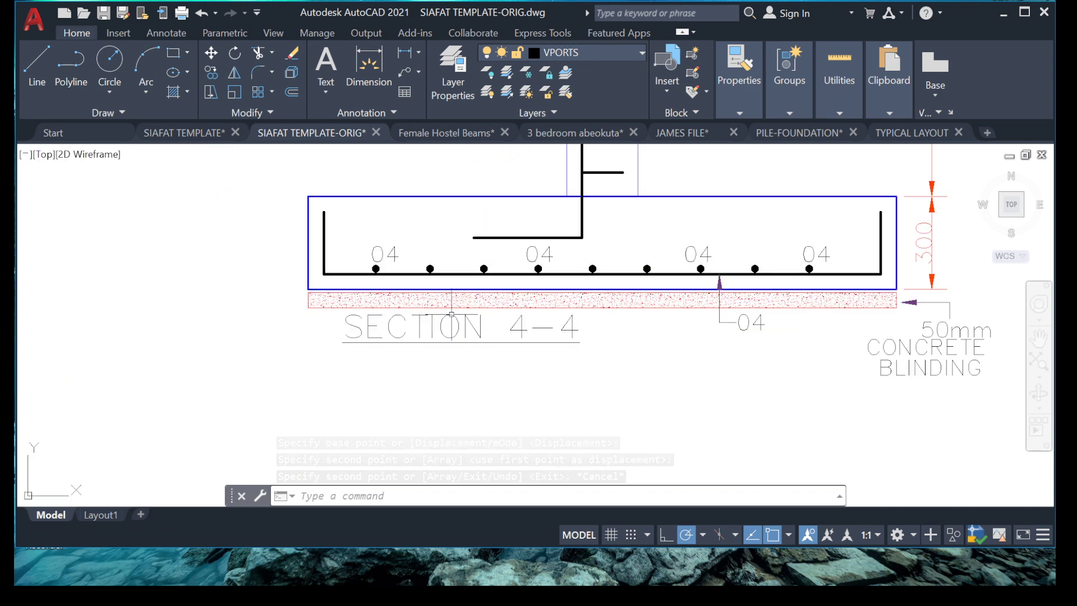
{"action": "scroll", "coordinate": [340, 286], "scroll_direction": "up", "scroll_amount": 4}
{"action": "scroll", "coordinate": [340, 281], "scroll_direction": "down", "scroll_amount": 6}
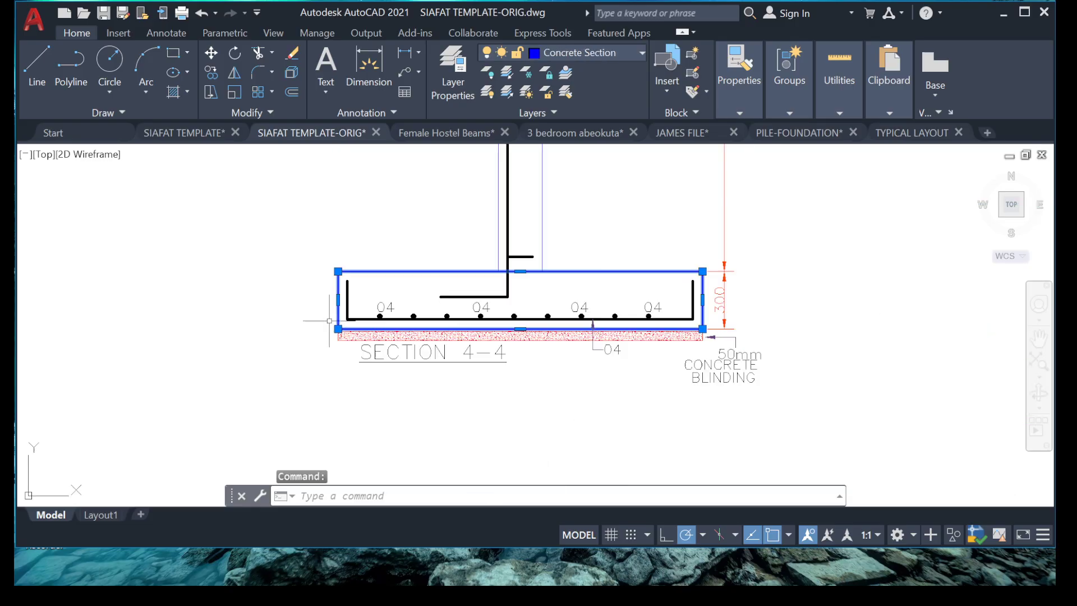
{"action": "key", "text": "Escape"}
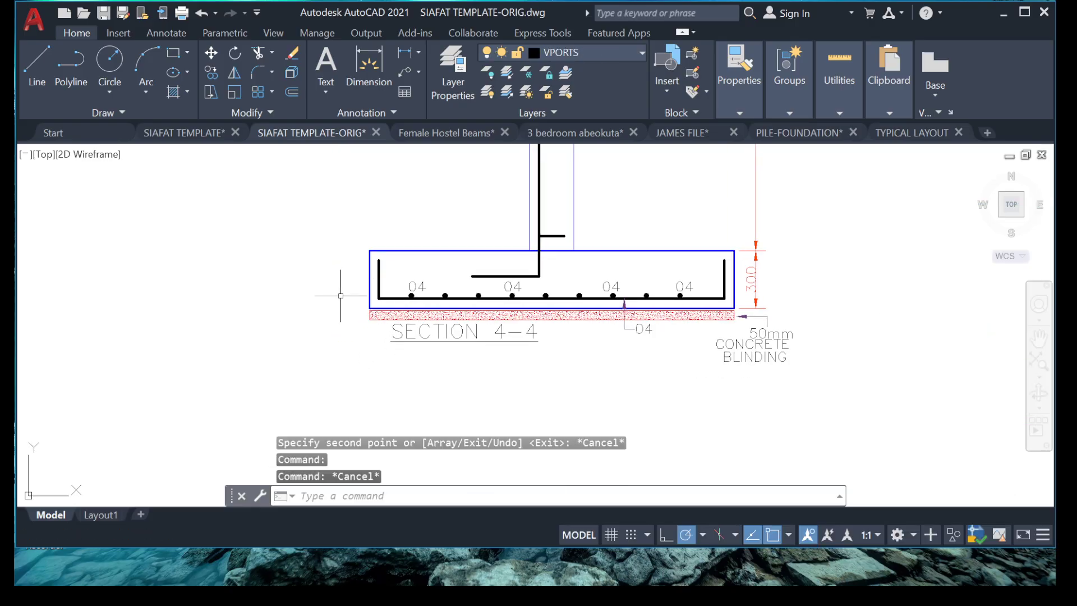
{"action": "type", "text": "l"}
{"action": "key", "text": "Return"}
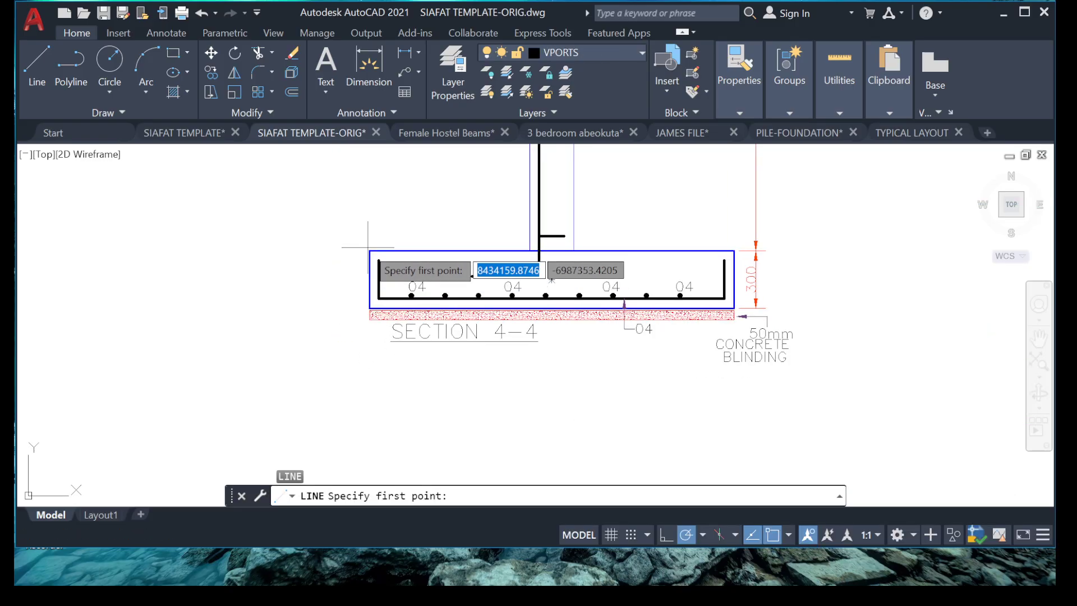
{"action": "left_click", "coordinate": [369, 251]}
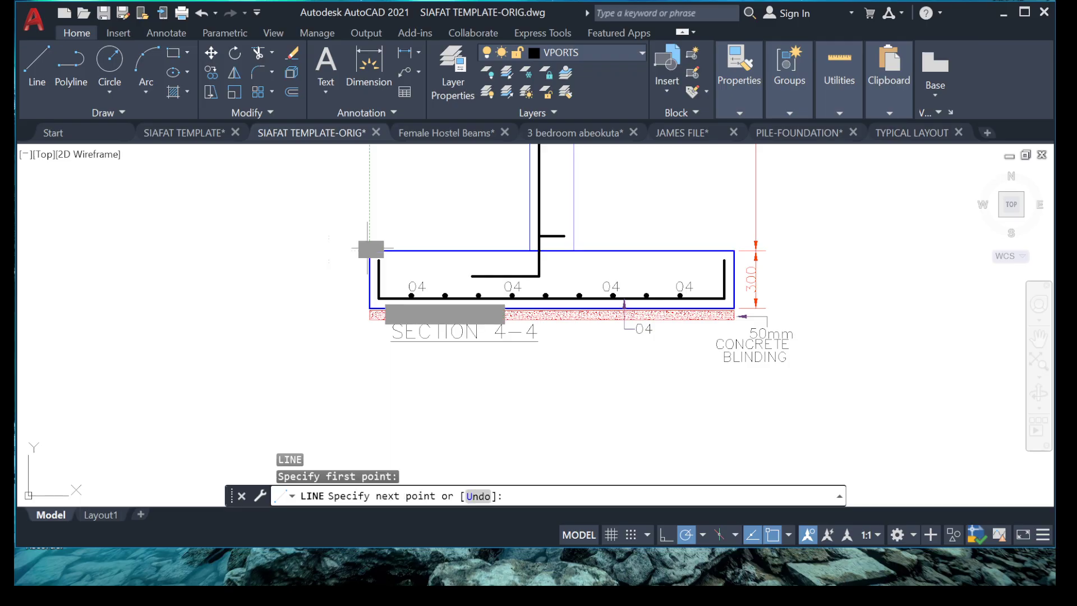
{"action": "left_click", "coordinate": [369, 387]}
{"action": "key", "text": "Escape"}
Offset the vertical construction line 2300 to the right to mark the new footing width
{"action": "left_click", "coordinate": [471, 249]}
{"action": "left_click", "coordinate": [317, 382]}
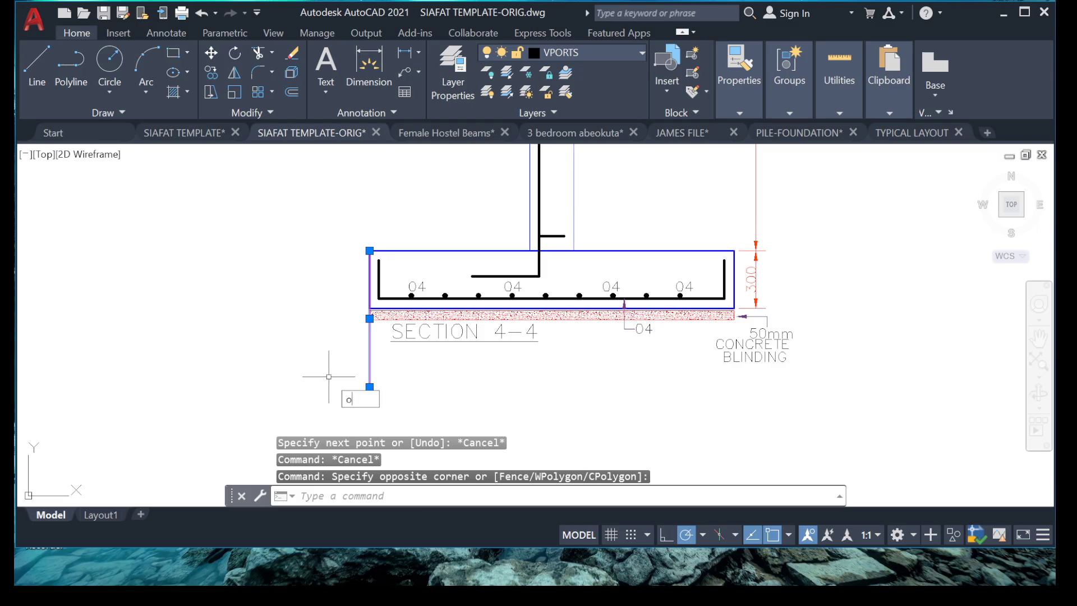
{"action": "type", "text": "o"}
{"action": "key", "text": "Return"}
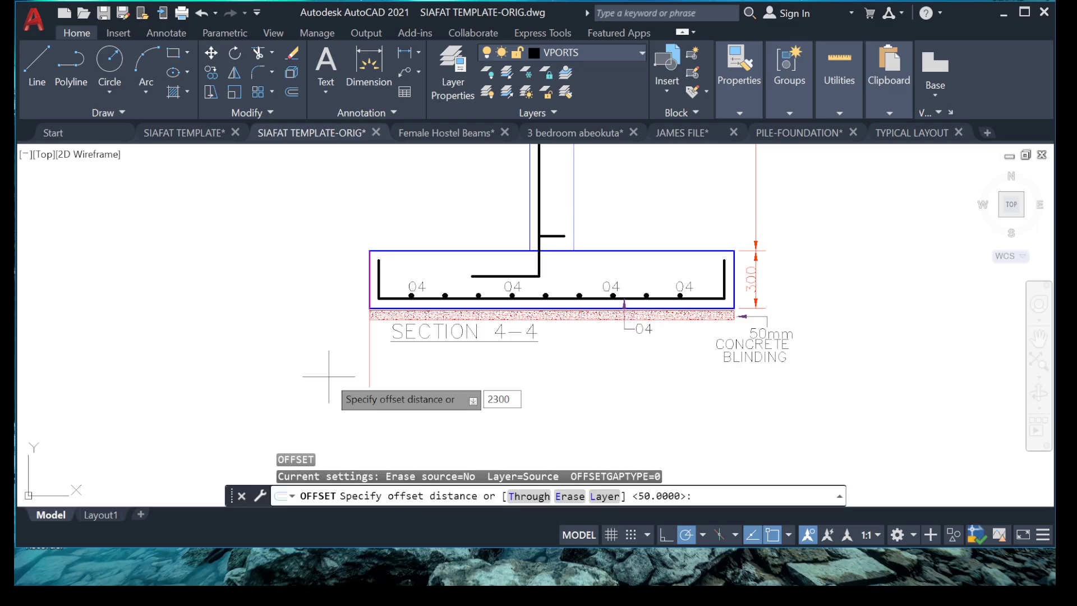
{"action": "key", "text": "Return"}
{"action": "left_click", "coordinate": [746, 337]}
{"action": "left_click", "coordinate": [602, 363]}
{"action": "key", "text": "Escape"}
{"action": "key", "text": "Escape"}
Stretch the right end of the footing base, bottom bar and blinding in the copied section out to the 2300 offset line
{"action": "scroll", "coordinate": [606, 348], "scroll_direction": "down", "scroll_amount": 5}
{"action": "scroll", "coordinate": [627, 317], "scroll_direction": "up", "scroll_amount": 5}
{"action": "scroll", "coordinate": [645, 302], "scroll_direction": "up", "scroll_amount": 4}
{"action": "left_click", "coordinate": [605, 193]}
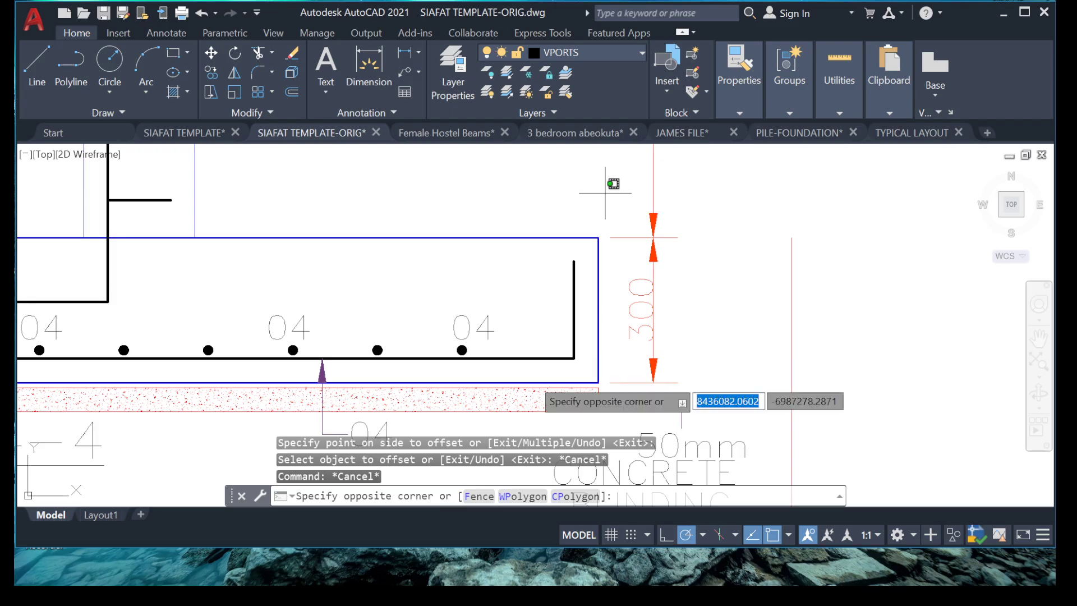
{"action": "middle_click_drag", "start_coordinate": [522, 414], "coordinate": [554, 306]}
{"action": "left_click", "coordinate": [506, 386]}
{"action": "scroll", "coordinate": [472, 323], "scroll_direction": "down", "scroll_amount": 2}
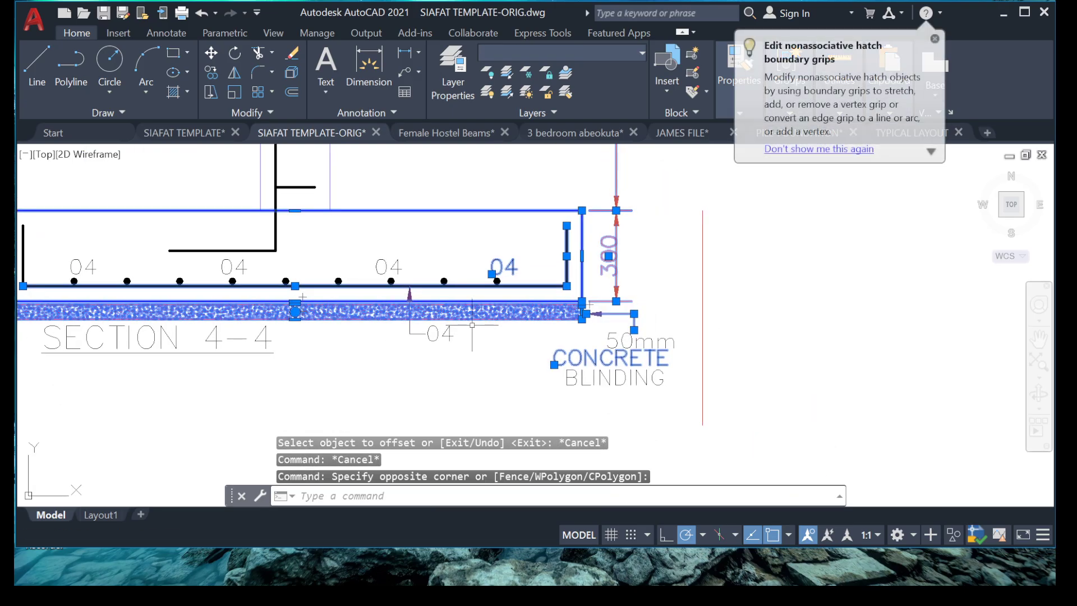
{"action": "type", "text": "s"}
{"action": "key", "text": "Return"}
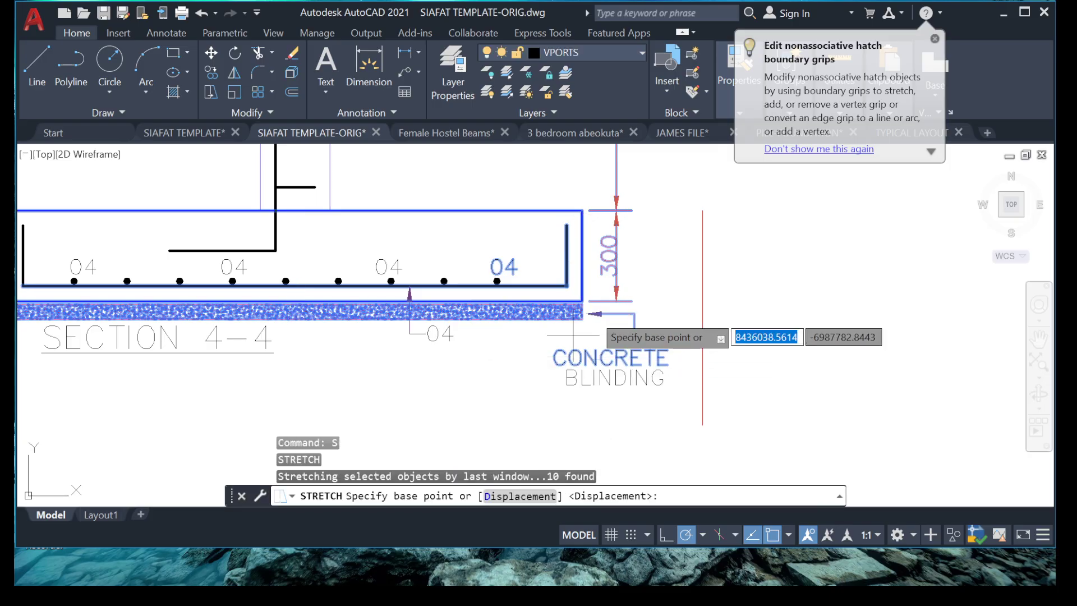
{"action": "scroll", "coordinate": [595, 313], "scroll_direction": "up", "scroll_amount": 4}
{"action": "left_click", "coordinate": [559, 279]}
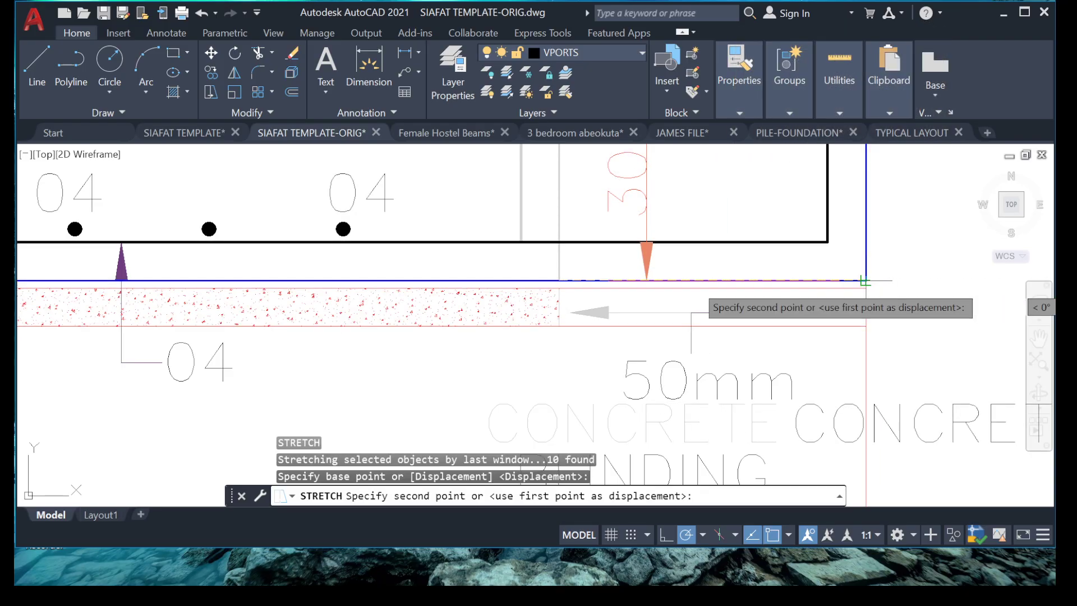
{"action": "left_click", "coordinate": [858, 283]}
{"action": "scroll", "coordinate": [695, 286], "scroll_direction": "down", "scroll_amount": 6}
{"action": "scroll", "coordinate": [694, 286], "scroll_direction": "up", "scroll_amount": 4}
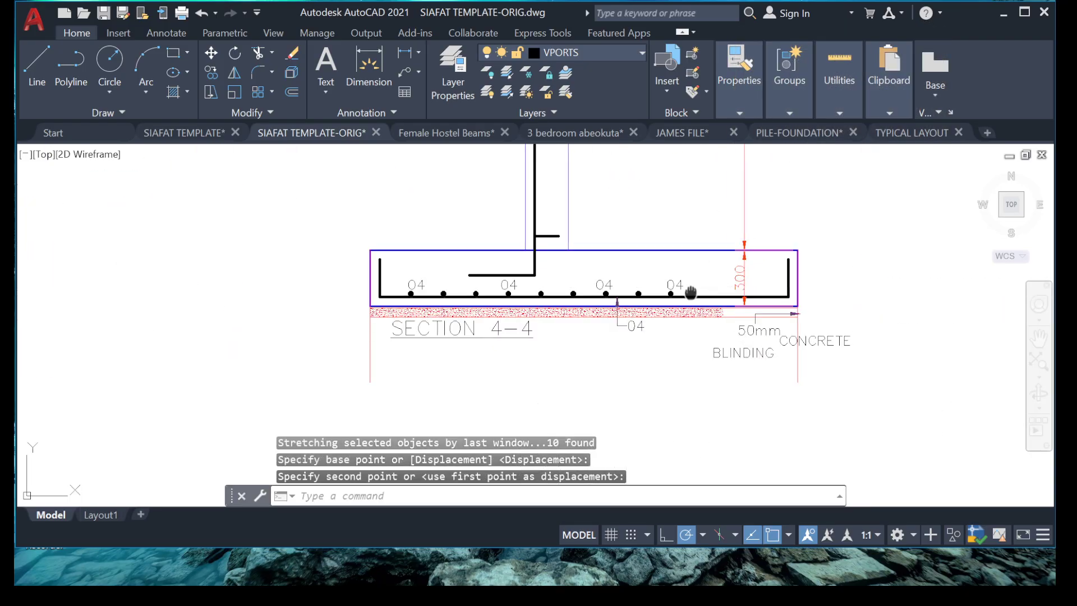
Measure the overall width of the stretched footing base with a temporary dimension
{"action": "scroll", "coordinate": [669, 335], "scroll_direction": "down", "scroll_amount": 6}
{"action": "scroll", "coordinate": [659, 325], "scroll_direction": "up", "scroll_amount": 6}
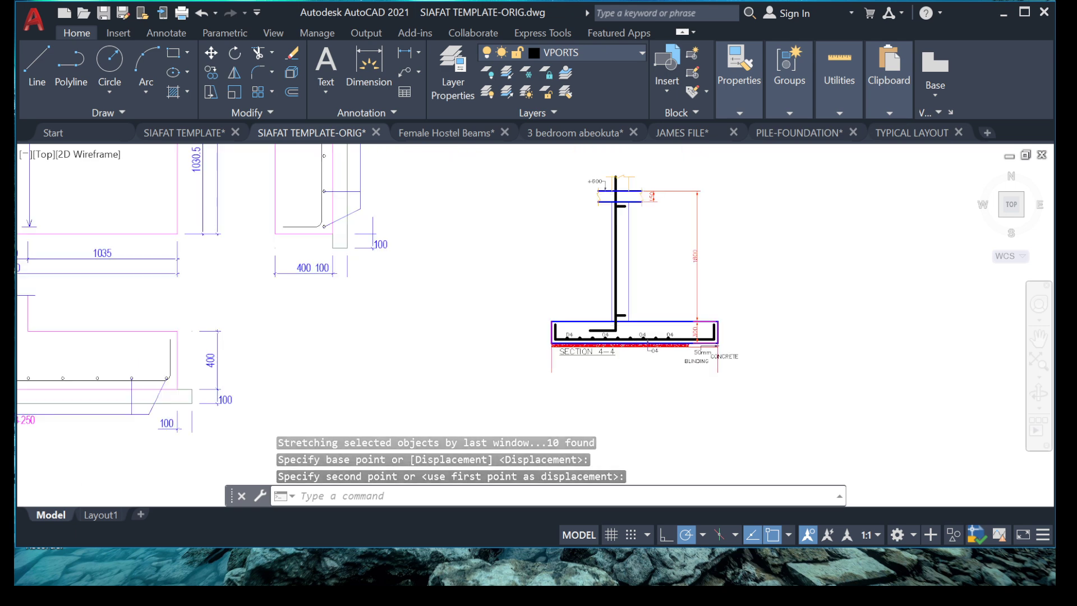
{"action": "left_click", "coordinate": [369, 70]}
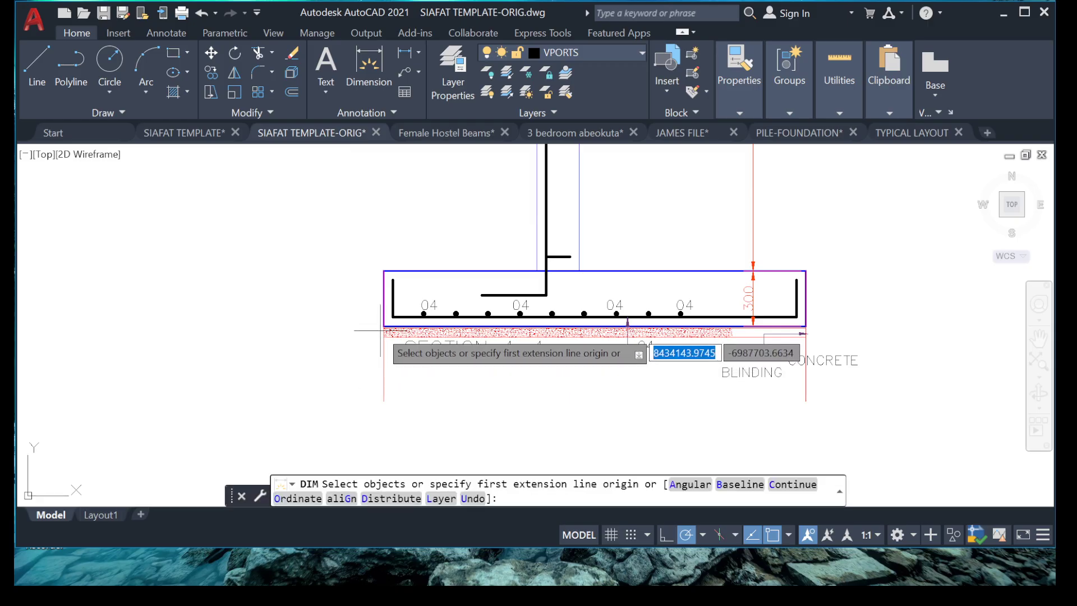
{"action": "left_click", "coordinate": [806, 331]}
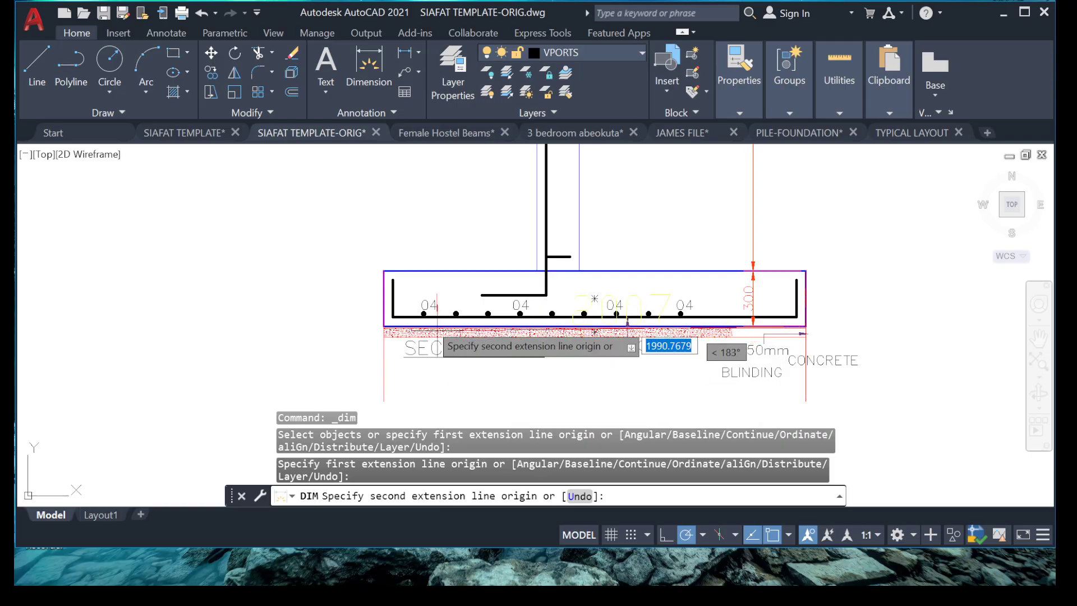
{"action": "left_click", "coordinate": [381, 326]}
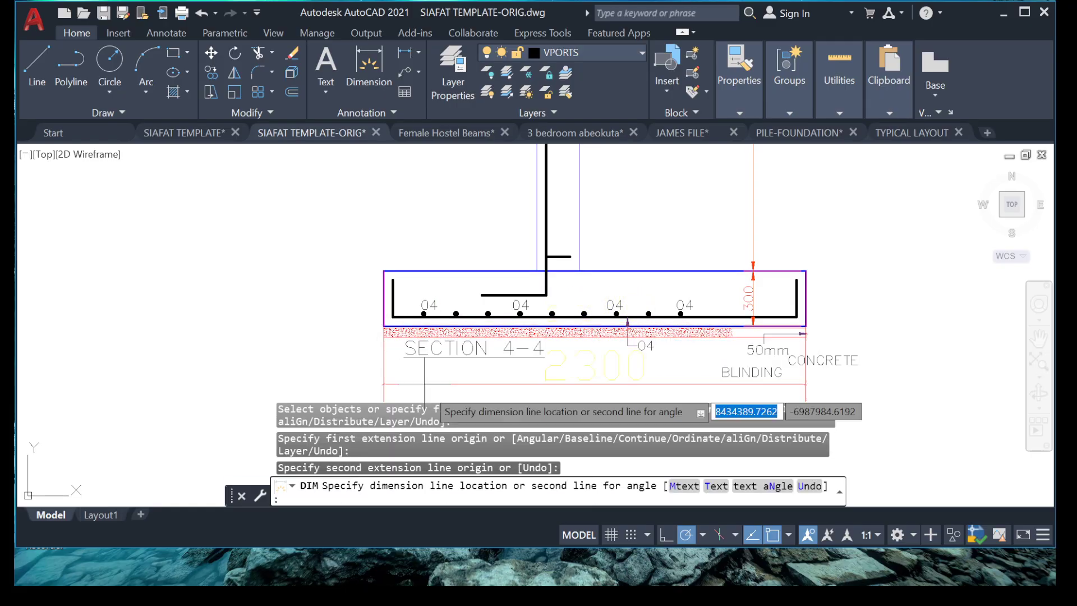
{"action": "middle_click_drag", "start_coordinate": [475, 411], "coordinate": [455, 366]}
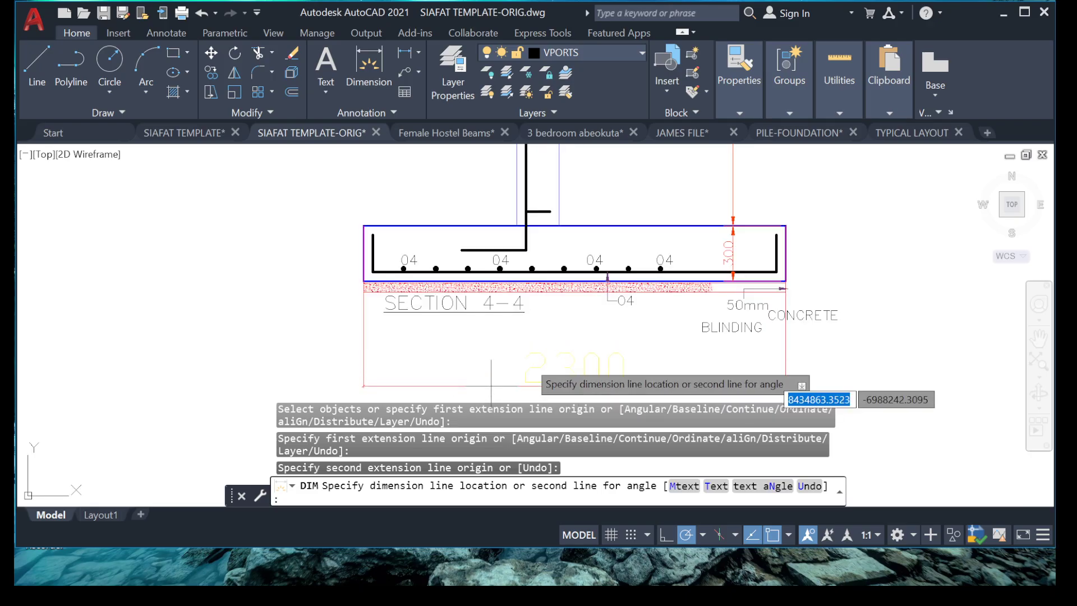
{"action": "key", "text": "Escape"}
Move the column, its reinforcement and the +600 level mark in Section 2-2 slightly to the right over the footing base
{"action": "scroll", "coordinate": [550, 302], "scroll_direction": "down", "scroll_amount": 4}
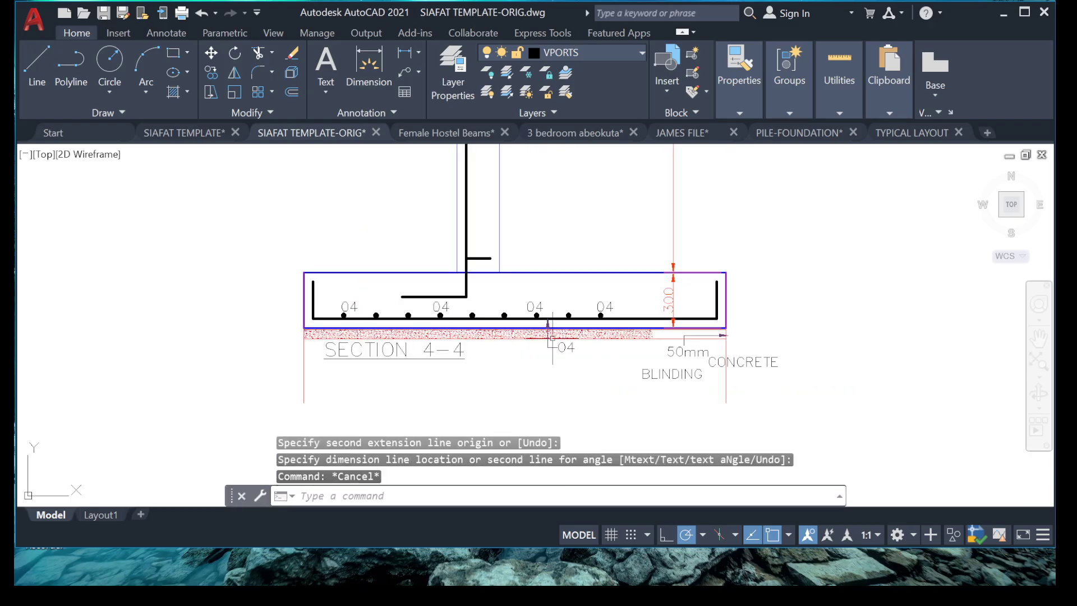
{"action": "mouse_move", "coordinate": [549, 303]}
{"action": "middle_mouse_down"}
{"action": "mouse_move", "coordinate": [525, 336]}
{"action": "mouse_move", "coordinate": [498, 318]}
{"action": "middle_mouse_up"}
{"action": "scroll", "coordinate": [498, 318], "scroll_direction": "down", "scroll_amount": 5}
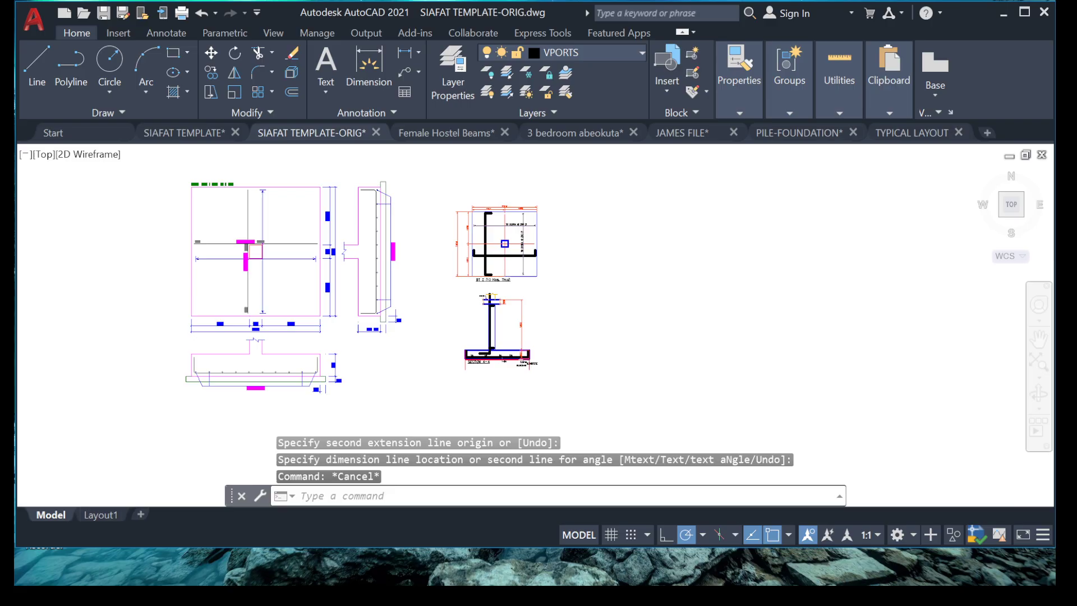
{"action": "scroll", "coordinate": [525, 311], "scroll_direction": "up", "scroll_amount": 5}
{"action": "scroll", "coordinate": [525, 312], "scroll_direction": "down", "scroll_amount": 2}
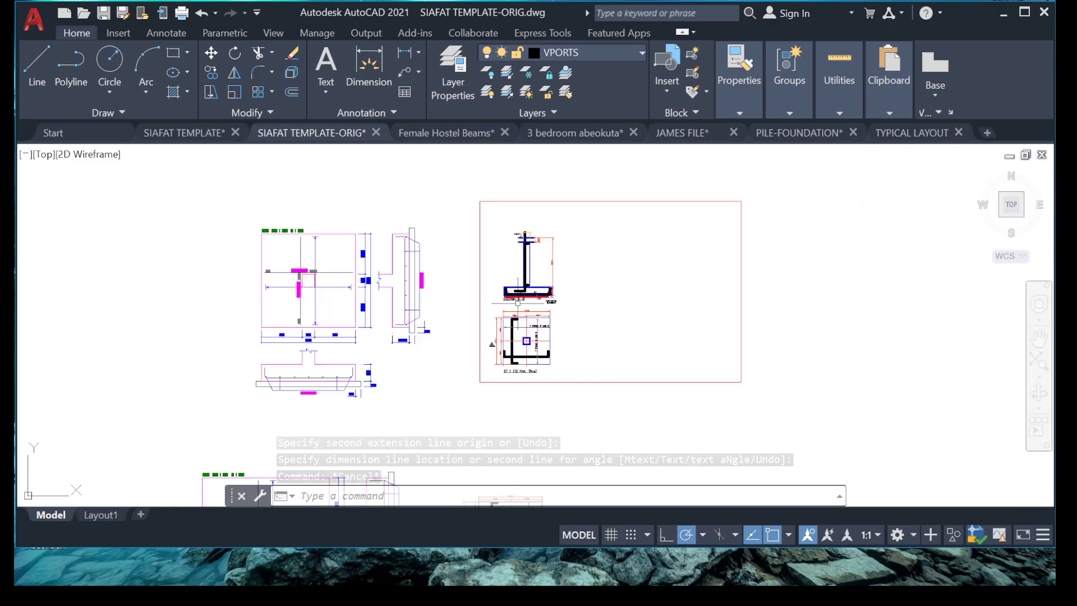
{"action": "scroll", "coordinate": [525, 312], "scroll_direction": "up", "scroll_amount": 6}
{"action": "scroll", "coordinate": [457, 280], "scroll_direction": "down", "scroll_amount": 4}
{"action": "middle_click_drag", "start_coordinate": [457, 281], "coordinate": [453, 263]}
{"action": "scroll", "coordinate": [449, 247], "scroll_direction": "up", "scroll_amount": 4}
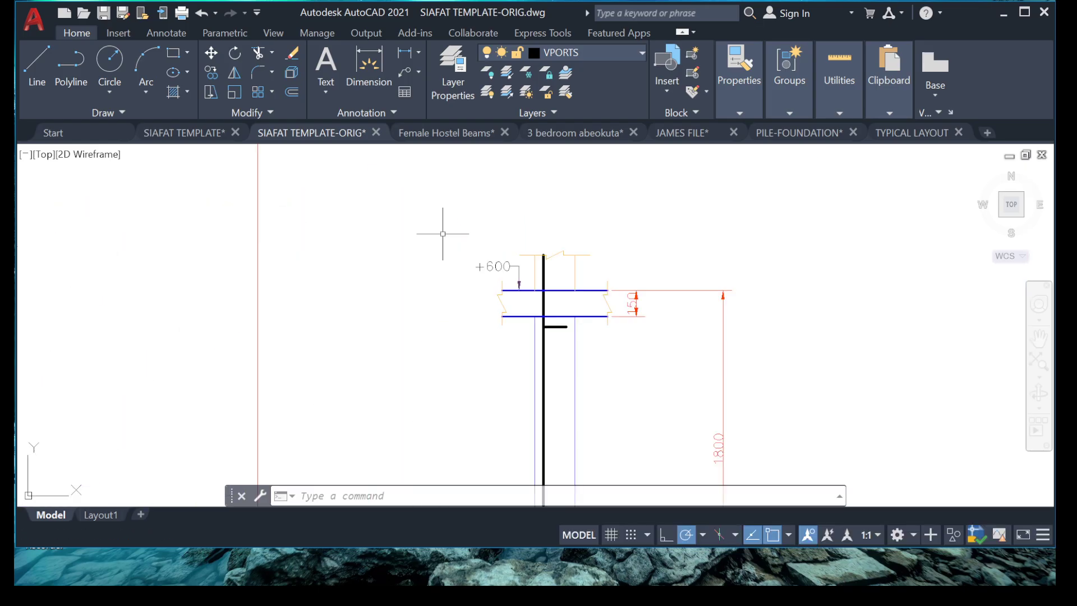
{"action": "left_click", "coordinate": [443, 215]}
{"action": "scroll", "coordinate": [519, 293], "scroll_direction": "down", "scroll_amount": 3}
{"action": "scroll", "coordinate": [555, 327], "scroll_direction": "up", "scroll_amount": 3}
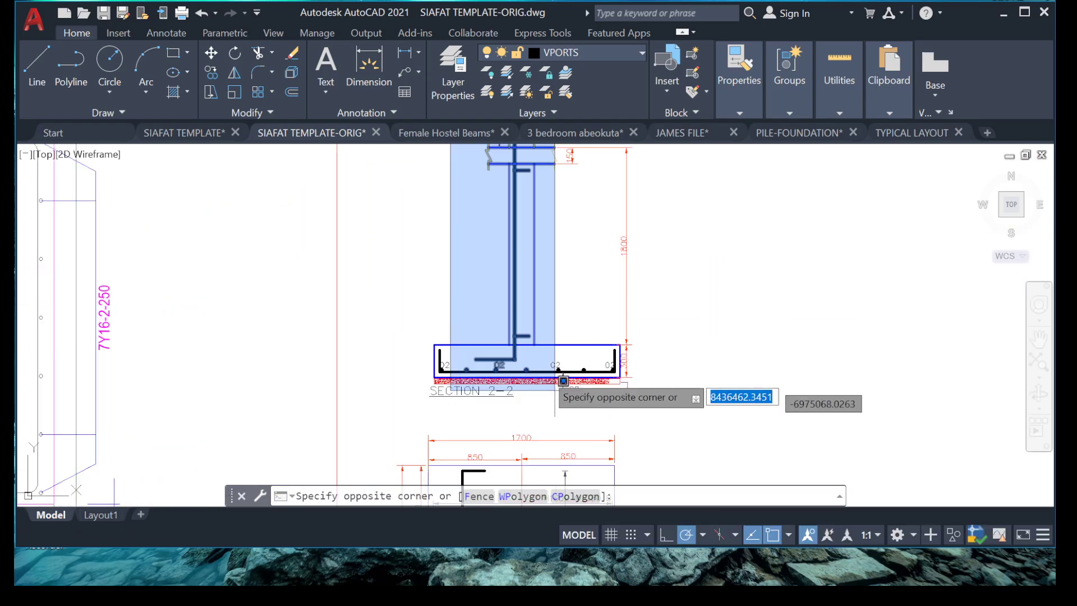
{"action": "scroll", "coordinate": [559, 342], "scroll_direction": "up", "scroll_amount": 3}
{"action": "key", "text": "Escape"}
{"action": "left_click", "coordinate": [552, 348]}
{"action": "scroll", "coordinate": [596, 348], "scroll_direction": "down", "scroll_amount": 5}
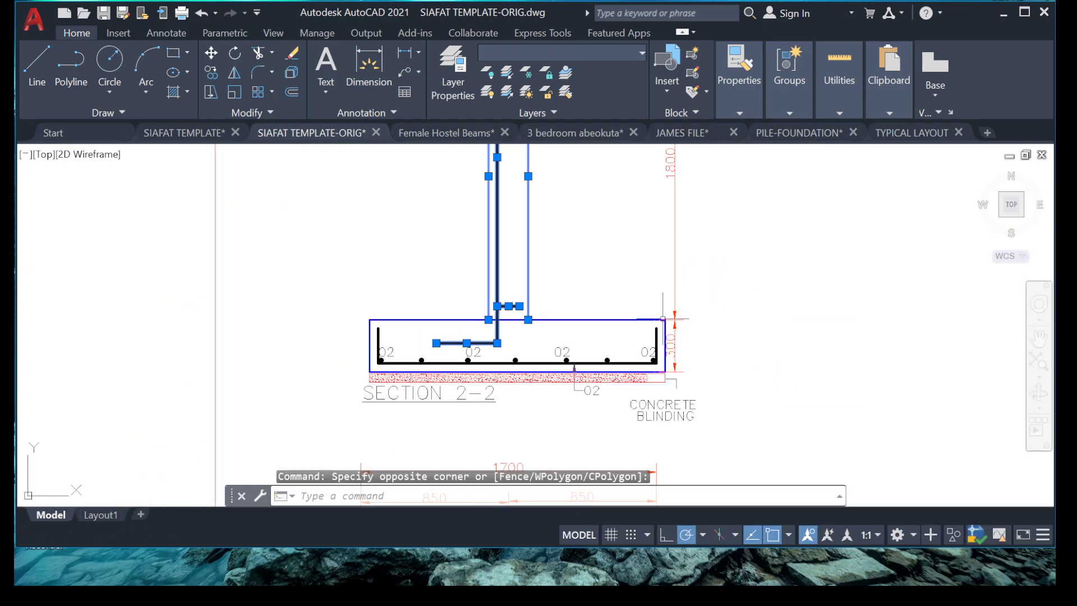
{"action": "right_click", "coordinate": [628, 307]}
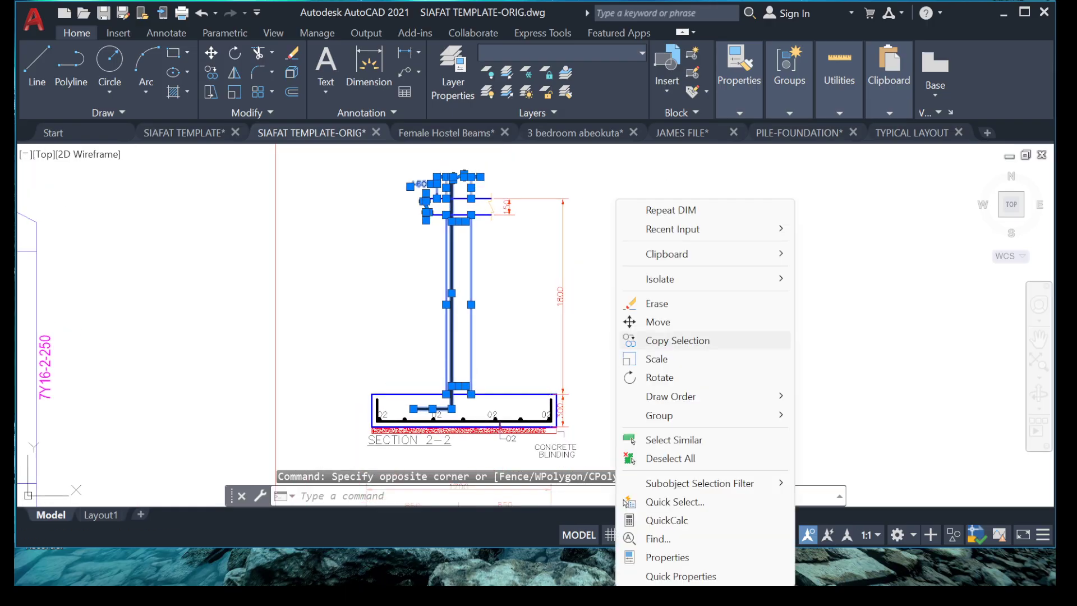
{"action": "left_click", "coordinate": [658, 321]}
{"action": "left_click", "coordinate": [681, 290]}
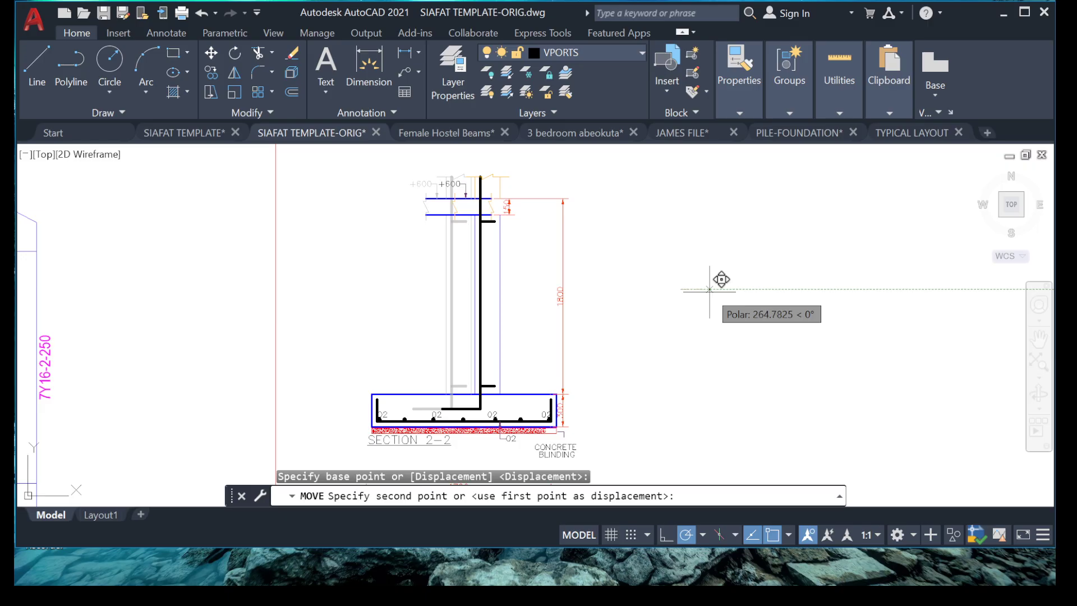
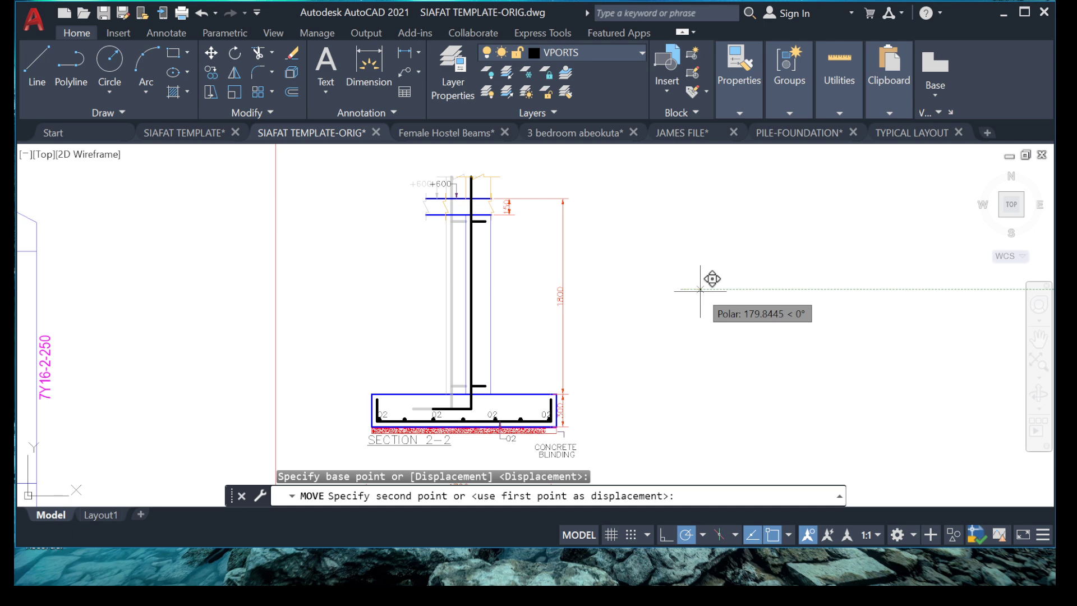
{"action": "left_click", "coordinate": [690, 289]}
{"action": "scroll", "coordinate": [692, 288], "scroll_direction": "down", "scroll_amount": 5}
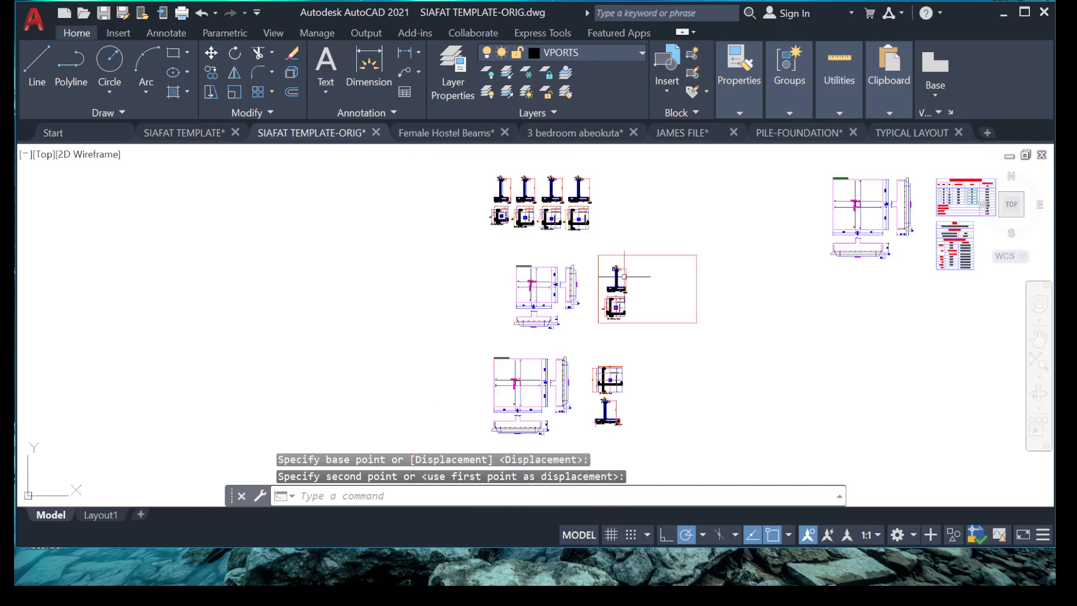
{"action": "scroll", "coordinate": [629, 320], "scroll_direction": "up", "scroll_amount": 3}
{"action": "scroll", "coordinate": [629, 320], "scroll_direction": "up", "scroll_amount": 3}
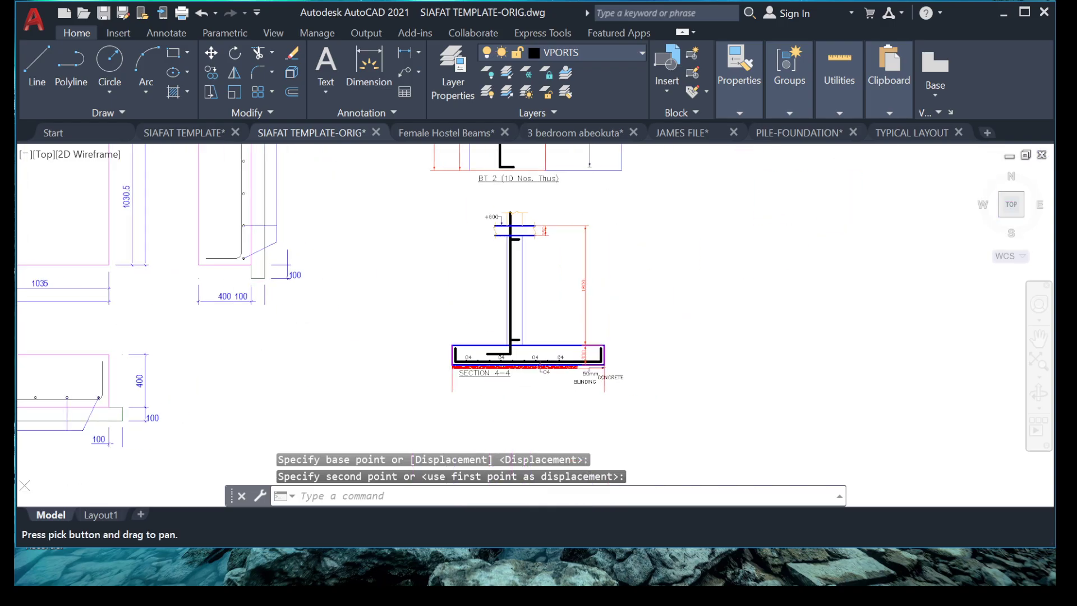
{"action": "left_click", "coordinate": [449, 197]}
{"action": "scroll", "coordinate": [559, 315], "scroll_direction": "up", "scroll_amount": 2}
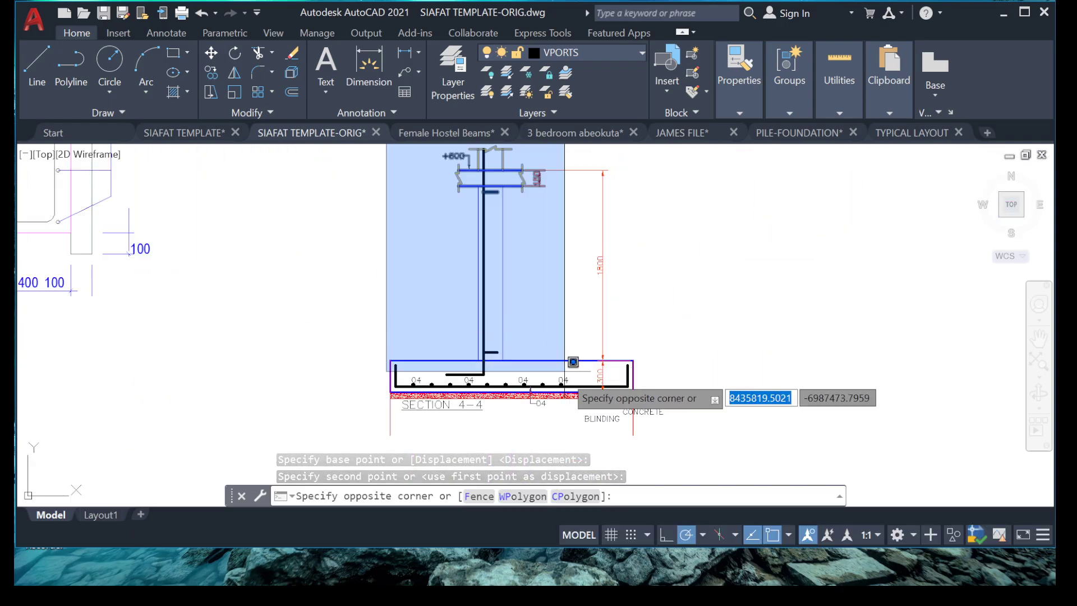
{"action": "scroll", "coordinate": [563, 380], "scroll_direction": "up", "scroll_amount": 2}
{"action": "left_click", "coordinate": [575, 371]}
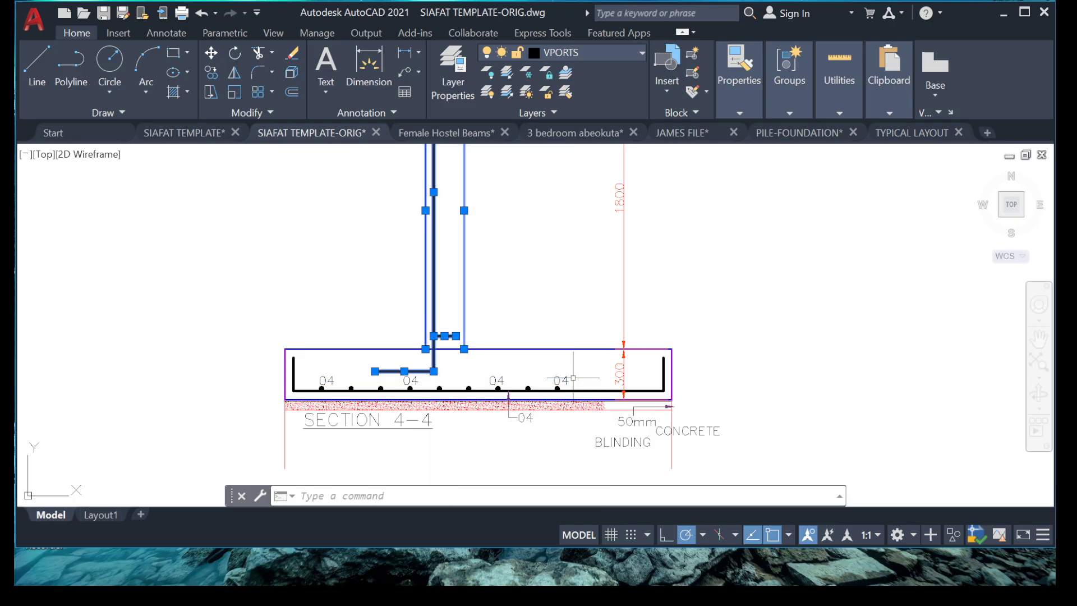
{"action": "scroll", "coordinate": [572, 369], "scroll_direction": "down", "scroll_amount": 6}
{"action": "middle_click_drag", "start_coordinate": [543, 381], "coordinate": [547, 347]}
{"action": "key", "text": "Escape"}
{"action": "key", "text": "Escape"}
{"action": "key", "text": "Escape"}
Examine the bottom bar dots in the stretched Section 4-4 and compare with the BT 2 plan above it
{"action": "scroll", "coordinate": [544, 253], "scroll_direction": "up", "scroll_amount": 4}
{"action": "scroll", "coordinate": [543, 253], "scroll_direction": "down", "scroll_amount": 4}
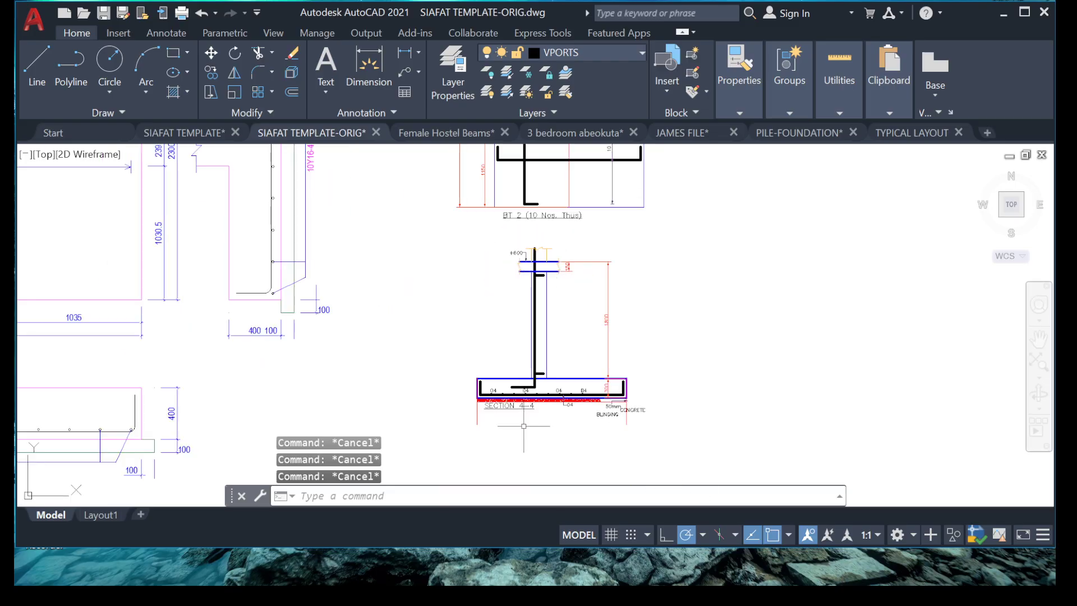
{"action": "scroll", "coordinate": [522, 418], "scroll_direction": "up", "scroll_amount": 4}
{"action": "scroll", "coordinate": [528, 354], "scroll_direction": "down", "scroll_amount": 6}
{"action": "middle_click_drag", "start_coordinate": [545, 185], "coordinate": [545, 223]}
{"action": "scroll", "coordinate": [527, 370], "scroll_direction": "up", "scroll_amount": 9}
{"action": "scroll", "coordinate": [513, 365], "scroll_direction": "down", "scroll_amount": 11}
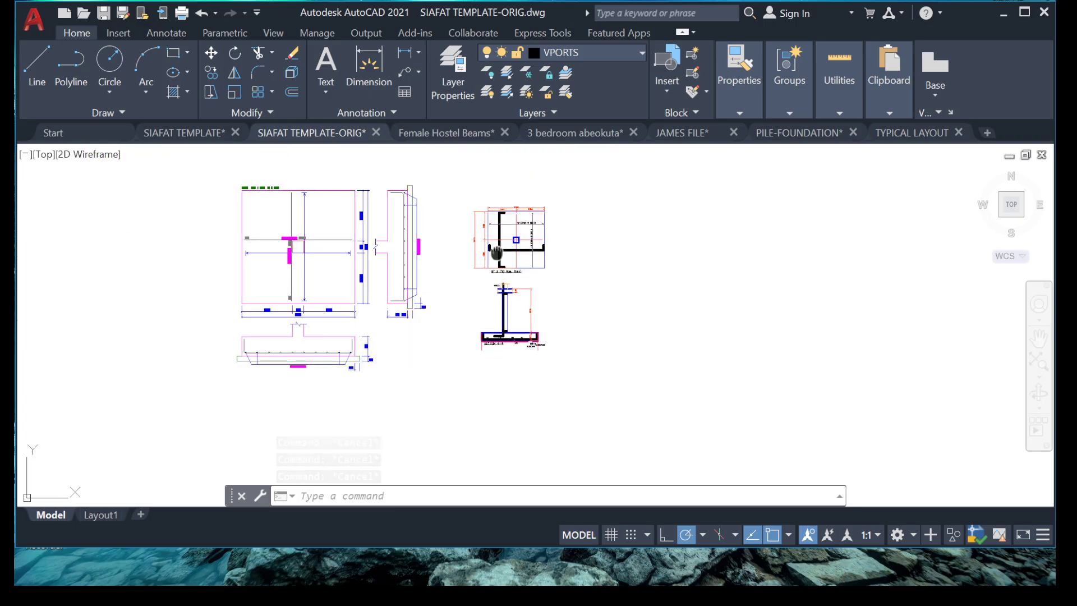
{"action": "middle_click_drag", "start_coordinate": [496, 253], "coordinate": [498, 308]}
{"action": "scroll", "coordinate": [524, 293], "scroll_direction": "up", "scroll_amount": 6}
{"action": "scroll", "coordinate": [523, 329], "scroll_direction": "down", "scroll_amount": 3}
{"action": "scroll", "coordinate": [493, 331], "scroll_direction": "up", "scroll_amount": 5}
{"action": "middle_click_drag", "start_coordinate": [519, 230], "coordinate": [505, 324]}
{"action": "scroll", "coordinate": [493, 246], "scroll_direction": "up", "scroll_amount": 5}
{"action": "scroll", "coordinate": [595, 289], "scroll_direction": "down", "scroll_amount": 6}
{"action": "scroll", "coordinate": [594, 289], "scroll_direction": "up", "scroll_amount": 4}
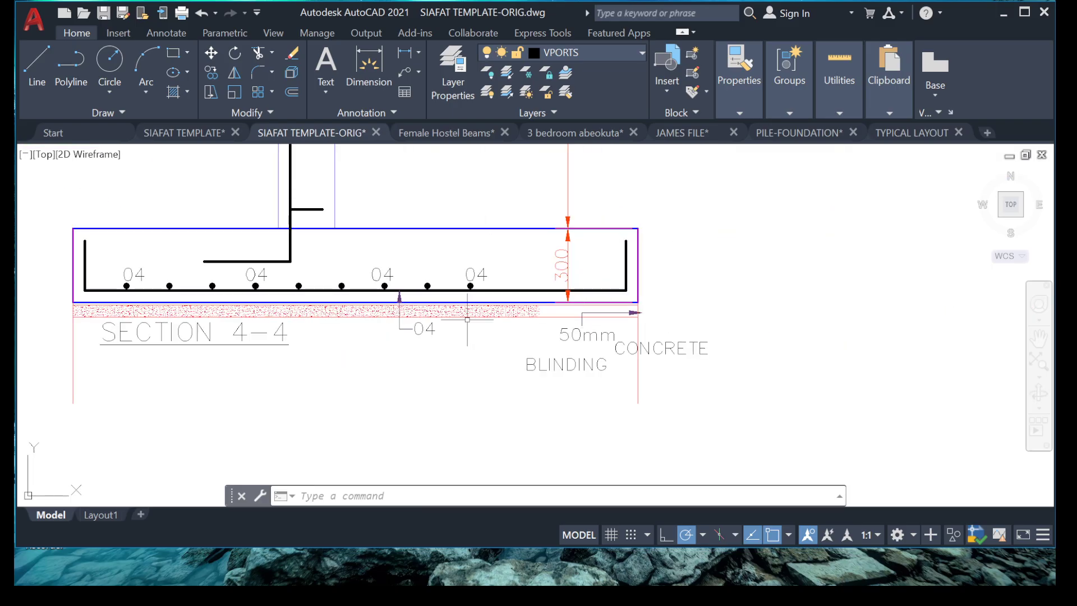
{"action": "scroll", "coordinate": [474, 318], "scroll_direction": "down", "scroll_amount": 4}
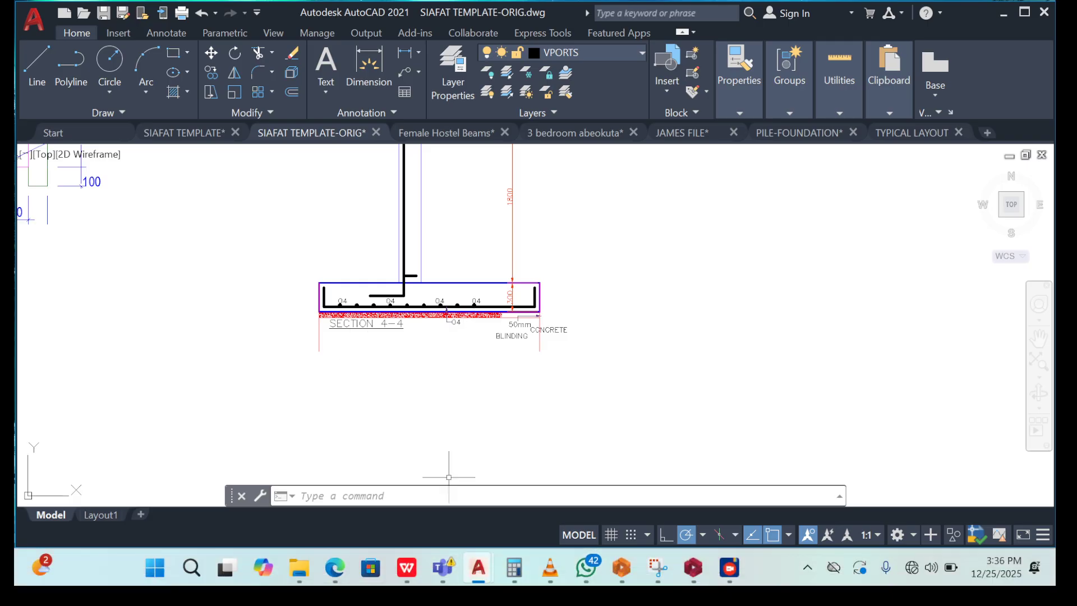
Switch to Calculator and divide 2200 by 9 to work out the bar spacing
{"action": "key", "text": "super"}
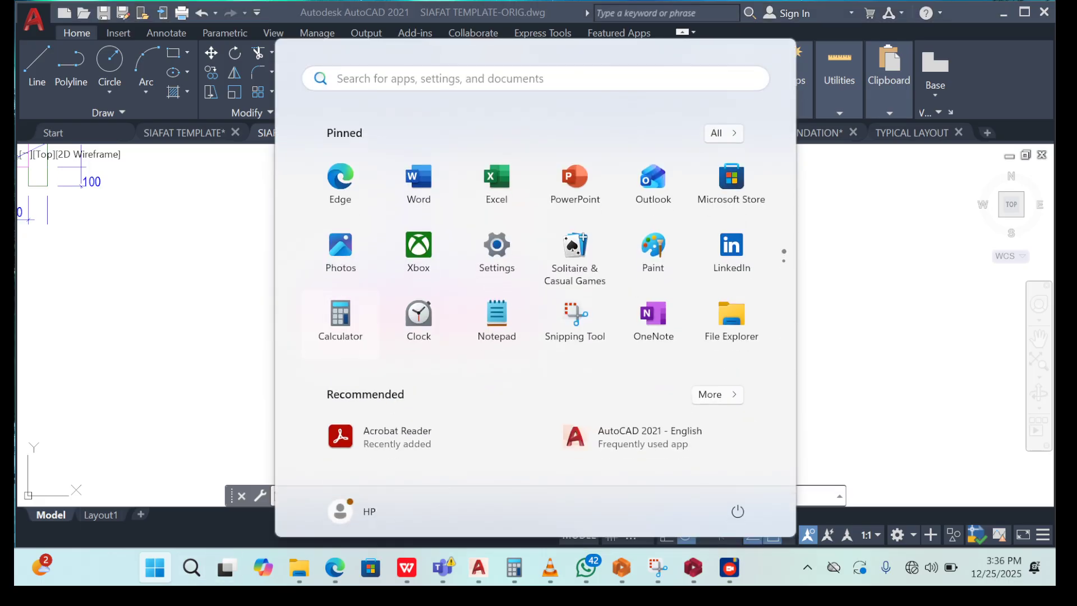
{"action": "left_click", "coordinate": [340, 319]}
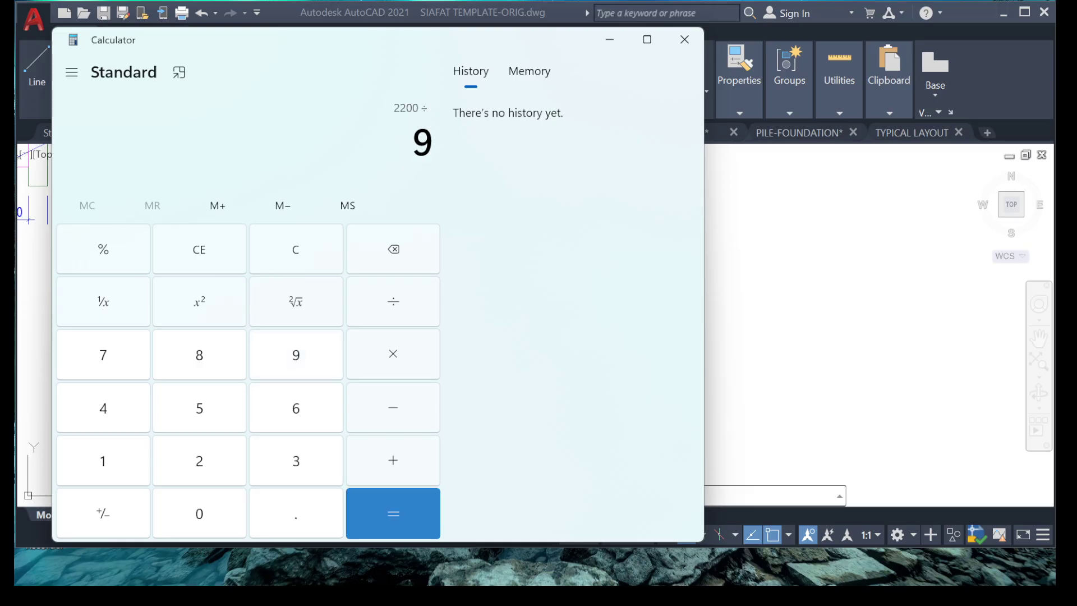
{"action": "key", "text": "Return"}
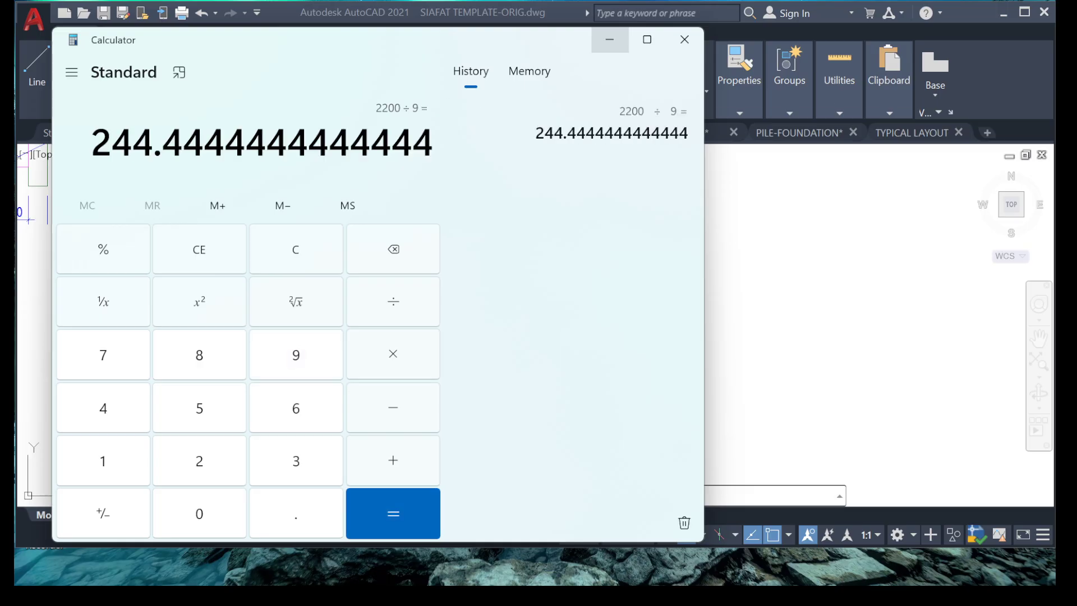
{"action": "left_click", "coordinate": [610, 40]}
Offset the left upturned leg of the bottom bar in Section 4-4 by 245 to the right as a spacing guide
{"action": "scroll", "coordinate": [325, 310], "scroll_direction": "up", "scroll_amount": 6}
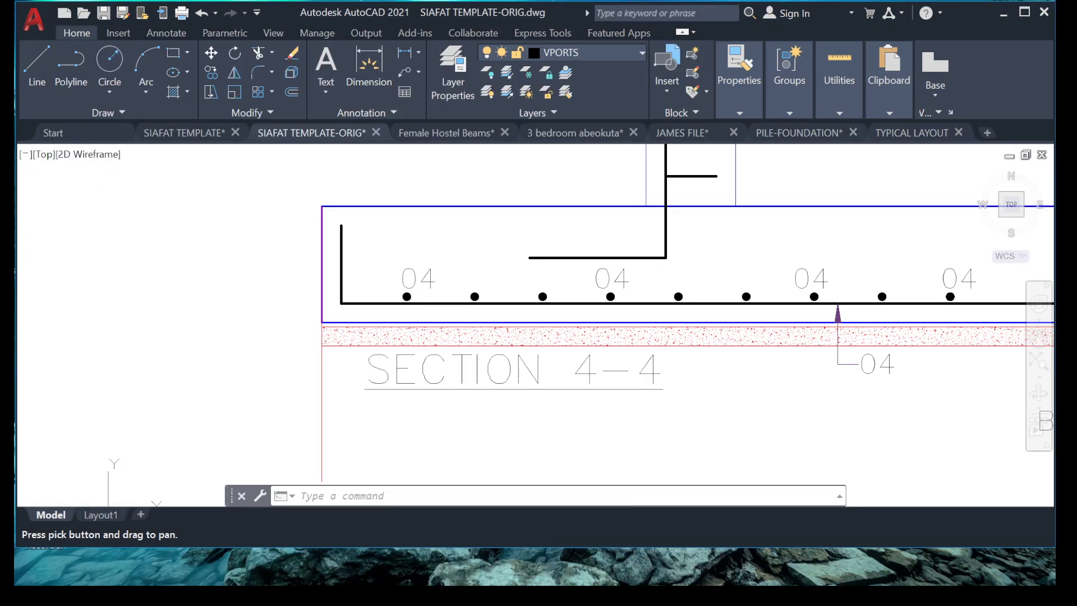
{"action": "scroll", "coordinate": [340, 257], "scroll_direction": "up", "scroll_amount": 4}
{"action": "left_click", "coordinate": [377, 247]}
{"action": "left_click", "coordinate": [323, 270]}
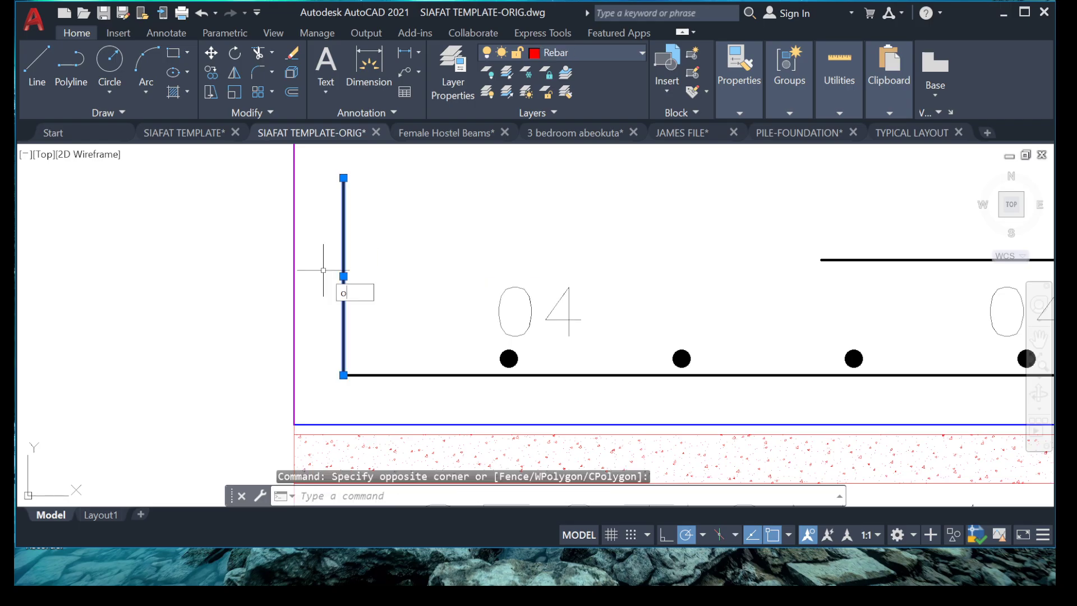
{"action": "key", "text": "Return"}
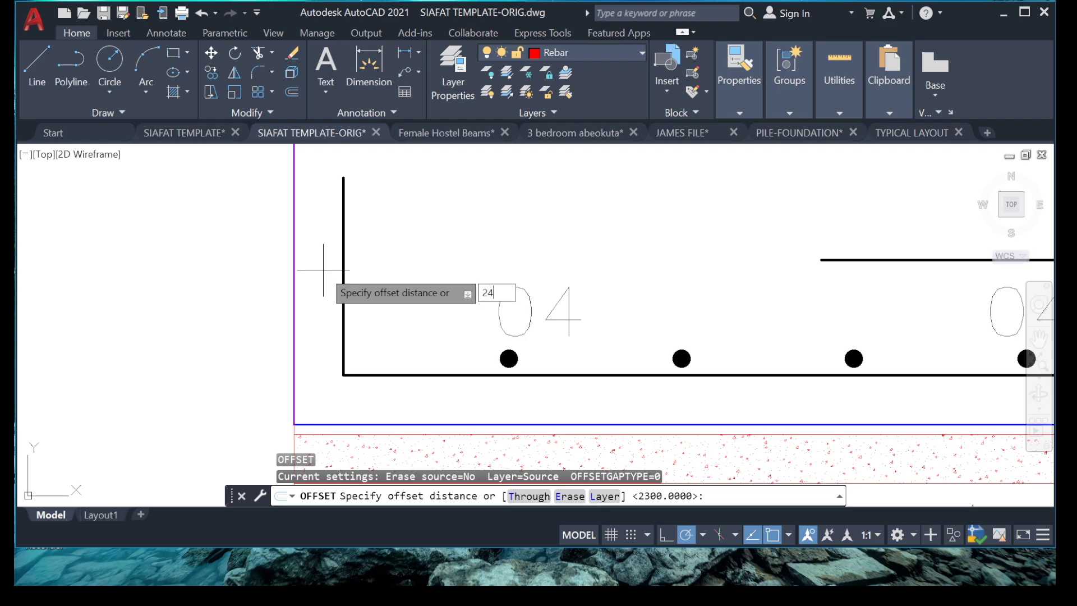
{"action": "type", "text": "245"}
{"action": "key", "text": "Return"}
{"action": "left_click", "coordinate": [344, 263]}
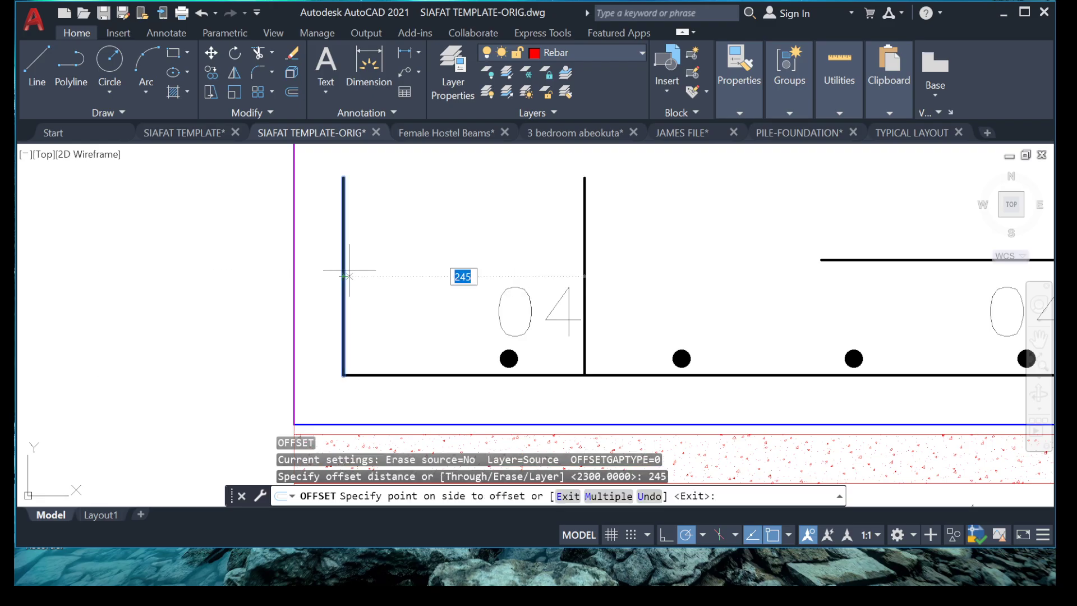
{"action": "left_click", "coordinate": [522, 251]}
Add four more vertical spacing guides to the right, each offset 245 from the previous one, along the bottom bar
{"action": "scroll", "coordinate": [521, 252], "scroll_direction": "down", "scroll_amount": 2}
{"action": "left_click", "coordinate": [561, 250]}
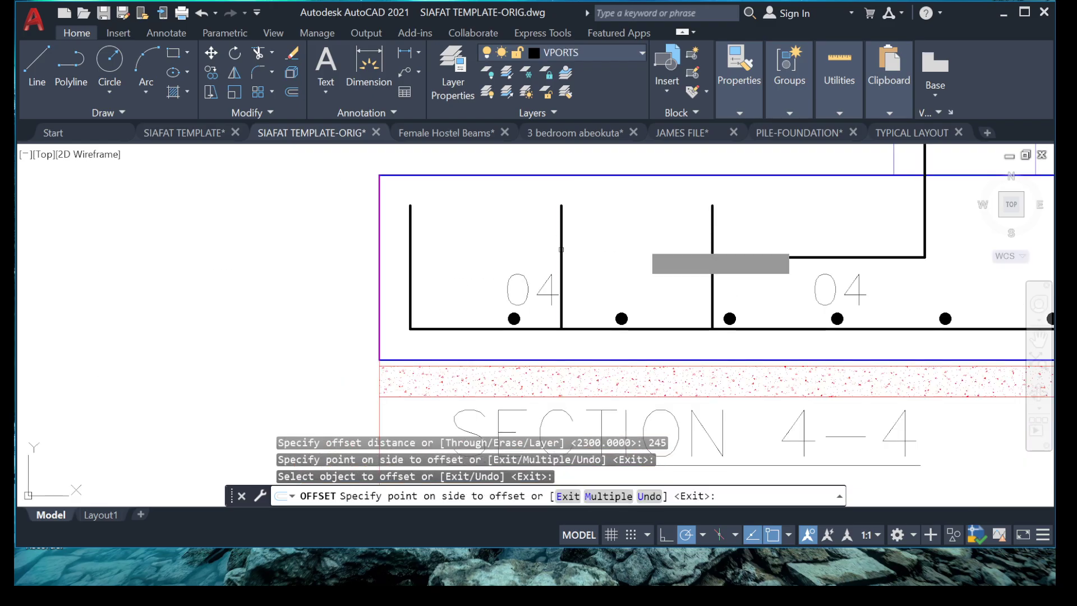
{"action": "left_click", "coordinate": [724, 232]}
{"action": "left_click", "coordinate": [711, 223]}
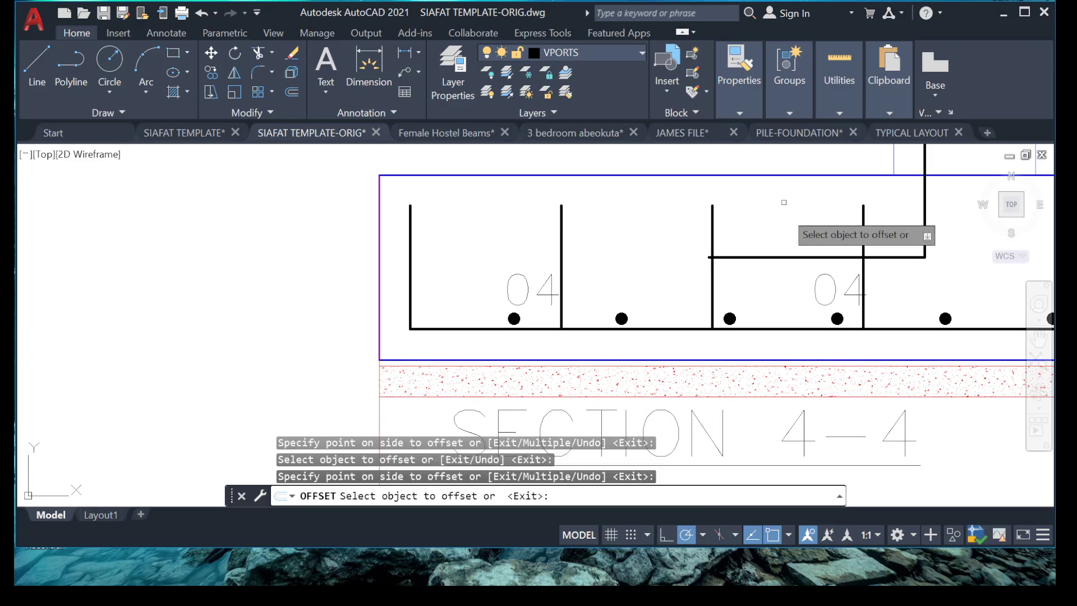
{"action": "left_click", "coordinate": [851, 218]}
{"action": "middle_click_drag", "start_coordinate": [851, 218], "coordinate": [710, 238]}
{"action": "left_click", "coordinate": [722, 255]}
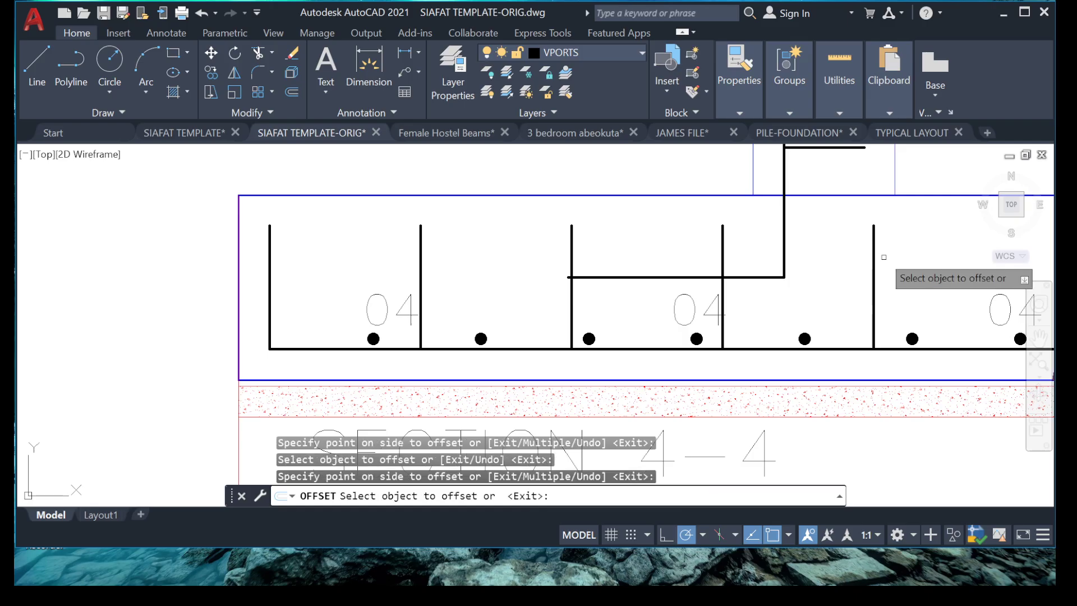
{"action": "left_click", "coordinate": [864, 264]}
{"action": "middle_click_drag", "start_coordinate": [864, 264], "coordinate": [696, 267]}
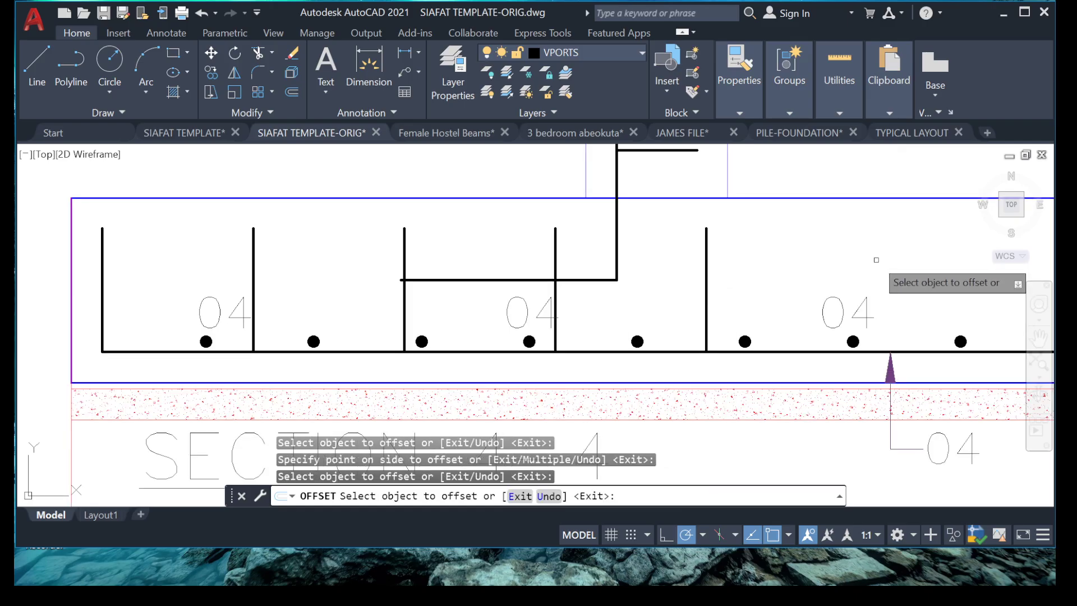
{"action": "left_click", "coordinate": [824, 280]}
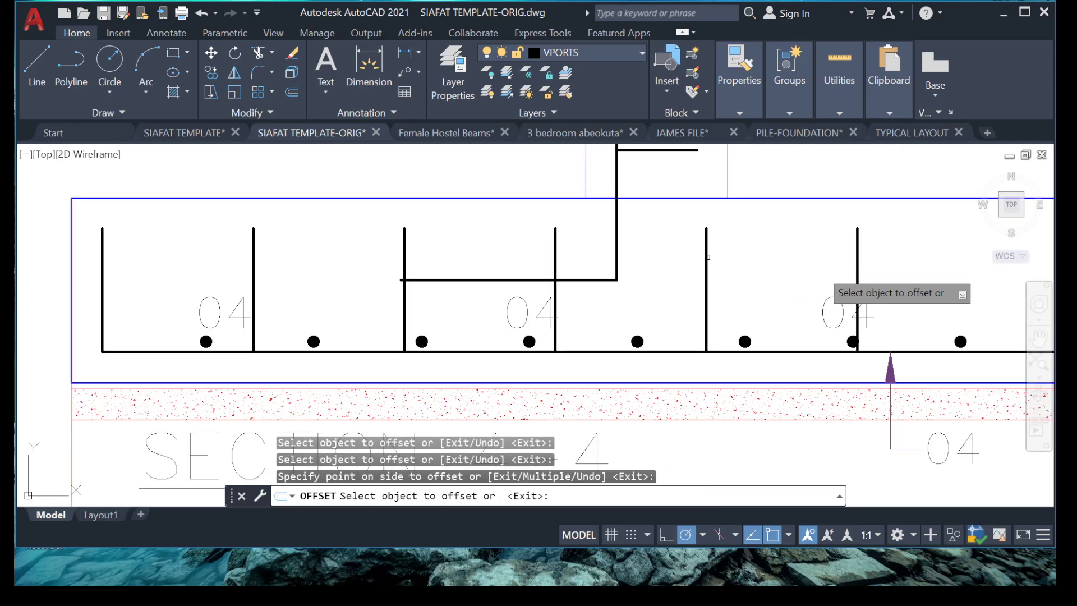
Continue the guides with two further 245 offsets toward the right end of the footing base in Section 4-4
{"action": "scroll", "coordinate": [752, 289], "scroll_direction": "down", "scroll_amount": 5}
{"action": "scroll", "coordinate": [756, 279], "scroll_direction": "up", "scroll_amount": 5}
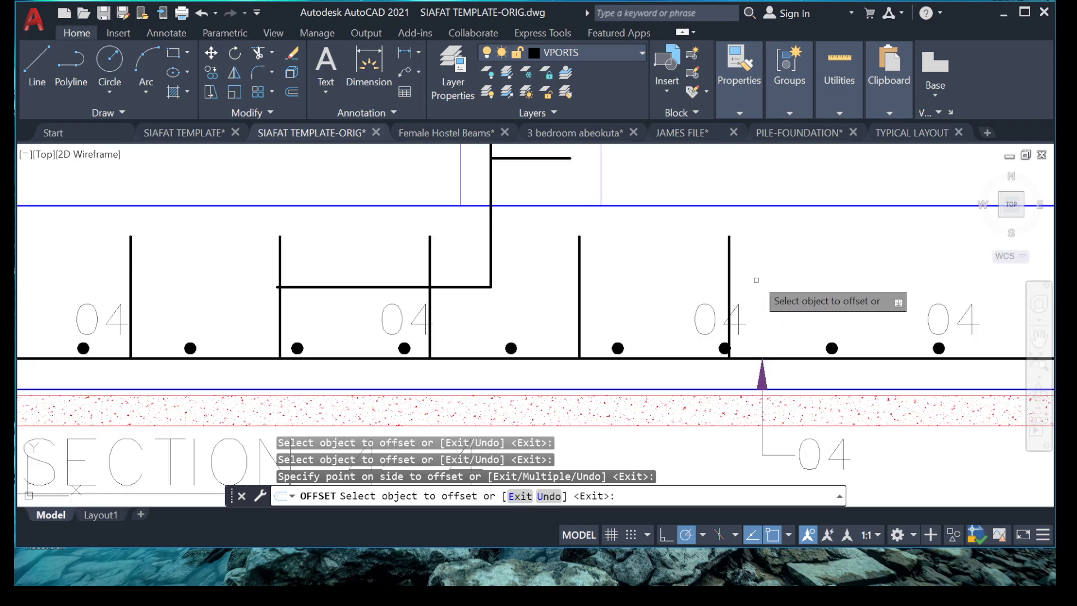
{"action": "left_click", "coordinate": [728, 259]}
{"action": "left_click", "coordinate": [828, 258]}
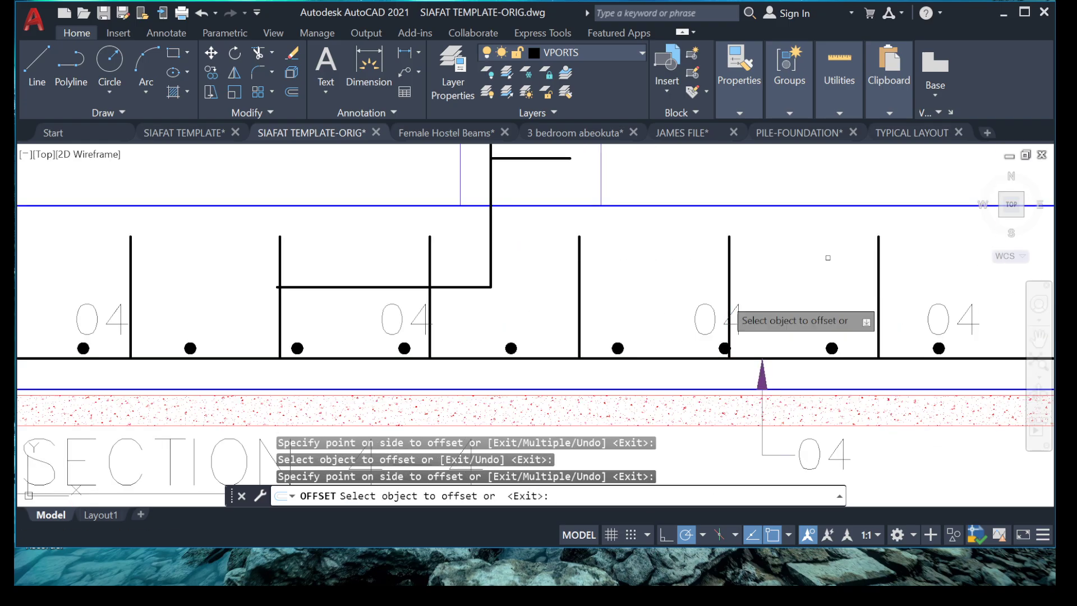
{"action": "scroll", "coordinate": [744, 302], "scroll_direction": "down", "scroll_amount": 5}
{"action": "scroll", "coordinate": [757, 295], "scroll_direction": "up", "scroll_amount": 5}
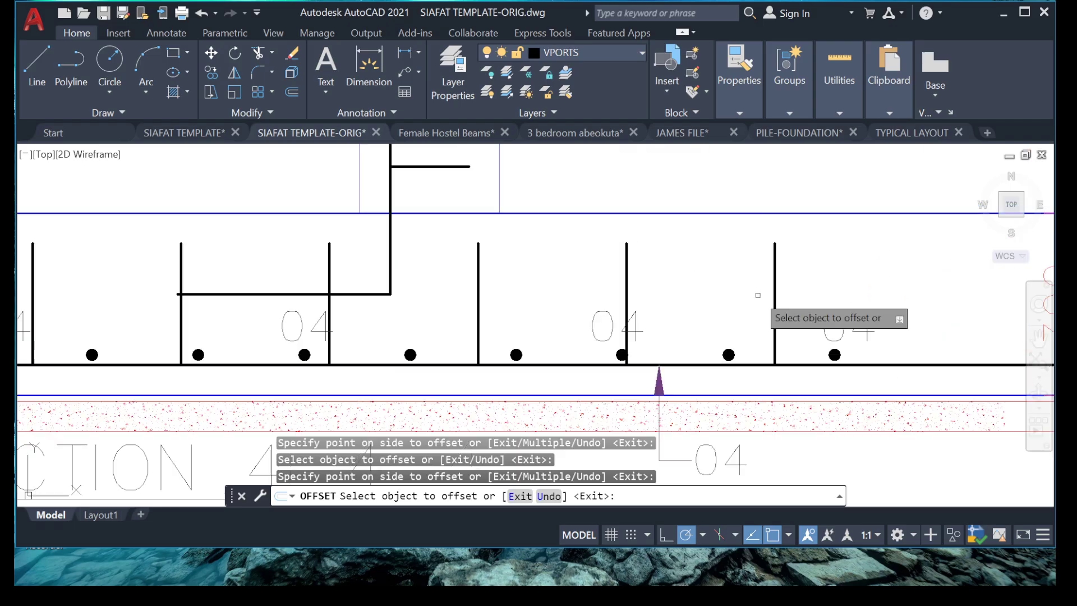
{"action": "left_click", "coordinate": [774, 263]}
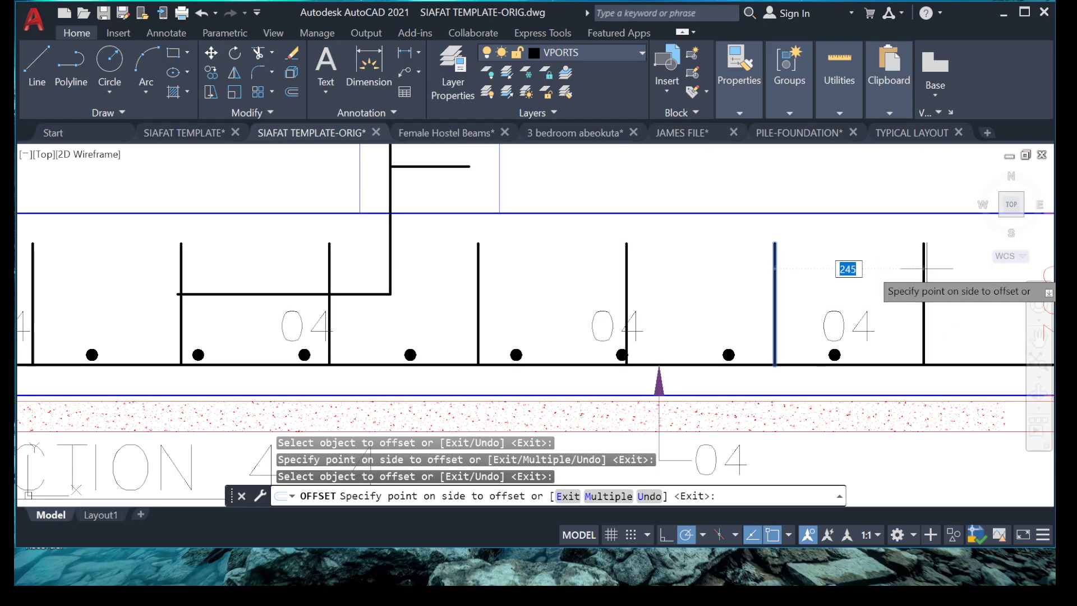
{"action": "left_click", "coordinate": [926, 269]}
{"action": "scroll", "coordinate": [875, 280], "scroll_direction": "down", "scroll_amount": 5}
{"action": "scroll", "coordinate": [804, 273], "scroll_direction": "up", "scroll_amount": 5}
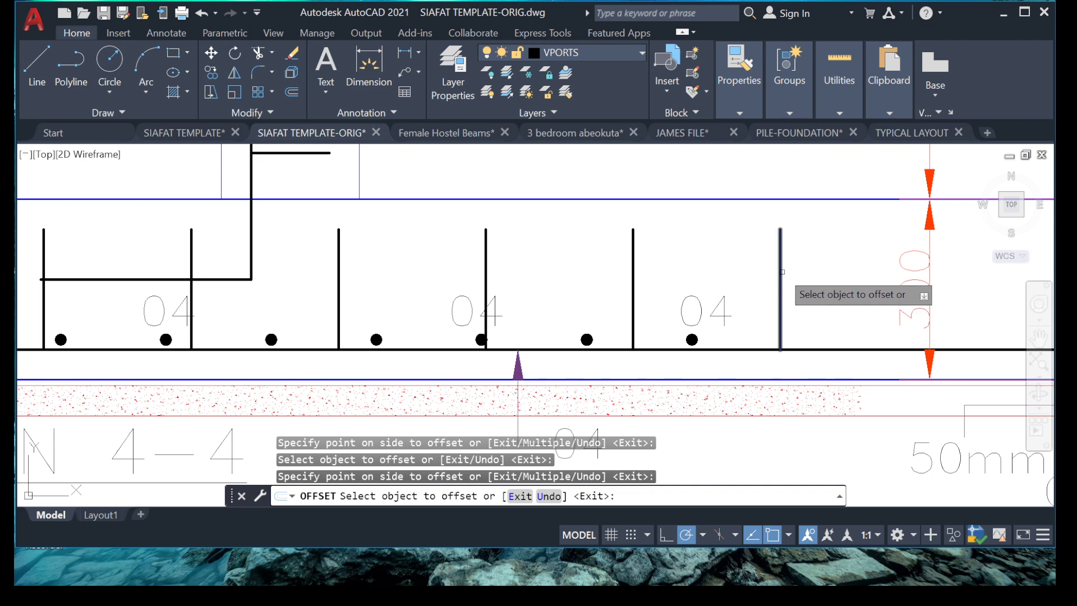
{"action": "scroll", "coordinate": [777, 269], "scroll_direction": "down", "scroll_amount": 6}
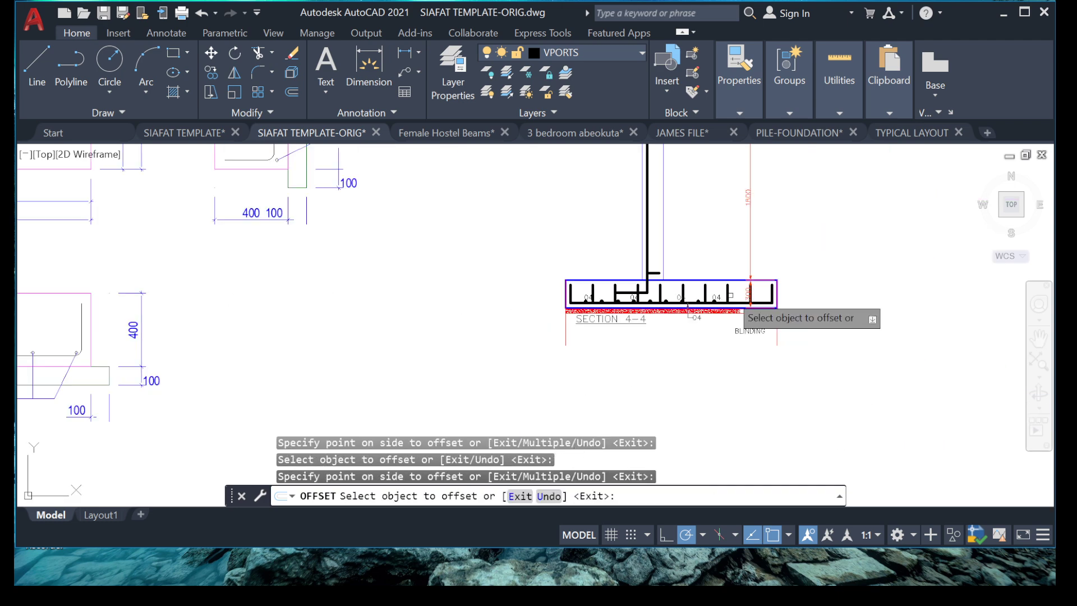
Move the 1800 and 300 height dimensions of Section 4-4 to the right, clear of the footing's right edge, leaving the spacing guide in place
{"action": "key", "text": "Escape"}
{"action": "left_click", "coordinate": [782, 247]}
{"action": "left_click", "coordinate": [699, 218]}
{"action": "scroll", "coordinate": [724, 303], "scroll_direction": "up", "scroll_amount": 4}
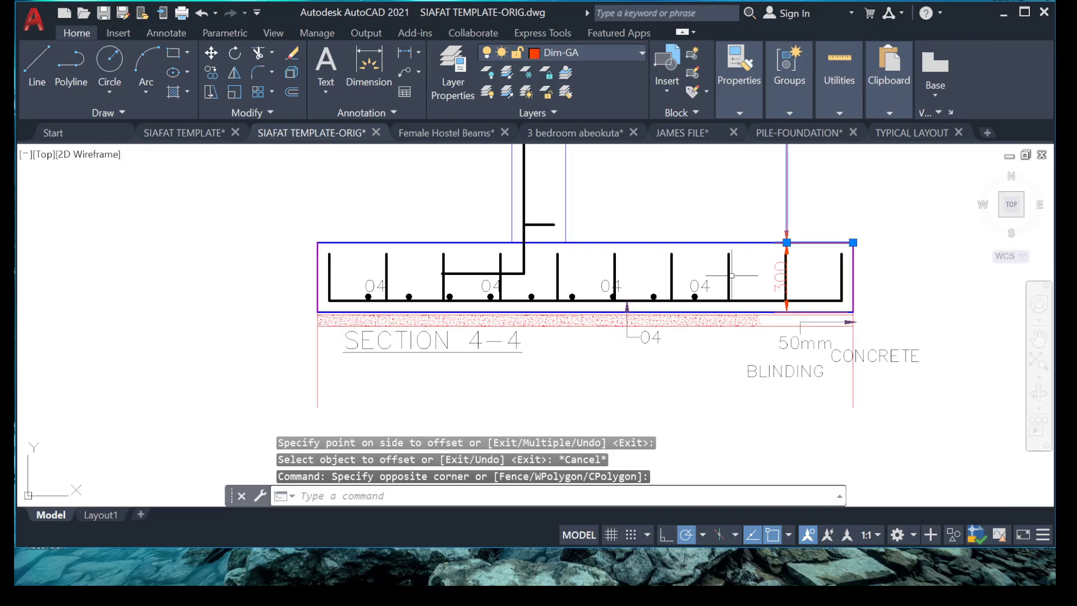
{"action": "left_click", "coordinate": [739, 214]}
{"action": "scroll", "coordinate": [793, 349], "scroll_direction": "up", "scroll_amount": 2}
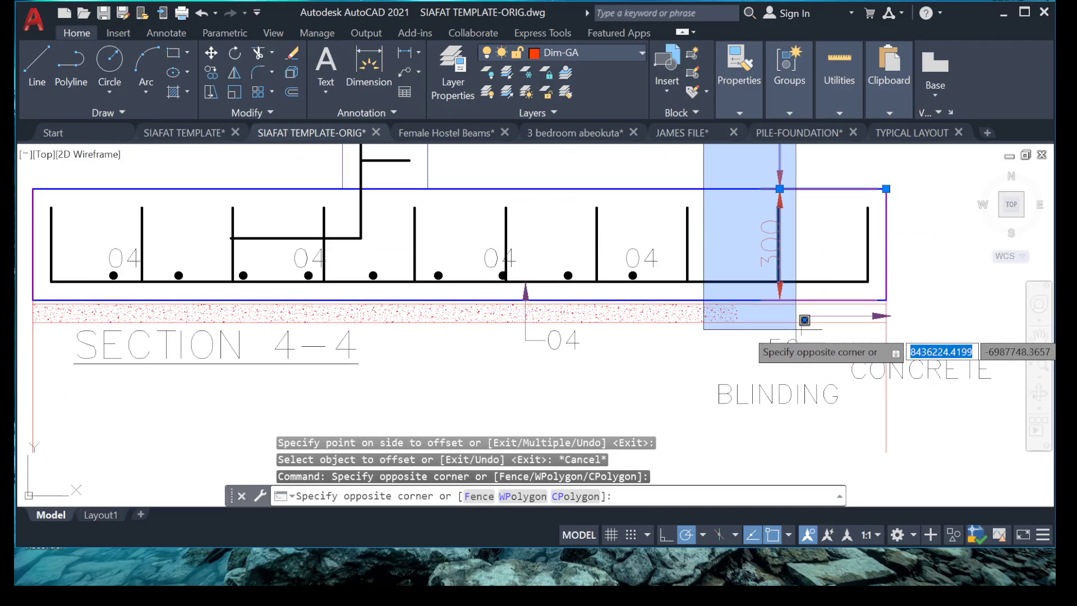
{"action": "left_click", "coordinate": [795, 329]}
{"action": "scroll", "coordinate": [600, 325], "scroll_direction": "down", "scroll_amount": 3}
{"action": "scroll", "coordinate": [764, 308], "scroll_direction": "up", "scroll_amount": 7}
{"action": "left_click", "coordinate": [765, 308]}
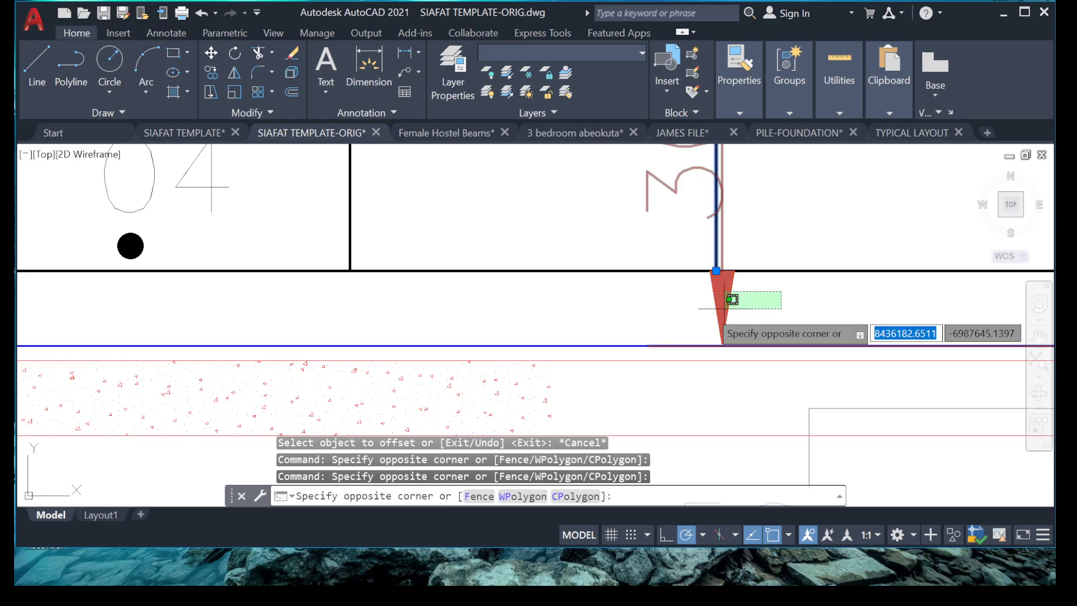
{"action": "scroll", "coordinate": [722, 301], "scroll_direction": "down", "scroll_amount": 3}
{"action": "left_click", "coordinate": [709, 283]}
{"action": "scroll", "coordinate": [710, 284], "scroll_direction": "down", "scroll_amount": 4}
{"action": "scroll", "coordinate": [741, 248], "scroll_direction": "up", "scroll_amount": 4}
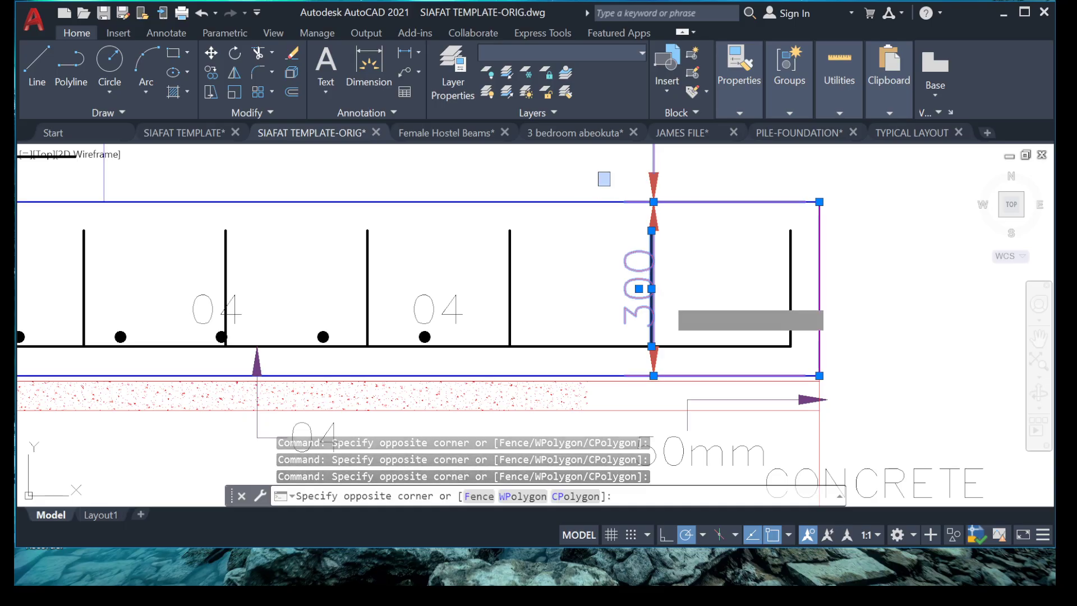
{"action": "left_click", "coordinate": [597, 172], "text": "shift"}
{"action": "left_click", "coordinate": [680, 390], "text": "shift"}
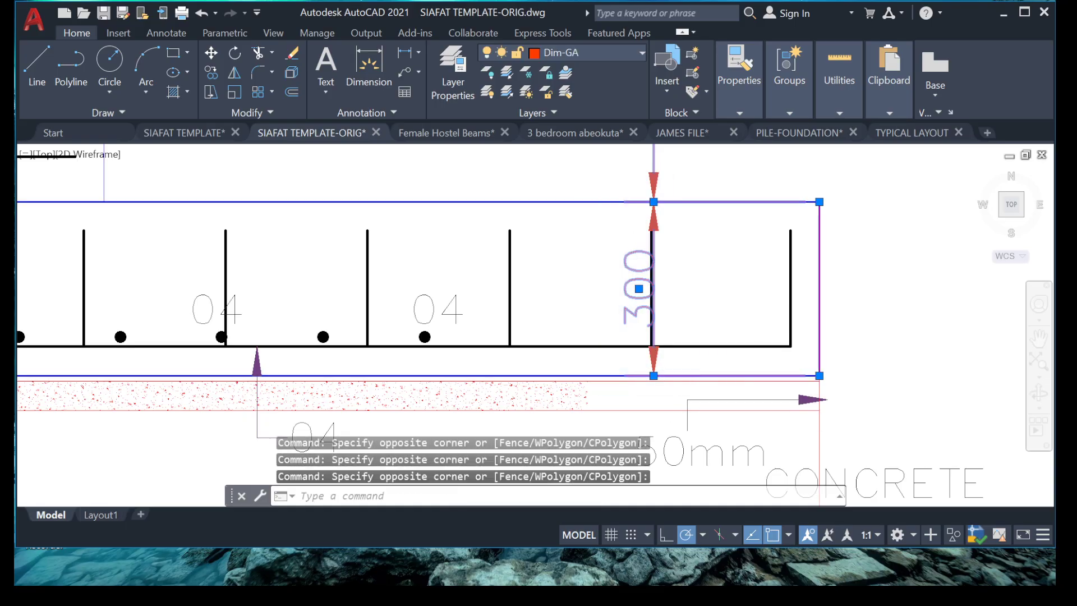
{"action": "scroll", "coordinate": [633, 260], "scroll_direction": "up", "scroll_amount": 8}
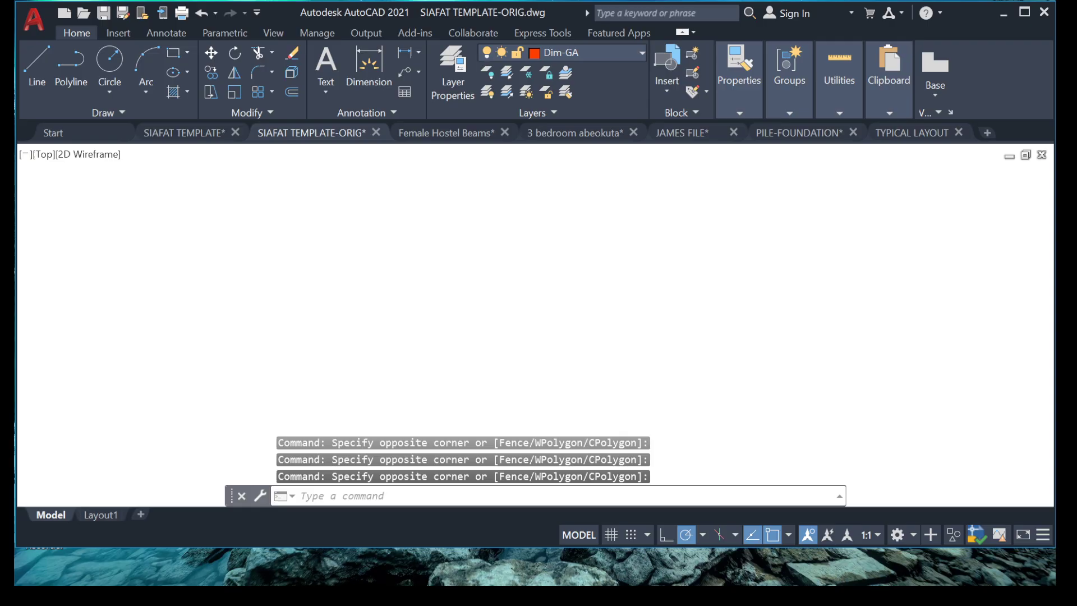
{"action": "scroll", "coordinate": [630, 288], "scroll_direction": "down", "scroll_amount": 5}
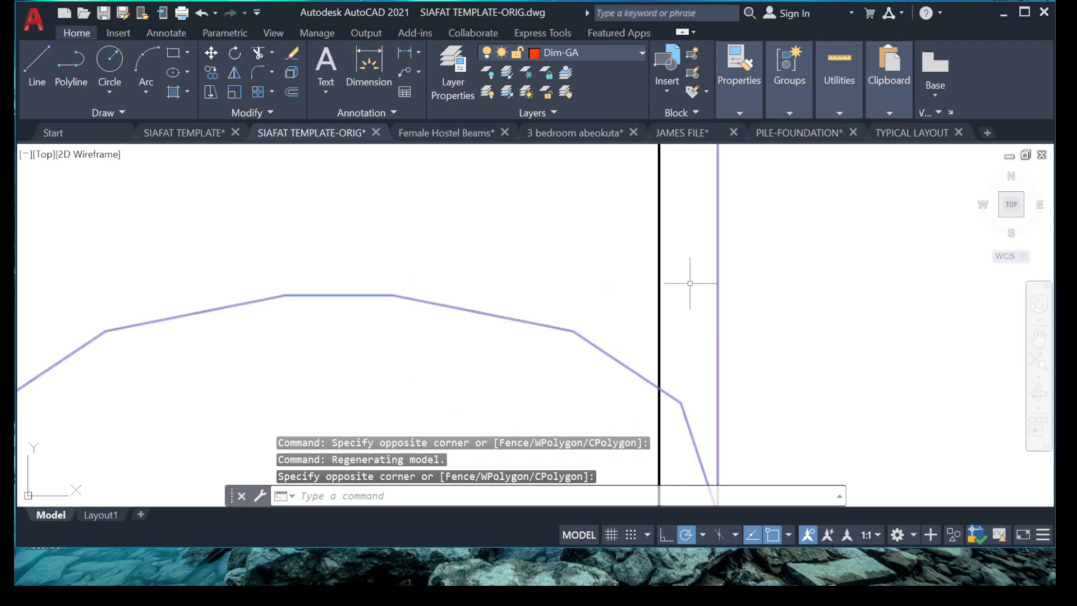
{"action": "left_click", "coordinate": [562, 277]}
{"action": "scroll", "coordinate": [583, 268], "scroll_direction": "down", "scroll_amount": 12}
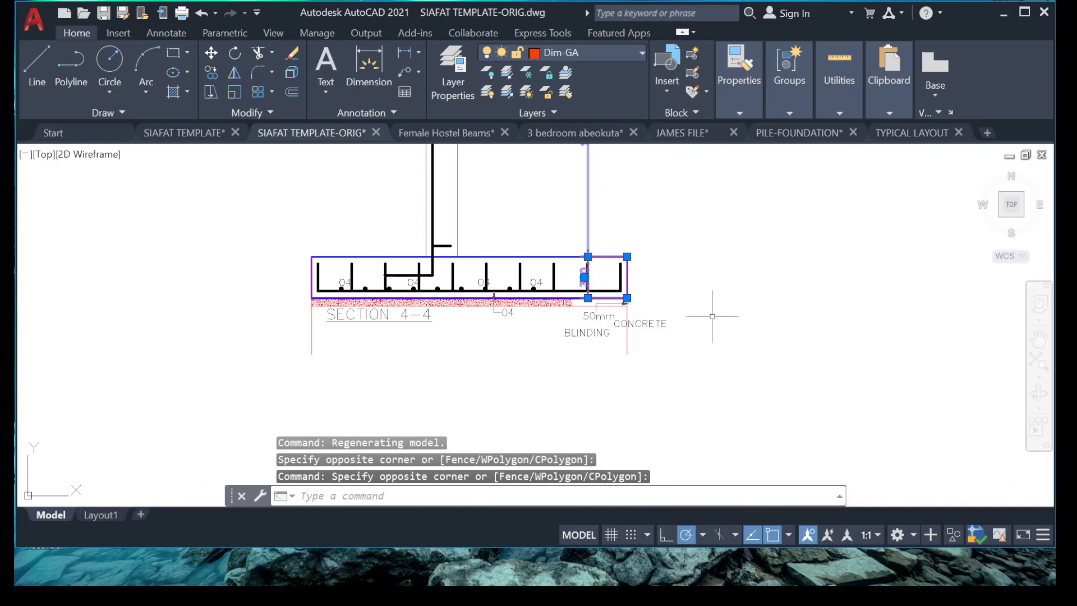
{"action": "right_click", "coordinate": [729, 249]}
{"action": "left_click", "coordinate": [771, 321]}
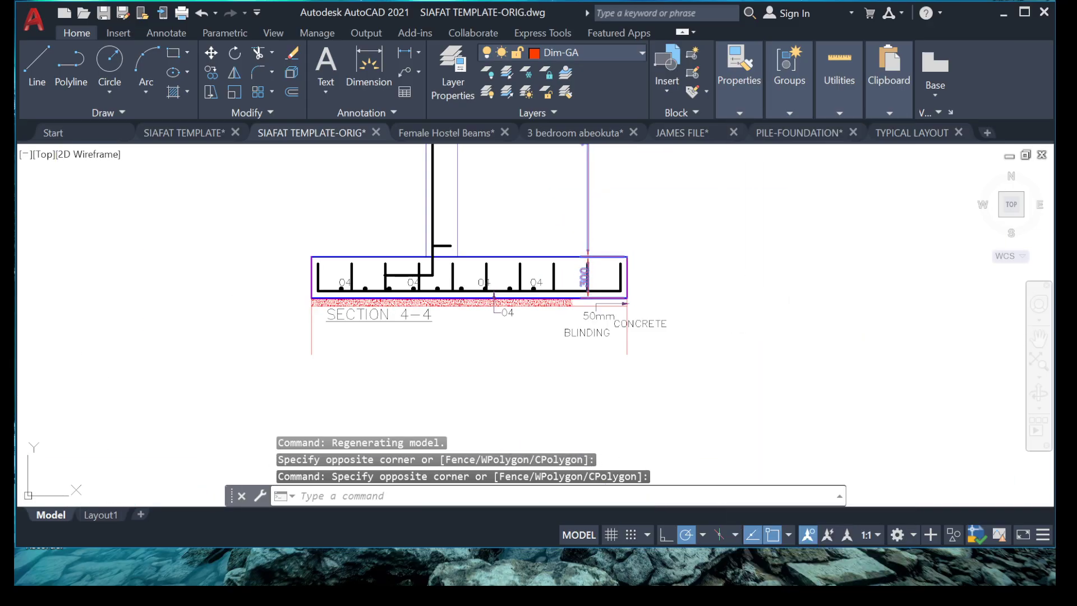
{"action": "left_click", "coordinate": [745, 302]}
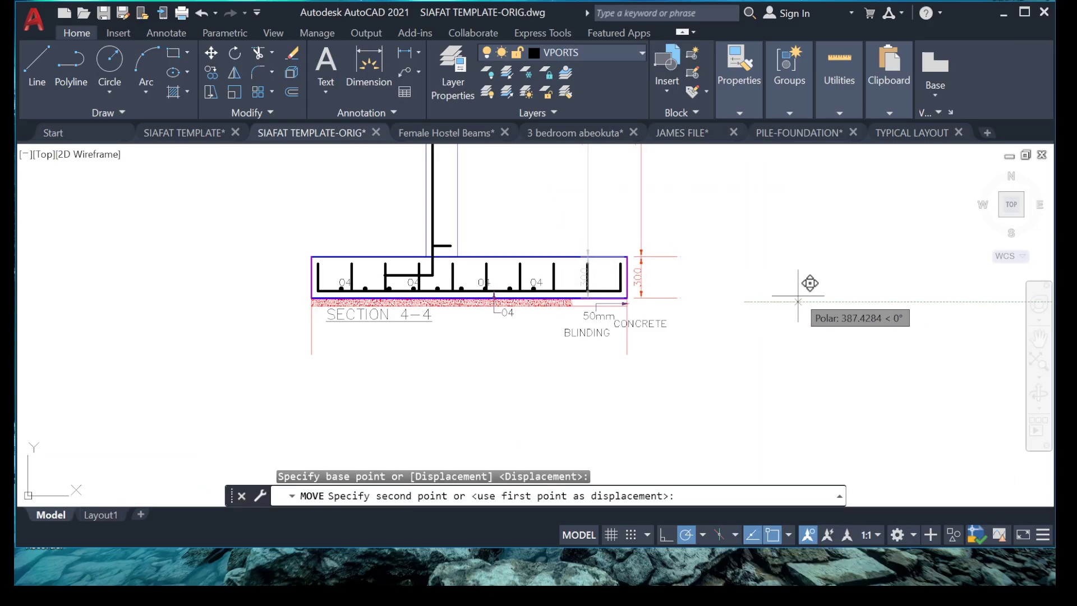
{"action": "left_click", "coordinate": [601, 313]}
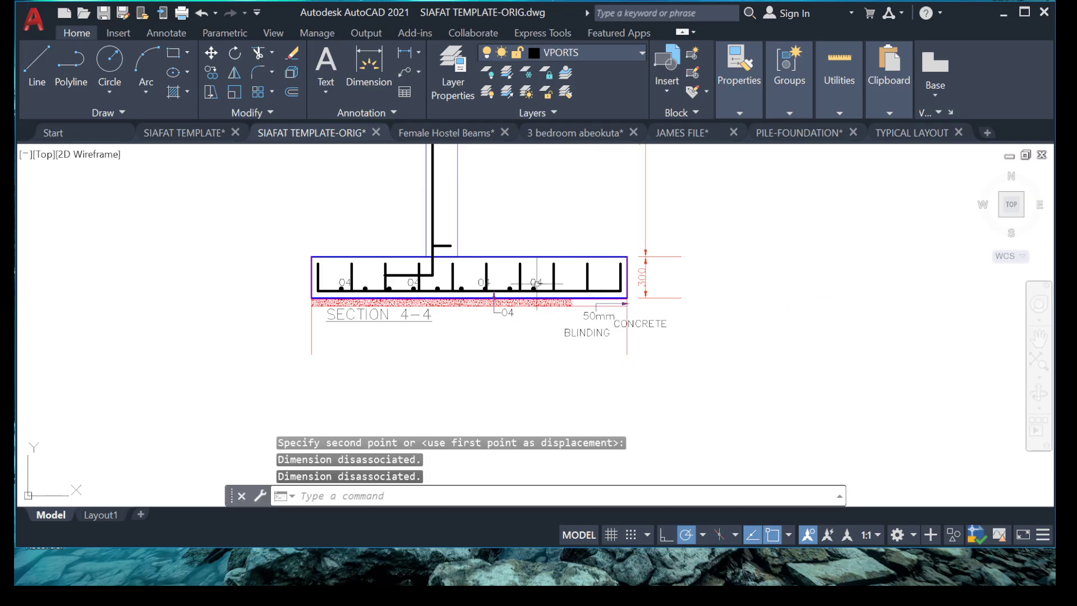
Move the leftmost bar dot and its 04 label into the corner between the bottom bar and its left upturned leg
{"action": "middle_click_drag", "start_coordinate": [435, 282], "coordinate": [552, 289]}
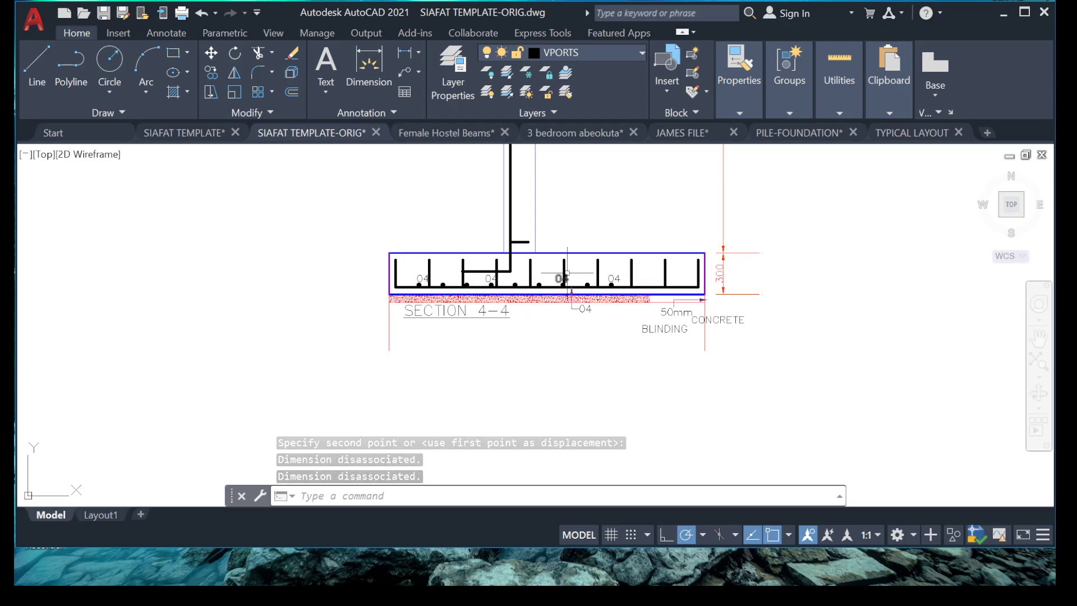
{"action": "scroll", "coordinate": [560, 275], "scroll_direction": "down", "scroll_amount": 2}
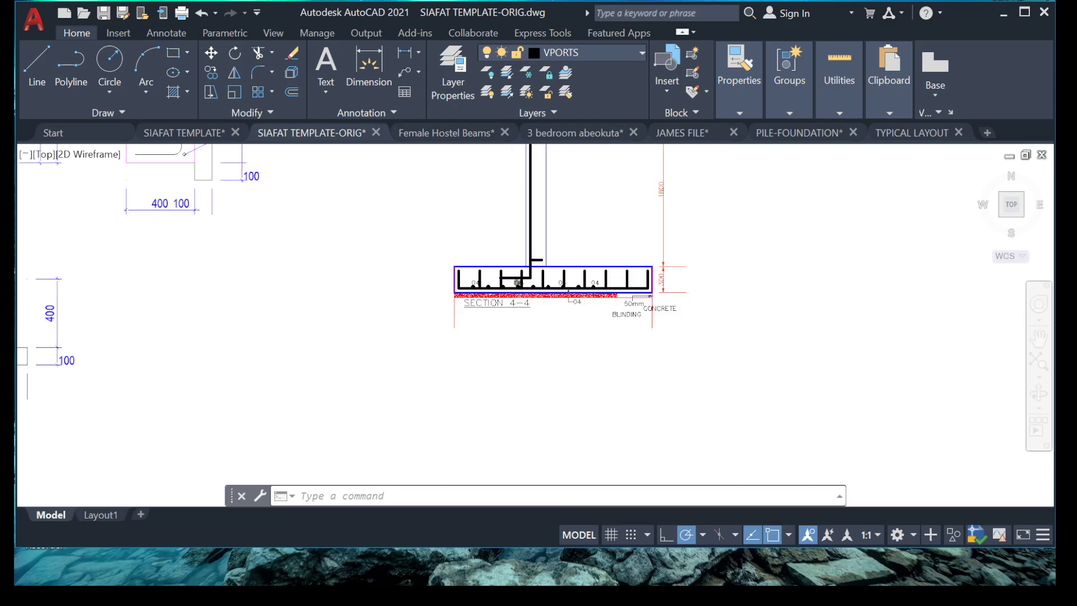
{"action": "scroll", "coordinate": [398, 285], "scroll_direction": "up", "scroll_amount": 8}
{"action": "middle_click_drag", "start_coordinate": [398, 285], "coordinate": [467, 273]}
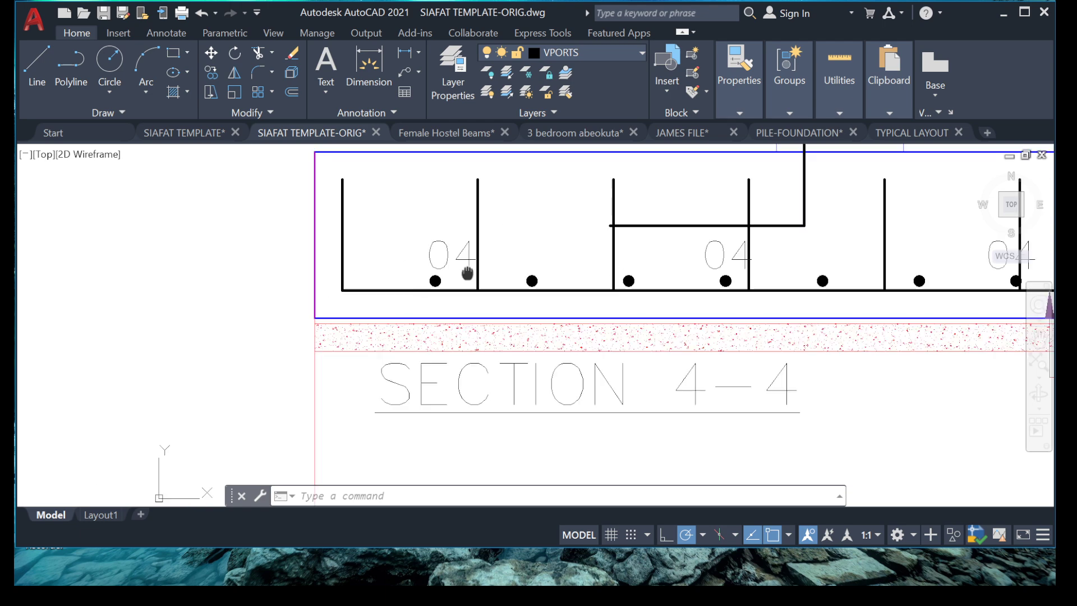
{"action": "left_click", "coordinate": [402, 223]}
{"action": "scroll", "coordinate": [486, 314], "scroll_direction": "up", "scroll_amount": 2}
{"action": "left_click", "coordinate": [471, 297]}
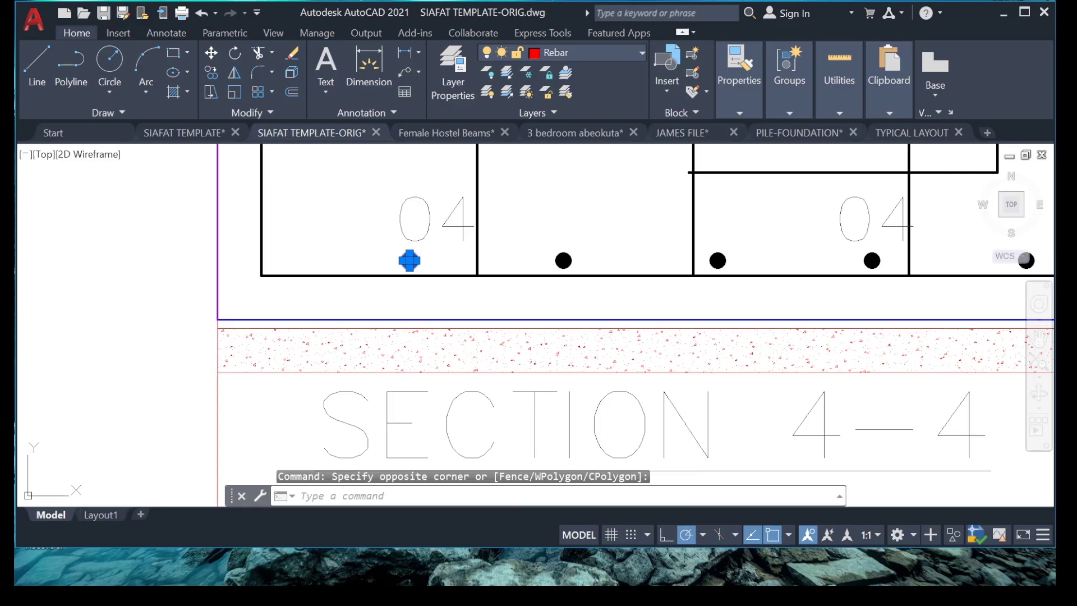
{"action": "right_click", "coordinate": [519, 309]}
{"action": "left_click", "coordinate": [434, 189]}
{"action": "left_click", "coordinate": [401, 235]}
{"action": "scroll", "coordinate": [461, 256], "scroll_direction": "down", "scroll_amount": 4}
{"action": "mouse_move", "coordinate": [461, 255]}
{"action": "middle_mouse_down"}
{"action": "mouse_move", "coordinate": [469, 241]}
{"action": "mouse_move", "coordinate": [468, 294]}
{"action": "middle_mouse_up"}
{"action": "right_click", "coordinate": [508, 501]}
{"action": "left_click", "coordinate": [546, 321]}
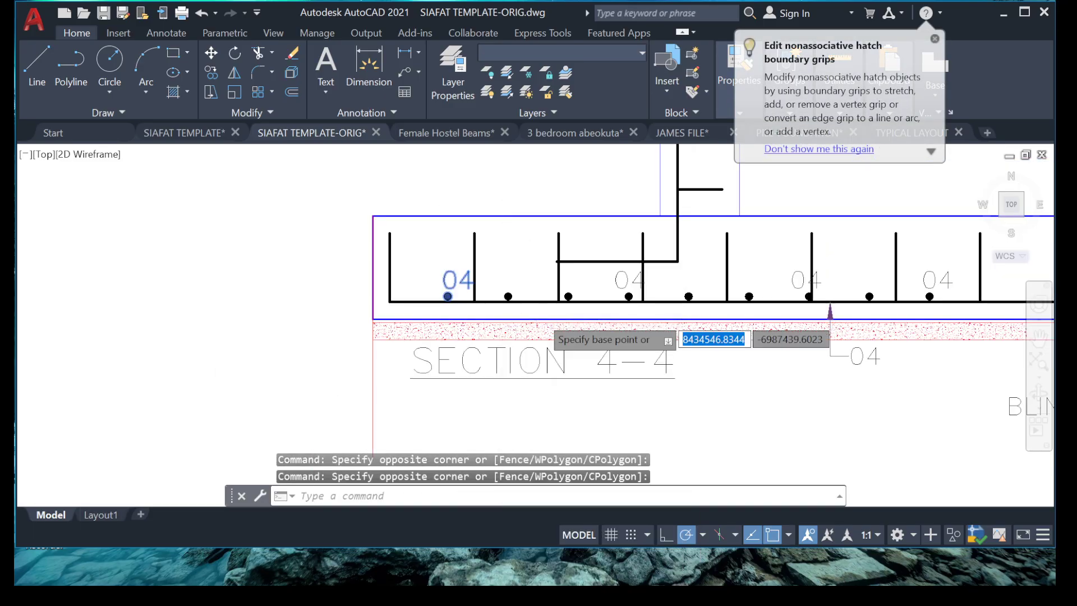
{"action": "scroll", "coordinate": [555, 308], "scroll_direction": "up", "scroll_amount": 3}
{"action": "scroll", "coordinate": [611, 247], "scroll_direction": "down", "scroll_amount": 2}
{"action": "left_click", "coordinate": [629, 249]}
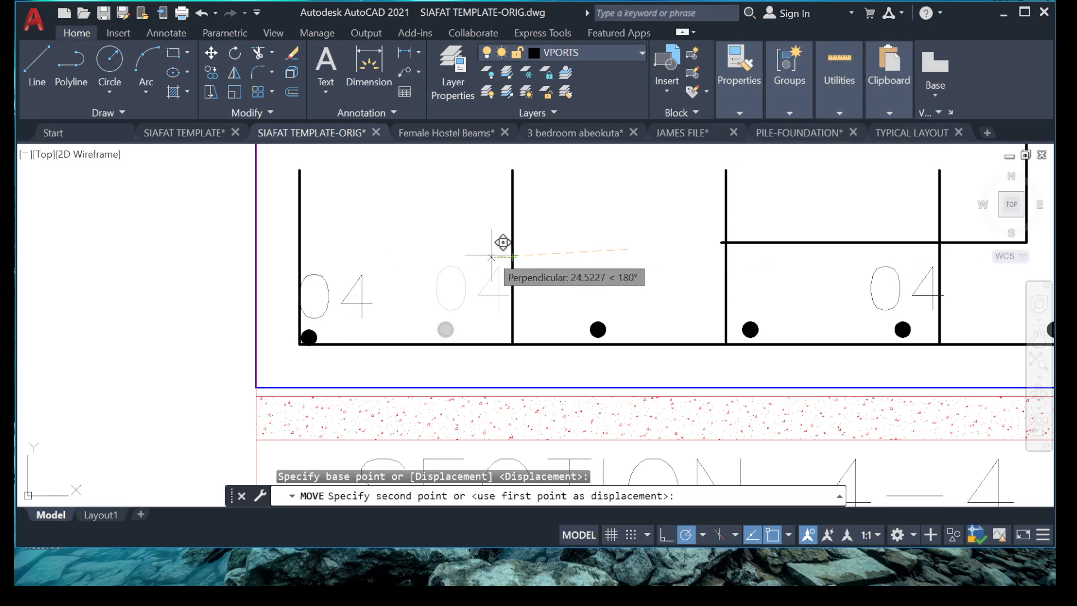
{"action": "left_click", "coordinate": [539, 286]}
Move the second bar dot left so it sits beside the second upright, the first 245 spacing guide
{"action": "left_click", "coordinate": [623, 343]}
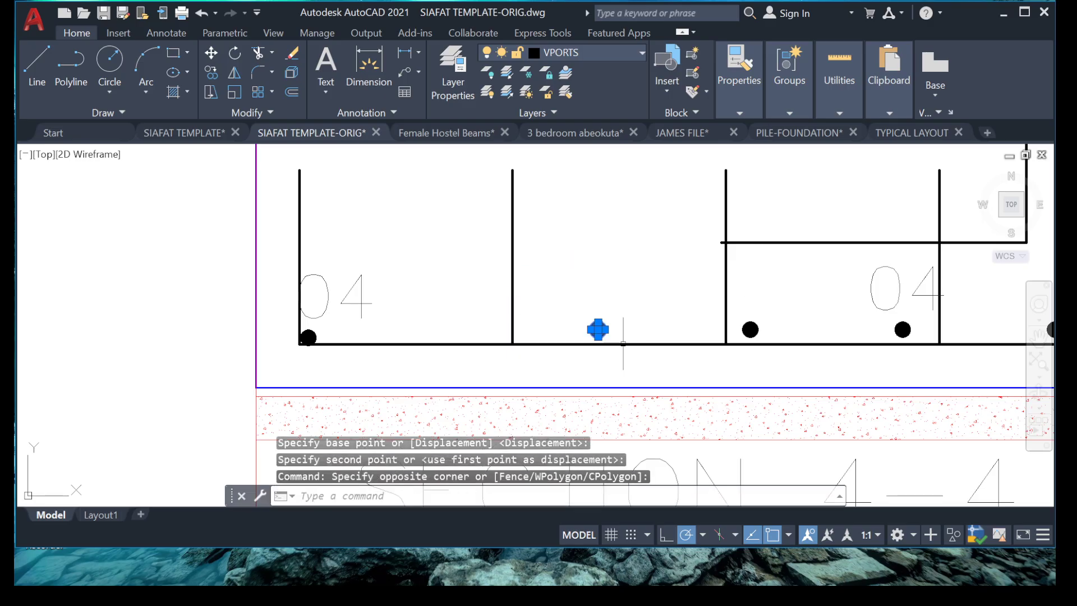
{"action": "right_click", "coordinate": [570, 304]}
{"action": "left_click", "coordinate": [612, 321]}
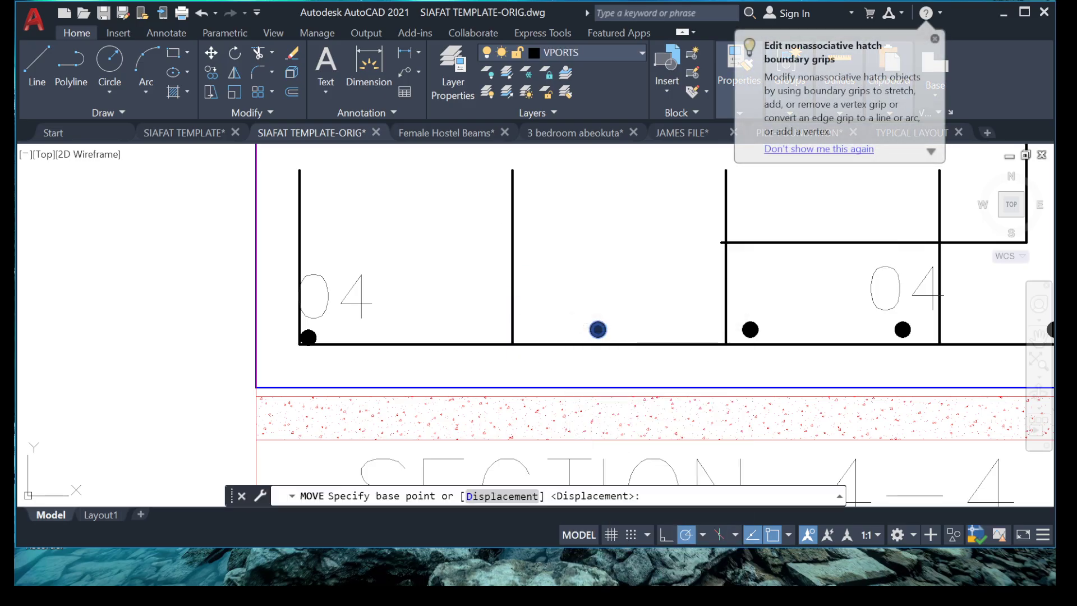
{"action": "left_click", "coordinate": [629, 209]}
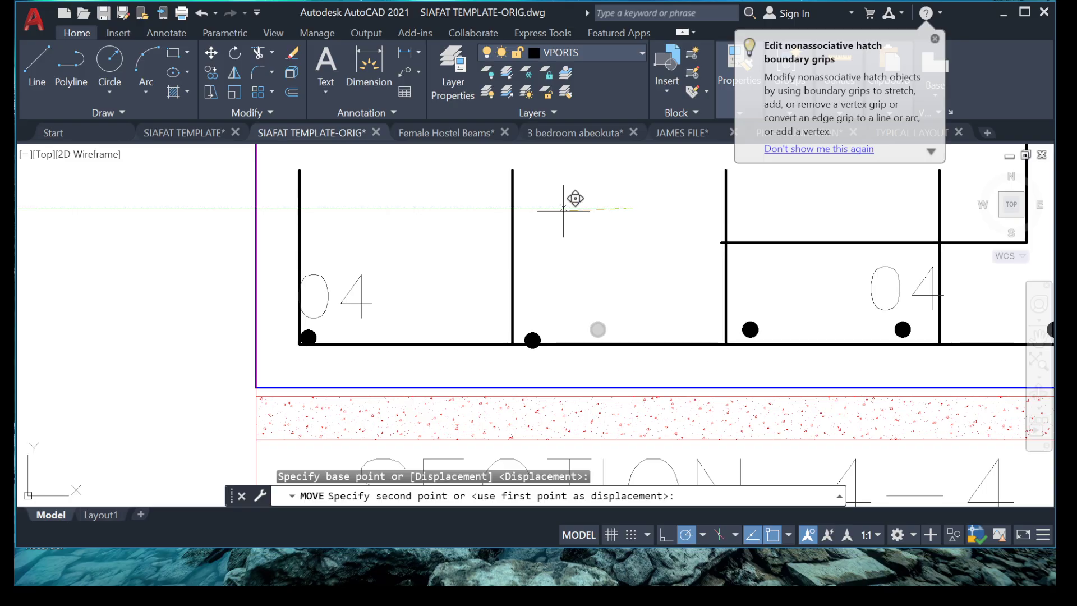
{"action": "left_click", "coordinate": [560, 207]}
Move the third bar dot about 18 to the left, against the third upright in Section 4-4
{"action": "scroll", "coordinate": [418, 267], "scroll_direction": "down", "scroll_amount": 2}
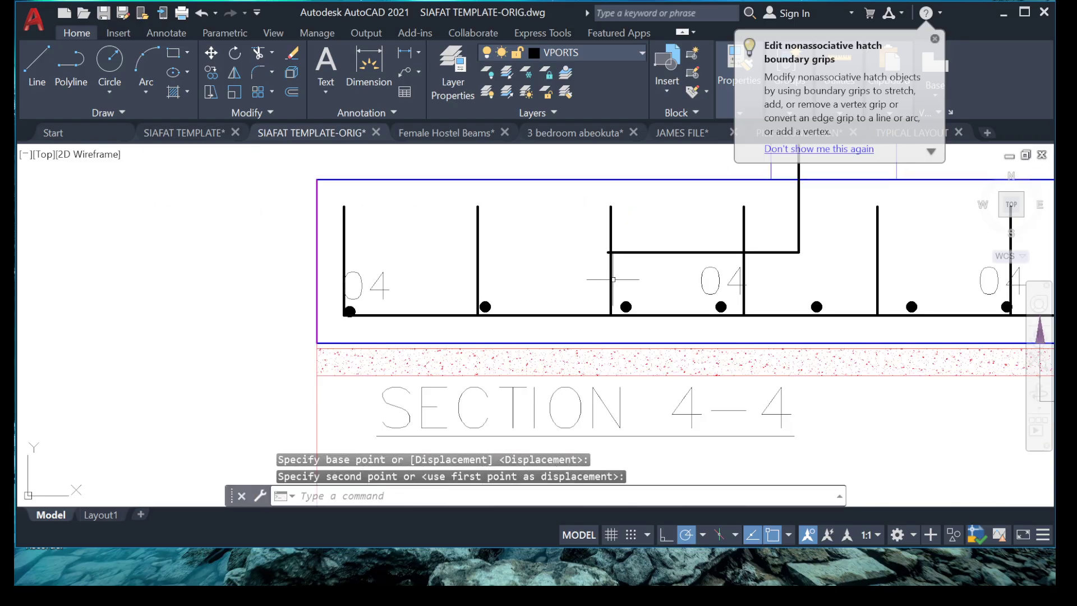
{"action": "scroll", "coordinate": [649, 317], "scroll_direction": "up", "scroll_amount": 4}
{"action": "left_click", "coordinate": [667, 325]}
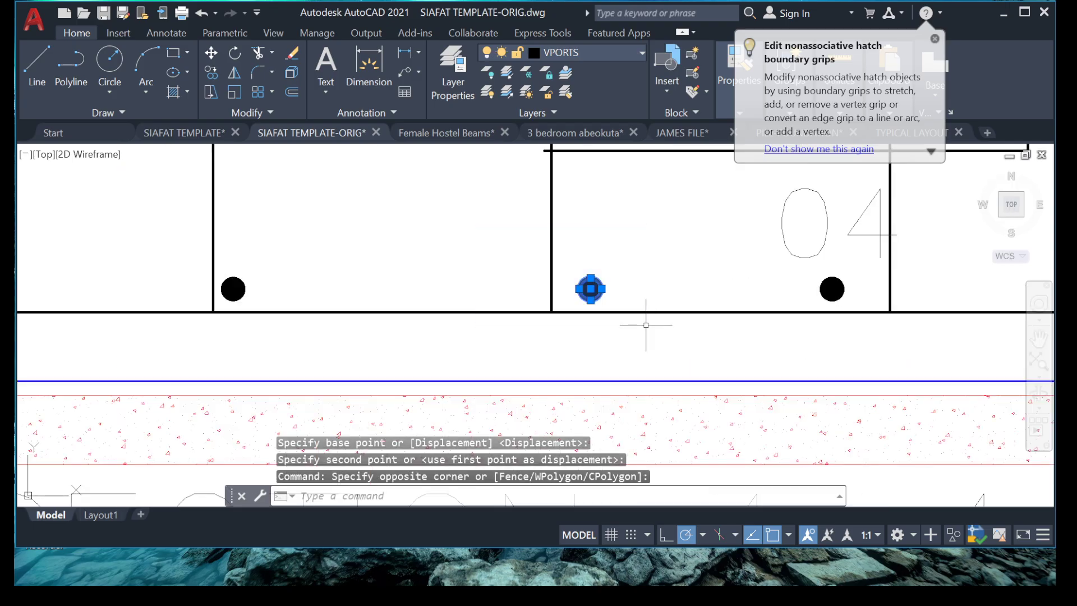
{"action": "right_click", "coordinate": [650, 223]}
{"action": "left_click", "coordinate": [692, 320]}
{"action": "left_click", "coordinate": [696, 212]}
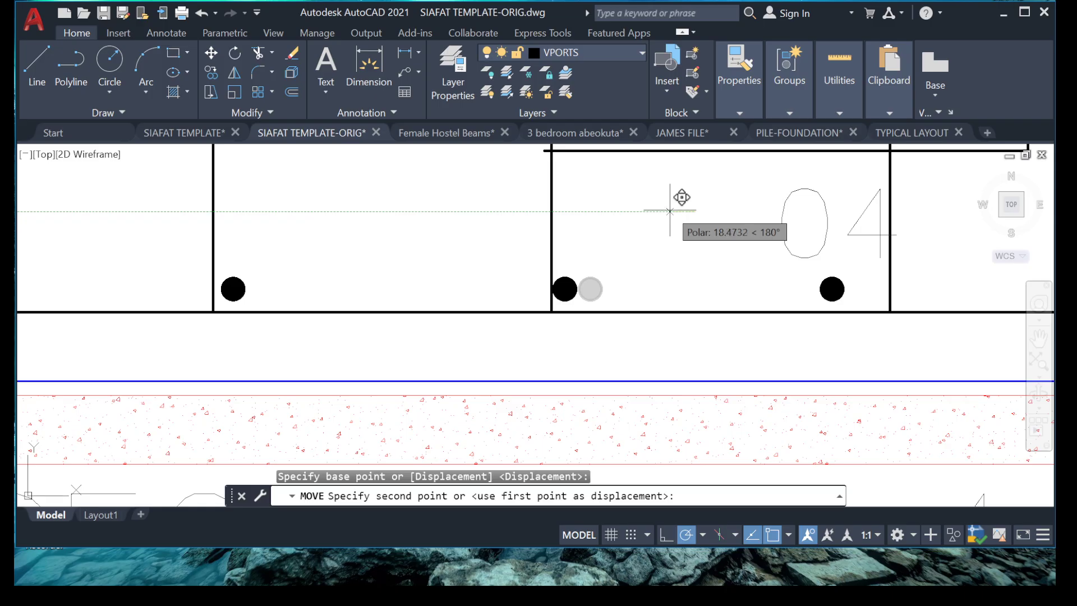
{"action": "left_click", "coordinate": [670, 211]}
Move the fourth bar dot to the right so it sits just beside the fourth upright
{"action": "scroll", "coordinate": [668, 219], "scroll_direction": "down", "scroll_amount": 3}
{"action": "scroll", "coordinate": [652, 257], "scroll_direction": "up", "scroll_amount": 4}
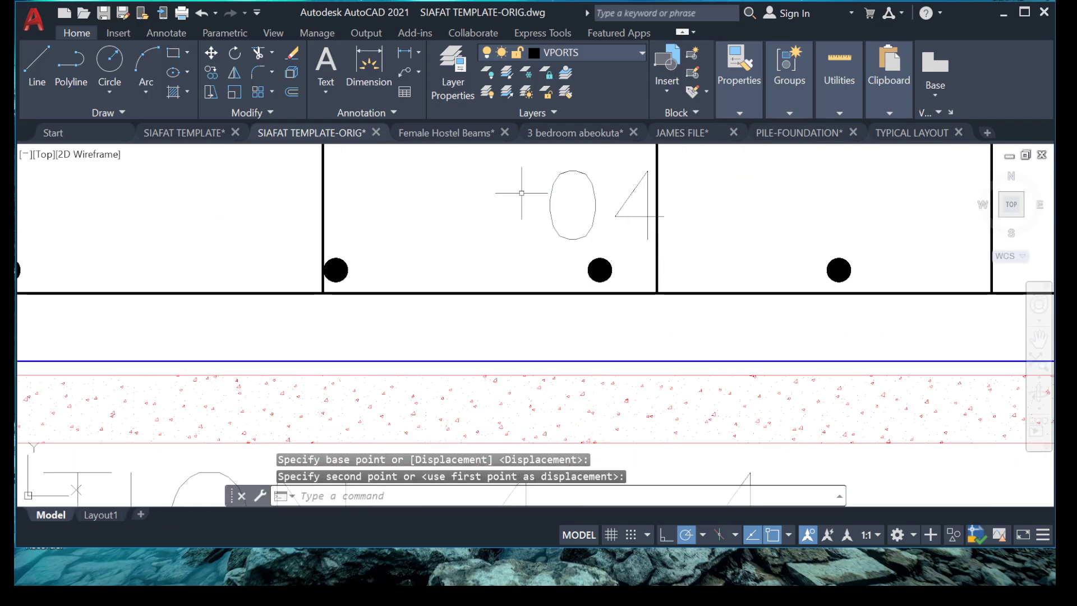
{"action": "left_click", "coordinate": [518, 175]}
{"action": "left_click", "coordinate": [692, 289]}
{"action": "right_click", "coordinate": [593, 275]}
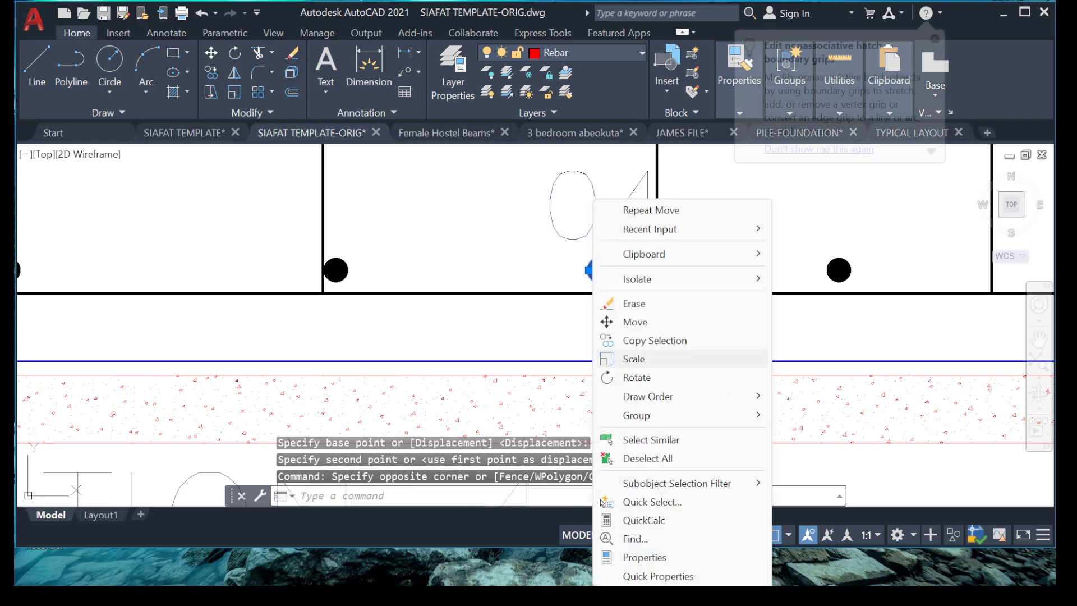
{"action": "left_click", "coordinate": [635, 321]}
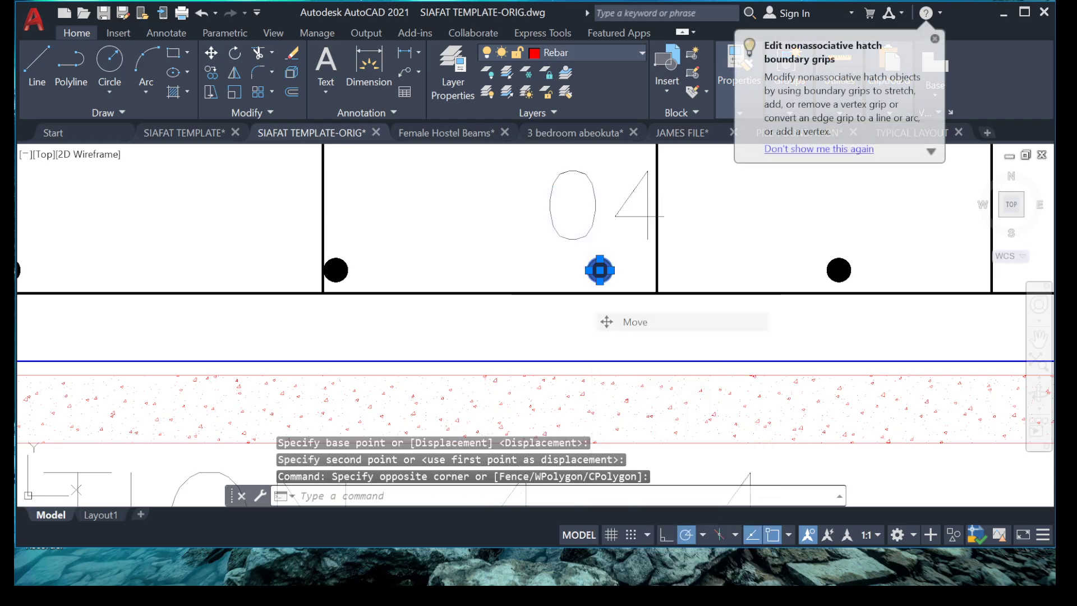
{"action": "left_click", "coordinate": [453, 204]}
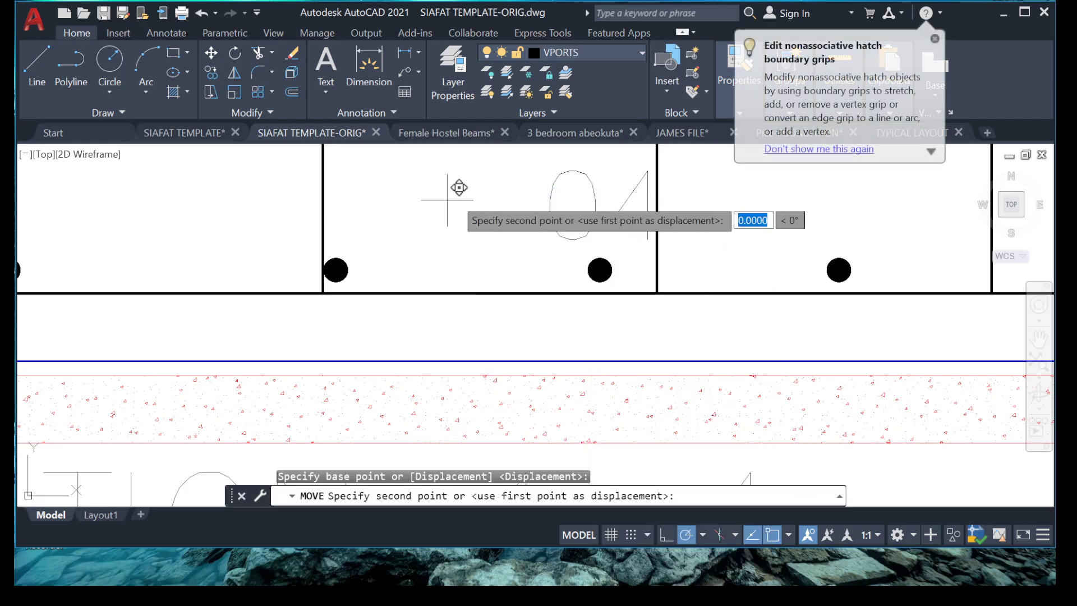
{"action": "left_click", "coordinate": [483, 196]}
Move the fifth bar dot to the right, up against the fifth upright along the bottom bar
{"action": "scroll", "coordinate": [505, 230], "scroll_direction": "down", "scroll_amount": 3}
{"action": "scroll", "coordinate": [603, 252], "scroll_direction": "up", "scroll_amount": 2}
{"action": "scroll", "coordinate": [529, 210], "scroll_direction": "up", "scroll_amount": 1}
{"action": "middle_click_drag", "start_coordinate": [529, 210], "coordinate": [545, 282]}
{"action": "left_click", "coordinate": [481, 231]}
{"action": "left_click", "coordinate": [595, 336]}
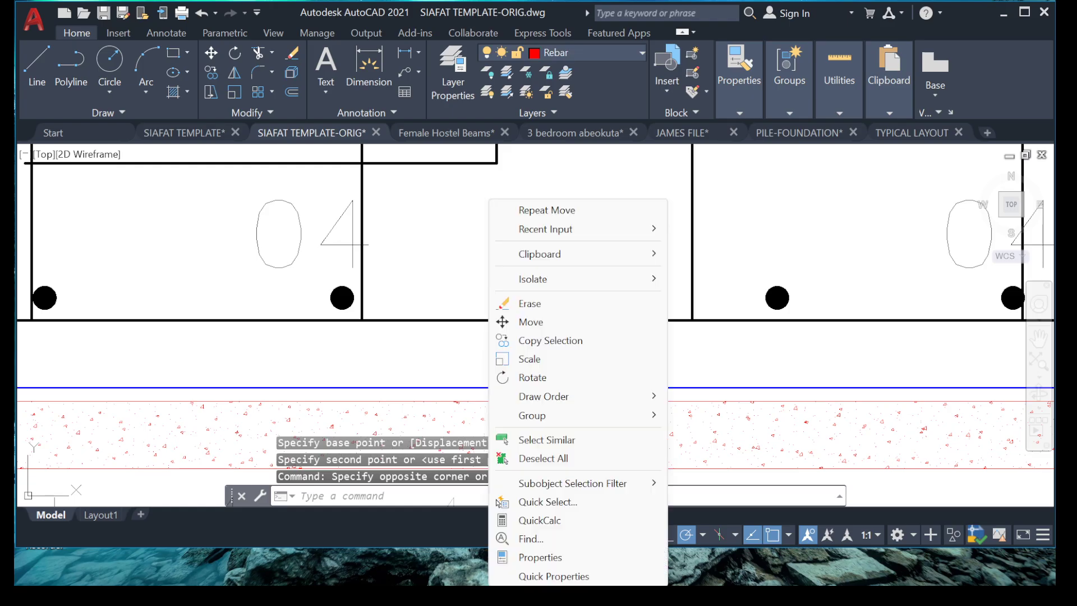
{"action": "right_click", "coordinate": [487, 200]}
{"action": "left_click", "coordinate": [519, 324]}
{"action": "left_click", "coordinate": [491, 215]}
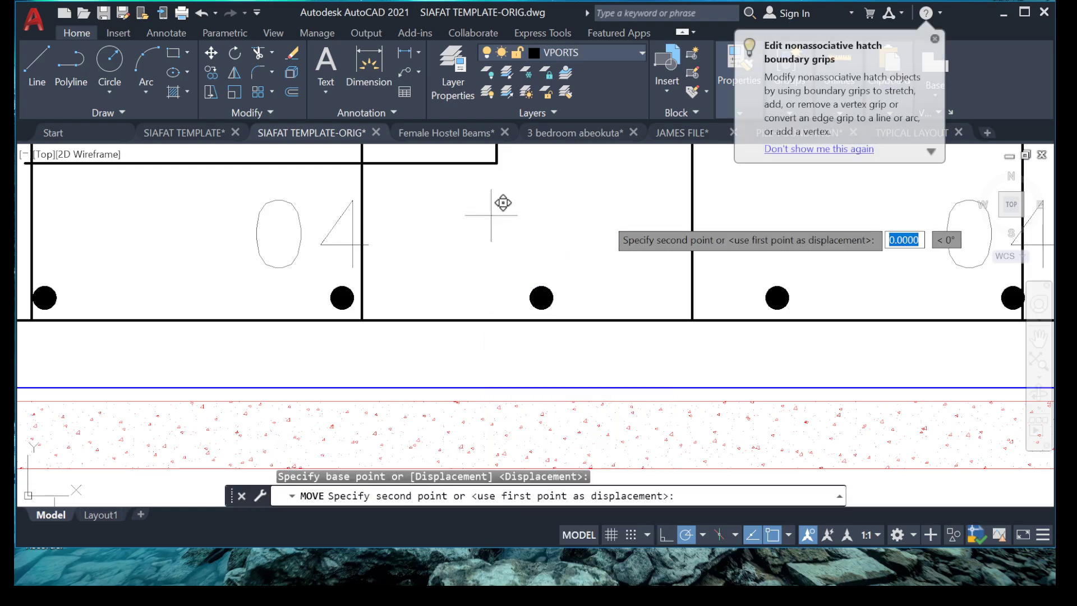
{"action": "left_click", "coordinate": [630, 215]}
Delete the surplus bar dot just to the right of the fifth upright in Section 4-4
{"action": "scroll", "coordinate": [673, 258], "scroll_direction": "down", "scroll_amount": 3}
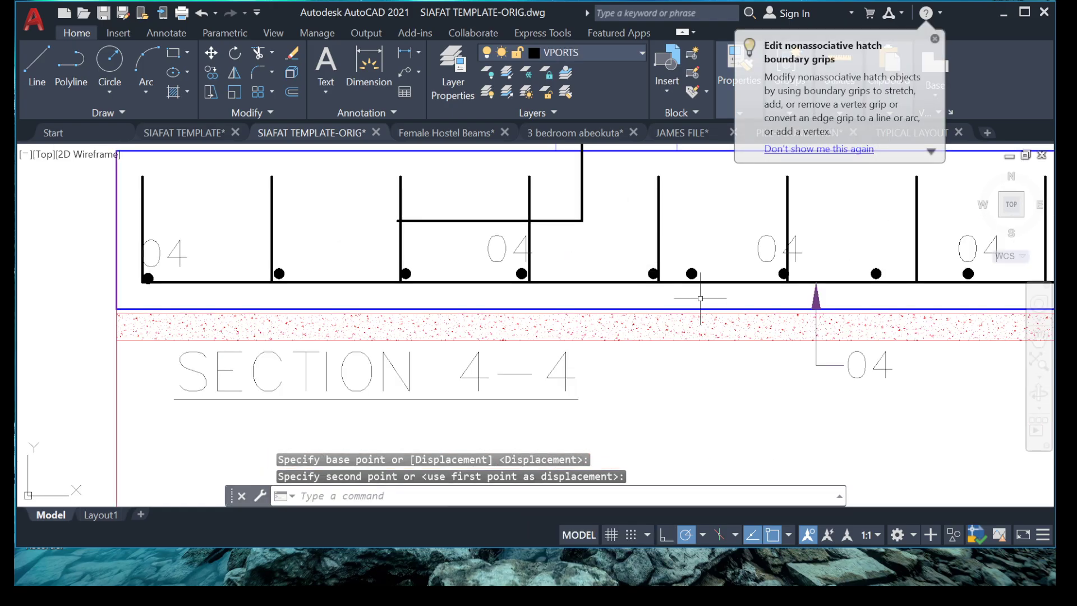
{"action": "scroll", "coordinate": [682, 276], "scroll_direction": "up", "scroll_amount": 4}
{"action": "left_click", "coordinate": [594, 228]}
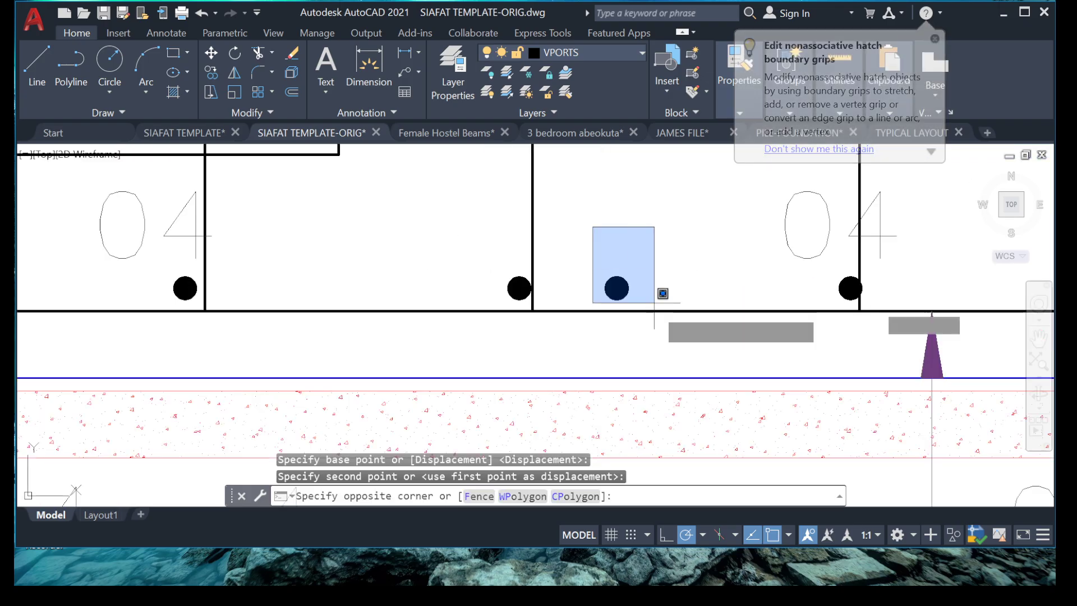
{"action": "left_click", "coordinate": [657, 310]}
{"action": "key", "text": "Delete"}
Move the sixth bar dot and its 04 label about 10 to the left, just beside the sixth upright in Section 4-4
{"action": "scroll", "coordinate": [654, 315], "scroll_direction": "down", "scroll_amount": 5}
{"action": "scroll", "coordinate": [625, 253], "scroll_direction": "up", "scroll_amount": 4}
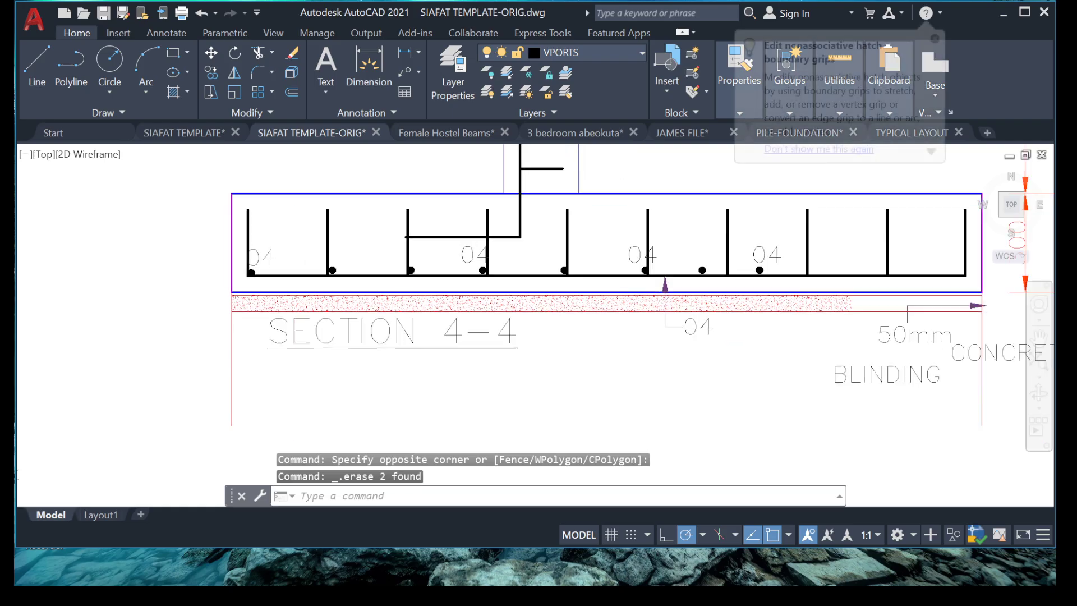
{"action": "left_click", "coordinate": [593, 195]}
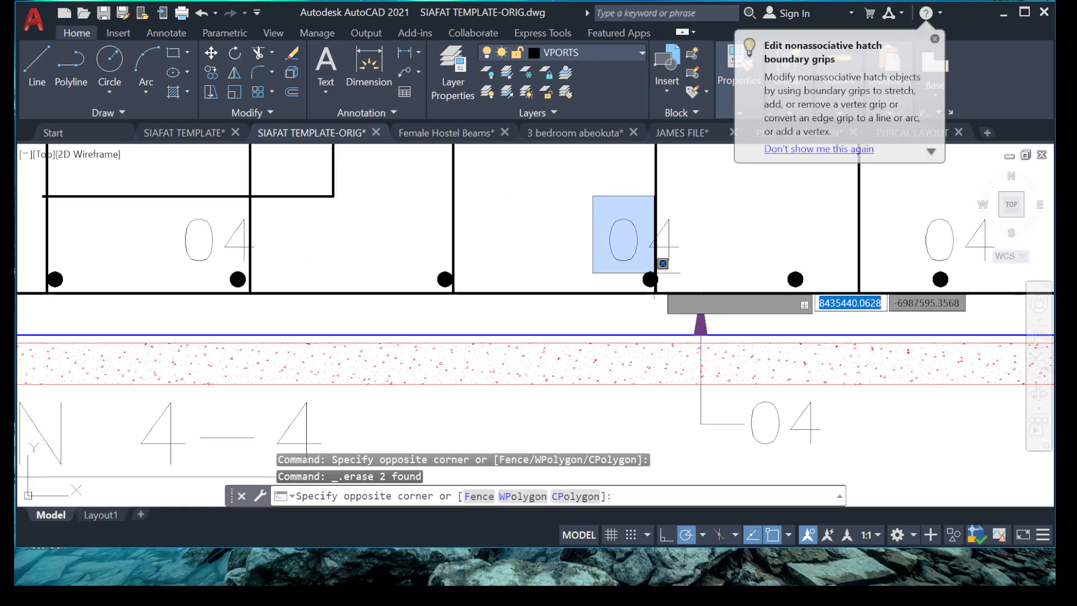
{"action": "left_click", "coordinate": [668, 306]}
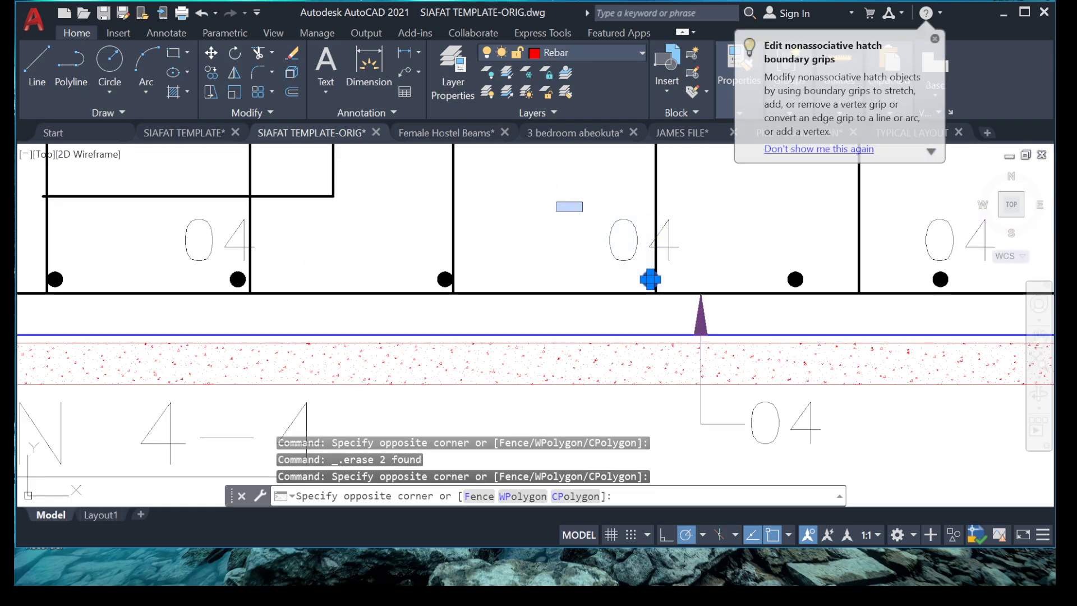
{"action": "left_click", "coordinate": [710, 263]}
{"action": "right_click", "coordinate": [722, 202]}
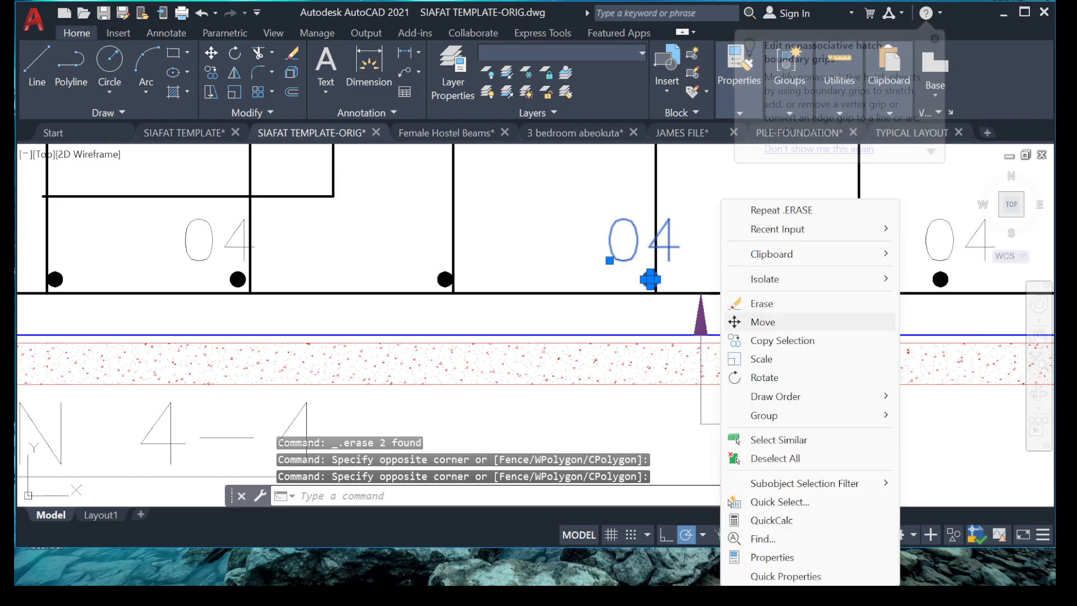
{"action": "left_click", "coordinate": [746, 322]}
{"action": "left_click", "coordinate": [745, 196]}
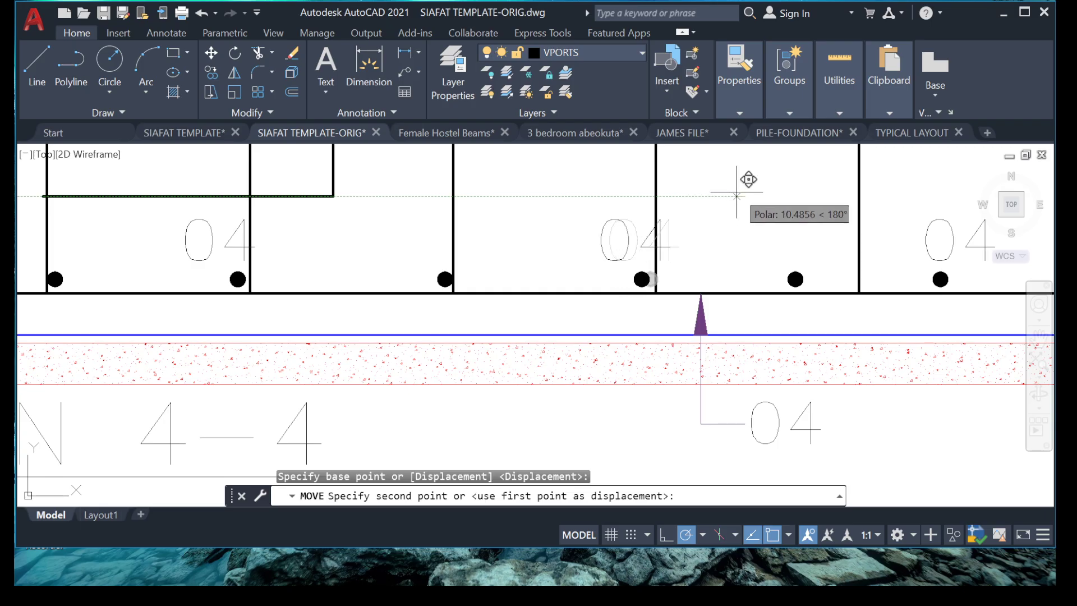
{"action": "left_click", "coordinate": [736, 196]}
Move the seventh bar dot to the right so it sits just beside the seventh upright in Section 4-4
{"action": "scroll", "coordinate": [746, 204], "scroll_direction": "down", "scroll_amount": 3}
{"action": "scroll", "coordinate": [750, 224], "scroll_direction": "up", "scroll_amount": 3}
{"action": "left_click", "coordinate": [682, 189]}
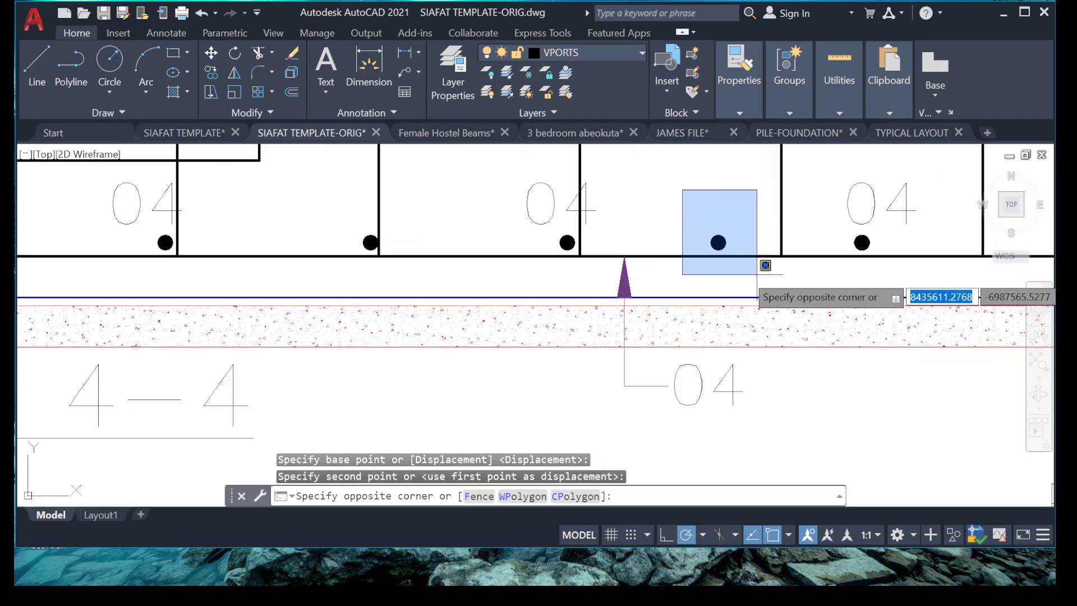
{"action": "left_click", "coordinate": [757, 280]}
{"action": "right_click", "coordinate": [670, 179]}
{"action": "left_click", "coordinate": [704, 303]}
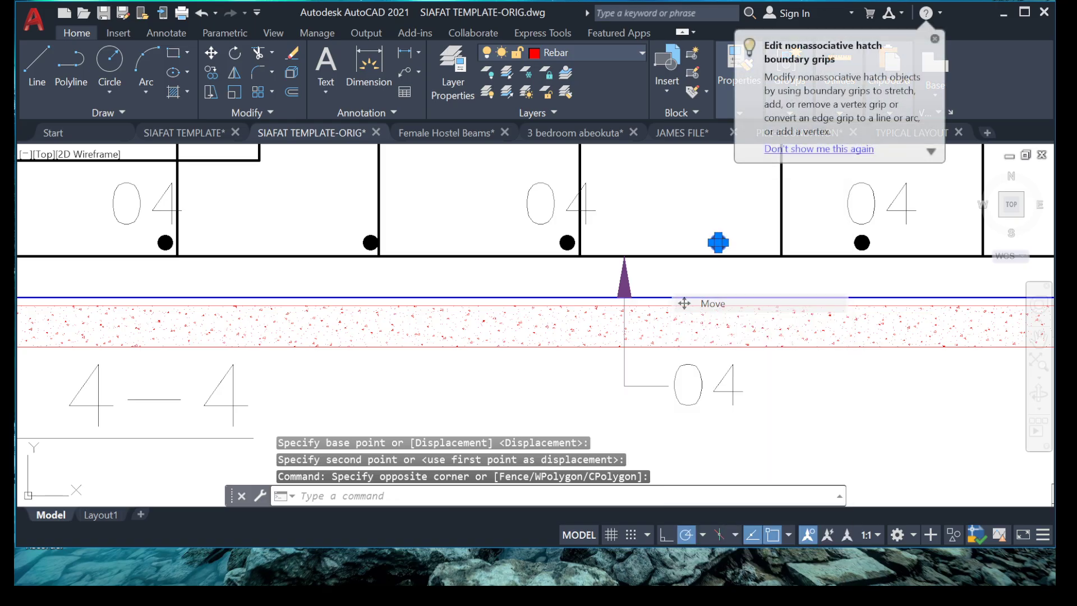
{"action": "left_click", "coordinate": [681, 173]}
{"action": "left_click", "coordinate": [733, 173]}
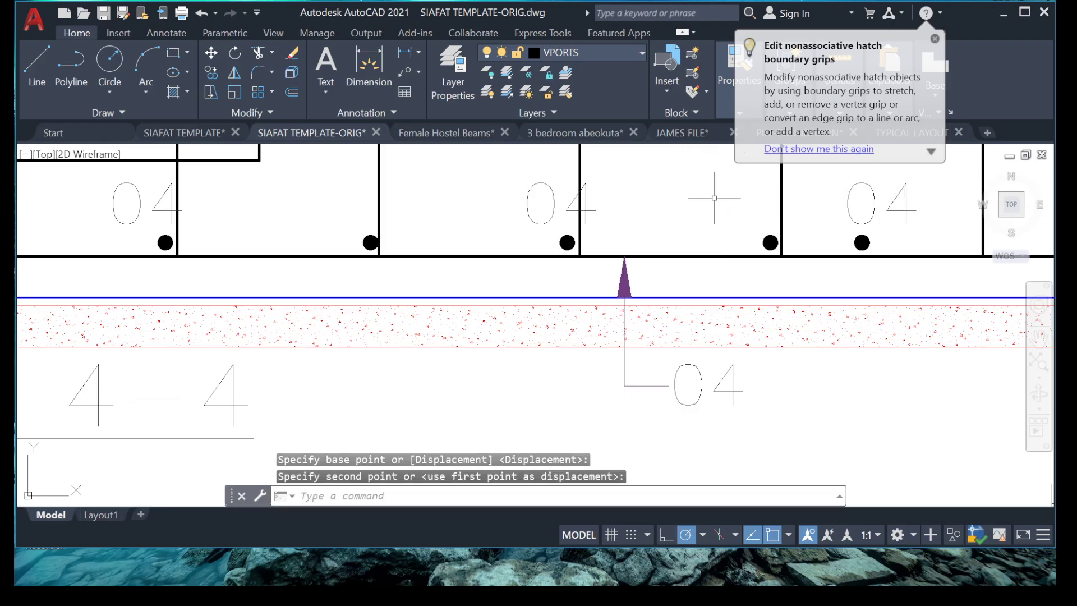
Move the eighth bar dot together with its 04 label to the right, just beside the eighth upright
{"action": "scroll", "coordinate": [729, 180], "scroll_direction": "down", "scroll_amount": 3}
{"action": "scroll", "coordinate": [729, 179], "scroll_direction": "up", "scroll_amount": 2}
{"action": "left_click", "coordinate": [715, 172]}
{"action": "scroll", "coordinate": [741, 187], "scroll_direction": "up", "scroll_amount": 2}
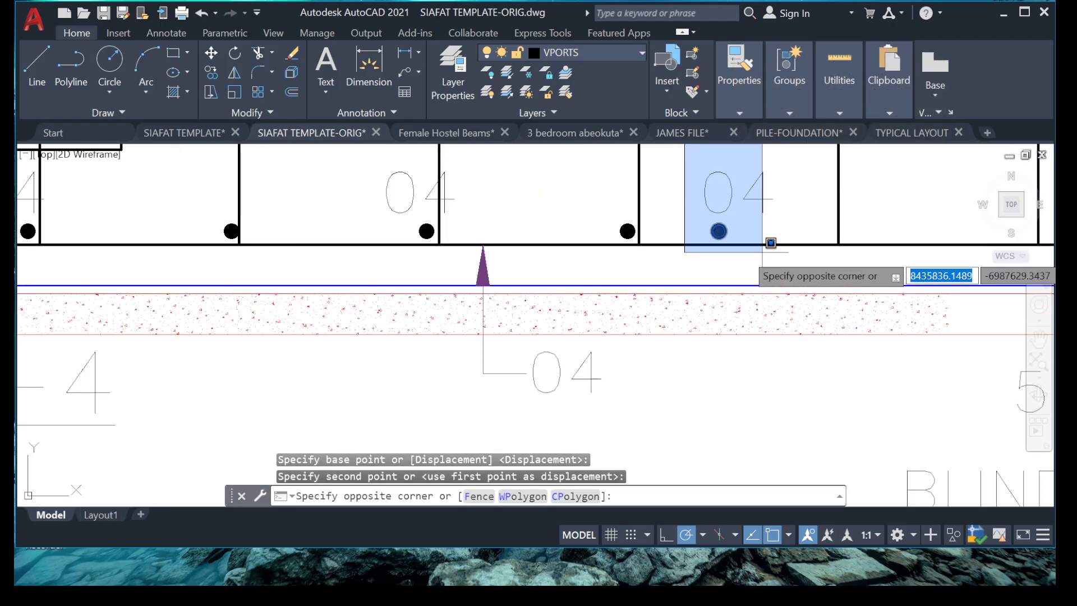
{"action": "left_click", "coordinate": [784, 252]}
{"action": "scroll", "coordinate": [677, 291], "scroll_direction": "up", "scroll_amount": 2}
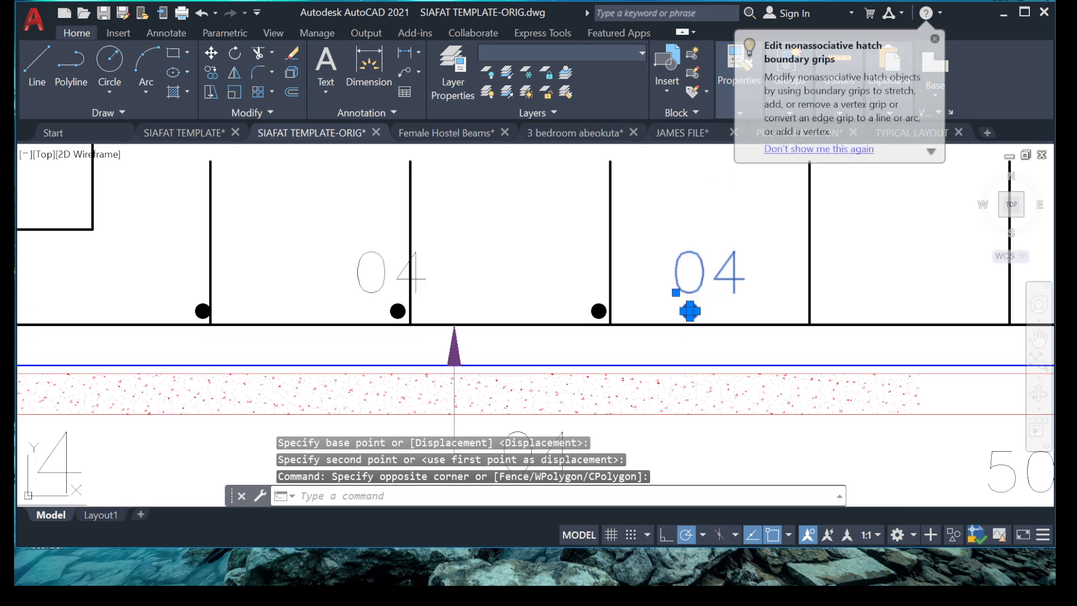
{"action": "right_click", "coordinate": [687, 308]}
{"action": "left_click", "coordinate": [697, 314]}
{"action": "left_click", "coordinate": [645, 208]}
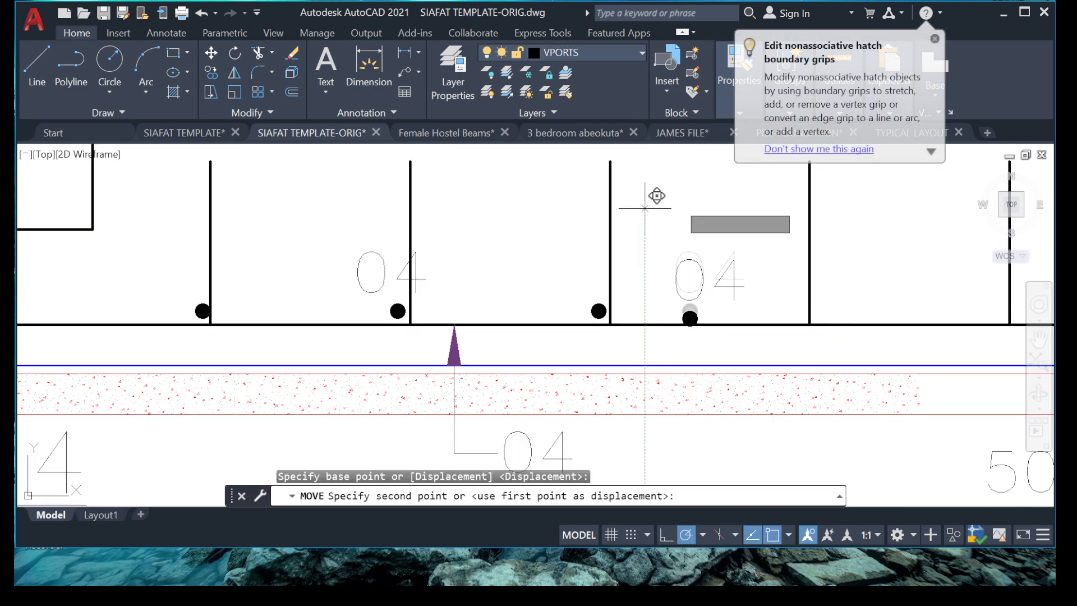
{"action": "left_click", "coordinate": [752, 200]}
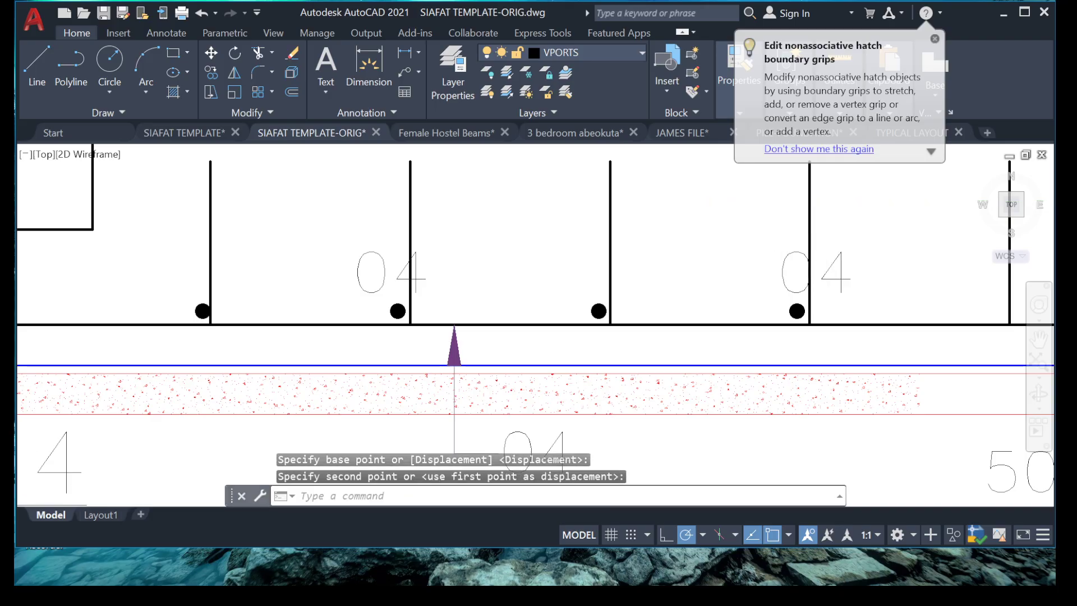
Copy the eighth bar dot and its 04 label horizontally to the ninth and tenth uprights in Section 4-4
{"action": "scroll", "coordinate": [665, 189], "scroll_direction": "down", "scroll_amount": 5}
{"action": "scroll", "coordinate": [665, 189], "scroll_direction": "up", "scroll_amount": 5}
{"action": "left_click", "coordinate": [666, 189]}
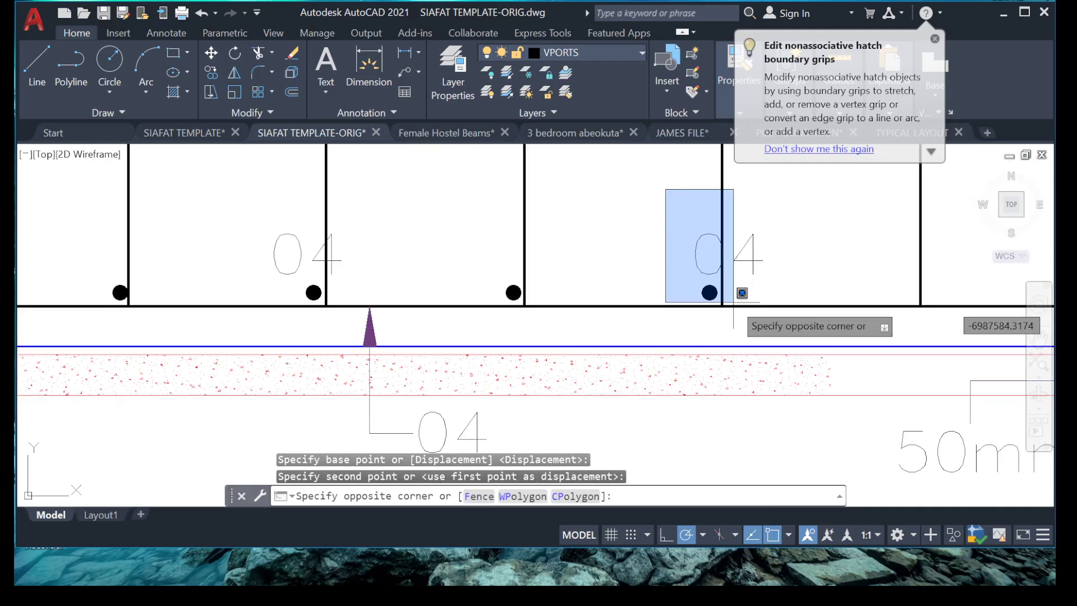
{"action": "left_click", "coordinate": [777, 306]}
{"action": "middle_click_drag", "start_coordinate": [777, 308], "coordinate": [749, 341]}
{"action": "right_click", "coordinate": [558, 201]}
{"action": "left_click", "coordinate": [634, 338]}
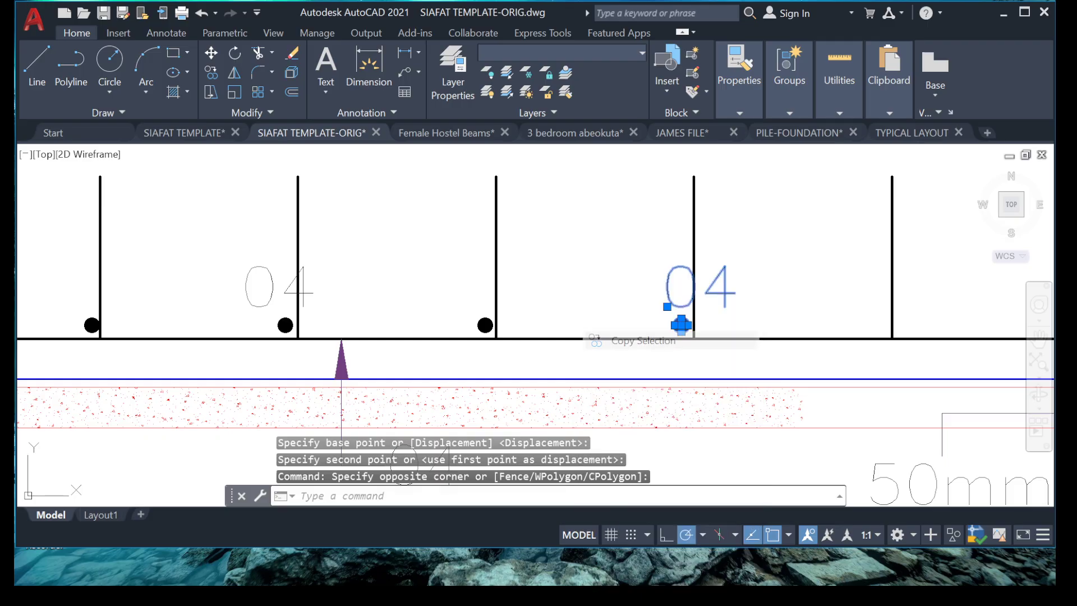
{"action": "scroll", "coordinate": [684, 318], "scroll_direction": "up", "scroll_amount": 3}
{"action": "left_click", "coordinate": [683, 320]}
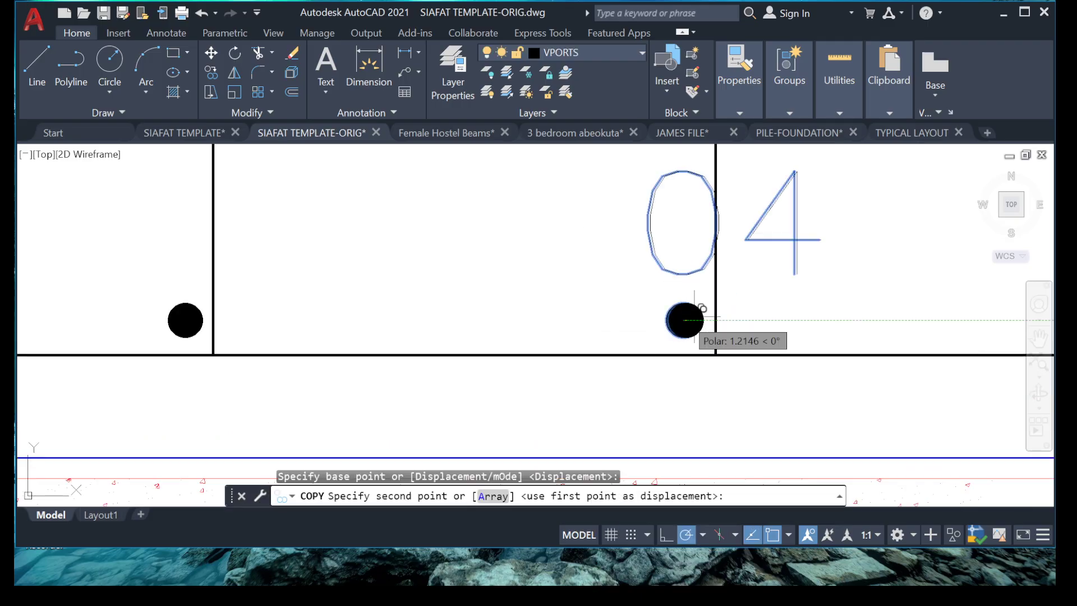
{"action": "scroll", "coordinate": [684, 316], "scroll_direction": "down", "scroll_amount": 3}
{"action": "scroll", "coordinate": [723, 314], "scroll_direction": "up", "scroll_amount": 3}
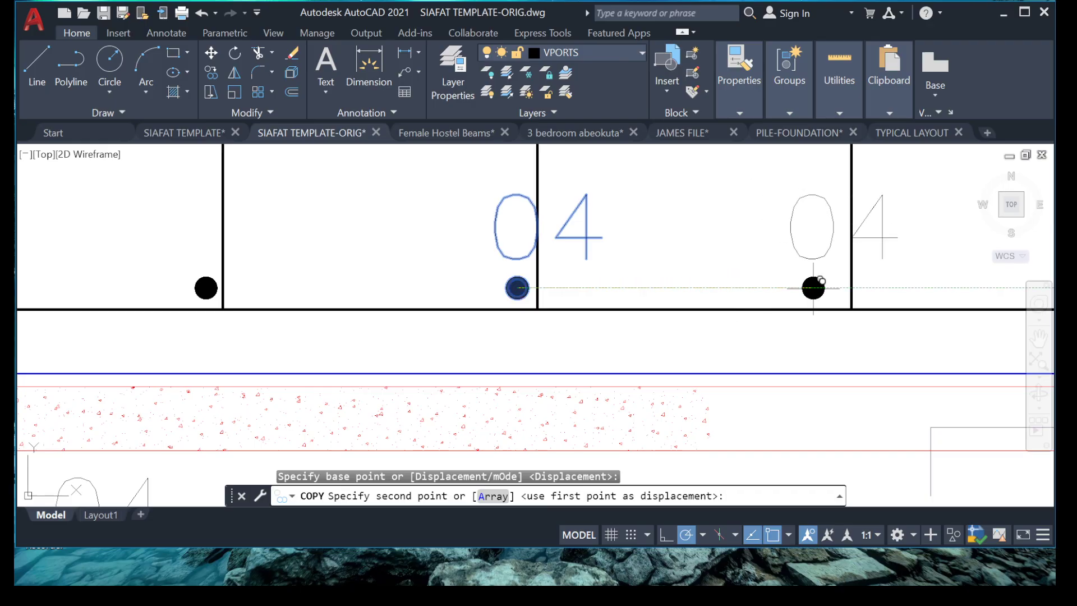
{"action": "left_click", "coordinate": [832, 287]}
{"action": "scroll", "coordinate": [831, 288], "scroll_direction": "down", "scroll_amount": 2}
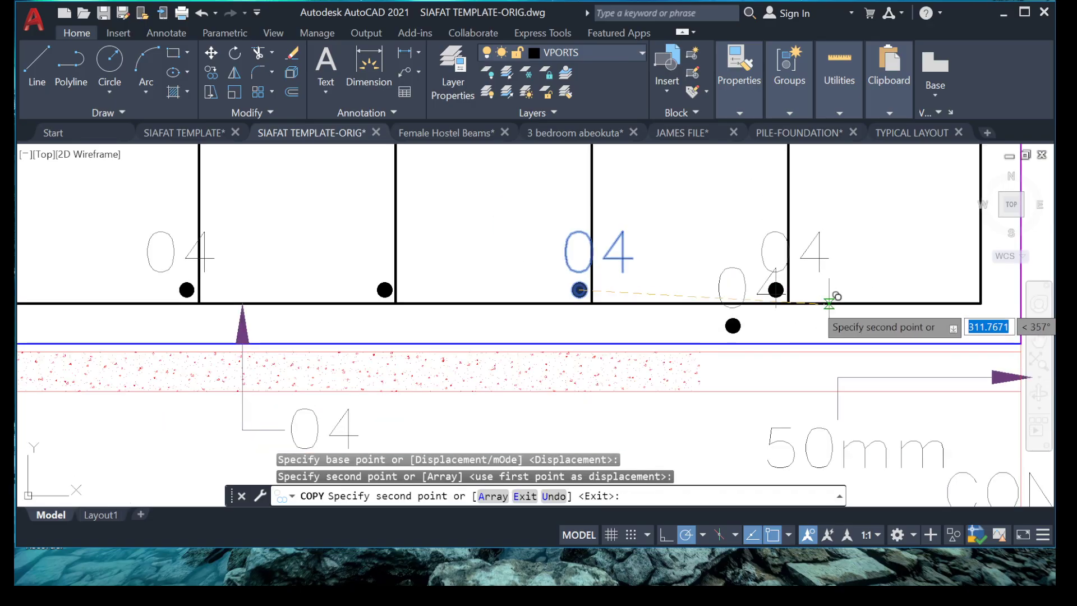
{"action": "scroll", "coordinate": [825, 301], "scroll_direction": "up", "scroll_amount": 3}
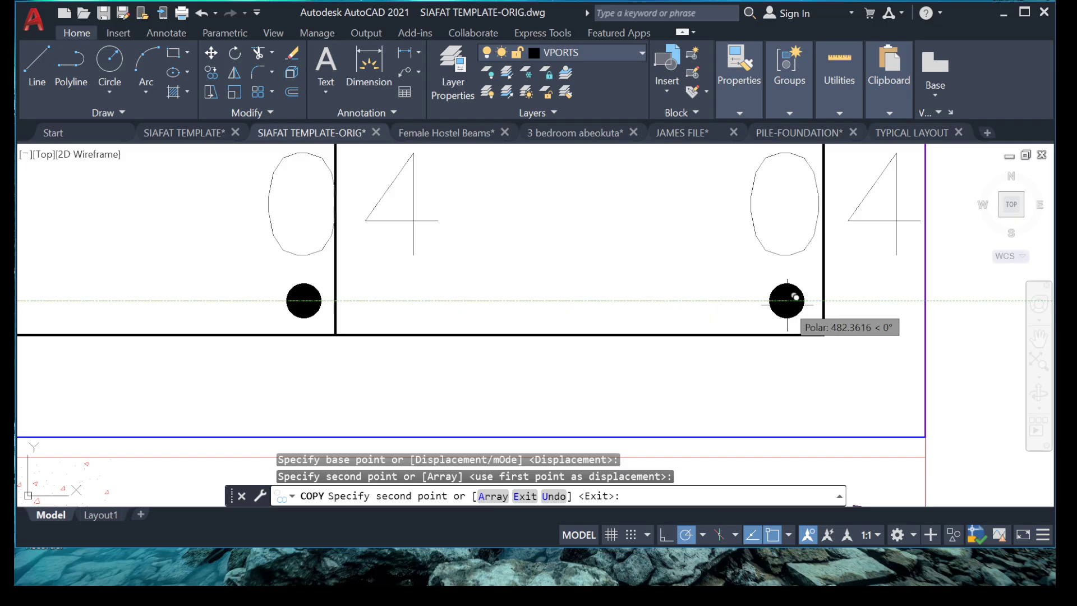
{"action": "left_click", "coordinate": [791, 301]}
{"action": "scroll", "coordinate": [668, 293], "scroll_direction": "down", "scroll_amount": 2}
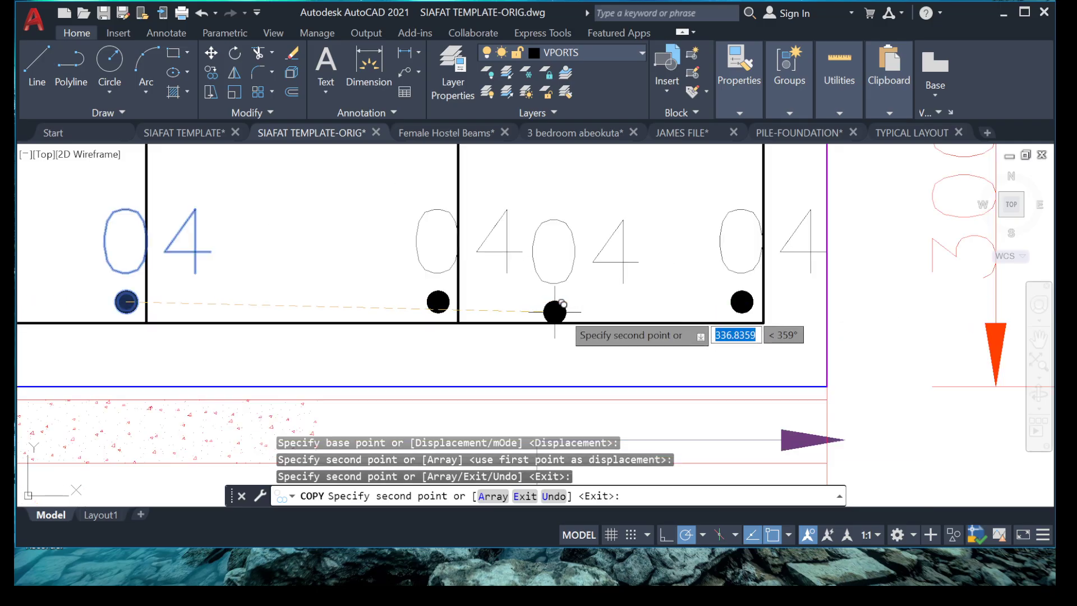
{"action": "key", "text": "Escape"}
Delete the seventh, eighth and ninth uprights in Section 4-4, keeping the bar dots and the end upright
{"action": "scroll", "coordinate": [555, 312], "scroll_direction": "down", "scroll_amount": 4}
{"action": "scroll", "coordinate": [554, 311], "scroll_direction": "up", "scroll_amount": 2}
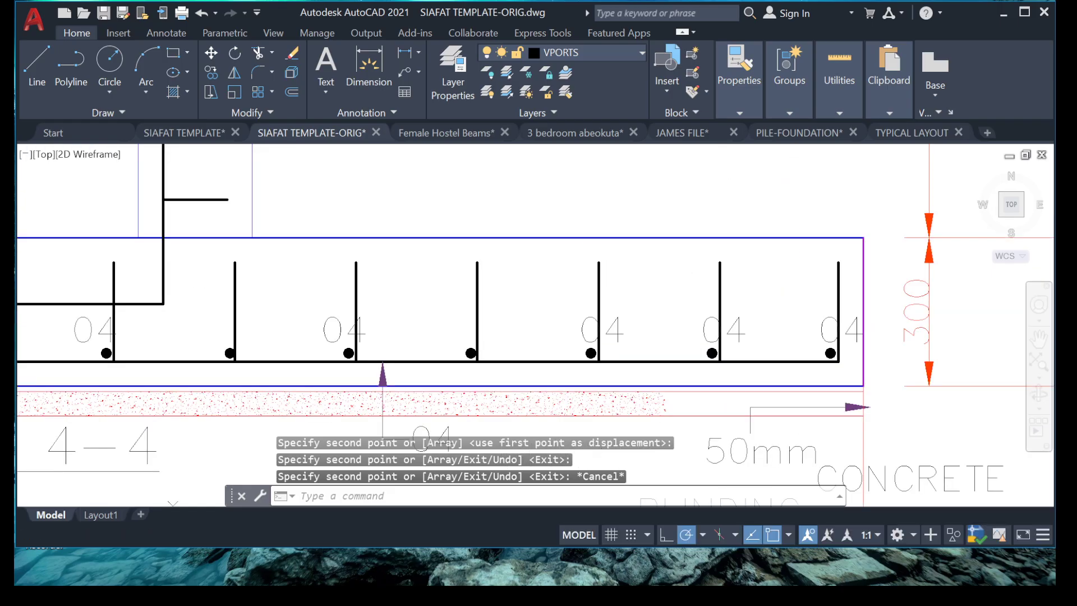
{"action": "scroll", "coordinate": [749, 305], "scroll_direction": "up", "scroll_amount": 2}
{"action": "left_click", "coordinate": [837, 271]}
{"action": "left_click", "coordinate": [242, 264]}
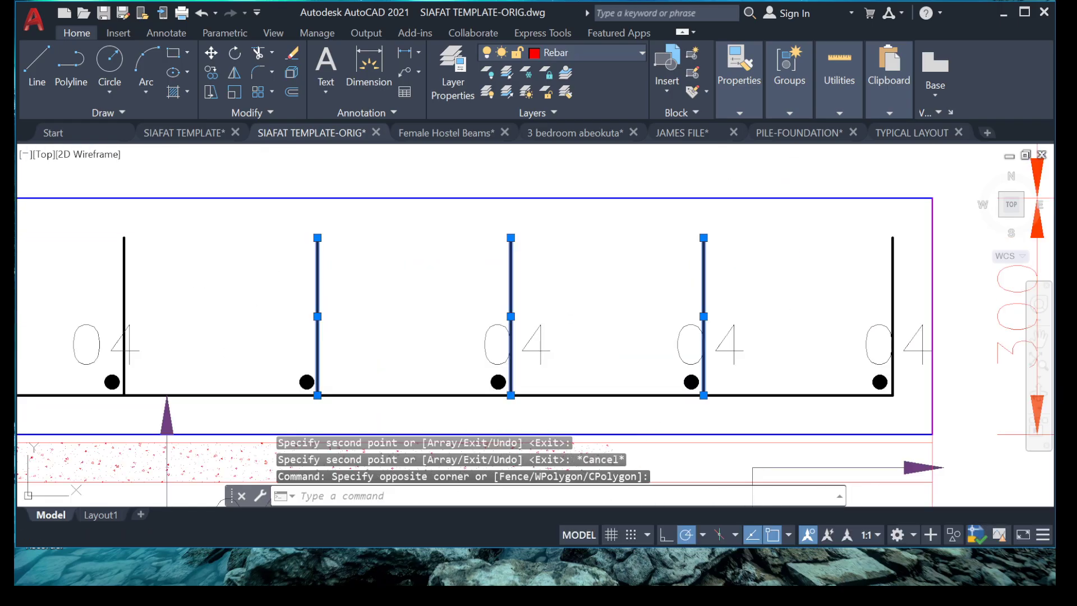
{"action": "key", "text": "Delete"}
{"action": "middle_click_drag", "start_coordinate": [356, 284], "coordinate": [426, 292]}
{"action": "scroll", "coordinate": [626, 333], "scroll_direction": "down", "scroll_amount": 4}
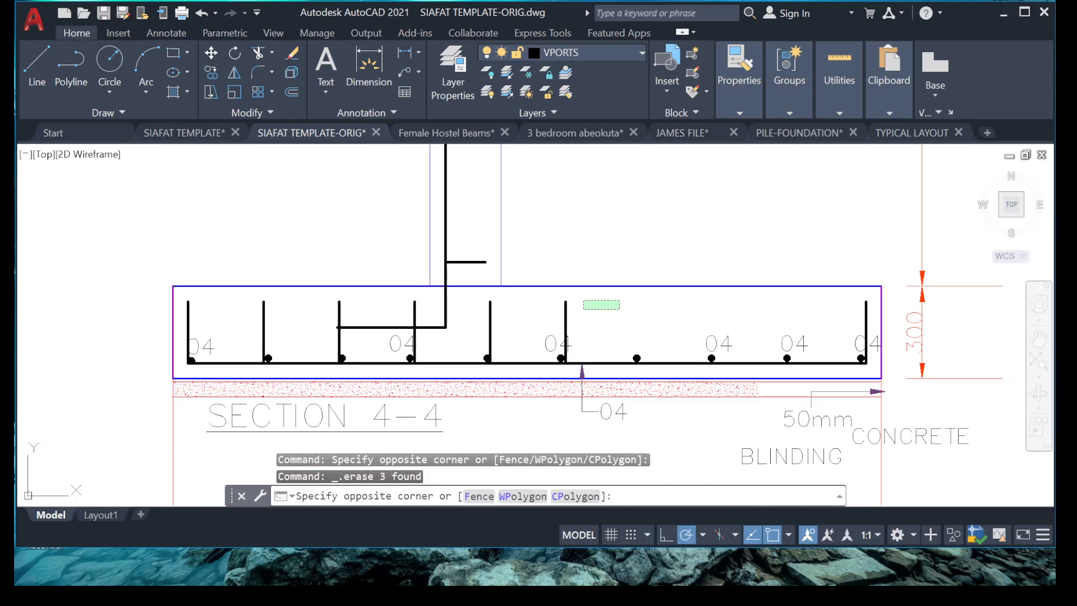
Delete the second to sixth uprights in Section 4-4, keeping the first upright and the bar dots
{"action": "left_click", "coordinate": [474, 324]}
{"action": "key", "text": "Delete"}
{"action": "scroll", "coordinate": [433, 303], "scroll_direction": "up", "scroll_amount": 2}
{"action": "left_click", "coordinate": [431, 312]}
{"action": "left_click", "coordinate": [252, 295]}
{"action": "key", "text": "Delete"}
{"action": "middle_click_drag", "start_coordinate": [281, 308], "coordinate": [495, 308]}
{"action": "left_click", "coordinate": [413, 293]}
{"action": "left_click", "coordinate": [361, 305]}
Move the 04 label above the last bar dot to the left, clear of the end upright in Section 4-4
{"action": "scroll", "coordinate": [415, 326], "scroll_direction": "down", "scroll_amount": 4}
{"action": "scroll", "coordinate": [404, 331], "scroll_direction": "up", "scroll_amount": 7}
{"action": "scroll", "coordinate": [417, 341], "scroll_direction": "down", "scroll_amount": 5}
{"action": "scroll", "coordinate": [651, 343], "scroll_direction": "up", "scroll_amount": 8}
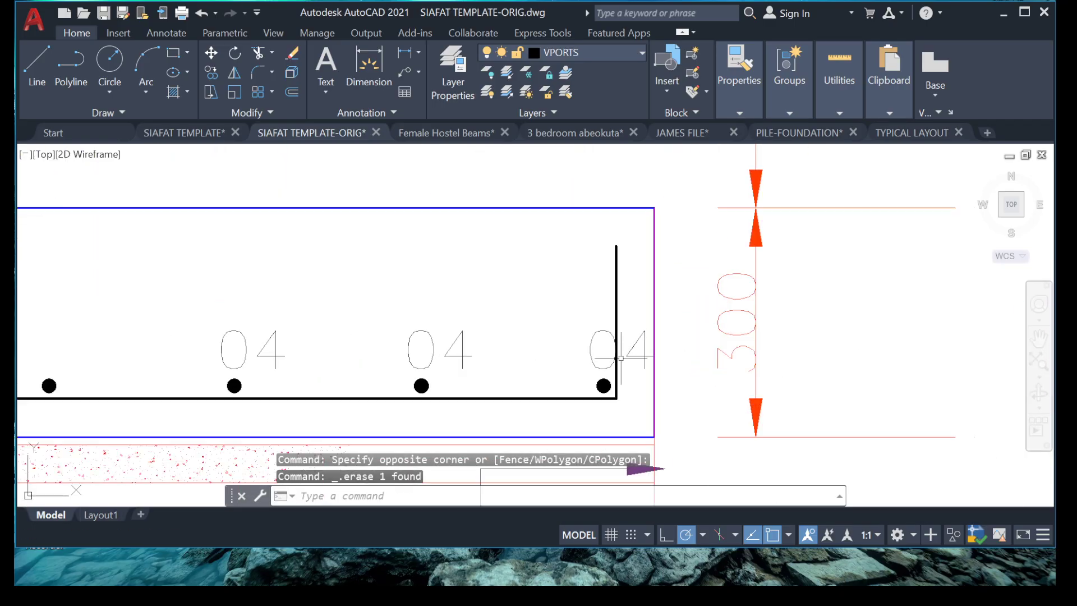
{"action": "left_click", "coordinate": [591, 348]}
{"action": "right_click", "coordinate": [553, 353]}
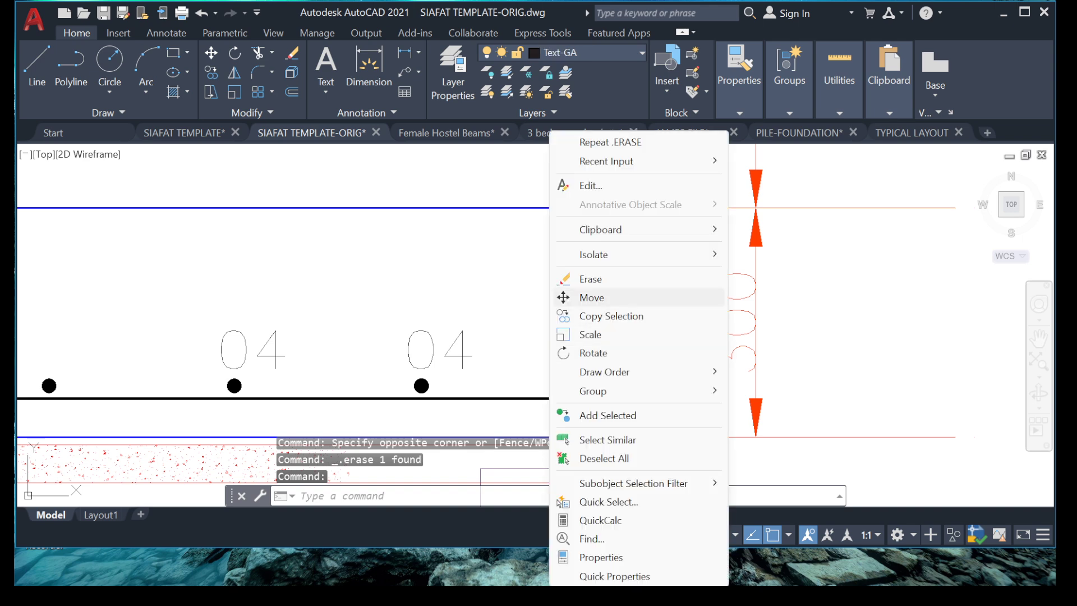
{"action": "left_click", "coordinate": [592, 297]}
{"action": "left_click", "coordinate": [513, 272]}
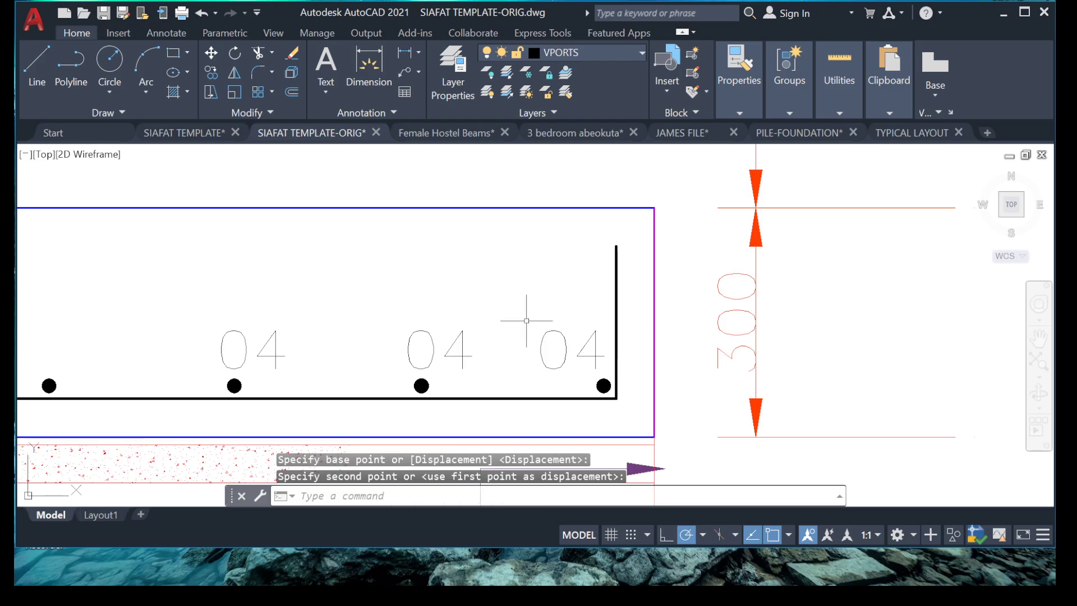
Examine the bar labels in the finished BT 1 plan against the new BT 2 plan and its ProtaStructure reference
{"action": "scroll", "coordinate": [525, 316], "scroll_direction": "down", "scroll_amount": 8}
{"action": "scroll", "coordinate": [417, 357], "scroll_direction": "up", "scroll_amount": 8}
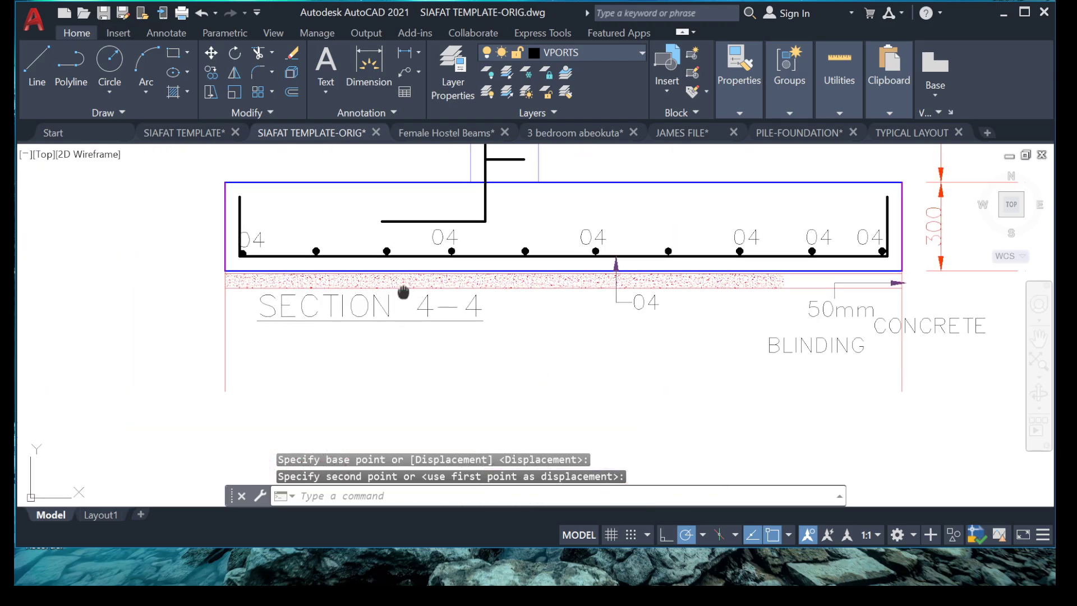
{"action": "scroll", "coordinate": [585, 304], "scroll_direction": "down", "scroll_amount": 10}
{"action": "scroll", "coordinate": [463, 343], "scroll_direction": "down", "scroll_amount": 10}
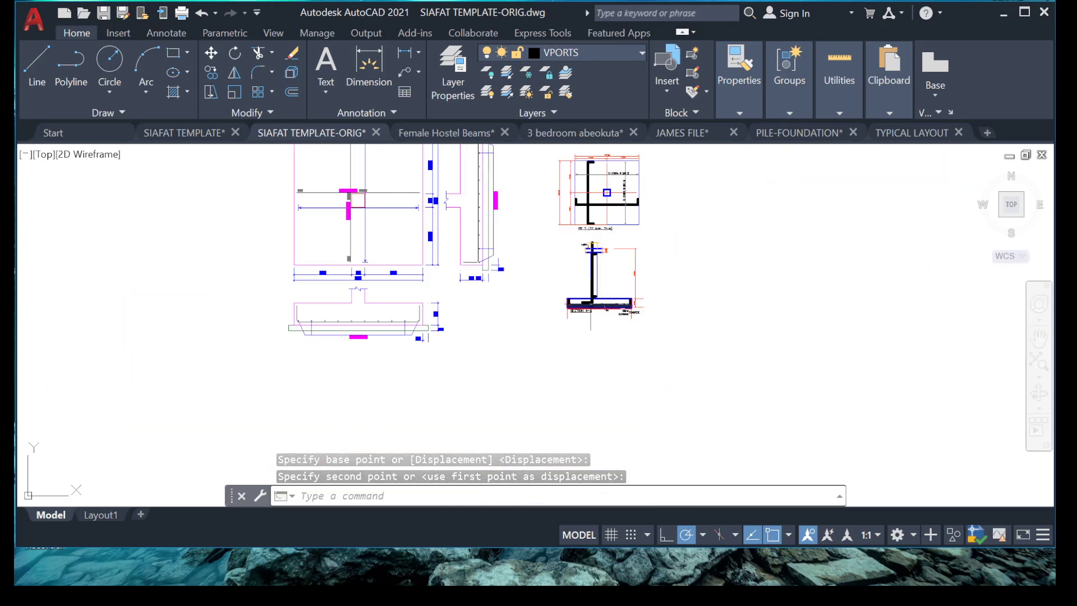
{"action": "scroll", "coordinate": [464, 343], "scroll_direction": "up", "scroll_amount": 12}
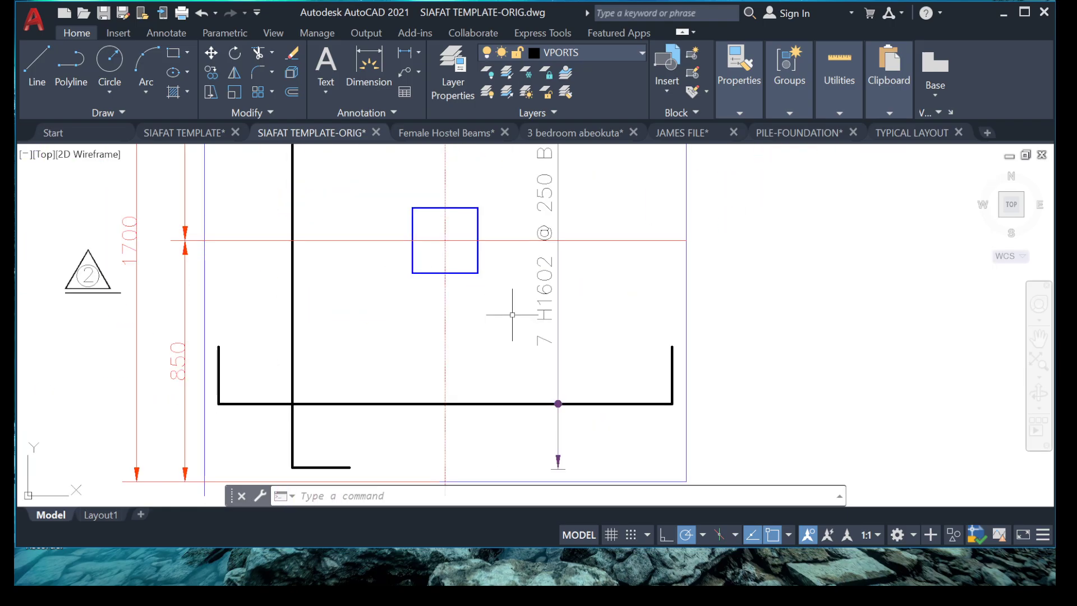
{"action": "scroll", "coordinate": [503, 433], "scroll_direction": "down", "scroll_amount": 4}
{"action": "mouse_move", "coordinate": [507, 330]}
{"action": "middle_mouse_down"}
{"action": "mouse_move", "coordinate": [502, 425]}
{"action": "mouse_move", "coordinate": [507, 281]}
{"action": "middle_mouse_up"}
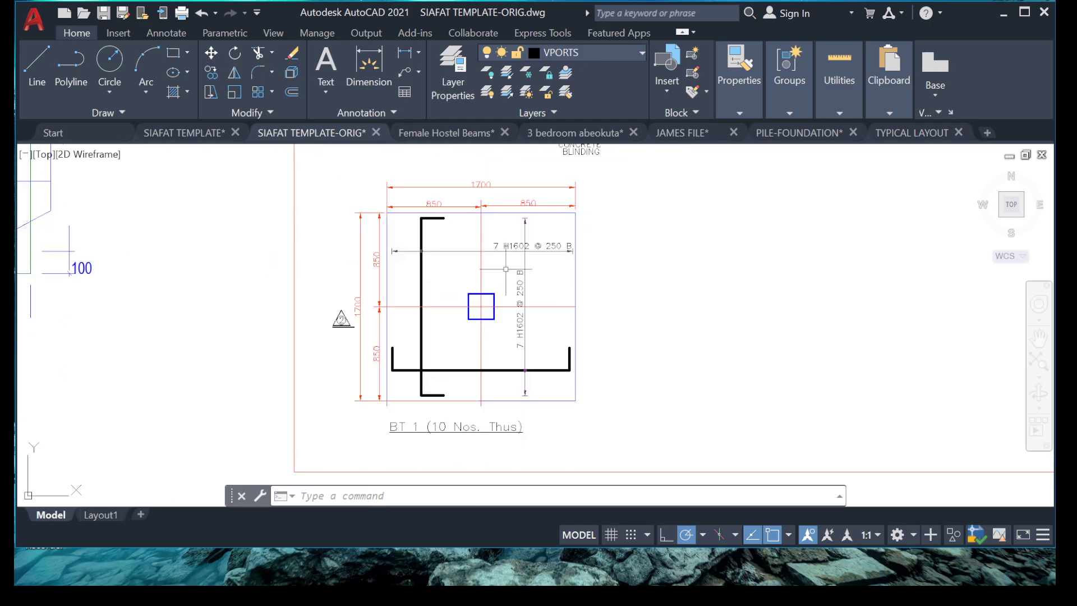
{"action": "scroll", "coordinate": [510, 310], "scroll_direction": "down", "scroll_amount": 3}
{"action": "mouse_move", "coordinate": [534, 385]}
{"action": "middle_mouse_down"}
{"action": "mouse_move", "coordinate": [483, 474]}
{"action": "mouse_move", "coordinate": [505, 402]}
{"action": "middle_mouse_up"}
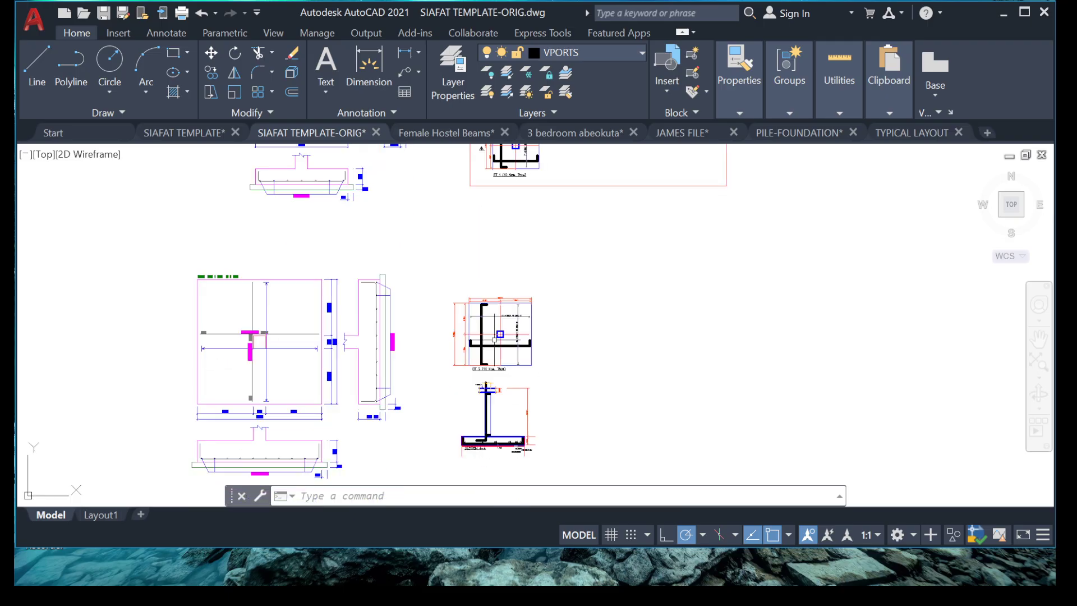
Open the horizontal bar label "10 H1604 @ 250 B" in the BT 2 plan for editing
{"action": "scroll", "coordinate": [506, 284], "scroll_direction": "up", "scroll_amount": 4}
{"action": "scroll", "coordinate": [507, 278], "scroll_direction": "up", "scroll_amount": 5}
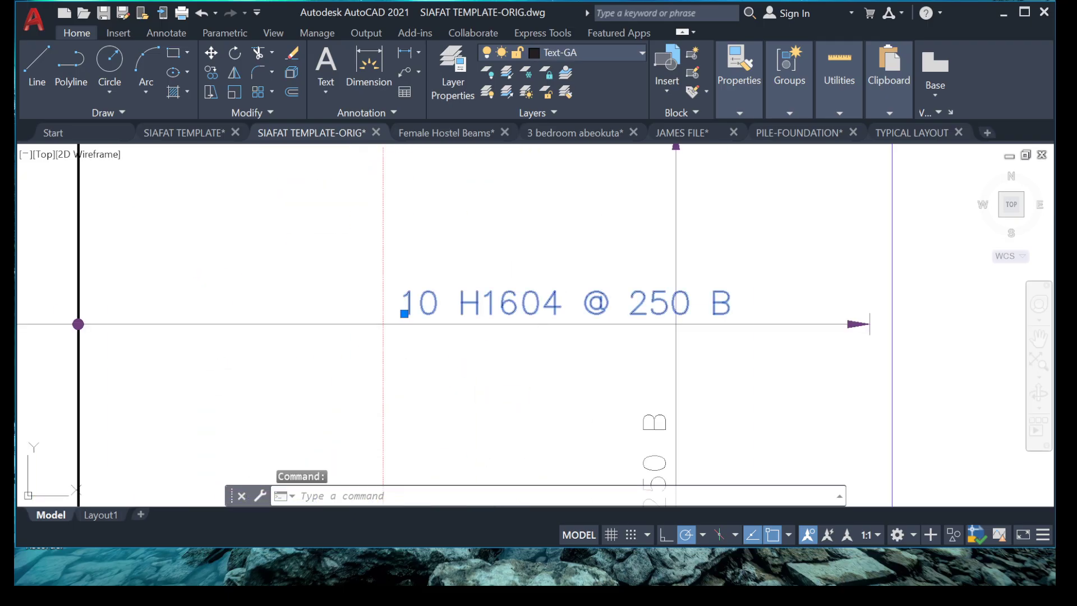
{"action": "double_click", "coordinate": [498, 309]}
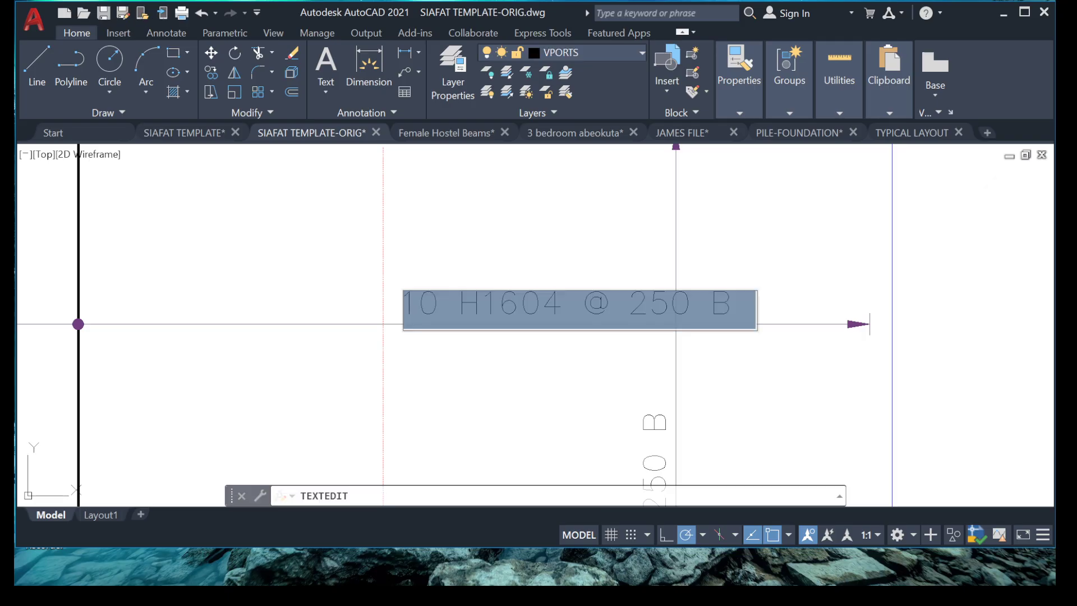
Change the bar label above the horizontal distribution line in the footing plan to 10 H1601 @ 250 B
{"action": "left_click", "coordinate": [563, 305]}
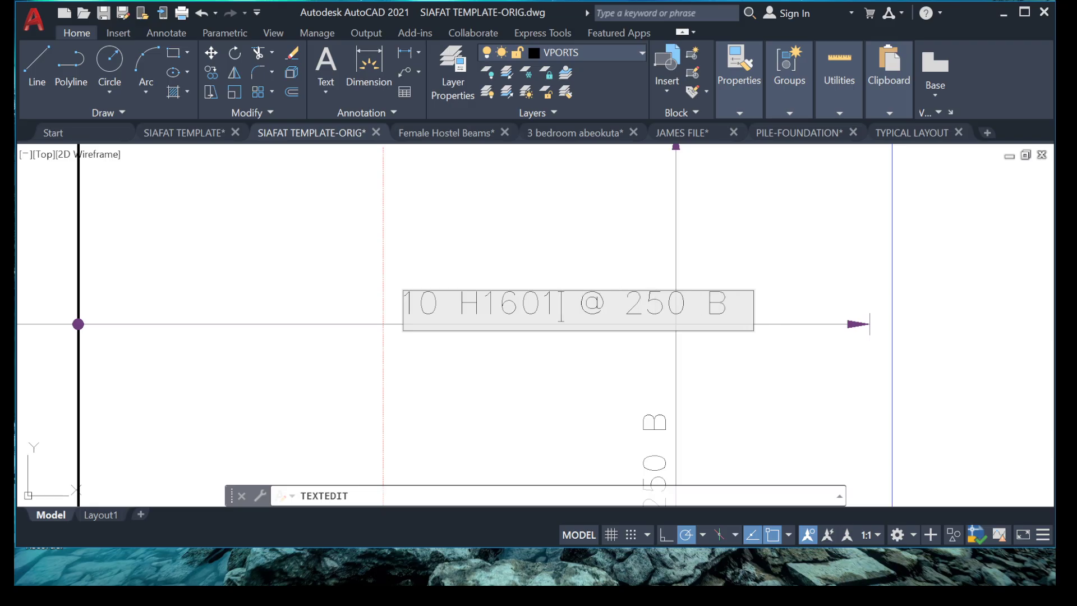
{"action": "key", "text": "Return"}
{"action": "scroll", "coordinate": [474, 281], "scroll_direction": "down", "scroll_amount": 7}
{"action": "key", "text": "Escape"}
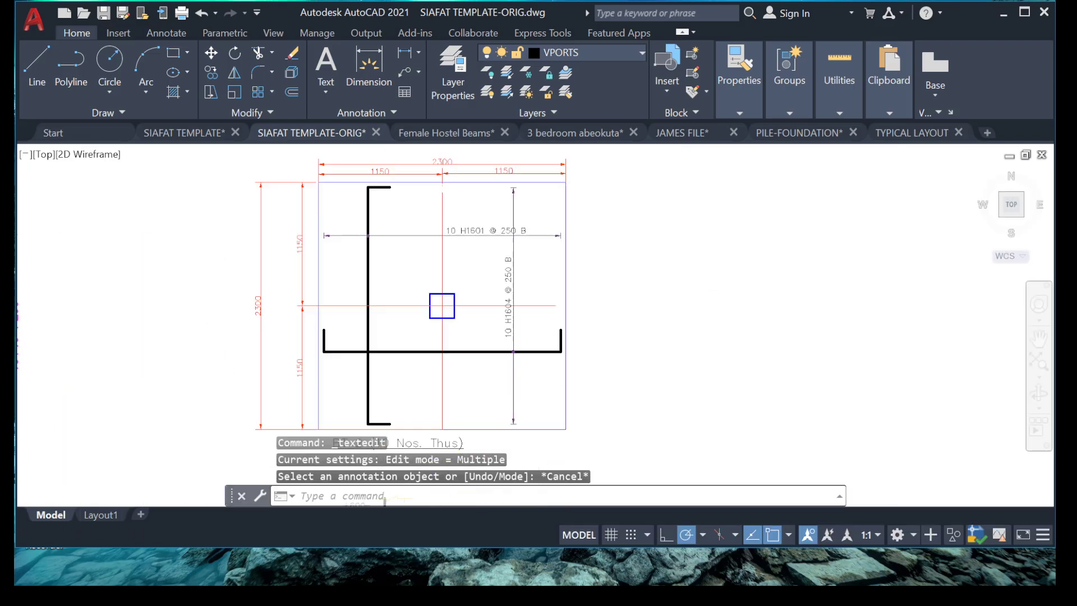
Change the vertical bar label beside the right-hand distribution line in the footing plan to 10 H1601 @ 250 B
{"action": "scroll", "coordinate": [527, 329], "scroll_direction": "up", "scroll_amount": 4}
{"action": "left_click", "coordinate": [494, 313]}
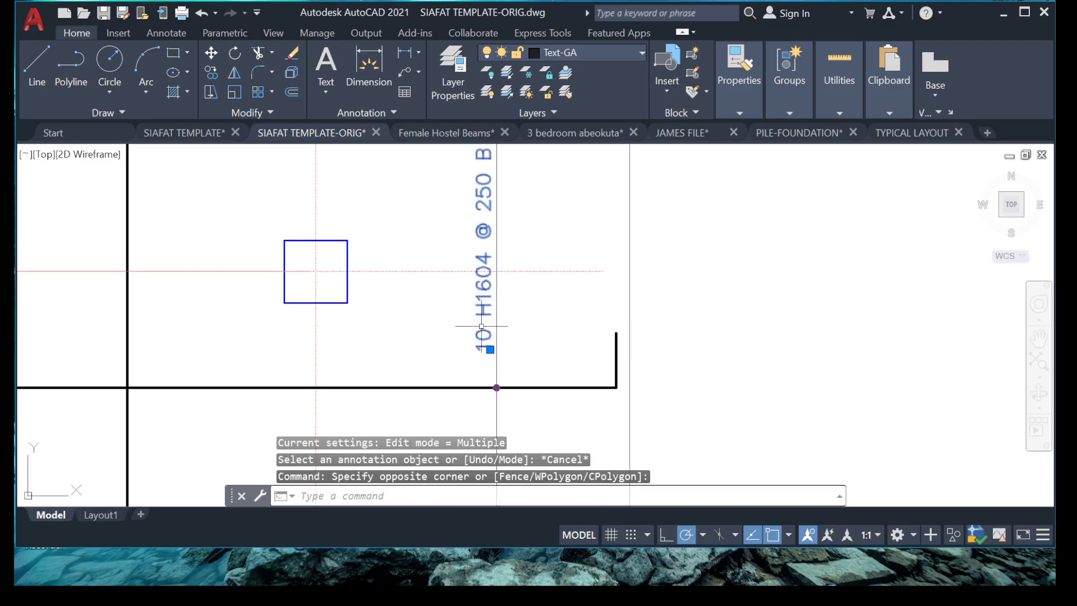
{"action": "left_click", "coordinate": [486, 311]}
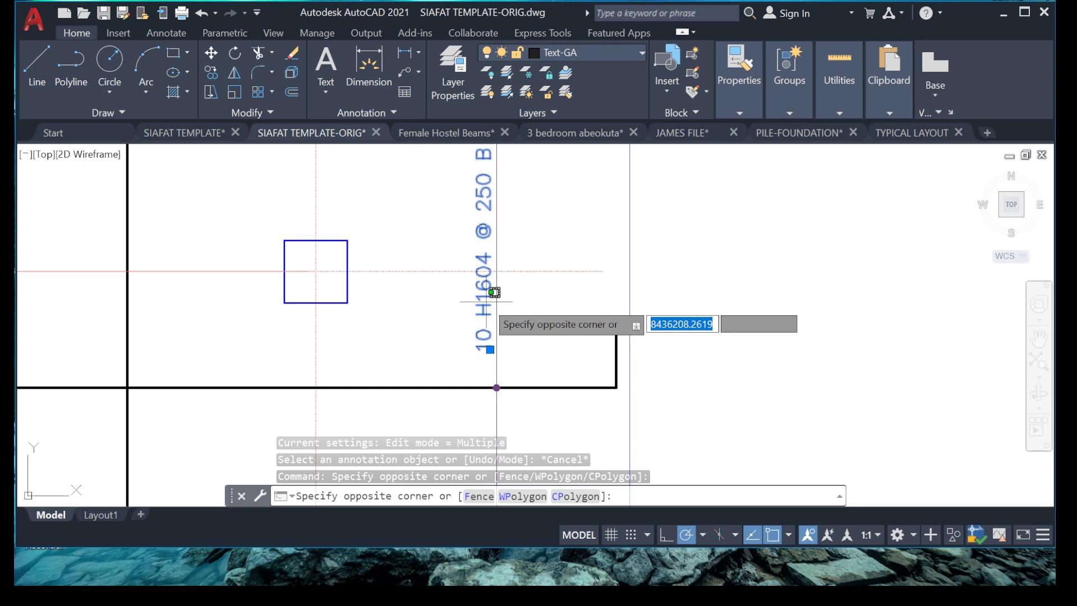
{"action": "left_click", "coordinate": [486, 301]}
{"action": "type", "text": "ed"}
{"action": "key", "text": "Return"}
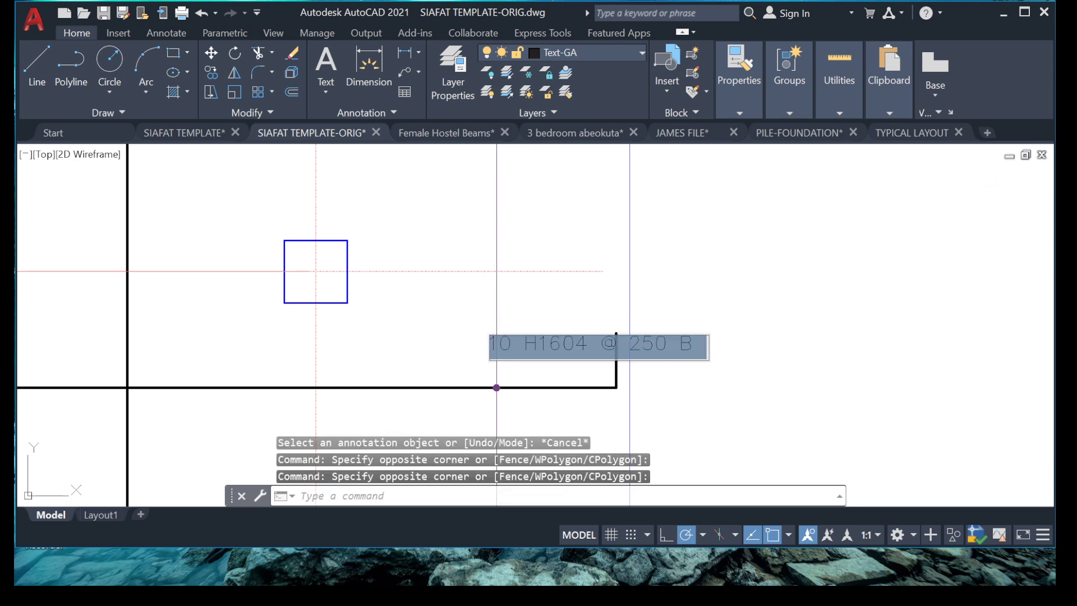
{"action": "scroll", "coordinate": [354, 283], "scroll_direction": "down", "scroll_amount": 5}
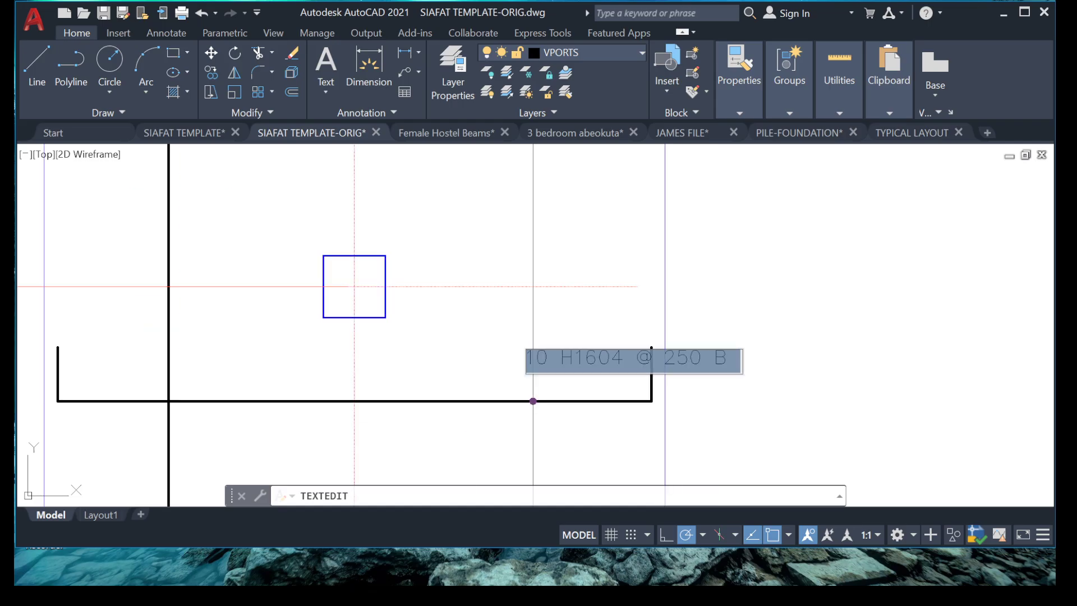
{"action": "scroll", "coordinate": [354, 283], "scroll_direction": "up", "scroll_amount": 5}
{"action": "left_click", "coordinate": [624, 354]}
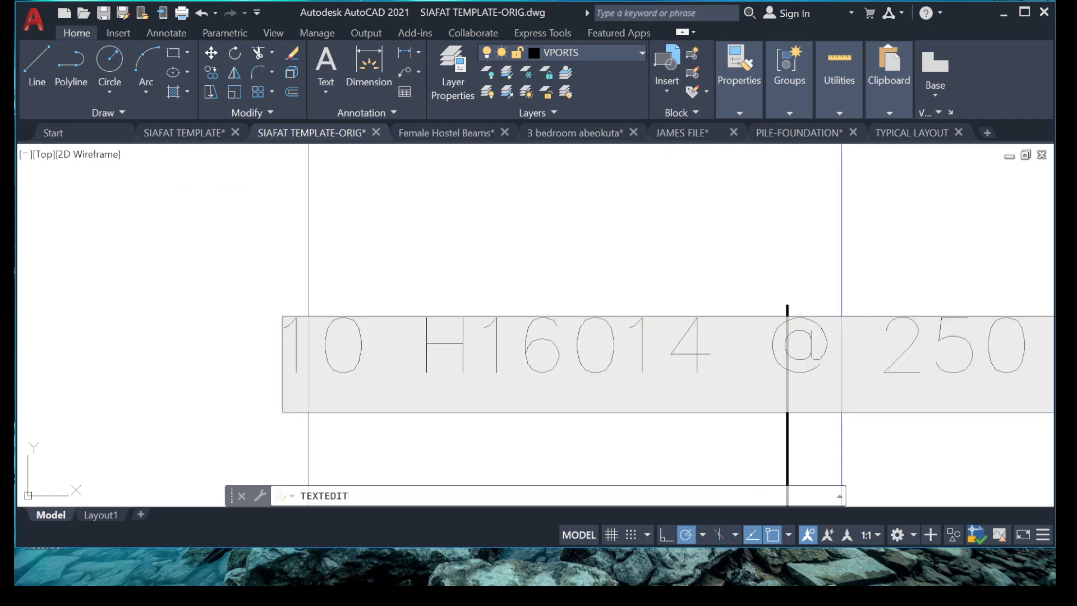
{"action": "scroll", "coordinate": [670, 353], "scroll_direction": "down", "scroll_amount": 4}
{"action": "key", "text": "Escape"}
{"action": "key", "text": "Escape"}
{"action": "key", "text": "Escape"}
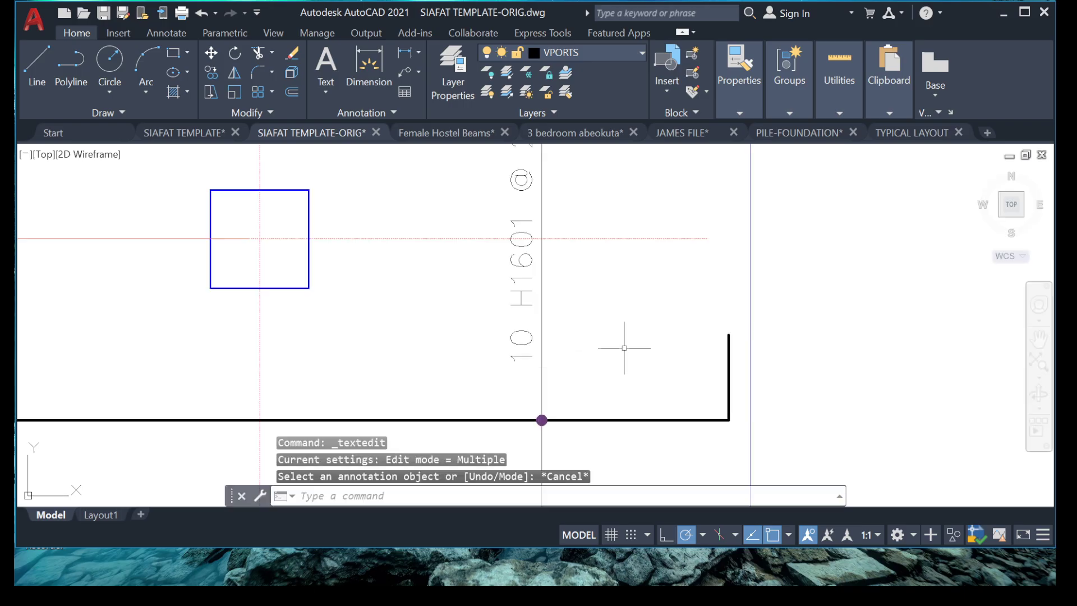
Change the bar mark at the leader below the Section 4-4 footing to 01
{"action": "scroll", "coordinate": [540, 307], "scroll_direction": "down", "scroll_amount": 4}
{"action": "middle_click_drag", "start_coordinate": [549, 359], "coordinate": [526, 177]}
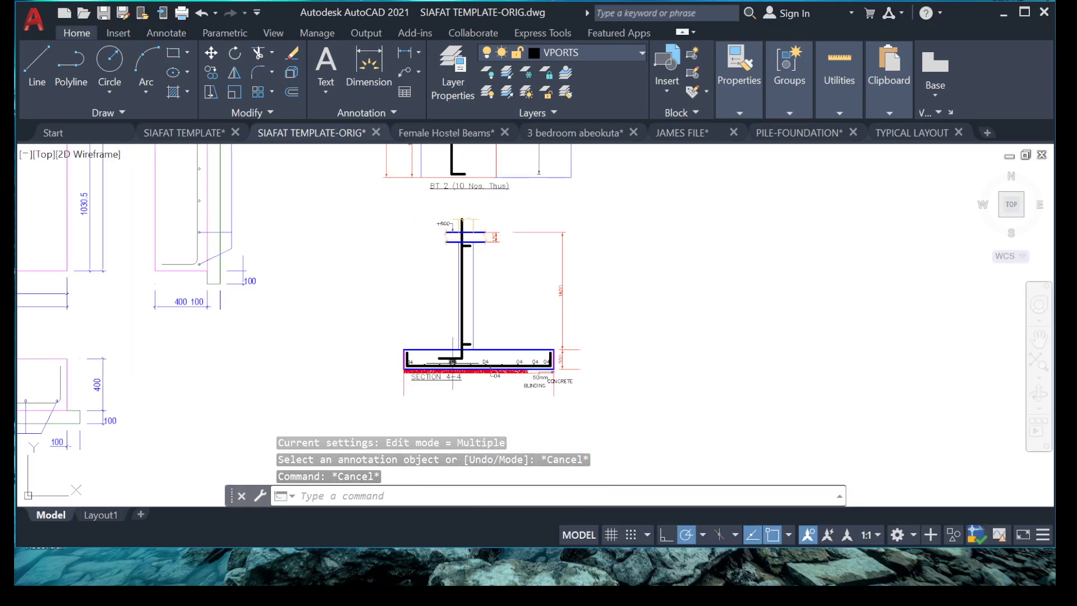
{"action": "scroll", "coordinate": [466, 376], "scroll_direction": "up", "scroll_amount": 5}
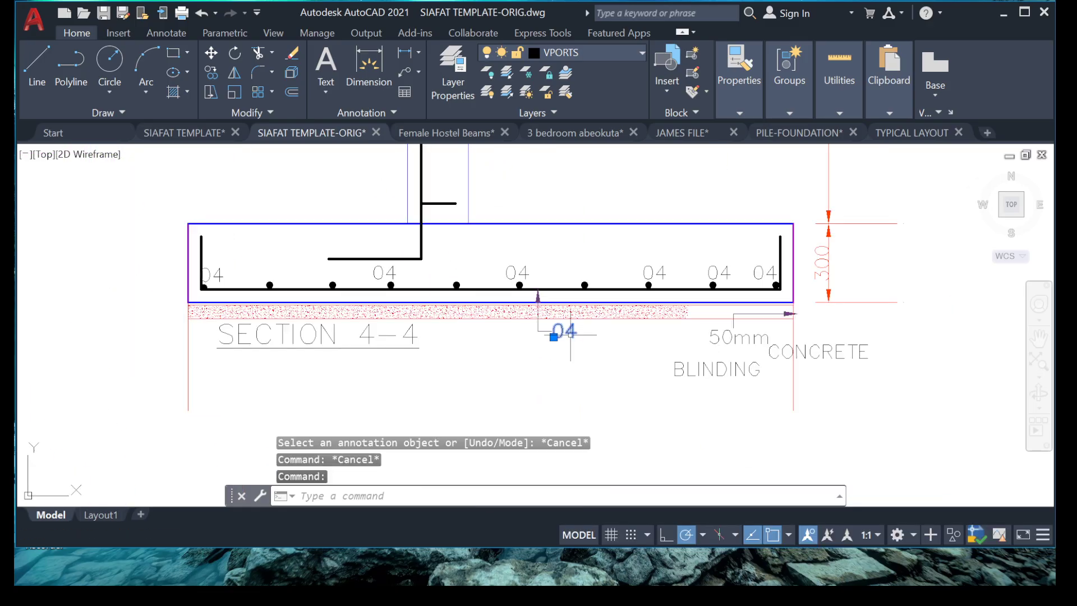
{"action": "scroll", "coordinate": [561, 339], "scroll_direction": "up", "scroll_amount": 4}
{"action": "left_click", "coordinate": [564, 327]}
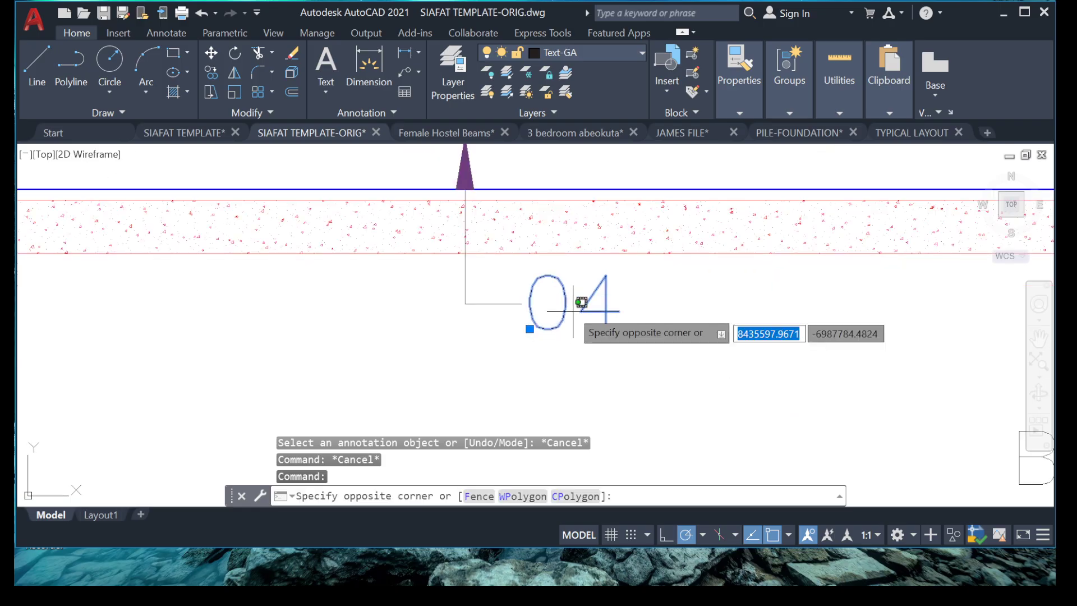
{"action": "double_click", "coordinate": [580, 312]}
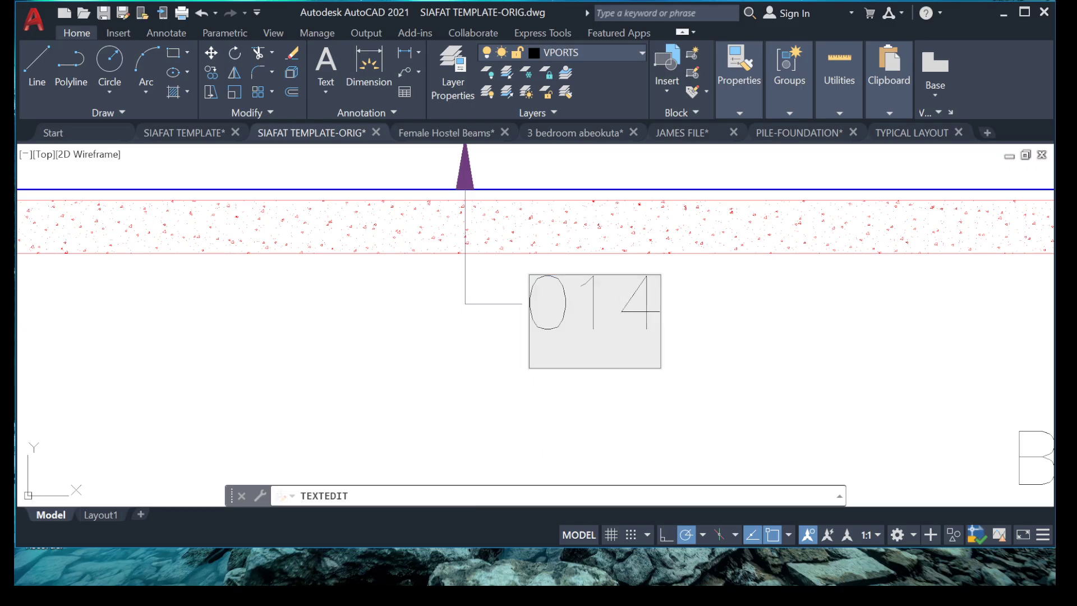
{"action": "key", "text": "BackSpace"}
{"action": "left_click", "coordinate": [539, 373]}
{"action": "key", "text": "Escape"}
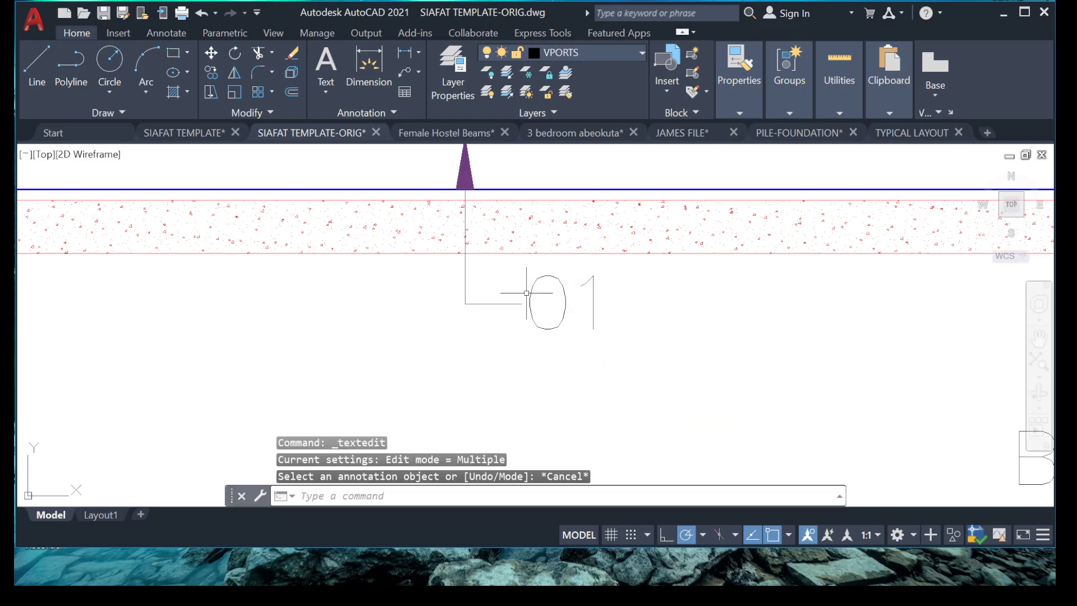
Mirror the 50mm blinding leader about its vertical leg so its arrow points left, erasing the source object
{"action": "scroll", "coordinate": [535, 299], "scroll_direction": "down", "scroll_amount": 3}
{"action": "middle_click_drag", "start_coordinate": [664, 300], "coordinate": [501, 298]}
{"action": "scroll", "coordinate": [730, 263], "scroll_direction": "down", "scroll_amount": 3}
{"action": "scroll", "coordinate": [729, 269], "scroll_direction": "up", "scroll_amount": 6}
{"action": "left_click", "coordinate": [704, 274]}
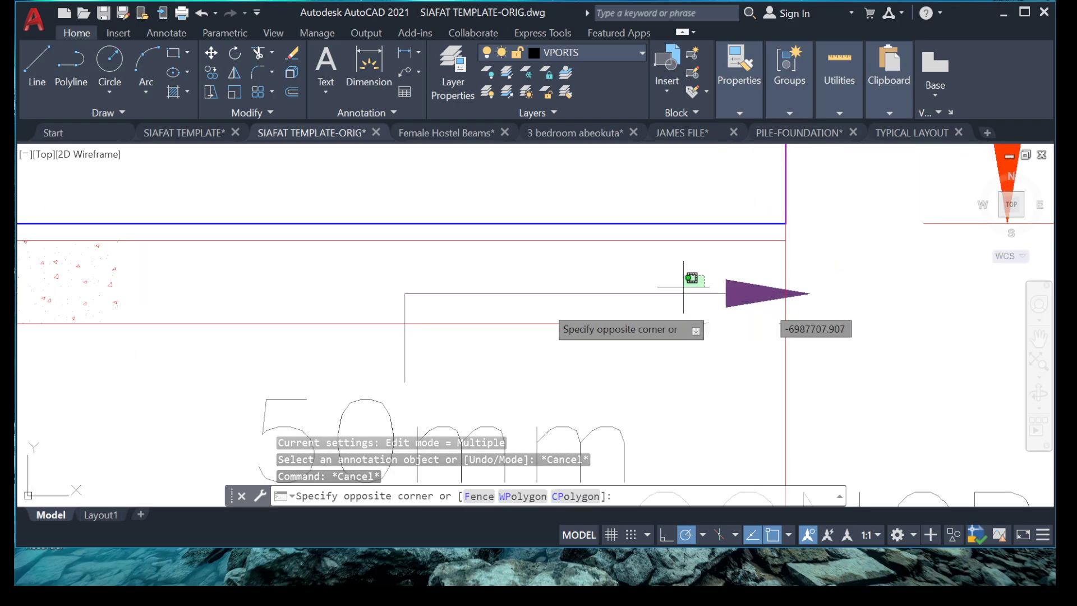
{"action": "left_click", "coordinate": [540, 301]}
{"action": "scroll", "coordinate": [636, 294], "scroll_direction": "down", "scroll_amount": 5}
{"action": "right_click", "coordinate": [592, 320]}
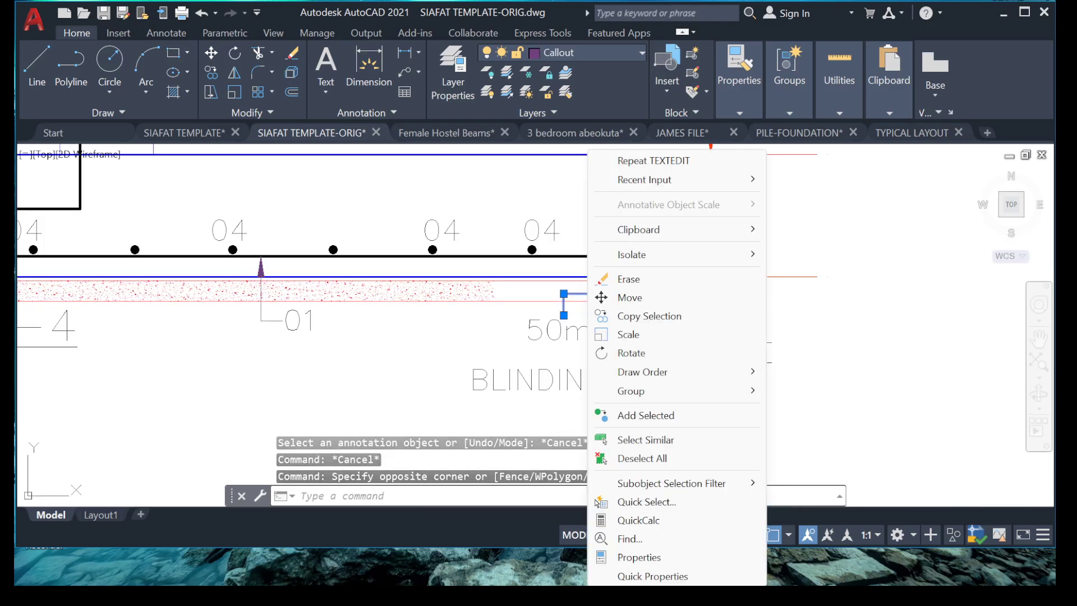
{"action": "key", "text": "Escape"}
{"action": "type", "text": "m"}
{"action": "key", "text": "Down"}
{"action": "key", "text": "Down"}
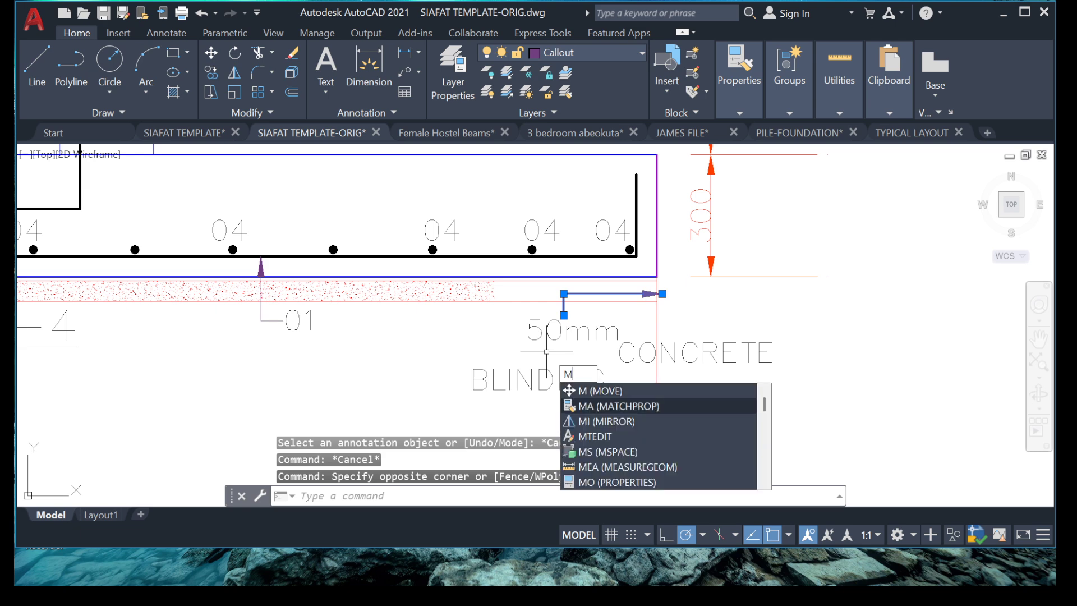
{"action": "key", "text": "Return"}
{"action": "scroll", "coordinate": [571, 306], "scroll_direction": "up", "scroll_amount": 4}
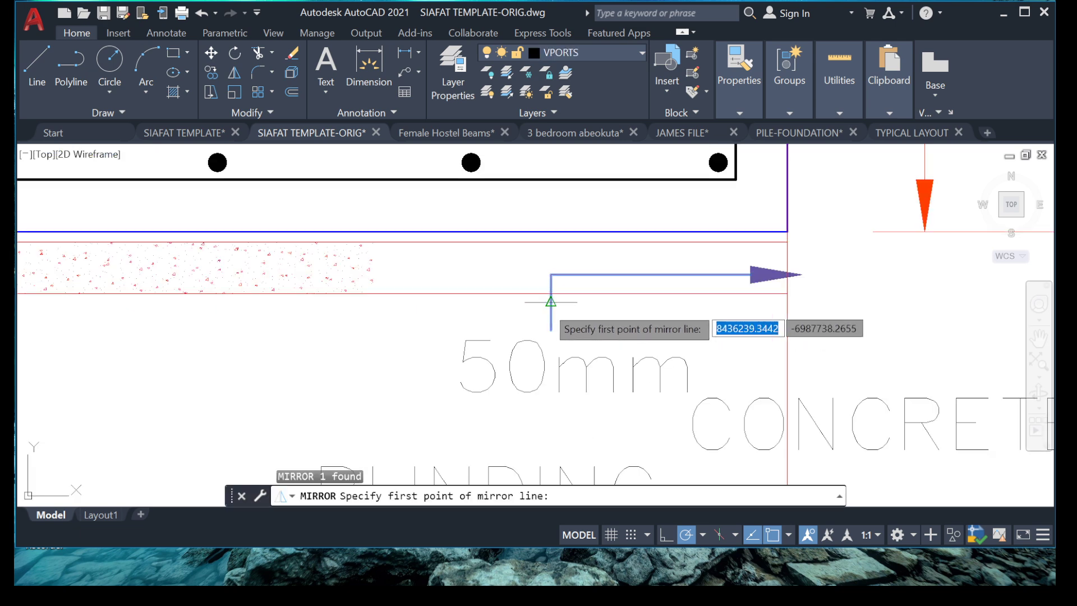
{"action": "left_click", "coordinate": [563, 316]}
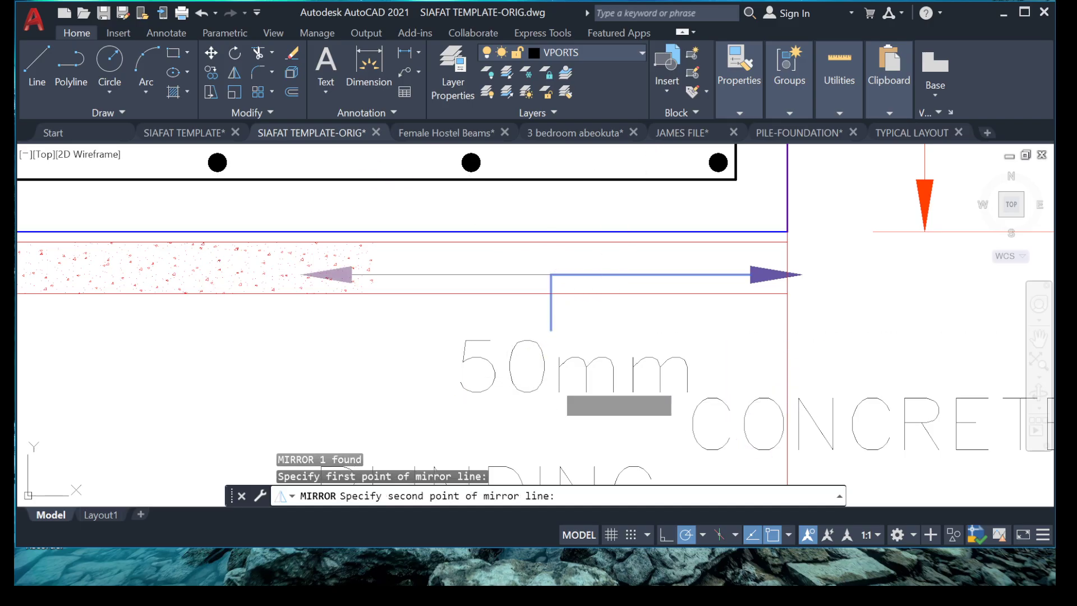
{"action": "left_click", "coordinate": [554, 382]}
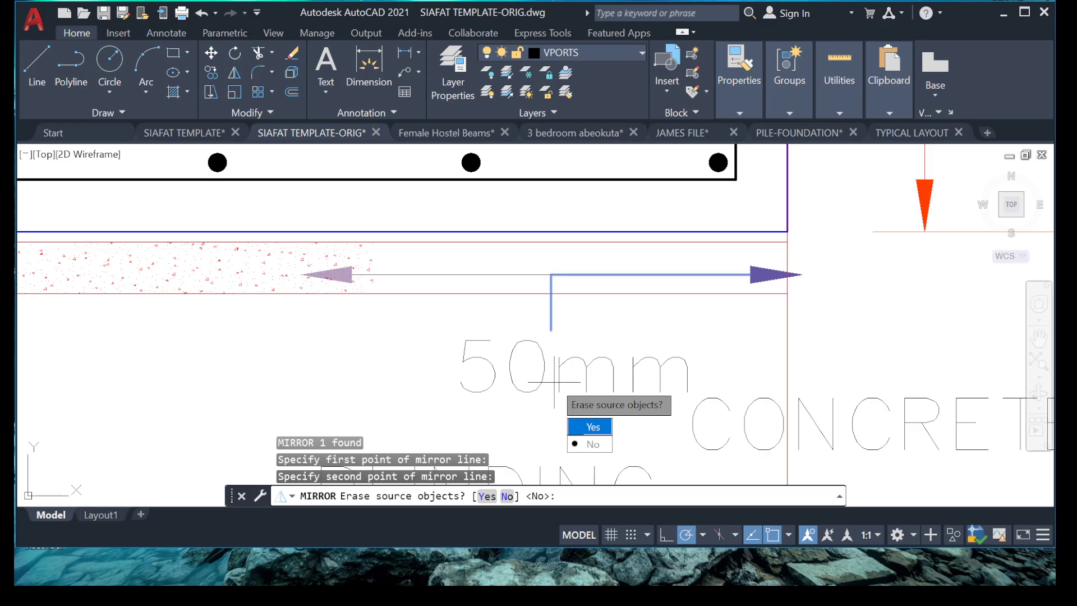
{"action": "type", "text": "y"}
{"action": "key", "text": "Return"}
{"action": "scroll", "coordinate": [528, 295], "scroll_direction": "down", "scroll_amount": 2}
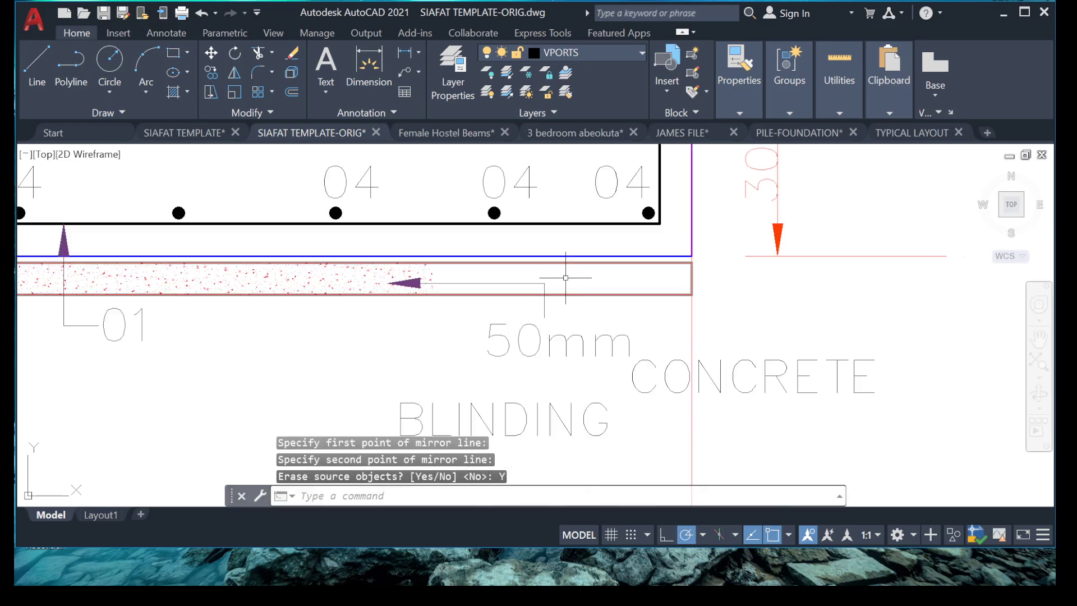
Move the blinding leader together with the 50mm and CONCRETE texts horizontally right, past the footing's right edge
{"action": "scroll", "coordinate": [565, 278], "scroll_direction": "up", "scroll_amount": 4}
{"action": "left_click", "coordinate": [431, 285]}
{"action": "left_click", "coordinate": [397, 293]}
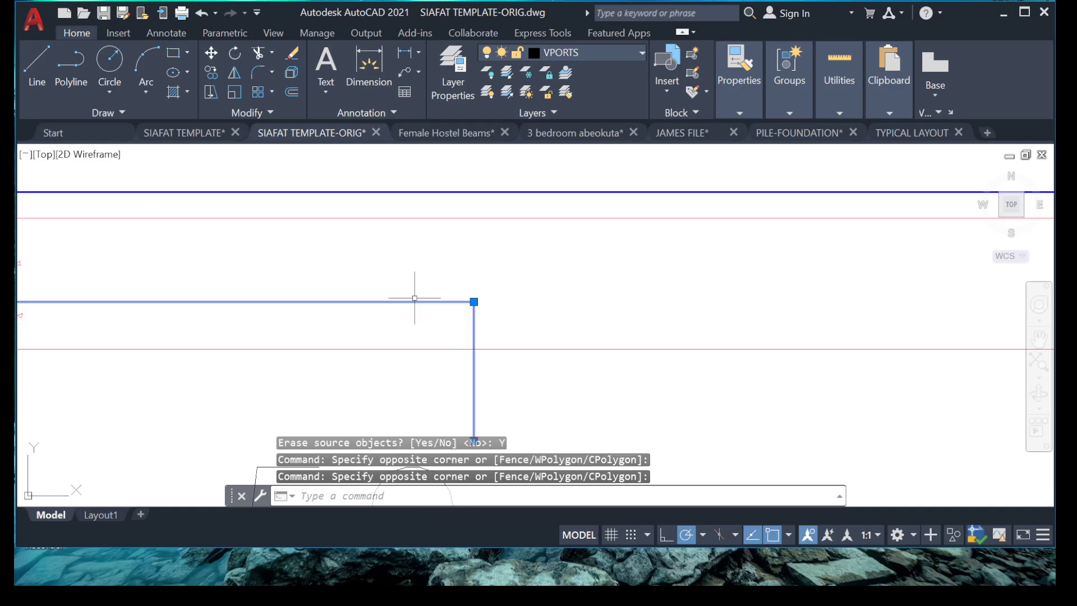
{"action": "scroll", "coordinate": [594, 310], "scroll_direction": "down", "scroll_amount": 4}
{"action": "left_click", "coordinate": [561, 345]}
{"action": "left_click", "coordinate": [774, 367]}
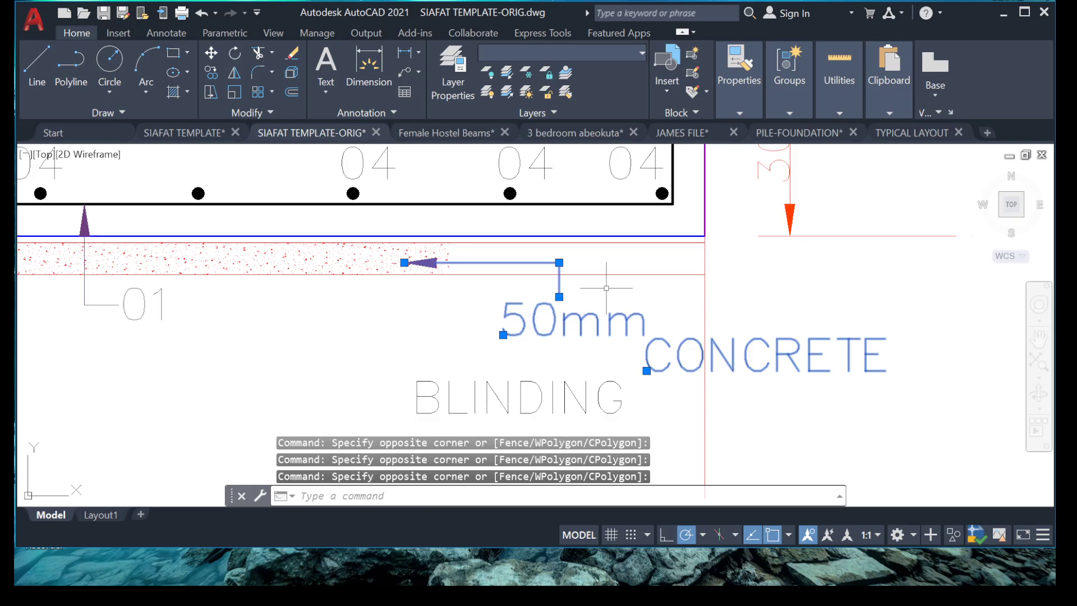
{"action": "right_click", "coordinate": [603, 359]}
{"action": "left_click", "coordinate": [639, 321]}
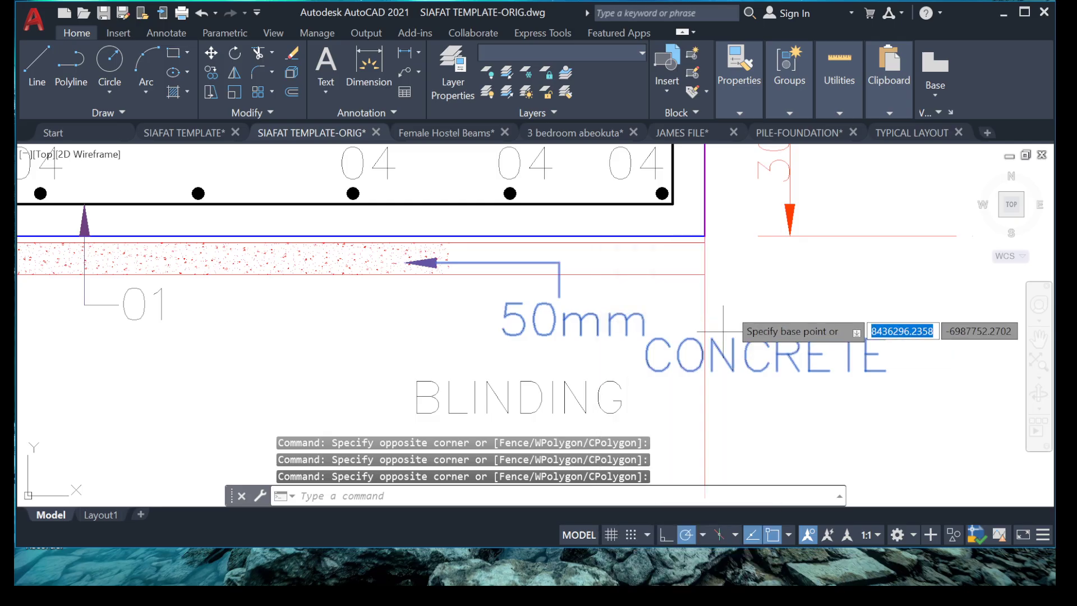
{"action": "left_click", "coordinate": [746, 280]}
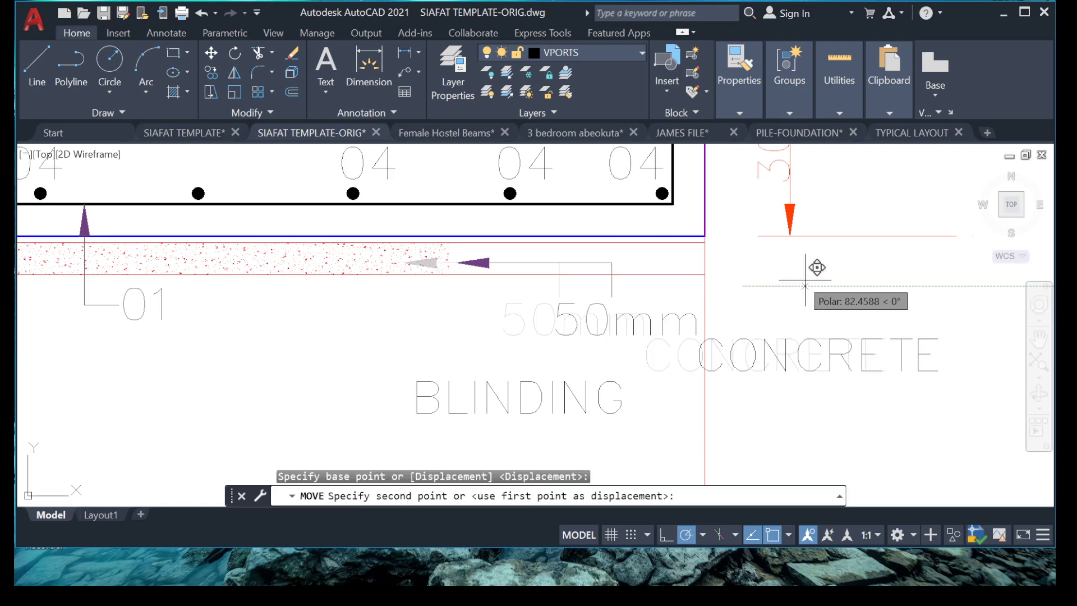
{"action": "middle_click_drag", "start_coordinate": [892, 275], "coordinate": [750, 267]}
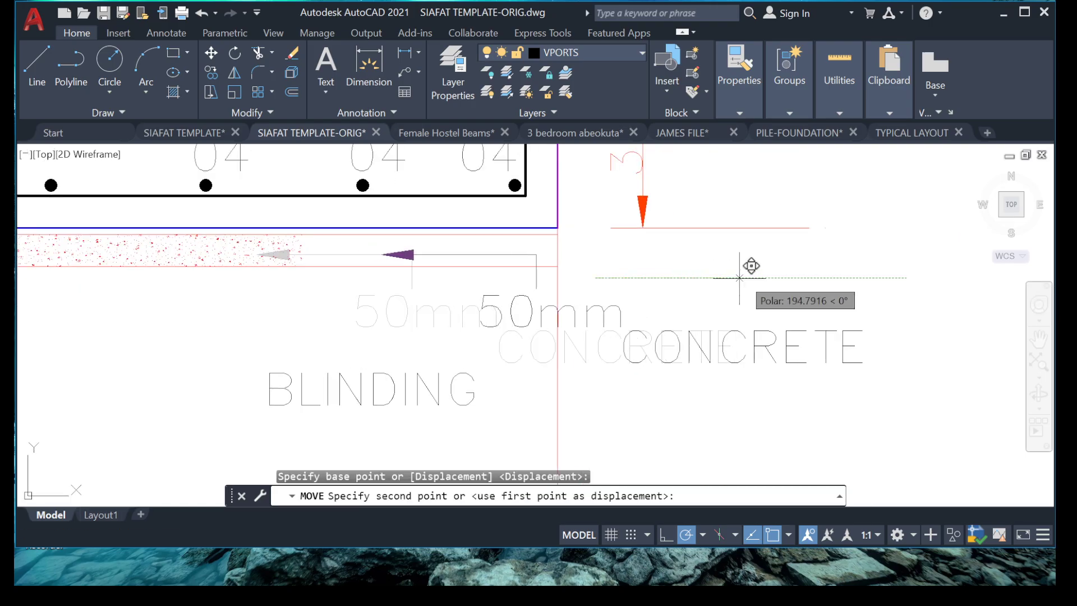
{"action": "left_click", "coordinate": [860, 274]}
Stretch the right edge of the AR-CONC blinding hatch to the footing's right edge
{"action": "scroll", "coordinate": [301, 240], "scroll_direction": "up", "scroll_amount": 2}
{"action": "scroll", "coordinate": [348, 257], "scroll_direction": "up", "scroll_amount": 2}
{"action": "left_click", "coordinate": [356, 258]}
{"action": "left_click", "coordinate": [230, 264]}
{"action": "middle_click_drag", "start_coordinate": [279, 261], "coordinate": [348, 280]}
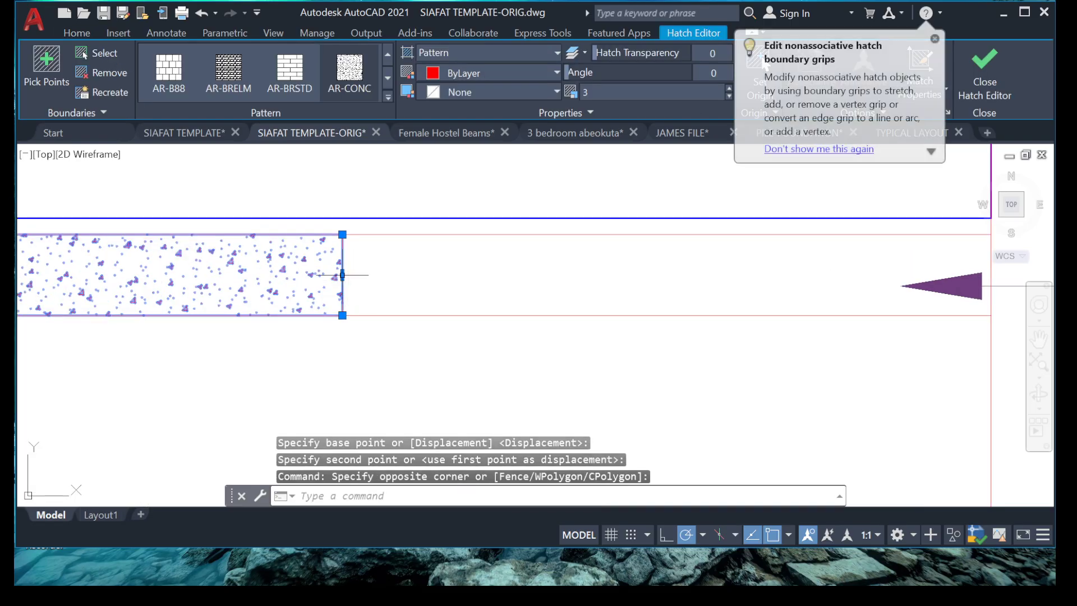
{"action": "left_click", "coordinate": [343, 275]}
{"action": "scroll", "coordinate": [471, 275], "scroll_direction": "down", "scroll_amount": 4}
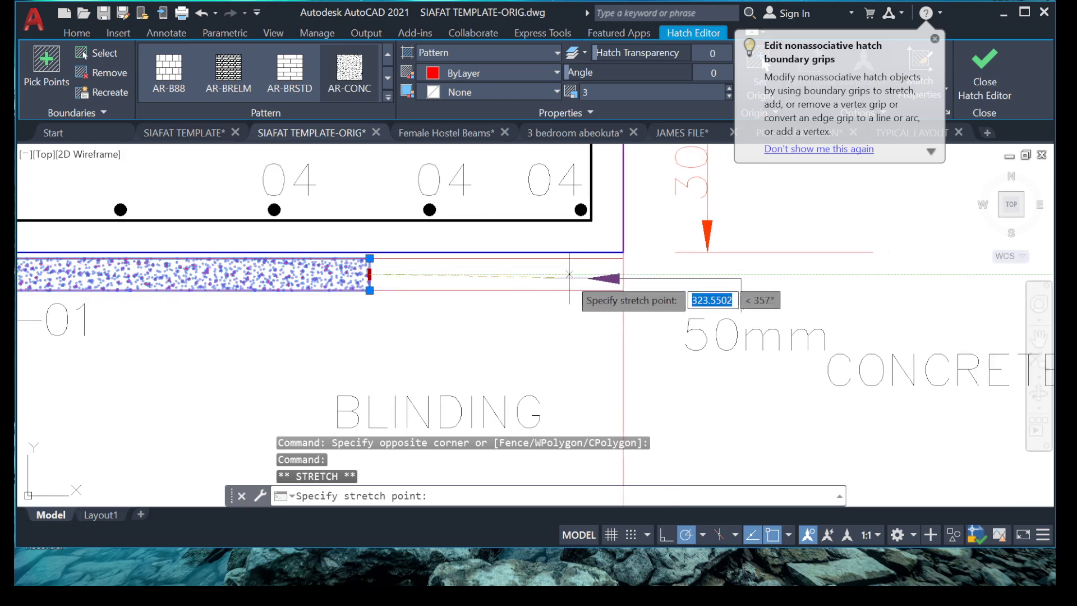
{"action": "scroll", "coordinate": [568, 269], "scroll_direction": "up", "scroll_amount": 5}
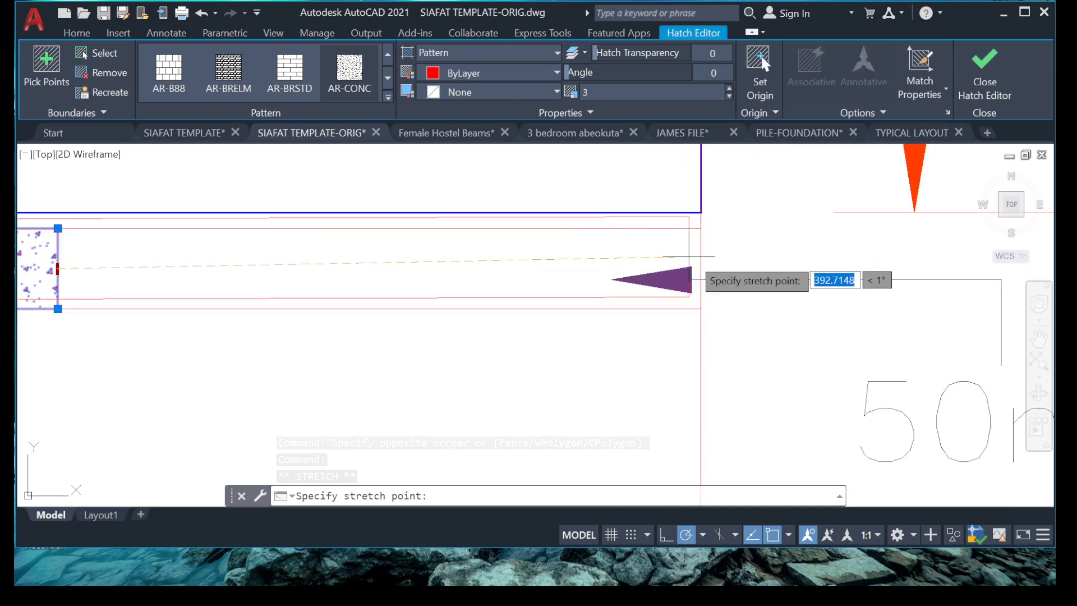
{"action": "left_click", "coordinate": [697, 262]}
{"action": "scroll", "coordinate": [639, 295], "scroll_direction": "down", "scroll_amount": 4}
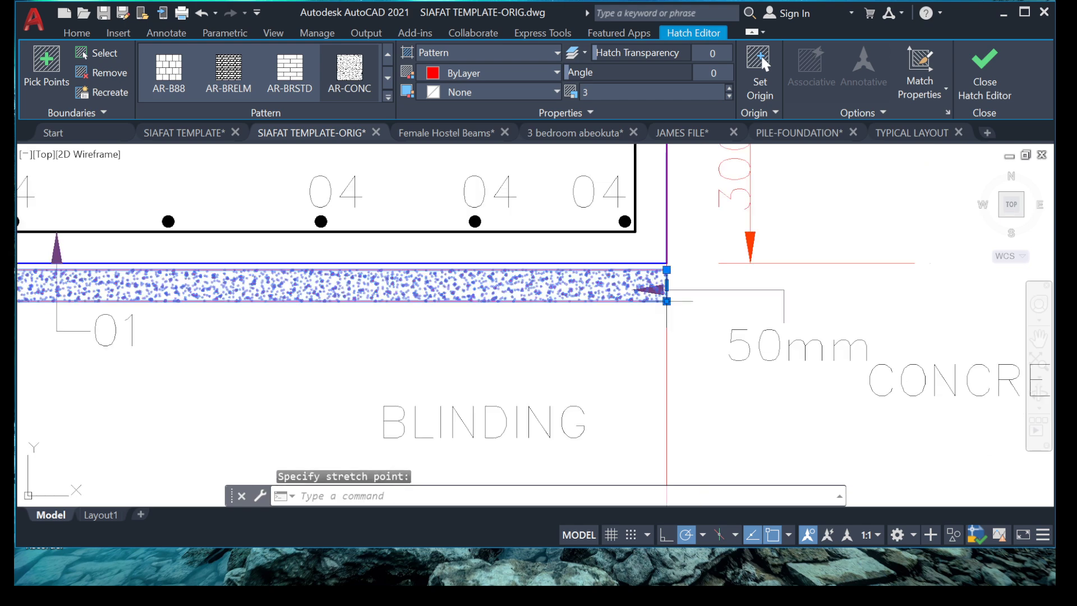
{"action": "scroll", "coordinate": [609, 301], "scroll_direction": "up", "scroll_amount": 2}
{"action": "key", "text": "Escape"}
Move the blinding leader about 56 units right so its arrowhead sits just outside the hatch end
{"action": "left_click", "coordinate": [745, 291]}
{"action": "left_click", "coordinate": [565, 310]}
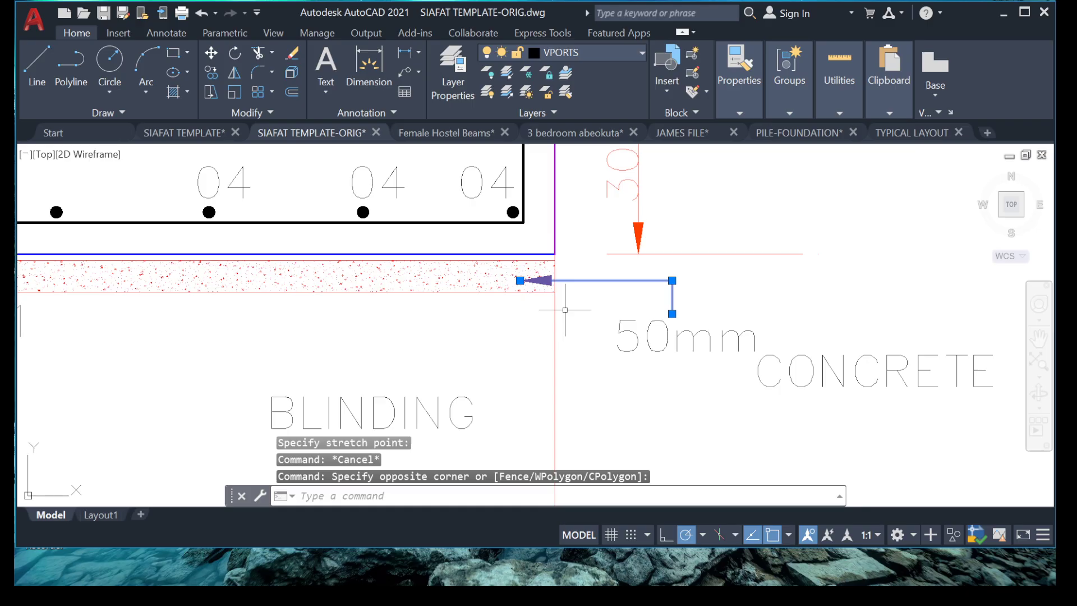
{"action": "right_click", "coordinate": [563, 294]}
{"action": "left_click", "coordinate": [589, 291]}
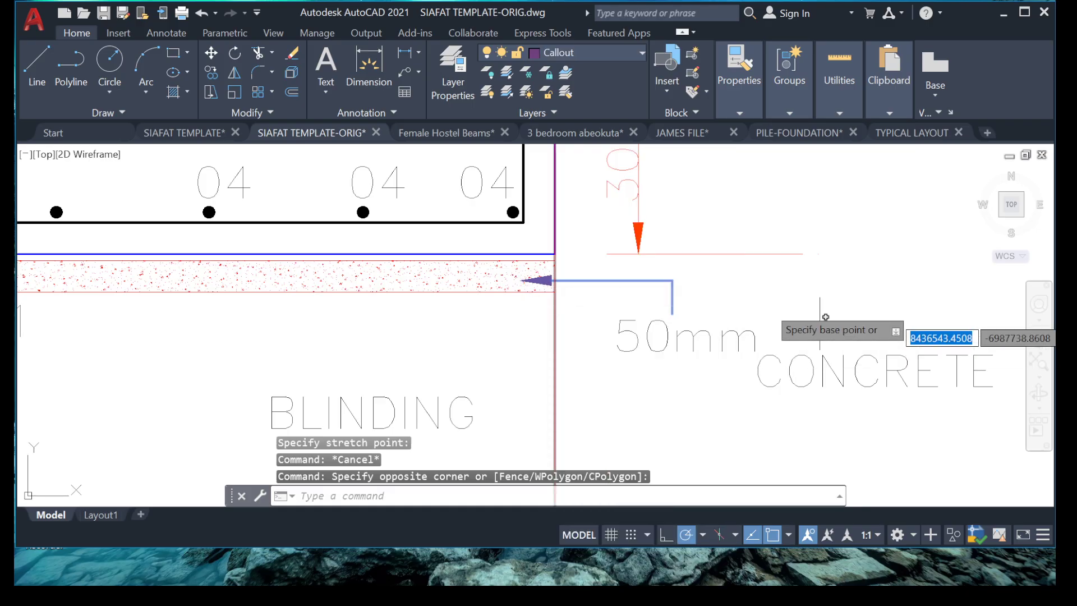
{"action": "left_click", "coordinate": [722, 287]}
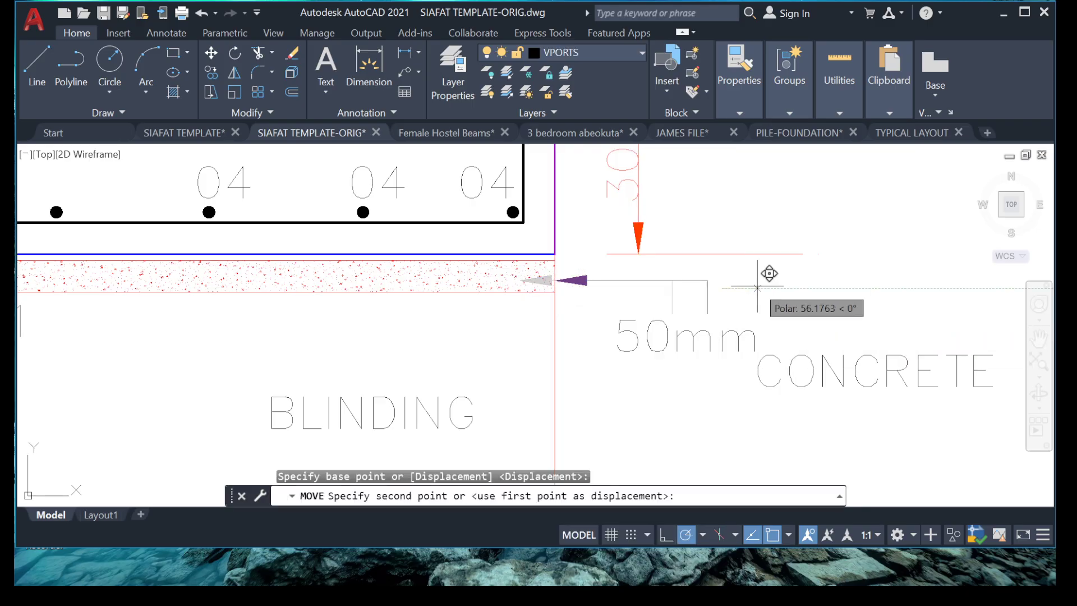
{"action": "left_click", "coordinate": [757, 287]}
Move the BLINDING text up and right, directly beneath the 50mm text and beside CONCRETE
{"action": "scroll", "coordinate": [685, 315], "scroll_direction": "down", "scroll_amount": 4}
{"action": "middle_click_drag", "start_coordinate": [570, 407], "coordinate": [580, 383]}
{"action": "scroll", "coordinate": [583, 351], "scroll_direction": "up", "scroll_amount": 6}
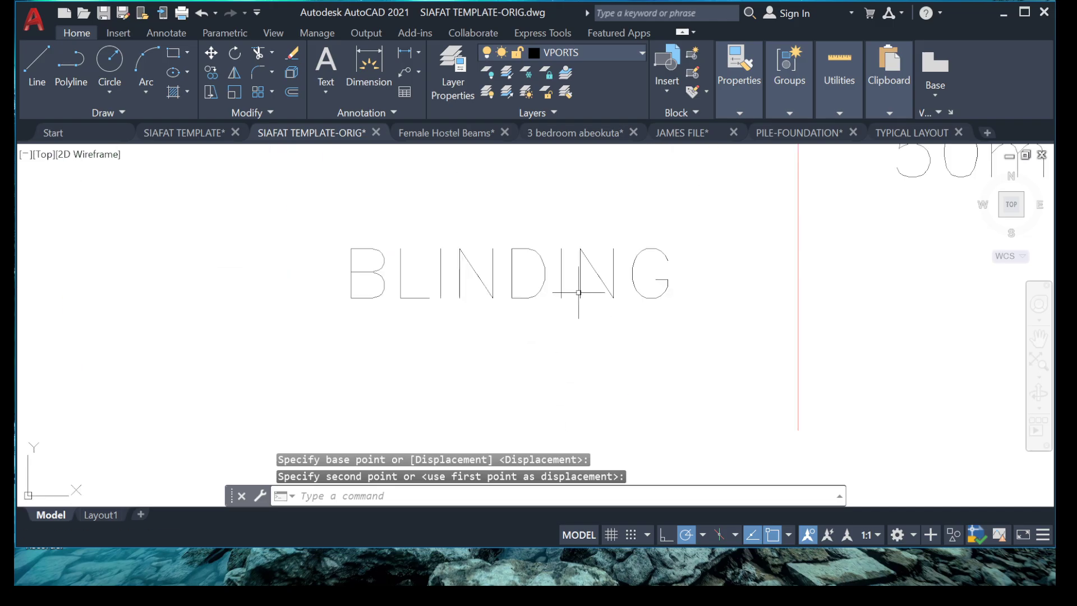
{"action": "left_click", "coordinate": [480, 337]}
{"action": "right_click", "coordinate": [444, 502]}
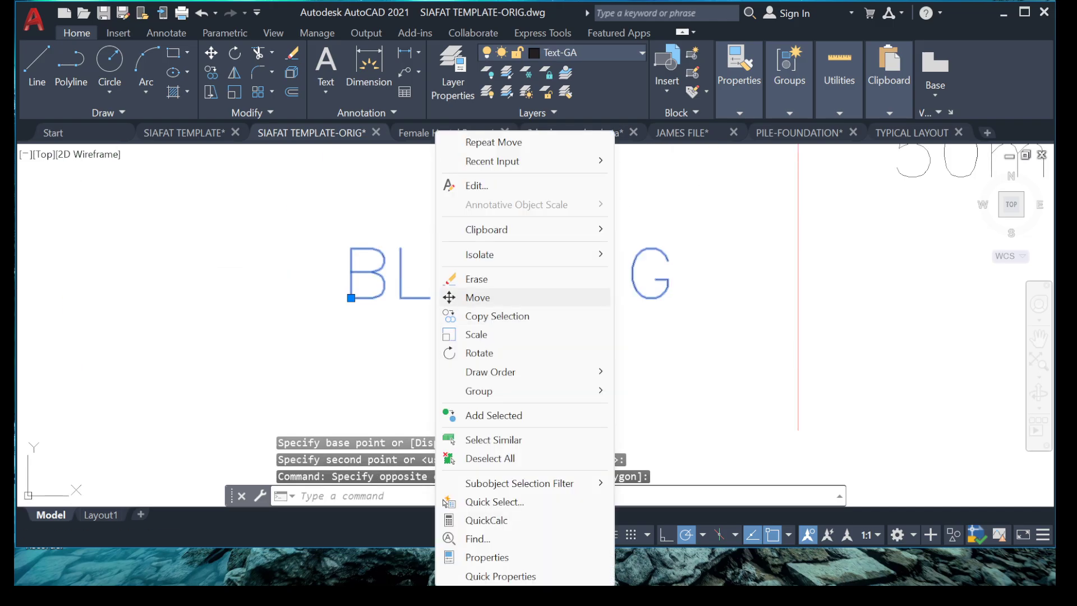
{"action": "left_click", "coordinate": [478, 297]}
{"action": "left_click", "coordinate": [351, 298]}
{"action": "scroll", "coordinate": [681, 312], "scroll_direction": "down", "scroll_amount": 5}
{"action": "scroll", "coordinate": [617, 317], "scroll_direction": "up", "scroll_amount": 5}
{"action": "mouse_move", "coordinate": [457, 289]}
{"action": "middle_mouse_down"}
{"action": "mouse_move", "coordinate": [447, 303]}
{"action": "mouse_move", "coordinate": [583, 295]}
{"action": "middle_mouse_up"}
{"action": "left_click", "coordinate": [560, 294]}
Move the BLINDING and CONCRETE texts together horizontally right, clear of the vertical line at the footing's right edge
{"action": "scroll", "coordinate": [772, 294], "scroll_direction": "down", "scroll_amount": 5}
{"action": "scroll", "coordinate": [790, 292], "scroll_direction": "up", "scroll_amount": 5}
{"action": "left_click_drag", "start_coordinate": [795, 233], "coordinate": [732, 315]}
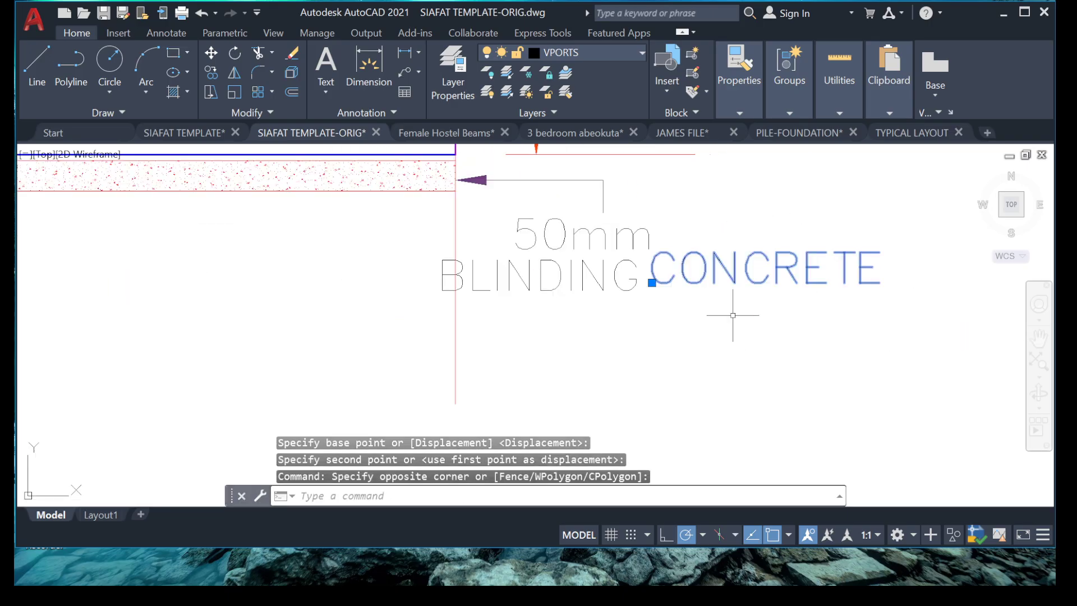
{"action": "right_click", "coordinate": [612, 276]}
{"action": "left_click", "coordinate": [645, 319]}
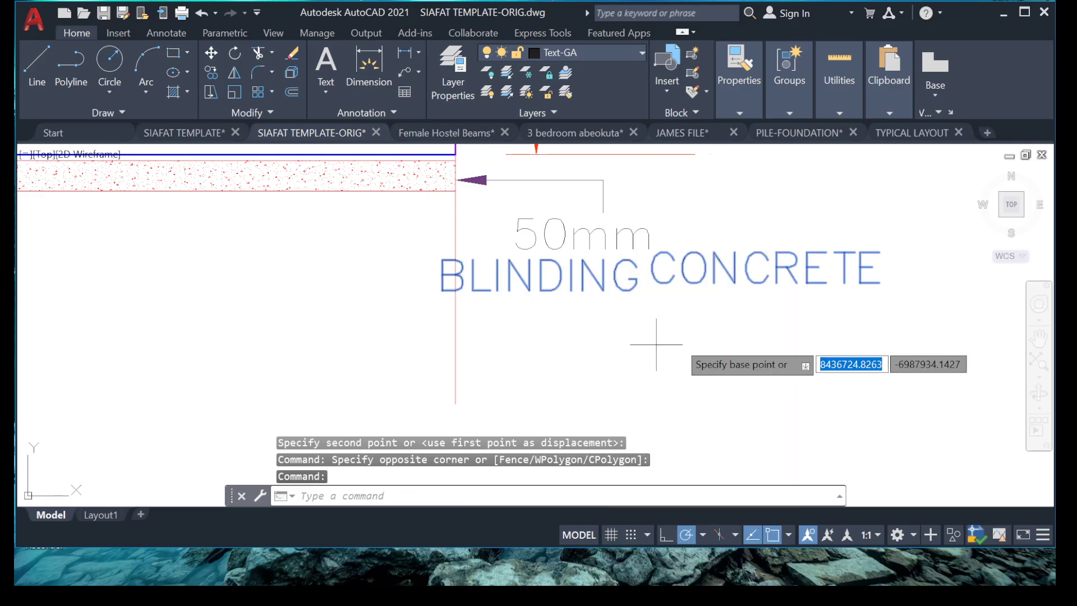
{"action": "left_click", "coordinate": [657, 343]}
{"action": "left_click", "coordinate": [720, 342]}
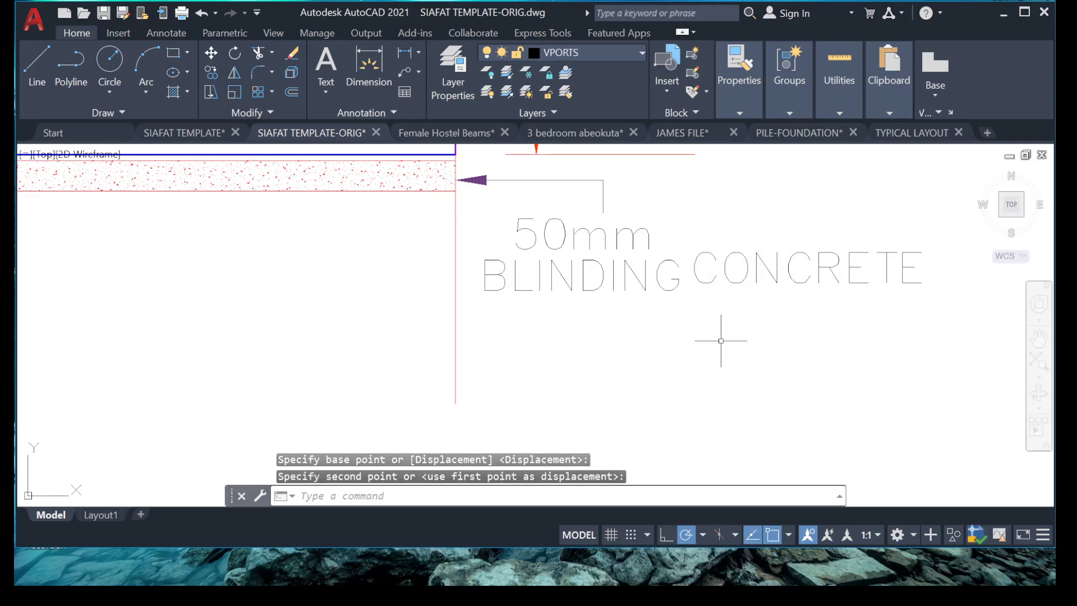
Move the CONCRETE text straight down about 15 units so it lines up with the BLINDING text
{"action": "middle_click_drag", "start_coordinate": [792, 257], "coordinate": [745, 255]}
{"action": "left_click", "coordinate": [769, 215]}
{"action": "left_click", "coordinate": [687, 285]}
{"action": "right_click", "coordinate": [658, 502]}
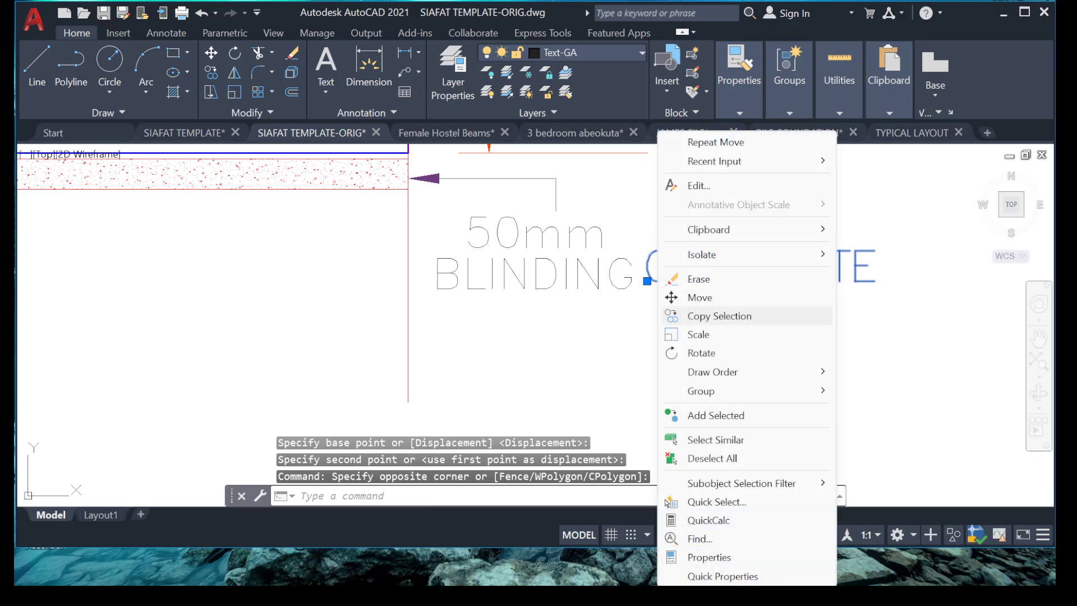
{"action": "left_click", "coordinate": [699, 297]}
{"action": "left_click", "coordinate": [691, 317]}
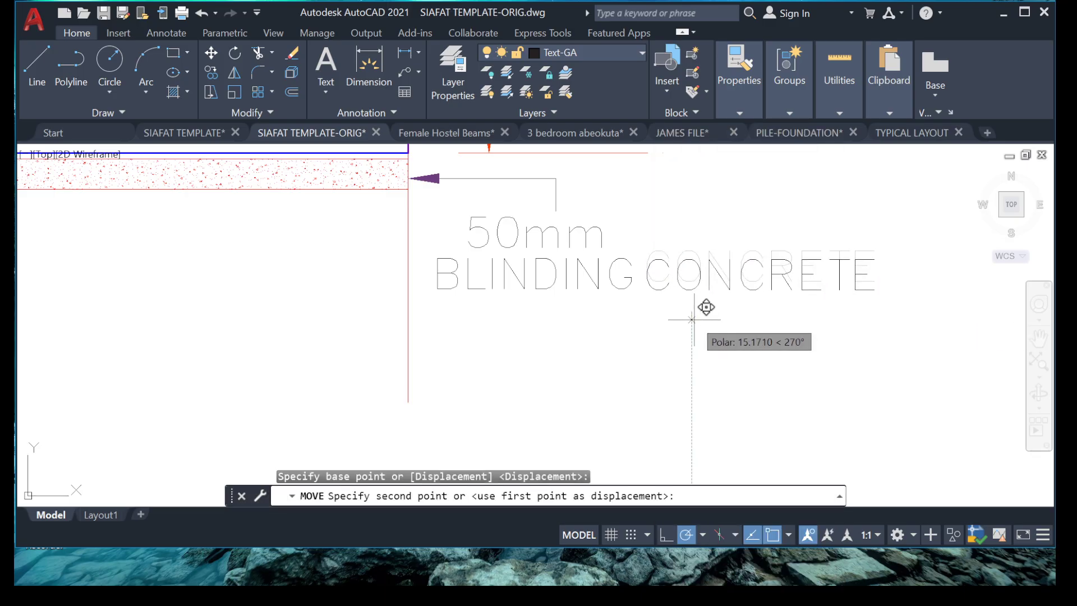
{"action": "left_click", "coordinate": [693, 318]}
Examine the footing depth dimensions in the reference plan and sections and compare them with Section 4-4
{"action": "scroll", "coordinate": [561, 304], "scroll_direction": "down", "scroll_amount": 5}
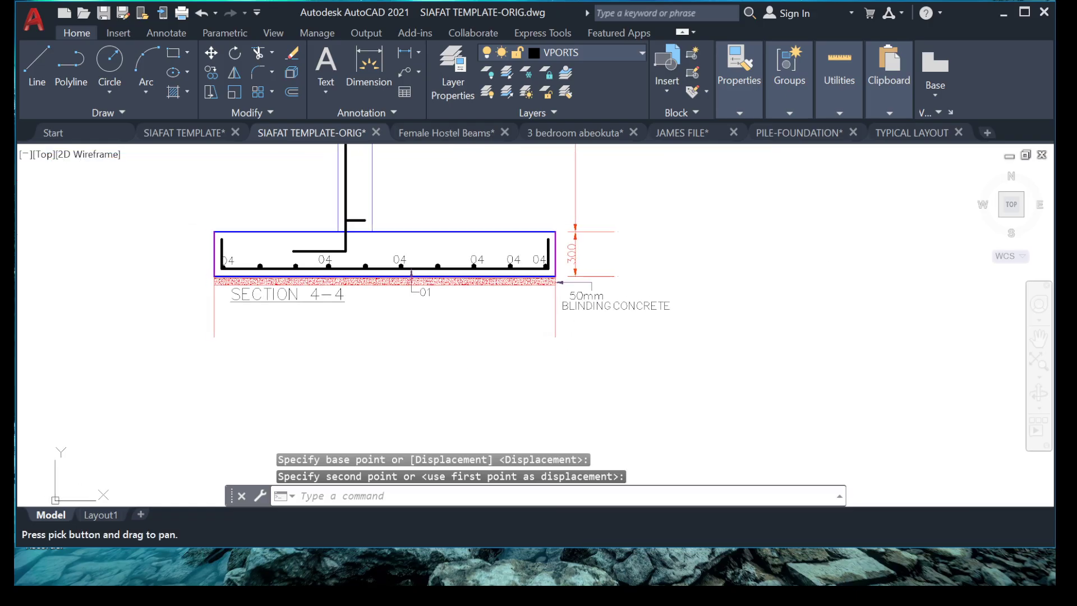
{"action": "scroll", "coordinate": [615, 264], "scroll_direction": "down", "scroll_amount": 3}
{"action": "scroll", "coordinate": [615, 264], "scroll_direction": "down", "scroll_amount": 2}
{"action": "scroll", "coordinate": [462, 252], "scroll_direction": "up", "scroll_amount": 10}
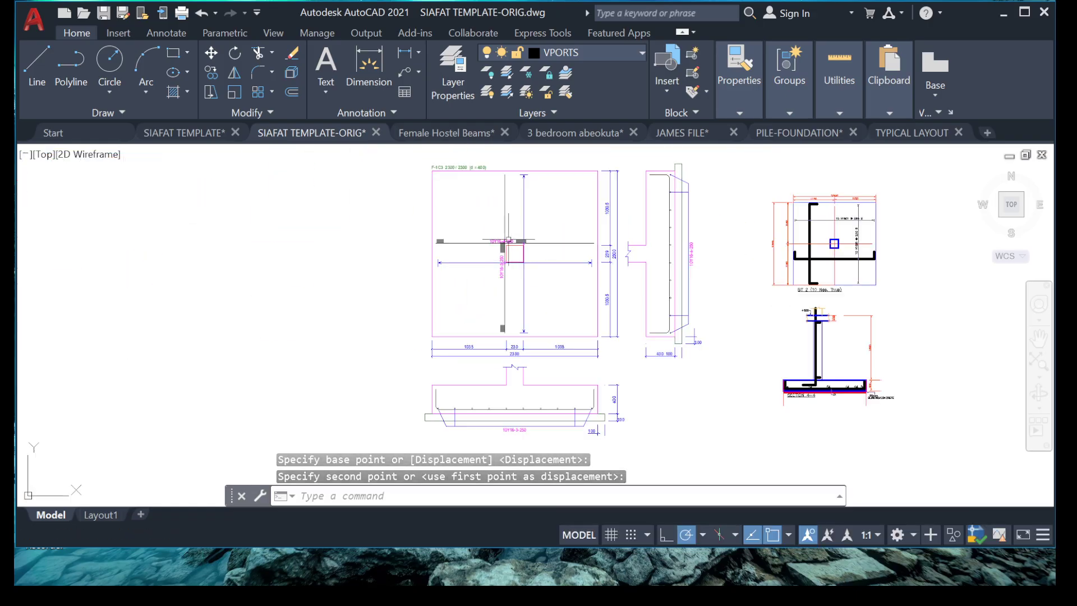
{"action": "scroll", "coordinate": [481, 380], "scroll_direction": "down", "scroll_amount": 5}
{"action": "scroll", "coordinate": [632, 344], "scroll_direction": "up", "scroll_amount": 5}
{"action": "scroll", "coordinate": [560, 346], "scroll_direction": "down", "scroll_amount": 4}
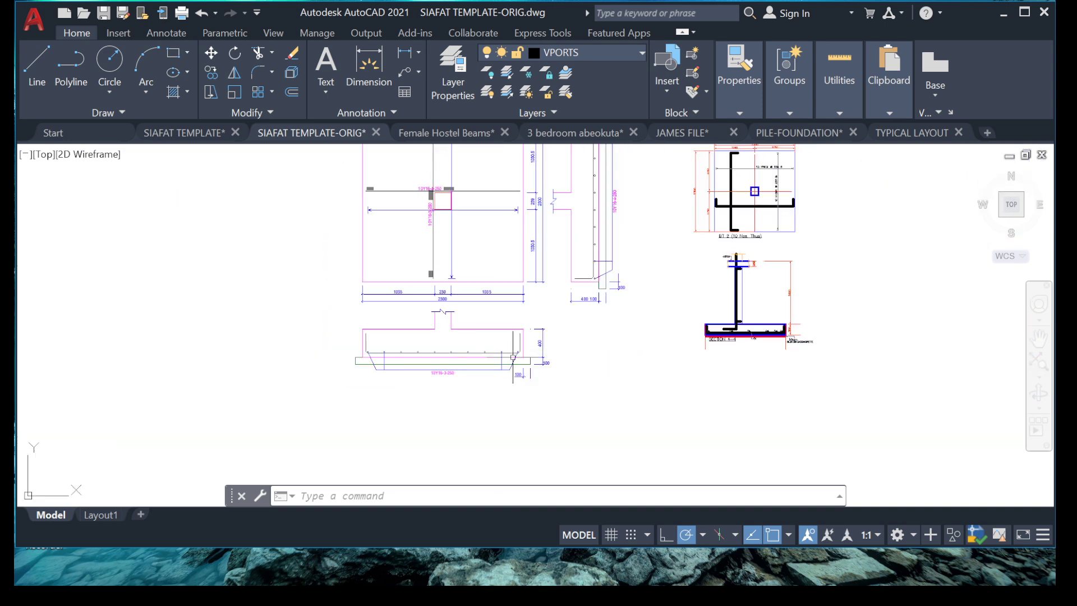
{"action": "scroll", "coordinate": [789, 331], "scroll_direction": "up", "scroll_amount": 8}
{"action": "scroll", "coordinate": [610, 343], "scroll_direction": "down", "scroll_amount": 6}
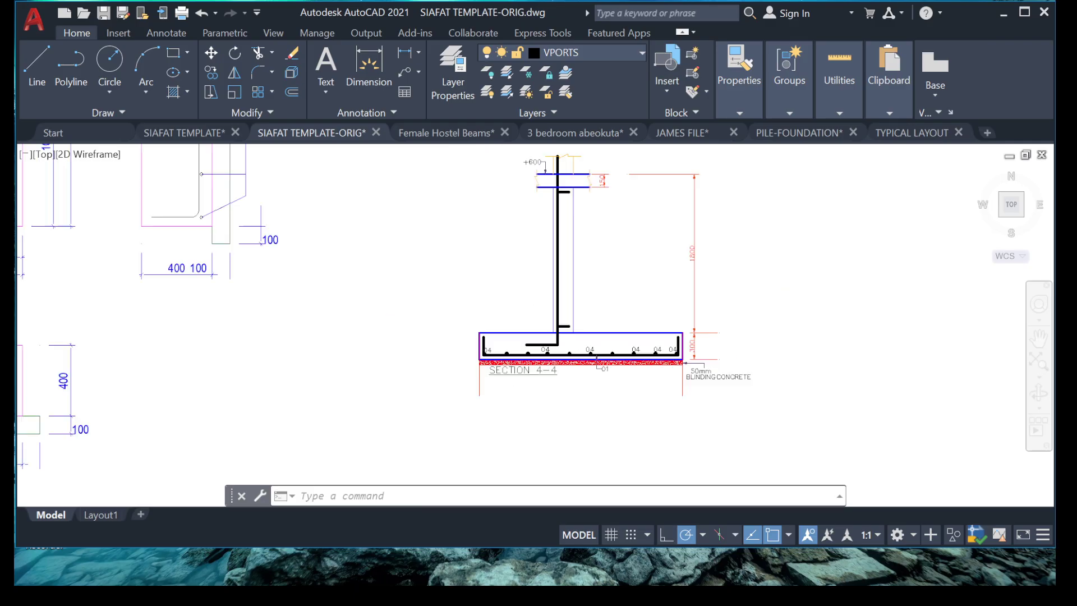
Draw a horizontal line outward to the left from the footing's lower-left corner in Section 4-4
{"action": "scroll", "coordinate": [530, 351], "scroll_direction": "up", "scroll_amount": 10}
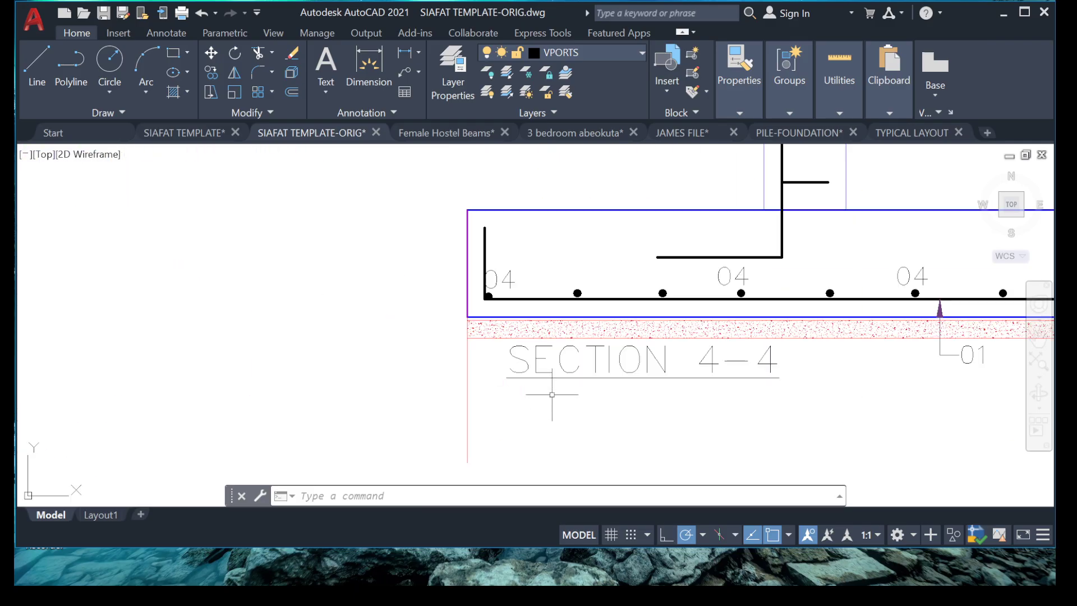
{"action": "type", "text": "l"}
{"action": "key", "text": "Escape"}
{"action": "key", "text": "Escape"}
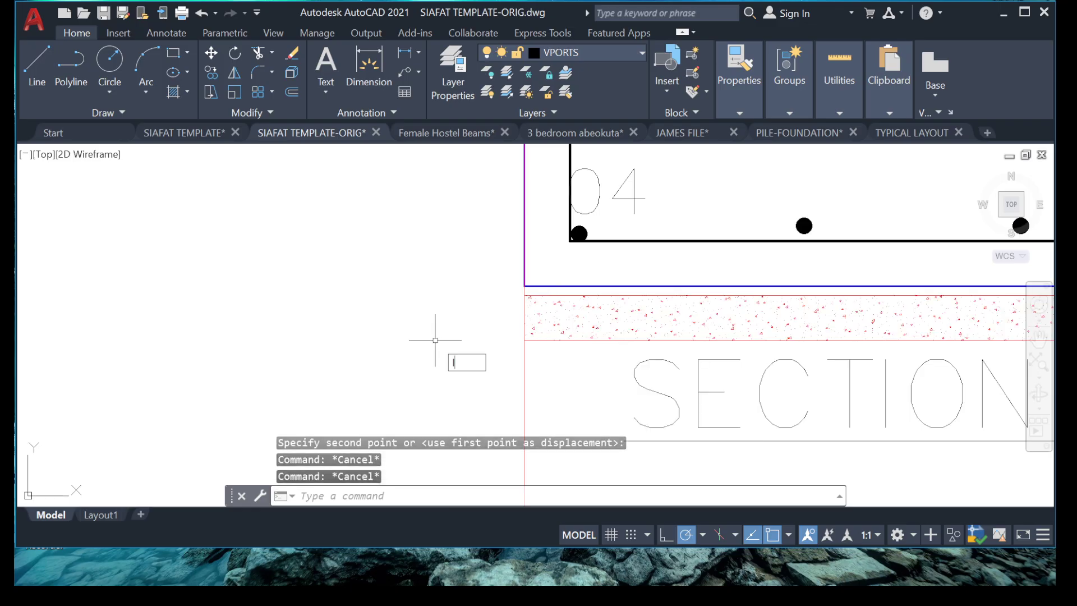
{"action": "type", "text": "l"}
{"action": "key", "text": "Return"}
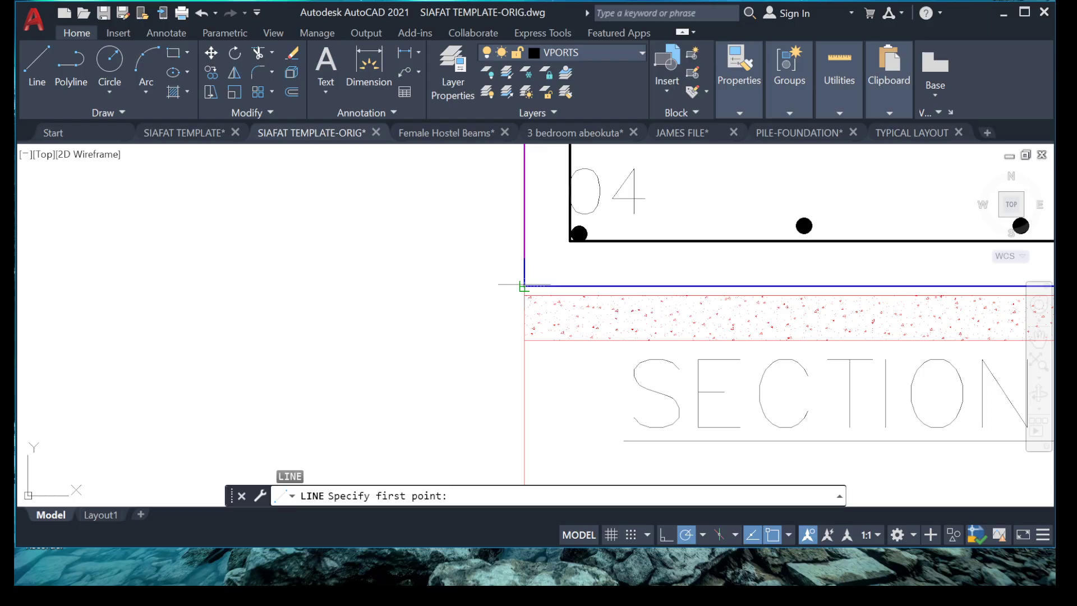
{"action": "left_click", "coordinate": [523, 286]}
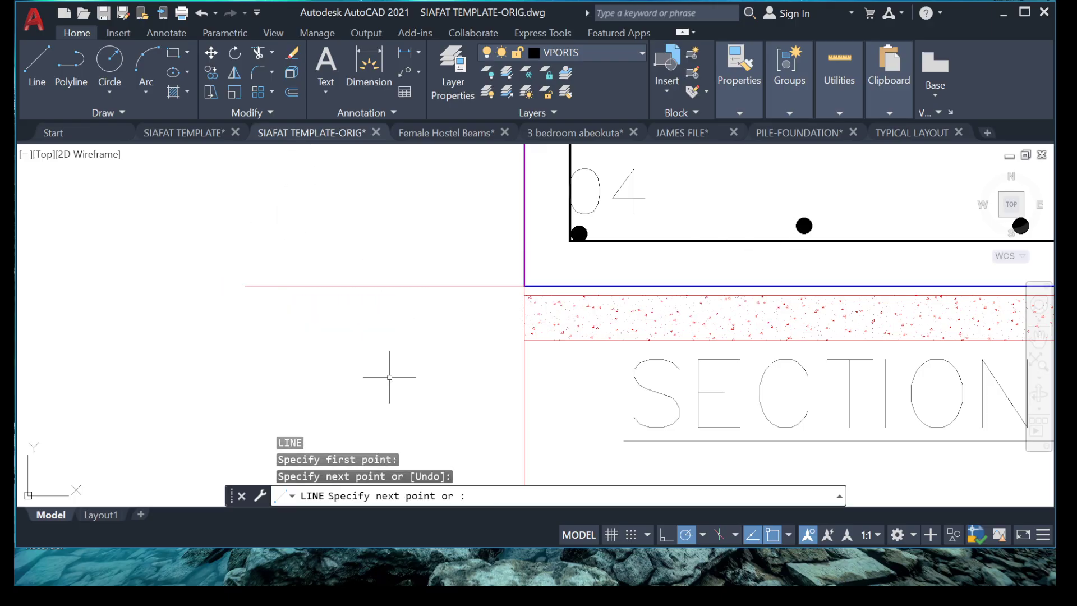
{"action": "key", "text": "Escape"}
{"action": "key", "text": "Escape"}
Offset the new horizontal line at the footing's base upward by 400
{"action": "scroll", "coordinate": [449, 301], "scroll_direction": "down", "scroll_amount": 3}
{"action": "left_click", "coordinate": [456, 276]}
{"action": "left_click", "coordinate": [372, 362]}
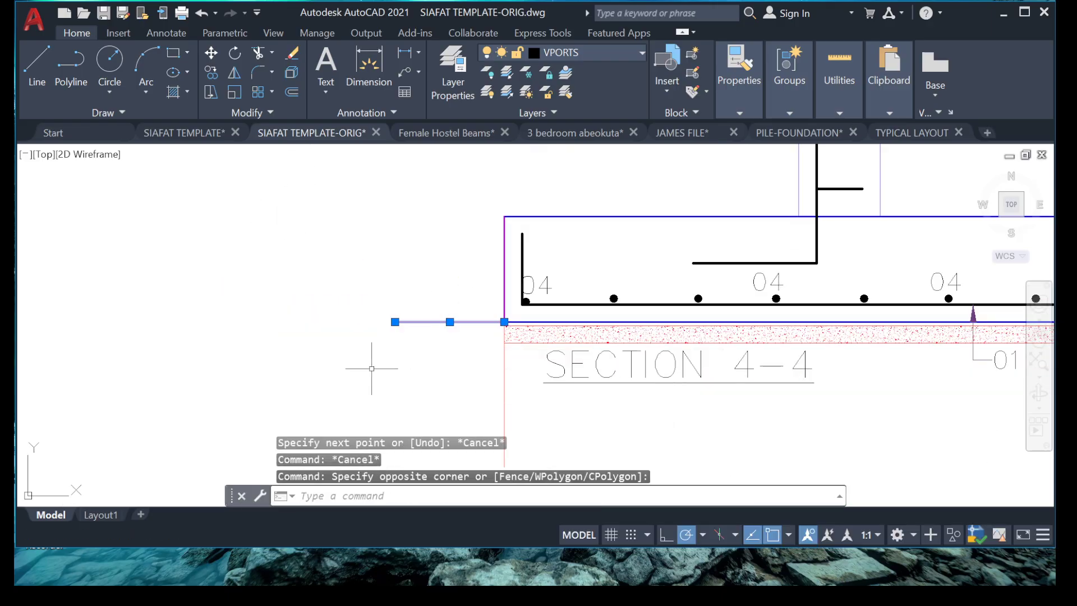
{"action": "type", "text": "o"}
{"action": "key", "text": "Return"}
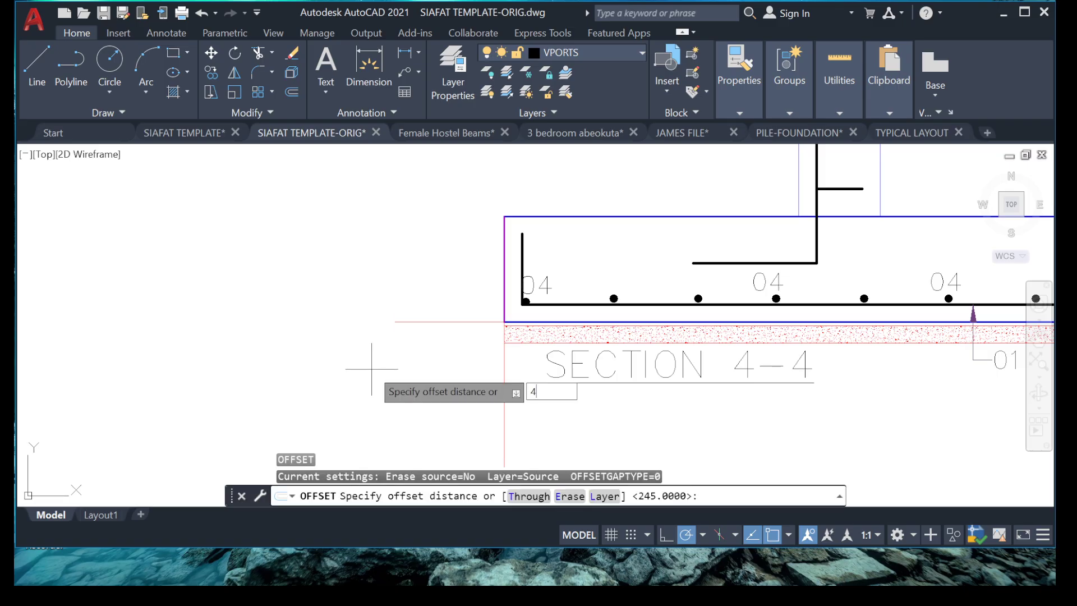
{"action": "type", "text": "400"}
{"action": "key", "text": "Return"}
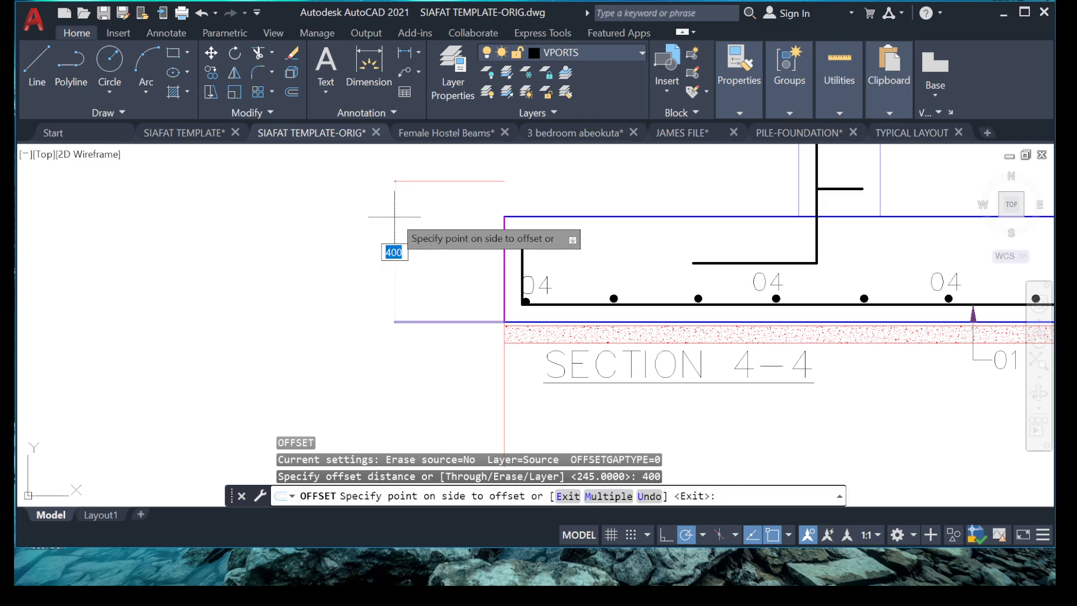
{"action": "left_click", "coordinate": [392, 247]}
{"action": "key", "text": "Escape"}
{"action": "scroll", "coordinate": [408, 287], "scroll_direction": "down", "scroll_amount": 3}
{"action": "scroll", "coordinate": [407, 287], "scroll_direction": "up", "scroll_amount": 2}
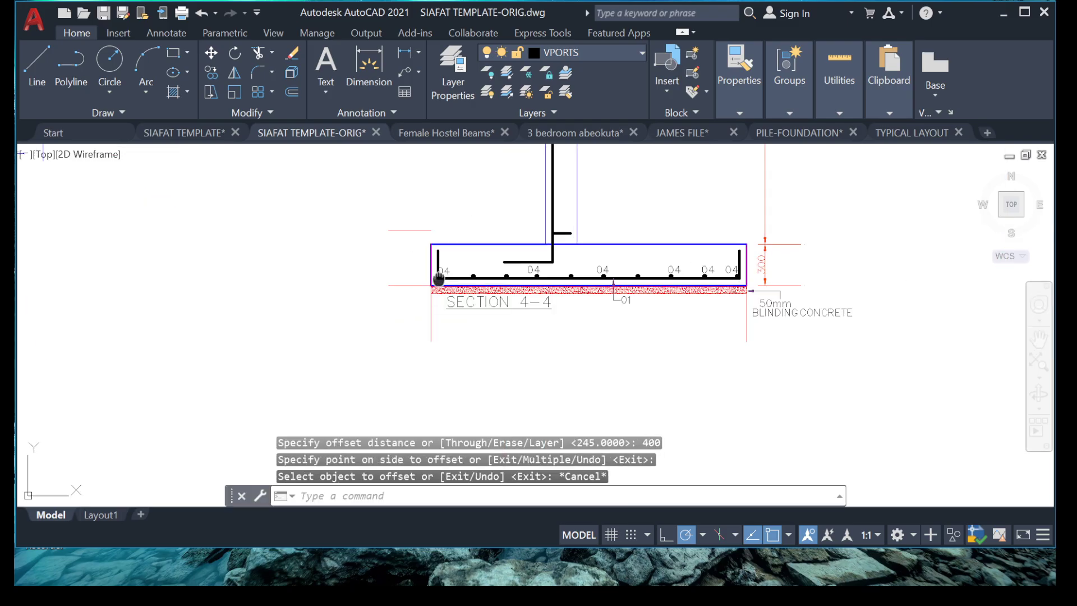
{"action": "scroll", "coordinate": [442, 259], "scroll_direction": "up", "scroll_amount": 3}
{"action": "scroll", "coordinate": [442, 260], "scroll_direction": "down", "scroll_amount": 3}
{"action": "scroll", "coordinate": [442, 259], "scroll_direction": "up", "scroll_amount": 4}
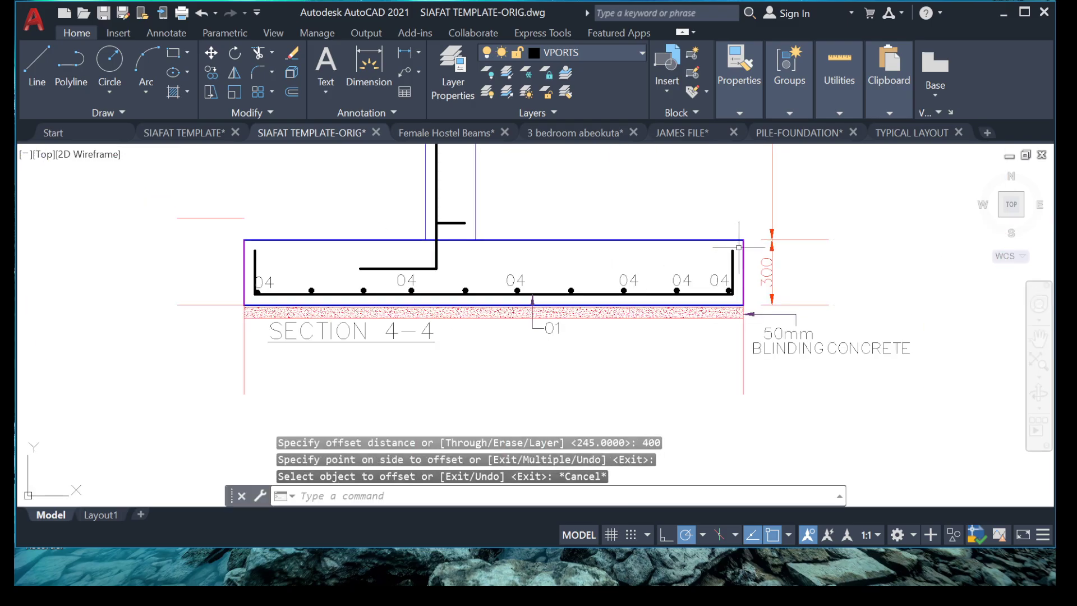
{"action": "left_click", "coordinate": [760, 202]}
{"action": "middle_click_drag", "start_coordinate": [361, 253], "coordinate": [441, 252]}
{"action": "left_click", "coordinate": [443, 252]}
{"action": "scroll", "coordinate": [459, 252], "scroll_direction": "down", "scroll_amount": 2}
{"action": "middle_click_drag", "start_coordinate": [343, 248], "coordinate": [454, 236]}
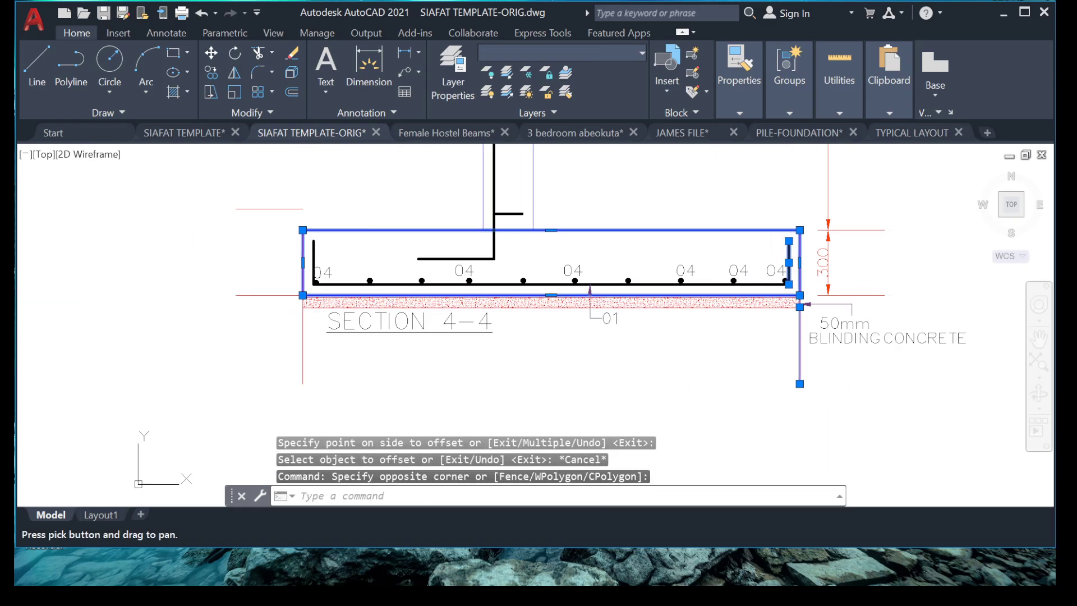
{"action": "left_click", "coordinate": [375, 216]}
{"action": "left_click", "coordinate": [282, 258]}
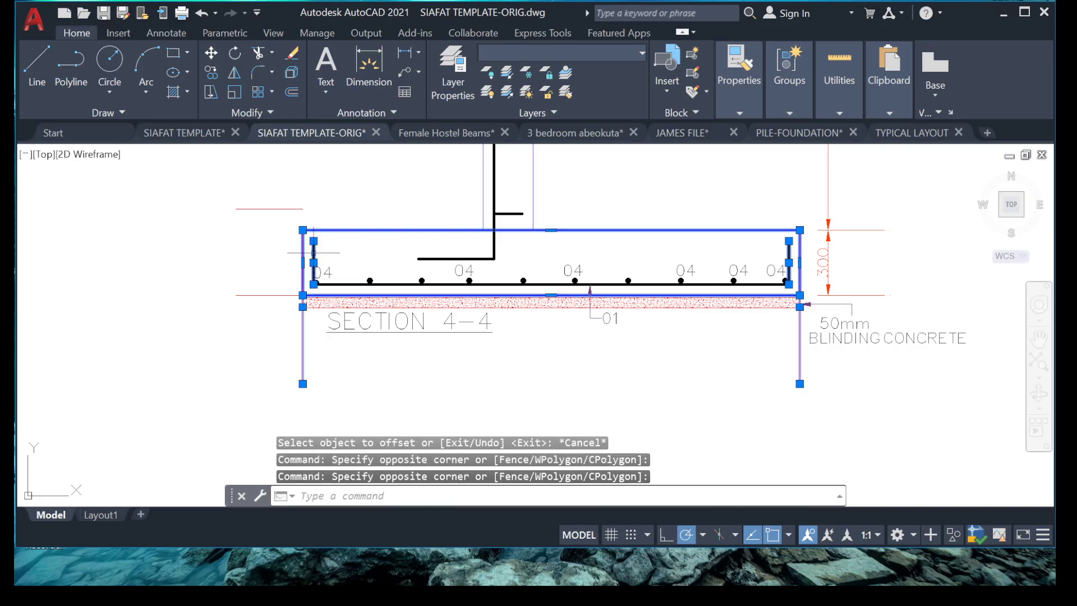
Stretch the right end of the upper offset line horizontally right, past the footing's left edge
{"action": "middle_click_drag", "start_coordinate": [315, 257], "coordinate": [442, 258]}
{"action": "scroll", "coordinate": [380, 212], "scroll_direction": "up", "scroll_amount": 4}
{"action": "left_click", "coordinate": [412, 180]}
{"action": "left_click", "coordinate": [311, 227]}
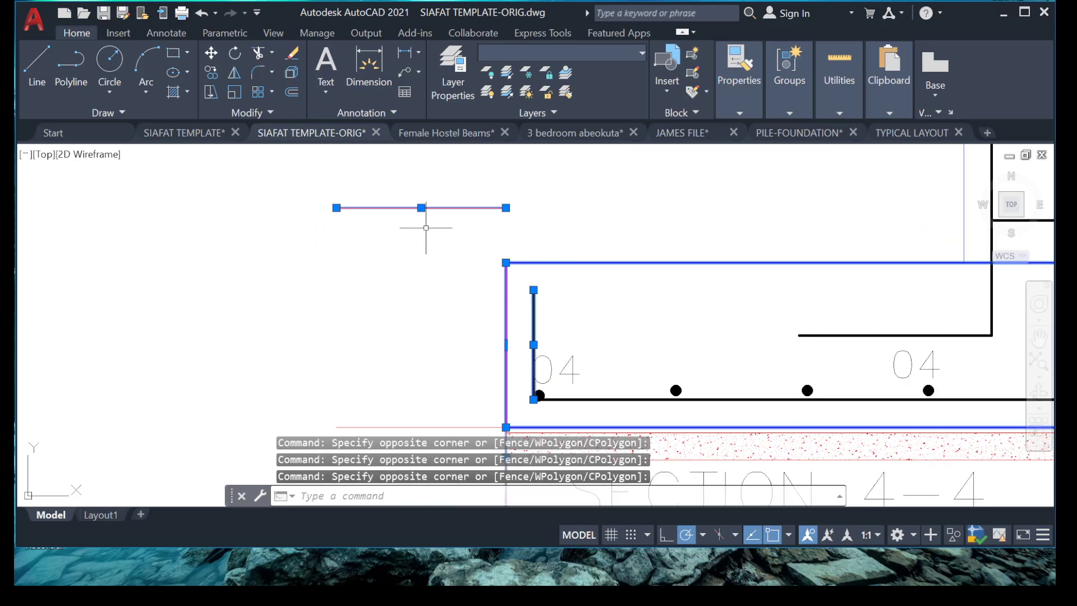
{"action": "left_click", "coordinate": [506, 207]}
{"action": "left_click", "coordinate": [616, 208]}
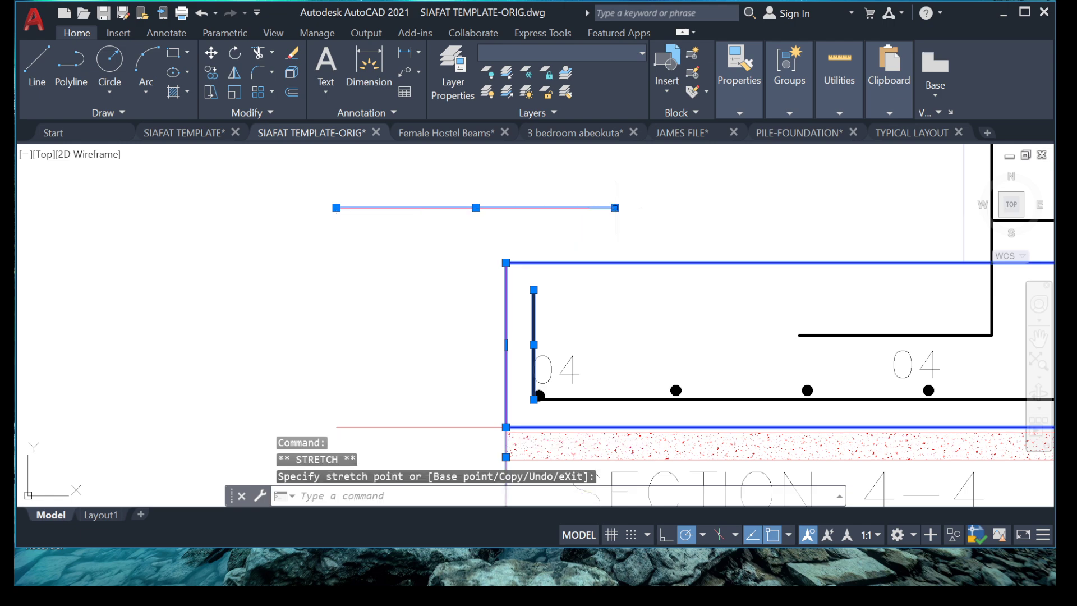
{"action": "key", "text": "Escape"}
Try to stretch the footing's upper edge and end bars up to the 400 reference line from its upper-left corner
{"action": "left_click", "coordinate": [588, 255]}
{"action": "left_click", "coordinate": [444, 313]}
{"action": "scroll", "coordinate": [446, 308], "scroll_direction": "down", "scroll_amount": 5}
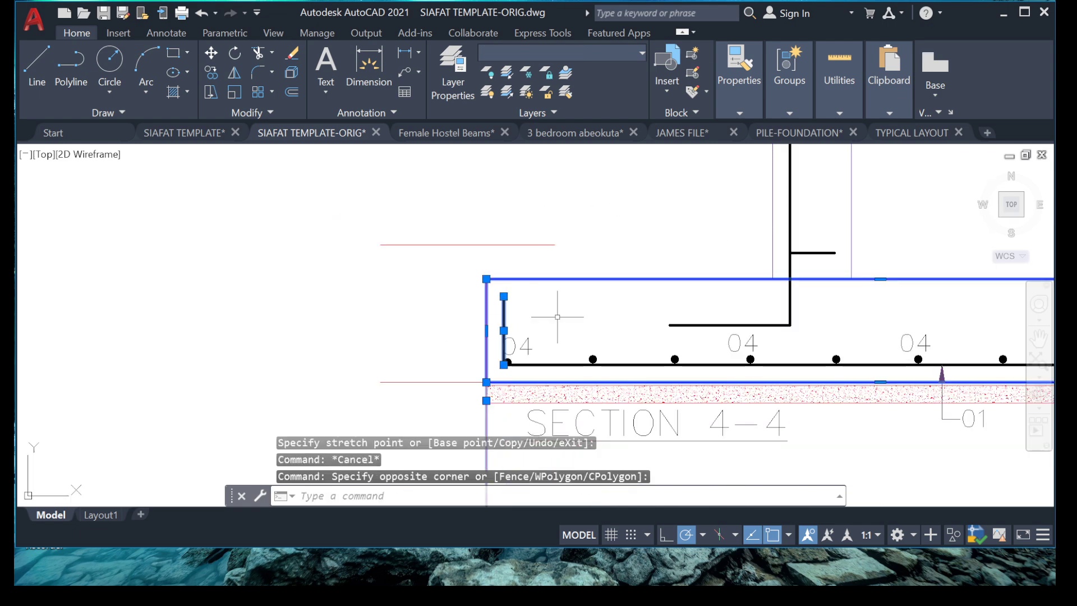
{"action": "scroll", "coordinate": [771, 308], "scroll_direction": "up", "scroll_amount": 4}
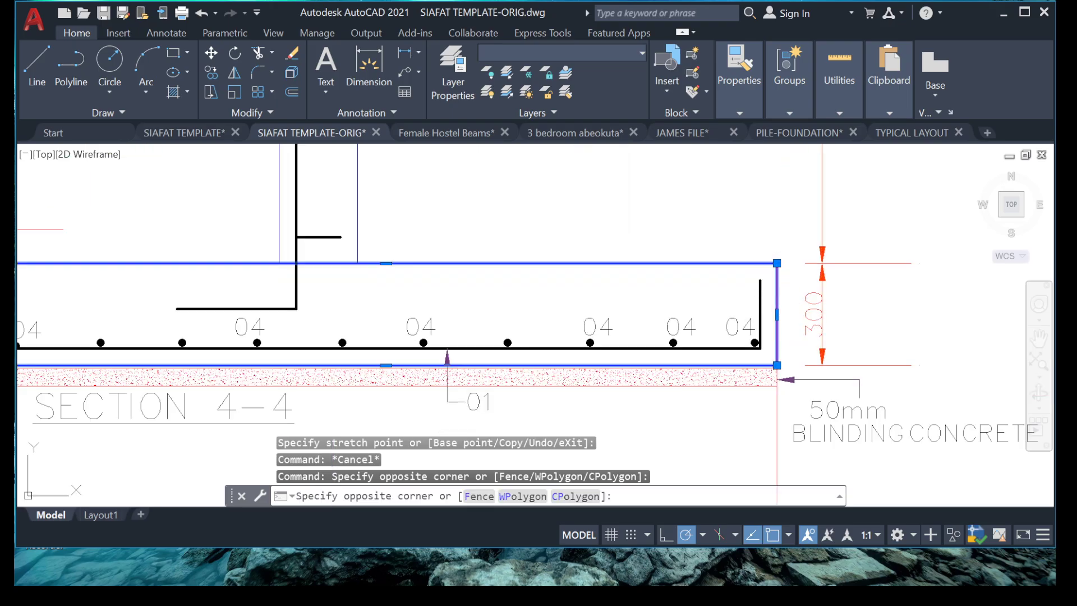
{"action": "left_click", "coordinate": [784, 233]}
{"action": "left_click", "coordinate": [697, 301]}
{"action": "scroll", "coordinate": [711, 276], "scroll_direction": "down", "scroll_amount": 2}
{"action": "middle_click_drag", "start_coordinate": [605, 298], "coordinate": [755, 299]}
{"action": "scroll", "coordinate": [604, 273], "scroll_direction": "up", "scroll_amount": 1}
{"action": "middle_click_drag", "start_coordinate": [616, 272], "coordinate": [617, 272]}
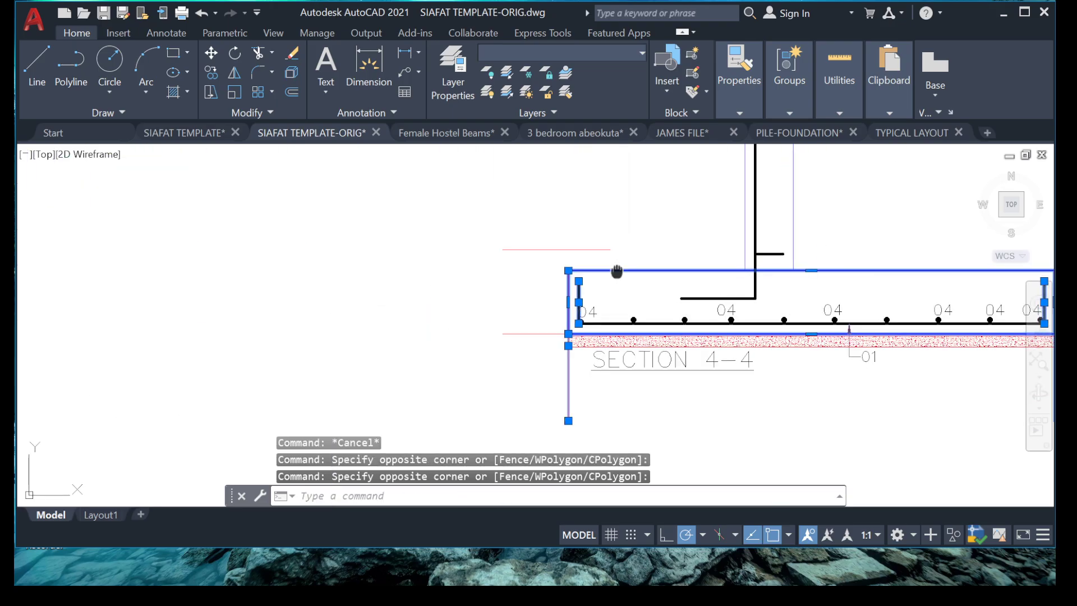
{"action": "scroll", "coordinate": [558, 297], "scroll_direction": "up", "scroll_amount": 4}
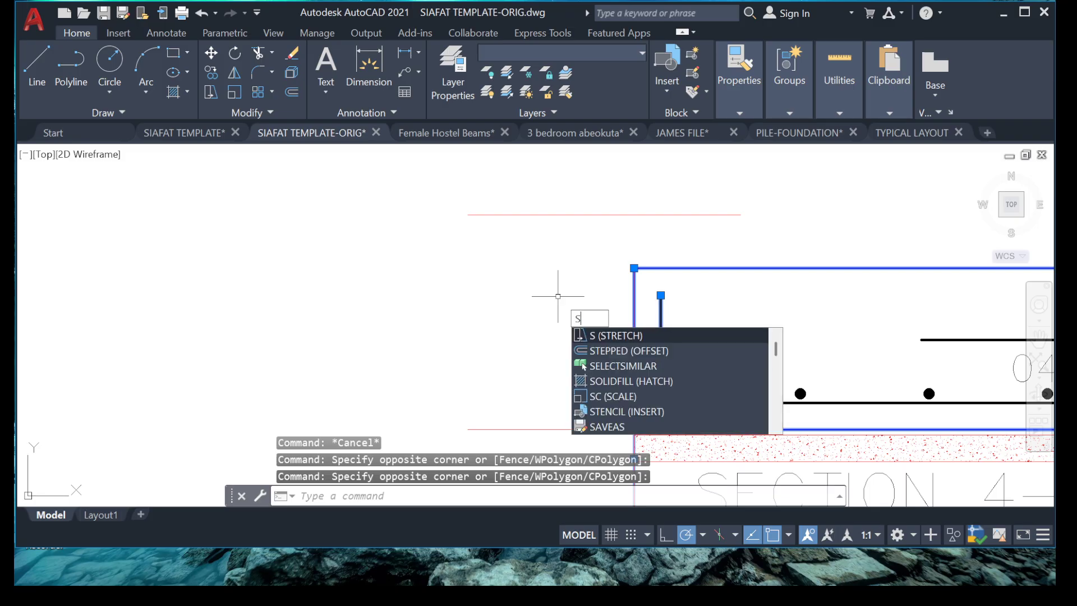
{"action": "key", "text": "Return"}
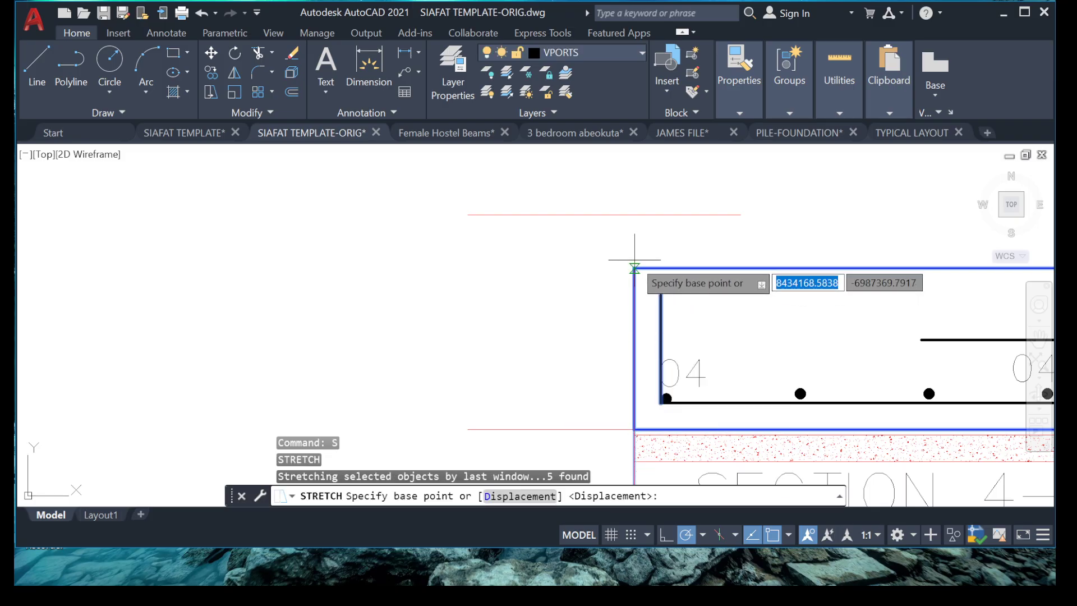
{"action": "left_click", "coordinate": [634, 268]}
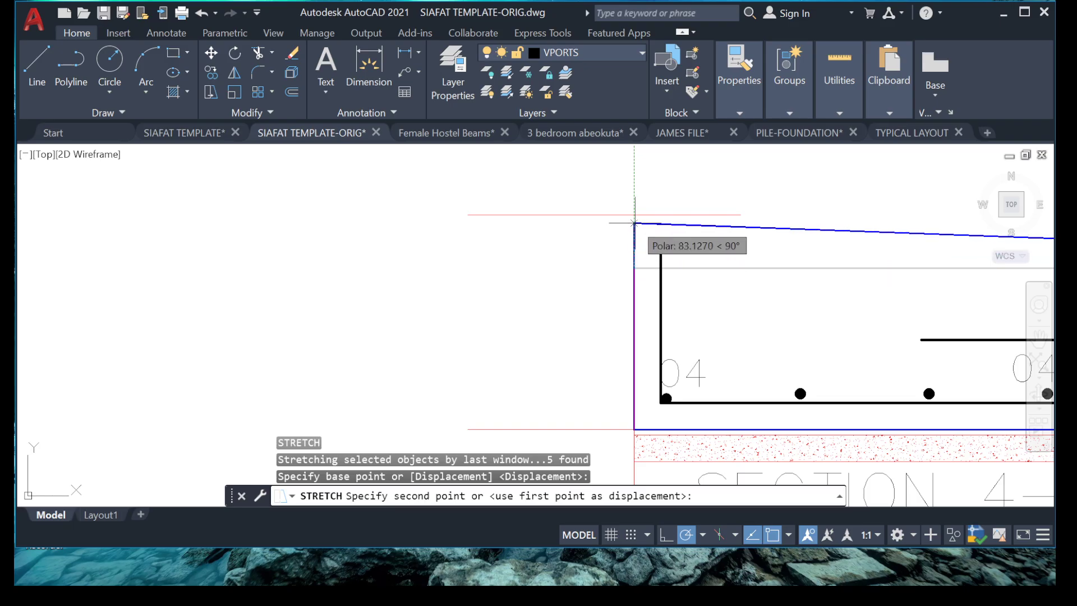
{"action": "scroll", "coordinate": [634, 216], "scroll_direction": "down", "scroll_amount": 4}
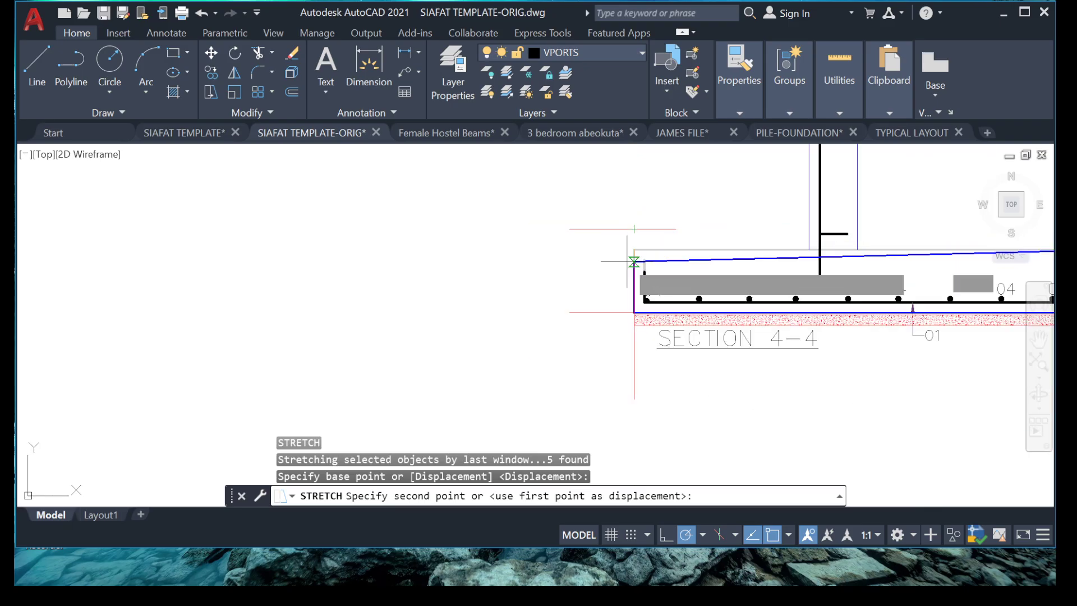
{"action": "key", "text": "Escape"}
Try to raise the upper-left vertex of the footing outline straight up to the 400 reference line
{"action": "middle_click_drag", "start_coordinate": [634, 229], "coordinate": [547, 238]}
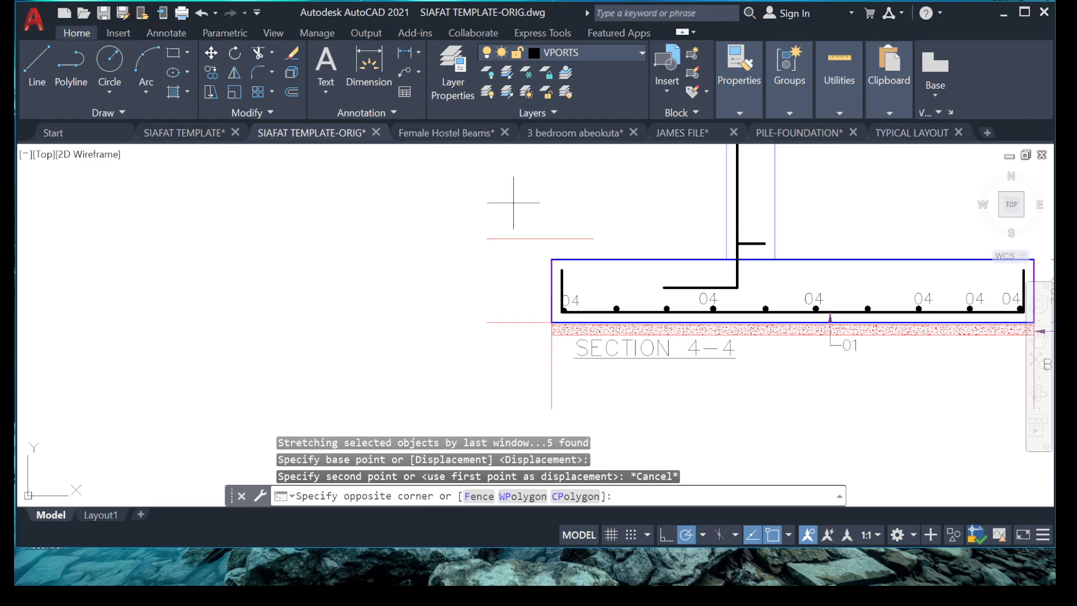
{"action": "middle_click_drag", "start_coordinate": [899, 298], "coordinate": [677, 297]}
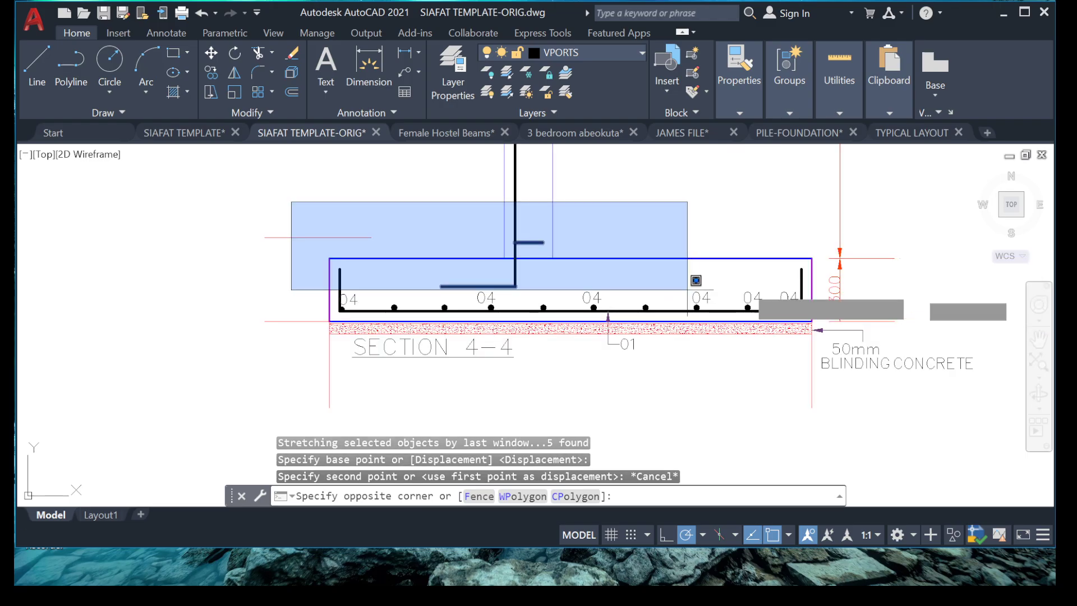
{"action": "left_click", "coordinate": [881, 301]}
{"action": "left_click", "coordinate": [818, 307]}
{"action": "left_click", "coordinate": [703, 292]}
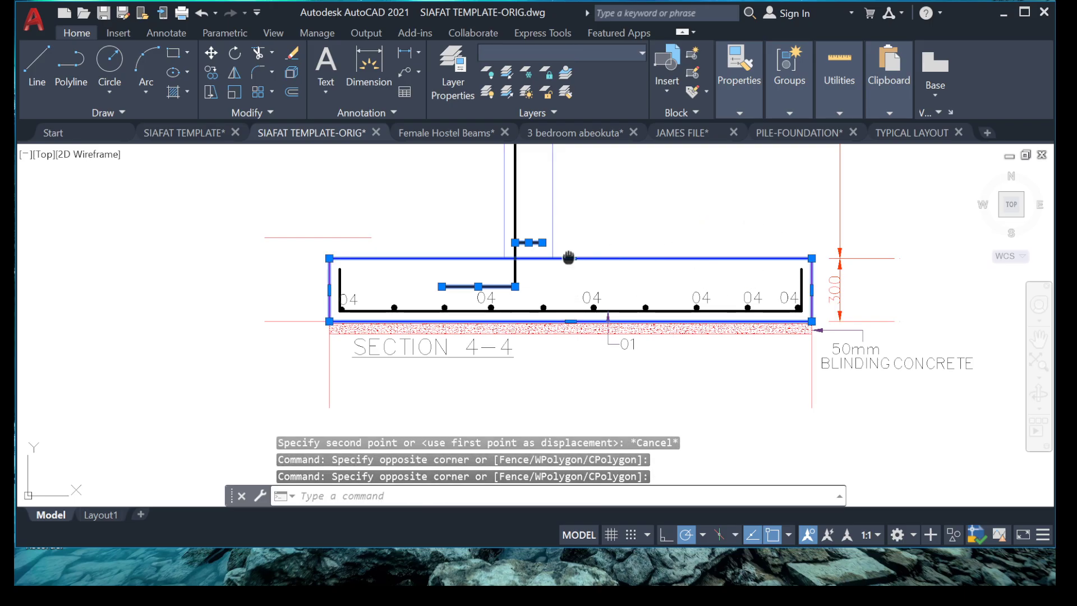
{"action": "middle_click_drag", "start_coordinate": [503, 271], "coordinate": [585, 271]}
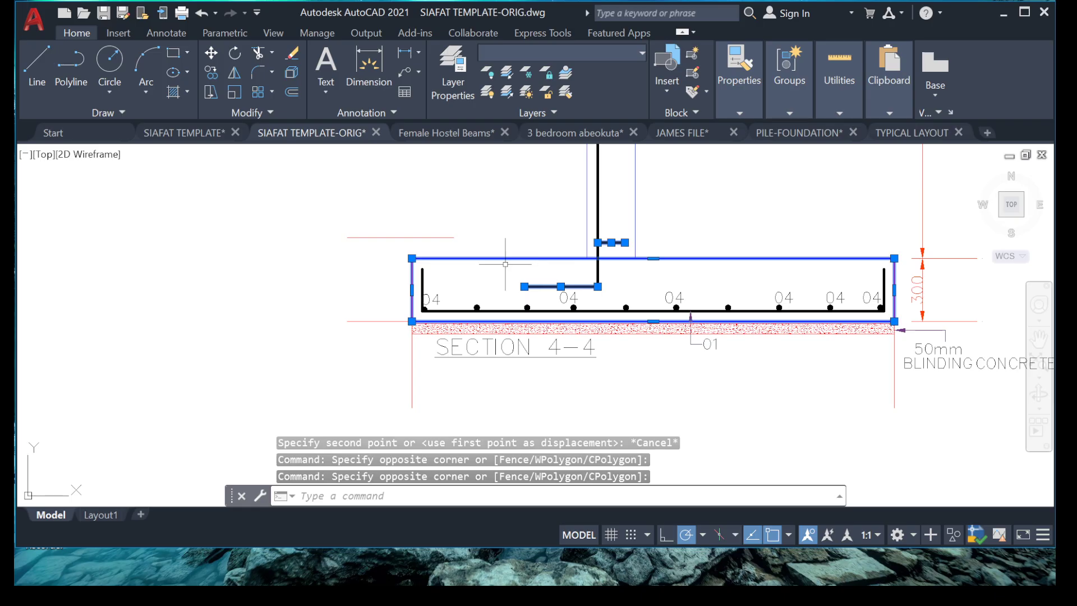
{"action": "left_click", "coordinate": [412, 258]}
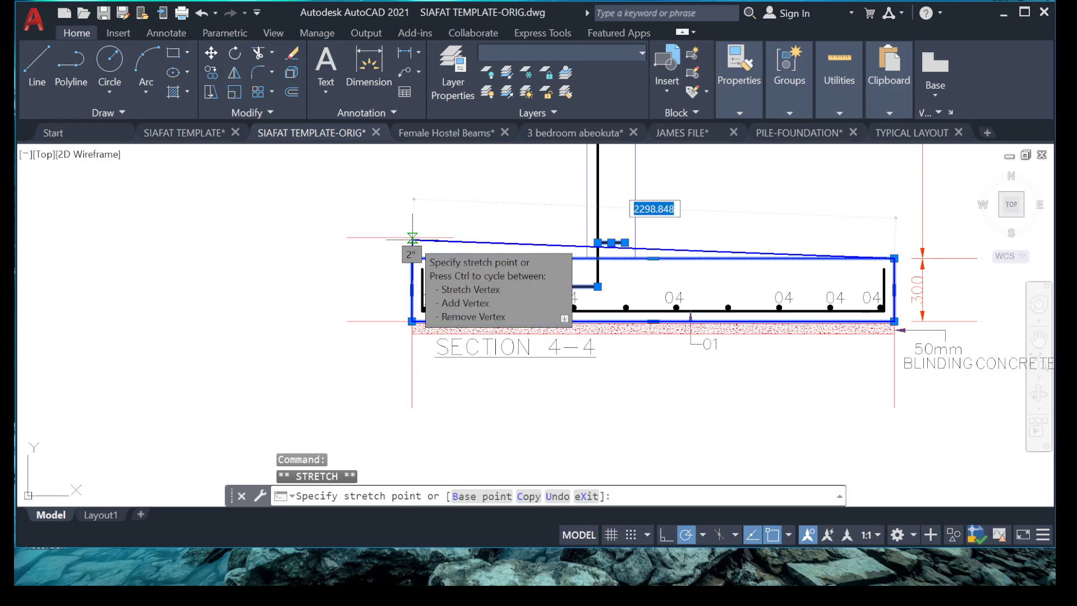
{"action": "key", "text": "Escape"}
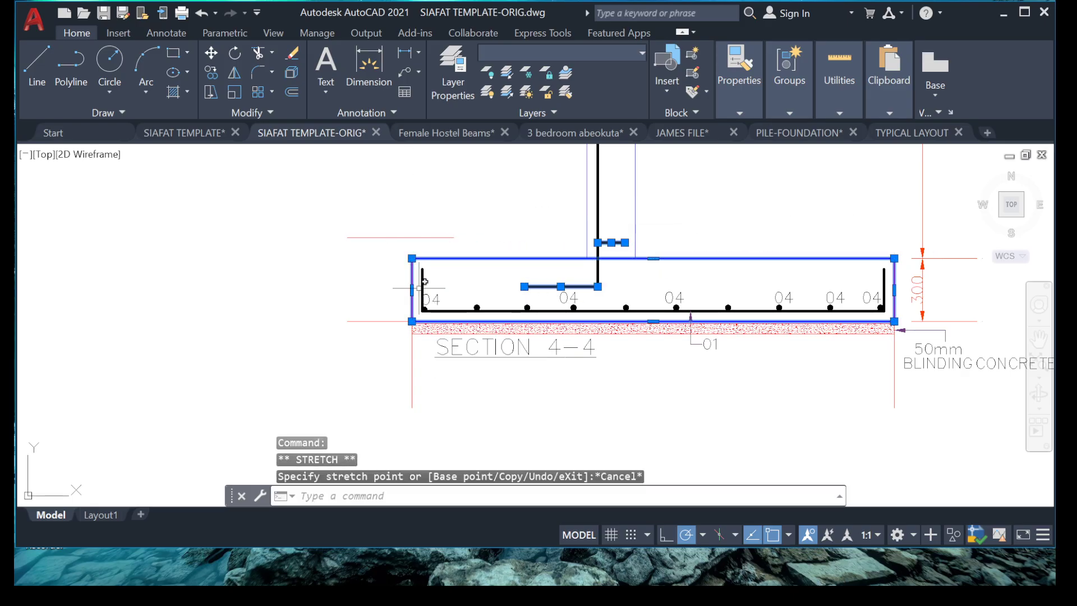
Explode the rectangular footing outline of Section 4-4 into separate lines
{"action": "key", "text": "Escape"}
{"action": "left_click", "coordinate": [762, 275]}
{"action": "type", "text": "ex"}
{"action": "key", "text": "Down"}
{"action": "key", "text": "Return"}
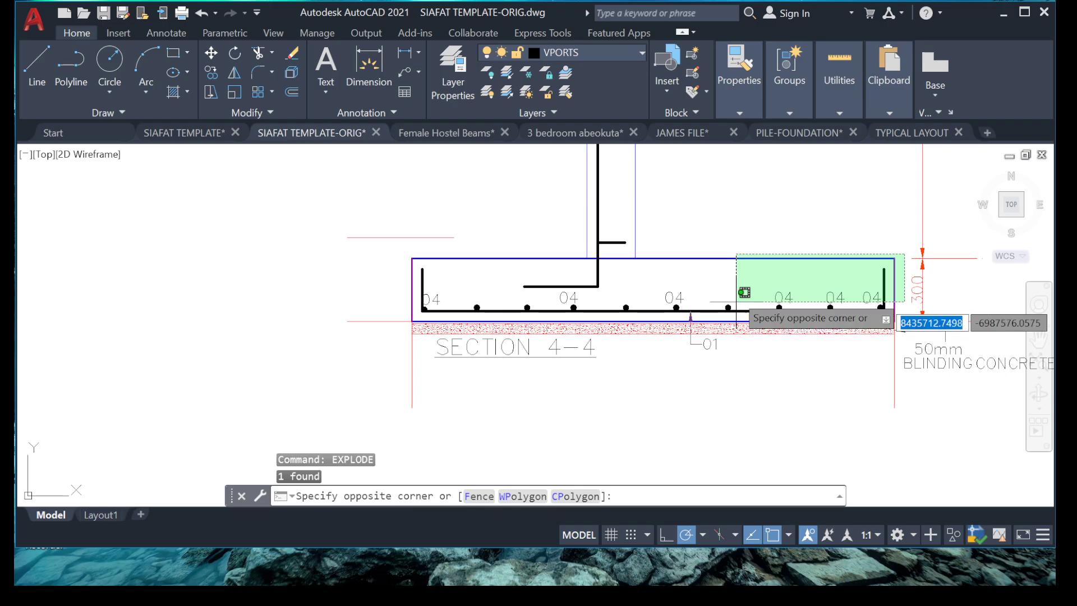
{"action": "left_click", "coordinate": [675, 249]}
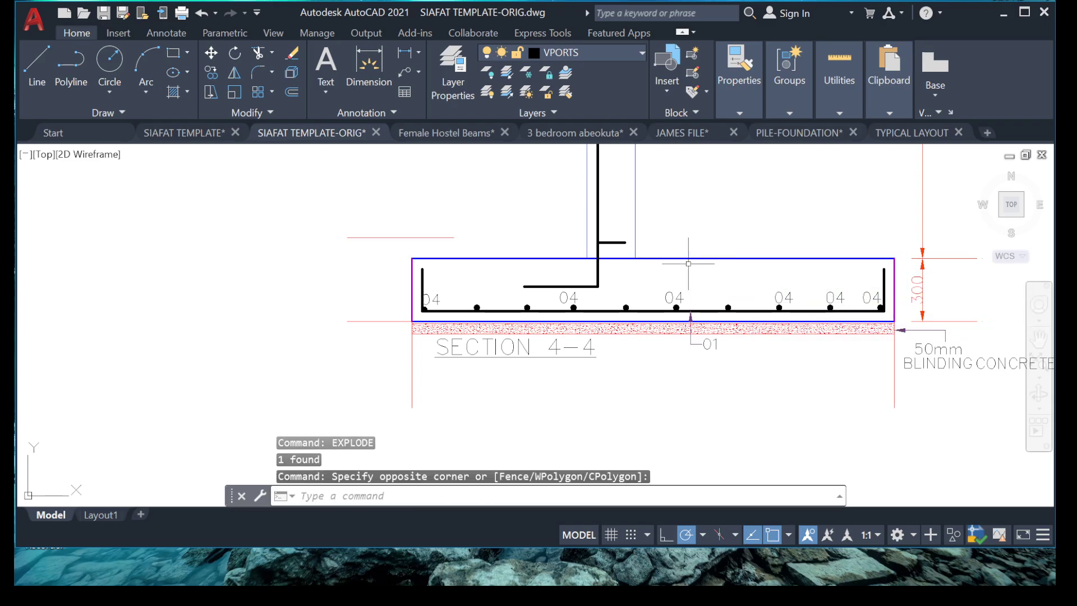
Try to stretch the footing's top edge, left edge and both bar ends up to the 400 reference line
{"action": "left_click", "coordinate": [864, 269]}
{"action": "scroll", "coordinate": [865, 271], "scroll_direction": "up", "scroll_amount": 4}
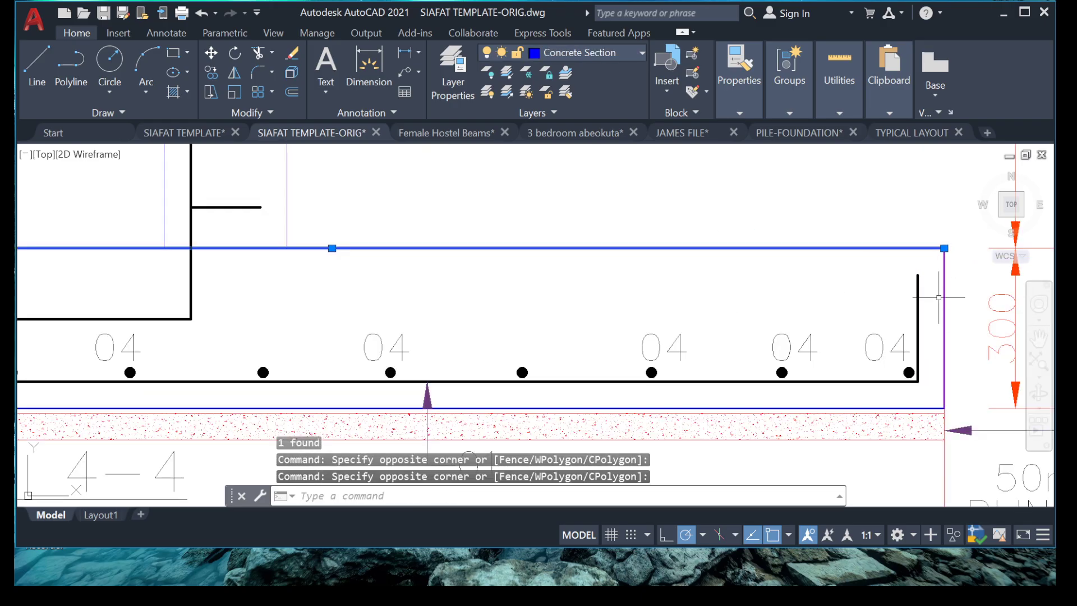
{"action": "left_click", "coordinate": [869, 267]}
{"action": "scroll", "coordinate": [869, 266], "scroll_direction": "down", "scroll_amount": 5}
{"action": "scroll", "coordinate": [520, 299], "scroll_direction": "up", "scroll_amount": 6}
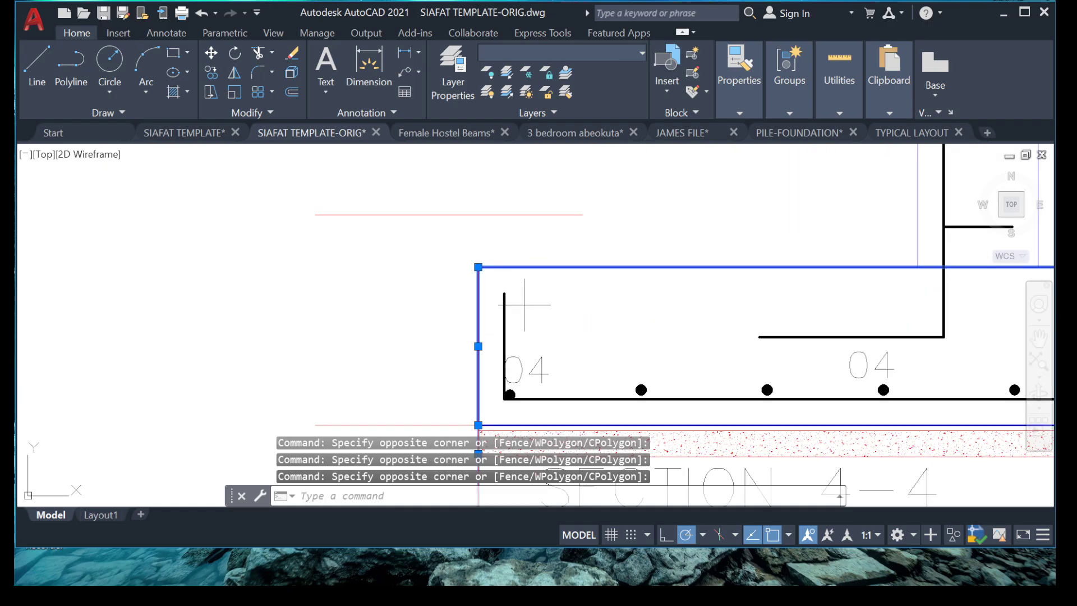
{"action": "scroll", "coordinate": [525, 305], "scroll_direction": "down", "scroll_amount": 5}
{"action": "scroll", "coordinate": [762, 324], "scroll_direction": "up", "scroll_amount": 2}
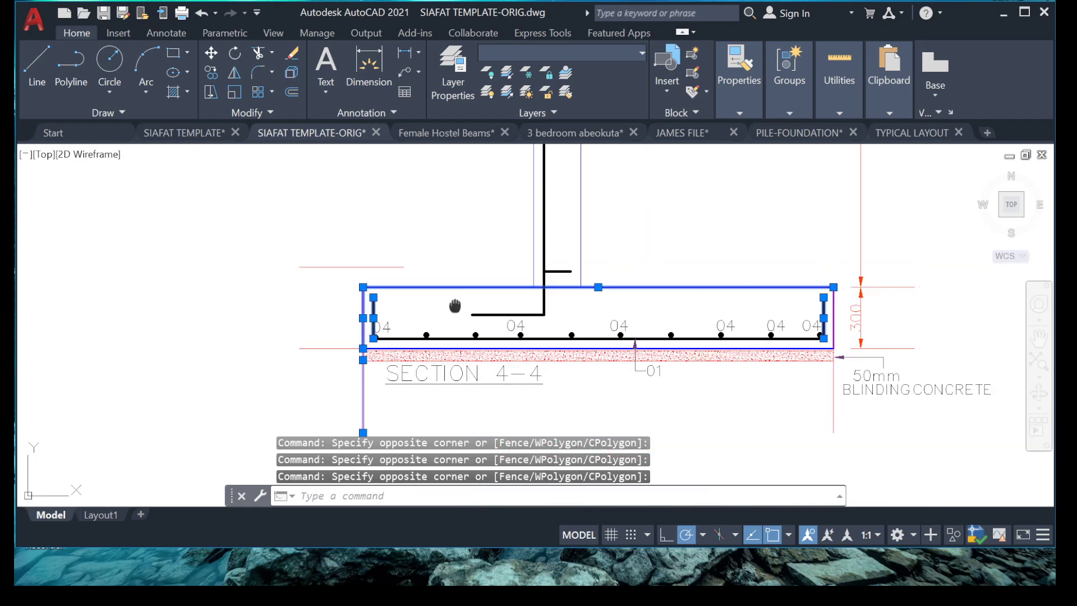
{"action": "middle_click_drag", "start_coordinate": [315, 299], "coordinate": [366, 327]}
{"action": "type", "text": "s"}
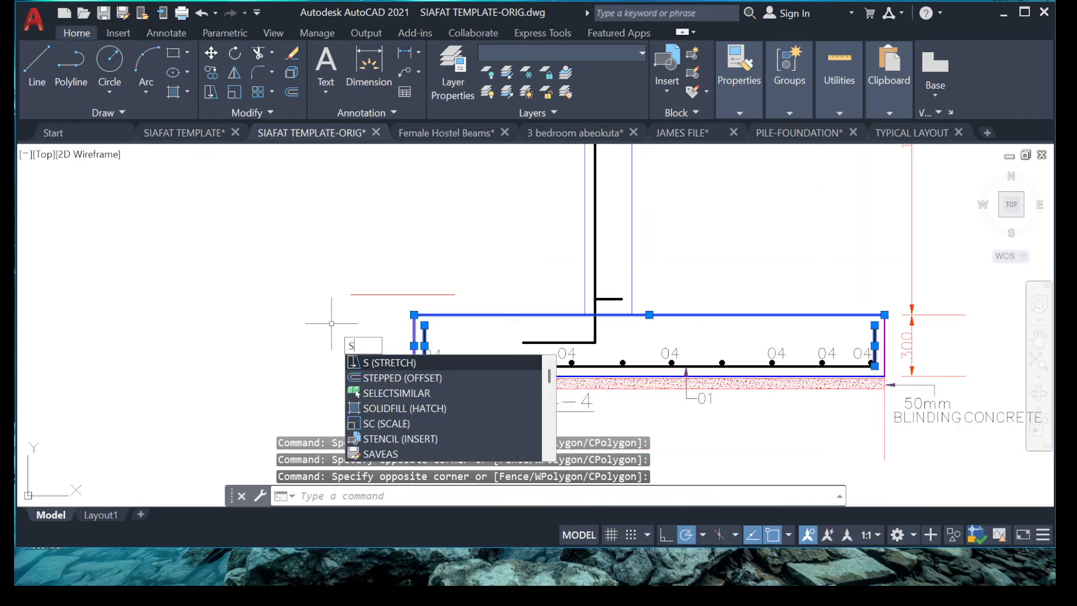
{"action": "key", "text": "Return"}
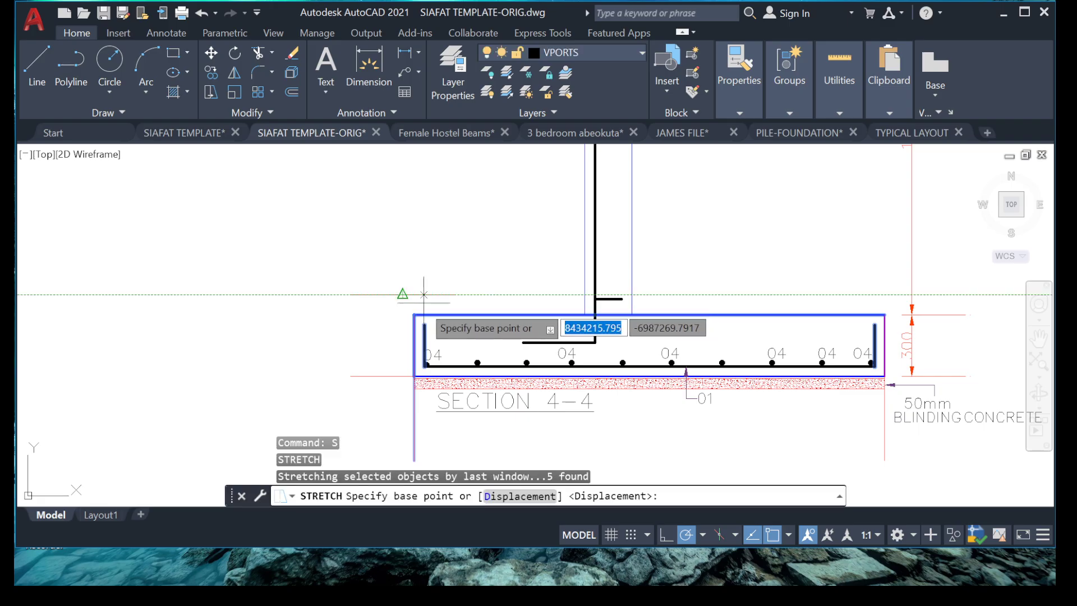
{"action": "left_click", "coordinate": [413, 316]}
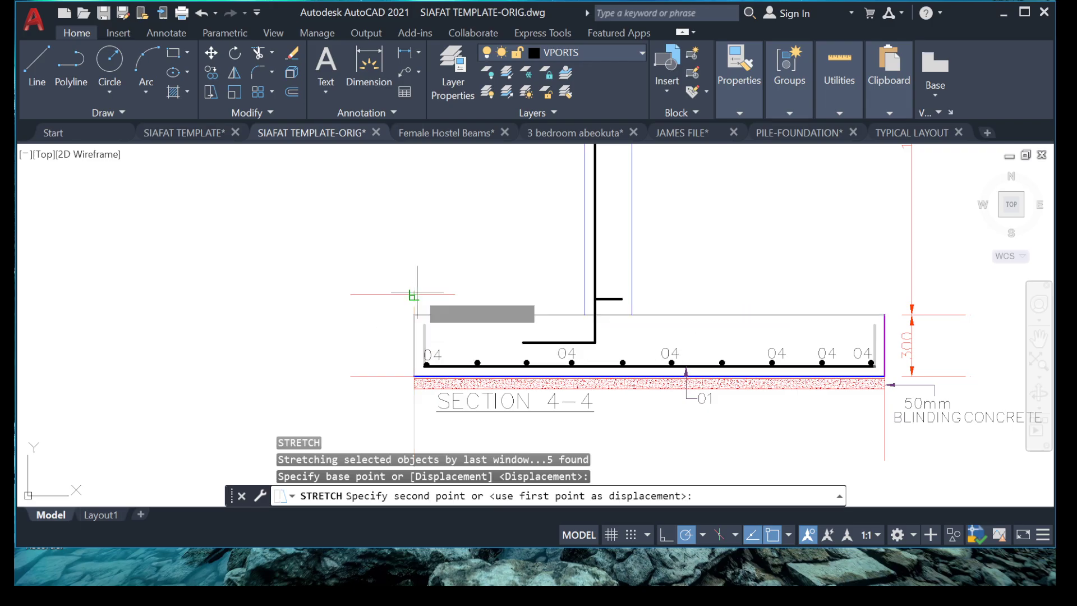
{"action": "key", "text": "Escape"}
{"action": "key", "text": "Escape"}
Draw a horizontal construction line through the end of the 400 reference line above the footing
{"action": "type", "text": "xl"}
{"action": "key", "text": "Return"}
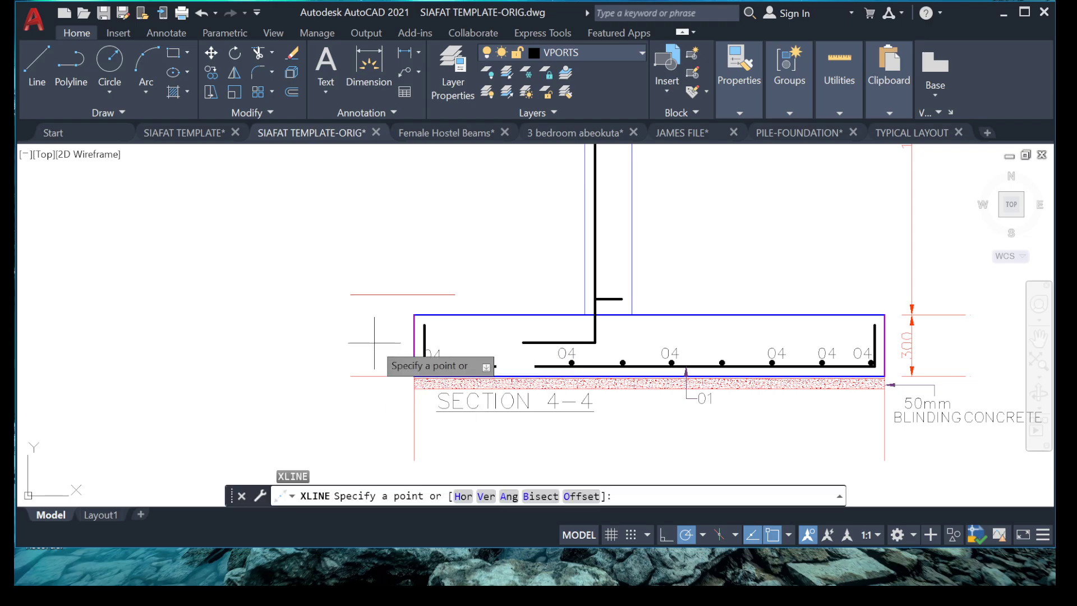
{"action": "key", "text": "Return"}
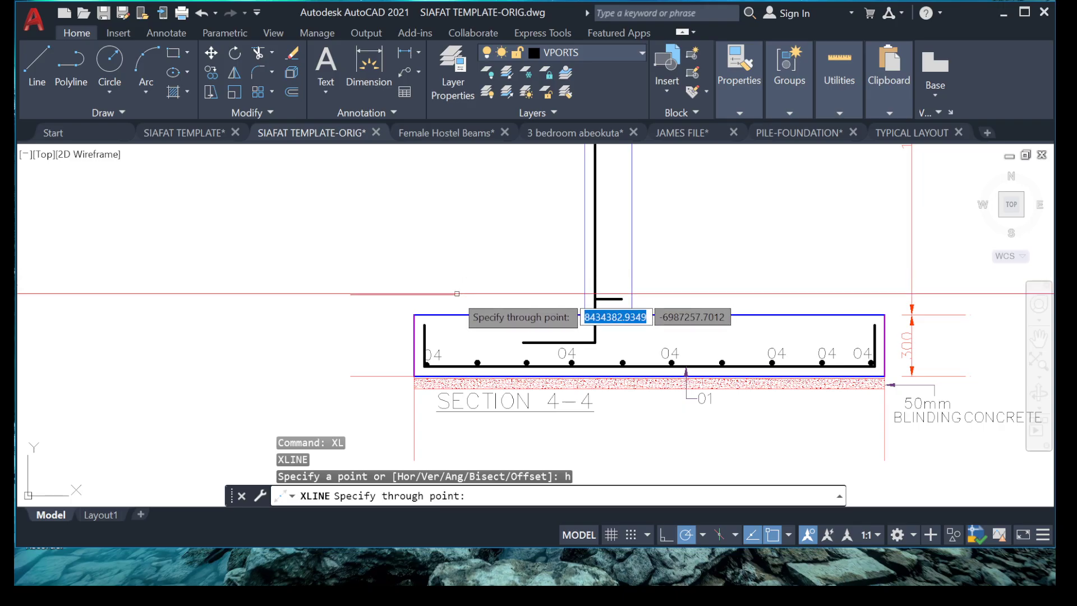
{"action": "left_click", "coordinate": [455, 294]}
{"action": "key", "text": "Escape"}
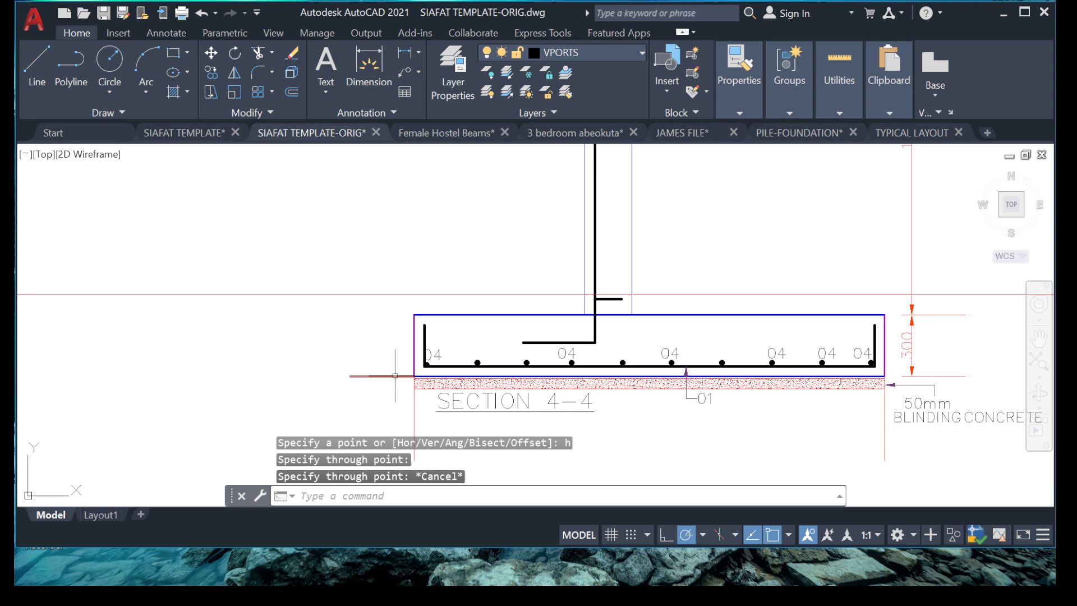
{"action": "type", "text": "w"}
{"action": "key", "text": "Escape"}
{"action": "key", "text": "Escape"}
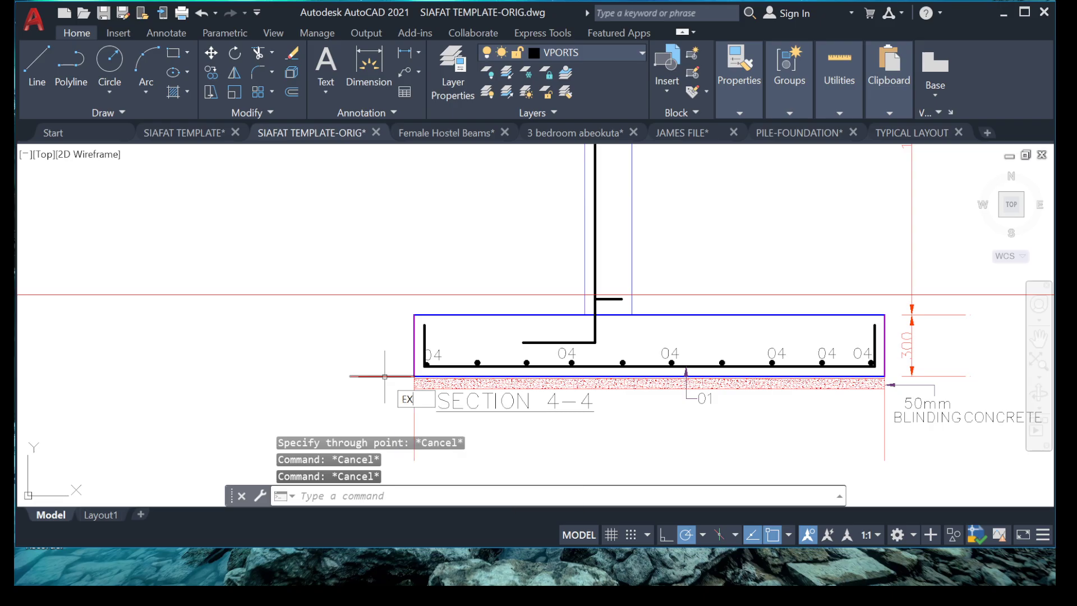
Extend the footing's left edge up to the horizontal construction line
{"action": "scroll", "coordinate": [436, 318], "scroll_direction": "up", "scroll_amount": 4}
{"action": "type", "text": "ex"}
{"action": "key", "text": "Return"}
{"action": "left_click", "coordinate": [418, 330]}
{"action": "key", "text": "Return"}
{"action": "scroll", "coordinate": [373, 314], "scroll_direction": "down", "scroll_amount": 5}
{"action": "key", "text": "Escape"}
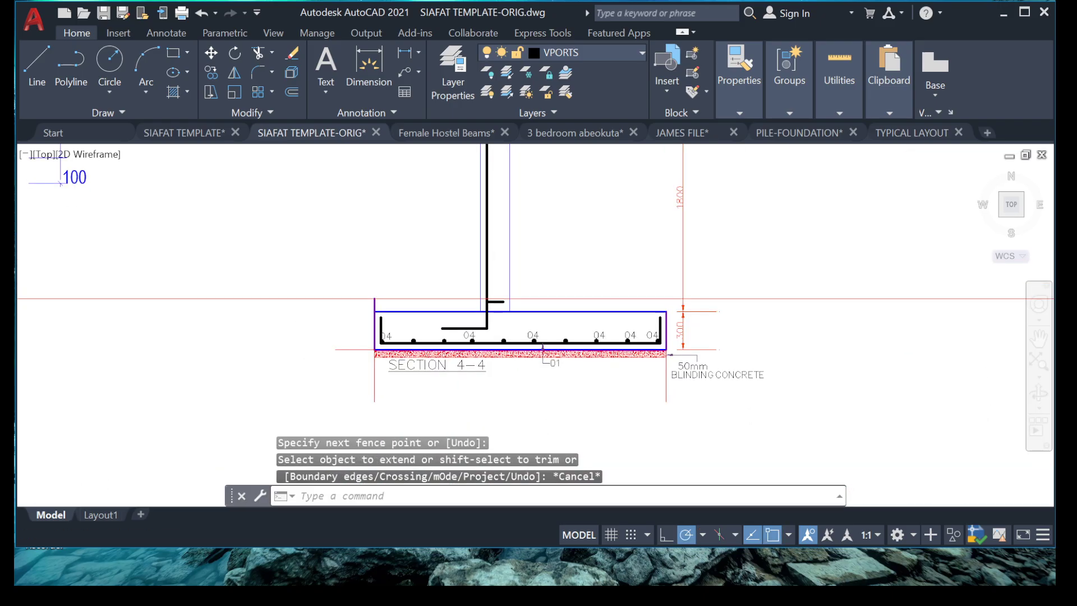
Delete the two vertical guide lines running below the footing's left and right edges
{"action": "scroll", "coordinate": [375, 381], "scroll_direction": "up", "scroll_amount": 6}
{"action": "left_click", "coordinate": [377, 380]}
{"action": "left_click", "coordinate": [306, 378]}
{"action": "key", "text": "Delete"}
{"action": "scroll", "coordinate": [311, 380], "scroll_direction": "down", "scroll_amount": 6}
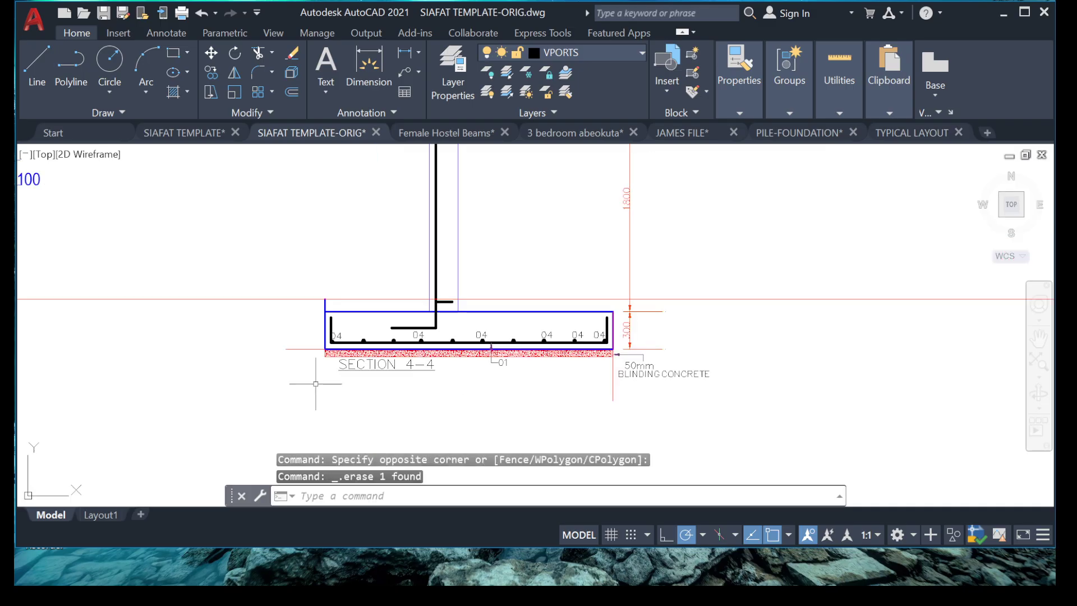
{"action": "scroll", "coordinate": [632, 339], "scroll_direction": "up", "scroll_amount": 4}
{"action": "left_click", "coordinate": [611, 390]}
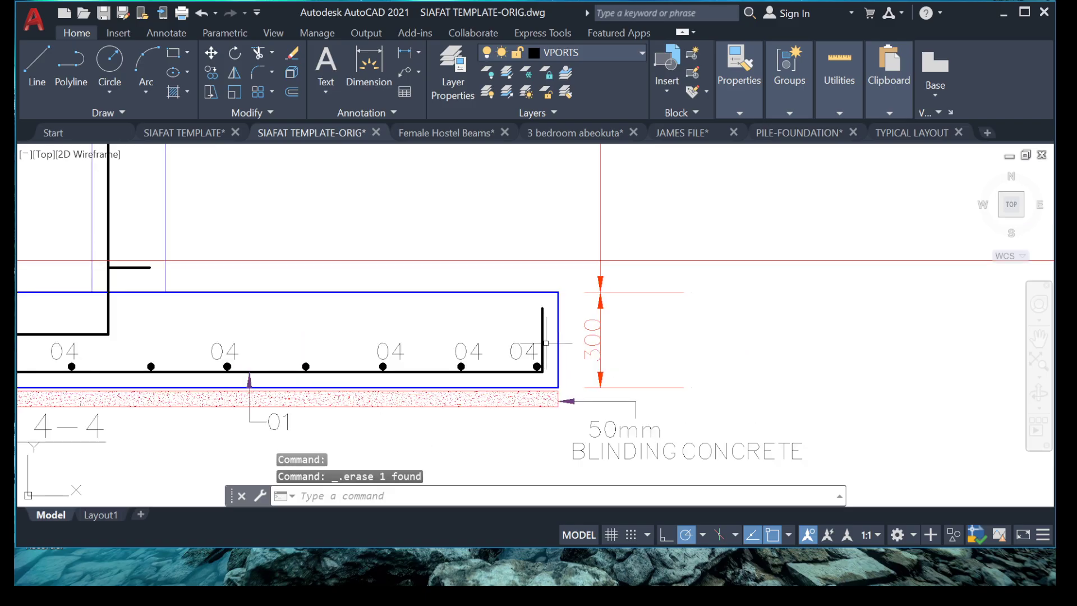
Extend the footing's right edge up to the horizontal construction line
{"action": "type", "text": "e"}
{"action": "key", "text": "Return"}
{"action": "scroll", "coordinate": [572, 309], "scroll_direction": "up", "scroll_amount": 3}
{"action": "left_click", "coordinate": [571, 304]}
{"action": "left_click", "coordinate": [483, 318]}
{"action": "scroll", "coordinate": [528, 252], "scroll_direction": "down", "scroll_amount": 3}
{"action": "key", "text": "Escape"}
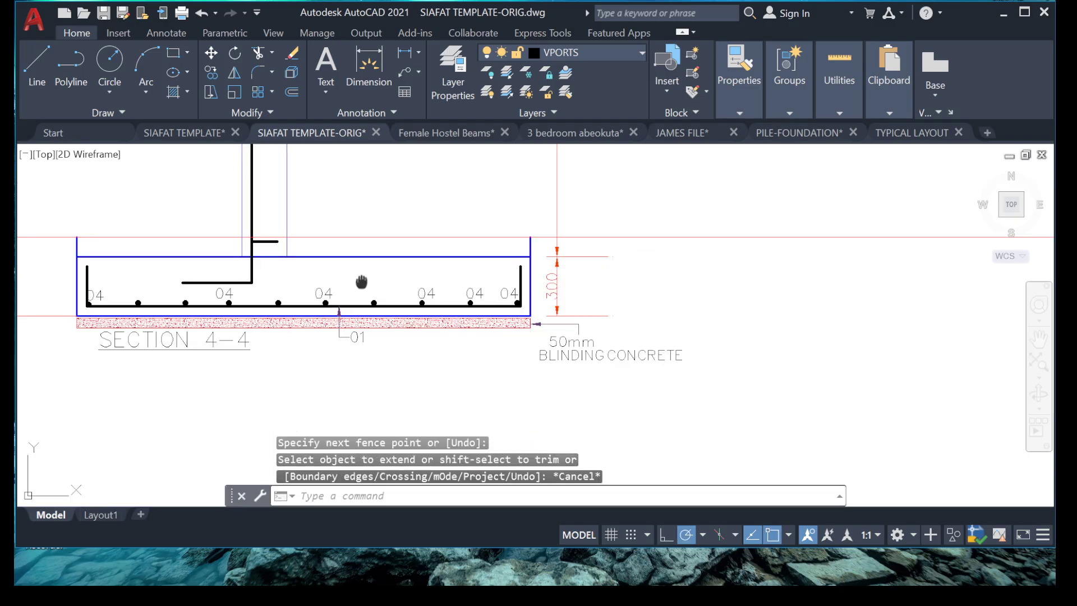
Move the footing's top edge straight up by 100 onto the horizontal construction line
{"action": "scroll", "coordinate": [452, 237], "scroll_direction": "up", "scroll_amount": 2}
{"action": "left_click", "coordinate": [432, 303]}
{"action": "middle_click_drag", "start_coordinate": [382, 279], "coordinate": [605, 270]}
{"action": "middle_click_drag", "start_coordinate": [284, 292], "coordinate": [529, 291]}
{"action": "right_click", "coordinate": [350, 249]}
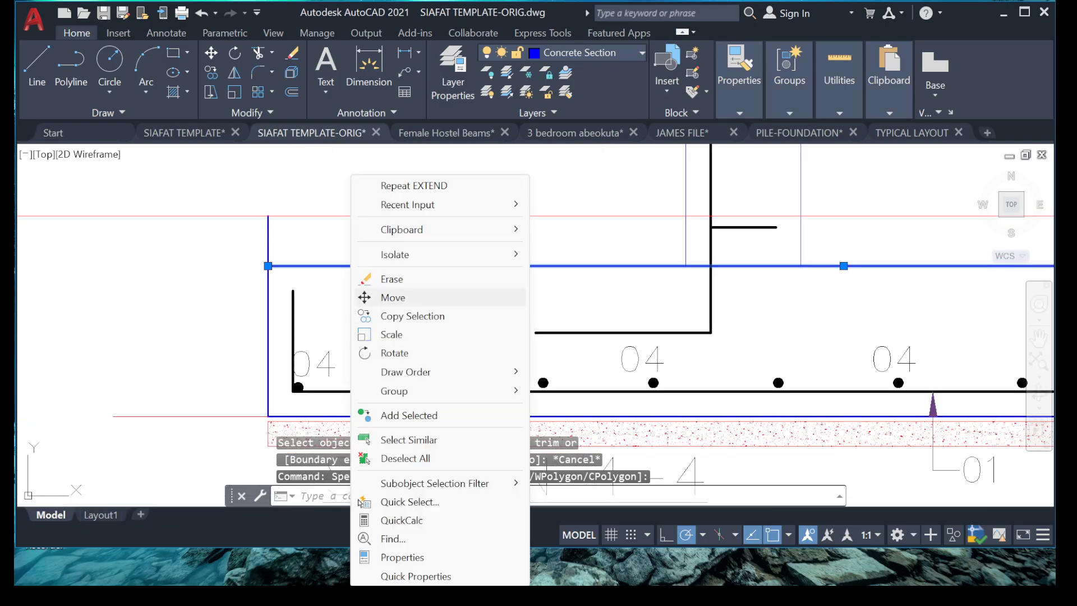
{"action": "left_click", "coordinate": [393, 297]}
{"action": "left_click", "coordinate": [268, 266]}
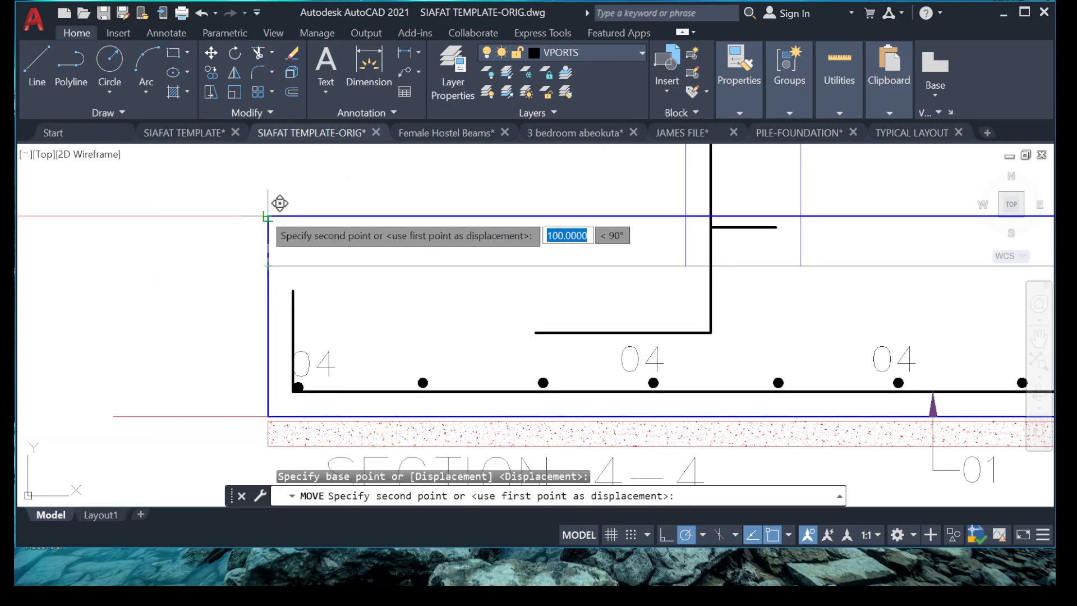
{"action": "left_click", "coordinate": [332, 215]}
{"action": "scroll", "coordinate": [332, 247], "scroll_direction": "down", "scroll_amount": 5}
{"action": "scroll", "coordinate": [356, 251], "scroll_direction": "up", "scroll_amount": 6}
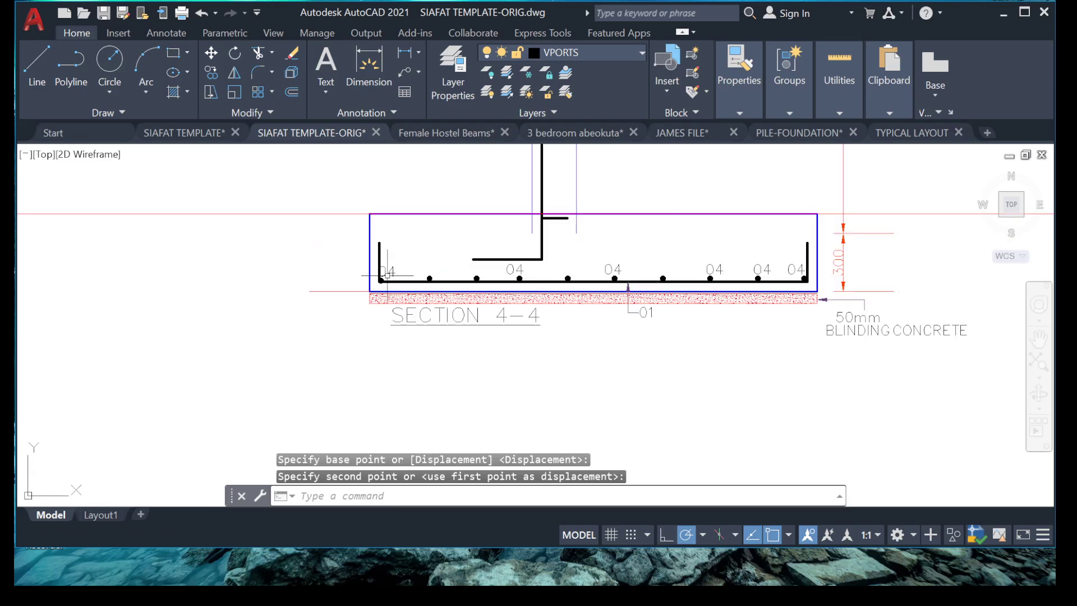
{"action": "key", "text": "Escape"}
Offset the horizontal construction line downward by 50 to mark the cover below the footing's top edge
{"action": "middle_click_drag", "start_coordinate": [318, 270], "coordinate": [416, 285]}
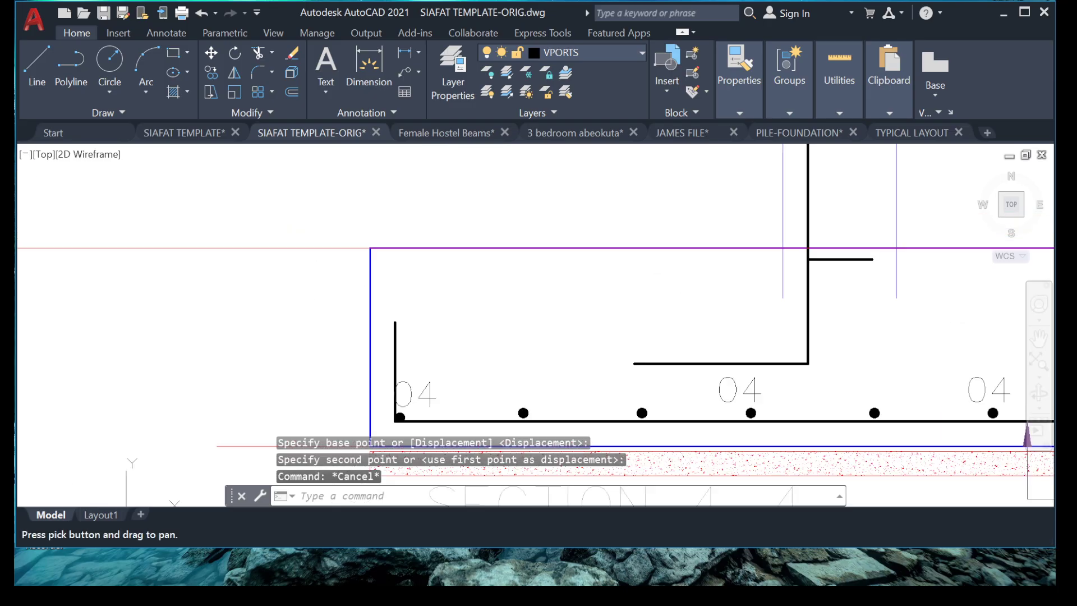
{"action": "left_click", "coordinate": [203, 319]}
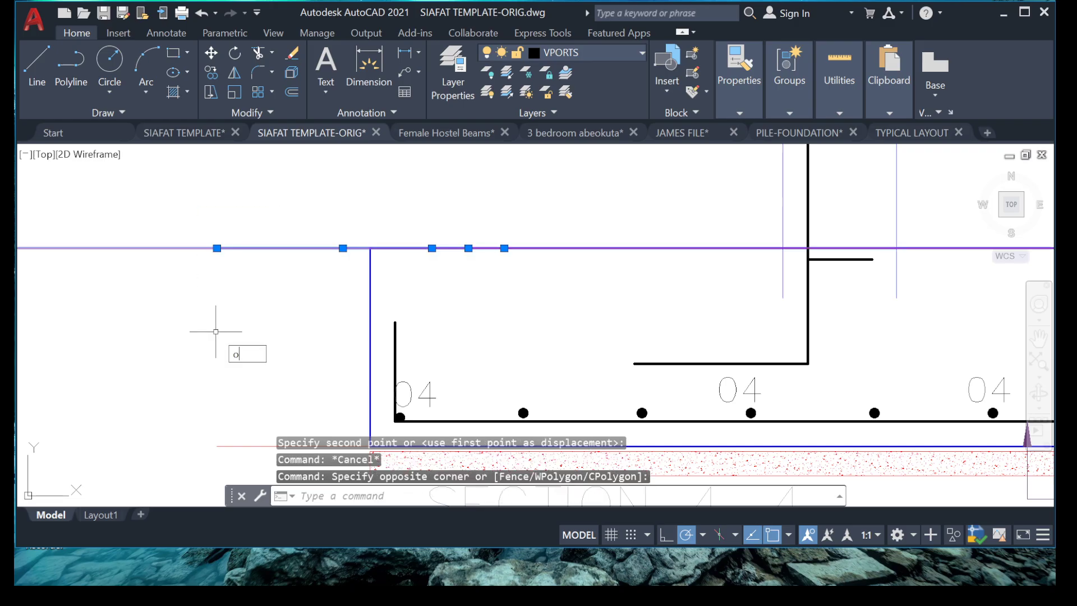
{"action": "type", "text": "o"}
{"action": "key", "text": "Return"}
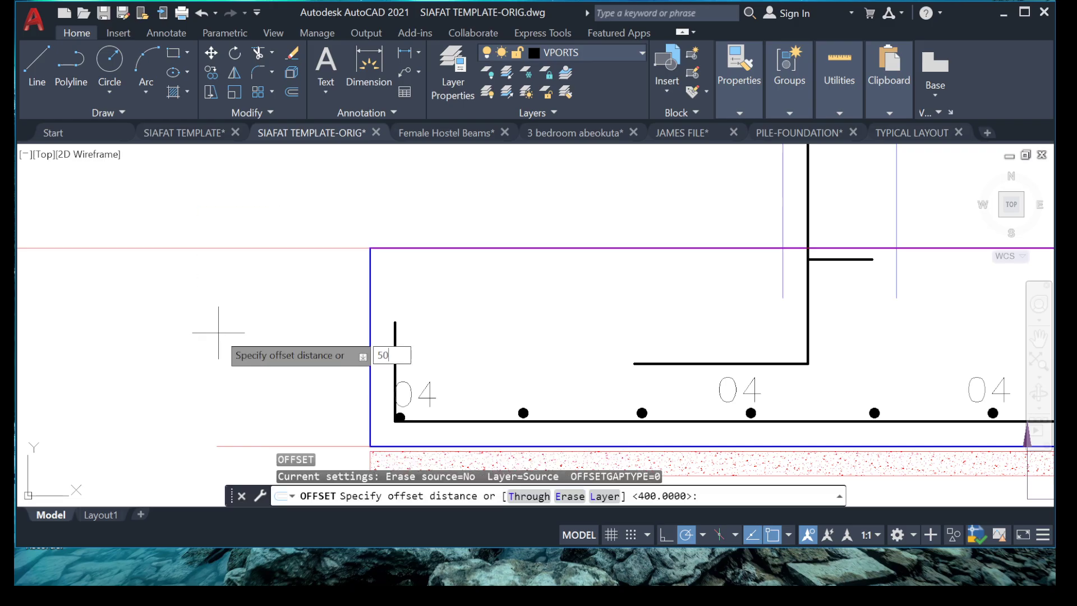
{"action": "type", "text": "50"}
{"action": "key", "text": "Return"}
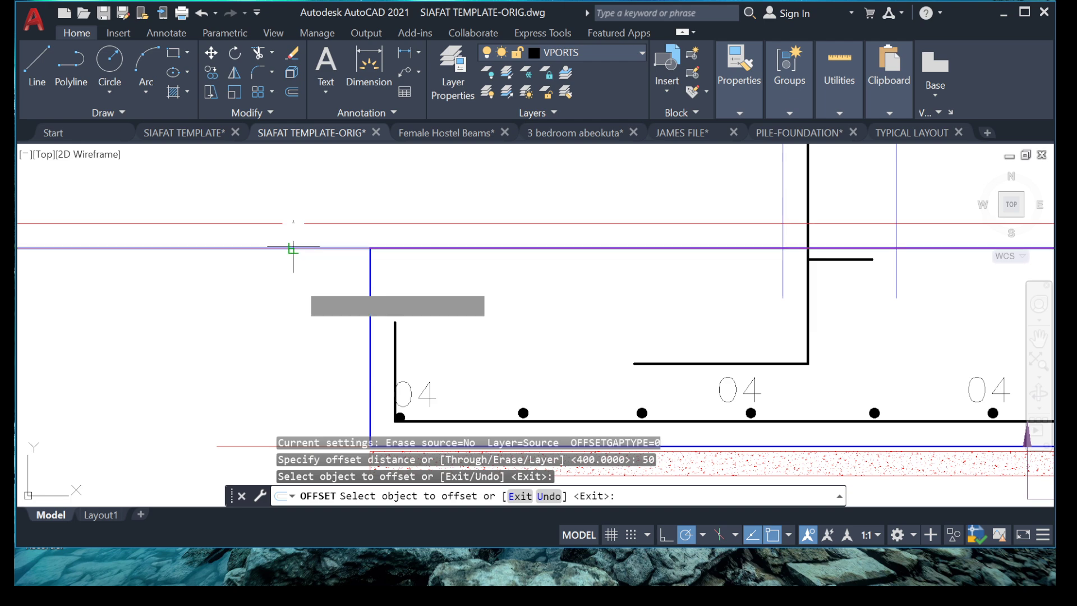
{"action": "left_click", "coordinate": [292, 248]}
{"action": "left_click", "coordinate": [264, 361]}
{"action": "key", "text": "Escape"}
{"action": "key", "text": "Escape"}
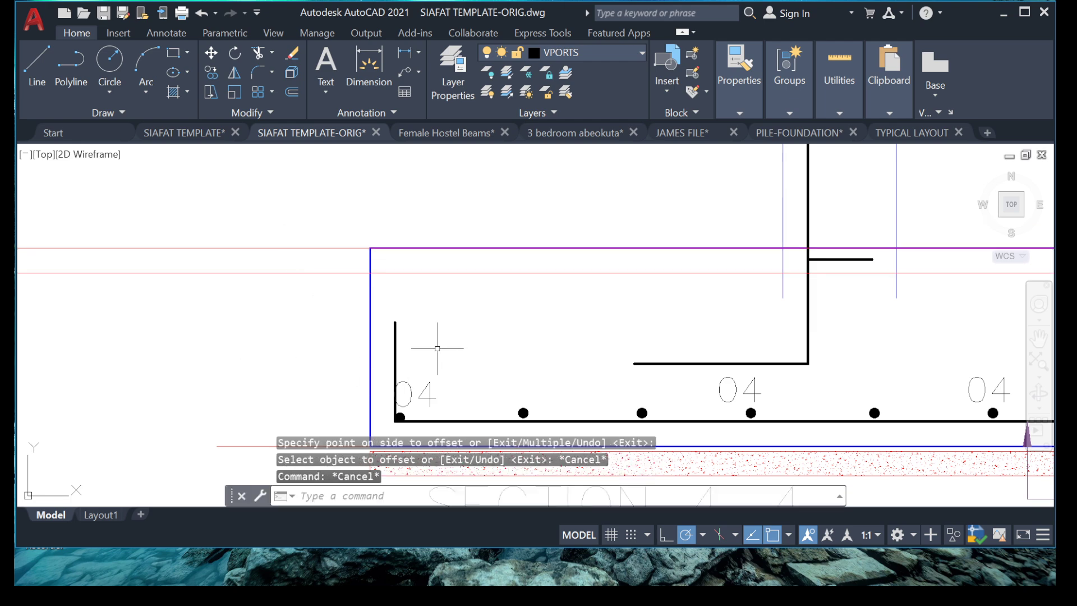
Extend both upturned ends of the bottom bar to the 50 offset line, and delete that offset line
{"action": "key", "text": "Return"}
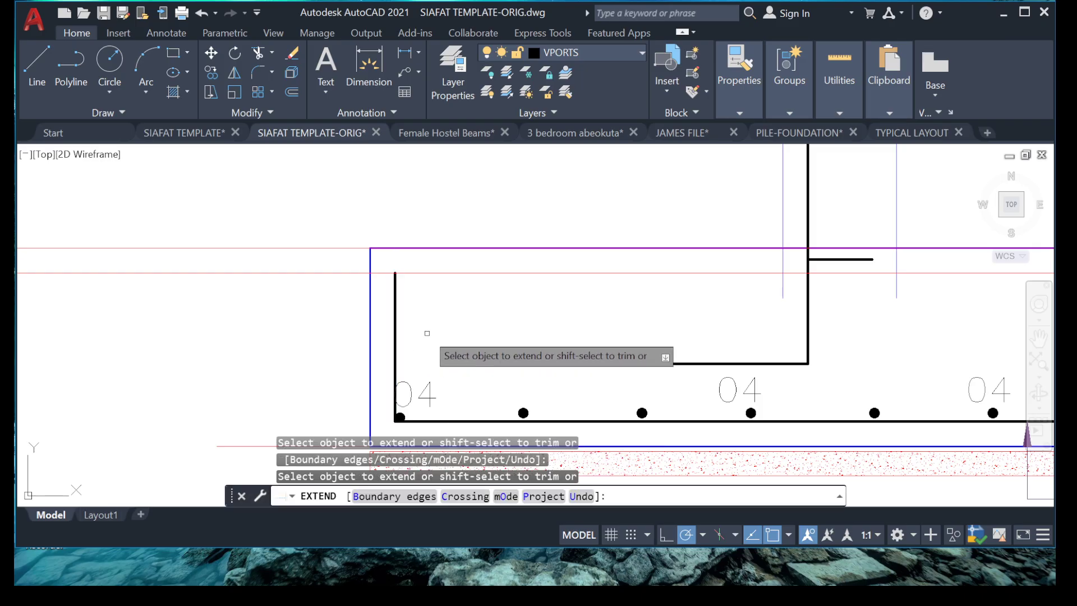
{"action": "scroll", "coordinate": [426, 330], "scroll_direction": "down", "scroll_amount": 4}
{"action": "middle_click_drag", "start_coordinate": [750, 351], "coordinate": [673, 343]}
{"action": "scroll", "coordinate": [673, 343], "scroll_direction": "up", "scroll_amount": 4}
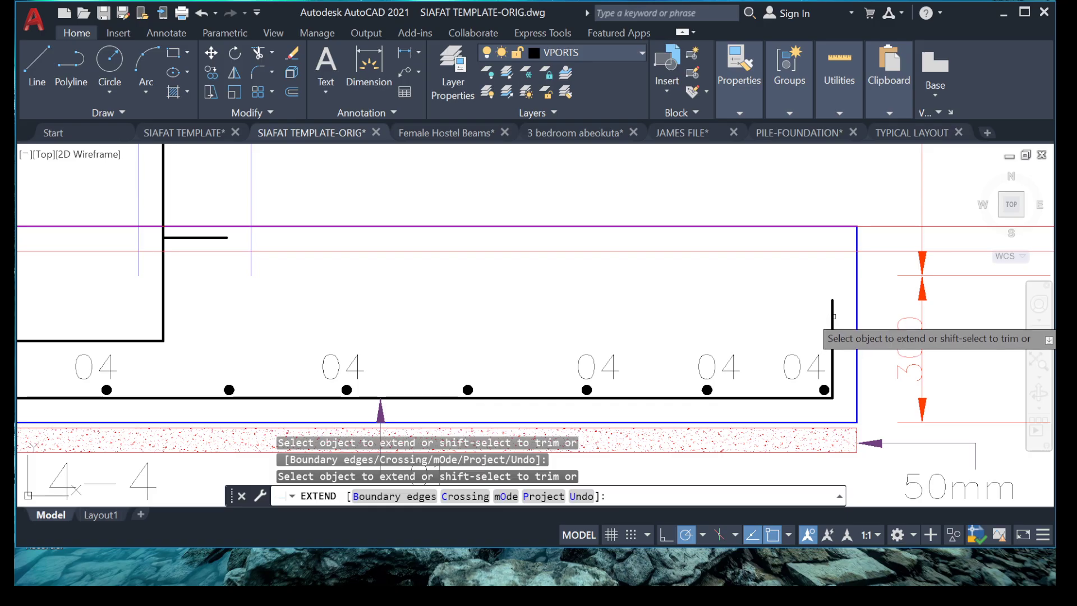
{"action": "key", "text": "Escape"}
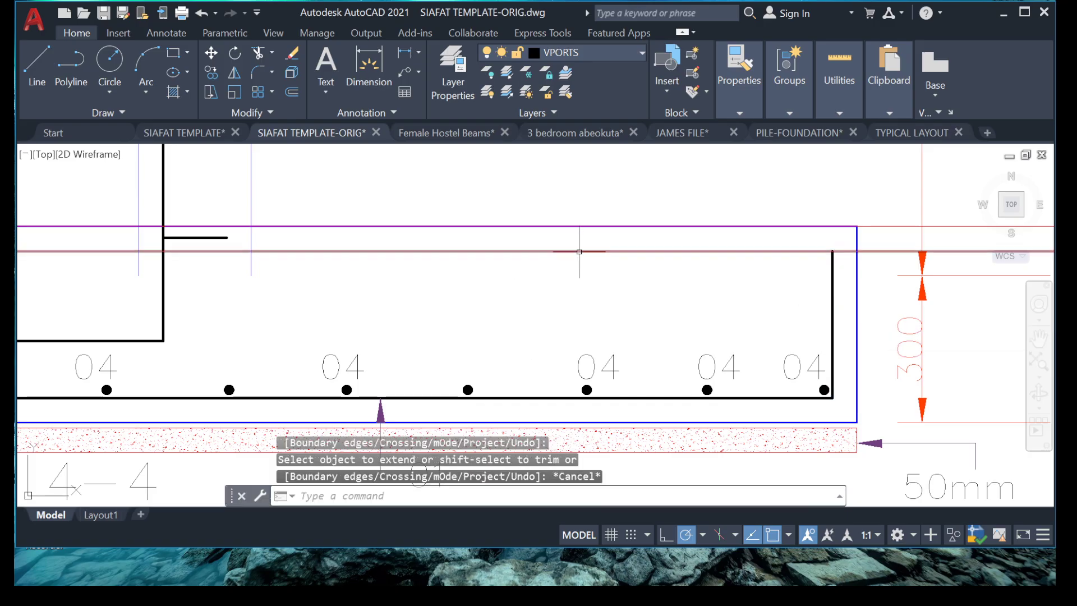
{"action": "key", "text": "Delete"}
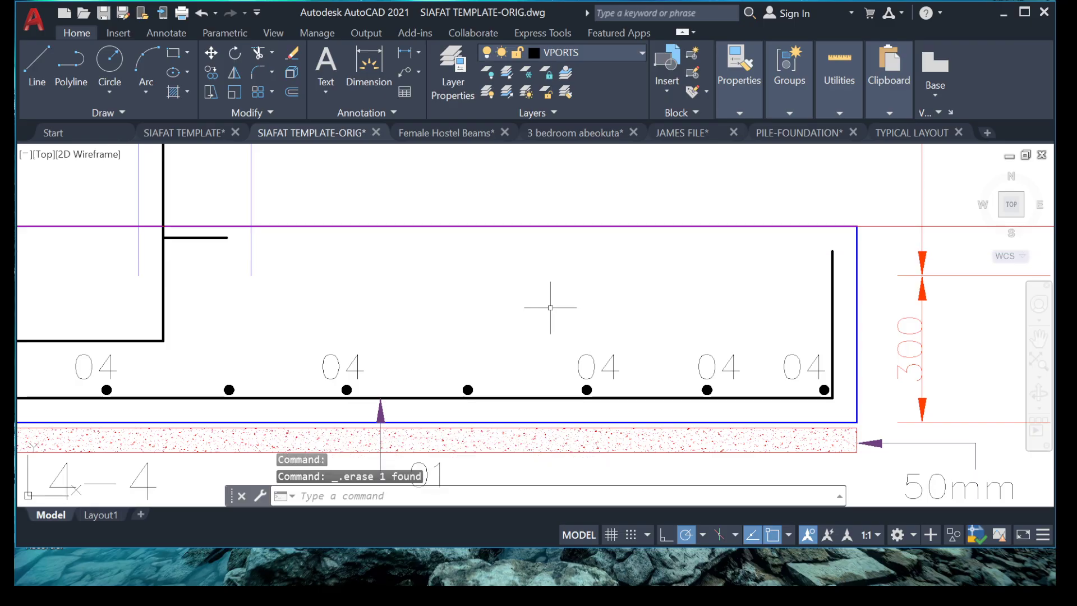
Move the short horizontal bar beside the column bar up to just above the footing's top edge
{"action": "scroll", "coordinate": [563, 306], "scroll_direction": "down", "scroll_amount": 4}
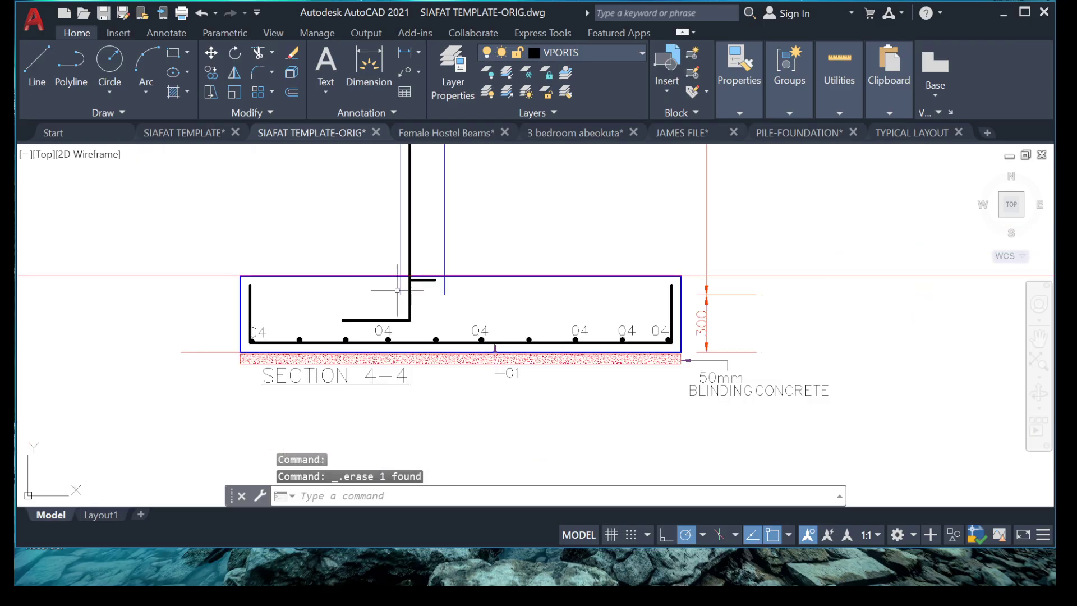
{"action": "scroll", "coordinate": [396, 289], "scroll_direction": "up", "scroll_amount": 8}
{"action": "scroll", "coordinate": [426, 281], "scroll_direction": "down", "scroll_amount": 4}
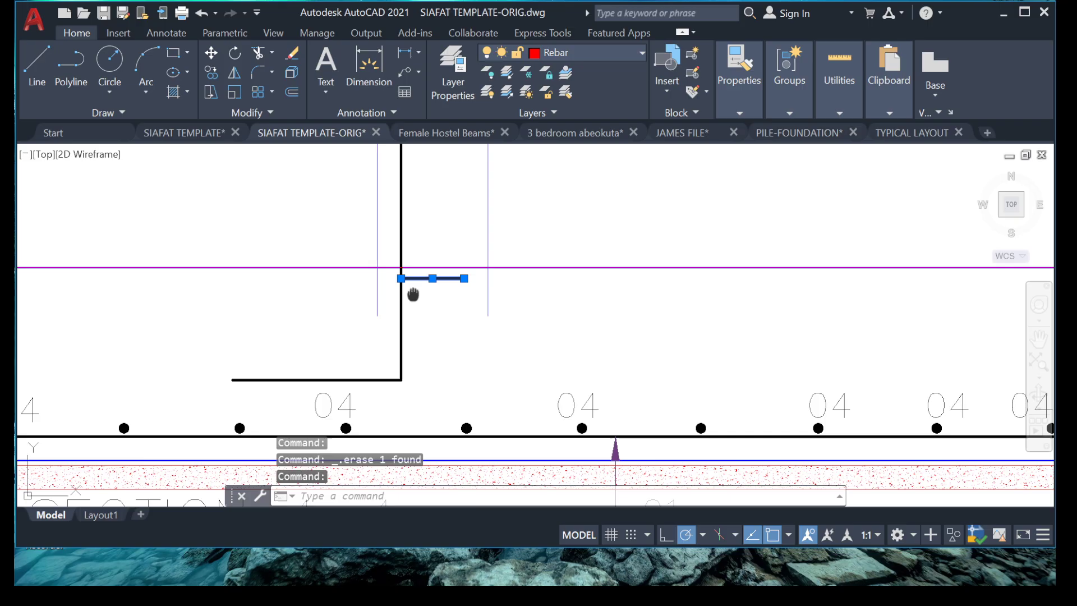
{"action": "right_click", "coordinate": [557, 268]}
{"action": "left_click", "coordinate": [595, 298]}
{"action": "left_click", "coordinate": [616, 282]}
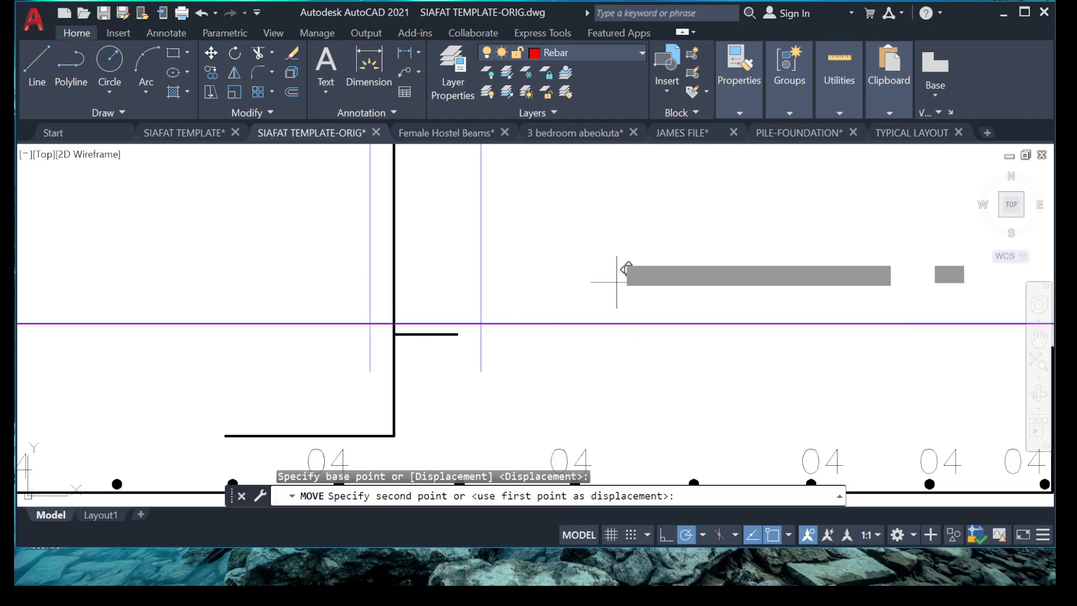
{"action": "left_click", "coordinate": [615, 256]}
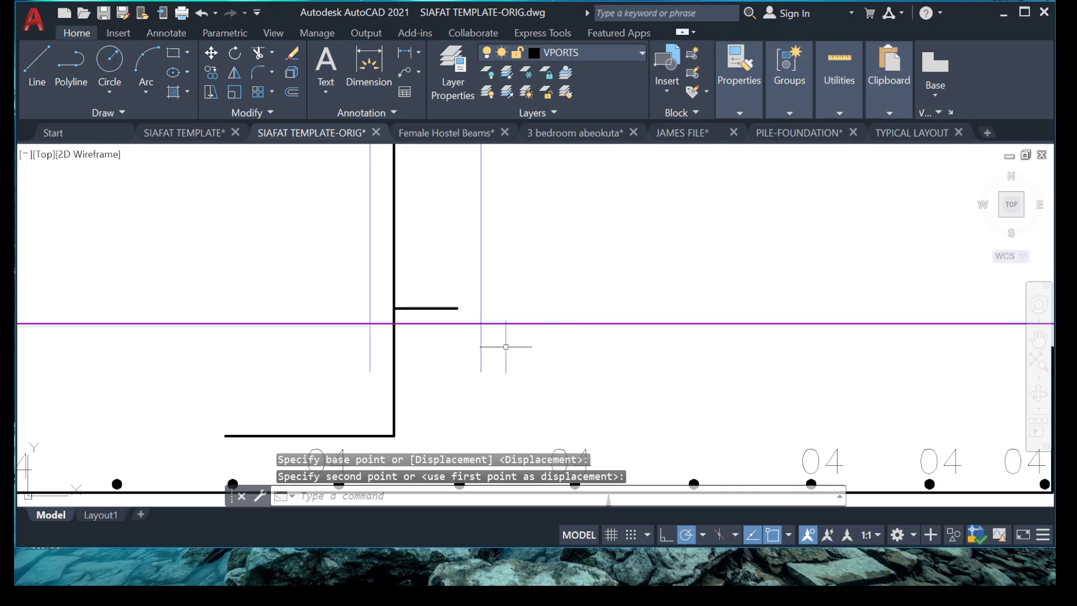
Trim the column side lines where they run below the footing's raised top edge
{"action": "key", "text": "Return"}
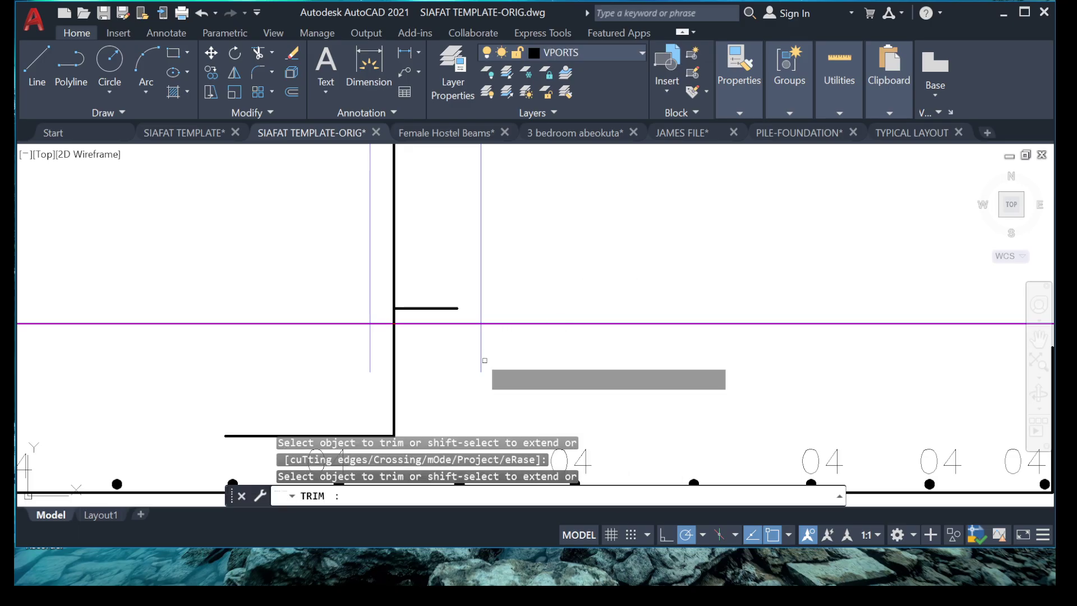
{"action": "mouse_move", "coordinate": [483, 345]}
{"action": "left_mouse_down"}
{"action": "mouse_move", "coordinate": [475, 359]}
{"action": "mouse_move", "coordinate": [345, 355]}
{"action": "left_mouse_up"}
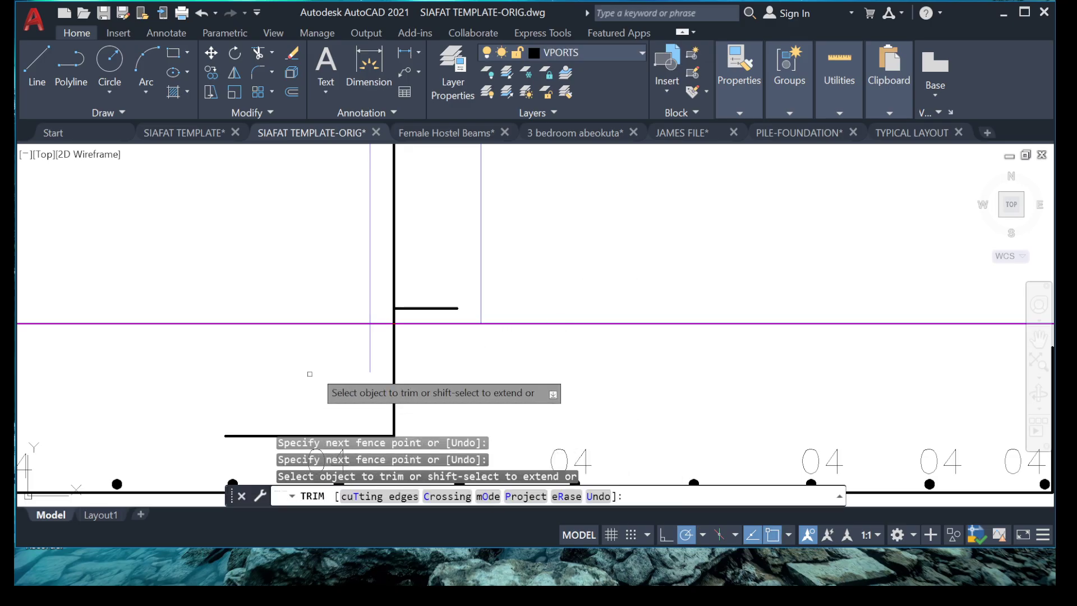
{"action": "key", "text": "Escape"}
{"action": "scroll", "coordinate": [373, 308], "scroll_direction": "down", "scroll_amount": 4}
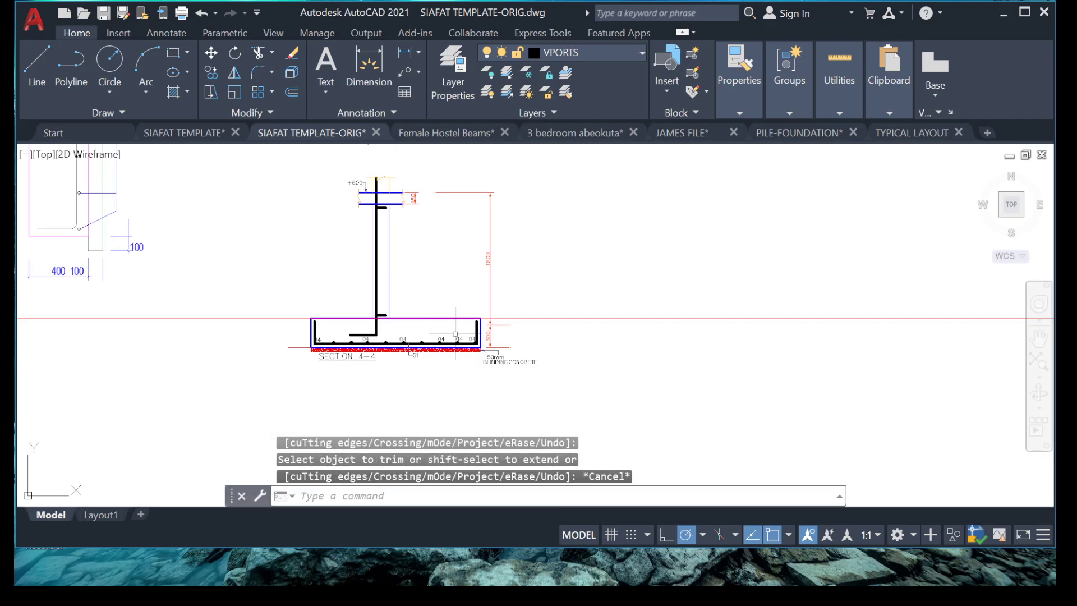
Try to stretch the 300 footing depth dimension up to the footing's raised top corner
{"action": "scroll", "coordinate": [462, 329], "scroll_direction": "up", "scroll_amount": 2}
{"action": "scroll", "coordinate": [463, 329], "scroll_direction": "up", "scroll_amount": 5}
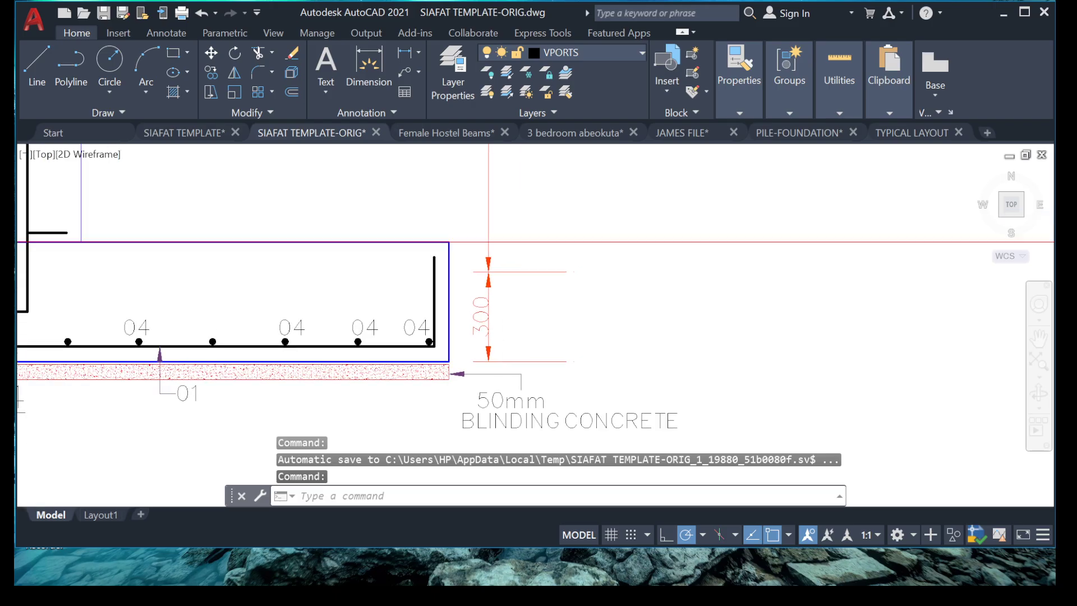
{"action": "left_click", "coordinate": [537, 272]}
{"action": "left_click", "coordinate": [458, 292]}
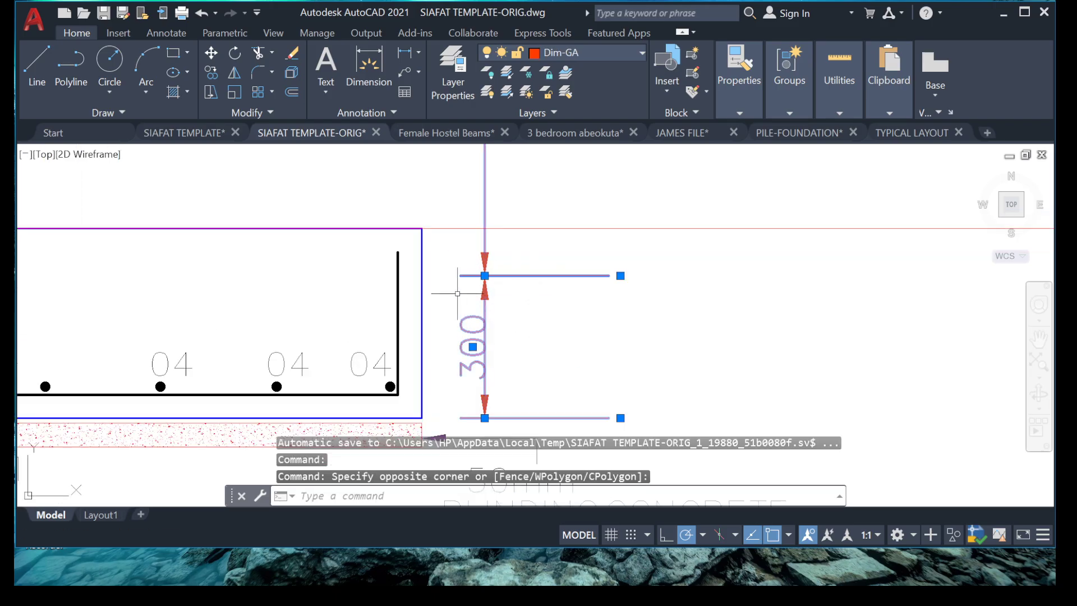
{"action": "key", "text": "Escape"}
{"action": "left_click", "coordinate": [569, 276]}
{"action": "key", "text": "Escape"}
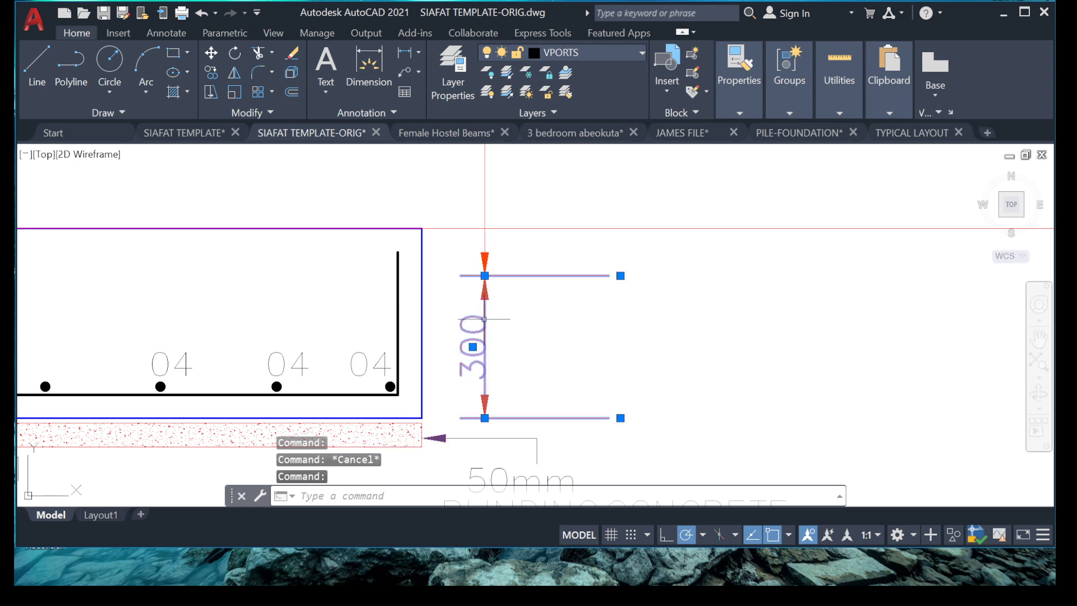
{"action": "left_click", "coordinate": [485, 275]}
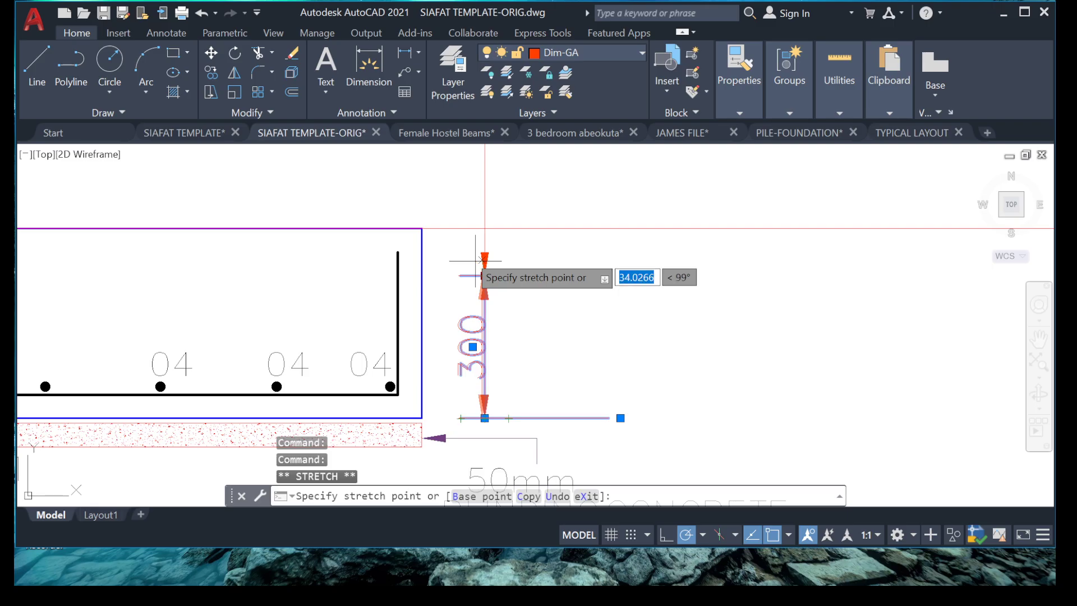
{"action": "left_click", "coordinate": [425, 230]}
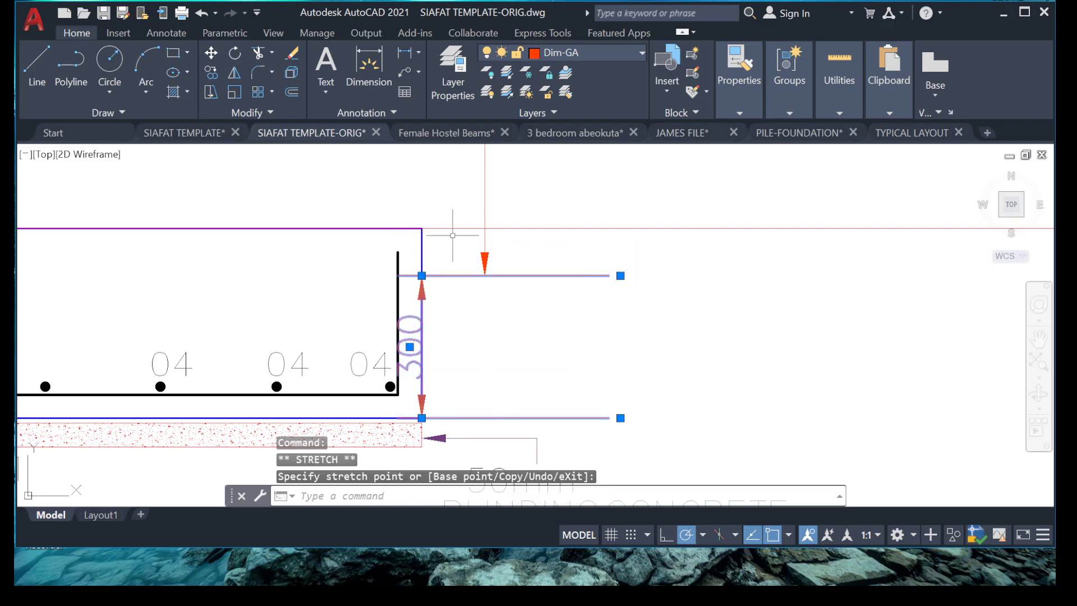
{"action": "key", "text": "Escape"}
Delete the 300 depth dimension and dimension the footing's full depth from its bottom corner to its top corner
{"action": "left_click", "coordinate": [450, 275]}
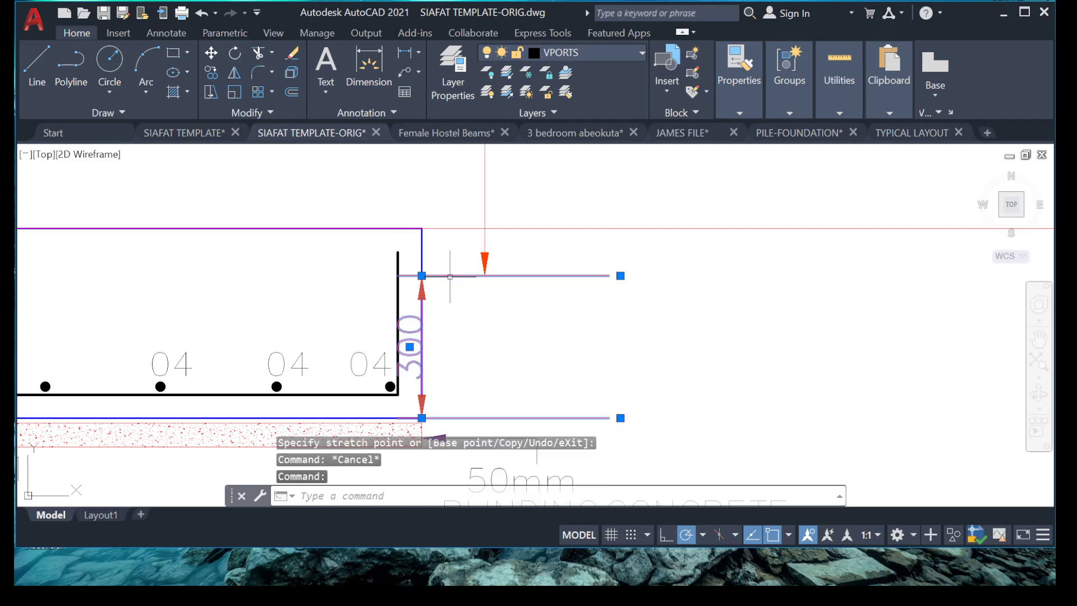
{"action": "key", "text": "Delete"}
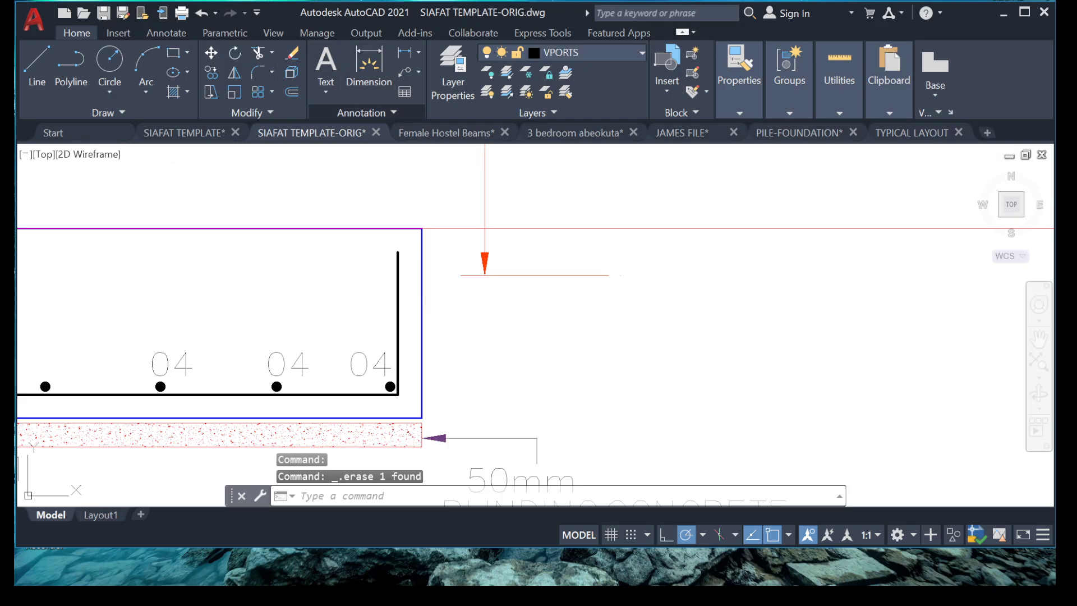
{"action": "left_click", "coordinate": [368, 68]}
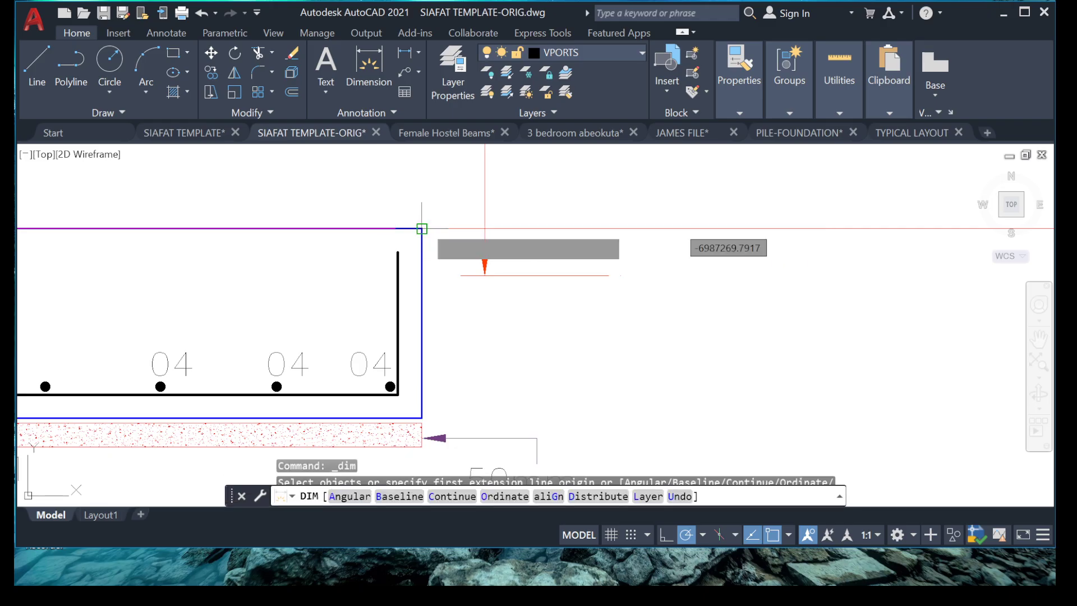
{"action": "left_click", "coordinate": [421, 417]}
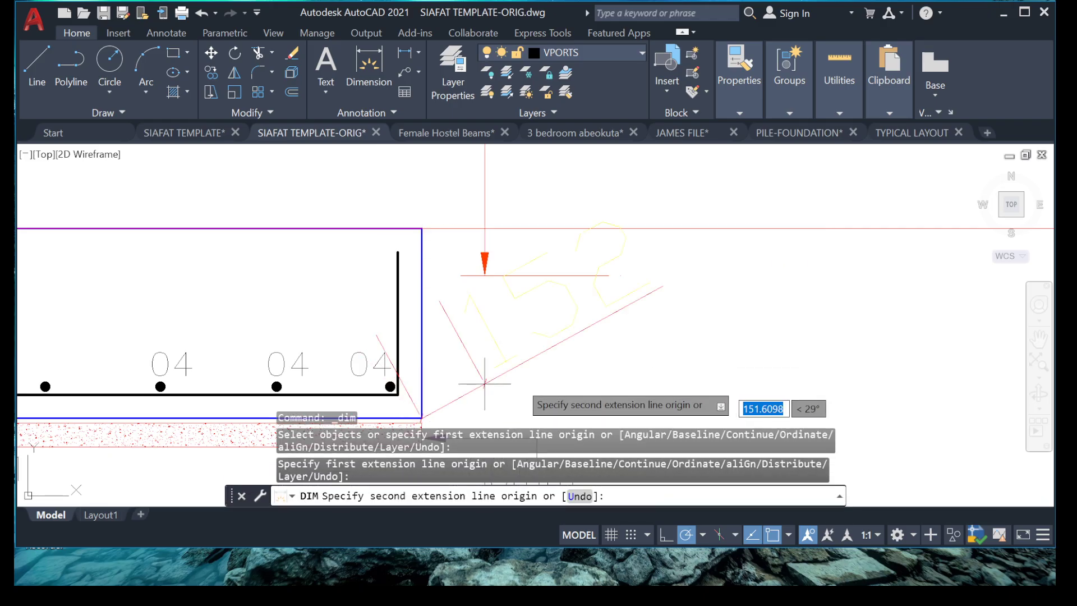
{"action": "left_click", "coordinate": [420, 228]}
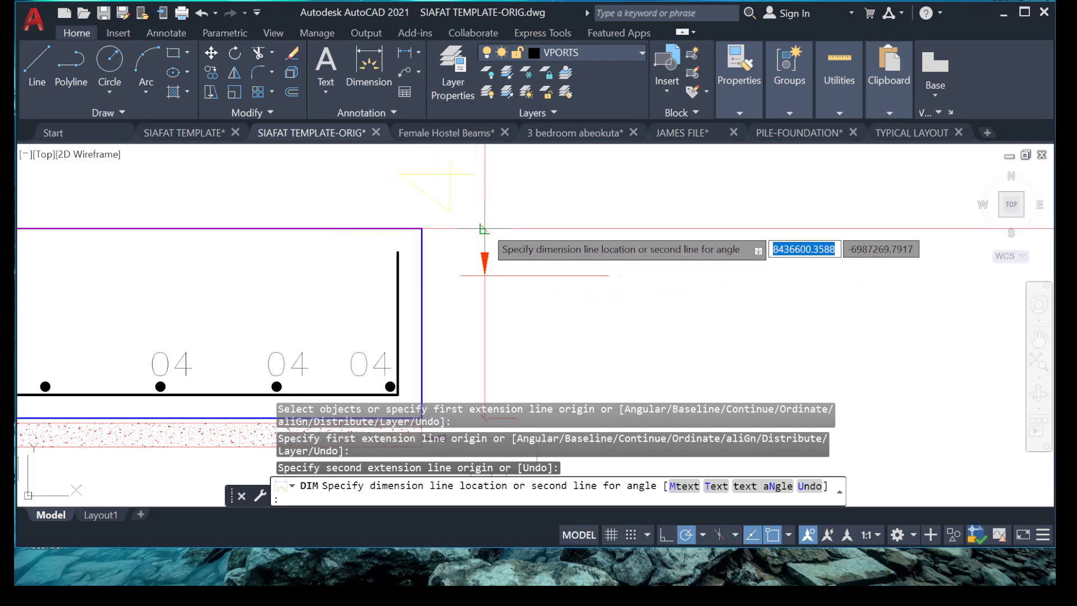
{"action": "key", "text": "Escape"}
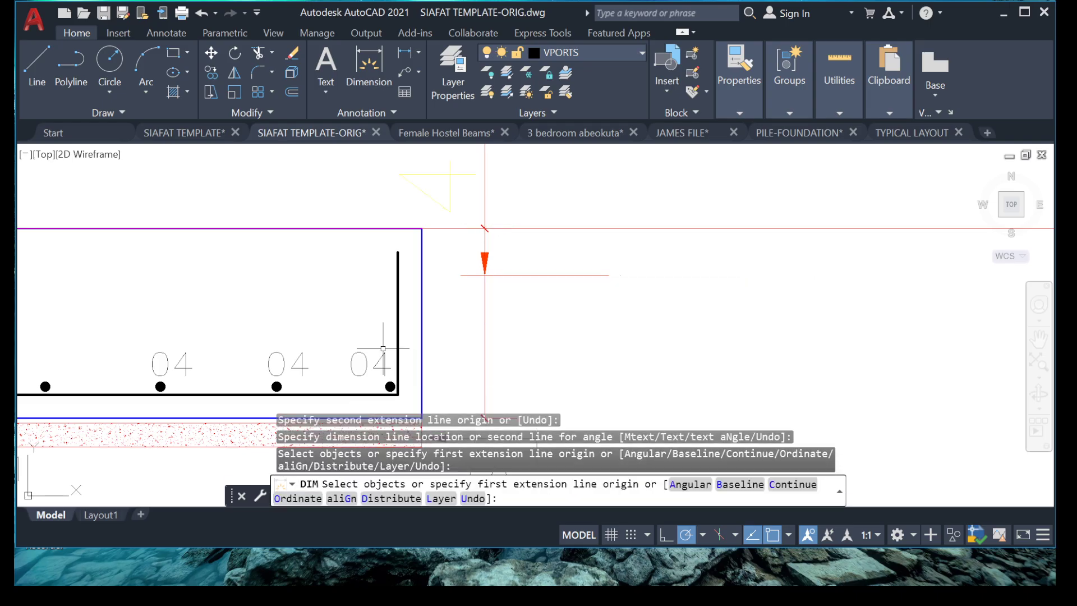
{"action": "key", "text": "Escape"}
Match the properties of the new footing depth dimension to those of the 1800 height dimension
{"action": "type", "text": "ma"}
{"action": "key", "text": "space"}
{"action": "scroll", "coordinate": [490, 380], "scroll_direction": "down", "scroll_amount": 5}
{"action": "left_click", "coordinate": [473, 180]}
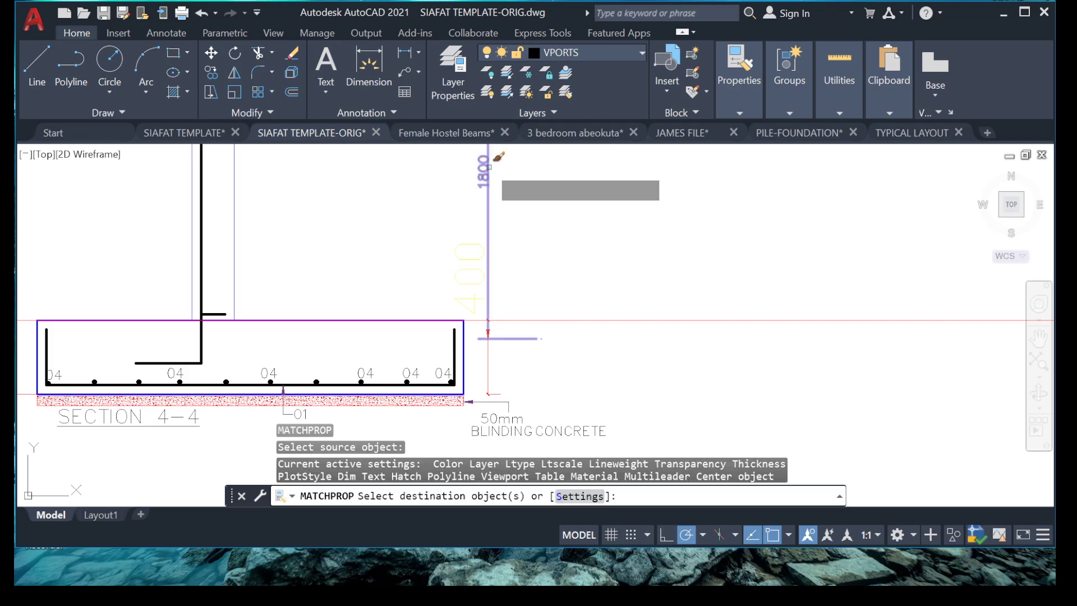
{"action": "scroll", "coordinate": [475, 339], "scroll_direction": "up", "scroll_amount": 4}
{"action": "left_click", "coordinate": [465, 227]}
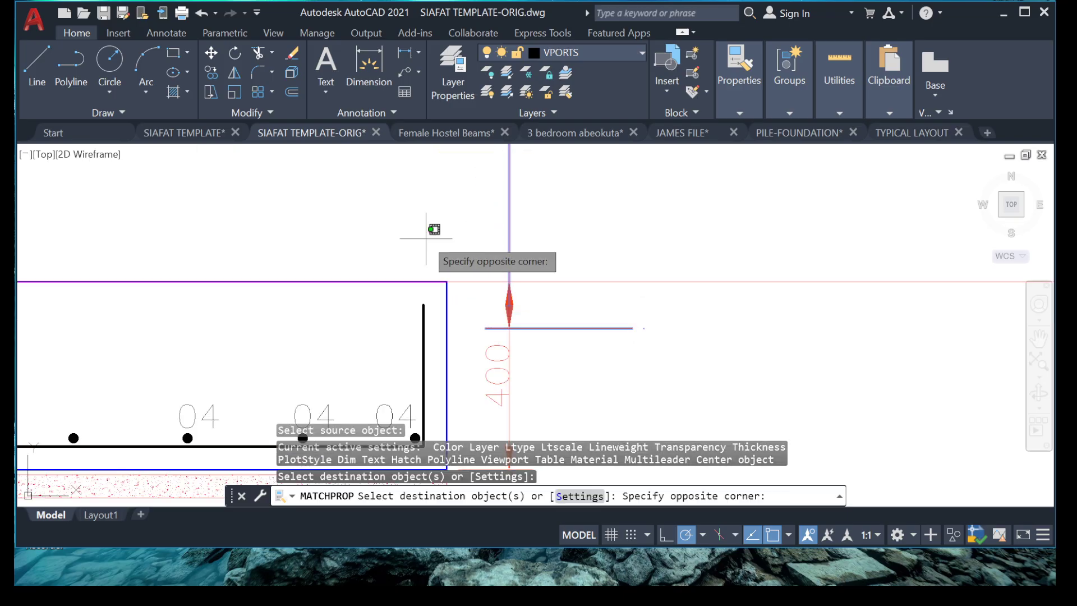
{"action": "key", "text": "Escape"}
{"action": "key", "text": "Escape"}
Stretch the lower end of the 1800 height dimension up to the footing's raised top edge
{"action": "left_click", "coordinate": [514, 211]}
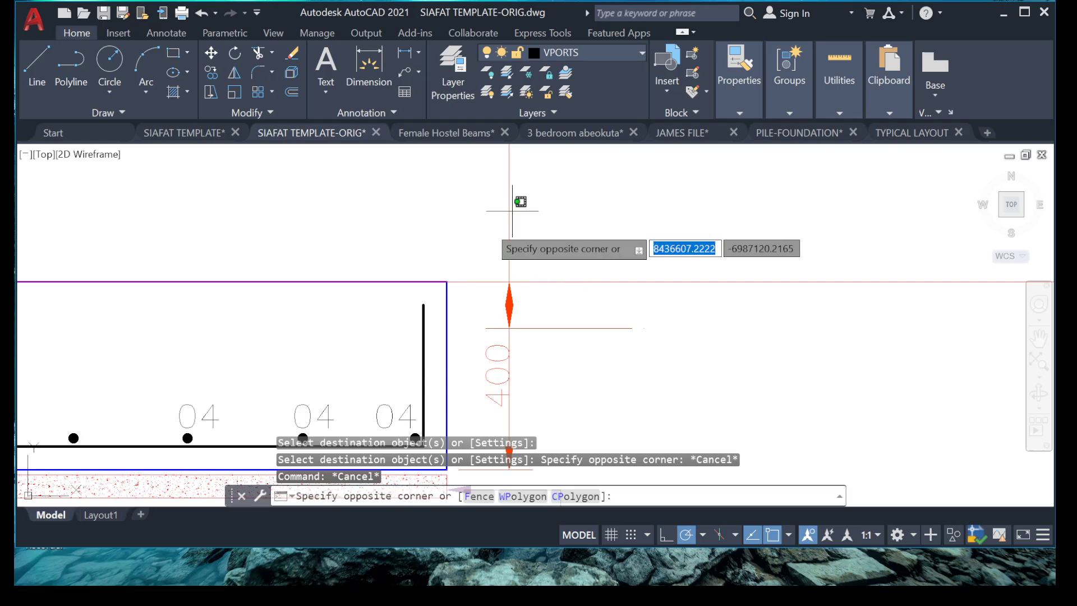
{"action": "left_click", "coordinate": [496, 247]}
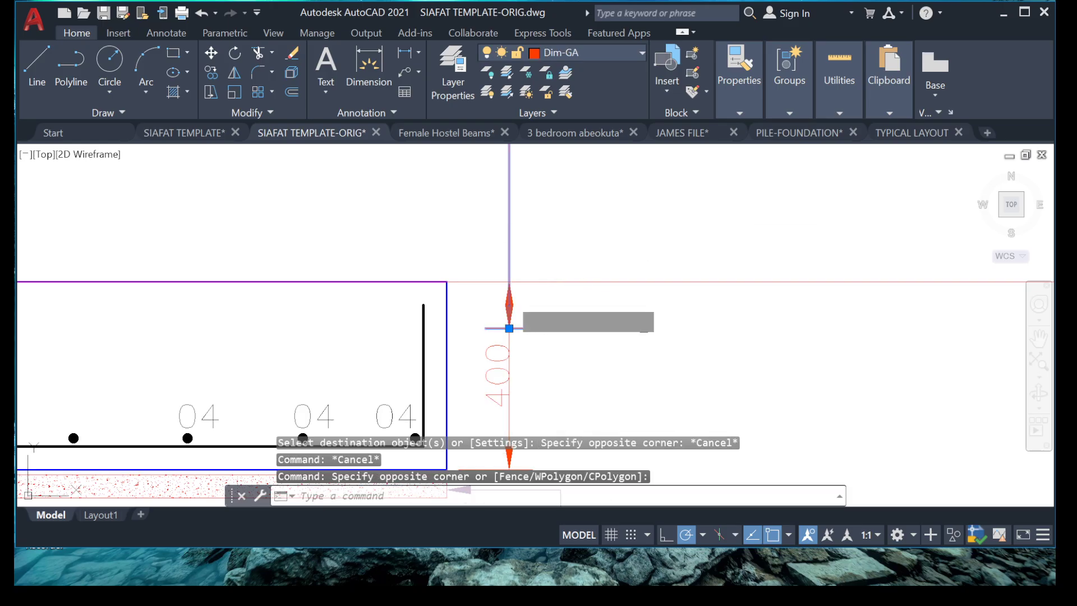
{"action": "left_click", "coordinate": [643, 328]}
{"action": "key", "text": "Escape"}
{"action": "key", "text": "Escape"}
{"action": "left_click", "coordinate": [514, 230]}
{"action": "left_click", "coordinate": [502, 370]}
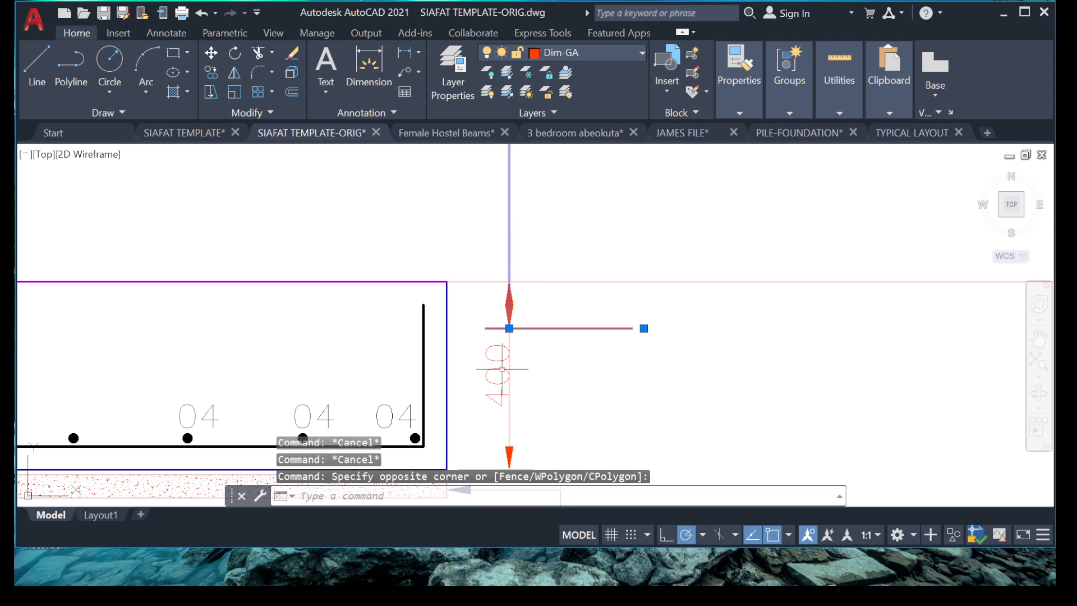
{"action": "left_click", "coordinate": [644, 328]}
{"action": "scroll", "coordinate": [644, 282], "scroll_direction": "down", "scroll_amount": 5}
{"action": "key", "text": "Escape"}
Move the column of Section 4-4, with its bars, beam lines and top annotations, horizontally to the centre of the footing
{"action": "middle_click_drag", "start_coordinate": [549, 244], "coordinate": [525, 301]}
{"action": "scroll", "coordinate": [523, 302], "scroll_direction": "down", "scroll_amount": 4}
{"action": "scroll", "coordinate": [481, 332], "scroll_direction": "up", "scroll_amount": 6}
{"action": "middle_click_drag", "start_coordinate": [450, 327], "coordinate": [482, 315]}
{"action": "middle_click_drag", "start_coordinate": [379, 348], "coordinate": [519, 322]}
{"action": "scroll", "coordinate": [519, 322], "scroll_direction": "down", "scroll_amount": 2}
{"action": "scroll", "coordinate": [507, 274], "scroll_direction": "down", "scroll_amount": 6}
{"action": "scroll", "coordinate": [549, 232], "scroll_direction": "up", "scroll_amount": 4}
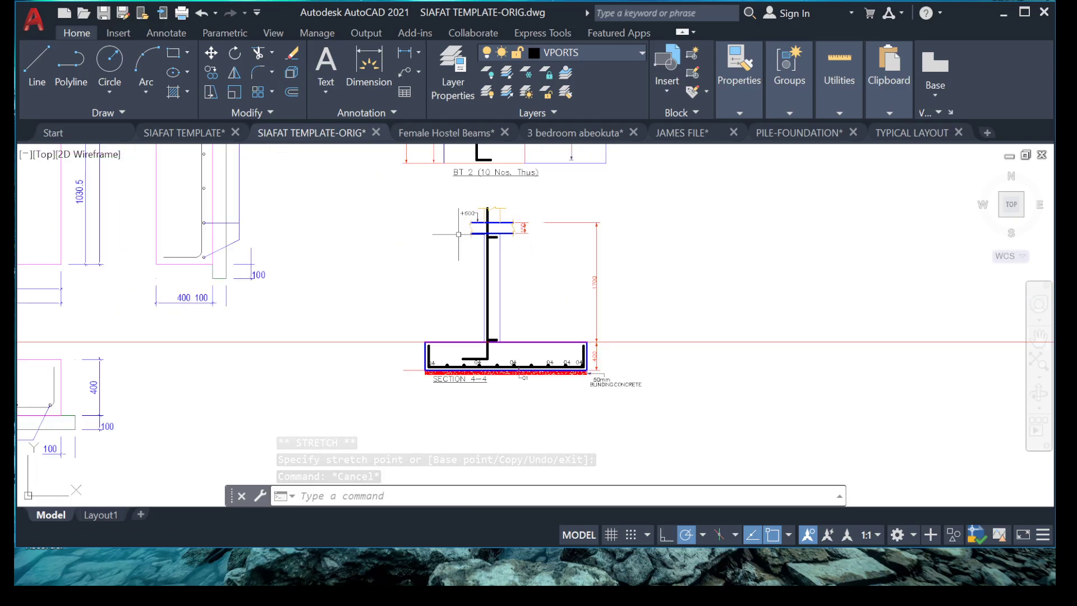
{"action": "left_click", "coordinate": [443, 215]}
{"action": "scroll", "coordinate": [534, 360], "scroll_direction": "up", "scroll_amount": 4}
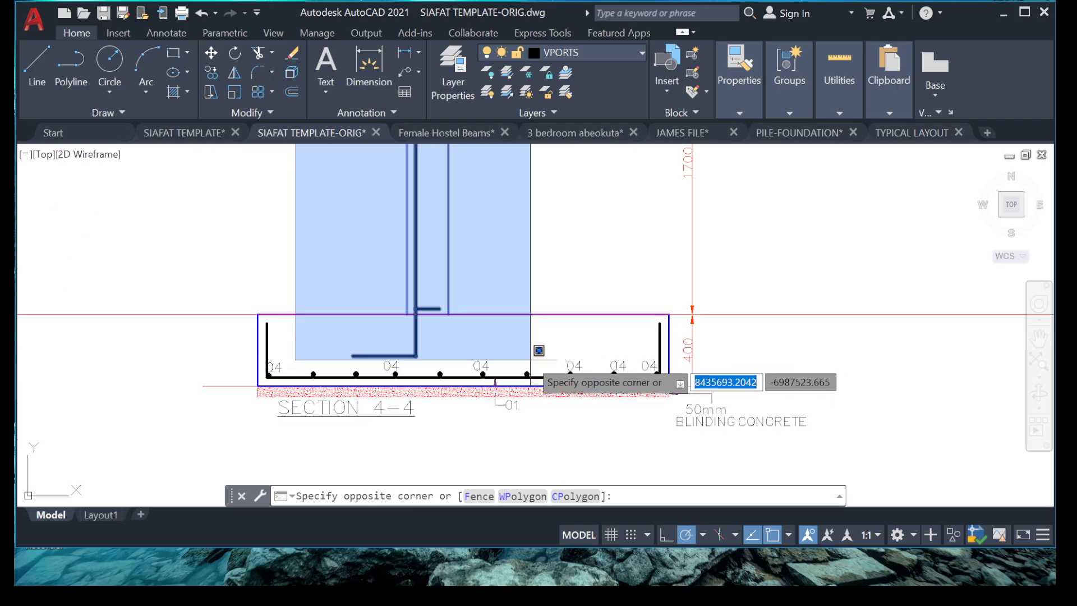
{"action": "left_click", "coordinate": [547, 352]}
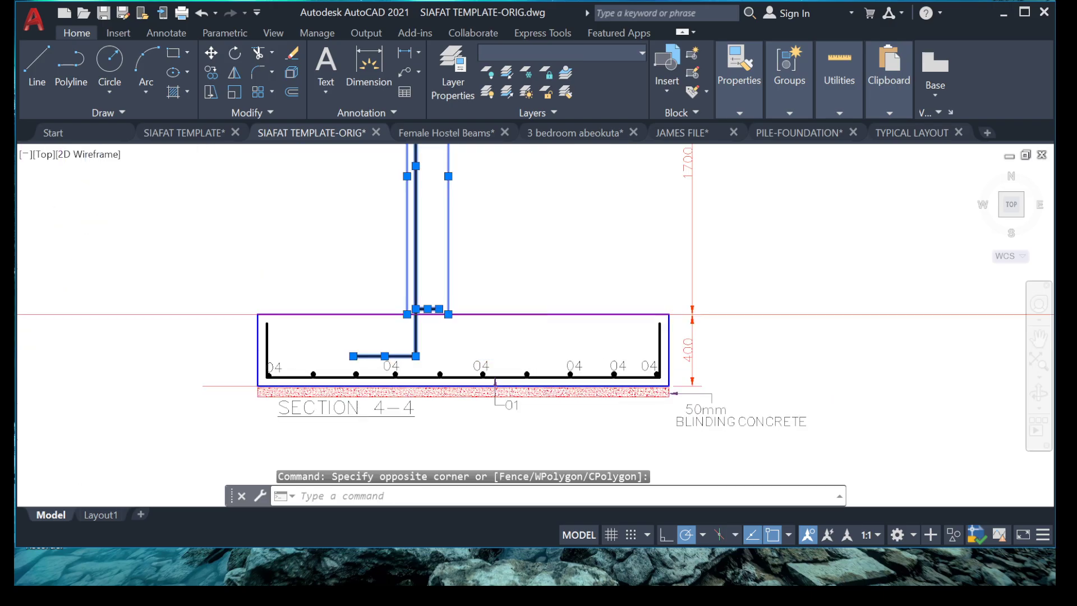
{"action": "scroll", "coordinate": [525, 356], "scroll_direction": "down", "scroll_amount": 2}
{"action": "scroll", "coordinate": [518, 296], "scroll_direction": "down", "scroll_amount": 2}
{"action": "right_click", "coordinate": [661, 284]}
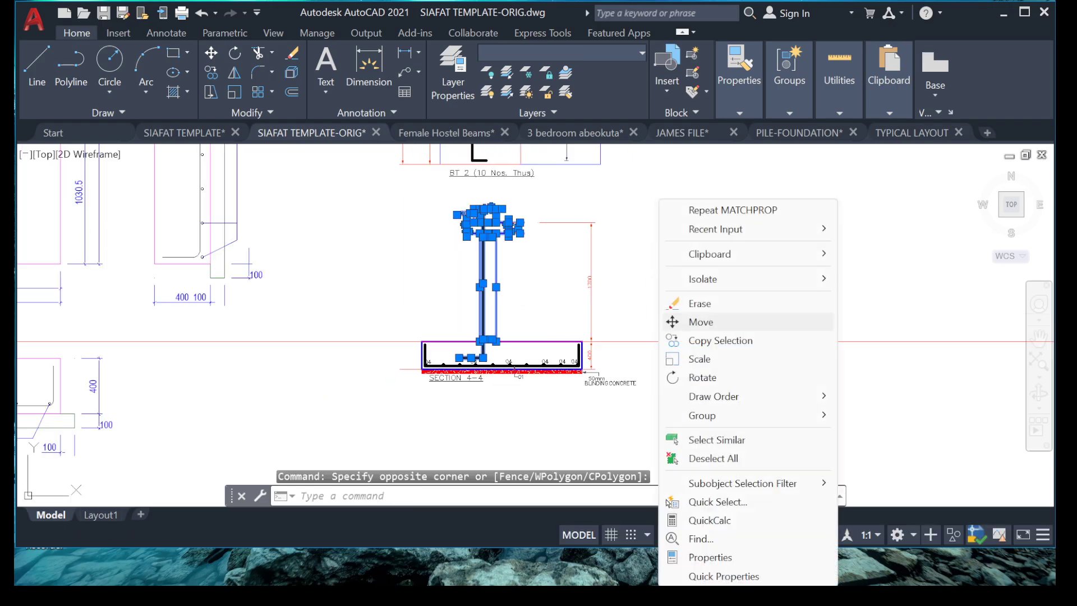
{"action": "left_click", "coordinate": [701, 322]}
{"action": "left_click", "coordinate": [677, 233]}
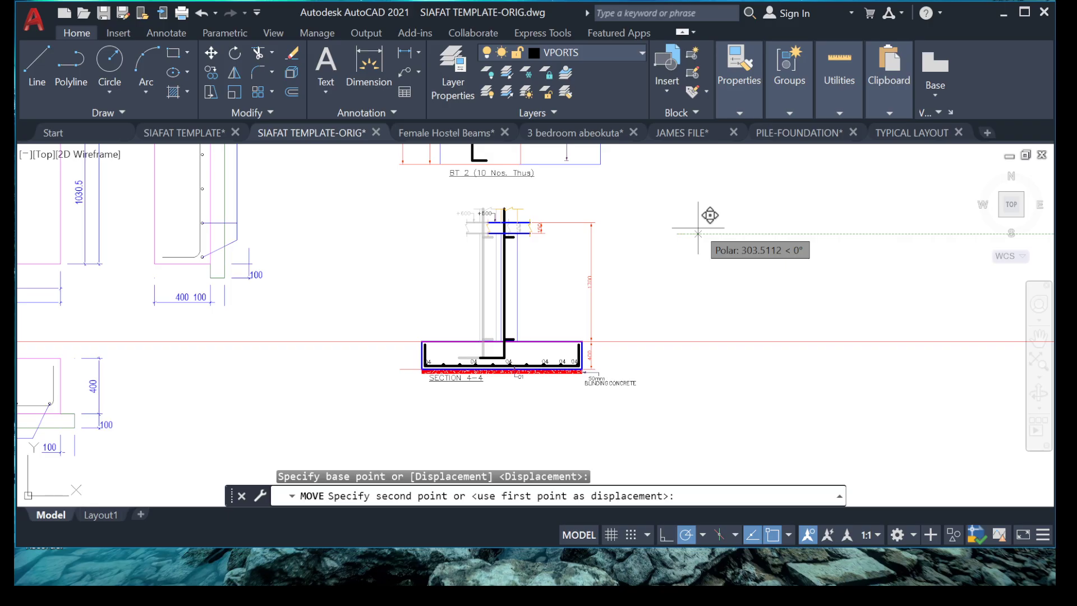
{"action": "left_click", "coordinate": [695, 228]}
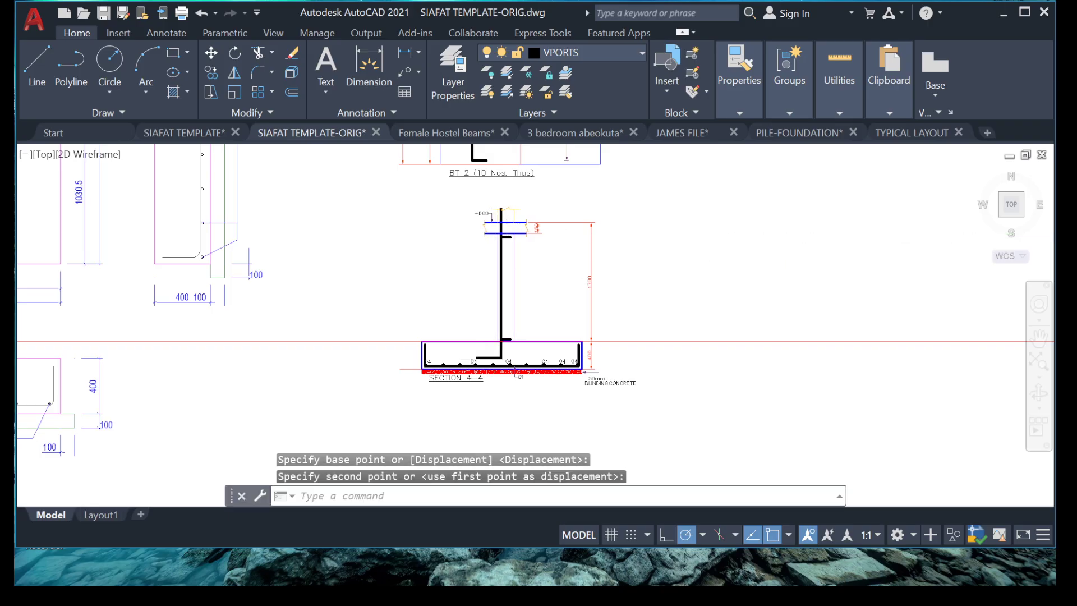
Move the BT 2 plan and Section 4-4 together into the red frame beside the BT 1 plan and Section 2-2
{"action": "scroll", "coordinate": [462, 270], "scroll_direction": "down", "scroll_amount": 4}
{"action": "scroll", "coordinate": [432, 255], "scroll_direction": "up", "scroll_amount": 1}
{"action": "left_click", "coordinate": [449, 200]}
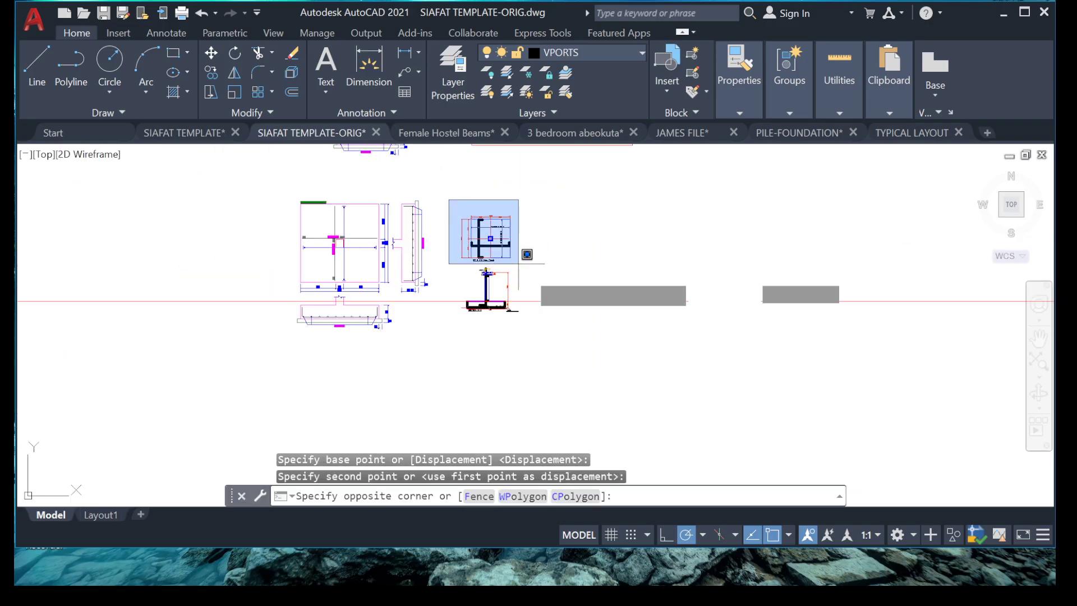
{"action": "left_click", "coordinate": [567, 357]}
{"action": "right_click", "coordinate": [553, 300]}
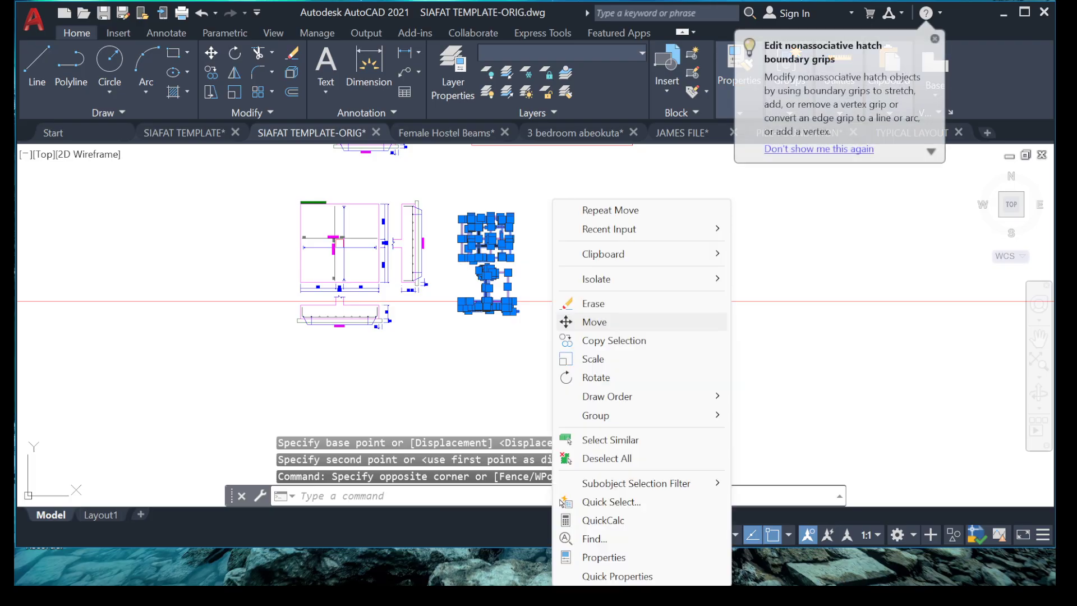
{"action": "left_click", "coordinate": [596, 315]}
{"action": "left_click", "coordinate": [467, 261]}
{"action": "scroll", "coordinate": [485, 272], "scroll_direction": "down", "scroll_amount": 2}
{"action": "middle_click_drag", "start_coordinate": [496, 273], "coordinate": [471, 365]}
{"action": "scroll", "coordinate": [520, 256], "scroll_direction": "up", "scroll_amount": 6}
{"action": "middle_click_drag", "start_coordinate": [473, 235], "coordinate": [507, 293]}
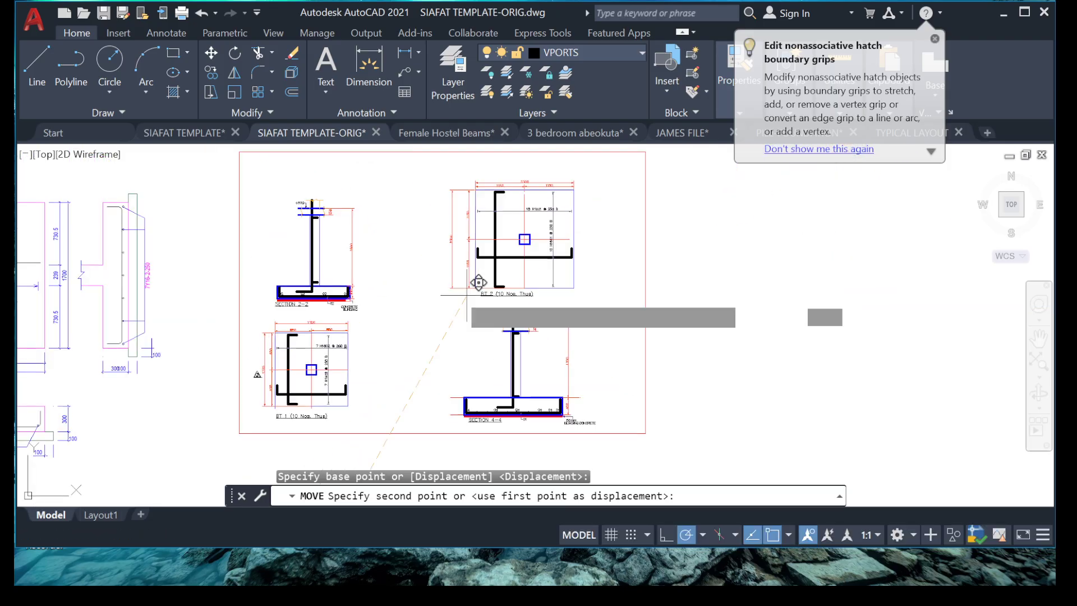
{"action": "left_click", "coordinate": [429, 274]}
{"action": "scroll", "coordinate": [403, 322], "scroll_direction": "down", "scroll_amount": 2}
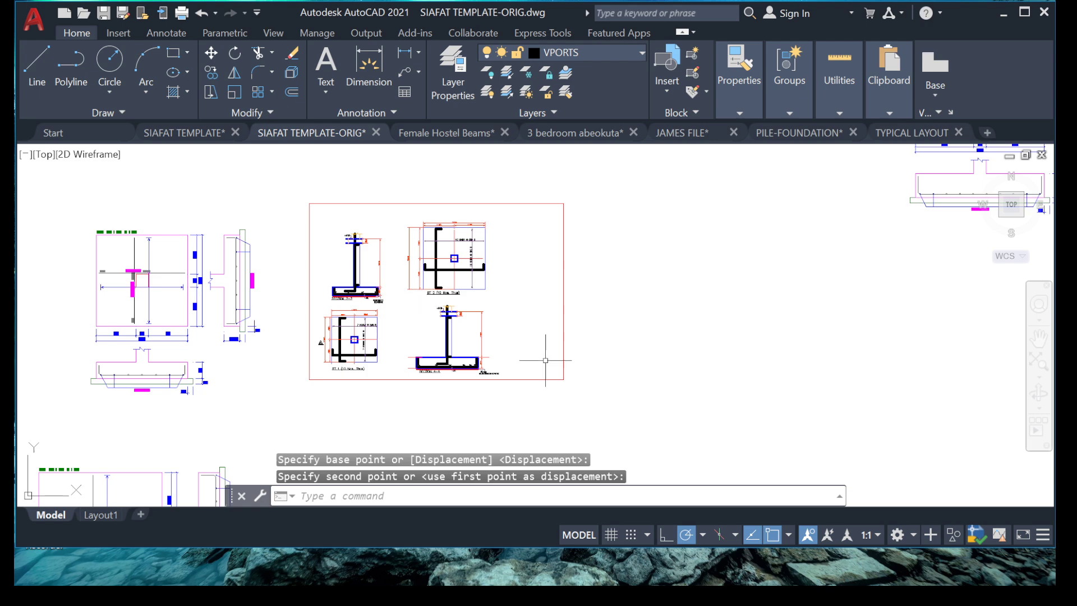
Move the BT 2 plan out of the red frame to the empty space on its right side
{"action": "scroll", "coordinate": [482, 359], "scroll_direction": "up", "scroll_amount": 8}
{"action": "scroll", "coordinate": [506, 352], "scroll_direction": "down", "scroll_amount": 5}
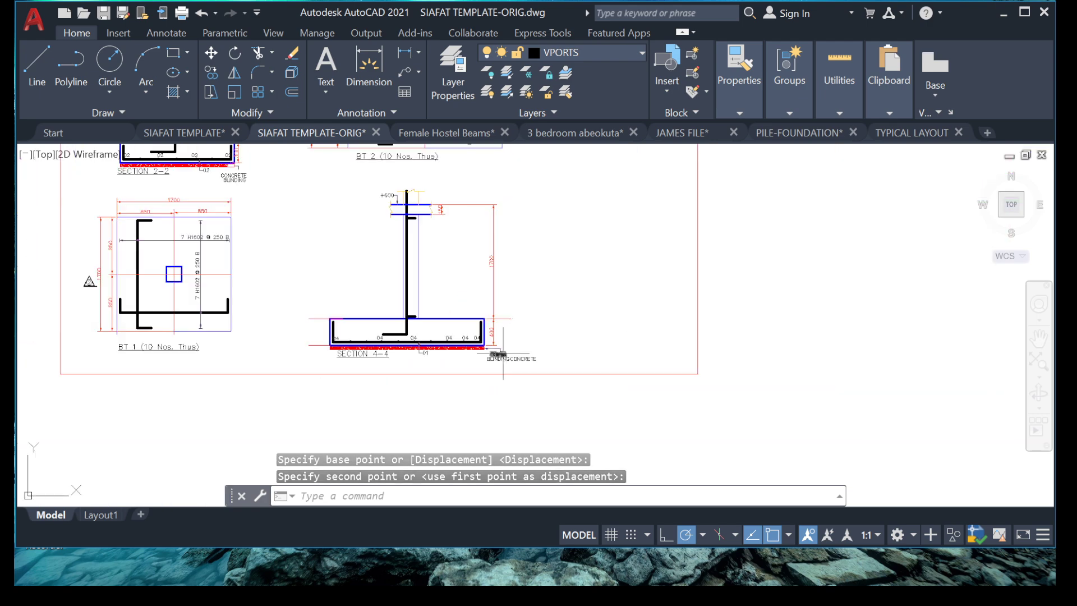
{"action": "scroll", "coordinate": [507, 352], "scroll_direction": "down", "scroll_amount": 6}
{"action": "scroll", "coordinate": [484, 321], "scroll_direction": "up", "scroll_amount": 4}
{"action": "scroll", "coordinate": [484, 321], "scroll_direction": "down", "scroll_amount": 5}
{"action": "scroll", "coordinate": [474, 305], "scroll_direction": "up", "scroll_amount": 5}
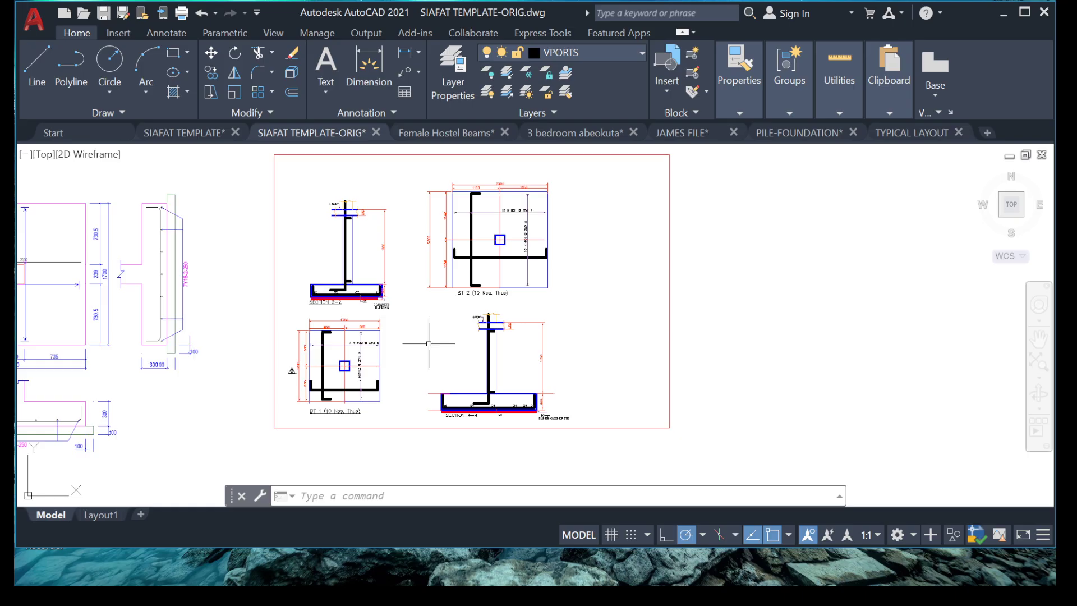
{"action": "left_click", "coordinate": [428, 183]}
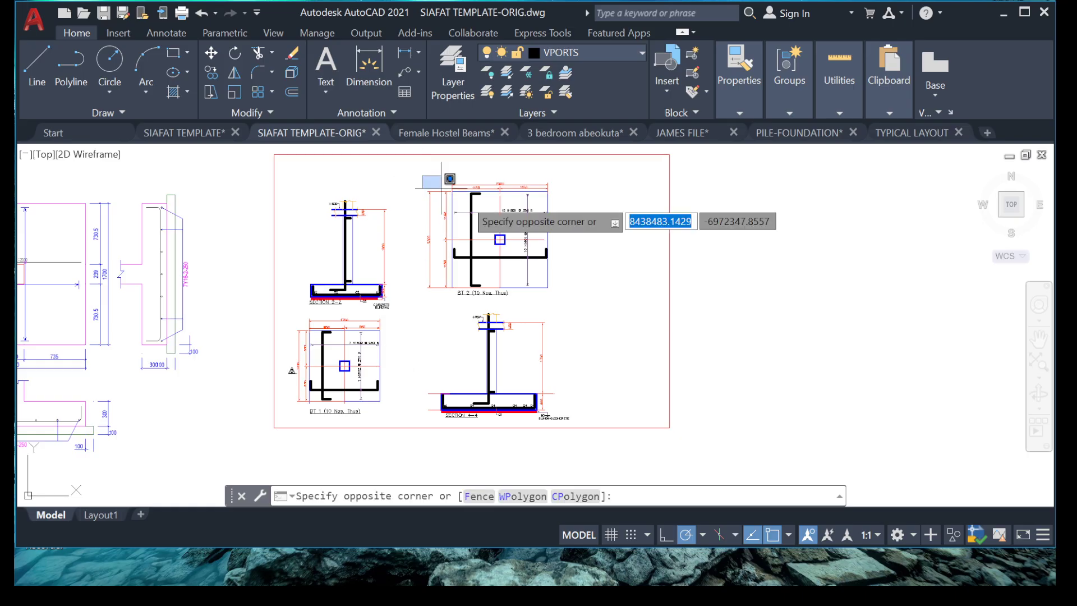
{"action": "left_click", "coordinate": [622, 298]}
{"action": "right_click", "coordinate": [498, 198]}
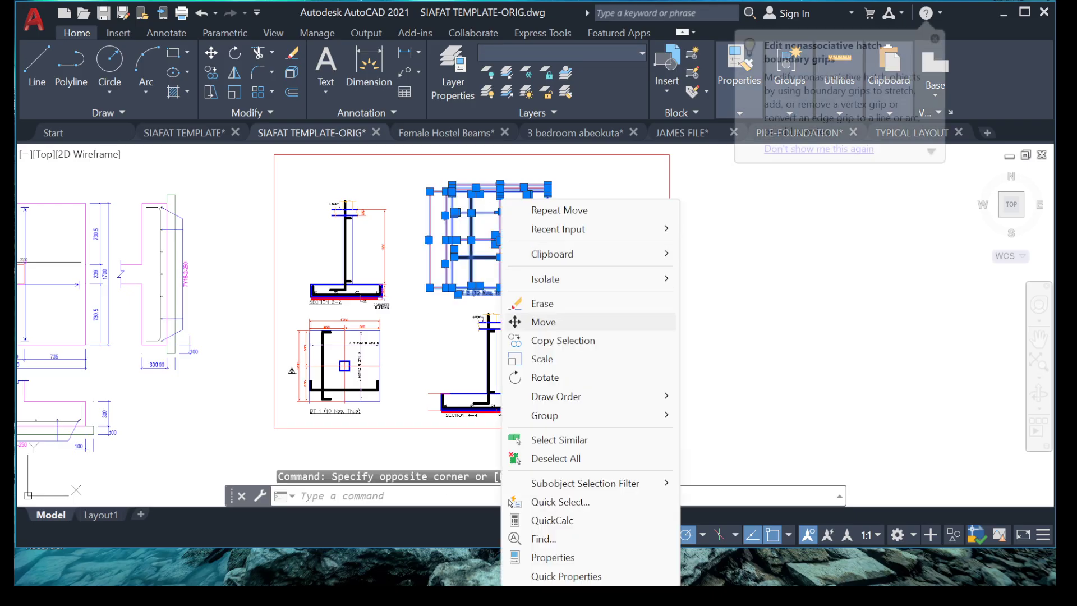
{"action": "left_click", "coordinate": [547, 320]}
{"action": "left_click", "coordinate": [492, 235]}
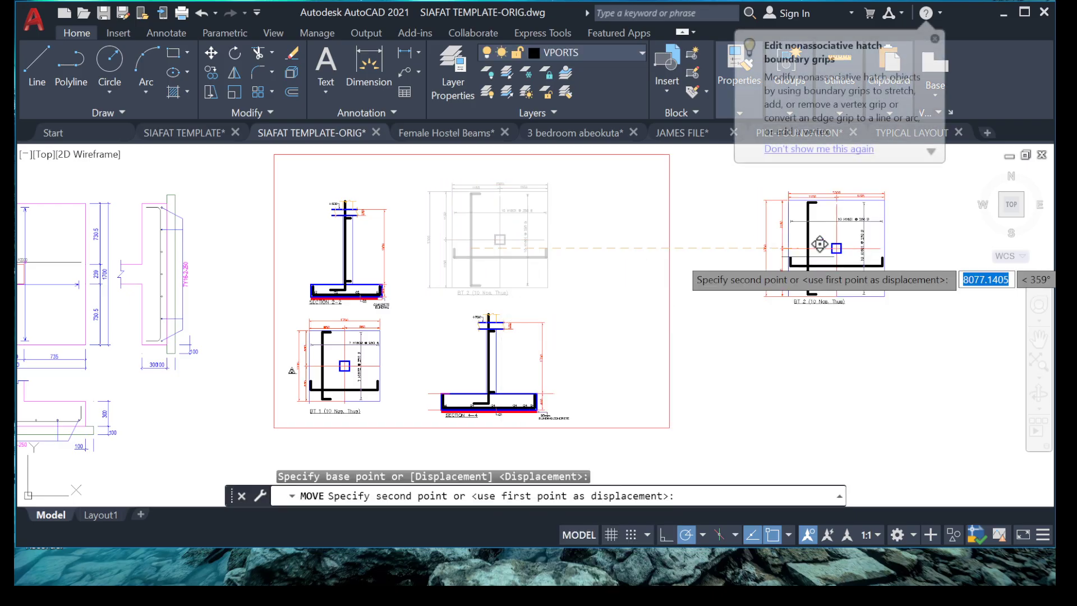
{"action": "left_click", "coordinate": [817, 245]}
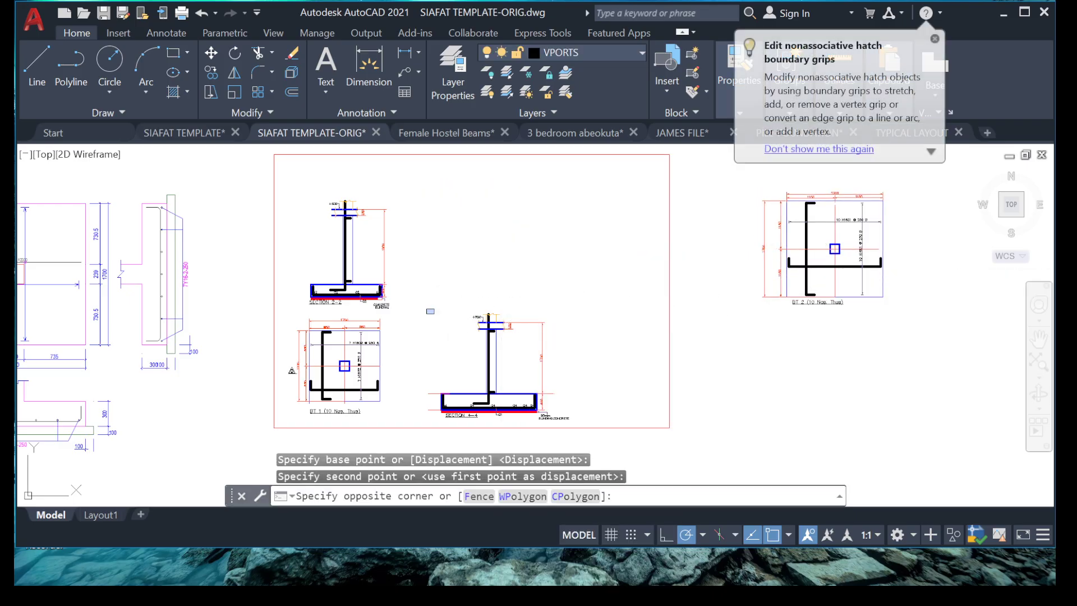
Move Section 4-4 straight up into the upper part of the frame, beside Section 2-2
{"action": "left_click", "coordinate": [614, 449]}
{"action": "right_click", "coordinate": [566, 443]}
{"action": "left_click", "coordinate": [609, 321]}
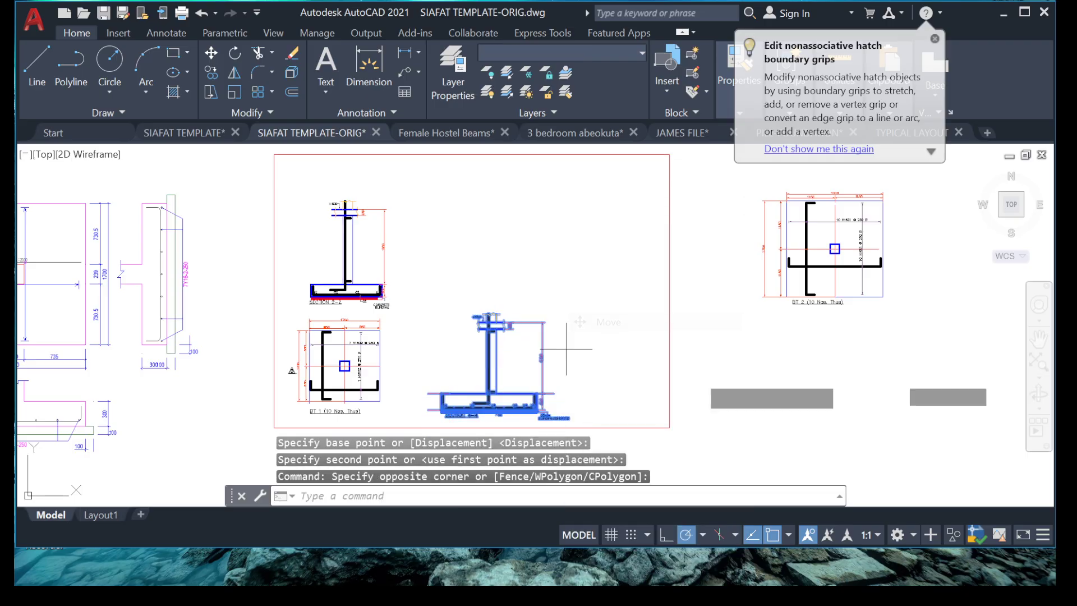
{"action": "left_click", "coordinate": [741, 397]}
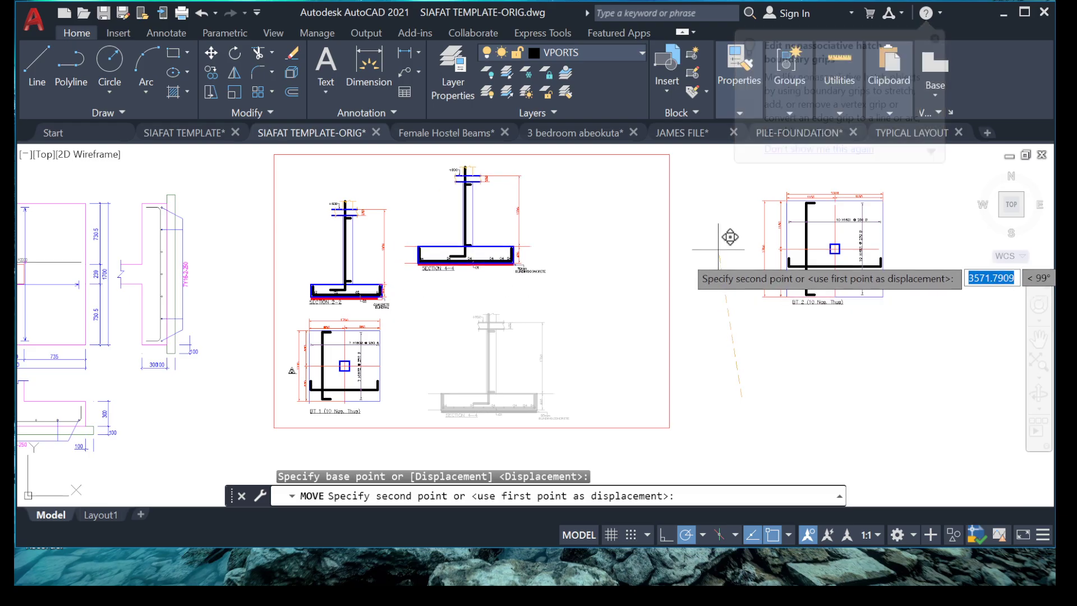
{"action": "left_click", "coordinate": [742, 265]}
Move the BT 2 plan from outside the red frame into the space directly below Section 4-4, beside the BT 1 plan
{"action": "left_click", "coordinate": [739, 175]}
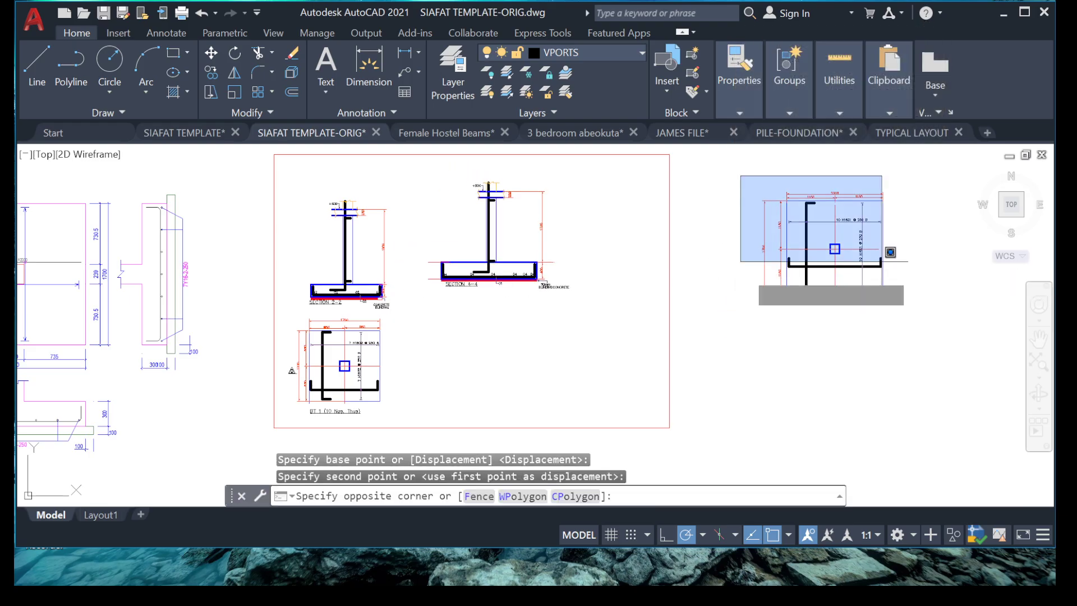
{"action": "left_click", "coordinate": [939, 385]}
{"action": "right_click", "coordinate": [825, 323]}
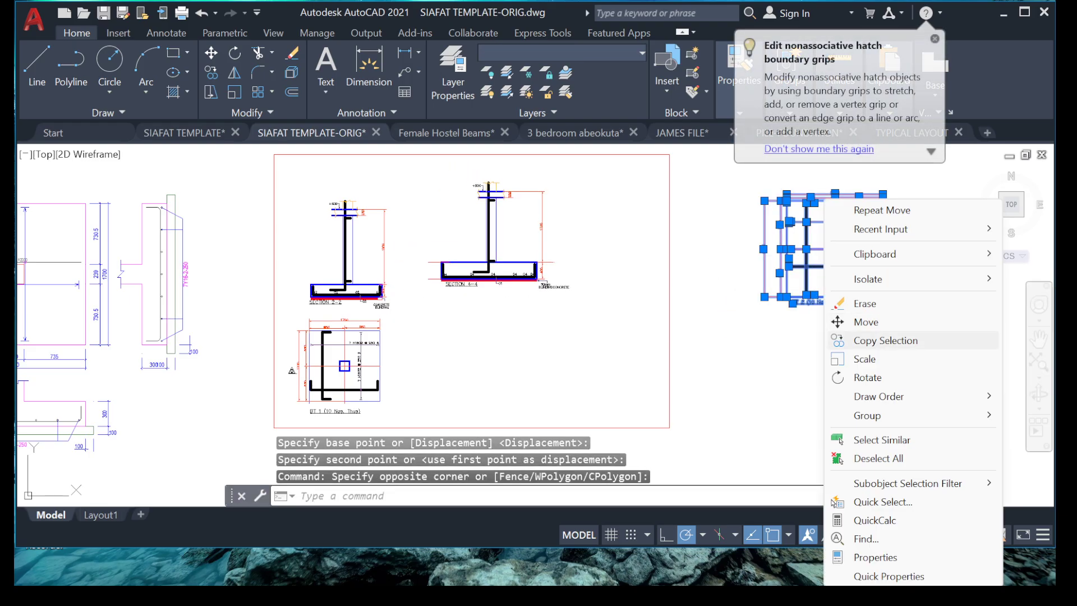
{"action": "left_click", "coordinate": [864, 322]}
{"action": "left_click", "coordinate": [835, 249]}
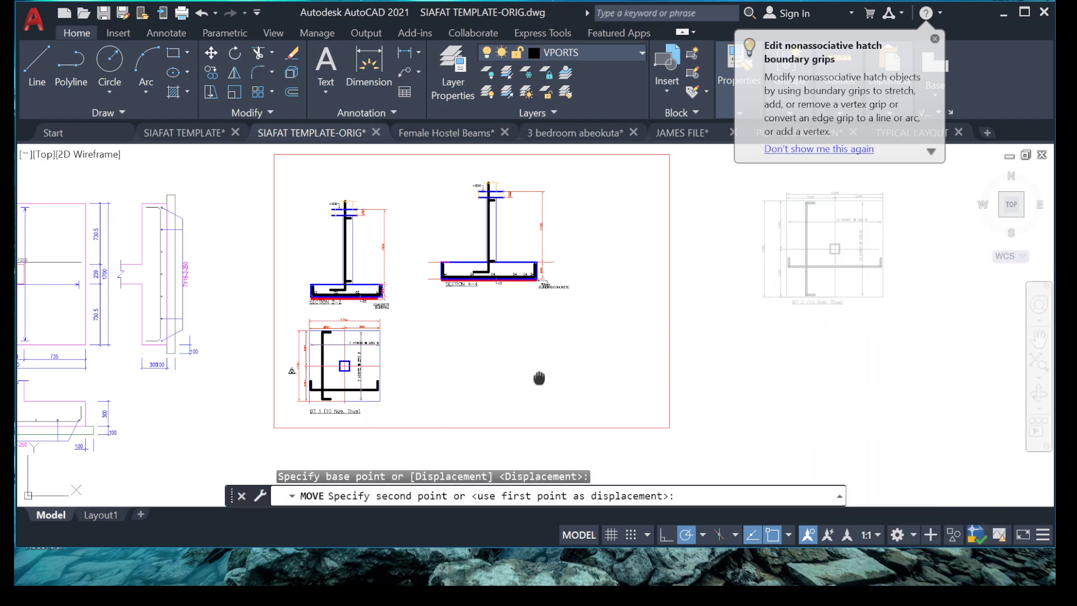
{"action": "middle_click_drag", "start_coordinate": [539, 377], "coordinate": [596, 331]}
{"action": "left_click", "coordinate": [575, 330]}
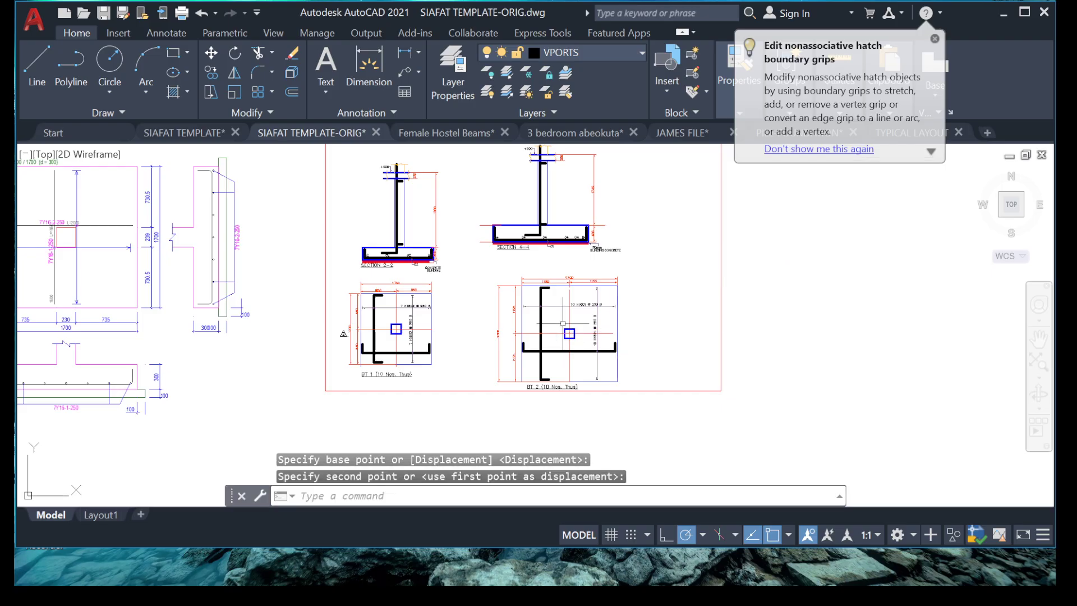
Erase the two leftover horizontal lines projecting past the side of Section 4-4's footing
{"action": "scroll", "coordinate": [561, 328], "scroll_direction": "down", "scroll_amount": 3}
{"action": "scroll", "coordinate": [449, 185], "scroll_direction": "up", "scroll_amount": 7}
{"action": "left_click", "coordinate": [446, 216]}
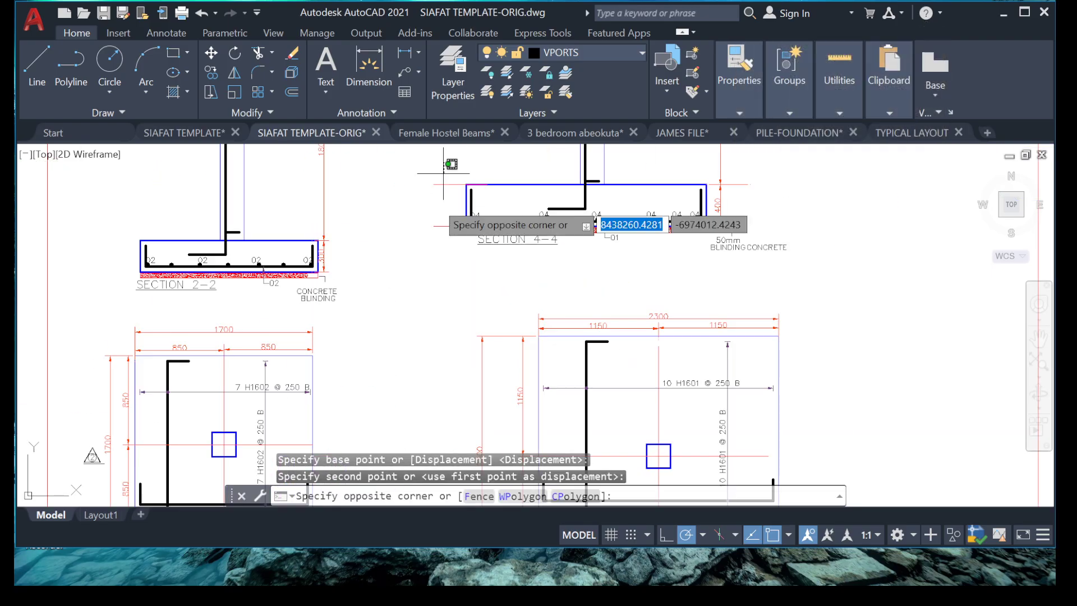
{"action": "left_click", "coordinate": [710, 234]}
{"action": "key", "text": "Delete"}
{"action": "scroll", "coordinate": [489, 245], "scroll_direction": "down", "scroll_amount": 2}
{"action": "scroll", "coordinate": [484, 250], "scroll_direction": "down", "scroll_amount": 2}
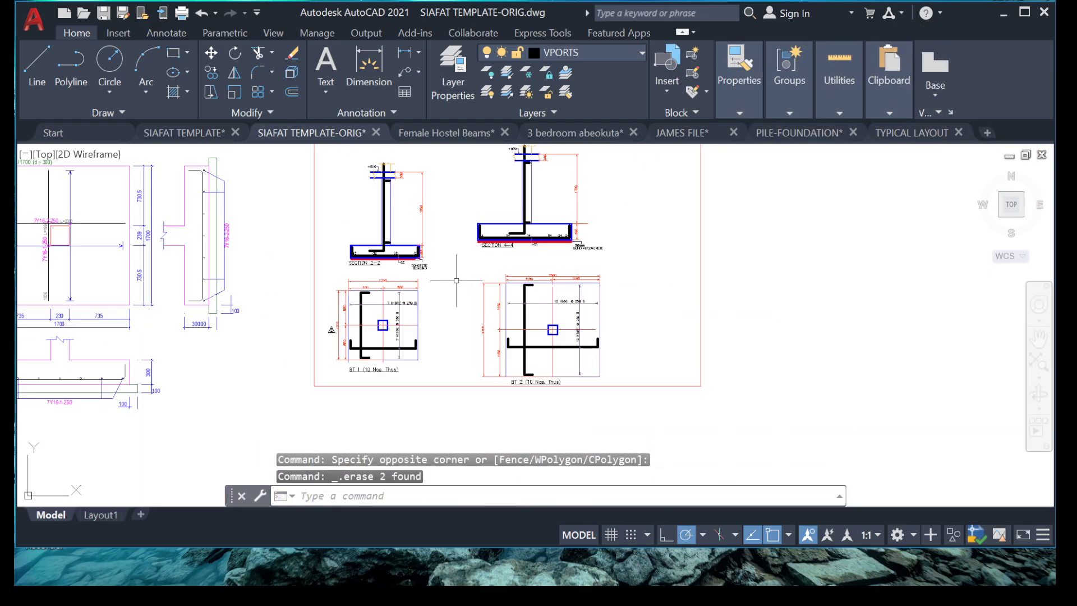
{"action": "scroll", "coordinate": [497, 306], "scroll_direction": "down", "scroll_amount": 2}
Copy the triangular section marker 2, with its circle and baseline, from beside the BT 1 plan to the same side of the BT 2 plan
{"action": "scroll", "coordinate": [512, 260], "scroll_direction": "up", "scroll_amount": 5}
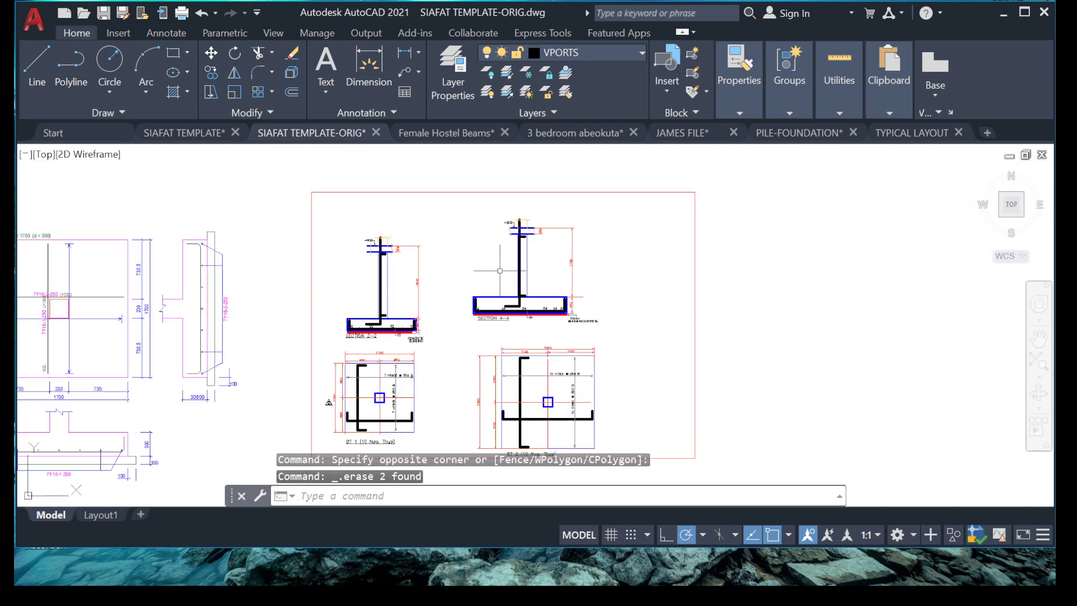
{"action": "scroll", "coordinate": [394, 349], "scroll_direction": "down", "scroll_amount": 4}
{"action": "scroll", "coordinate": [380, 409], "scroll_direction": "up", "scroll_amount": 4}
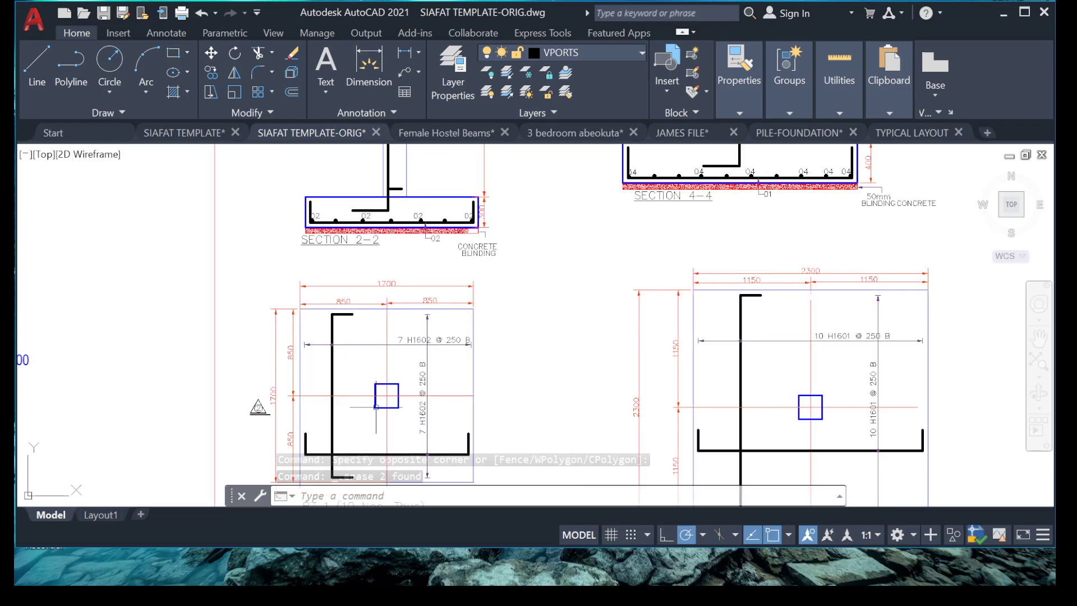
{"action": "middle_click_drag", "start_coordinate": [380, 408], "coordinate": [409, 358]}
{"action": "scroll", "coordinate": [257, 359], "scroll_direction": "up", "scroll_amount": 6}
{"action": "left_click", "coordinate": [269, 331]}
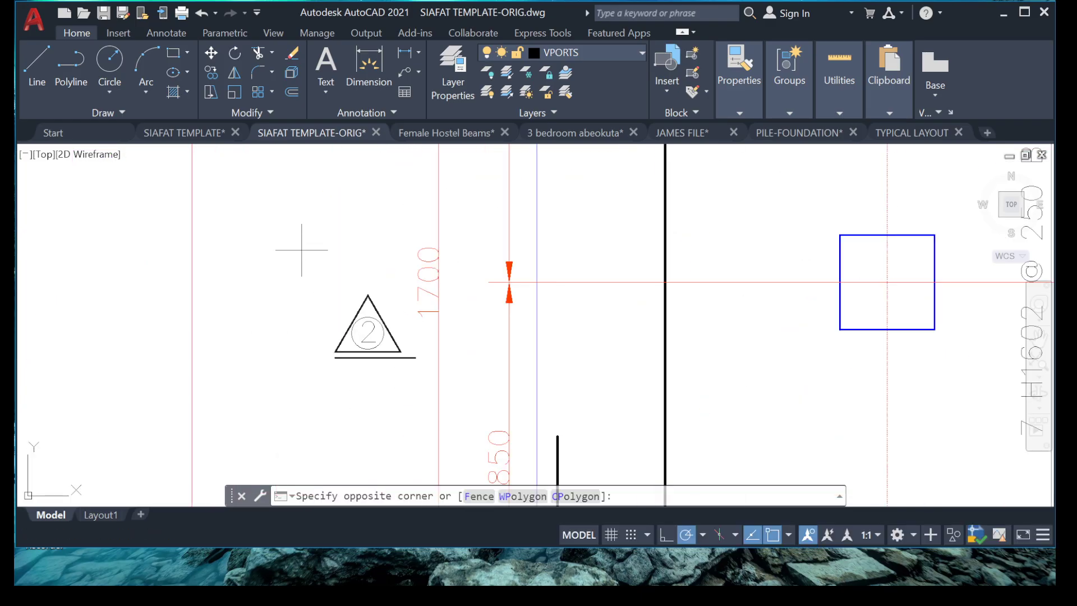
{"action": "left_click", "coordinate": [422, 401]}
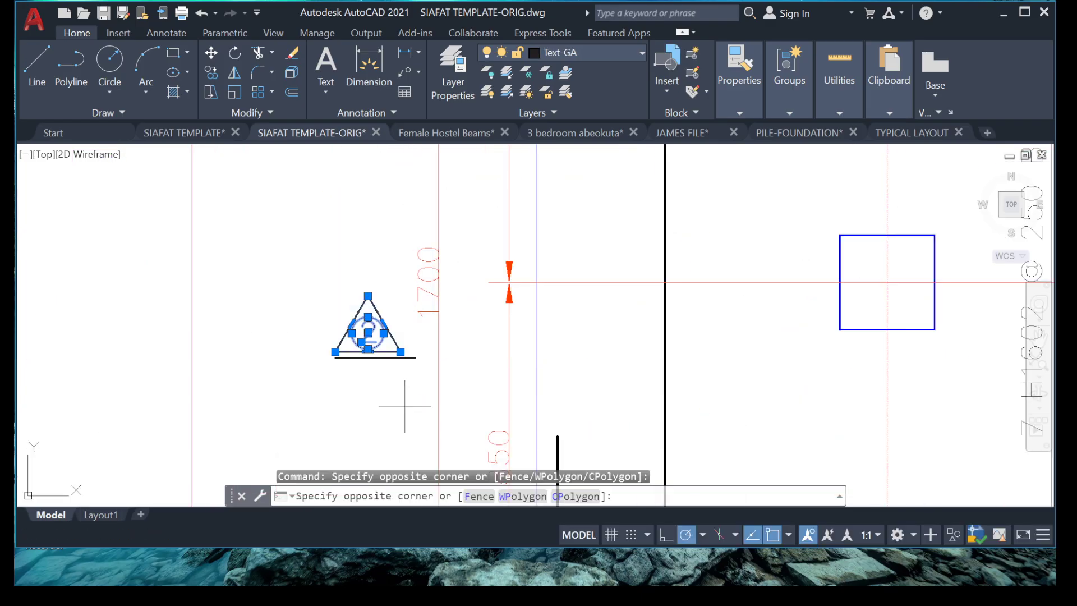
{"action": "left_click", "coordinate": [408, 397]}
{"action": "left_click", "coordinate": [307, 300]}
{"action": "right_click", "coordinate": [310, 303]}
{"action": "left_click", "coordinate": [375, 340]}
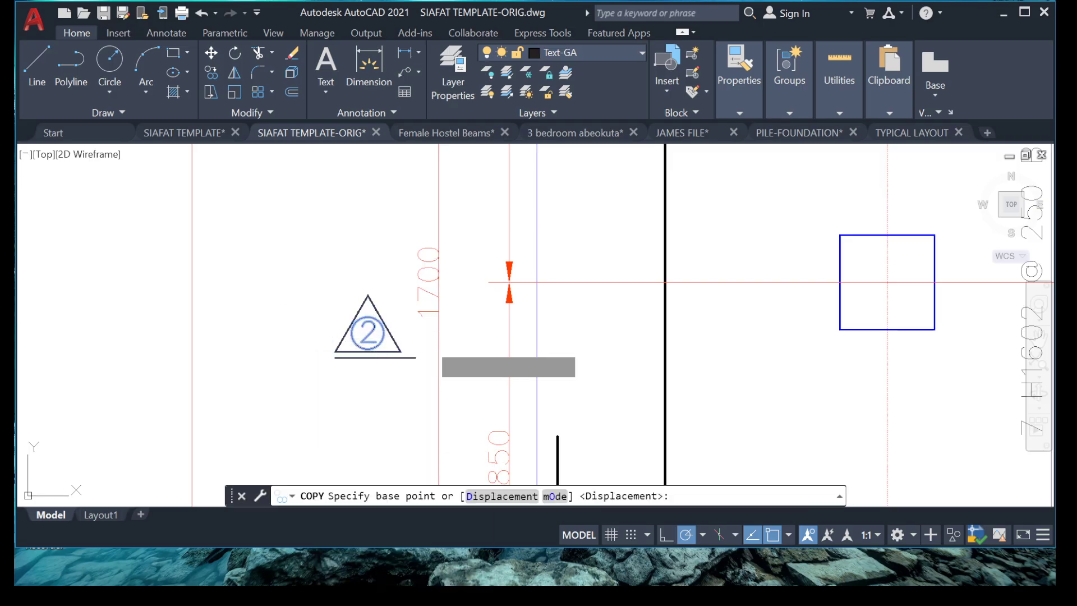
{"action": "left_click", "coordinate": [360, 330]}
{"action": "scroll", "coordinate": [168, 303], "scroll_direction": "down", "scroll_amount": 4}
{"action": "middle_click_drag", "start_coordinate": [792, 312], "coordinate": [660, 316]}
{"action": "scroll", "coordinate": [778, 267], "scroll_direction": "up", "scroll_amount": 4}
{"action": "left_click", "coordinate": [713, 263]}
{"action": "scroll", "coordinate": [713, 263], "scroll_direction": "down", "scroll_amount": 8}
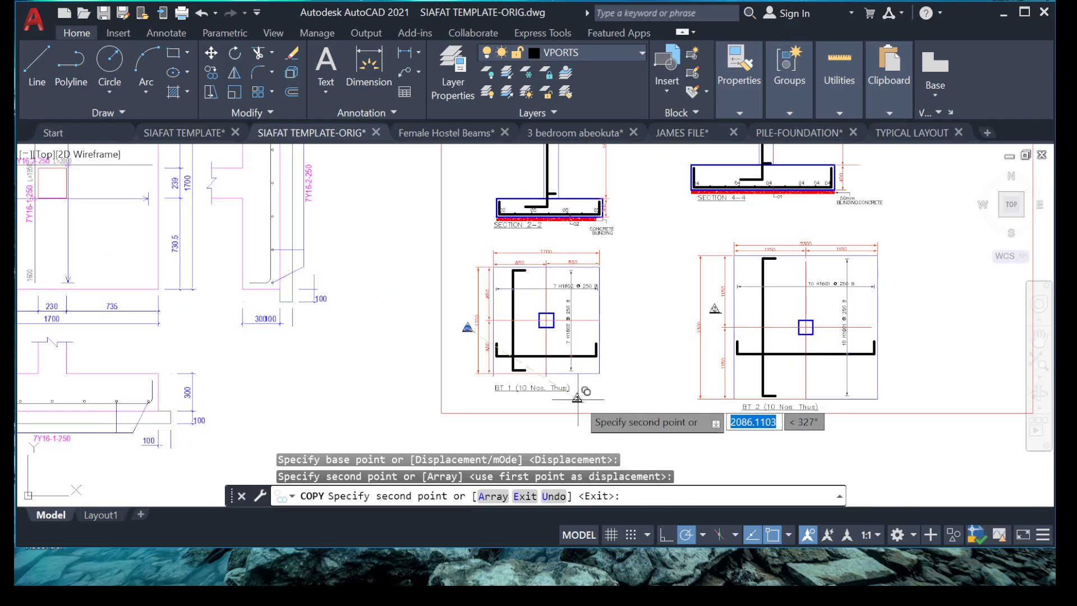
{"action": "key", "text": "Escape"}
Change the number in the section marker beside the BT 2 plan to 3
{"action": "scroll", "coordinate": [674, 320], "scroll_direction": "up", "scroll_amount": 5}
{"action": "middle_click_drag", "start_coordinate": [755, 317], "coordinate": [621, 330]}
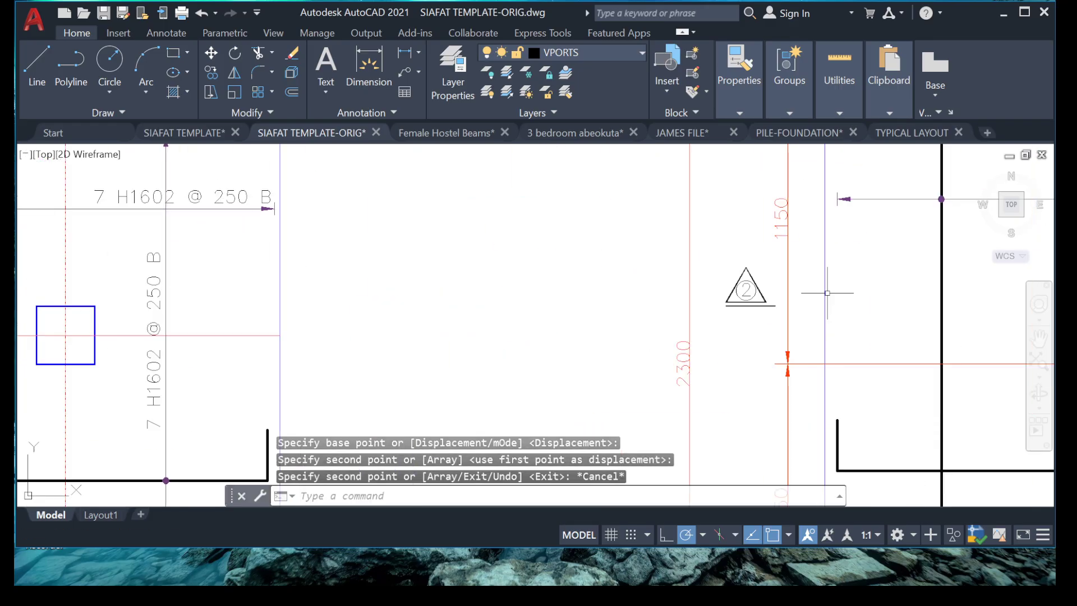
{"action": "scroll", "coordinate": [708, 300], "scroll_direction": "up", "scroll_amount": 3}
{"action": "left_click", "coordinate": [656, 286]}
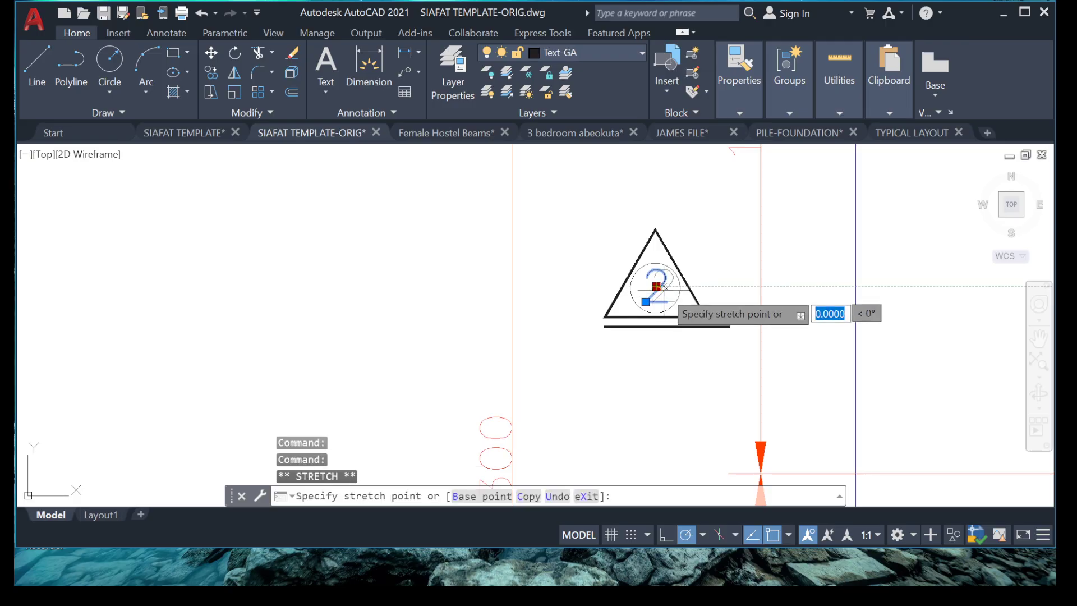
{"action": "key", "text": "Escape"}
{"action": "left_click", "coordinate": [670, 282]}
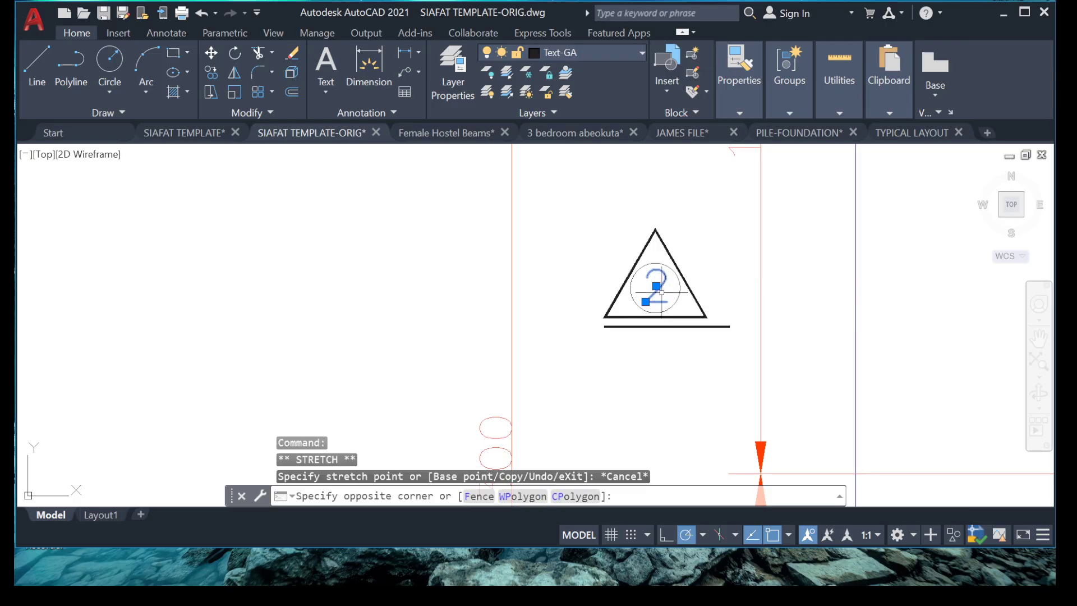
{"action": "key", "text": "Escape"}
{"action": "key", "text": "Escape"}
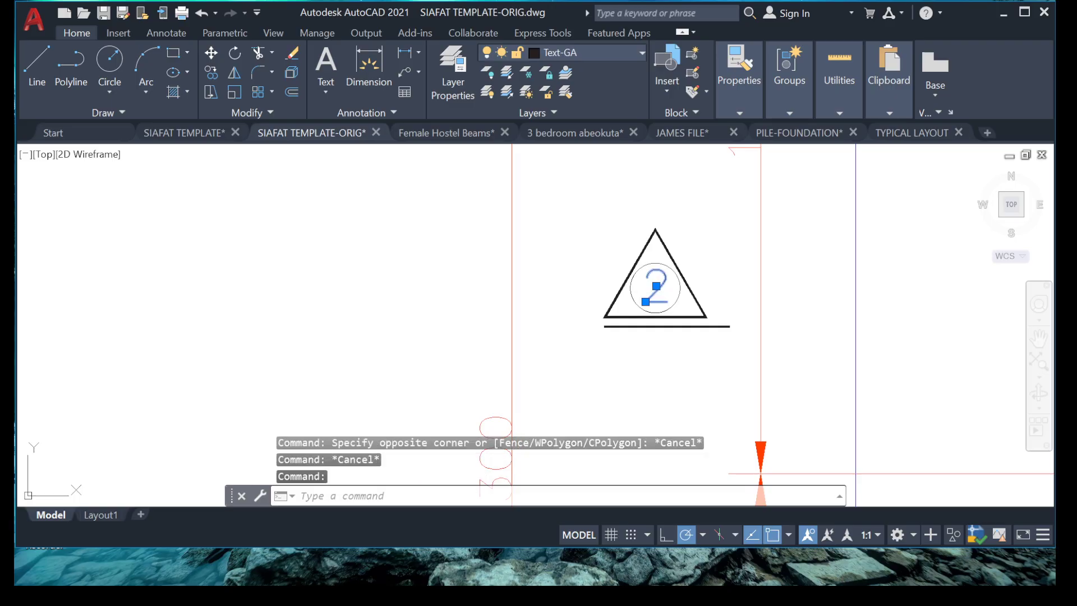
{"action": "double_click", "coordinate": [657, 289]}
{"action": "key", "text": "Escape"}
{"action": "key", "text": "Escape"}
{"action": "key", "text": "Escape"}
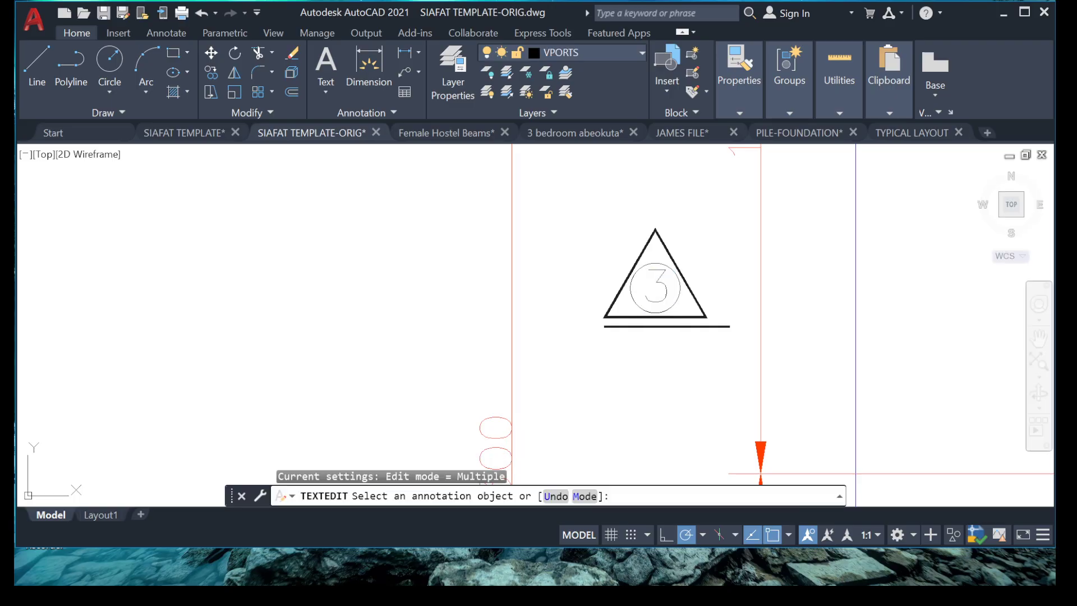
Rename the title below the BT 2 footing section as SECTION 3-3
{"action": "scroll", "coordinate": [497, 253], "scroll_direction": "down", "scroll_amount": 6}
{"action": "scroll", "coordinate": [571, 262], "scroll_direction": "up", "scroll_amount": 12}
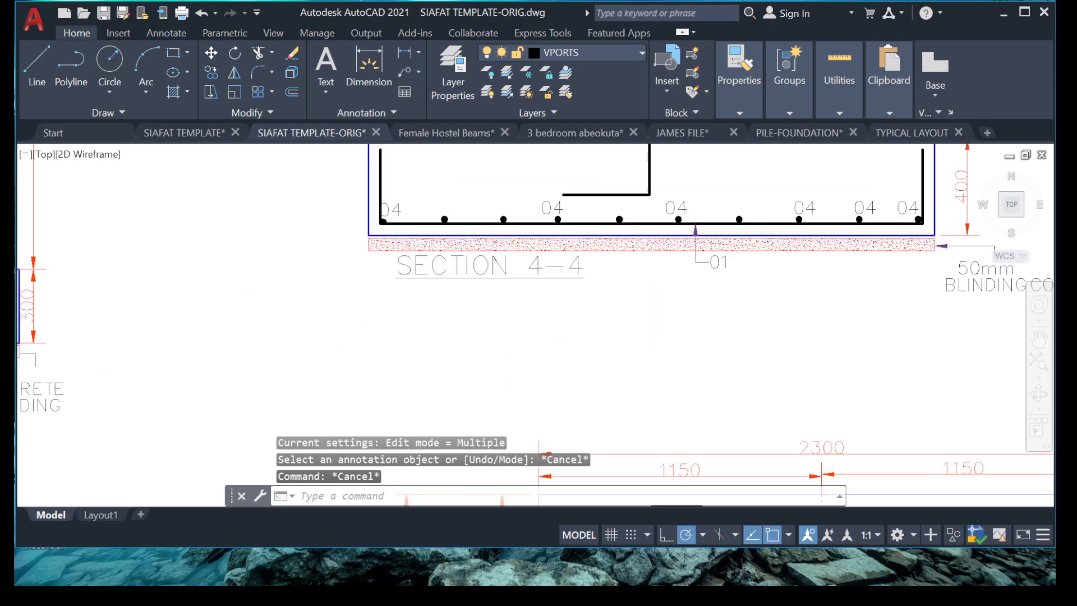
{"action": "left_click", "coordinate": [567, 268]}
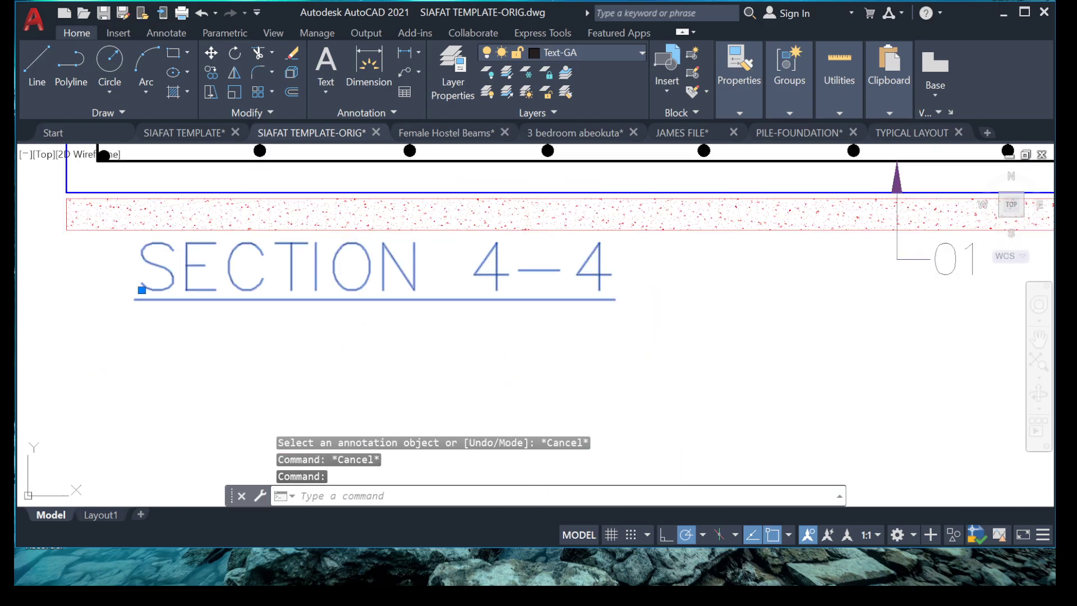
{"action": "double_click", "coordinate": [520, 269]}
{"action": "left_click", "coordinate": [519, 275]}
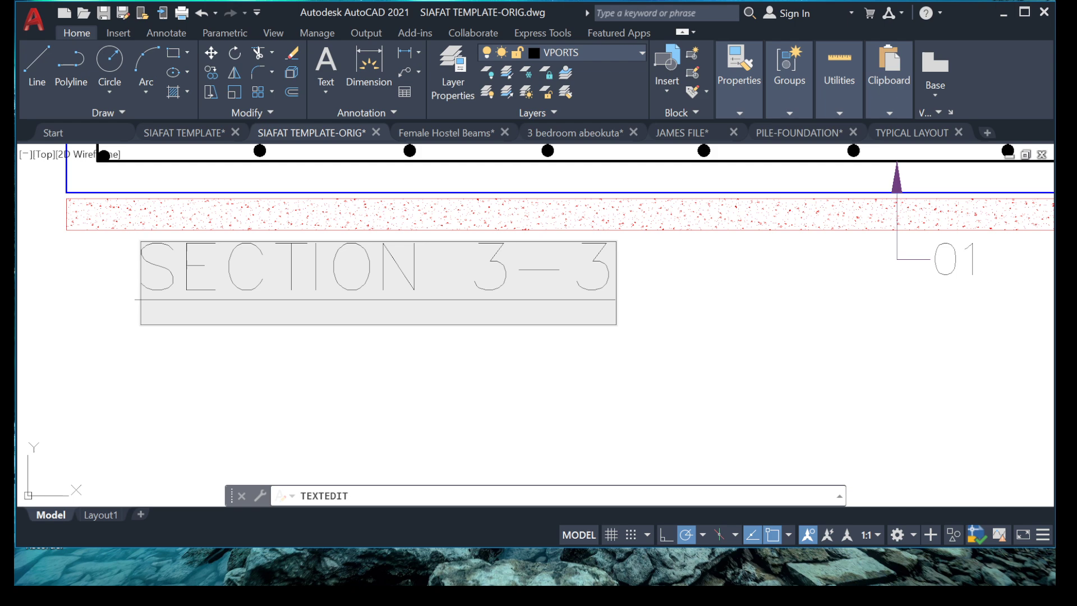
{"action": "left_click", "coordinate": [104, 154]}
{"action": "key", "text": "Escape"}
Erase the 1700 / 1700 and 2300 / 2300 reference footing details, including all their leftover parts, beside the red frame
{"action": "scroll", "coordinate": [679, 261], "scroll_direction": "down", "scroll_amount": 10}
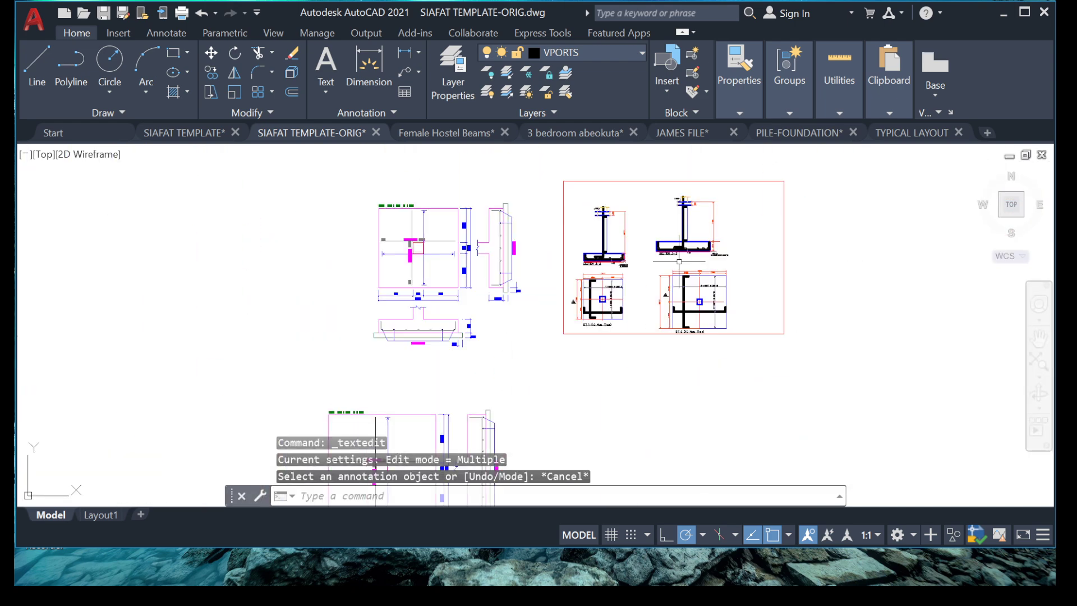
{"action": "scroll", "coordinate": [722, 269], "scroll_direction": "up", "scroll_amount": 4}
{"action": "scroll", "coordinate": [644, 256], "scroll_direction": "down", "scroll_amount": 2}
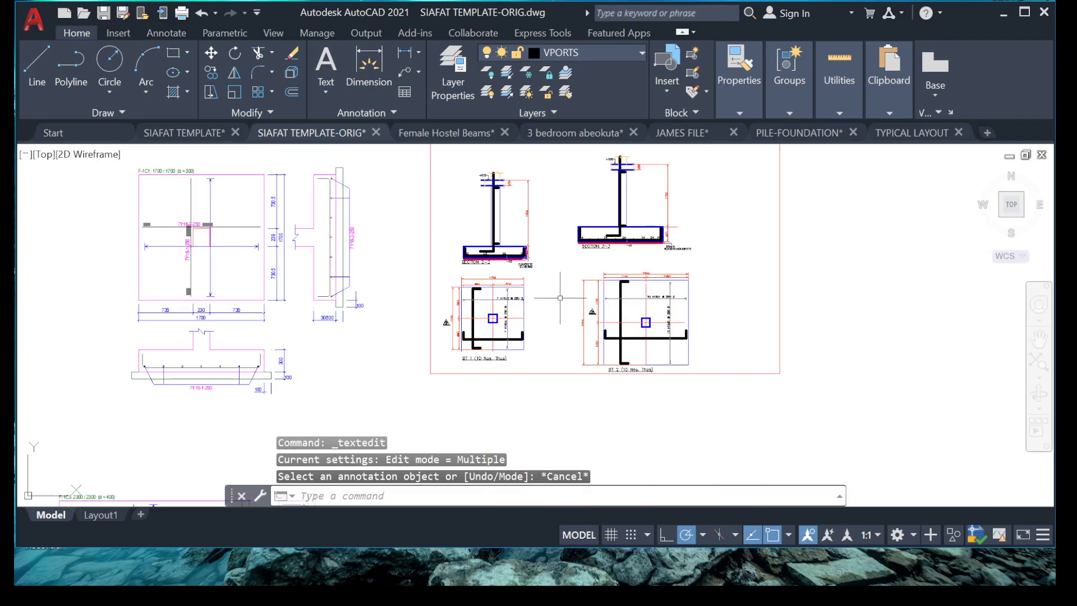
{"action": "scroll", "coordinate": [554, 295], "scroll_direction": "down", "scroll_amount": 4}
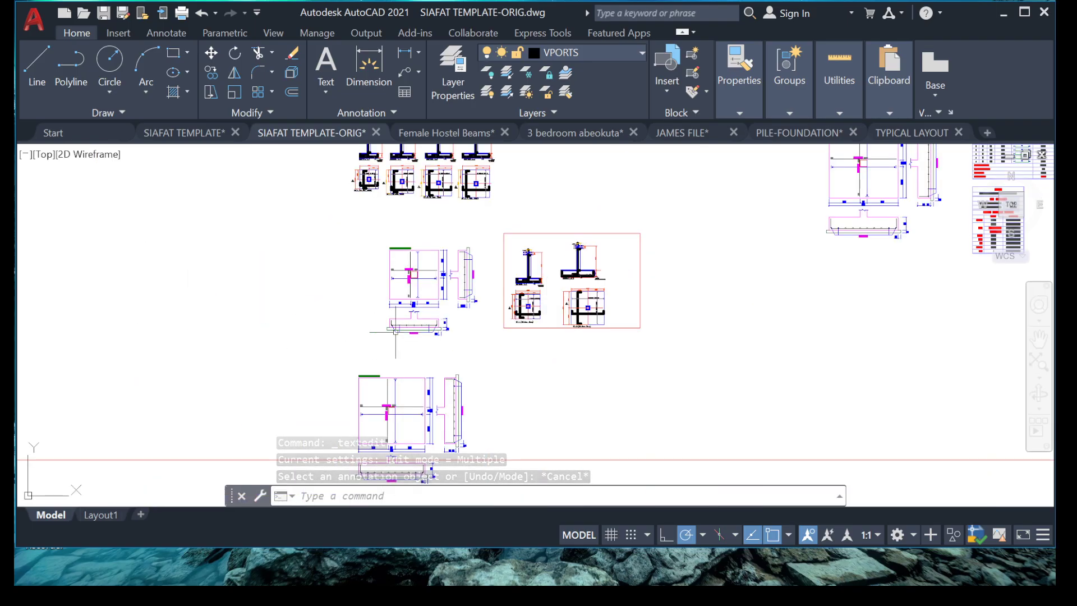
{"action": "middle_click_drag", "start_coordinate": [391, 337], "coordinate": [476, 327]}
{"action": "left_click", "coordinate": [425, 223]}
{"action": "middle_click_drag", "start_coordinate": [555, 423], "coordinate": [532, 358]}
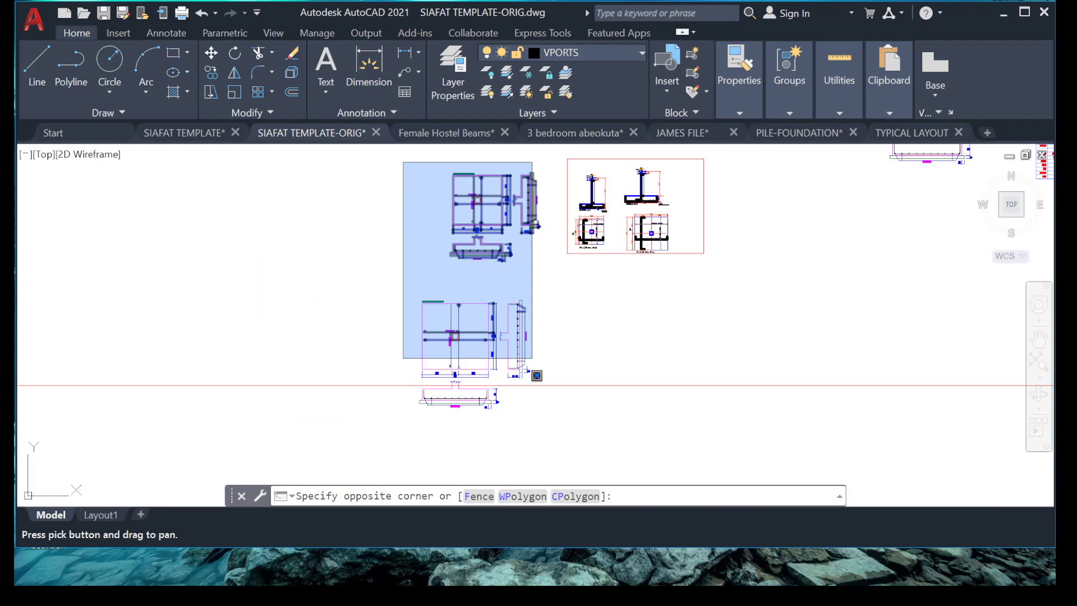
{"action": "left_click", "coordinate": [530, 441]}
{"action": "key", "text": "Delete"}
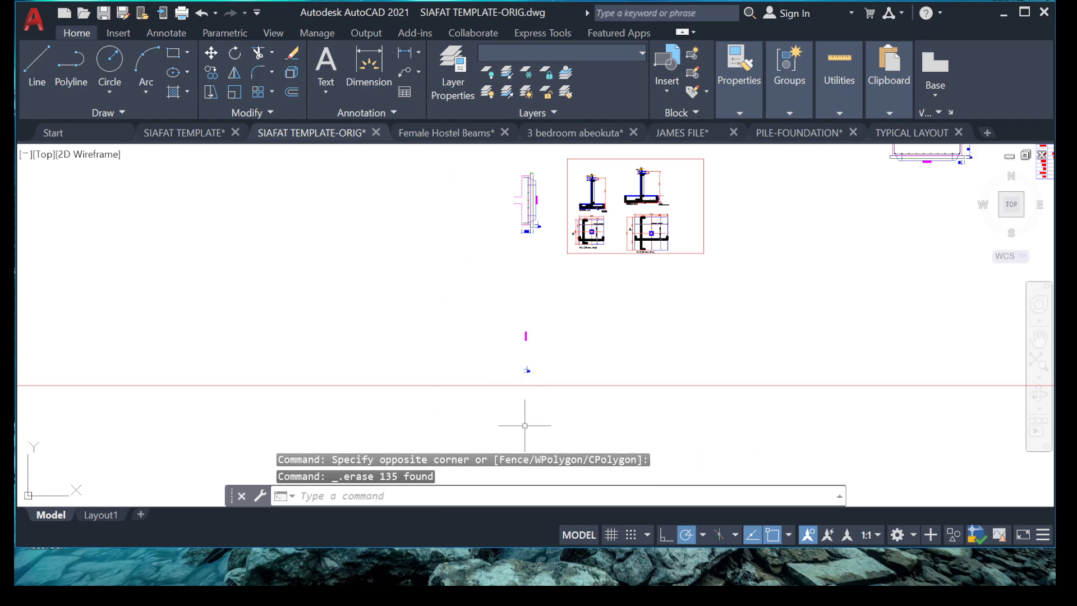
{"action": "left_click", "coordinate": [493, 168]}
{"action": "left_click", "coordinate": [559, 426]}
{"action": "key", "text": "Delete"}
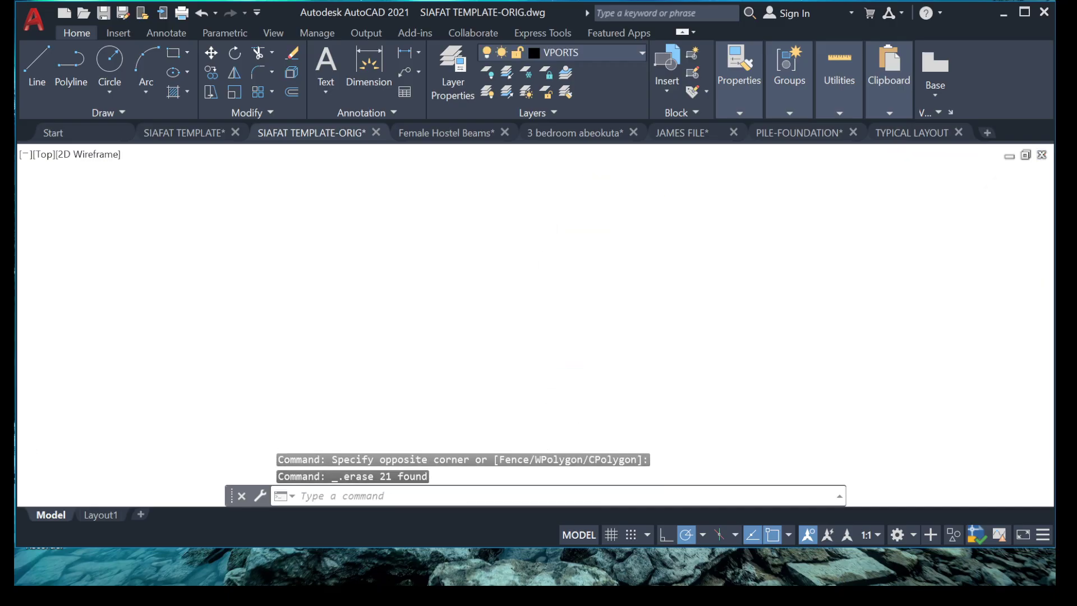
Examine the base labels on the foundation layout and the remaining reference detail of the 2400 / 2400 footing
{"action": "scroll", "coordinate": [596, 284], "scroll_direction": "down", "scroll_amount": 5}
{"action": "scroll", "coordinate": [680, 230], "scroll_direction": "up", "scroll_amount": 8}
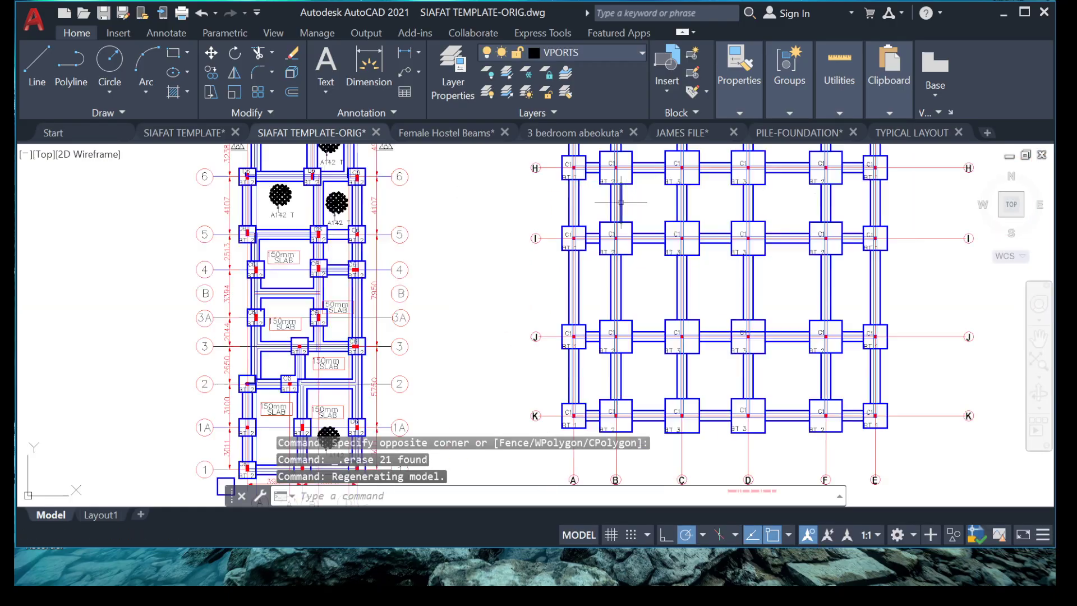
{"action": "scroll", "coordinate": [625, 229], "scroll_direction": "down", "scroll_amount": 2}
{"action": "scroll", "coordinate": [738, 267], "scroll_direction": "down", "scroll_amount": 3}
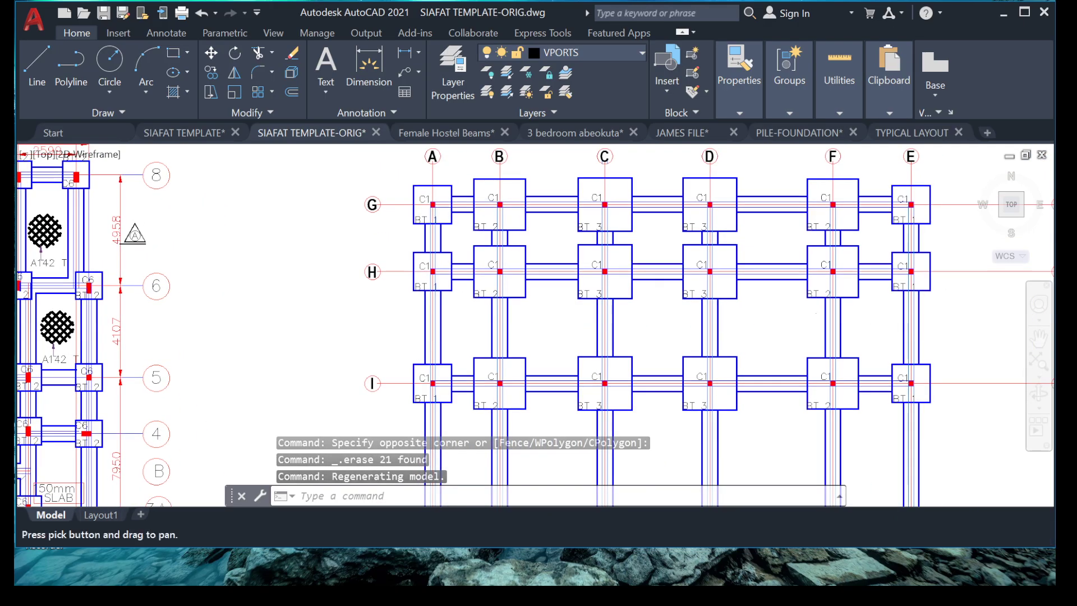
{"action": "scroll", "coordinate": [738, 268], "scroll_direction": "up", "scroll_amount": 6}
{"action": "scroll", "coordinate": [603, 277], "scroll_direction": "down", "scroll_amount": 6}
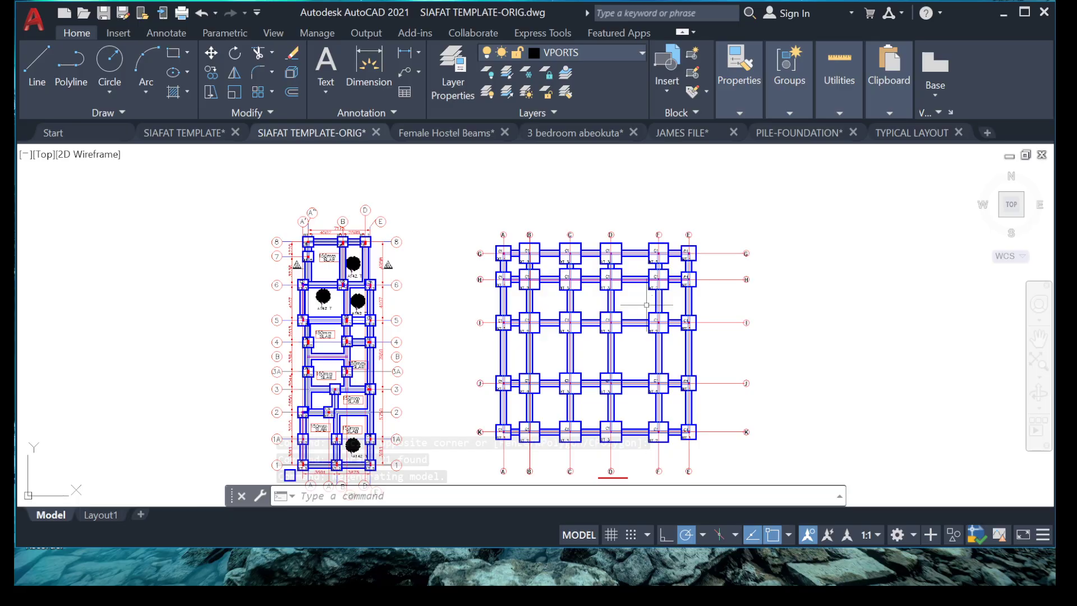
{"action": "scroll", "coordinate": [643, 301], "scroll_direction": "down", "scroll_amount": 6}
{"action": "scroll", "coordinate": [649, 301], "scroll_direction": "up", "scroll_amount": 10}
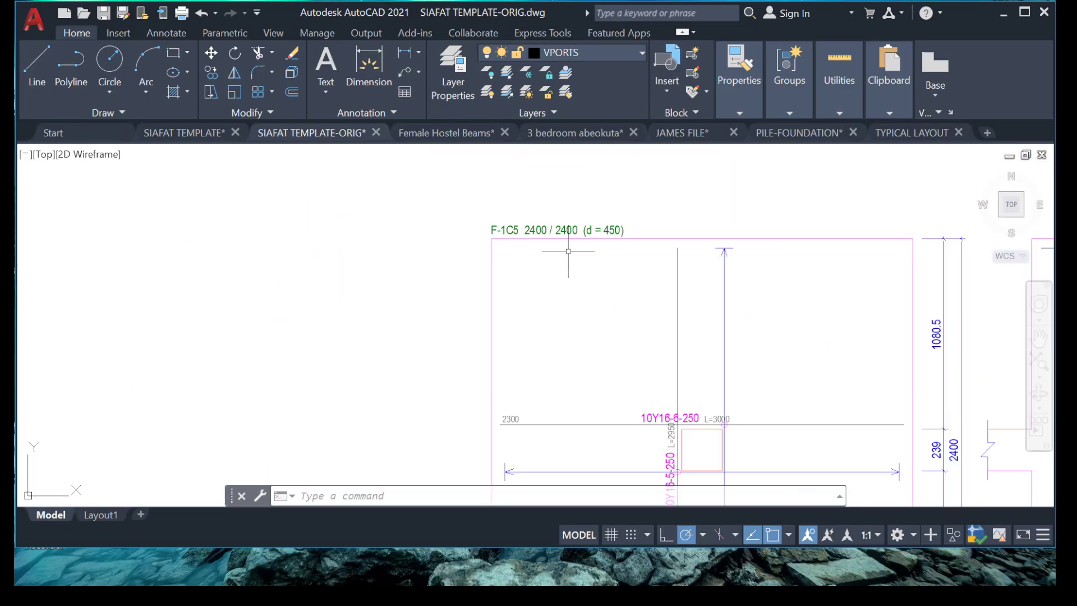
{"action": "scroll", "coordinate": [565, 251], "scroll_direction": "down", "scroll_amount": 10}
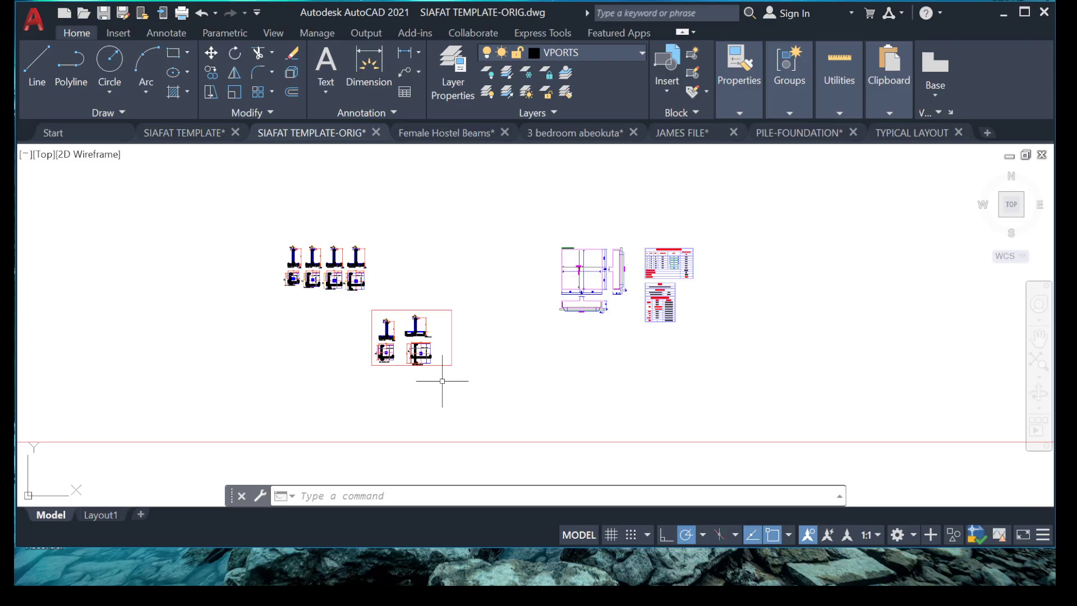
Check the BT 1, BT 2 and BT 3 base positions along grid lines G, H and I of the foundation layout
{"action": "scroll", "coordinate": [487, 323], "scroll_direction": "down", "scroll_amount": 3}
{"action": "scroll", "coordinate": [493, 233], "scroll_direction": "up", "scroll_amount": 6}
{"action": "middle_click_drag", "start_coordinate": [493, 234], "coordinate": [505, 223]}
{"action": "scroll", "coordinate": [502, 253], "scroll_direction": "up", "scroll_amount": 4}
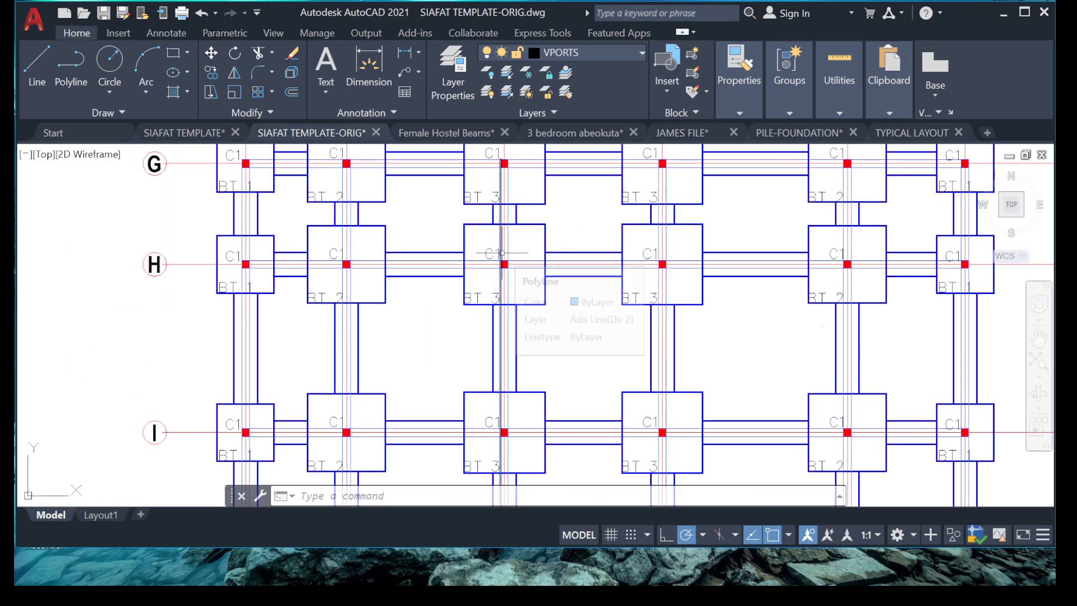
{"action": "scroll", "coordinate": [502, 253], "scroll_direction": "down", "scroll_amount": 4}
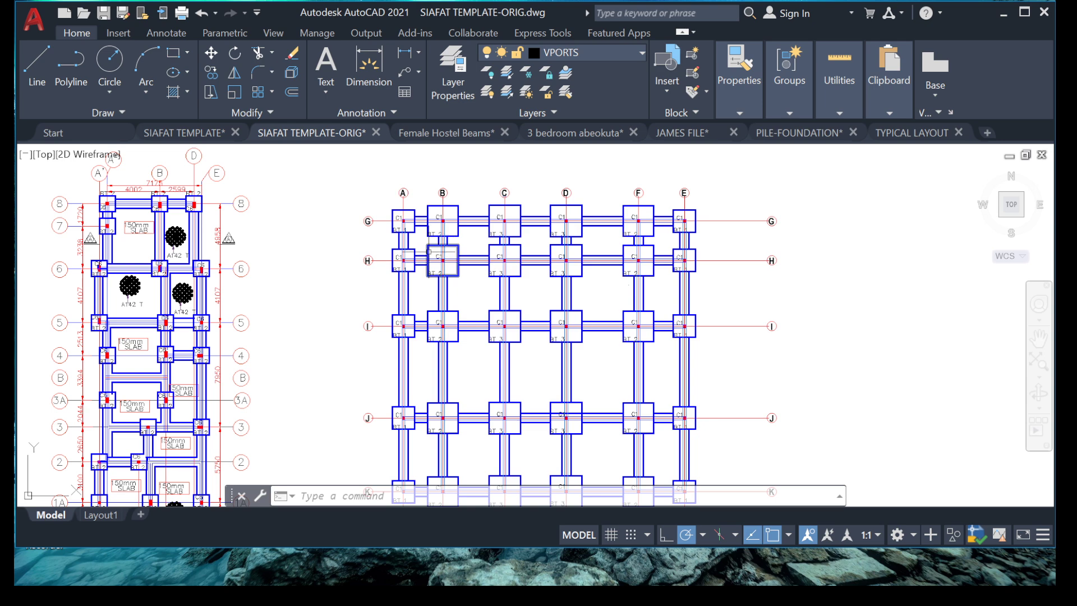
{"action": "scroll", "coordinate": [416, 205], "scroll_direction": "up", "scroll_amount": 4}
{"action": "middle_click_drag", "start_coordinate": [418, 218], "coordinate": [473, 230]}
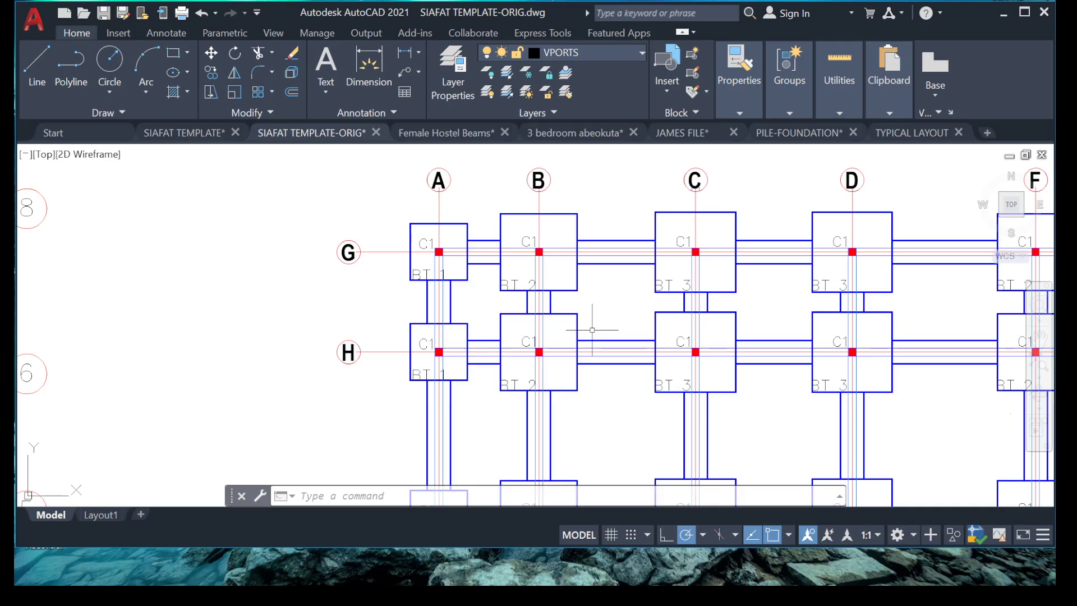
{"action": "scroll", "coordinate": [557, 271], "scroll_direction": "down", "scroll_amount": 4}
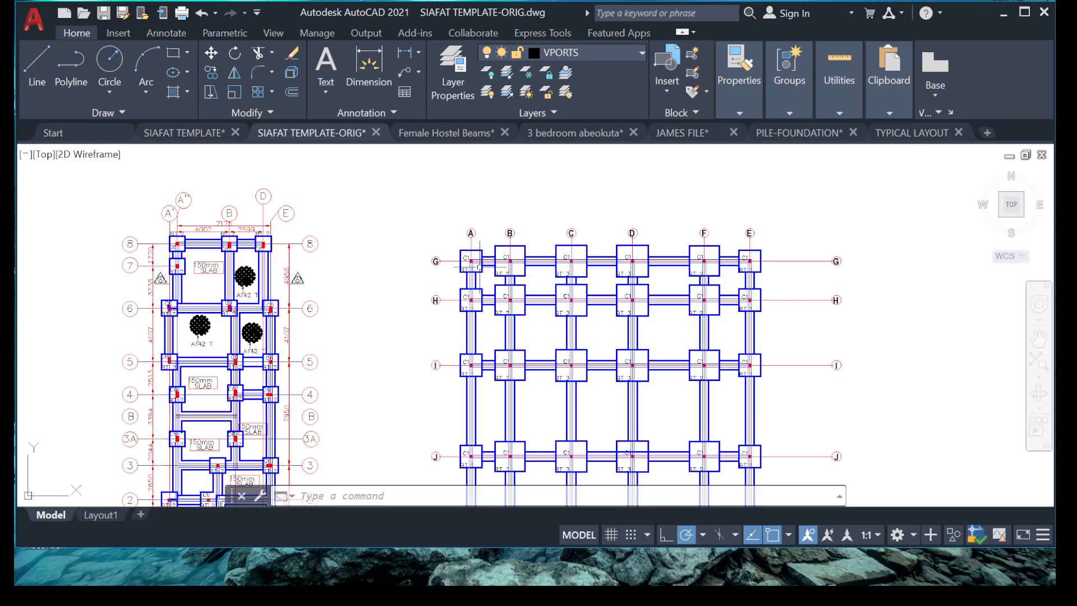
Dimension the spacing between grid lines A and B, placing it just below their grid bubbles above row G
{"action": "scroll", "coordinate": [544, 163], "scroll_direction": "up", "scroll_amount": 3}
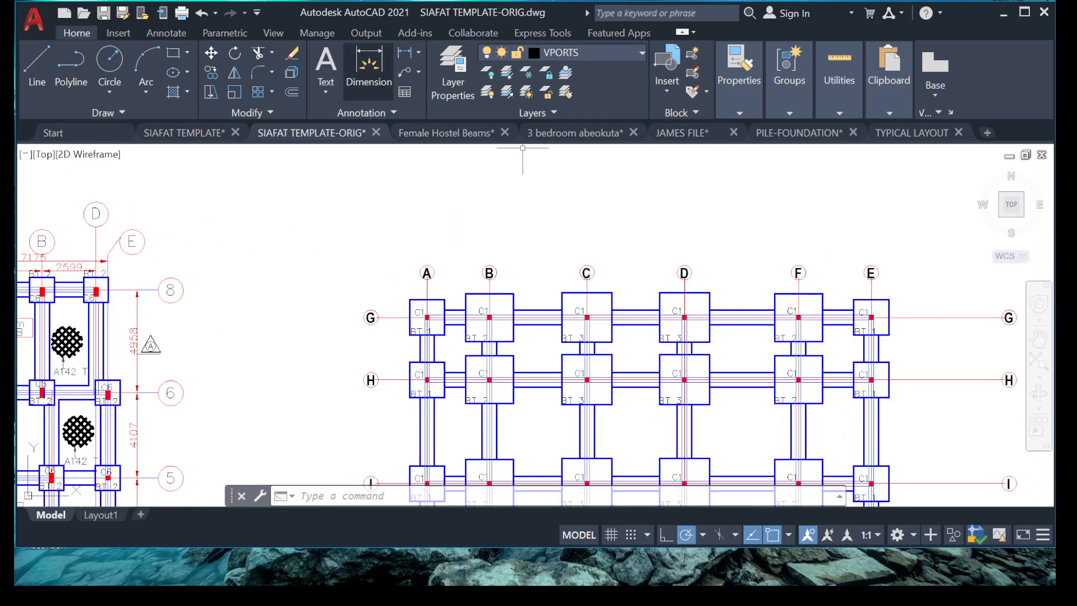
{"action": "scroll", "coordinate": [426, 315], "scroll_direction": "up", "scroll_amount": 6}
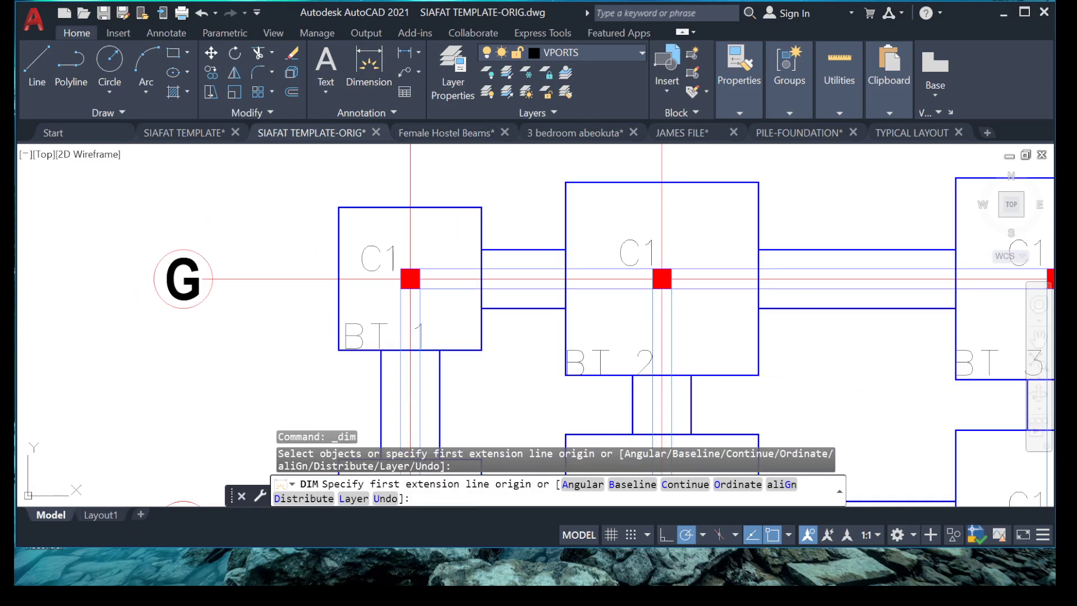
{"action": "left_click", "coordinate": [419, 269]}
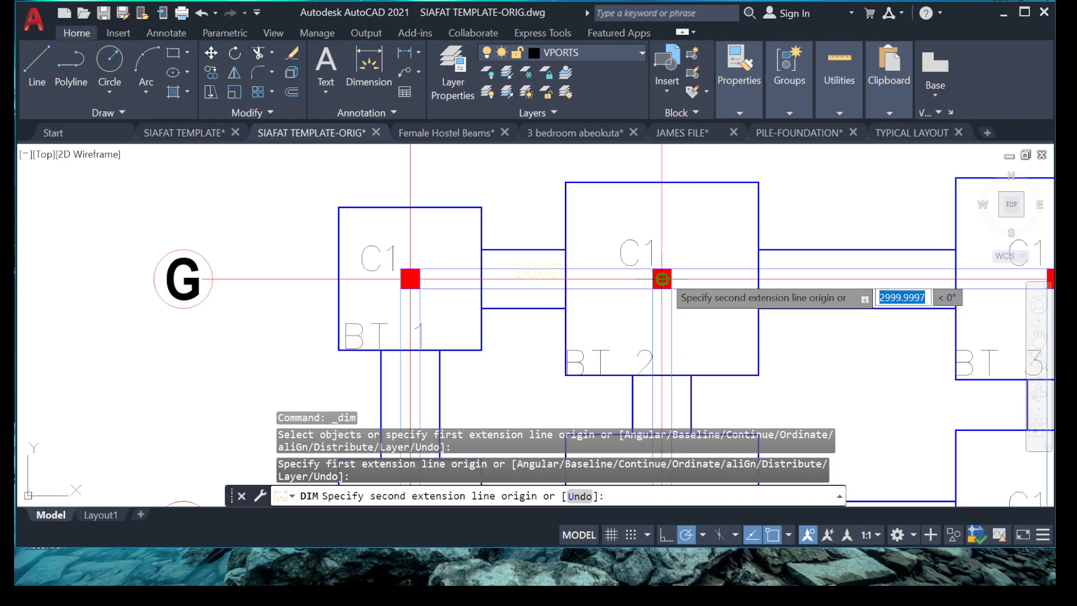
{"action": "left_click", "coordinate": [662, 278]}
{"action": "middle_click_drag", "start_coordinate": [567, 192], "coordinate": [560, 278]}
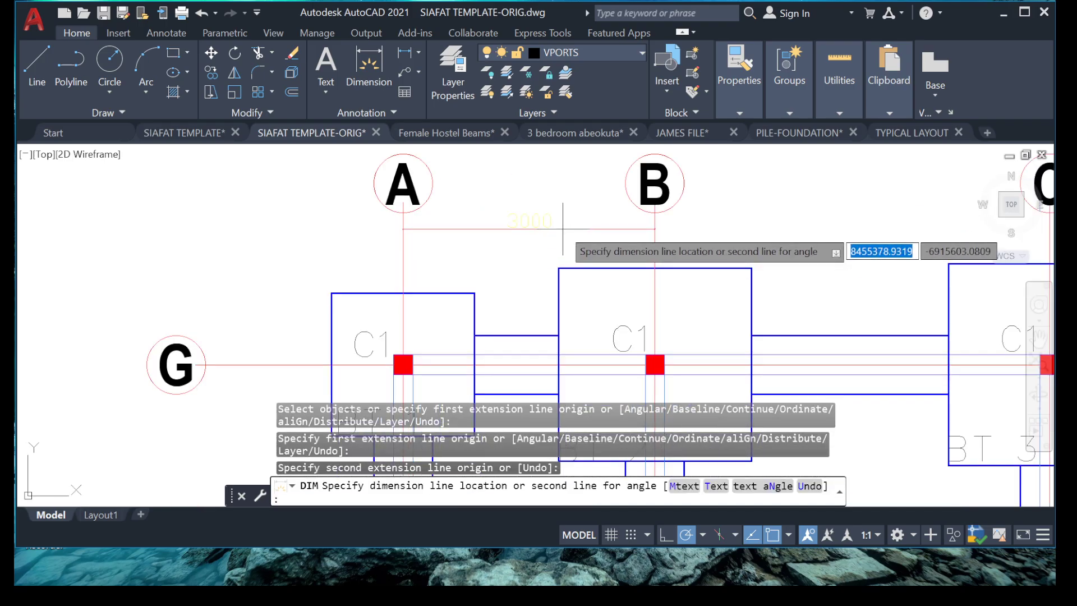
{"action": "left_click", "coordinate": [562, 230]}
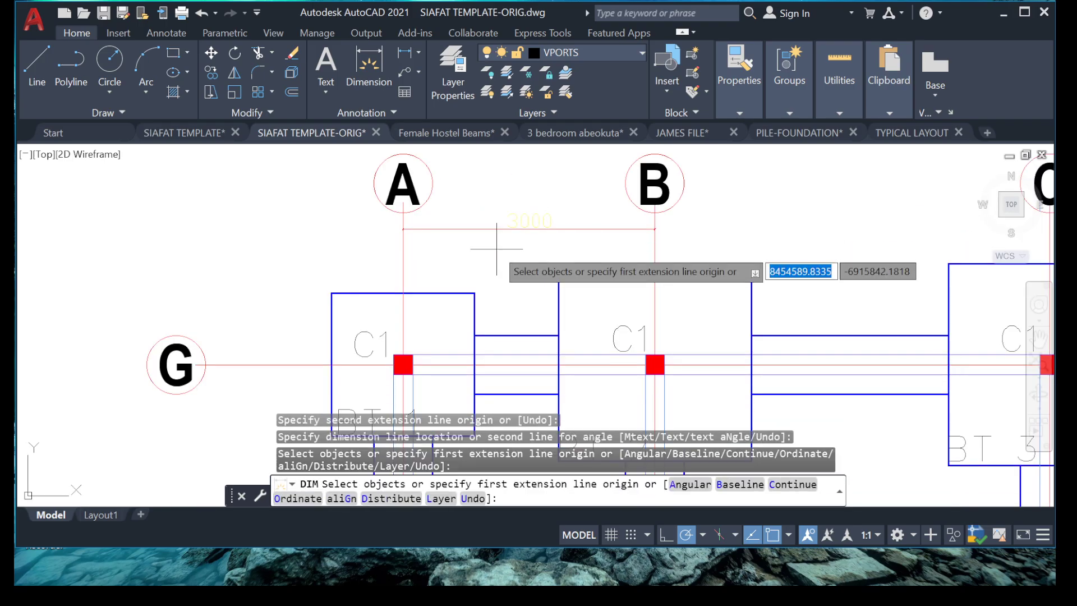
Continue the dimension chain above row G from grid line B to the column centres on grid lines C and D
{"action": "left_click", "coordinate": [167, 33]}
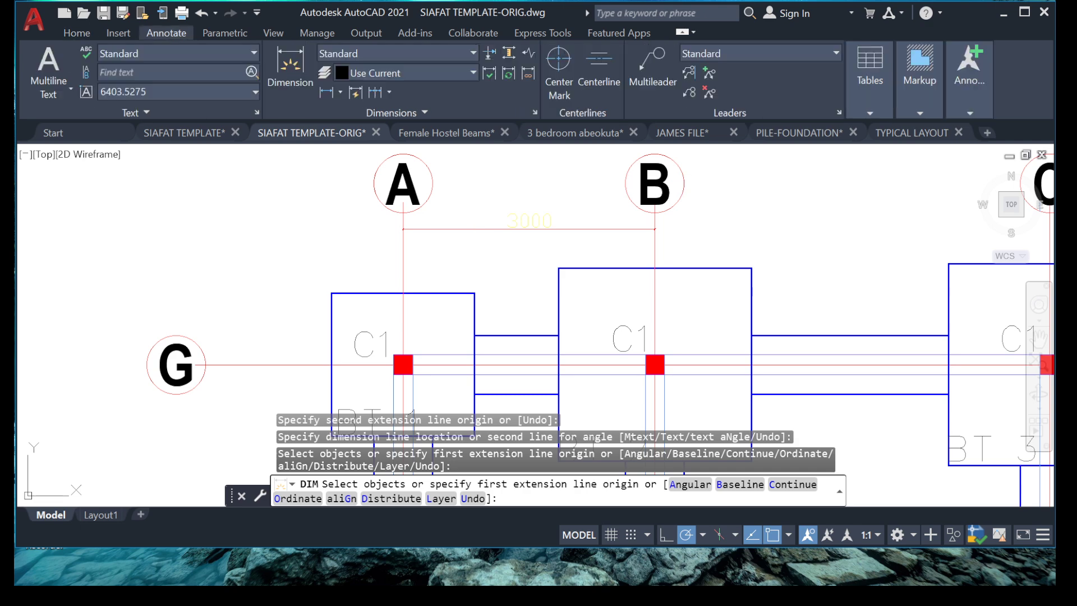
{"action": "left_click", "coordinate": [375, 92]}
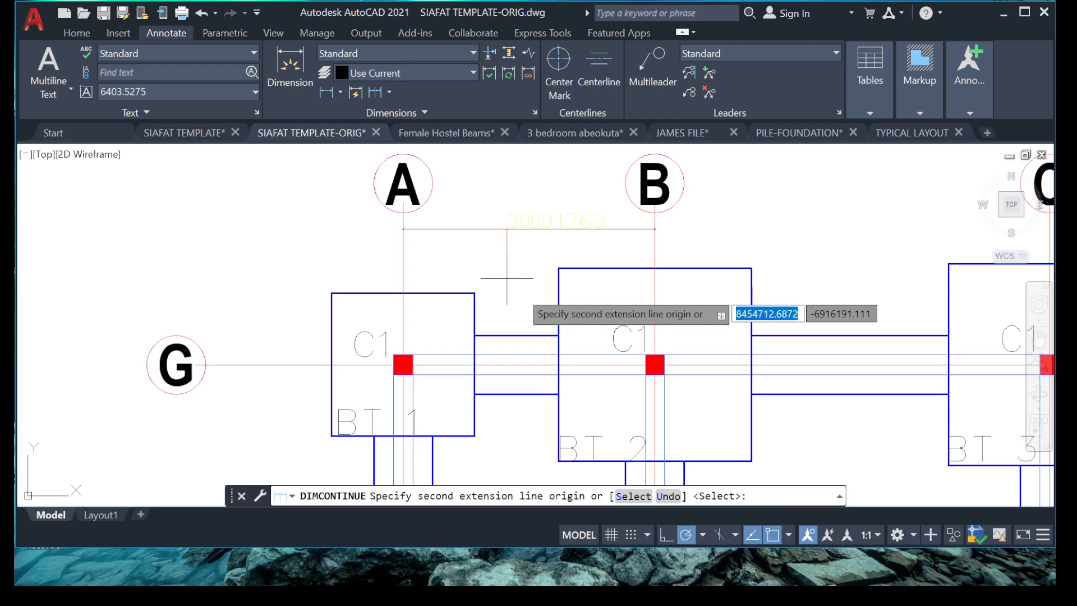
{"action": "middle_click_drag", "start_coordinate": [842, 320], "coordinate": [643, 306]}
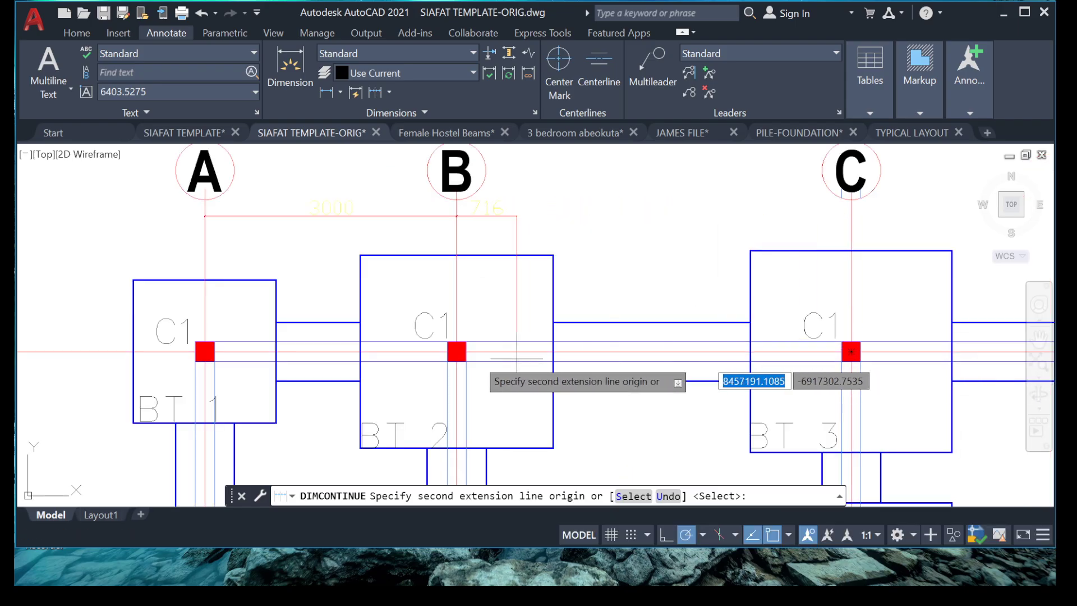
{"action": "scroll", "coordinate": [919, 365], "scroll_direction": "up", "scroll_amount": 4}
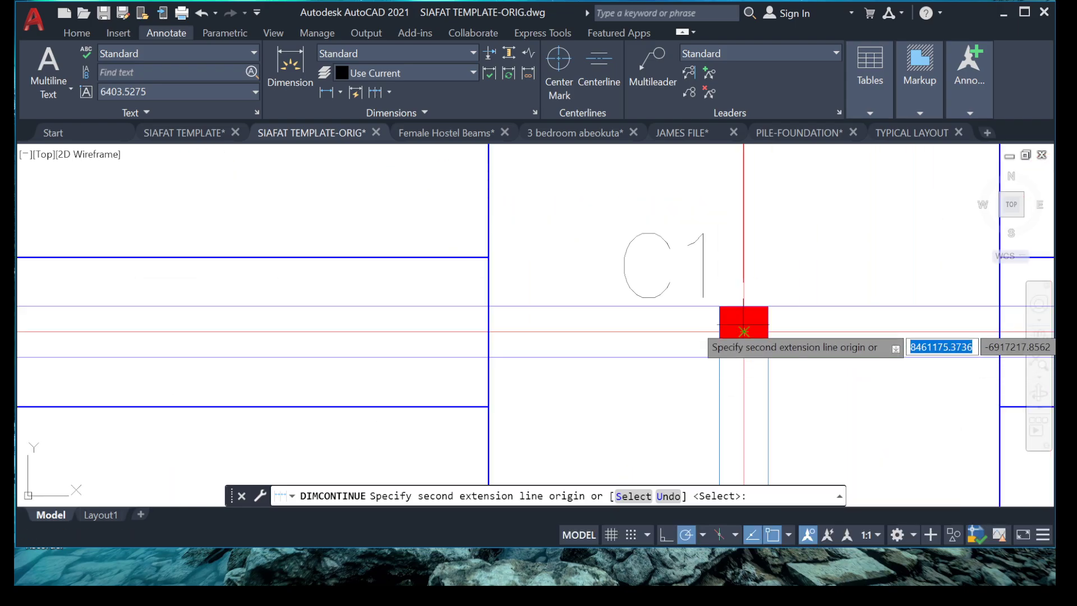
{"action": "left_click", "coordinate": [744, 331]}
{"action": "scroll", "coordinate": [647, 292], "scroll_direction": "down", "scroll_amount": 4}
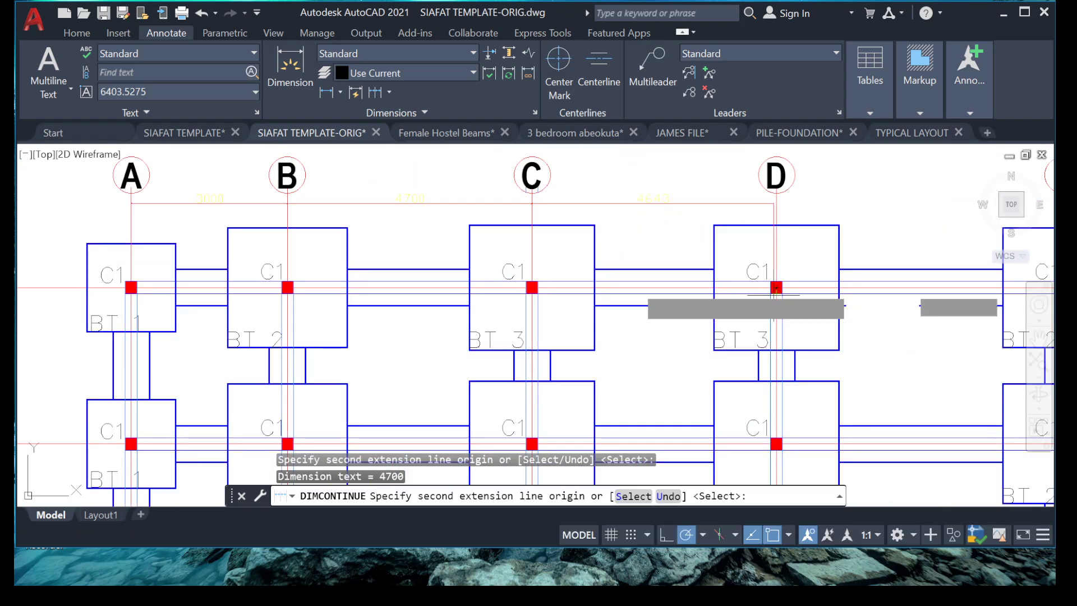
{"action": "scroll", "coordinate": [926, 303], "scroll_direction": "up", "scroll_amount": 6}
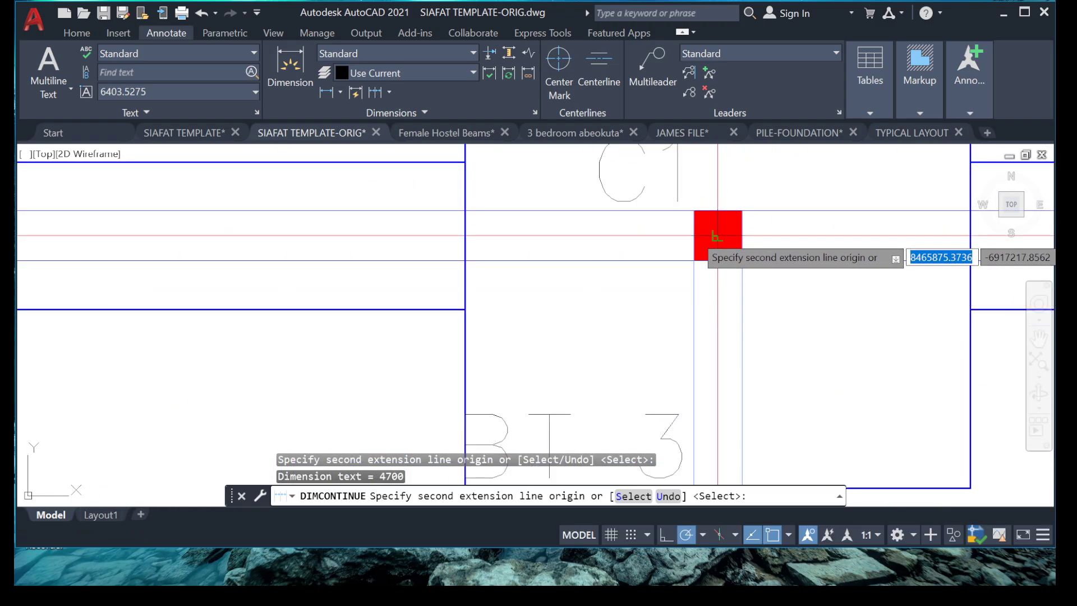
{"action": "left_click", "coordinate": [717, 236]}
Extend the dimension chain above row G from grid line D to the columns on grid lines F and E
{"action": "scroll", "coordinate": [651, 247], "scroll_direction": "down", "scroll_amount": 8}
{"action": "scroll", "coordinate": [701, 258], "scroll_direction": "up", "scroll_amount": 6}
{"action": "scroll", "coordinate": [719, 243], "scroll_direction": "up", "scroll_amount": 4}
{"action": "left_click", "coordinate": [770, 308]}
{"action": "scroll", "coordinate": [769, 308], "scroll_direction": "down", "scroll_amount": 4}
{"action": "middle_click_drag", "start_coordinate": [819, 306], "coordinate": [673, 282]}
{"action": "scroll", "coordinate": [729, 281], "scroll_direction": "up", "scroll_amount": 4}
{"action": "left_click", "coordinate": [749, 283]}
{"action": "scroll", "coordinate": [734, 280], "scroll_direction": "down", "scroll_amount": 4}
{"action": "key", "text": "Escape"}
Dimension the vertical spacing between grid lines G and H, placing it between the grid bubbles and the BT 1 bases
{"action": "scroll", "coordinate": [572, 237], "scroll_direction": "down", "scroll_amount": 2}
{"action": "middle_click_drag", "start_coordinate": [210, 266], "coordinate": [605, 244]}
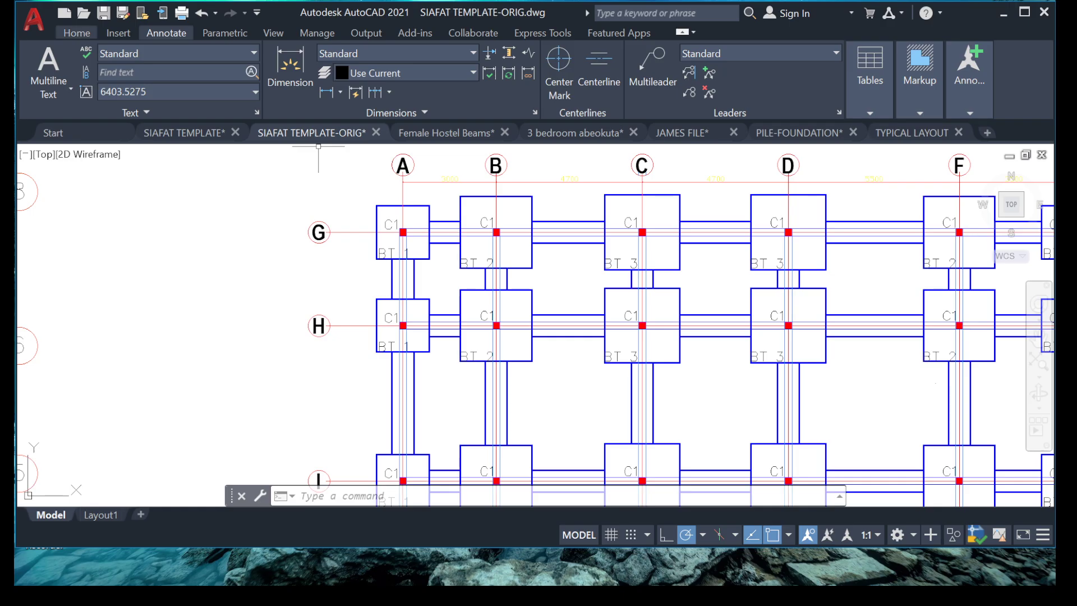
{"action": "left_click", "coordinate": [77, 33]}
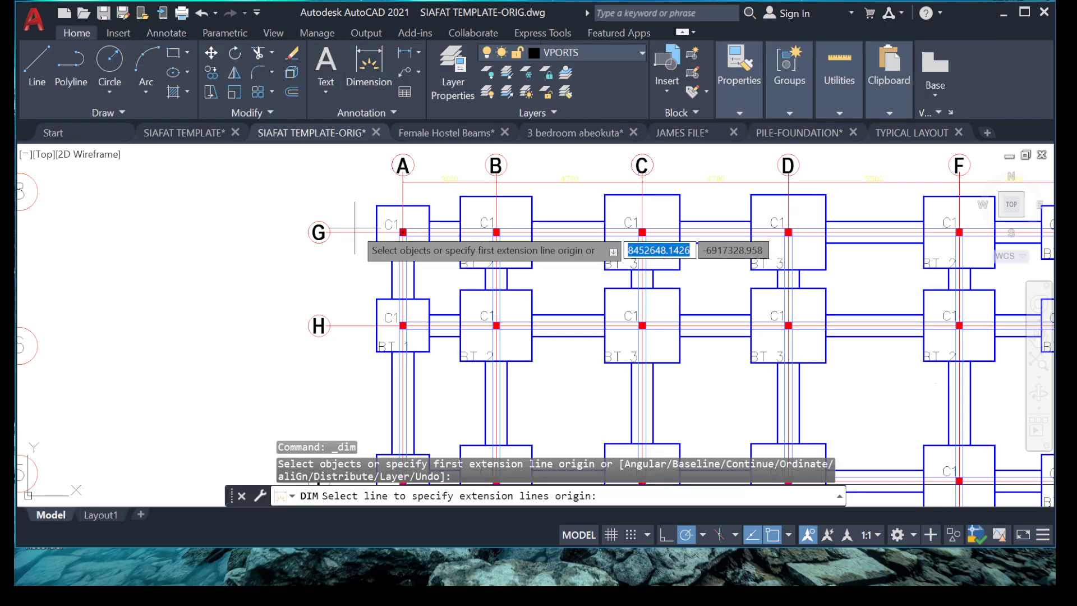
{"action": "scroll", "coordinate": [399, 221], "scroll_direction": "up", "scroll_amount": 4}
{"action": "left_click", "coordinate": [408, 250]}
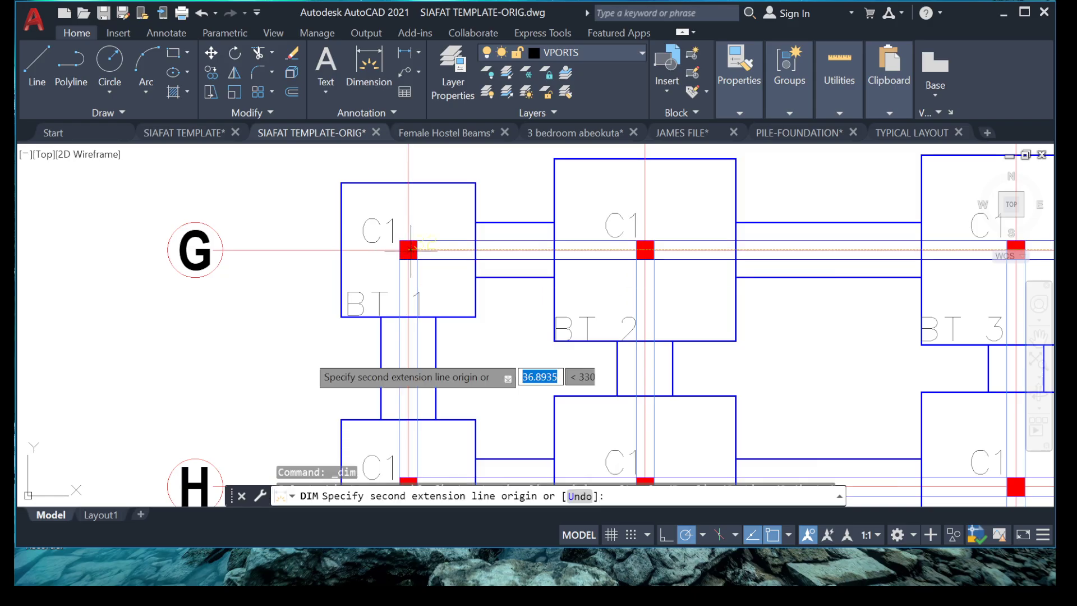
{"action": "middle_click_drag", "start_coordinate": [305, 355], "coordinate": [305, 225]}
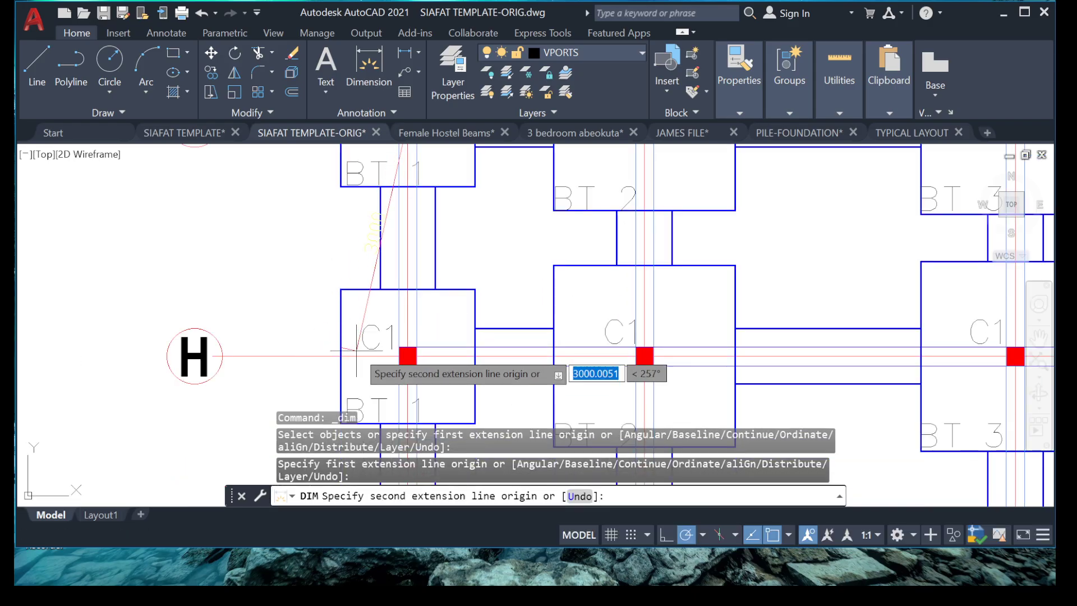
{"action": "left_click", "coordinate": [408, 356]}
{"action": "left_click", "coordinate": [275, 271]}
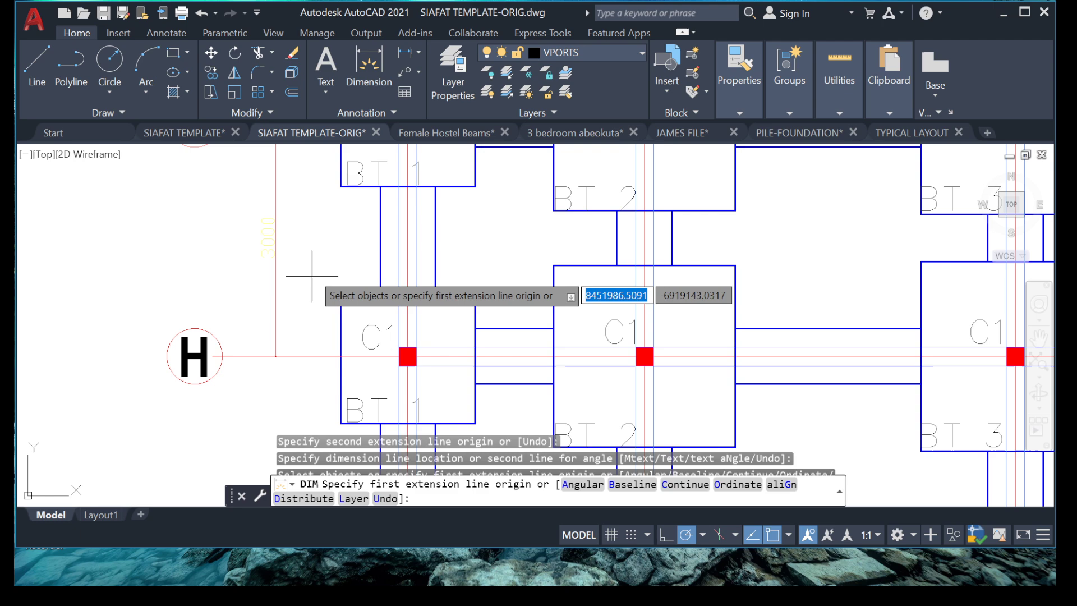
Continue the vertical dimension chain from grid line H to the column centre on grid line I
{"action": "middle_click_drag", "start_coordinate": [311, 273], "coordinate": [401, 299]}
{"action": "scroll", "coordinate": [429, 247], "scroll_direction": "down", "scroll_amount": 5}
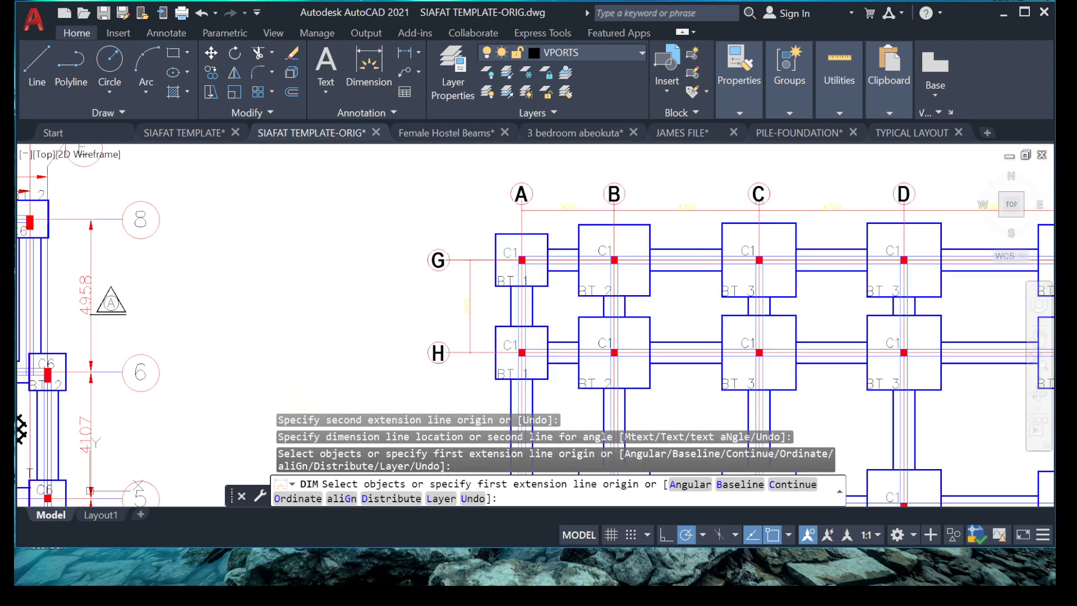
{"action": "scroll", "coordinate": [428, 246], "scroll_direction": "up", "scroll_amount": 5}
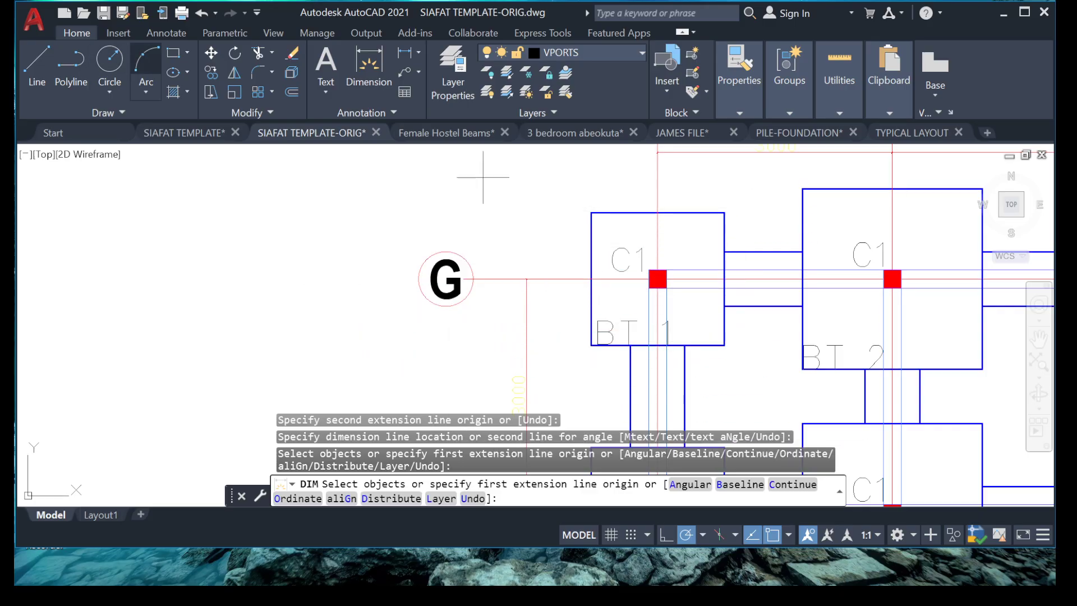
{"action": "left_click", "coordinate": [166, 33]}
{"action": "left_click", "coordinate": [374, 92]}
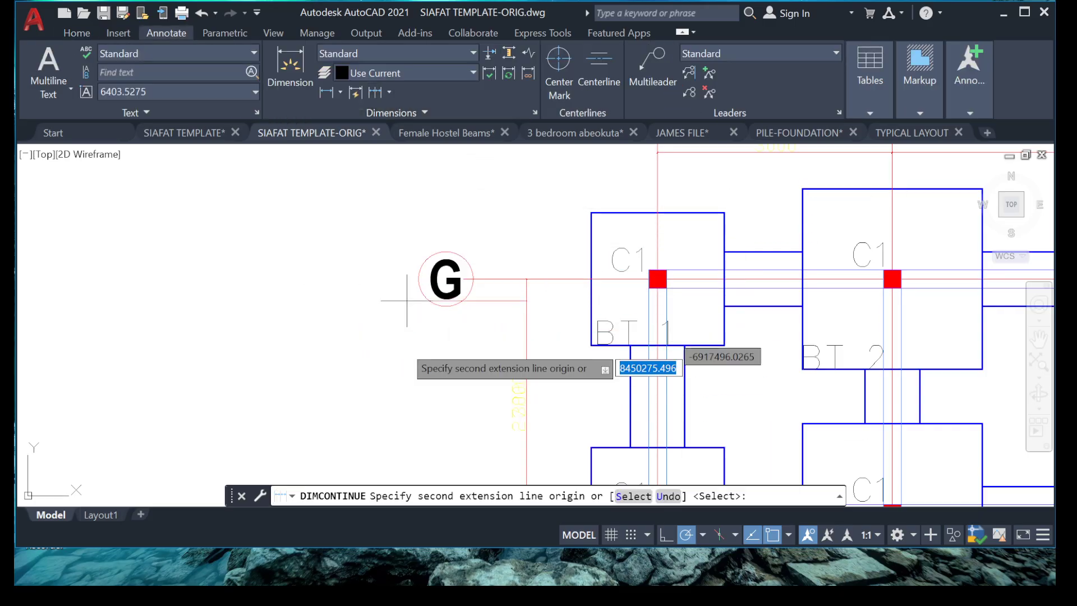
{"action": "scroll", "coordinate": [402, 319], "scroll_direction": "down", "scroll_amount": 5}
{"action": "middle_click_drag", "start_coordinate": [432, 451], "coordinate": [405, 292]}
{"action": "scroll", "coordinate": [423, 309], "scroll_direction": "up", "scroll_amount": 5}
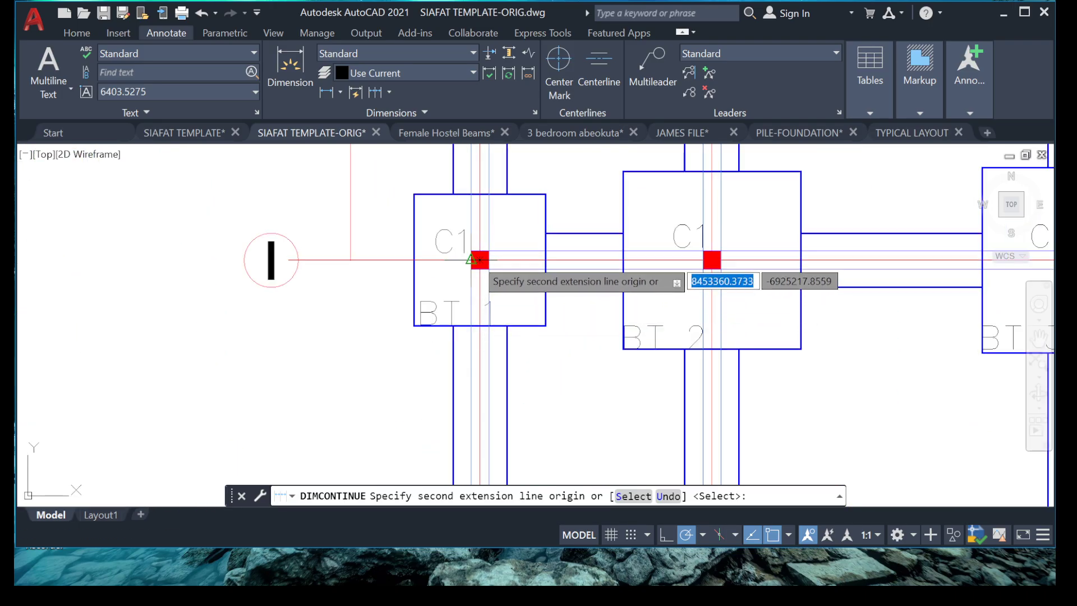
{"action": "left_click", "coordinate": [479, 260]}
Extend the vertical dimension chain from grid line I to the columns on grid lines J and K
{"action": "scroll", "coordinate": [480, 259], "scroll_direction": "down", "scroll_amount": 4}
{"action": "scroll", "coordinate": [404, 325], "scroll_direction": "up", "scroll_amount": 4}
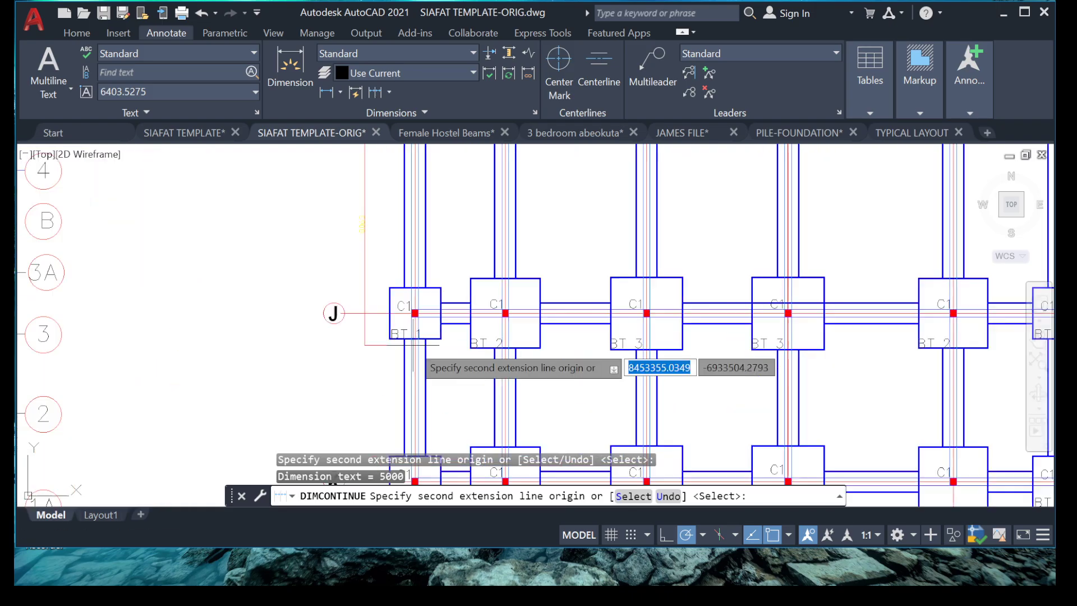
{"action": "left_click", "coordinate": [409, 294]}
{"action": "scroll", "coordinate": [406, 332], "scroll_direction": "down", "scroll_amount": 2}
{"action": "middle_click_drag", "start_coordinate": [393, 383], "coordinate": [395, 287]}
{"action": "scroll", "coordinate": [403, 379], "scroll_direction": "up", "scroll_amount": 6}
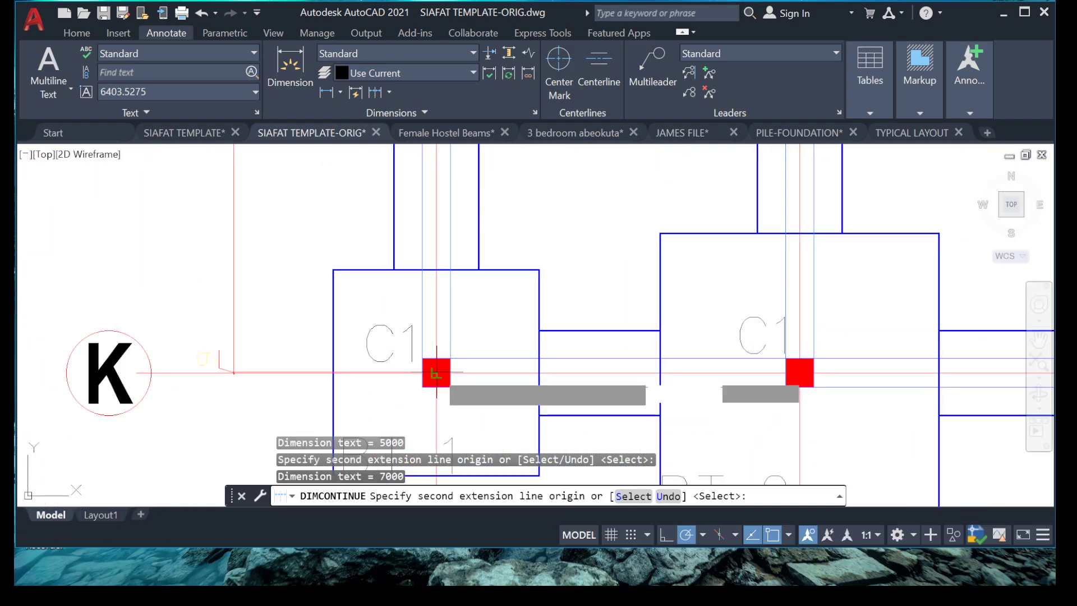
{"action": "left_click", "coordinate": [436, 373]}
{"action": "scroll", "coordinate": [421, 309], "scroll_direction": "down", "scroll_amount": 5}
{"action": "scroll", "coordinate": [454, 222], "scroll_direction": "up", "scroll_amount": 5}
{"action": "key", "text": "Escape"}
Match the A–B and B–C dimensions to the properties of a dimension on the neighbouring reference layout
{"action": "middle_click_drag", "start_coordinate": [490, 219], "coordinate": [697, 250]}
{"action": "scroll", "coordinate": [698, 251], "scroll_direction": "down", "scroll_amount": 2}
{"action": "scroll", "coordinate": [359, 247], "scroll_direction": "up", "scroll_amount": 2}
{"action": "middle_click_drag", "start_coordinate": [359, 248], "coordinate": [370, 299]}
{"action": "scroll", "coordinate": [370, 297], "scroll_direction": "down", "scroll_amount": 2}
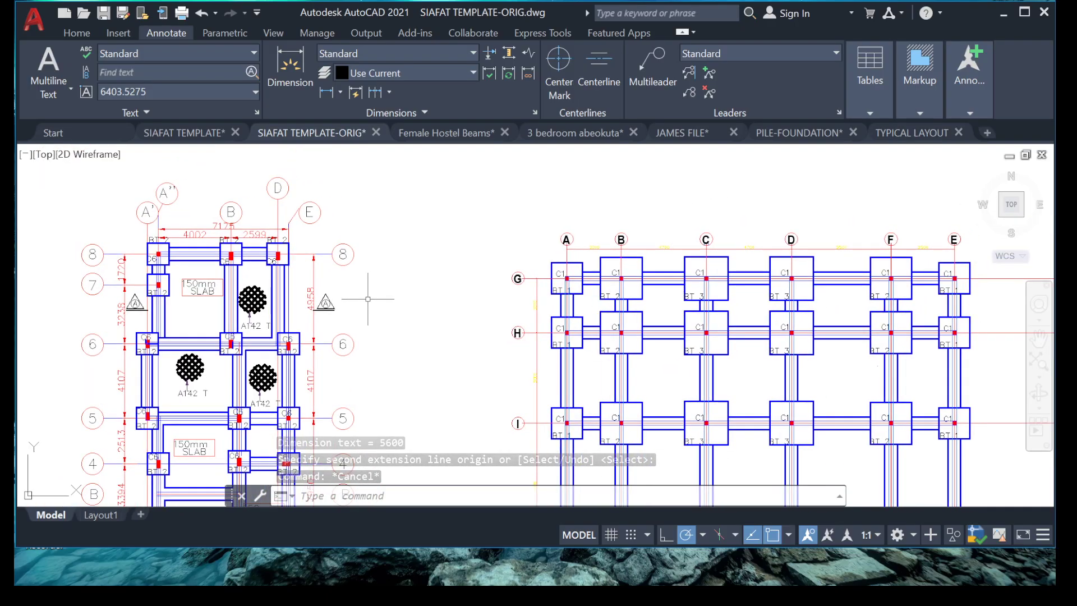
{"action": "type", "text": "m"}
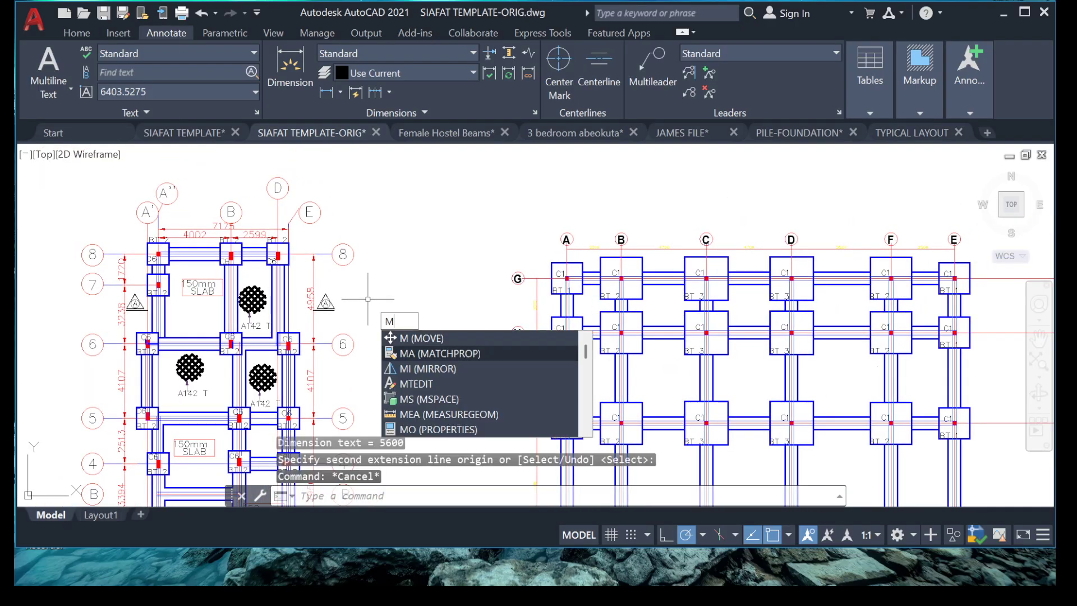
{"action": "key", "text": "Return"}
{"action": "scroll", "coordinate": [231, 224], "scroll_direction": "up", "scroll_amount": 4}
{"action": "left_click", "coordinate": [282, 259]}
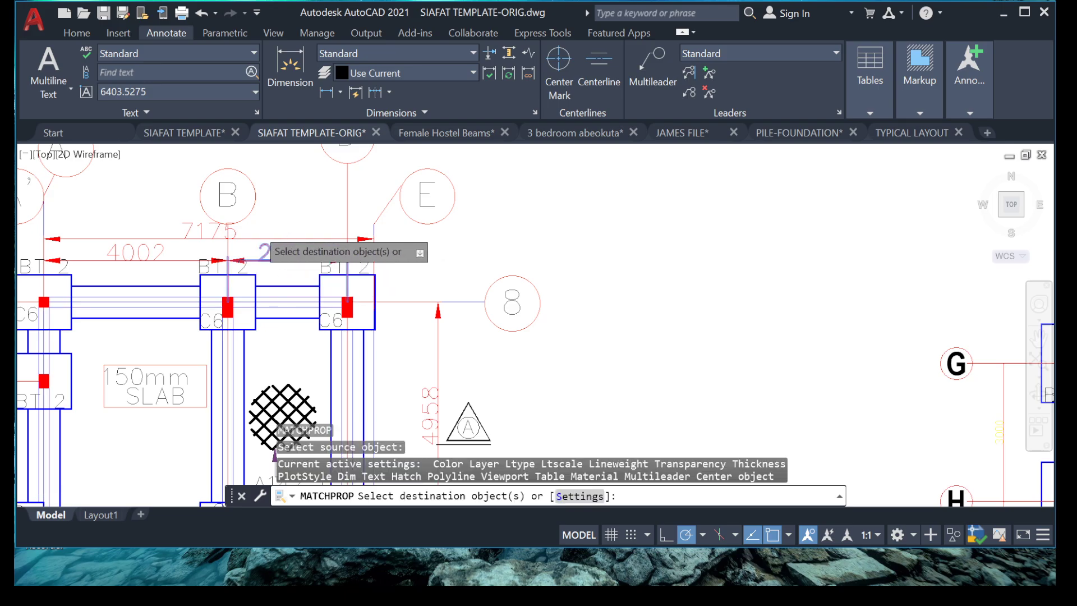
{"action": "scroll", "coordinate": [271, 252], "scroll_direction": "down", "scroll_amount": 3}
{"action": "scroll", "coordinate": [433, 259], "scroll_direction": "up", "scroll_amount": 5}
{"action": "left_click", "coordinate": [445, 274]}
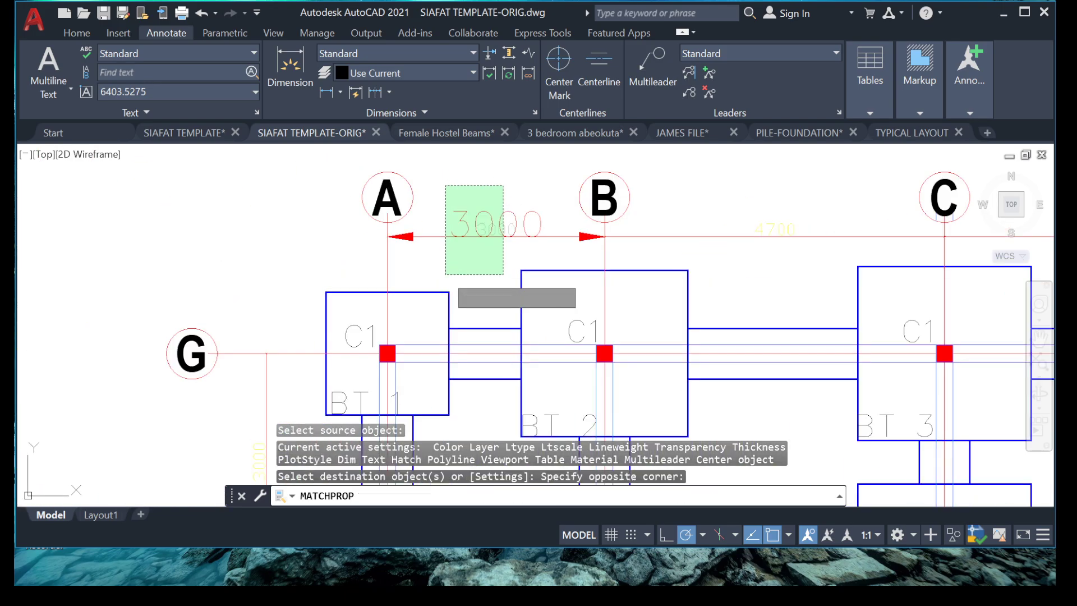
{"action": "left_click", "coordinate": [976, 168]}
{"action": "left_click", "coordinate": [780, 241]}
Apply the same matched dimension properties to the C–D, D–F and F–E dimensions above row G
{"action": "scroll", "coordinate": [760, 258], "scroll_direction": "down", "scroll_amount": 4}
{"action": "scroll", "coordinate": [753, 257], "scroll_direction": "up", "scroll_amount": 2}
{"action": "scroll", "coordinate": [752, 252], "scroll_direction": "up", "scroll_amount": 2}
{"action": "left_click", "coordinate": [773, 187]}
{"action": "left_click", "coordinate": [751, 250]}
{"action": "scroll", "coordinate": [748, 253], "scroll_direction": "down", "scroll_amount": 4}
{"action": "middle_click_drag", "start_coordinate": [860, 260], "coordinate": [774, 258]}
{"action": "scroll", "coordinate": [818, 239], "scroll_direction": "up", "scroll_amount": 4}
{"action": "left_click", "coordinate": [819, 184]}
{"action": "left_click", "coordinate": [785, 283]}
{"action": "scroll", "coordinate": [746, 269], "scroll_direction": "down", "scroll_amount": 2}
{"action": "scroll", "coordinate": [885, 213], "scroll_direction": "up", "scroll_amount": 4}
{"action": "left_click", "coordinate": [868, 202]}
{"action": "left_click", "coordinate": [814, 314]}
Apply the matched dimension properties to the vertical dimensions between grid lines G, H, I, J and K
{"action": "scroll", "coordinate": [668, 241], "scroll_direction": "down", "scroll_amount": 8}
{"action": "scroll", "coordinate": [460, 294], "scroll_direction": "up", "scroll_amount": 8}
{"action": "left_click", "coordinate": [454, 257]}
{"action": "left_click", "coordinate": [321, 274]}
{"action": "scroll", "coordinate": [347, 270], "scroll_direction": "down", "scroll_amount": 6}
{"action": "middle_click_drag", "start_coordinate": [358, 383], "coordinate": [439, 300]}
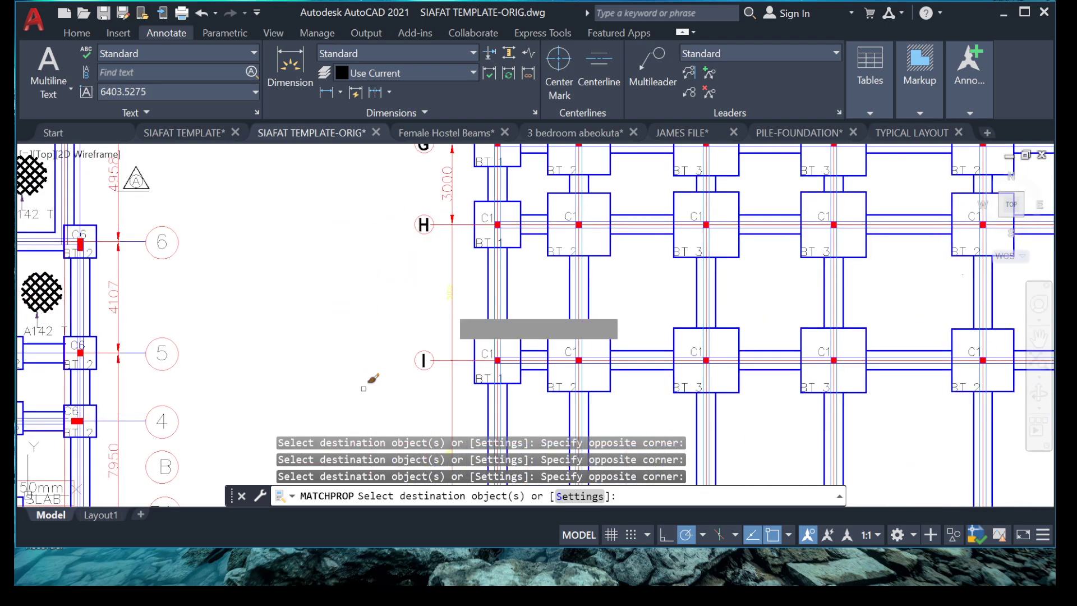
{"action": "scroll", "coordinate": [427, 317], "scroll_direction": "up", "scroll_amount": 2}
{"action": "scroll", "coordinate": [393, 328], "scroll_direction": "down", "scroll_amount": 6}
{"action": "scroll", "coordinate": [422, 287], "scroll_direction": "up", "scroll_amount": 8}
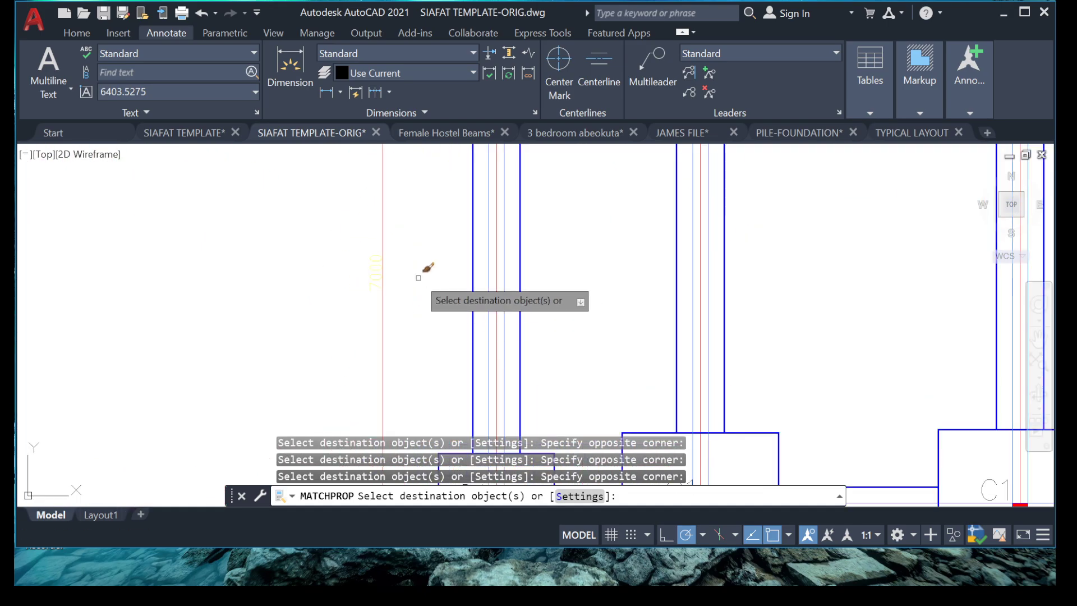
{"action": "scroll", "coordinate": [308, 297], "scroll_direction": "down", "scroll_amount": 6}
{"action": "scroll", "coordinate": [424, 299], "scroll_direction": "up", "scroll_amount": 6}
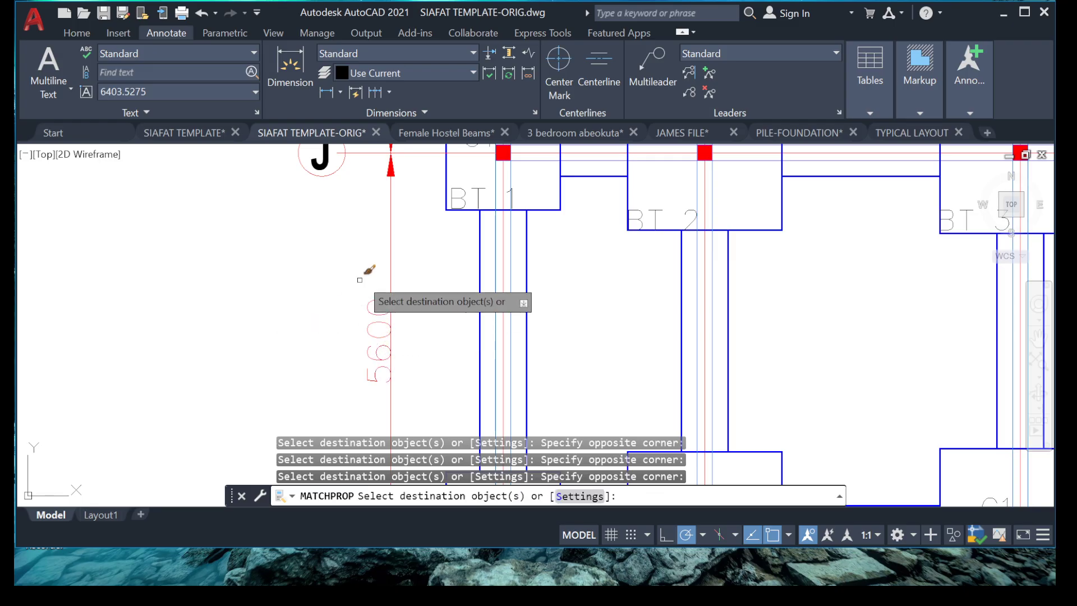
{"action": "scroll", "coordinate": [337, 306], "scroll_direction": "down", "scroll_amount": 6}
{"action": "key", "text": "Escape"}
{"action": "key", "text": "Escape"}
{"action": "key", "text": "Escape"}
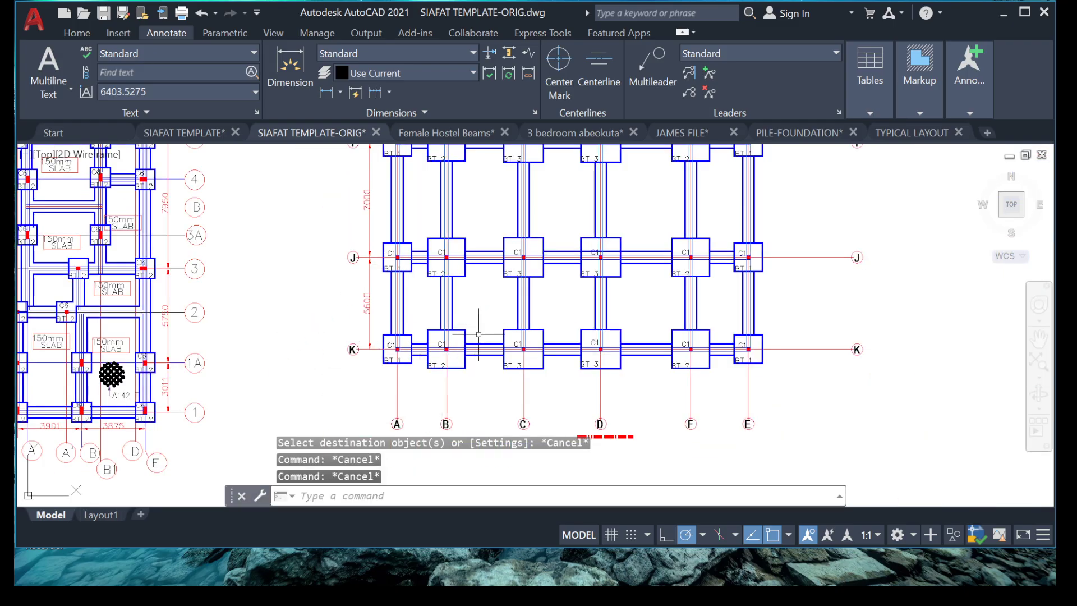
Check the dimensioned foundation layout and its grid labels against the reference layout
{"action": "scroll", "coordinate": [485, 338], "scroll_direction": "down", "scroll_amount": 6}
{"action": "scroll", "coordinate": [513, 267], "scroll_direction": "up", "scroll_amount": 6}
{"action": "scroll", "coordinate": [476, 293], "scroll_direction": "down", "scroll_amount": 6}
{"action": "scroll", "coordinate": [504, 286], "scroll_direction": "up", "scroll_amount": 6}
{"action": "scroll", "coordinate": [595, 314], "scroll_direction": "up", "scroll_amount": 3}
{"action": "scroll", "coordinate": [505, 337], "scroll_direction": "down", "scroll_amount": 6}
{"action": "scroll", "coordinate": [444, 373], "scroll_direction": "up", "scroll_amount": 4}
Match the grid letters A and B above the layout to the text properties of the reference layout's grid labels
{"action": "middle_click_drag", "start_coordinate": [445, 372], "coordinate": [668, 303]}
{"action": "scroll", "coordinate": [561, 314], "scroll_direction": "up", "scroll_amount": 4}
{"action": "scroll", "coordinate": [577, 329], "scroll_direction": "down", "scroll_amount": 5}
{"action": "scroll", "coordinate": [507, 345], "scroll_direction": "up", "scroll_amount": 6}
{"action": "type", "text": "ma"}
{"action": "key", "text": "Return"}
{"action": "left_click", "coordinate": [335, 322]}
{"action": "scroll", "coordinate": [342, 335], "scroll_direction": "down", "scroll_amount": 5}
{"action": "middle_click_drag", "start_coordinate": [346, 333], "coordinate": [363, 356]}
{"action": "scroll", "coordinate": [330, 266], "scroll_direction": "up", "scroll_amount": 6}
{"action": "left_click", "coordinate": [353, 306]}
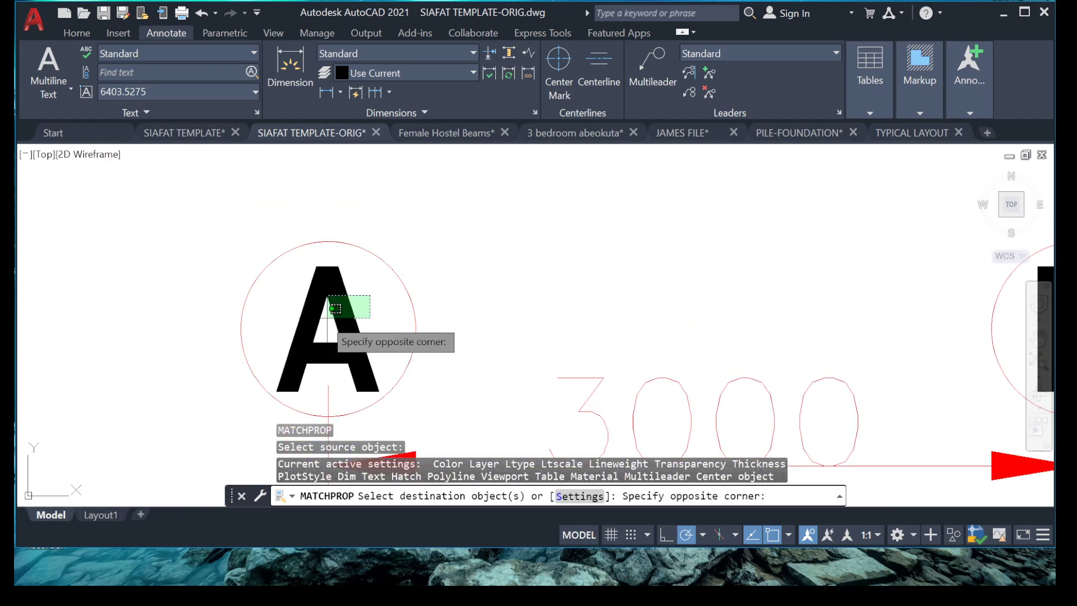
{"action": "scroll", "coordinate": [350, 315], "scroll_direction": "down", "scroll_amount": 4}
{"action": "scroll", "coordinate": [635, 304], "scroll_direction": "up", "scroll_amount": 6}
{"action": "left_click", "coordinate": [635, 304]}
Match the grid letters C and D above the foundation layout to the text properties of the reference grid labels
{"action": "scroll", "coordinate": [558, 288], "scroll_direction": "down", "scroll_amount": 4}
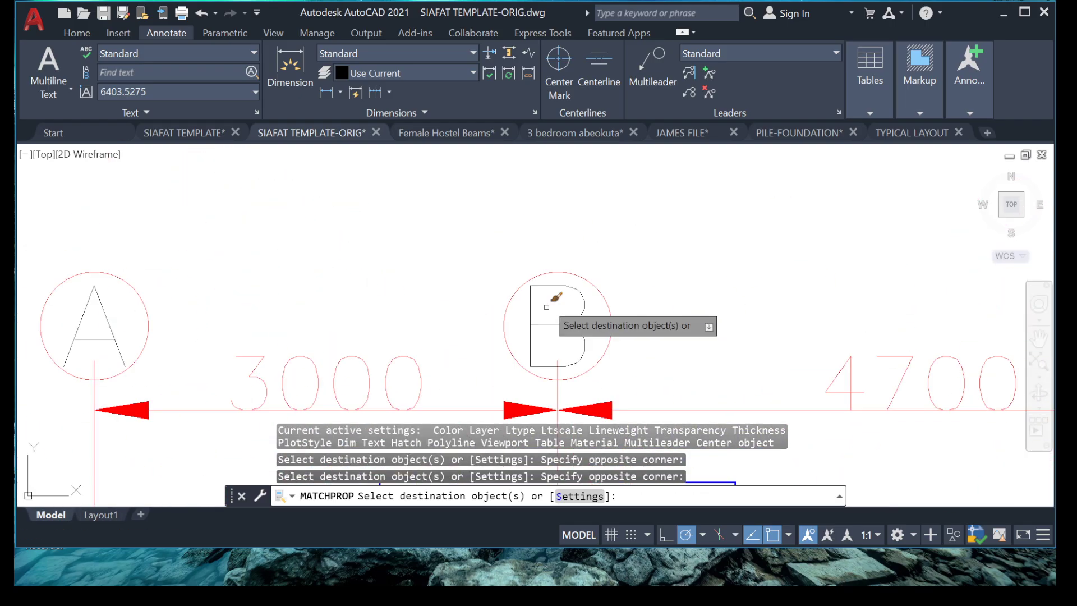
{"action": "scroll", "coordinate": [786, 302], "scroll_direction": "up", "scroll_amount": 5}
{"action": "left_click", "coordinate": [729, 283]}
{"action": "scroll", "coordinate": [701, 320], "scroll_direction": "down", "scroll_amount": 5}
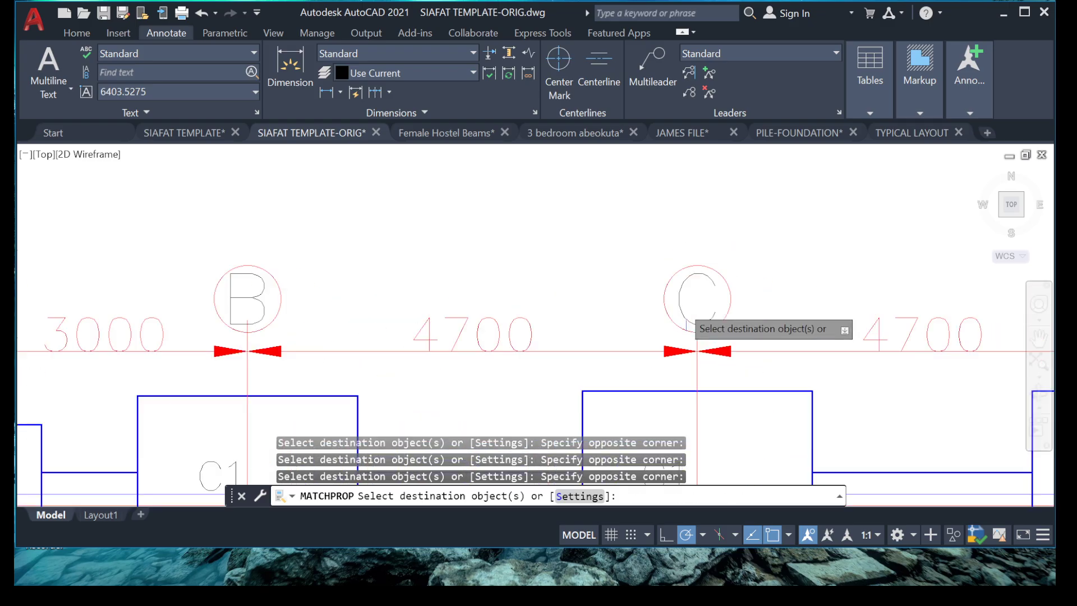
{"action": "scroll", "coordinate": [728, 328], "scroll_direction": "up", "scroll_amount": 6}
{"action": "scroll", "coordinate": [754, 303], "scroll_direction": "down", "scroll_amount": 5}
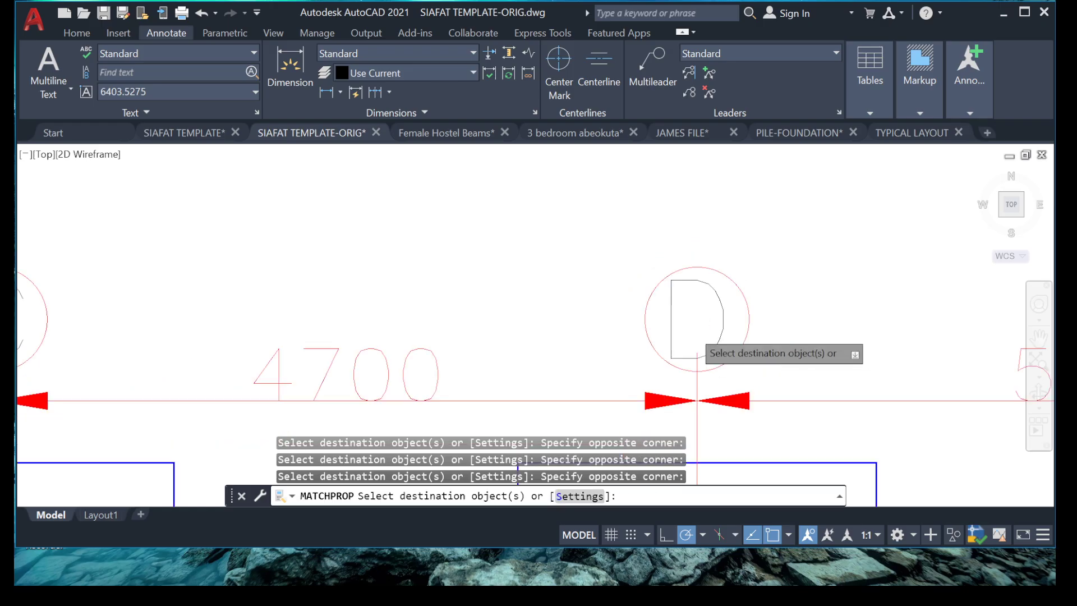
Apply the same matched text properties to the grid letters F and E above the foundation layout
{"action": "scroll", "coordinate": [816, 337], "scroll_direction": "up", "scroll_amount": 6}
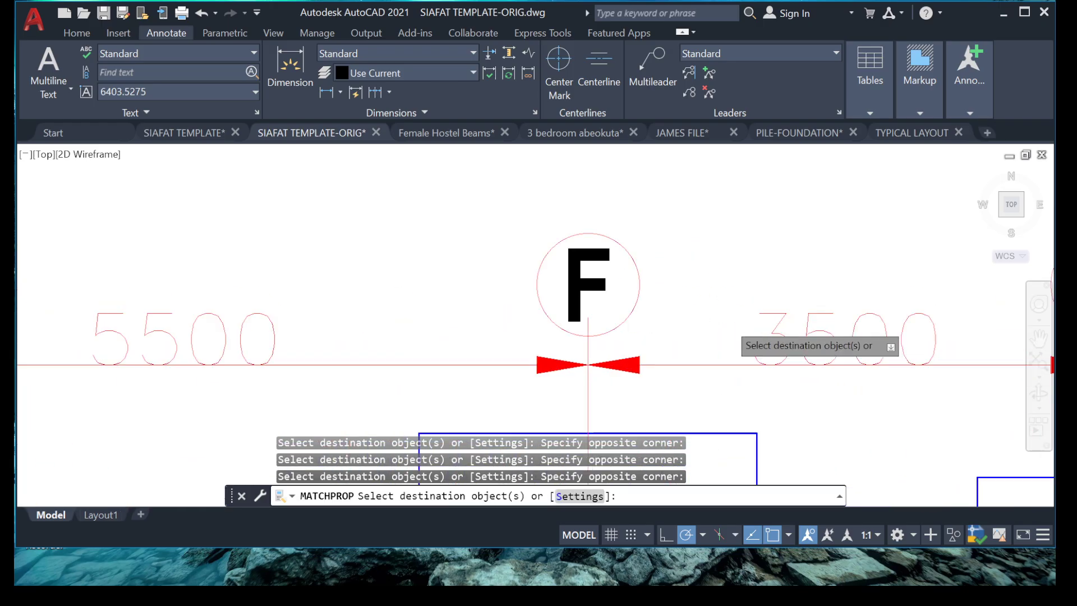
{"action": "left_click", "coordinate": [423, 246]}
{"action": "scroll", "coordinate": [427, 255], "scroll_direction": "down", "scroll_amount": 5}
{"action": "scroll", "coordinate": [481, 253], "scroll_direction": "up", "scroll_amount": 6}
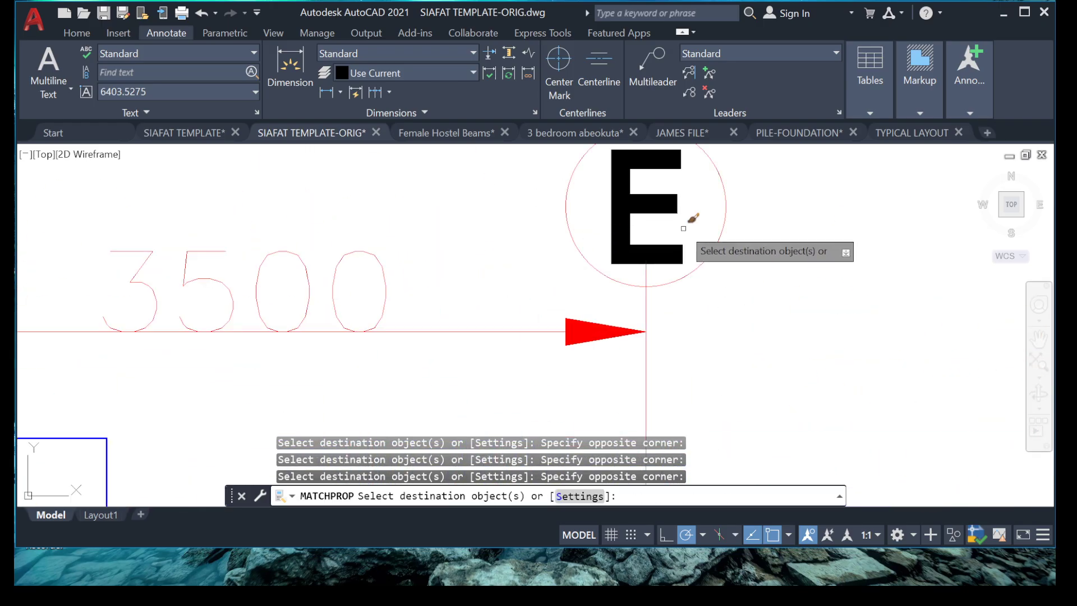
{"action": "left_click", "coordinate": [616, 239]}
{"action": "scroll", "coordinate": [616, 238], "scroll_direction": "down", "scroll_amount": 6}
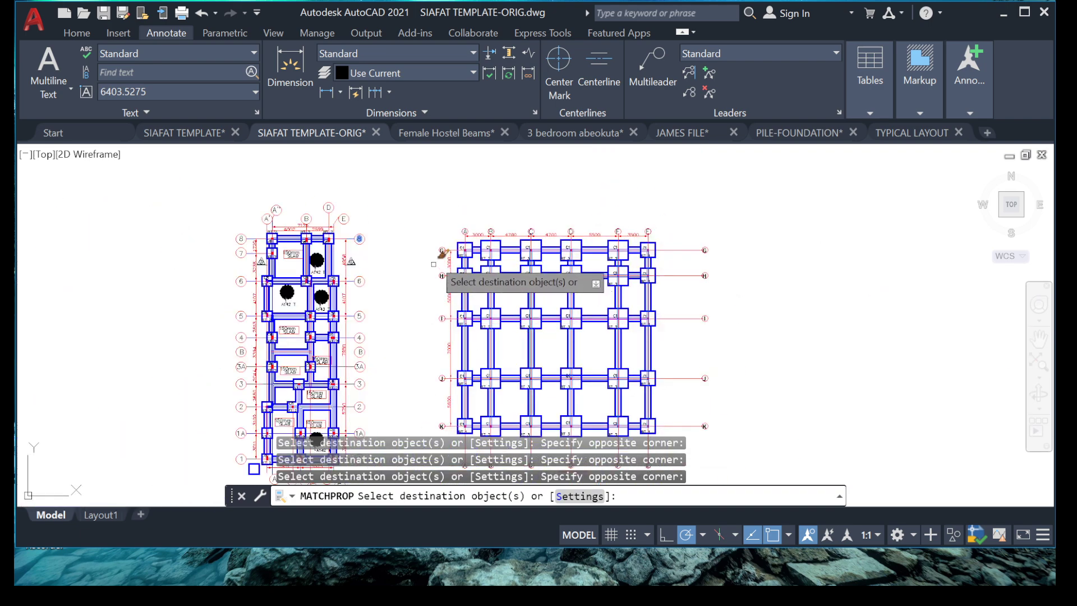
Match the row letters G and H at the left end of their grid lines to the reference label text
{"action": "scroll", "coordinate": [433, 269], "scroll_direction": "up", "scroll_amount": 6}
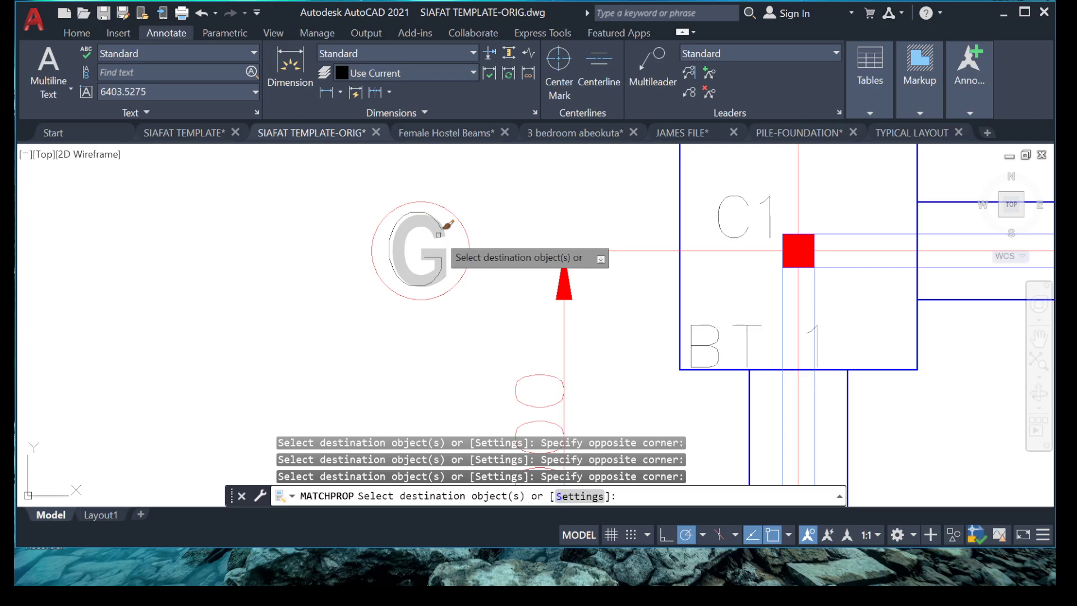
{"action": "left_click", "coordinate": [439, 236]}
{"action": "scroll", "coordinate": [415, 264], "scroll_direction": "down", "scroll_amount": 5}
{"action": "scroll", "coordinate": [392, 314], "scroll_direction": "up", "scroll_amount": 5}
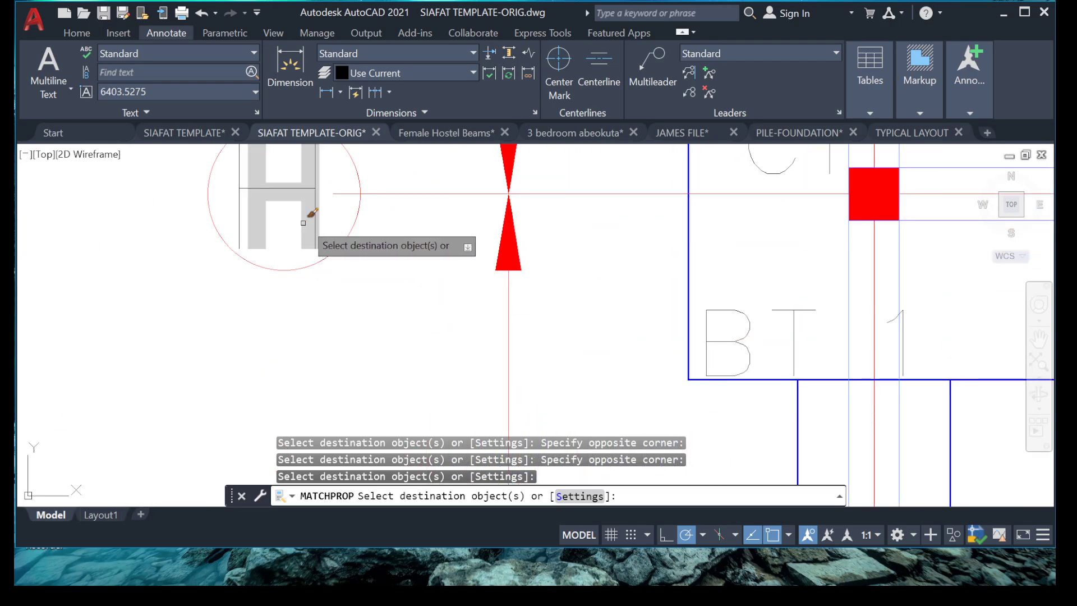
{"action": "scroll", "coordinate": [322, 215], "scroll_direction": "down", "scroll_amount": 5}
{"action": "scroll", "coordinate": [308, 212], "scroll_direction": "up", "scroll_amount": 5}
{"action": "scroll", "coordinate": [308, 223], "scroll_direction": "up", "scroll_amount": 1}
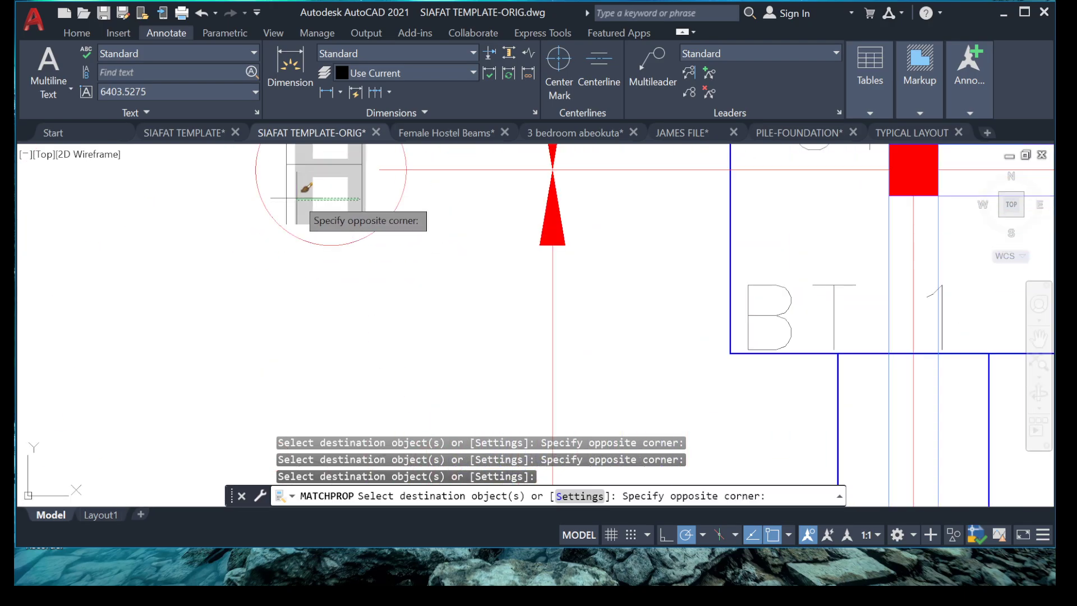
{"action": "left_click", "coordinate": [303, 188]}
{"action": "scroll", "coordinate": [319, 221], "scroll_direction": "down", "scroll_amount": 1}
Apply the matched label text properties to the row letters I, J and K at the left ends of their grid lines
{"action": "scroll", "coordinate": [331, 235], "scroll_direction": "down", "scroll_amount": 5}
{"action": "scroll", "coordinate": [298, 308], "scroll_direction": "up", "scroll_amount": 7}
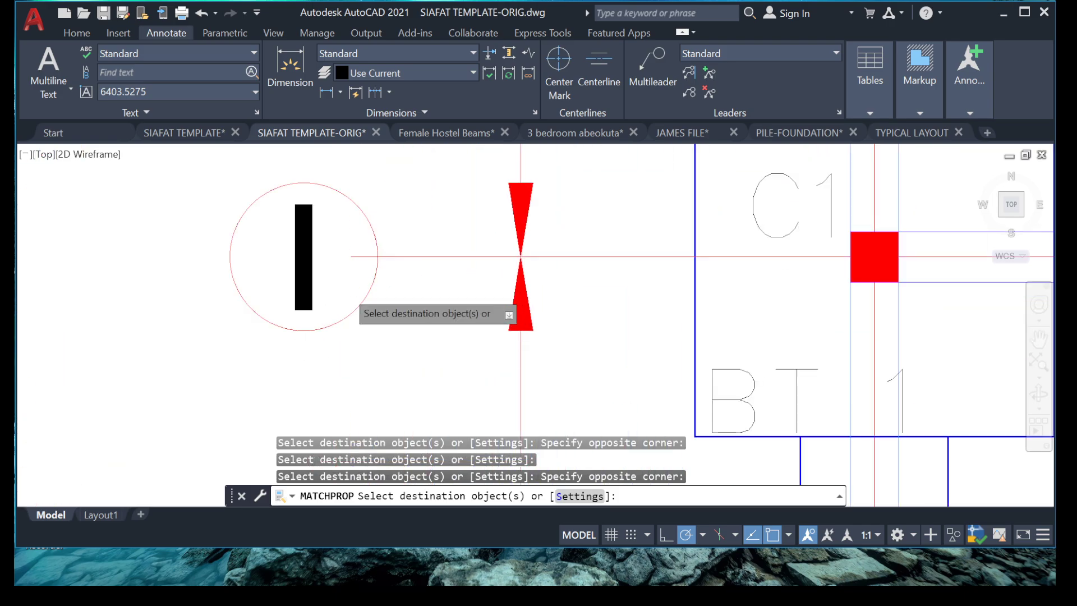
{"action": "left_click", "coordinate": [302, 268]}
{"action": "left_click", "coordinate": [222, 255]}
{"action": "scroll", "coordinate": [213, 353], "scroll_direction": "down", "scroll_amount": 5}
{"action": "scroll", "coordinate": [249, 333], "scroll_direction": "up", "scroll_amount": 4}
{"action": "scroll", "coordinate": [252, 341], "scroll_direction": "up", "scroll_amount": 9}
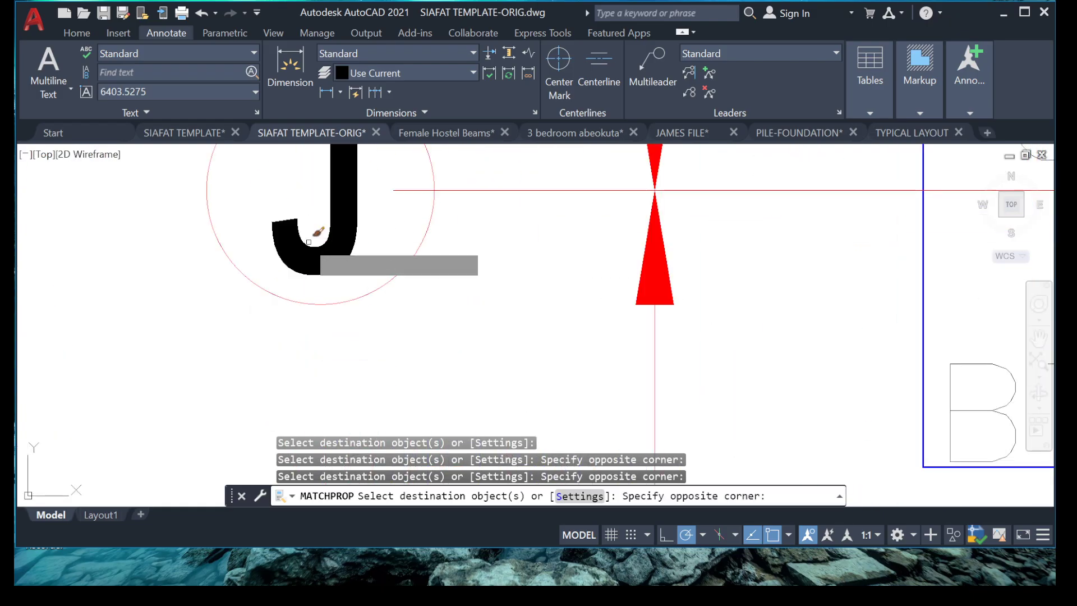
{"action": "left_click", "coordinate": [310, 241]}
{"action": "scroll", "coordinate": [337, 255], "scroll_direction": "down", "scroll_amount": 5}
{"action": "scroll", "coordinate": [314, 337], "scroll_direction": "up", "scroll_amount": 6}
Match the row letters K and J at the right ends of their grid lines to the reference label text
{"action": "scroll", "coordinate": [298, 259], "scroll_direction": "down", "scroll_amount": 7}
{"action": "scroll", "coordinate": [392, 273], "scroll_direction": "up", "scroll_amount": 4}
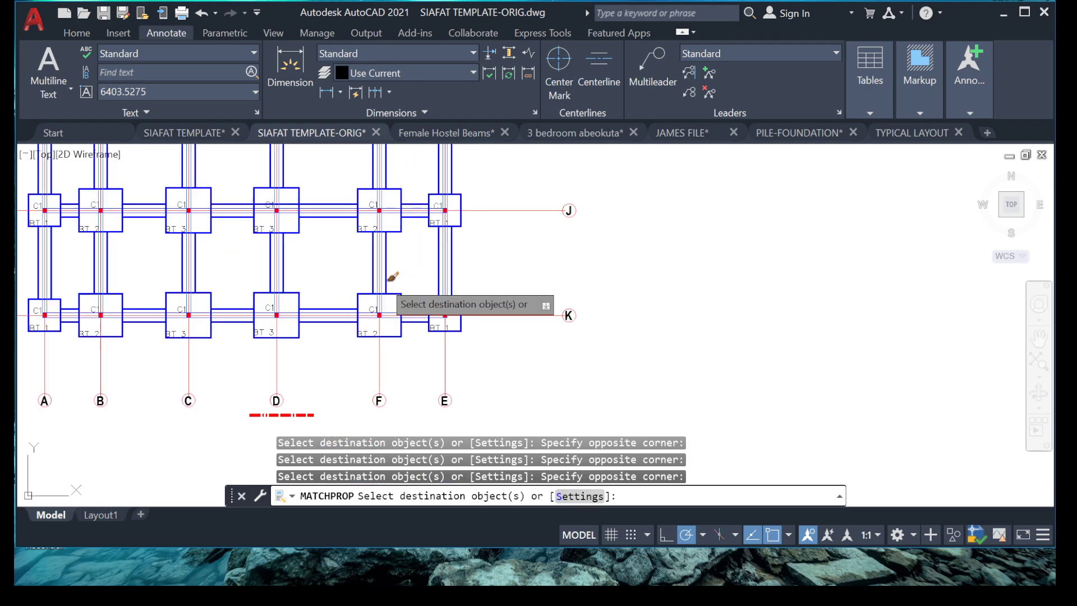
{"action": "scroll", "coordinate": [542, 317], "scroll_direction": "up", "scroll_amount": 8}
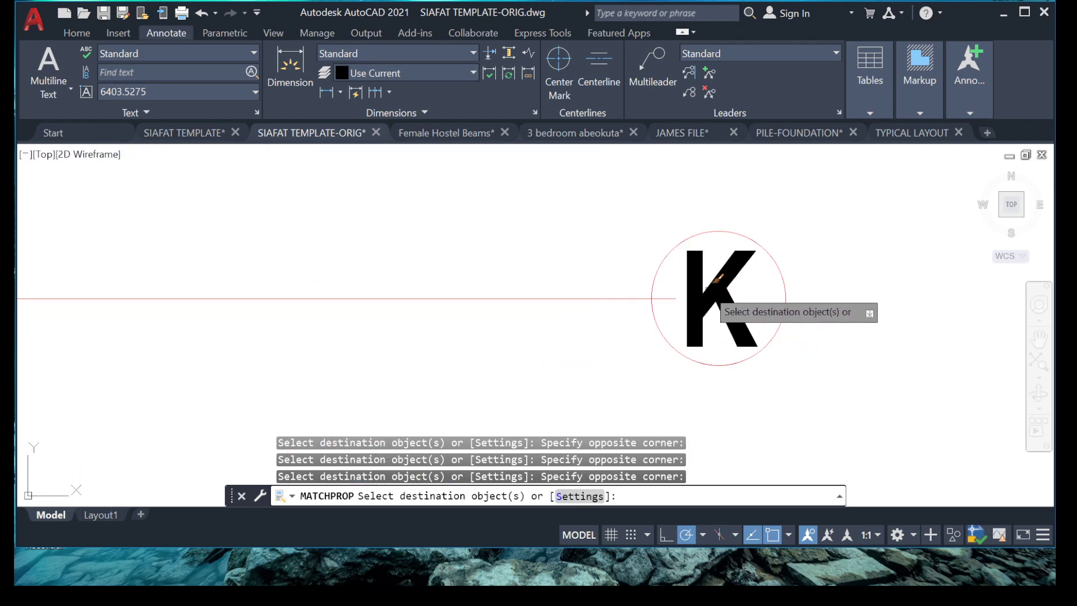
{"action": "scroll", "coordinate": [673, 297], "scroll_direction": "down", "scroll_amount": 6}
{"action": "scroll", "coordinate": [553, 379], "scroll_direction": "up", "scroll_amount": 7}
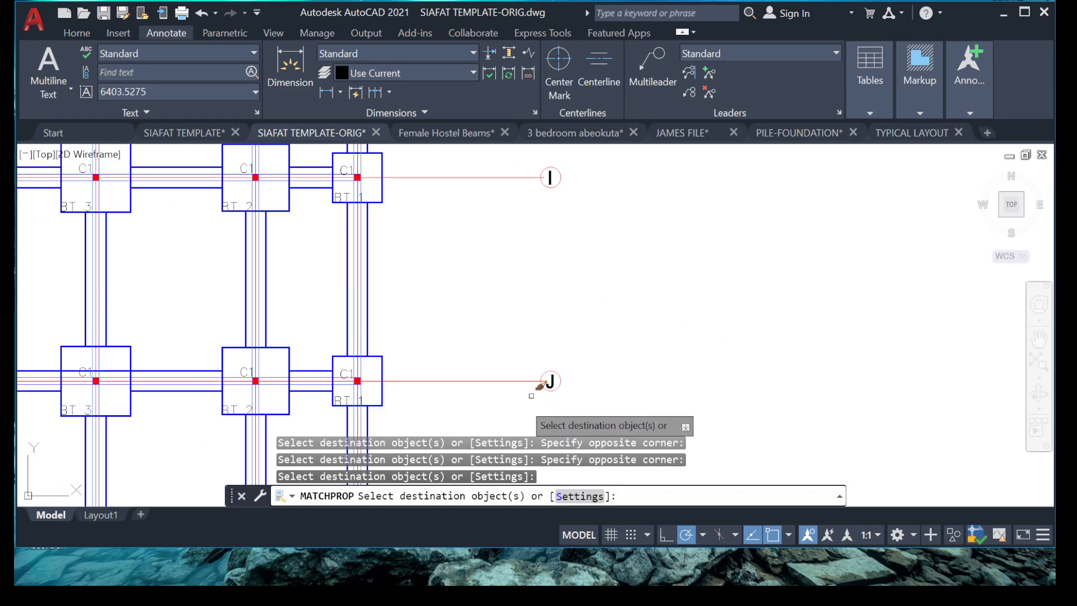
{"action": "scroll", "coordinate": [536, 303], "scroll_direction": "up", "scroll_amount": 2}
{"action": "scroll", "coordinate": [524, 253], "scroll_direction": "down", "scroll_amount": 6}
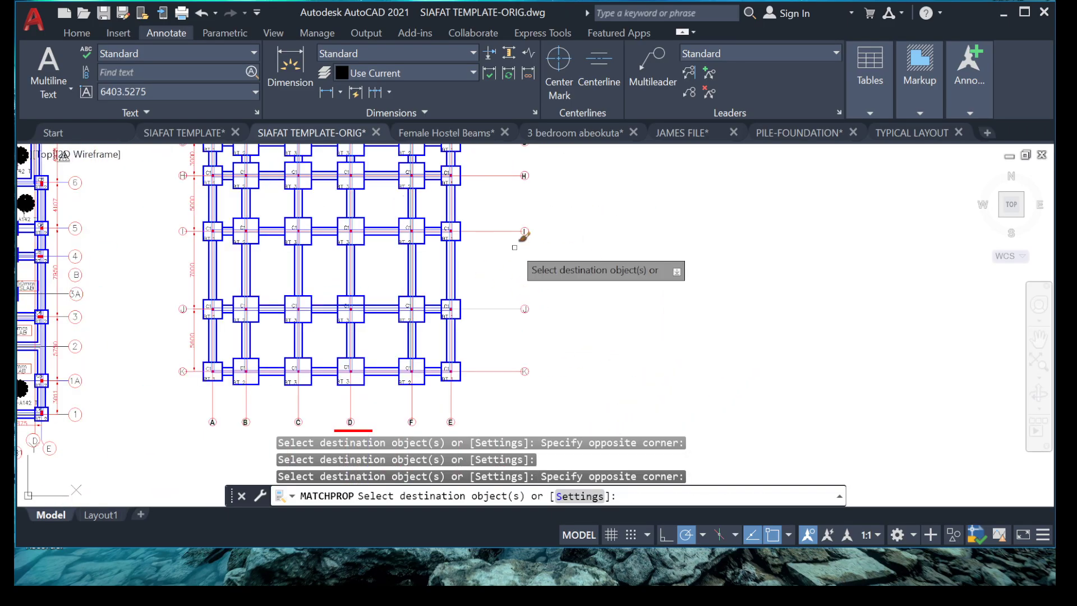
Apply the matched label text properties to the row letters I, H and G at the right ends of their grid lines
{"action": "scroll", "coordinate": [504, 315], "scroll_direction": "up", "scroll_amount": 10}
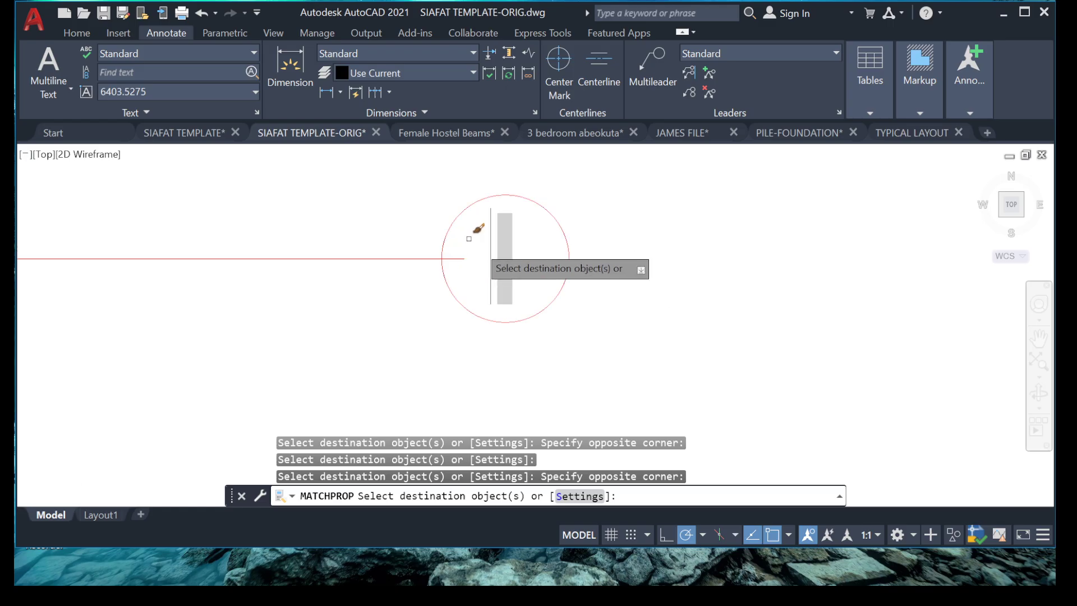
{"action": "left_click", "coordinate": [515, 234]}
{"action": "scroll", "coordinate": [512, 213], "scroll_direction": "down", "scroll_amount": 8}
{"action": "scroll", "coordinate": [477, 249], "scroll_direction": "up", "scroll_amount": 8}
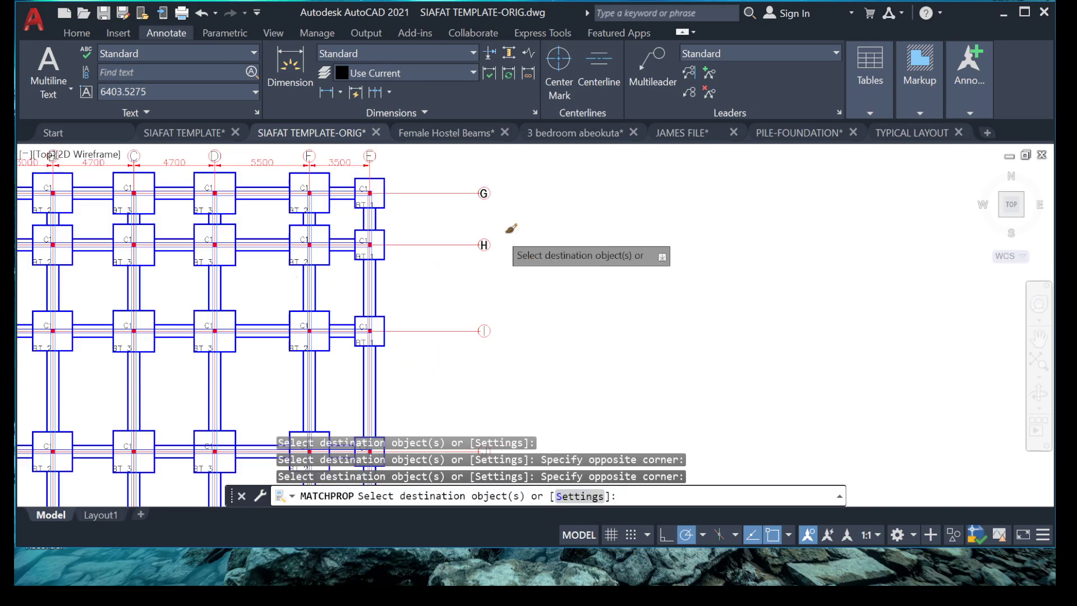
{"action": "scroll", "coordinate": [384, 292], "scroll_direction": "down", "scroll_amount": 8}
{"action": "scroll", "coordinate": [393, 241], "scroll_direction": "up", "scroll_amount": 8}
{"action": "scroll", "coordinate": [367, 251], "scroll_direction": "down", "scroll_amount": 8}
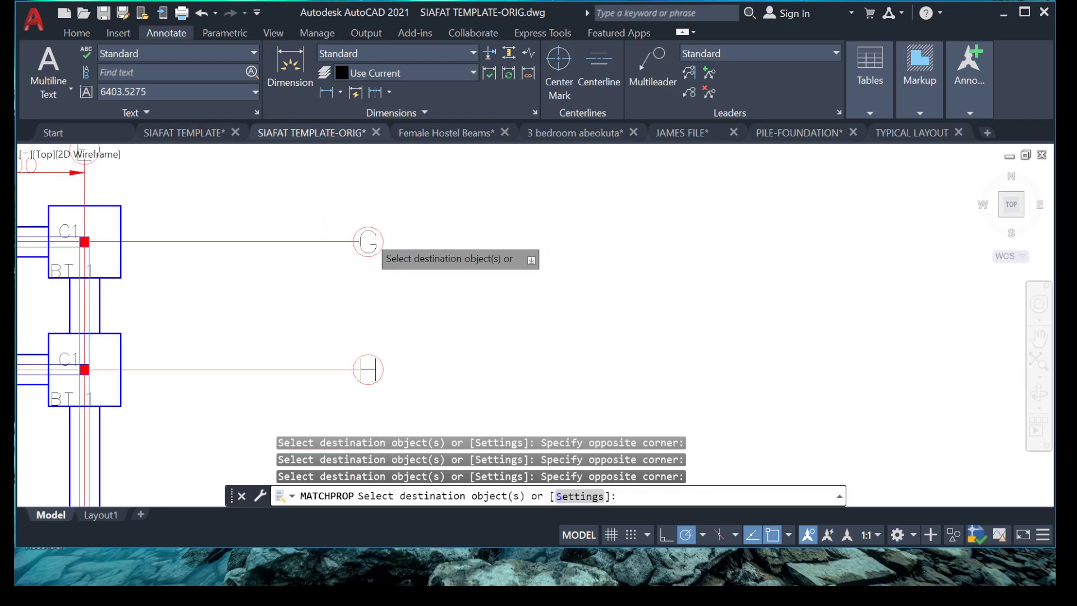
Match the grid letters A and B below the foundation layout to the reference label text properties
{"action": "scroll", "coordinate": [306, 302], "scroll_direction": "up", "scroll_amount": 8}
{"action": "scroll", "coordinate": [342, 291], "scroll_direction": "up", "scroll_amount": 6}
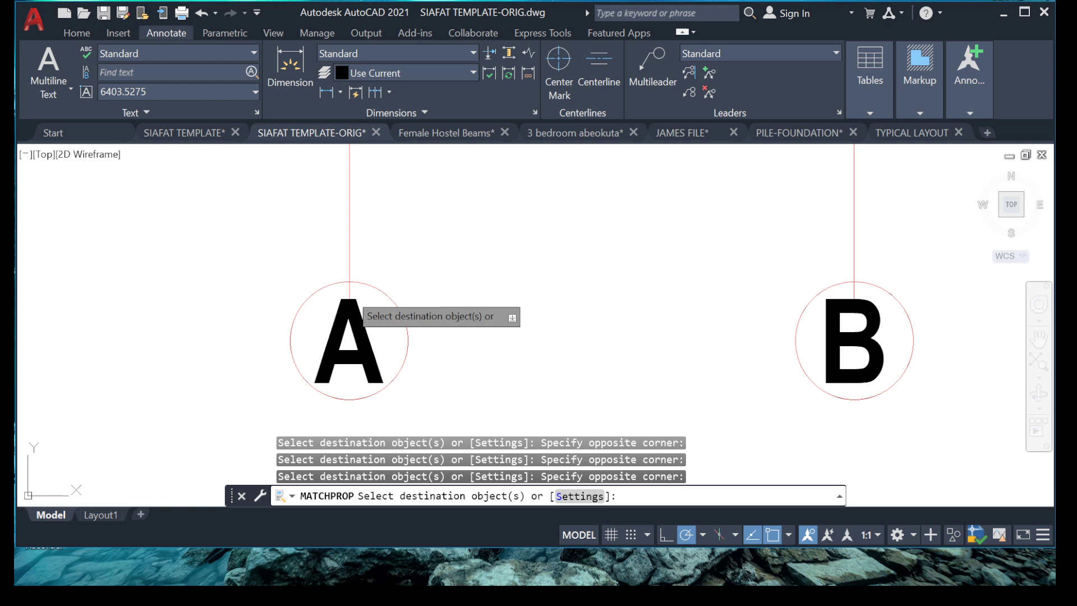
{"action": "left_click", "coordinate": [334, 337]}
{"action": "scroll", "coordinate": [326, 336], "scroll_direction": "down", "scroll_amount": 6}
{"action": "scroll", "coordinate": [368, 313], "scroll_direction": "up", "scroll_amount": 10}
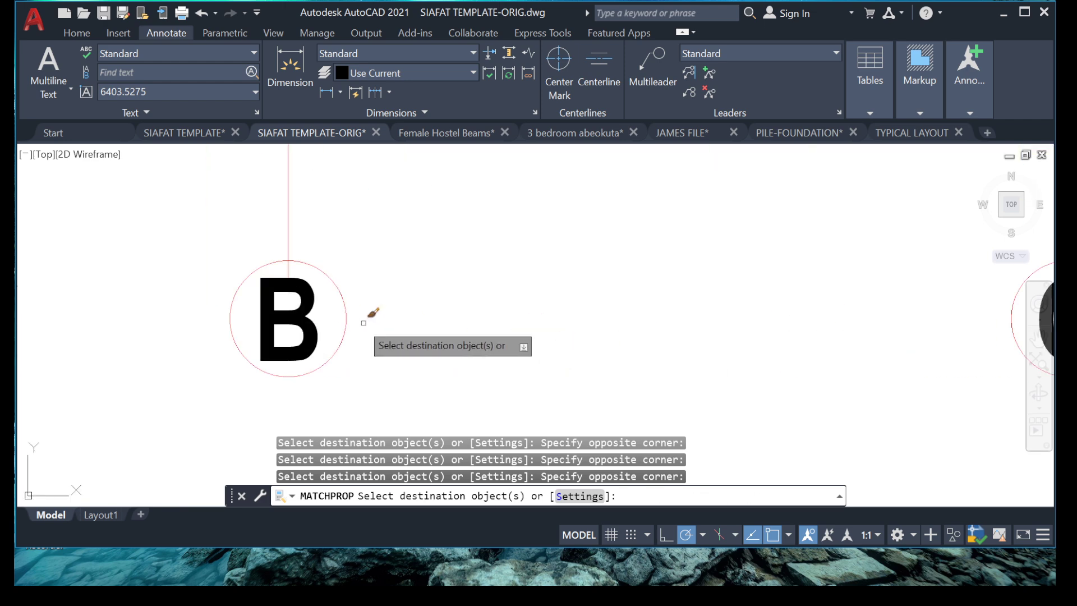
{"action": "scroll", "coordinate": [158, 322], "scroll_direction": "down", "scroll_amount": 1}
{"action": "left_click", "coordinate": [159, 322]}
{"action": "left_click", "coordinate": [241, 297]}
{"action": "scroll", "coordinate": [175, 301], "scroll_direction": "down", "scroll_amount": 10}
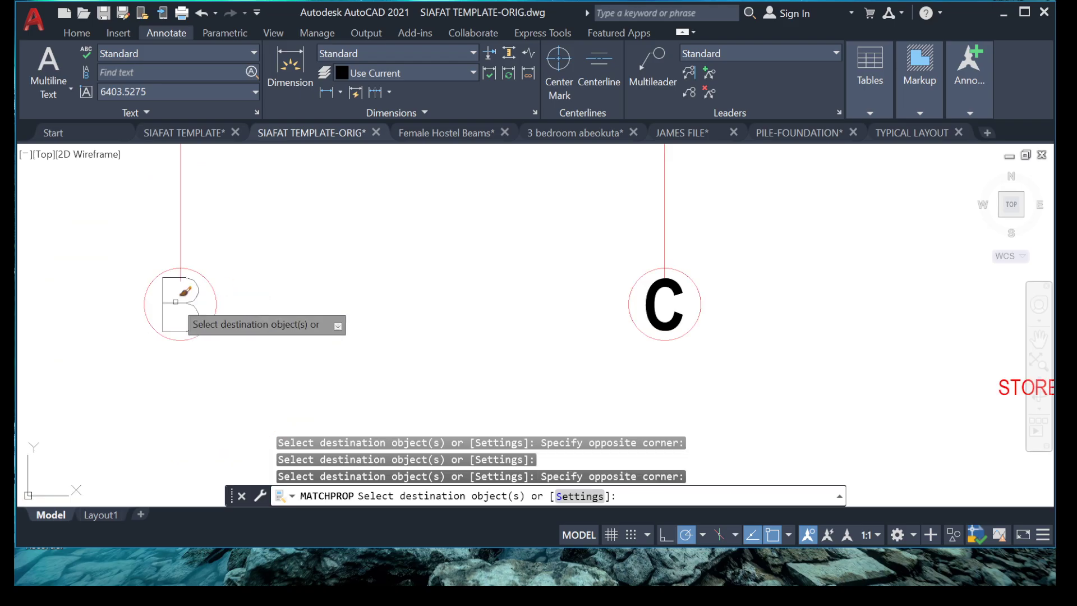
Apply the matched label text properties to the grid letters C and D below the foundation layout
{"action": "scroll", "coordinate": [360, 319], "scroll_direction": "up", "scroll_amount": 10}
{"action": "middle_click_drag", "start_coordinate": [377, 282], "coordinate": [320, 399]}
{"action": "left_click", "coordinate": [395, 270]}
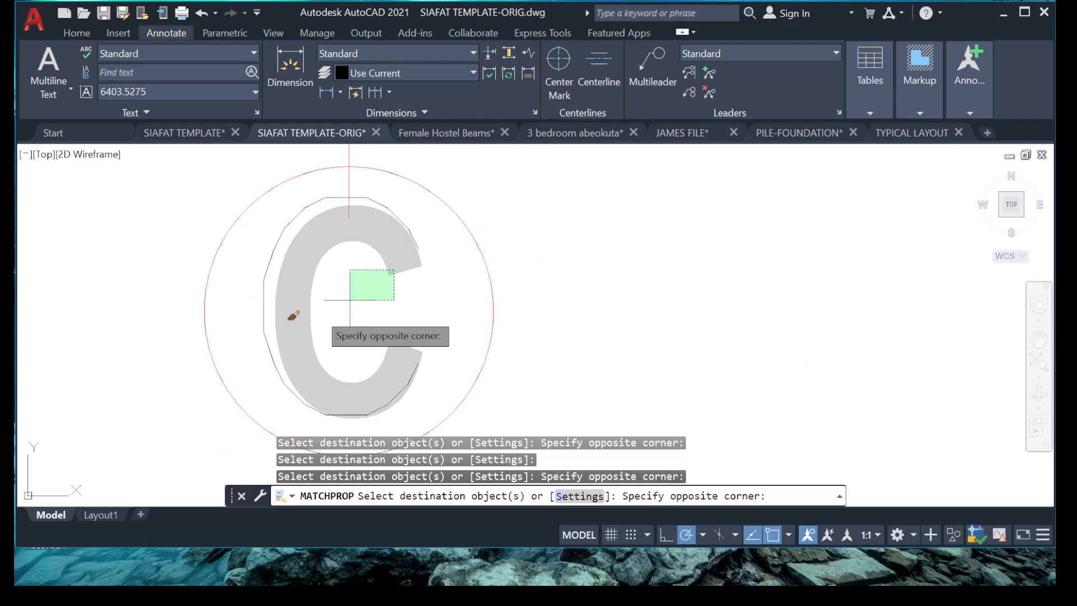
{"action": "left_click", "coordinate": [305, 325]}
{"action": "scroll", "coordinate": [305, 325], "scroll_direction": "down", "scroll_amount": 10}
{"action": "scroll", "coordinate": [466, 336], "scroll_direction": "up", "scroll_amount": 4}
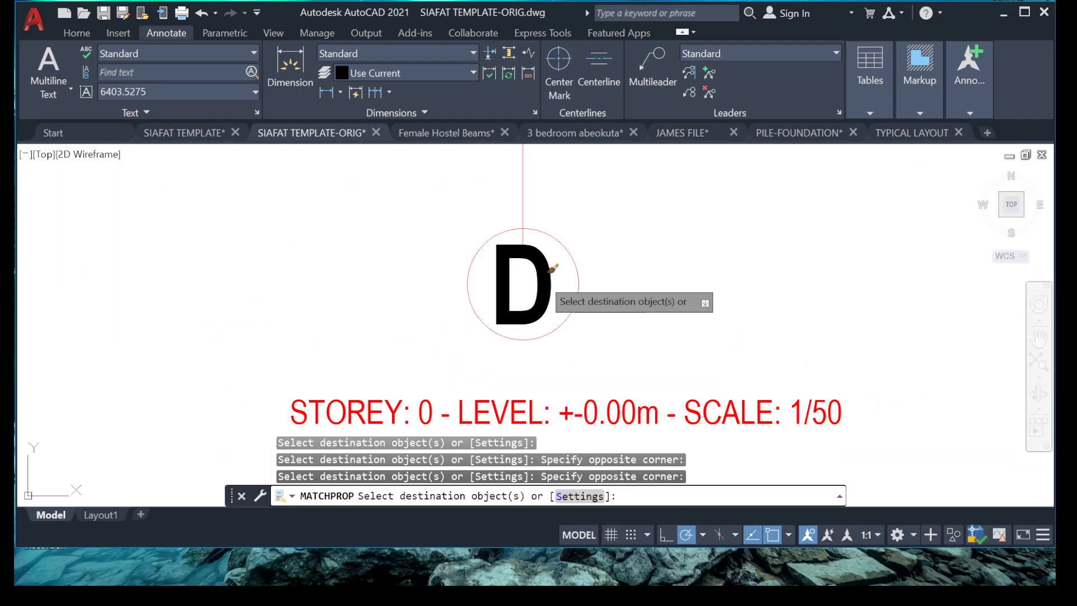
{"action": "left_click", "coordinate": [547, 283]}
{"action": "left_click", "coordinate": [496, 305]}
Match the grid letters F and E below the layout to the reference label text and finish matching properties
{"action": "scroll", "coordinate": [494, 303], "scroll_direction": "down", "scroll_amount": 8}
{"action": "scroll", "coordinate": [625, 305], "scroll_direction": "up", "scroll_amount": 10}
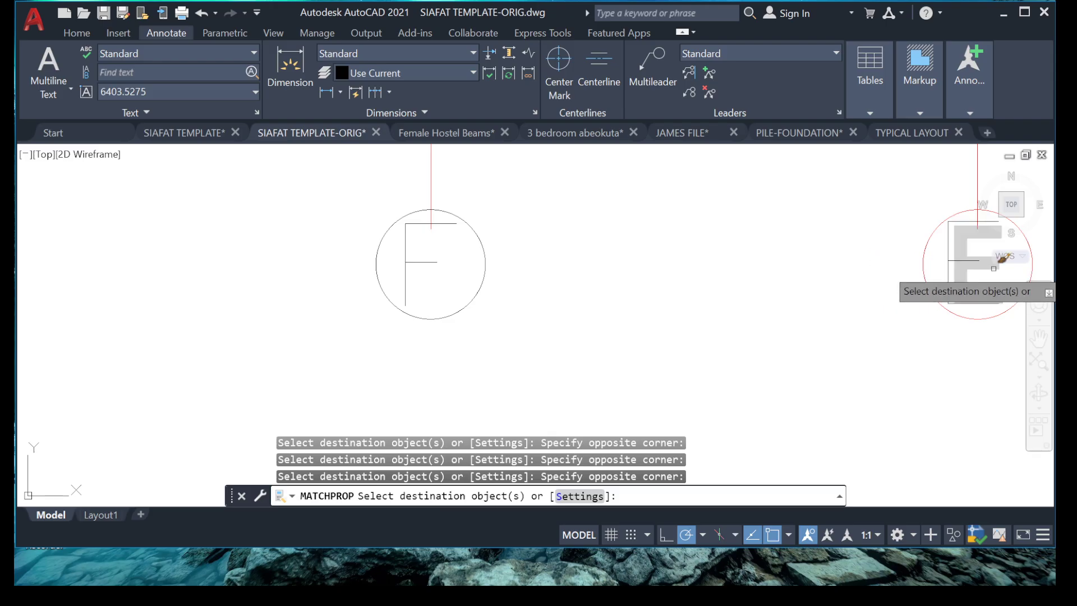
{"action": "key", "text": "Escape"}
Check the restyled grid labels around the foundation layout against the reference layout beside it
{"action": "scroll", "coordinate": [638, 357], "scroll_direction": "down", "scroll_amount": 5}
{"action": "scroll", "coordinate": [471, 235], "scroll_direction": "up", "scroll_amount": 5}
{"action": "scroll", "coordinate": [471, 236], "scroll_direction": "down", "scroll_amount": 5}
{"action": "scroll", "coordinate": [505, 244], "scroll_direction": "up", "scroll_amount": 4}
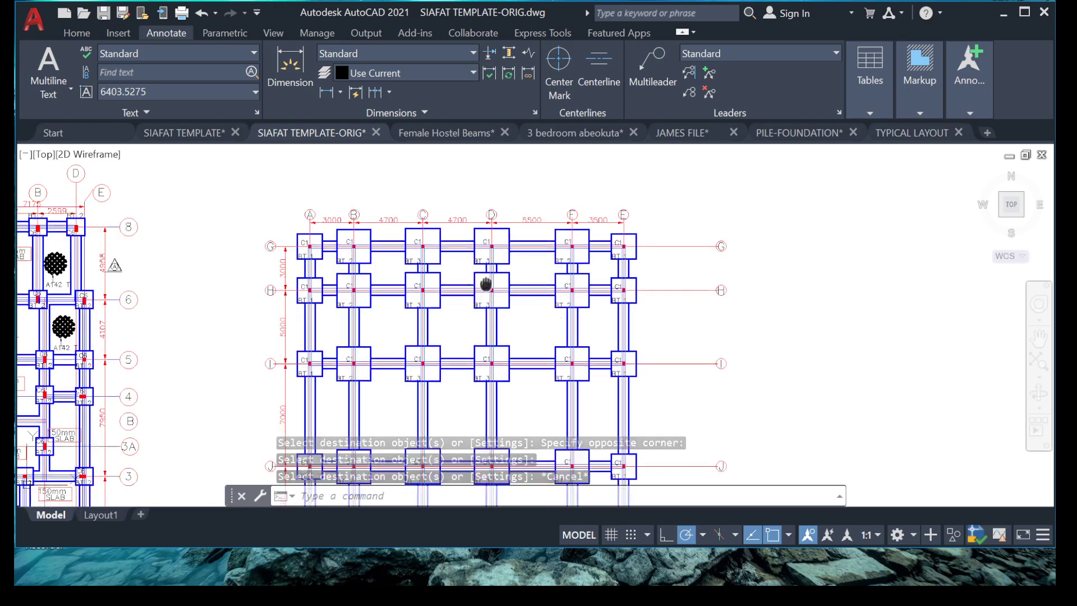
{"action": "scroll", "coordinate": [497, 223], "scroll_direction": "down", "scroll_amount": 7}
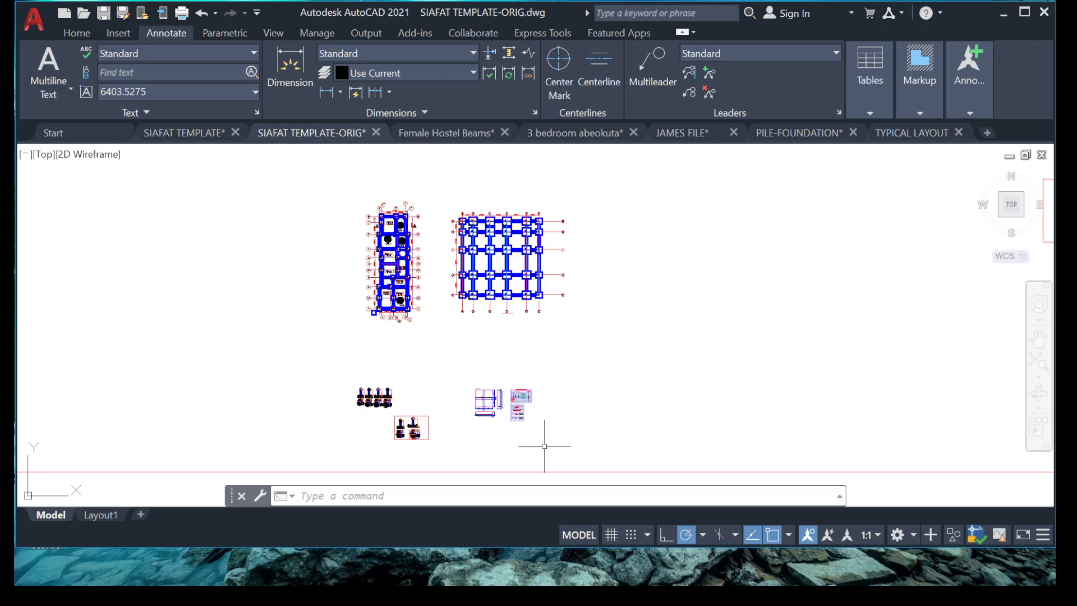
{"action": "scroll", "coordinate": [465, 295], "scroll_direction": "up", "scroll_amount": 6}
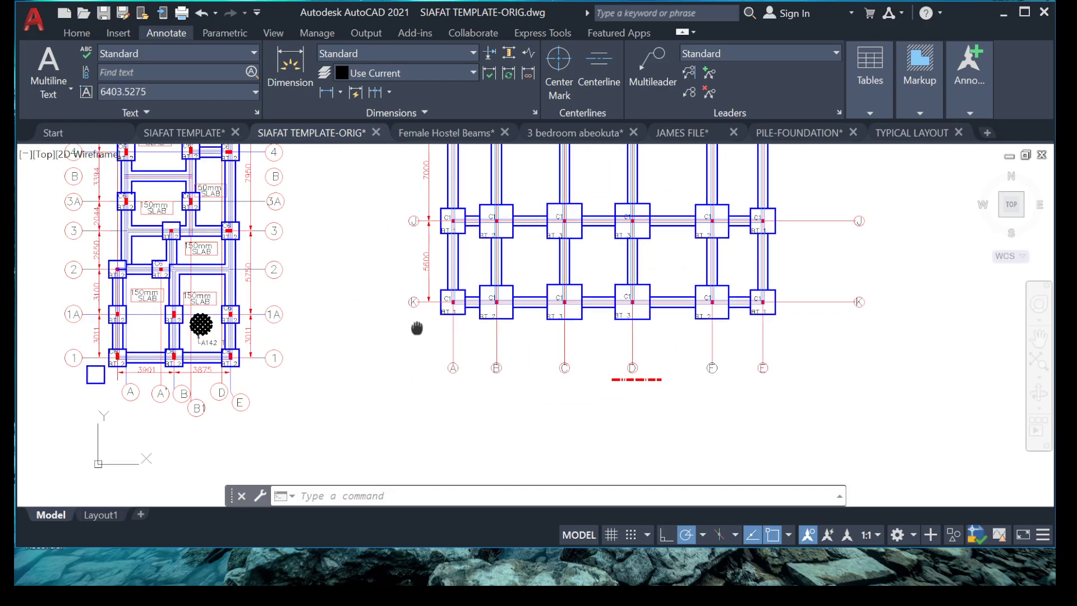
{"action": "scroll", "coordinate": [256, 336], "scroll_direction": "down", "scroll_amount": 4}
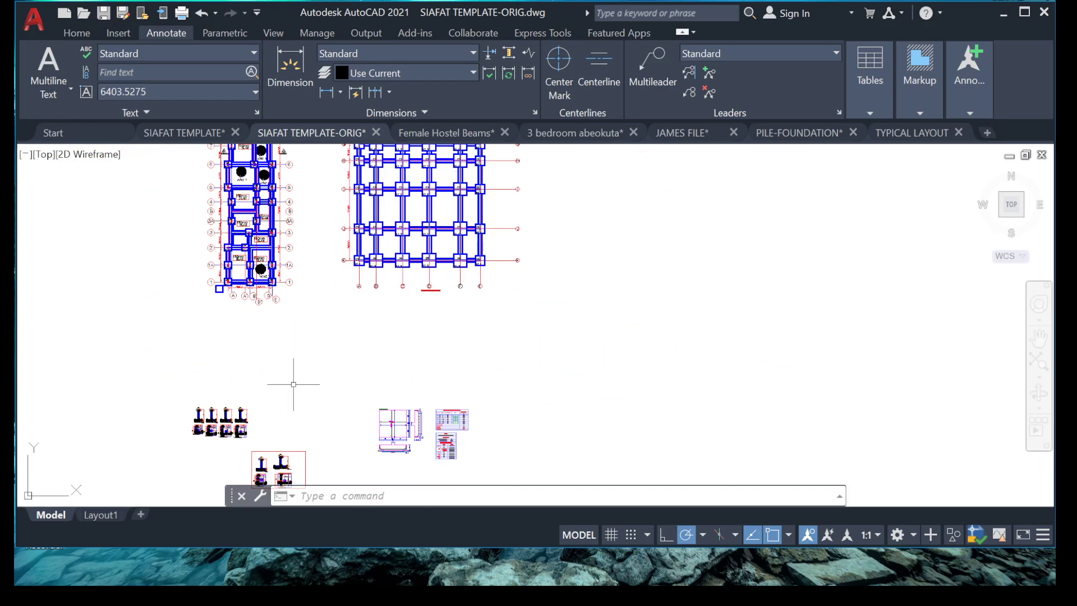
Copy the underlined title GENERAL ARRANGEMENT OF GROUND FLOOR and place the copy centrally below the foundation layout
{"action": "scroll", "coordinate": [383, 351], "scroll_direction": "down", "scroll_amount": 3}
{"action": "scroll", "coordinate": [855, 290], "scroll_direction": "up", "scroll_amount": 8}
{"action": "left_click", "coordinate": [729, 299]}
{"action": "right_click", "coordinate": [823, 305]}
{"action": "left_click", "coordinate": [864, 316]}
{"action": "left_click", "coordinate": [863, 319]}
{"action": "scroll", "coordinate": [891, 308], "scroll_direction": "down", "scroll_amount": 5}
{"action": "scroll", "coordinate": [458, 330], "scroll_direction": "up", "scroll_amount": 9}
{"action": "scroll", "coordinate": [384, 325], "scroll_direction": "down", "scroll_amount": 4}
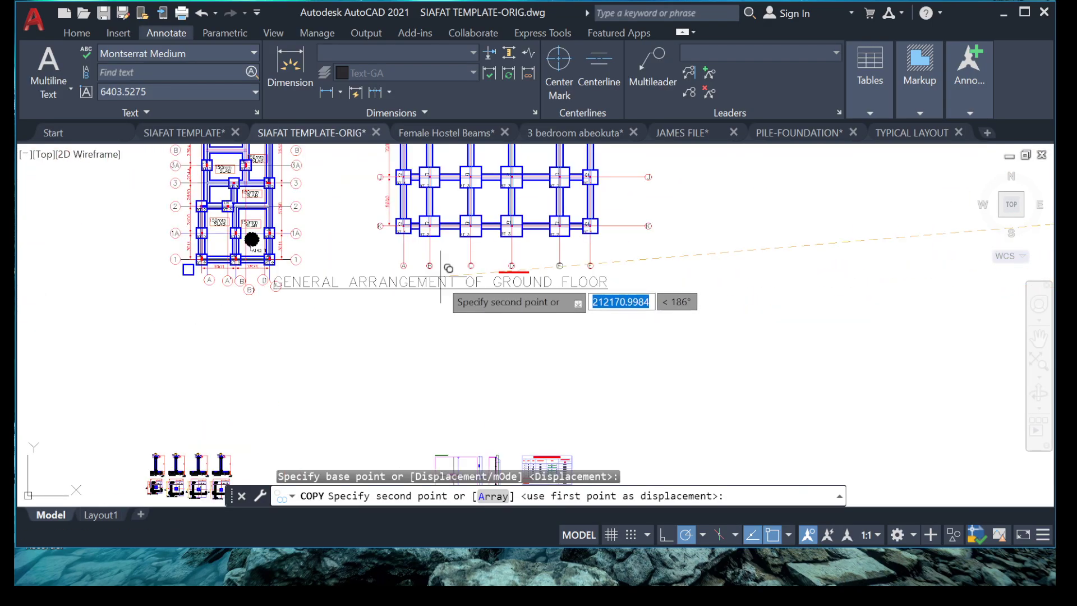
{"action": "scroll", "coordinate": [539, 308], "scroll_direction": "up", "scroll_amount": 2}
{"action": "left_click", "coordinate": [524, 269]}
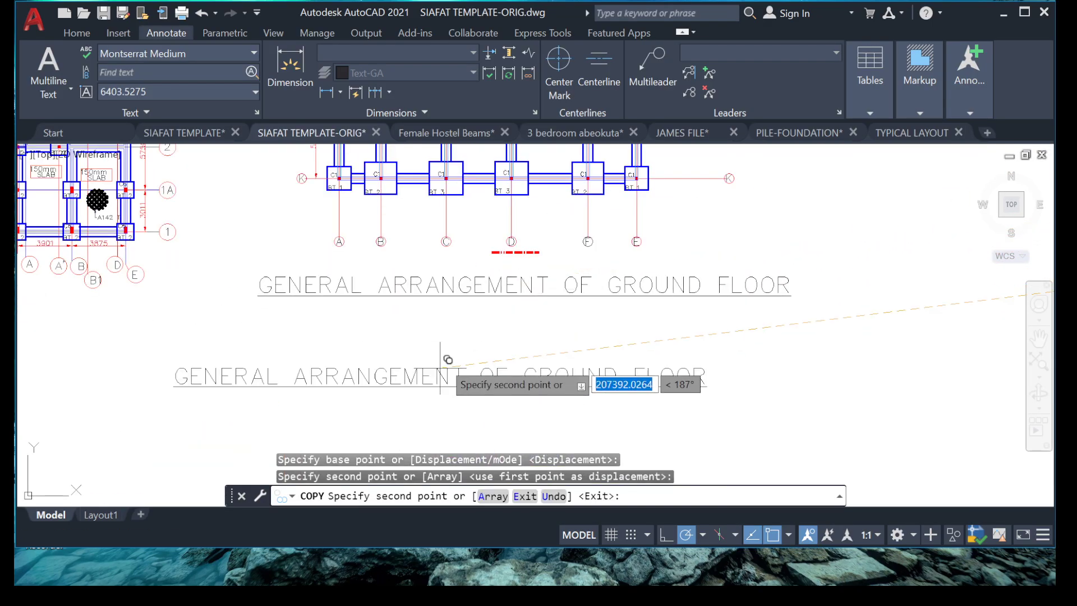
{"action": "key", "text": "Escape"}
Open the copied title below the foundation layout for editing and clear its text
{"action": "left_click", "coordinate": [477, 278]}
{"action": "left_click", "coordinate": [471, 285]}
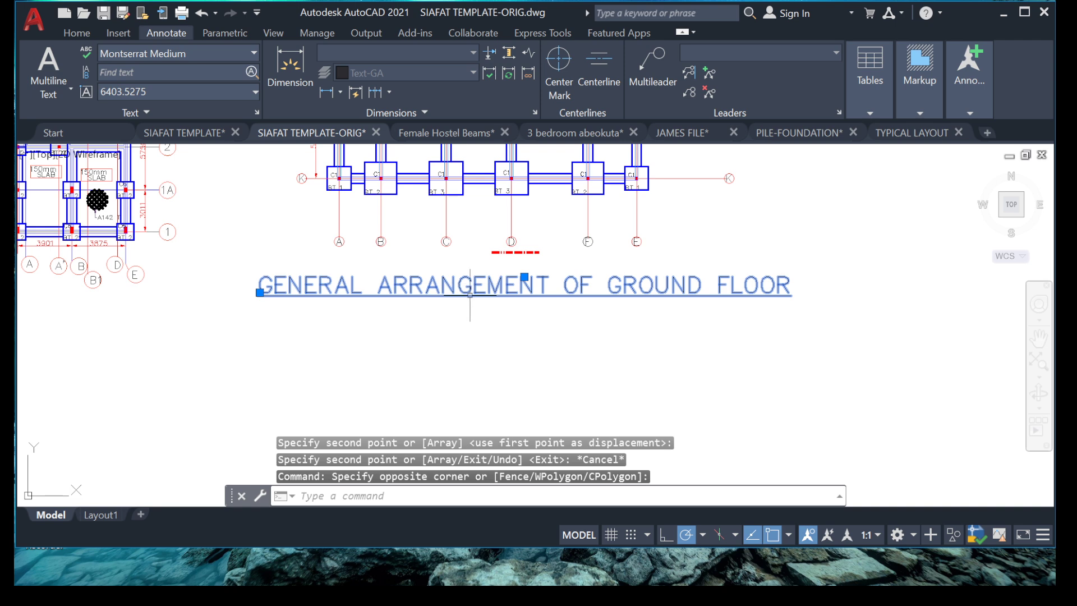
{"action": "double_click", "coordinate": [476, 286]}
{"action": "key", "text": "Delete"}
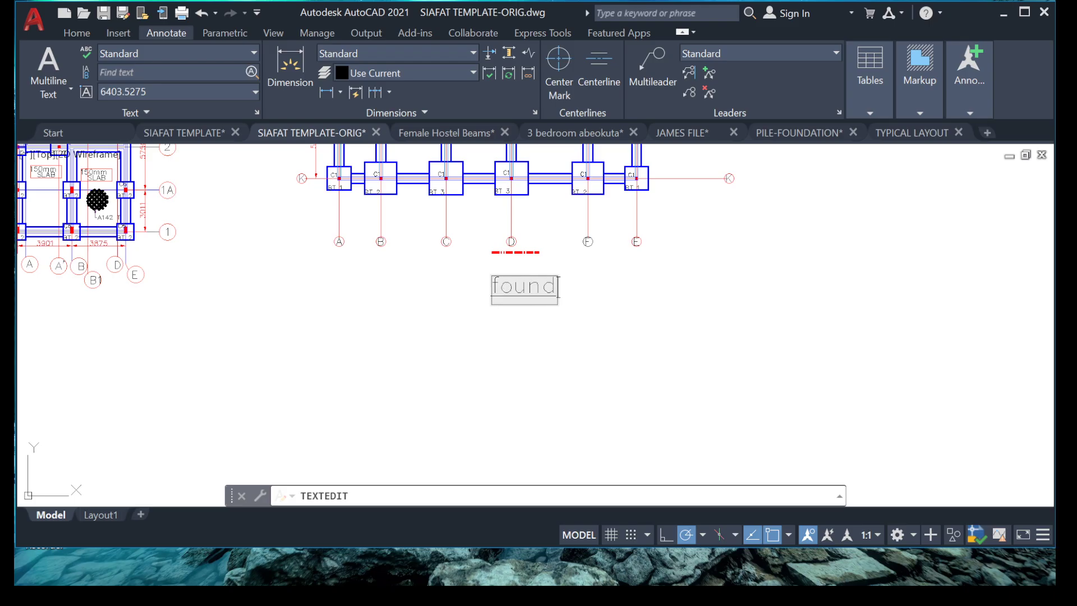
{"action": "type", "text": "foundation laypo"}
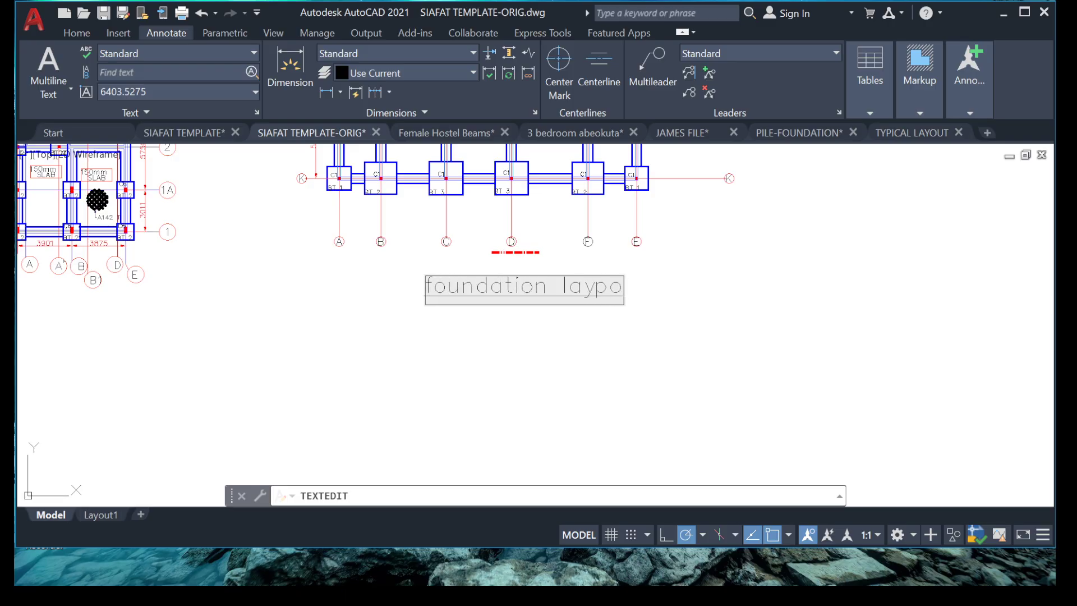
{"action": "key", "text": "BackSpace"}
{"action": "key", "text": "BackSpace"}
{"action": "key", "text": "BackSpace"}
{"action": "key", "text": "BackSpace"}
{"action": "key", "text": "BackSpace"}
{"action": "key", "text": "BackSpace"}
{"action": "key", "text": "BackSpace"}
{"action": "key", "text": "BackSpace"}
{"action": "key", "text": "BackSpace"}
{"action": "key", "text": "BackSpace"}
{"action": "key", "text": "BackSpace"}
{"action": "key", "text": "BackSpace"}
{"action": "key", "text": "BackSpace"}
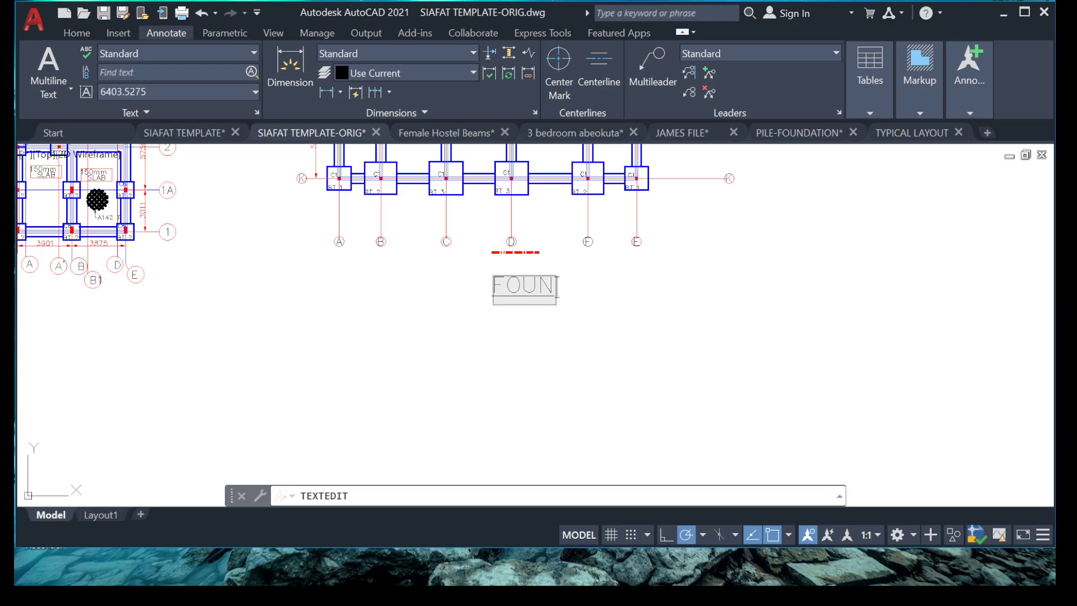
Enter FOUNDATION LAYOUT in capitals as the title below the foundation layout
{"action": "type", "text": "ndatiop"}
{"action": "key", "text": "BackSpace"}
{"action": "type", "text": "n layout"}
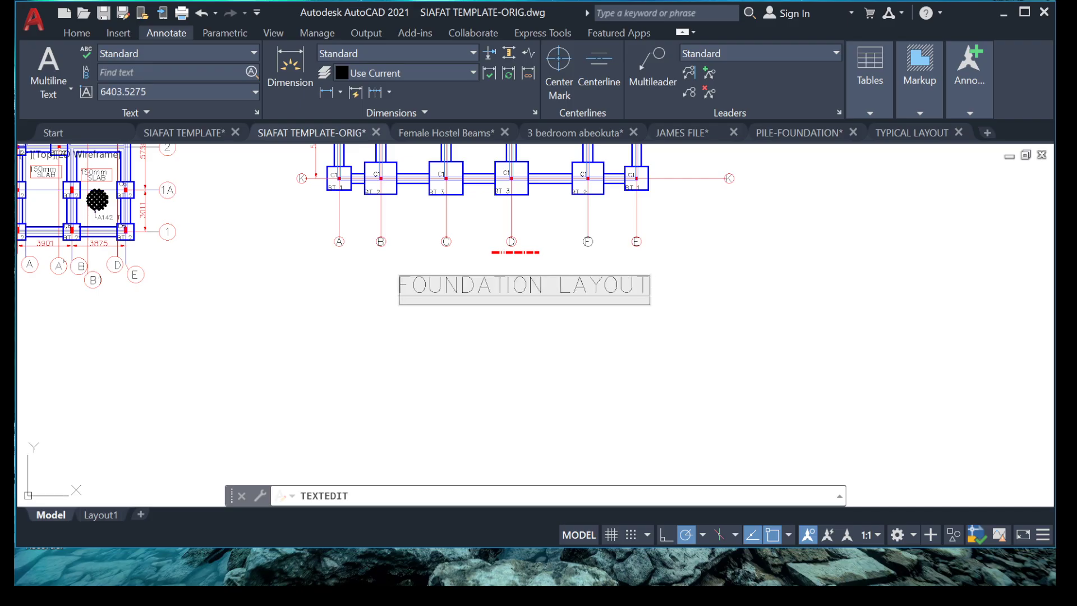
Finish the title edit and erase the leftover red line between grid label D and the FOUNDATION LAYOUT title
{"action": "left_click", "coordinate": [332, 380]}
{"action": "key", "text": "Escape"}
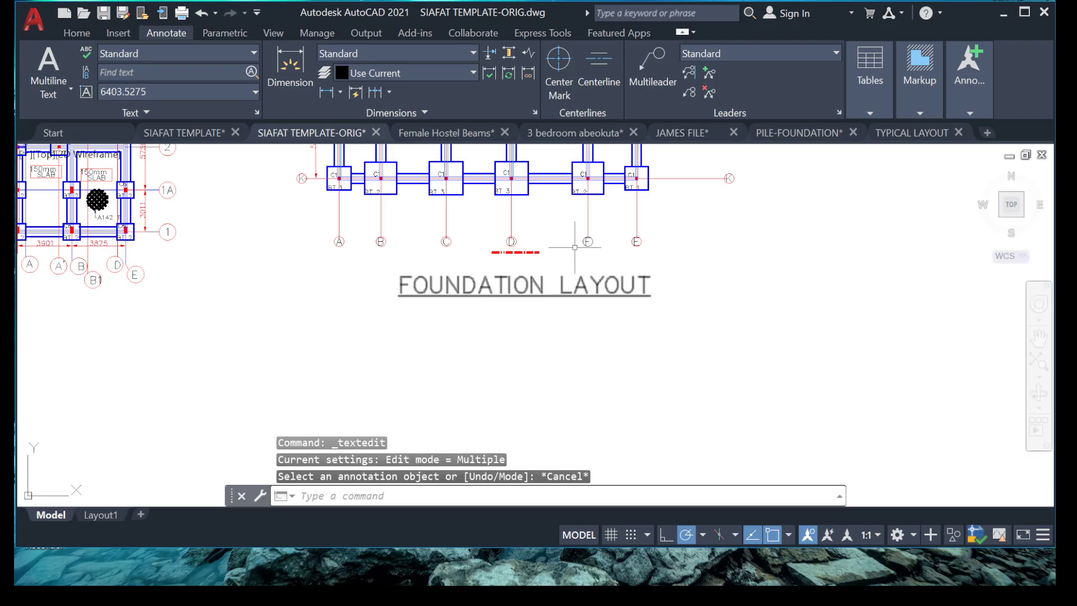
{"action": "scroll", "coordinate": [541, 241], "scroll_direction": "up", "scroll_amount": 6}
{"action": "left_click", "coordinate": [524, 235]}
{"action": "left_click", "coordinate": [303, 277]}
{"action": "key", "text": "Delete"}
{"action": "scroll", "coordinate": [314, 294], "scroll_direction": "down", "scroll_amount": 5}
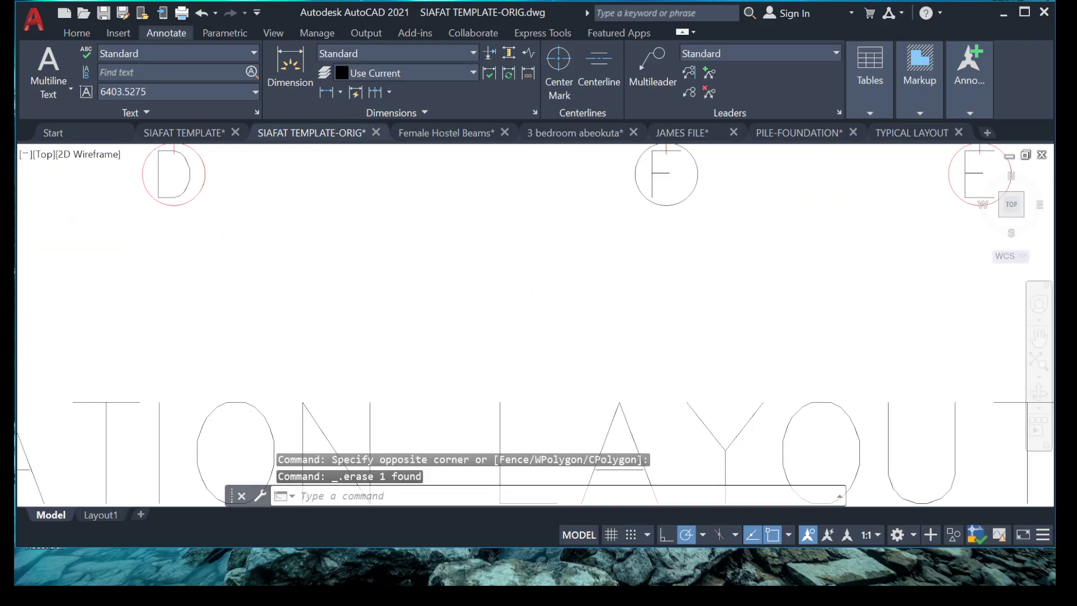
Move the FOUNDATION LAYOUT title closer to the grid labels, centred beneath the layout
{"action": "scroll", "coordinate": [436, 300], "scroll_direction": "up", "scroll_amount": 3}
{"action": "left_click", "coordinate": [436, 300]}
{"action": "left_click", "coordinate": [435, 242]}
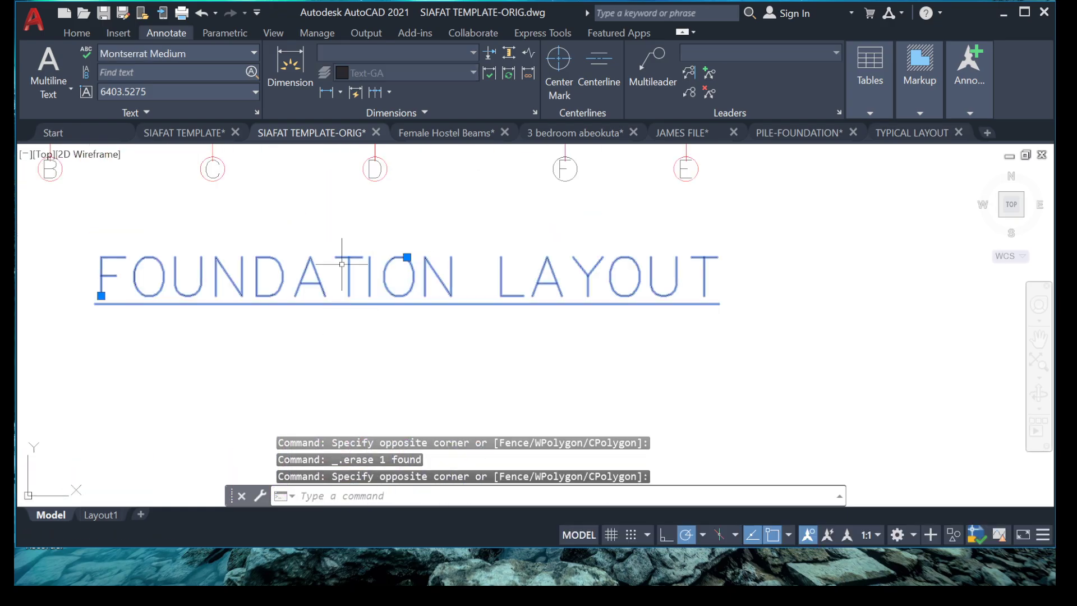
{"action": "right_click", "coordinate": [343, 306]}
{"action": "left_click", "coordinate": [383, 297]}
{"action": "left_click", "coordinate": [368, 308]}
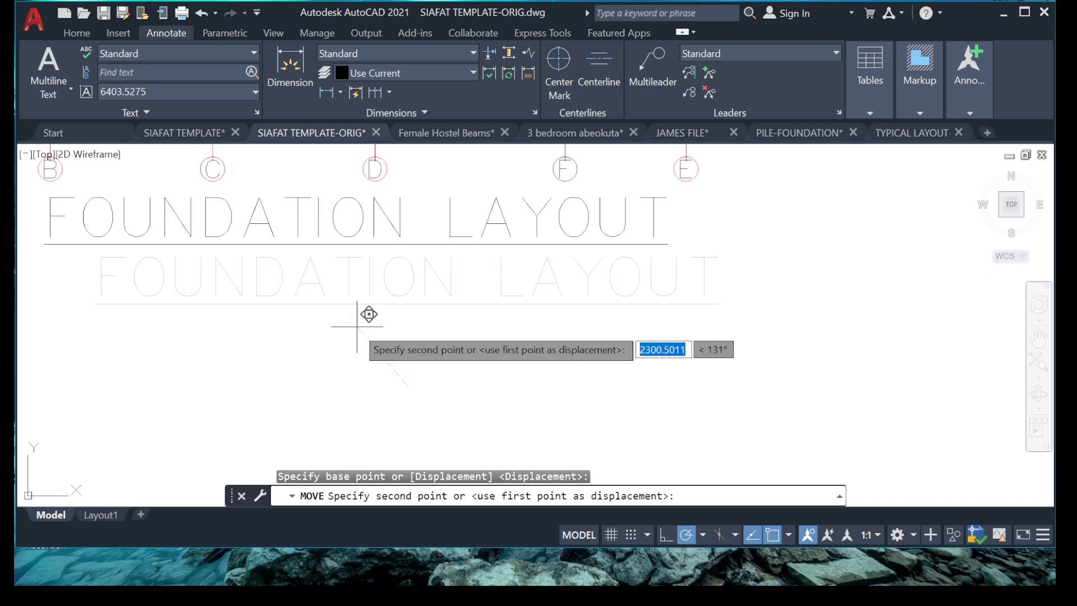
{"action": "scroll", "coordinate": [360, 329], "scroll_direction": "down", "scroll_amount": 5}
{"action": "scroll", "coordinate": [404, 269], "scroll_direction": "up", "scroll_amount": 4}
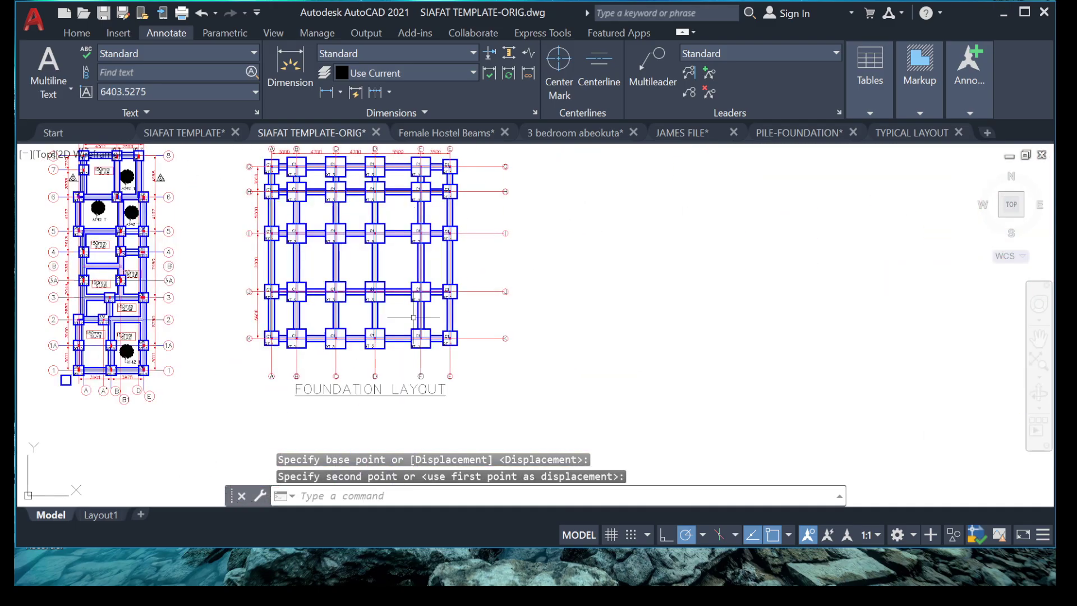
{"action": "scroll", "coordinate": [329, 306], "scroll_direction": "up", "scroll_amount": 7}
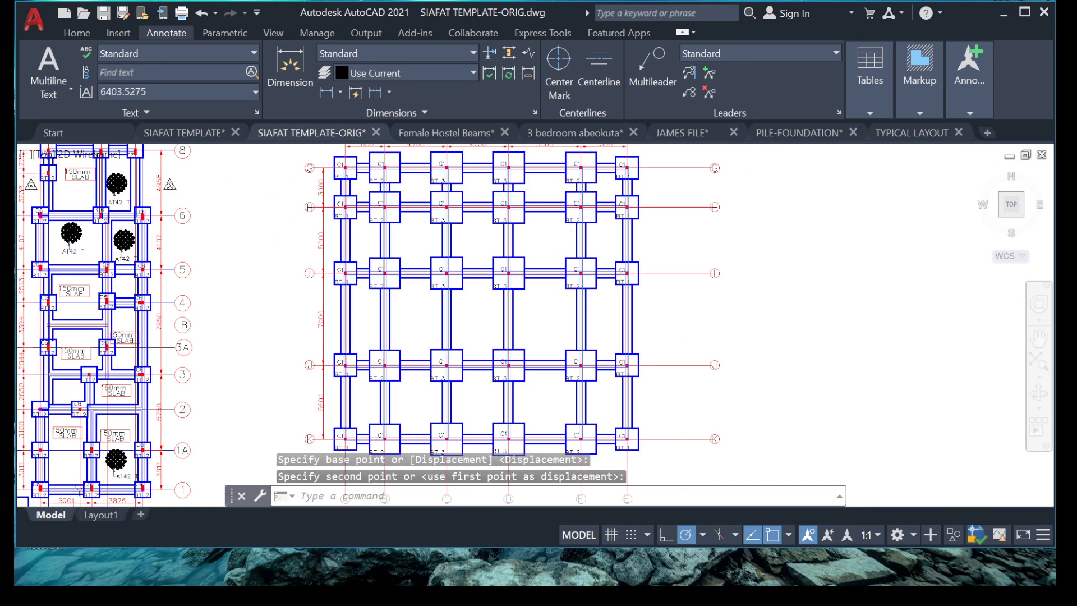
{"action": "scroll", "coordinate": [412, 230], "scroll_direction": "down", "scroll_amount": 3}
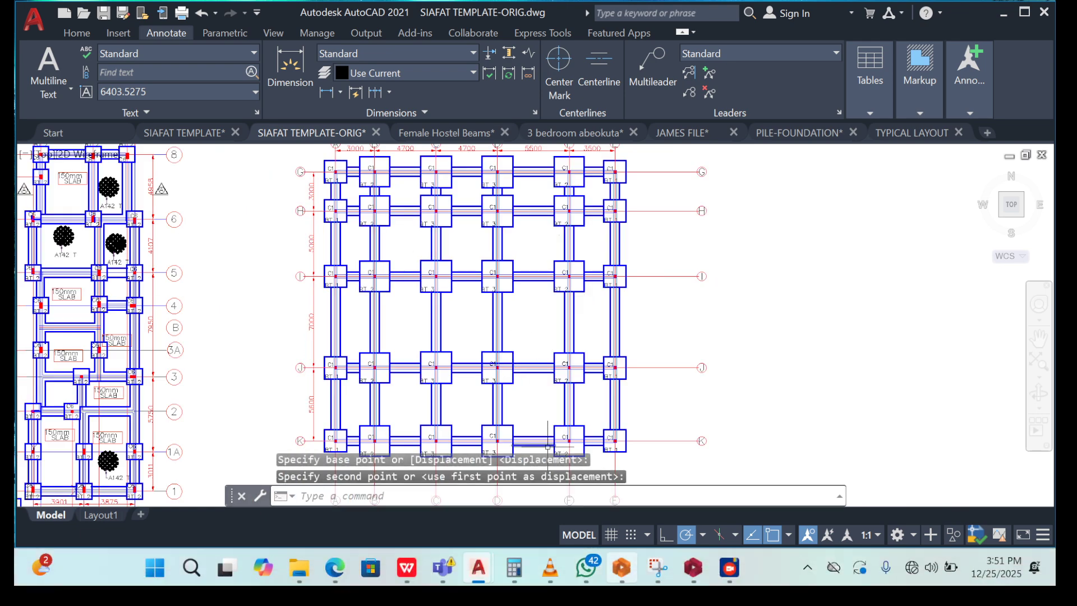
Switch to the drawing JAMES FILE.dwg and bring its layouts into view
{"action": "mouse_move", "coordinate": [479, 568]}
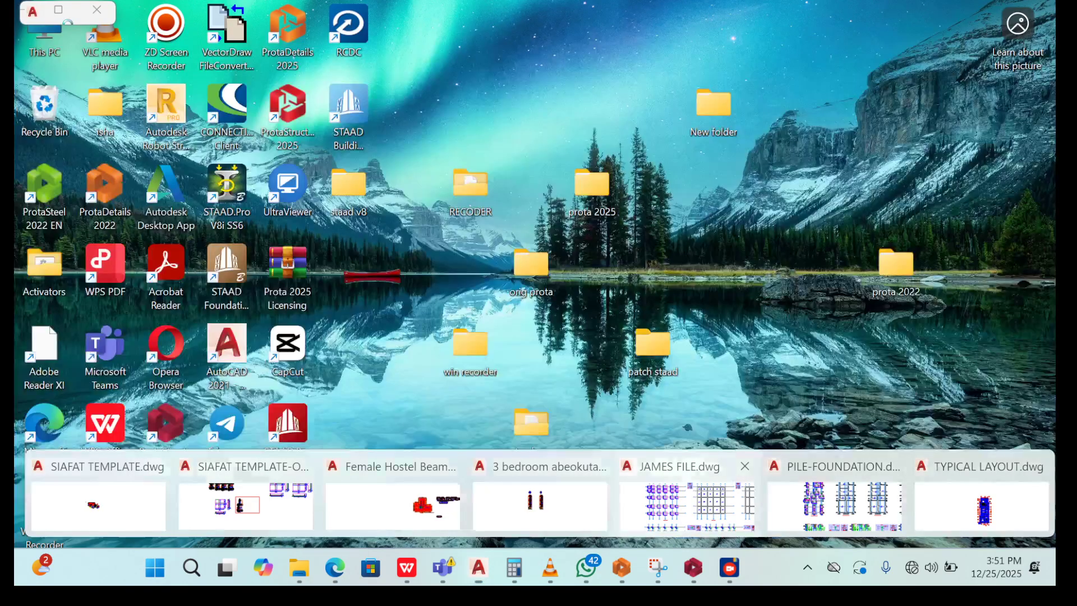
{"action": "left_click", "coordinate": [688, 504]}
{"action": "scroll", "coordinate": [478, 341], "scroll_direction": "down", "scroll_amount": 2}
{"action": "middle_click_drag", "start_coordinate": [477, 341], "coordinate": [434, 490]}
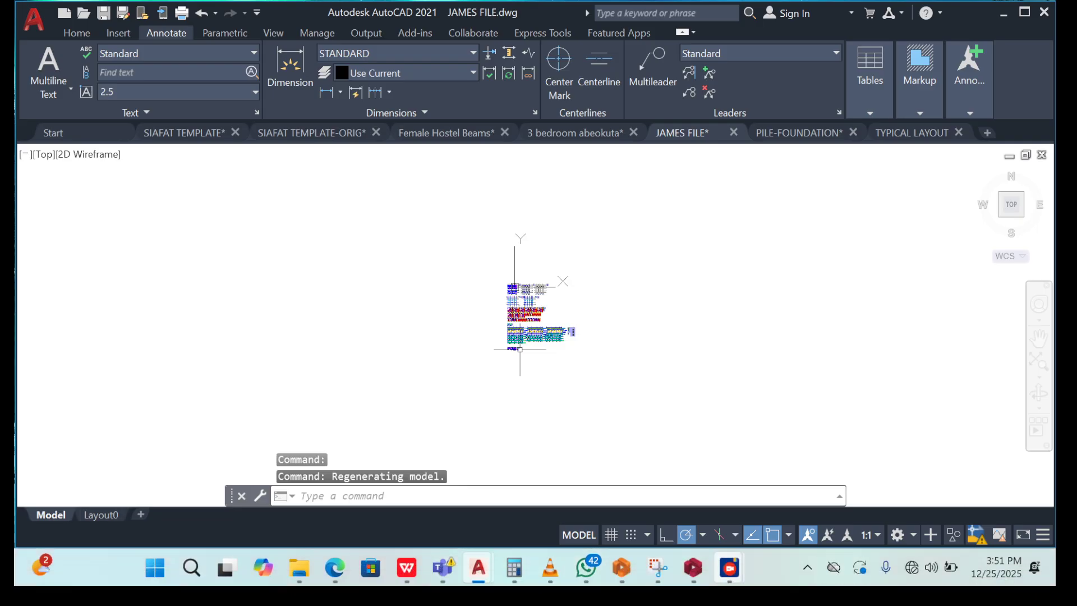
{"action": "mouse_move", "coordinate": [729, 568]}
{"action": "left_click", "coordinate": [809, 486]}
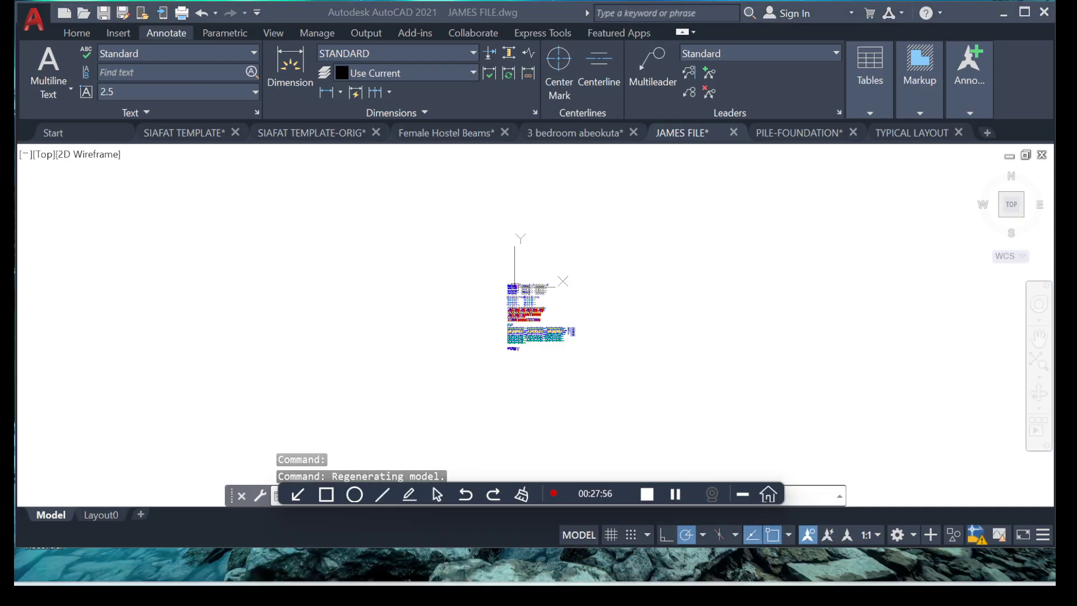
{"action": "left_click", "coordinate": [743, 494]}
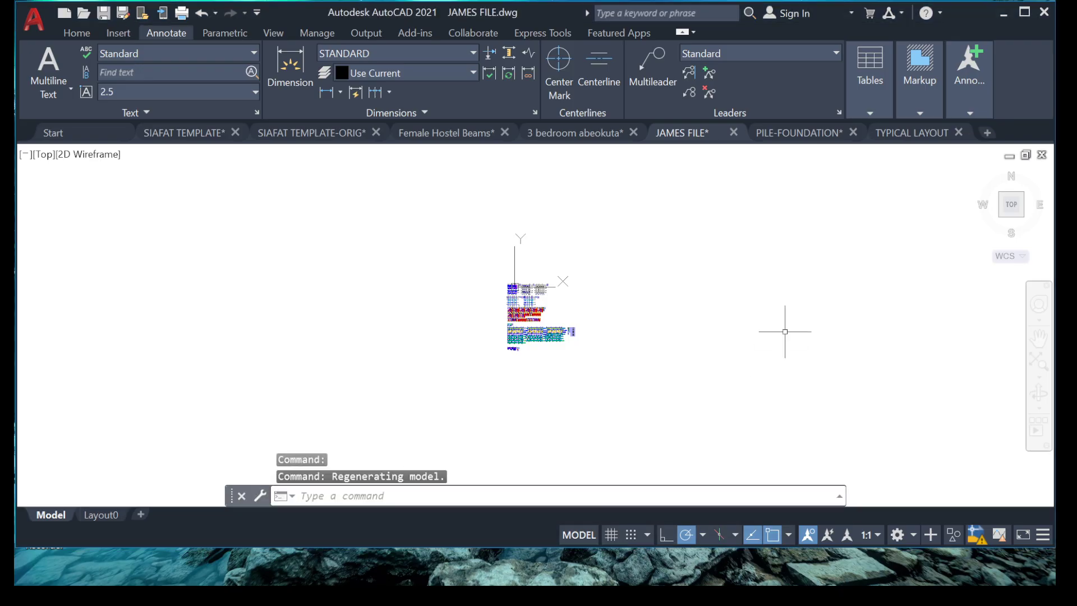
Copy the complete pad footing layout with its grid lines and adjoining schedule from JAMES FILE.dwg to the clipboard
{"action": "scroll", "coordinate": [525, 292], "scroll_direction": "up", "scroll_amount": 16}
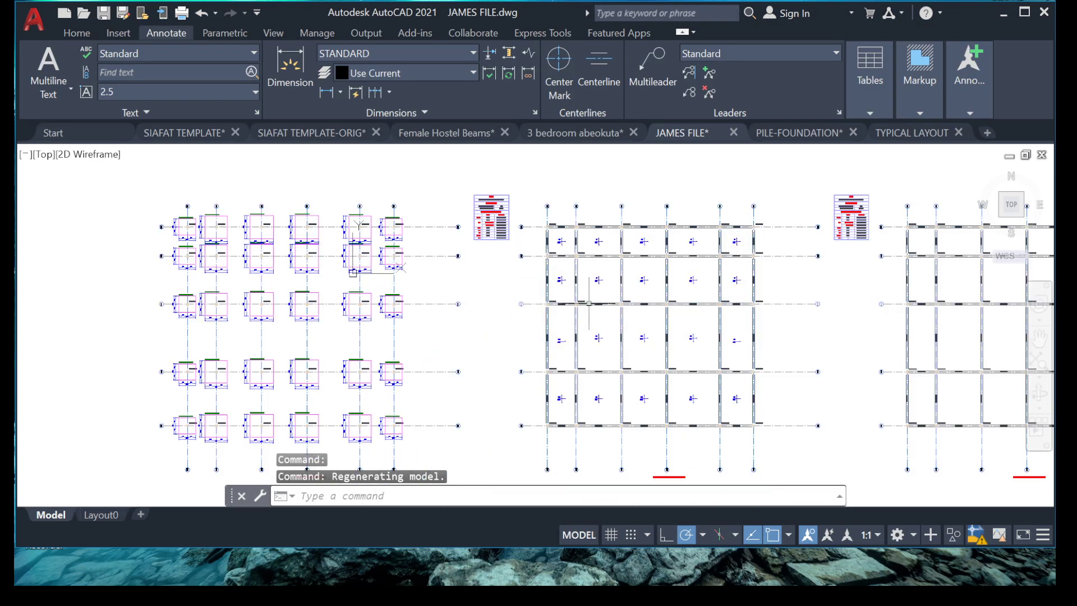
{"action": "scroll", "coordinate": [466, 283], "scroll_direction": "down", "scroll_amount": 5}
{"action": "middle_click_drag", "start_coordinate": [372, 318], "coordinate": [438, 283]}
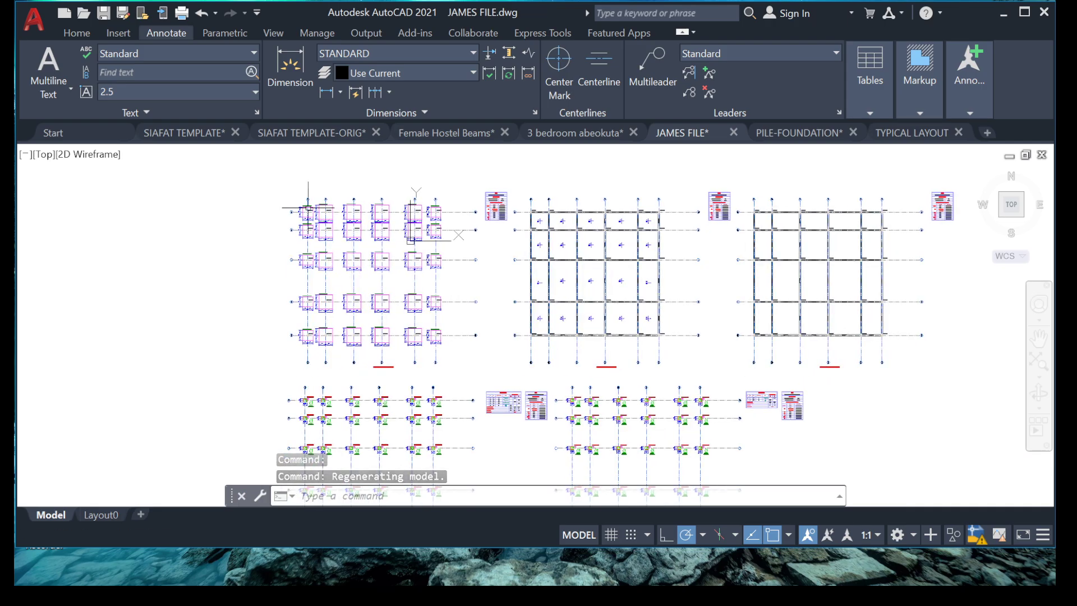
{"action": "left_click", "coordinate": [260, 179]}
{"action": "left_click", "coordinate": [508, 383]}
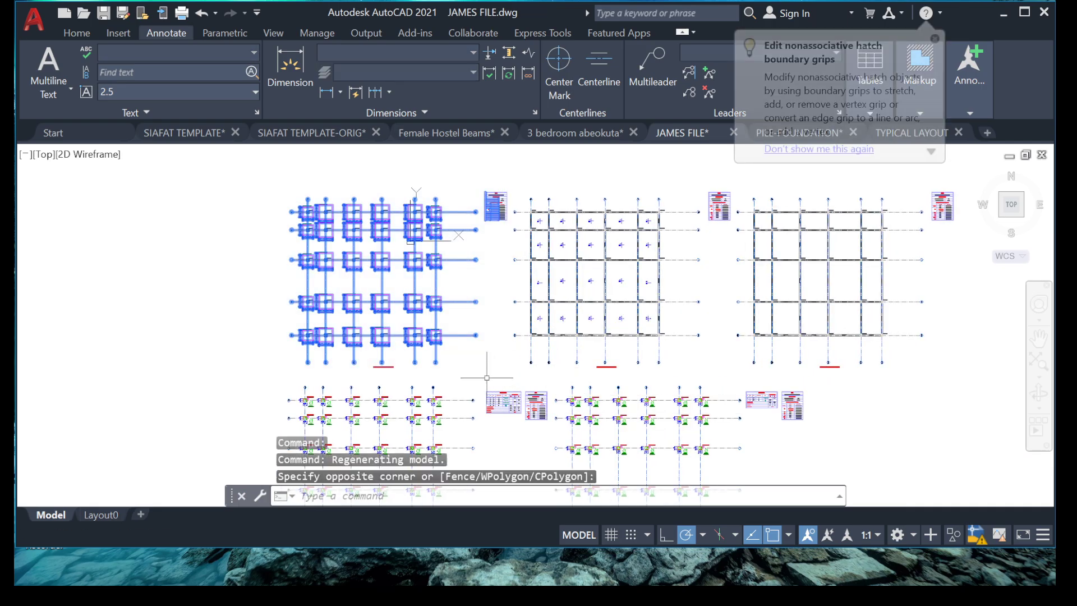
{"action": "key", "text": "ctrl+c"}
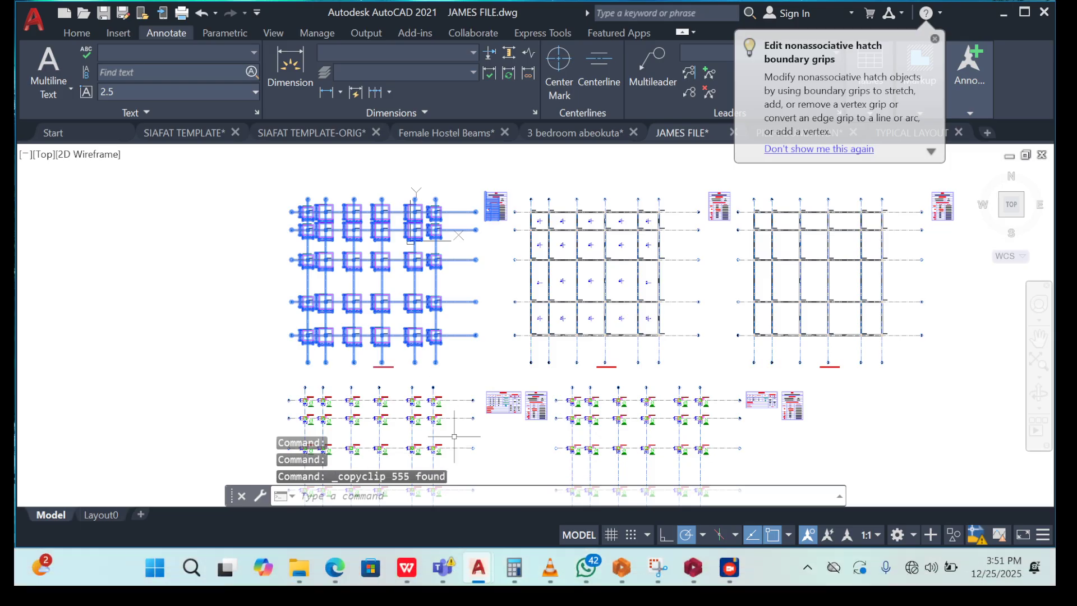
Switch back to SIAFAT TEMPLATE-ORIG.dwg and paste the copied footing layout in the empty space beside the foundation layout
{"action": "mouse_move", "coordinate": [478, 568]}
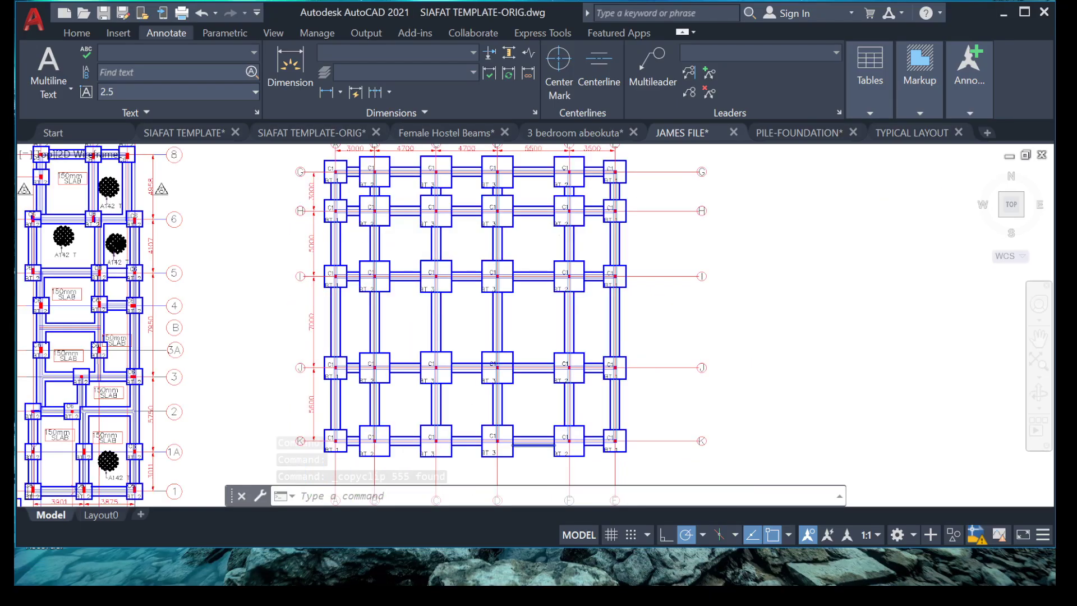
{"action": "scroll", "coordinate": [460, 308], "scroll_direction": "down", "scroll_amount": 3}
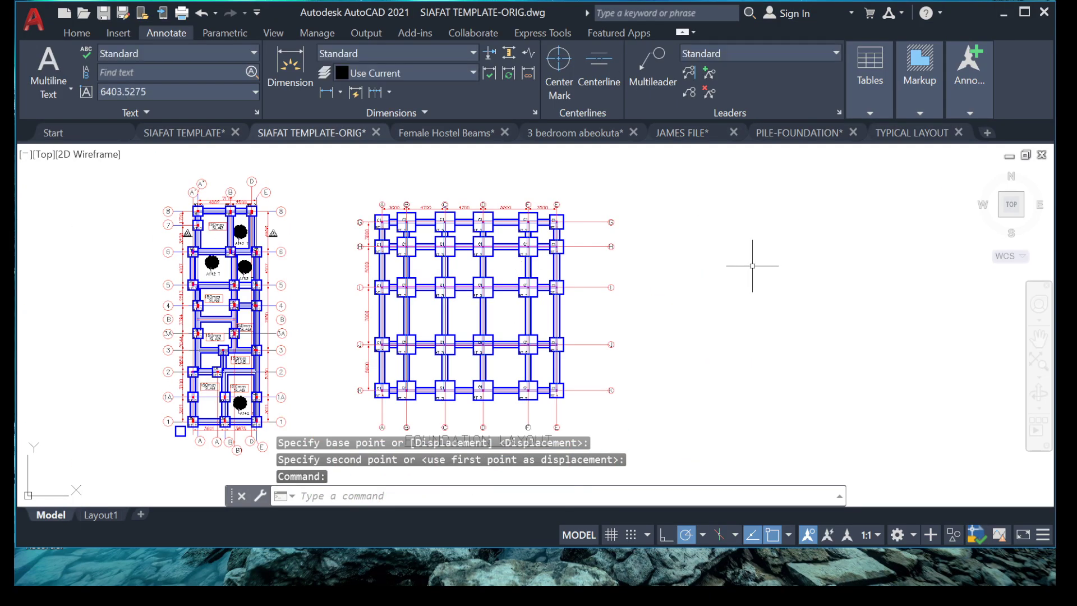
{"action": "key", "text": "ctrl+v"}
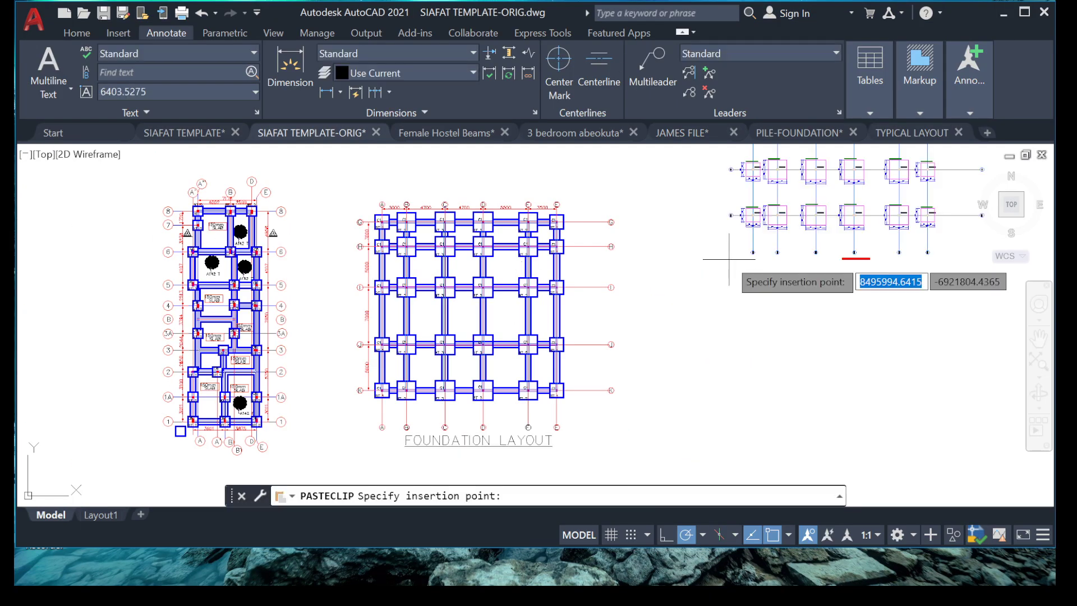
{"action": "left_click", "coordinate": [709, 356]}
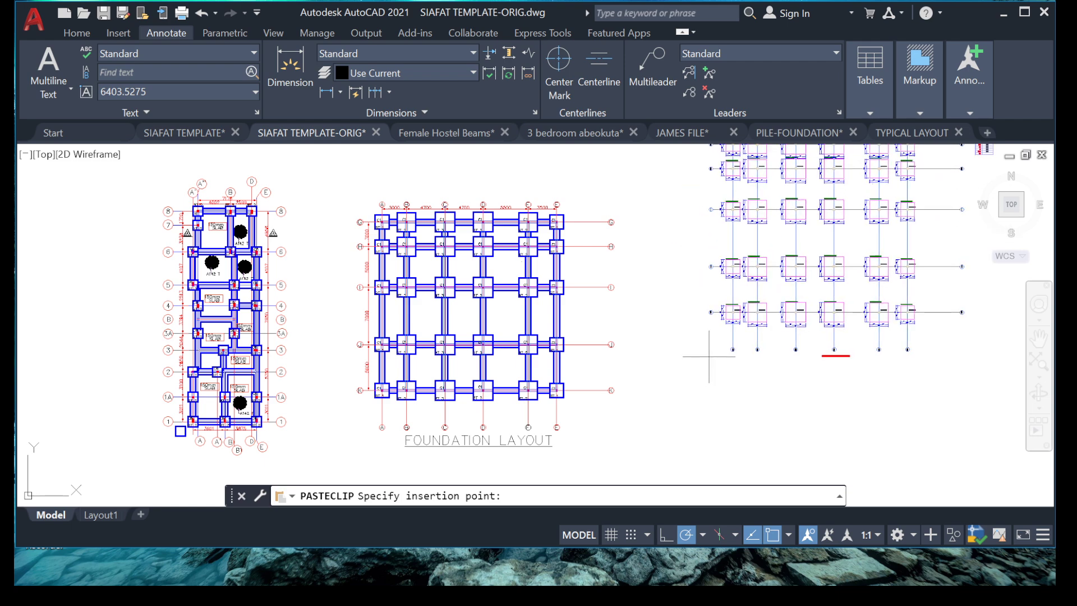
Compare the pasted pad footing layout with the finished foundation layout beside it
{"action": "scroll", "coordinate": [467, 321], "scroll_direction": "up", "scroll_amount": 3}
{"action": "mouse_move", "coordinate": [465, 320]}
{"action": "middle_mouse_down"}
{"action": "mouse_move", "coordinate": [428, 322]}
{"action": "mouse_move", "coordinate": [447, 303]}
{"action": "mouse_move", "coordinate": [458, 310]}
{"action": "mouse_move", "coordinate": [435, 251]}
{"action": "middle_mouse_up"}
{"action": "scroll", "coordinate": [447, 303], "scroll_direction": "down", "scroll_amount": 3}
{"action": "scroll", "coordinate": [500, 157], "scroll_direction": "up", "scroll_amount": 3}
{"action": "scroll", "coordinate": [437, 250], "scroll_direction": "down", "scroll_amount": 3}
{"action": "scroll", "coordinate": [763, 192], "scroll_direction": "up", "scroll_amount": 1}
{"action": "scroll", "coordinate": [714, 216], "scroll_direction": "down", "scroll_amount": 2}
{"action": "scroll", "coordinate": [747, 203], "scroll_direction": "up", "scroll_amount": 3}
{"action": "scroll", "coordinate": [648, 276], "scroll_direction": "down", "scroll_amount": 2}
{"action": "scroll", "coordinate": [602, 302], "scroll_direction": "up", "scroll_amount": 3}
{"action": "scroll", "coordinate": [512, 305], "scroll_direction": "up", "scroll_amount": 3}
{"action": "scroll", "coordinate": [511, 305], "scroll_direction": "down", "scroll_amount": 5}
{"action": "scroll", "coordinate": [588, 290], "scroll_direction": "down", "scroll_amount": 1}
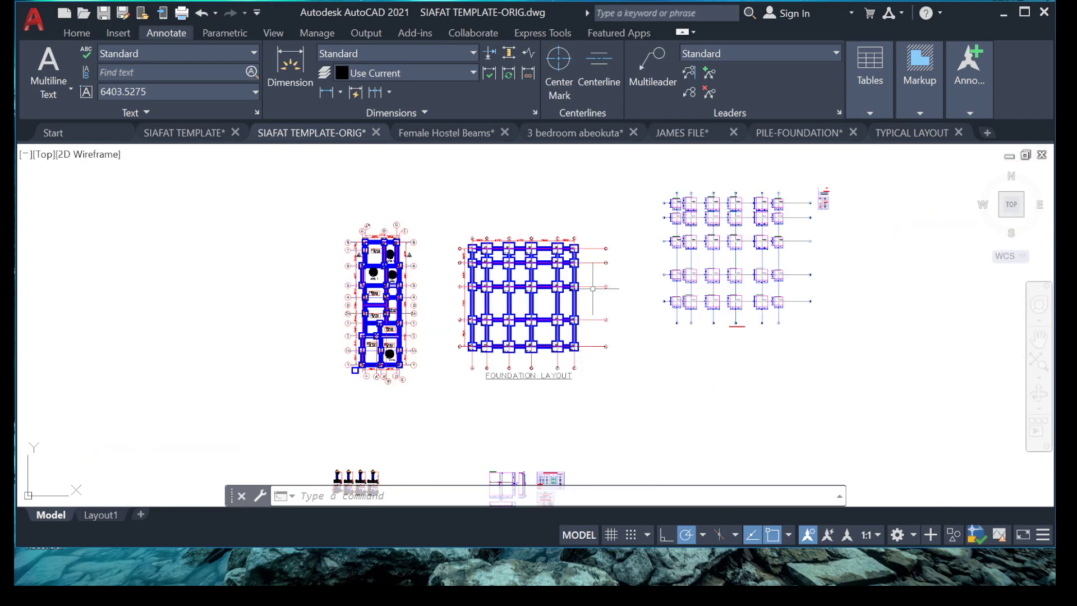
Erase the pasted footing layout together with its schedule
{"action": "left_click", "coordinate": [642, 164]}
{"action": "left_click", "coordinate": [920, 340]}
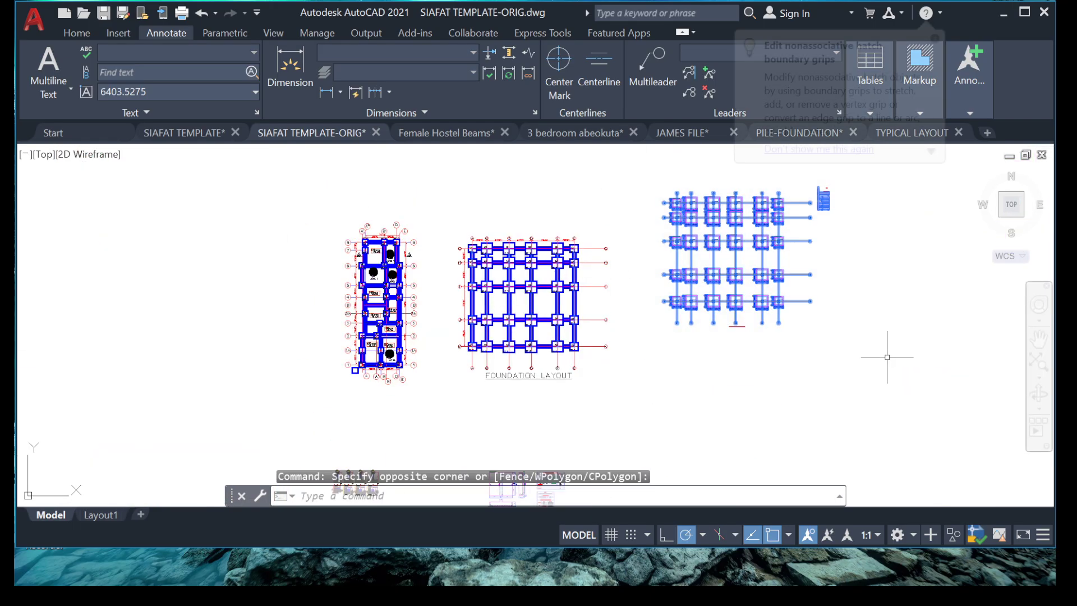
{"action": "key", "text": "Delete"}
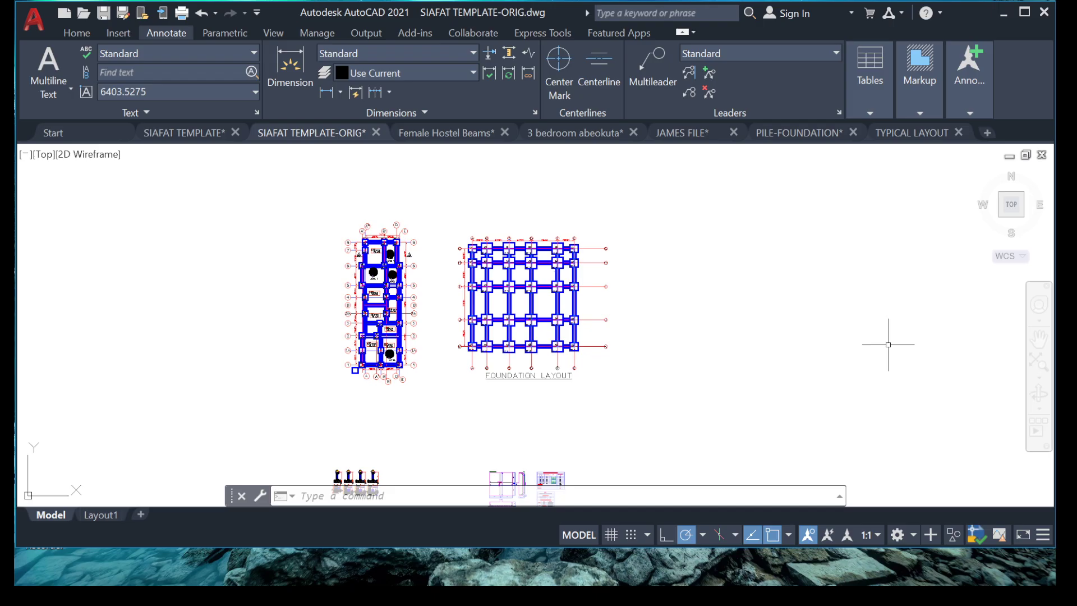
Review the finished foundation layout alongside the reference layout
{"action": "scroll", "coordinate": [544, 295], "scroll_direction": "up", "scroll_amount": 5}
{"action": "scroll", "coordinate": [630, 284], "scroll_direction": "down", "scroll_amount": 5}
{"action": "scroll", "coordinate": [560, 209], "scroll_direction": "up", "scroll_amount": 4}
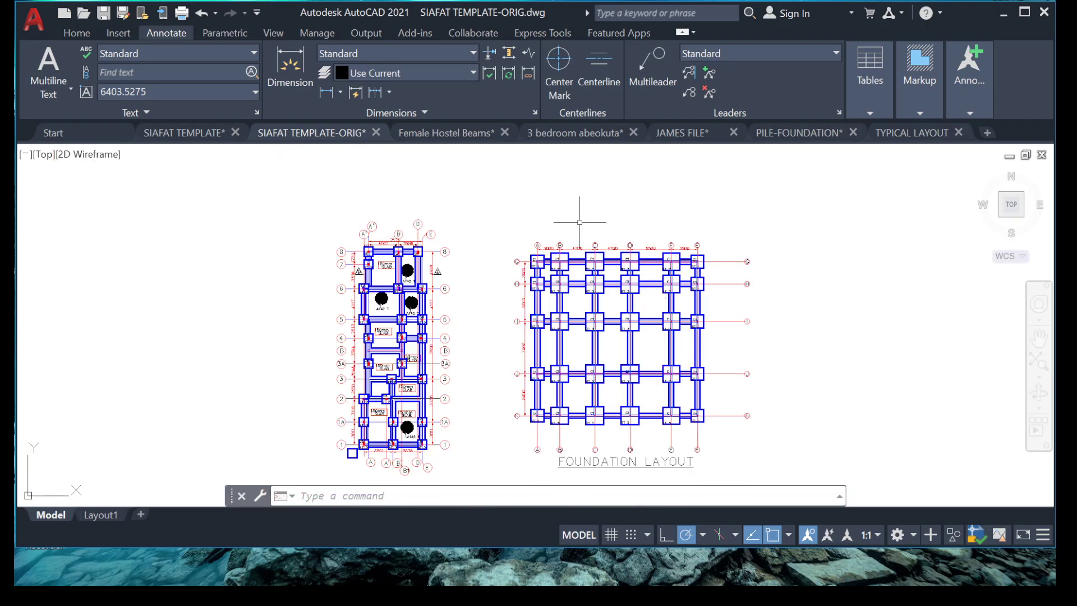
{"action": "scroll", "coordinate": [596, 204], "scroll_direction": "down", "scroll_amount": 3}
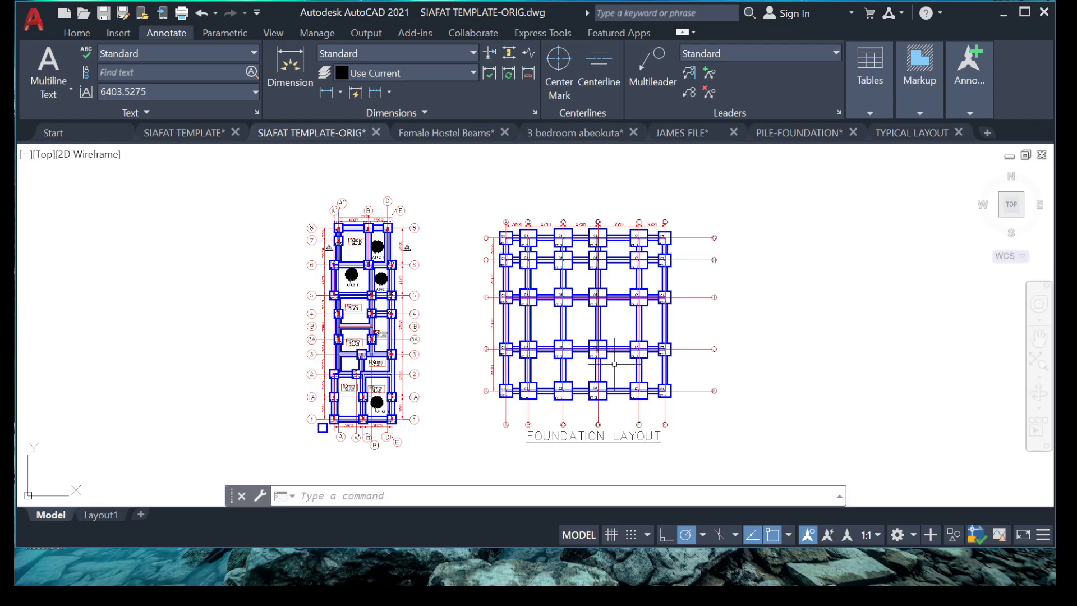
{"action": "scroll", "coordinate": [611, 381], "scroll_direction": "up", "scroll_amount": 3}
{"action": "scroll", "coordinate": [584, 379], "scroll_direction": "down", "scroll_amount": 6}
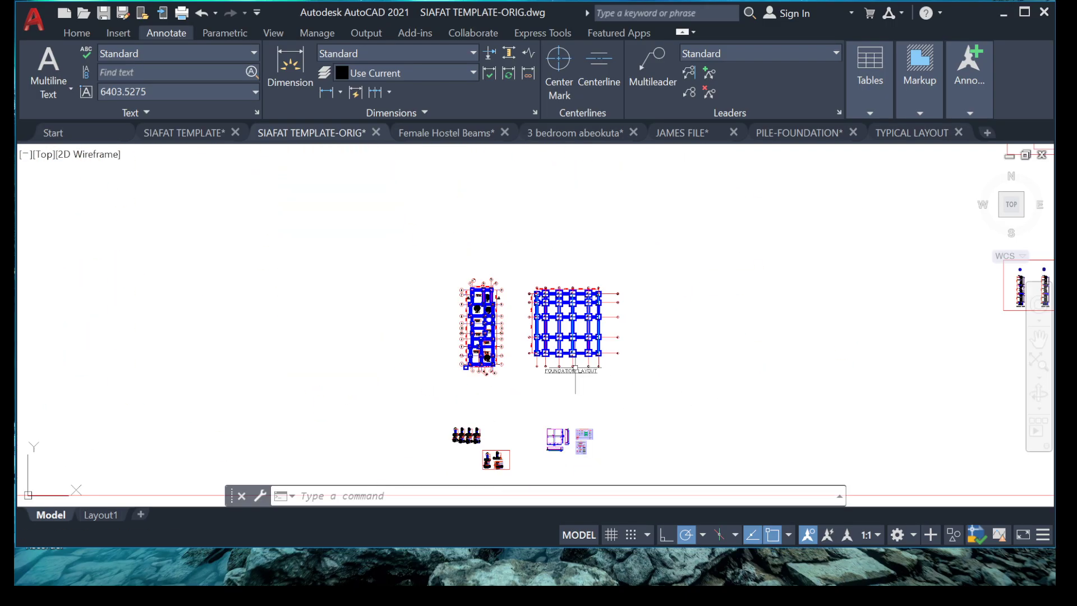
Examine the footing details below the layouts and the framed column details near the general arrangement drawings
{"action": "scroll", "coordinate": [557, 367], "scroll_direction": "down", "scroll_amount": 4}
{"action": "scroll", "coordinate": [429, 366], "scroll_direction": "up", "scroll_amount": 6}
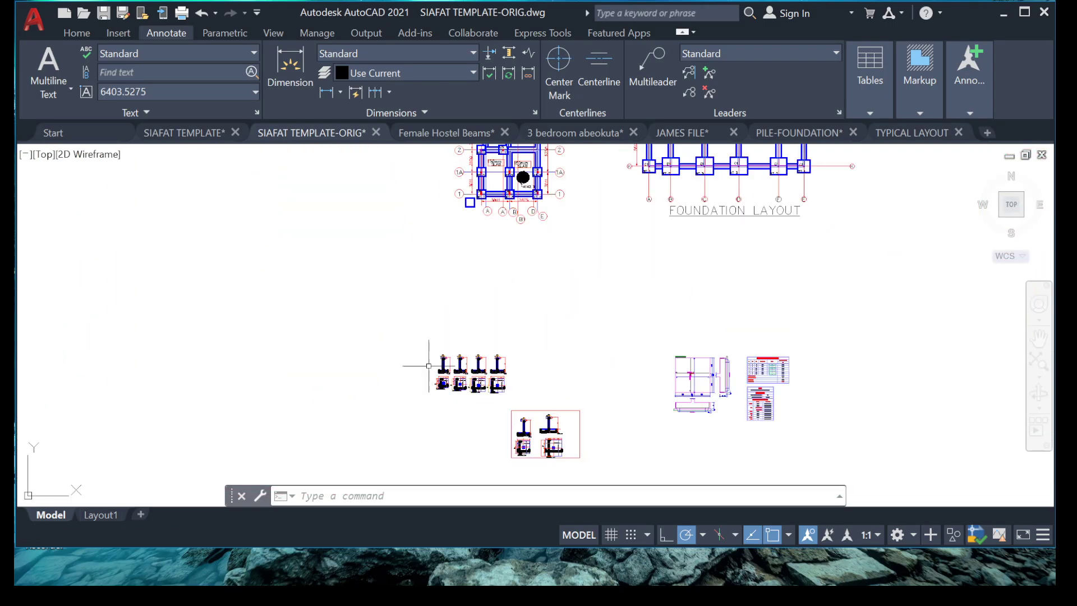
{"action": "scroll", "coordinate": [498, 354], "scroll_direction": "down", "scroll_amount": 4}
{"action": "scroll", "coordinate": [650, 296], "scroll_direction": "down", "scroll_amount": 1}
{"action": "scroll", "coordinate": [976, 244], "scroll_direction": "up", "scroll_amount": 1}
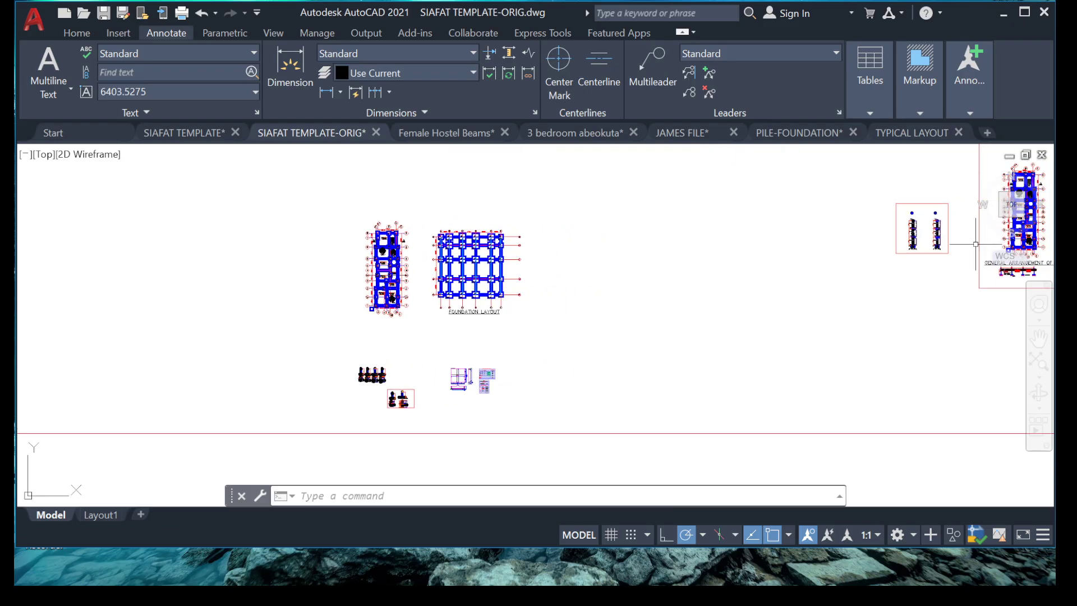
{"action": "scroll", "coordinate": [897, 251], "scroll_direction": "up", "scroll_amount": 2}
{"action": "middle_click_drag", "start_coordinate": [897, 252], "coordinate": [748, 259]}
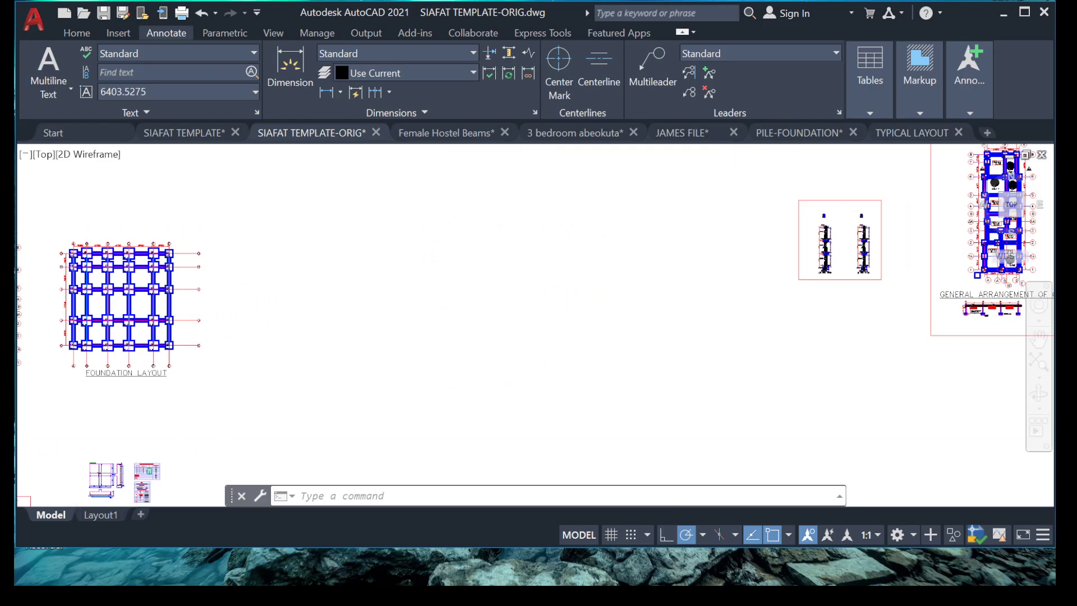
{"action": "scroll", "coordinate": [841, 220], "scroll_direction": "up", "scroll_amount": 4}
{"action": "scroll", "coordinate": [704, 350], "scroll_direction": "down", "scroll_amount": 8}
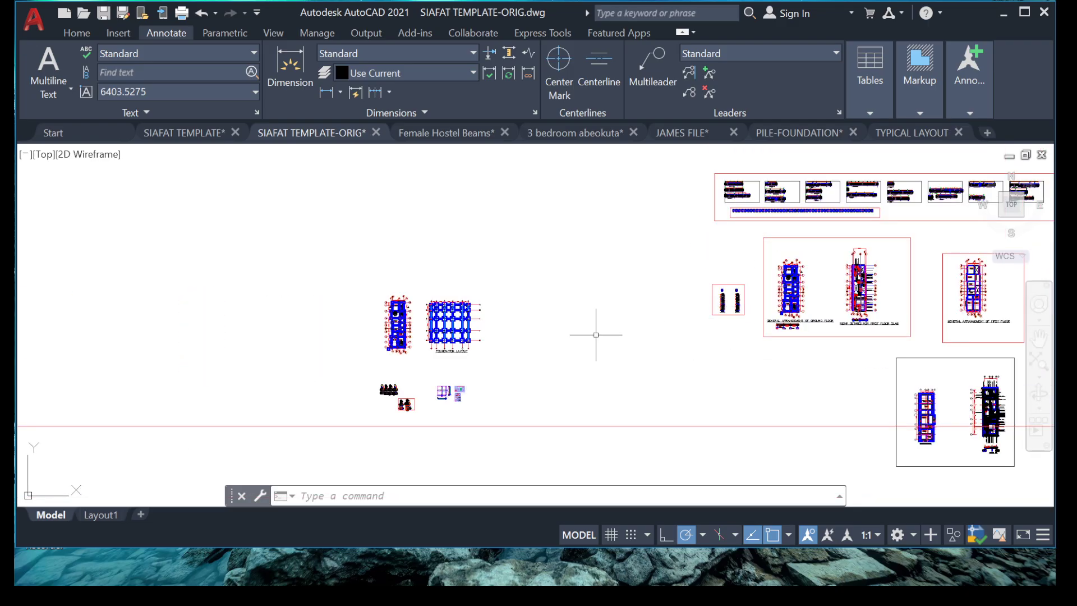
{"action": "scroll", "coordinate": [727, 304], "scroll_direction": "up", "scroll_amount": 6}
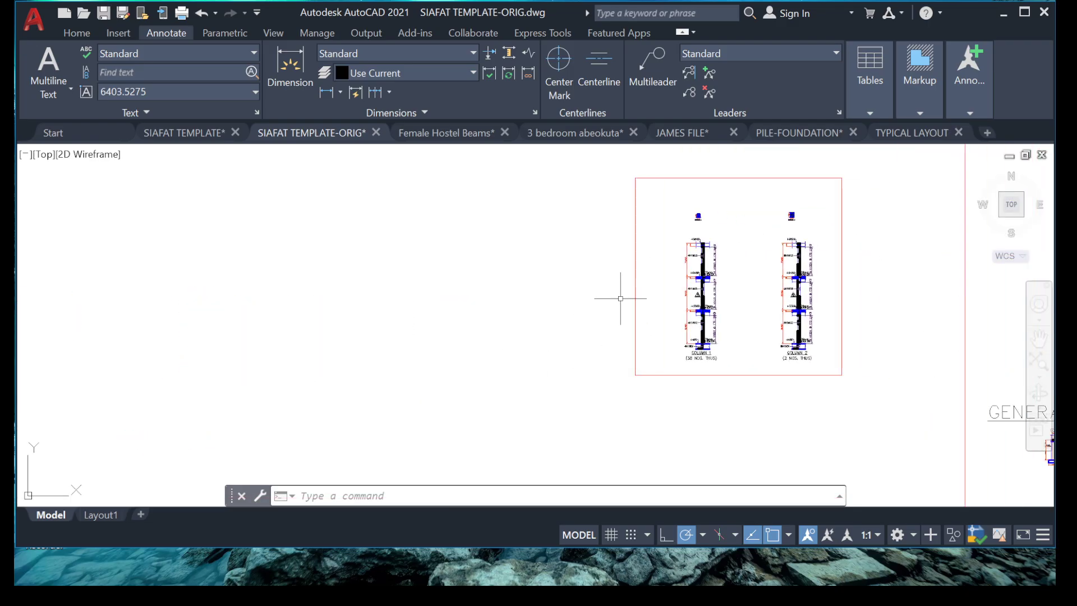
{"action": "scroll", "coordinate": [621, 298], "scroll_direction": "down", "scroll_amount": 2}
{"action": "scroll", "coordinate": [624, 295], "scroll_direction": "down", "scroll_amount": 3}
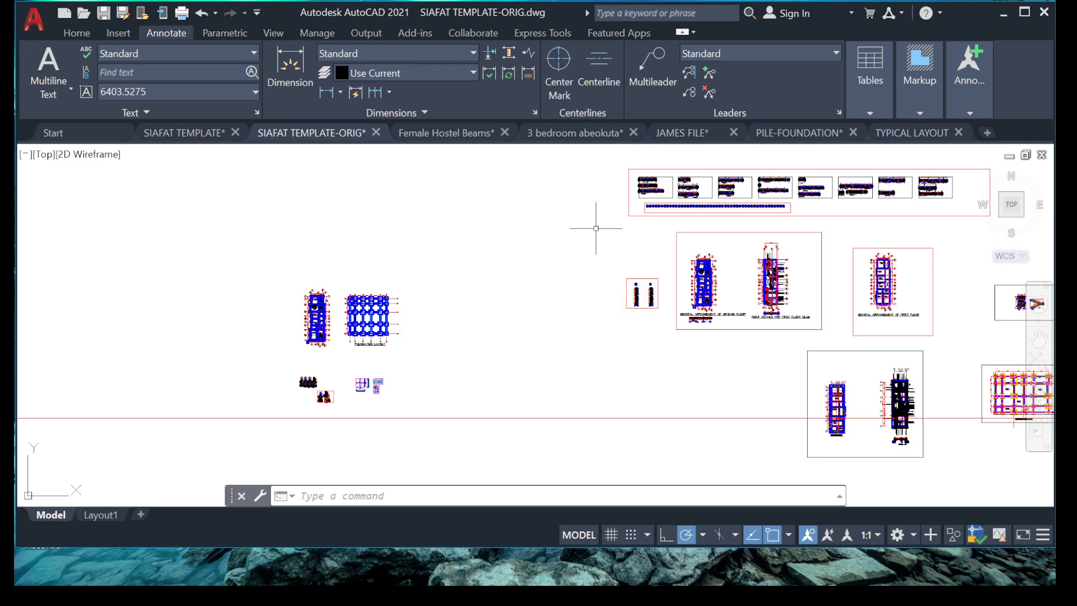
{"action": "left_click", "coordinate": [597, 224]}
{"action": "scroll", "coordinate": [668, 316], "scroll_direction": "up", "scroll_amount": 4}
{"action": "left_click", "coordinate": [667, 320]}
{"action": "right_click", "coordinate": [598, 203]}
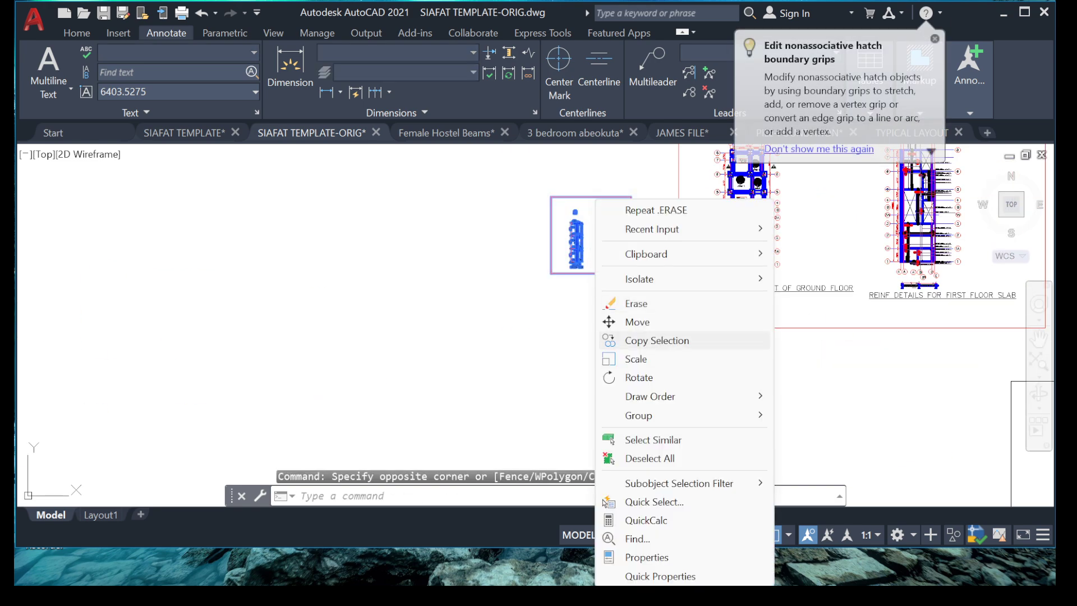
{"action": "left_click", "coordinate": [612, 338]}
{"action": "scroll", "coordinate": [505, 342], "scroll_direction": "down", "scroll_amount": 4}
{"action": "middle_click_drag", "start_coordinate": [475, 343], "coordinate": [481, 292]}
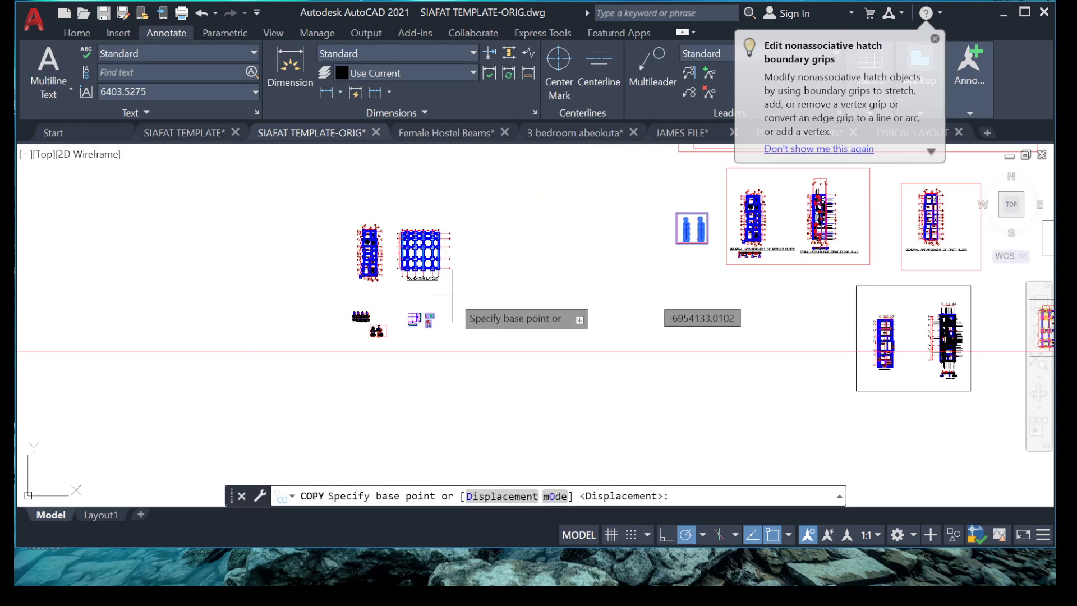
{"action": "key", "text": "Escape"}
{"action": "key", "text": "Escape"}
{"action": "key", "text": "Escape"}
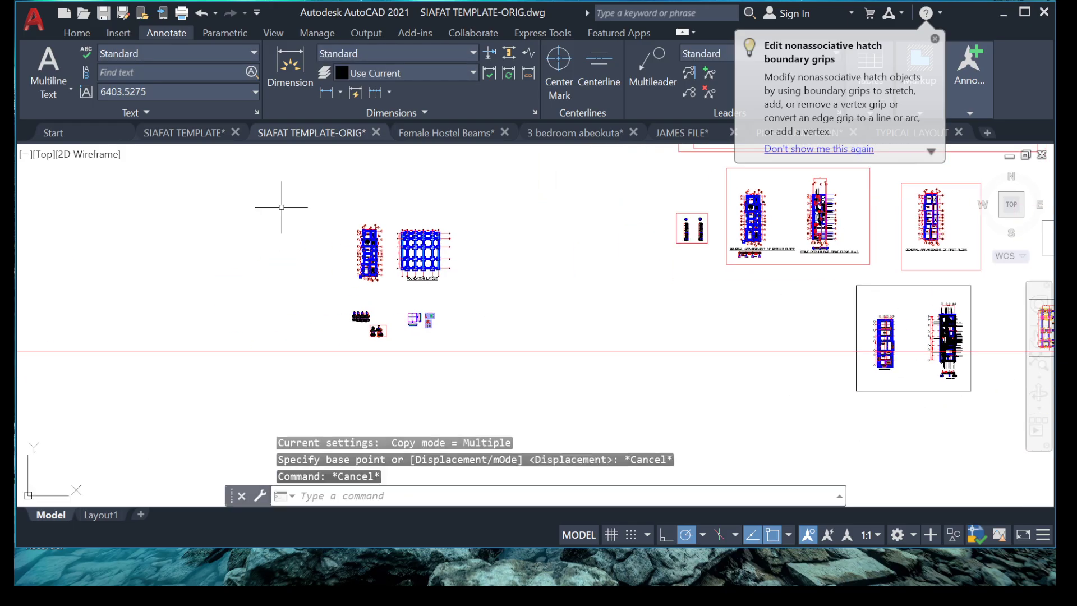
Erase the small leftover grid layout and its tables below the foundation layout
{"action": "left_click", "coordinate": [77, 33]}
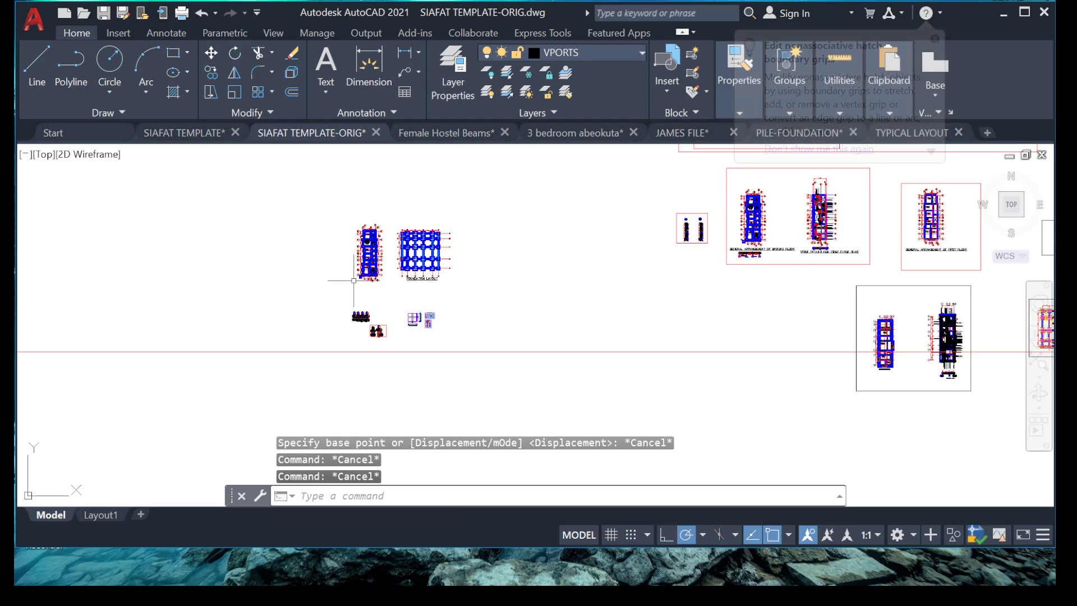
{"action": "scroll", "coordinate": [409, 298], "scroll_direction": "up", "scroll_amount": 4}
{"action": "left_click", "coordinate": [369, 272]}
{"action": "left_click", "coordinate": [501, 382]}
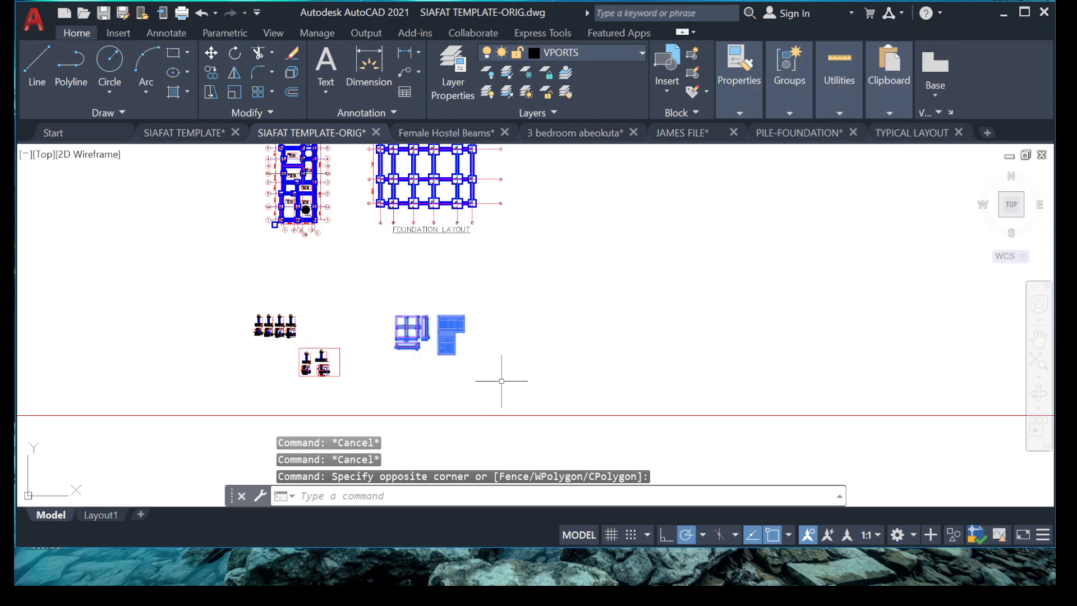
{"action": "key", "text": "Delete"}
Erase the row of four unframed footing details, including their column stems, above the framed footing details
{"action": "scroll", "coordinate": [305, 323], "scroll_direction": "down", "scroll_amount": 1}
{"action": "scroll", "coordinate": [292, 247], "scroll_direction": "up", "scroll_amount": 1}
{"action": "scroll", "coordinate": [280, 302], "scroll_direction": "up", "scroll_amount": 6}
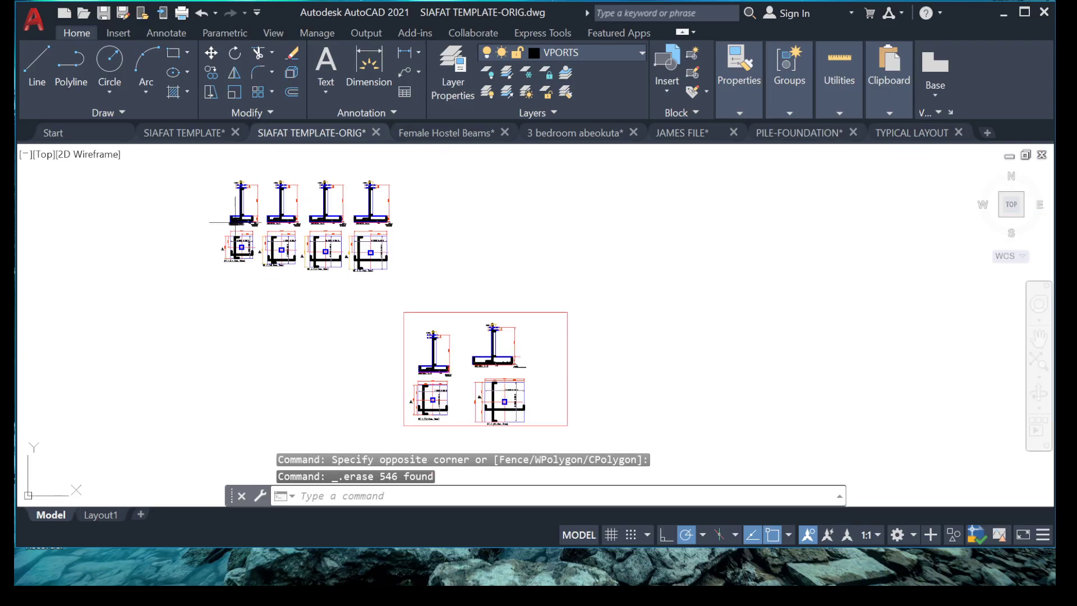
{"action": "left_click", "coordinate": [193, 180]}
{"action": "left_click", "coordinate": [542, 301]}
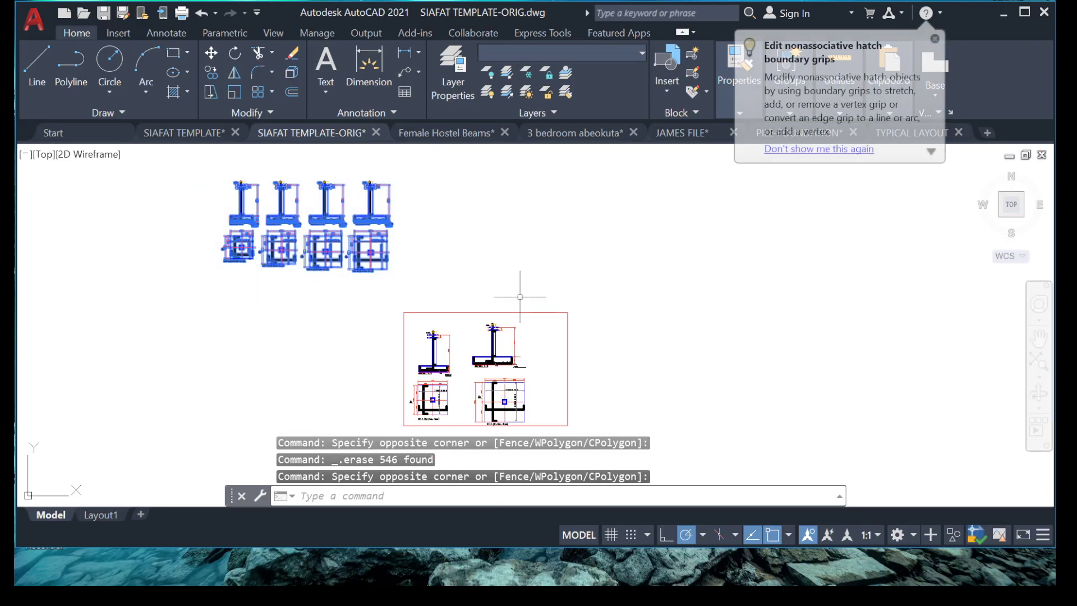
{"action": "key", "text": "Delete"}
{"action": "left_click", "coordinate": [228, 168]}
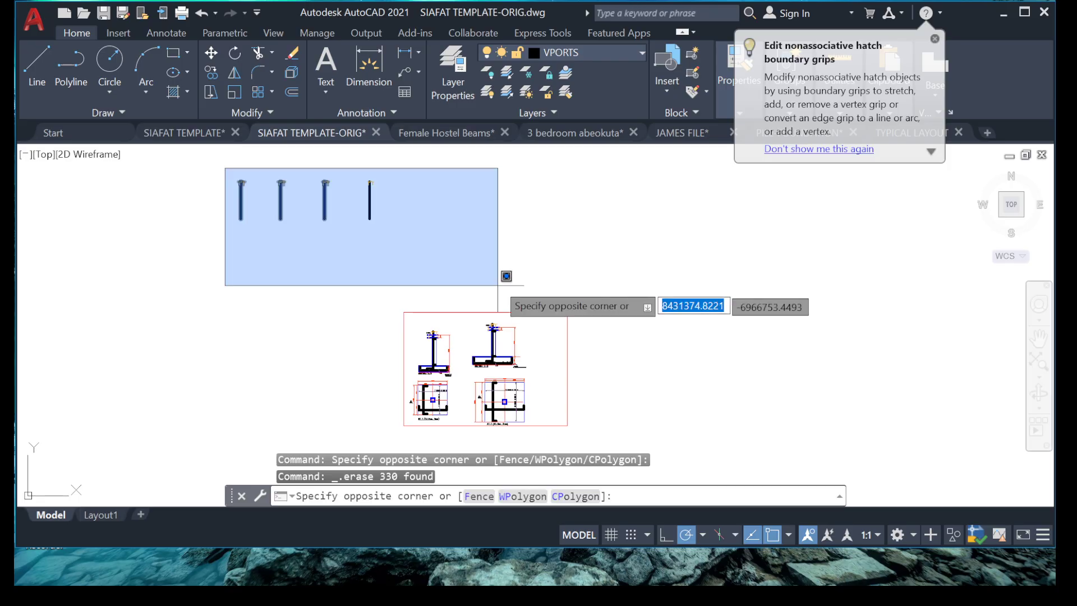
{"action": "left_click", "coordinate": [382, 236]}
{"action": "key", "text": "Delete"}
Erase the narrow reference layout beside the finished foundation layout
{"action": "scroll", "coordinate": [466, 259], "scroll_direction": "down", "scroll_amount": 6}
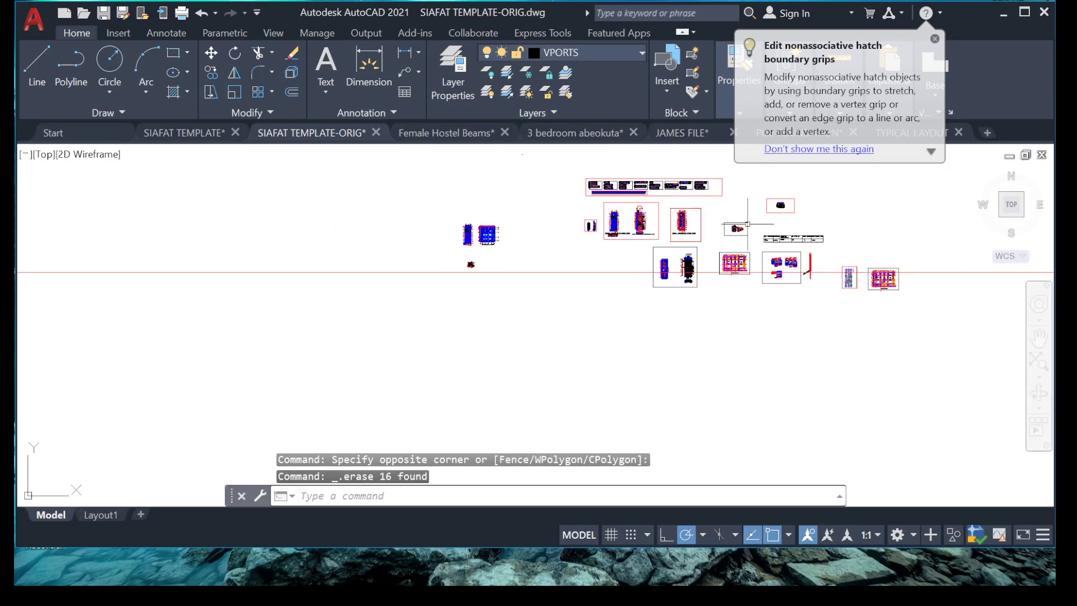
{"action": "scroll", "coordinate": [797, 206], "scroll_direction": "up", "scroll_amount": 8}
{"action": "scroll", "coordinate": [716, 245], "scroll_direction": "down", "scroll_amount": 4}
{"action": "middle_click_drag", "start_coordinate": [568, 341], "coordinate": [788, 271]}
{"action": "scroll", "coordinate": [788, 276], "scroll_direction": "down", "scroll_amount": 2}
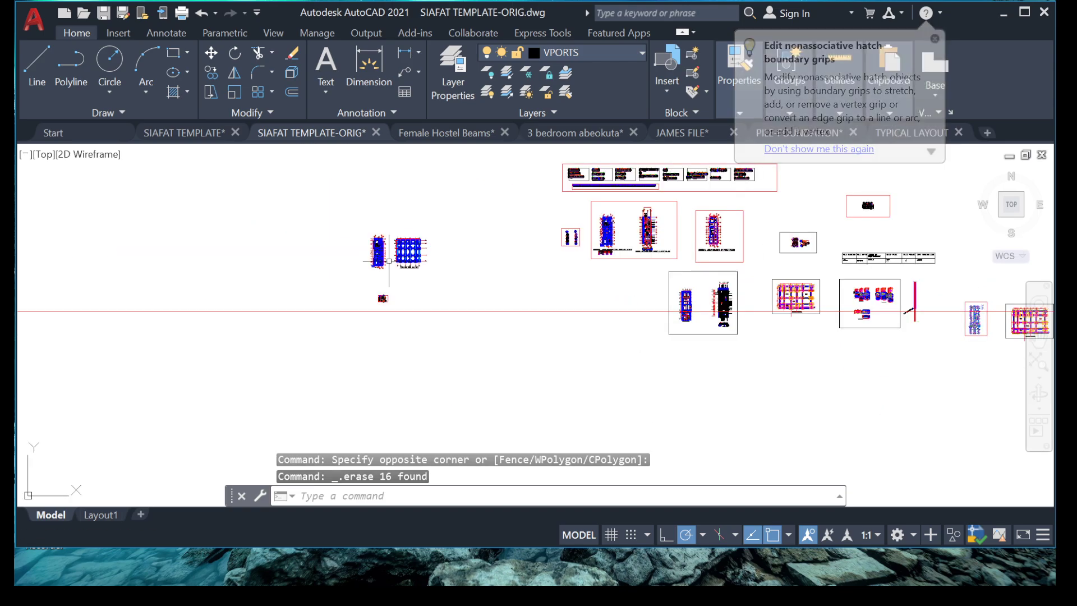
{"action": "scroll", "coordinate": [389, 261], "scroll_direction": "up", "scroll_amount": 4}
{"action": "left_click", "coordinate": [310, 184]}
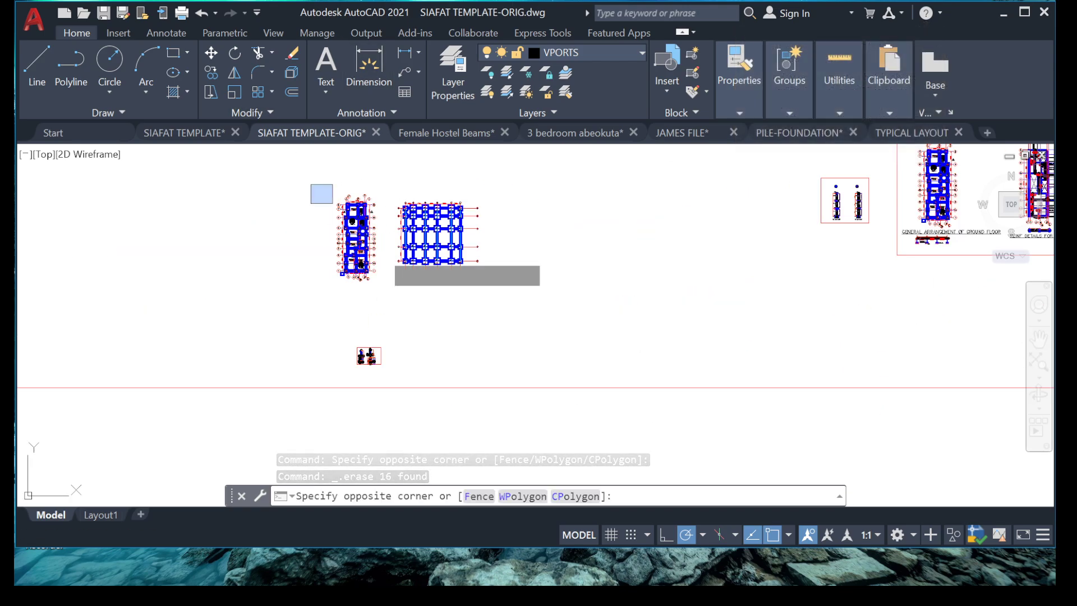
{"action": "left_click", "coordinate": [388, 309]}
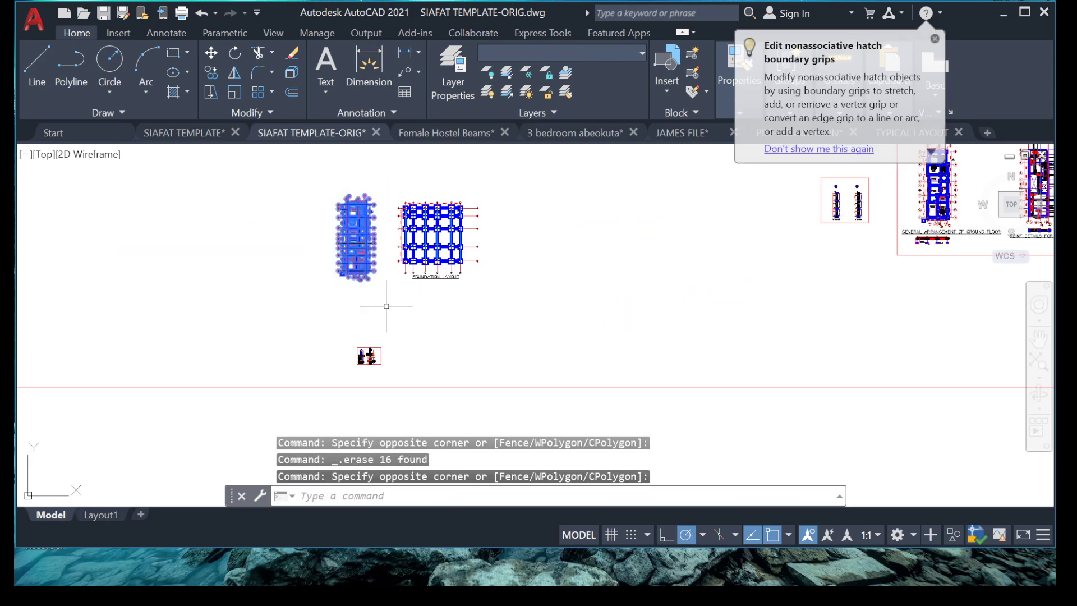
{"action": "key", "text": "Delete"}
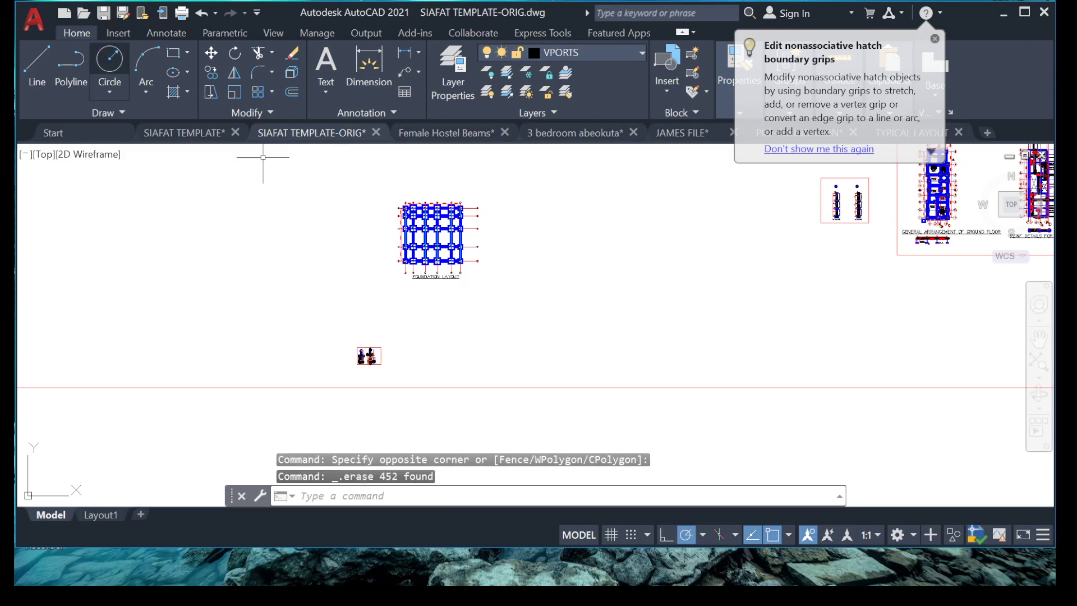
Draw a rectangular frame enclosing the foundation layout and the framed footing details
{"action": "type", "text": "rec"}
{"action": "key", "text": "Return"}
{"action": "left_click", "coordinate": [289, 181]}
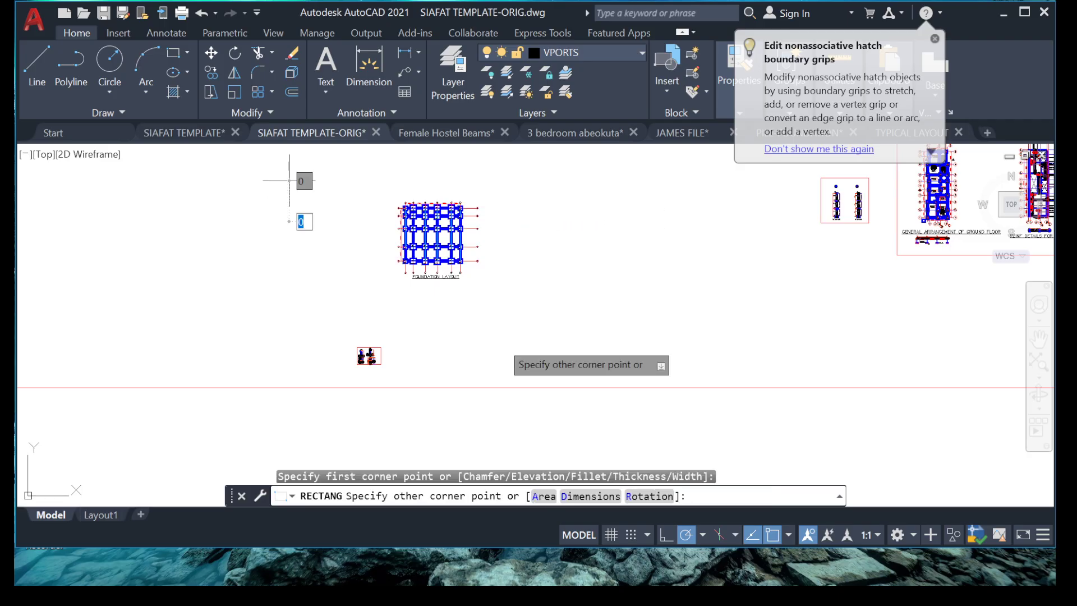
{"action": "left_click", "coordinate": [537, 375]}
Move the framed footing details up beside the foundation layout inside the new frame
{"action": "left_click", "coordinate": [349, 324]}
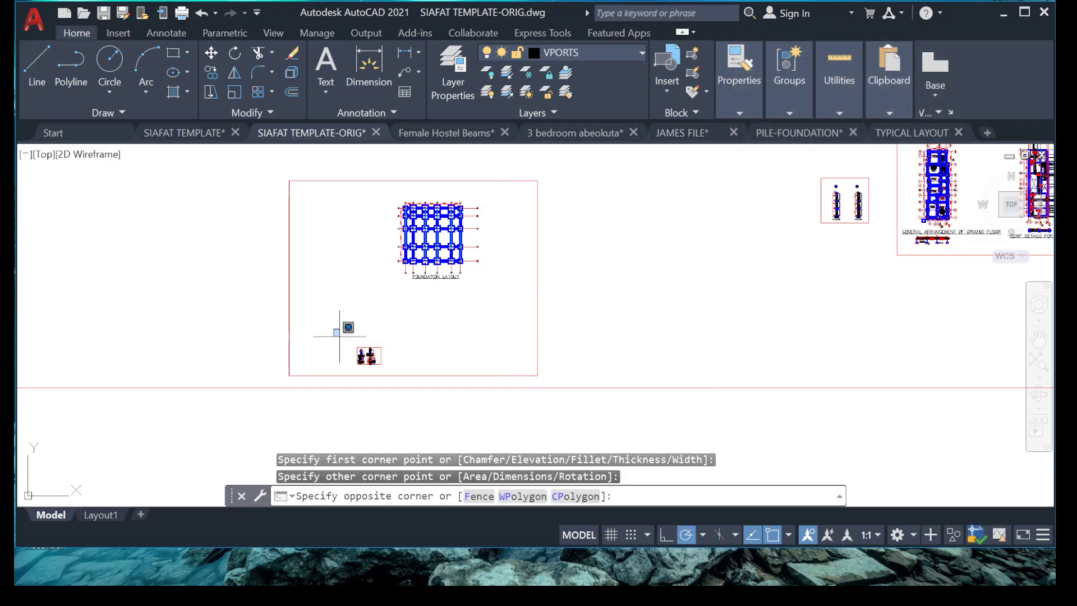
{"action": "scroll", "coordinate": [359, 337], "scroll_direction": "up", "scroll_amount": 3}
{"action": "left_click", "coordinate": [398, 371]}
{"action": "scroll", "coordinate": [402, 362], "scroll_direction": "down", "scroll_amount": 4}
{"action": "right_click", "coordinate": [387, 363]}
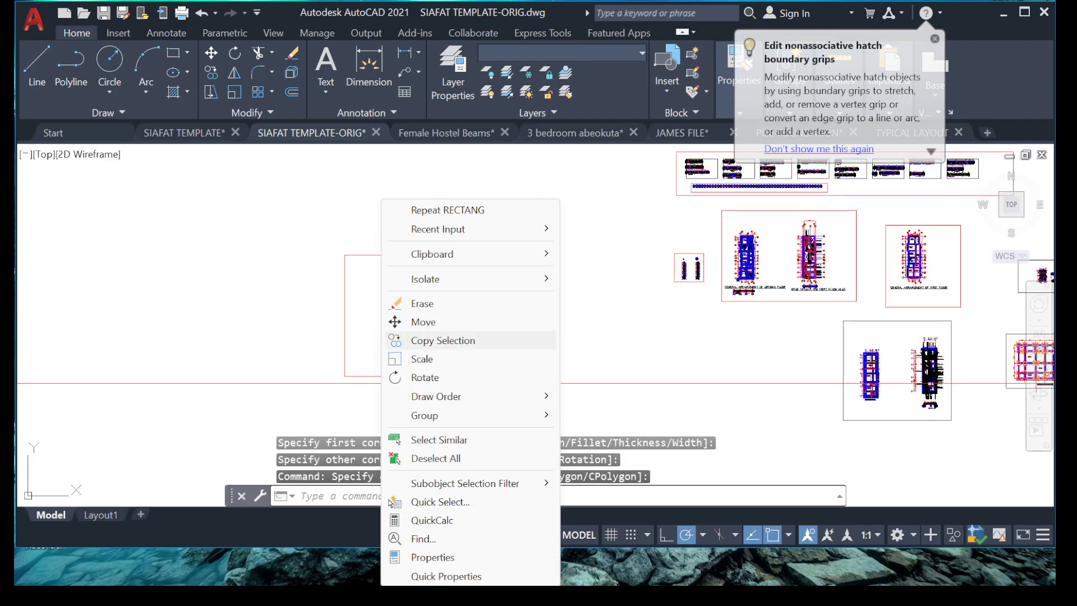
{"action": "left_click", "coordinate": [421, 318]}
{"action": "scroll", "coordinate": [404, 355], "scroll_direction": "up", "scroll_amount": 3}
{"action": "left_click", "coordinate": [377, 381]}
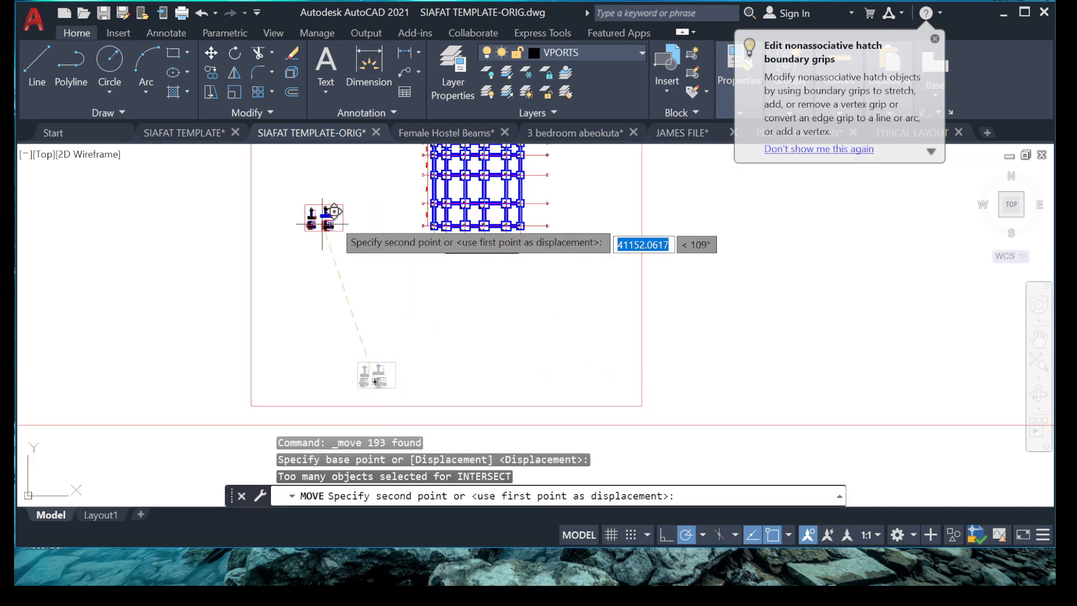
{"action": "middle_click_drag", "start_coordinate": [322, 195], "coordinate": [362, 257]}
{"action": "left_click", "coordinate": [370, 232]}
Set the lineweight of the large frame around the foundation layout to 0.35 mm
{"action": "left_click", "coordinate": [799, 231]}
{"action": "left_click", "coordinate": [662, 237]}
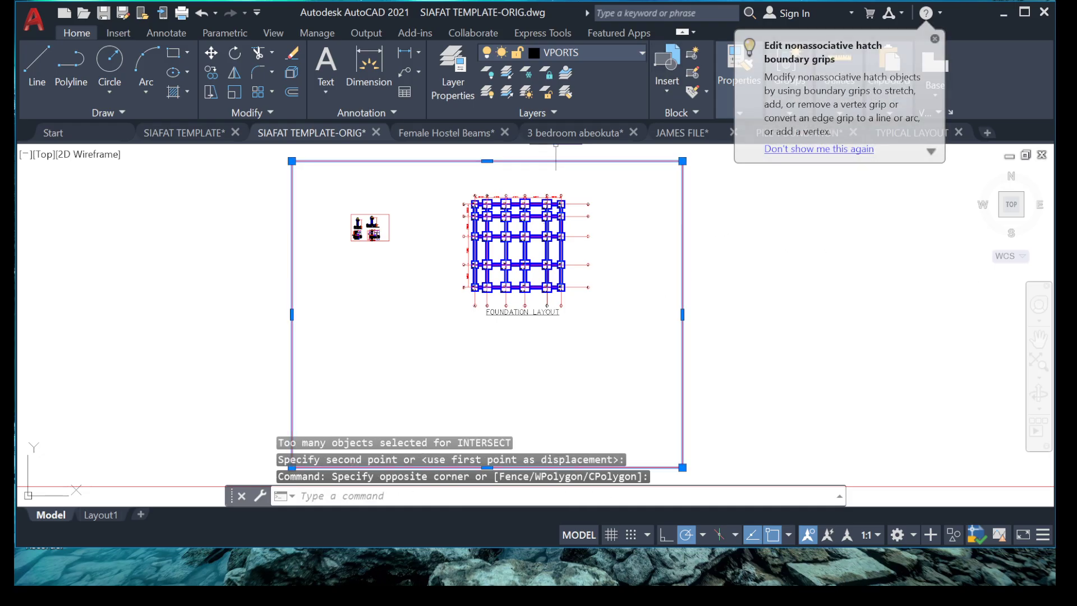
{"action": "left_click", "coordinate": [739, 67]}
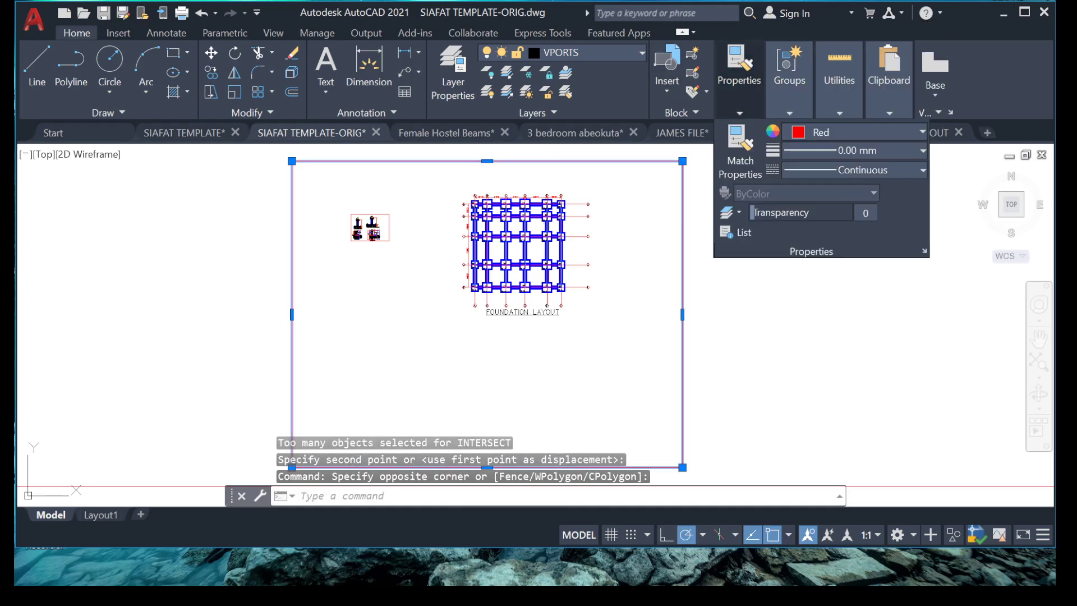
{"action": "left_click", "coordinate": [853, 150]}
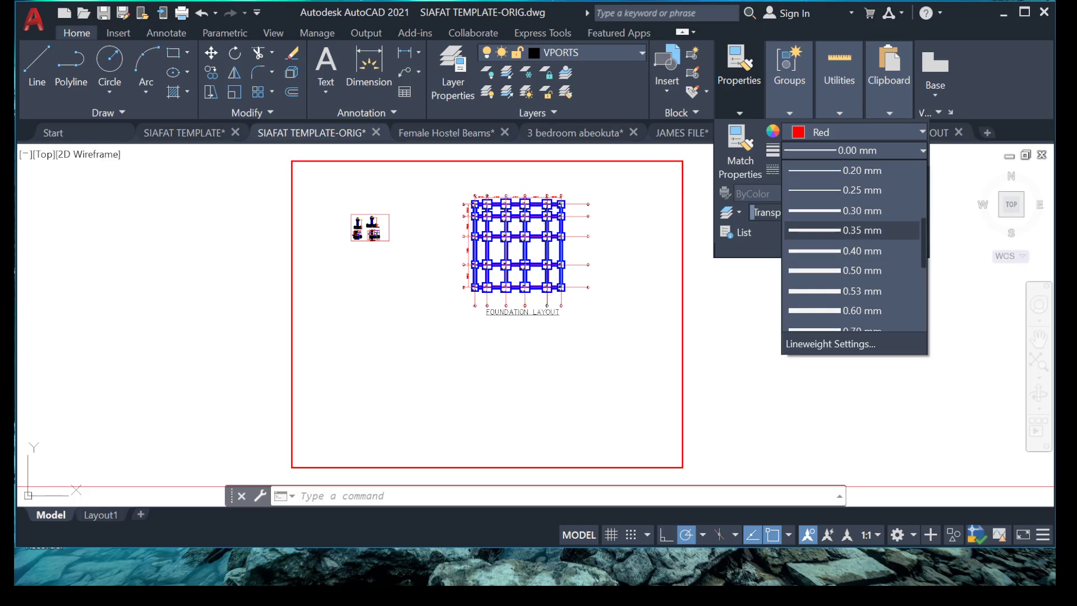
{"action": "left_click", "coordinate": [853, 230]}
{"action": "left_click", "coordinate": [680, 298]}
{"action": "key", "text": "Escape"}
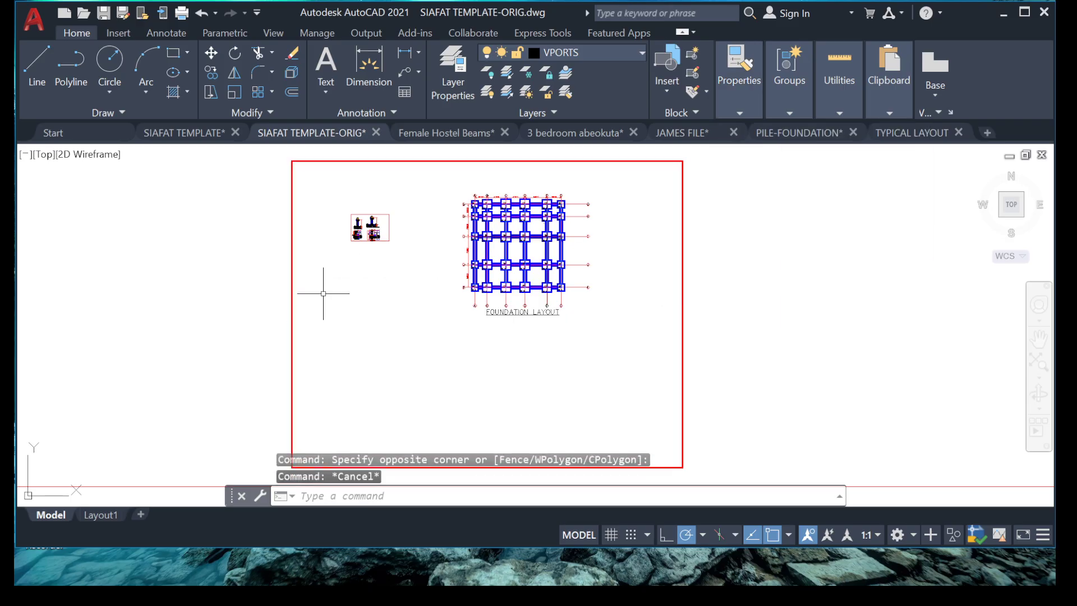
Copy the framed column details from beside the ground floor general arrangement to the empty space next to the foundation frame
{"action": "scroll", "coordinate": [441, 256], "scroll_direction": "down", "scroll_amount": 5}
{"action": "scroll", "coordinate": [280, 250], "scroll_direction": "up", "scroll_amount": 9}
{"action": "scroll", "coordinate": [295, 254], "scroll_direction": "down", "scroll_amount": 4}
{"action": "scroll", "coordinate": [681, 310], "scroll_direction": "up", "scroll_amount": 4}
{"action": "scroll", "coordinate": [617, 297], "scroll_direction": "down", "scroll_amount": 11}
{"action": "scroll", "coordinate": [706, 285], "scroll_direction": "up", "scroll_amount": 6}
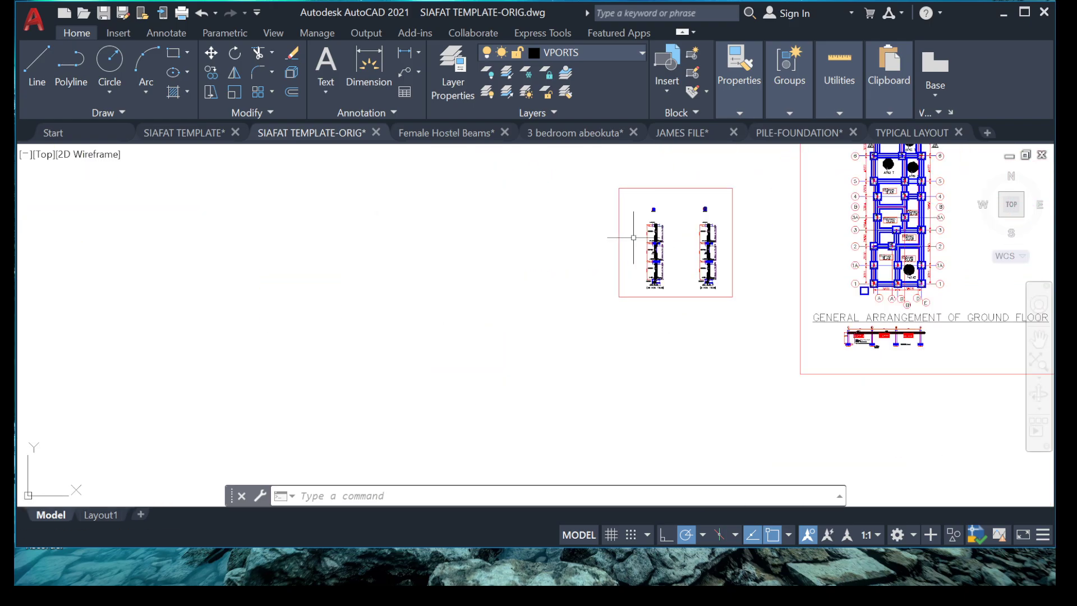
{"action": "left_click", "coordinate": [581, 166]}
{"action": "left_click", "coordinate": [760, 351]}
{"action": "right_click", "coordinate": [606, 288]}
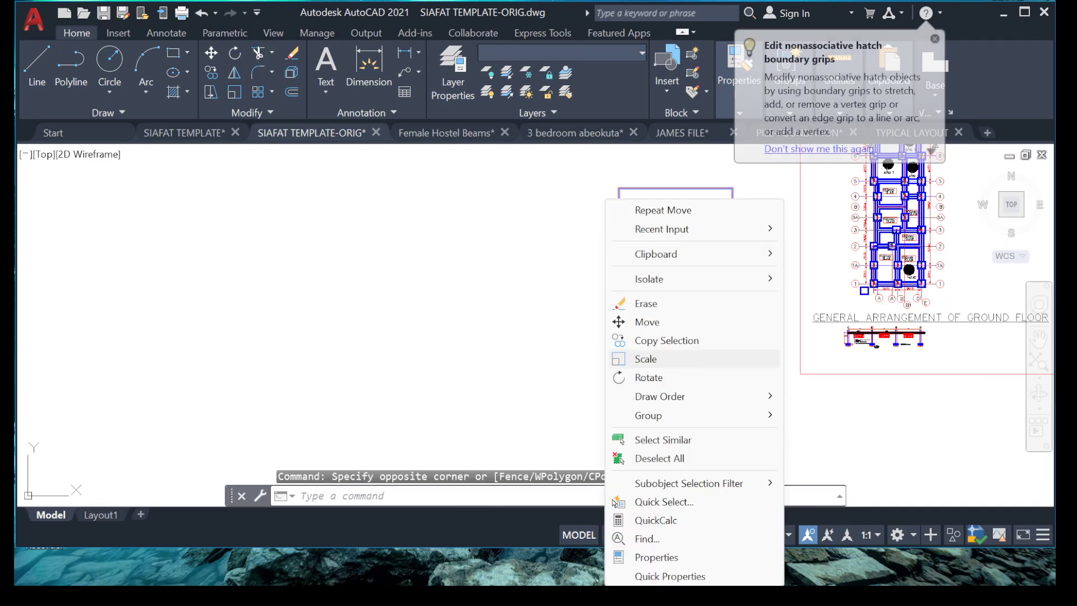
{"action": "left_click", "coordinate": [645, 340]}
{"action": "left_click", "coordinate": [681, 236]}
{"action": "scroll", "coordinate": [533, 257], "scroll_direction": "down", "scroll_amount": 3}
{"action": "scroll", "coordinate": [512, 225], "scroll_direction": "up", "scroll_amount": 3}
{"action": "middle_click_drag", "start_coordinate": [512, 226], "coordinate": [495, 285]}
{"action": "left_click", "coordinate": [496, 254]}
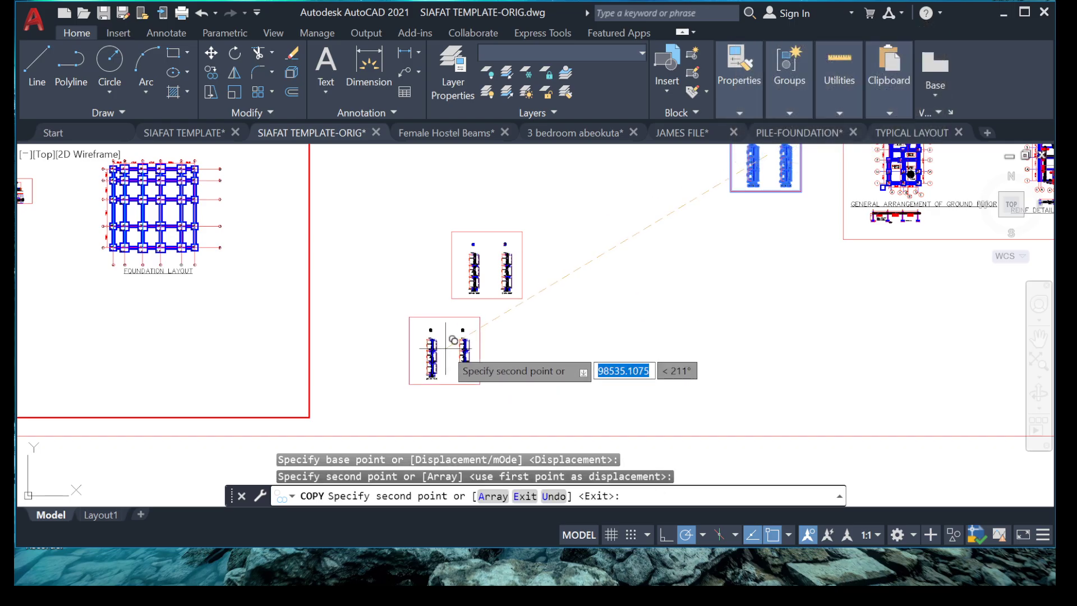
{"action": "key", "text": "Escape"}
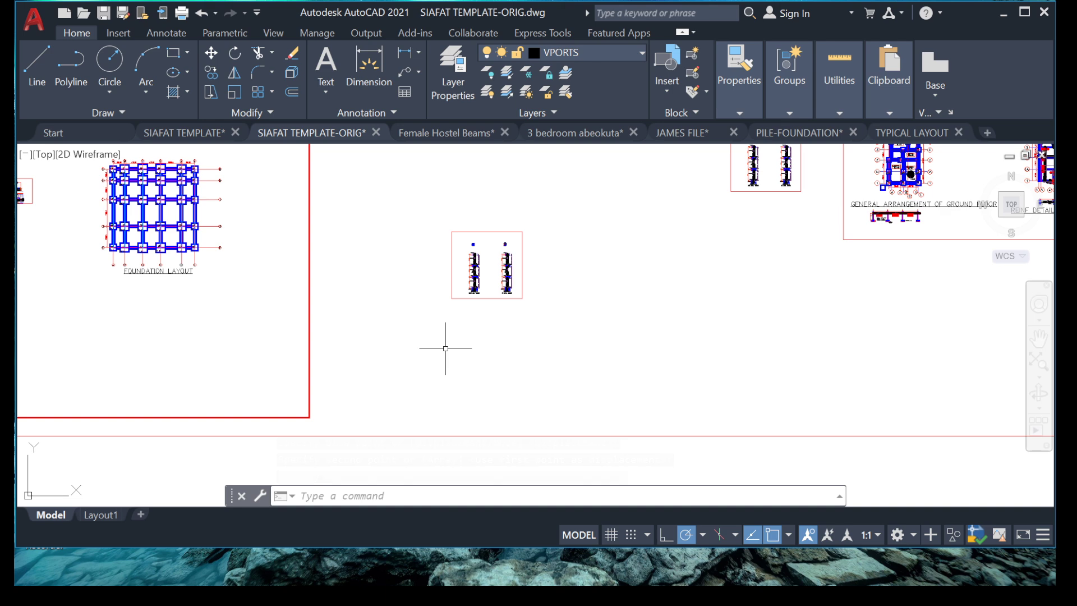
Switch to ProtaStructure and open the column reinforcement design from the post-analysis options of the Building Analysis
{"action": "scroll", "coordinate": [485, 271], "scroll_direction": "up", "scroll_amount": 5}
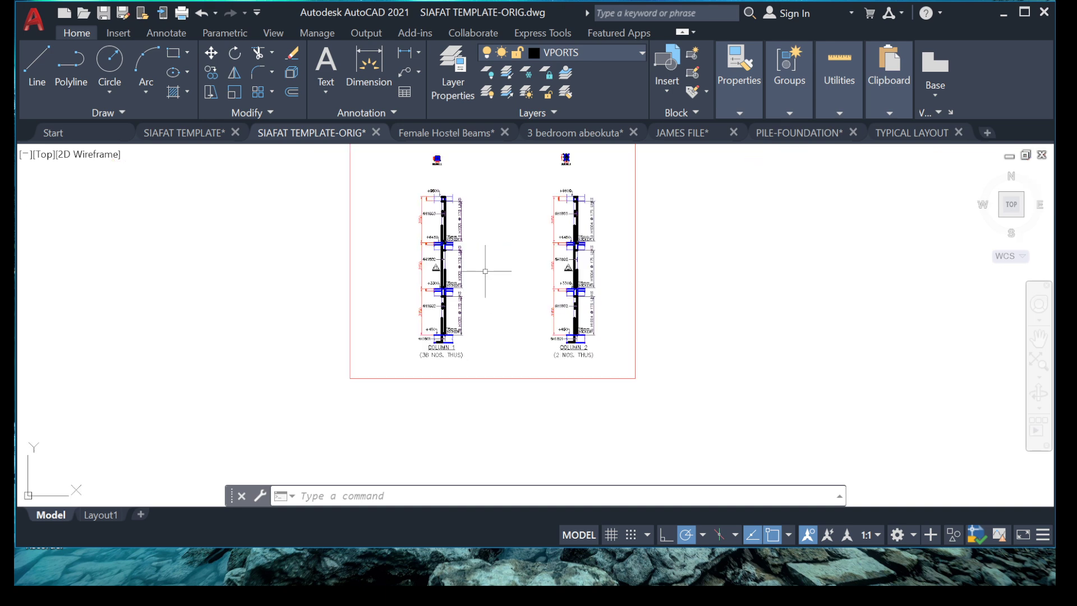
{"action": "middle_click_drag", "start_coordinate": [481, 250], "coordinate": [430, 309]}
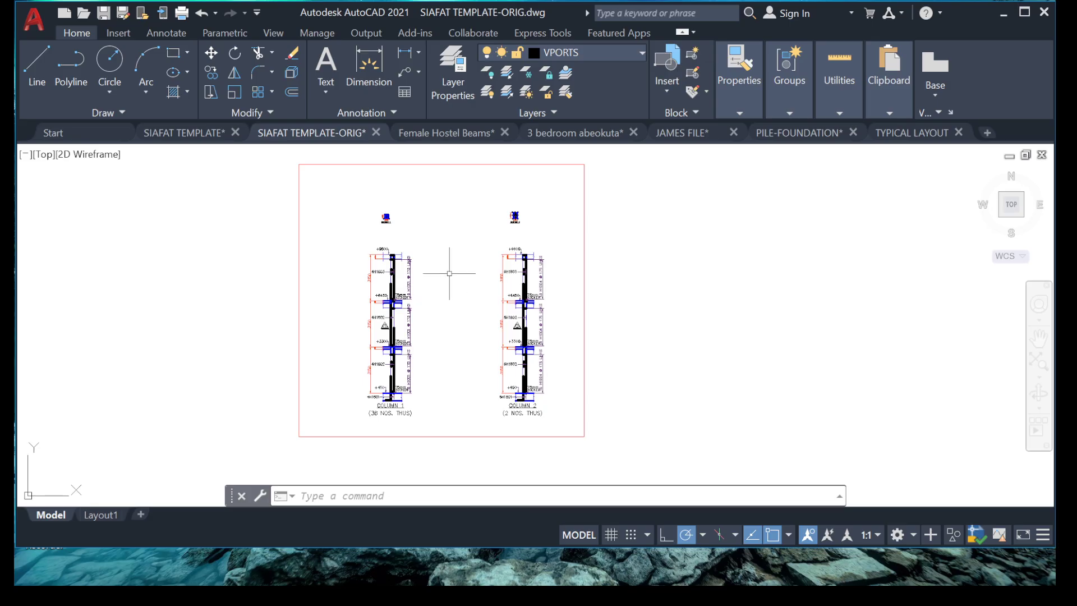
{"action": "scroll", "coordinate": [461, 283], "scroll_direction": "up", "scroll_amount": 3}
{"action": "scroll", "coordinate": [446, 244], "scroll_direction": "down", "scroll_amount": 5}
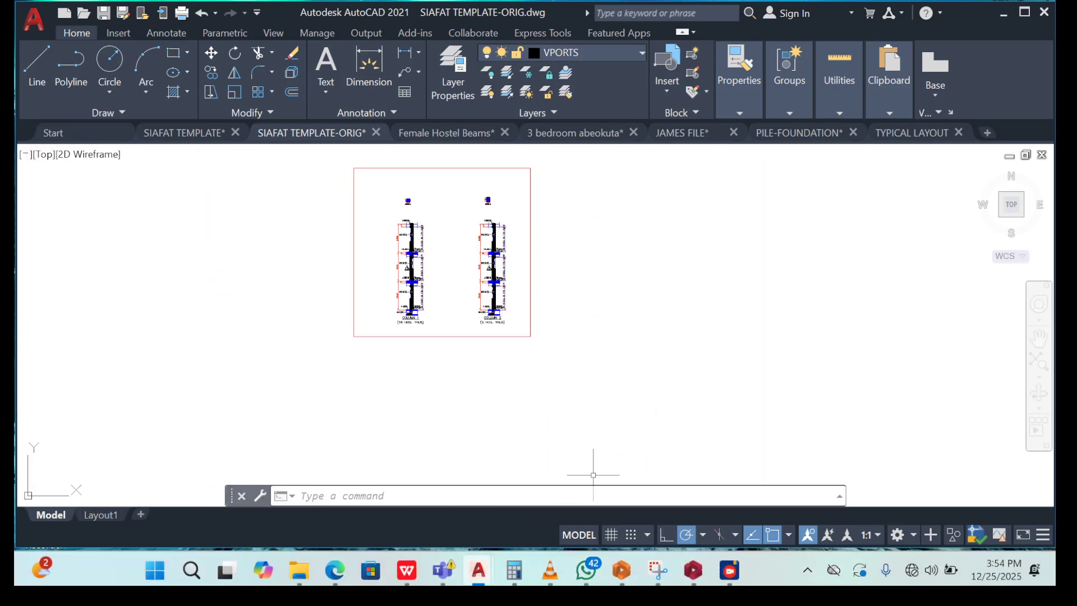
{"action": "left_click", "coordinate": [693, 567]}
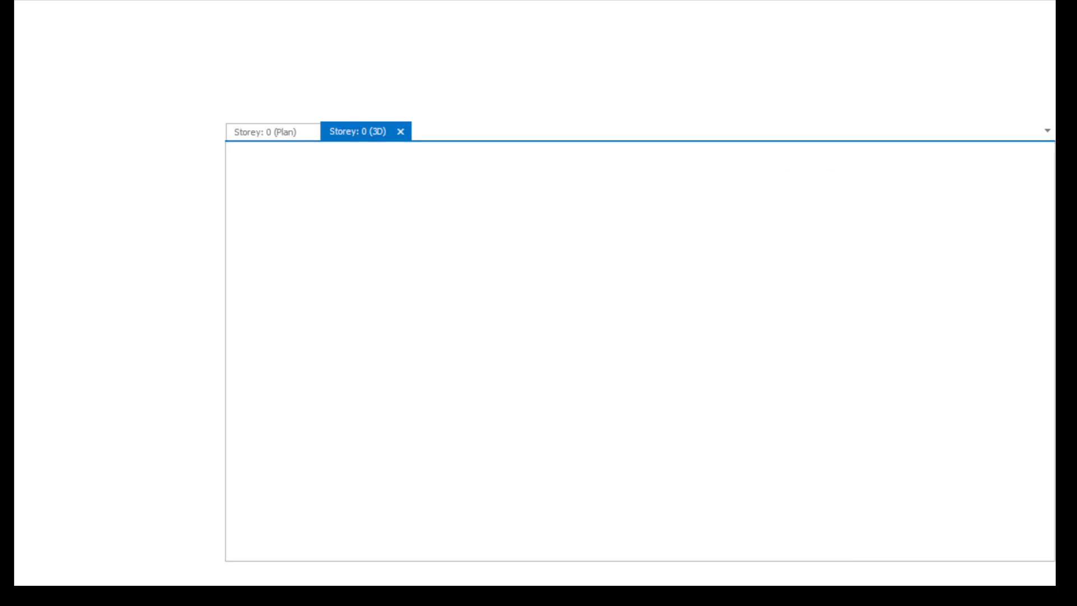
{"action": "mouse_move", "coordinate": [476, 384]}
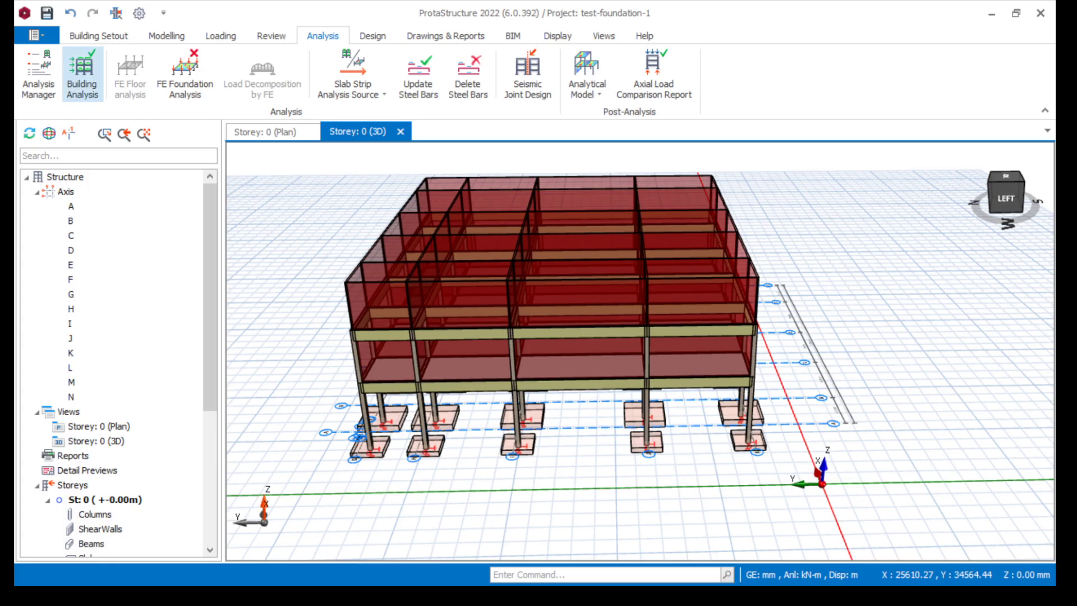
{"action": "left_click", "coordinate": [82, 76]}
{"action": "left_click", "coordinate": [487, 50]}
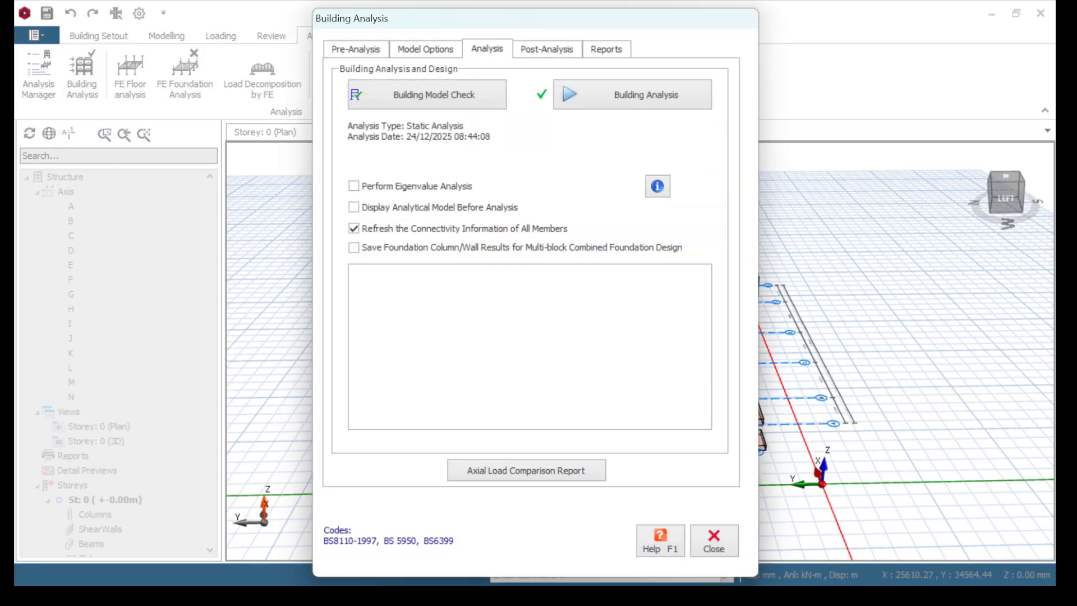
{"action": "left_click", "coordinate": [546, 50]}
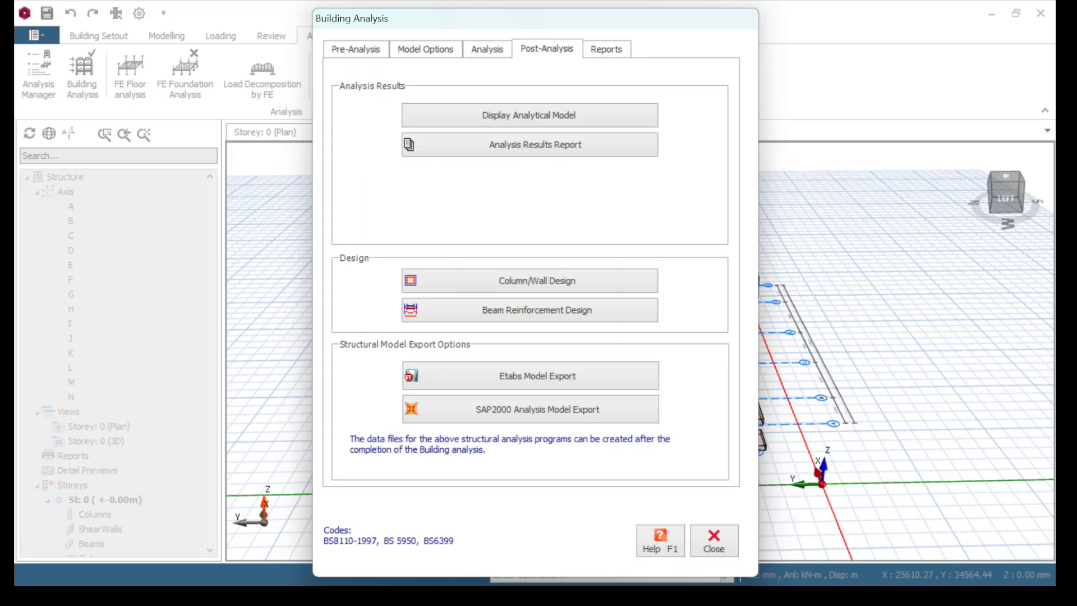
{"action": "left_click", "coordinate": [530, 281]}
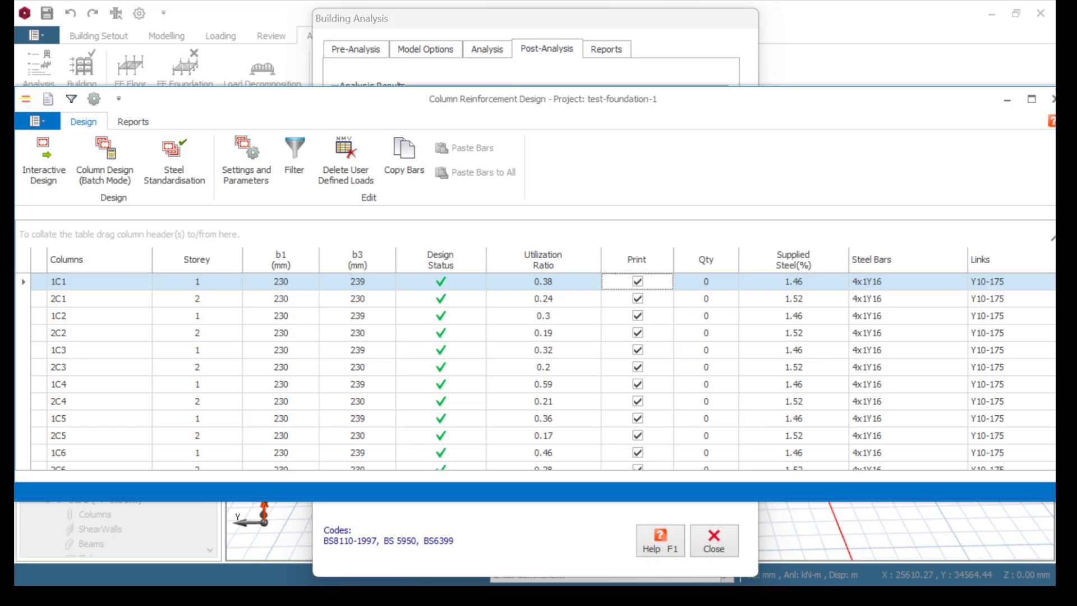
Examine the steel bars and links supplied for the storey 1 and storey 2 columns in the column reinforcement table
{"action": "scroll", "coordinate": [533, 371], "scroll_direction": "down", "scroll_amount": 2}
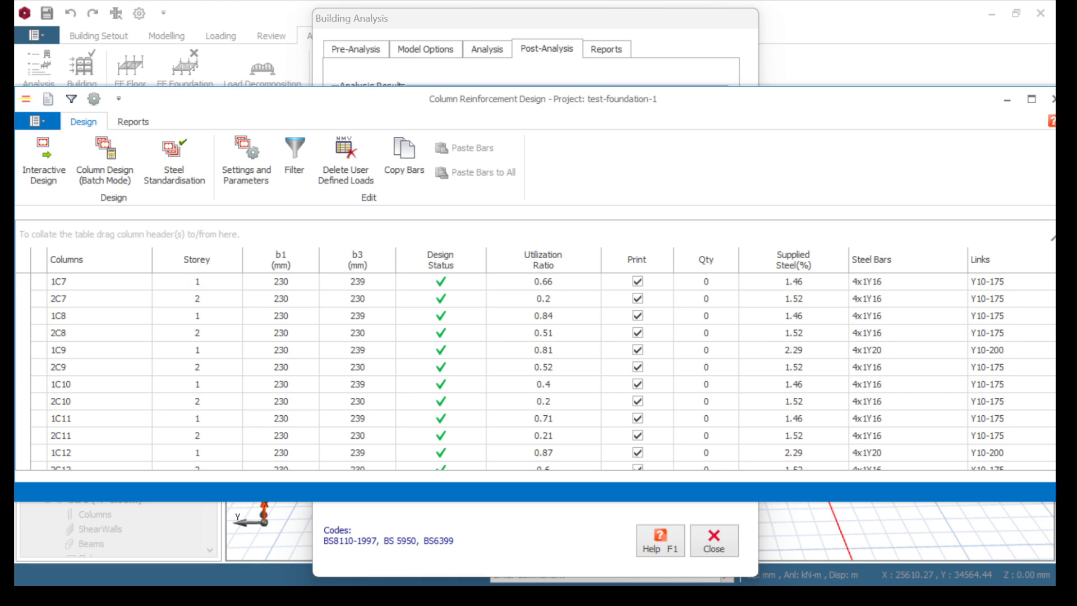
{"action": "scroll", "coordinate": [533, 370], "scroll_direction": "down", "scroll_amount": 2}
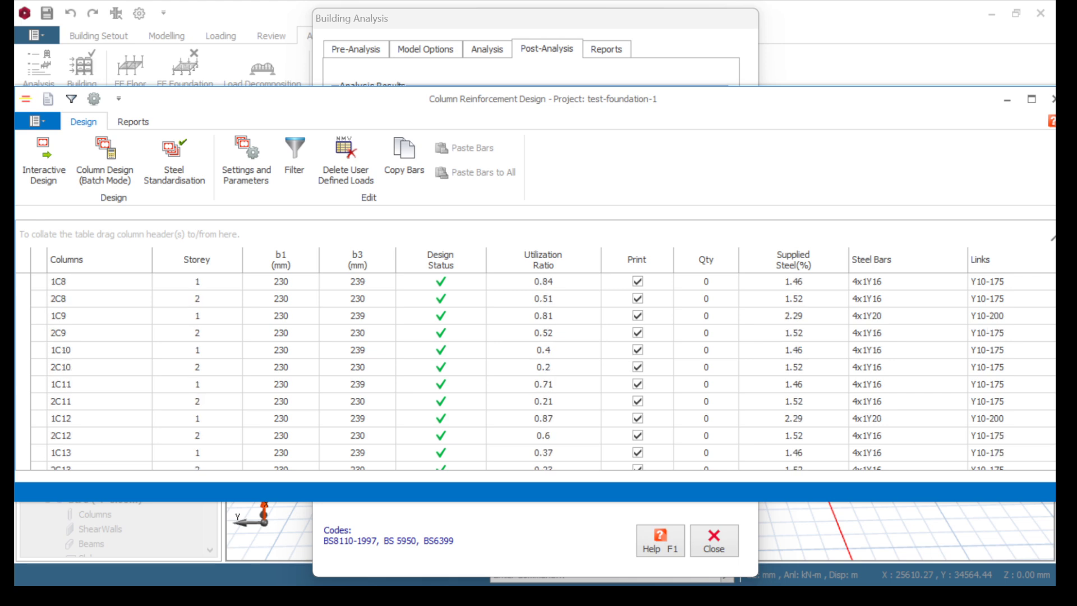
{"action": "scroll", "coordinate": [532, 370], "scroll_direction": "down", "scroll_amount": 3}
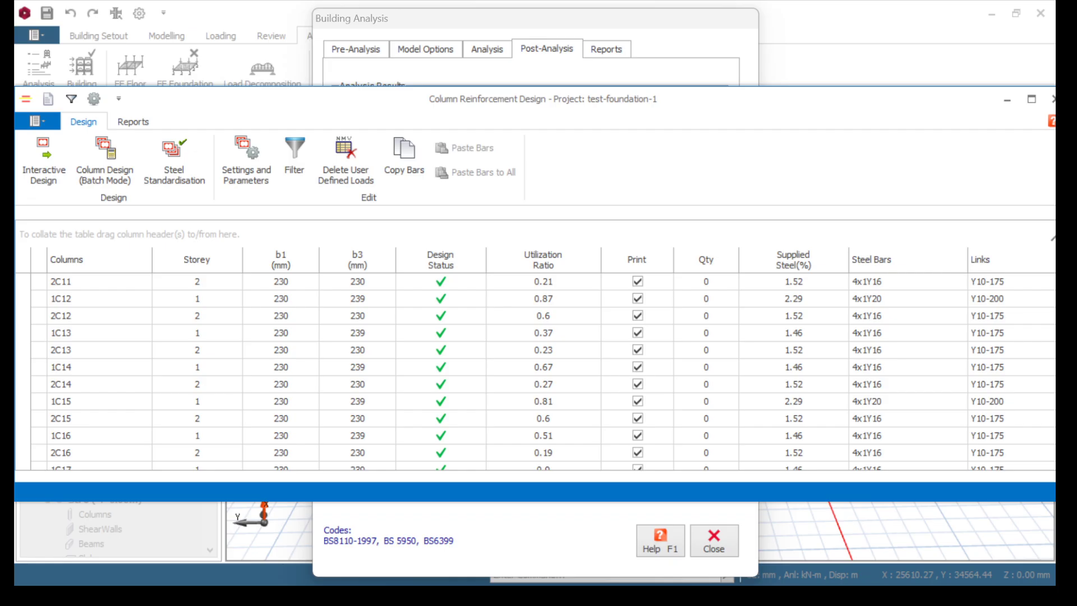
{"action": "scroll", "coordinate": [533, 370], "scroll_direction": "down", "scroll_amount": 2}
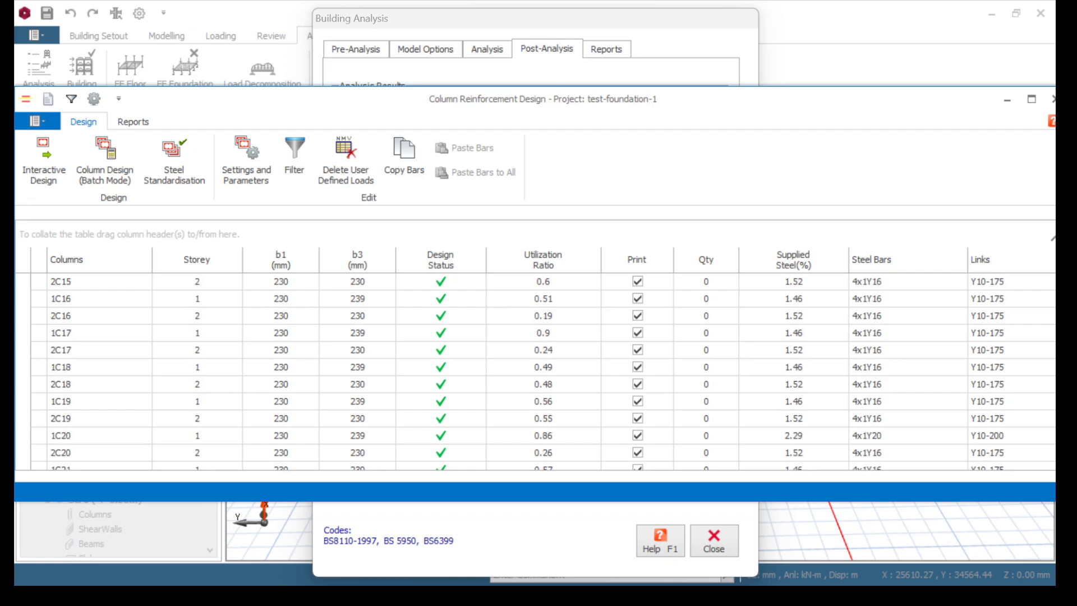
{"action": "scroll", "coordinate": [533, 371], "scroll_direction": "down", "scroll_amount": 1}
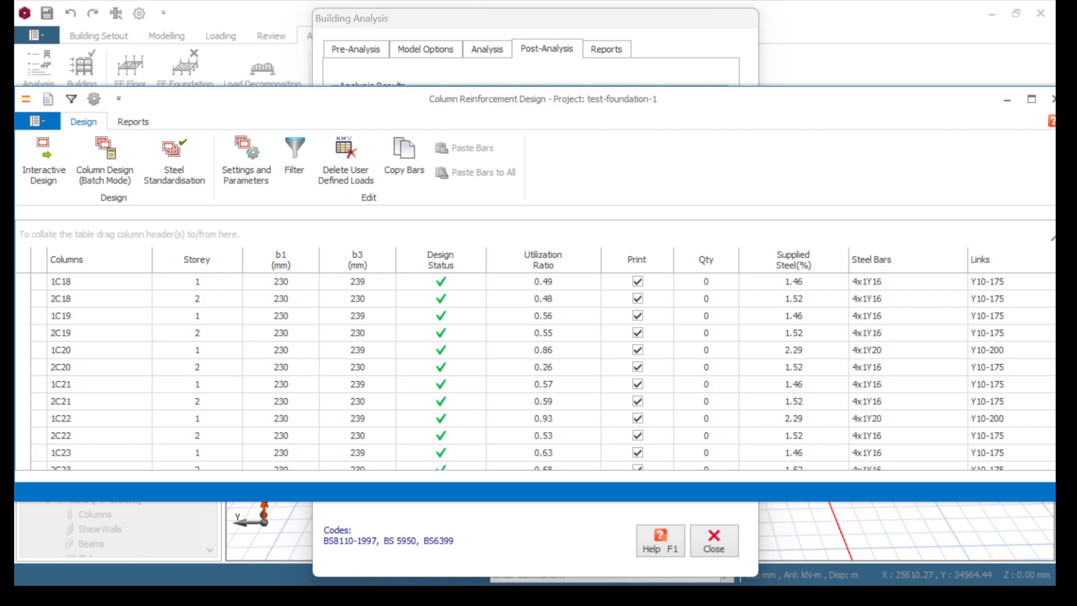
{"action": "scroll", "coordinate": [533, 370], "scroll_direction": "down", "scroll_amount": 2}
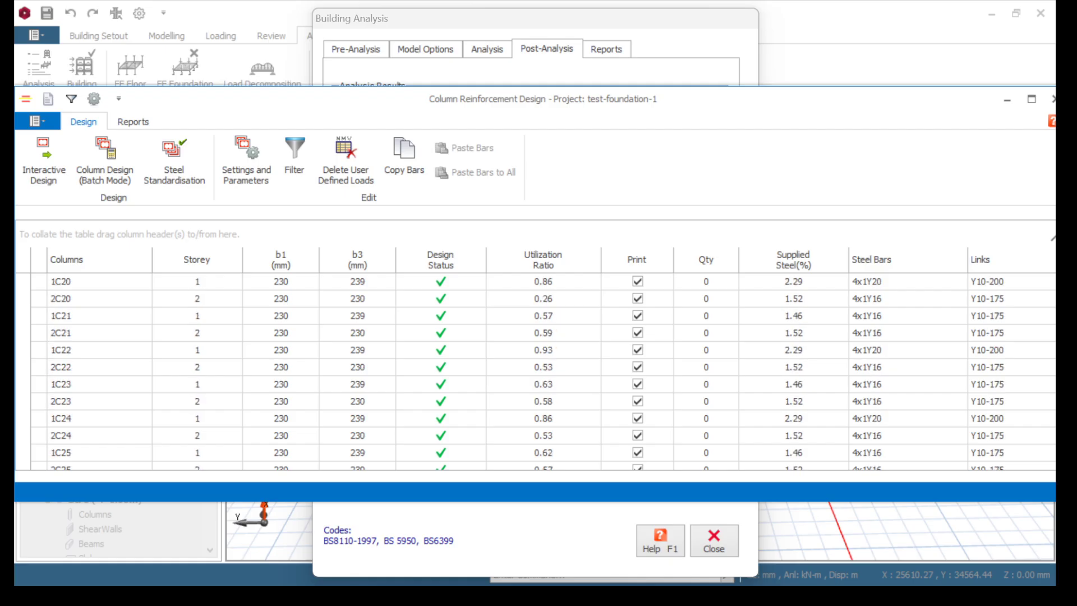
{"action": "scroll", "coordinate": [533, 370], "scroll_direction": "down", "scroll_amount": 4}
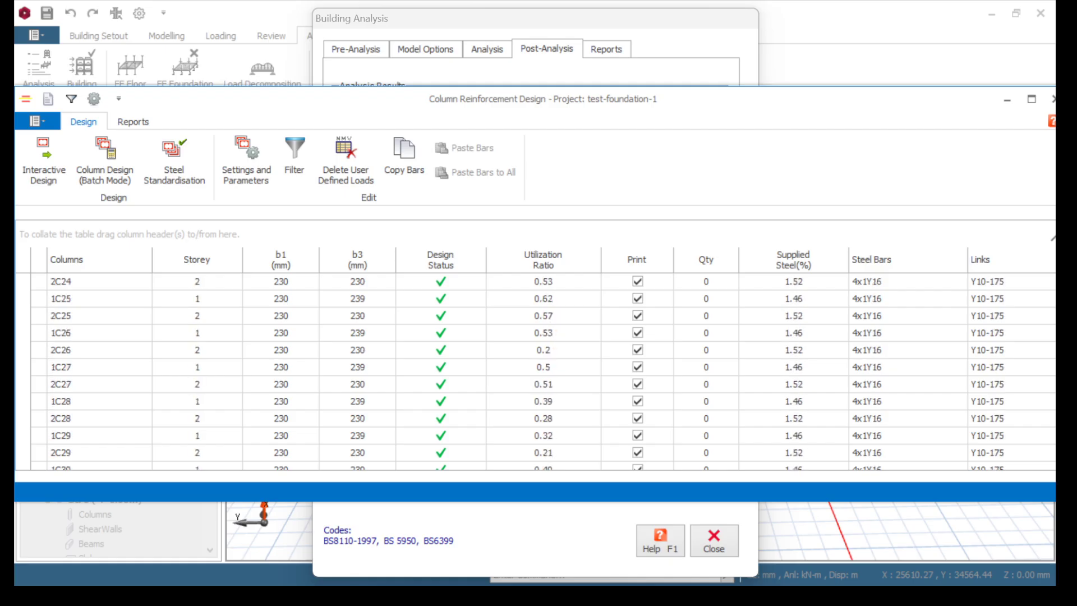
{"action": "scroll", "coordinate": [533, 371], "scroll_direction": "up", "scroll_amount": 6}
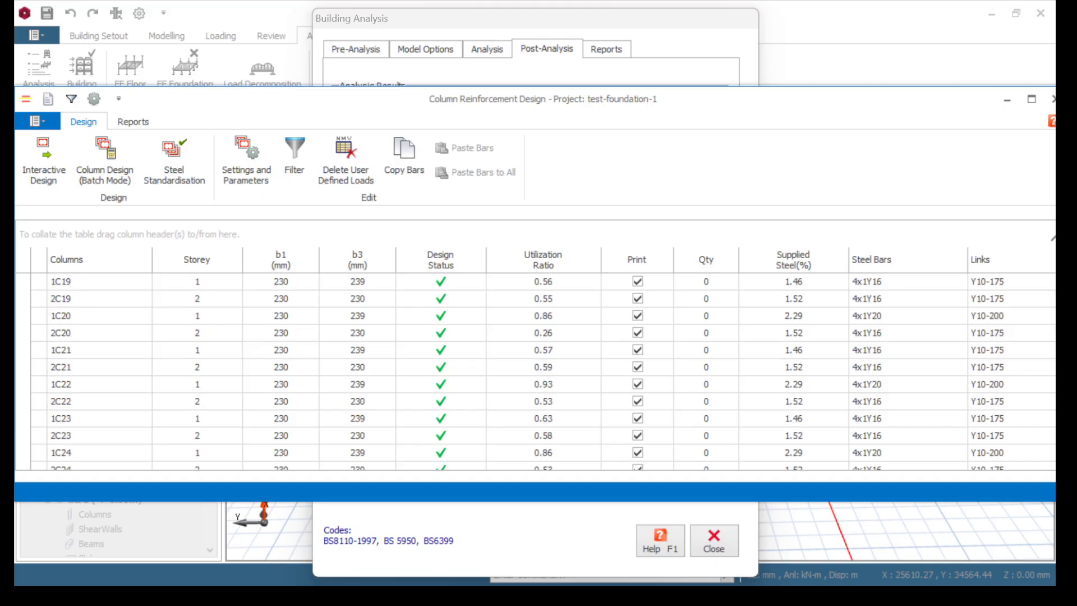
{"action": "scroll", "coordinate": [533, 370], "scroll_direction": "up", "scroll_amount": 6}
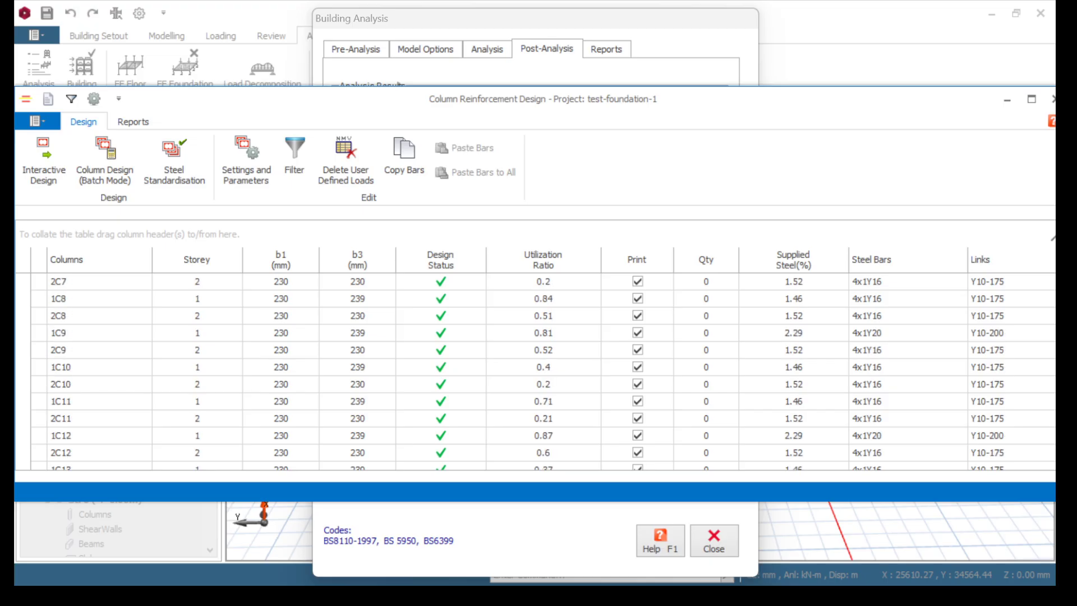
{"action": "scroll", "coordinate": [533, 370], "scroll_direction": "down", "scroll_amount": 3}
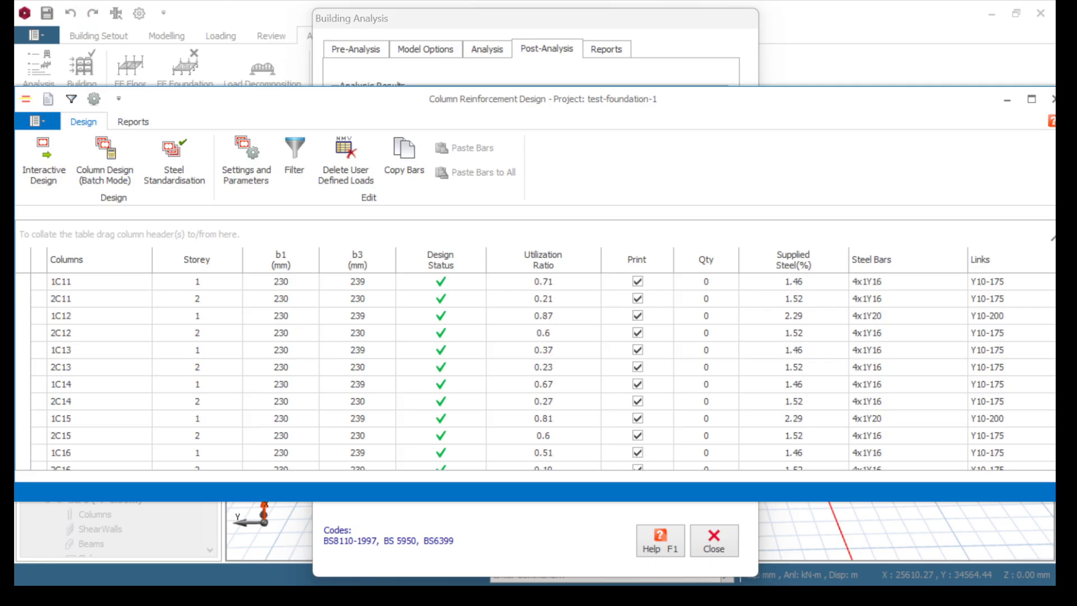
{"action": "scroll", "coordinate": [533, 370], "scroll_direction": "down", "scroll_amount": 2}
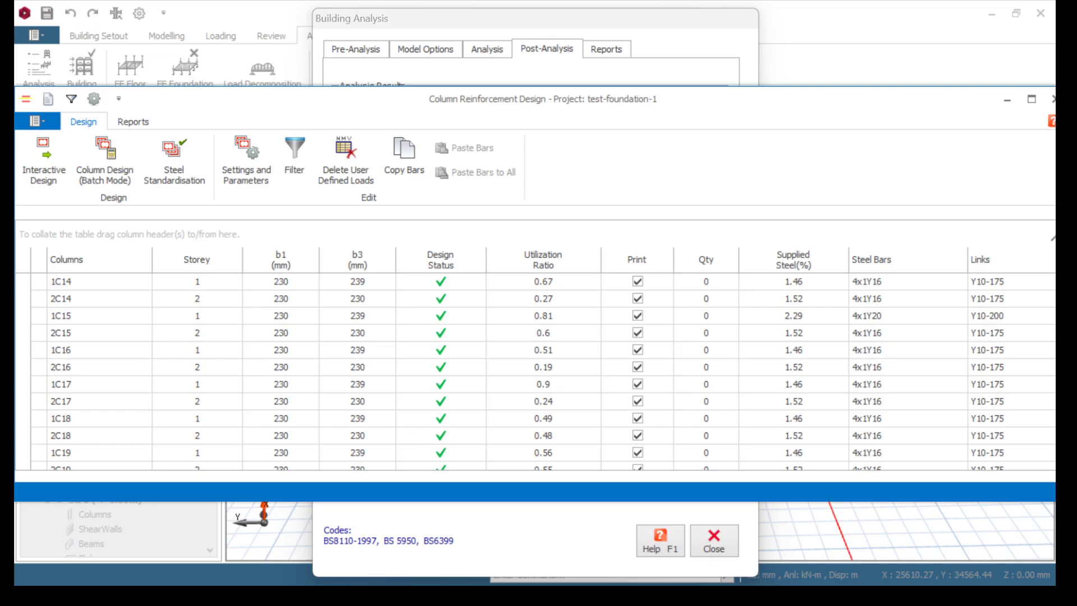
{"action": "scroll", "coordinate": [532, 370], "scroll_direction": "down", "scroll_amount": 1}
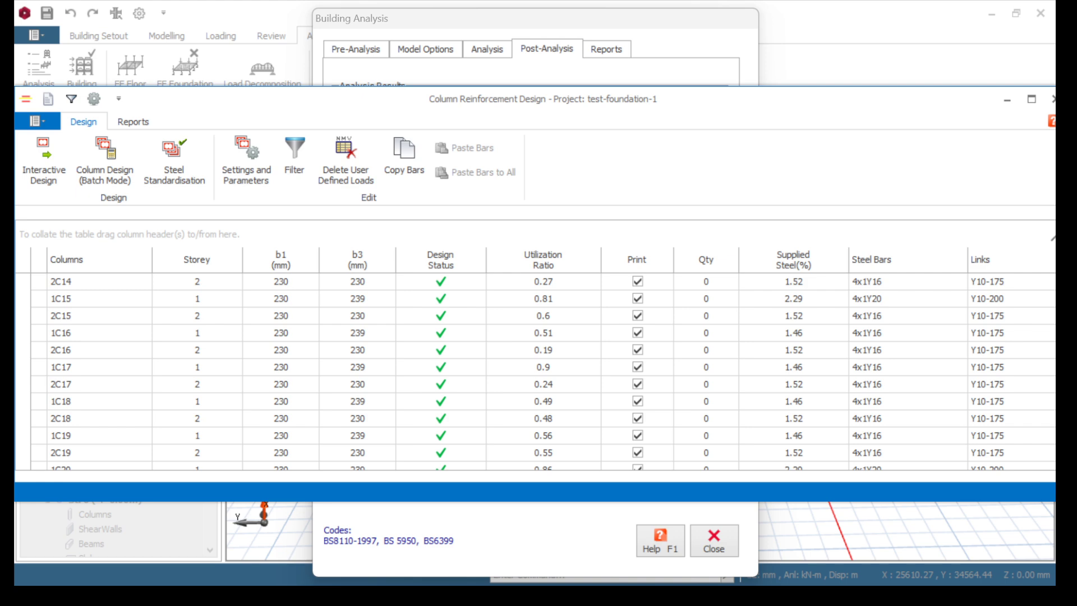
{"action": "scroll", "coordinate": [533, 370], "scroll_direction": "down", "scroll_amount": 1}
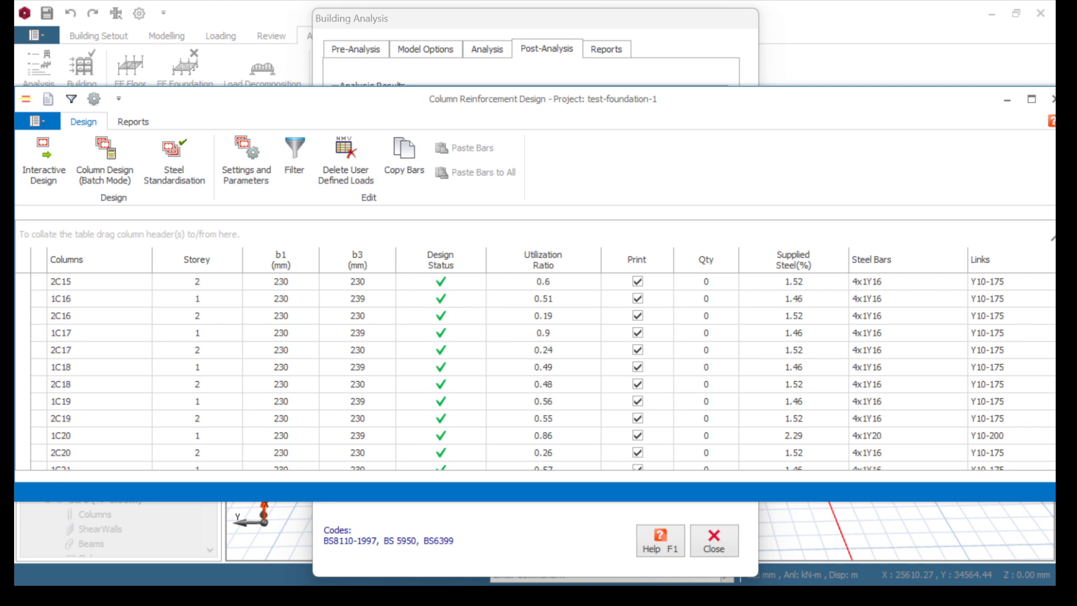
{"action": "scroll", "coordinate": [532, 370], "scroll_direction": "down", "scroll_amount": 1}
{"action": "scroll", "coordinate": [533, 370], "scroll_direction": "up", "scroll_amount": 1}
{"action": "scroll", "coordinate": [533, 370], "scroll_direction": "down", "scroll_amount": 2}
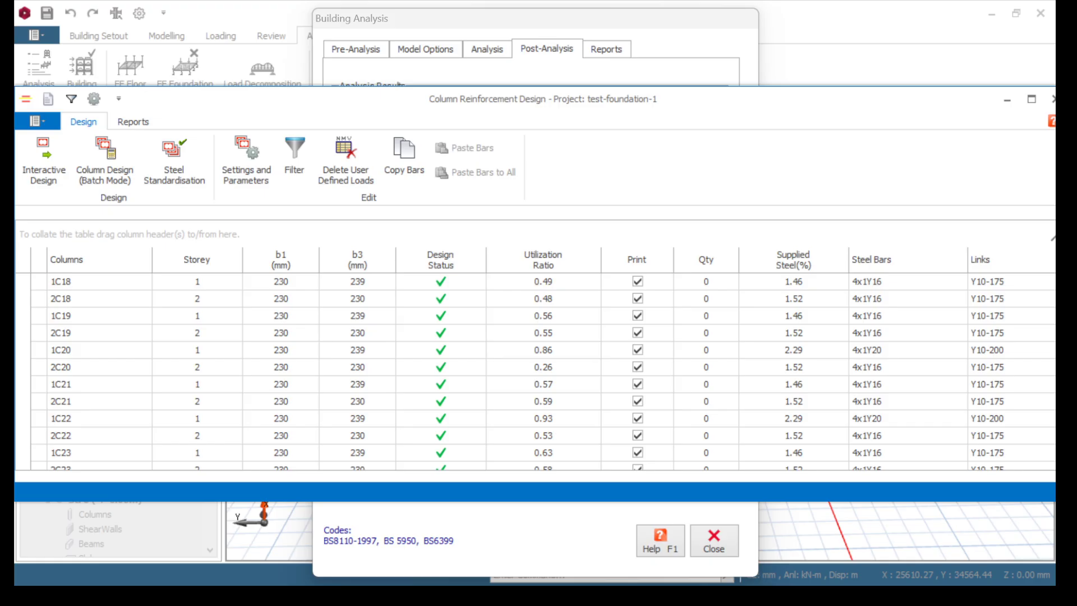
{"action": "scroll", "coordinate": [533, 370], "scroll_direction": "down", "scroll_amount": 2}
{"action": "scroll", "coordinate": [533, 370], "scroll_direction": "down", "scroll_amount": 2}
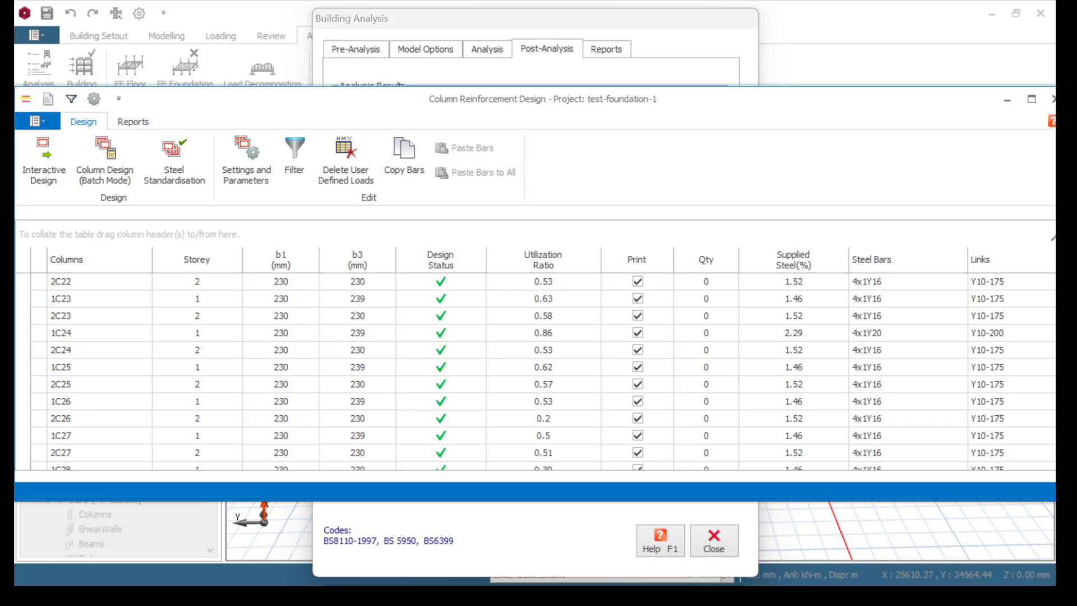
{"action": "scroll", "coordinate": [533, 370], "scroll_direction": "up", "scroll_amount": 4}
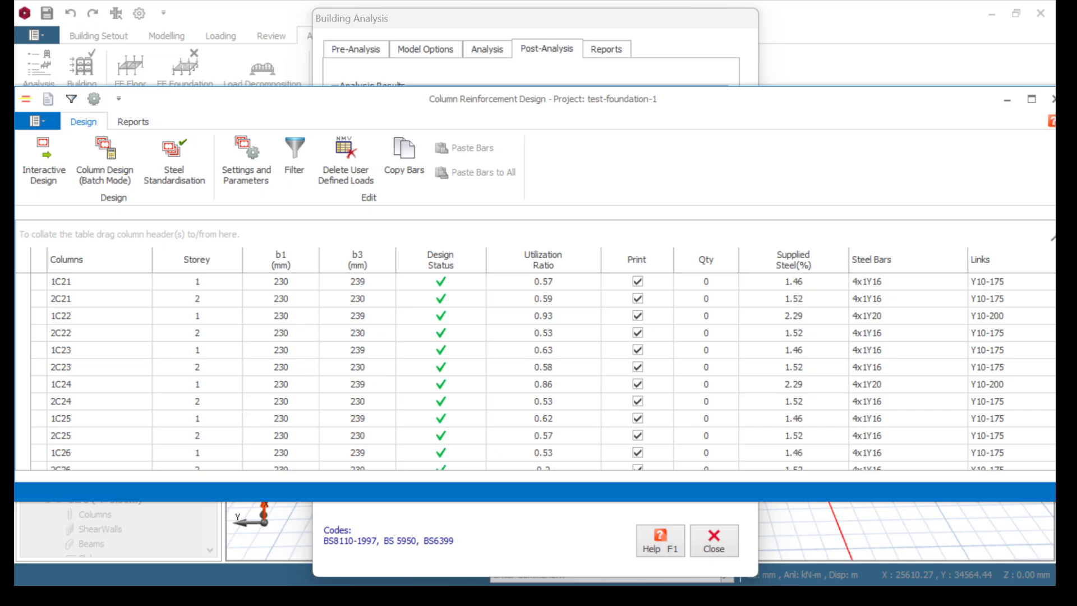
{"action": "scroll", "coordinate": [532, 370], "scroll_direction": "up", "scroll_amount": 2}
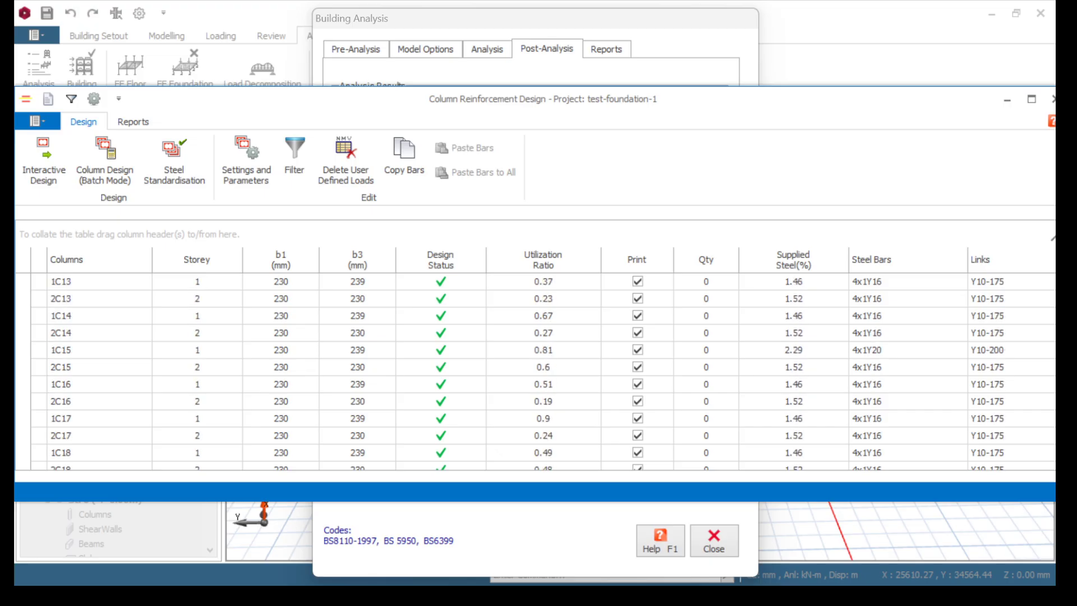
Maximise the Column Reinforcement Design window and review the full list of columns through 2C30
{"action": "left_click", "coordinate": [1032, 98]}
{"action": "scroll", "coordinate": [532, 365], "scroll_direction": "down", "scroll_amount": 3}
{"action": "scroll", "coordinate": [532, 365], "scroll_direction": "down", "scroll_amount": 2}
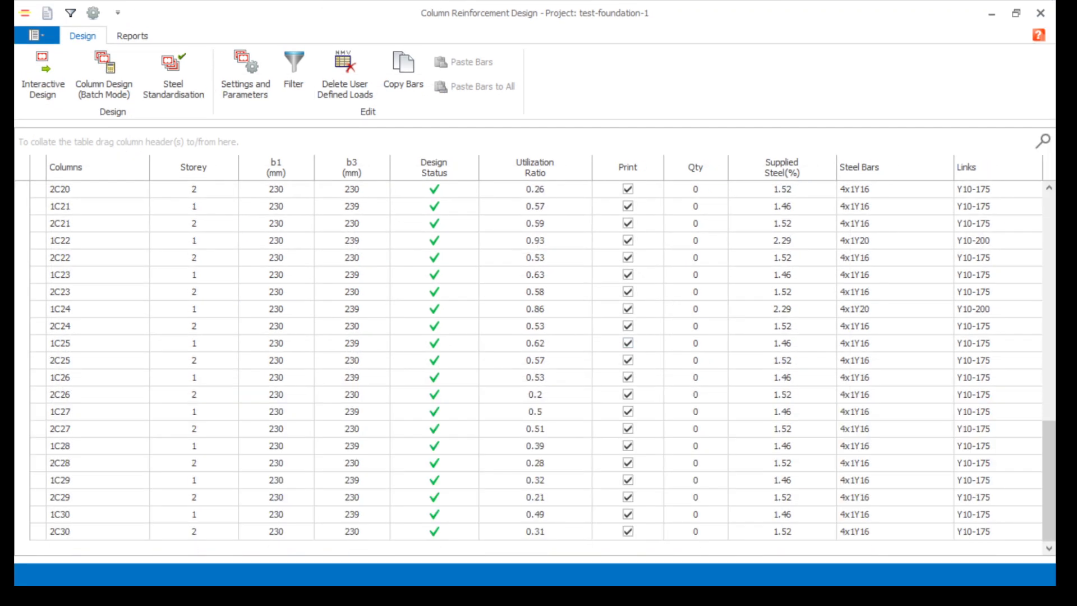
{"action": "scroll", "coordinate": [533, 365], "scroll_direction": "up", "scroll_amount": 8}
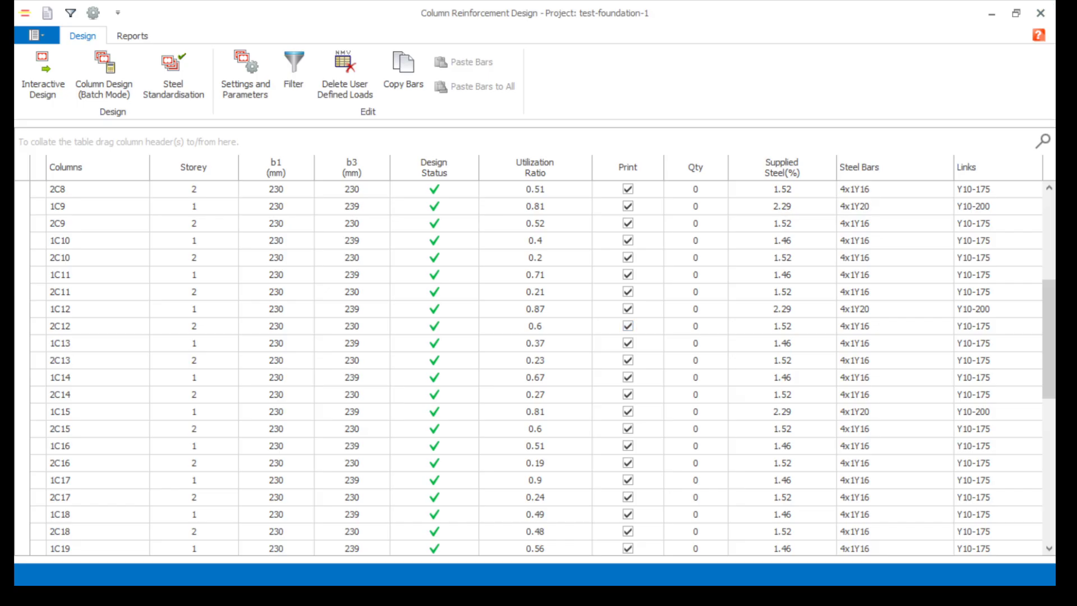
Switch to AutoCAD and examine the Column 1 detail from its base up to the +3300 slab level
{"action": "left_click", "coordinate": [991, 13]}
{"action": "scroll", "coordinate": [360, 325], "scroll_direction": "up", "scroll_amount": 12}
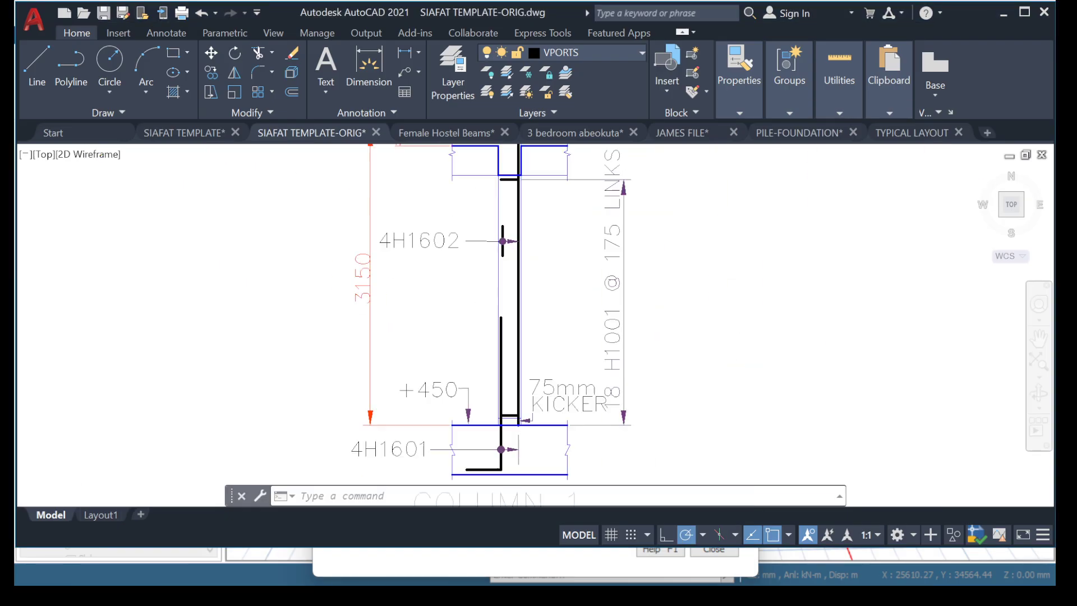
{"action": "scroll", "coordinate": [515, 293], "scroll_direction": "down", "scroll_amount": 4}
{"action": "middle_click_drag", "start_coordinate": [470, 264], "coordinate": [470, 295]}
{"action": "scroll", "coordinate": [480, 230], "scroll_direction": "up", "scroll_amount": 5}
{"action": "middle_click_drag", "start_coordinate": [467, 235], "coordinate": [498, 261]}
{"action": "mouse_move", "coordinate": [469, 349]}
{"action": "middle_mouse_down"}
{"action": "mouse_move", "coordinate": [469, 267]}
{"action": "mouse_move", "coordinate": [481, 281]}
{"action": "middle_mouse_up"}
{"action": "middle_click_drag", "start_coordinate": [454, 384], "coordinate": [457, 317]}
{"action": "scroll", "coordinate": [460, 322], "scroll_direction": "down", "scroll_amount": 5}
{"action": "scroll", "coordinate": [437, 358], "scroll_direction": "up", "scroll_amount": 5}
{"action": "scroll", "coordinate": [440, 355], "scroll_direction": "down", "scroll_amount": 6}
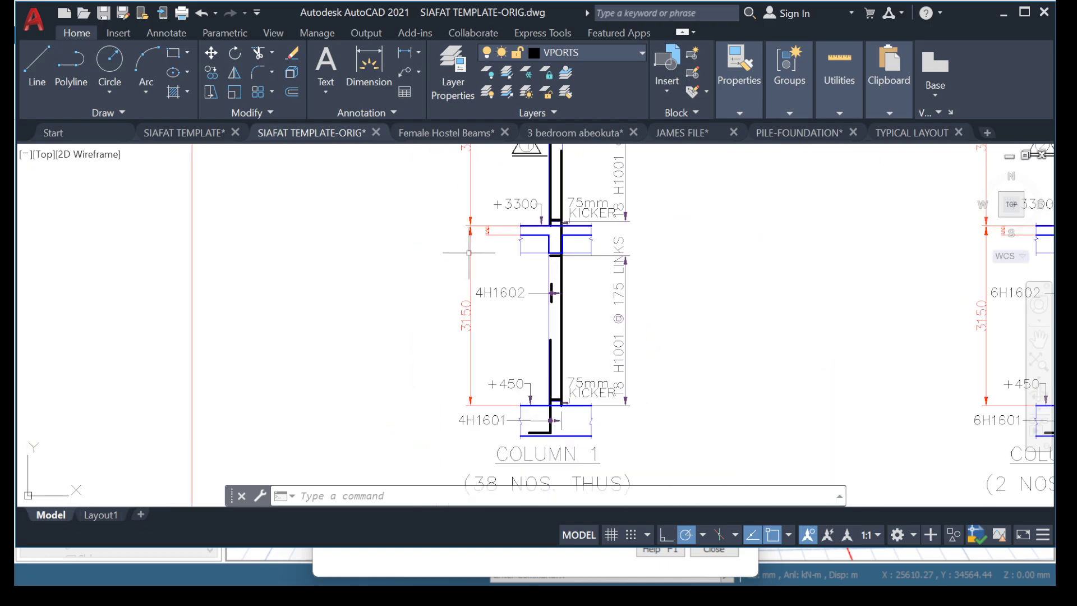
{"action": "scroll", "coordinate": [436, 288], "scroll_direction": "up", "scroll_amount": 6}
{"action": "middle_click_drag", "start_coordinate": [436, 289], "coordinate": [470, 276]}
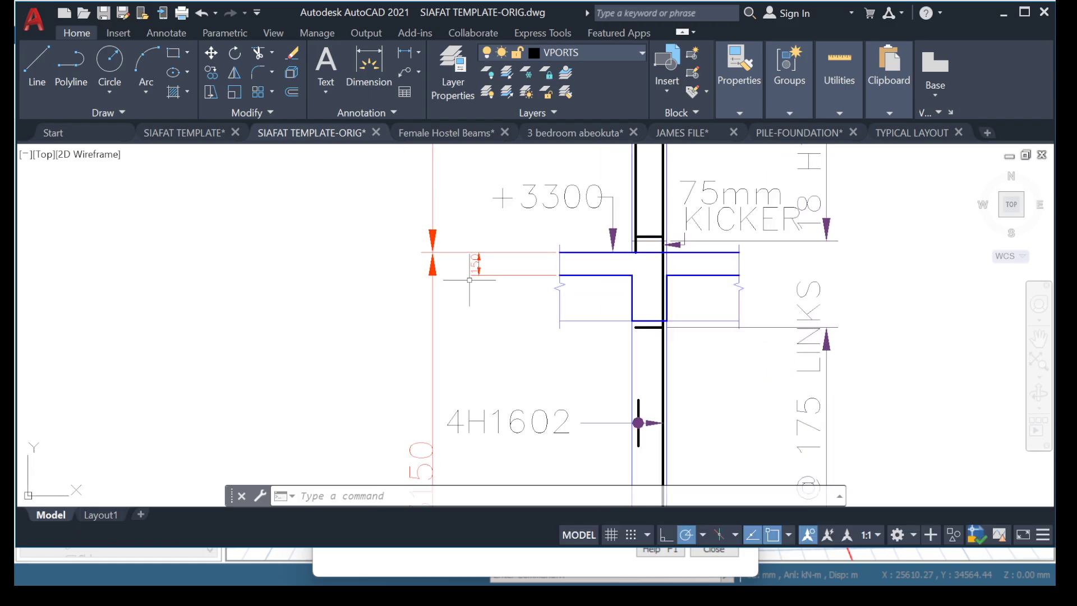
Inspect the lower storey-height dimension of the Column 1 detail against the slab and beam it spans to
{"action": "left_click", "coordinate": [431, 324]}
{"action": "scroll", "coordinate": [441, 370], "scroll_direction": "down", "scroll_amount": 4}
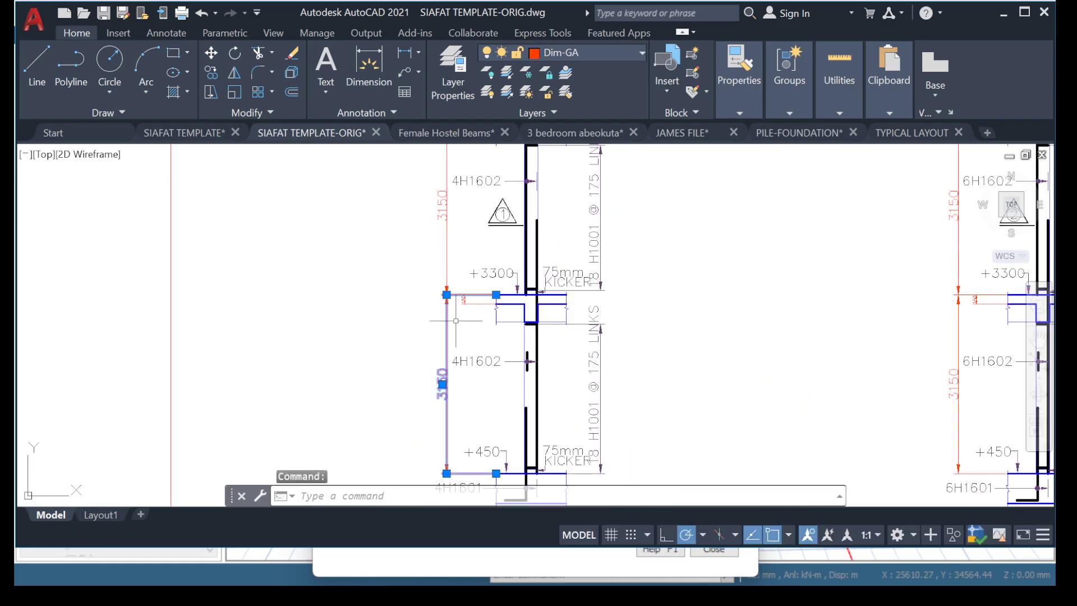
{"action": "scroll", "coordinate": [494, 310], "scroll_direction": "up", "scroll_amount": 4}
{"action": "scroll", "coordinate": [477, 303], "scroll_direction": "down", "scroll_amount": 3}
{"action": "scroll", "coordinate": [493, 295], "scroll_direction": "up", "scroll_amount": 3}
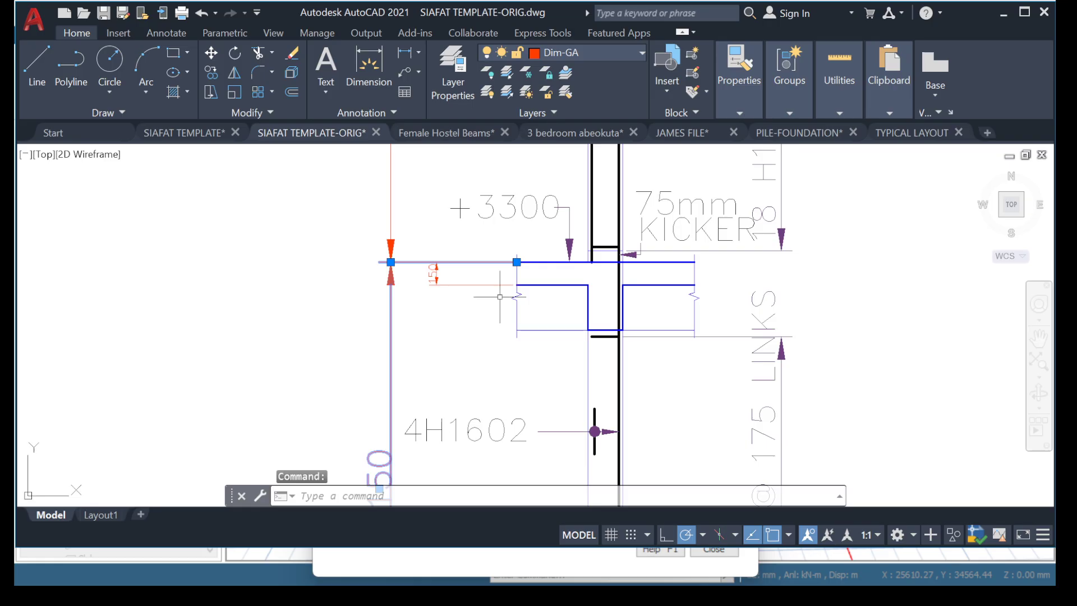
{"action": "scroll", "coordinate": [452, 336], "scroll_direction": "down", "scroll_amount": 3}
{"action": "scroll", "coordinate": [438, 309], "scroll_direction": "up", "scroll_amount": 3}
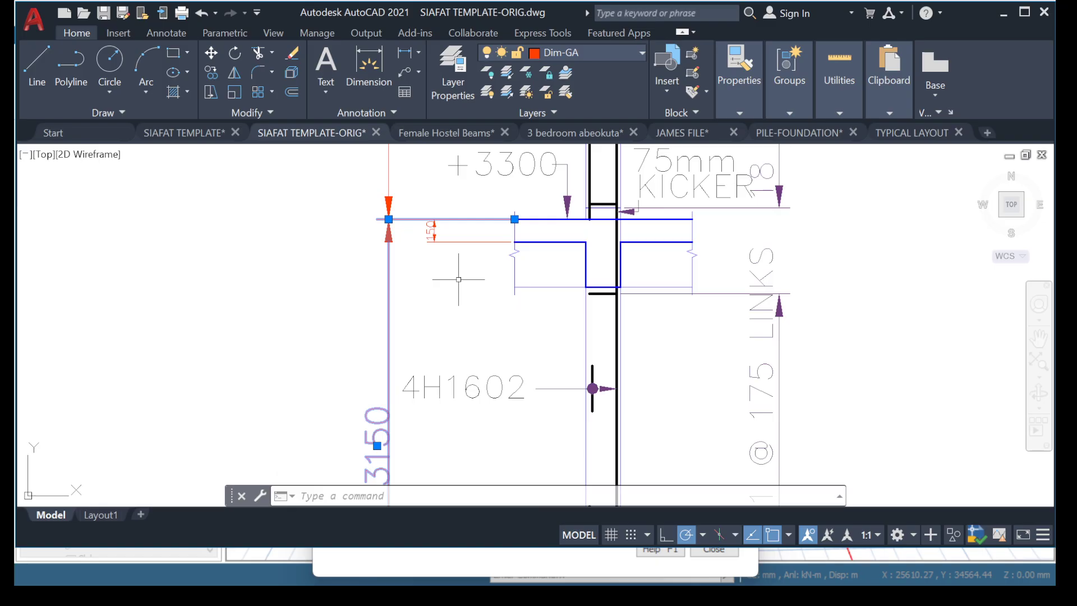
{"action": "key", "text": "Escape"}
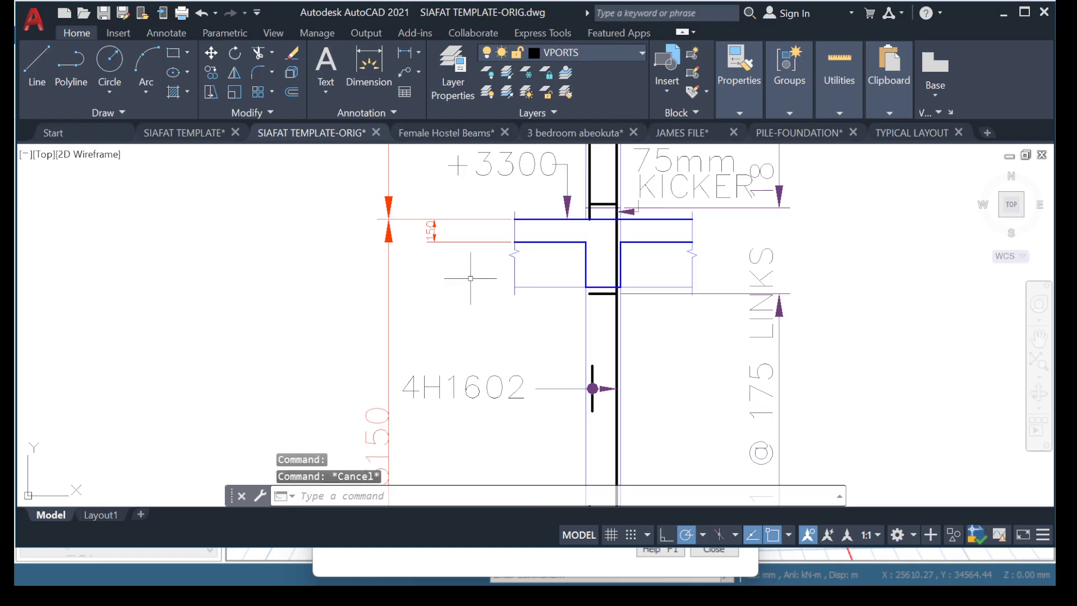
Examine the slab and beam junction at the +3300 level of the Column 1 detail with its dimensions, kicker and link labels
{"action": "scroll", "coordinate": [478, 264], "scroll_direction": "down", "scroll_amount": 3}
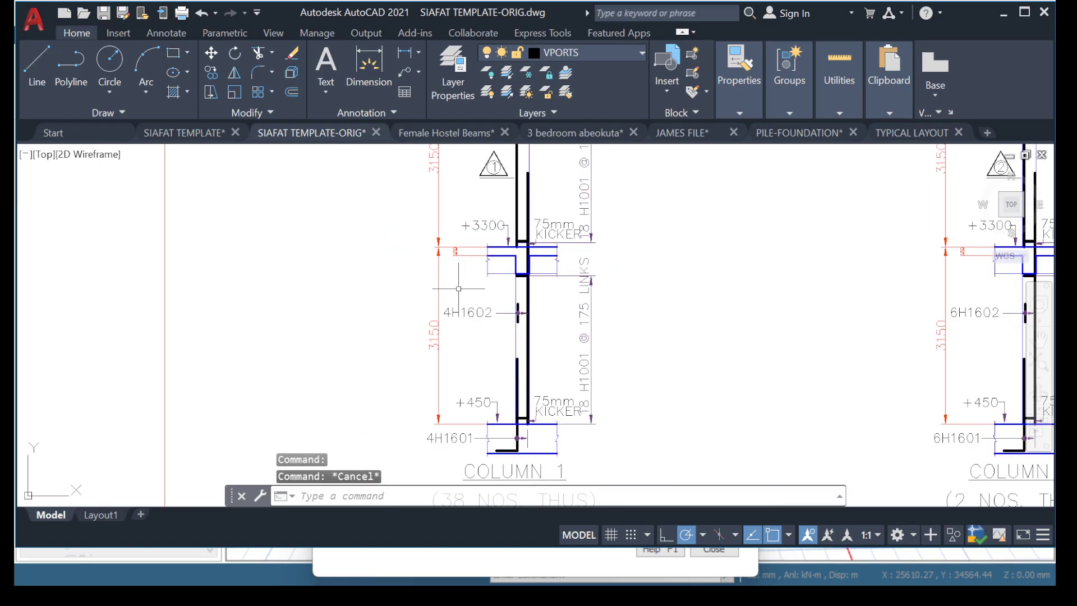
{"action": "scroll", "coordinate": [449, 272], "scroll_direction": "up", "scroll_amount": 3}
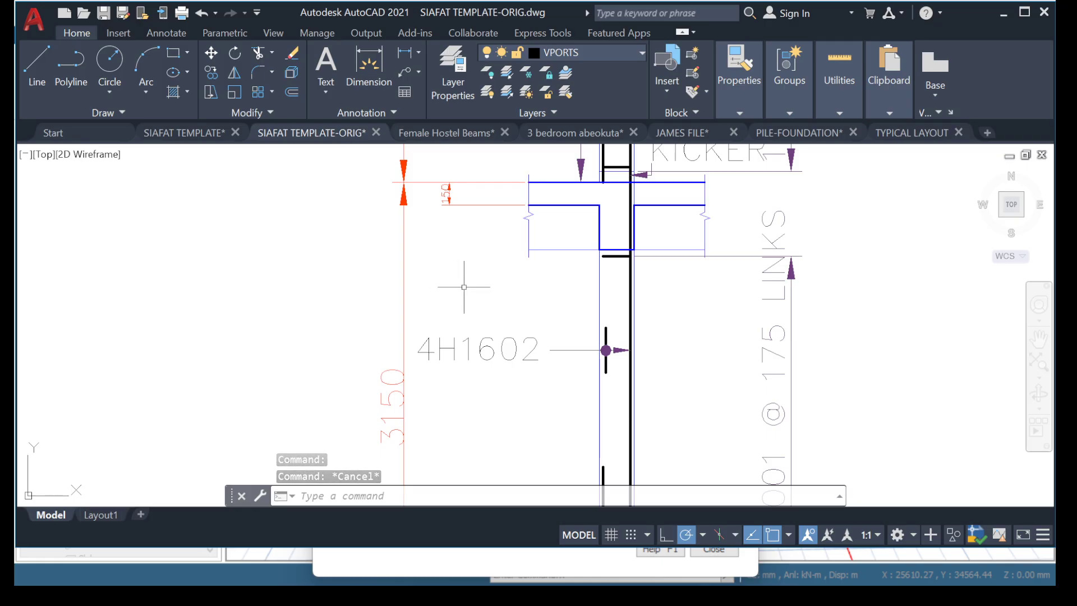
{"action": "scroll", "coordinate": [461, 290], "scroll_direction": "down", "scroll_amount": 2}
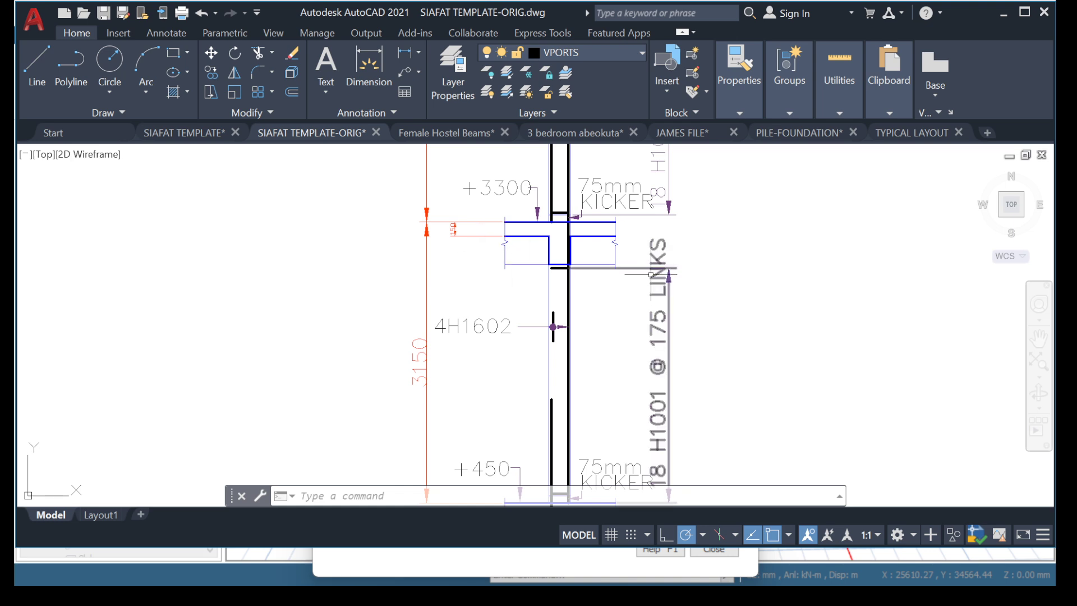
{"action": "left_click", "coordinate": [443, 390]}
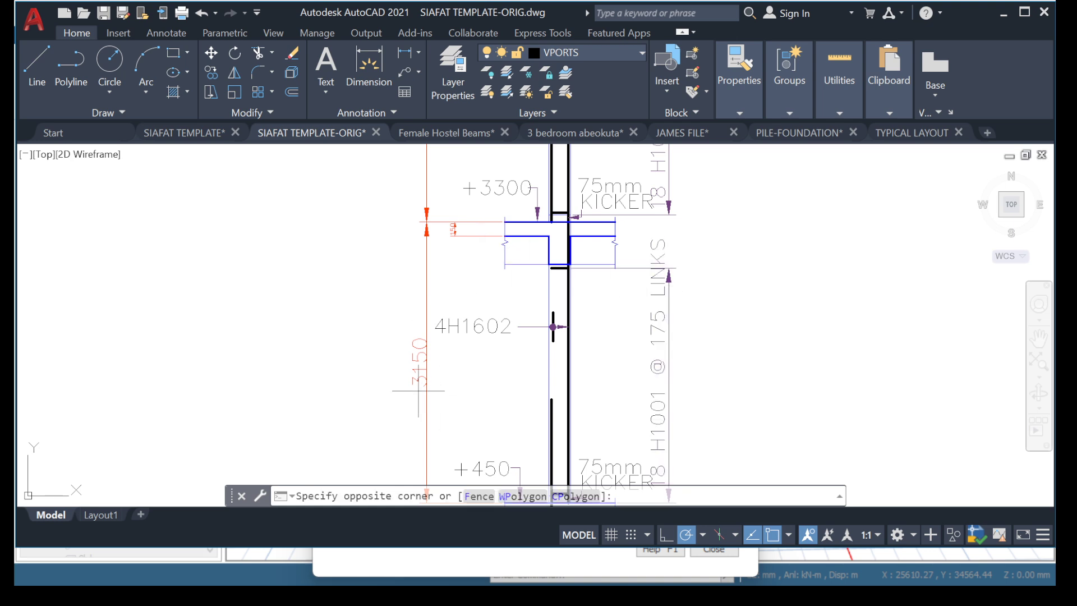
{"action": "left_click", "coordinate": [409, 362]}
{"action": "middle_click_drag", "start_coordinate": [409, 362], "coordinate": [404, 320]}
{"action": "middle_click_drag", "start_coordinate": [426, 273], "coordinate": [444, 323]}
{"action": "key", "text": "Escape"}
{"action": "key", "text": "Escape"}
{"action": "middle_click_drag", "start_coordinate": [460, 237], "coordinate": [456, 296]}
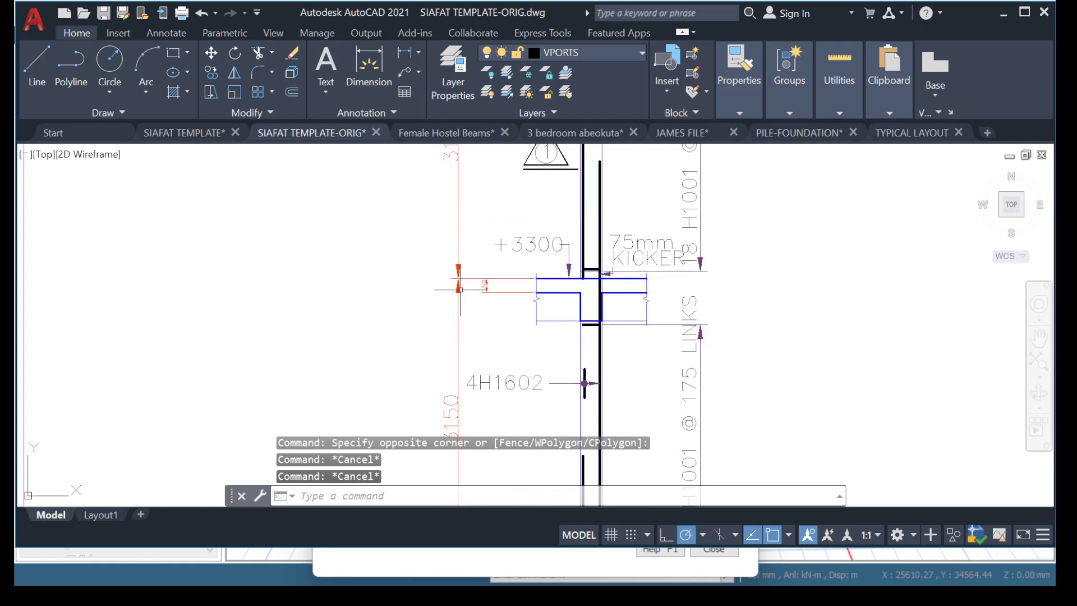
{"action": "scroll", "coordinate": [571, 266], "scroll_direction": "up", "scroll_amount": 4}
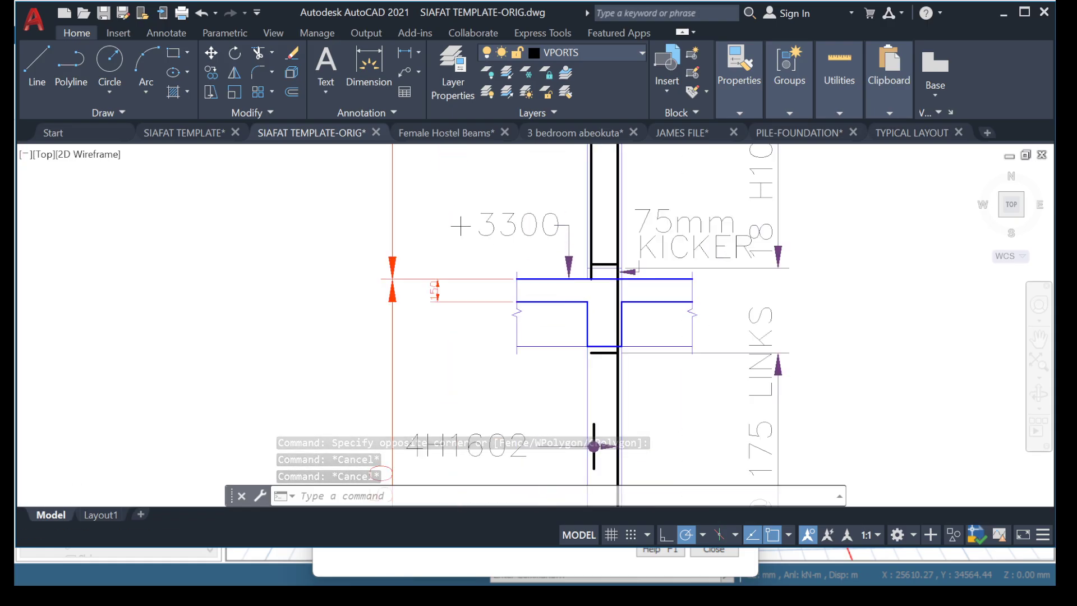
{"action": "scroll", "coordinate": [567, 275], "scroll_direction": "down", "scroll_amount": 5}
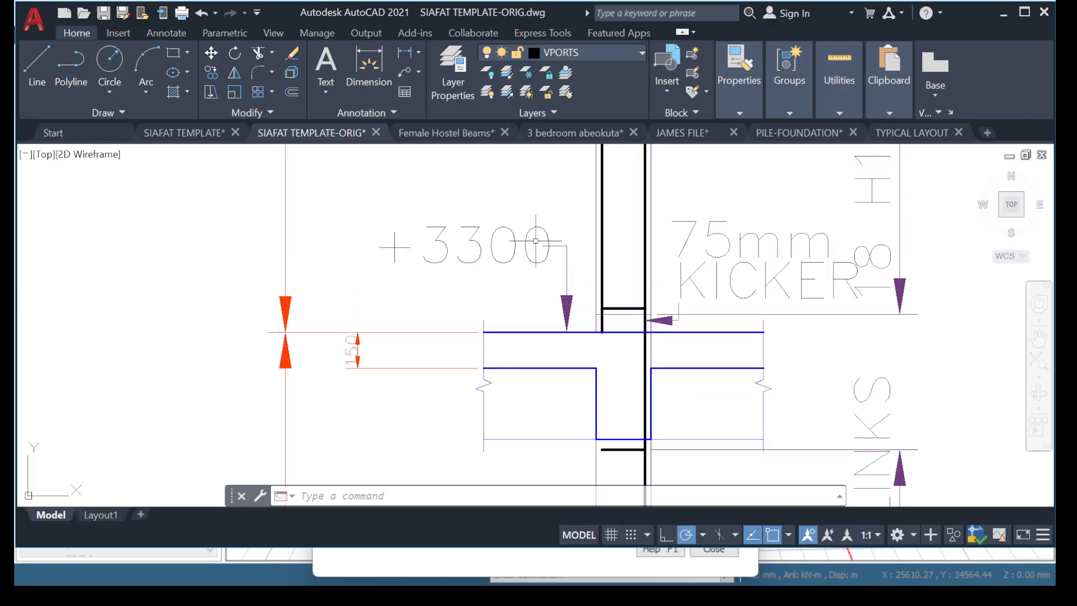
{"action": "scroll", "coordinate": [540, 183], "scroll_direction": "up", "scroll_amount": 3}
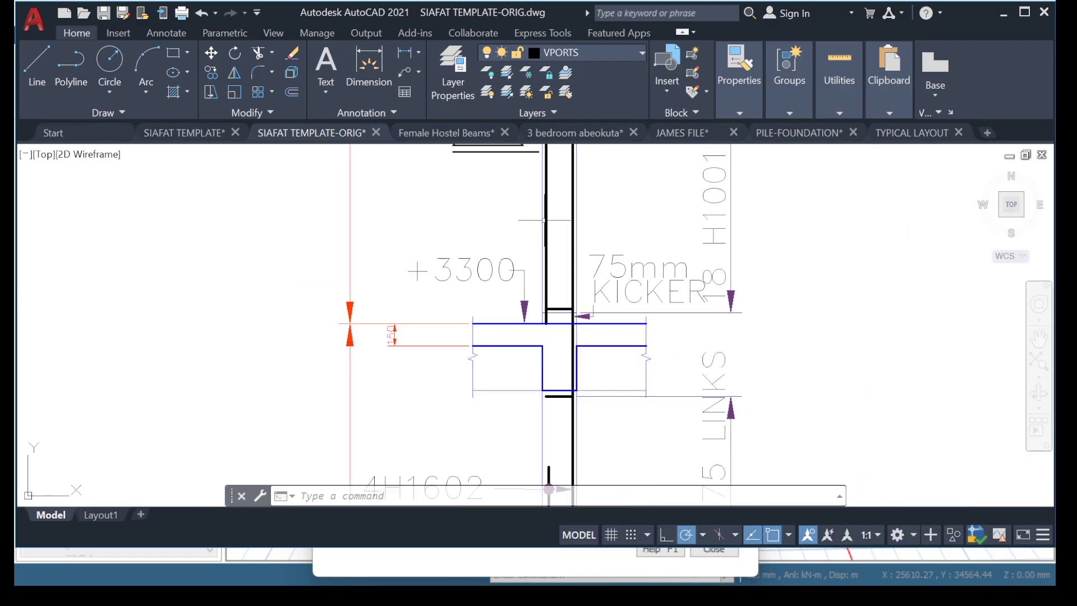
{"action": "scroll", "coordinate": [548, 257], "scroll_direction": "down", "scroll_amount": 3}
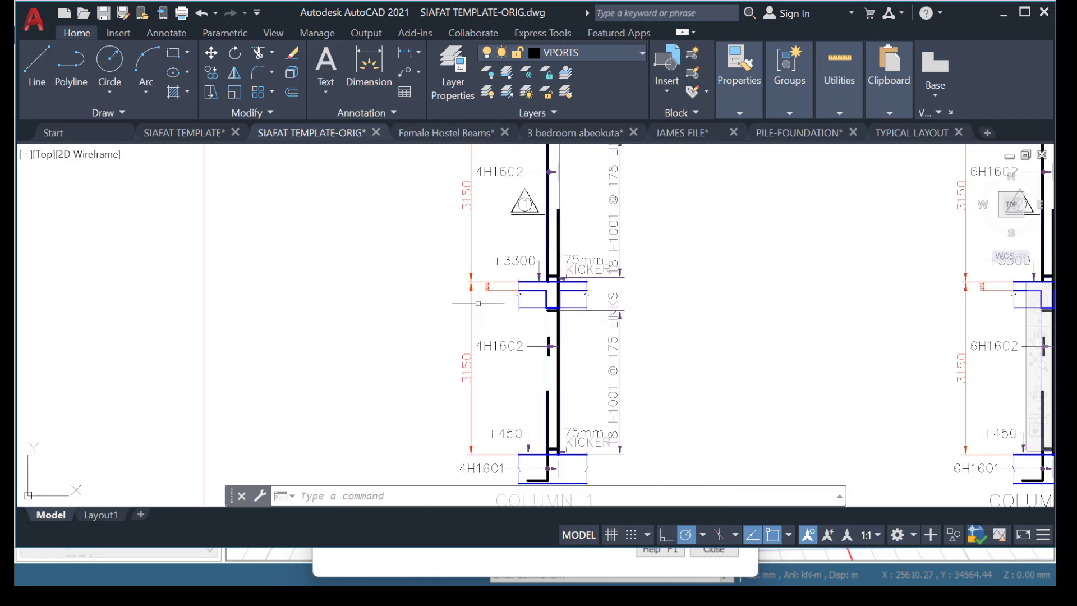
Try to stretch the upper end of Column 1's lower storey-height dimension above the +3300 slab level
{"action": "scroll", "coordinate": [521, 269], "scroll_direction": "up", "scroll_amount": 5}
{"action": "scroll", "coordinate": [418, 337], "scroll_direction": "down", "scroll_amount": 5}
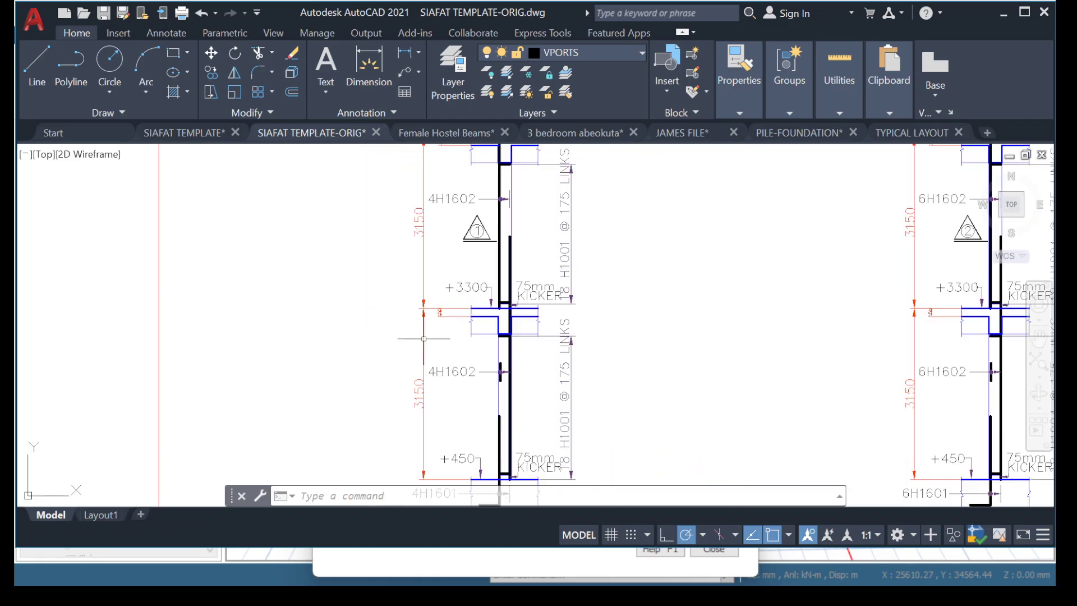
{"action": "left_click", "coordinate": [424, 359]}
{"action": "scroll", "coordinate": [457, 284], "scroll_direction": "up", "scroll_amount": 4}
{"action": "scroll", "coordinate": [496, 341], "scroll_direction": "up", "scroll_amount": 4}
{"action": "left_click", "coordinate": [493, 344]}
{"action": "mouse_move", "coordinate": [487, 254]}
{"action": "middle_mouse_down"}
{"action": "mouse_move", "coordinate": [481, 331]}
{"action": "mouse_move", "coordinate": [457, 229]}
{"action": "mouse_move", "coordinate": [472, 222]}
{"action": "mouse_move", "coordinate": [441, 218]}
{"action": "mouse_move", "coordinate": [456, 243]}
{"action": "middle_mouse_up"}
{"action": "left_click", "coordinate": [497, 195]}
{"action": "scroll", "coordinate": [497, 194], "scroll_direction": "down", "scroll_amount": 4}
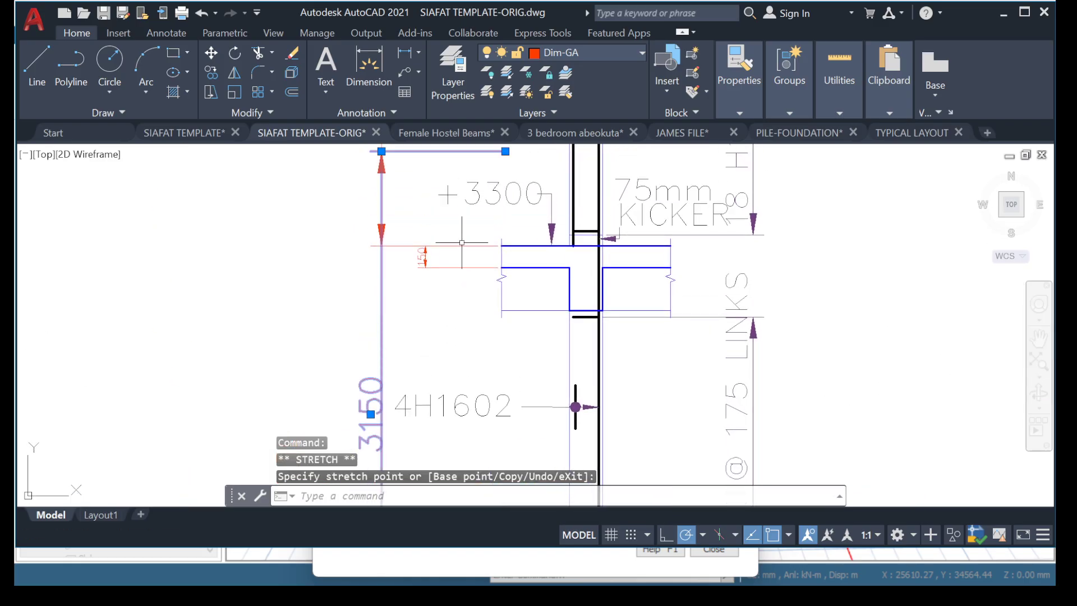
Undo the grip stretch of Column 1's lower storey-height dimension
{"action": "key", "text": "ctrl+z"}
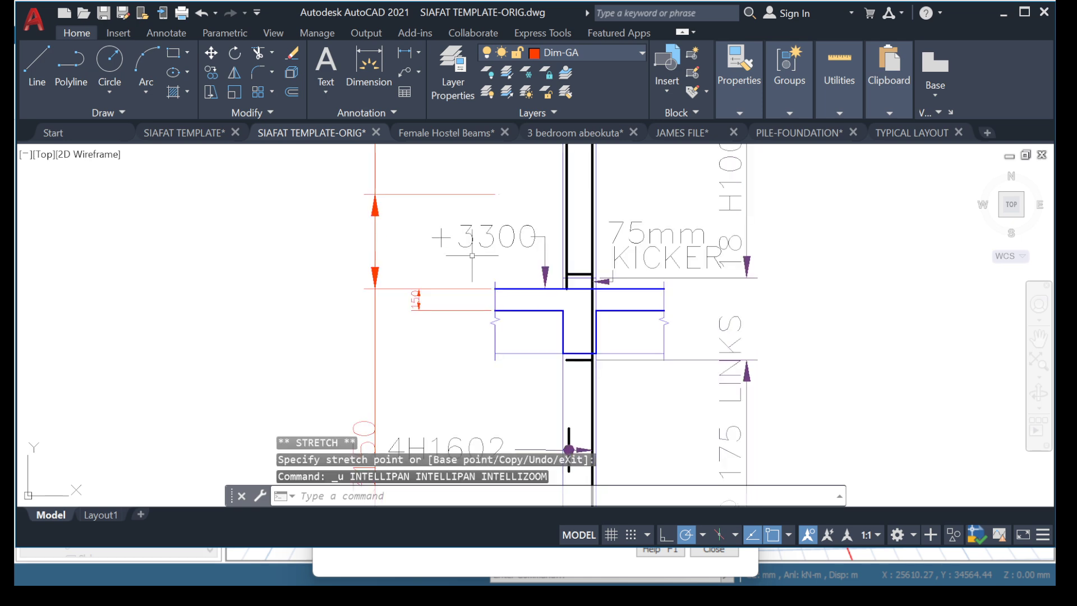
{"action": "key", "text": "ctrl+z"}
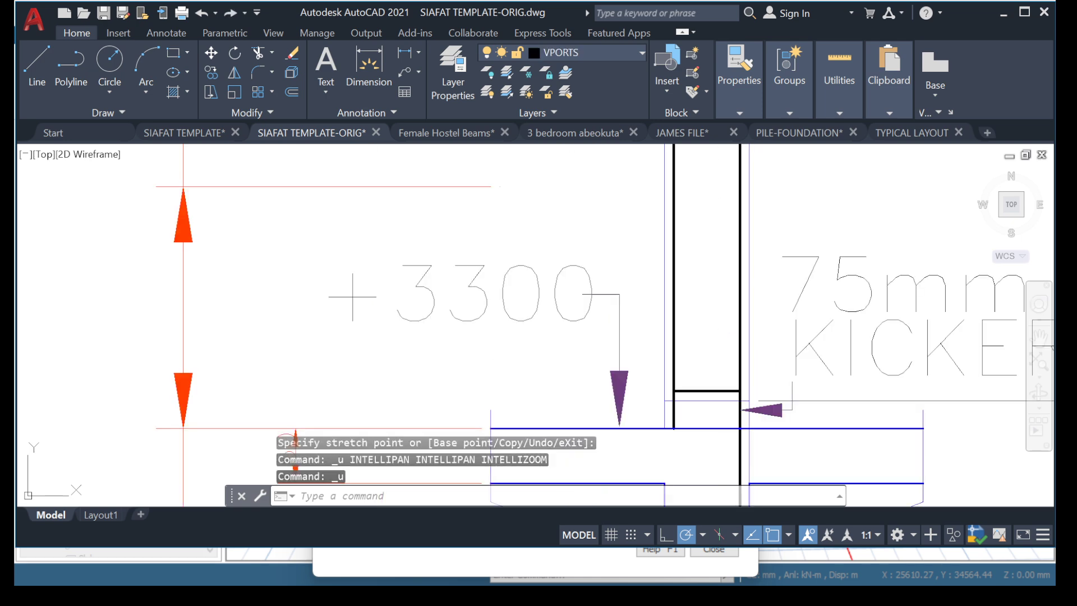
{"action": "key", "text": "ctrl+z"}
{"action": "scroll", "coordinate": [489, 253], "scroll_direction": "down", "scroll_amount": 5}
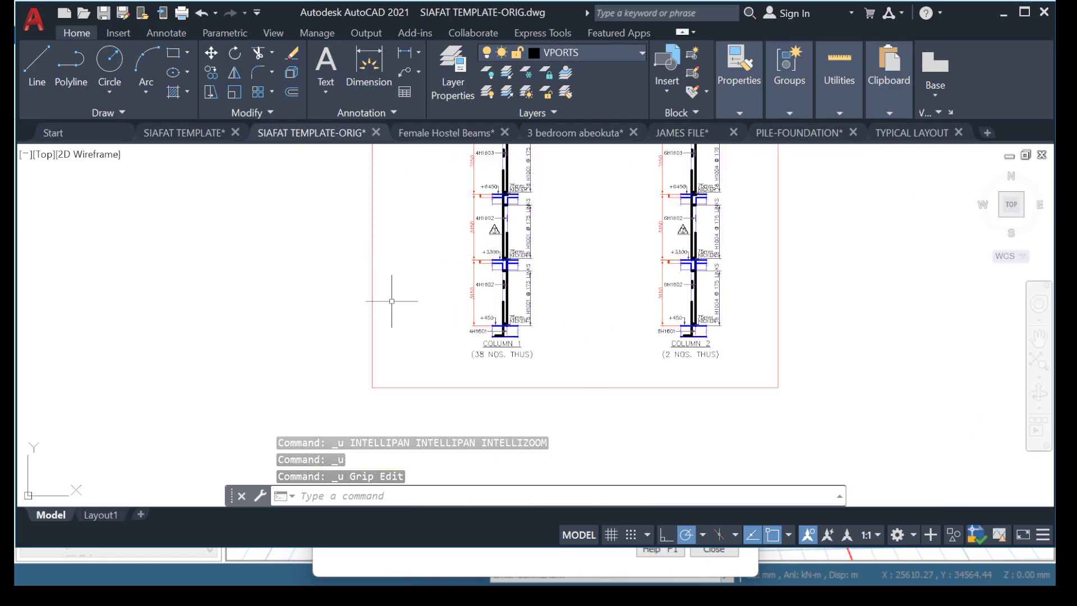
Examine the Column 1 and Column 2 details from base to +9600 and their framed sheet within the drawing
{"action": "middle_click_drag", "start_coordinate": [452, 345], "coordinate": [416, 387]}
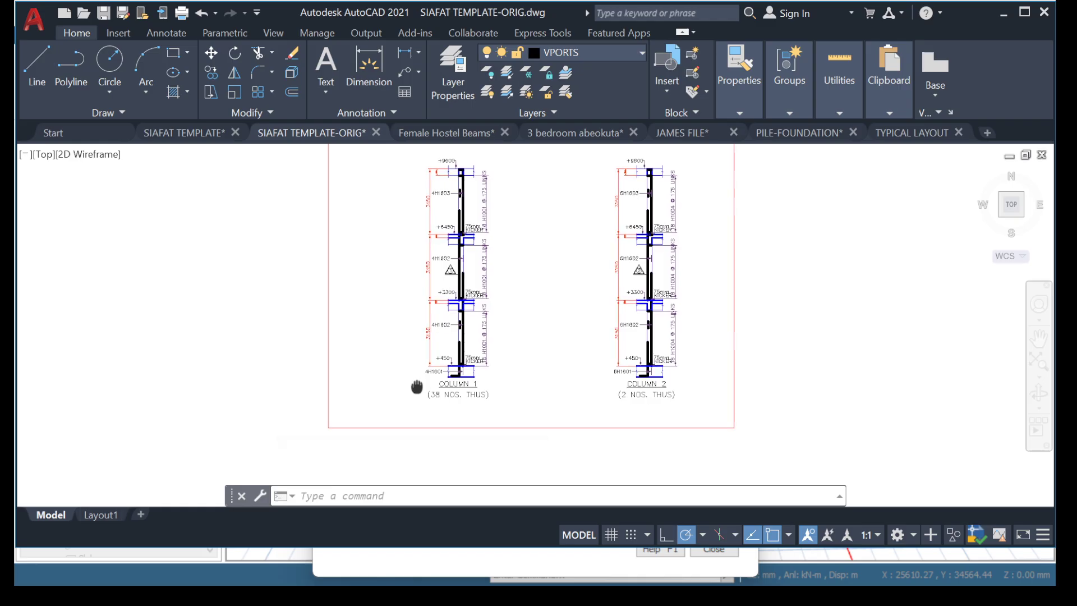
{"action": "scroll", "coordinate": [449, 381], "scroll_direction": "up", "scroll_amount": 4}
{"action": "scroll", "coordinate": [445, 311], "scroll_direction": "down", "scroll_amount": 2}
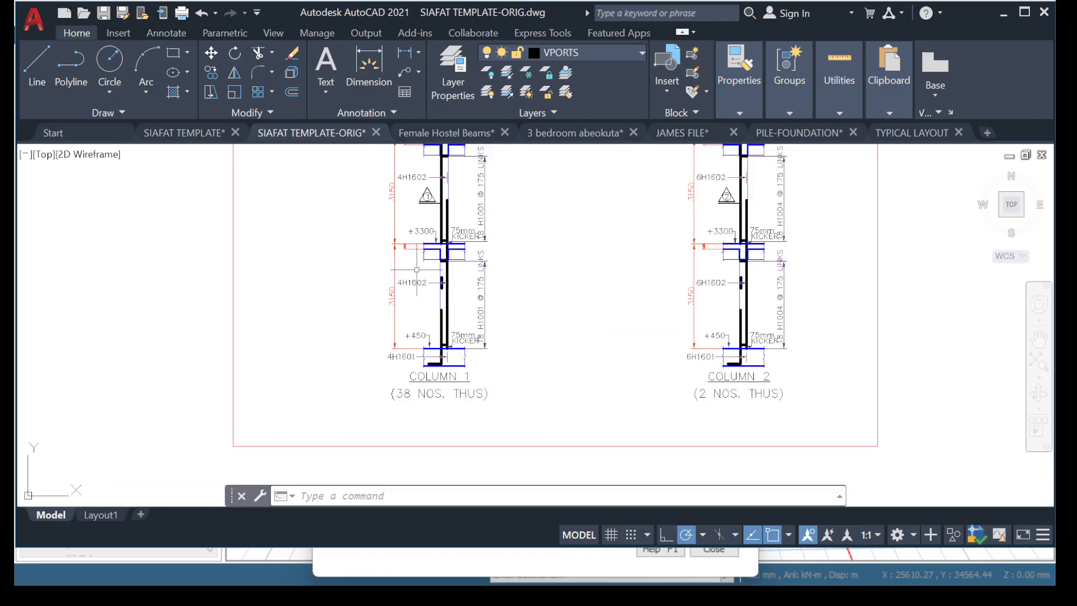
{"action": "middle_click_drag", "start_coordinate": [379, 226], "coordinate": [377, 306]}
{"action": "middle_click_drag", "start_coordinate": [377, 247], "coordinate": [381, 303]}
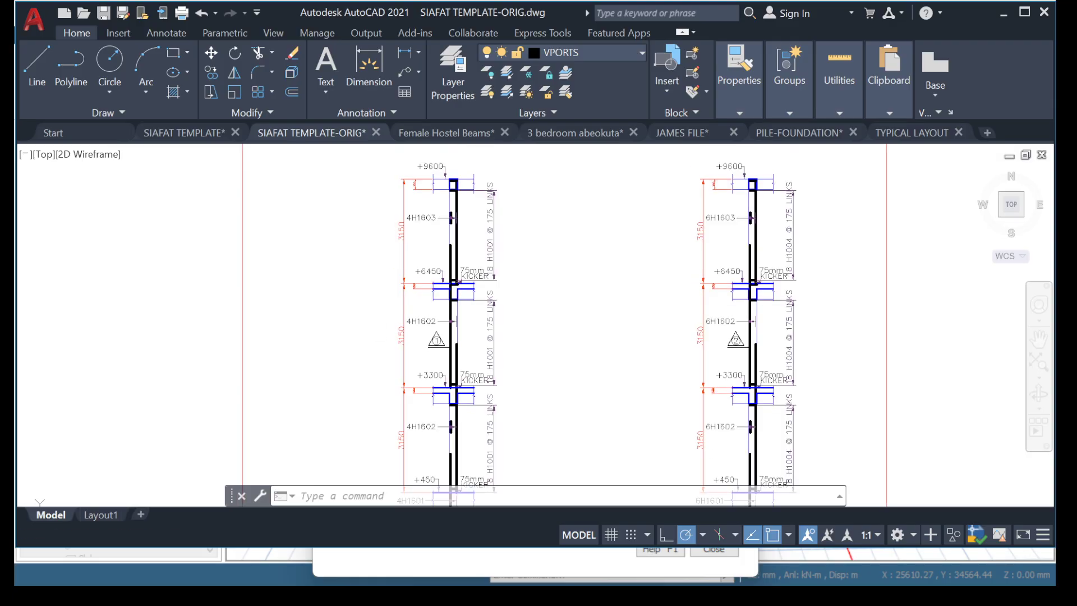
{"action": "middle_click_drag", "start_coordinate": [389, 254], "coordinate": [404, 334]}
{"action": "middle_click_drag", "start_coordinate": [413, 463], "coordinate": [409, 394]}
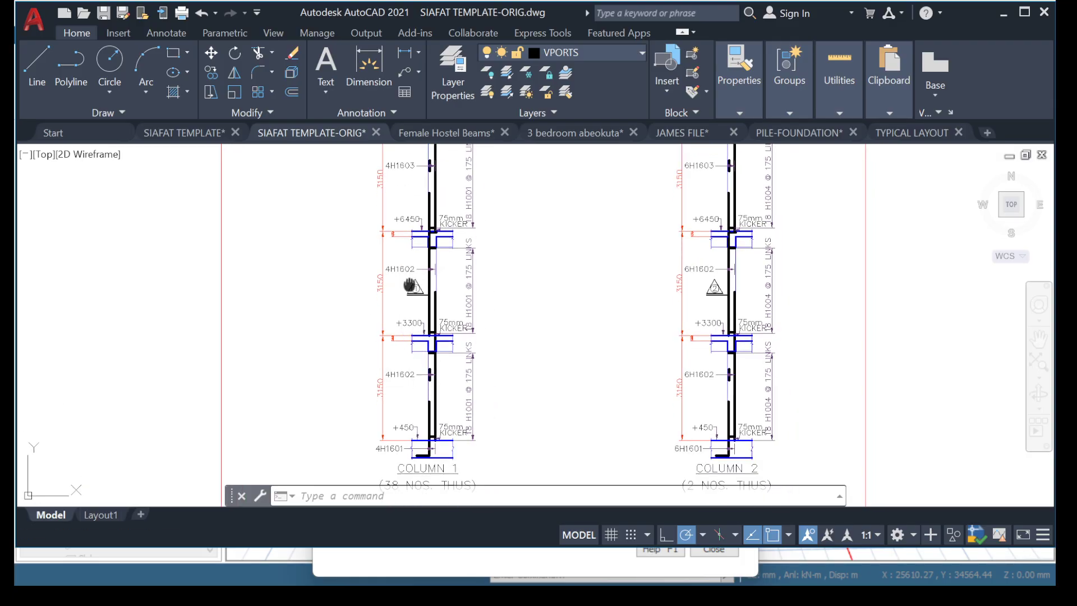
{"action": "middle_click_drag", "start_coordinate": [411, 286], "coordinate": [383, 343]}
{"action": "scroll", "coordinate": [385, 341], "scroll_direction": "down", "scroll_amount": 10}
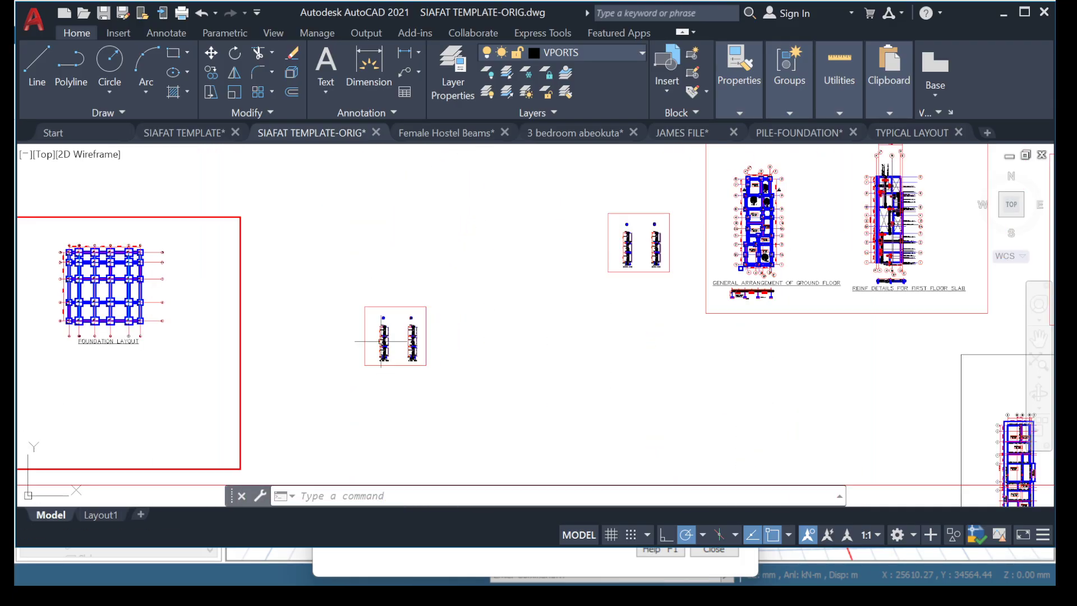
{"action": "scroll", "coordinate": [382, 337], "scroll_direction": "up", "scroll_amount": 10}
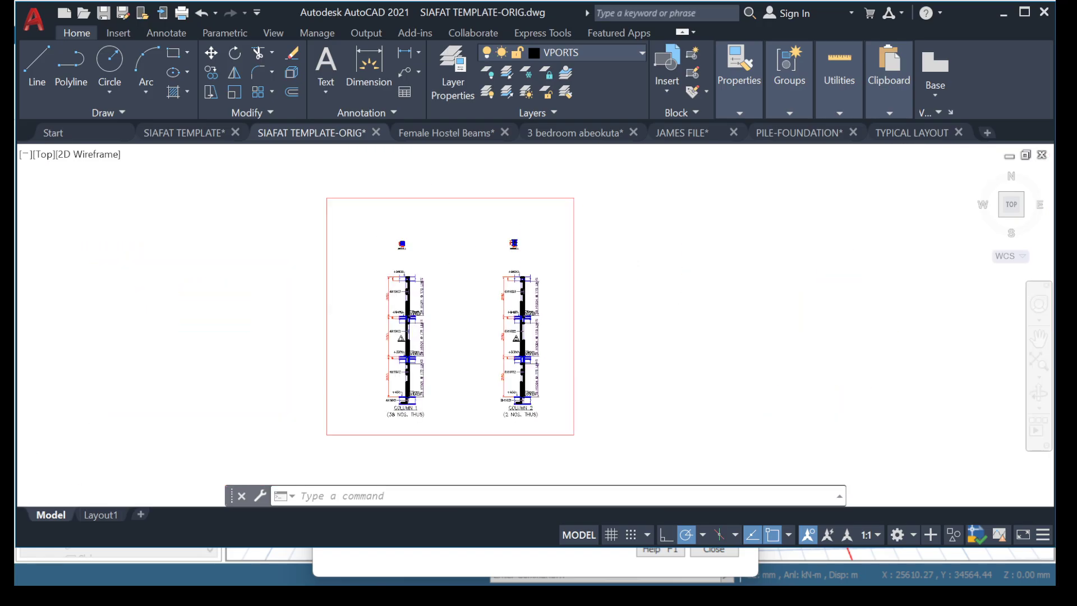
{"action": "scroll", "coordinate": [369, 304], "scroll_direction": "down", "scroll_amount": 2}
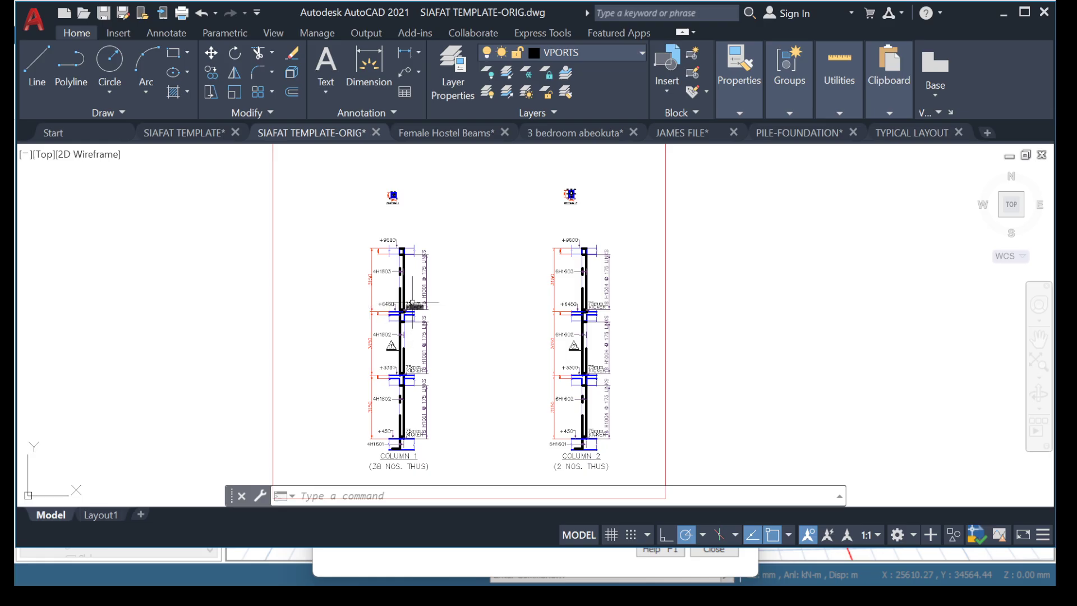
Erase Column 1's +9600 beam, level mark and 4H1603 bar label, together with the top storey's height dimension
{"action": "scroll", "coordinate": [337, 205], "scroll_direction": "up", "scroll_amount": 5}
{"action": "left_click", "coordinate": [338, 205]}
{"action": "left_click", "coordinate": [582, 326]}
{"action": "middle_click_drag", "start_coordinate": [470, 318], "coordinate": [465, 316]}
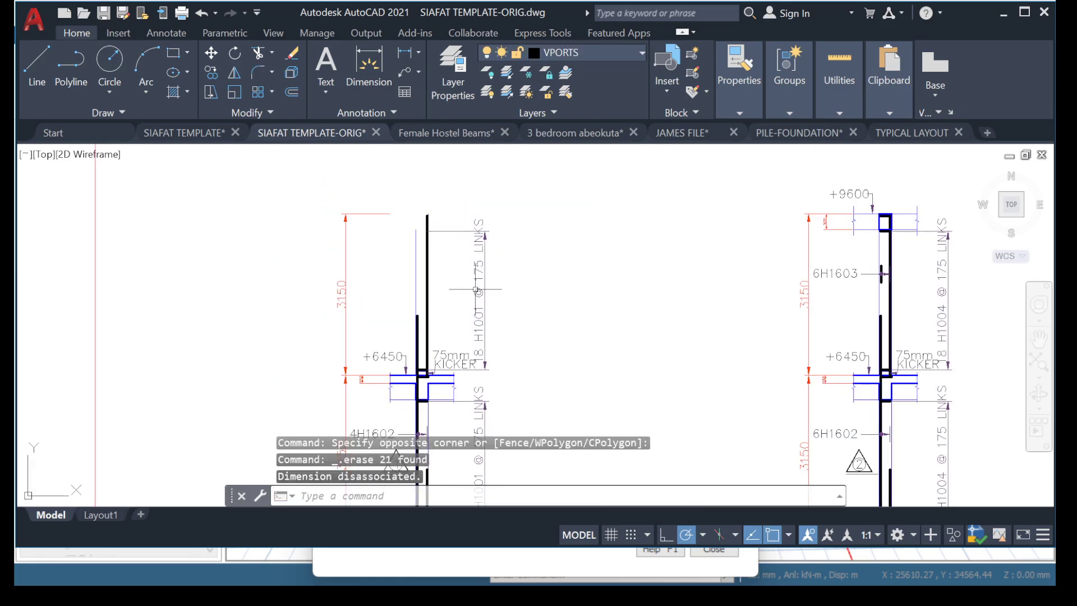
{"action": "left_click", "coordinate": [321, 283]}
{"action": "key", "text": "Delete"}
Erase the top-storey link annotation, kicker text, +6450 level label and stray bar line above Column 1's upper slab
{"action": "scroll", "coordinate": [416, 272], "scroll_direction": "down", "scroll_amount": 3}
{"action": "scroll", "coordinate": [415, 314], "scroll_direction": "up", "scroll_amount": 6}
{"action": "left_click", "coordinate": [490, 260]}
{"action": "left_click", "coordinate": [427, 303]}
{"action": "key", "text": "Delete"}
{"action": "left_click", "coordinate": [330, 232]}
{"action": "left_click", "coordinate": [269, 264]}
{"action": "key", "text": "Delete"}
{"action": "scroll", "coordinate": [352, 263], "scroll_direction": "up", "scroll_amount": 4}
{"action": "left_click", "coordinate": [318, 294]}
{"action": "key", "text": "Delete"}
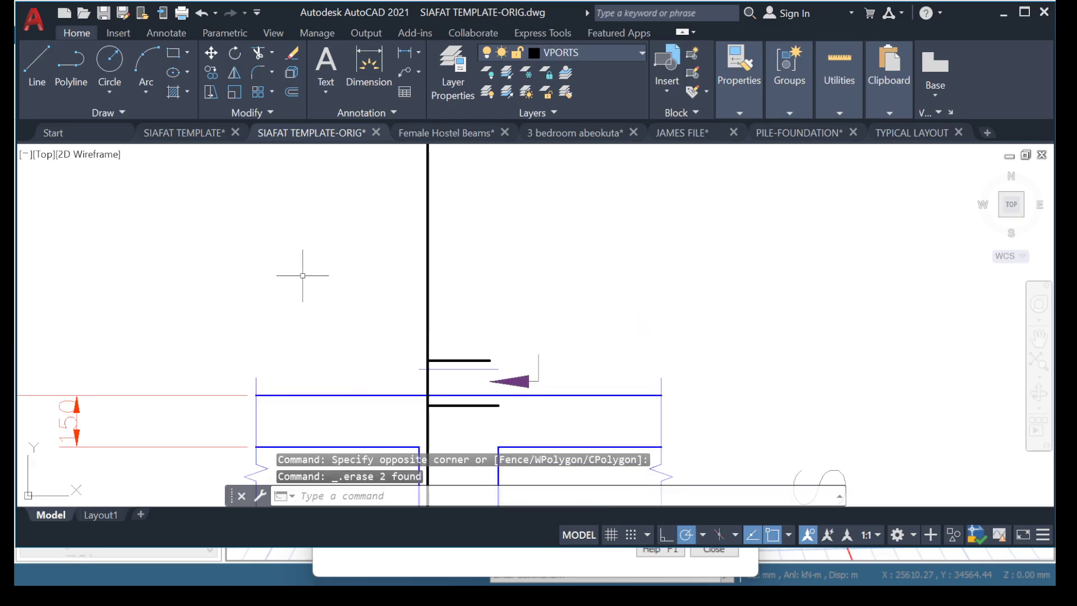
Erase the leftover kicker leader and arrowhead just above Column 1's former +6450 slab
{"action": "scroll", "coordinate": [301, 271], "scroll_direction": "down", "scroll_amount": 2}
{"action": "scroll", "coordinate": [396, 293], "scroll_direction": "up", "scroll_amount": 6}
{"action": "left_click", "coordinate": [447, 282]}
{"action": "left_click", "coordinate": [354, 312]}
{"action": "key", "text": "Delete"}
{"action": "scroll", "coordinate": [353, 313], "scroll_direction": "down", "scroll_amount": 3}
{"action": "scroll", "coordinate": [324, 330], "scroll_direction": "up", "scroll_amount": 3}
{"action": "scroll", "coordinate": [354, 314], "scroll_direction": "up", "scroll_amount": 3}
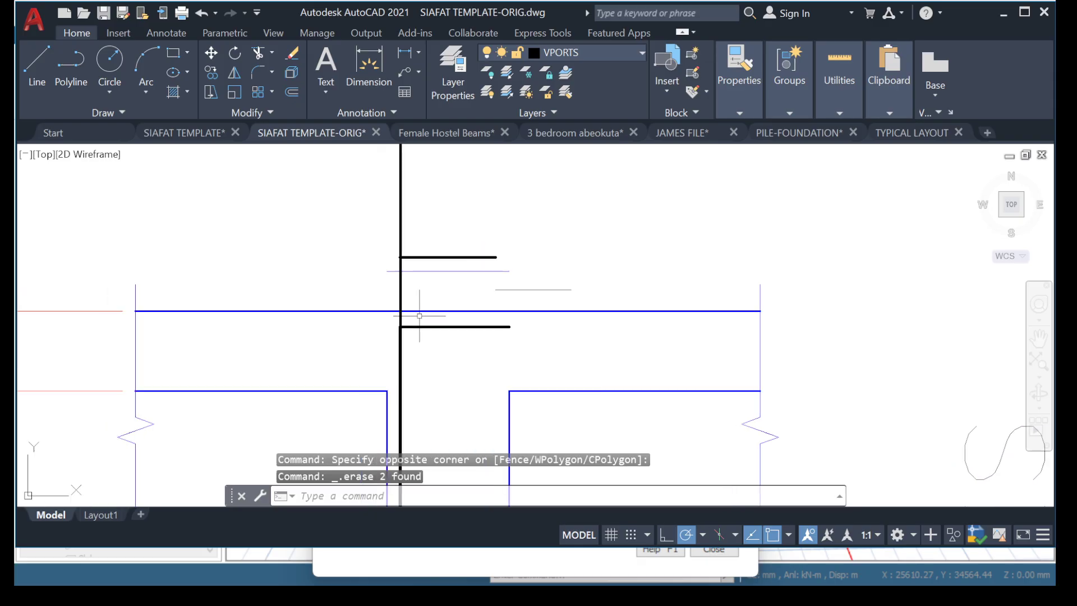
Trim the vertical bar above Column 1's top slab and erase the leftover bar and line segments there
{"action": "key", "text": "Return"}
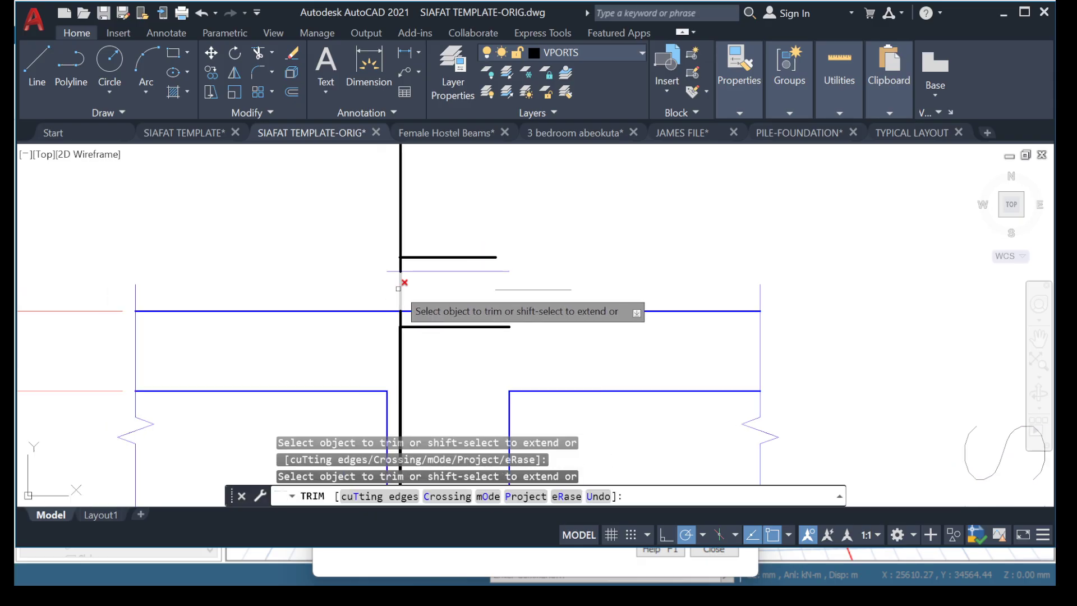
{"action": "key", "text": "Escape"}
{"action": "left_click", "coordinate": [481, 228]}
{"action": "left_click", "coordinate": [400, 273]}
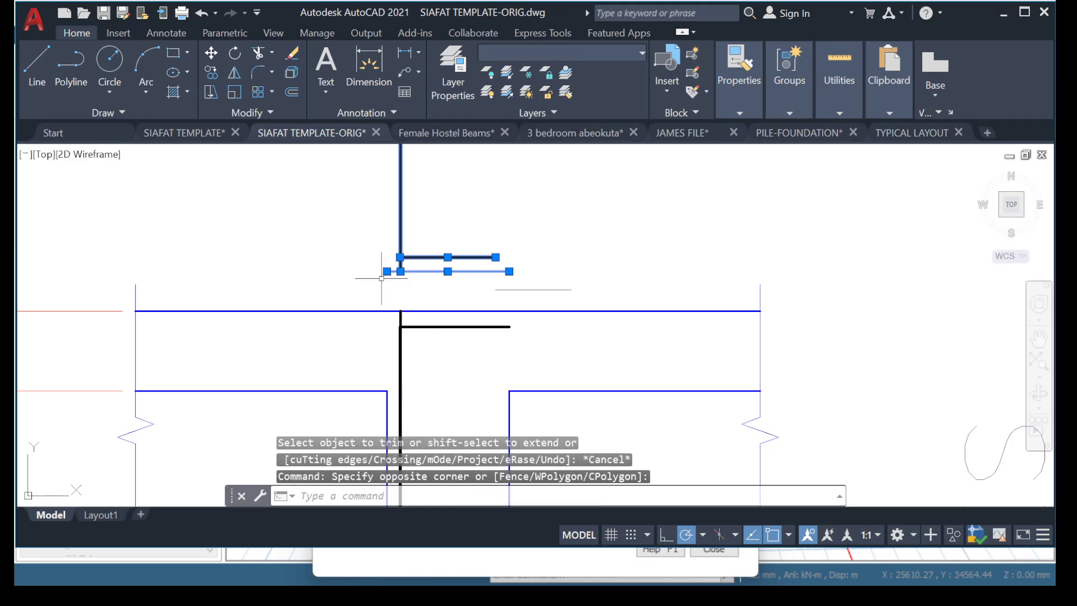
{"action": "key", "text": "Delete"}
{"action": "left_click", "coordinate": [574, 294]}
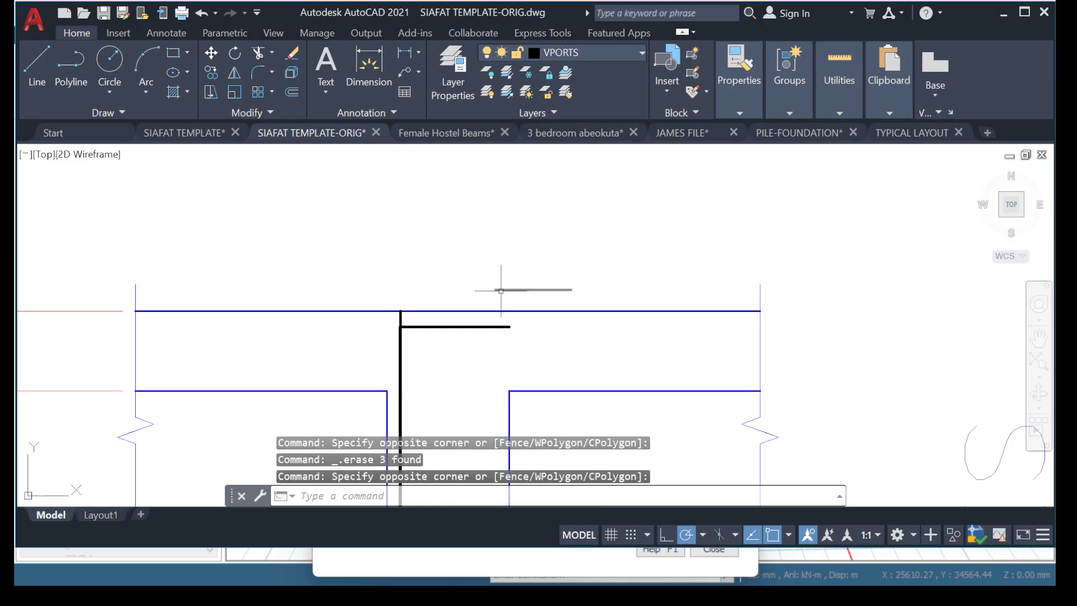
{"action": "left_click", "coordinate": [494, 284]}
{"action": "key", "text": "Delete"}
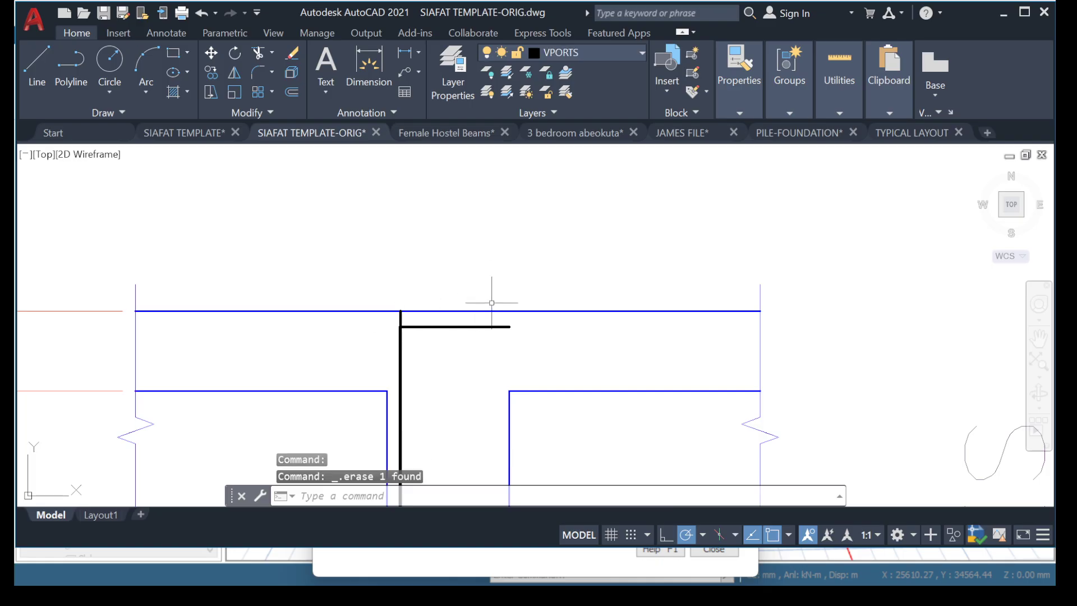
Trim the short bar stub projecting above the bent hook at the top of Column 1
{"action": "key", "text": "Return"}
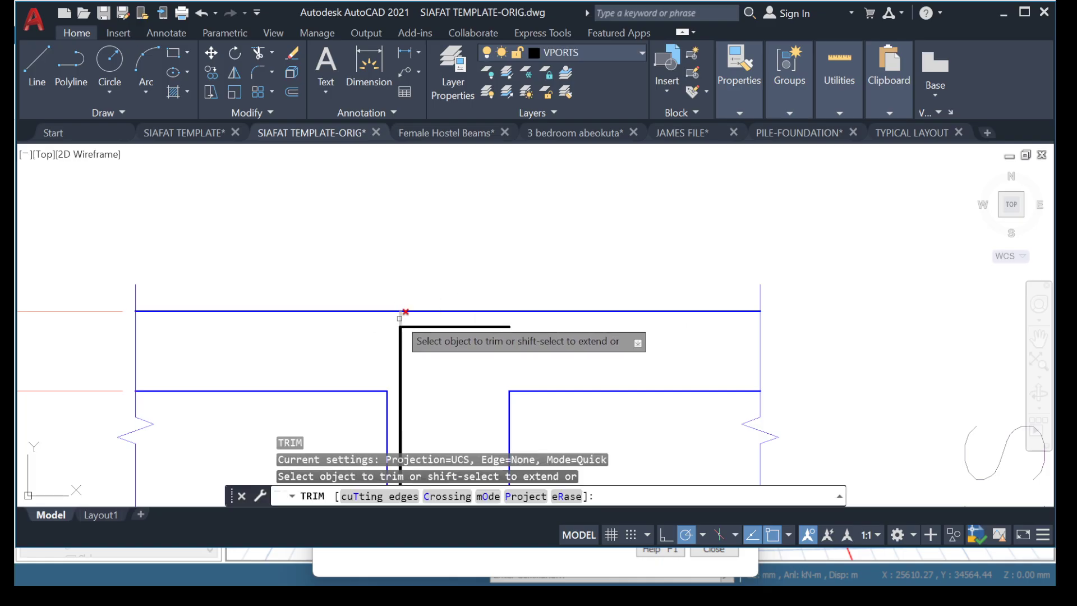
{"action": "left_click", "coordinate": [399, 319]}
{"action": "key", "text": "Escape"}
{"action": "scroll", "coordinate": [383, 230], "scroll_direction": "down", "scroll_amount": 5}
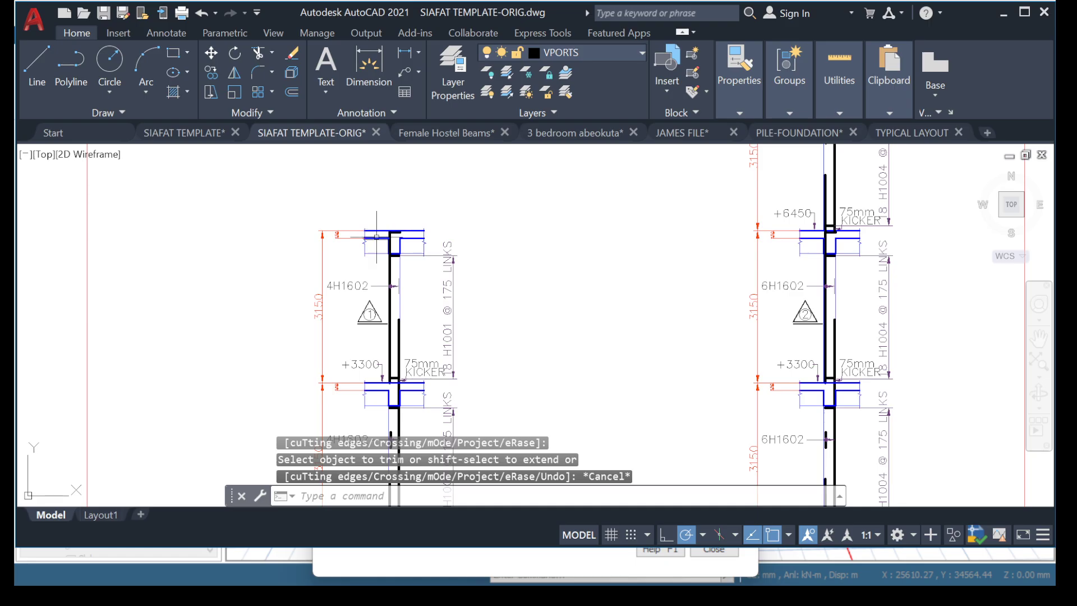
Compare the top-of-column beam and slab details of Column 1 and Column 2
{"action": "scroll", "coordinate": [329, 221], "scroll_direction": "up", "scroll_amount": 3}
{"action": "scroll", "coordinate": [433, 308], "scroll_direction": "down", "scroll_amount": 6}
{"action": "scroll", "coordinate": [408, 279], "scroll_direction": "up", "scroll_amount": 5}
{"action": "scroll", "coordinate": [408, 279], "scroll_direction": "down", "scroll_amount": 5}
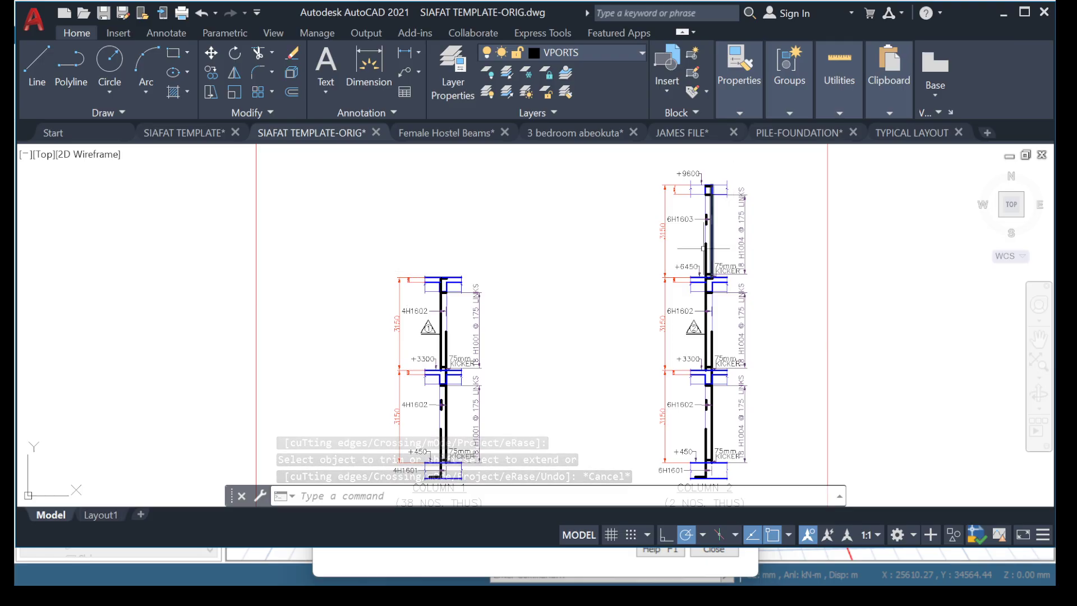
{"action": "scroll", "coordinate": [712, 179], "scroll_direction": "up", "scroll_amount": 6}
{"action": "scroll", "coordinate": [729, 185], "scroll_direction": "down", "scroll_amount": 4}
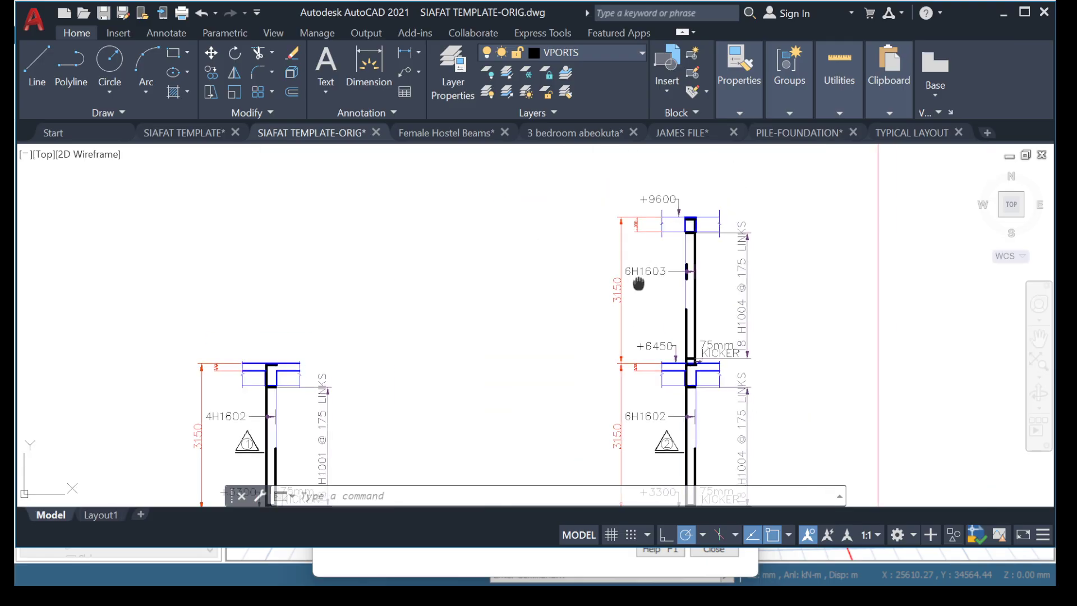
{"action": "scroll", "coordinate": [738, 198], "scroll_direction": "up", "scroll_amount": 3}
{"action": "scroll", "coordinate": [715, 224], "scroll_direction": "down", "scroll_amount": 4}
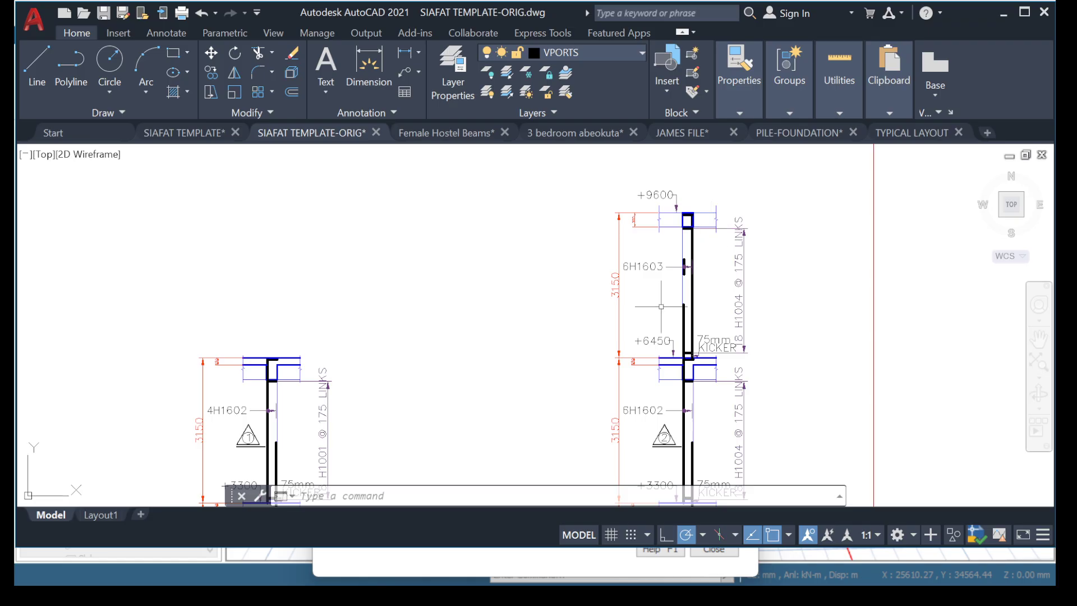
{"action": "scroll", "coordinate": [729, 213], "scroll_direction": "up", "scroll_amount": 4}
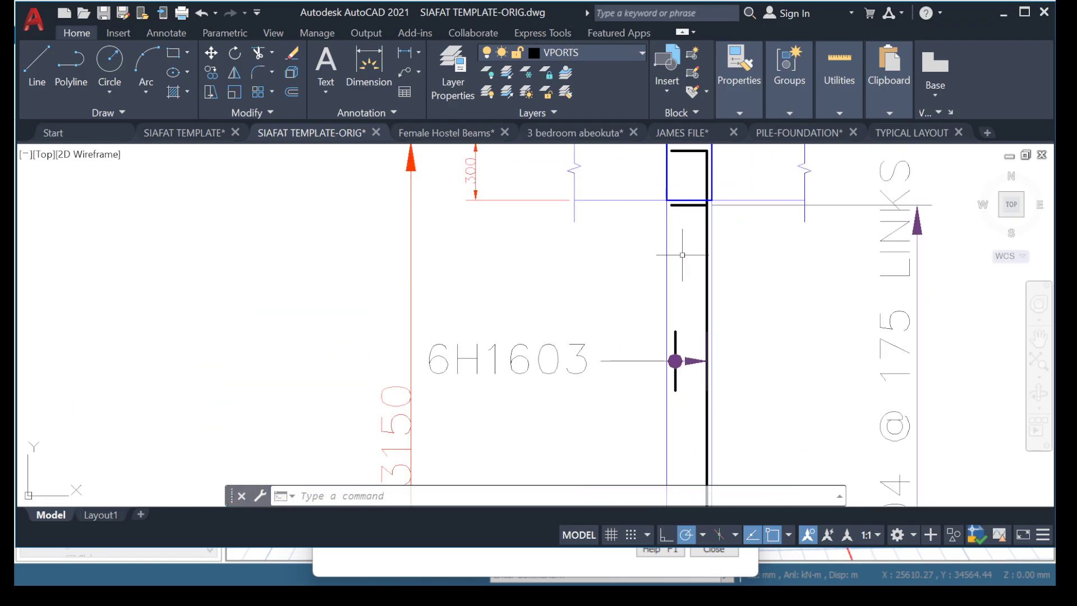
{"action": "scroll", "coordinate": [685, 252], "scroll_direction": "down", "scroll_amount": 3}
{"action": "scroll", "coordinate": [685, 252], "scroll_direction": "down", "scroll_amount": 1}
{"action": "scroll", "coordinate": [686, 252], "scroll_direction": "up", "scroll_amount": 3}
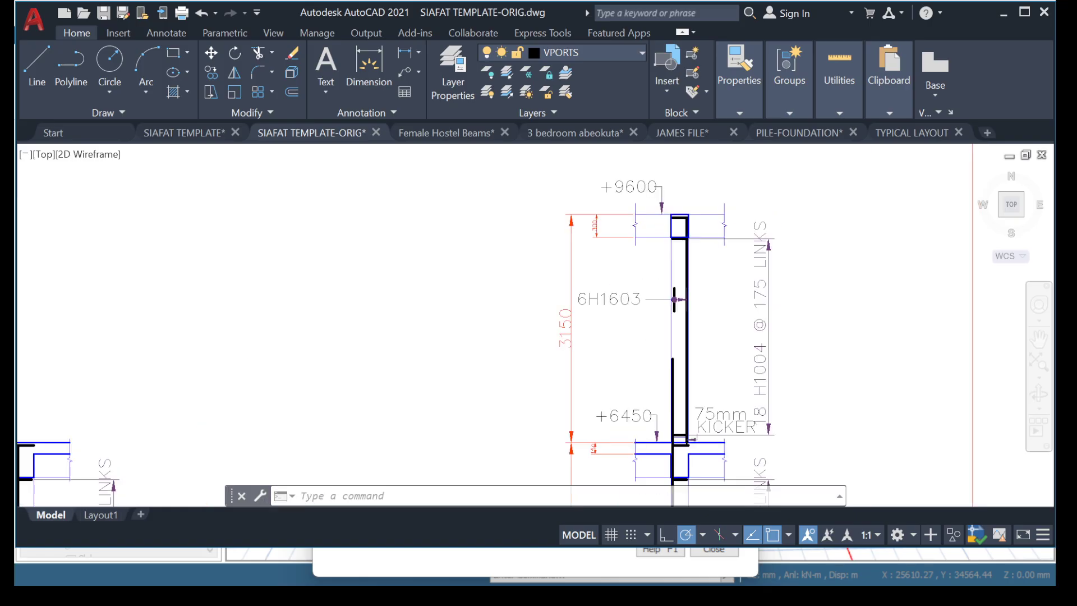
{"action": "scroll", "coordinate": [685, 252], "scroll_direction": "down", "scroll_amount": 3}
{"action": "mouse_move", "coordinate": [679, 242]}
{"action": "middle_mouse_down"}
{"action": "mouse_move", "coordinate": [674, 197]}
{"action": "mouse_move", "coordinate": [689, 244]}
{"action": "middle_mouse_up"}
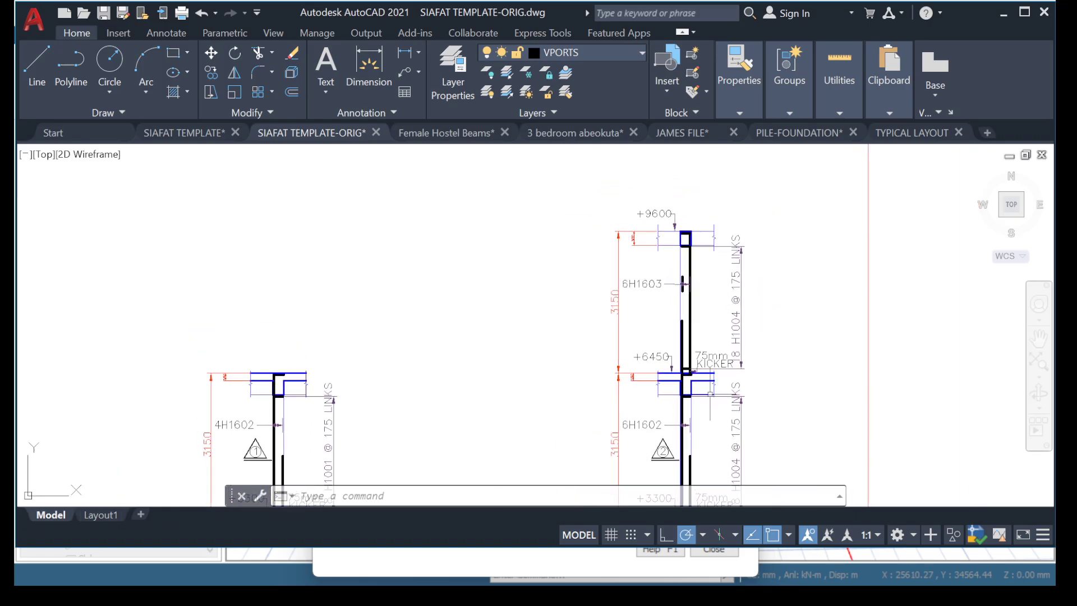
{"action": "mouse_move", "coordinate": [305, 413]}
{"action": "middle_mouse_down"}
{"action": "mouse_move", "coordinate": [307, 262]}
{"action": "mouse_move", "coordinate": [289, 269]}
{"action": "middle_mouse_up"}
{"action": "scroll", "coordinate": [306, 262], "scroll_direction": "up", "scroll_amount": 4}
{"action": "scroll", "coordinate": [294, 277], "scroll_direction": "down", "scroll_amount": 5}
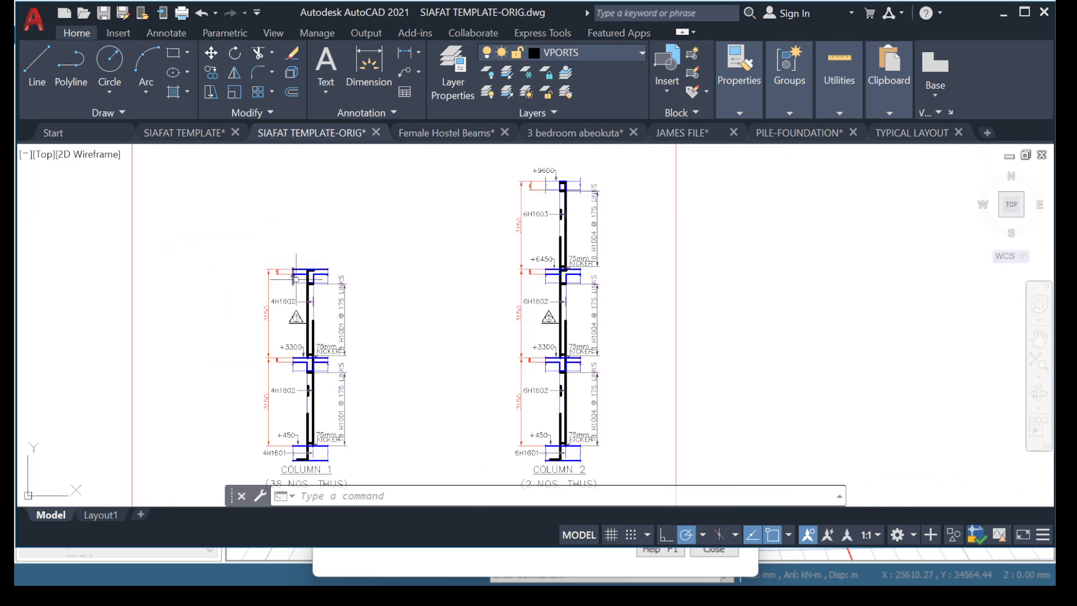
{"action": "scroll", "coordinate": [497, 249], "scroll_direction": "up", "scroll_amount": 4}
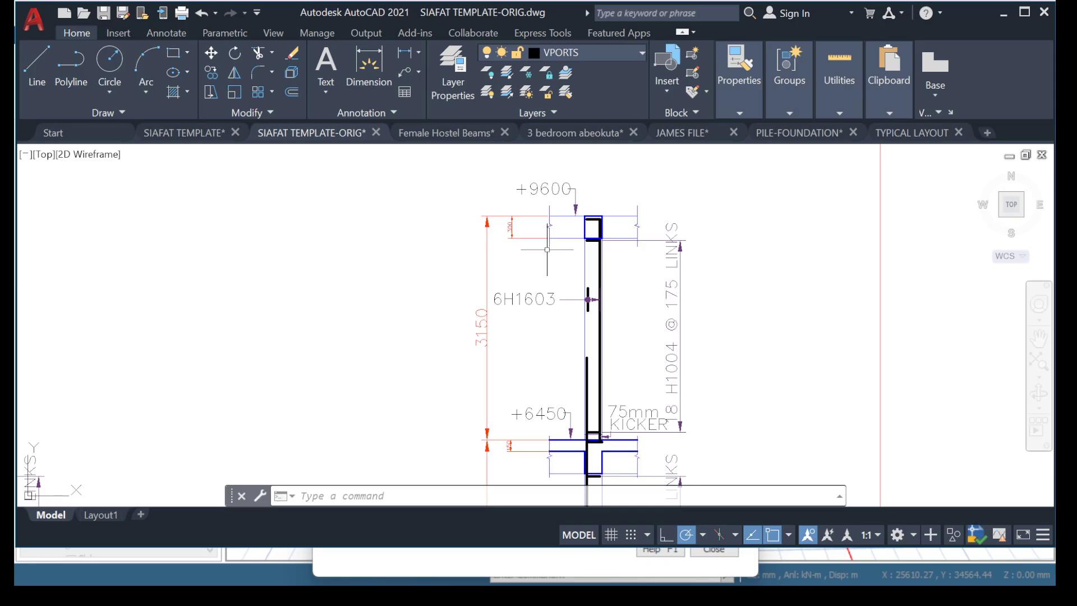
{"action": "scroll", "coordinate": [509, 254], "scroll_direction": "up", "scroll_amount": 3}
{"action": "scroll", "coordinate": [598, 245], "scroll_direction": "up", "scroll_amount": 2}
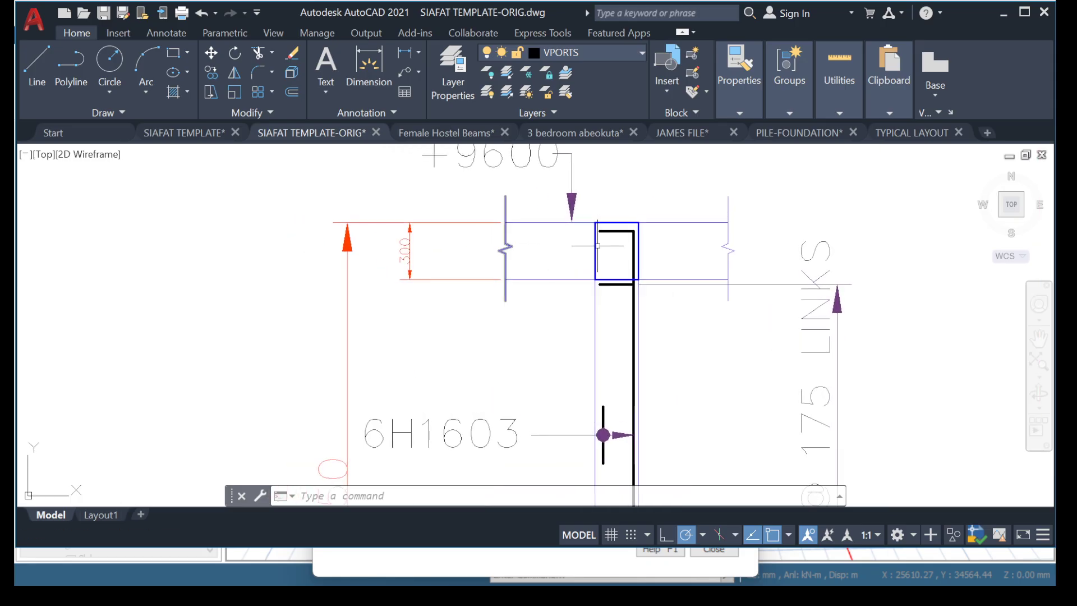
{"action": "left_click", "coordinate": [584, 215]}
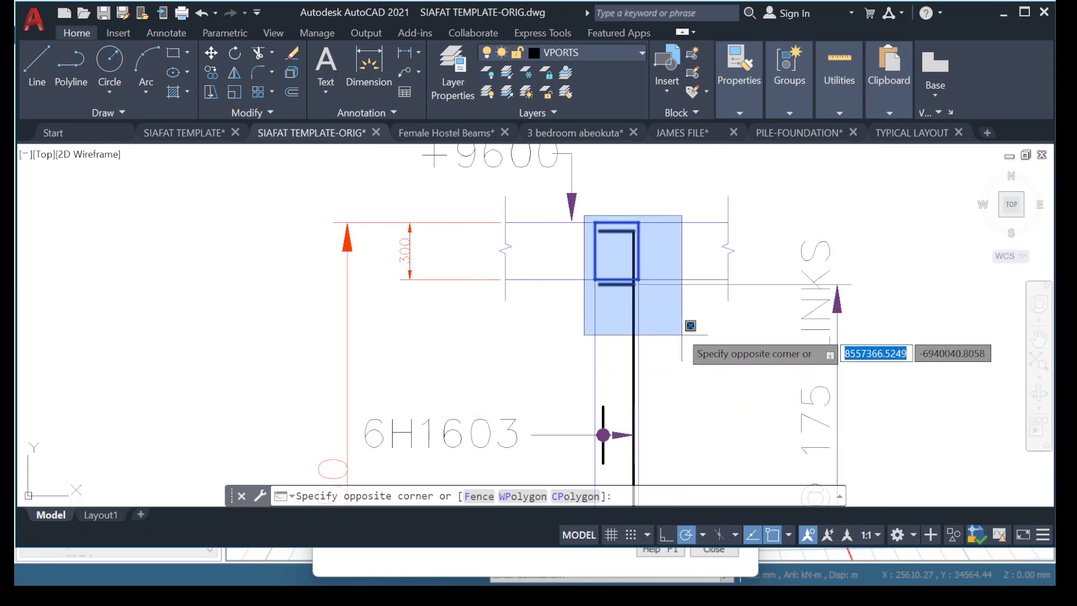
{"action": "left_click", "coordinate": [676, 306]}
{"action": "right_click", "coordinate": [618, 193]}
{"action": "left_click", "coordinate": [652, 355]}
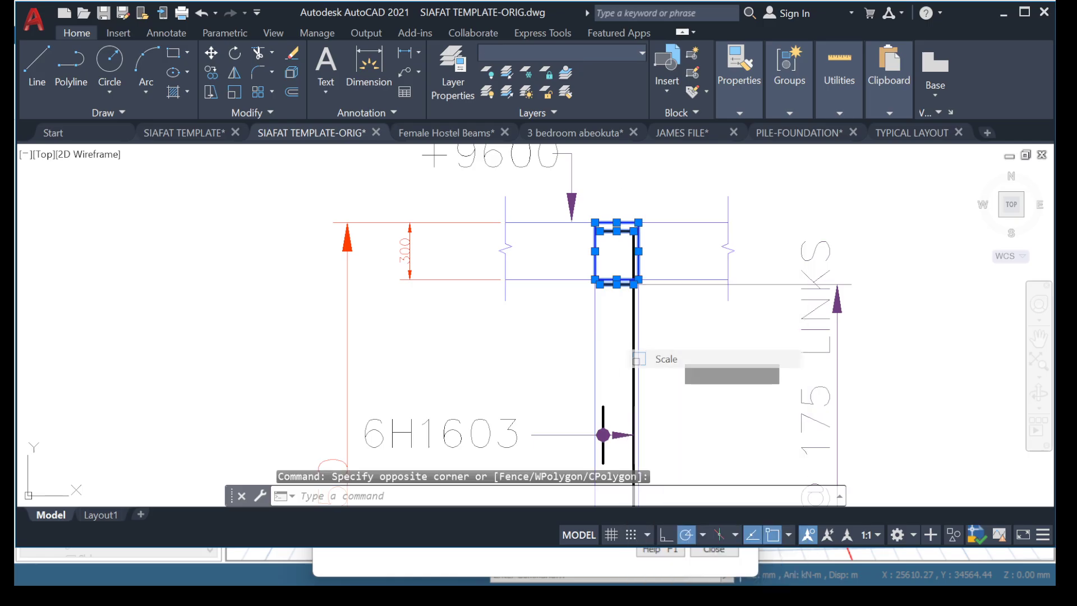
{"action": "scroll", "coordinate": [640, 279], "scroll_direction": "up", "scroll_amount": 3}
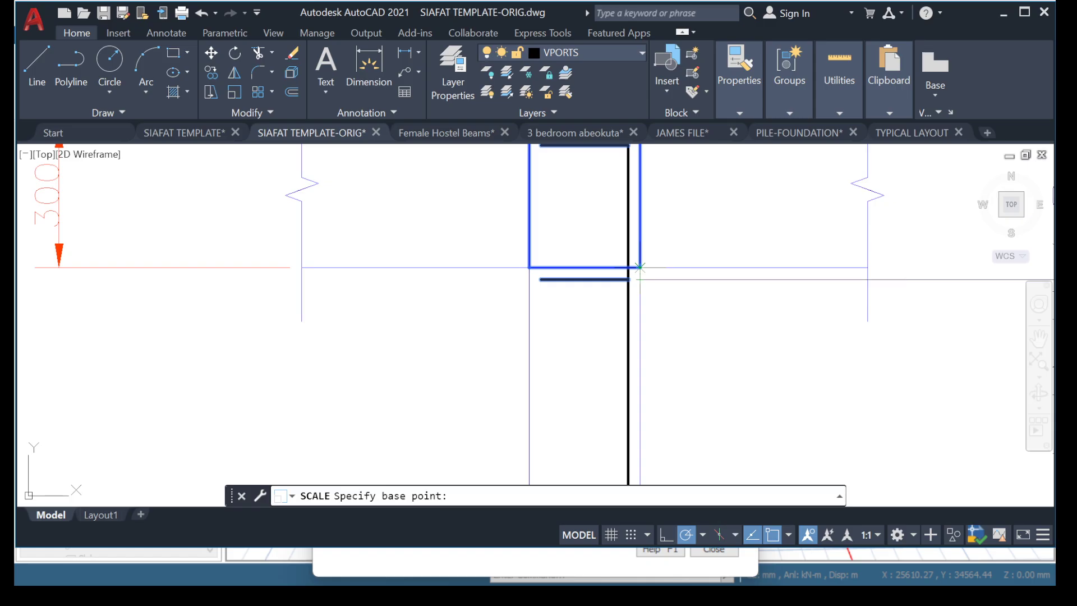
{"action": "left_click", "coordinate": [639, 267]}
{"action": "scroll", "coordinate": [638, 392], "scroll_direction": "down", "scroll_amount": 5}
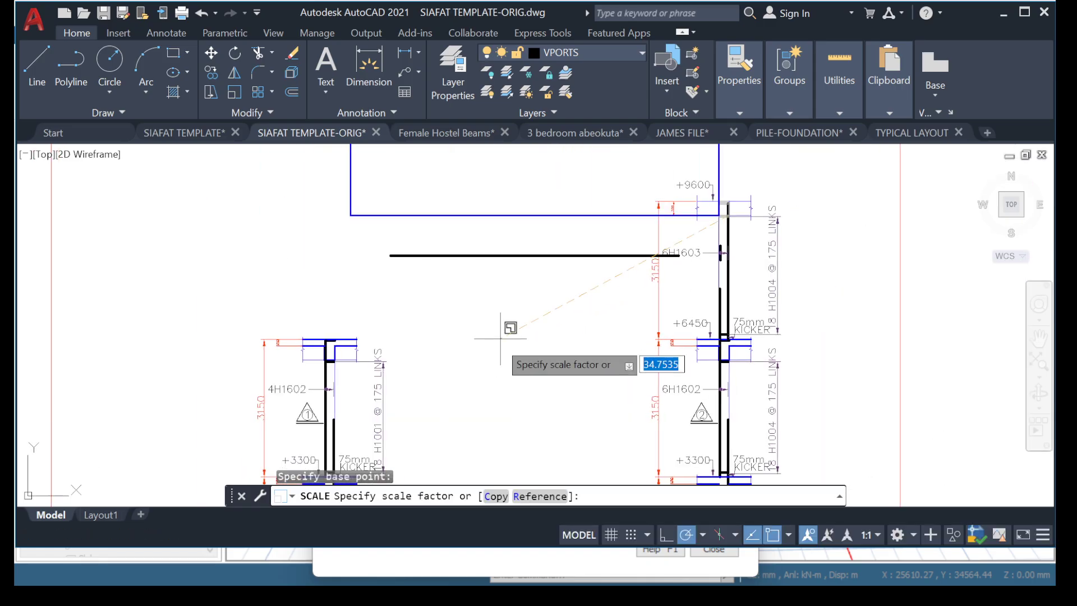
{"action": "key", "text": "Escape"}
{"action": "key", "text": "Escape"}
Try to copy the roof beam outline and its upper bar from Column 2 to the top of Column 1
{"action": "scroll", "coordinate": [696, 199], "scroll_direction": "up", "scroll_amount": 5}
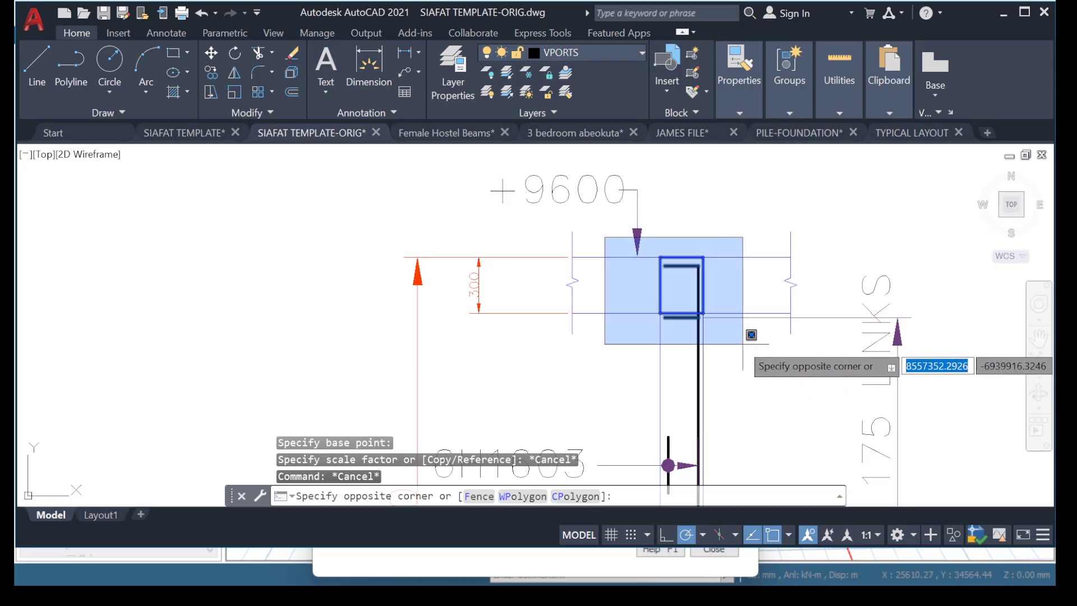
{"action": "scroll", "coordinate": [754, 337], "scroll_direction": "up", "scroll_amount": 2}
{"action": "left_click", "coordinate": [754, 293]}
{"action": "right_click", "coordinate": [719, 293]}
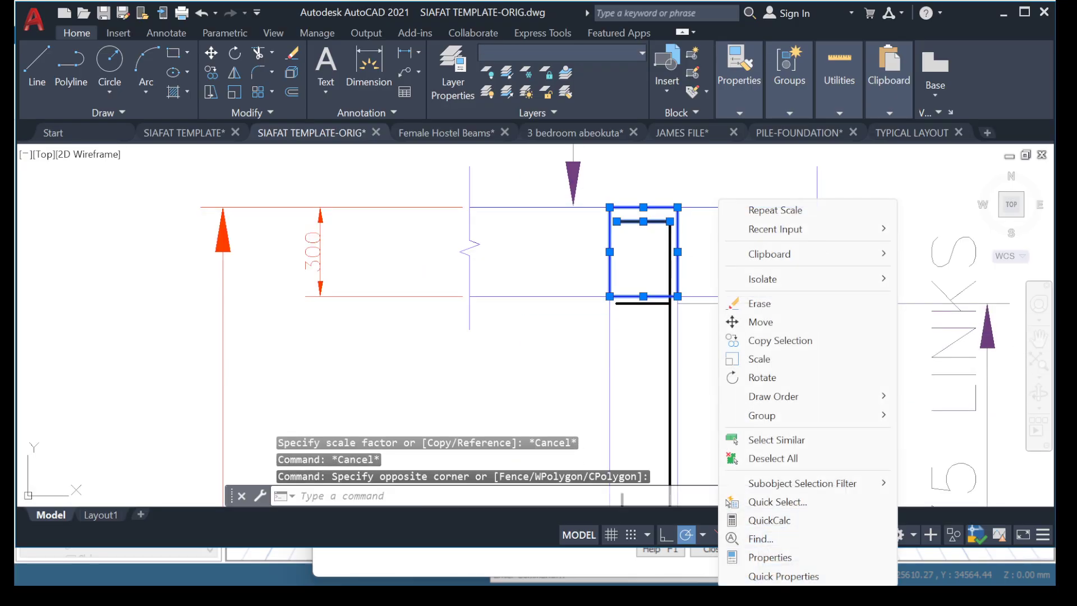
{"action": "left_click", "coordinate": [780, 340]}
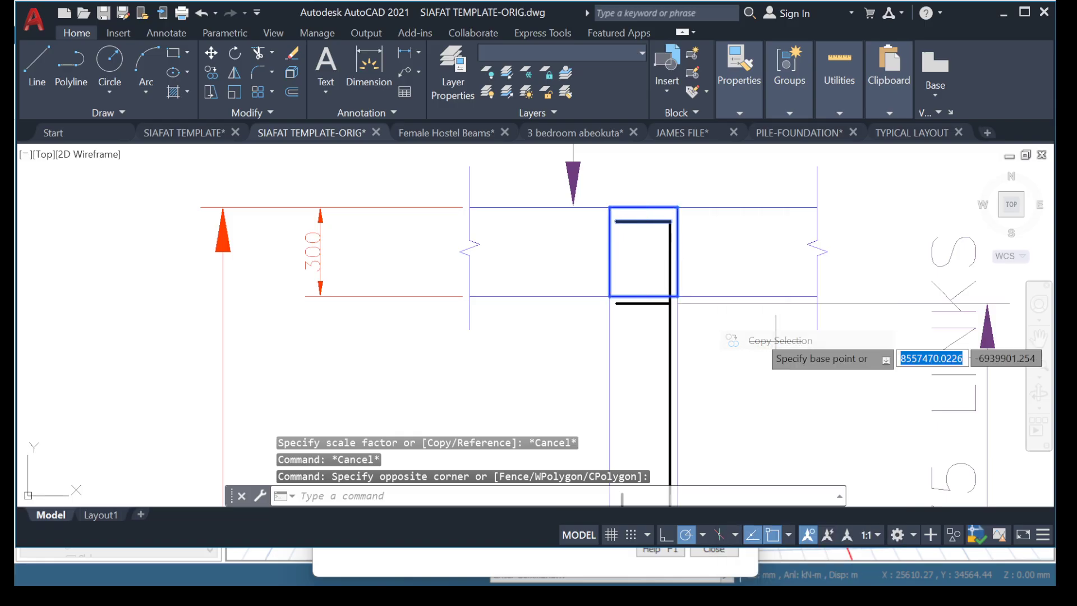
{"action": "left_click", "coordinate": [676, 298]}
{"action": "scroll", "coordinate": [689, 326], "scroll_direction": "down", "scroll_amount": 4}
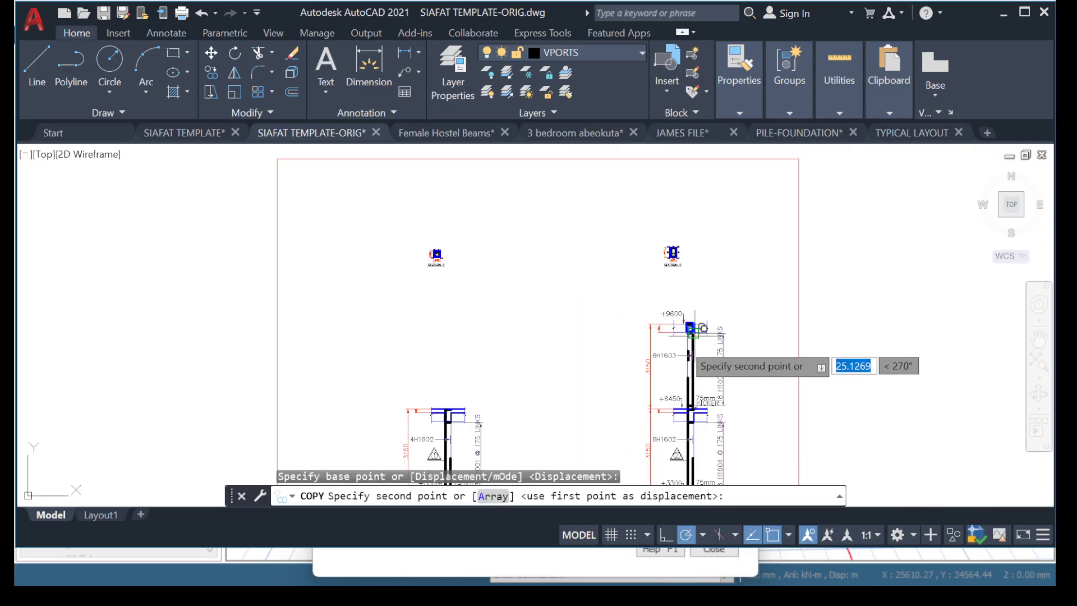
{"action": "scroll", "coordinate": [616, 427], "scroll_direction": "up", "scroll_amount": 2}
{"action": "scroll", "coordinate": [443, 314], "scroll_direction": "up", "scroll_amount": 4}
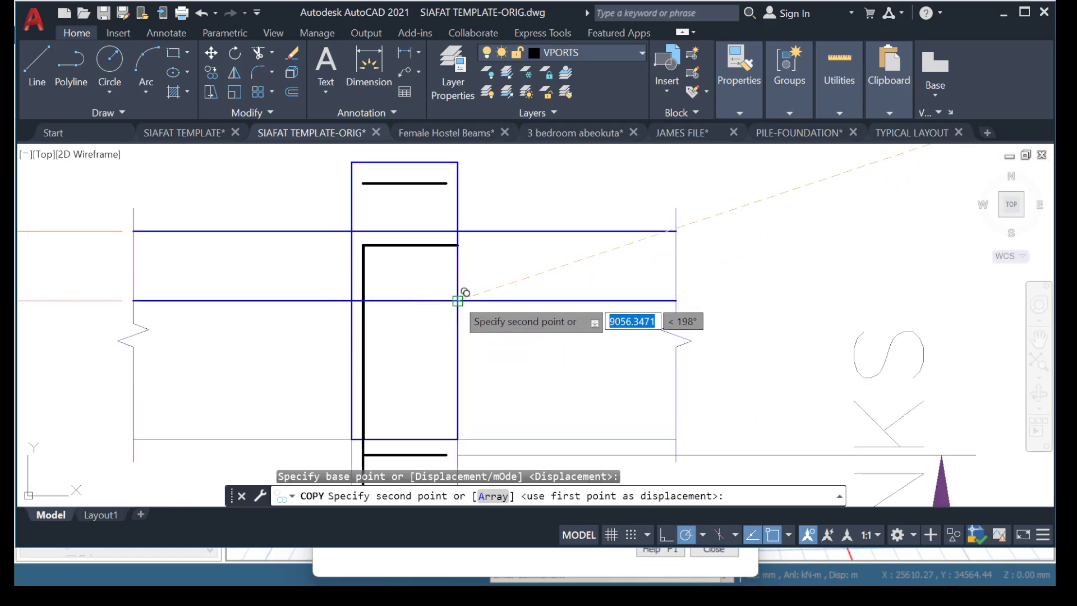
{"action": "scroll", "coordinate": [474, 306], "scroll_direction": "down", "scroll_amount": 4}
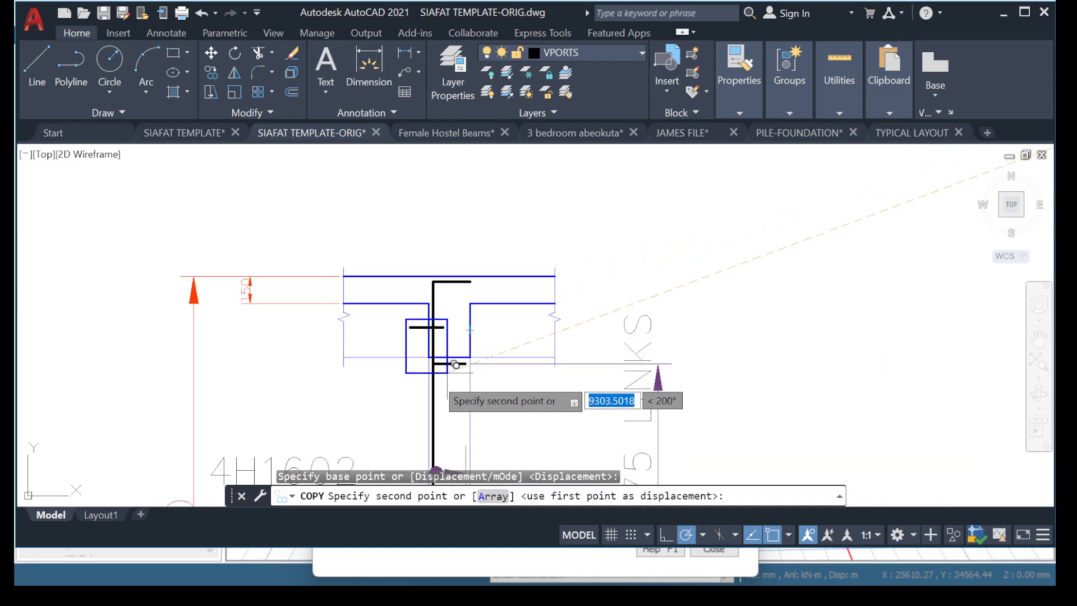
{"action": "key", "text": "Escape"}
Erase the upper and lower slab lines on the left side of Column 1's top beam
{"action": "scroll", "coordinate": [439, 379], "scroll_direction": "up", "scroll_amount": 2}
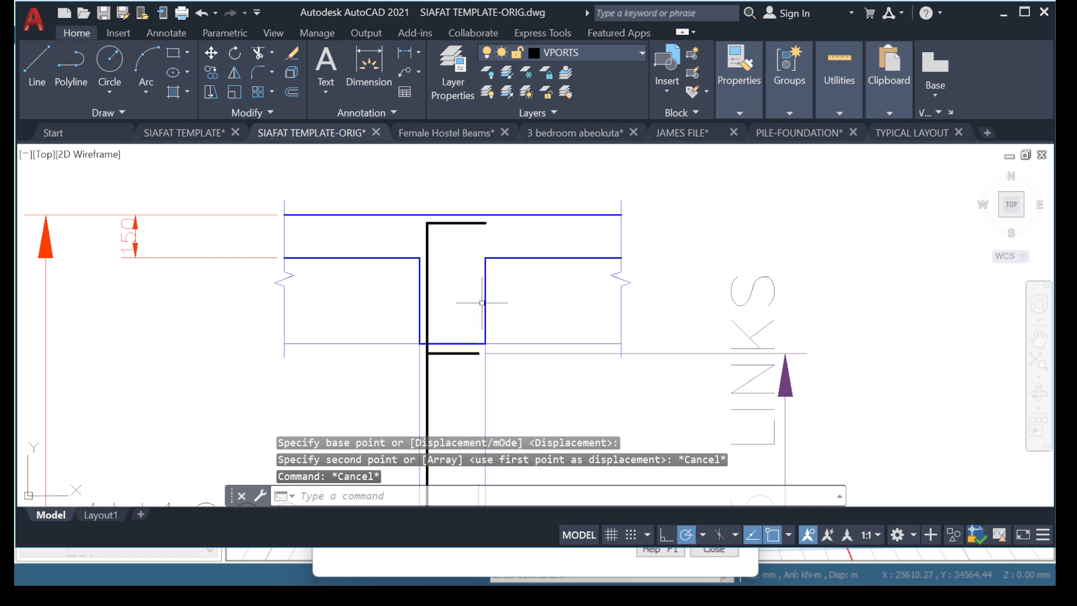
{"action": "left_click", "coordinate": [363, 289]}
{"action": "key", "text": "Delete"}
{"action": "left_click", "coordinate": [361, 247]}
{"action": "key", "text": "Delete"}
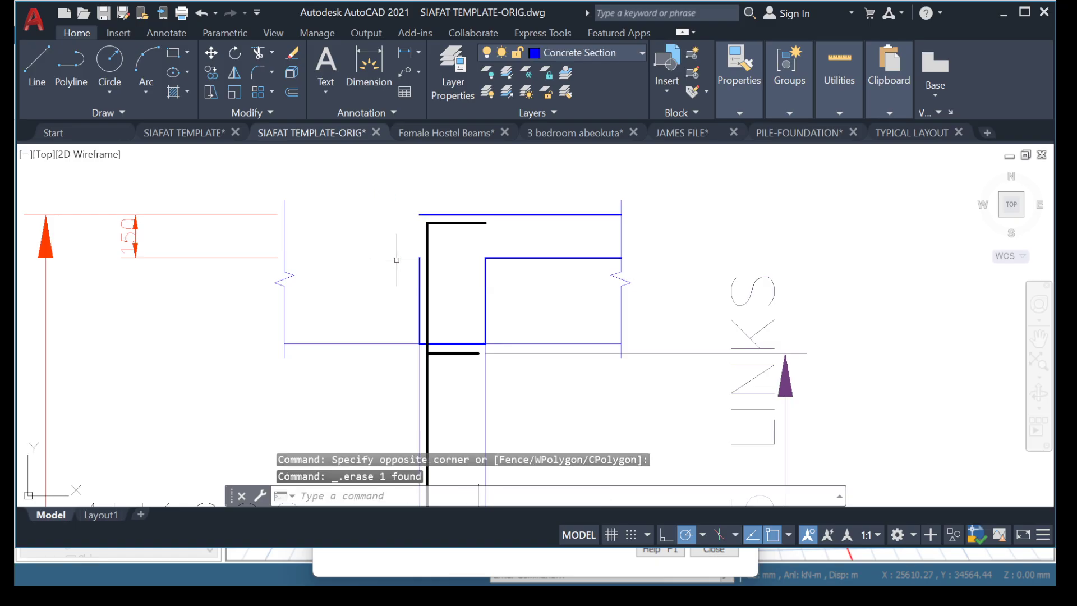
Erase the slab lines to the right of Column 1's top beam, along with the right beam and column edges
{"action": "left_click", "coordinate": [519, 193]}
{"action": "left_click", "coordinate": [488, 231]}
{"action": "key", "text": "Delete"}
{"action": "left_click", "coordinate": [561, 230]}
{"action": "left_click", "coordinate": [520, 286]}
{"action": "key", "text": "Delete"}
{"action": "left_click", "coordinate": [508, 298]}
{"action": "left_click", "coordinate": [474, 284]}
{"action": "key", "text": "Delete"}
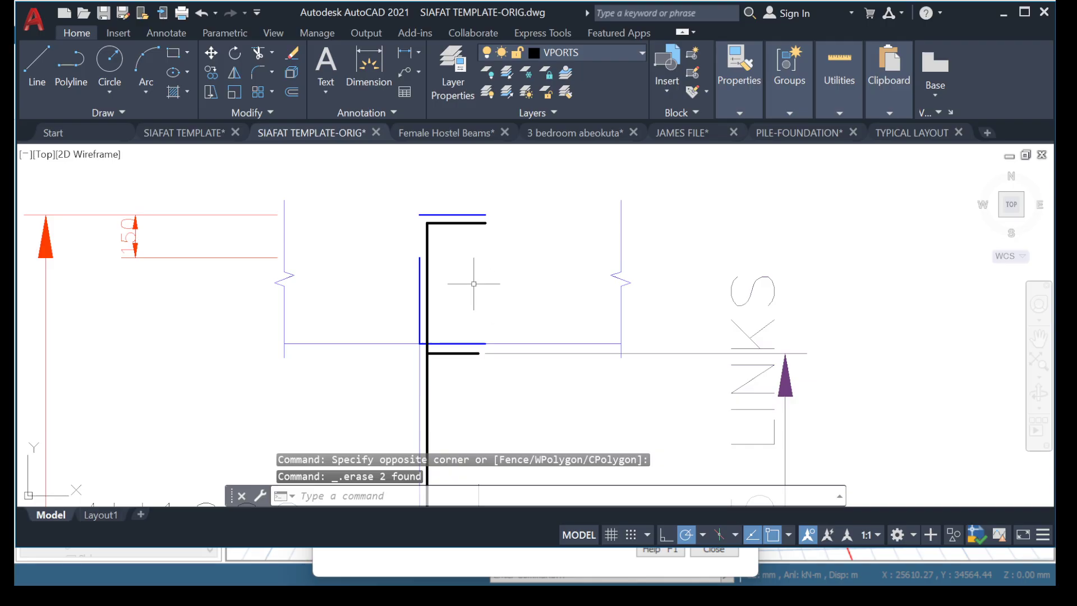
Erase the left beam and column edges and the remaining top slab line at the head of Column 1
{"action": "scroll", "coordinate": [412, 278], "scroll_direction": "up", "scroll_amount": 4}
{"action": "left_click", "coordinate": [424, 288]}
{"action": "left_click", "coordinate": [412, 292]}
{"action": "left_click", "coordinate": [432, 286]}
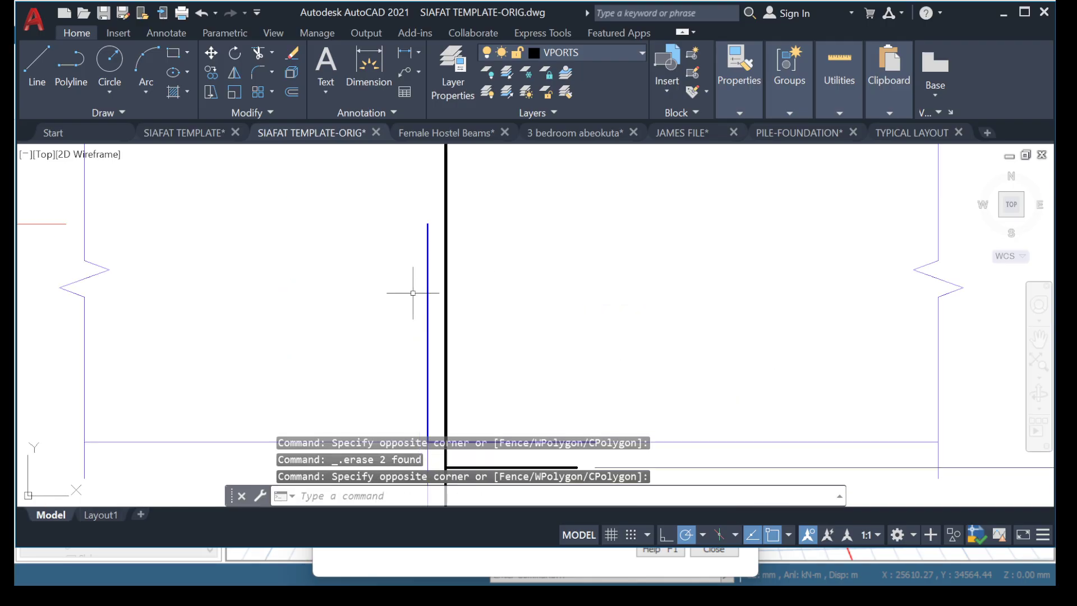
{"action": "left_click", "coordinate": [409, 298]}
{"action": "key", "text": "Delete"}
{"action": "scroll", "coordinate": [434, 306], "scroll_direction": "down", "scroll_amount": 8}
{"action": "scroll", "coordinate": [434, 267], "scroll_direction": "up", "scroll_amount": 8}
{"action": "left_click", "coordinate": [408, 314]}
{"action": "key", "text": "Delete"}
{"action": "scroll", "coordinate": [568, 297], "scroll_direction": "down", "scroll_amount": 5}
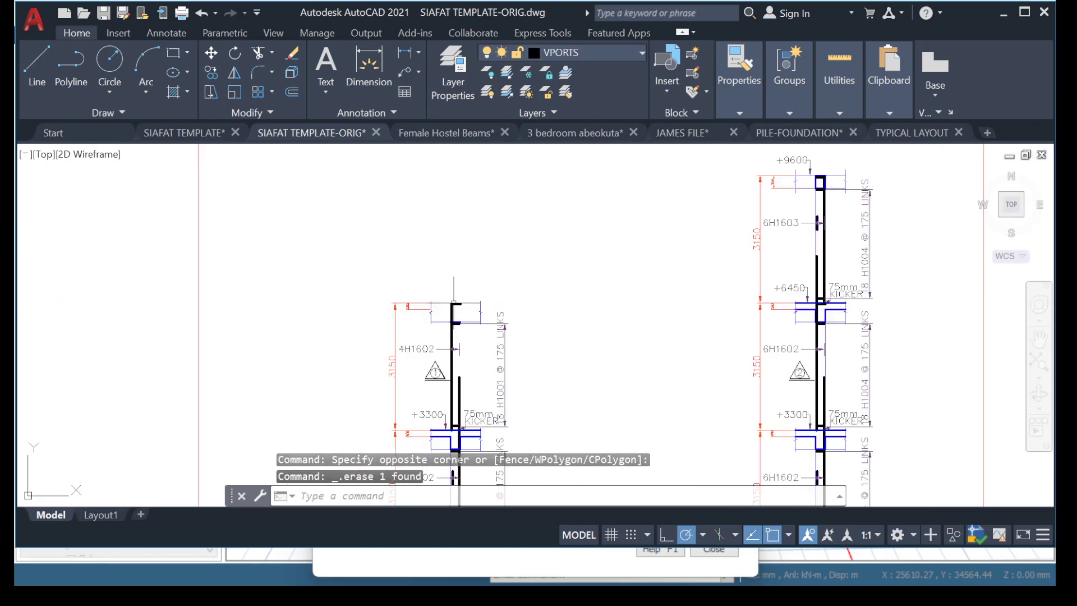
Copy the roof beam detail with its 300 depth dimension from Column 2 to Column 1, matching the beam's lower right corner
{"action": "scroll", "coordinate": [444, 318], "scroll_direction": "up", "scroll_amount": 6}
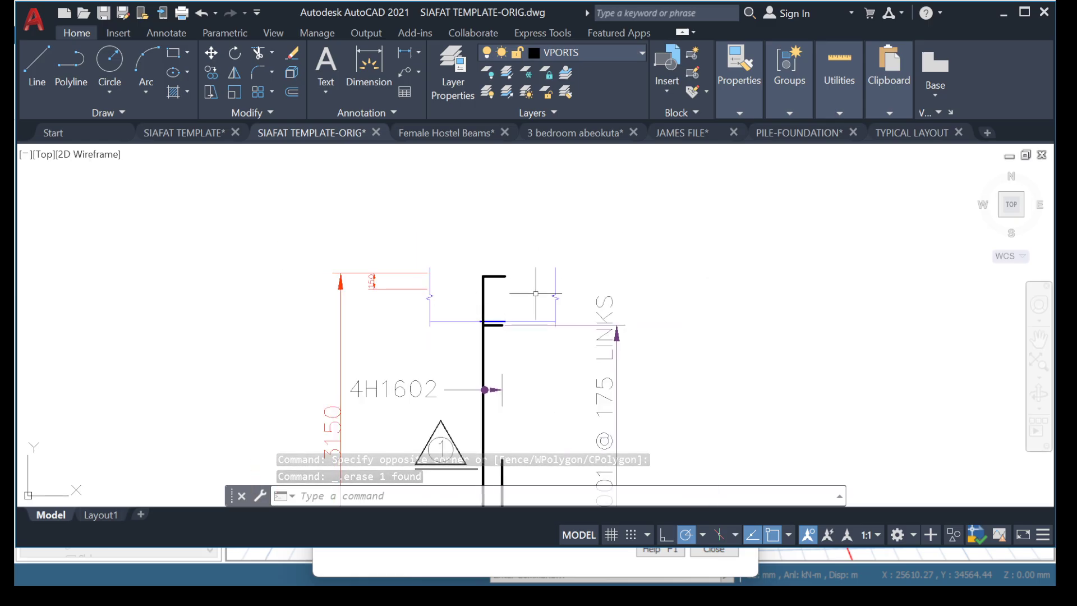
{"action": "scroll", "coordinate": [526, 305], "scroll_direction": "down", "scroll_amount": 7}
{"action": "middle_click_drag", "start_coordinate": [710, 241], "coordinate": [638, 253]}
{"action": "scroll", "coordinate": [636, 256], "scroll_direction": "up", "scroll_amount": 3}
{"action": "scroll", "coordinate": [636, 259], "scroll_direction": "down", "scroll_amount": 3}
{"action": "scroll", "coordinate": [636, 259], "scroll_direction": "up", "scroll_amount": 8}
{"action": "left_click", "coordinate": [477, 178]}
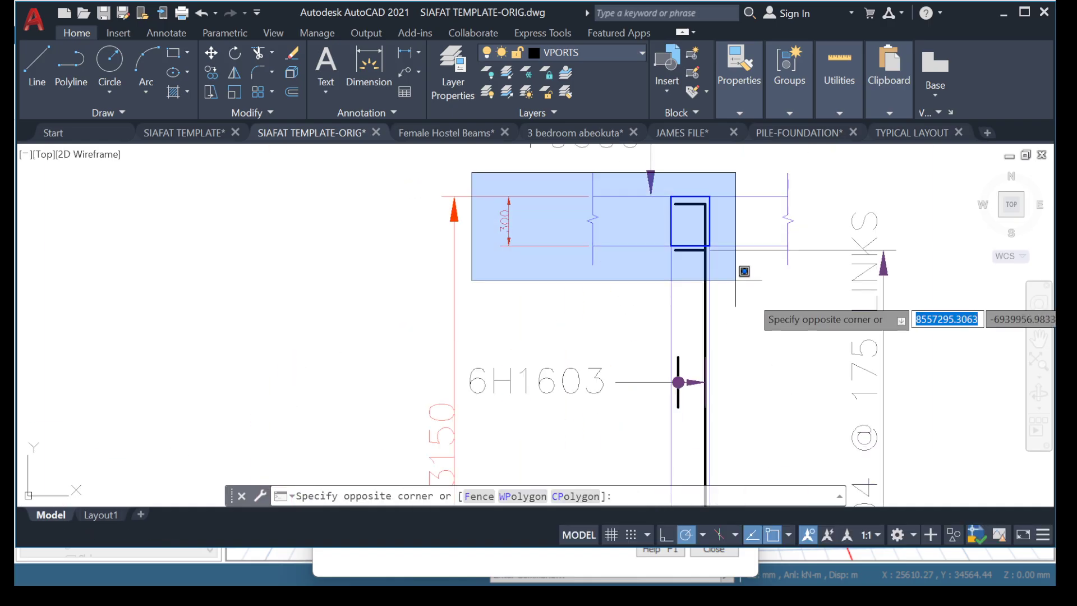
{"action": "left_click", "coordinate": [812, 300]}
{"action": "right_click", "coordinate": [635, 269]}
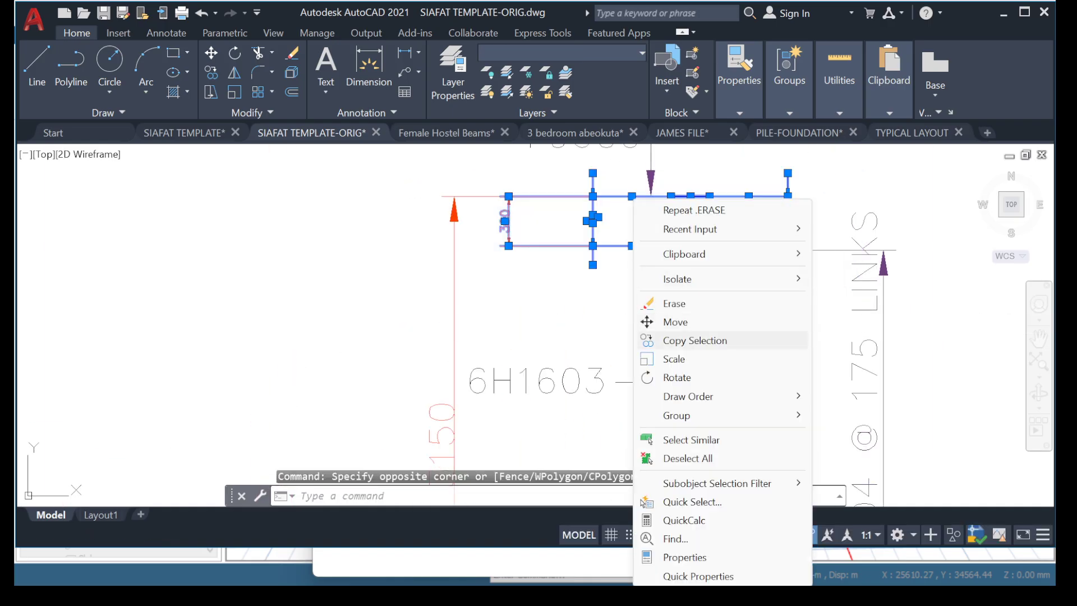
{"action": "left_click", "coordinate": [673, 340]}
{"action": "scroll", "coordinate": [695, 264], "scroll_direction": "up", "scroll_amount": 6}
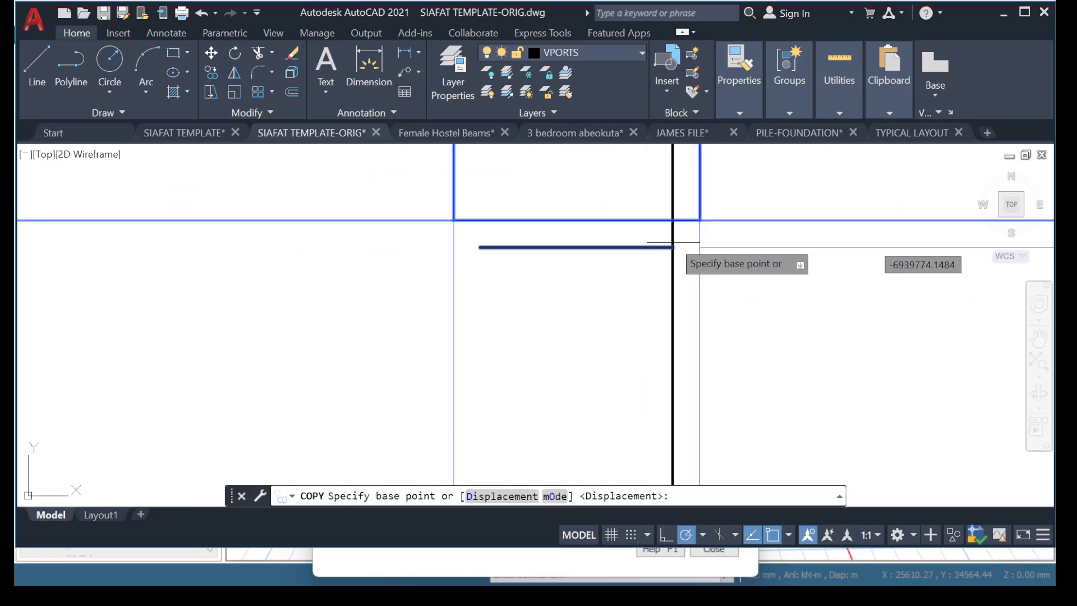
{"action": "scroll", "coordinate": [683, 240], "scroll_direction": "down", "scroll_amount": 2}
{"action": "scroll", "coordinate": [684, 221], "scroll_direction": "up", "scroll_amount": 4}
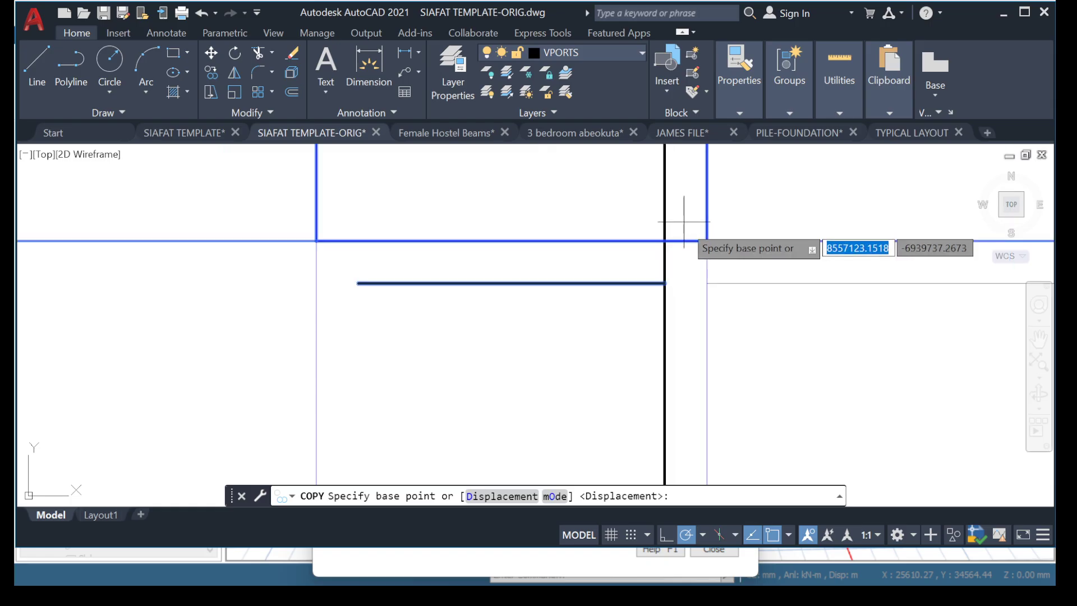
{"action": "left_click", "coordinate": [706, 240]}
{"action": "scroll", "coordinate": [741, 230], "scroll_direction": "down", "scroll_amount": 3}
{"action": "scroll", "coordinate": [650, 314], "scroll_direction": "up", "scroll_amount": 5}
{"action": "scroll", "coordinate": [649, 319], "scroll_direction": "down", "scroll_amount": 2}
{"action": "middle_click_drag", "start_coordinate": [499, 386], "coordinate": [641, 232]}
{"action": "scroll", "coordinate": [548, 327], "scroll_direction": "up", "scroll_amount": 2}
{"action": "scroll", "coordinate": [522, 352], "scroll_direction": "down", "scroll_amount": 6}
{"action": "middle_click_drag", "start_coordinate": [519, 351], "coordinate": [621, 285]}
{"action": "scroll", "coordinate": [387, 323], "scroll_direction": "up", "scroll_amount": 5}
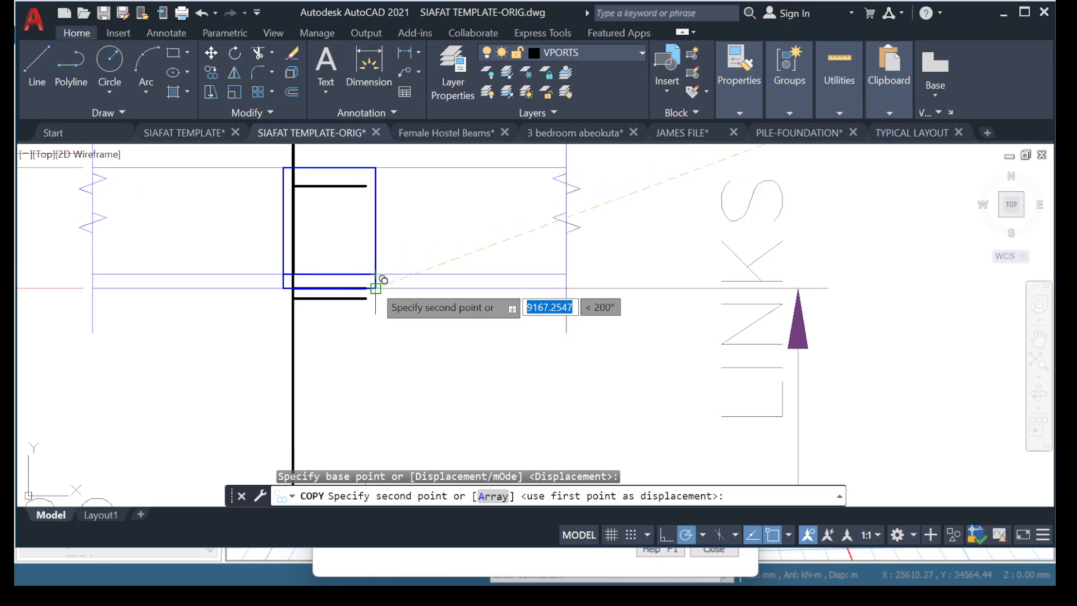
{"action": "left_click", "coordinate": [375, 288]}
{"action": "scroll", "coordinate": [375, 284], "scroll_direction": "down", "scroll_amount": 3}
{"action": "scroll", "coordinate": [339, 317], "scroll_direction": "up", "scroll_amount": 3}
{"action": "key", "text": "Escape"}
Trim the Column 1 reinforcement bar projecting above the copied roof beam outline
{"action": "scroll", "coordinate": [403, 298], "scroll_direction": "up", "scroll_amount": 2}
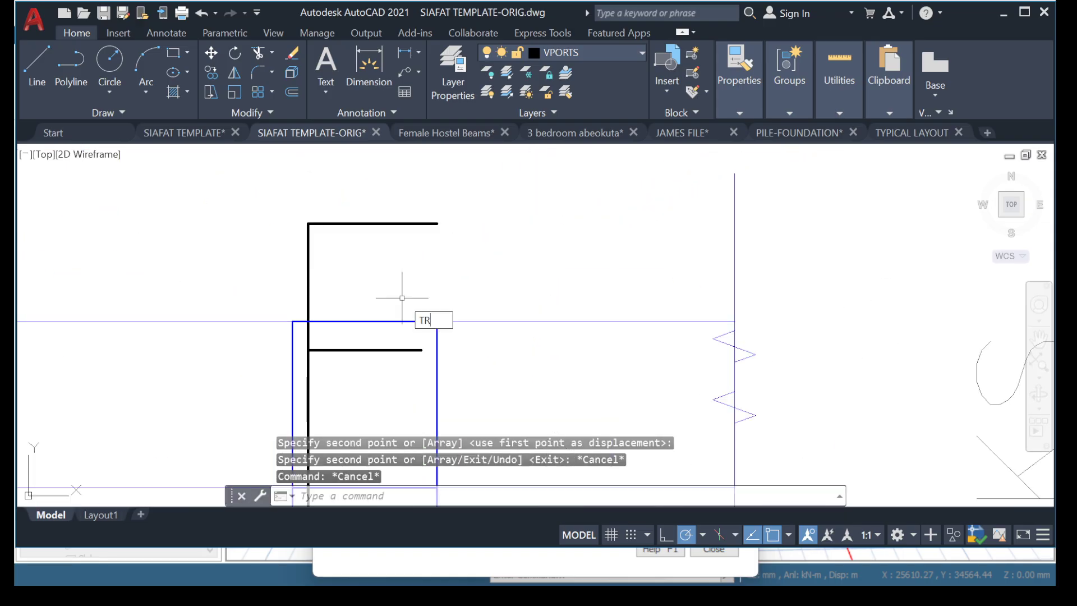
{"action": "key", "text": "Return"}
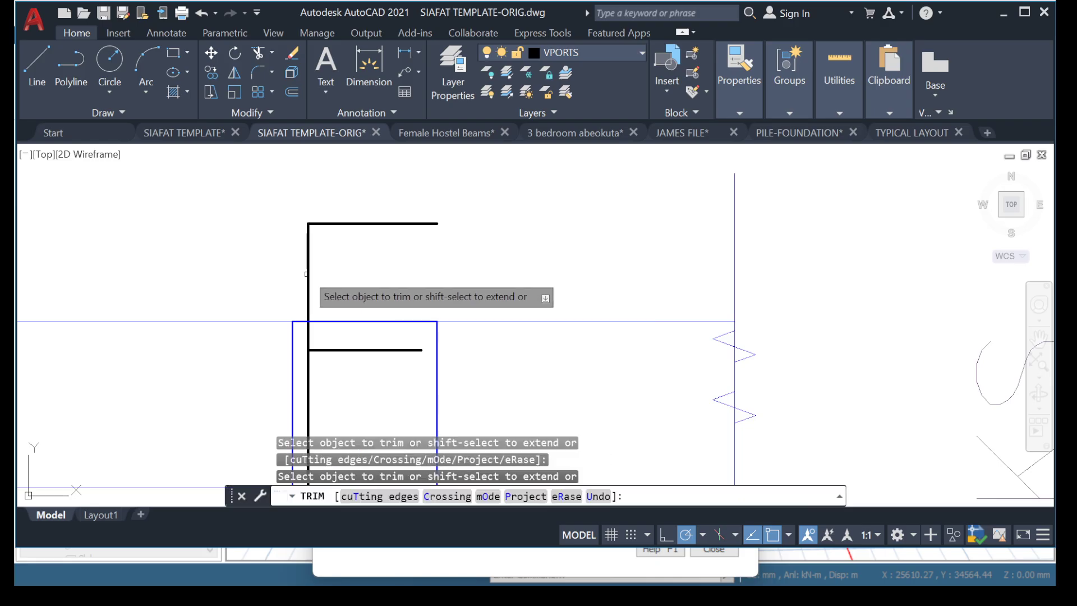
{"action": "left_click", "coordinate": [306, 274]}
{"action": "key", "text": "Return"}
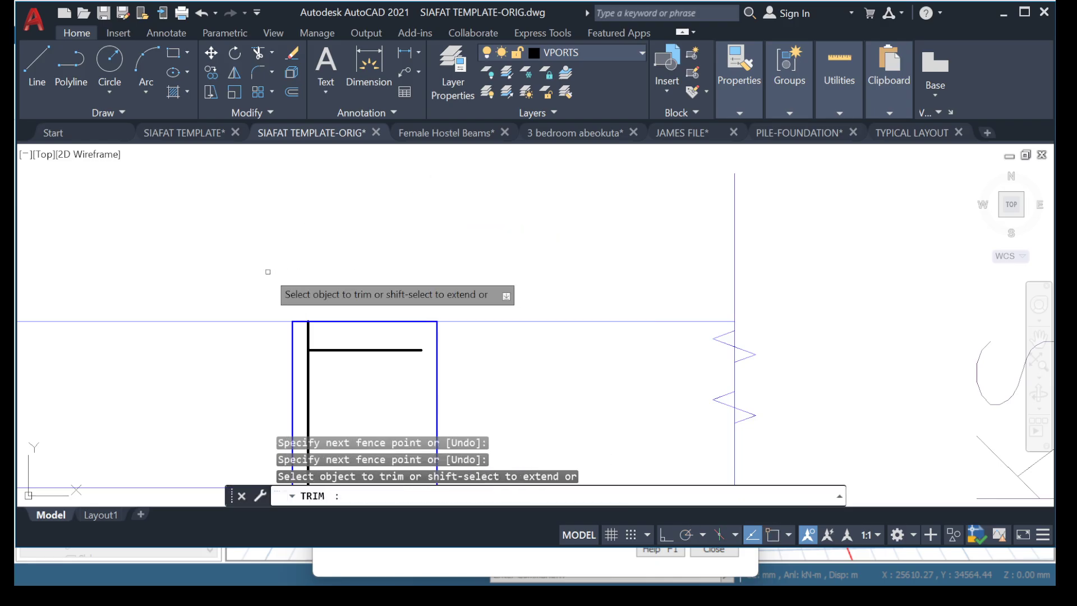
{"action": "key", "text": "Escape"}
Erase the old horizontal concrete line crossing the inside of Column 1's roof beam outline near its bottom
{"action": "scroll", "coordinate": [384, 294], "scroll_direction": "down", "scroll_amount": 5}
{"action": "scroll", "coordinate": [383, 295], "scroll_direction": "up", "scroll_amount": 5}
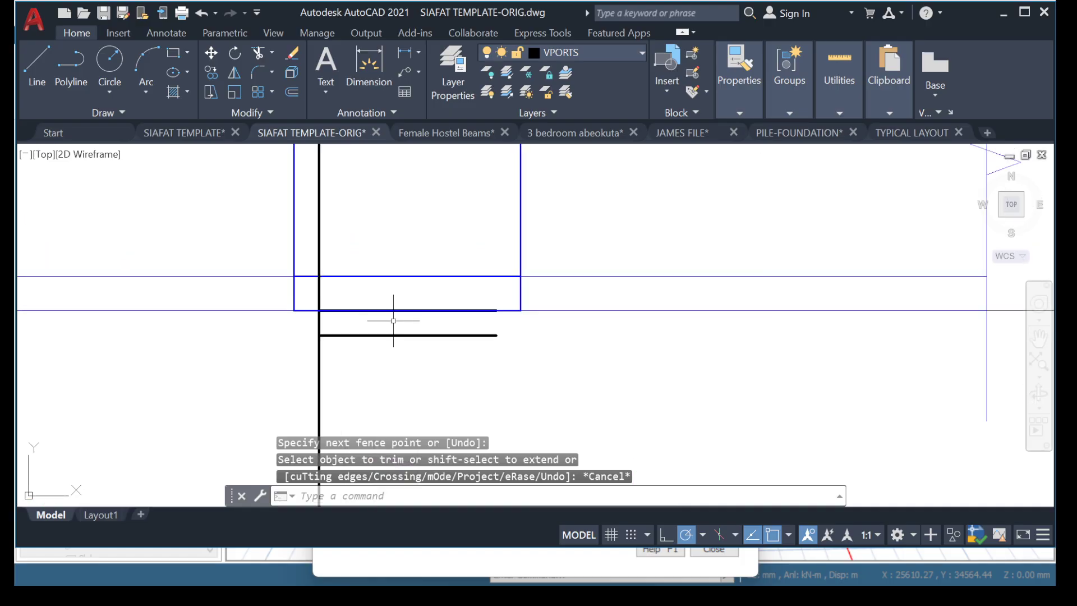
{"action": "scroll", "coordinate": [394, 291], "scroll_direction": "up", "scroll_amount": 3}
{"action": "scroll", "coordinate": [402, 296], "scroll_direction": "down", "scroll_amount": 3}
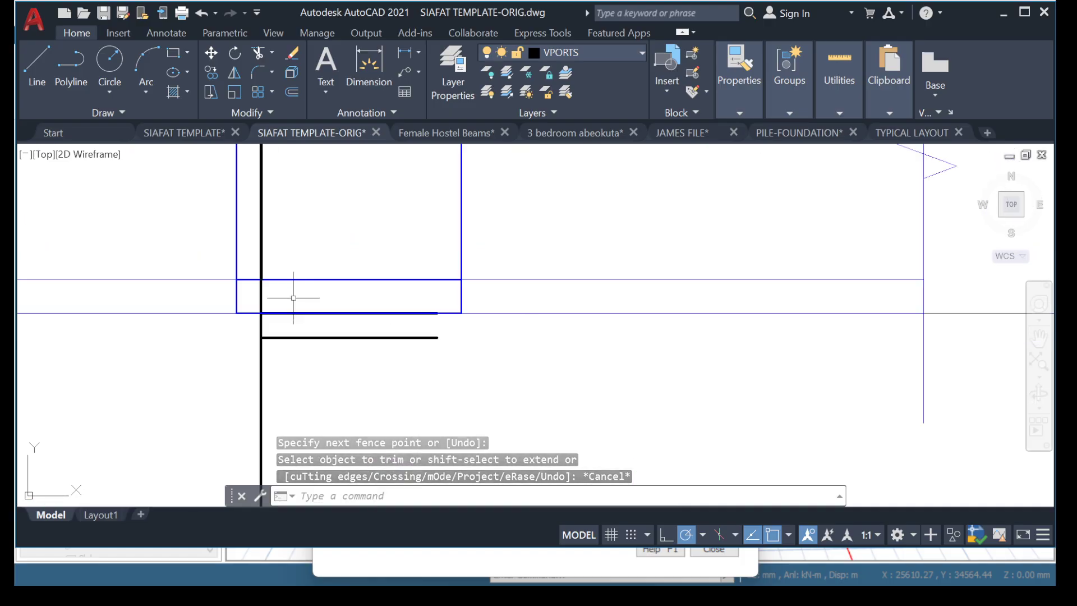
{"action": "left_click", "coordinate": [212, 258]}
{"action": "left_click", "coordinate": [589, 294]}
{"action": "key", "text": "Delete"}
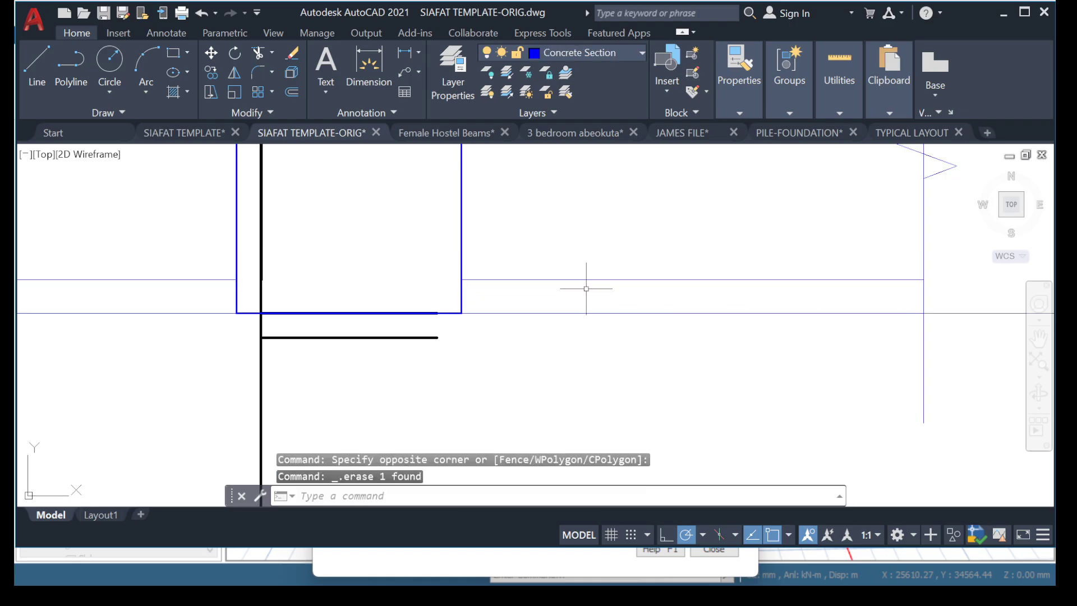
Erase the leftover lower beam lines just above the new soffit on both sides of Column 1's roof beam
{"action": "scroll", "coordinate": [564, 257], "scroll_direction": "down", "scroll_amount": 5}
{"action": "scroll", "coordinate": [456, 224], "scroll_direction": "up", "scroll_amount": 5}
{"action": "left_click", "coordinate": [457, 223]}
{"action": "left_click", "coordinate": [411, 279]}
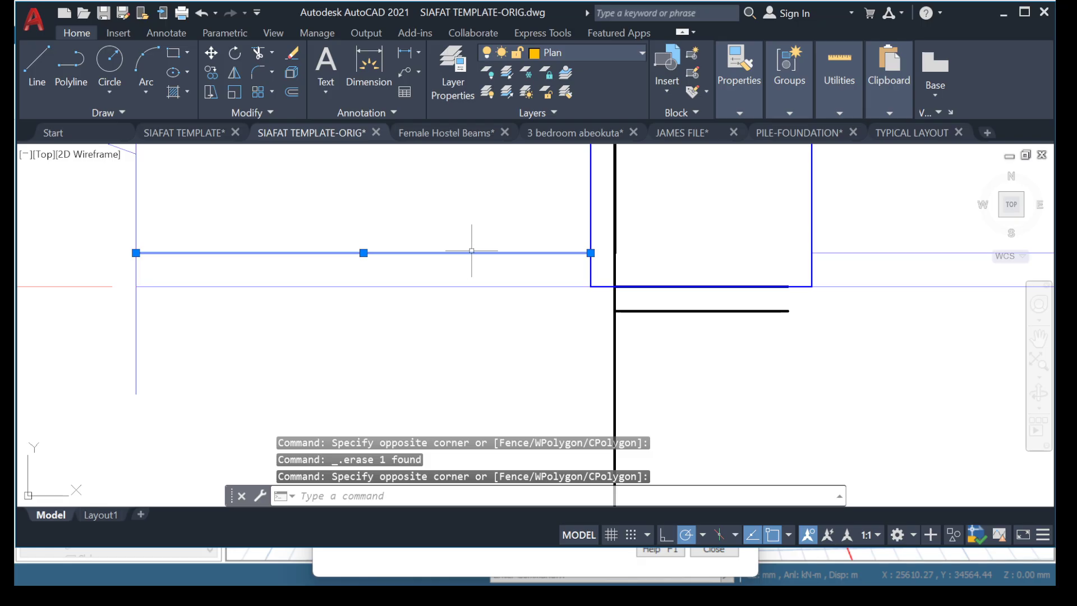
{"action": "scroll", "coordinate": [472, 251], "scroll_direction": "down", "scroll_amount": 4}
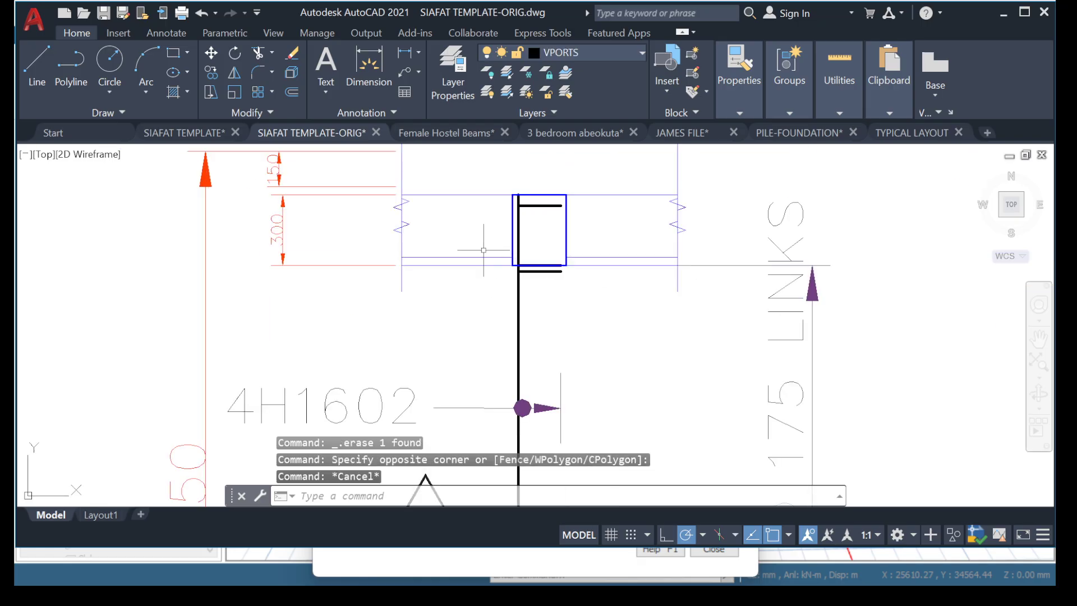
{"action": "scroll", "coordinate": [477, 283], "scroll_direction": "up", "scroll_amount": 4}
{"action": "key", "text": "Delete"}
{"action": "left_click", "coordinate": [793, 255]}
{"action": "left_click", "coordinate": [769, 284]}
{"action": "scroll", "coordinate": [574, 276], "scroll_direction": "down", "scroll_amount": 4}
{"action": "scroll", "coordinate": [583, 270], "scroll_direction": "up", "scroll_amount": 10}
{"action": "key", "text": "Return"}
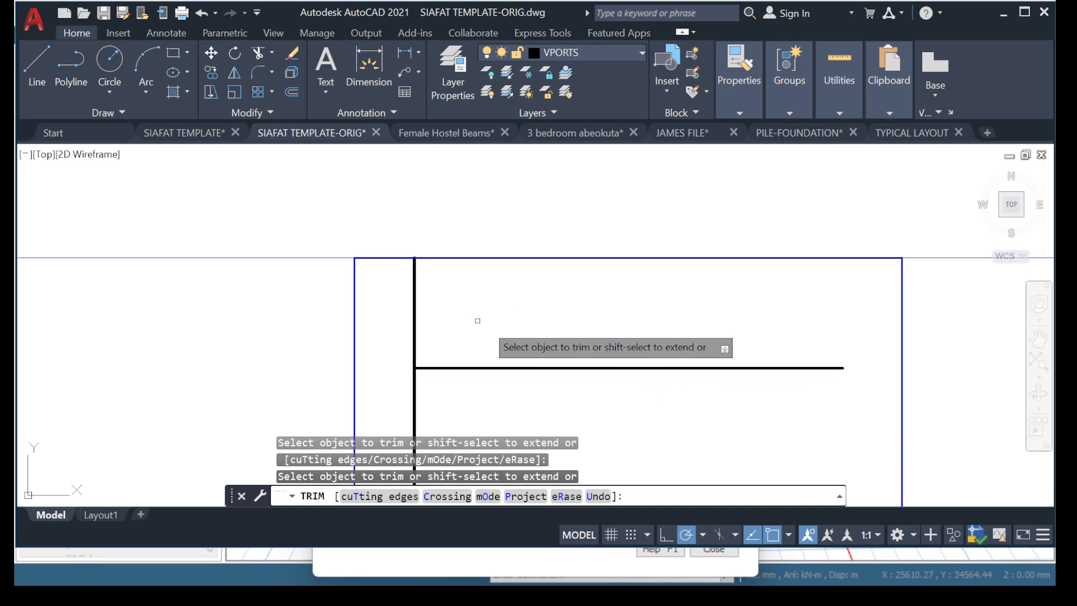
{"action": "key", "text": "Escape"}
Move the upper horizontal bar in Column 1's roof beam up along the vertical bar, closer to the beam's top edge
{"action": "scroll", "coordinate": [505, 320], "scroll_direction": "down", "scroll_amount": 6}
{"action": "scroll", "coordinate": [735, 247], "scroll_direction": "up", "scroll_amount": 5}
{"action": "middle_click_drag", "start_coordinate": [745, 205], "coordinate": [727, 255]}
{"action": "scroll", "coordinate": [727, 255], "scroll_direction": "down", "scroll_amount": 5}
{"action": "scroll", "coordinate": [450, 390], "scroll_direction": "up", "scroll_amount": 3}
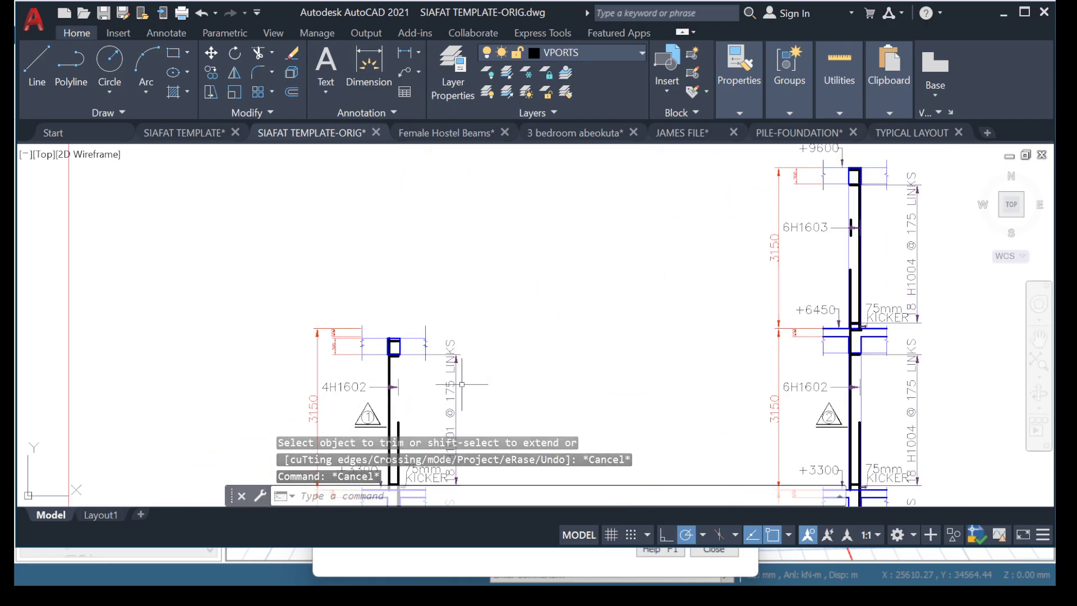
{"action": "scroll", "coordinate": [394, 340], "scroll_direction": "up", "scroll_amount": 12}
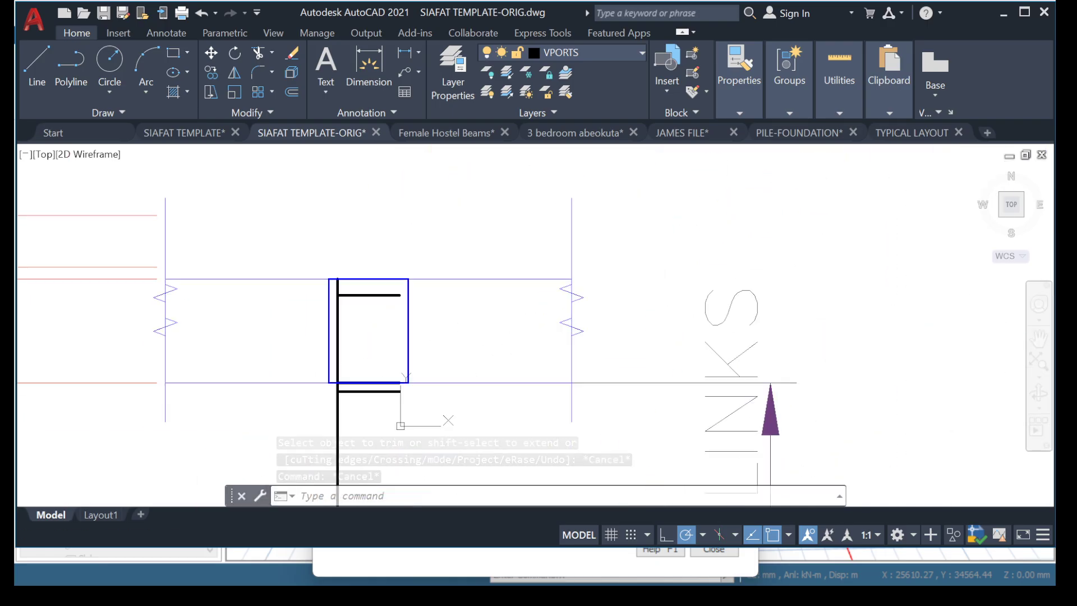
{"action": "left_click", "coordinate": [387, 253]}
{"action": "right_click", "coordinate": [332, 305]}
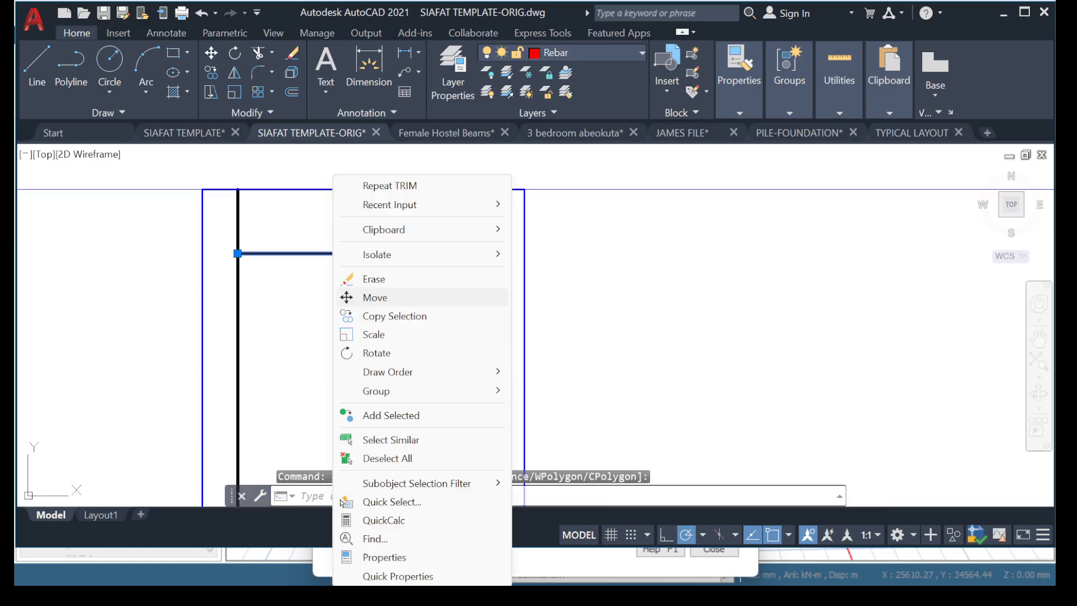
{"action": "left_click", "coordinate": [375, 295]}
{"action": "left_click", "coordinate": [238, 253]}
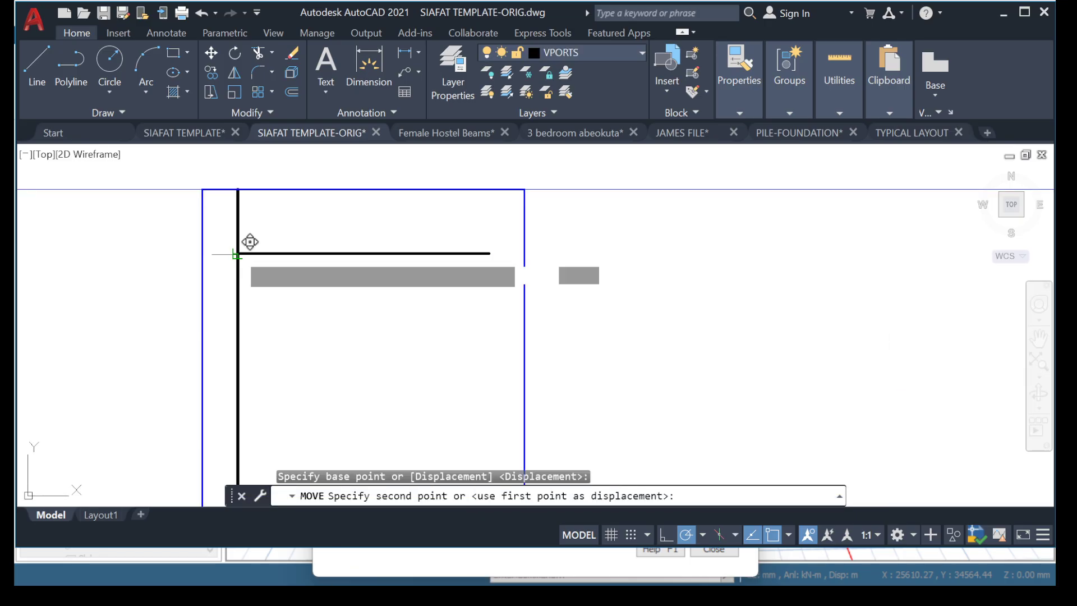
{"action": "left_click", "coordinate": [238, 210]}
Trim the stub of the vertical bar extending above the relocated horizontal bar in Column 1's roof beam
{"action": "scroll", "coordinate": [308, 263], "scroll_direction": "down", "scroll_amount": 2}
{"action": "scroll", "coordinate": [323, 253], "scroll_direction": "down", "scroll_amount": 10}
{"action": "scroll", "coordinate": [306, 262], "scroll_direction": "up", "scroll_amount": 6}
{"action": "scroll", "coordinate": [393, 192], "scroll_direction": "up", "scroll_amount": 10}
{"action": "mouse_move", "coordinate": [360, 216]}
{"action": "middle_mouse_down"}
{"action": "mouse_move", "coordinate": [378, 244]}
{"action": "mouse_move", "coordinate": [487, 320]}
{"action": "middle_mouse_up"}
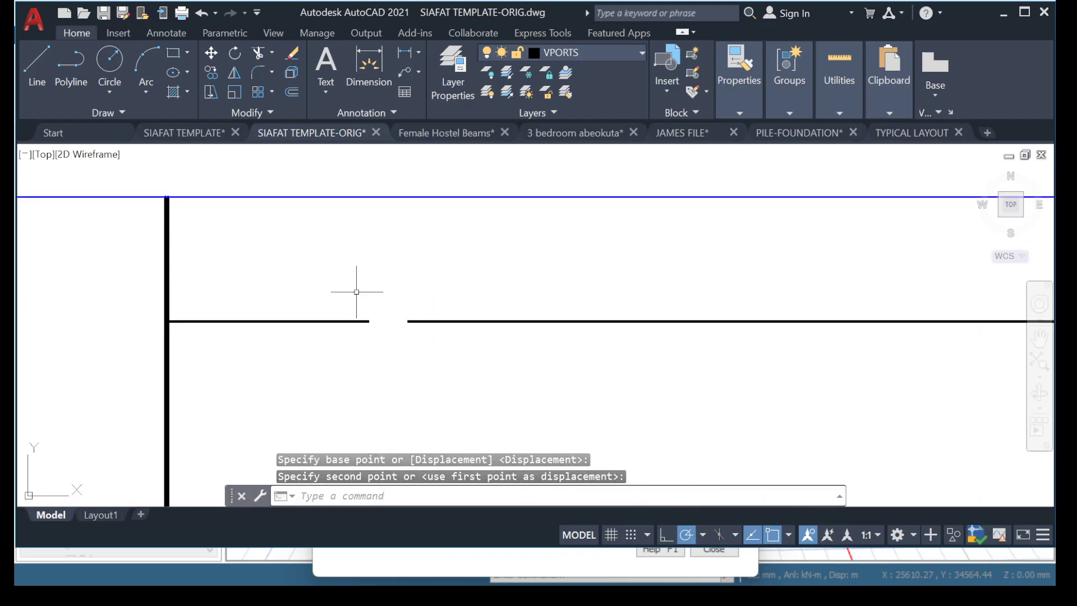
{"action": "type", "text": "IM"}
{"action": "key", "text": "Return"}
{"action": "left_click", "coordinate": [174, 264]}
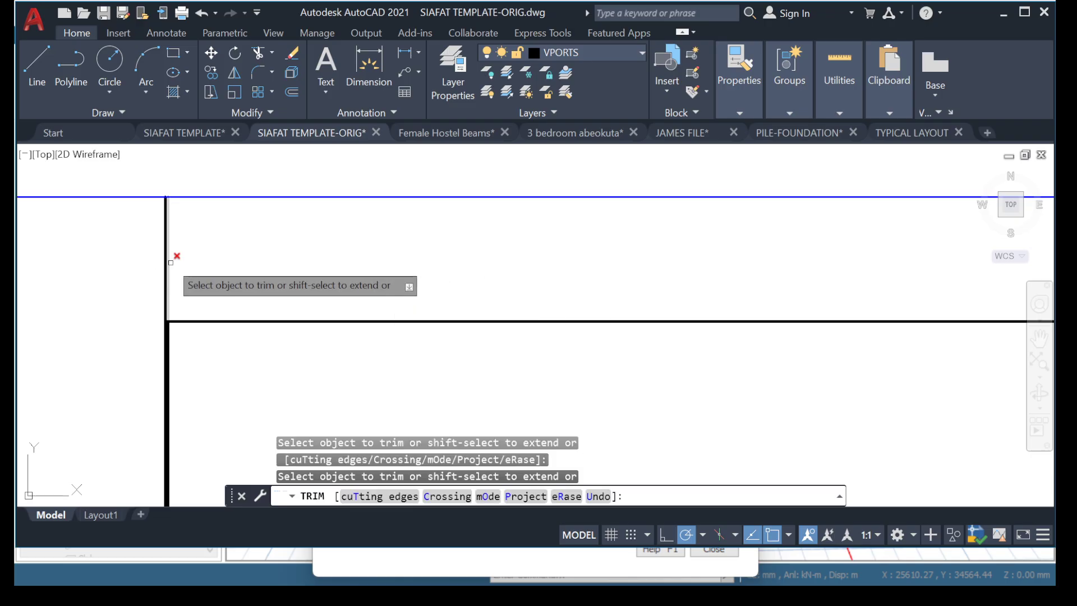
{"action": "key", "text": "Return"}
{"action": "scroll", "coordinate": [228, 250], "scroll_direction": "down", "scroll_amount": 5}
{"action": "key", "text": "Escape"}
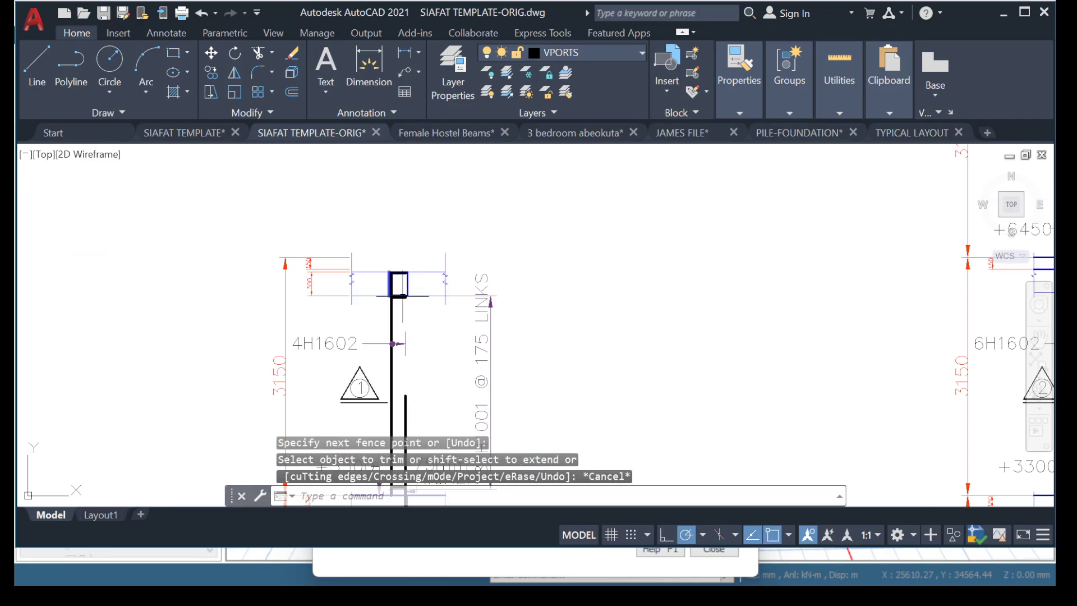
Compare Column 1's revised roof beam detail with the roof beam at the top of Column 2
{"action": "middle_click_drag", "start_coordinate": [715, 276], "coordinate": [515, 279]}
{"action": "middle_click_drag", "start_coordinate": [695, 161], "coordinate": [680, 272]}
{"action": "scroll", "coordinate": [796, 220], "scroll_direction": "down", "scroll_amount": 3}
{"action": "scroll", "coordinate": [803, 209], "scroll_direction": "up", "scroll_amount": 3}
{"action": "scroll", "coordinate": [844, 155], "scroll_direction": "up", "scroll_amount": 3}
{"action": "scroll", "coordinate": [838, 196], "scroll_direction": "down", "scroll_amount": 6}
{"action": "scroll", "coordinate": [550, 300], "scroll_direction": "up", "scroll_amount": 8}
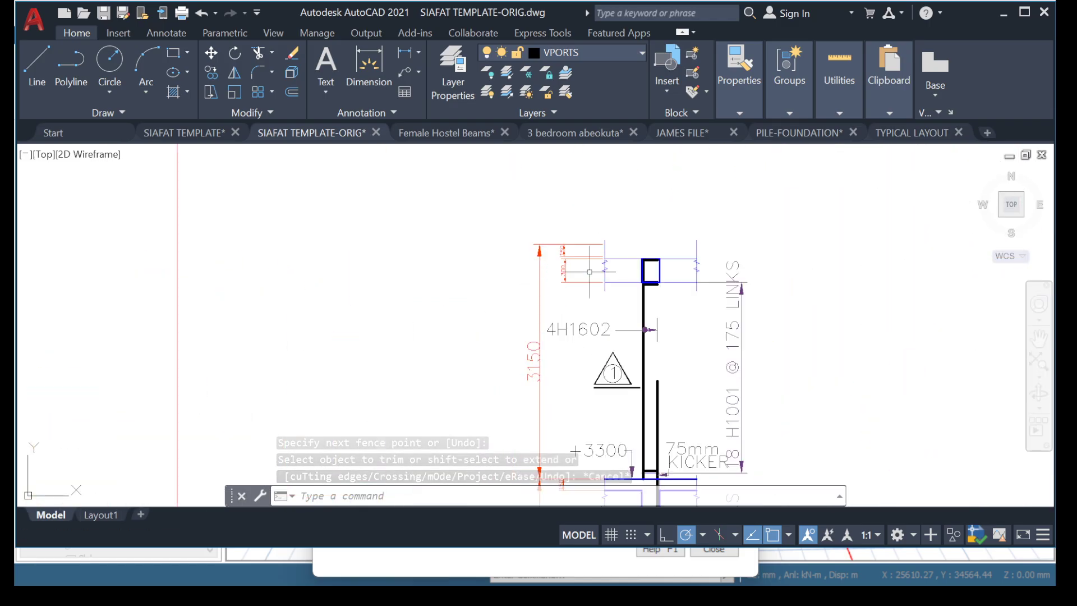
{"action": "scroll", "coordinate": [729, 280], "scroll_direction": "down", "scroll_amount": 5}
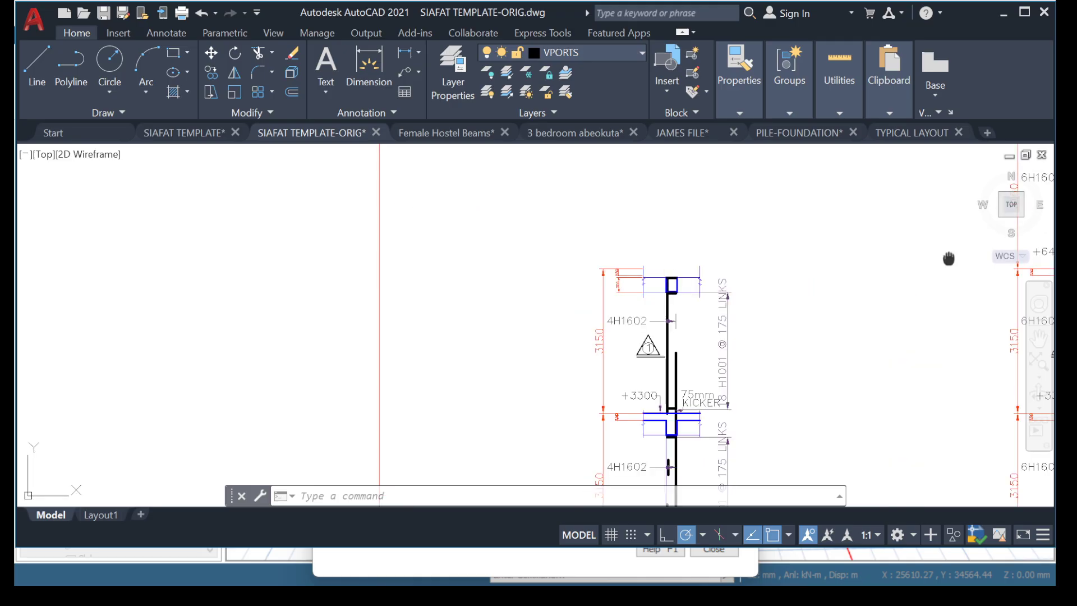
{"action": "scroll", "coordinate": [890, 206], "scroll_direction": "up", "scroll_amount": 5}
{"action": "scroll", "coordinate": [867, 233], "scroll_direction": "down", "scroll_amount": 5}
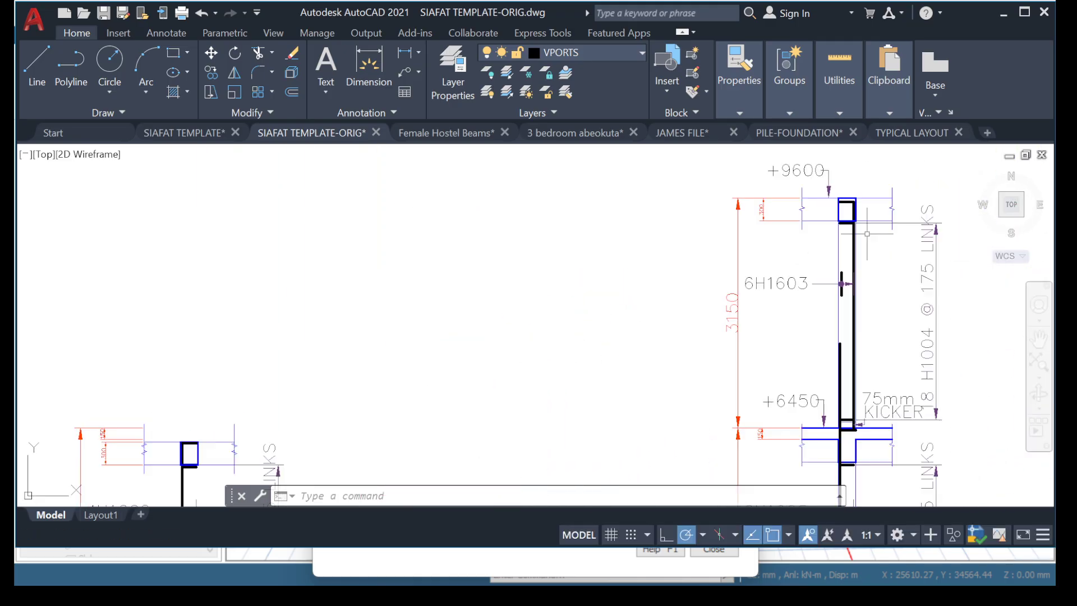
{"action": "scroll", "coordinate": [471, 366], "scroll_direction": "up", "scroll_amount": 5}
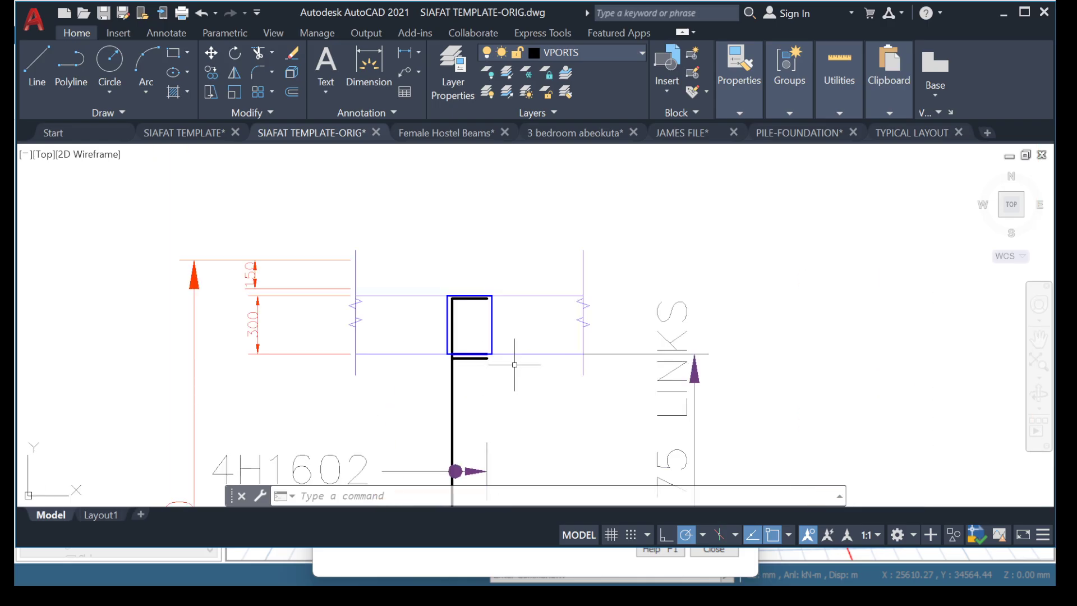
{"action": "scroll", "coordinate": [512, 366], "scroll_direction": "down", "scroll_amount": 6}
{"action": "scroll", "coordinate": [533, 363], "scroll_direction": "up", "scroll_amount": 3}
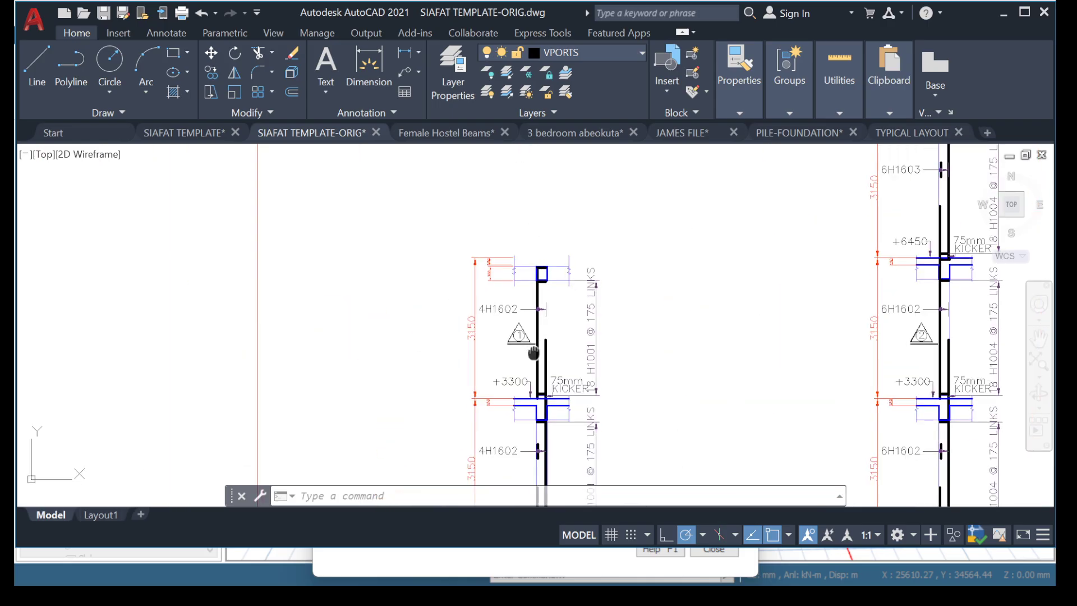
Examine the beam depth and storey height dimensions beside Column 1's roof beam against the beam's top level
{"action": "scroll", "coordinate": [534, 275], "scroll_direction": "up", "scroll_amount": 5}
{"action": "scroll", "coordinate": [542, 213], "scroll_direction": "up", "scroll_amount": 4}
{"action": "scroll", "coordinate": [561, 309], "scroll_direction": "down", "scroll_amount": 6}
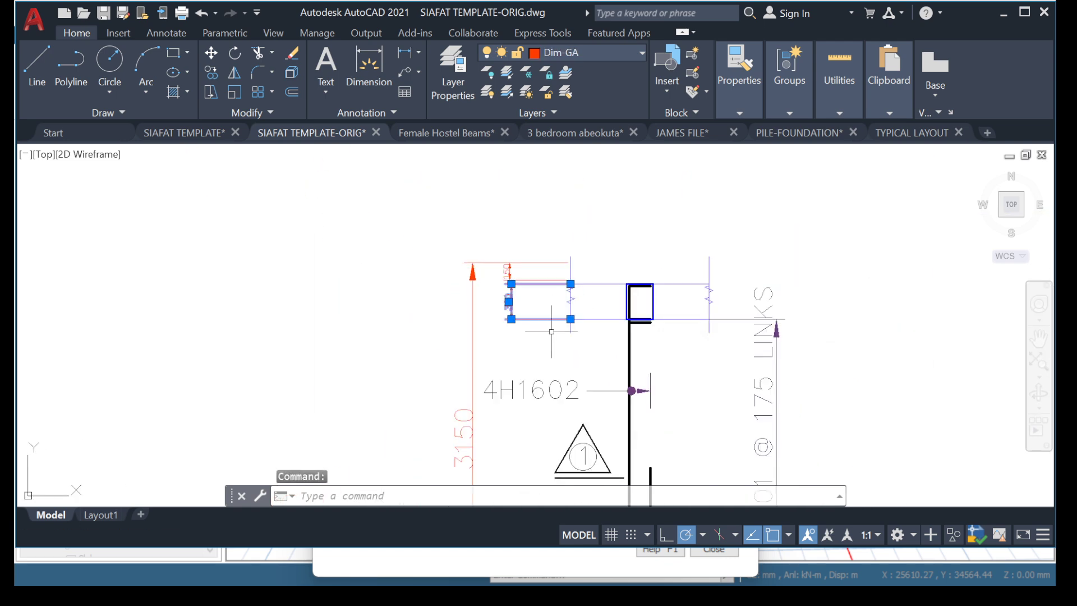
{"action": "key", "text": "Escape"}
{"action": "key", "text": "Escape"}
{"action": "scroll", "coordinate": [584, 314], "scroll_direction": "down", "scroll_amount": 5}
{"action": "scroll", "coordinate": [577, 306], "scroll_direction": "up", "scroll_amount": 7}
{"action": "scroll", "coordinate": [643, 374], "scroll_direction": "down", "scroll_amount": 2}
{"action": "mouse_move", "coordinate": [643, 374]}
{"action": "middle_mouse_down"}
{"action": "mouse_move", "coordinate": [634, 300]}
{"action": "mouse_move", "coordinate": [624, 315]}
{"action": "mouse_move", "coordinate": [666, 268]}
{"action": "mouse_move", "coordinate": [640, 355]}
{"action": "middle_mouse_up"}
{"action": "scroll", "coordinate": [666, 267], "scroll_direction": "down", "scroll_amount": 2}
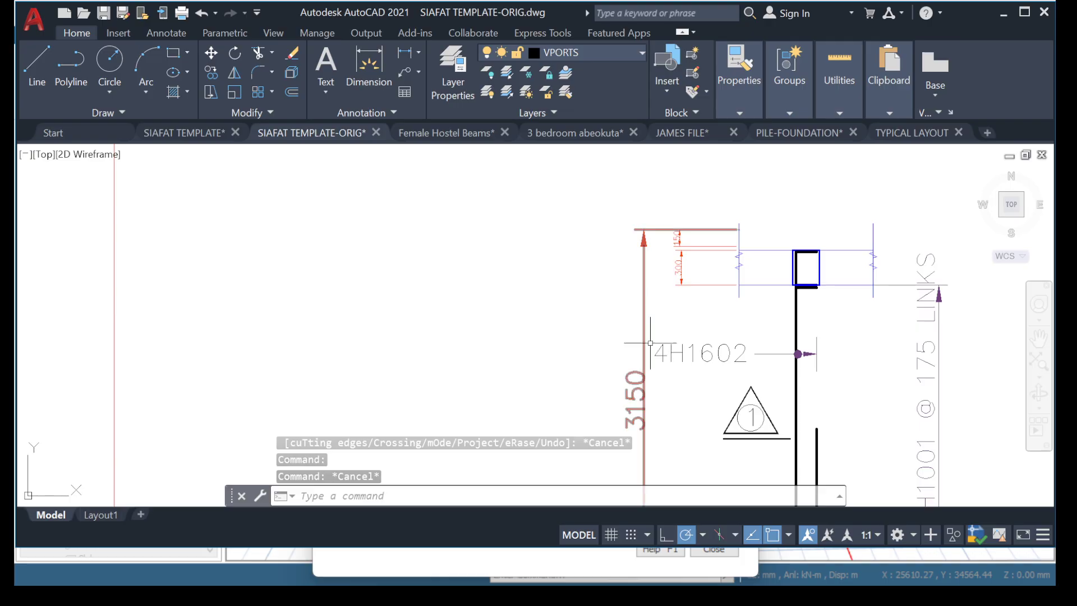
{"action": "scroll", "coordinate": [719, 260], "scroll_direction": "up", "scroll_amount": 2}
{"action": "scroll", "coordinate": [611, 249], "scroll_direction": "up", "scroll_amount": 1}
{"action": "scroll", "coordinate": [645, 244], "scroll_direction": "down", "scroll_amount": 4}
{"action": "scroll", "coordinate": [649, 250], "scroll_direction": "up", "scroll_amount": 5}
{"action": "scroll", "coordinate": [641, 289], "scroll_direction": "down", "scroll_amount": 5}
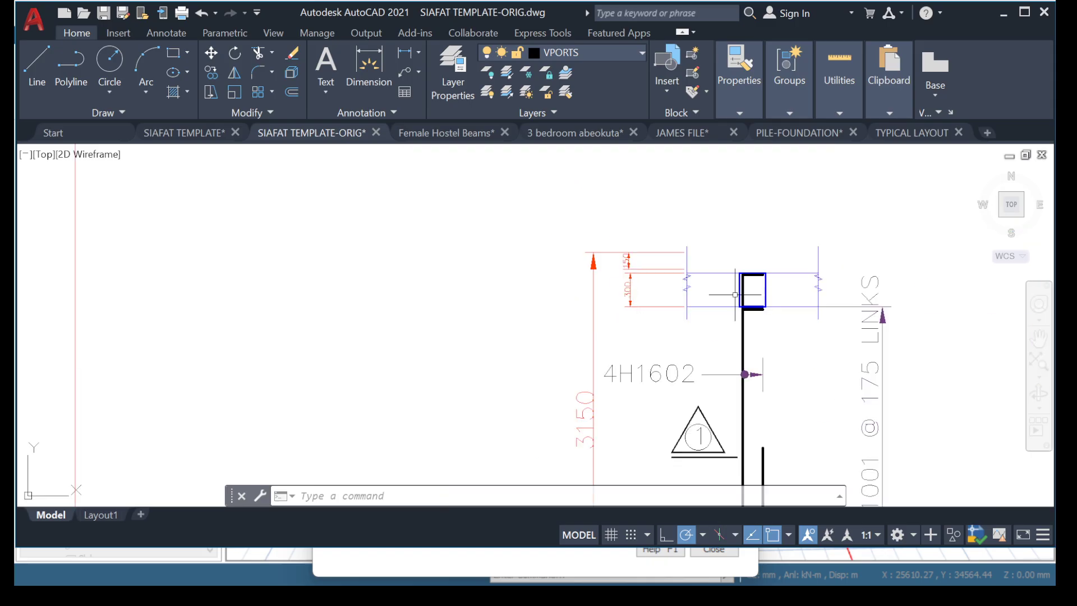
Draw a horizontal construction line through the upper end of Column 1's 3150 storey height dimension
{"action": "type", "text": "l"}
{"action": "key", "text": "Return"}
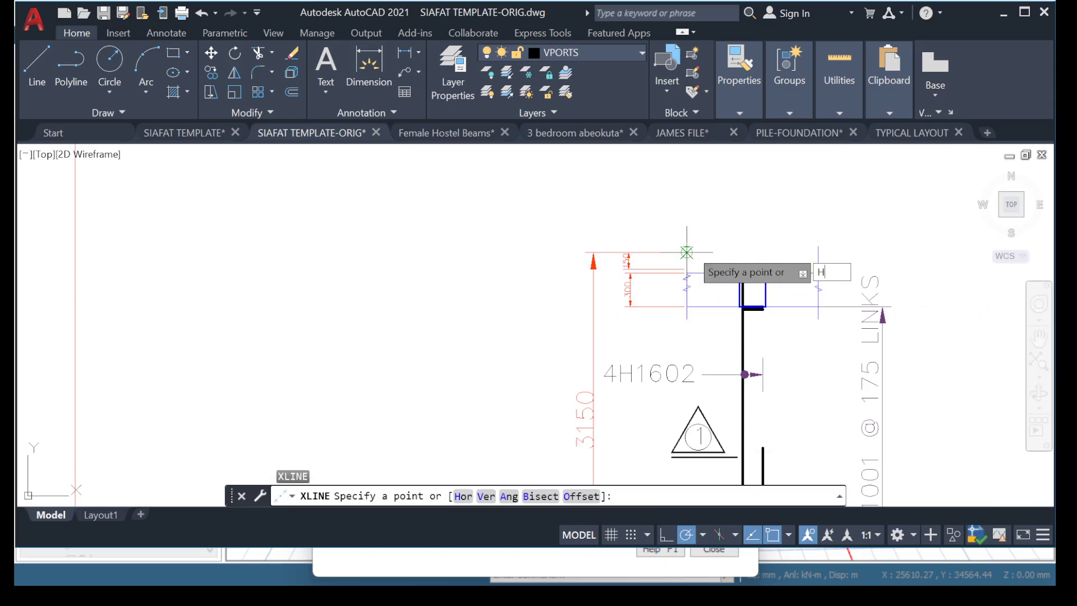
{"action": "type", "text": "H"}
{"action": "key", "text": "Return"}
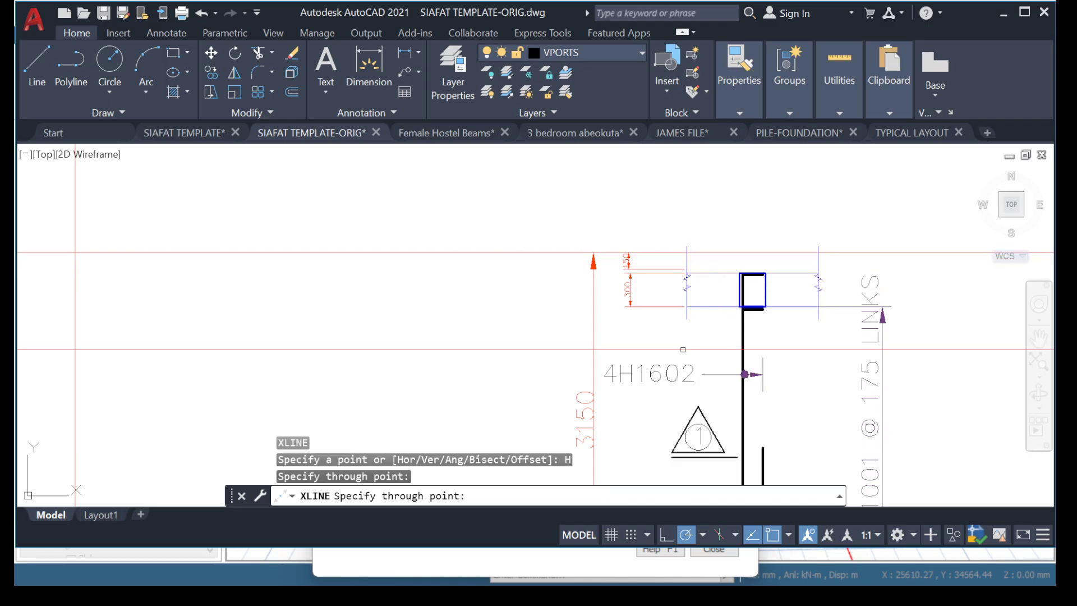
{"action": "key", "text": "Escape"}
Move Column 1's roof beam detail up so the beam's top edge meets the construction line at the storey height's upper end
{"action": "scroll", "coordinate": [669, 265], "scroll_direction": "up", "scroll_amount": 4}
{"action": "scroll", "coordinate": [793, 331], "scroll_direction": "down", "scroll_amount": 2}
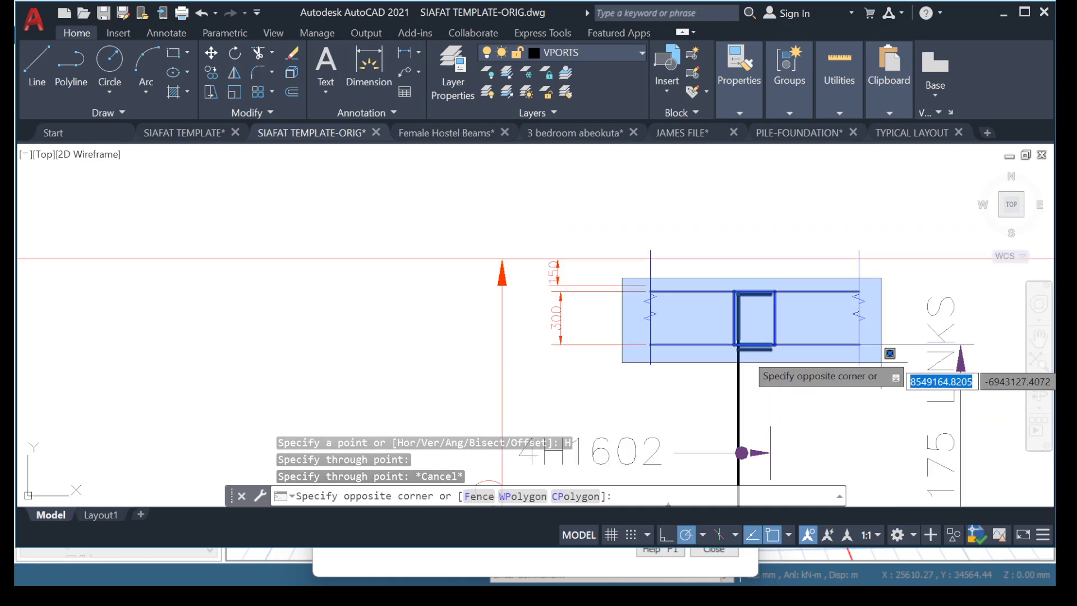
{"action": "left_click", "coordinate": [883, 368]}
{"action": "scroll", "coordinate": [628, 281], "scroll_direction": "up", "scroll_amount": 2}
{"action": "right_click", "coordinate": [620, 198]}
{"action": "left_click", "coordinate": [662, 319]}
{"action": "scroll", "coordinate": [682, 297], "scroll_direction": "up", "scroll_amount": 4}
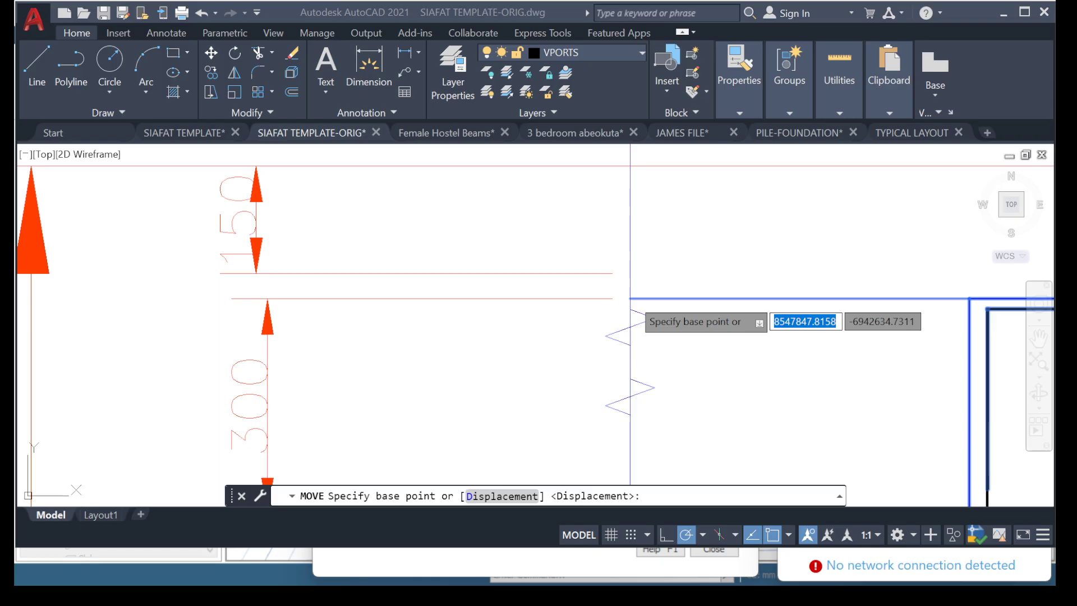
{"action": "left_click", "coordinate": [630, 300]}
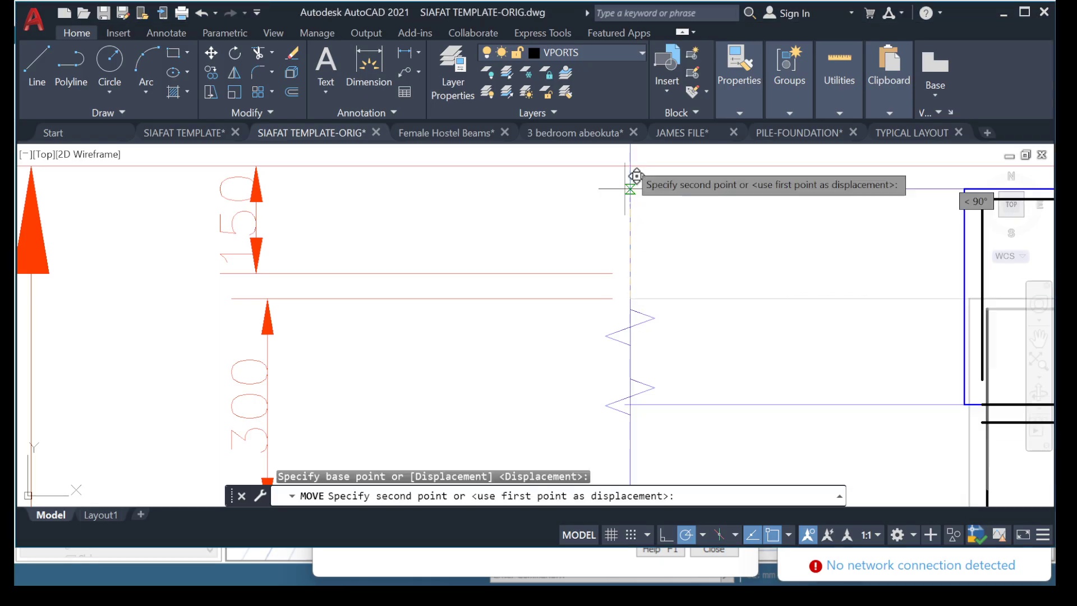
{"action": "left_click", "coordinate": [630, 165]}
Erase the 150 dimension overlapping the 300 beam depth dimension beside Column 1's roof beam
{"action": "scroll", "coordinate": [629, 168], "scroll_direction": "down", "scroll_amount": 8}
{"action": "scroll", "coordinate": [607, 228], "scroll_direction": "up", "scroll_amount": 5}
{"action": "scroll", "coordinate": [635, 259], "scroll_direction": "up", "scroll_amount": 4}
{"action": "left_click", "coordinate": [635, 282]}
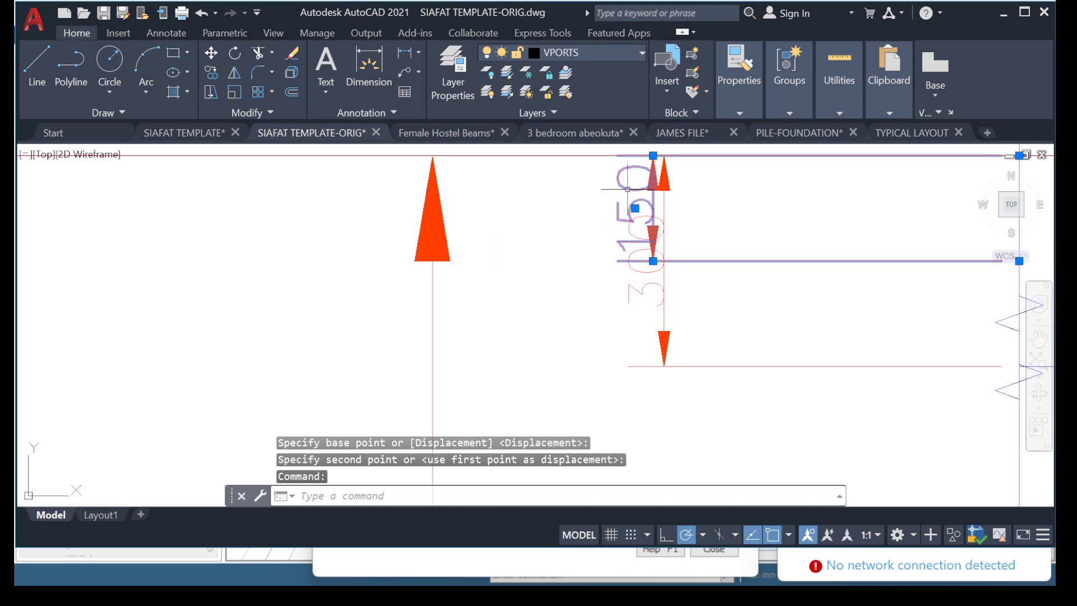
{"action": "key", "text": "Delete"}
{"action": "scroll", "coordinate": [651, 269], "scroll_direction": "down", "scroll_amount": 6}
{"action": "scroll", "coordinate": [633, 283], "scroll_direction": "down", "scroll_amount": 6}
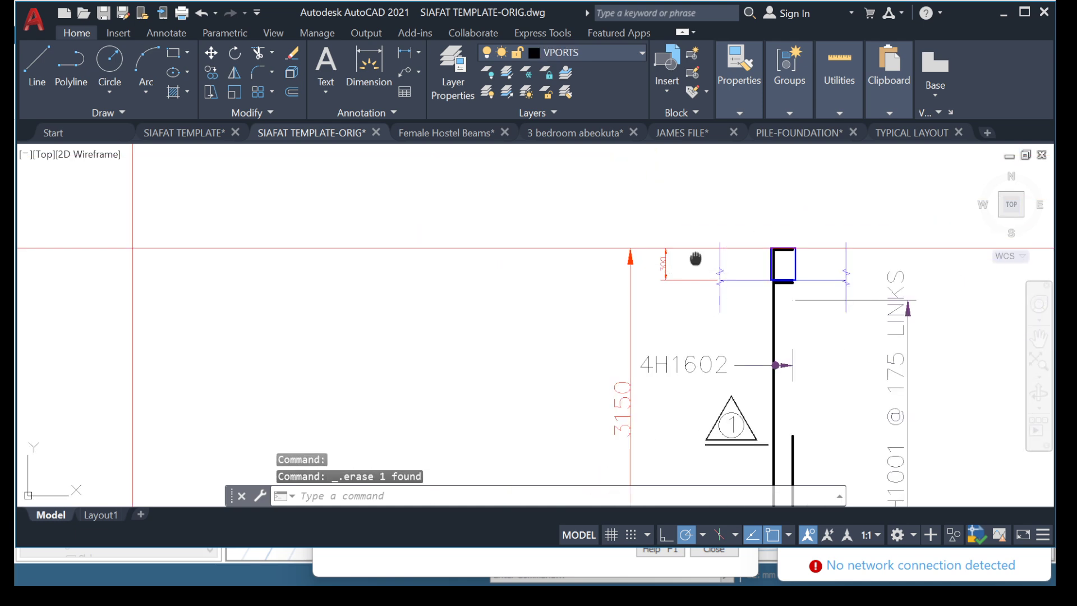
Erase the horizontal construction line running through the top of Column 1's roof beam
{"action": "middle_click_drag", "start_coordinate": [625, 354], "coordinate": [603, 330]}
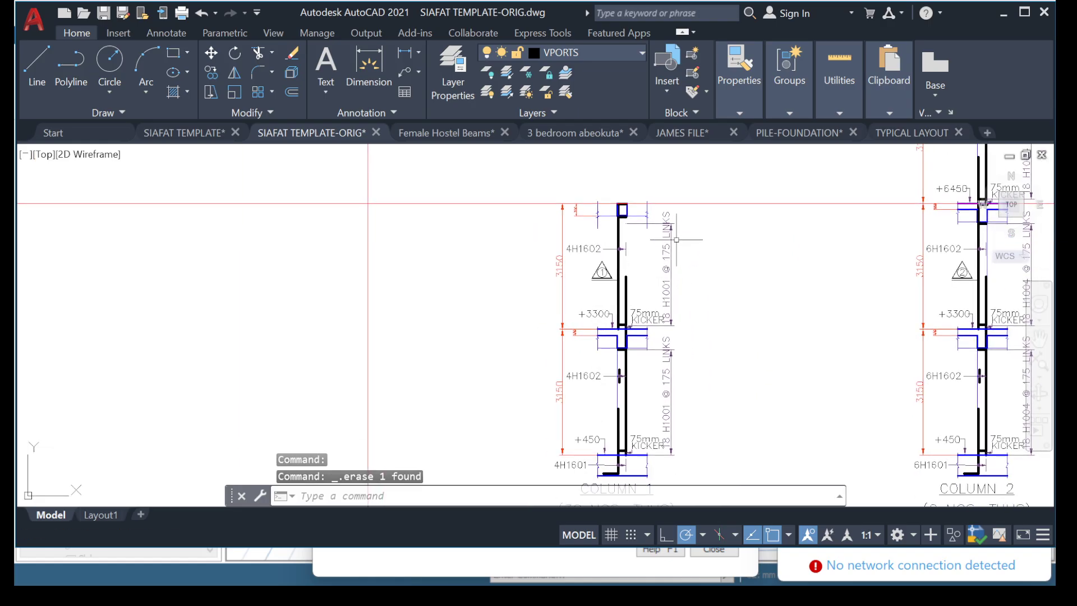
{"action": "scroll", "coordinate": [599, 246], "scroll_direction": "up", "scroll_amount": 6}
{"action": "middle_click_drag", "start_coordinate": [552, 238], "coordinate": [582, 244]}
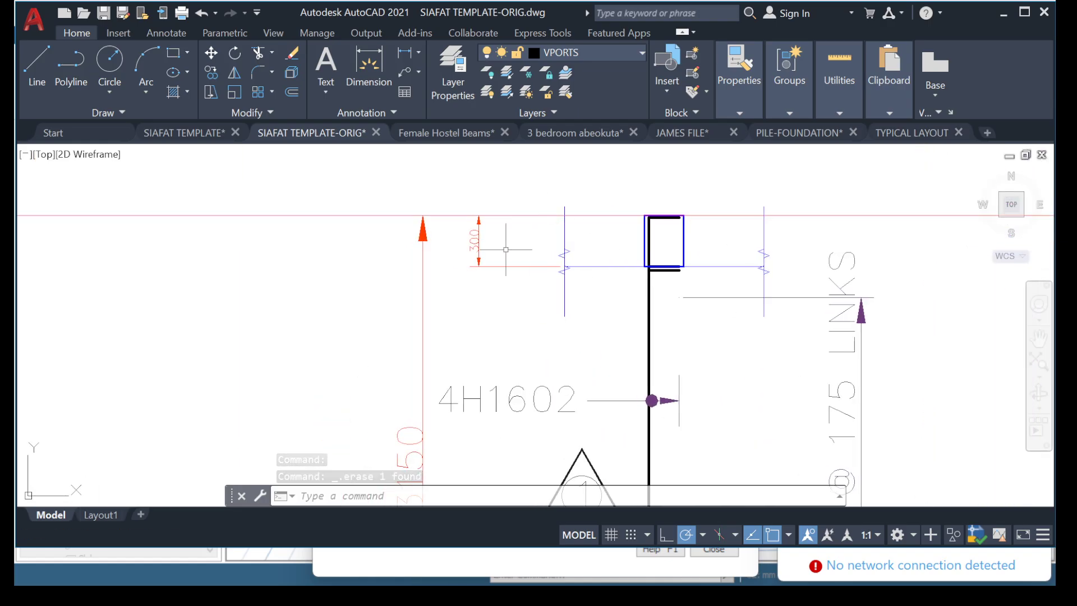
{"action": "left_click", "coordinate": [927, 190]}
{"action": "left_click", "coordinate": [914, 236]}
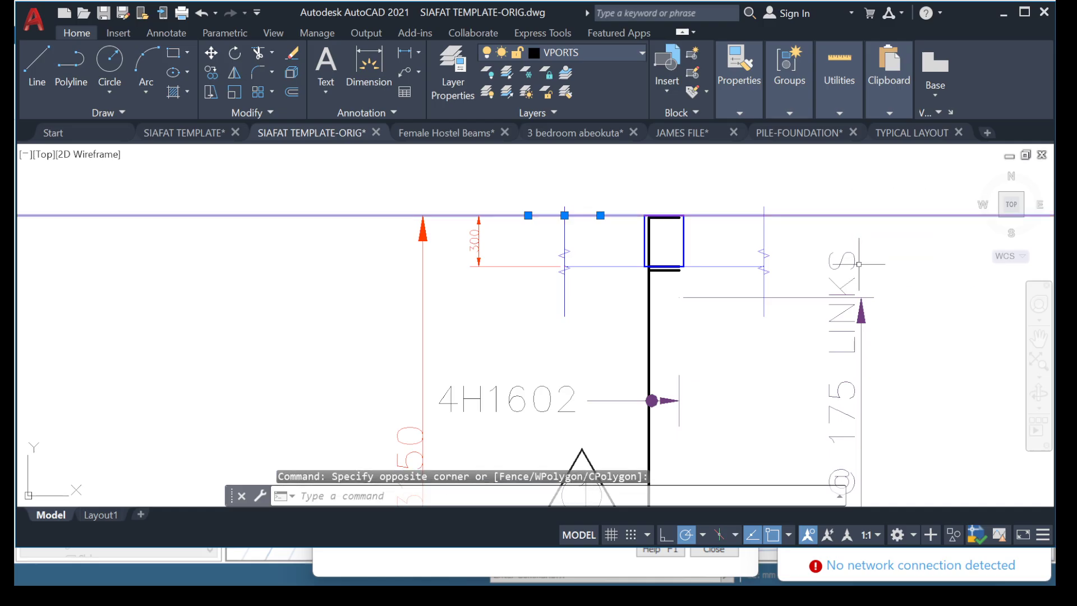
{"action": "key", "text": "Delete"}
{"action": "scroll", "coordinate": [638, 263], "scroll_direction": "down", "scroll_amount": 5}
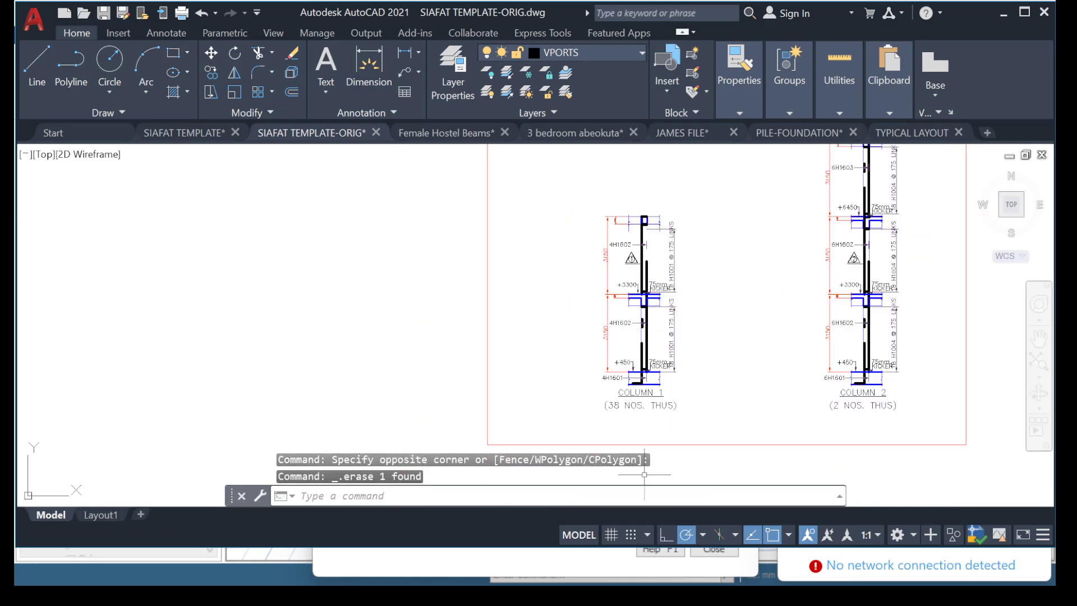
Inspect Column 1's elevation from roof beam to base and compare its levels and bar labels with Column 2's
{"action": "scroll", "coordinate": [589, 356], "scroll_direction": "up", "scroll_amount": 5}
{"action": "scroll", "coordinate": [635, 313], "scroll_direction": "down", "scroll_amount": 8}
{"action": "scroll", "coordinate": [498, 373], "scroll_direction": "up", "scroll_amount": 4}
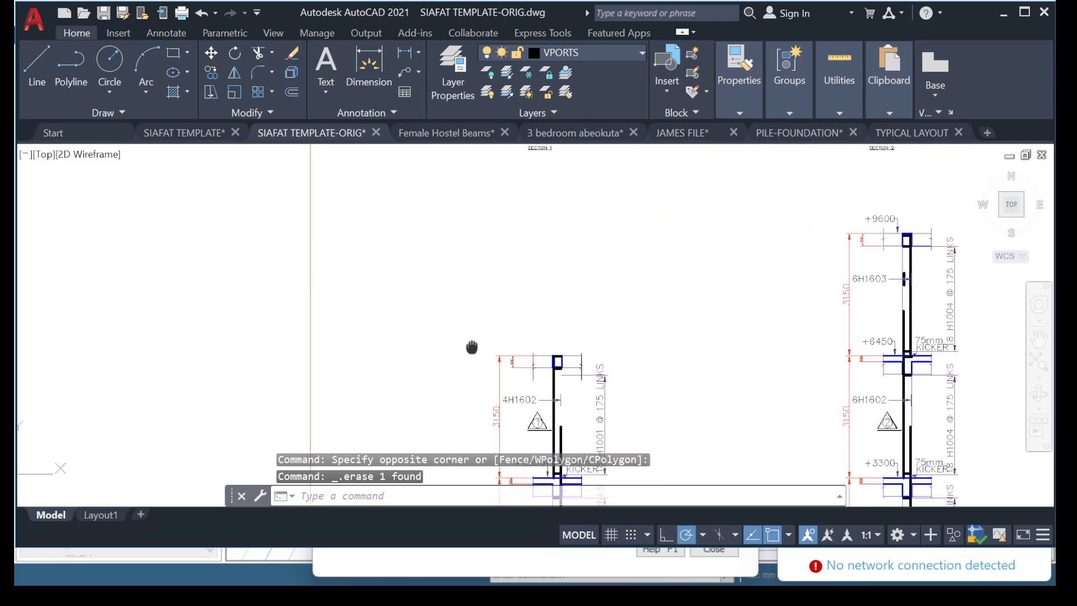
{"action": "scroll", "coordinate": [494, 336], "scroll_direction": "down", "scroll_amount": 4}
{"action": "scroll", "coordinate": [560, 378], "scroll_direction": "up", "scroll_amount": 8}
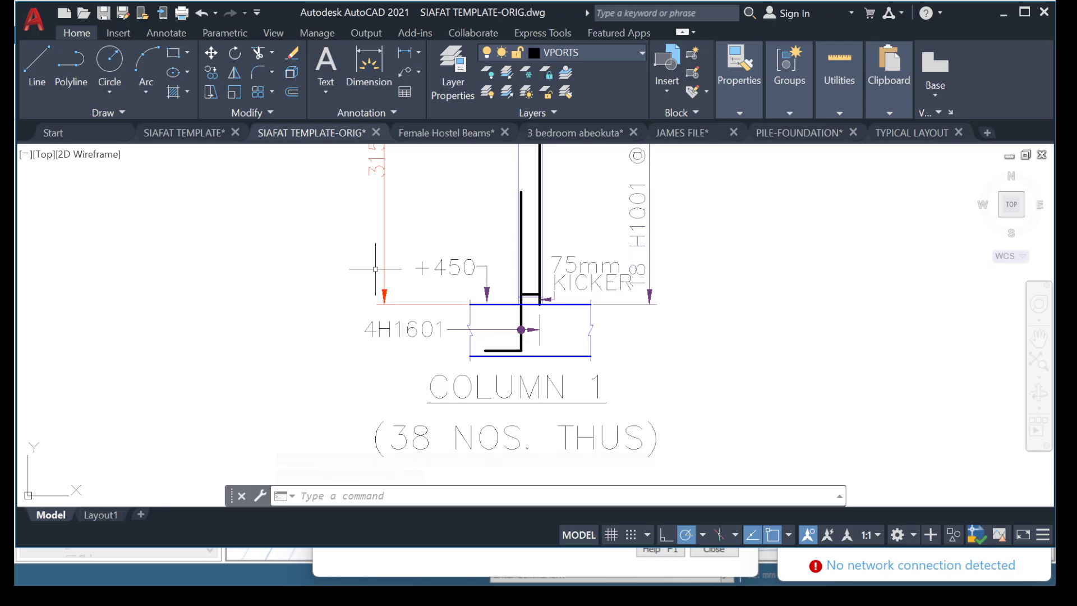
{"action": "scroll", "coordinate": [561, 314], "scroll_direction": "down", "scroll_amount": 8}
{"action": "middle_click_drag", "start_coordinate": [609, 325], "coordinate": [583, 300]}
{"action": "scroll", "coordinate": [583, 301], "scroll_direction": "up", "scroll_amount": 5}
{"action": "scroll", "coordinate": [594, 303], "scroll_direction": "down", "scroll_amount": 5}
{"action": "scroll", "coordinate": [613, 298], "scroll_direction": "up", "scroll_amount": 5}
{"action": "scroll", "coordinate": [613, 298], "scroll_direction": "down", "scroll_amount": 5}
{"action": "scroll", "coordinate": [427, 373], "scroll_direction": "up", "scroll_amount": 2}
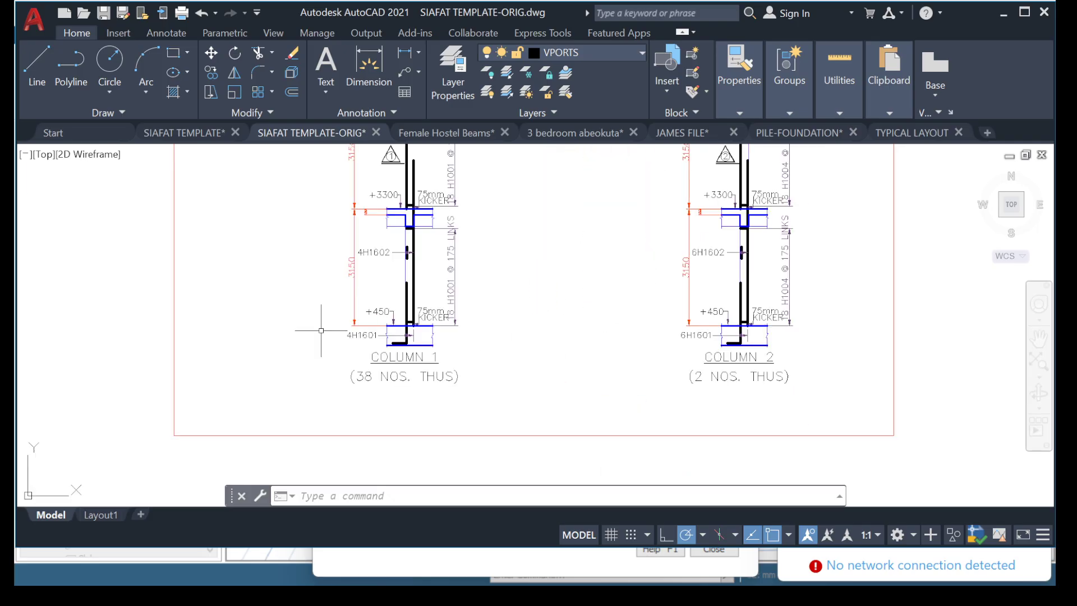
Change the bar label at Column 2's base to 4H2001
{"action": "scroll", "coordinate": [754, 326], "scroll_direction": "up", "scroll_amount": 6}
{"action": "left_click", "coordinate": [526, 363]}
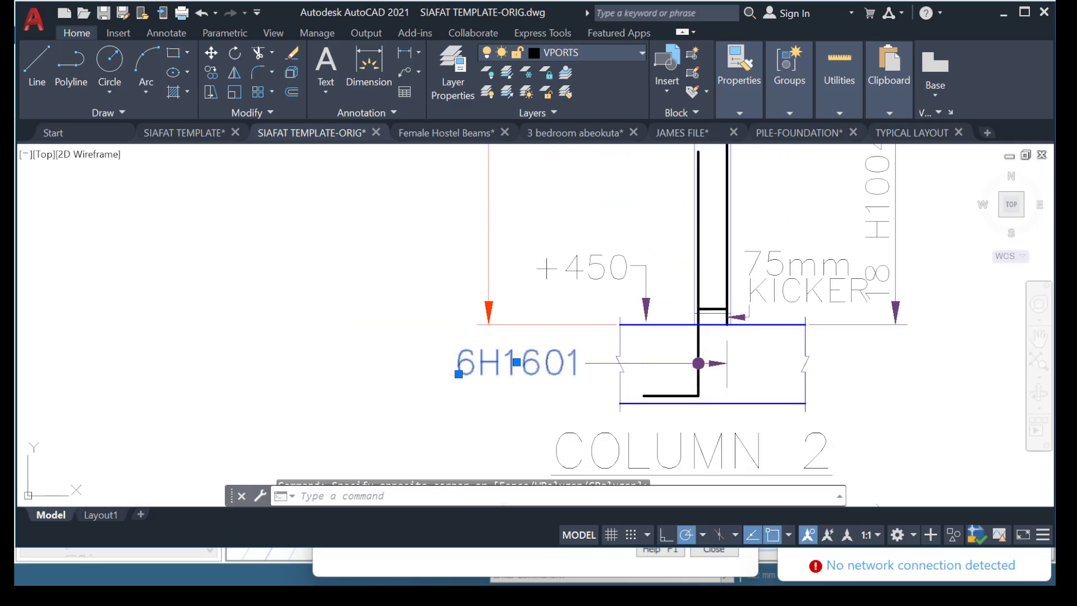
{"action": "double_click", "coordinate": [526, 364]}
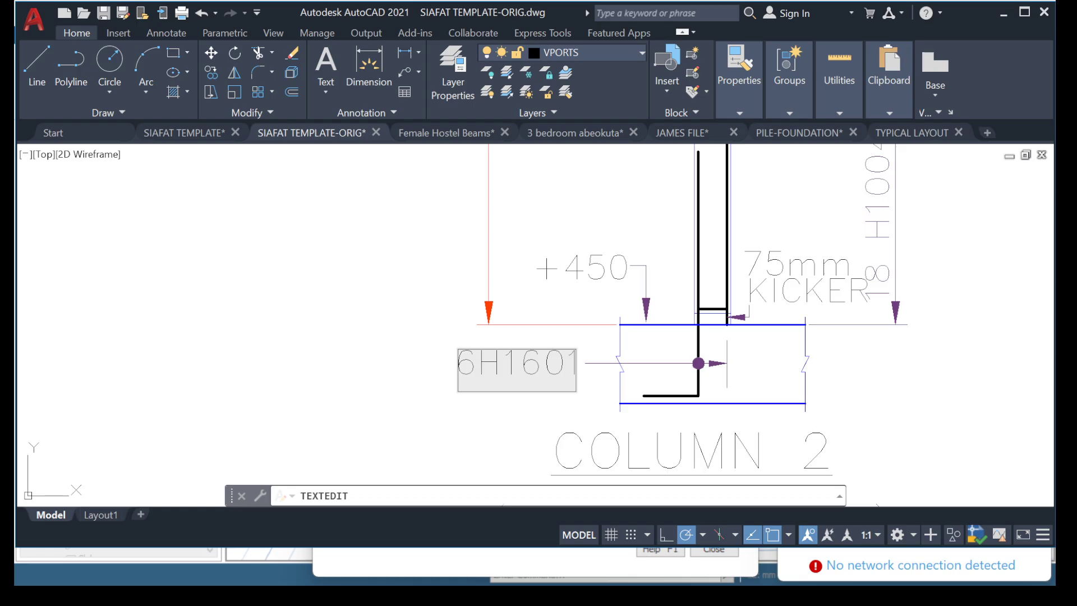
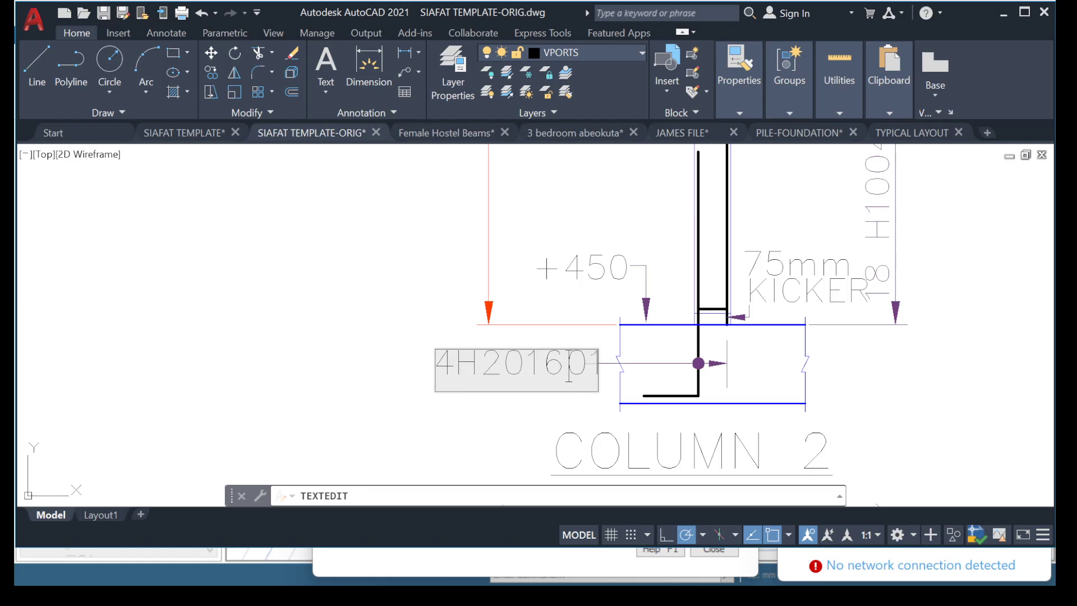
{"action": "key", "text": "Return"}
{"action": "scroll", "coordinate": [449, 365], "scroll_direction": "down", "scroll_amount": 5}
{"action": "key", "text": "Escape"}
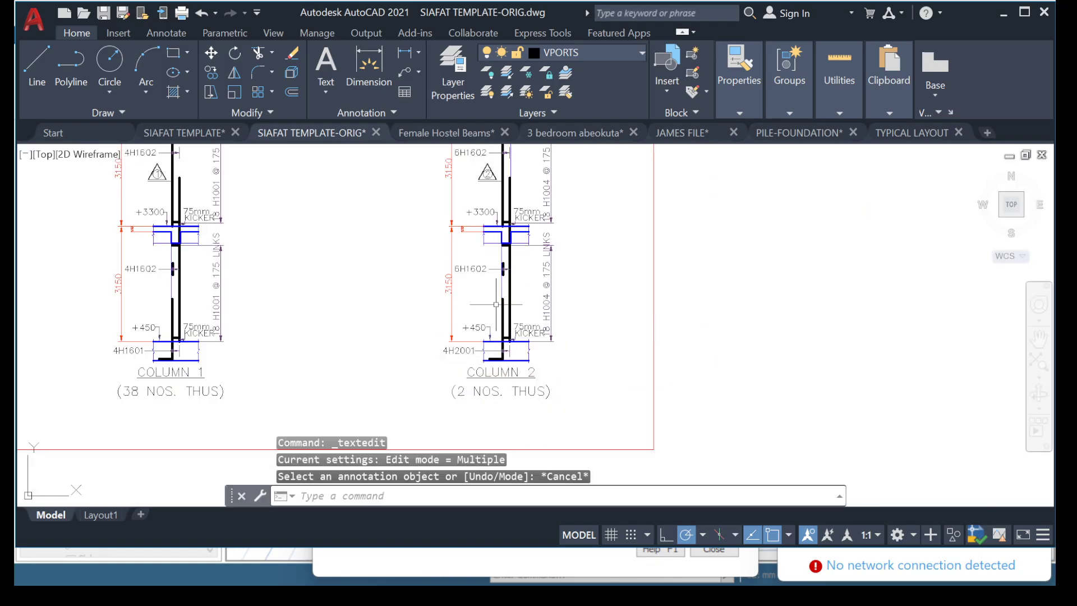
Erase the 6H1602 bar label beside Column 2's lowest storey
{"action": "scroll", "coordinate": [467, 274], "scroll_direction": "up", "scroll_amount": 5}
{"action": "left_click", "coordinate": [456, 259]}
{"action": "double_click", "coordinate": [466, 257]}
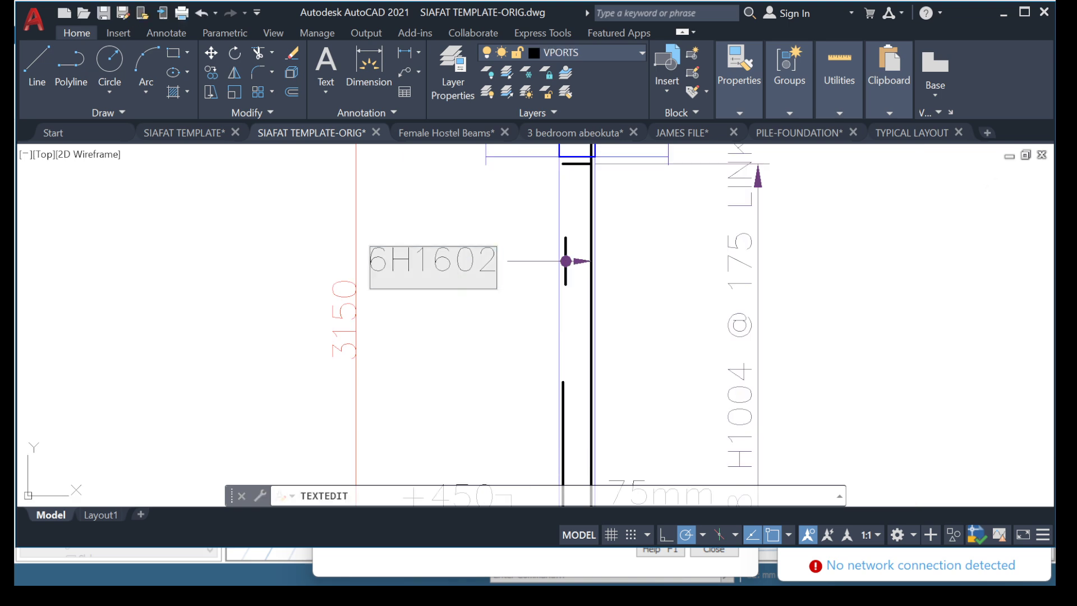
{"action": "left_click", "coordinate": [466, 220]}
{"action": "key", "text": "Escape"}
{"action": "key", "text": "Escape"}
{"action": "left_click", "coordinate": [465, 226]}
{"action": "left_click", "coordinate": [454, 253]}
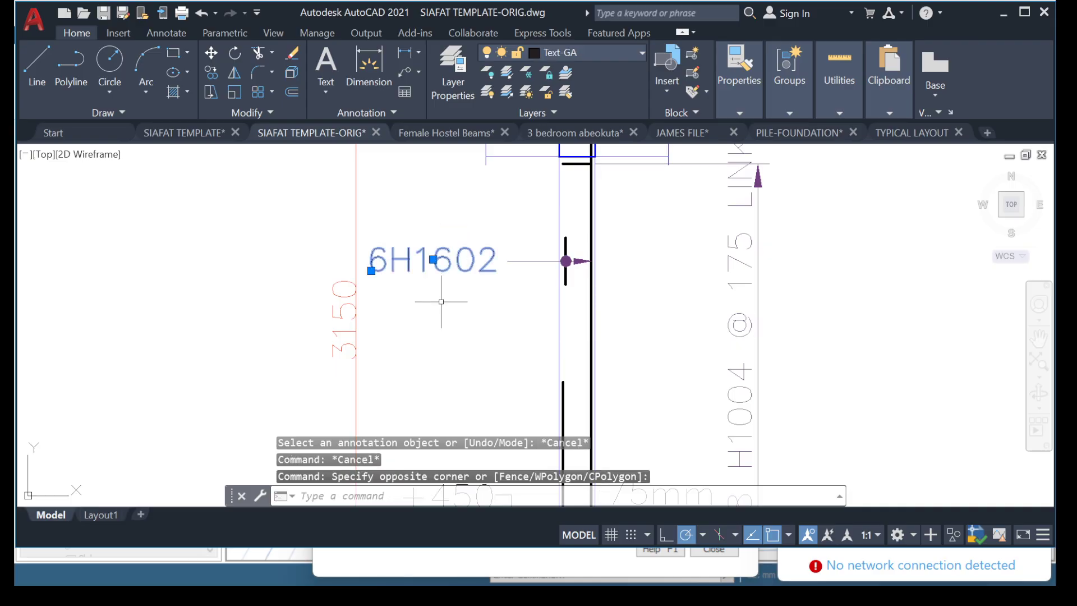
{"action": "key", "text": "Delete"}
Copy Column 2's 4H2001 base label to the bar leaders of its lowest and middle storeys
{"action": "scroll", "coordinate": [488, 300], "scroll_direction": "down", "scroll_amount": 5}
{"action": "scroll", "coordinate": [447, 323], "scroll_direction": "up", "scroll_amount": 5}
{"action": "left_click", "coordinate": [447, 323]}
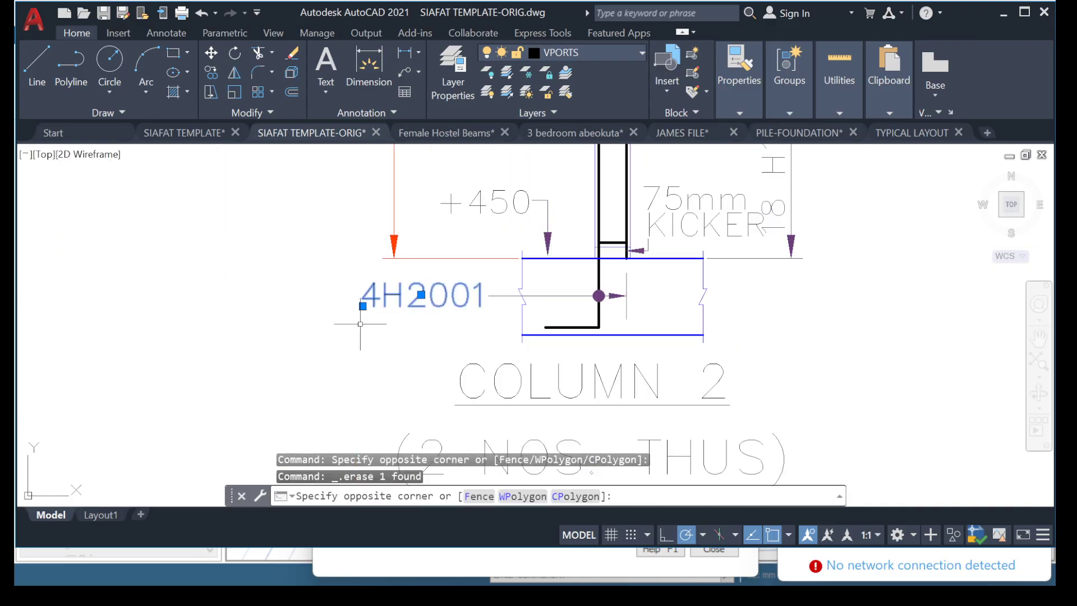
{"action": "left_click", "coordinate": [359, 288]}
{"action": "right_click", "coordinate": [362, 302]}
{"action": "left_click", "coordinate": [424, 316]}
{"action": "left_click", "coordinate": [471, 298]}
{"action": "scroll", "coordinate": [440, 336], "scroll_direction": "down", "scroll_amount": 3}
{"action": "scroll", "coordinate": [447, 274], "scroll_direction": "up", "scroll_amount": 3}
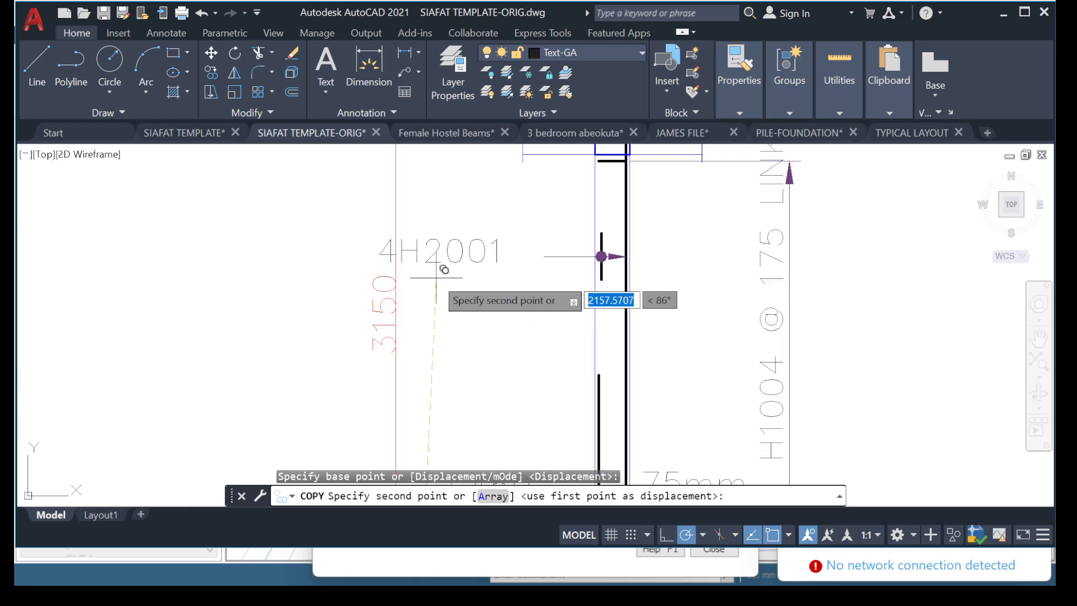
{"action": "left_click", "coordinate": [600, 255]}
{"action": "scroll", "coordinate": [477, 303], "scroll_direction": "down", "scroll_amount": 3}
{"action": "scroll", "coordinate": [464, 241], "scroll_direction": "up", "scroll_amount": 5}
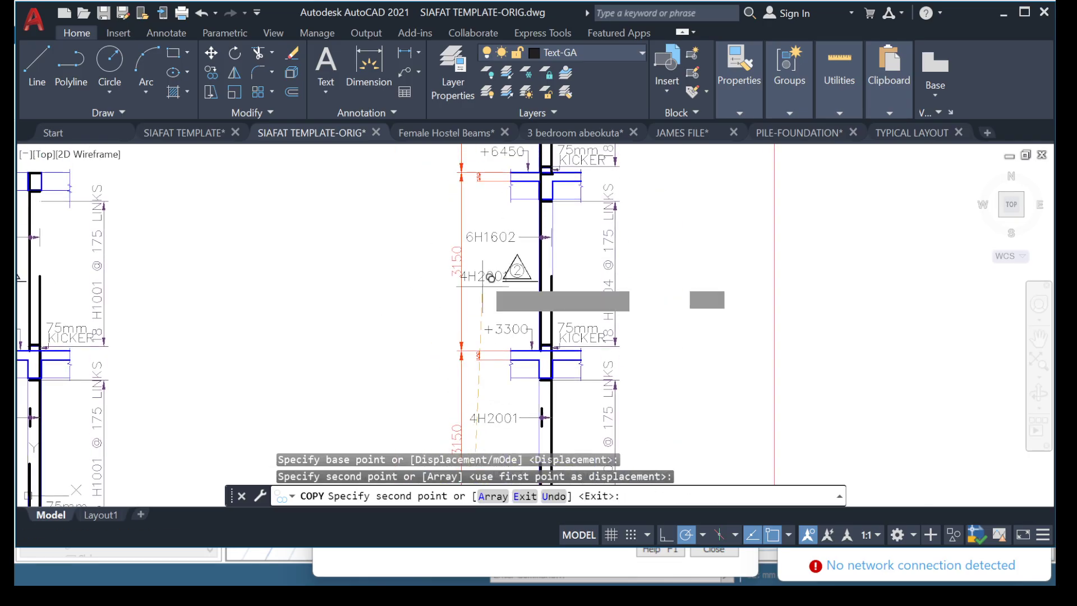
{"action": "key", "text": "Escape"}
Erase the 6H1602 label under the copied label on Column 2's middle storey and save the drawing
{"action": "scroll", "coordinate": [590, 227], "scroll_direction": "up", "scroll_amount": 4}
{"action": "scroll", "coordinate": [590, 227], "scroll_direction": "up", "scroll_amount": 3}
{"action": "left_click", "coordinate": [598, 258]}
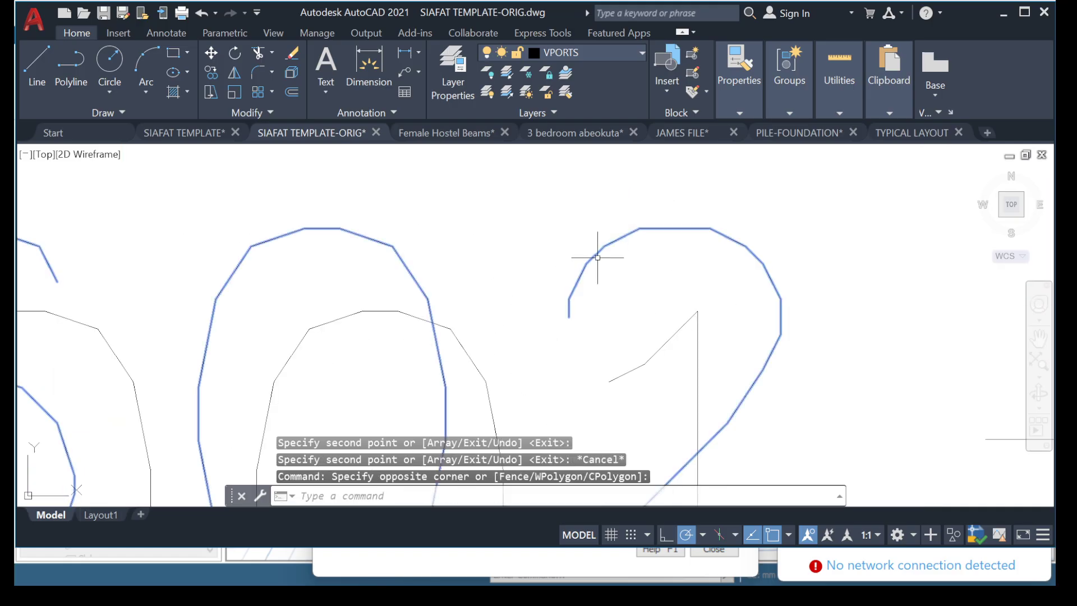
{"action": "key", "text": "Delete"}
{"action": "scroll", "coordinate": [585, 233], "scroll_direction": "down", "scroll_amount": 5}
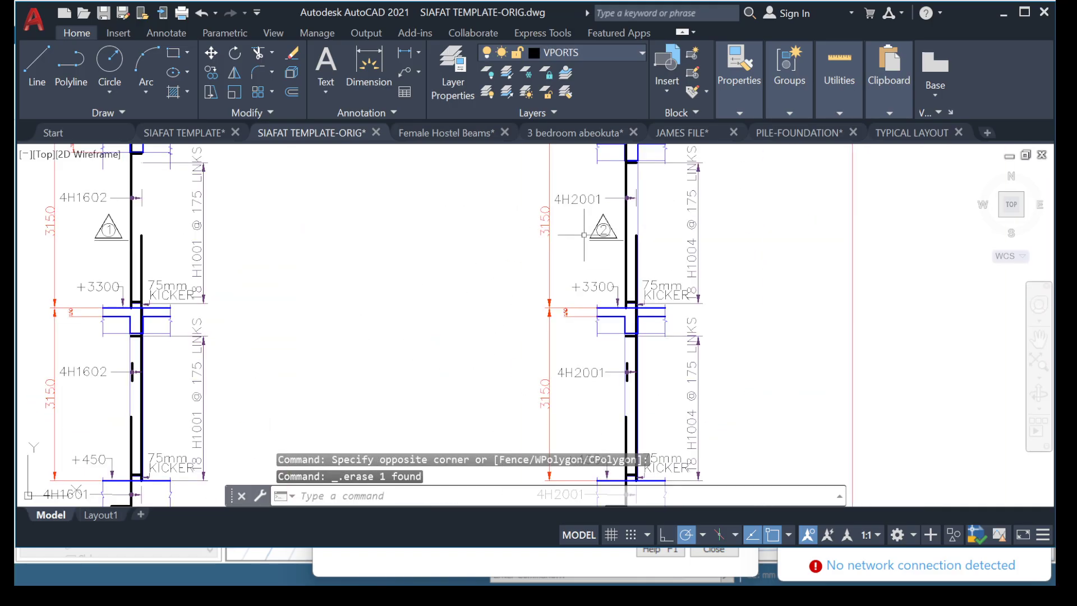
{"action": "key", "text": "ctrl+s"}
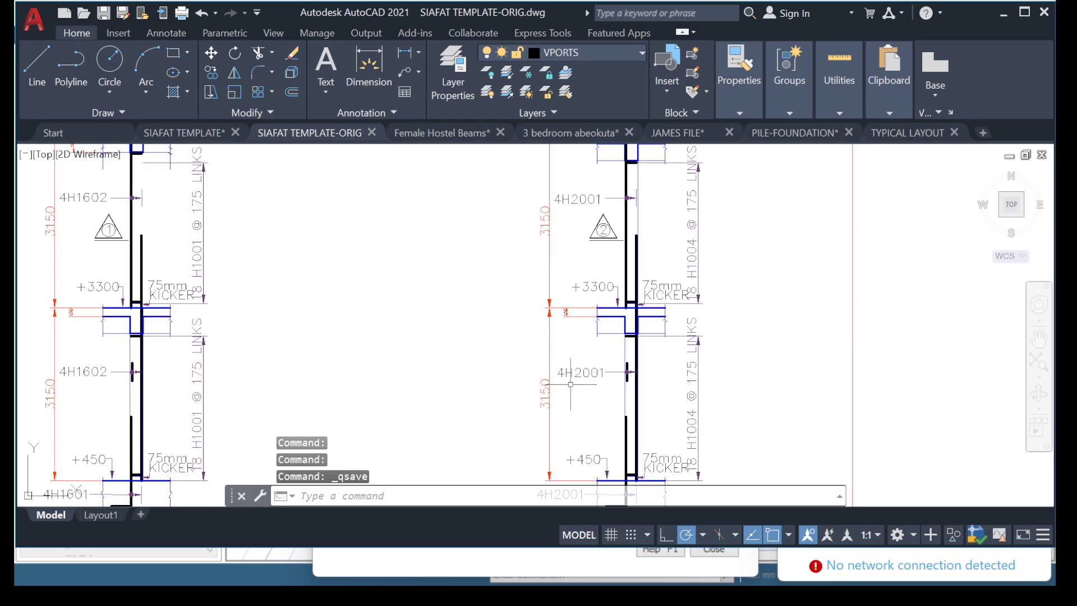
Review the whole column sheet, checking the sections and bar labels of Columns 1 and 2
{"action": "scroll", "coordinate": [571, 384], "scroll_direction": "up", "scroll_amount": 2}
{"action": "scroll", "coordinate": [569, 401], "scroll_direction": "down", "scroll_amount": 6}
{"action": "middle_click_drag", "start_coordinate": [565, 404], "coordinate": [589, 384]}
{"action": "middle_click_drag", "start_coordinate": [423, 267], "coordinate": [428, 360]}
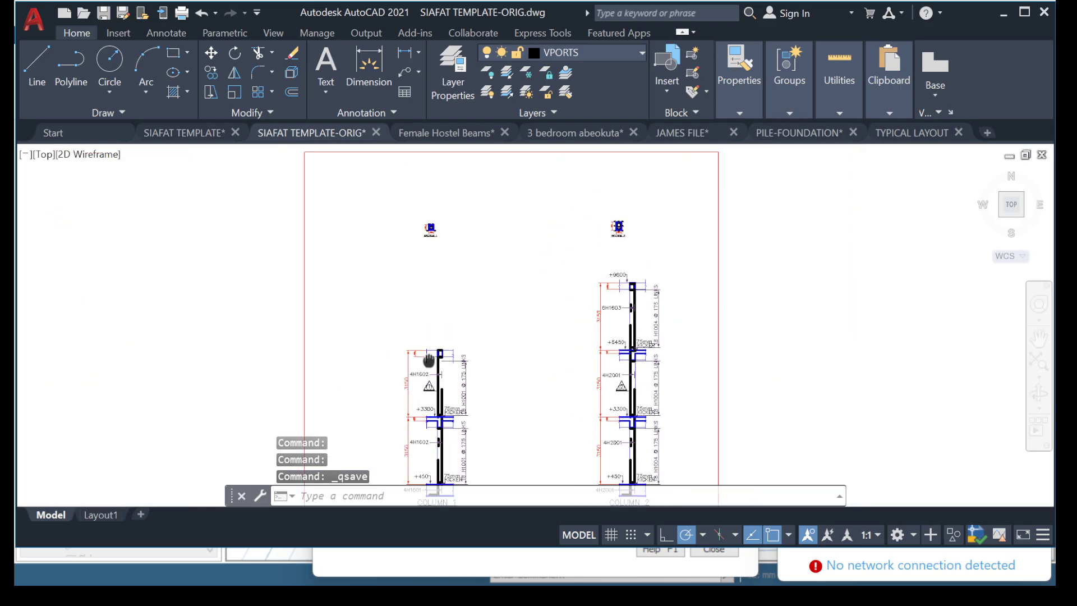
{"action": "scroll", "coordinate": [628, 249], "scroll_direction": "up", "scroll_amount": 4}
{"action": "scroll", "coordinate": [571, 291], "scroll_direction": "down", "scroll_amount": 4}
{"action": "middle_click_drag", "start_coordinate": [467, 473], "coordinate": [499, 382]}
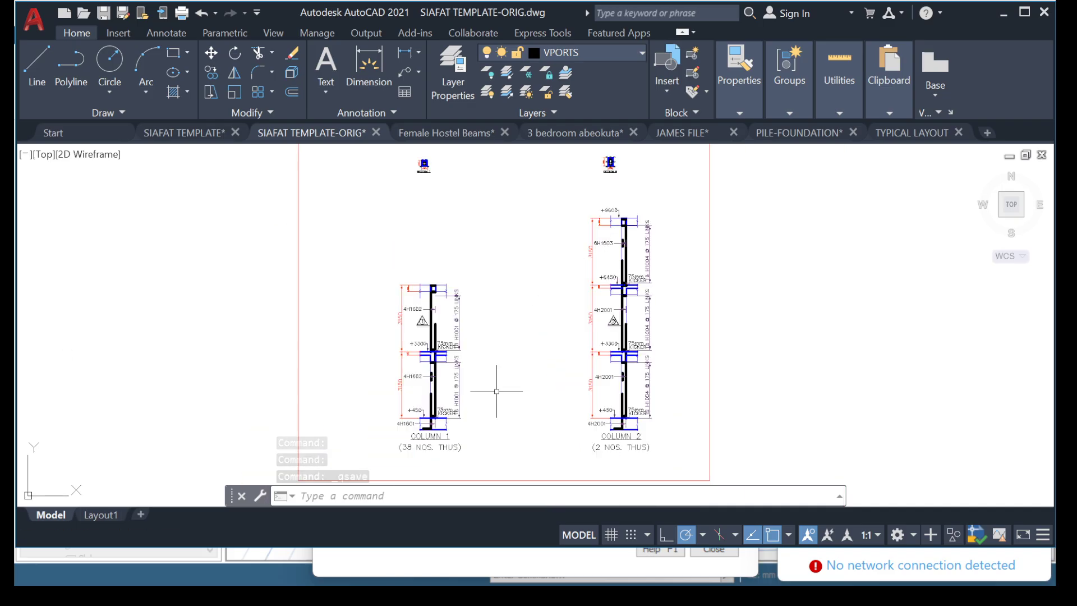
{"action": "scroll", "coordinate": [443, 421], "scroll_direction": "up", "scroll_amount": 6}
{"action": "scroll", "coordinate": [348, 255], "scroll_direction": "down", "scroll_amount": 4}
{"action": "scroll", "coordinate": [395, 389], "scroll_direction": "up", "scroll_amount": 4}
{"action": "scroll", "coordinate": [367, 337], "scroll_direction": "down", "scroll_amount": 5}
Change the bar label on Column 1's upper storey to 4H1603
{"action": "scroll", "coordinate": [377, 249], "scroll_direction": "up", "scroll_amount": 4}
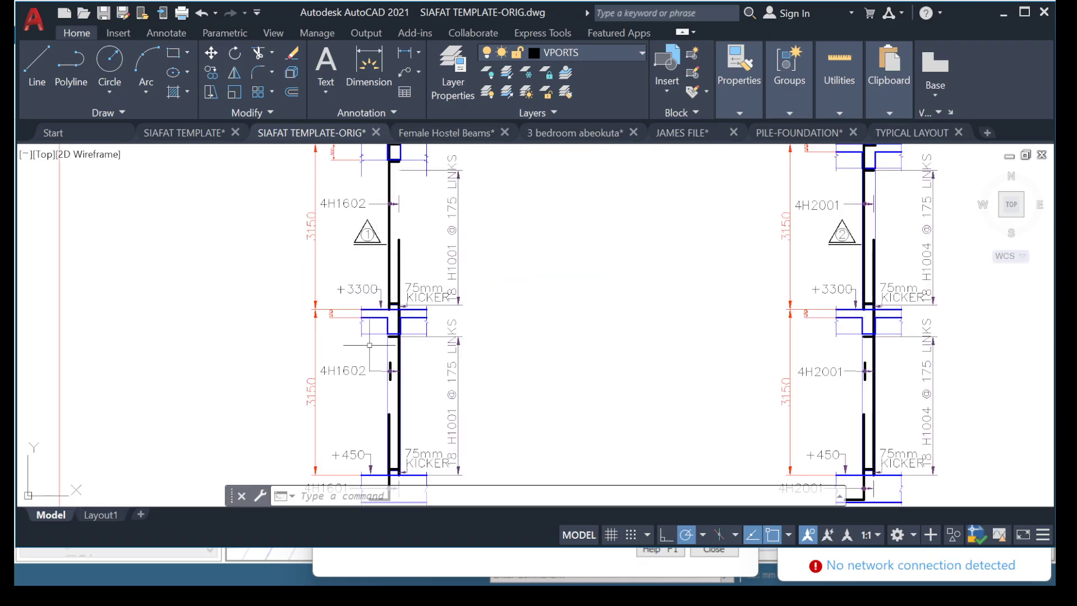
{"action": "scroll", "coordinate": [392, 385], "scroll_direction": "up", "scroll_amount": 5}
{"action": "scroll", "coordinate": [440, 231], "scroll_direction": "down", "scroll_amount": 1}
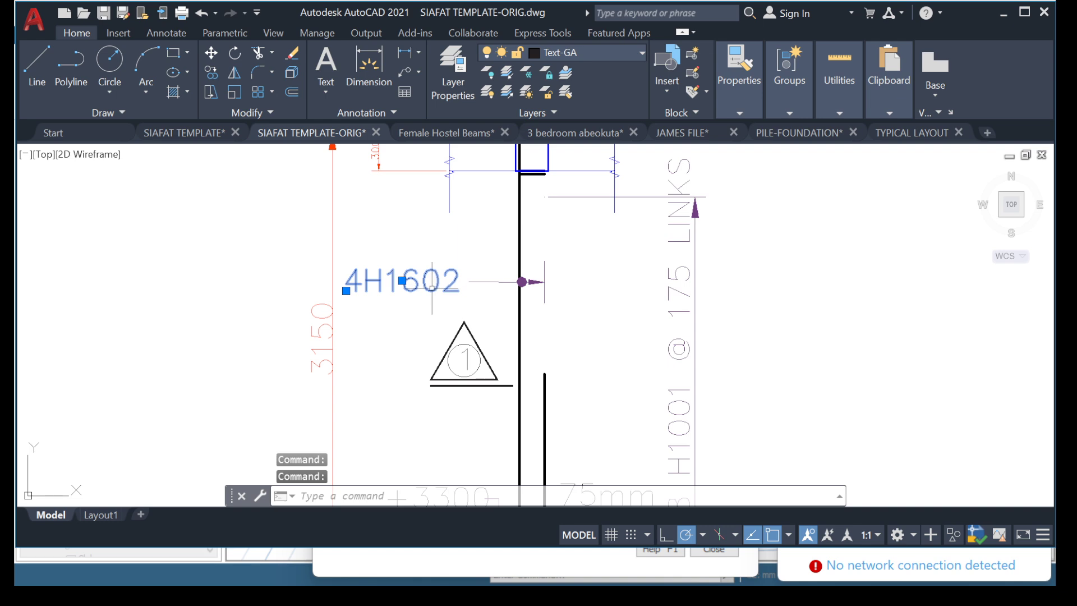
{"action": "scroll", "coordinate": [431, 287], "scroll_direction": "up", "scroll_amount": 4}
{"action": "double_click", "coordinate": [433, 291]}
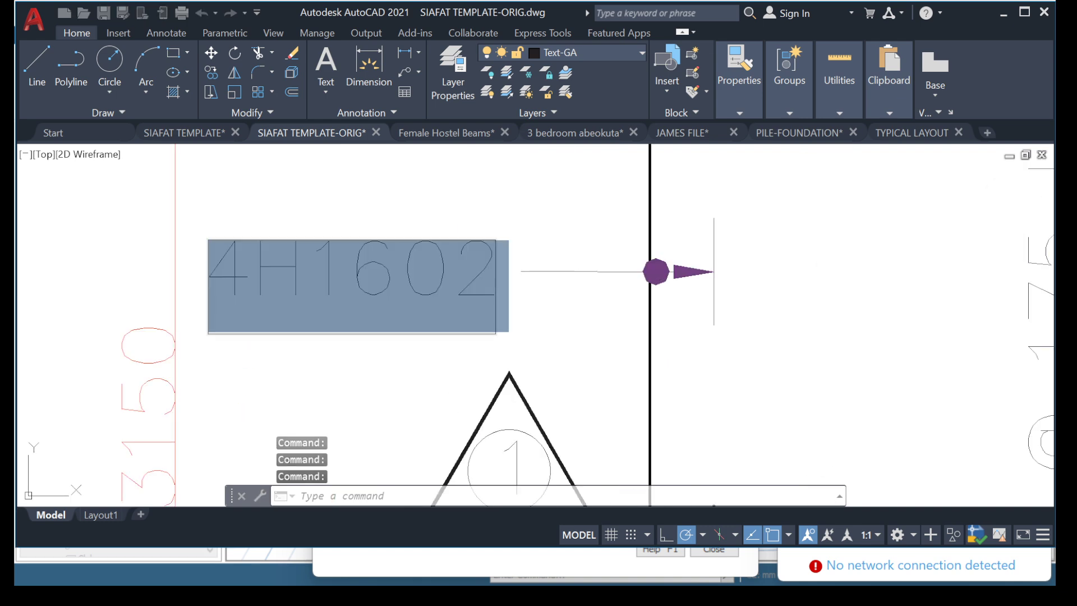
{"action": "left_click", "coordinate": [448, 281]}
{"action": "type", "text": "3"}
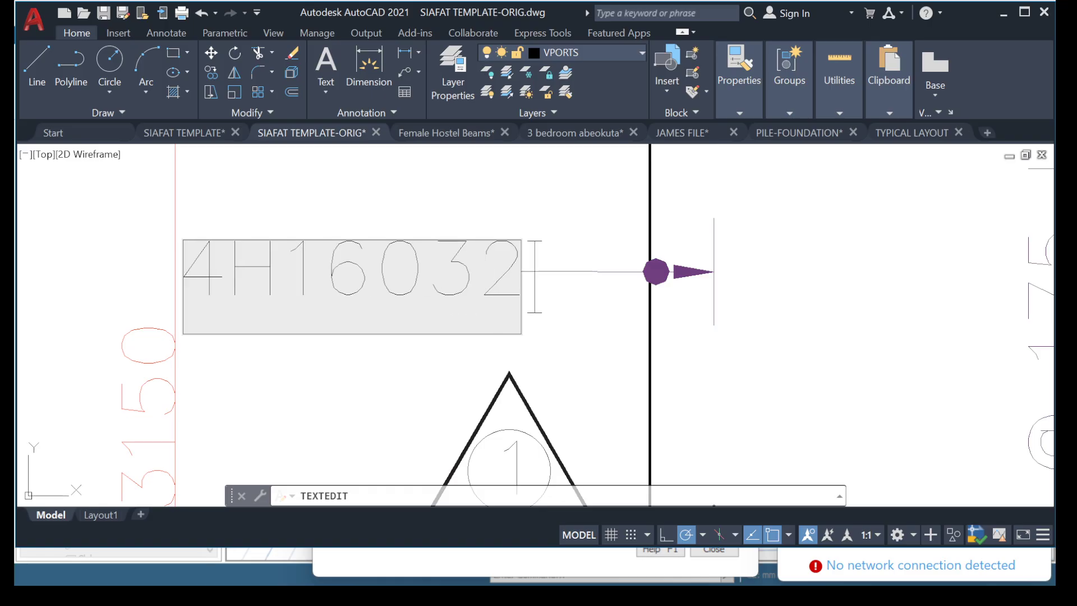
{"action": "key", "text": "BackSpace"}
{"action": "left_click", "coordinate": [437, 232]}
{"action": "key", "text": "Escape"}
{"action": "scroll", "coordinate": [437, 234], "scroll_direction": "down", "scroll_amount": 10}
{"action": "middle_click_drag", "start_coordinate": [645, 356], "coordinate": [564, 355]}
{"action": "scroll", "coordinate": [632, 358], "scroll_direction": "up", "scroll_amount": 3}
{"action": "scroll", "coordinate": [662, 338], "scroll_direction": "down", "scroll_amount": 2}
{"action": "middle_click_drag", "start_coordinate": [673, 443], "coordinate": [621, 385]}
{"action": "scroll", "coordinate": [623, 388], "scroll_direction": "up", "scroll_amount": 2}
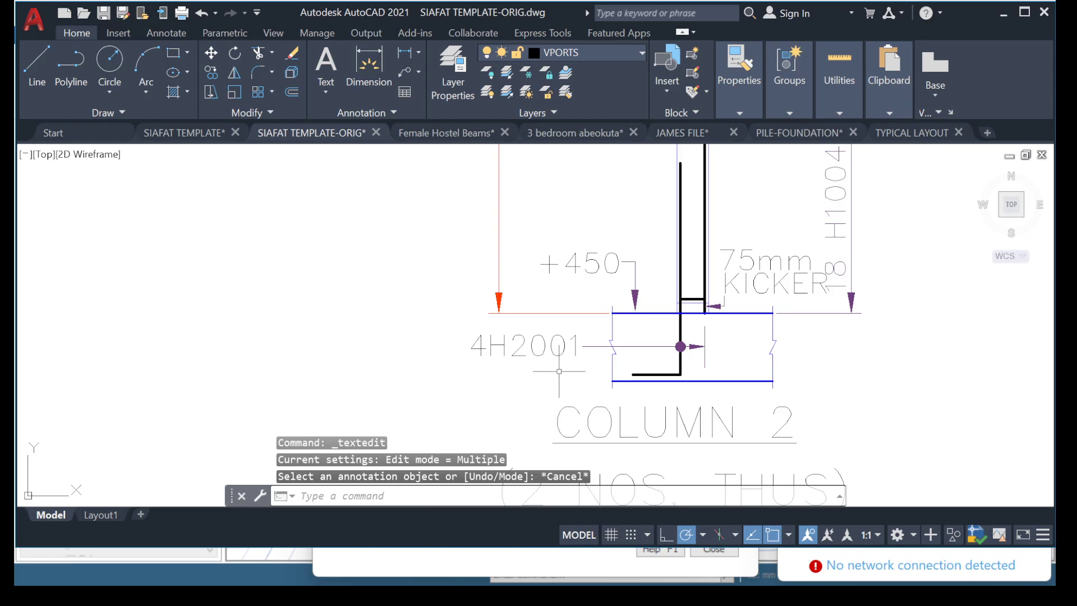
{"action": "double_click", "coordinate": [572, 346]}
{"action": "scroll", "coordinate": [586, 351], "scroll_direction": "up", "scroll_amount": 4}
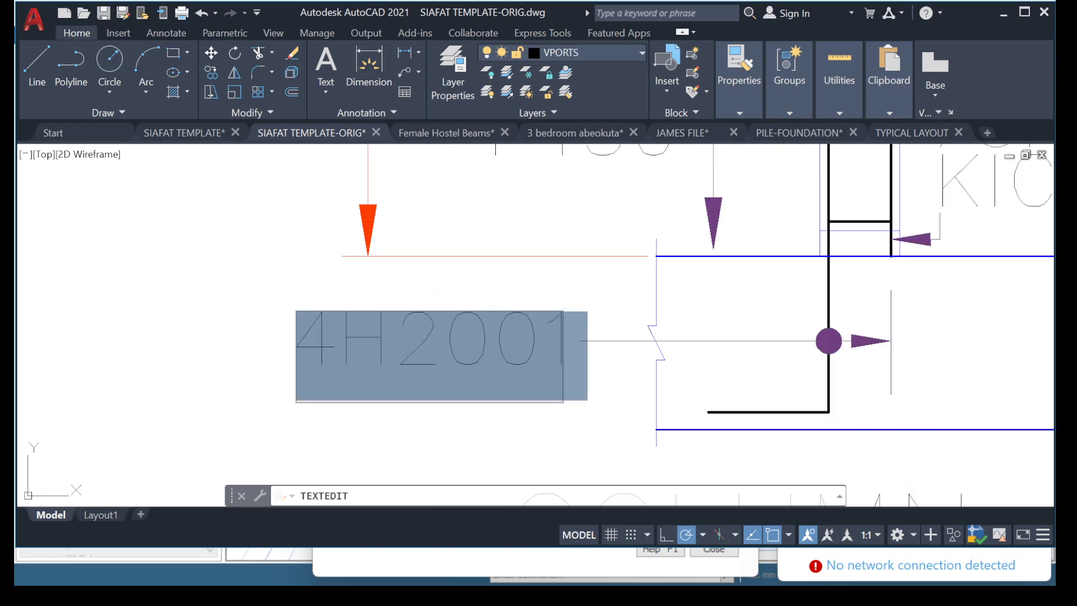
{"action": "left_click", "coordinate": [549, 346]}
{"action": "type", "text": "5"}
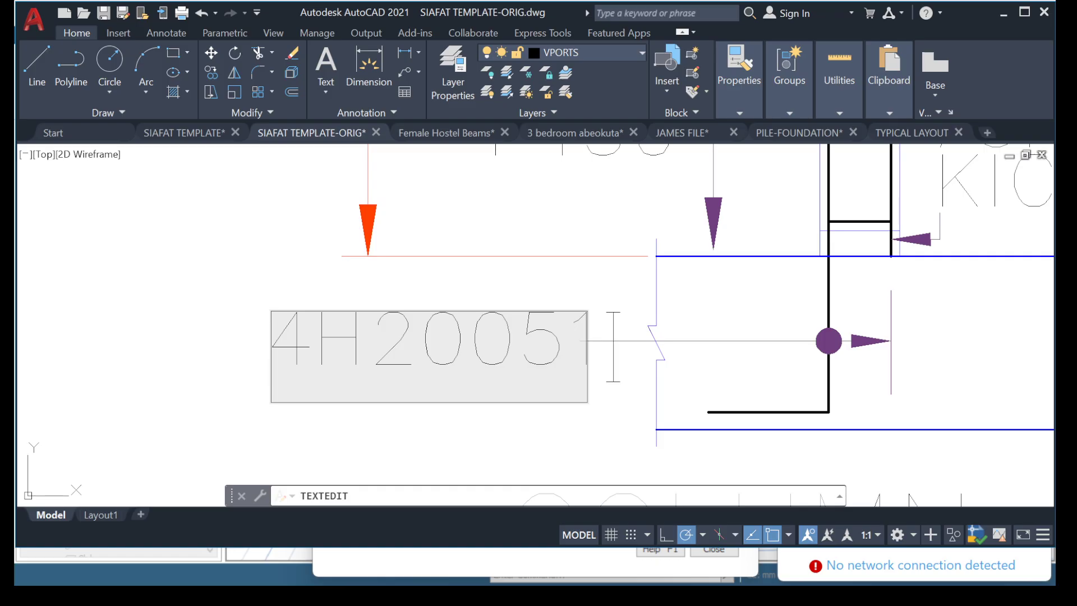
{"action": "key", "text": "Delete"}
{"action": "key", "text": "Escape"}
{"action": "key", "text": "Escape"}
Change the bar label at the base of Column 2 to 4H2005
{"action": "scroll", "coordinate": [389, 371], "scroll_direction": "down", "scroll_amount": 3}
{"action": "scroll", "coordinate": [389, 370], "scroll_direction": "up", "scroll_amount": 2}
{"action": "left_click", "coordinate": [384, 368]}
{"action": "left_click", "coordinate": [374, 361]}
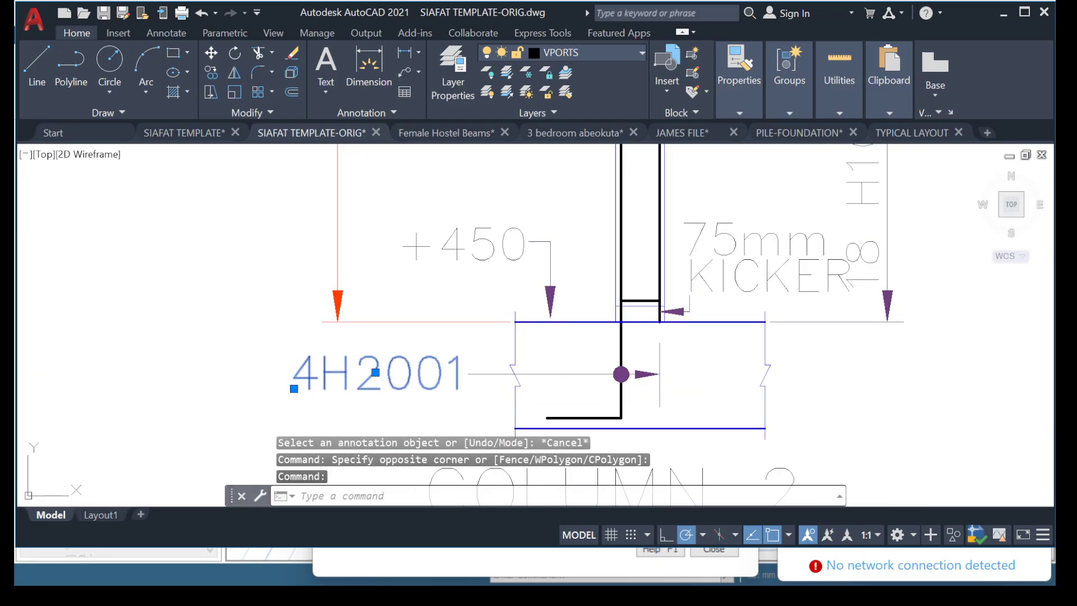
{"action": "double_click", "coordinate": [387, 371]}
{"action": "left_click", "coordinate": [449, 375]}
{"action": "type", "text": "5"}
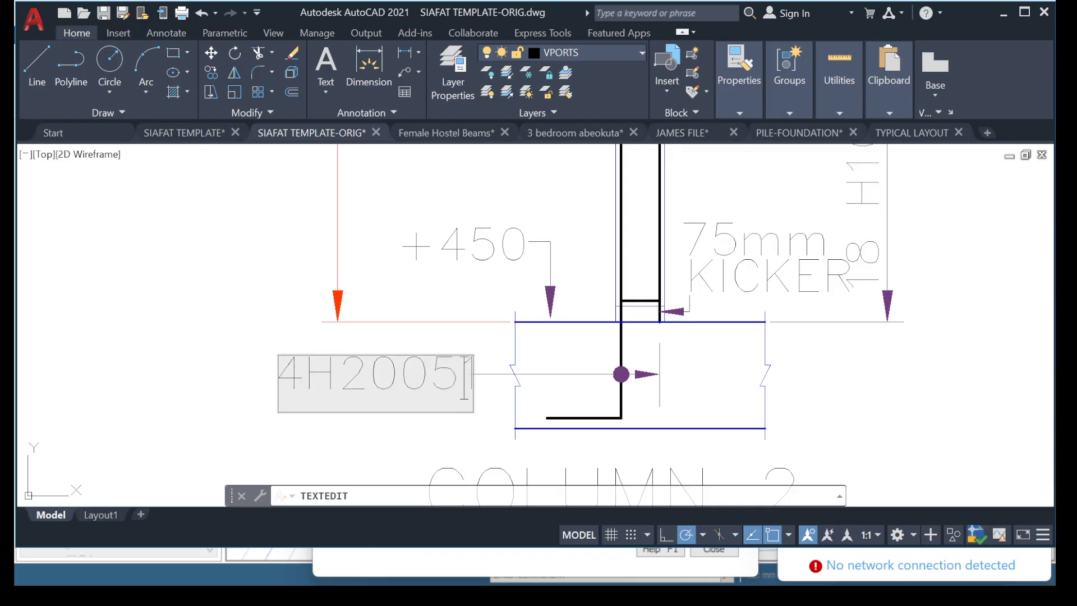
{"action": "left_click", "coordinate": [446, 302]}
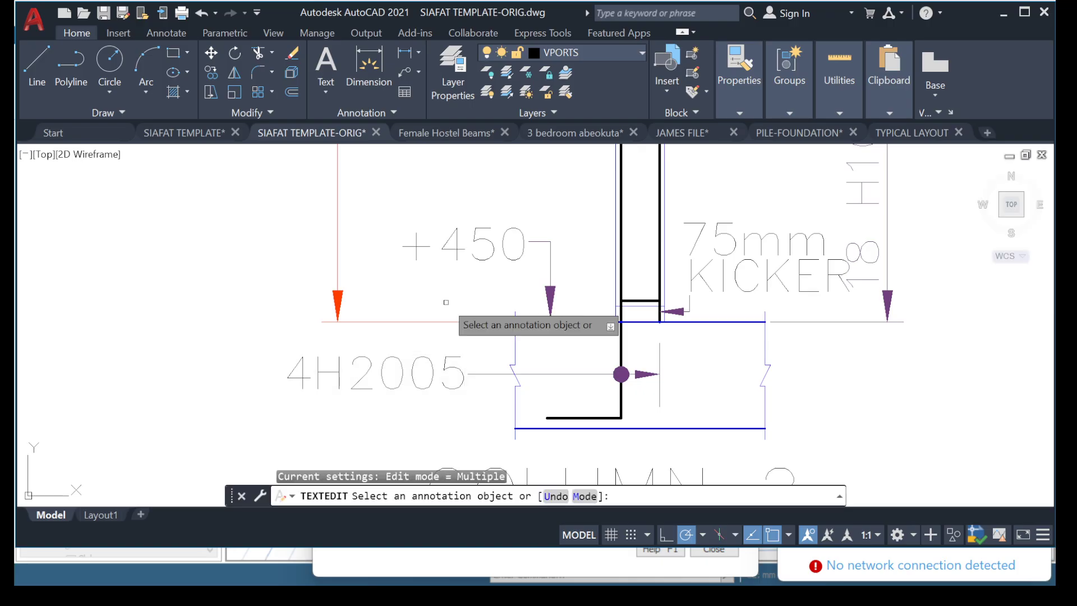
{"action": "key", "text": "Escape"}
Change the bar label on Column 2's lowest storey to 4H2006
{"action": "scroll", "coordinate": [467, 331], "scroll_direction": "down", "scroll_amount": 5}
{"action": "scroll", "coordinate": [477, 248], "scroll_direction": "up", "scroll_amount": 4}
{"action": "left_click", "coordinate": [479, 285]}
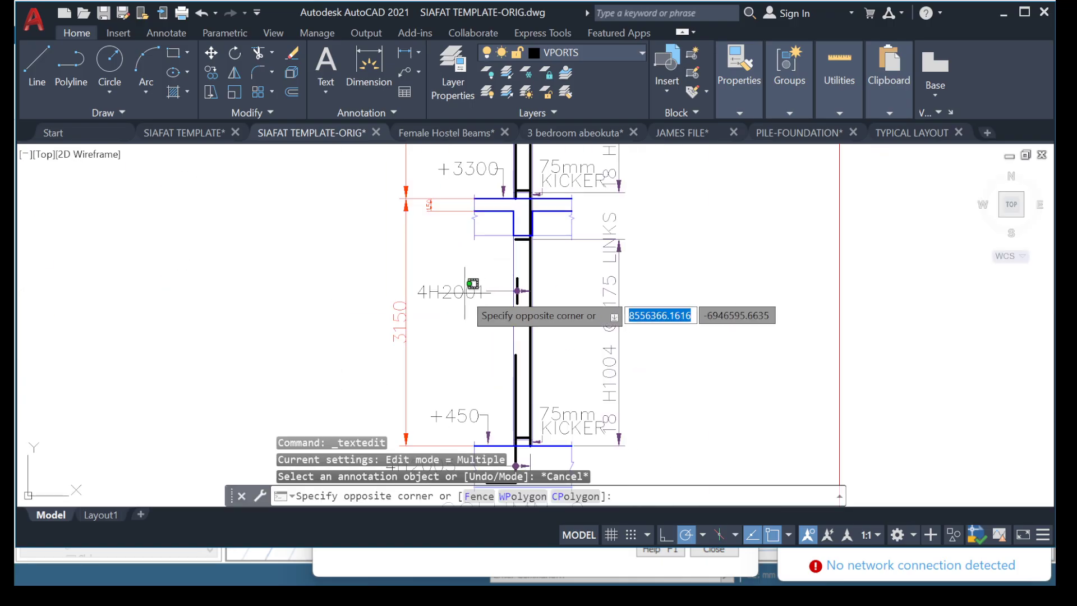
{"action": "left_click", "coordinate": [426, 293]}
{"action": "left_click", "coordinate": [468, 294]}
{"action": "scroll", "coordinate": [477, 294], "scroll_direction": "up", "scroll_amount": 8}
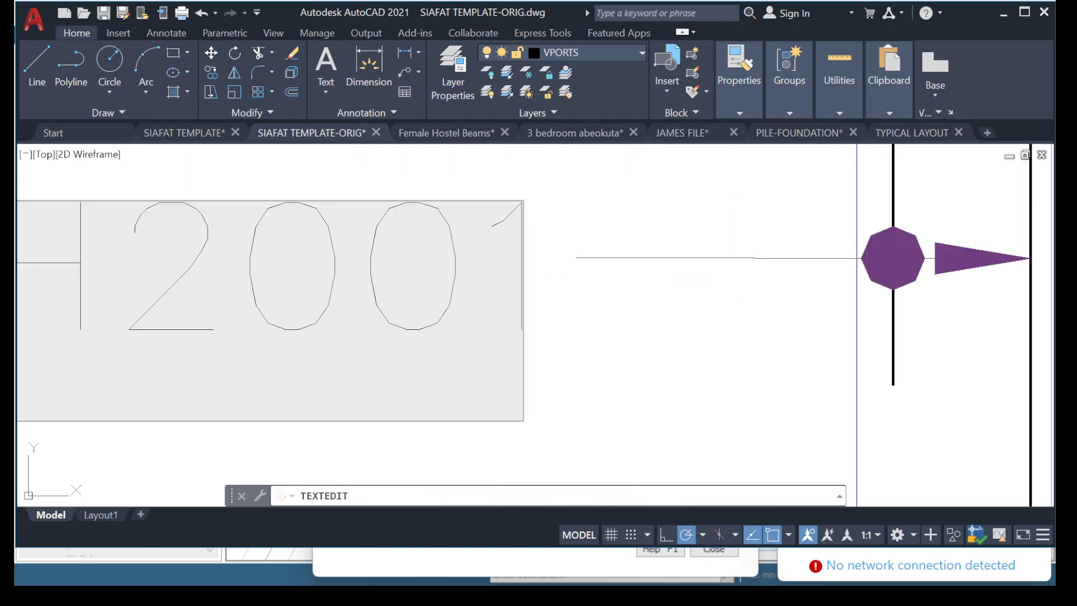
{"action": "type", "text": "6"}
{"action": "key", "text": "Delete"}
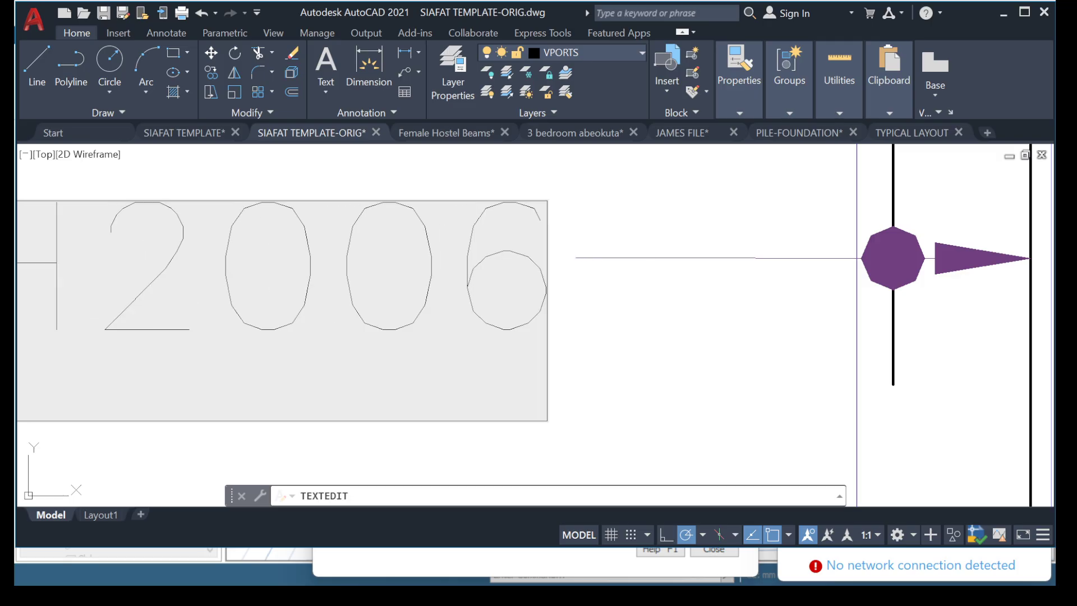
{"action": "key", "text": "Return"}
{"action": "key", "text": "Escape"}
Change the bar label on Column 2's middle storey to 4H2007
{"action": "scroll", "coordinate": [472, 377], "scroll_direction": "down", "scroll_amount": 8}
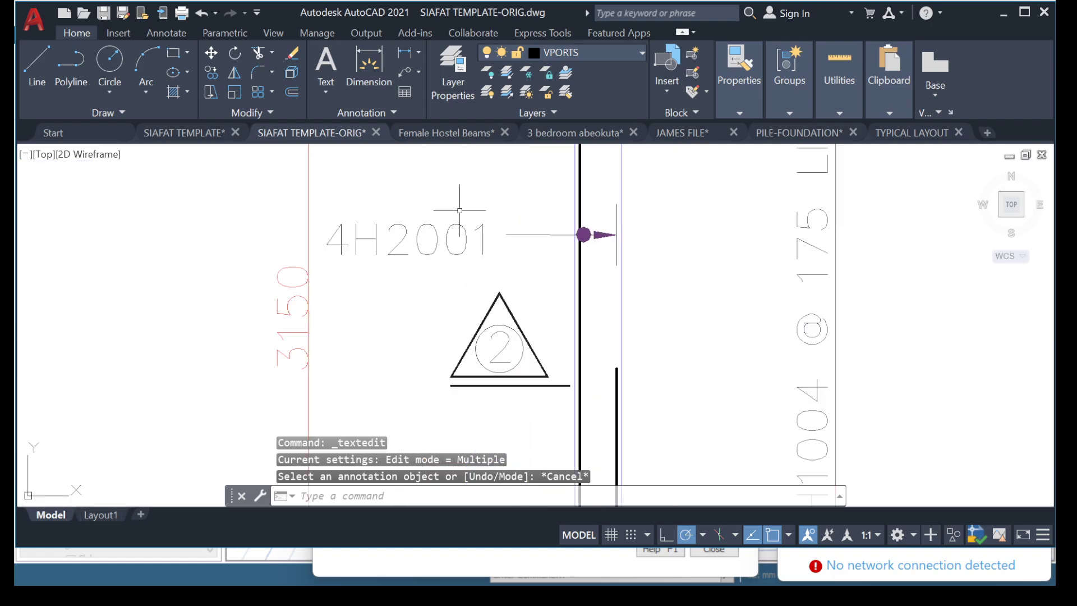
{"action": "left_click", "coordinate": [458, 235]}
{"action": "left_click", "coordinate": [438, 232]}
{"action": "double_click", "coordinate": [469, 246]}
{"action": "key", "text": "Escape"}
{"action": "left_click", "coordinate": [469, 245]}
{"action": "left_click", "coordinate": [472, 246]}
{"action": "type", "text": "7"}
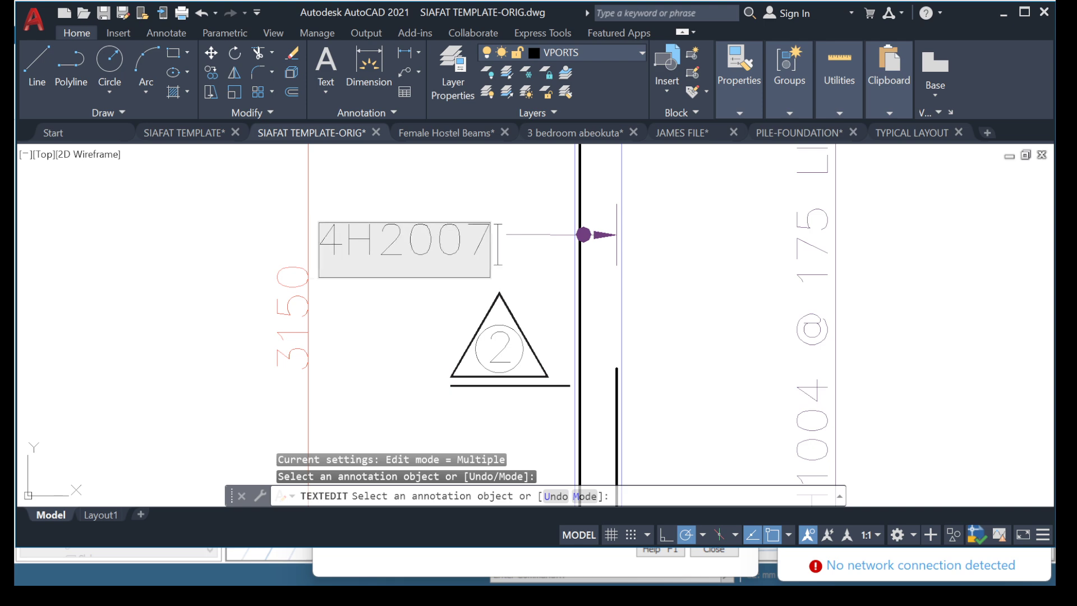
{"action": "left_click", "coordinate": [452, 331]}
{"action": "key", "text": "Escape"}
Review the bar labels, levels and storeys of Column 1 and Column 2 across the sheet
{"action": "scroll", "coordinate": [553, 288], "scroll_direction": "down", "scroll_amount": 12}
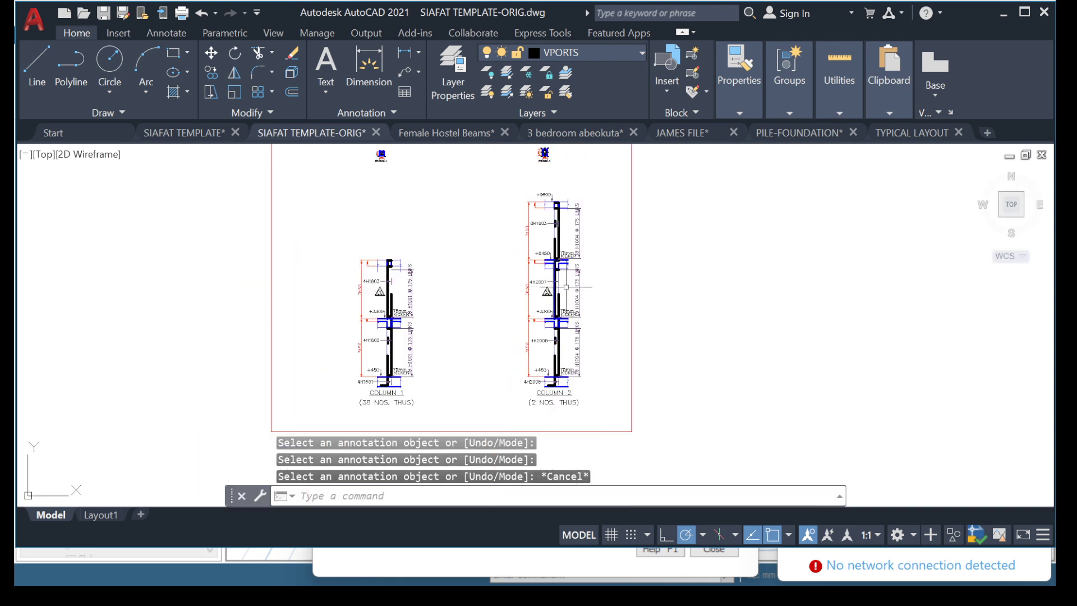
{"action": "scroll", "coordinate": [505, 277], "scroll_direction": "up", "scroll_amount": 8}
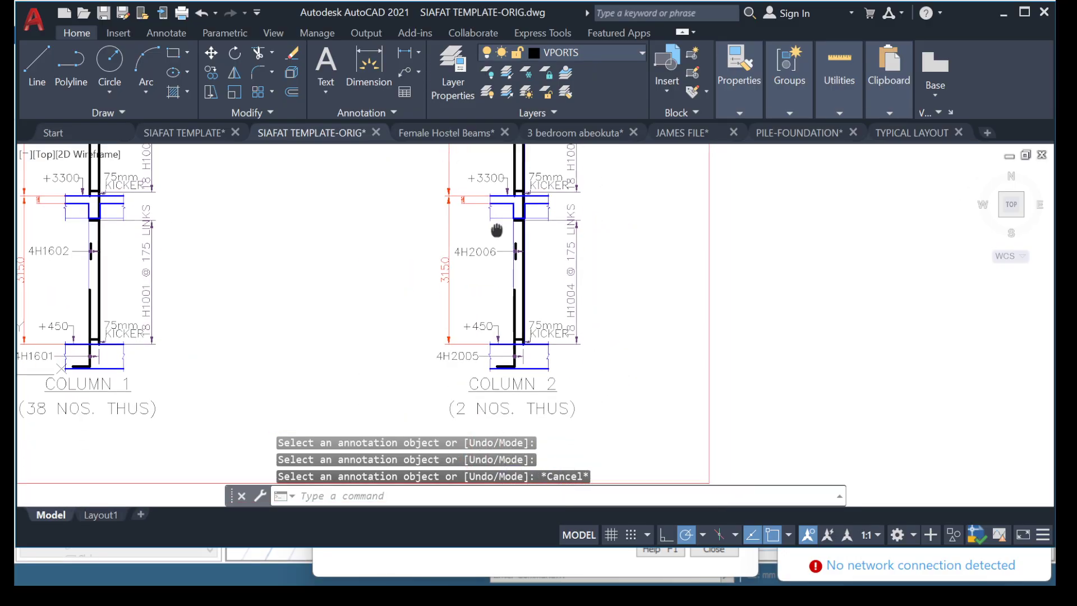
{"action": "middle_click_drag", "start_coordinate": [498, 237], "coordinate": [525, 381]}
{"action": "middle_click_drag", "start_coordinate": [494, 271], "coordinate": [514, 331]}
{"action": "scroll", "coordinate": [515, 333], "scroll_direction": "down", "scroll_amount": 2}
{"action": "middle_click_drag", "start_coordinate": [506, 265], "coordinate": [520, 308]}
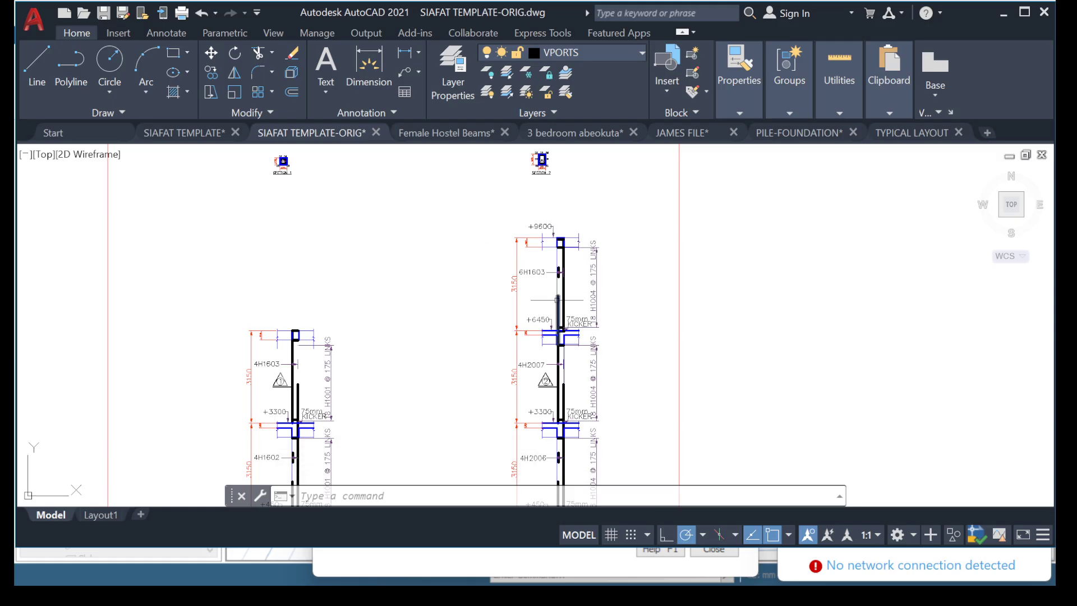
{"action": "scroll", "coordinate": [526, 368], "scroll_direction": "up", "scroll_amount": 2}
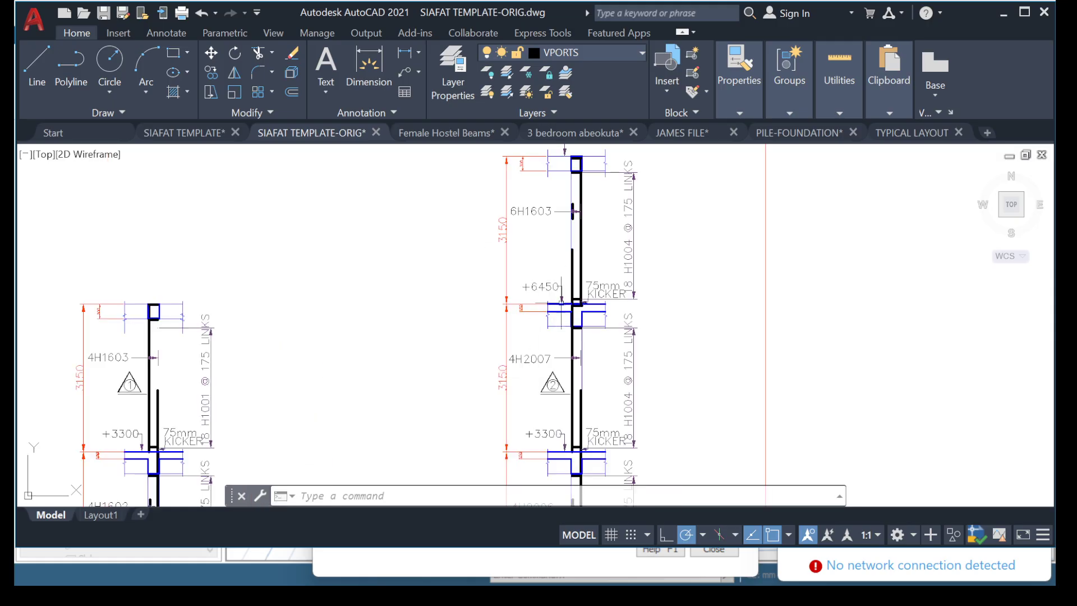
{"action": "middle_click_drag", "start_coordinate": [554, 289], "coordinate": [538, 354]}
Erase the whole three-storey elevation of Column 2, keeping its title and quantity note
{"action": "left_click", "coordinate": [440, 188]}
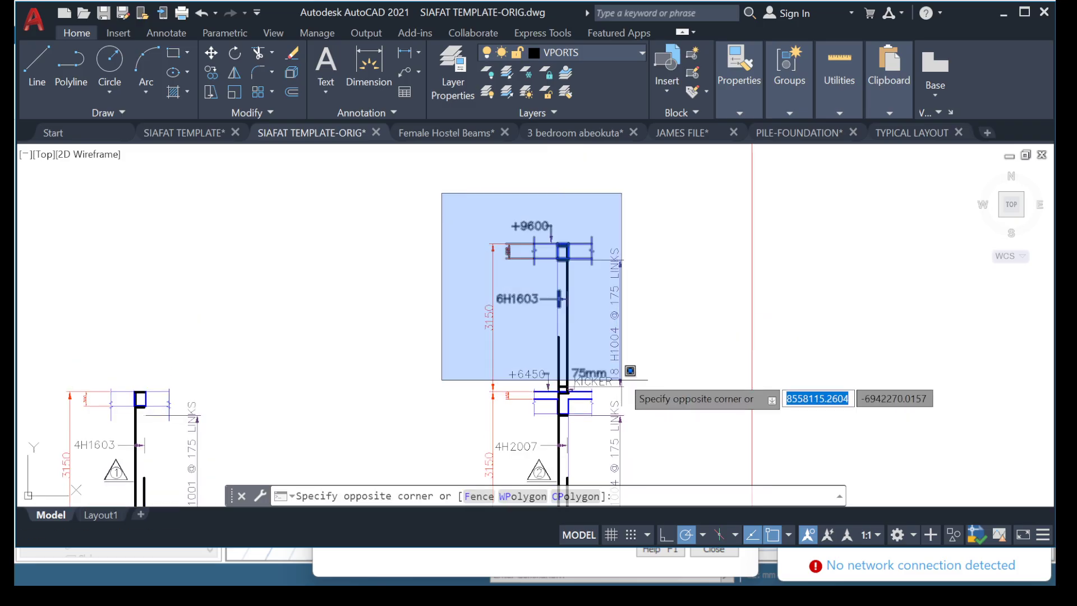
{"action": "scroll", "coordinate": [629, 342], "scroll_direction": "down", "scroll_amount": 1}
{"action": "middle_click_drag", "start_coordinate": [629, 341], "coordinate": [605, 213]}
{"action": "scroll", "coordinate": [621, 425], "scroll_direction": "up", "scroll_amount": 4}
{"action": "left_click", "coordinate": [628, 407]}
{"action": "key", "text": "Delete"}
{"action": "scroll", "coordinate": [628, 393], "scroll_direction": "down", "scroll_amount": 4}
Copy Column 1's complete elevation with its title to the space above the COLUMN 2 title
{"action": "left_click", "coordinate": [223, 183]}
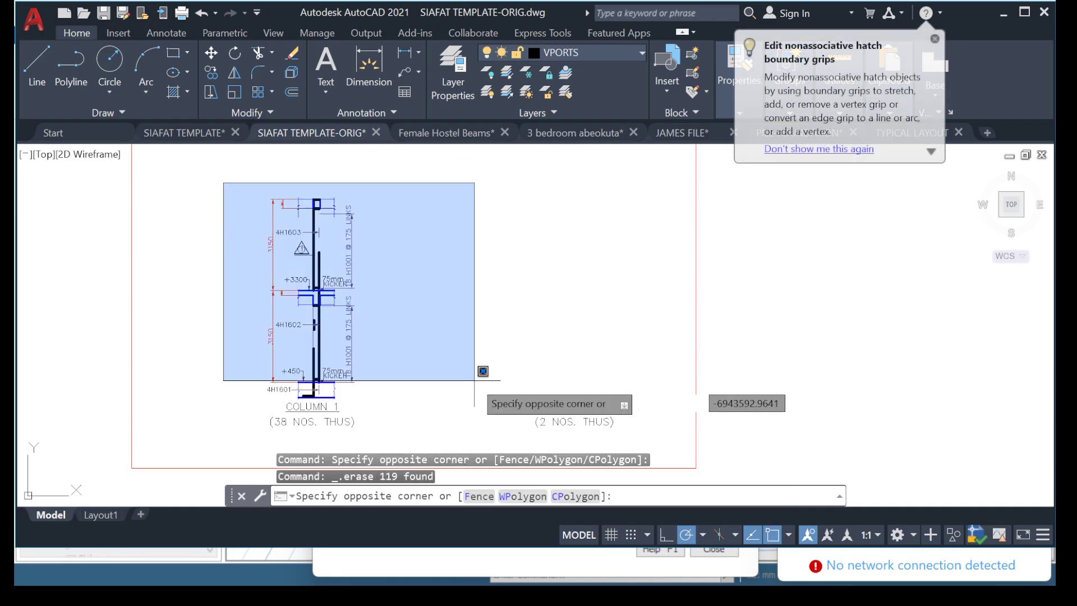
{"action": "left_click", "coordinate": [479, 452]}
{"action": "right_click", "coordinate": [289, 304]}
{"action": "left_click", "coordinate": [331, 338]}
{"action": "left_click", "coordinate": [286, 280]}
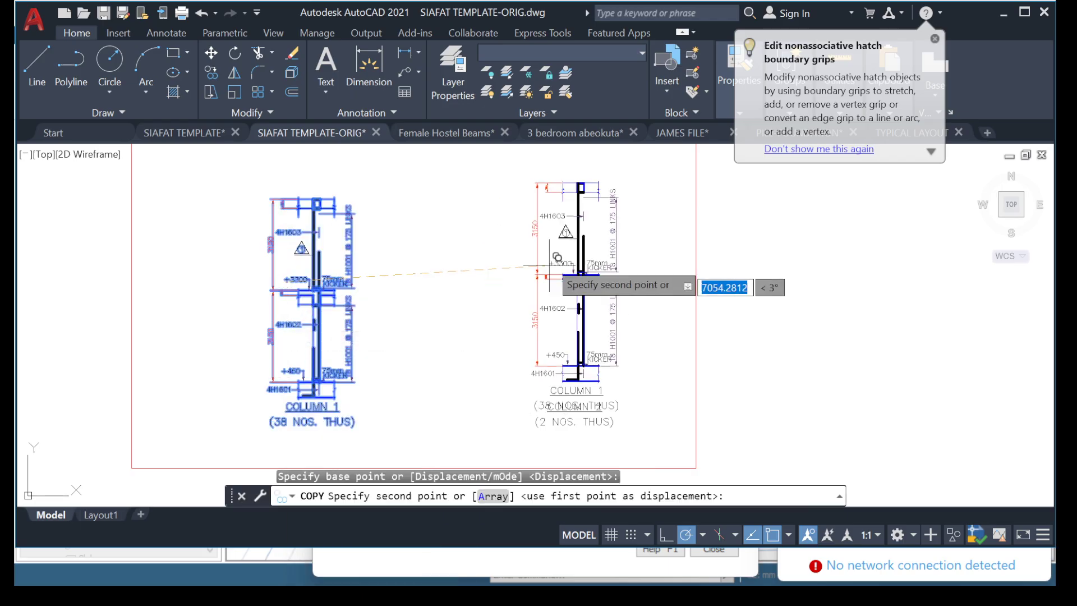
{"action": "left_click", "coordinate": [557, 237]}
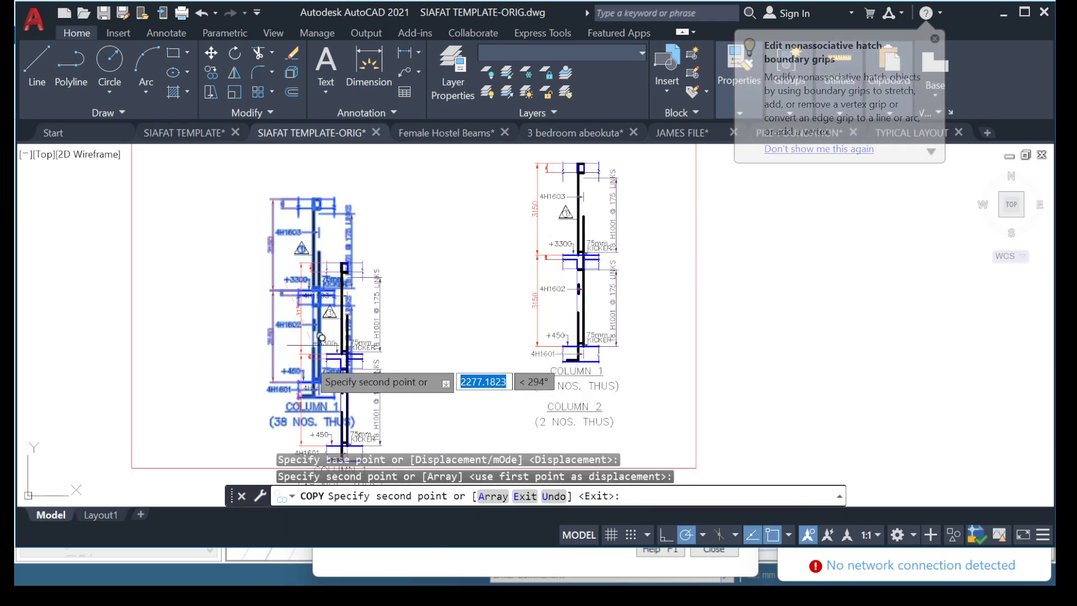
{"action": "key", "text": "Escape"}
Erase the duplicate COLUMN 1 title under the copied elevation
{"action": "scroll", "coordinate": [326, 401], "scroll_direction": "up", "scroll_amount": 5}
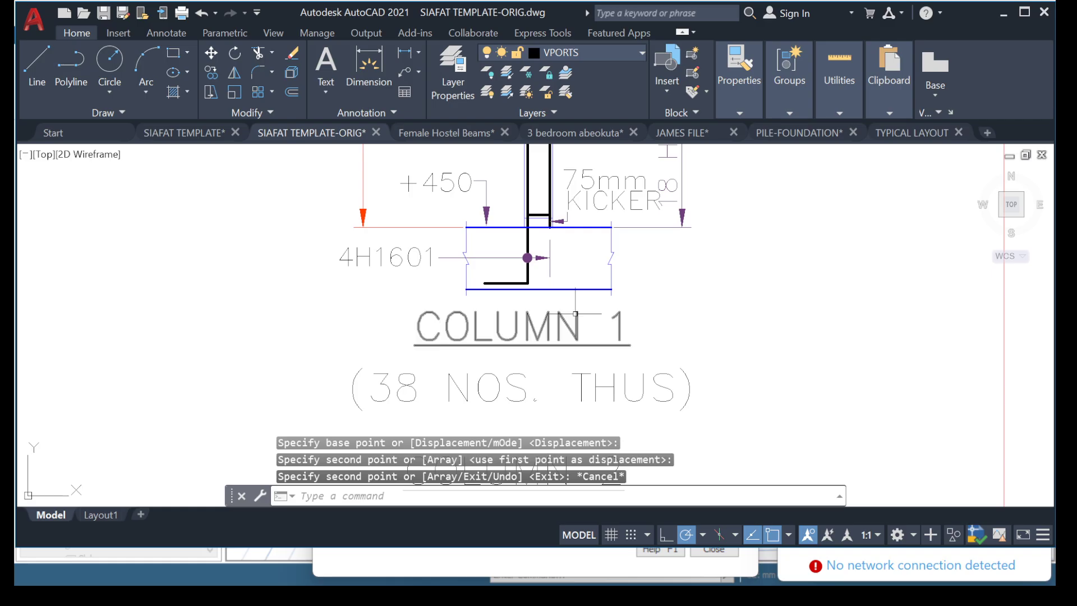
{"action": "left_click_drag", "start_coordinate": [654, 316], "coordinate": [506, 345]}
{"action": "key", "text": "Delete"}
{"action": "scroll", "coordinate": [519, 361], "scroll_direction": "down", "scroll_amount": 5}
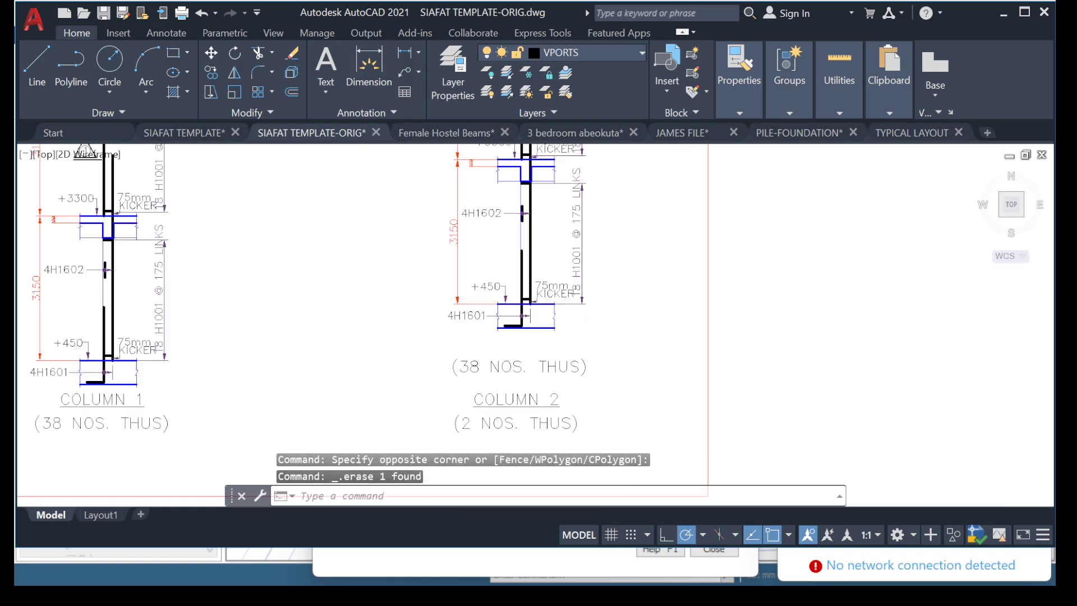
Change the bar label at the base of the copied column to 4H2002
{"action": "scroll", "coordinate": [471, 318], "scroll_direction": "up", "scroll_amount": 6}
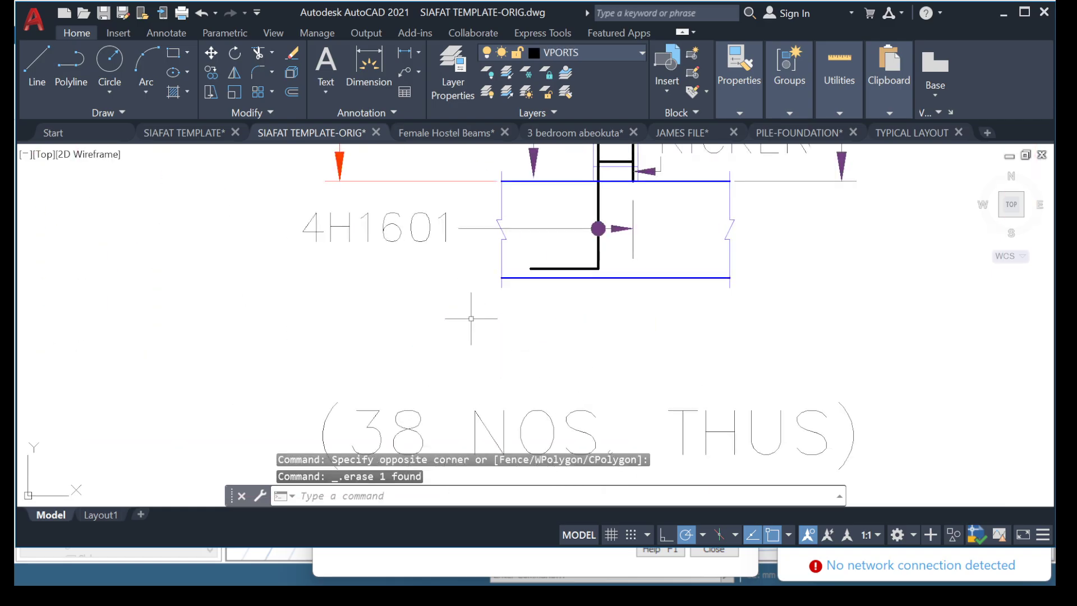
{"action": "double_click", "coordinate": [411, 218]}
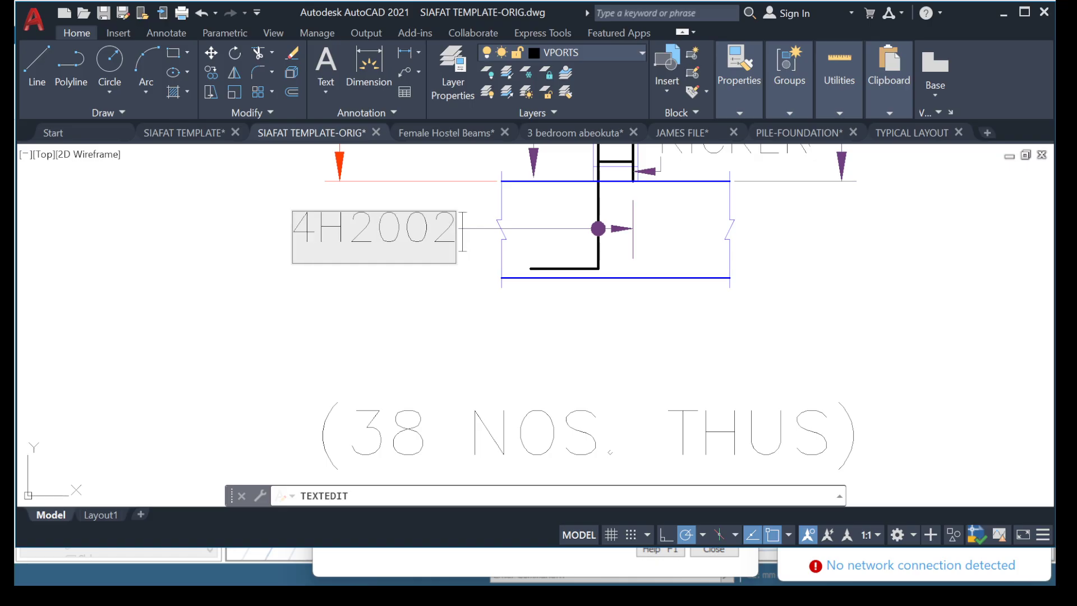
{"action": "key", "text": "Escape"}
{"action": "key", "text": "Escape"}
{"action": "scroll", "coordinate": [426, 302], "scroll_direction": "down", "scroll_amount": 6}
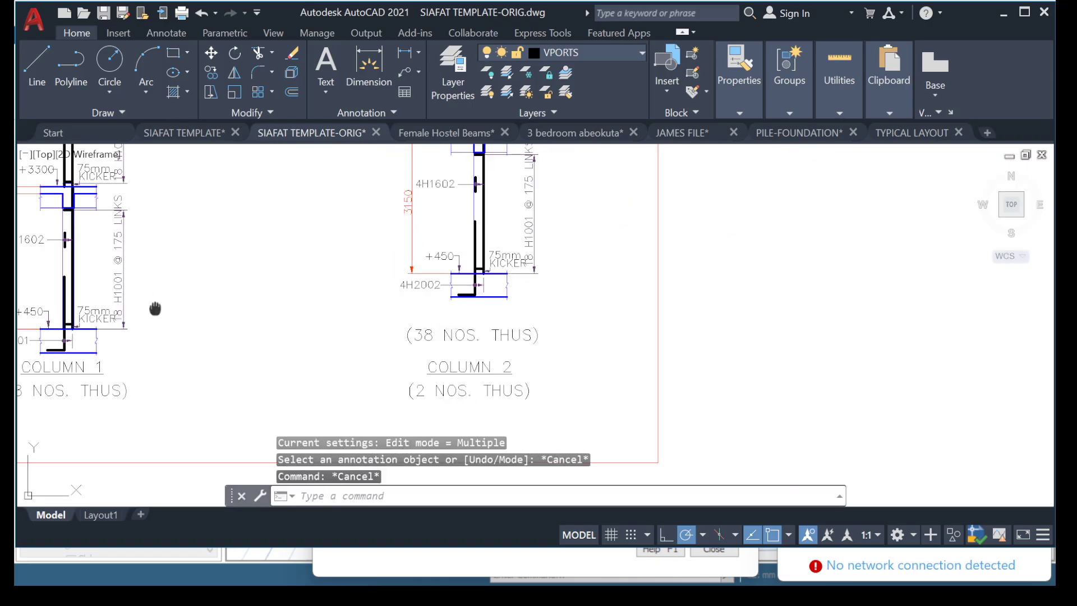
Renumber the copied column's base bar label as 4H2005
{"action": "middle_click_drag", "start_coordinate": [155, 309], "coordinate": [157, 325]}
{"action": "scroll", "coordinate": [392, 360], "scroll_direction": "up", "scroll_amount": 5}
{"action": "scroll", "coordinate": [582, 416], "scroll_direction": "up", "scroll_amount": 4}
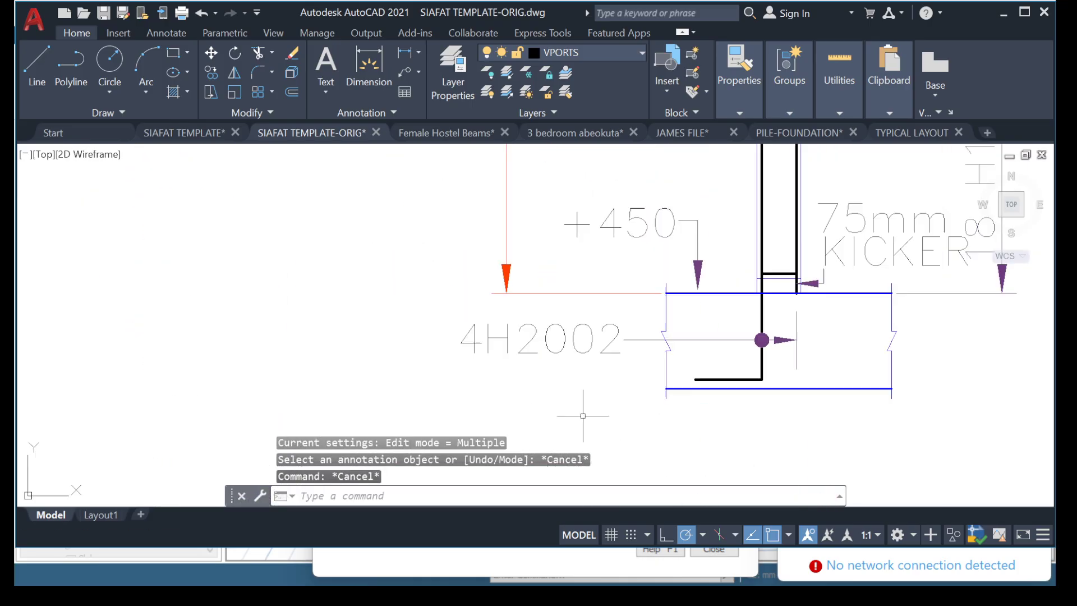
{"action": "left_click", "coordinate": [566, 385]}
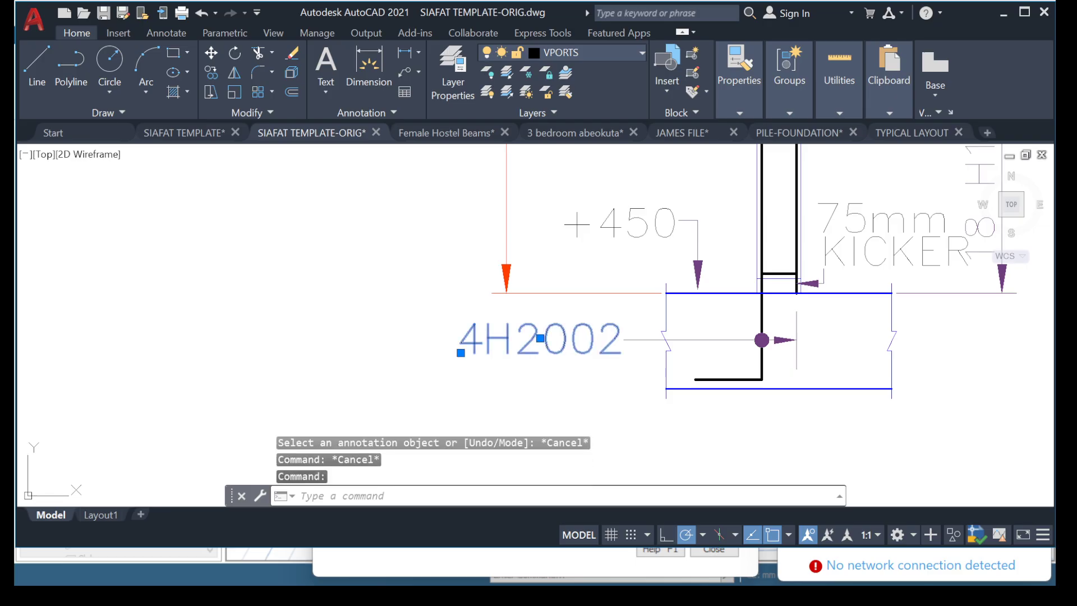
{"action": "double_click", "coordinate": [550, 339]}
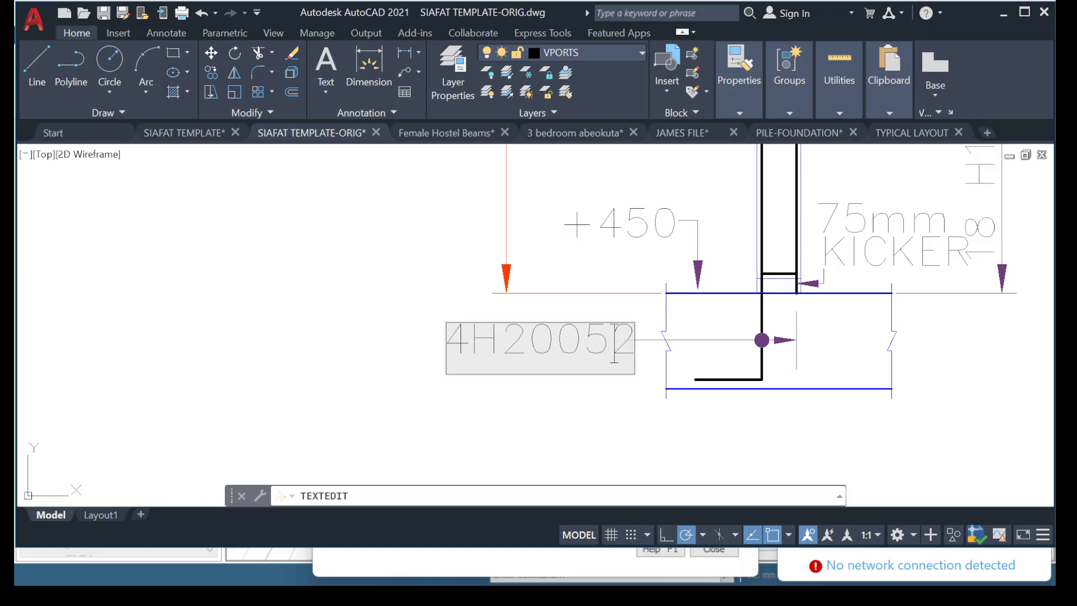
{"action": "left_click", "coordinate": [582, 370]}
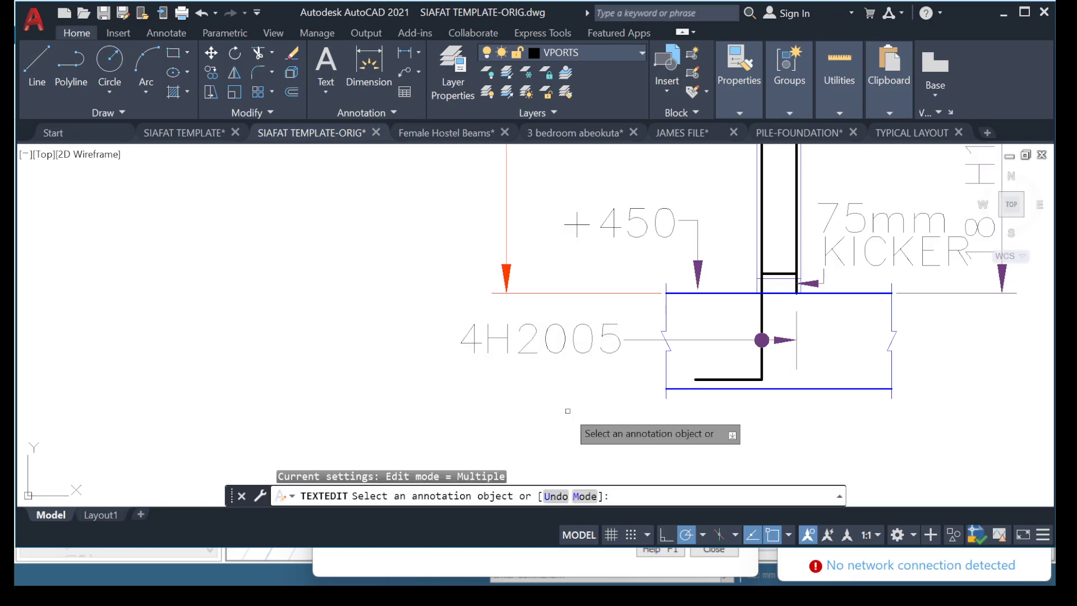
{"action": "key", "text": "Escape"}
Change the bar label on the copied column's lower storey to 4H1606
{"action": "scroll", "coordinate": [583, 370], "scroll_direction": "down", "scroll_amount": 3}
{"action": "middle_click_drag", "start_coordinate": [549, 174], "coordinate": [548, 341]}
{"action": "scroll", "coordinate": [598, 314], "scroll_direction": "up", "scroll_amount": 3}
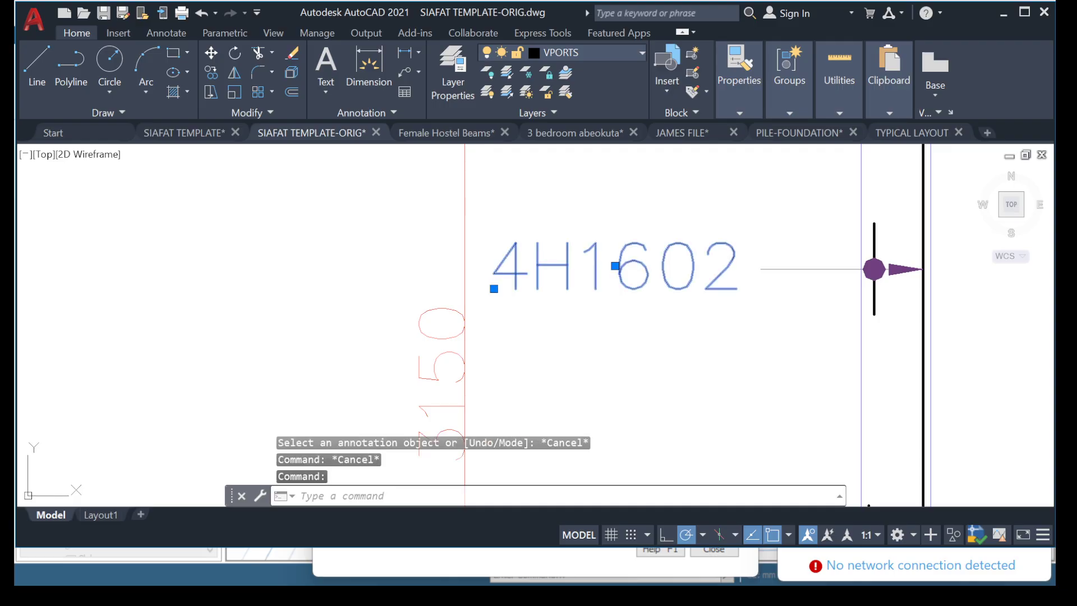
{"action": "double_click", "coordinate": [566, 262]}
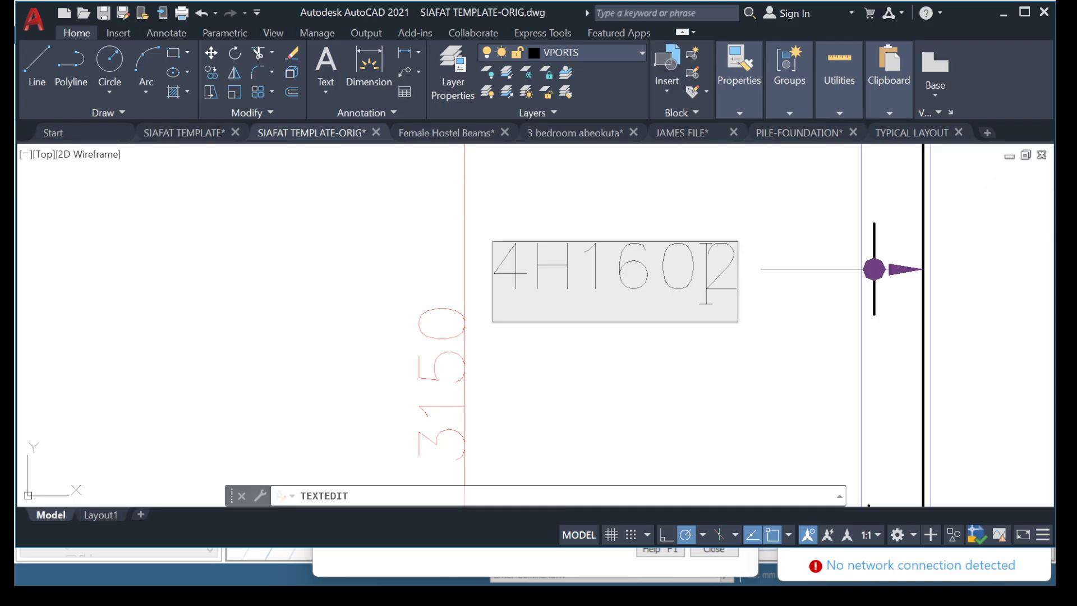
{"action": "type", "text": "6"}
{"action": "scroll", "coordinate": [727, 273], "scroll_direction": "down", "scroll_amount": 4}
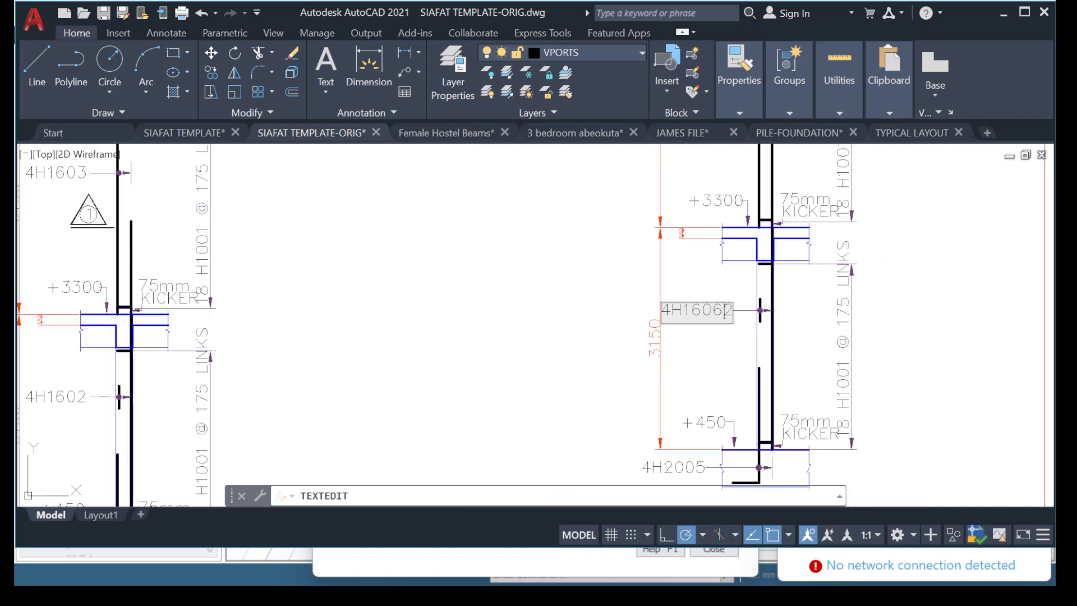
{"action": "scroll", "coordinate": [727, 273], "scroll_direction": "up", "scroll_amount": 4}
{"action": "key", "text": "Delete"}
{"action": "key", "text": "Escape"}
Change the bar label on the copied column's upper storey to 4H1607
{"action": "scroll", "coordinate": [680, 284], "scroll_direction": "down", "scroll_amount": 5}
{"action": "scroll", "coordinate": [648, 243], "scroll_direction": "up", "scroll_amount": 4}
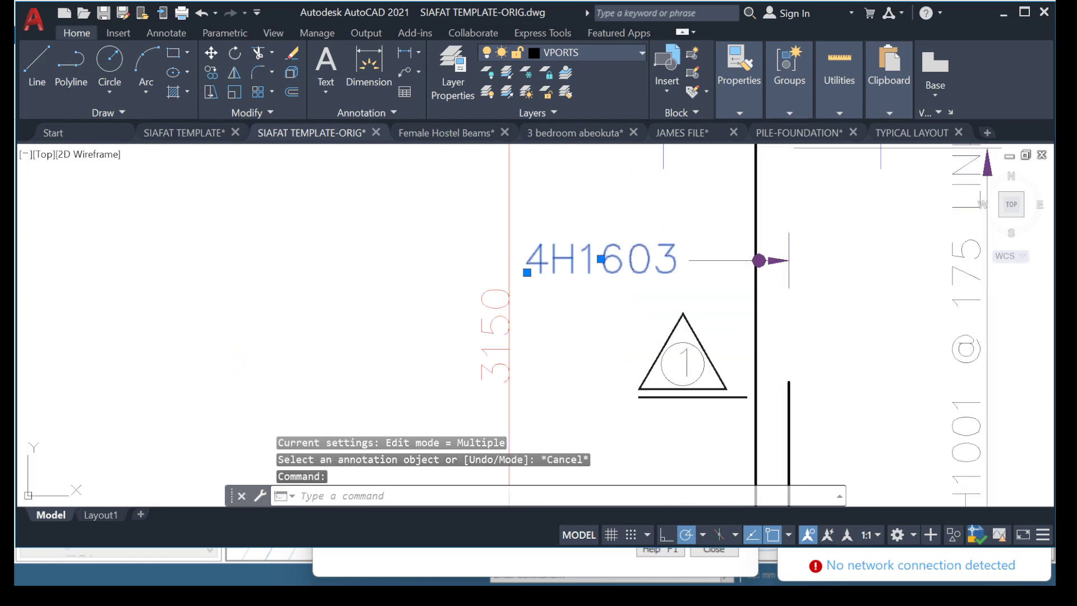
{"action": "double_click", "coordinate": [608, 258]}
{"action": "scroll", "coordinate": [667, 260], "scroll_direction": "up", "scroll_amount": 3}
{"action": "type", "text": "7"}
{"action": "key", "text": "Delete"}
{"action": "key", "text": "Escape"}
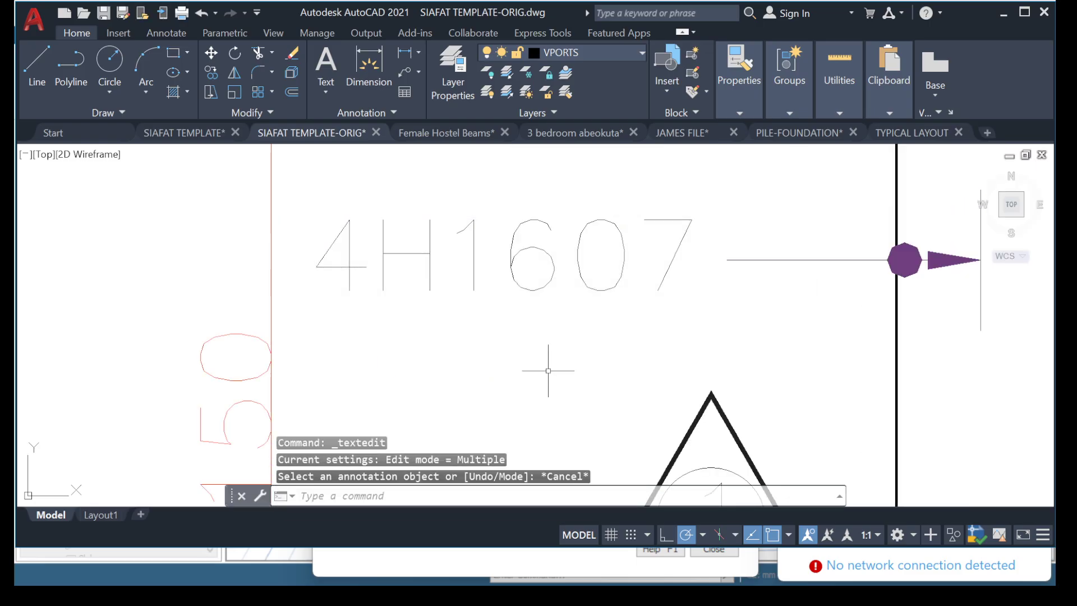
Stretch the upper end of the copied column's upper-storey links dimension to the underside of the roof beam
{"action": "scroll", "coordinate": [553, 366], "scroll_direction": "down", "scroll_amount": 4}
{"action": "mouse_move", "coordinate": [587, 348]}
{"action": "middle_mouse_down"}
{"action": "mouse_move", "coordinate": [589, 402]}
{"action": "mouse_move", "coordinate": [591, 361]}
{"action": "middle_mouse_up"}
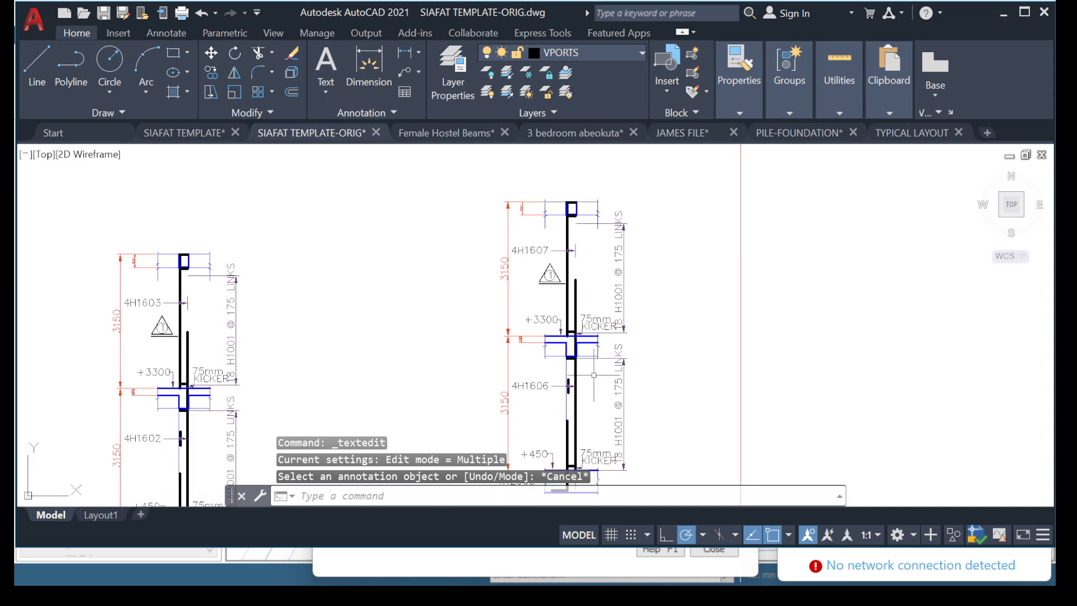
{"action": "scroll", "coordinate": [598, 228], "scroll_direction": "up", "scroll_amount": 3}
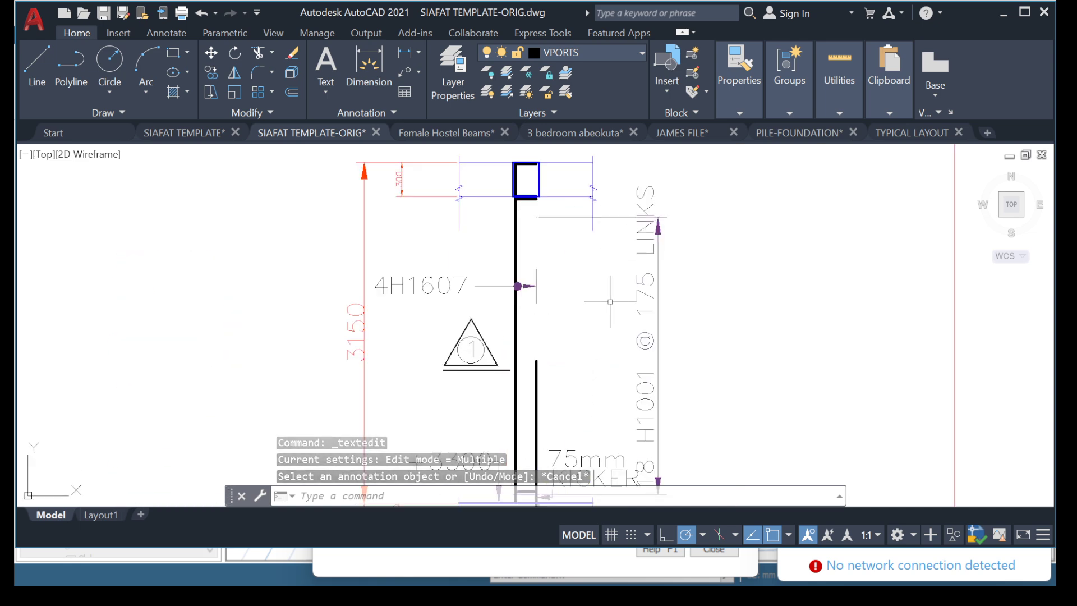
{"action": "scroll", "coordinate": [627, 251], "scroll_direction": "down", "scroll_amount": 3}
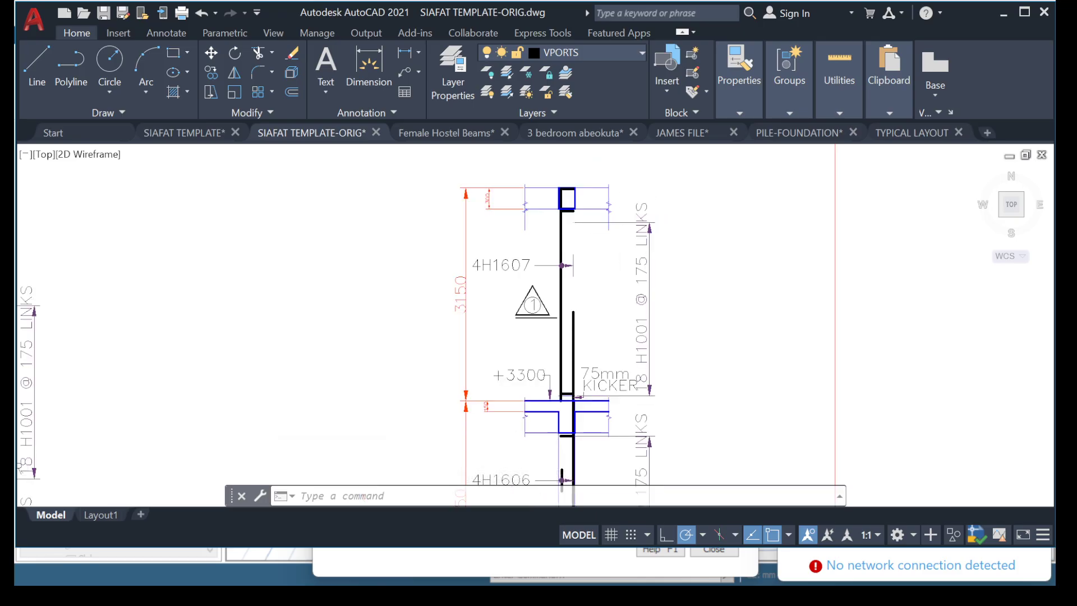
{"action": "scroll", "coordinate": [627, 252], "scroll_direction": "up", "scroll_amount": 5}
{"action": "left_click", "coordinate": [494, 224]}
{"action": "left_click", "coordinate": [494, 224]}
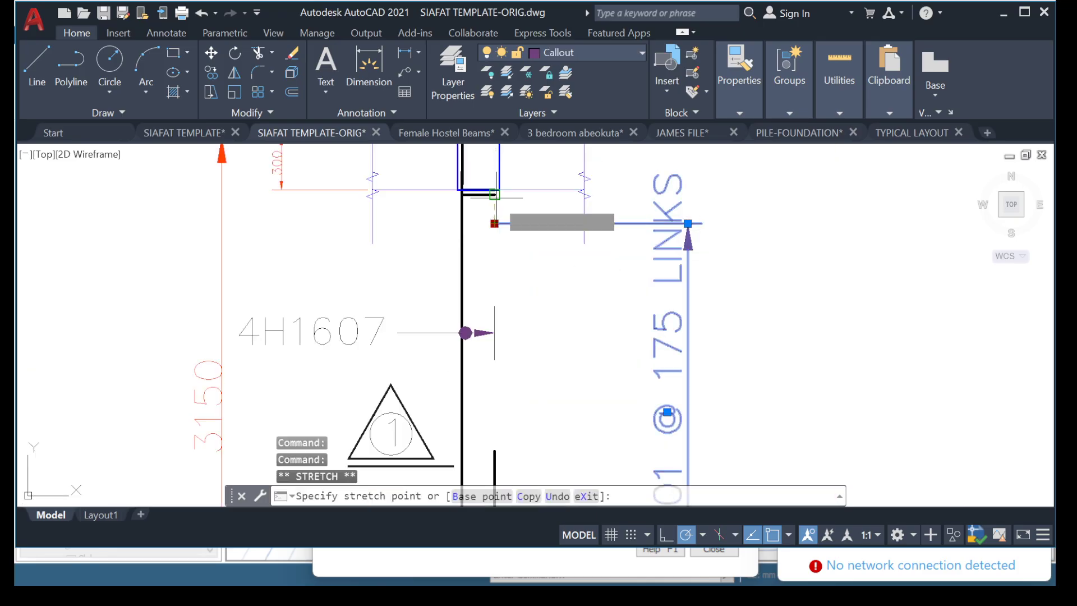
{"action": "left_click", "coordinate": [501, 186]}
{"action": "scroll", "coordinate": [529, 235], "scroll_direction": "down", "scroll_amount": 5}
{"action": "middle_click_drag", "start_coordinate": [566, 272], "coordinate": [606, 244]}
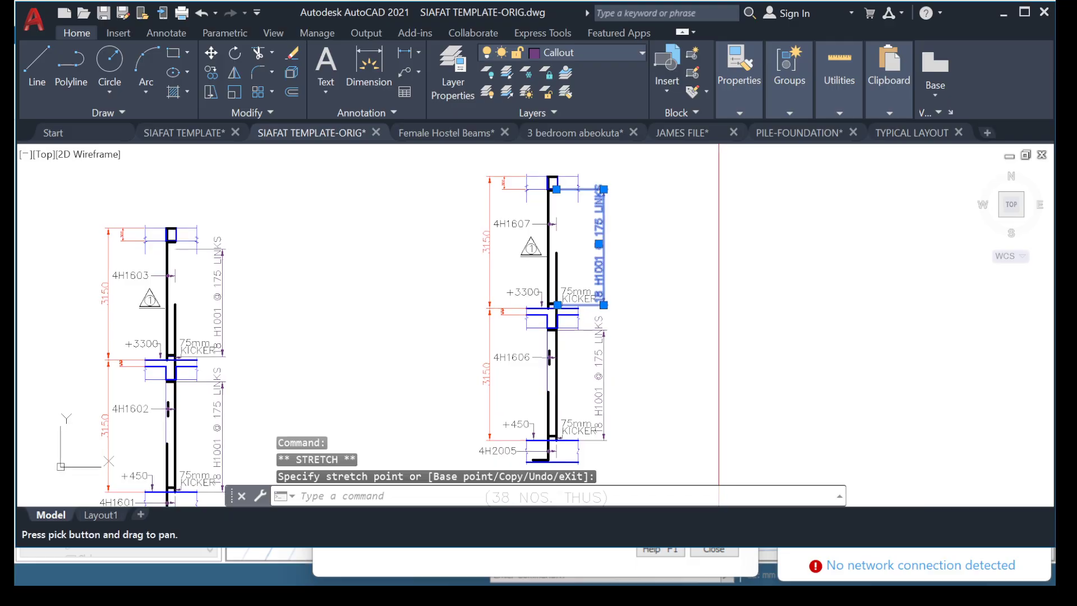
Examine the Column 1 and Column 2 elevations, checking their bar labels, links dimensions and titles against each other
{"action": "middle_click_drag", "start_coordinate": [526, 335], "coordinate": [525, 306]}
{"action": "scroll", "coordinate": [561, 309], "scroll_direction": "up", "scroll_amount": 4}
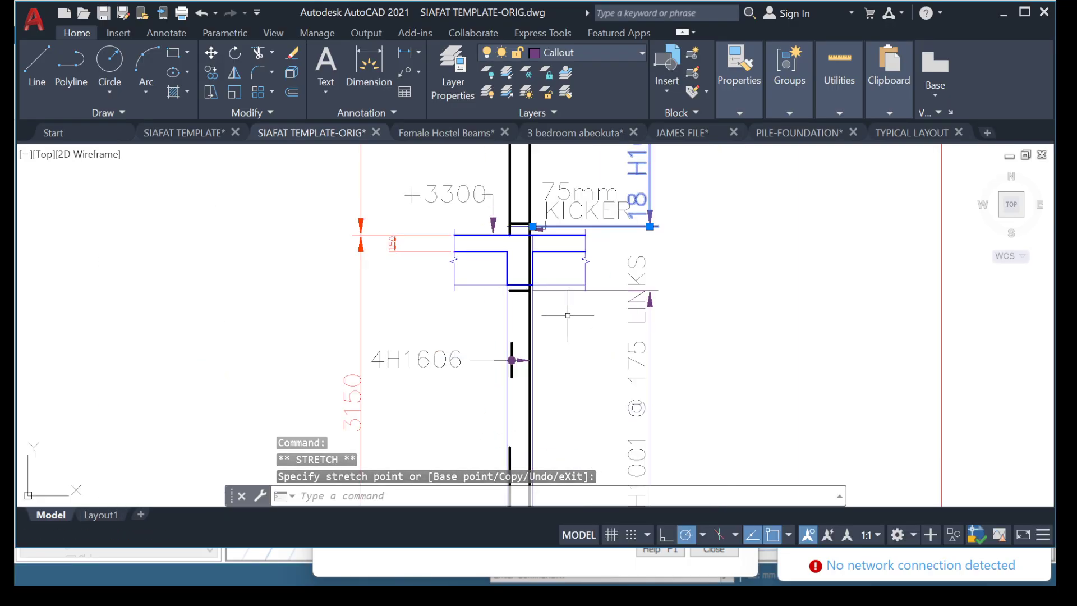
{"action": "key", "text": "Escape"}
{"action": "scroll", "coordinate": [538, 325], "scroll_direction": "down", "scroll_amount": 3}
{"action": "scroll", "coordinate": [538, 325], "scroll_direction": "up", "scroll_amount": 2}
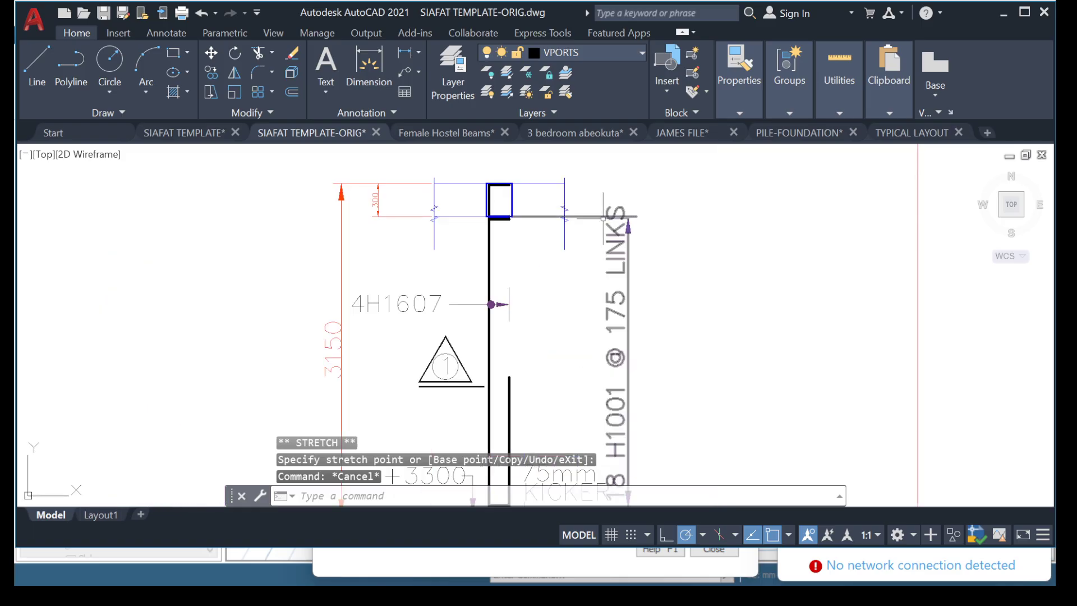
{"action": "scroll", "coordinate": [605, 218], "scroll_direction": "down", "scroll_amount": 6}
{"action": "scroll", "coordinate": [553, 327], "scroll_direction": "up", "scroll_amount": 4}
{"action": "middle_click_drag", "start_coordinate": [569, 325], "coordinate": [552, 335]}
{"action": "scroll", "coordinate": [590, 274], "scroll_direction": "up", "scroll_amount": 4}
{"action": "scroll", "coordinate": [633, 336], "scroll_direction": "down", "scroll_amount": 7}
{"action": "scroll", "coordinate": [638, 341], "scroll_direction": "up", "scroll_amount": 5}
{"action": "scroll", "coordinate": [485, 306], "scroll_direction": "down", "scroll_amount": 5}
{"action": "scroll", "coordinate": [372, 339], "scroll_direction": "up", "scroll_amount": 5}
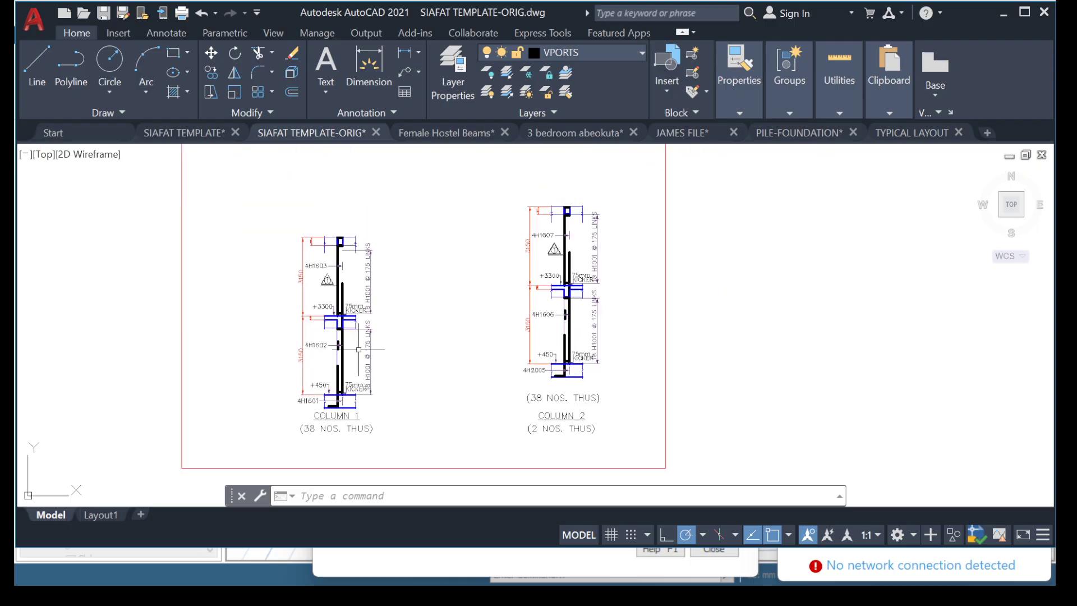
{"action": "mouse_move", "coordinate": [372, 393]}
{"action": "middle_mouse_down"}
{"action": "mouse_move", "coordinate": [376, 380]}
{"action": "mouse_move", "coordinate": [462, 344]}
{"action": "middle_mouse_up"}
{"action": "scroll", "coordinate": [379, 396], "scroll_direction": "down", "scroll_amount": 2}
{"action": "scroll", "coordinate": [458, 344], "scroll_direction": "down", "scroll_amount": 4}
{"action": "scroll", "coordinate": [458, 345], "scroll_direction": "down", "scroll_amount": 4}
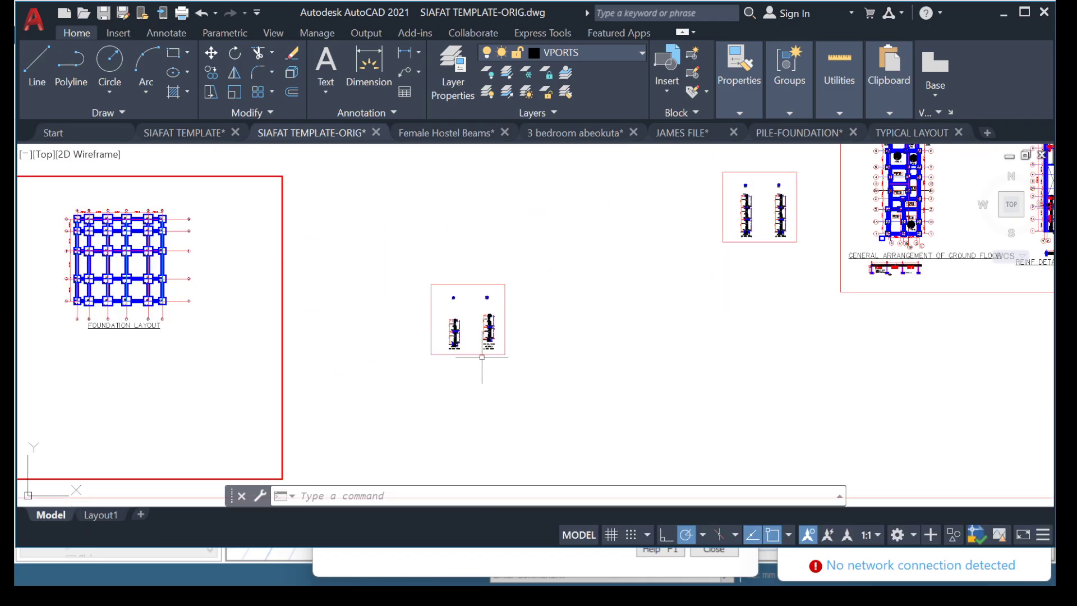
{"action": "scroll", "coordinate": [487, 356], "scroll_direction": "up", "scroll_amount": 8}
{"action": "scroll", "coordinate": [455, 330], "scroll_direction": "down", "scroll_amount": 3}
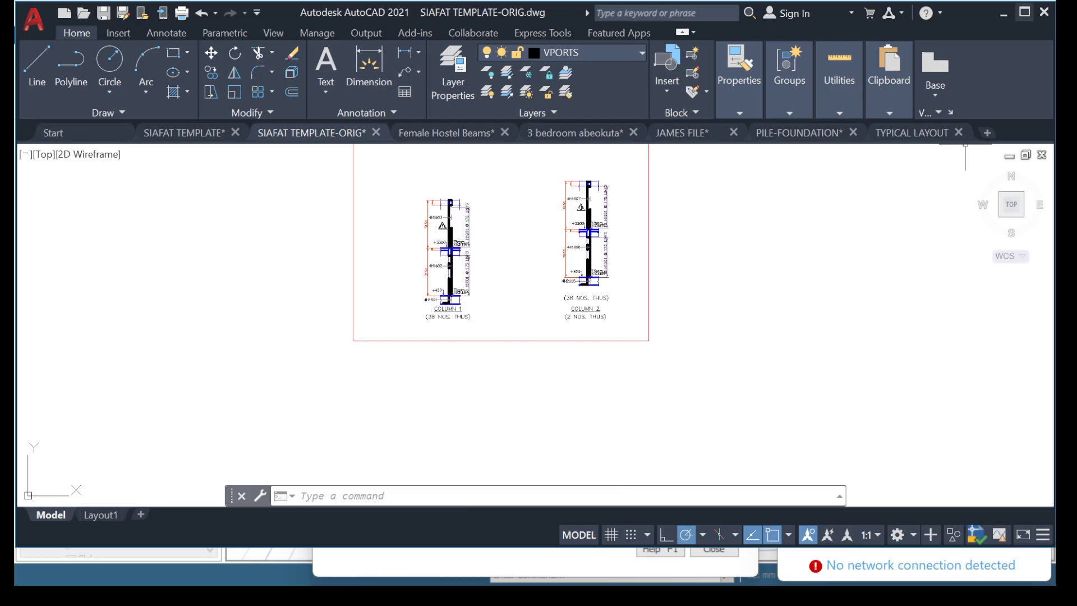
Switch from AutoCAD to ProtaStructure and close its open Column Reinforcement Design window
{"action": "left_click", "coordinate": [1024, 12]}
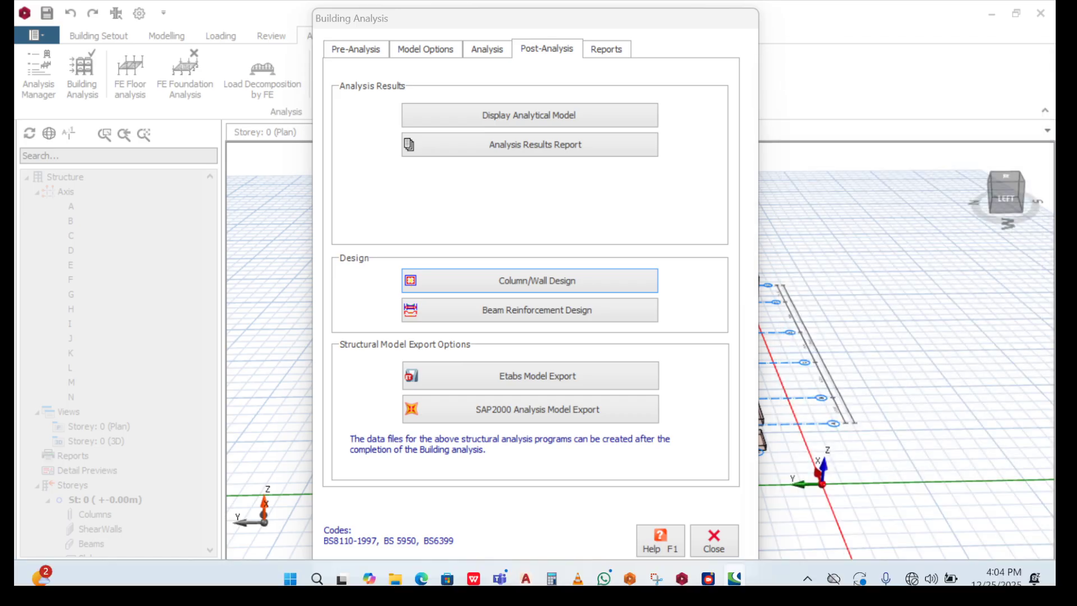
{"action": "mouse_move", "coordinate": [708, 567]}
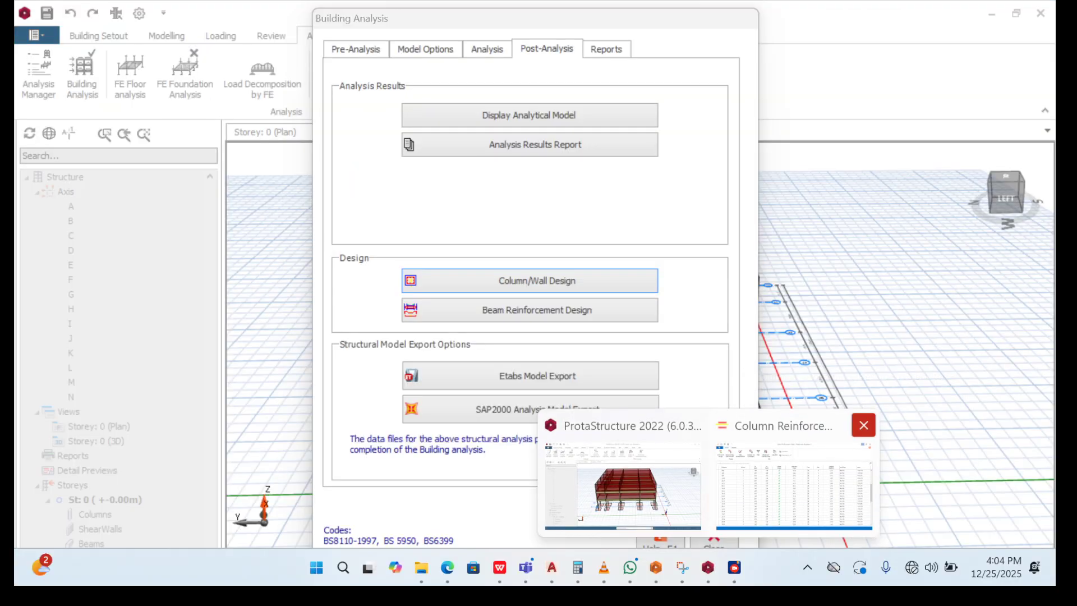
{"action": "left_click", "coordinate": [864, 424]}
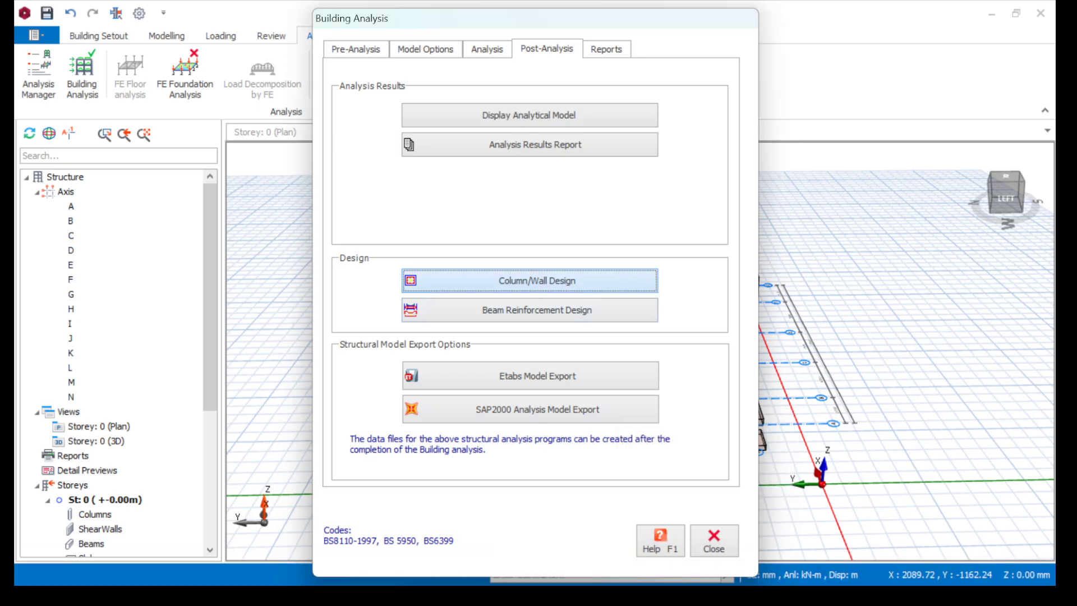
Reopen the Column/Wall Design table and review the steel bars and links of the columns, then minimize it
{"action": "left_click", "coordinate": [529, 281]}
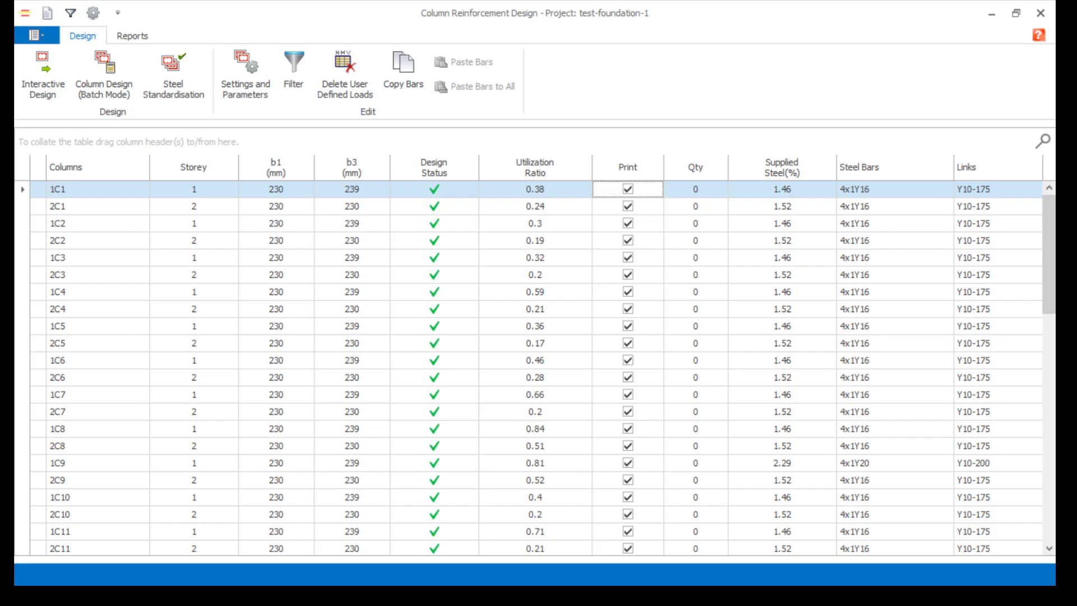
{"action": "scroll", "coordinate": [536, 368], "scroll_direction": "down", "scroll_amount": 1}
{"action": "scroll", "coordinate": [535, 368], "scroll_direction": "down", "scroll_amount": 1}
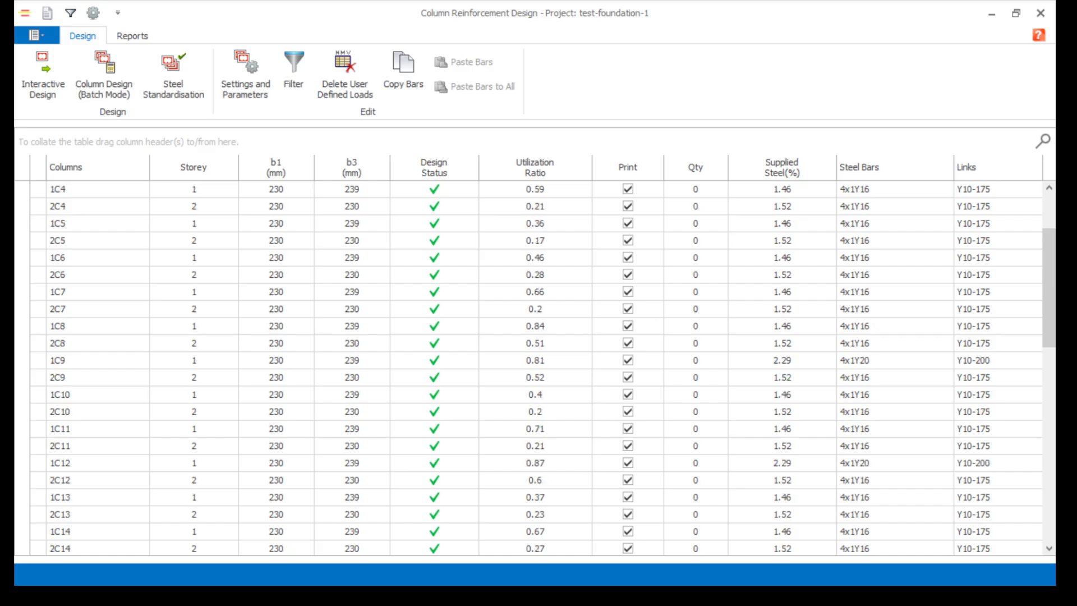
{"action": "left_click", "coordinate": [991, 13]}
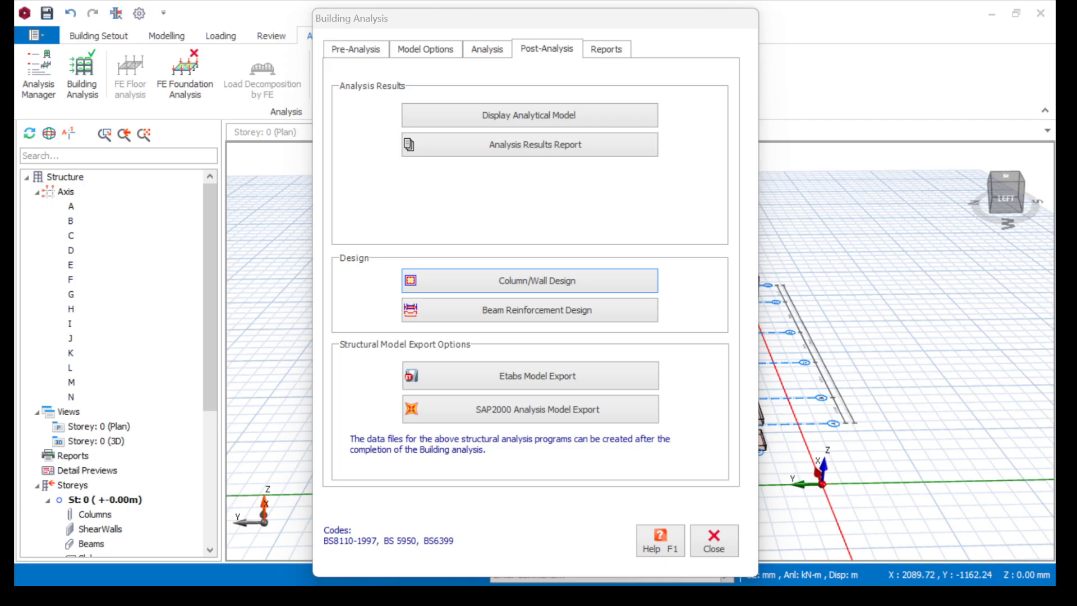
Close the Column Reinforcement Design window and the Building Analysis dialog, and minimize ProtaStructure
{"action": "key", "text": "super"}
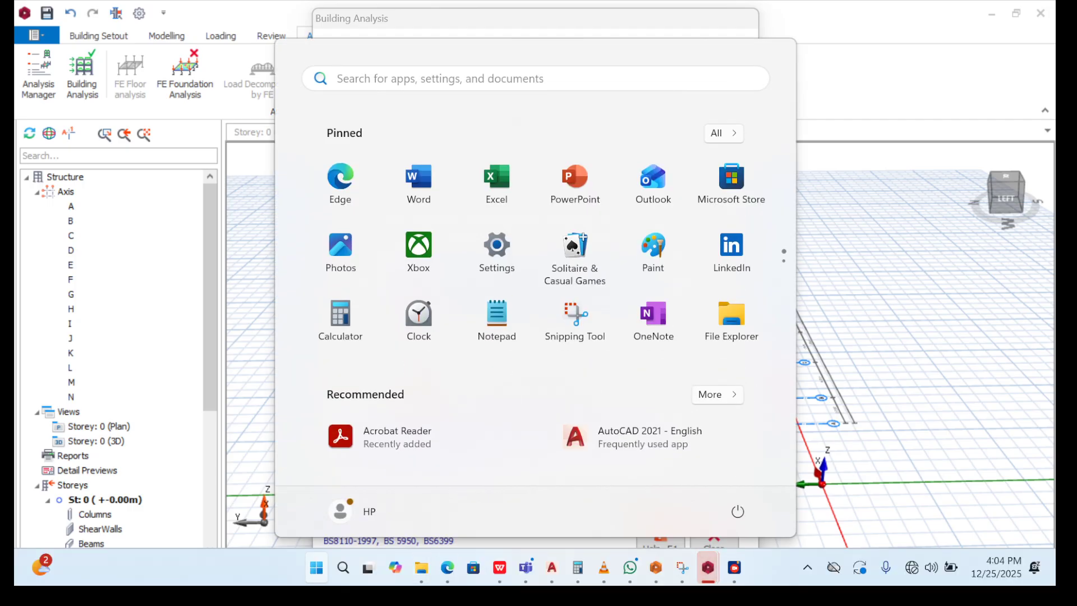
{"action": "mouse_move", "coordinate": [708, 568]}
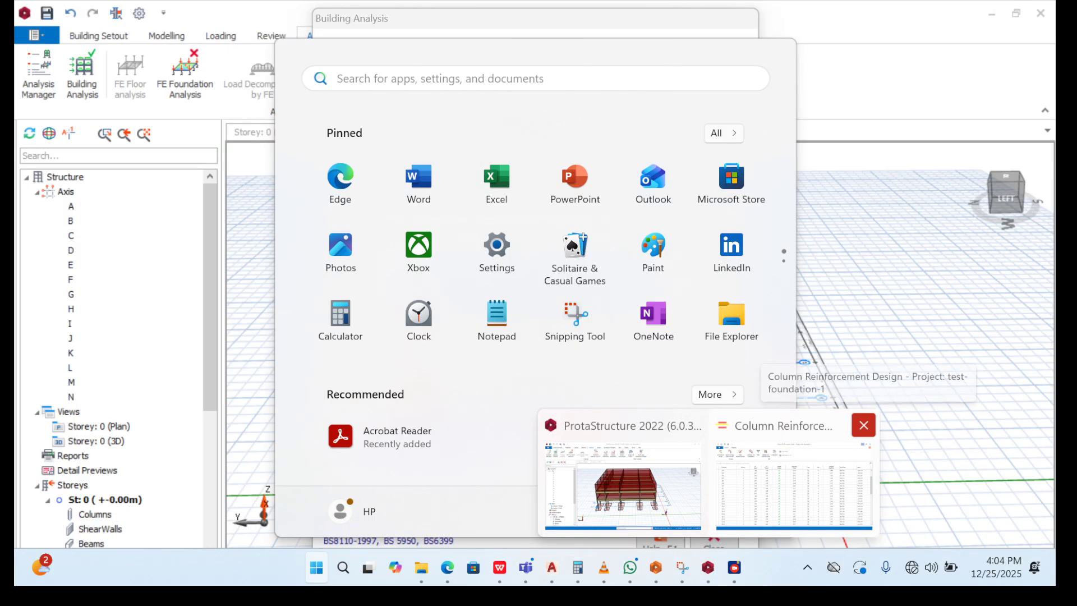
{"action": "left_click", "coordinate": [864, 426]}
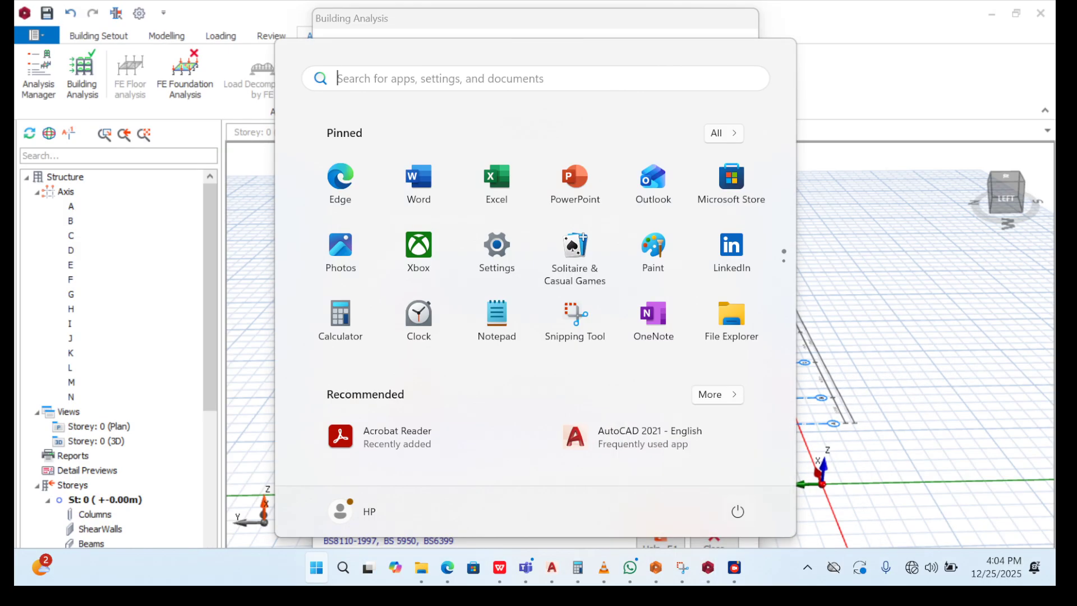
{"action": "key", "text": "super"}
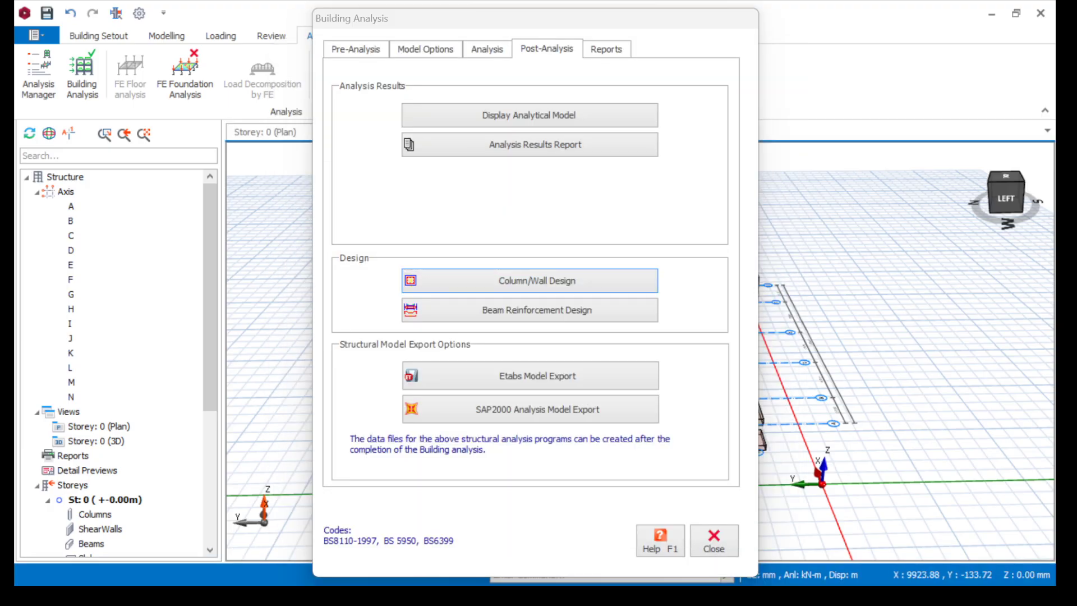
{"action": "left_click", "coordinate": [714, 540]}
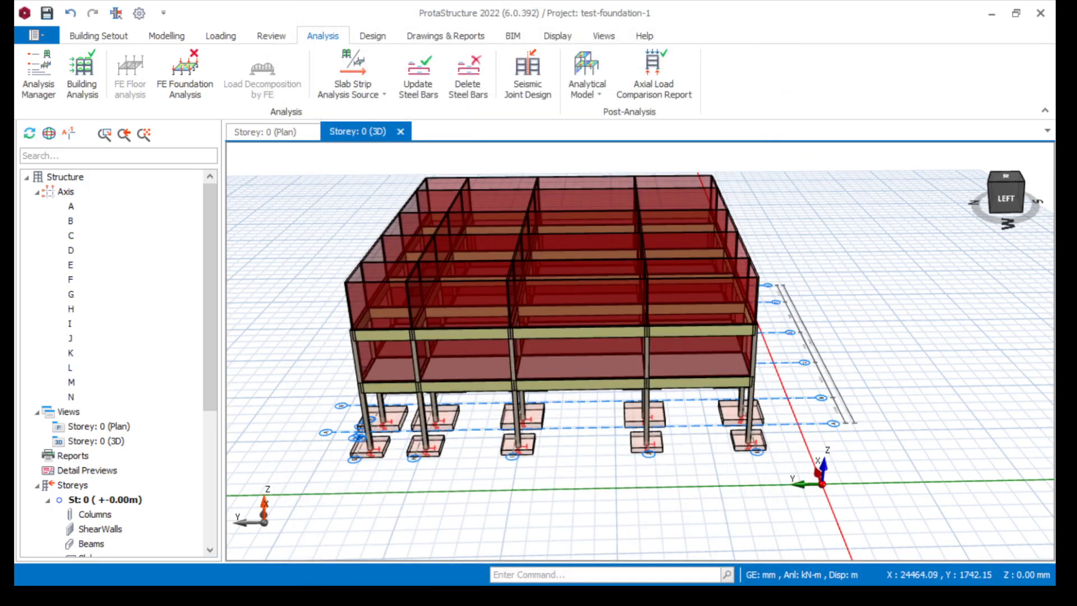
{"action": "left_click", "coordinate": [992, 13]}
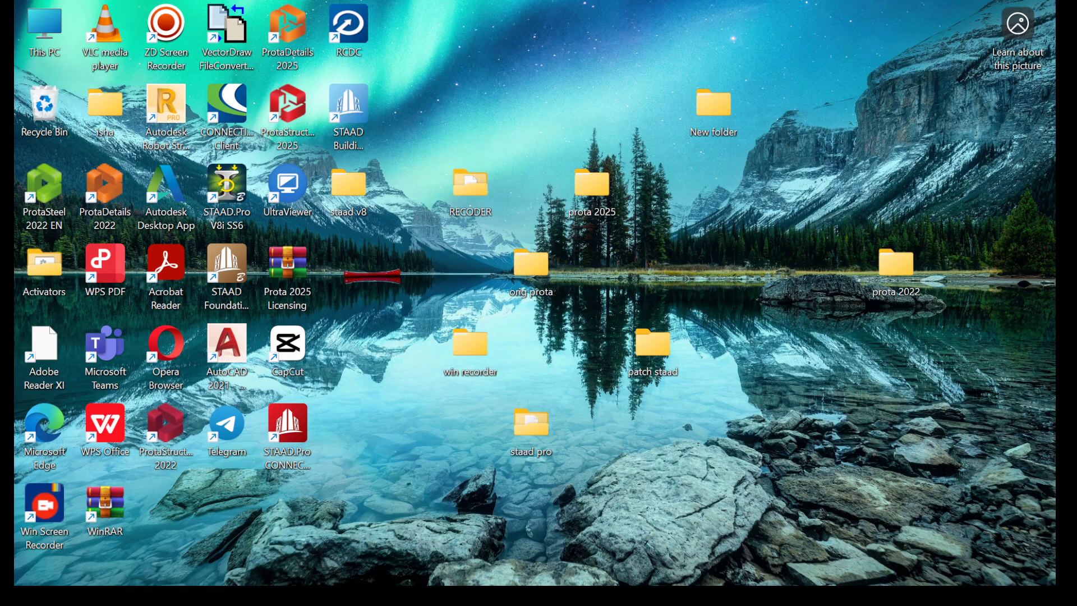
Replace the old Snipping Tool sketch with a new rectangular snip of the desktop and reduce the window's size
{"action": "key", "text": "super"}
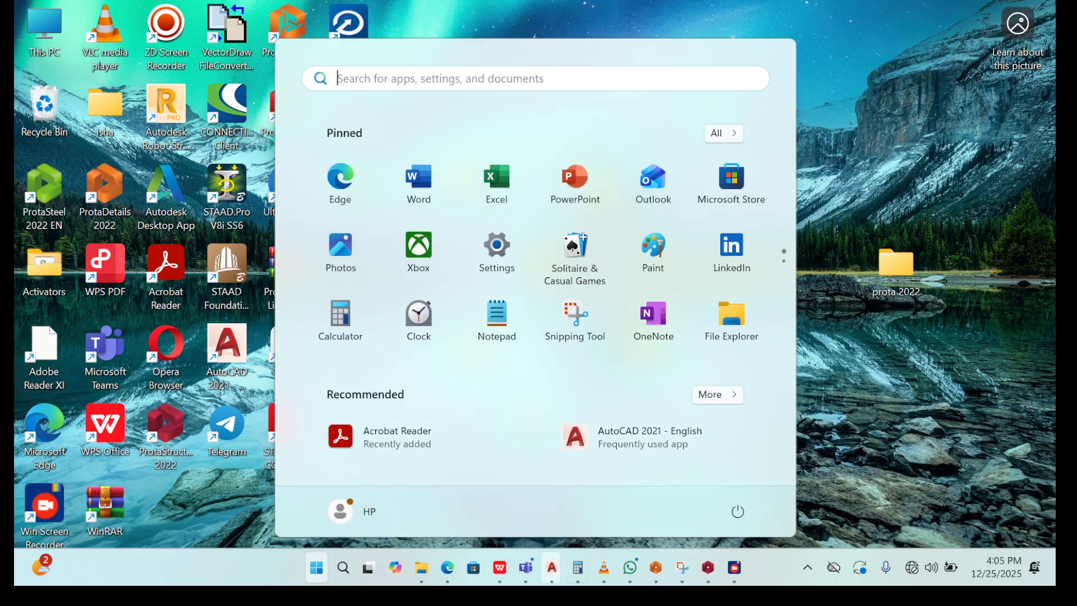
{"action": "left_click", "coordinate": [683, 568]}
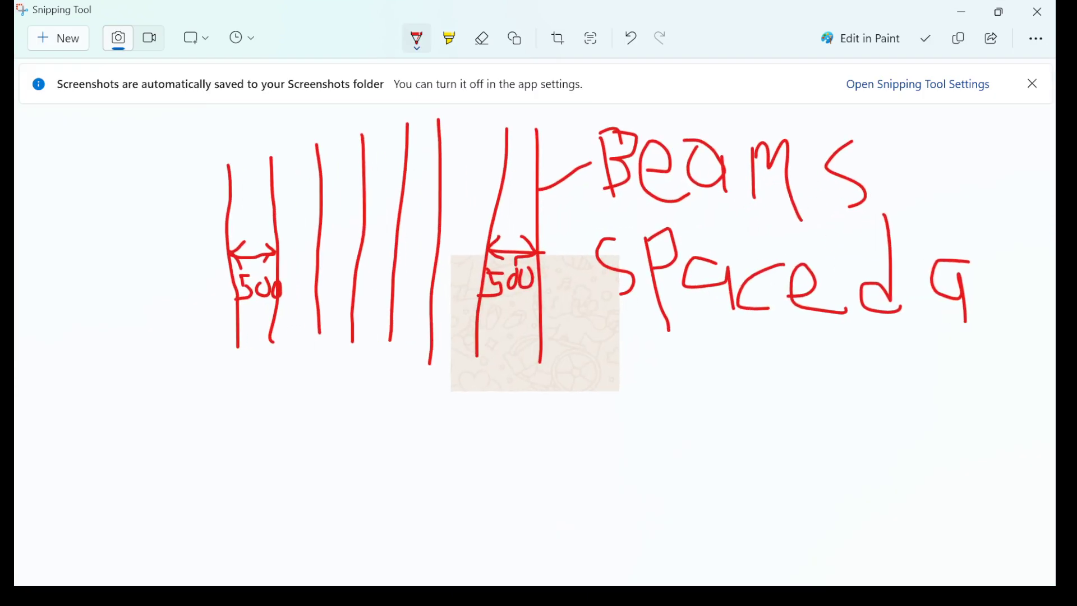
{"action": "key", "text": "alt+F4"}
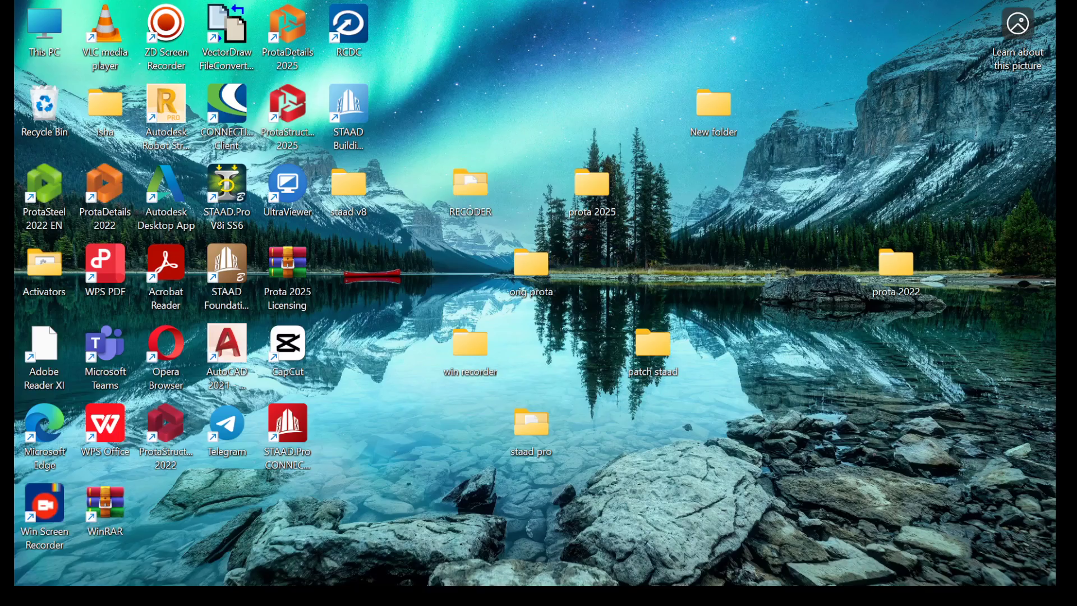
{"action": "key", "text": "super+shift+s"}
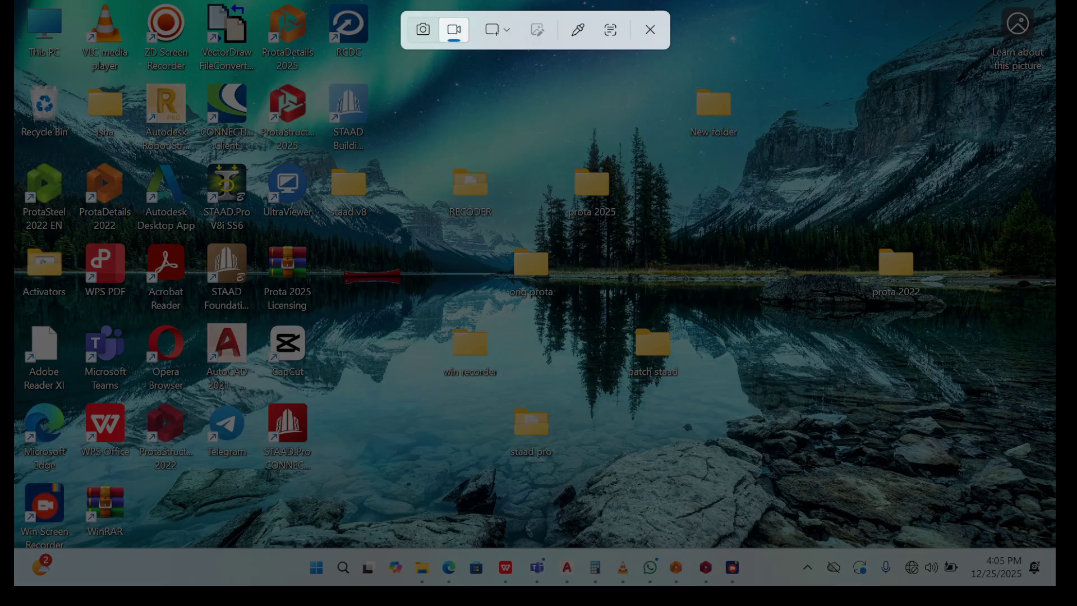
{"action": "left_click_drag", "start_coordinate": [404, 86], "coordinate": [749, 392]}
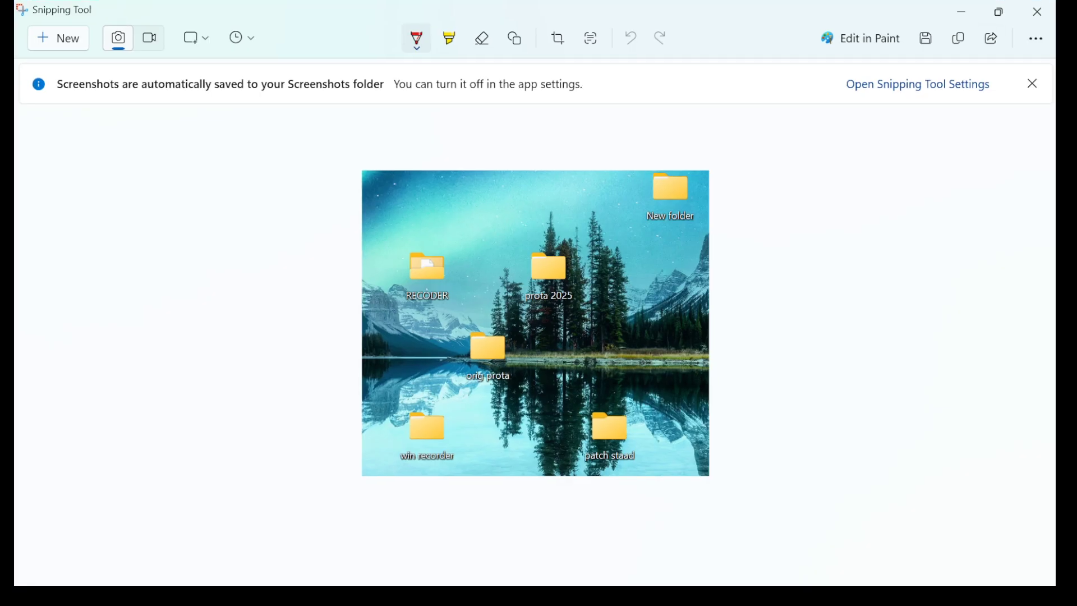
{"action": "left_click", "coordinate": [999, 12]}
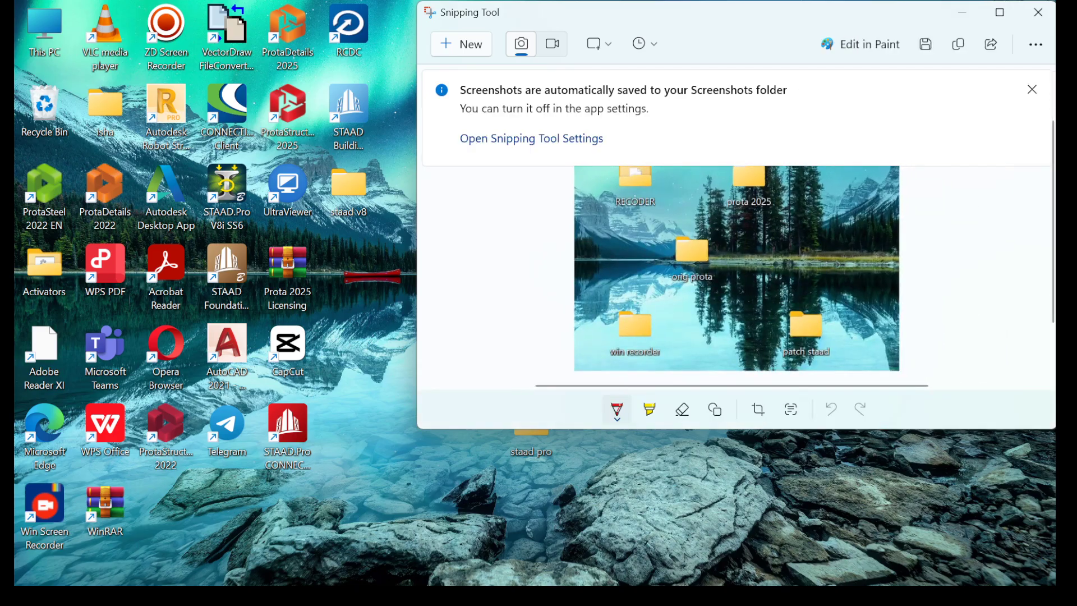
Switch to ProtaStructure and open the Column/Wall Design table from the Building Analysis post-analysis options, maximized
{"action": "mouse_move", "coordinate": [682, 583]}
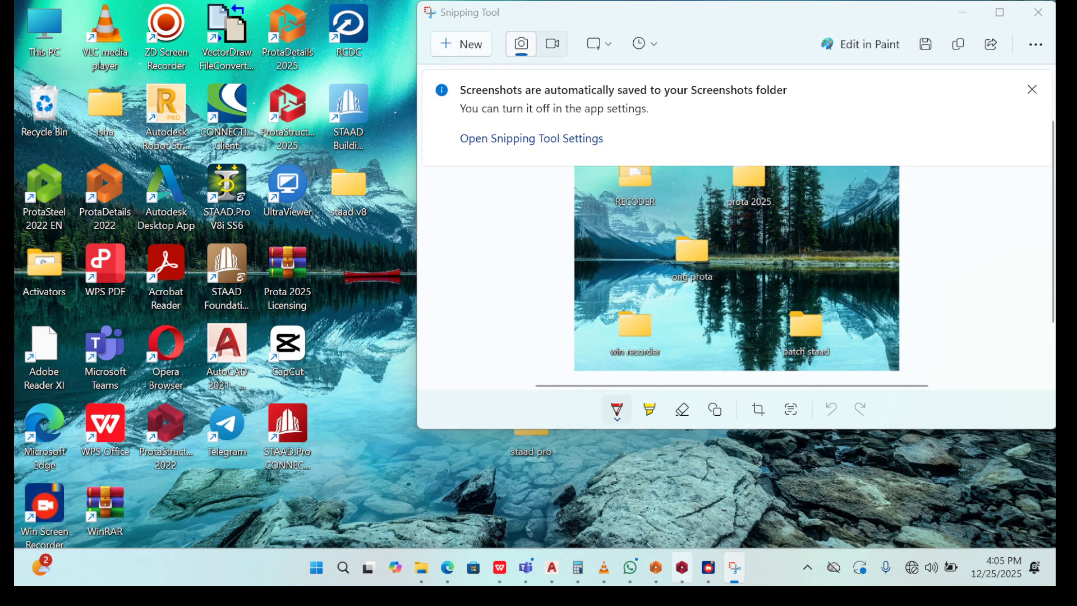
{"action": "left_click", "coordinate": [681, 568]}
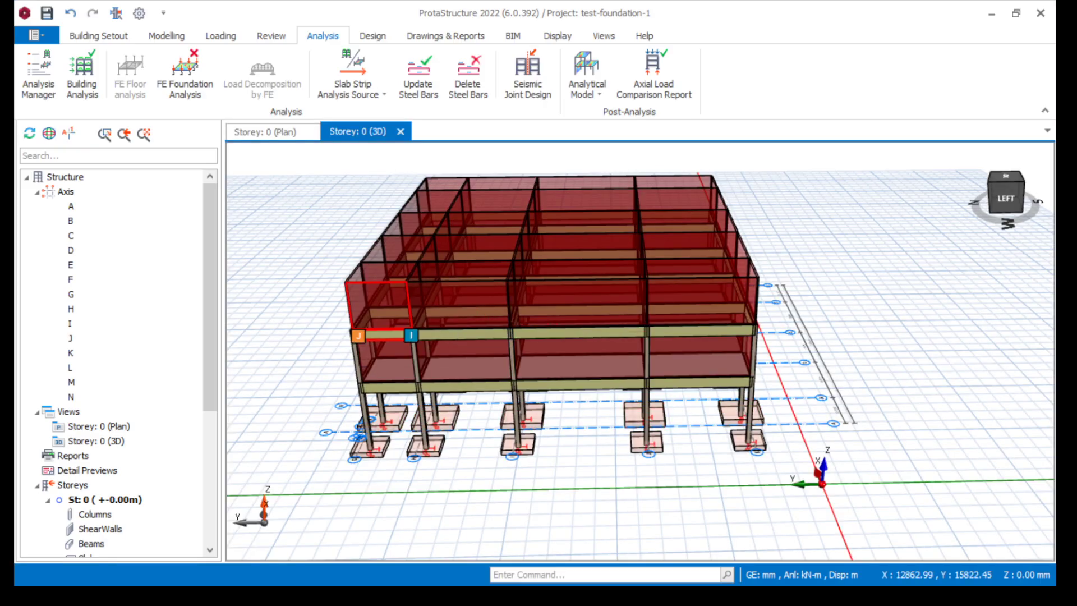
{"action": "left_click", "coordinate": [82, 76]}
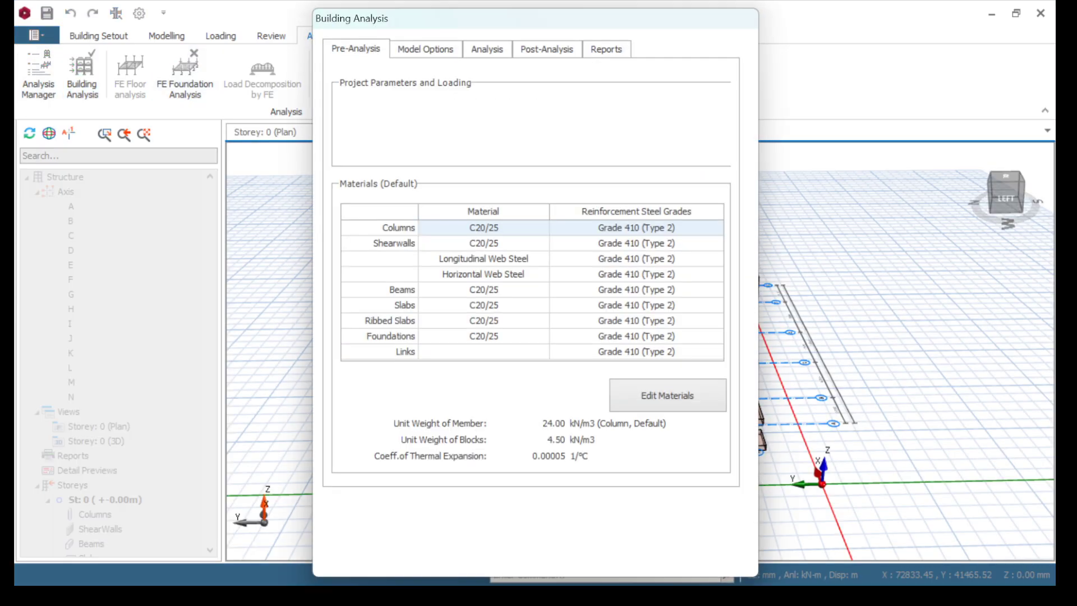
{"action": "left_click", "coordinate": [547, 50]}
{"action": "left_click", "coordinate": [529, 281]}
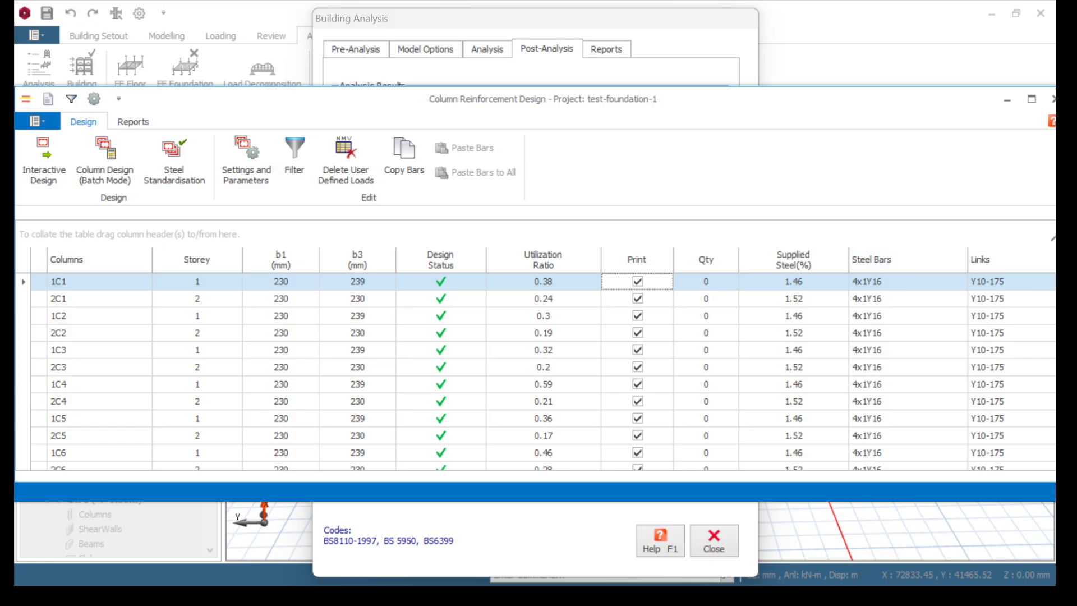
{"action": "left_click", "coordinate": [1031, 98]}
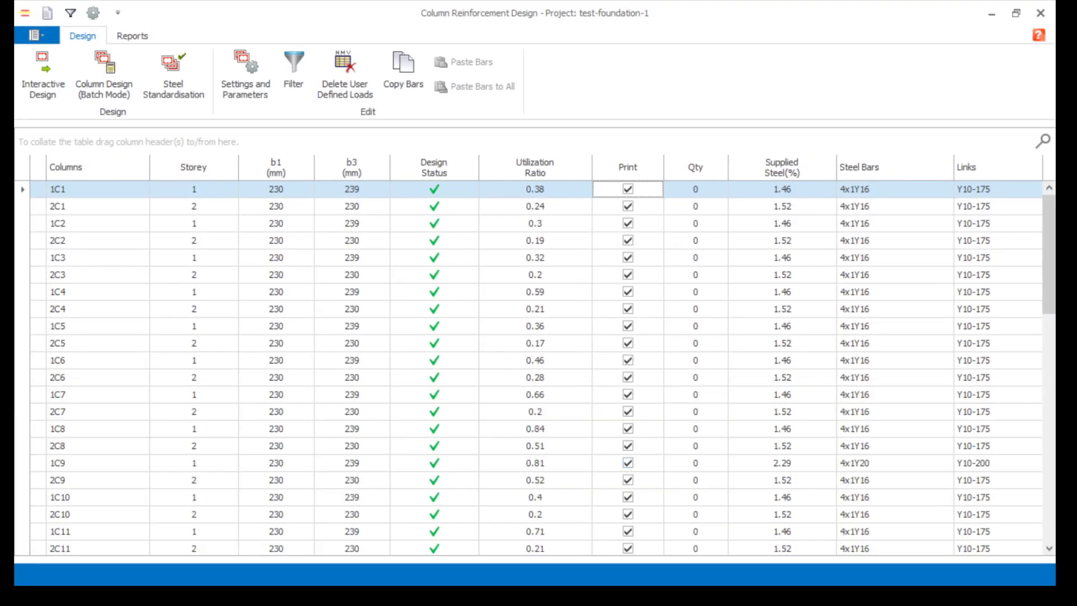
Review the steel bars and links in the column design table, select column 1C9, and minimize the table
{"action": "scroll", "coordinate": [536, 368], "scroll_direction": "down", "scroll_amount": 1}
{"action": "scroll", "coordinate": [628, 463], "scroll_direction": "up", "scroll_amount": 1}
{"action": "scroll", "coordinate": [535, 367], "scroll_direction": "down", "scroll_amount": 1}
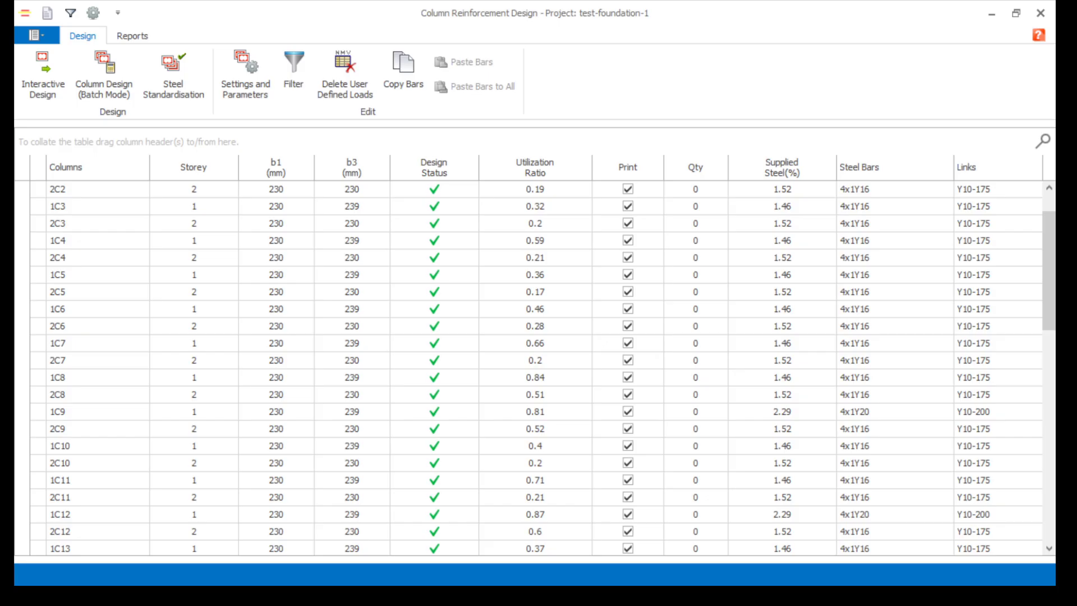
{"action": "left_click", "coordinate": [628, 411]}
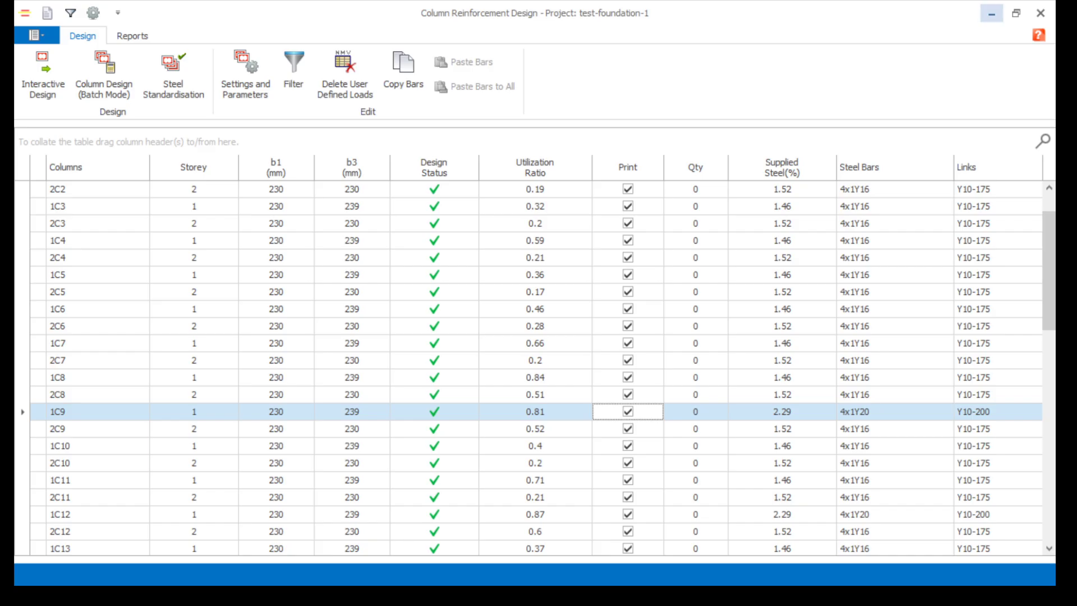
{"action": "left_click", "coordinate": [992, 13]}
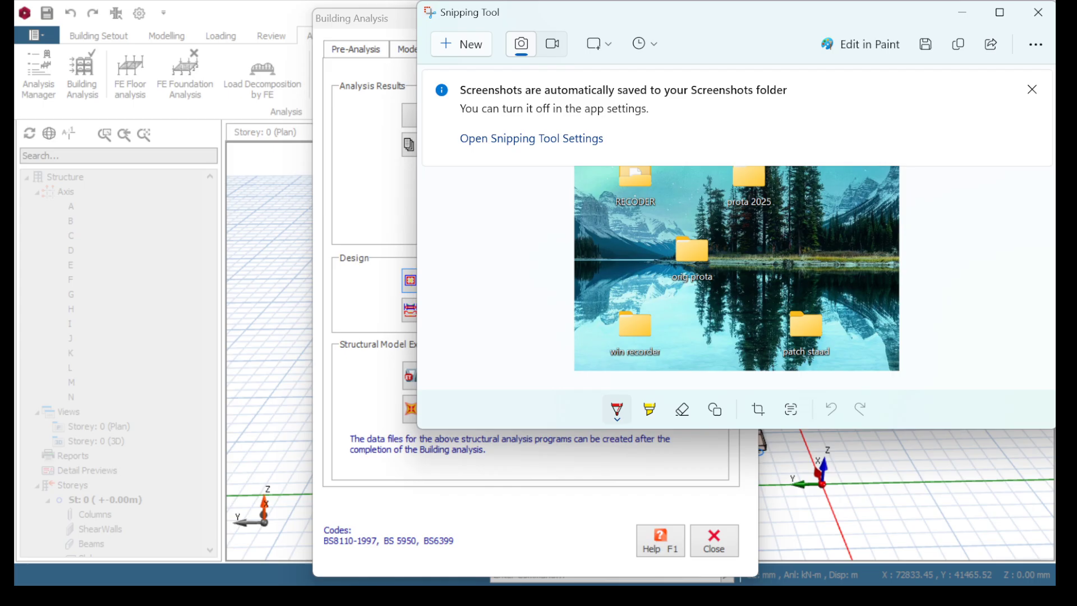
Handwrite a short two-character note beside the desktop snip in Snipping Tool and close the window
{"action": "mouse_move", "coordinate": [496, 218]}
{"action": "left_mouse_down"}
{"action": "mouse_move", "coordinate": [493, 255]}
{"action": "mouse_move", "coordinate": [498, 240]}
{"action": "mouse_move", "coordinate": [516, 261]}
{"action": "left_mouse_up"}
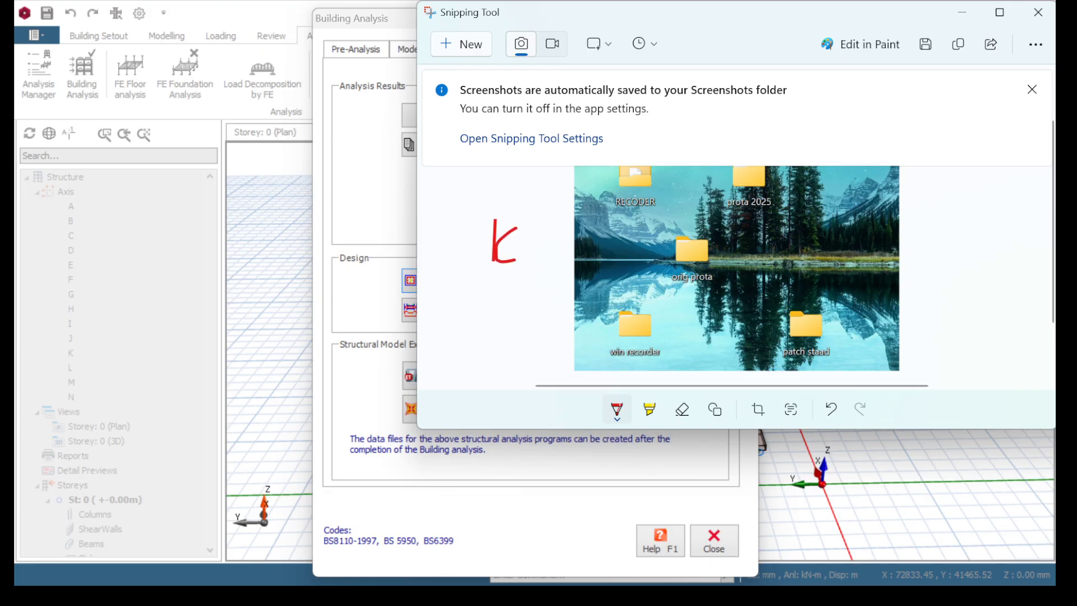
{"action": "mouse_move", "coordinate": [546, 223]}
{"action": "left_mouse_down"}
{"action": "mouse_move", "coordinate": [527, 261]}
{"action": "mouse_move", "coordinate": [552, 249]}
{"action": "mouse_move", "coordinate": [557, 278]}
{"action": "left_mouse_up"}
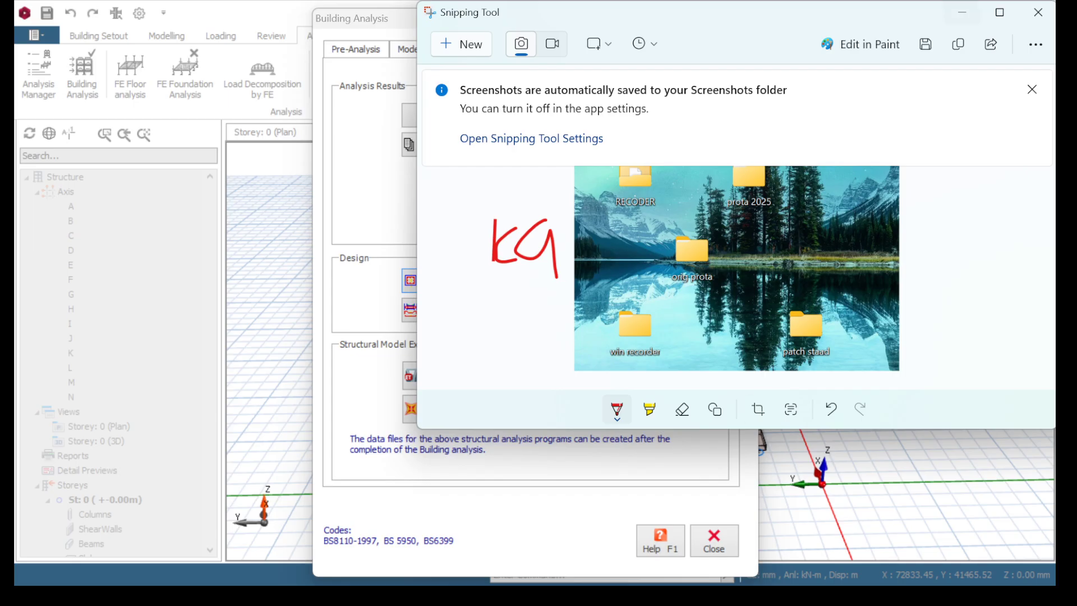
{"action": "left_click", "coordinate": [1039, 12]}
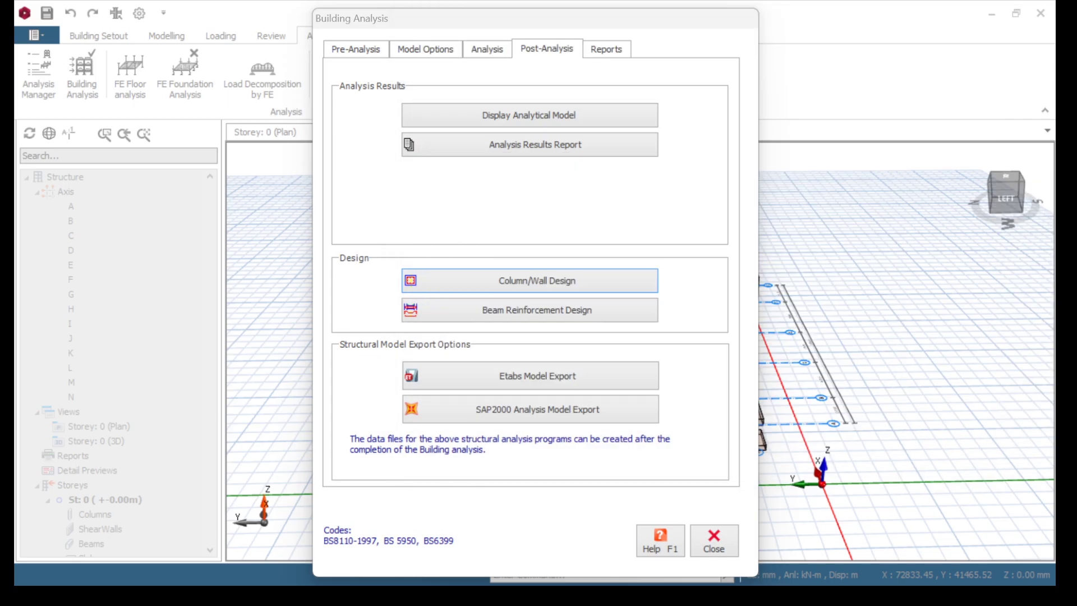
Return to the Column Reinforcement Design table, look for the next 4x1Y20 column after 1C9, select 1C12, and minimize the table
{"action": "key", "text": "super"}
{"action": "mouse_move", "coordinate": [681, 567]}
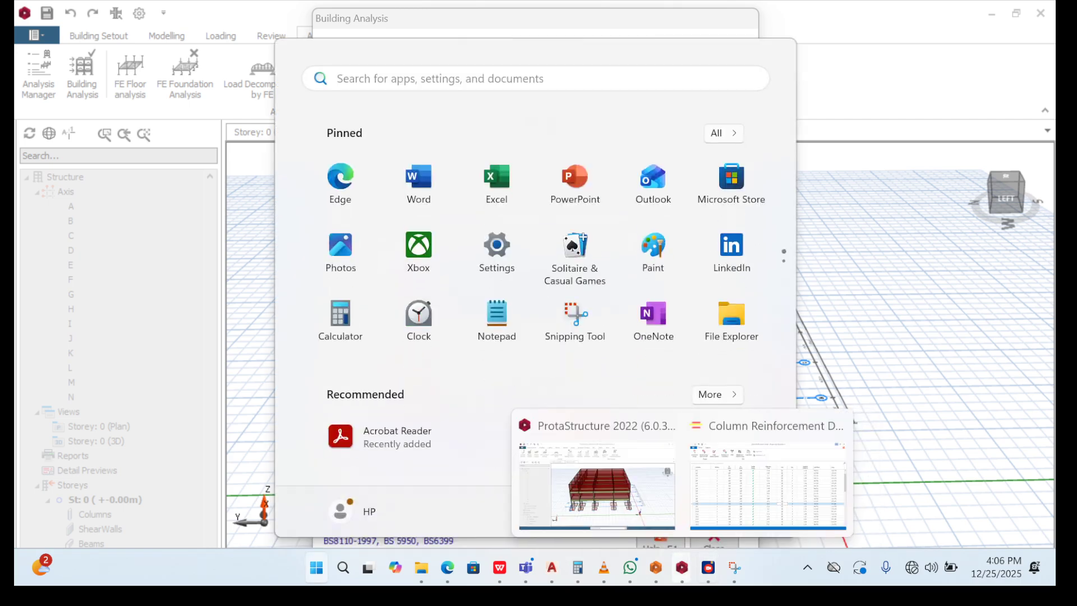
{"action": "left_click", "coordinate": [767, 482]}
{"action": "scroll", "coordinate": [533, 365], "scroll_direction": "down", "scroll_amount": 1}
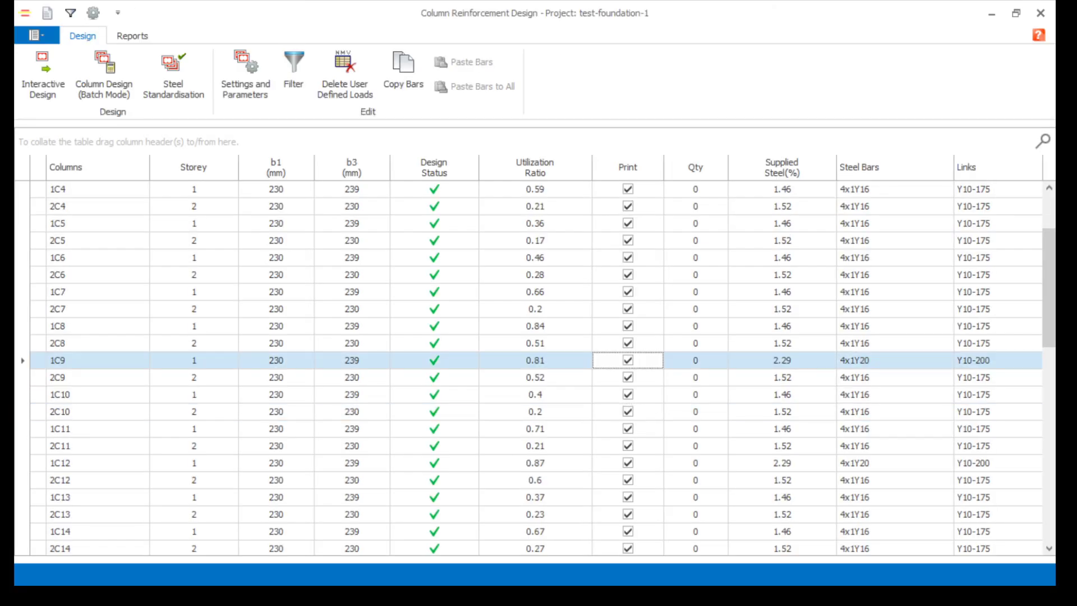
{"action": "scroll", "coordinate": [533, 365], "scroll_direction": "down", "scroll_amount": 1}
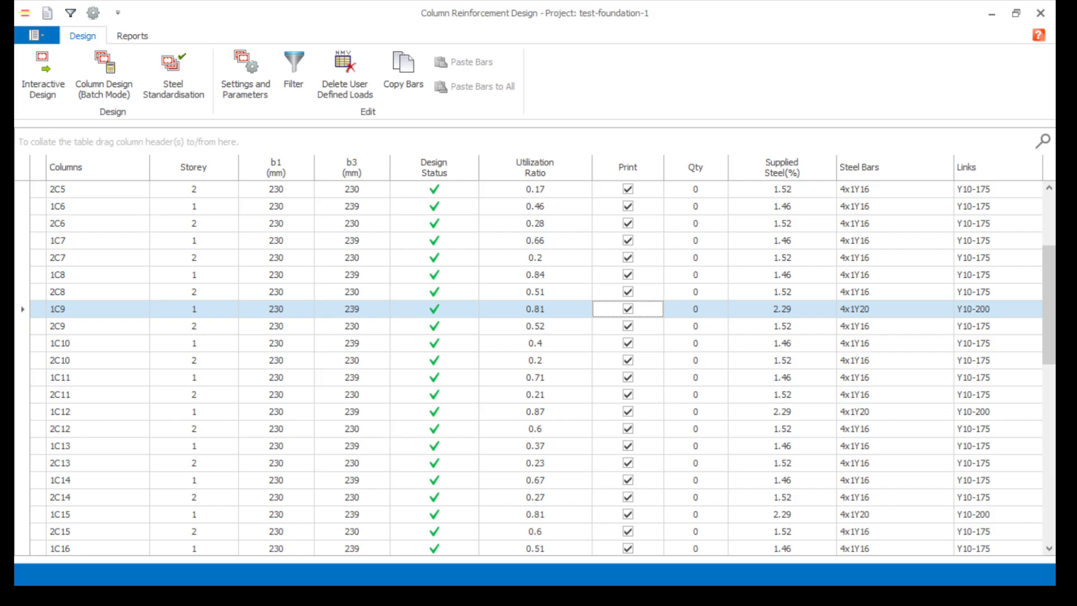
{"action": "left_click", "coordinate": [645, 411]}
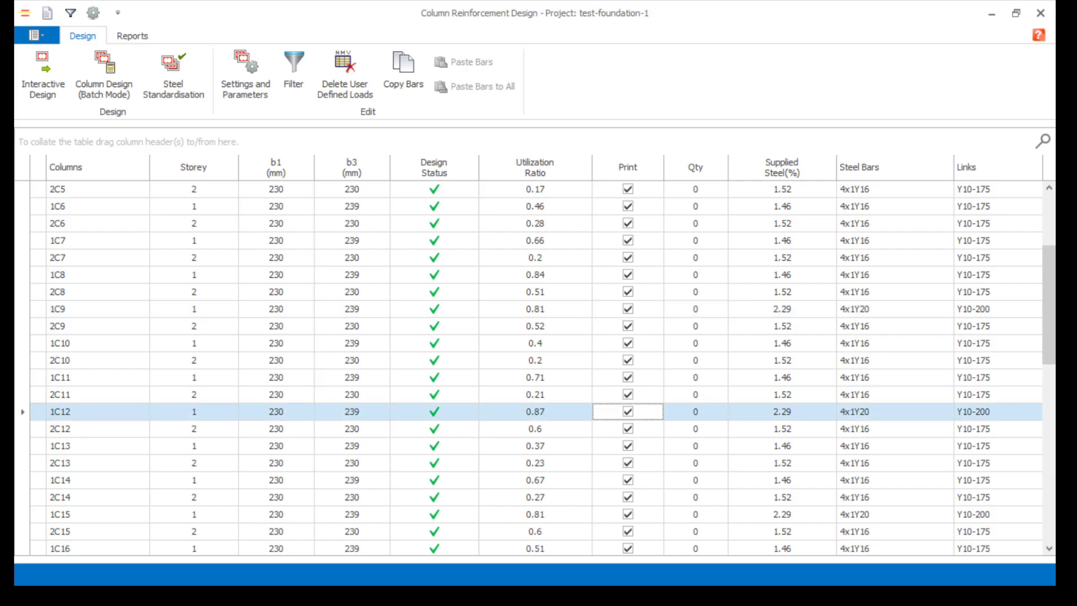
{"action": "left_click", "coordinate": [992, 13]}
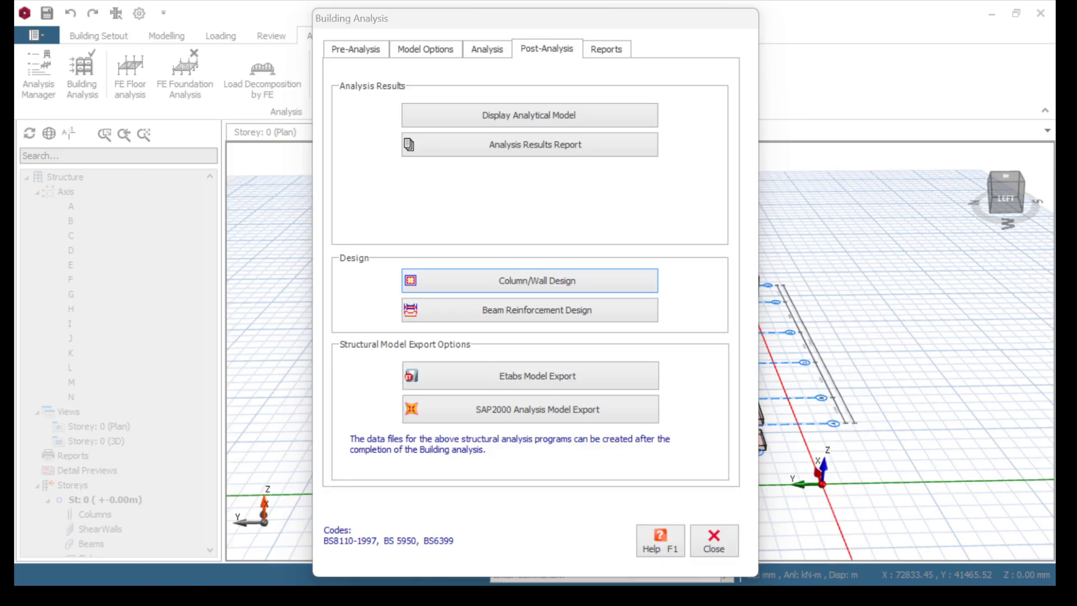
Switch to Snipping Tool, handwrite 1C12 below the first note beside the desktop snip, and minimize the window
{"action": "key", "text": "super"}
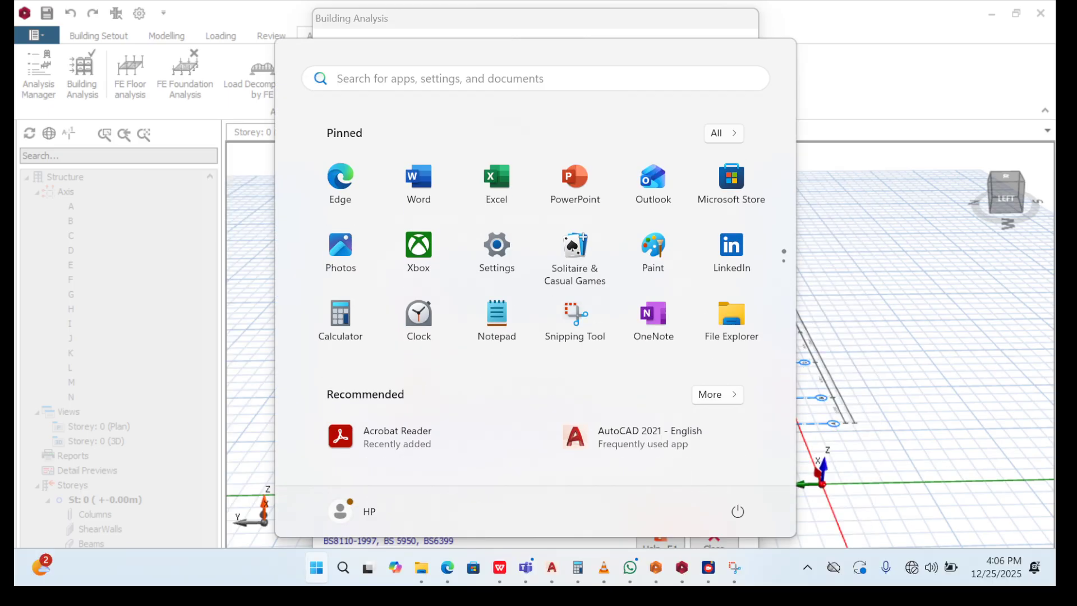
{"action": "key", "text": "alt+Tab"}
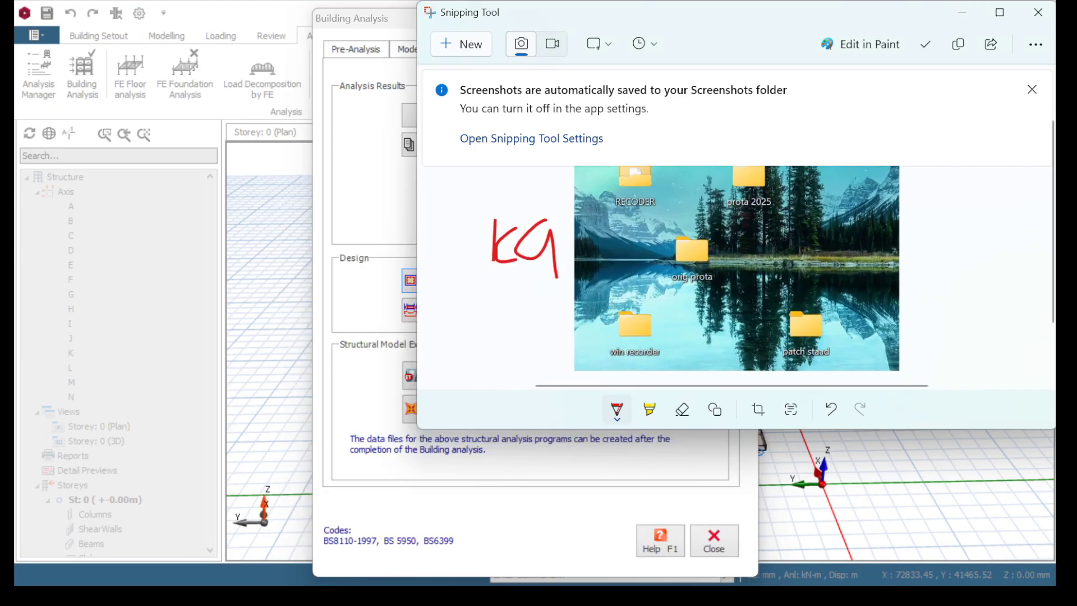
{"action": "left_click_drag", "start_coordinate": [448, 286], "coordinate": [449, 324]}
{"action": "left_click_drag", "start_coordinate": [476, 290], "coordinate": [480, 334]}
{"action": "left_click_drag", "start_coordinate": [494, 274], "coordinate": [496, 332]}
{"action": "mouse_move", "coordinate": [508, 278]}
{"action": "left_mouse_down"}
{"action": "mouse_move", "coordinate": [532, 346]}
{"action": "mouse_move", "coordinate": [566, 344]}
{"action": "left_mouse_up"}
{"action": "key", "text": "super+Down"}
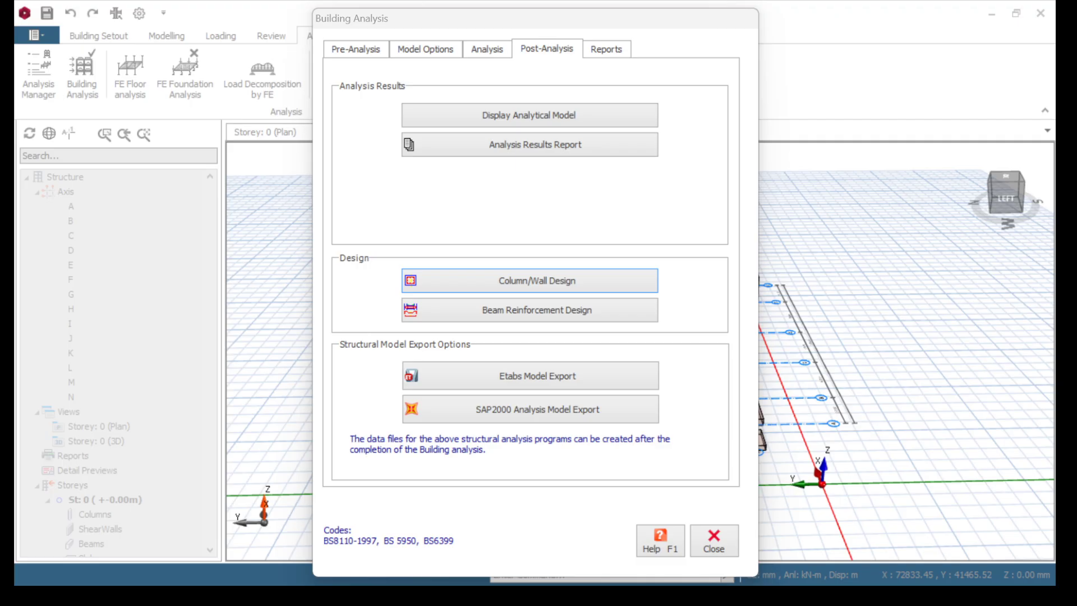
Reopen the column design table, check the steel bars below 1C12, select column 1C15, and minimize the table
{"action": "key", "text": "super"}
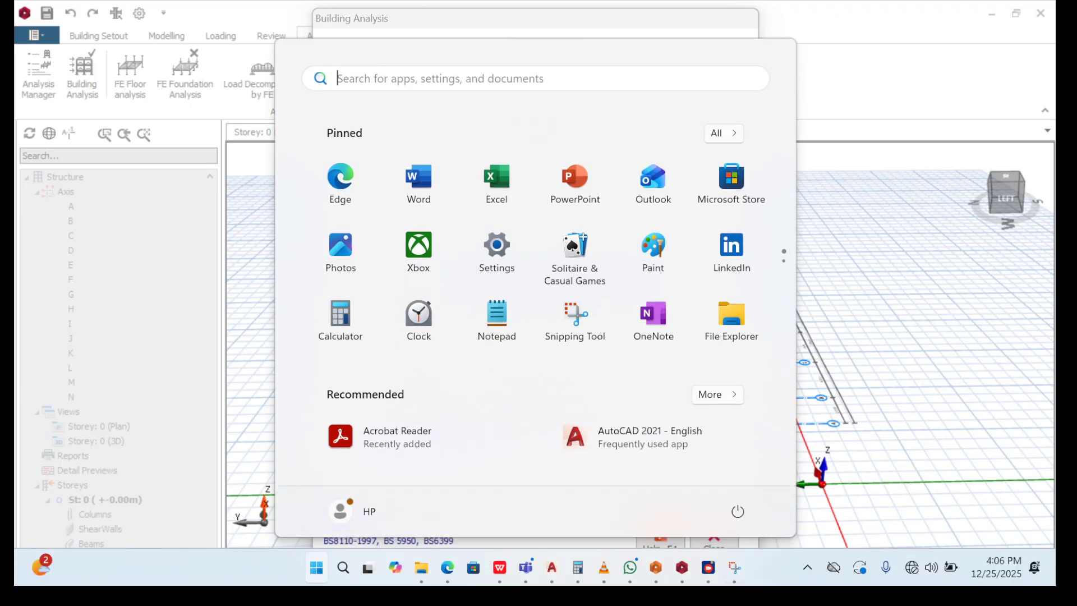
{"action": "mouse_move", "coordinate": [682, 567]}
{"action": "left_click", "coordinate": [763, 501]}
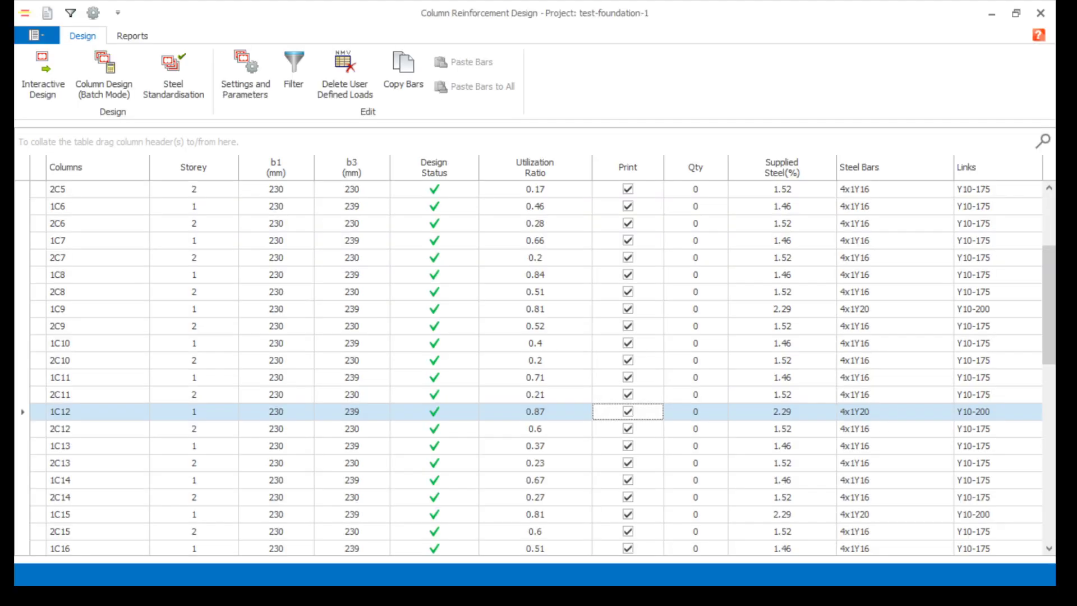
{"action": "scroll", "coordinate": [533, 367], "scroll_direction": "down", "scroll_amount": 1}
{"action": "scroll", "coordinate": [533, 368], "scroll_direction": "down", "scroll_amount": 1}
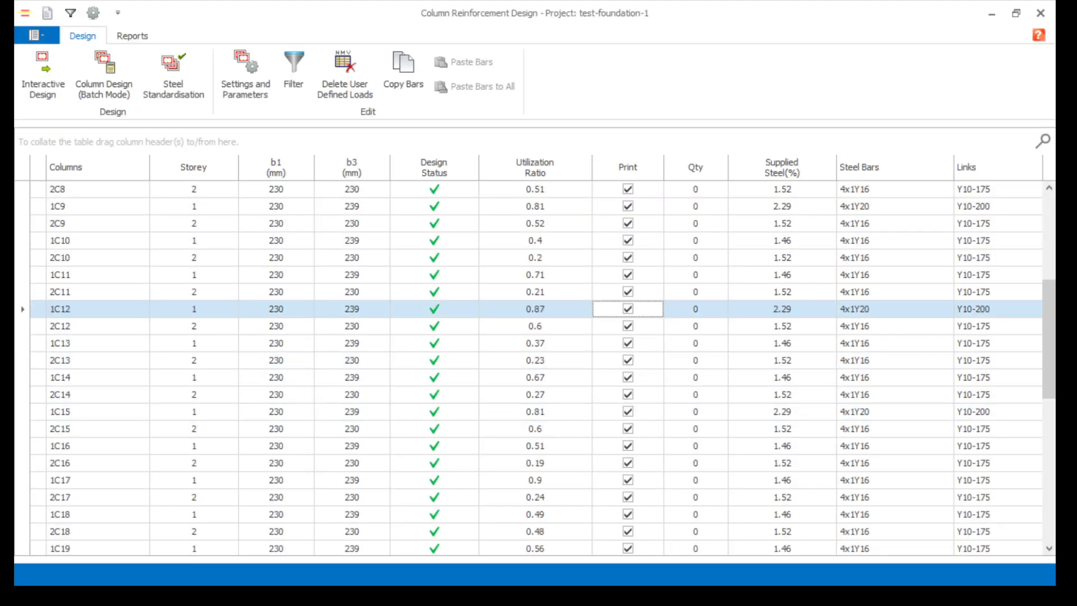
{"action": "left_click", "coordinate": [628, 411]}
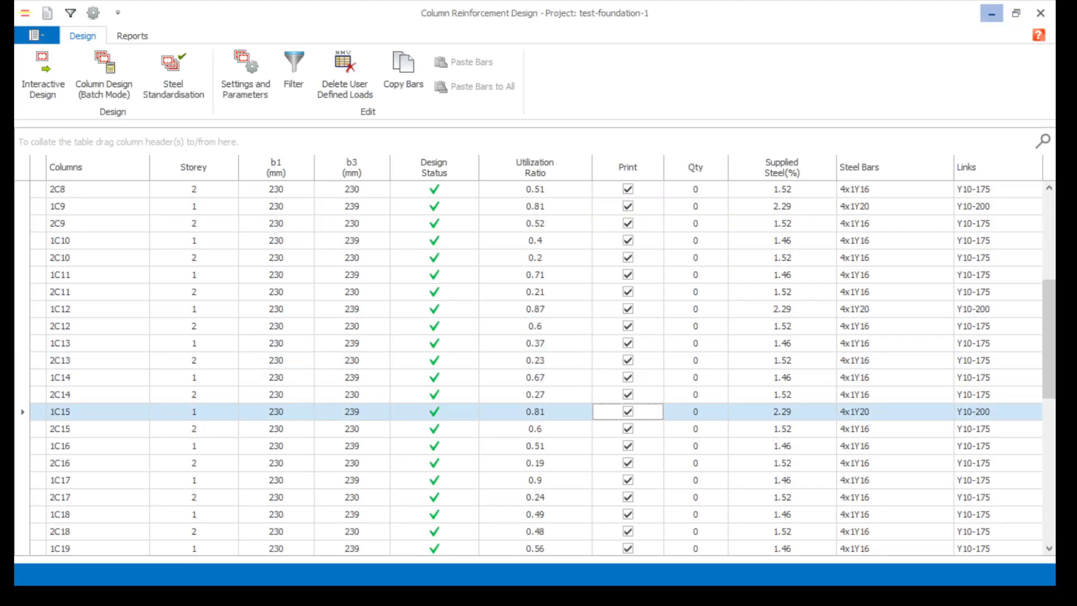
{"action": "left_click", "coordinate": [992, 13]}
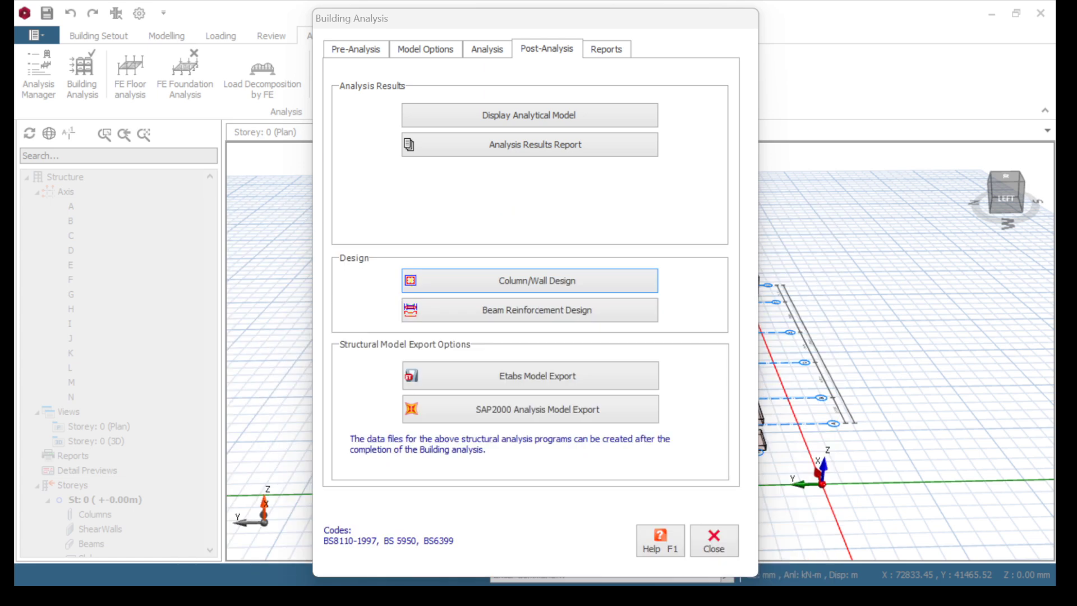
Switch to Snipping Tool, handwrite 1C15 on the blank right side of the desktop snip, and minimize the window
{"action": "key", "text": "super"}
{"action": "left_click", "coordinate": [735, 568]}
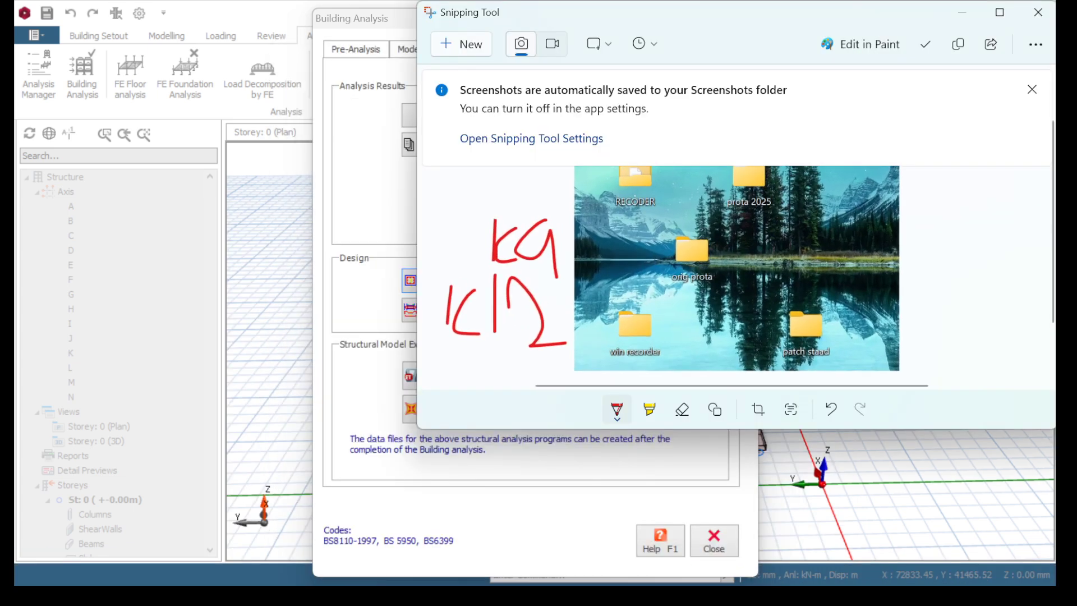
{"action": "mouse_move", "coordinate": [927, 185]}
{"action": "left_mouse_down"}
{"action": "mouse_move", "coordinate": [924, 218]}
{"action": "mouse_move", "coordinate": [964, 226]}
{"action": "left_mouse_up"}
{"action": "mouse_move", "coordinate": [986, 186]}
{"action": "left_mouse_down"}
{"action": "mouse_move", "coordinate": [981, 229]}
{"action": "mouse_move", "coordinate": [1016, 180]}
{"action": "mouse_move", "coordinate": [990, 242]}
{"action": "left_mouse_up"}
{"action": "left_click", "coordinate": [962, 13]}
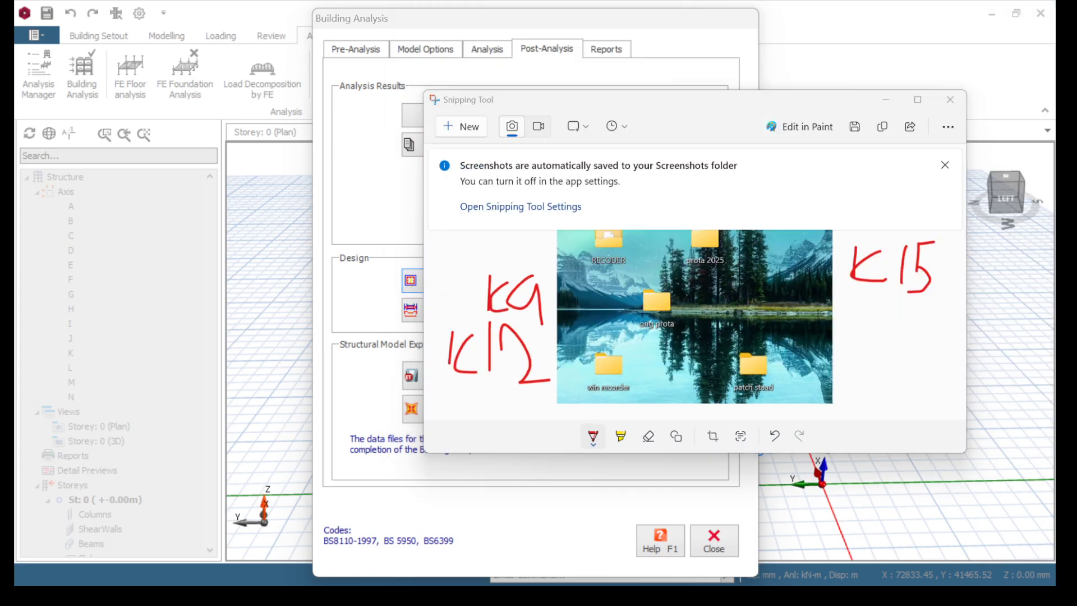
Reopen the column design table, check the steel bars below 1C15, select column 1C20, and minimize the table
{"action": "key", "text": "super"}
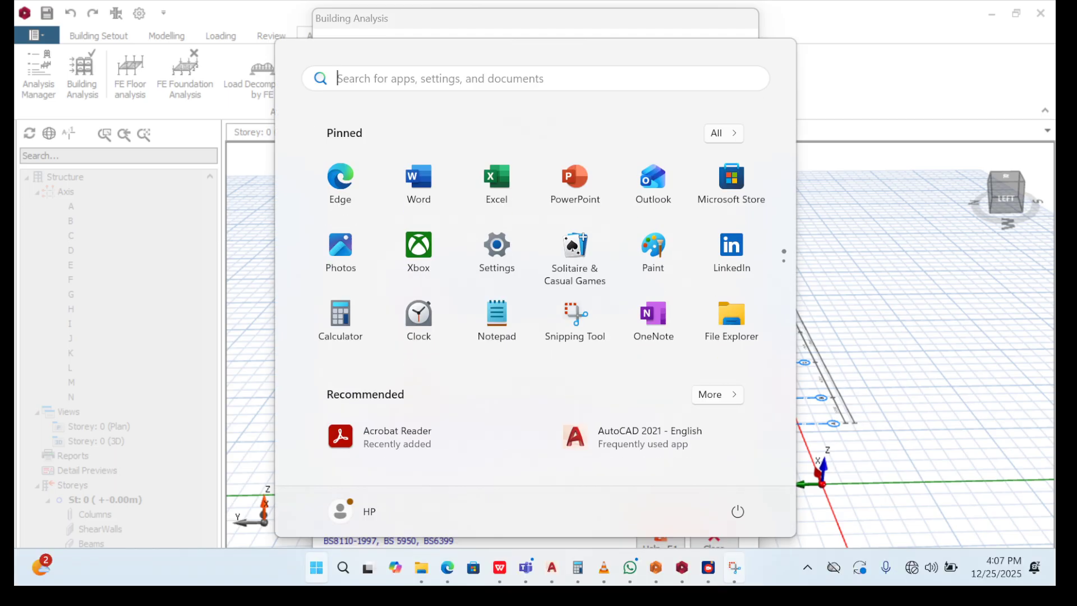
{"action": "mouse_move", "coordinate": [682, 568]}
{"action": "left_click", "coordinate": [768, 485]}
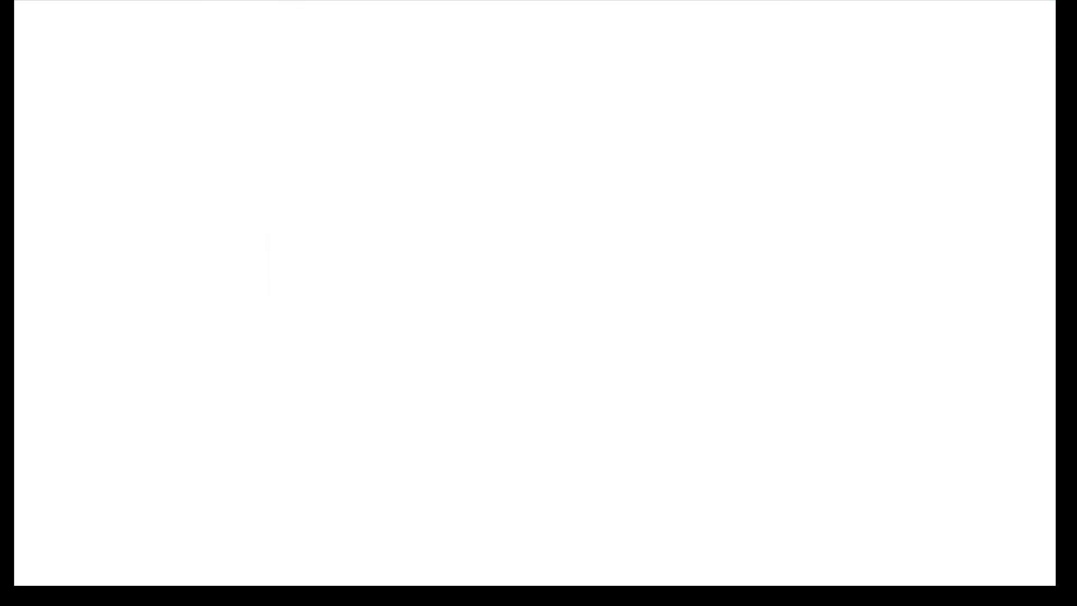
{"action": "scroll", "coordinate": [536, 368], "scroll_direction": "down", "scroll_amount": 1}
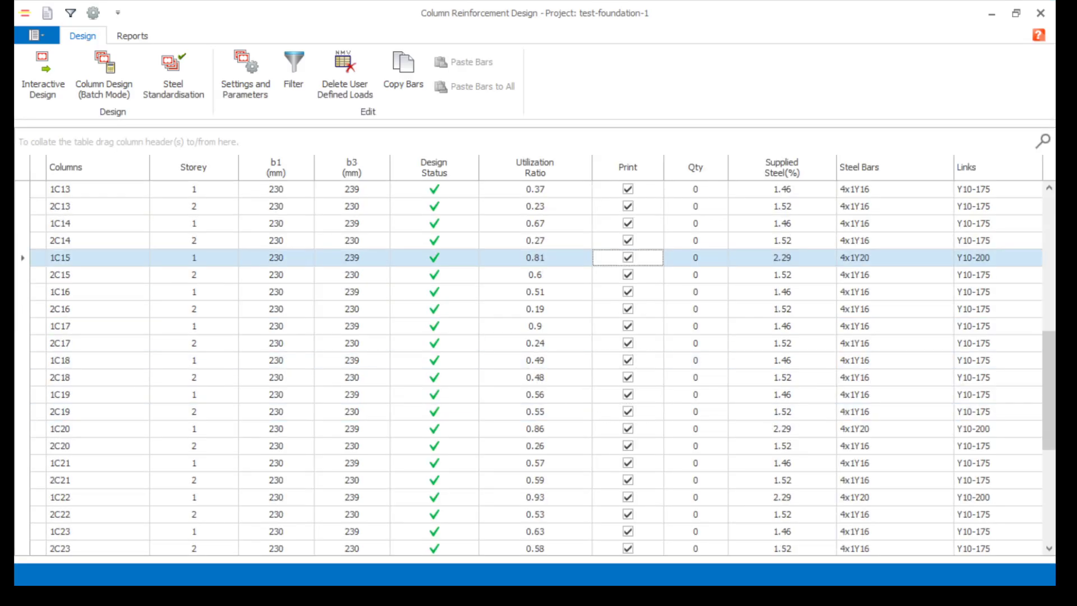
{"action": "left_click", "coordinate": [628, 429]}
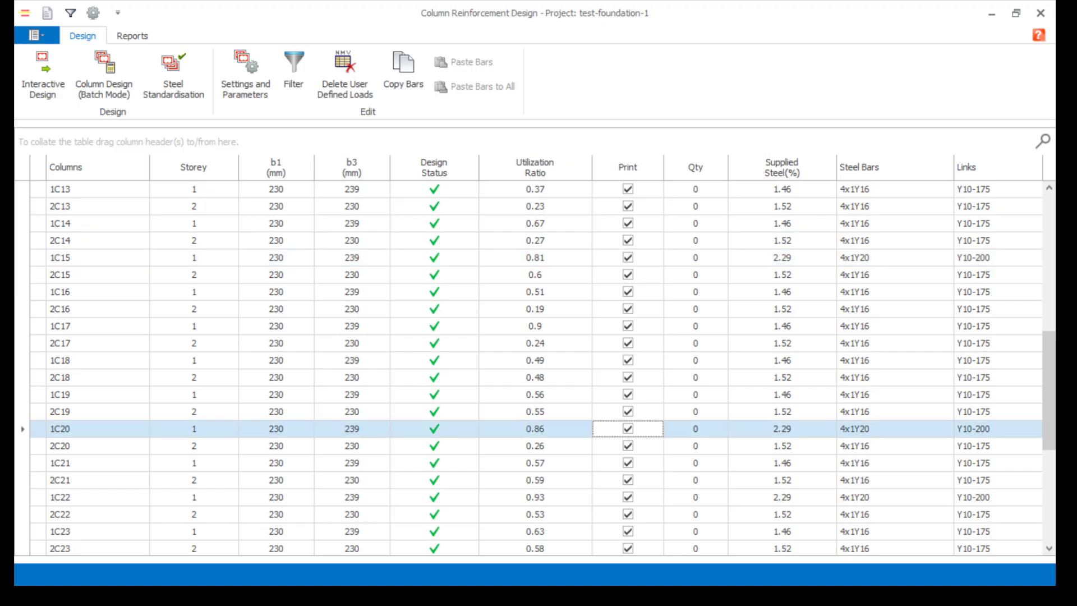
{"action": "left_click", "coordinate": [991, 13]}
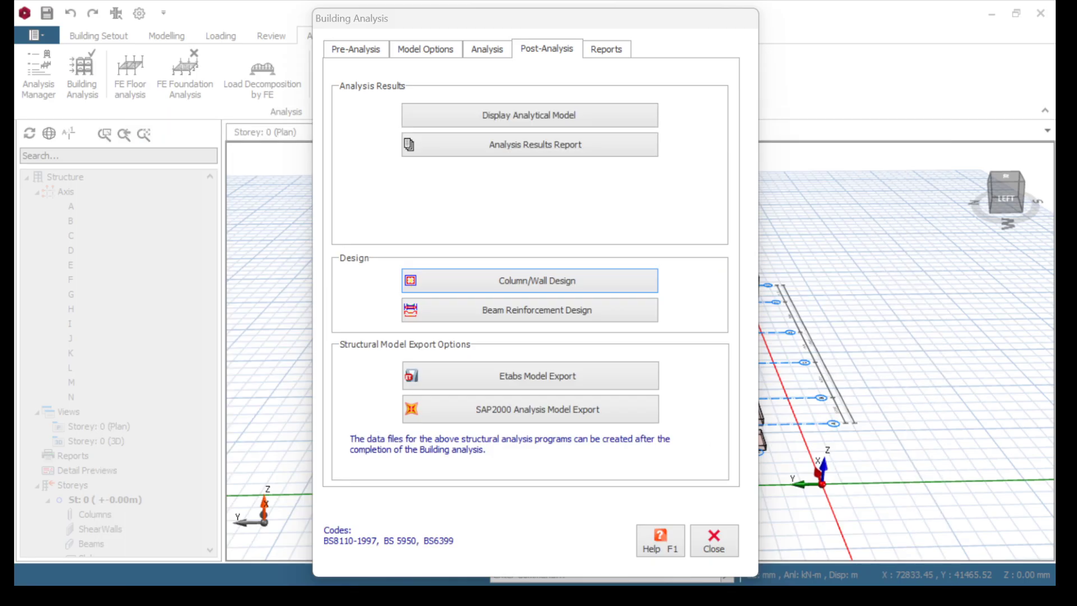
Switch to Snipping Tool and handwrite 1C20 beneath the 1C15 note
{"action": "key", "text": "super"}
{"action": "mouse_move", "coordinate": [708, 571]}
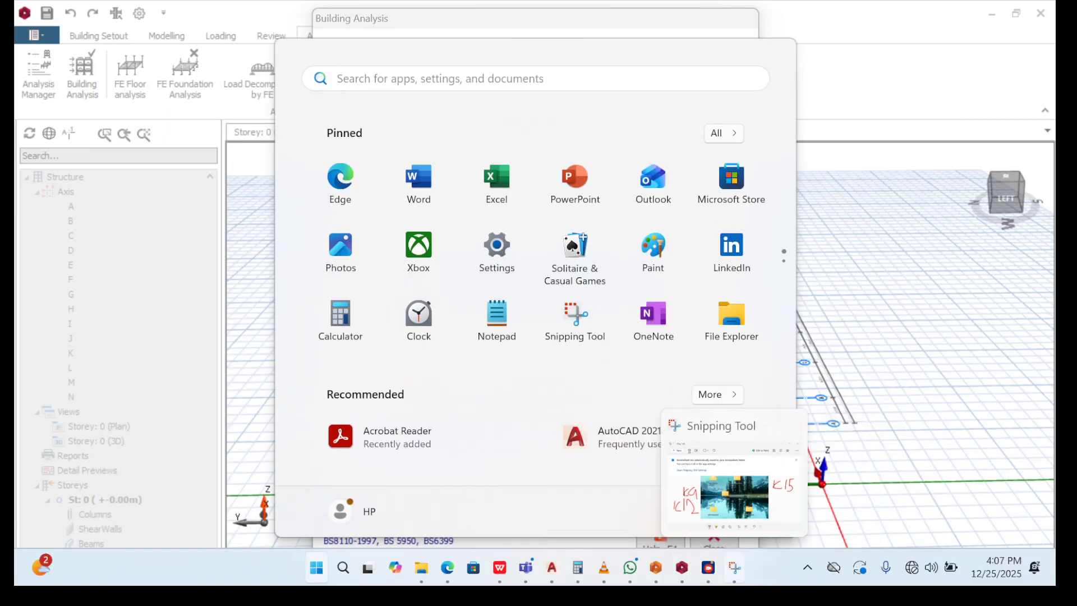
{"action": "left_click", "coordinate": [772, 474]}
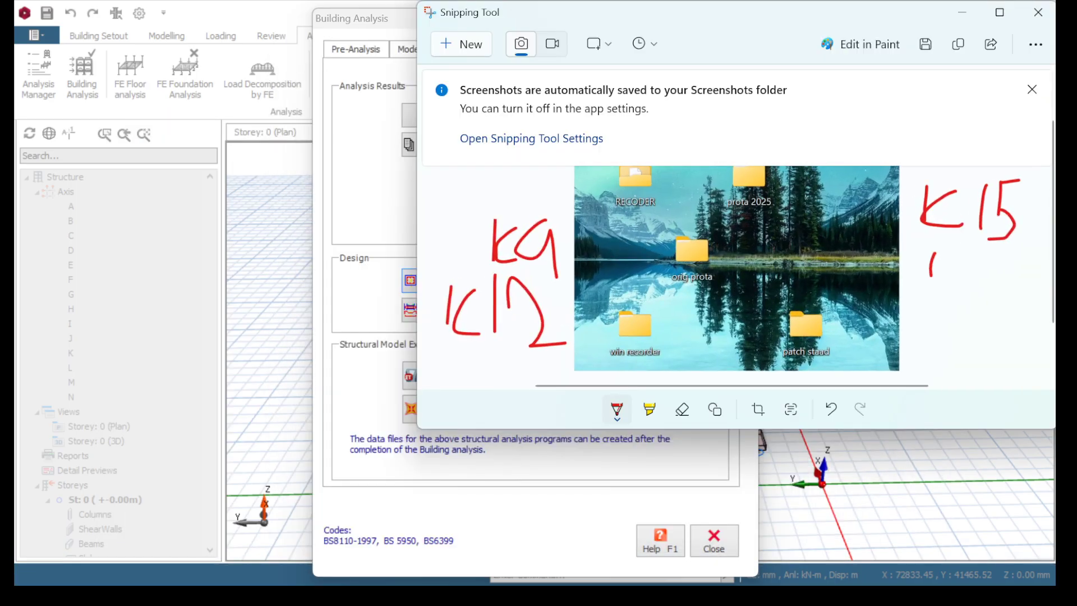
{"action": "left_click_drag", "start_coordinate": [929, 276], "coordinate": [927, 289]}
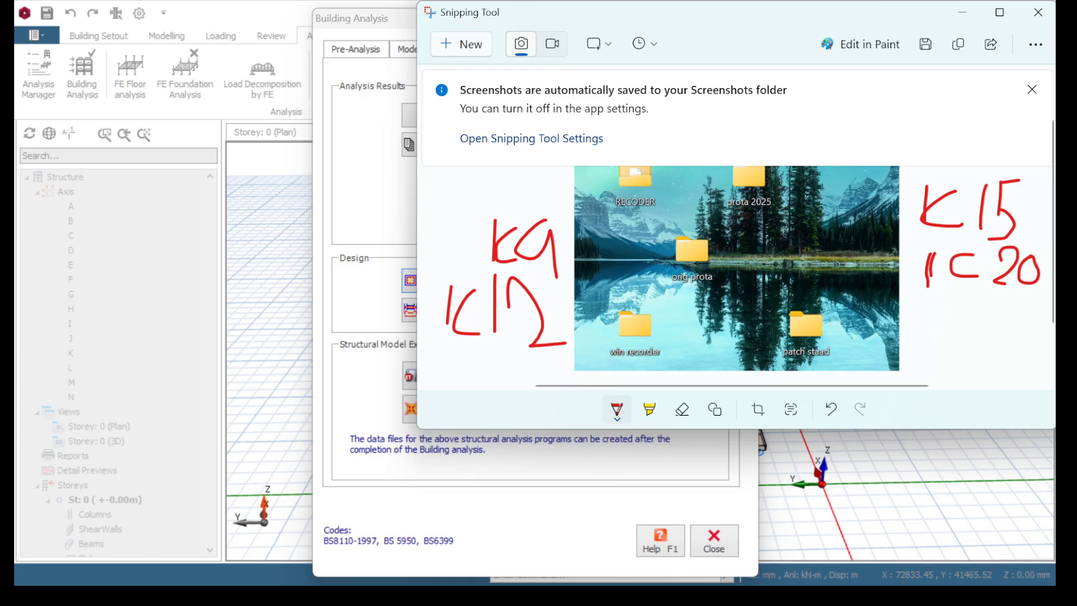
Select column 1C22 in the column design table and handwrite 1C22 beneath the 1C20 note in Snipping Tool
{"action": "key", "text": "super"}
{"action": "mouse_move", "coordinate": [682, 568]}
{"action": "left_click", "coordinate": [768, 522]}
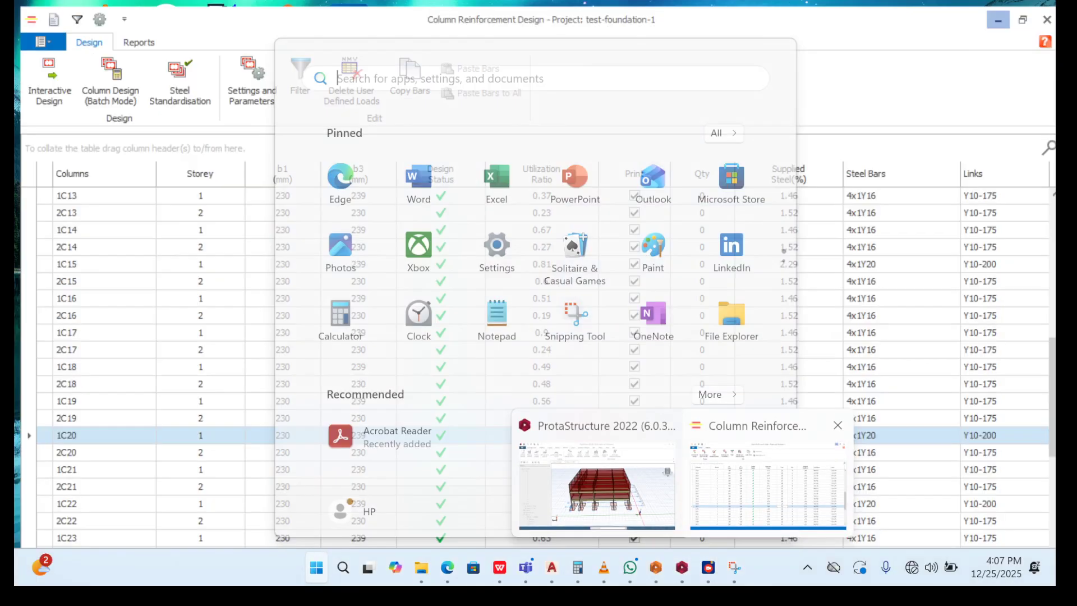
{"action": "left_click", "coordinate": [627, 377]}
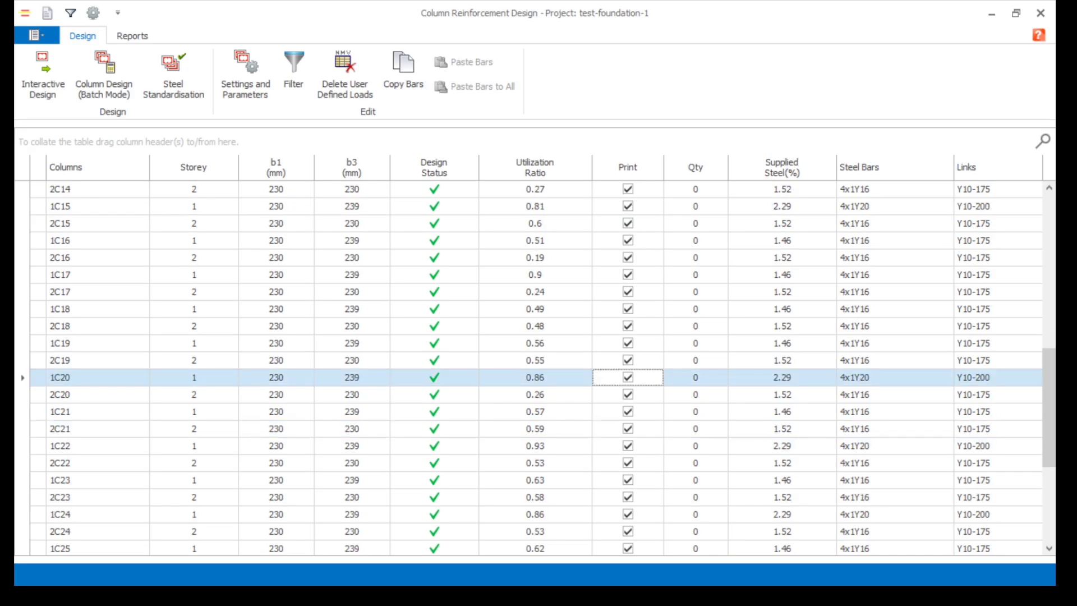
{"action": "left_click", "coordinate": [627, 445]}
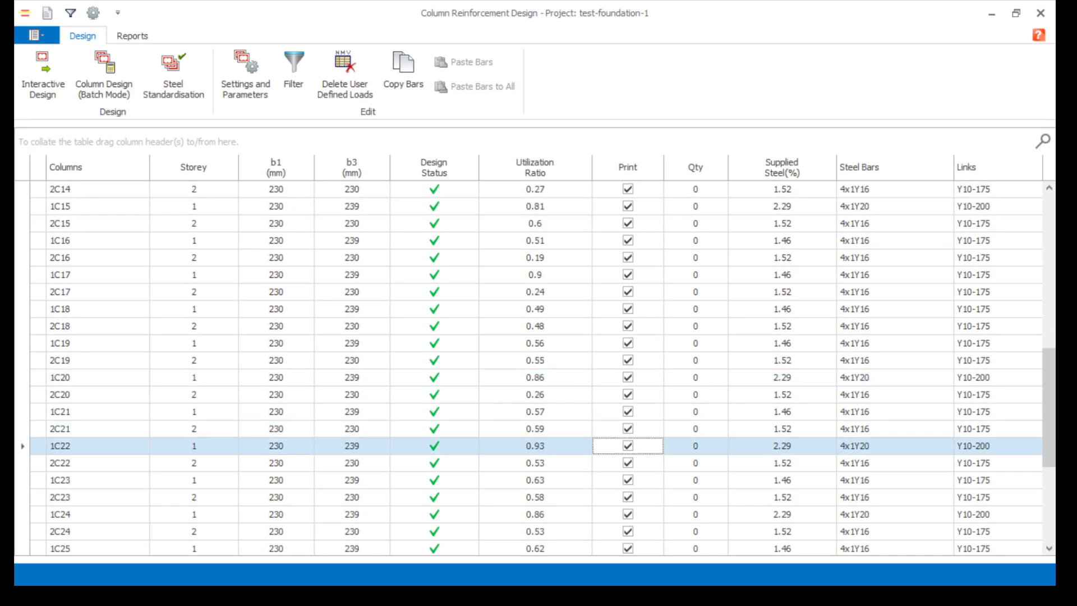
{"action": "left_click", "coordinate": [991, 12]}
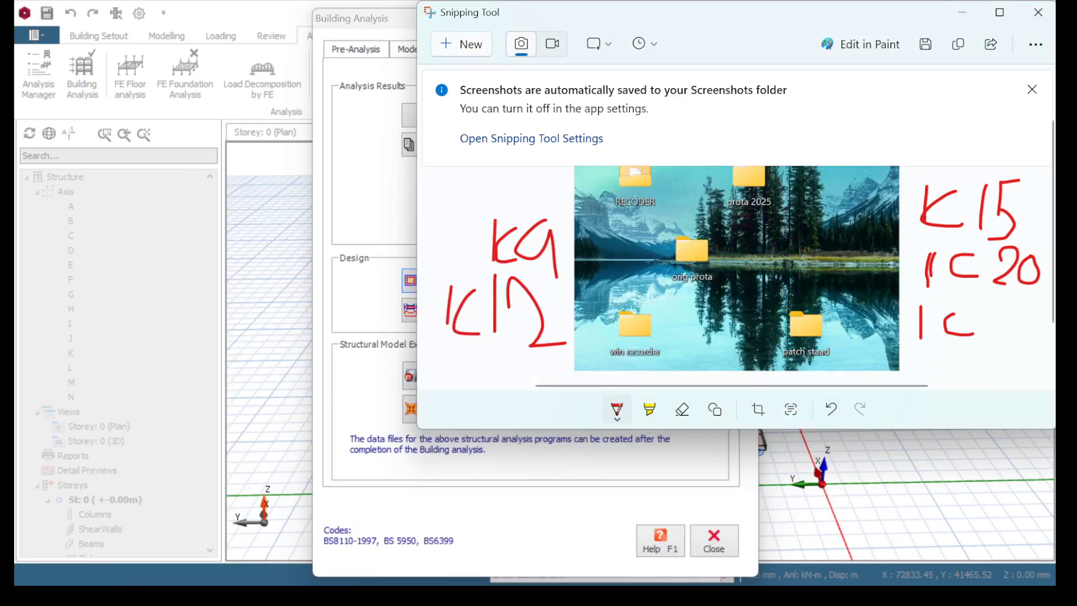
{"action": "left_click_drag", "start_coordinate": [1010, 307], "coordinate": [1024, 315]}
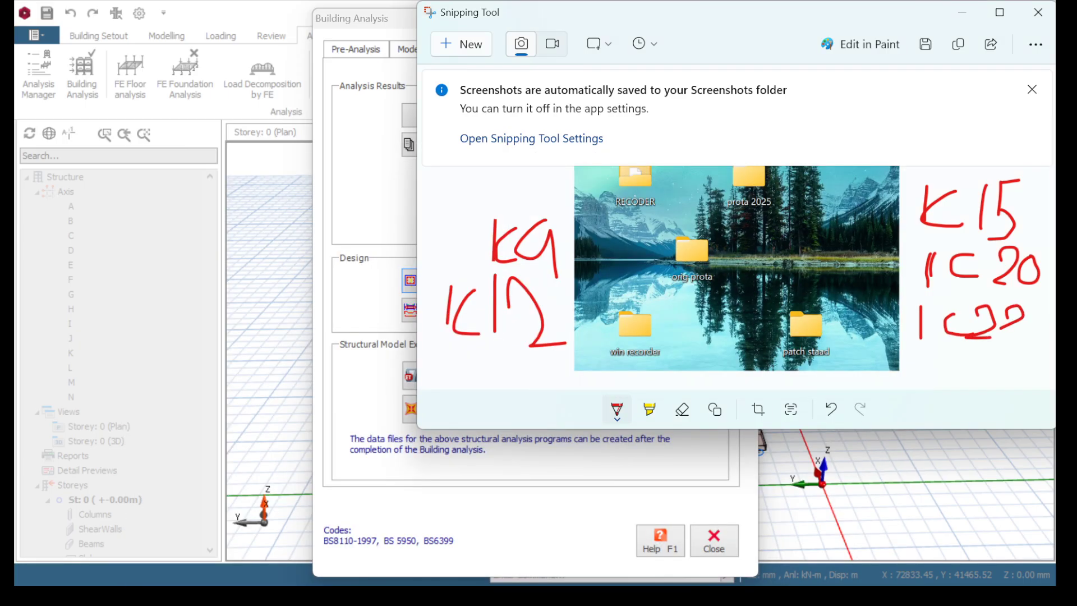
Select column 1C24 in the column design table, handwrite 1C24 above the first note in Snipping Tool, and minimize the window
{"action": "key", "text": "super"}
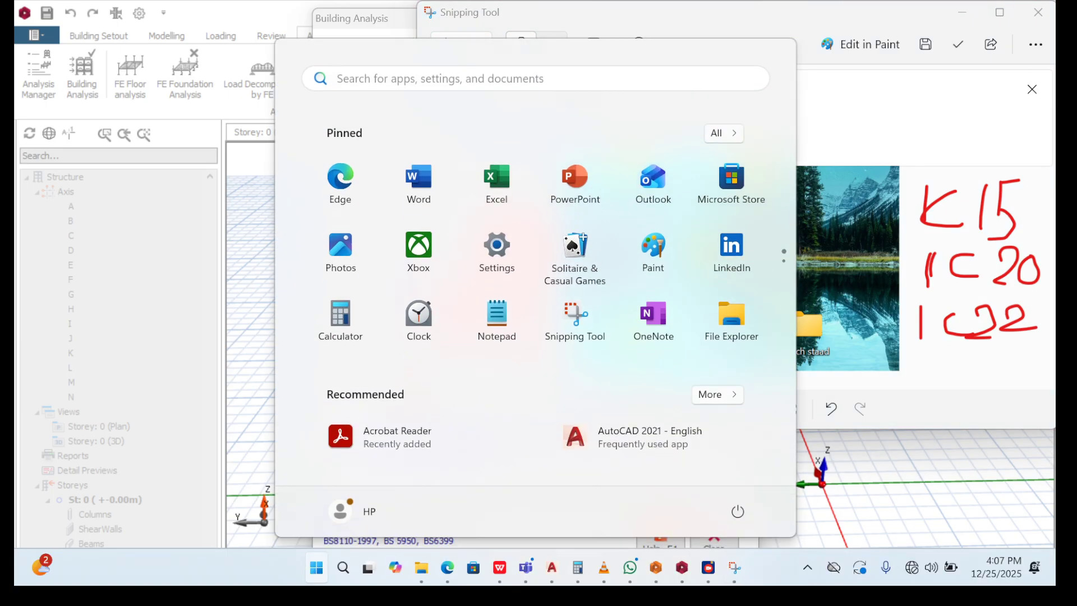
{"action": "mouse_move", "coordinate": [681, 568]}
{"action": "left_click", "coordinate": [769, 480]}
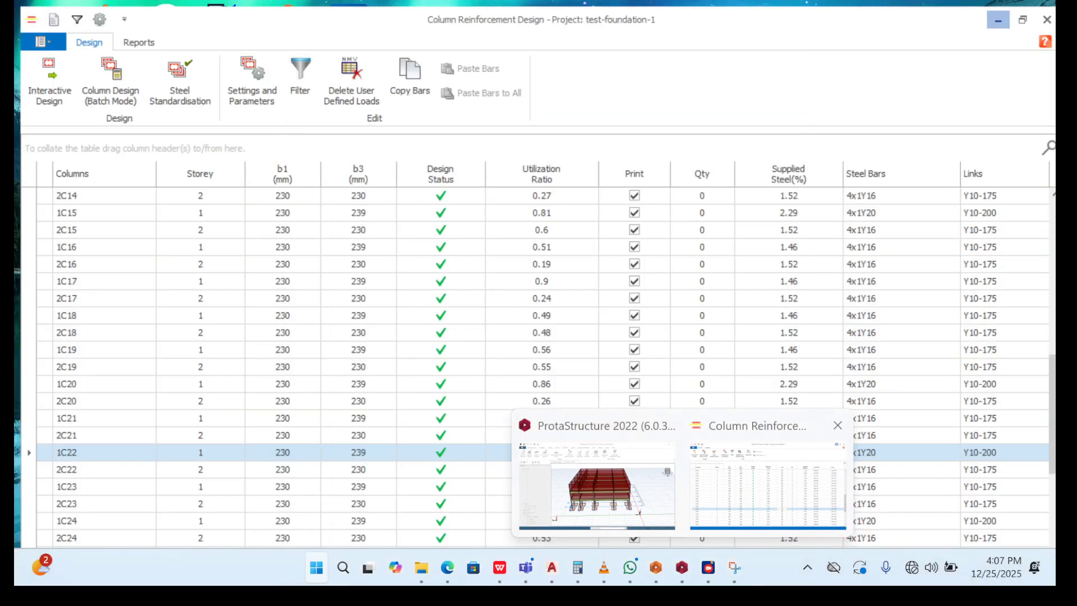
{"action": "scroll", "coordinate": [533, 364], "scroll_direction": "down", "scroll_amount": 3}
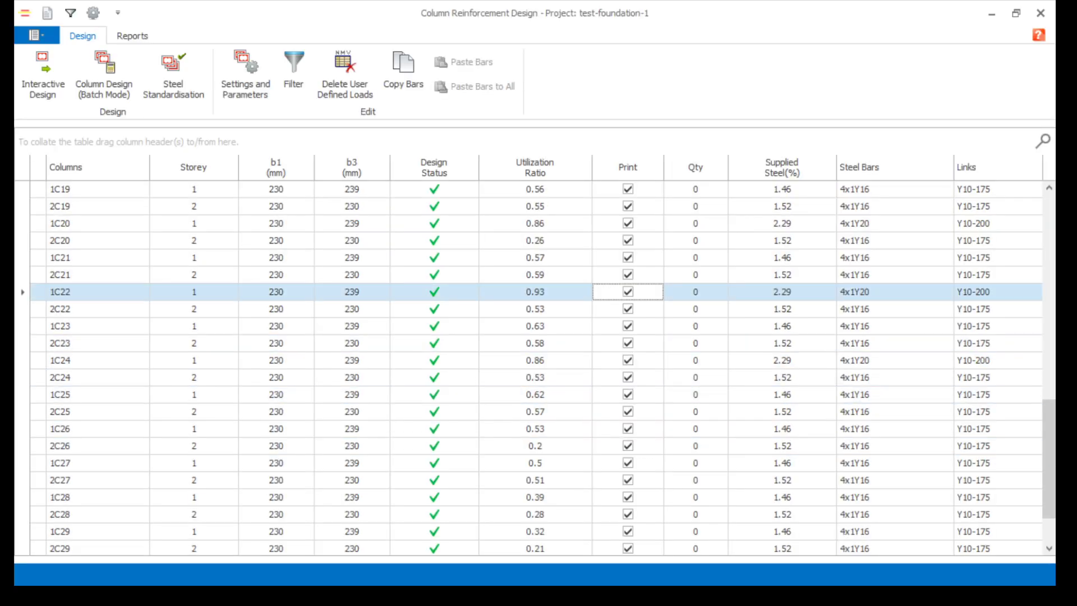
{"action": "left_click", "coordinate": [628, 360]}
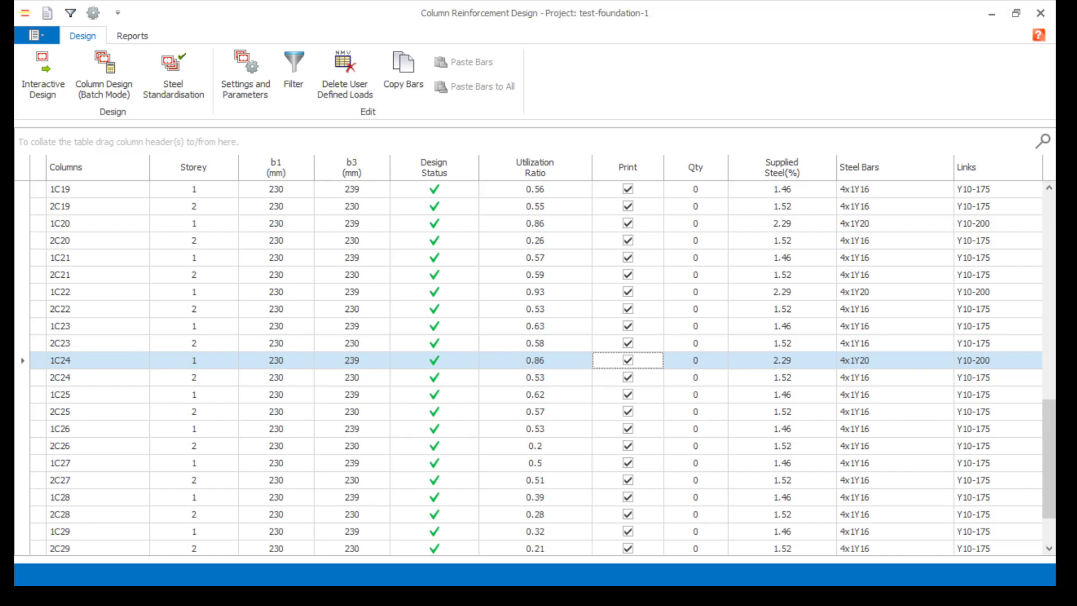
{"action": "scroll", "coordinate": [533, 364], "scroll_direction": "down", "scroll_amount": 1}
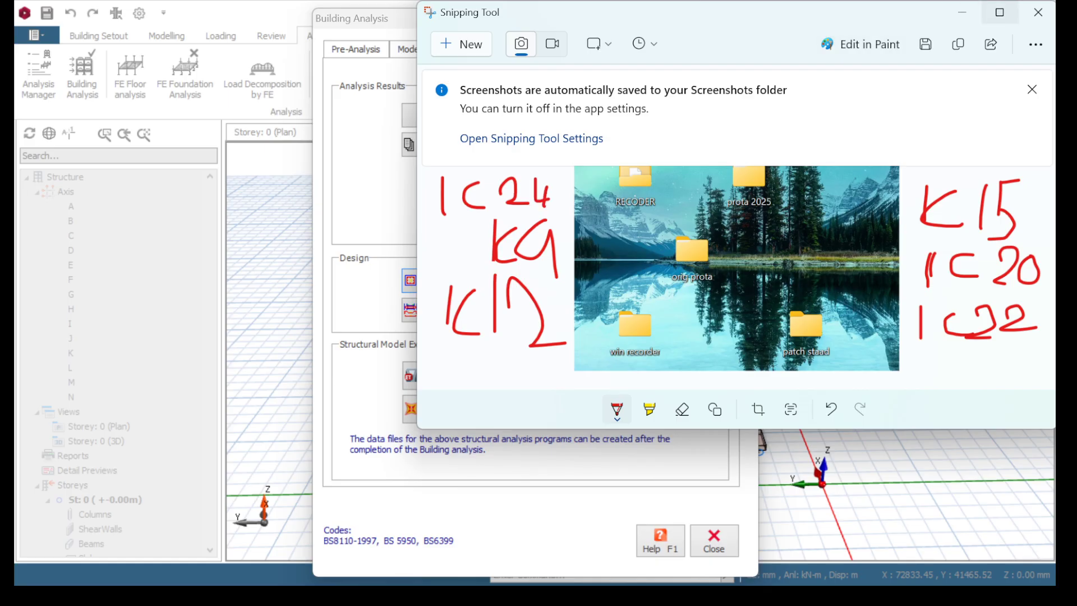
{"action": "left_click", "coordinate": [999, 12]}
{"action": "left_click", "coordinate": [962, 12]}
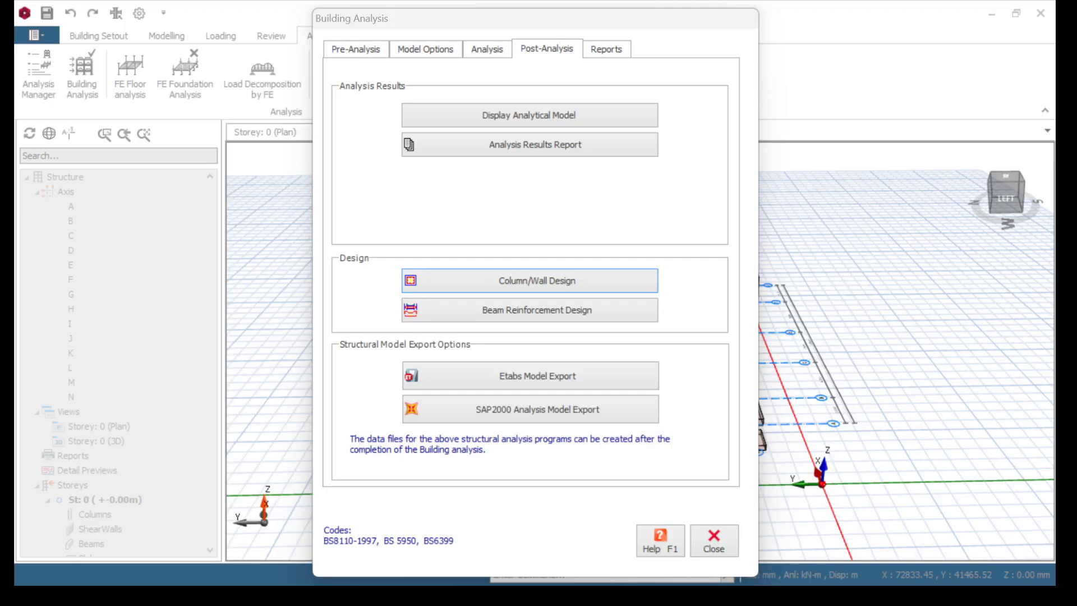
Close the column reinforcement design window and the Building Analysis dialog
{"action": "key", "text": "super"}
{"action": "mouse_move", "coordinate": [681, 567]}
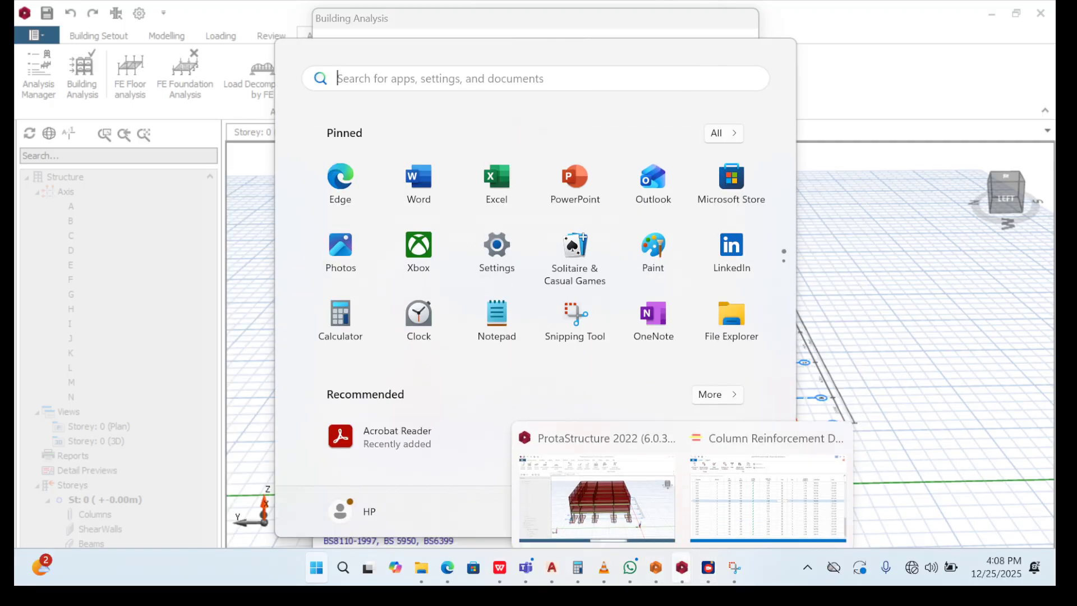
{"action": "left_click", "coordinate": [837, 426]}
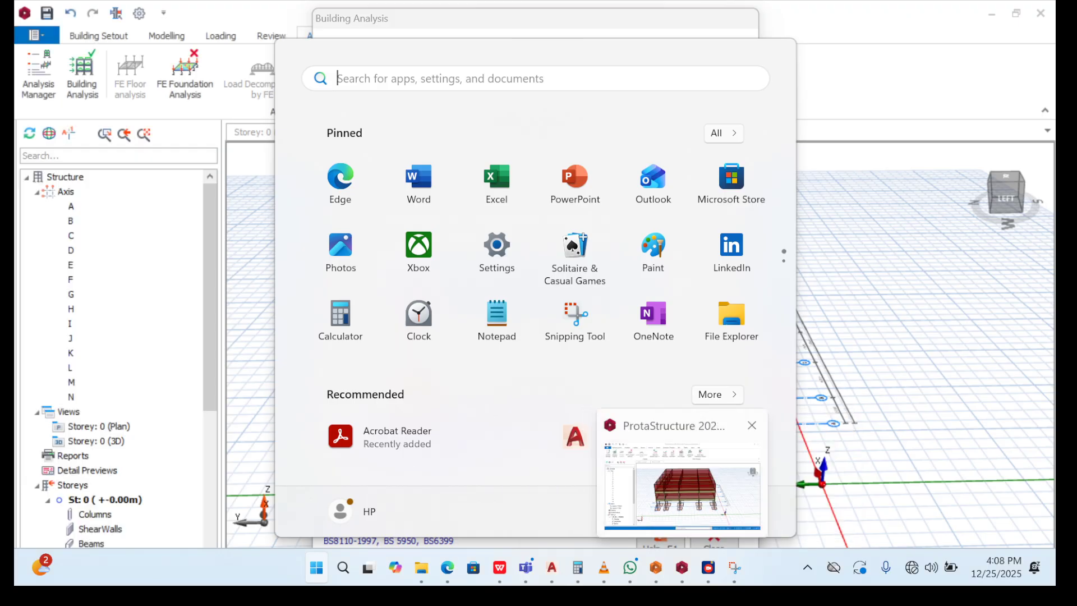
{"action": "left_click", "coordinate": [837, 426]}
{"action": "left_click", "coordinate": [714, 541]}
Examine the 3D structural model from its back, right and front sides
{"action": "scroll", "coordinate": [645, 376], "scroll_direction": "up", "scroll_amount": 5}
{"action": "scroll", "coordinate": [645, 376], "scroll_direction": "down", "scroll_amount": 4}
{"action": "scroll", "coordinate": [701, 381], "scroll_direction": "down", "scroll_amount": 3}
{"action": "middle_click_drag", "start_coordinate": [300, 401], "coordinate": [374, 420]}
{"action": "middle_click_drag", "start_coordinate": [412, 359], "coordinate": [449, 339]}
{"action": "scroll", "coordinate": [450, 337], "scroll_direction": "up", "scroll_amount": 3}
{"action": "scroll", "coordinate": [449, 359], "scroll_direction": "down", "scroll_amount": 5}
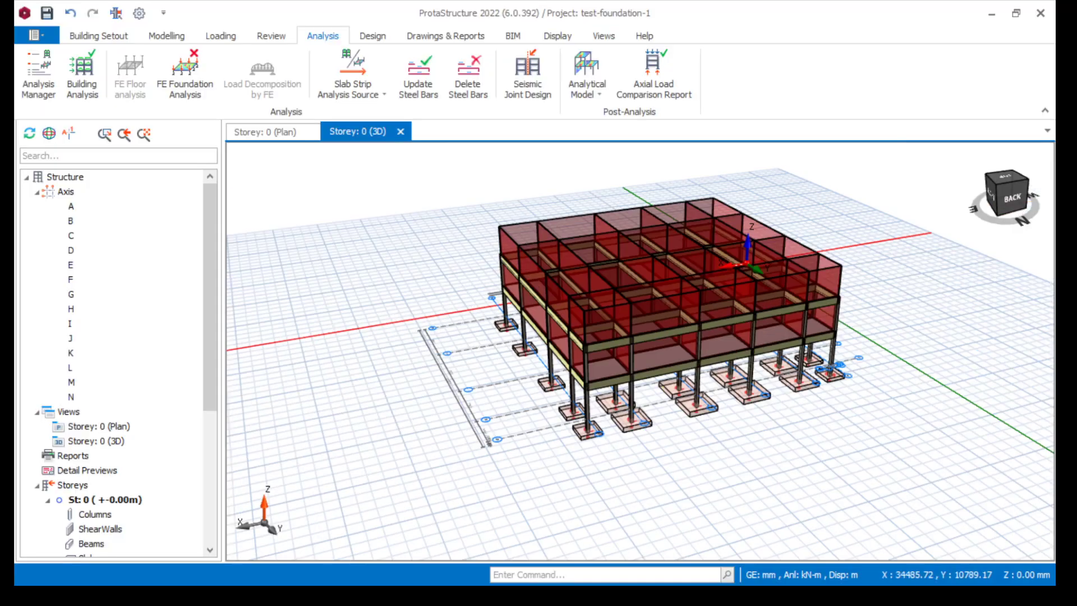
{"action": "middle_click_drag", "start_coordinate": [241, 454], "coordinate": [306, 433]}
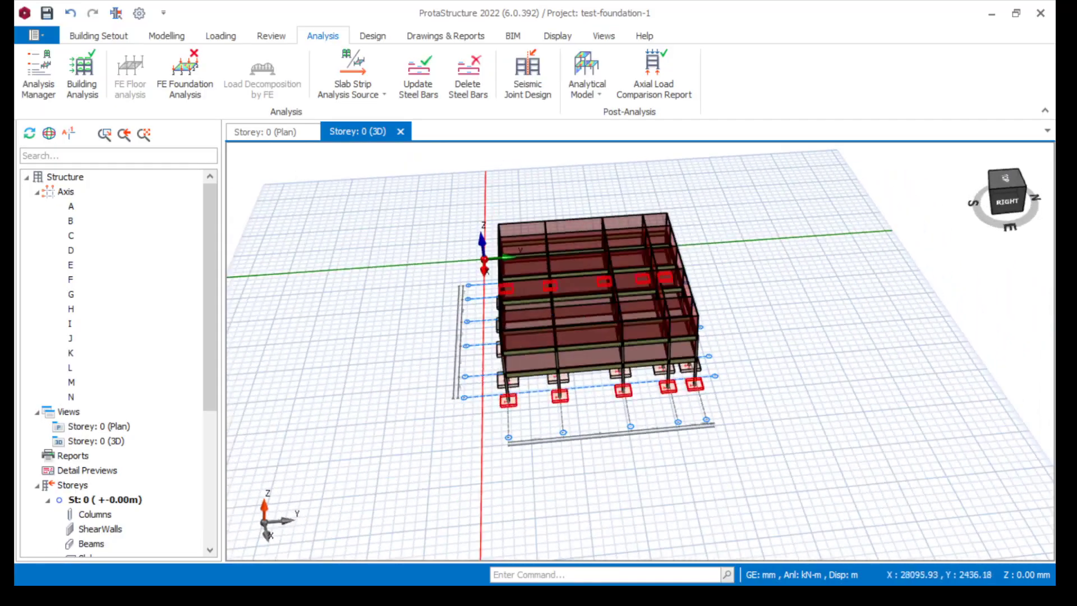
{"action": "scroll", "coordinate": [698, 395], "scroll_direction": "up", "scroll_amount": 3}
{"action": "mouse_move", "coordinate": [698, 395]}
{"action": "middle_mouse_down"}
{"action": "mouse_move", "coordinate": [622, 370]}
{"action": "mouse_move", "coordinate": [614, 354]}
{"action": "mouse_move", "coordinate": [694, 381]}
{"action": "middle_mouse_up"}
{"action": "scroll", "coordinate": [694, 383], "scroll_direction": "down", "scroll_amount": 3}
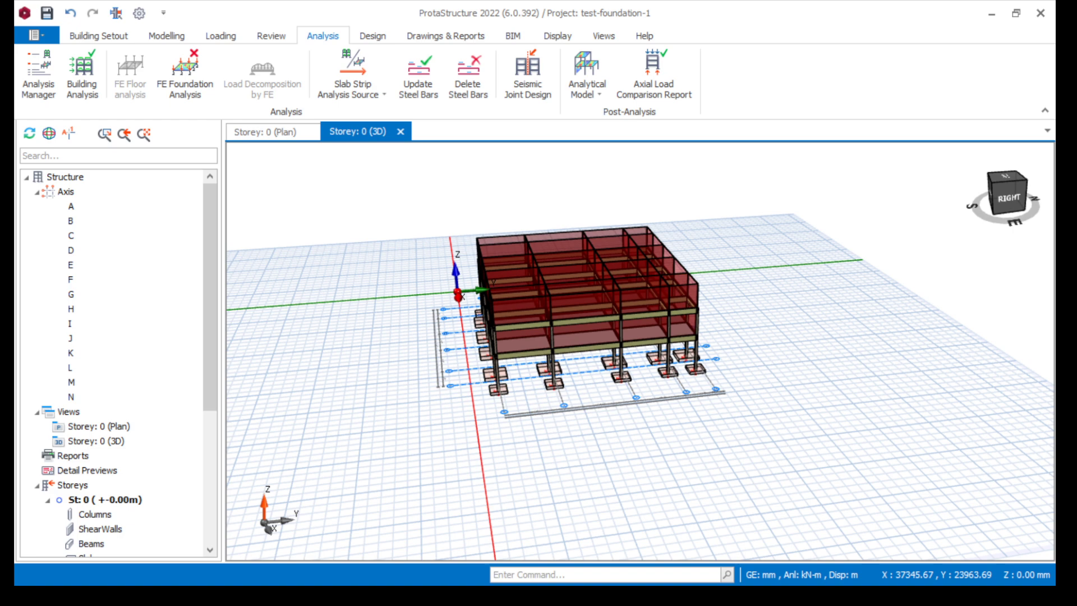
{"action": "scroll", "coordinate": [477, 340], "scroll_direction": "up", "scroll_amount": 3}
{"action": "scroll", "coordinate": [472, 343], "scroll_direction": "down", "scroll_amount": 3}
{"action": "middle_click_drag", "start_coordinate": [446, 365], "coordinate": [513, 385]}
{"action": "scroll", "coordinate": [392, 367], "scroll_direction": "up", "scroll_amount": 3}
{"action": "middle_click_drag", "start_coordinate": [373, 370], "coordinate": [468, 413]}
{"action": "scroll", "coordinate": [469, 413], "scroll_direction": "down", "scroll_amount": 3}
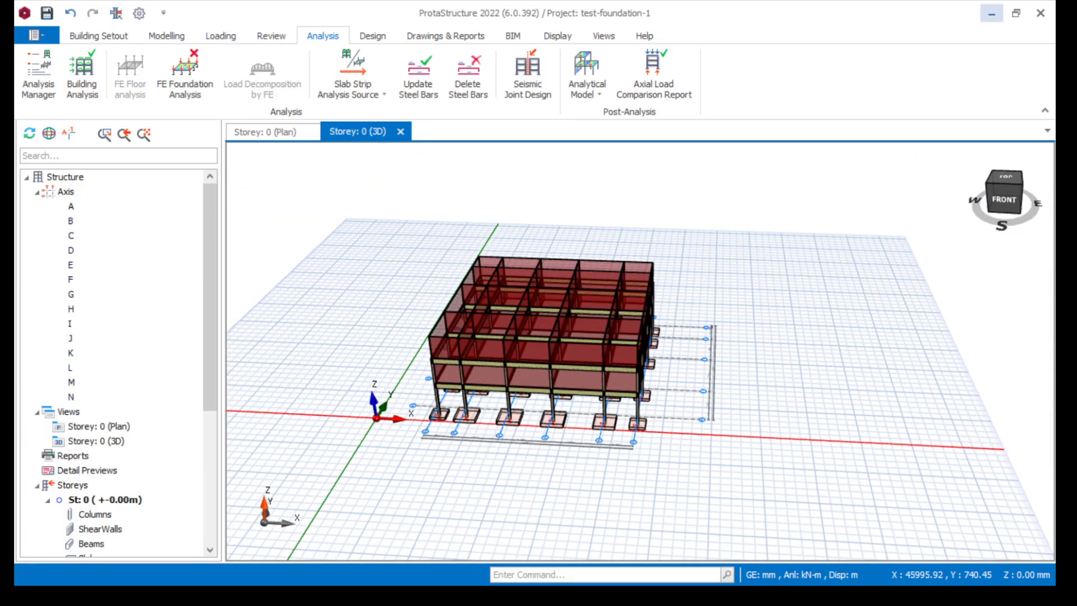
Display the plan of storey St: 1 (+3.00m) and check the handwritten column notes in Snipping Tool
{"action": "left_click", "coordinate": [281, 132]}
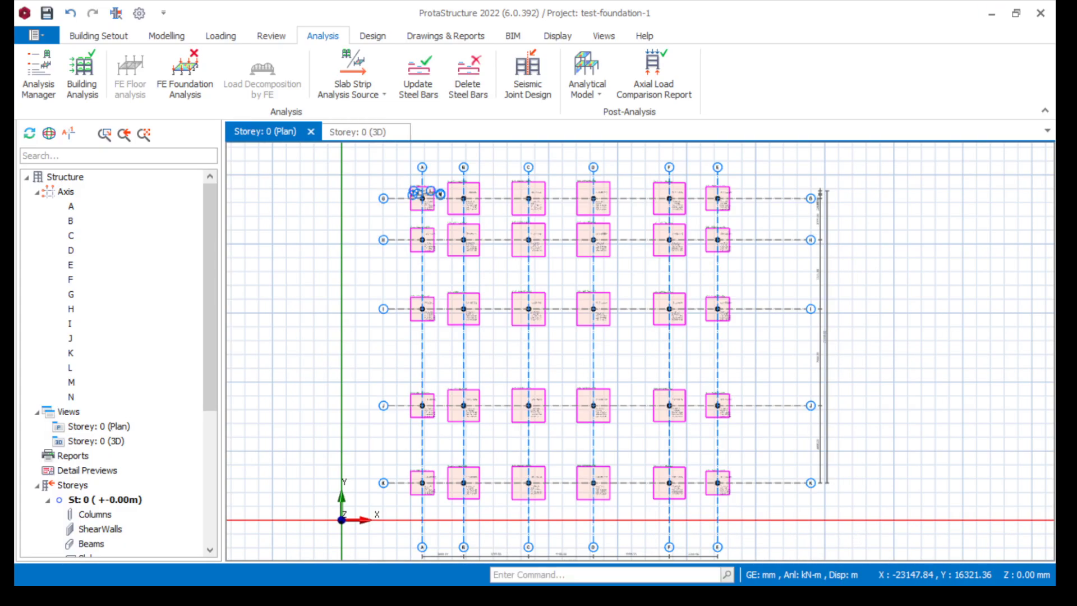
{"action": "scroll", "coordinate": [117, 365], "scroll_direction": "down", "scroll_amount": 5}
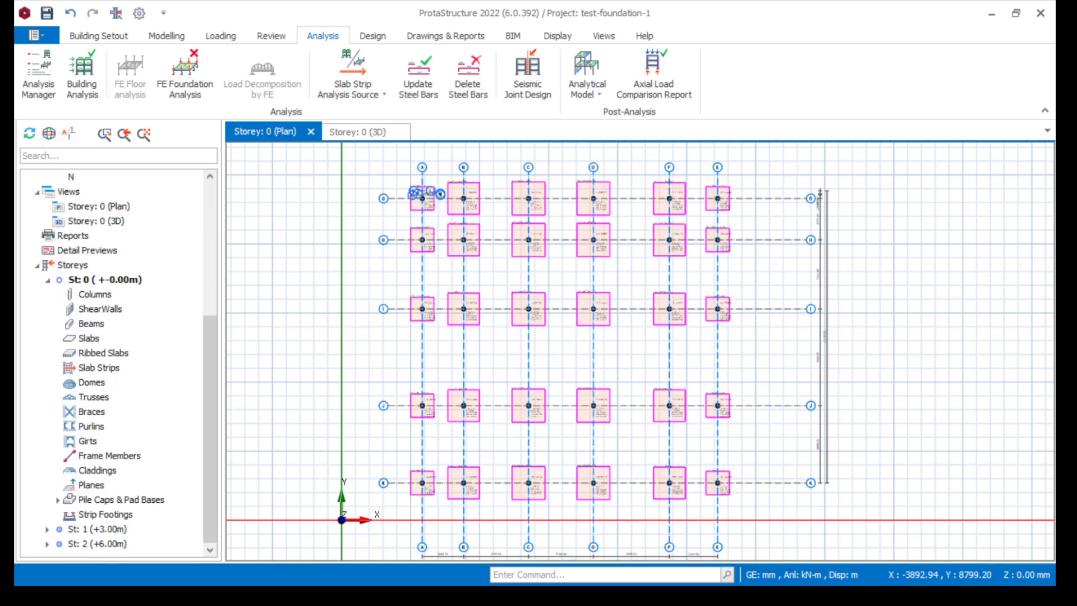
{"action": "double_click", "coordinate": [97, 529]}
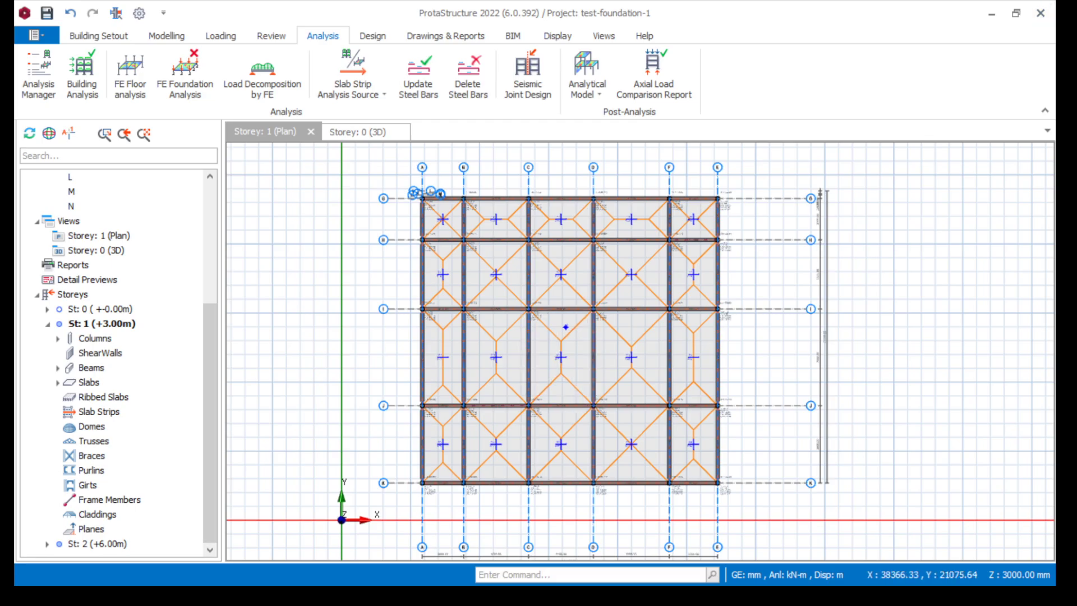
{"action": "key", "text": "super"}
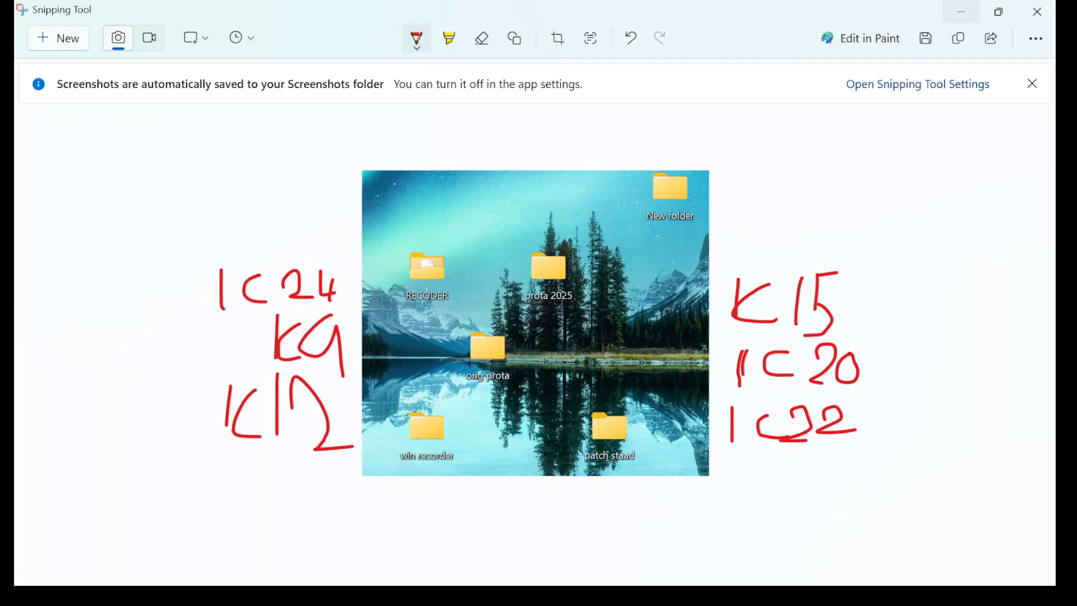
{"action": "left_click", "coordinate": [961, 11]}
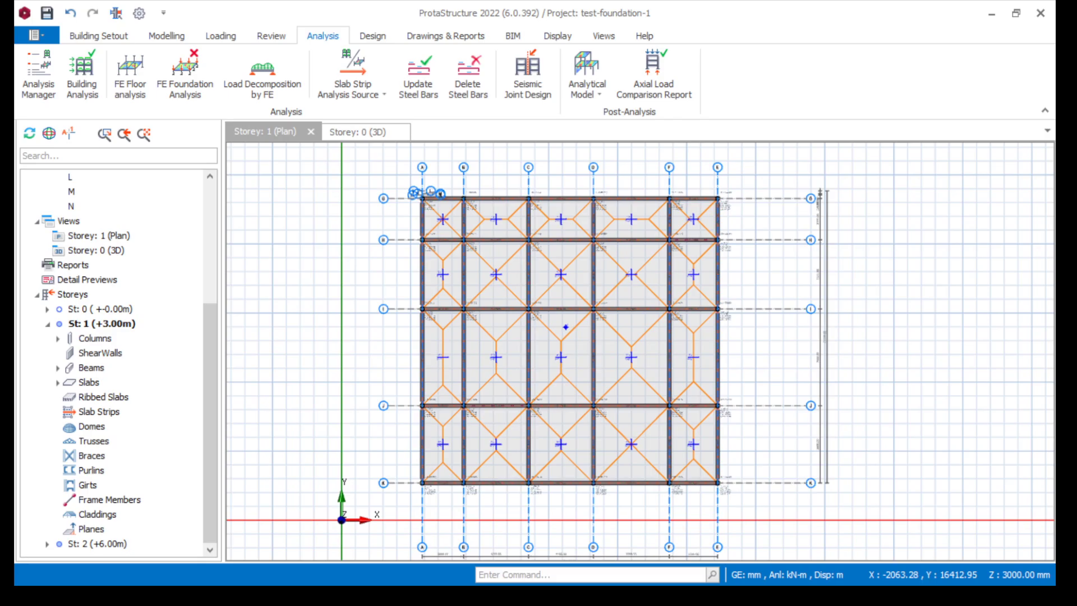
List the columns of storey 1, open the properties of column 1C24 and locate it on the plan
{"action": "double_click", "coordinate": [95, 338]}
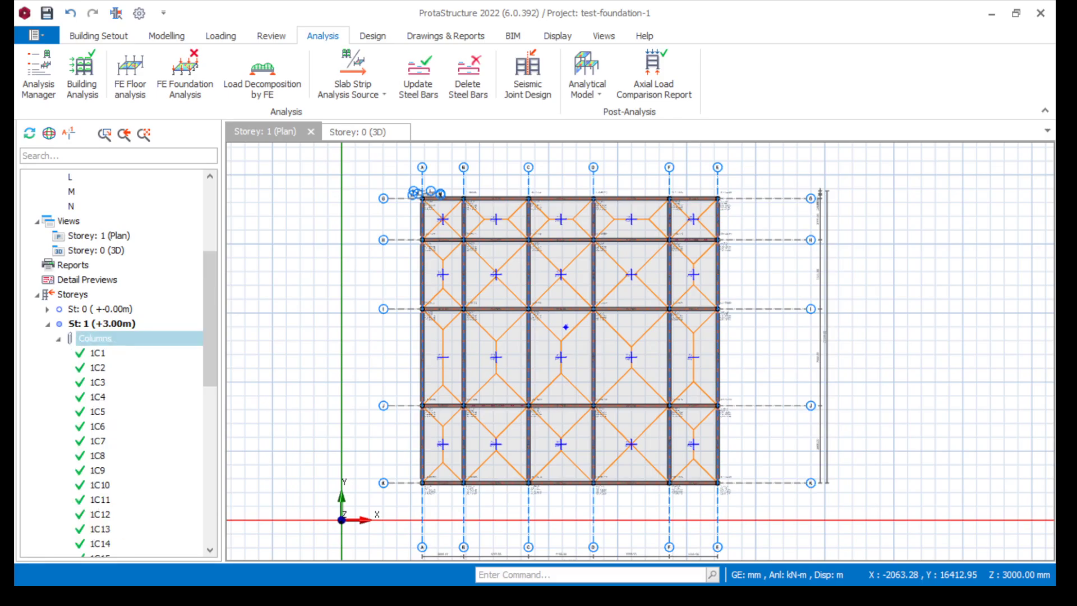
{"action": "scroll", "coordinate": [112, 364], "scroll_direction": "down", "scroll_amount": 4}
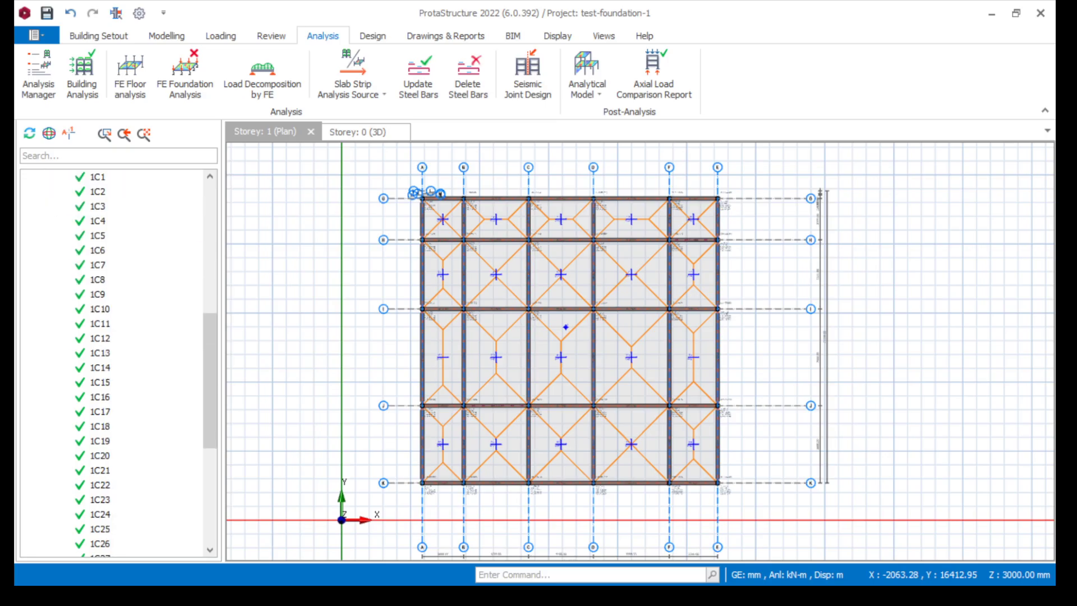
{"action": "left_click", "coordinate": [100, 514]}
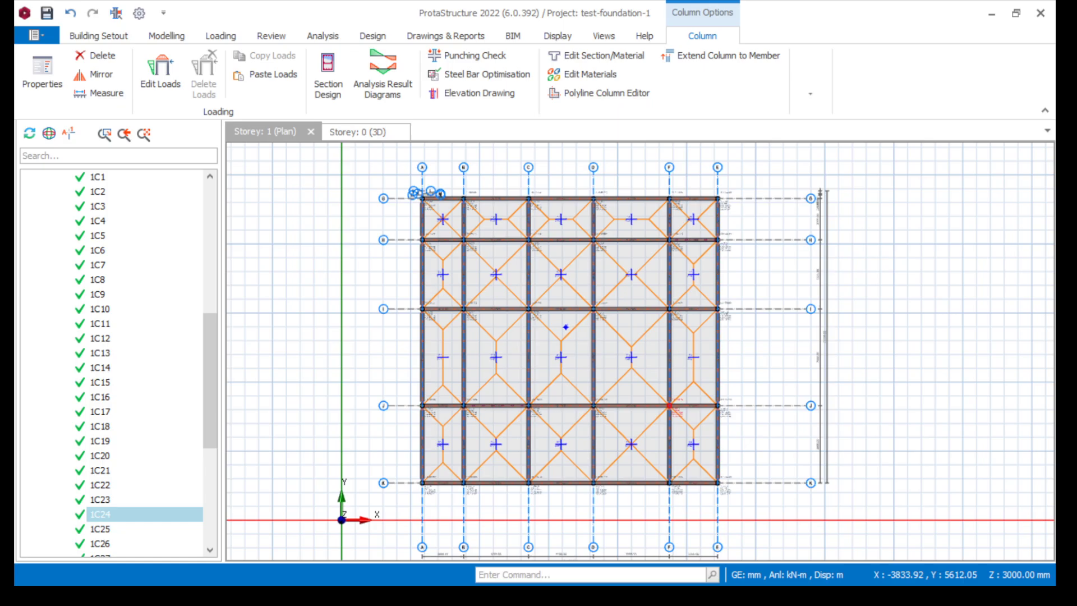
{"action": "double_click", "coordinate": [100, 514]}
{"action": "scroll", "coordinate": [700, 419], "scroll_direction": "up", "scroll_amount": 4}
{"action": "scroll", "coordinate": [684, 414], "scroll_direction": "down", "scroll_amount": 5}
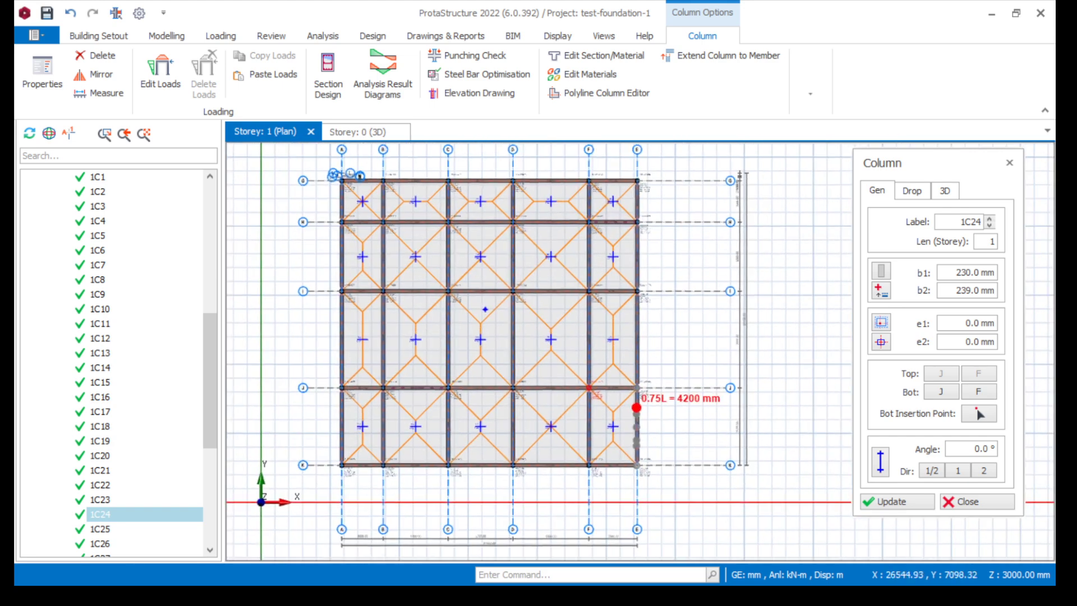
{"action": "scroll", "coordinate": [636, 407], "scroll_direction": "up", "scroll_amount": 5}
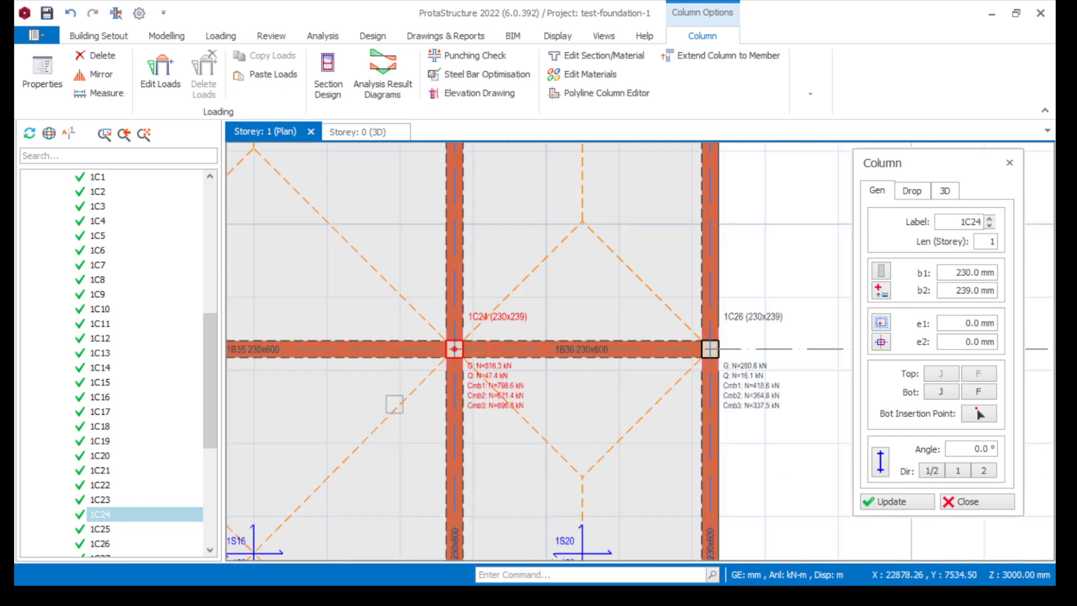
{"action": "scroll", "coordinate": [454, 350], "scroll_direction": "down", "scroll_amount": 5}
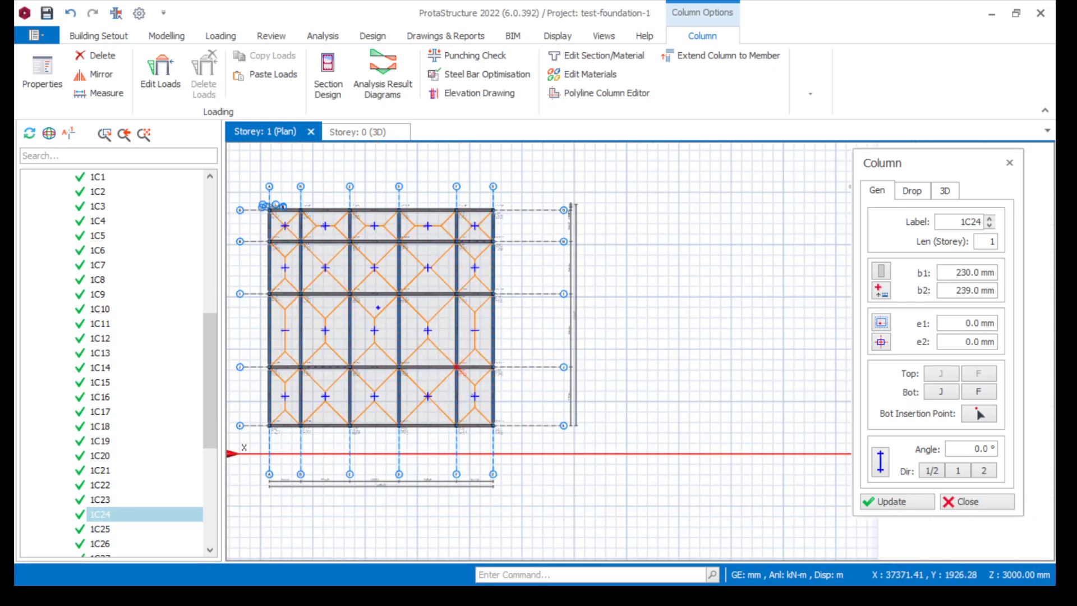
Switch to the SIAFAT TEMPLATE-ORIG drawing in AutoCAD and change the C1 label at grid F-J in the foundation layout to C2
{"action": "left_click", "coordinate": [992, 14]}
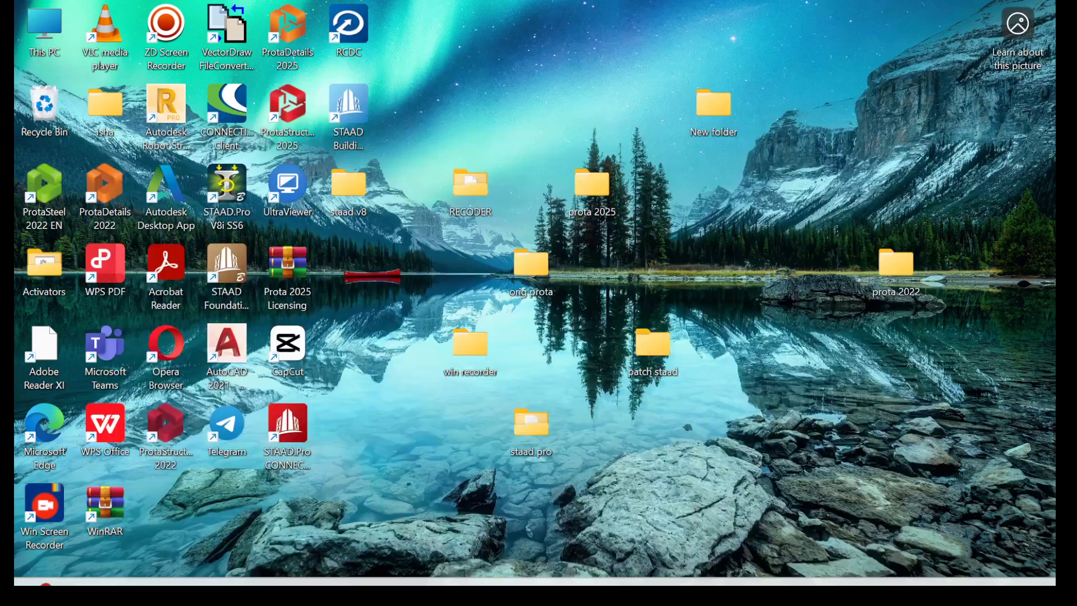
{"action": "mouse_move", "coordinate": [552, 567]}
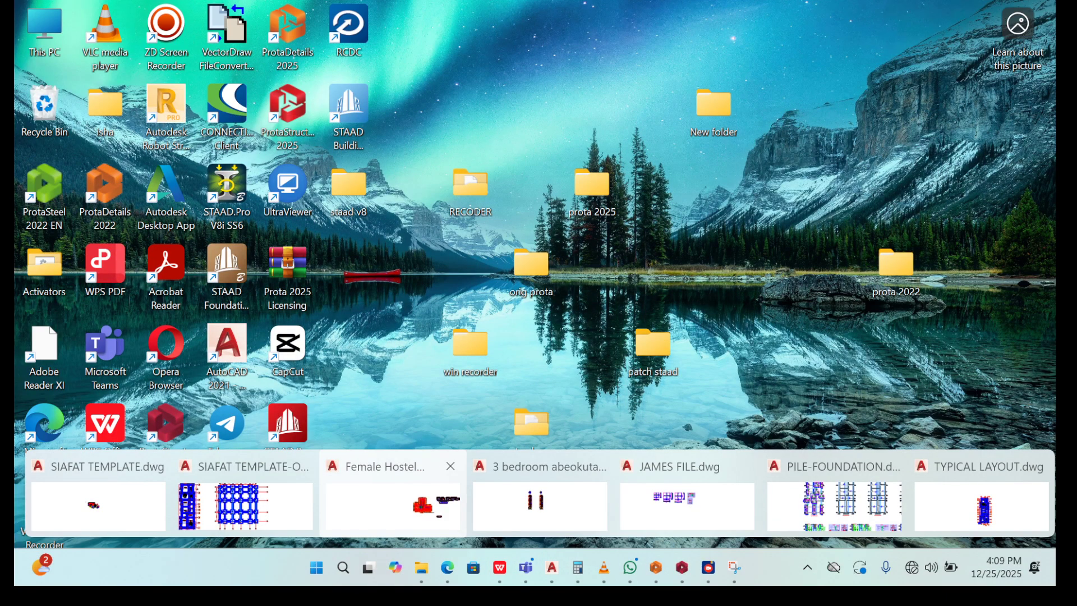
{"action": "left_click", "coordinate": [245, 502]}
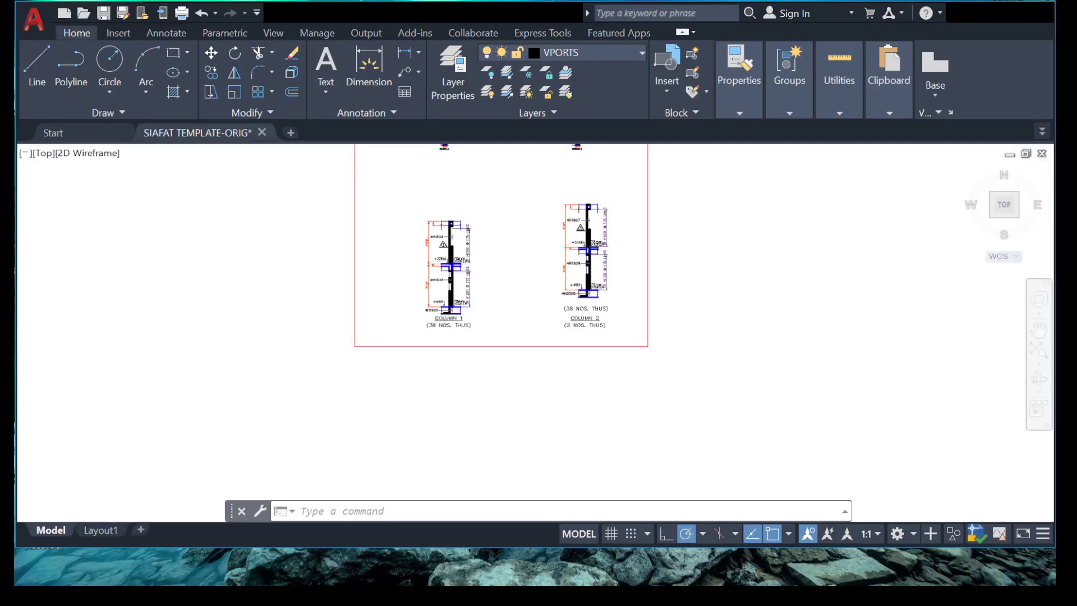
{"action": "scroll", "coordinate": [529, 284], "scroll_direction": "down", "scroll_amount": 8}
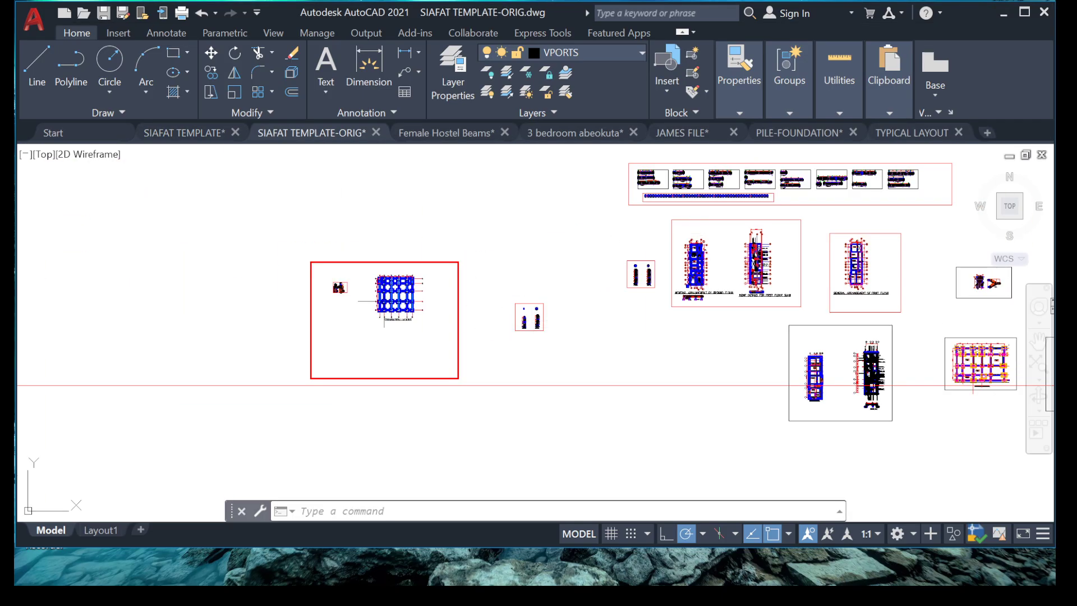
{"action": "scroll", "coordinate": [373, 304], "scroll_direction": "up", "scroll_amount": 10}
{"action": "scroll", "coordinate": [777, 364], "scroll_direction": "down", "scroll_amount": 6}
{"action": "scroll", "coordinate": [777, 364], "scroll_direction": "up", "scroll_amount": 10}
{"action": "scroll", "coordinate": [491, 341], "scroll_direction": "down", "scroll_amount": 8}
{"action": "scroll", "coordinate": [661, 332], "scroll_direction": "up", "scroll_amount": 7}
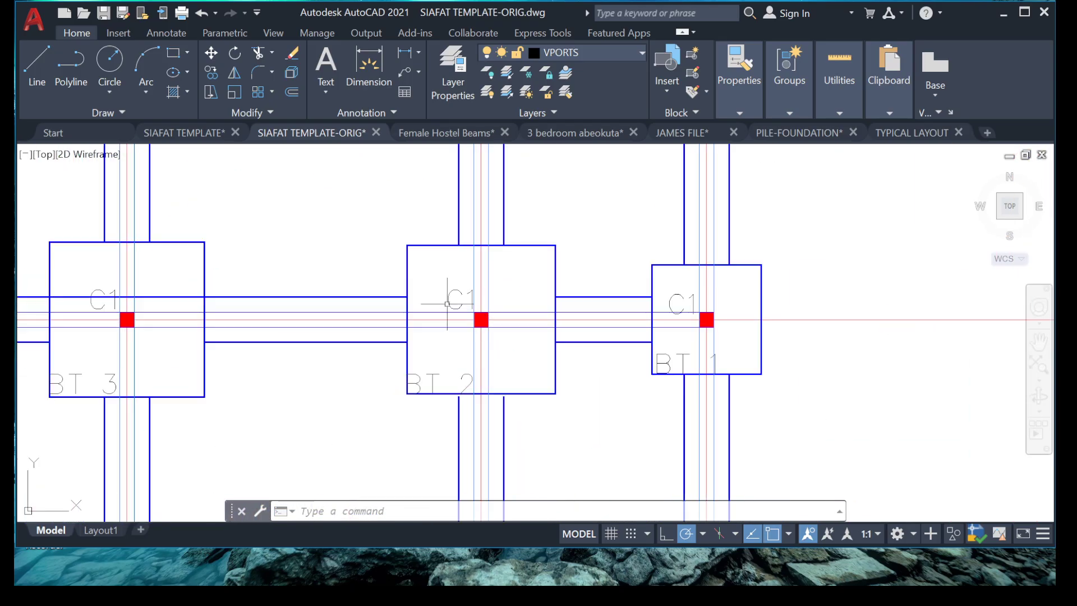
{"action": "scroll", "coordinate": [445, 305], "scroll_direction": "up", "scroll_amount": 5}
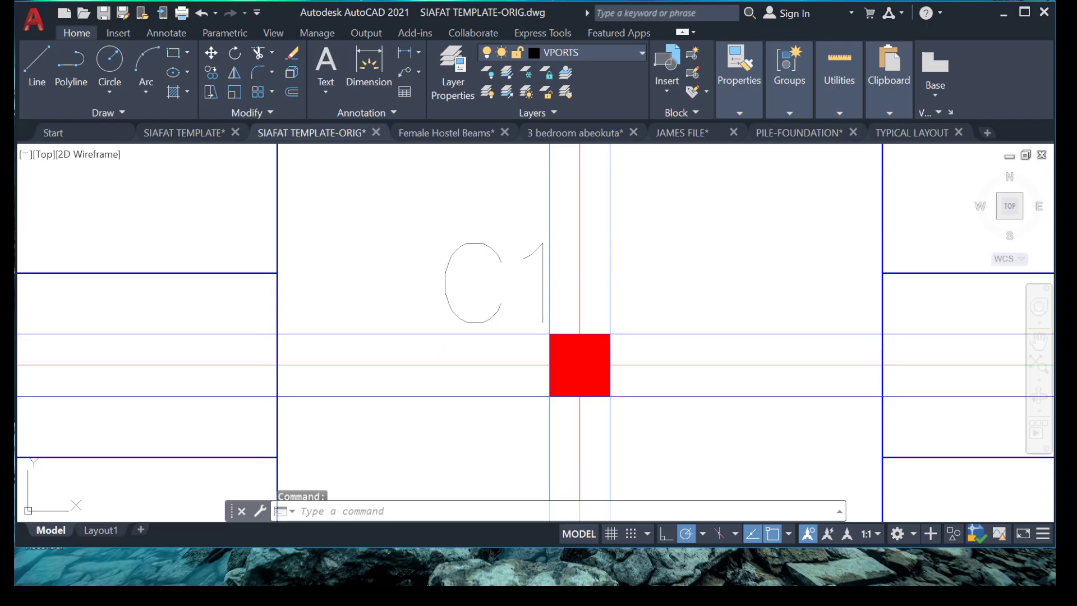
{"action": "double_click", "coordinate": [524, 296]}
{"action": "type", "text": "2"}
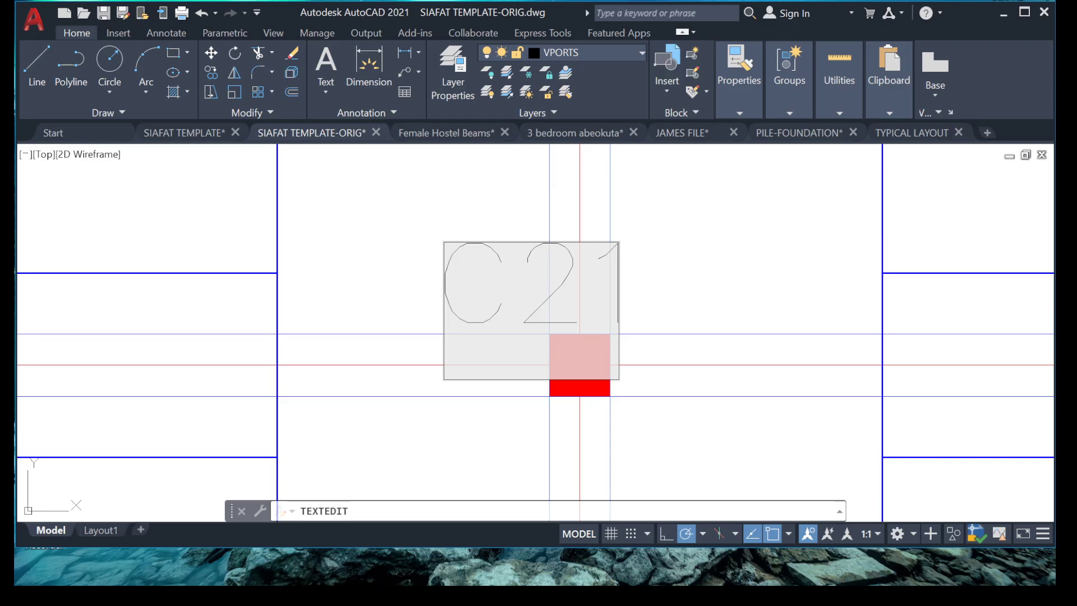
{"action": "key", "text": "Delete"}
{"action": "key", "text": "Return"}
{"action": "key", "text": "Escape"}
Move the C2 label slightly to the left, away from its column's vertical edge line
{"action": "left_click", "coordinate": [500, 214]}
{"action": "left_click", "coordinate": [392, 234]}
{"action": "right_click", "coordinate": [392, 233]}
{"action": "left_click", "coordinate": [385, 296]}
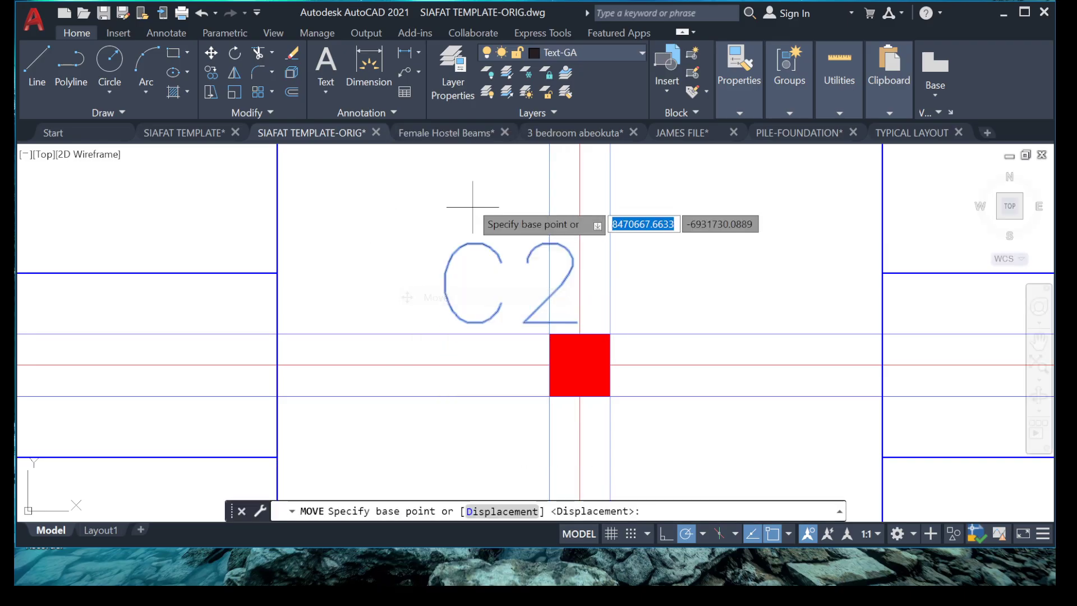
{"action": "left_click", "coordinate": [482, 205]}
{"action": "left_click", "coordinate": [443, 206]}
{"action": "scroll", "coordinate": [477, 236], "scroll_direction": "down", "scroll_amount": 5}
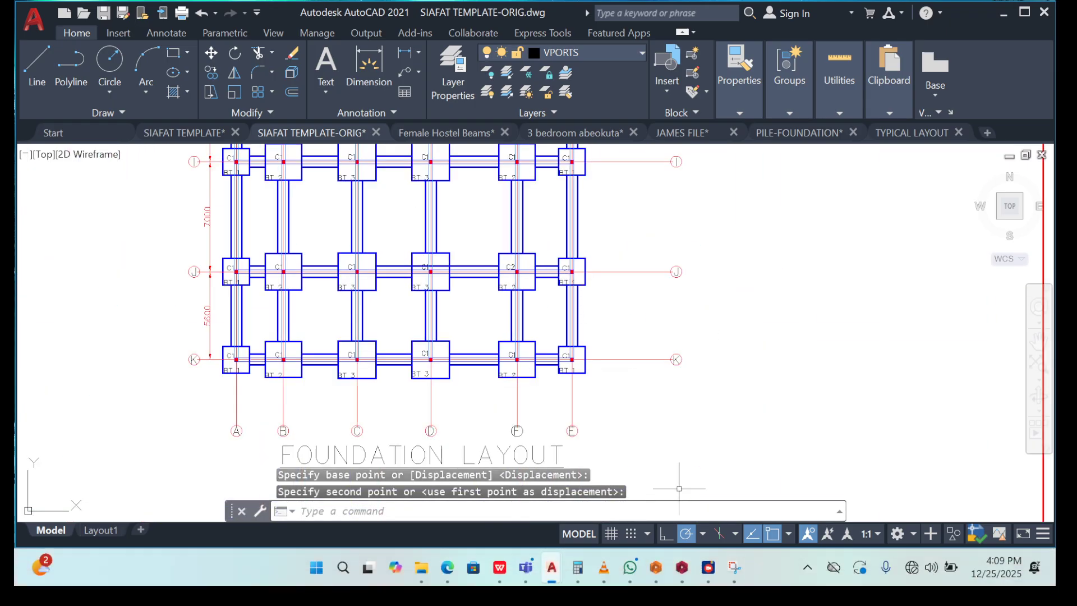
{"action": "mouse_move", "coordinate": [708, 568]}
{"action": "left_click", "coordinate": [788, 486]}
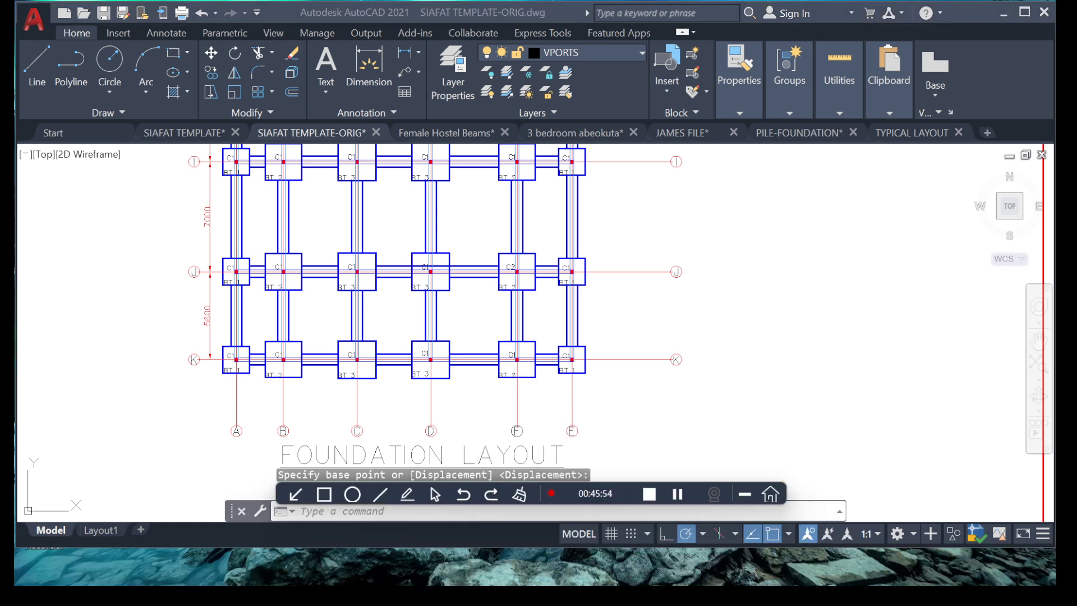
{"action": "scroll", "coordinate": [617, 387], "scroll_direction": "down", "scroll_amount": 6}
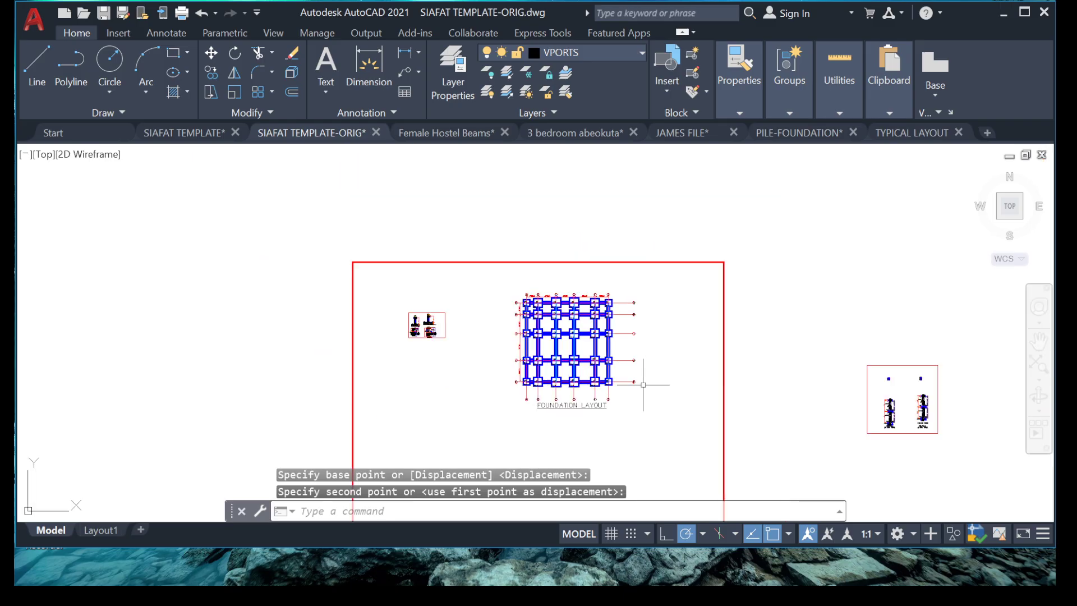
{"action": "middle_click_drag", "start_coordinate": [695, 407], "coordinate": [616, 349]}
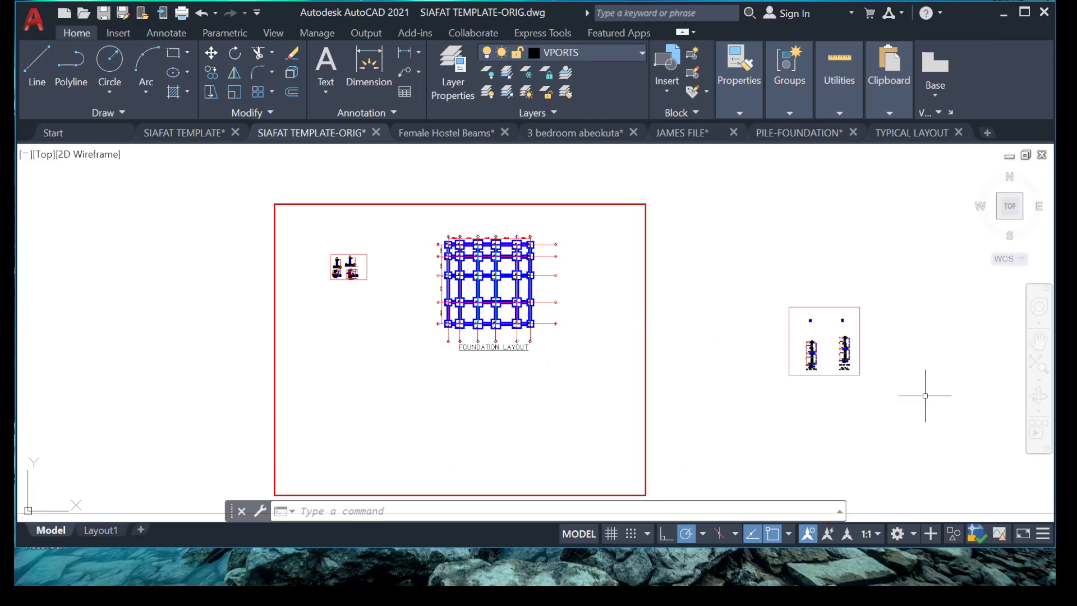
{"action": "scroll", "coordinate": [541, 320], "scroll_direction": "up", "scroll_amount": 8}
{"action": "scroll", "coordinate": [538, 373], "scroll_direction": "down", "scroll_amount": 8}
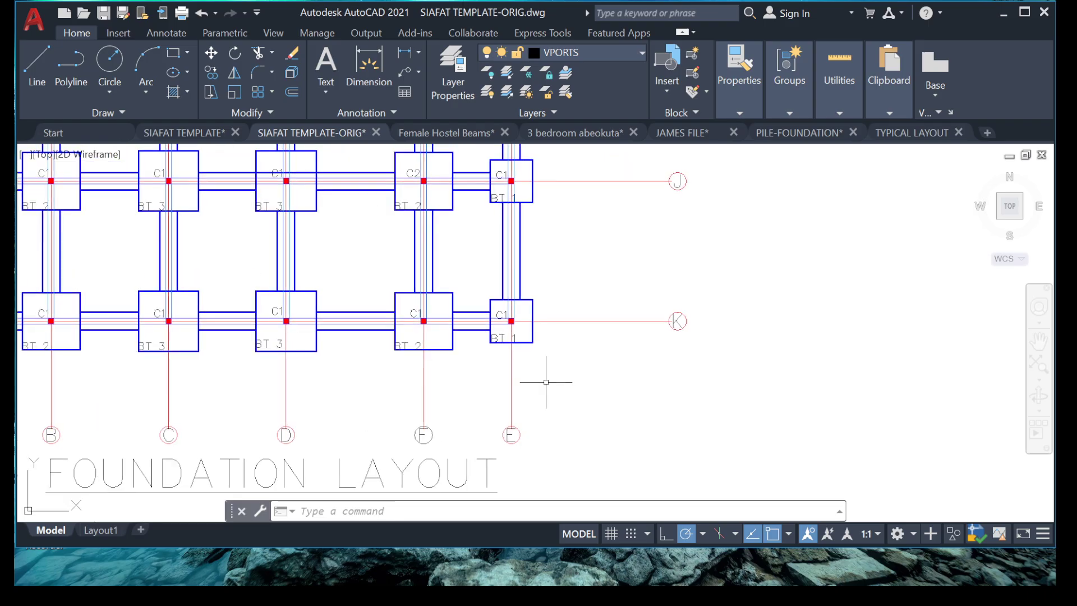
{"action": "scroll", "coordinate": [724, 397], "scroll_direction": "up", "scroll_amount": 2}
{"action": "scroll", "coordinate": [723, 397], "scroll_direction": "up", "scroll_amount": 4}
{"action": "scroll", "coordinate": [696, 365], "scroll_direction": "down", "scroll_amount": 8}
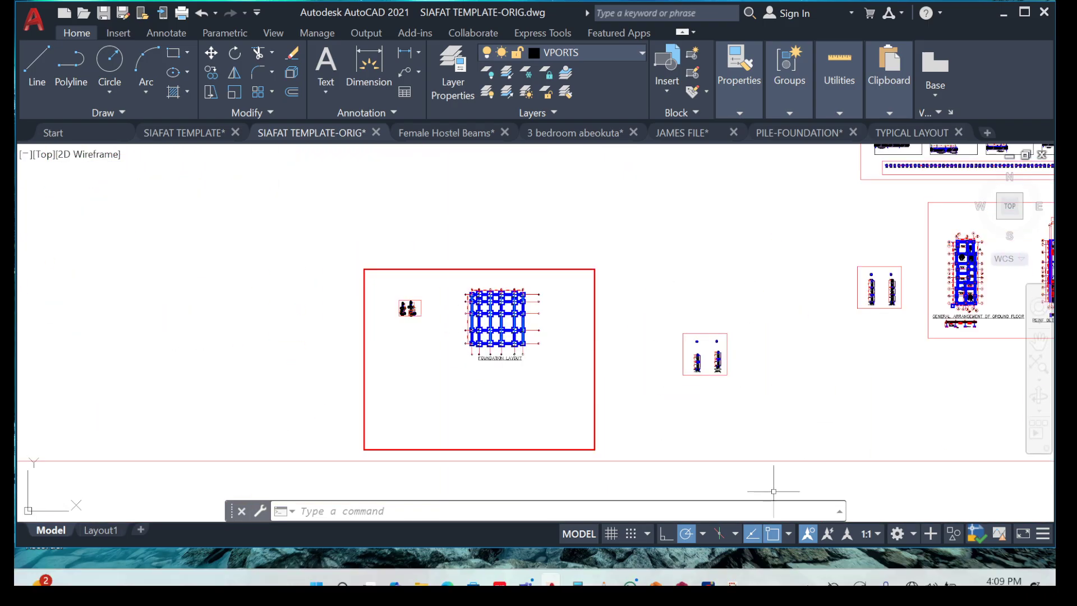
Check the handwritten column notes in Snipping Tool and locate column 1C9 on the storey 1 plan in ProtaStructure
{"action": "left_click", "coordinate": [734, 567]}
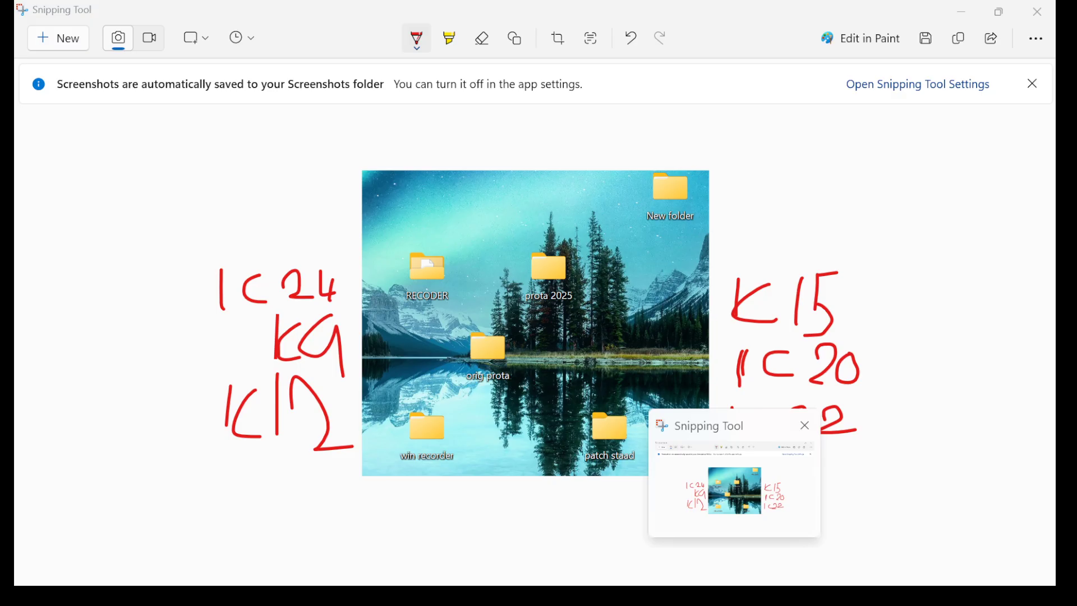
{"action": "left_click", "coordinate": [735, 567]}
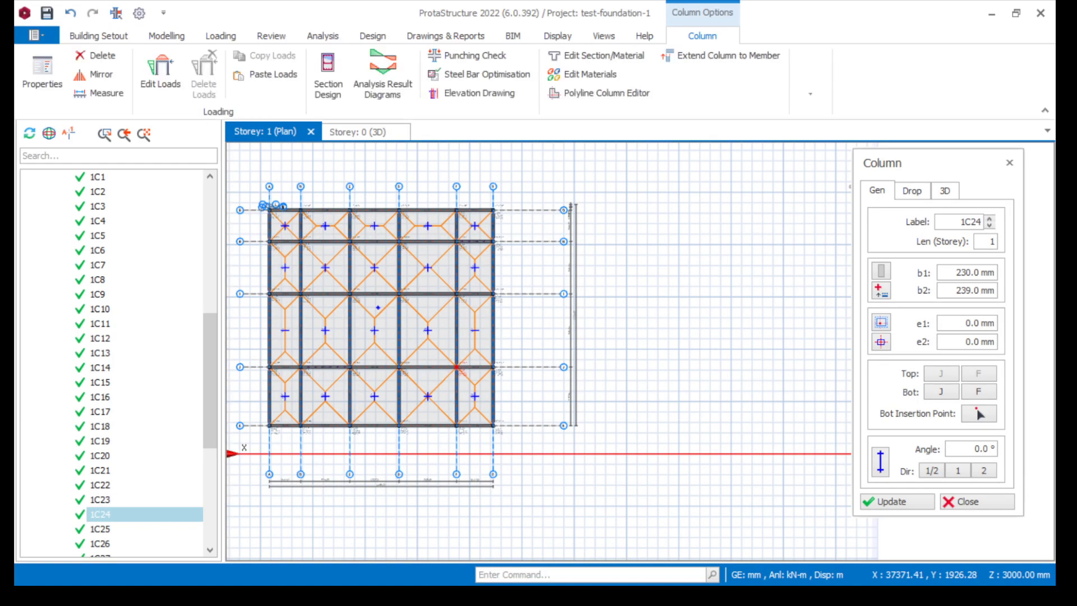
{"action": "left_click", "coordinate": [99, 294]}
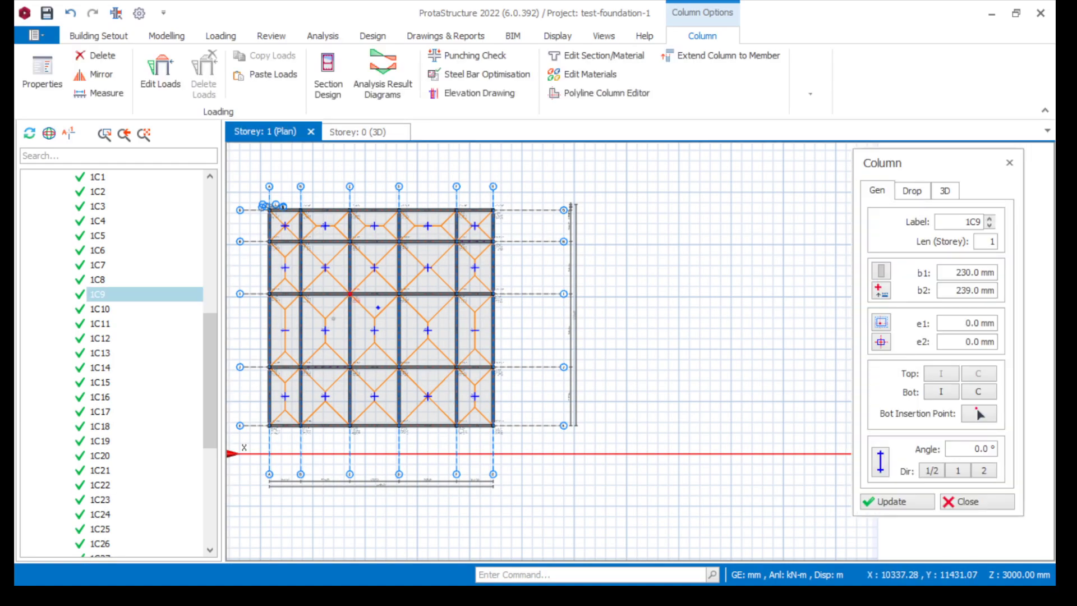
{"action": "scroll", "coordinate": [246, 300], "scroll_direction": "up", "scroll_amount": 5}
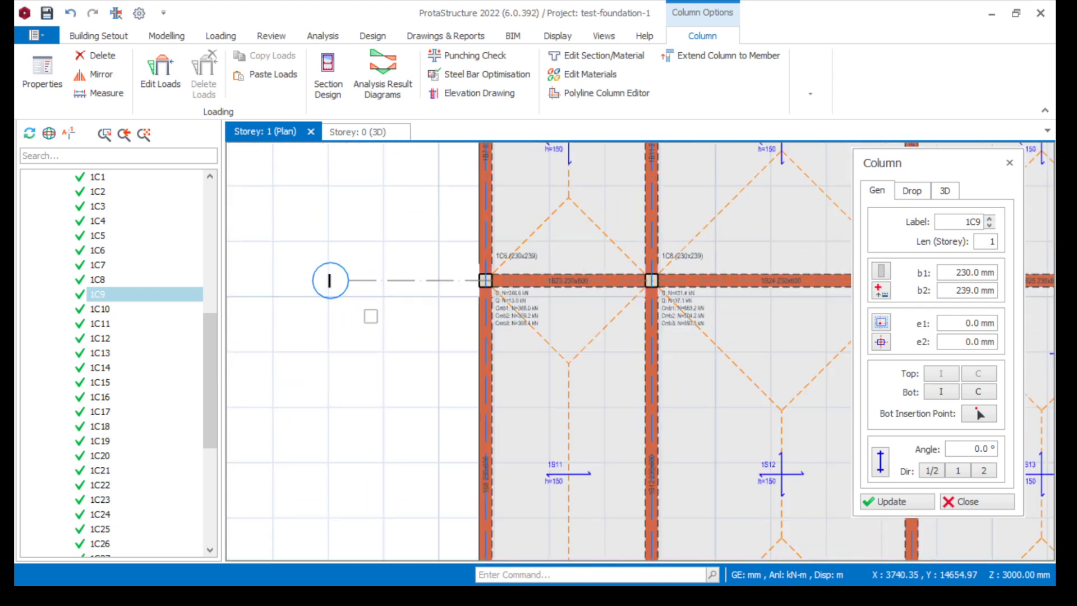
{"action": "scroll", "coordinate": [369, 316], "scroll_direction": "down", "scroll_amount": 2}
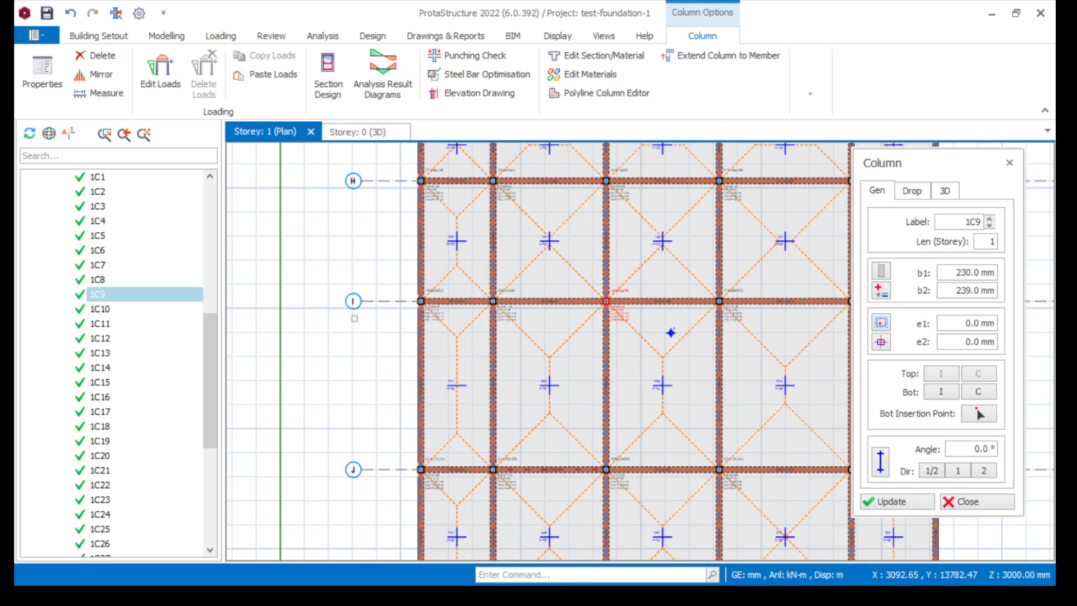
{"action": "scroll", "coordinate": [358, 313], "scroll_direction": "down", "scroll_amount": 2}
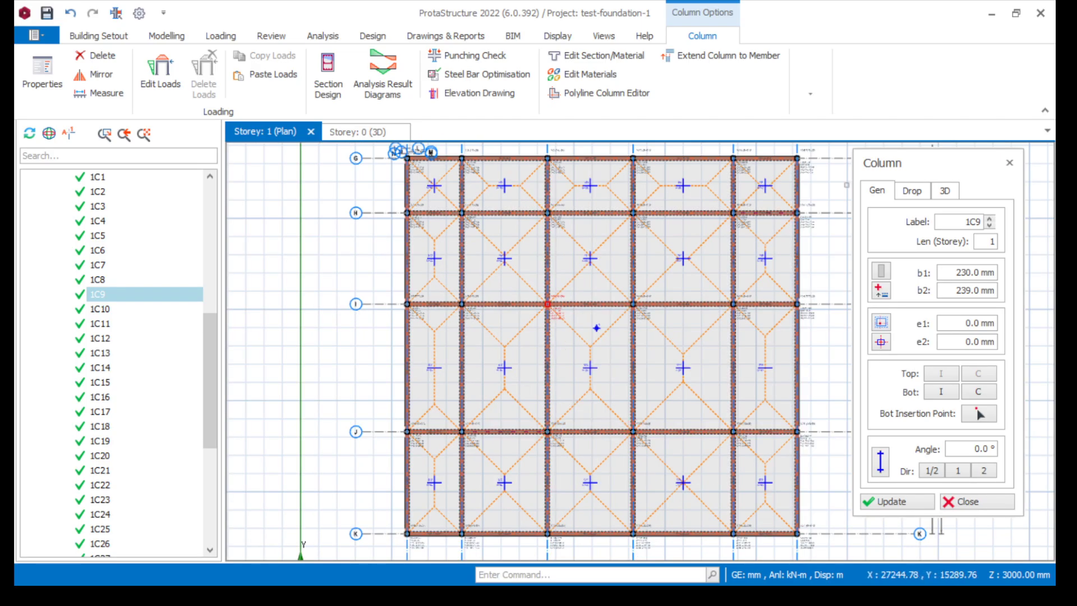
Switch back to AutoCAD and change the C1 label at grid C-I in the foundation layout to C2
{"action": "left_click", "coordinate": [992, 13]}
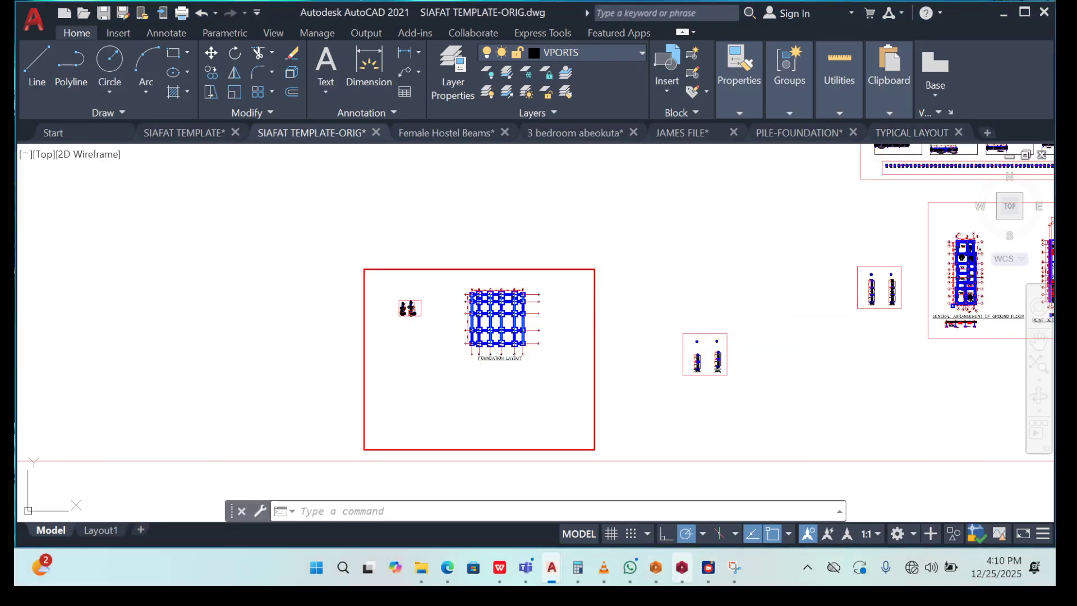
{"action": "scroll", "coordinate": [511, 455], "scroll_direction": "up", "scroll_amount": 8}
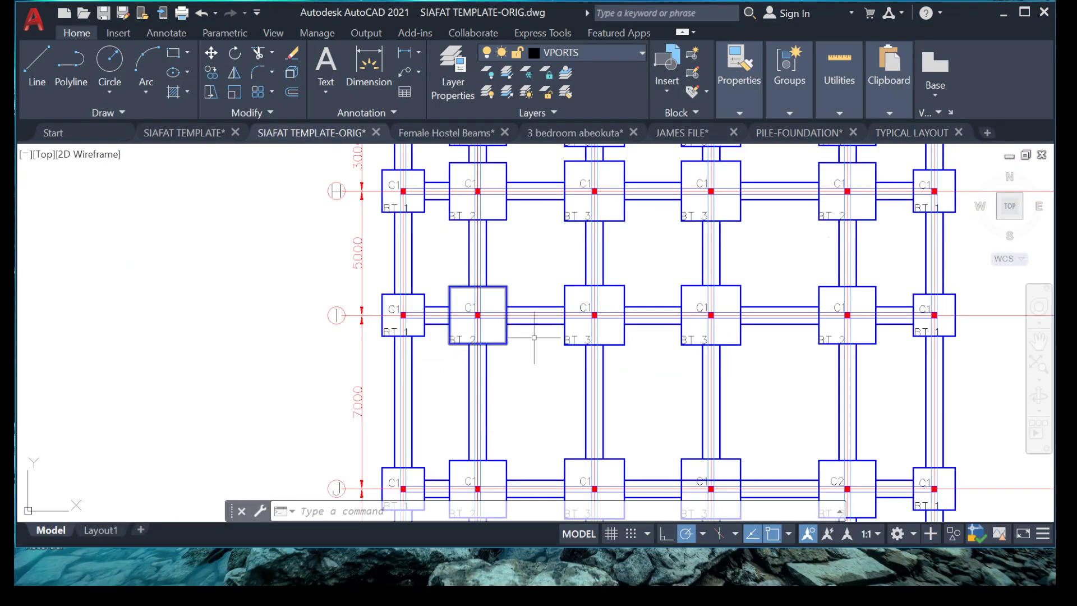
{"action": "scroll", "coordinate": [612, 312], "scroll_direction": "up", "scroll_amount": 4}
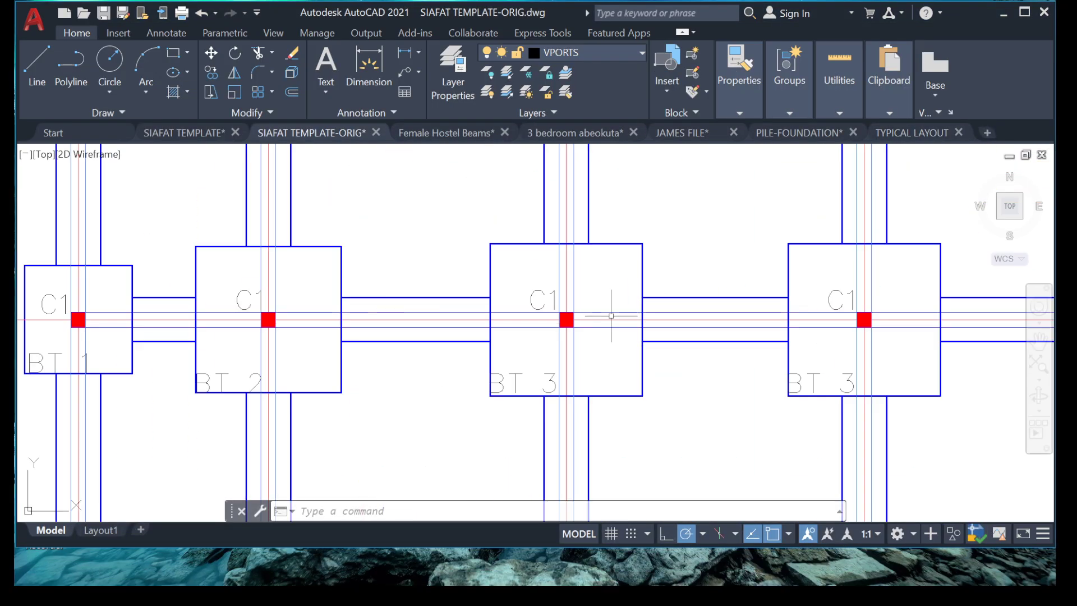
{"action": "left_click", "coordinate": [547, 302]}
{"action": "double_click", "coordinate": [544, 300]}
{"action": "type", "text": "C21"}
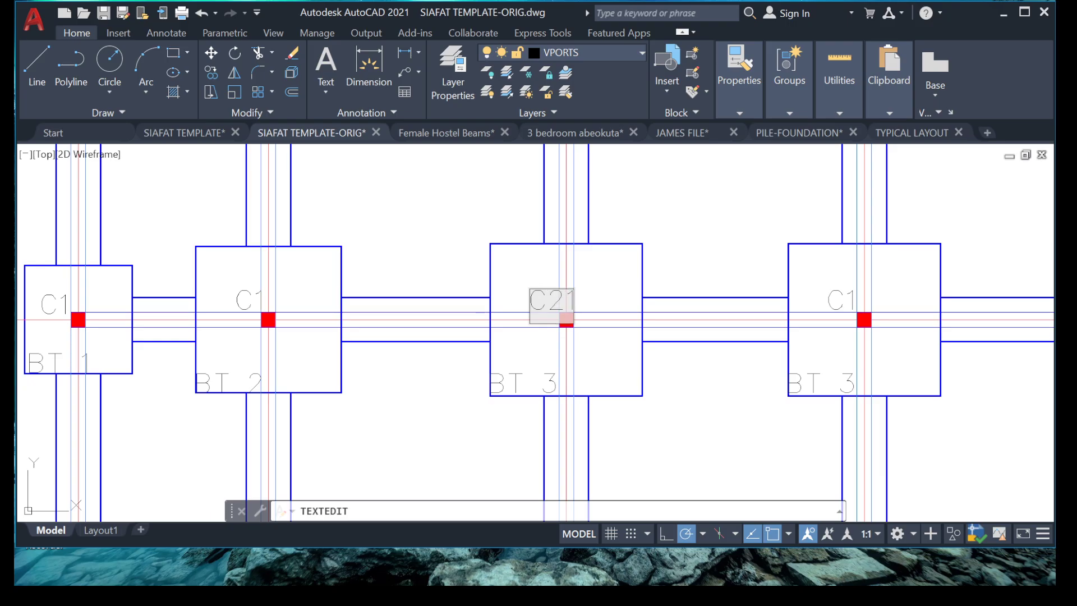
{"action": "key", "text": "BackSpace"}
{"action": "key", "text": "Return"}
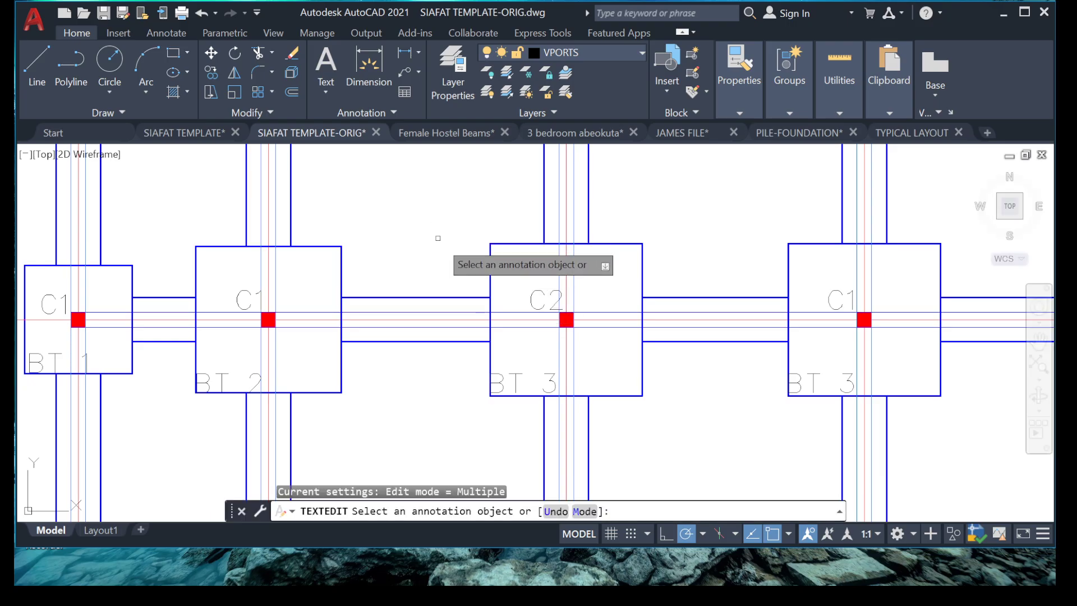
{"action": "key", "text": "Escape"}
Move the C2 label at grid C-I slightly to the left, away from its column's vertical edge line
{"action": "left_click", "coordinate": [540, 286]}
{"action": "left_click", "coordinate": [423, 235]}
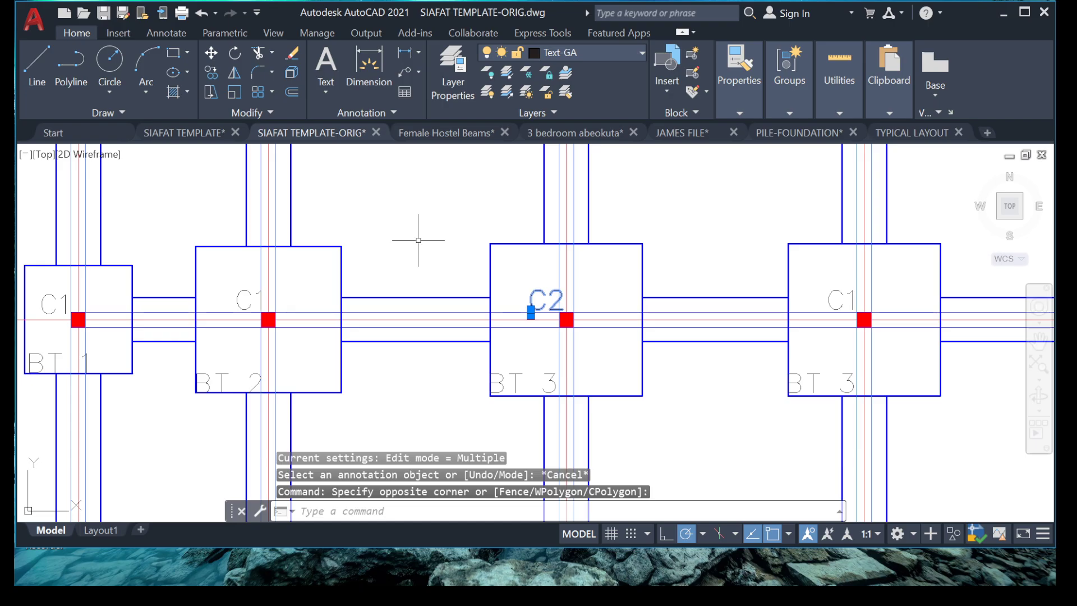
{"action": "right_click", "coordinate": [423, 235]}
{"action": "left_click", "coordinate": [461, 298]}
{"action": "left_click", "coordinate": [452, 202]}
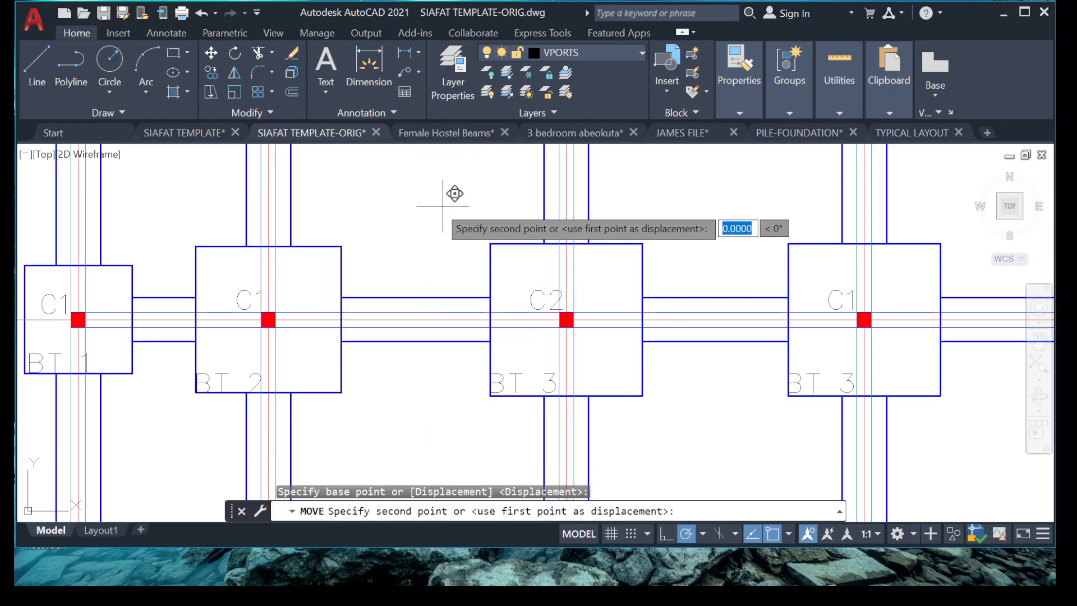
{"action": "left_click", "coordinate": [433, 206]}
Check the column notes, locate column 1C12 on the ProtaStructure plan and return to grid D-I in the AutoCAD foundation layout
{"action": "scroll", "coordinate": [432, 197], "scroll_direction": "down", "scroll_amount": 4}
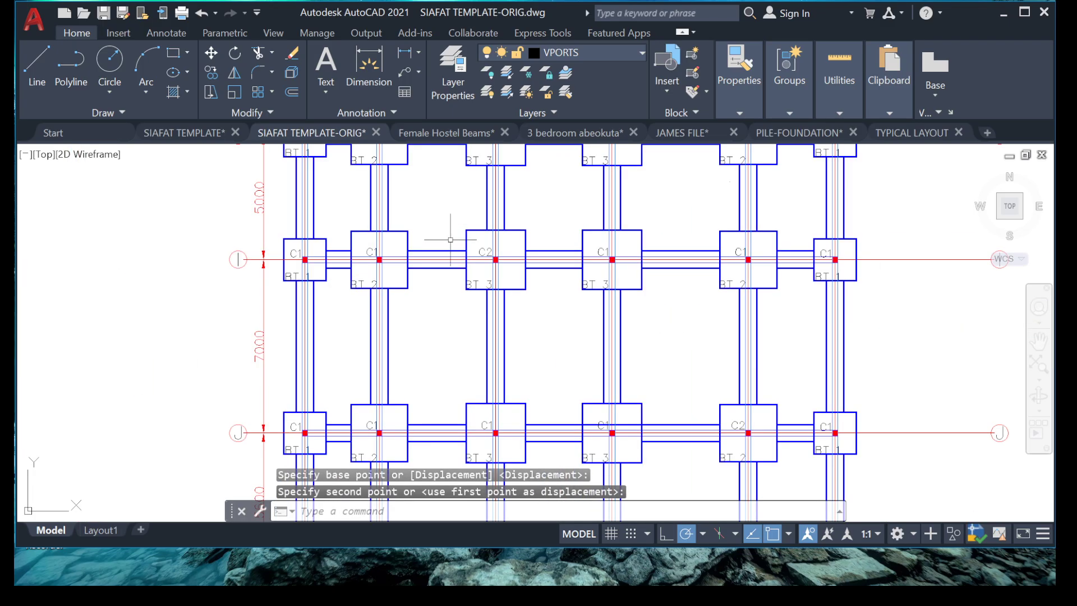
{"action": "scroll", "coordinate": [305, 281], "scroll_direction": "down", "scroll_amount": 2}
{"action": "scroll", "coordinate": [336, 272], "scroll_direction": "up", "scroll_amount": 2}
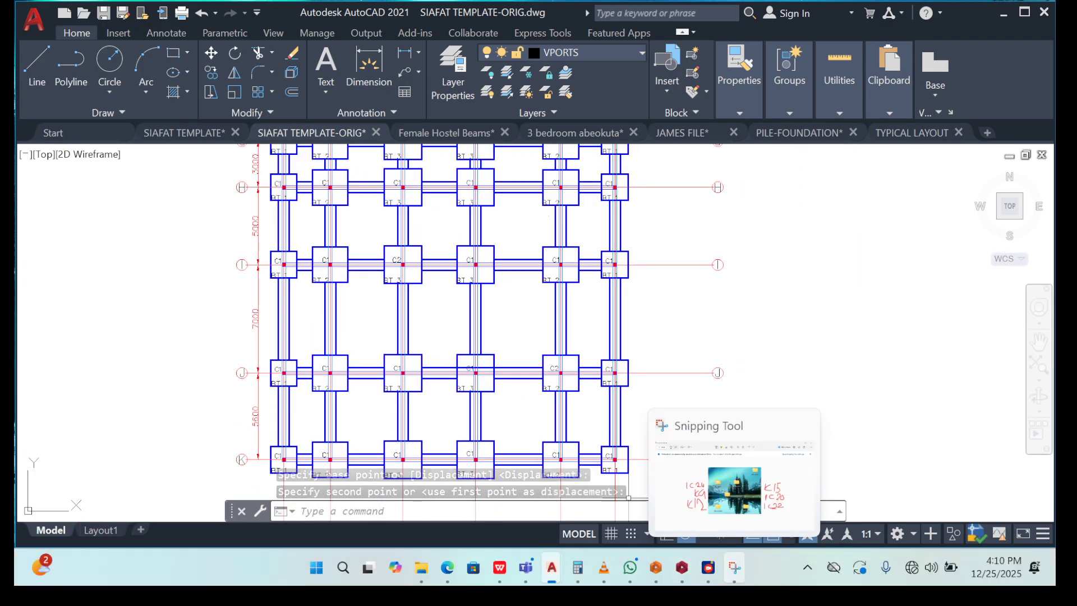
{"action": "left_click", "coordinate": [735, 483]}
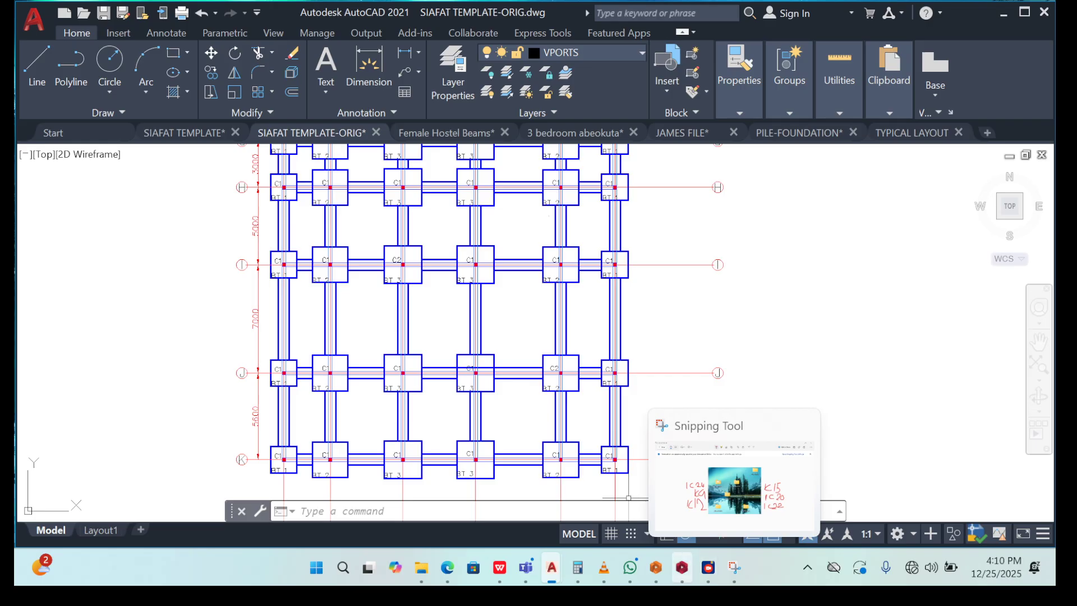
{"action": "left_click", "coordinate": [681, 567]}
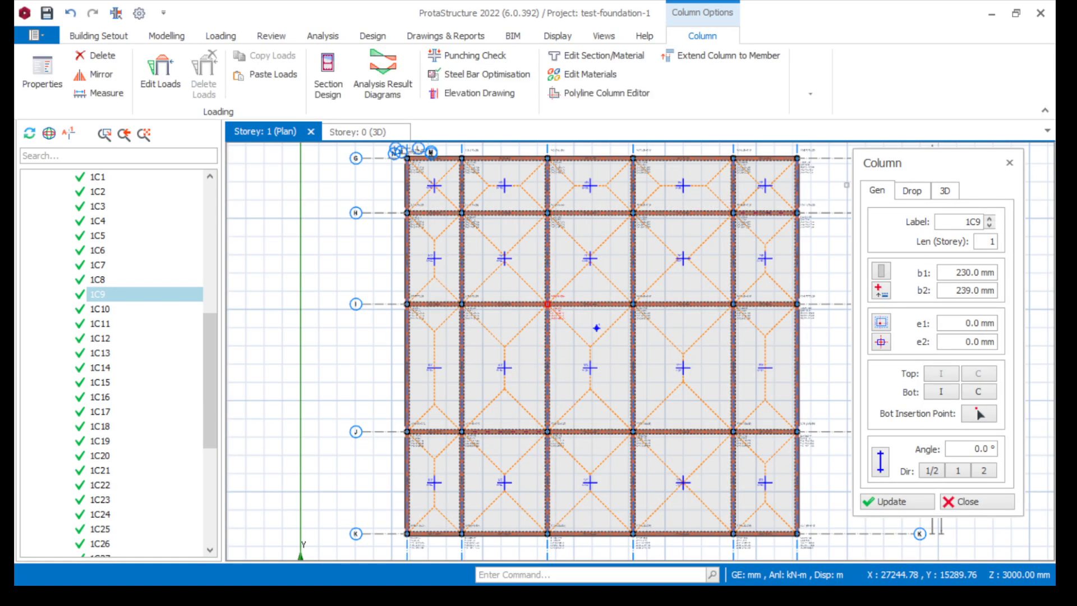
{"action": "left_click", "coordinate": [633, 303]}
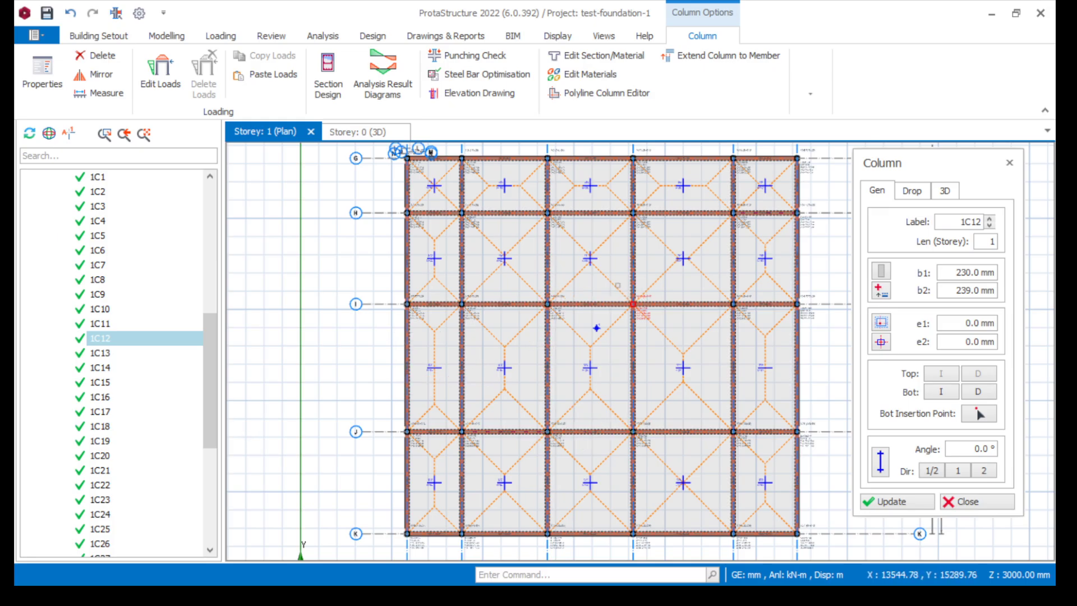
{"action": "left_click", "coordinate": [991, 12]}
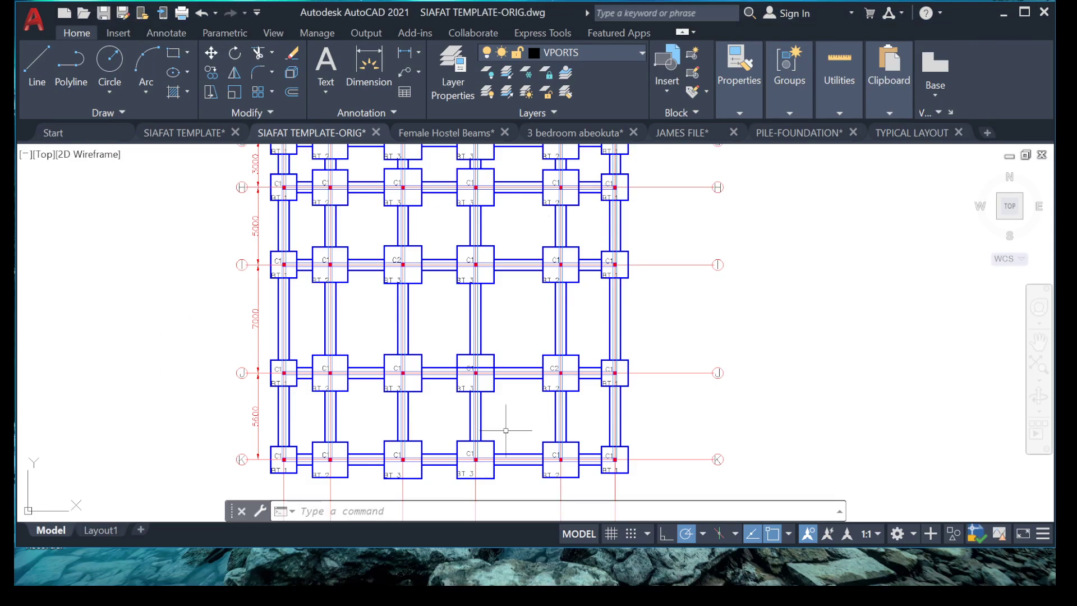
{"action": "scroll", "coordinate": [416, 267], "scroll_direction": "up", "scroll_amount": 6}
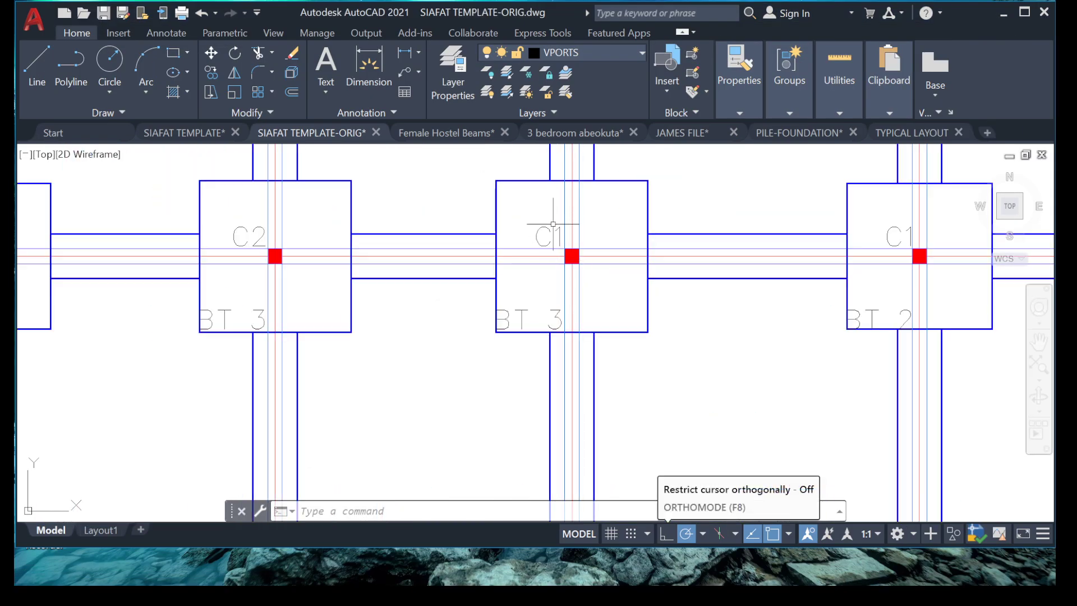
{"action": "left_click", "coordinate": [550, 236]}
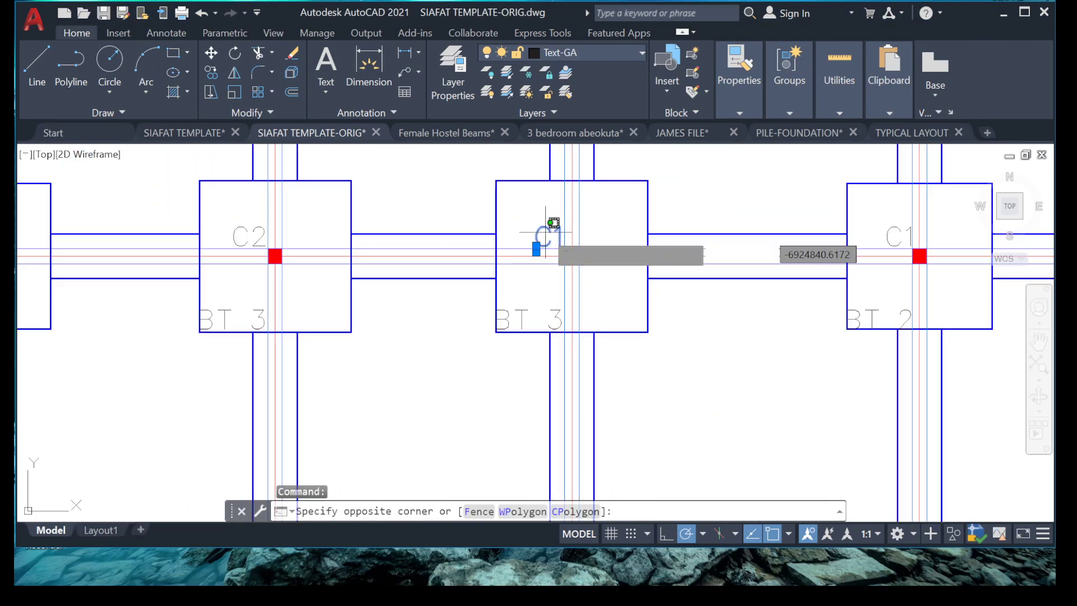
{"action": "left_click", "coordinate": [537, 227]}
{"action": "left_click", "coordinate": [543, 232]}
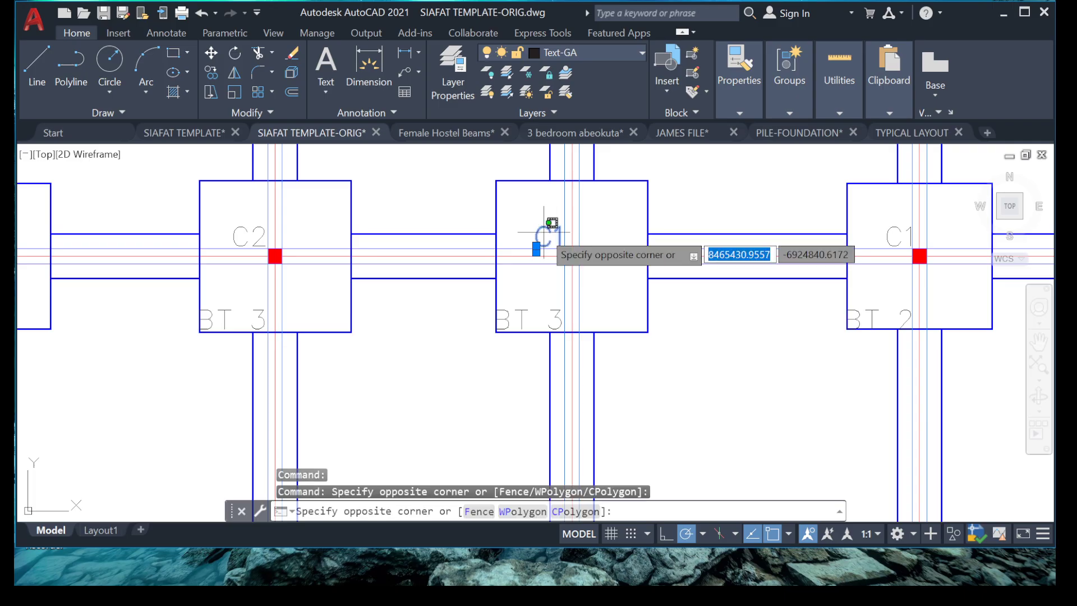
{"action": "left_click", "coordinate": [548, 236]}
{"action": "key", "text": "Escape"}
{"action": "left_click", "coordinate": [547, 225]}
{"action": "key", "text": "Escape"}
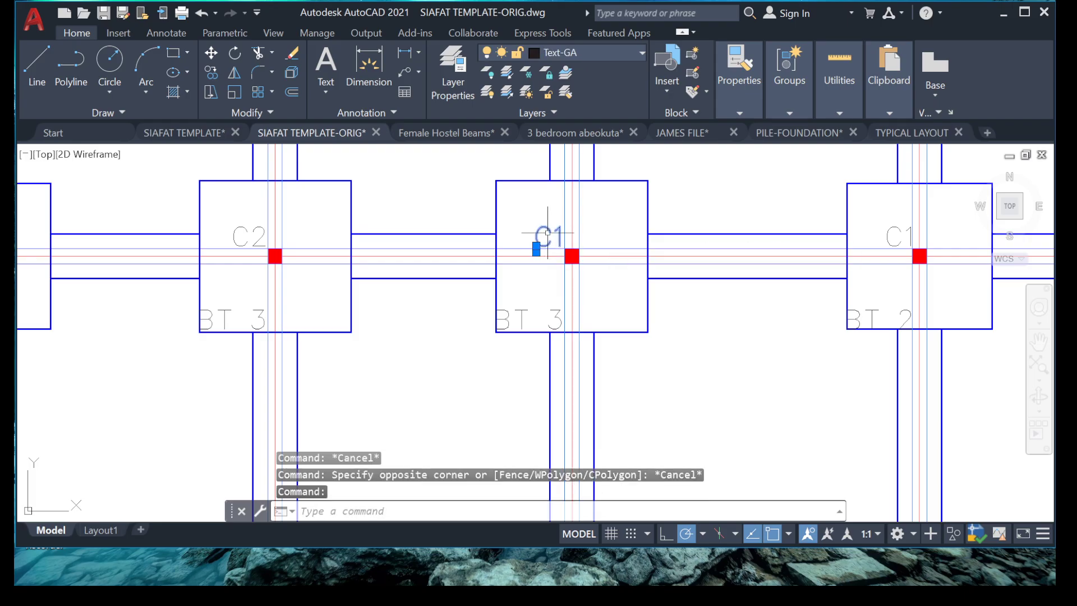
{"action": "left_click", "coordinate": [548, 232]}
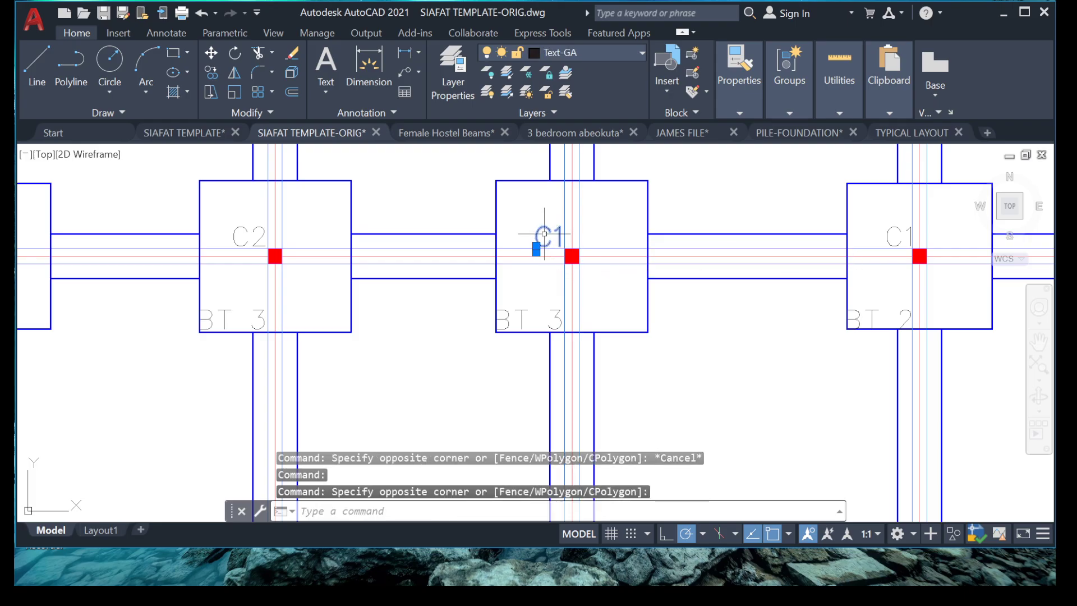
{"action": "key", "text": "Escape"}
{"action": "key", "text": "Escape"}
{"action": "key", "text": "Escape"}
{"action": "key", "text": "Escape"}
Change the C1 label of the column at grid D-I to C2
{"action": "double_click", "coordinate": [548, 238]}
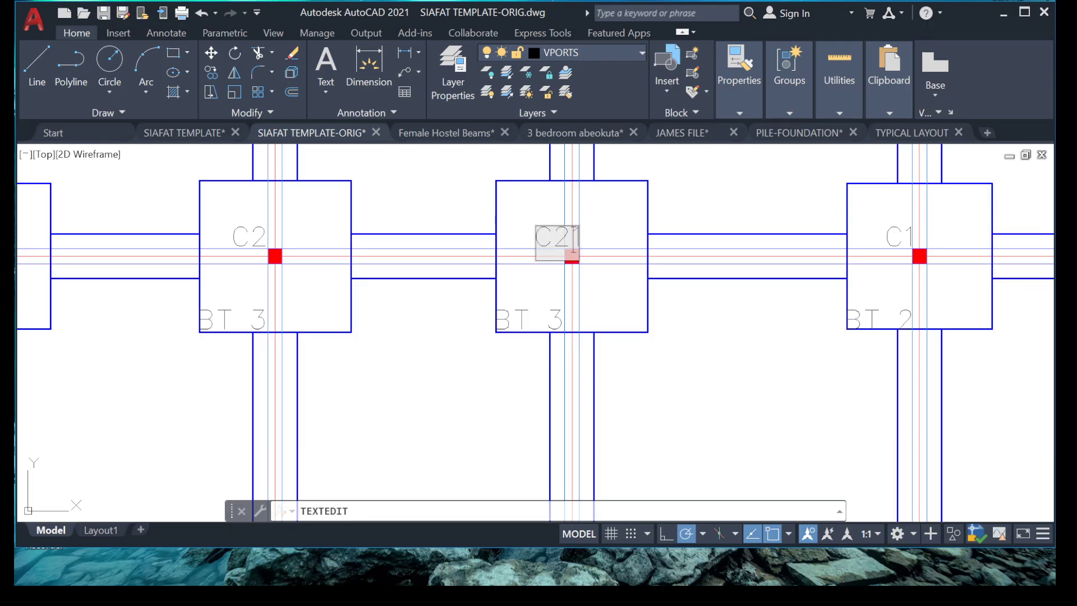
{"action": "type", "text": "C2"}
{"action": "key", "text": "Return"}
{"action": "key", "text": "Escape"}
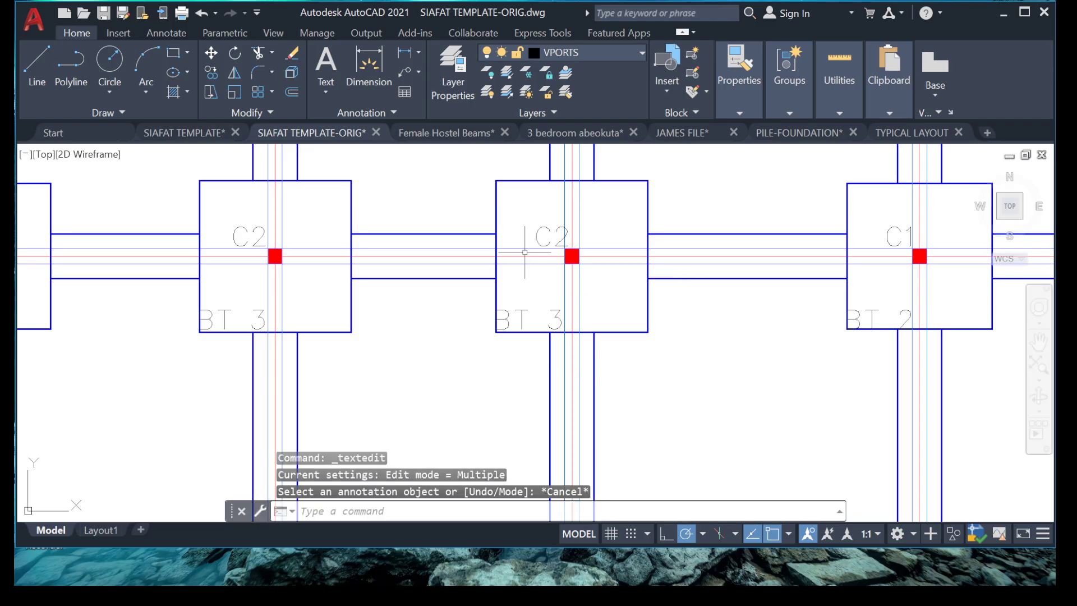
{"action": "left_click", "coordinate": [537, 235]}
{"action": "left_click", "coordinate": [533, 240]}
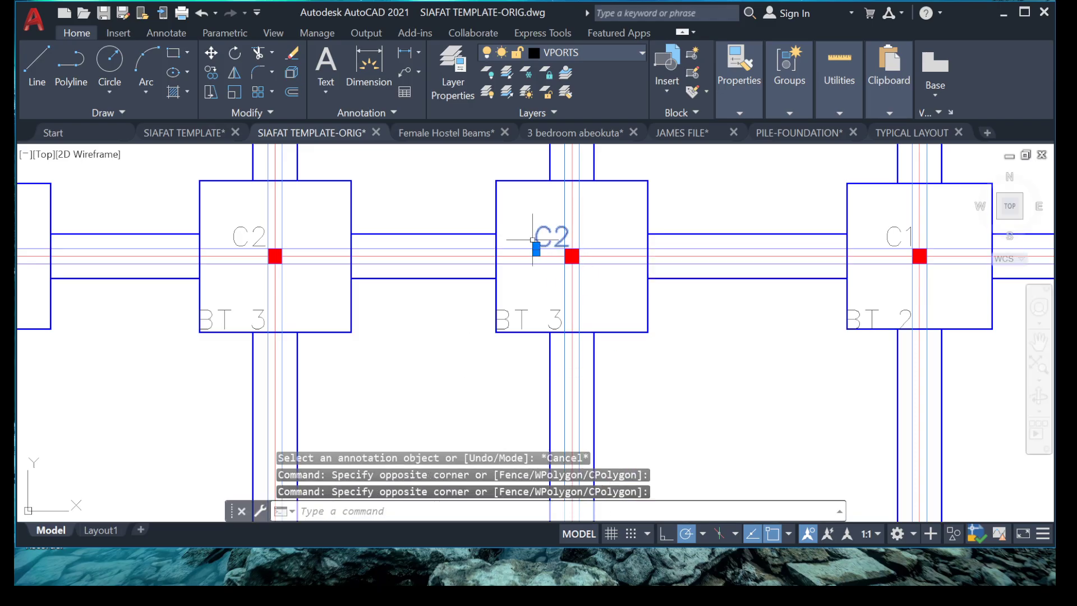
{"action": "right_click", "coordinate": [586, 246]}
{"action": "left_click", "coordinate": [617, 298]}
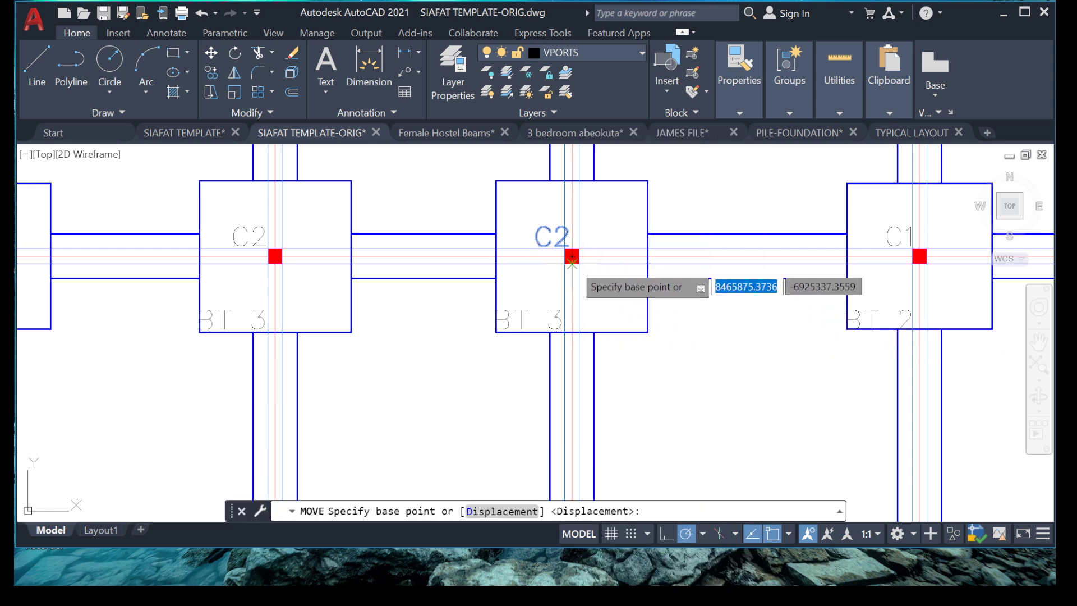
{"action": "key", "text": "Escape"}
{"action": "key", "text": "Escape"}
{"action": "key", "text": "Escape"}
Move the C2 label at grid D-I slightly to the left, clear of its column's vertical edge line
{"action": "left_click", "coordinate": [536, 247]}
{"action": "left_click", "coordinate": [572, 225]}
{"action": "right_click", "coordinate": [548, 270]}
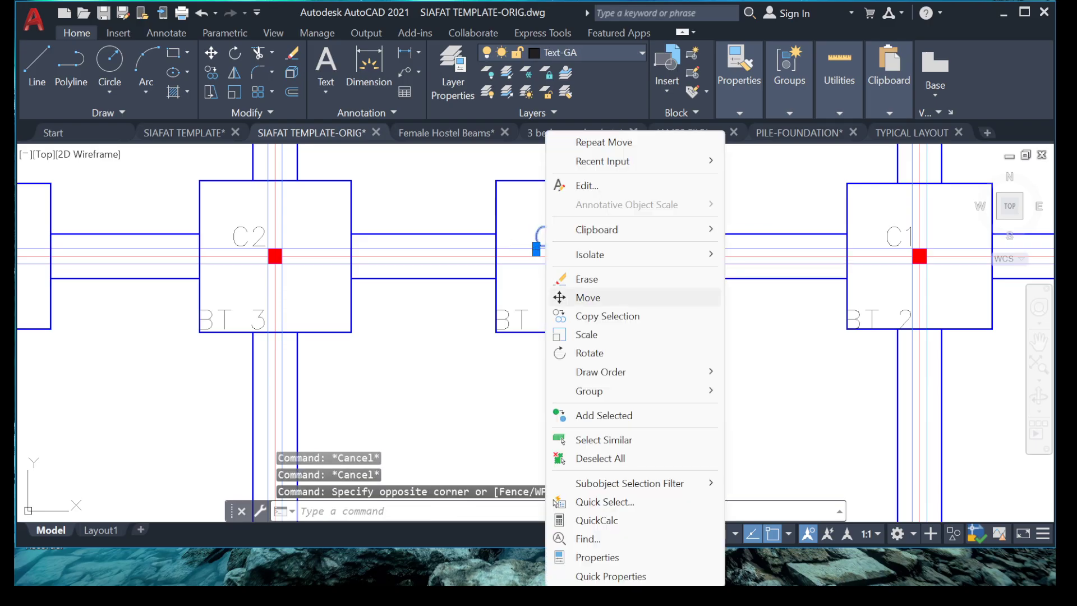
{"action": "left_click", "coordinate": [594, 296]}
{"action": "left_click", "coordinate": [739, 315]}
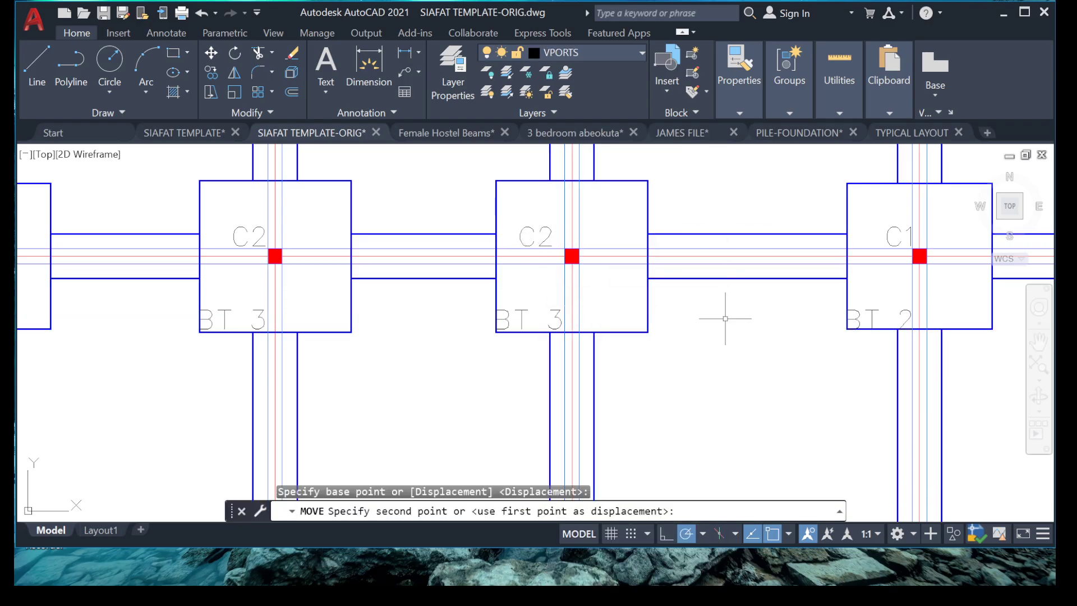
{"action": "left_click", "coordinate": [723, 309]}
Check the column notes again and locate column 1C15 on the storey 1 plan in ProtaStructure
{"action": "scroll", "coordinate": [722, 309], "scroll_direction": "down", "scroll_amount": 8}
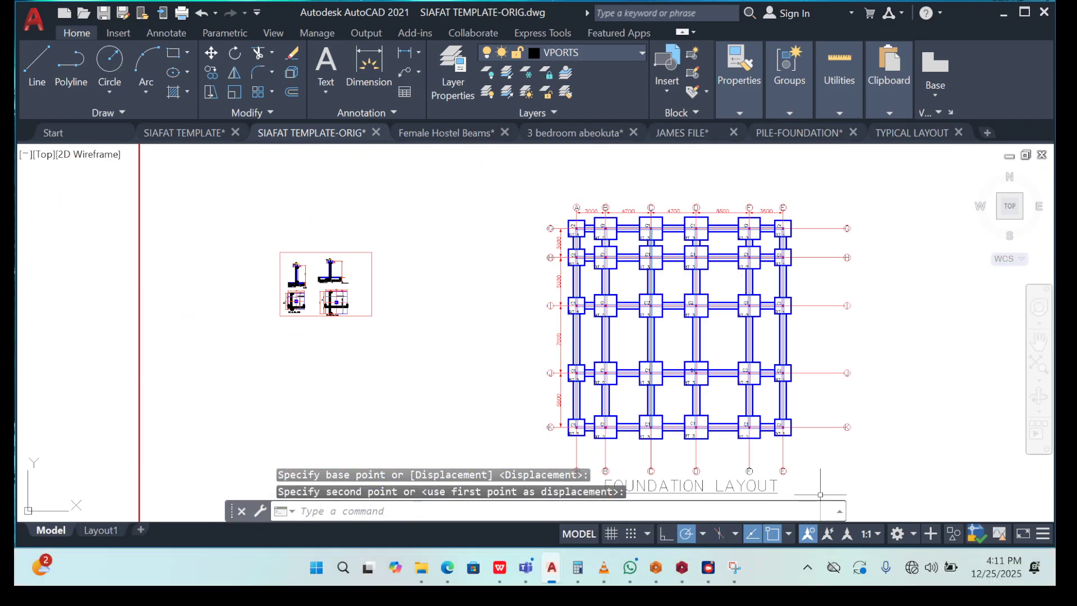
{"action": "mouse_move", "coordinate": [734, 567]}
{"action": "mouse_move", "coordinate": [735, 489]}
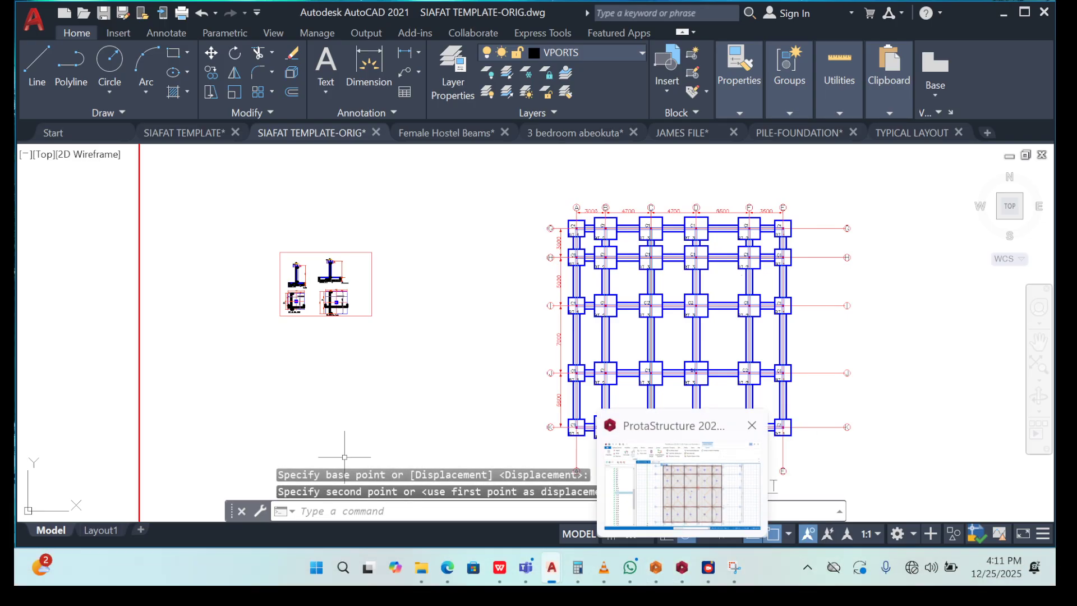
{"action": "left_click", "coordinate": [682, 567]}
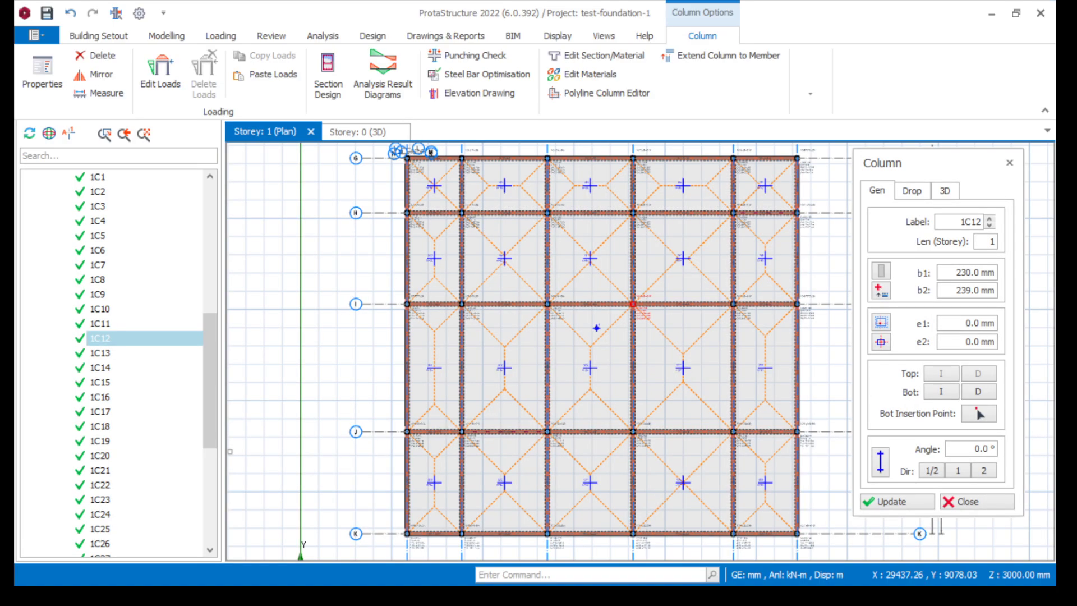
{"action": "left_click", "coordinate": [100, 383]}
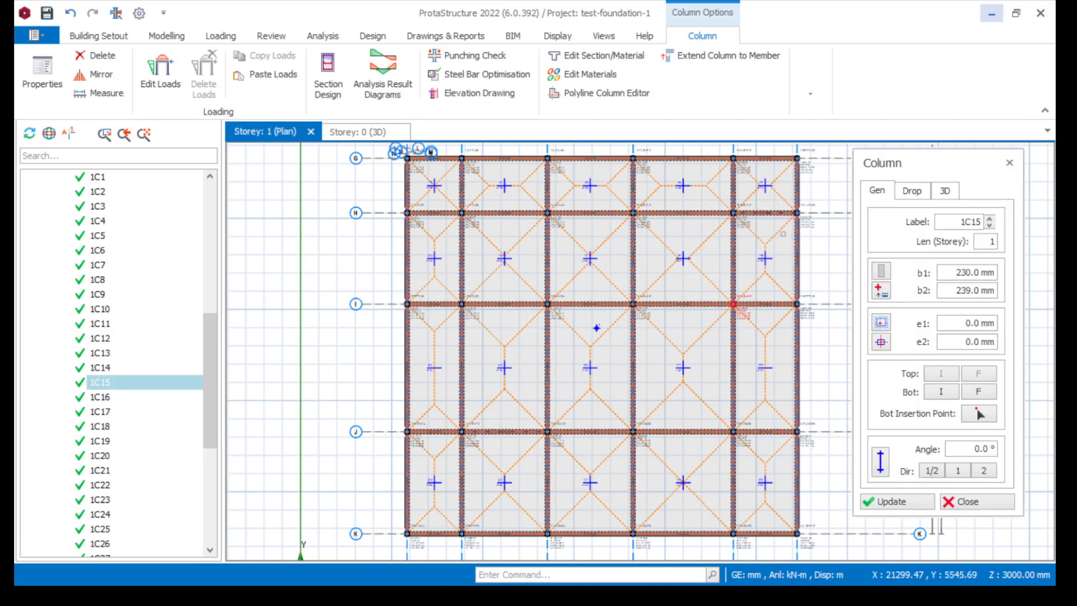
Switch back to the AutoCAD foundation layout and change the C1 label of the column at grid F-I to C2
{"action": "left_click", "coordinate": [992, 12]}
{"action": "scroll", "coordinate": [725, 309], "scroll_direction": "up", "scroll_amount": 6}
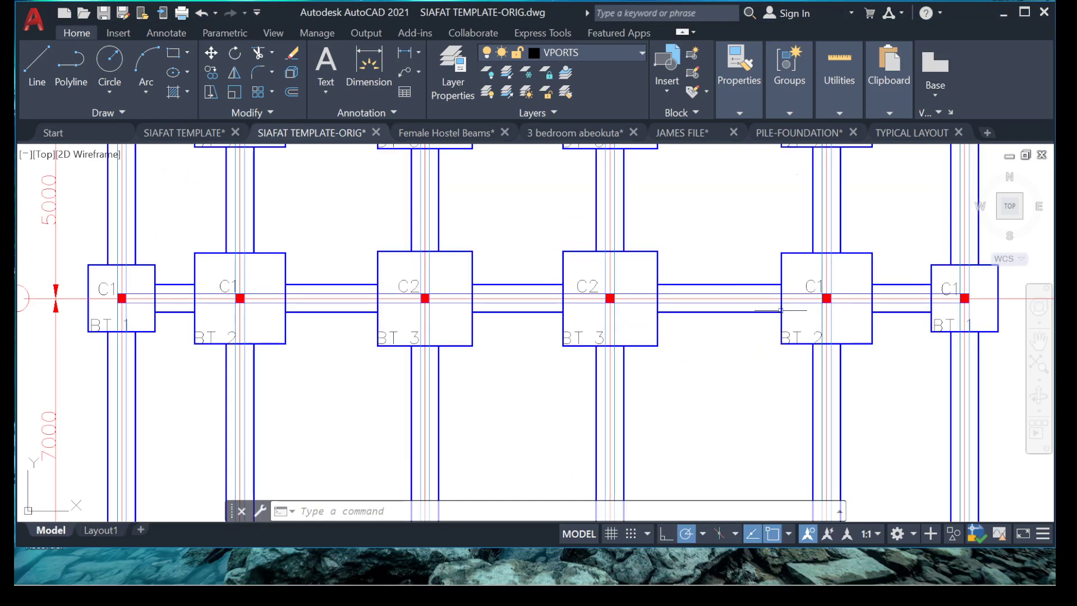
{"action": "scroll", "coordinate": [827, 283], "scroll_direction": "up", "scroll_amount": 4}
{"action": "left_click", "coordinate": [780, 288]}
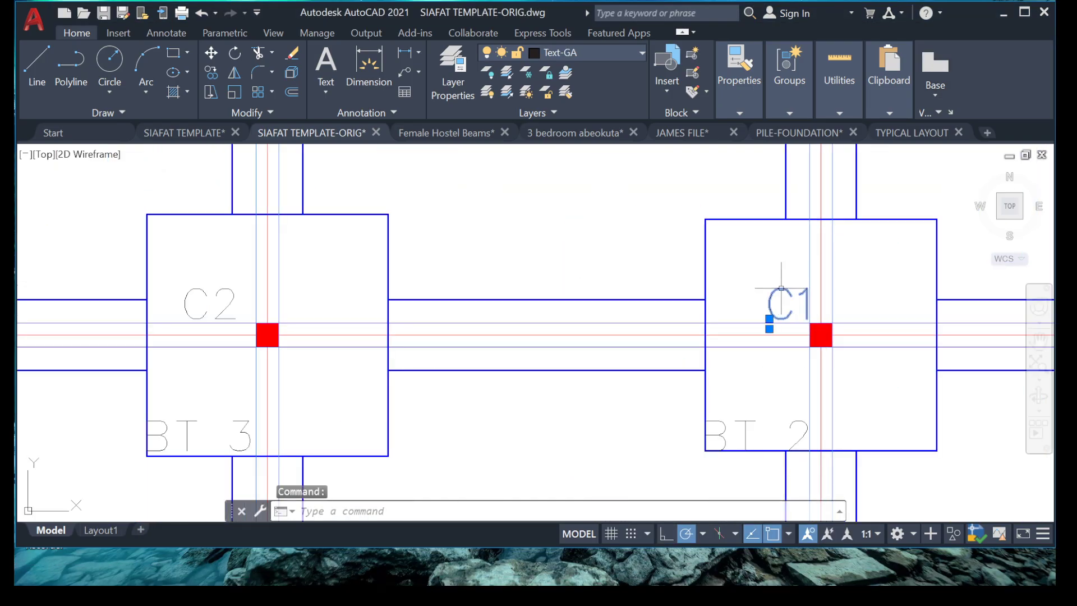
{"action": "left_click", "coordinate": [780, 292]}
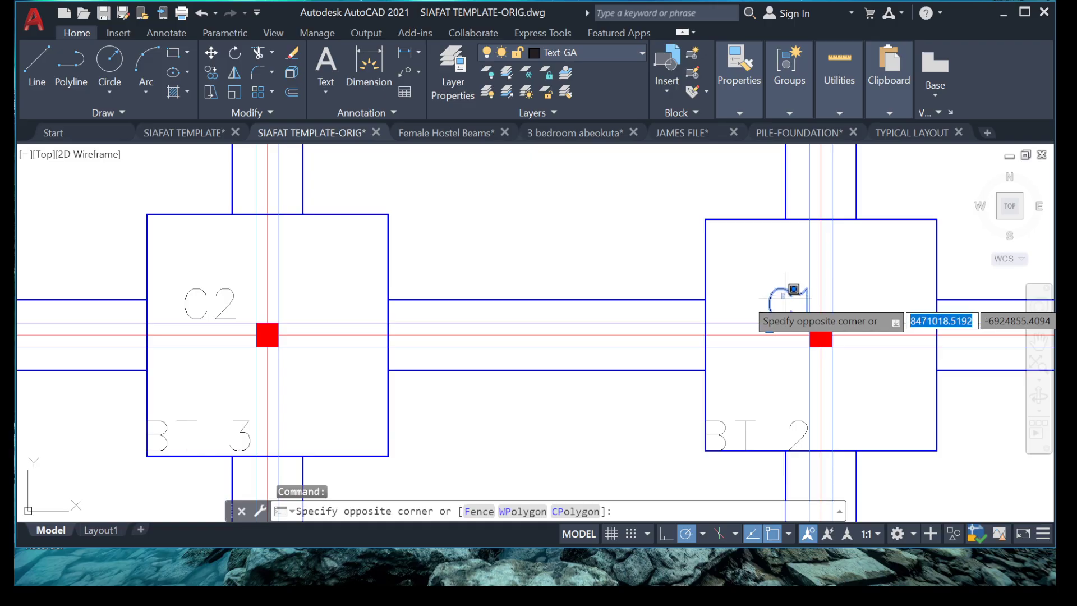
{"action": "left_click", "coordinate": [780, 293]}
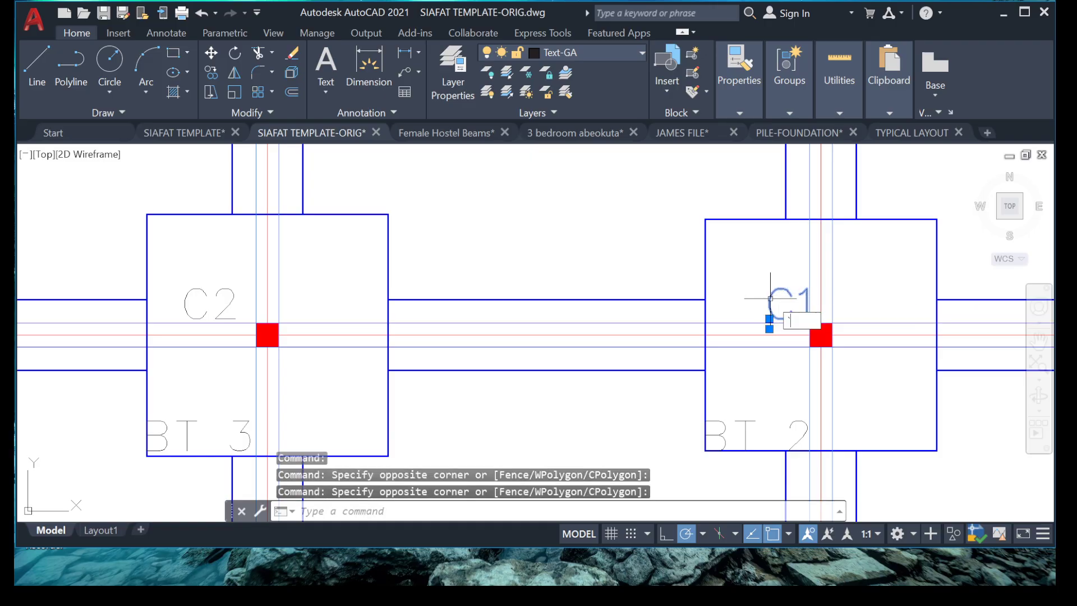
{"action": "key", "text": "Escape"}
{"action": "key", "text": "Escape"}
{"action": "key", "text": "Escape"}
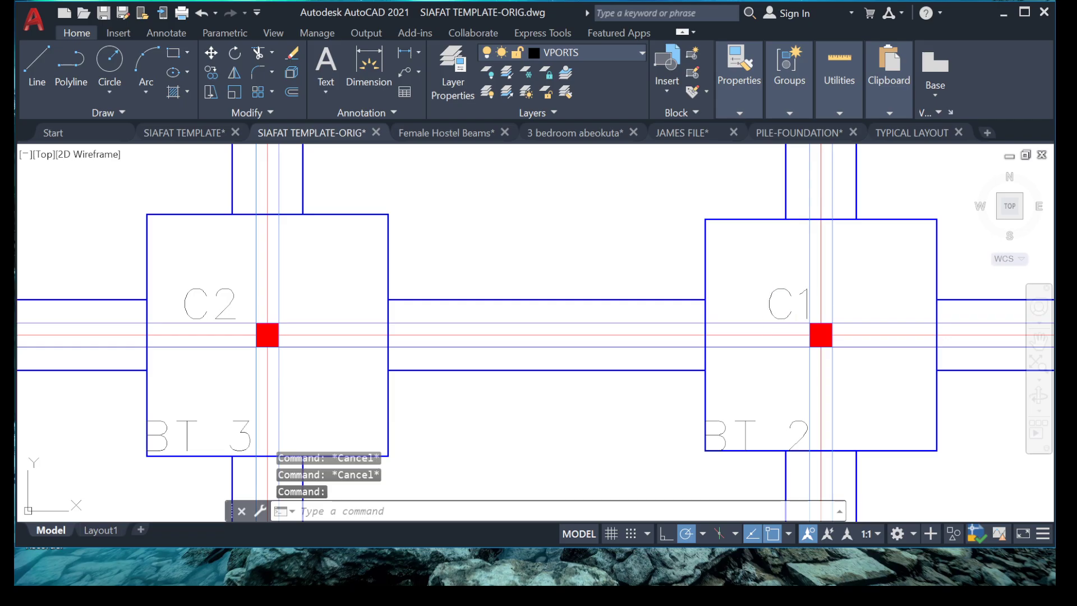
{"action": "double_click", "coordinate": [788, 303]}
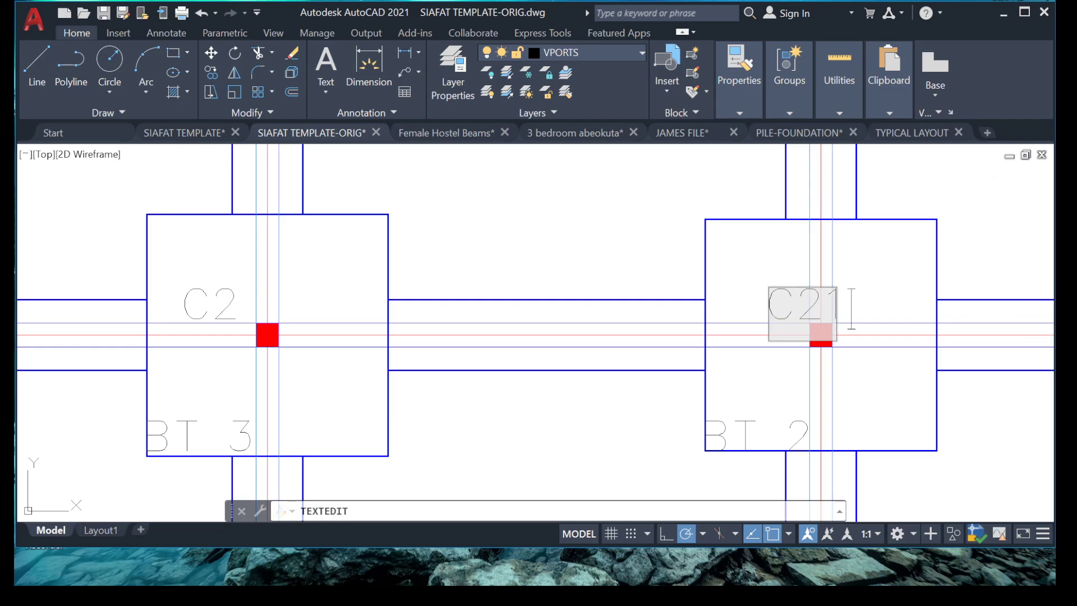
{"action": "key", "text": "Escape"}
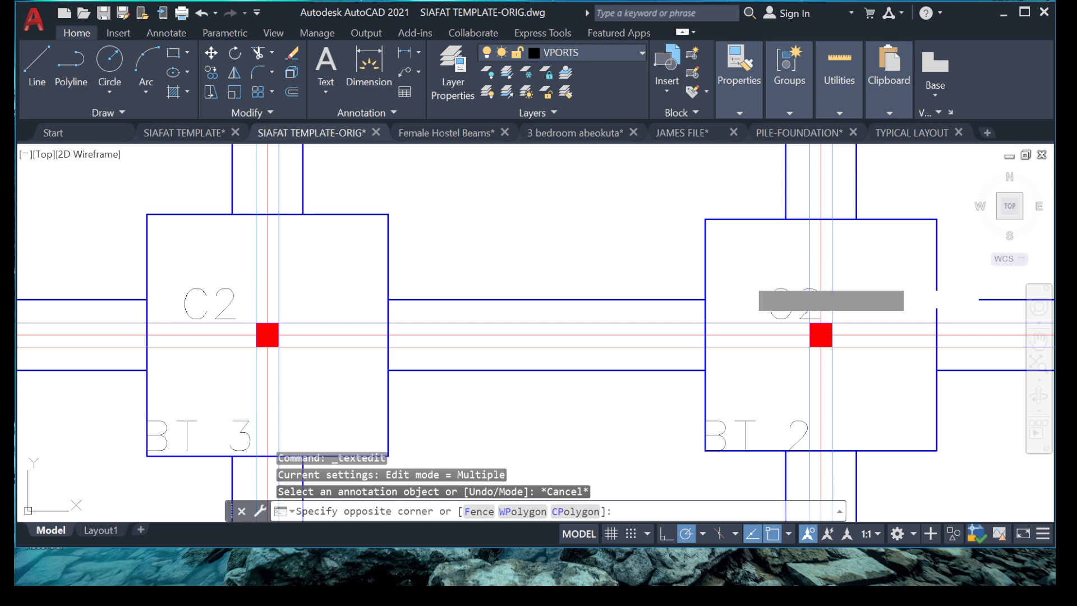
Move the C2 label at grid F-I slightly to the left, clear of its column's vertical edge line
{"action": "left_click", "coordinate": [764, 289]}
{"action": "right_click", "coordinate": [764, 318]}
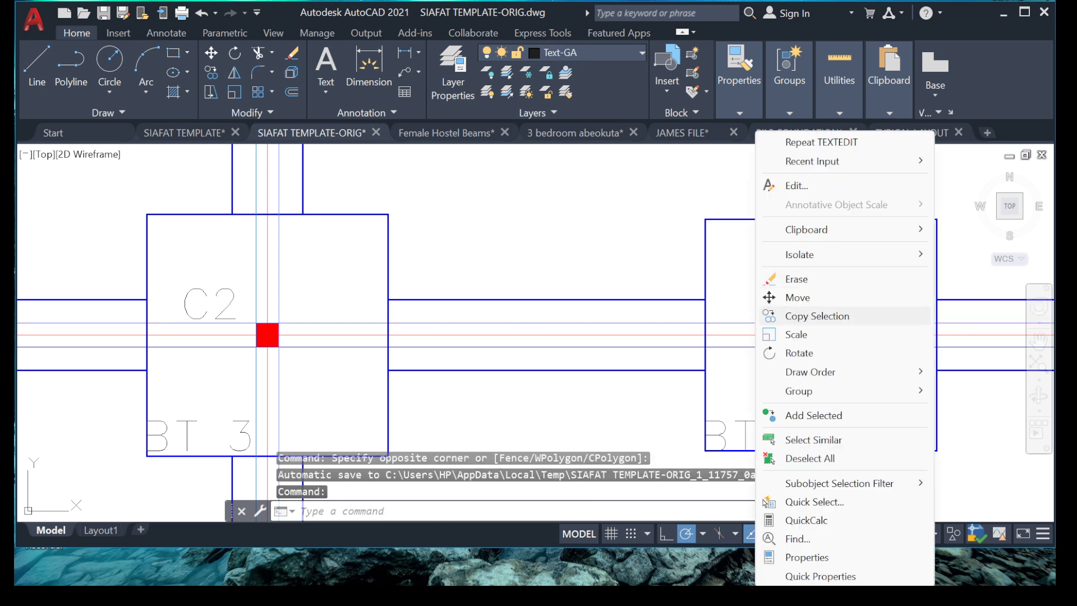
{"action": "left_click", "coordinate": [790, 298]}
{"action": "left_click", "coordinate": [868, 254]}
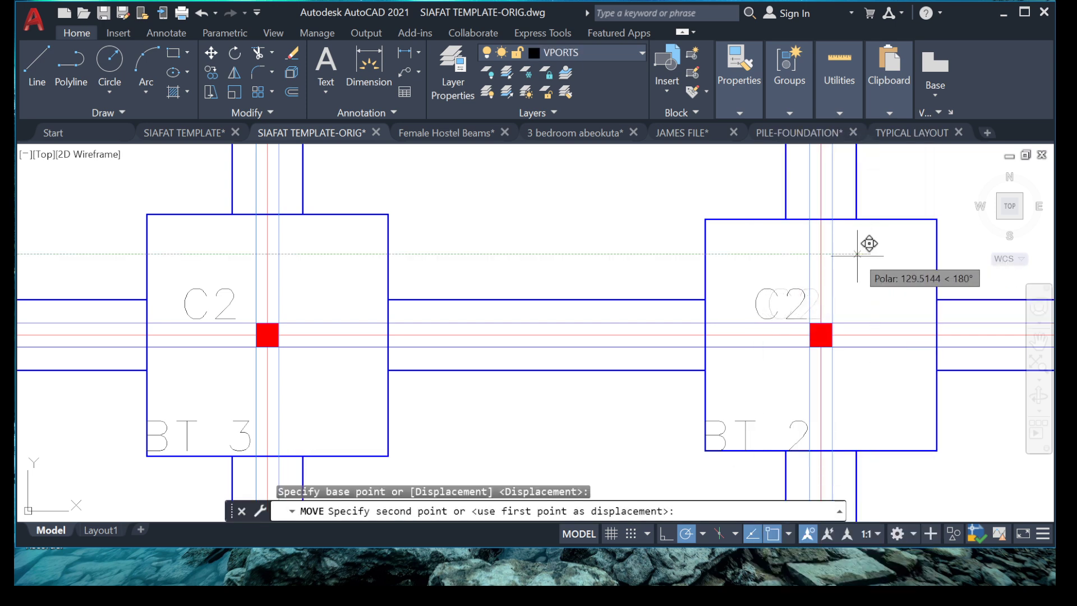
{"action": "left_click", "coordinate": [794, 270]}
{"action": "scroll", "coordinate": [785, 280], "scroll_direction": "down", "scroll_amount": 6}
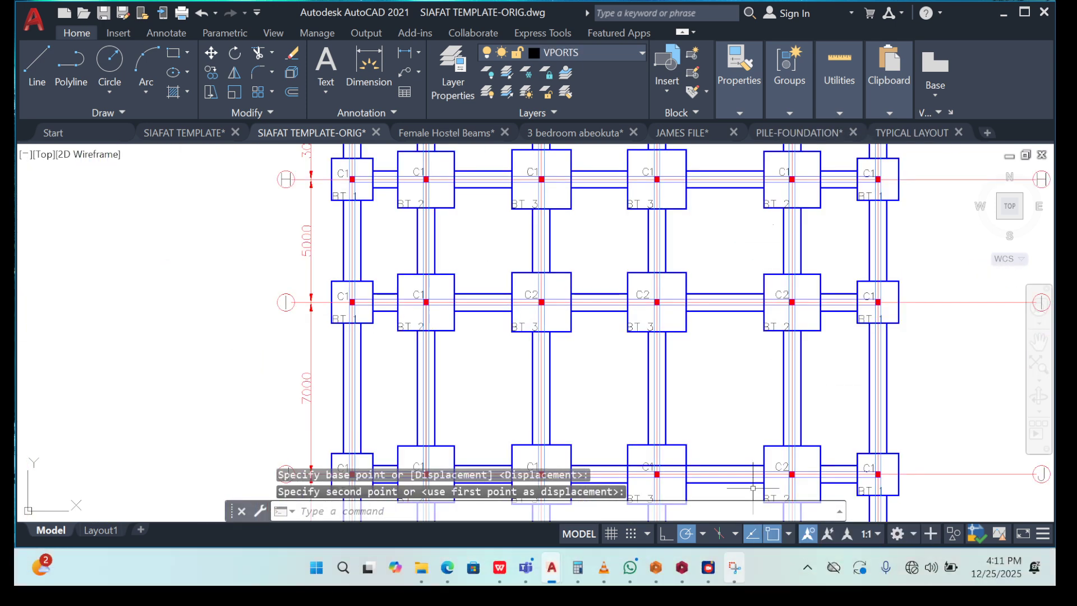
Check the column notes in Snipping Tool and locate column 1C20 on the storey 1 plan in ProtaStructure
{"action": "mouse_move", "coordinate": [734, 567]}
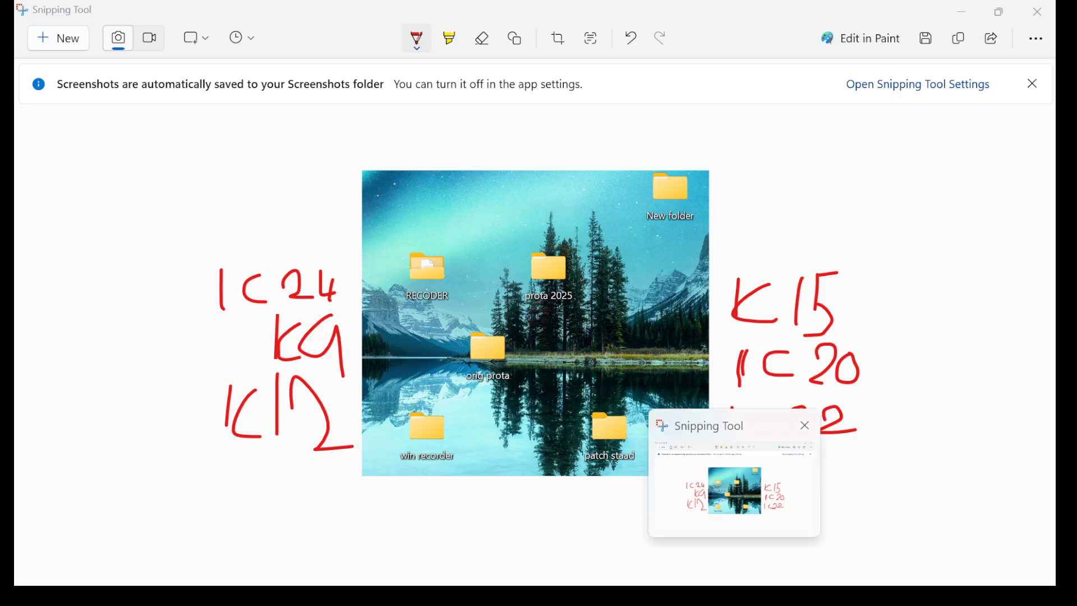
{"action": "left_click", "coordinate": [735, 493]}
{"action": "left_click", "coordinate": [961, 11]}
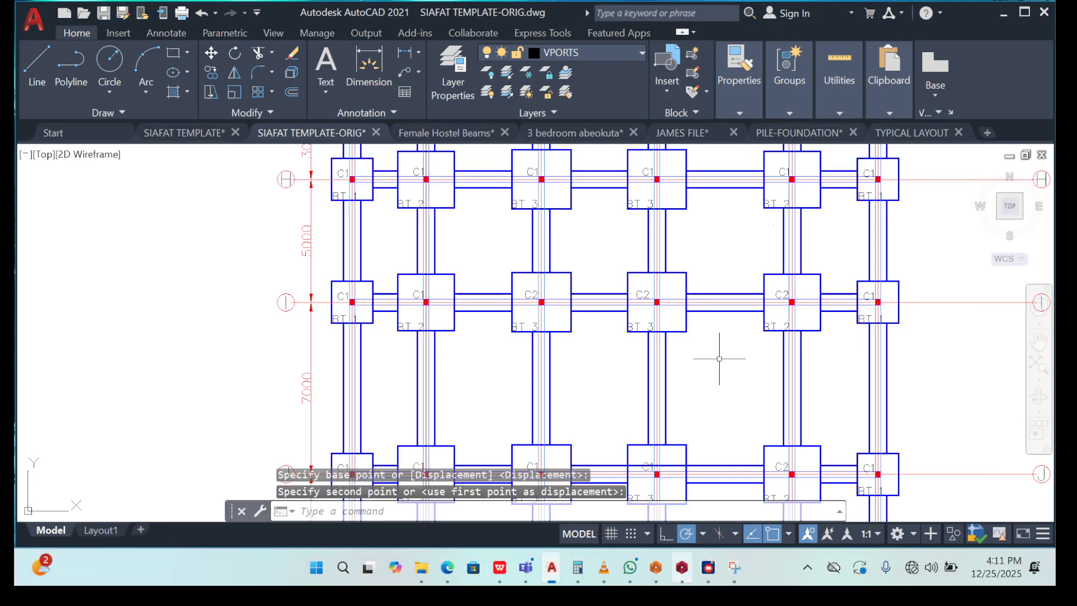
{"action": "left_click", "coordinate": [684, 493]}
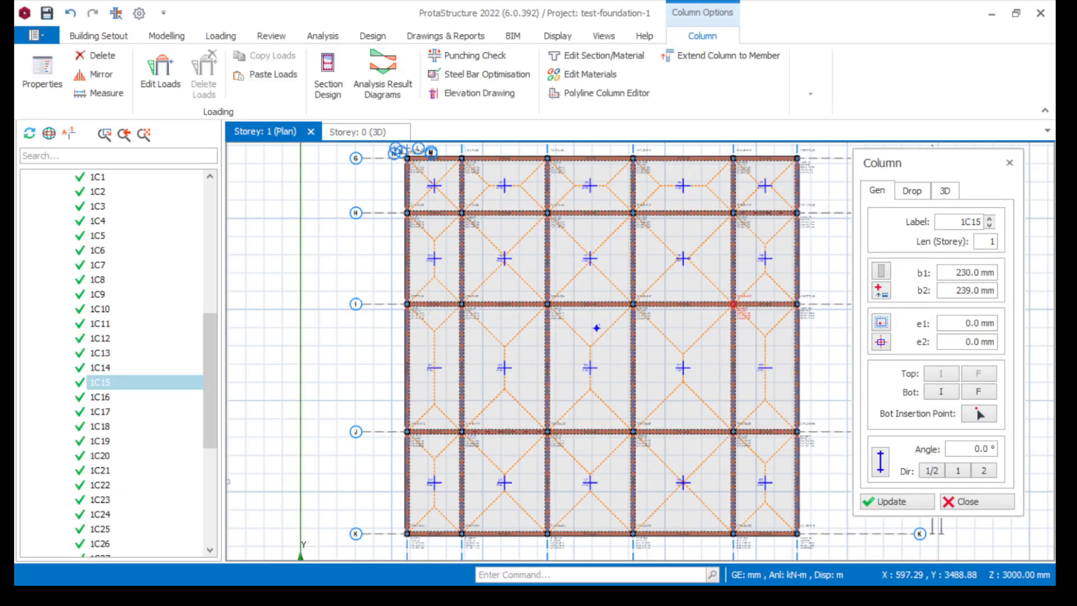
{"action": "left_click", "coordinate": [100, 455]}
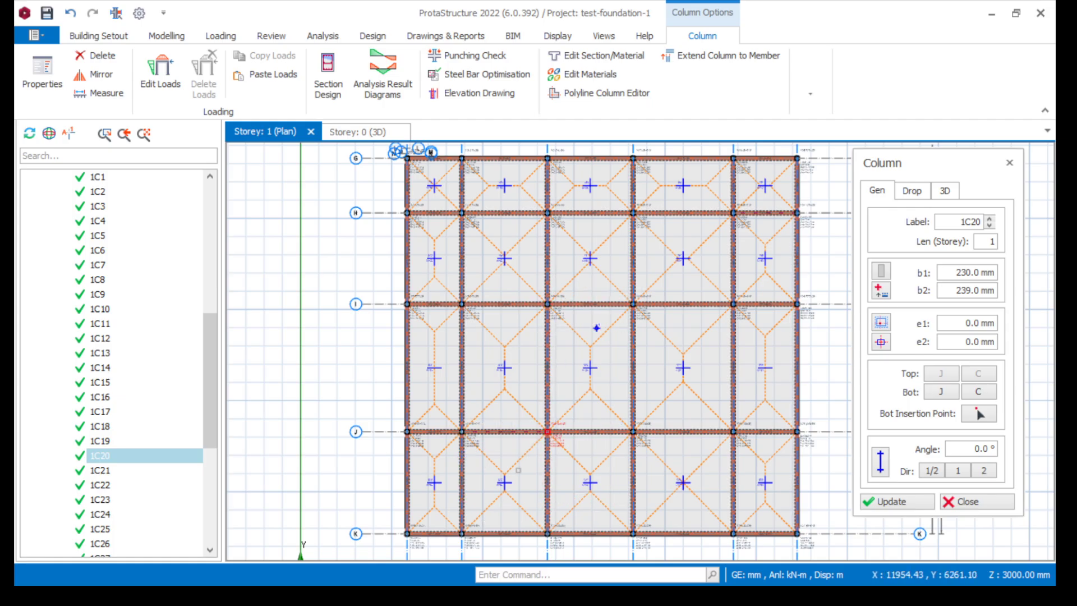
{"action": "scroll", "coordinate": [518, 470], "scroll_direction": "down", "scroll_amount": 1}
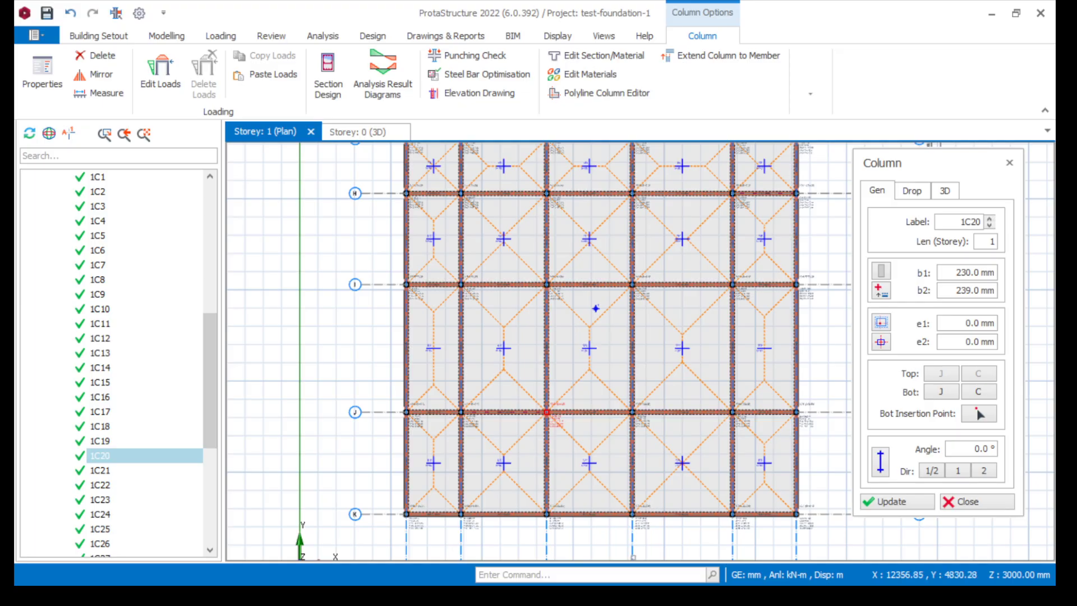
Return to the AutoCAD foundation layout and change the C1 label of the column at grid C-J to C2
{"action": "left_click", "coordinate": [992, 13]}
{"action": "scroll", "coordinate": [518, 453], "scroll_direction": "up", "scroll_amount": 2}
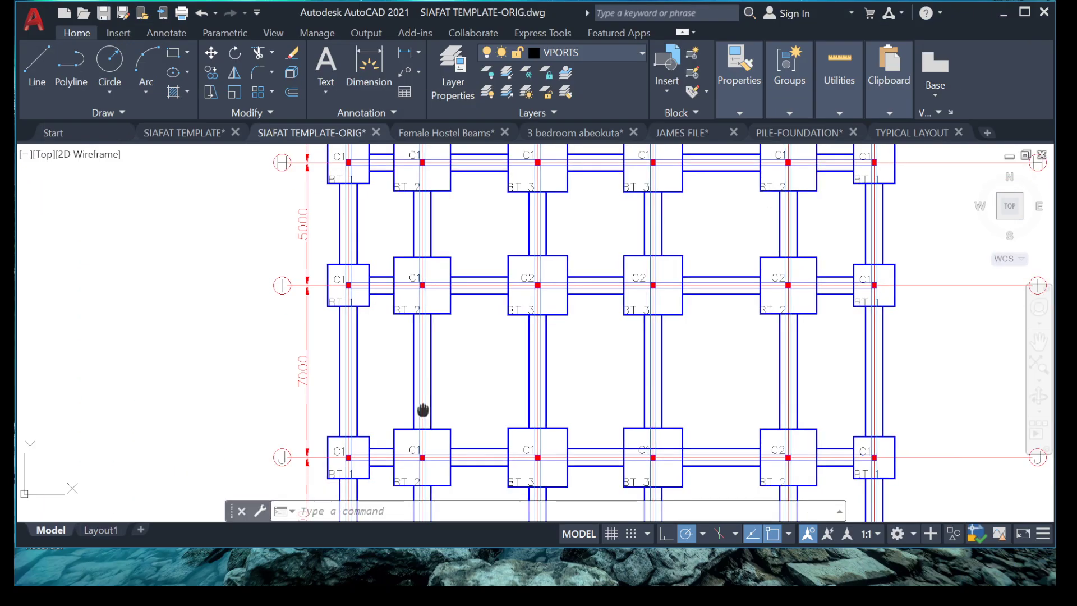
{"action": "scroll", "coordinate": [534, 417], "scroll_direction": "up", "scroll_amount": 4}
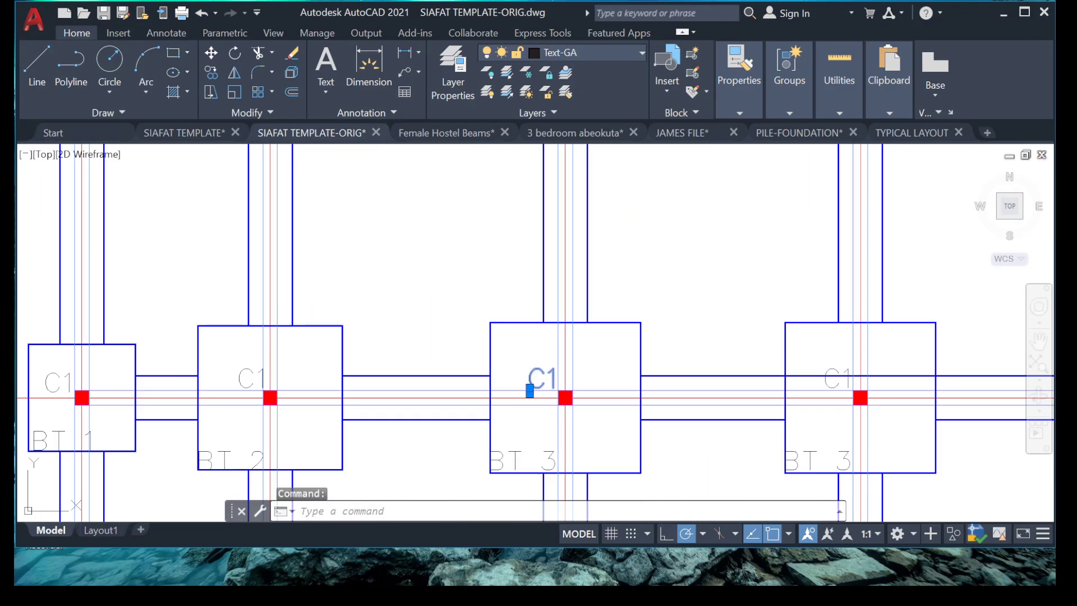
{"action": "double_click", "coordinate": [542, 379]}
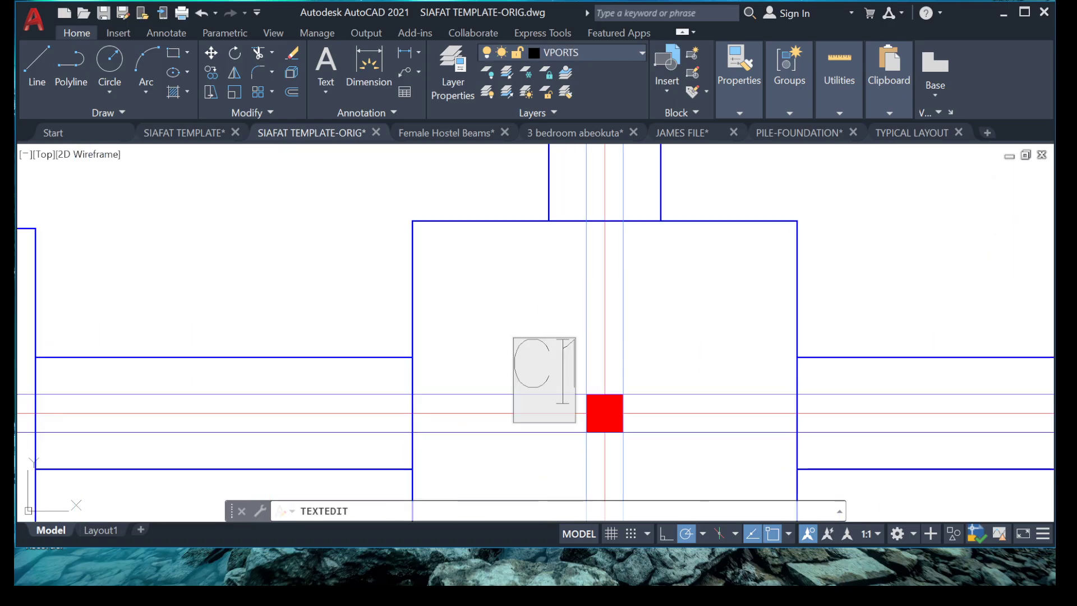
{"action": "type", "text": "2"}
{"action": "key", "text": "BackSpace"}
{"action": "key", "text": "Return"}
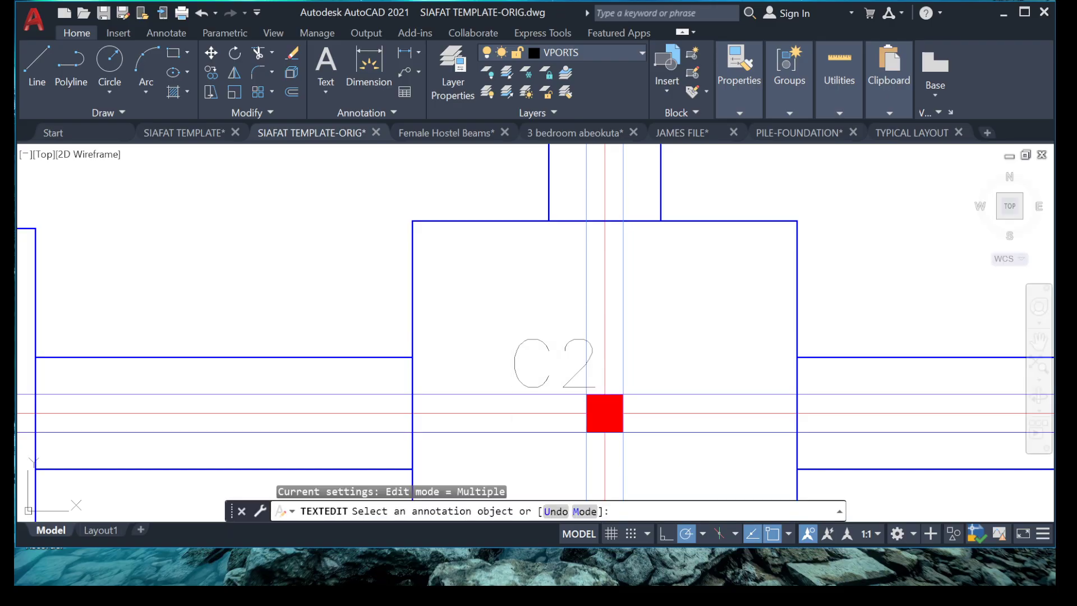
{"action": "key", "text": "Escape"}
Move the C2 label at grid C-J slightly to the left, clear of its column's vertical edge line
{"action": "left_click", "coordinate": [502, 361]}
{"action": "right_click", "coordinate": [493, 387]}
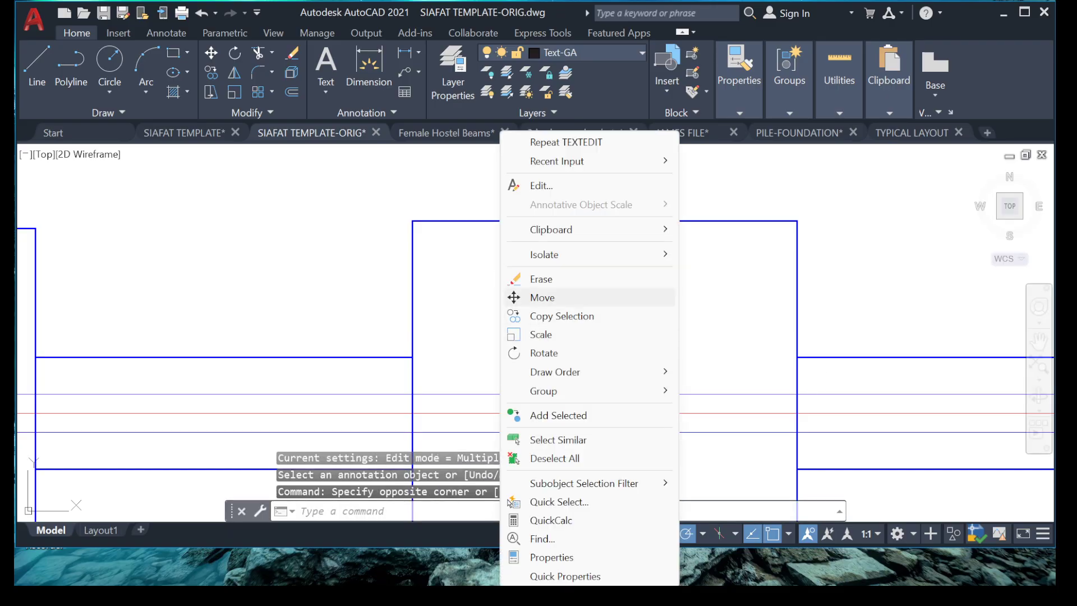
{"action": "left_click", "coordinate": [513, 337]}
{"action": "left_click", "coordinate": [721, 301]}
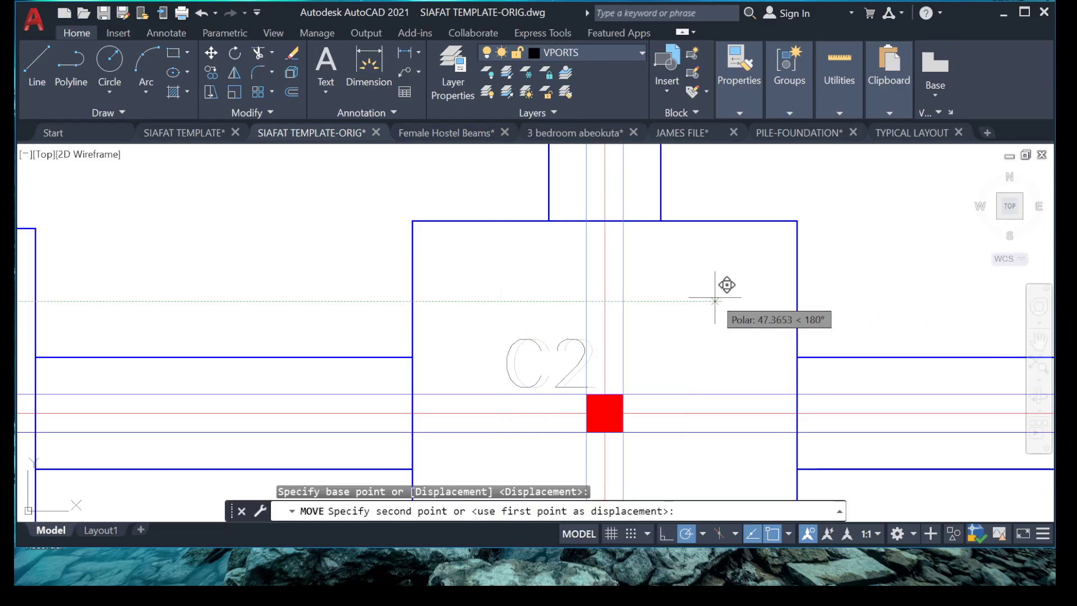
{"action": "left_click", "coordinate": [725, 285]}
Switch to ProtaStructure and locate column 1C22 on the storey 1 plan
{"action": "scroll", "coordinate": [633, 283], "scroll_direction": "down", "scroll_amount": 8}
{"action": "scroll", "coordinate": [711, 291], "scroll_direction": "up", "scroll_amount": 8}
{"action": "scroll", "coordinate": [711, 307], "scroll_direction": "down", "scroll_amount": 6}
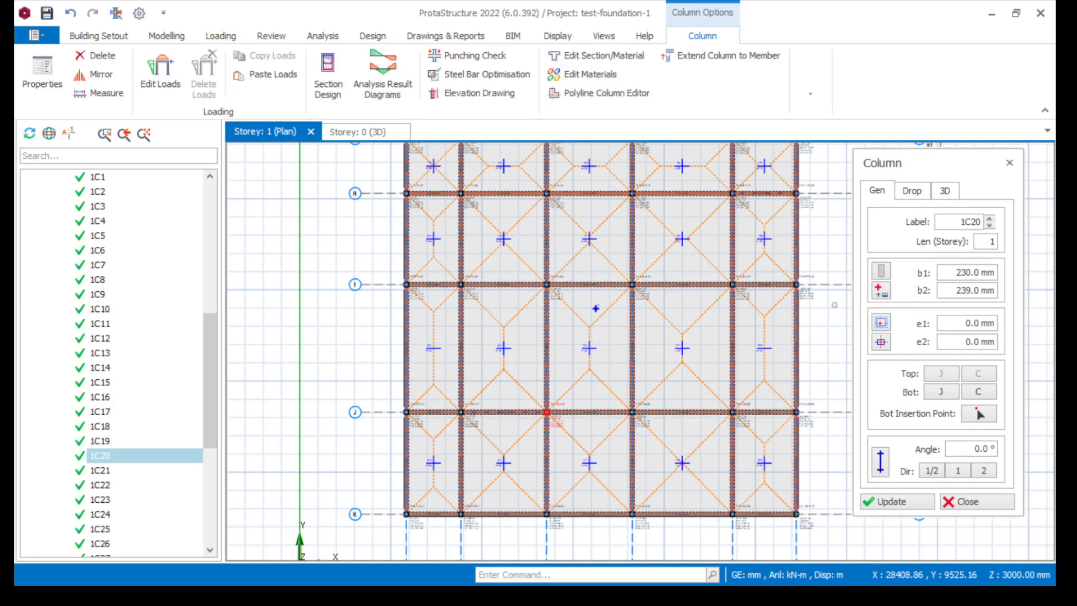
{"action": "key", "text": "alt+Tab"}
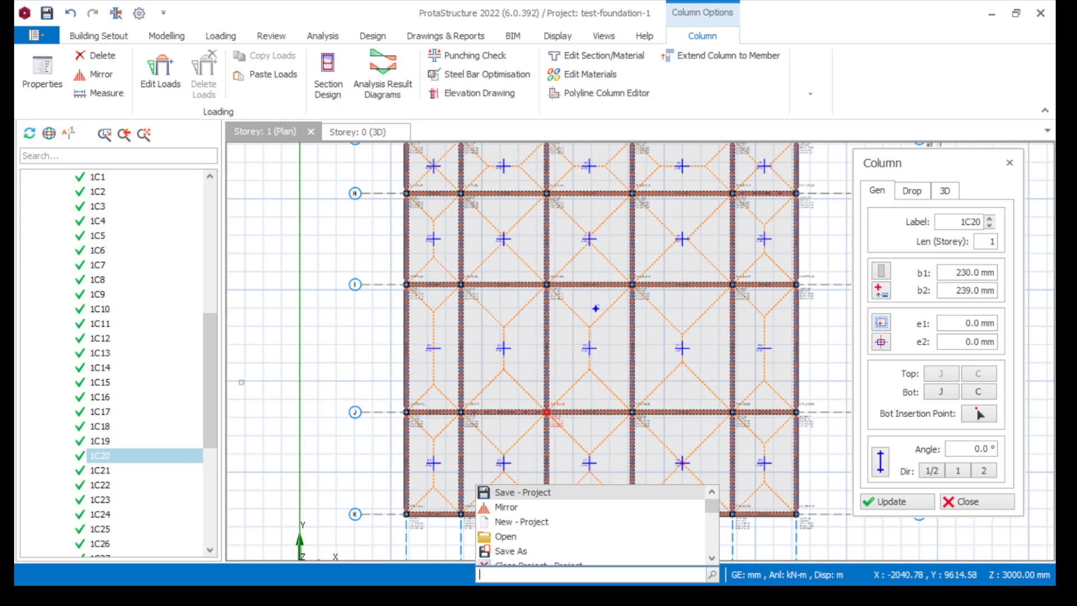
{"action": "left_click", "coordinate": [100, 485]}
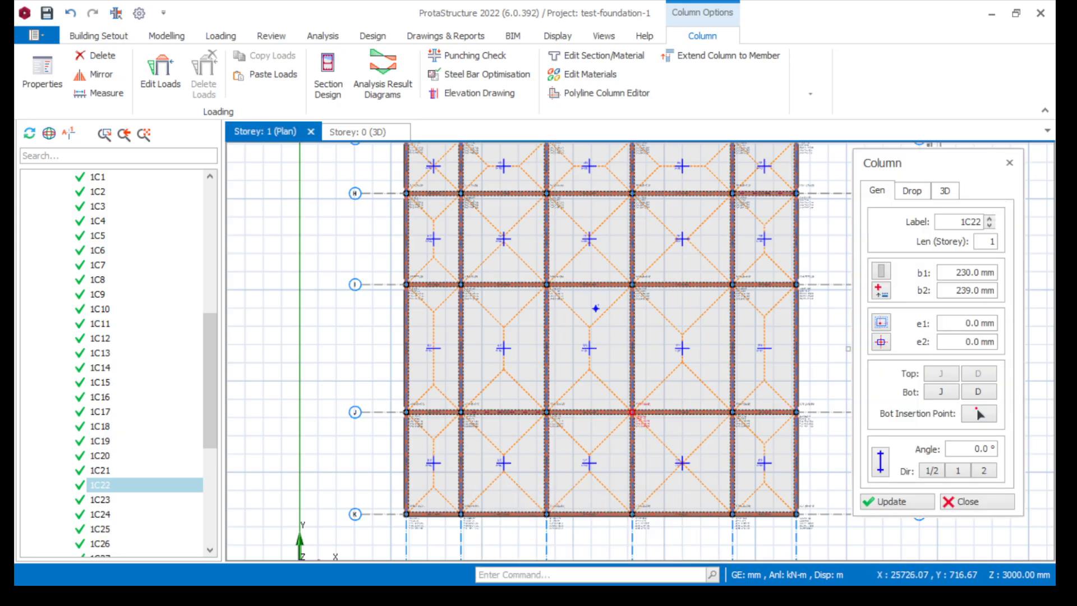
Return to the AutoCAD foundation layout and insert a 2 after the C in the column label at grid D-J
{"action": "key", "text": "alt+Tab"}
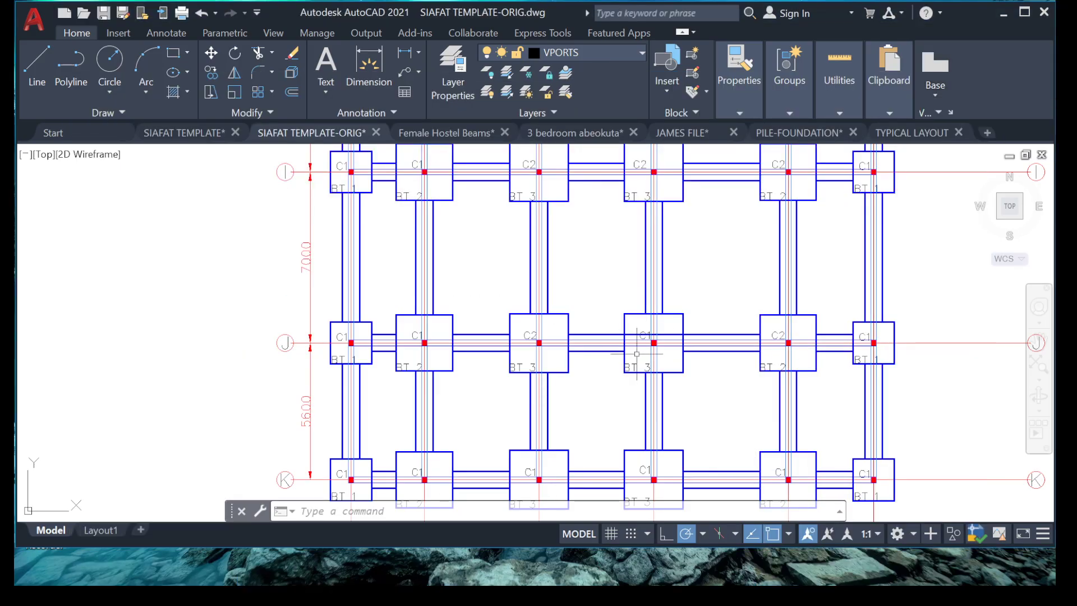
{"action": "scroll", "coordinate": [660, 327], "scroll_direction": "up", "scroll_amount": 2}
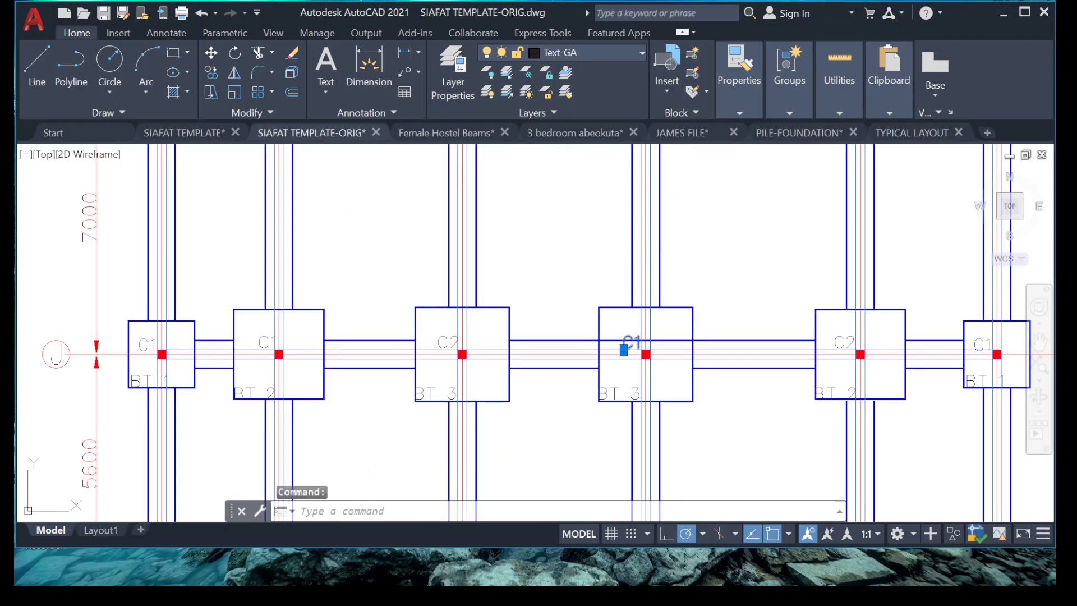
{"action": "scroll", "coordinate": [625, 350], "scroll_direction": "up", "scroll_amount": 1}
{"action": "double_click", "coordinate": [628, 346]}
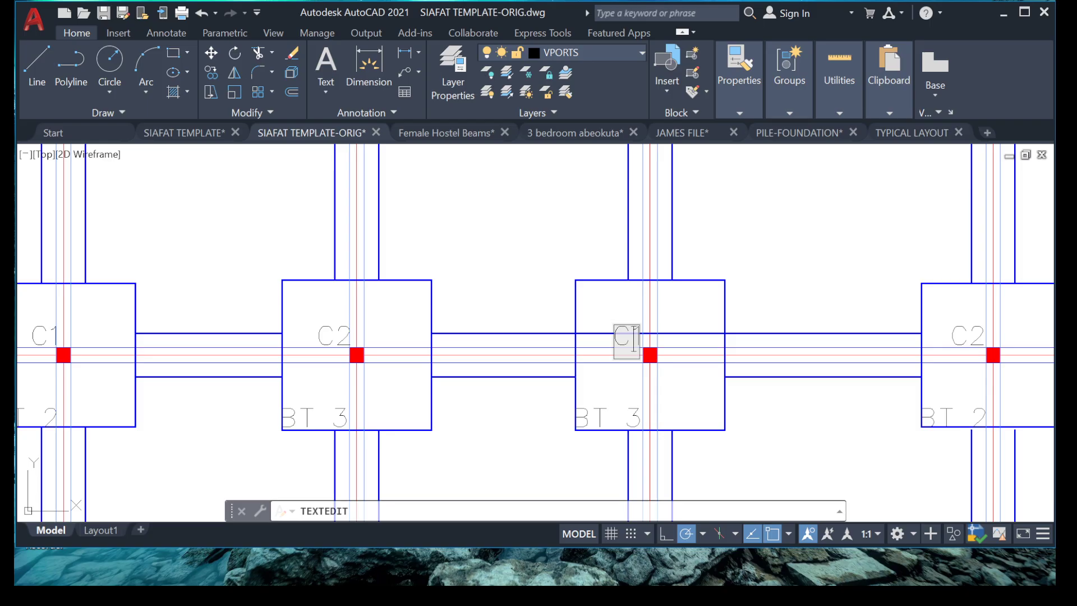
{"action": "key", "text": "Return"}
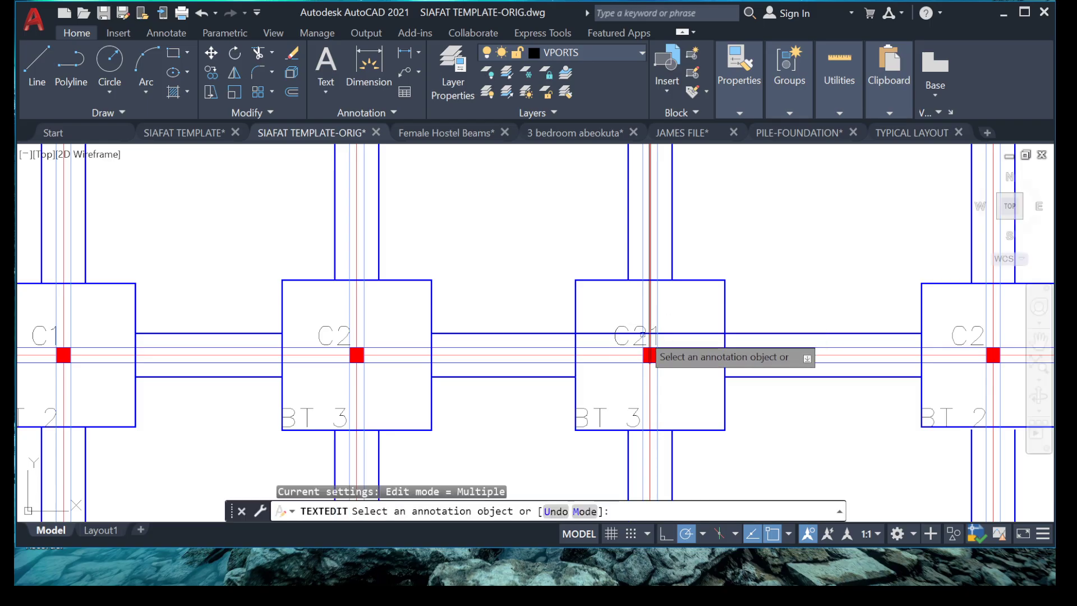
{"action": "key", "text": "Escape"}
Move the column label at grid D-J up and to the left, clear of its column's vertical edge line
{"action": "scroll", "coordinate": [639, 314], "scroll_direction": "up", "scroll_amount": 1}
{"action": "left_click", "coordinate": [639, 286]}
{"action": "left_click", "coordinate": [610, 331]}
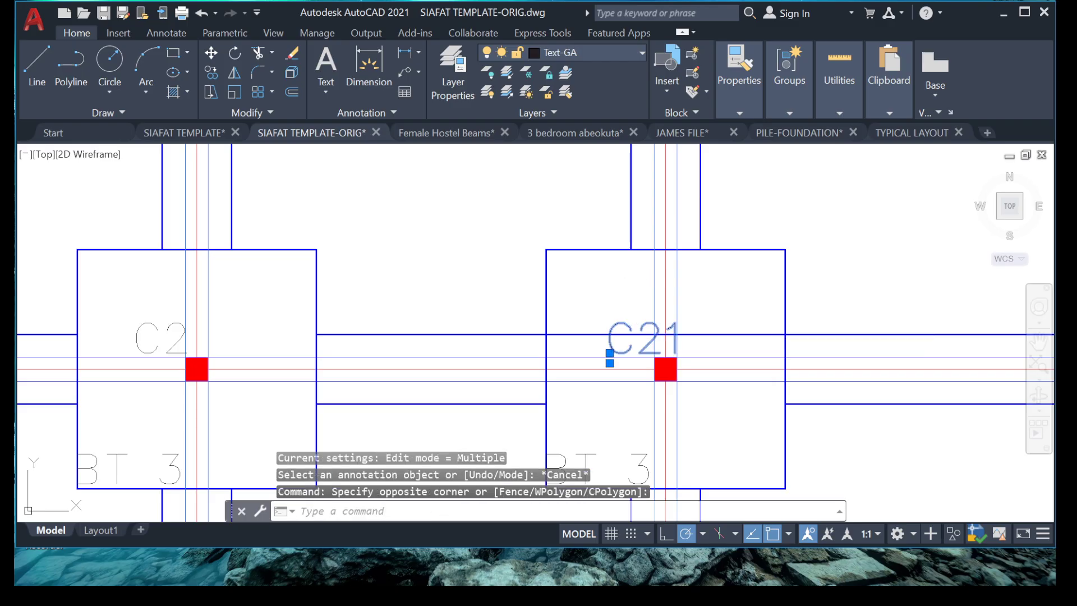
{"action": "right_click", "coordinate": [599, 499]}
{"action": "left_click", "coordinate": [634, 297]}
{"action": "left_click", "coordinate": [519, 283]}
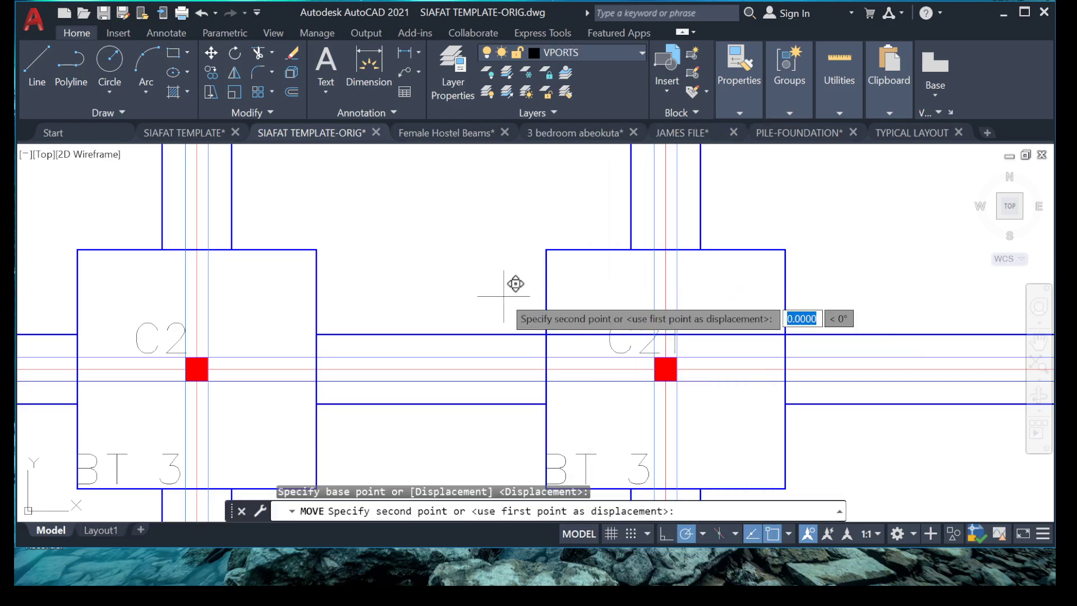
{"action": "left_click", "coordinate": [471, 269]}
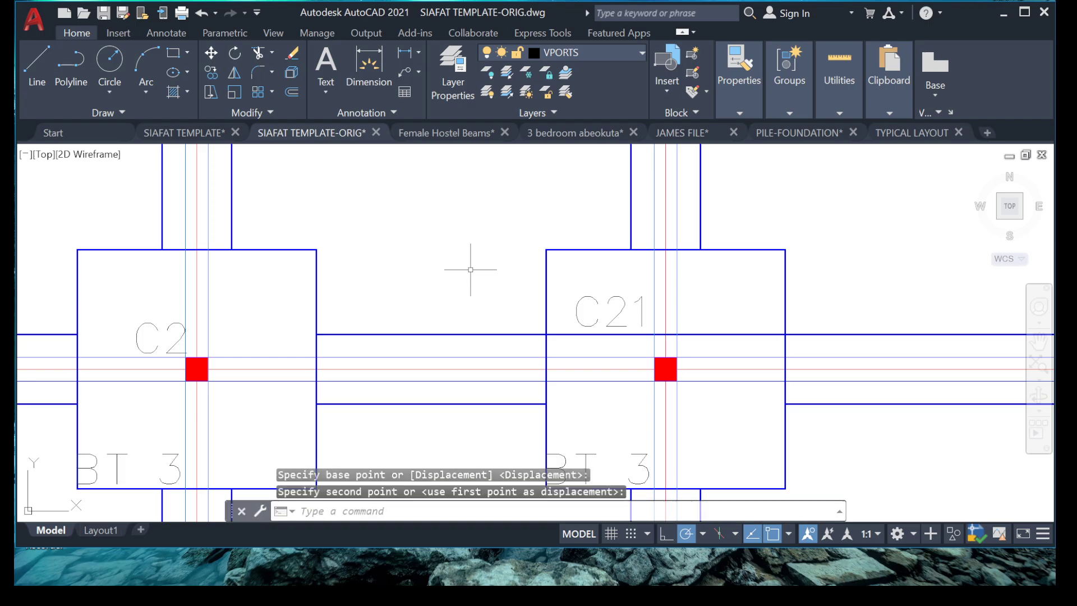
Remove the extra 1 from the column label at grid D-J so that it reads C2
{"action": "left_click", "coordinate": [622, 303]}
{"action": "double_click", "coordinate": [633, 336]}
{"action": "scroll", "coordinate": [633, 336], "scroll_direction": "up", "scroll_amount": 4}
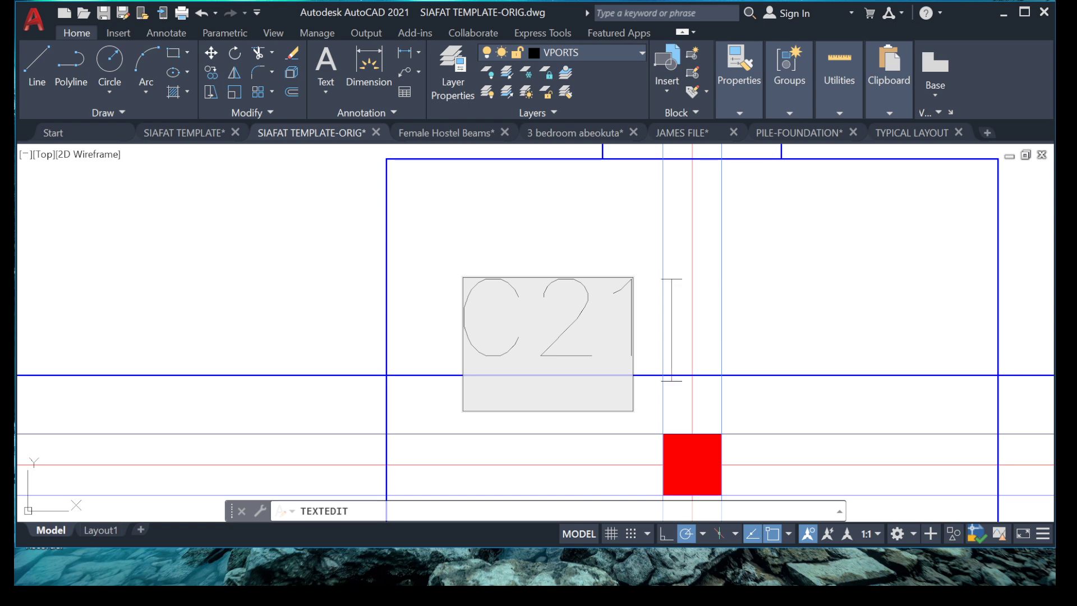
{"action": "left_click", "coordinate": [353, 283]}
{"action": "key", "text": "Escape"}
{"action": "scroll", "coordinate": [374, 249], "scroll_direction": "down", "scroll_amount": 6}
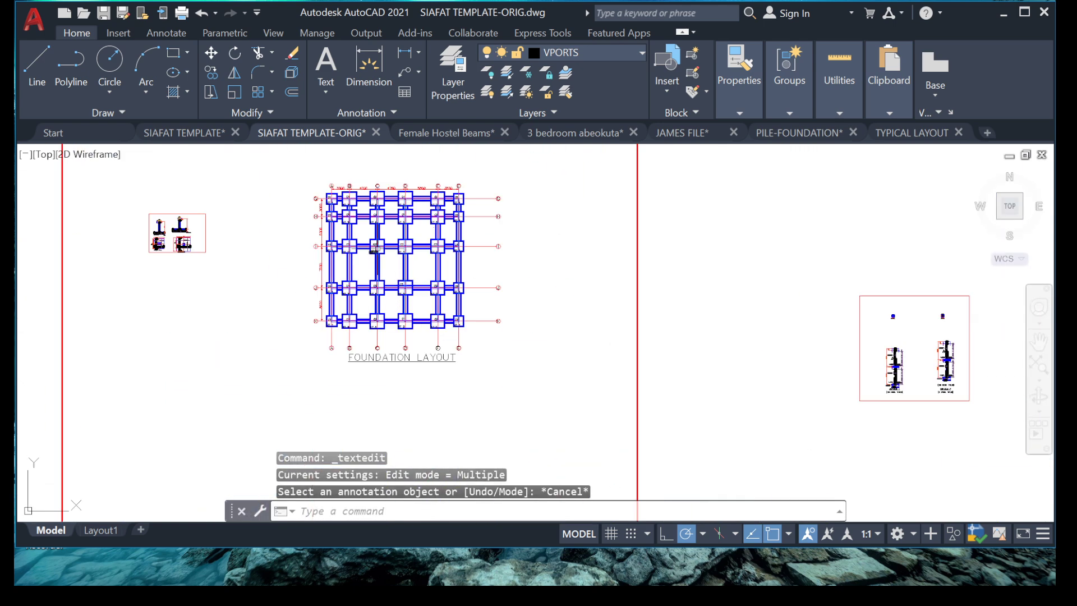
{"action": "scroll", "coordinate": [395, 262], "scroll_direction": "up", "scroll_amount": 2}
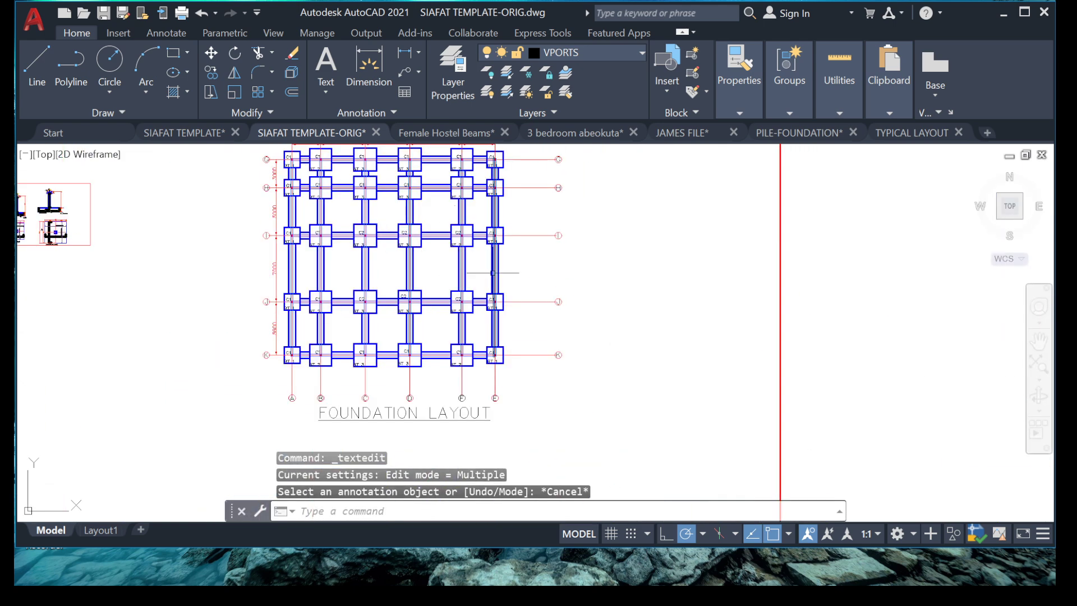
{"action": "scroll", "coordinate": [492, 273], "scroll_direction": "down", "scroll_amount": 3}
{"action": "scroll", "coordinate": [788, 298], "scroll_direction": "up", "scroll_amount": 6}
{"action": "scroll", "coordinate": [696, 318], "scroll_direction": "down", "scroll_amount": 2}
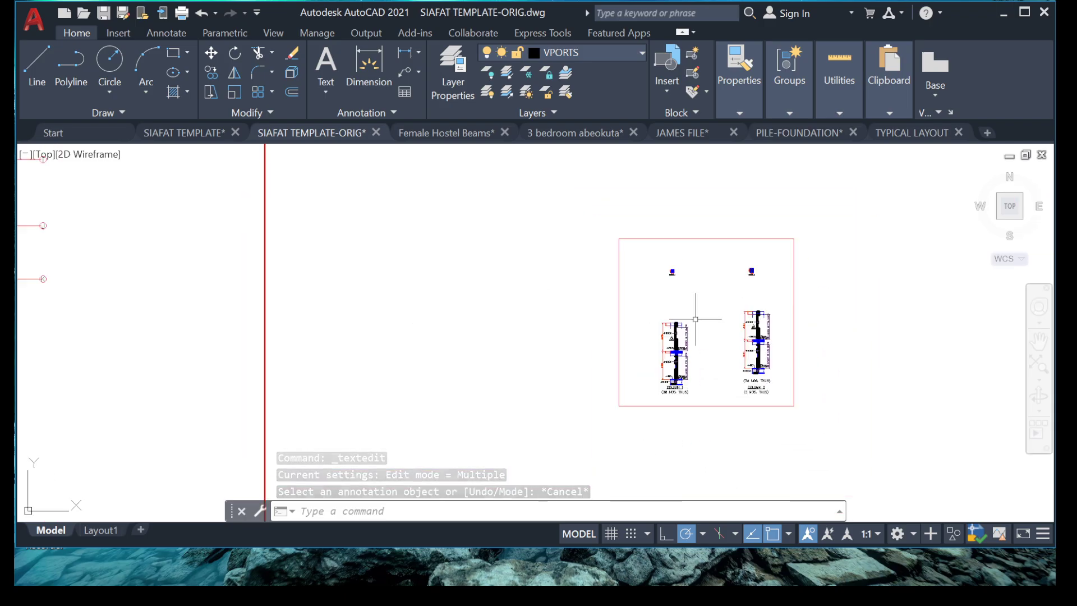
{"action": "left_click", "coordinate": [579, 219]}
{"action": "left_click", "coordinate": [876, 433]}
{"action": "right_click", "coordinate": [730, 393]}
{"action": "left_click", "coordinate": [746, 341]}
{"action": "key", "text": "Escape"}
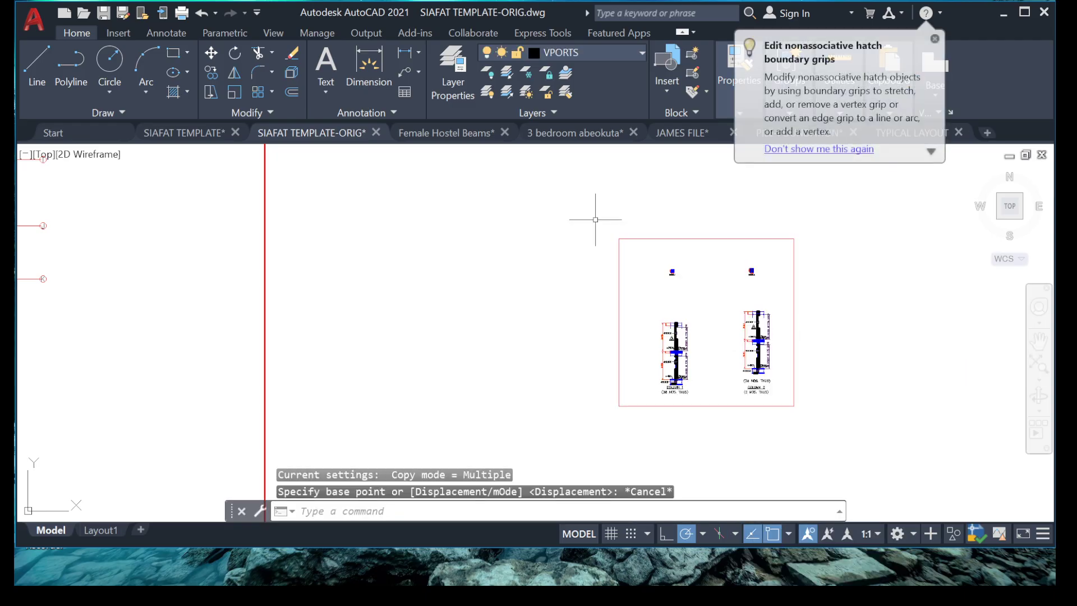
Move the framed Column 1 and Column 2 details inside the red sheet border, below the small framed details beside the foundation layout
{"action": "left_click", "coordinate": [595, 219]}
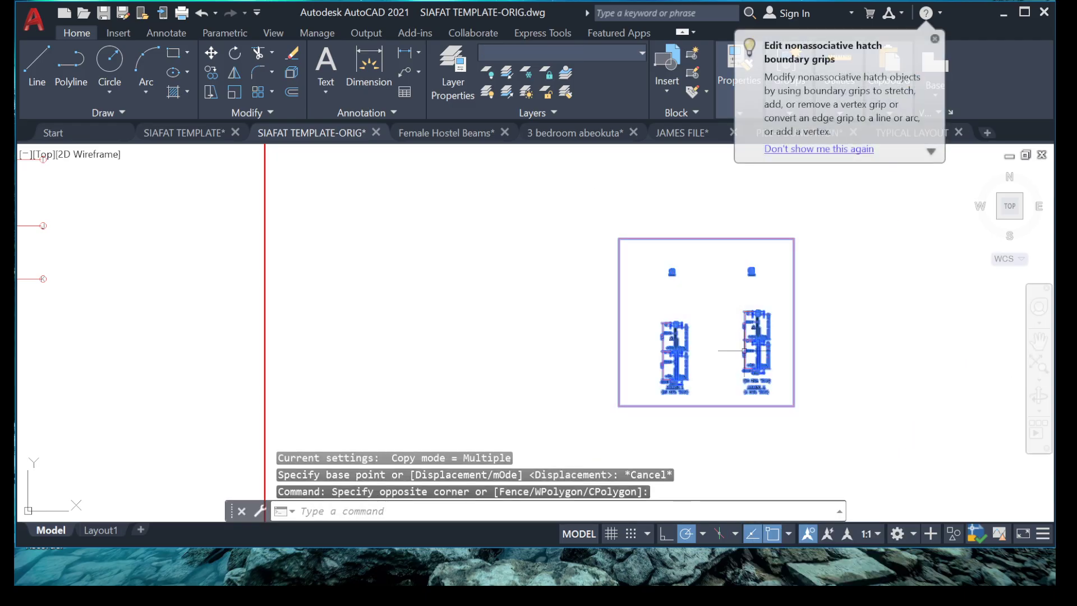
{"action": "left_click", "coordinate": [740, 344]}
{"action": "right_click", "coordinate": [764, 344]}
{"action": "left_click", "coordinate": [802, 322]}
{"action": "left_click", "coordinate": [751, 315]}
{"action": "scroll", "coordinate": [750, 314], "scroll_direction": "down", "scroll_amount": 3}
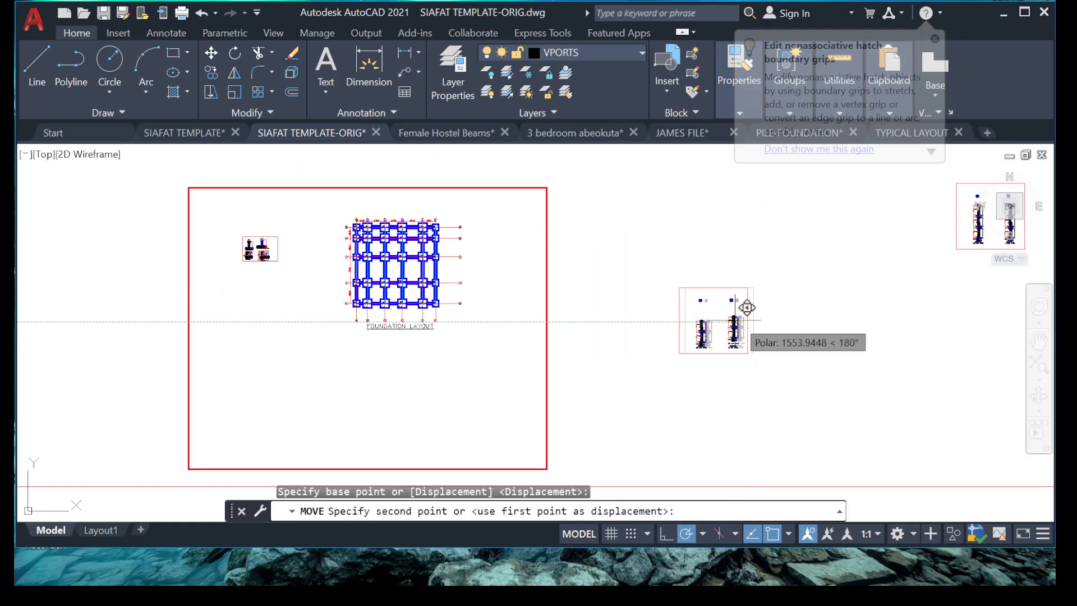
{"action": "middle_click_drag", "start_coordinate": [364, 292], "coordinate": [572, 291]}
{"action": "scroll", "coordinate": [448, 303], "scroll_direction": "up", "scroll_amount": 4}
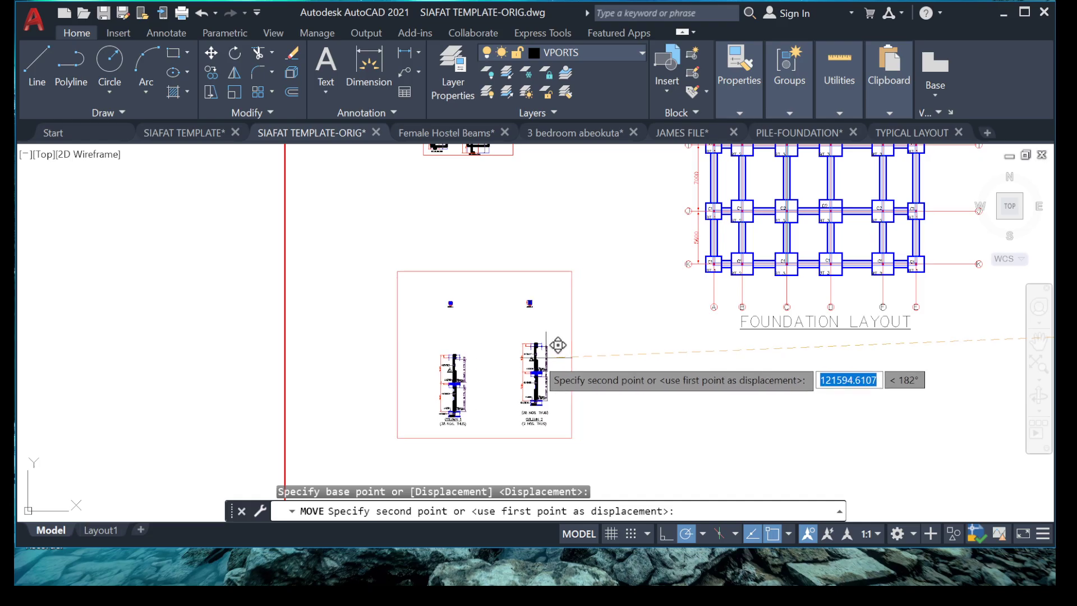
{"action": "left_click", "coordinate": [544, 361]}
Examine the Column 1 and Column 2 elevations and their cross-sections inside the relocated frame
{"action": "scroll", "coordinate": [473, 300], "scroll_direction": "up", "scroll_amount": 4}
{"action": "middle_click_drag", "start_coordinate": [411, 433], "coordinate": [435, 301]}
{"action": "scroll", "coordinate": [426, 302], "scroll_direction": "down", "scroll_amount": 4}
{"action": "scroll", "coordinate": [422, 302], "scroll_direction": "up", "scroll_amount": 5}
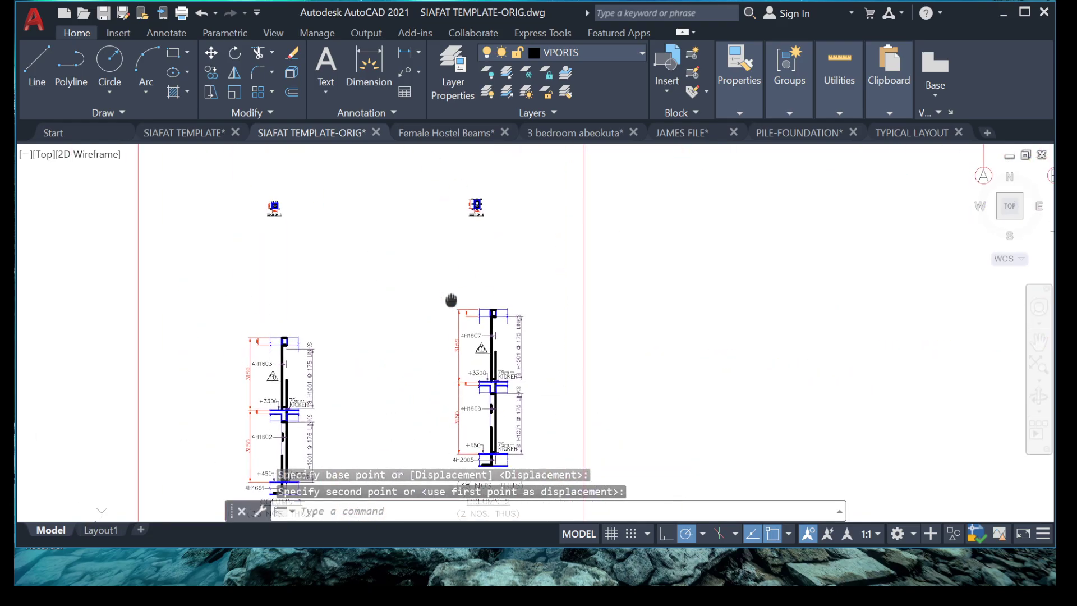
{"action": "scroll", "coordinate": [341, 402], "scroll_direction": "down", "scroll_amount": 3}
{"action": "scroll", "coordinate": [377, 233], "scroll_direction": "up", "scroll_amount": 8}
{"action": "scroll", "coordinate": [377, 233], "scroll_direction": "up", "scroll_amount": 2}
{"action": "scroll", "coordinate": [421, 228], "scroll_direction": "down", "scroll_amount": 6}
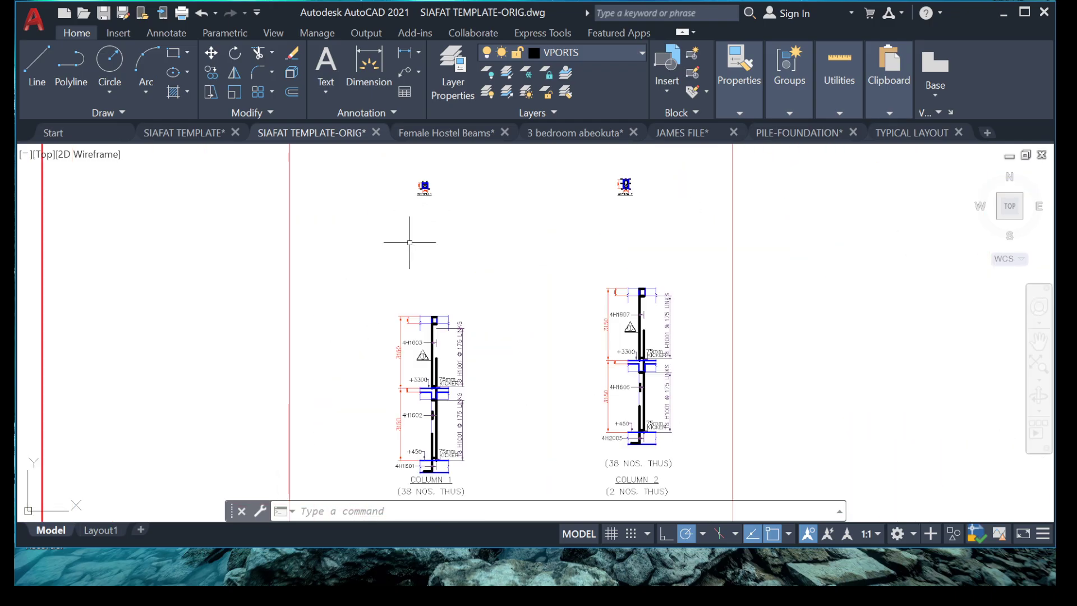
{"action": "middle_click_drag", "start_coordinate": [421, 228], "coordinate": [421, 157]}
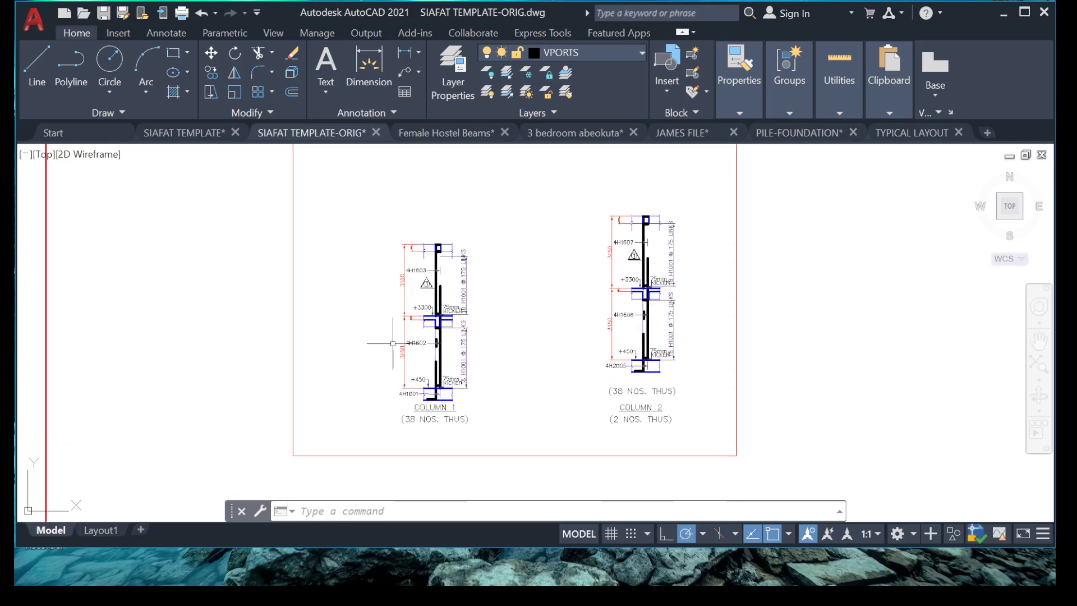
{"action": "middle_click_drag", "start_coordinate": [393, 342], "coordinate": [387, 306]}
{"action": "scroll", "coordinate": [394, 337], "scroll_direction": "up", "scroll_amount": 4}
{"action": "scroll", "coordinate": [433, 308], "scroll_direction": "down", "scroll_amount": 4}
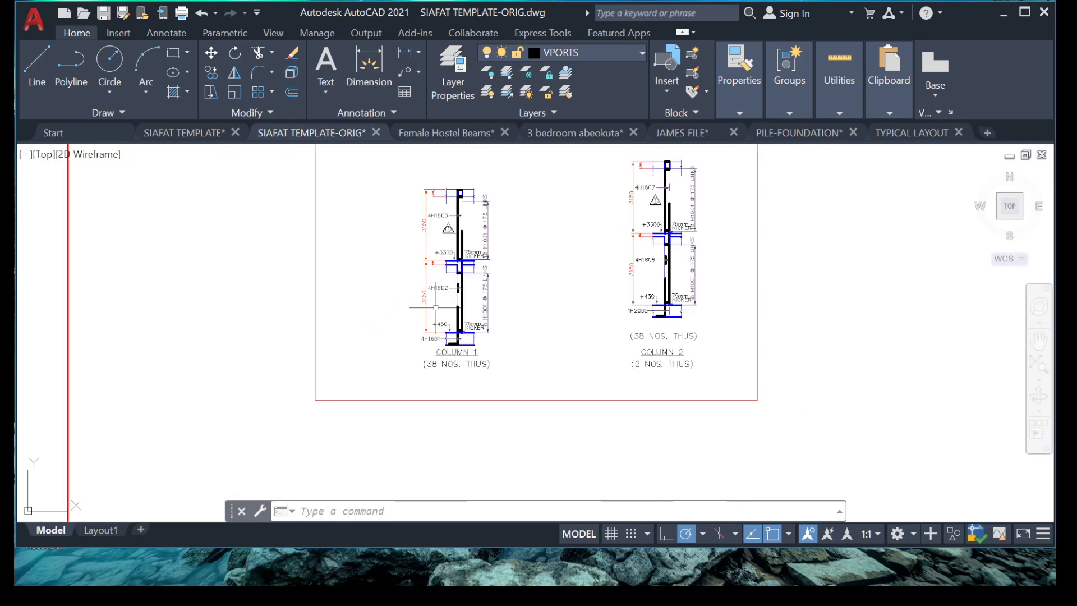
{"action": "scroll", "coordinate": [435, 233], "scroll_direction": "down", "scroll_amount": 2}
{"action": "middle_click_drag", "start_coordinate": [447, 109], "coordinate": [420, 231]}
{"action": "left_click", "coordinate": [389, 207]}
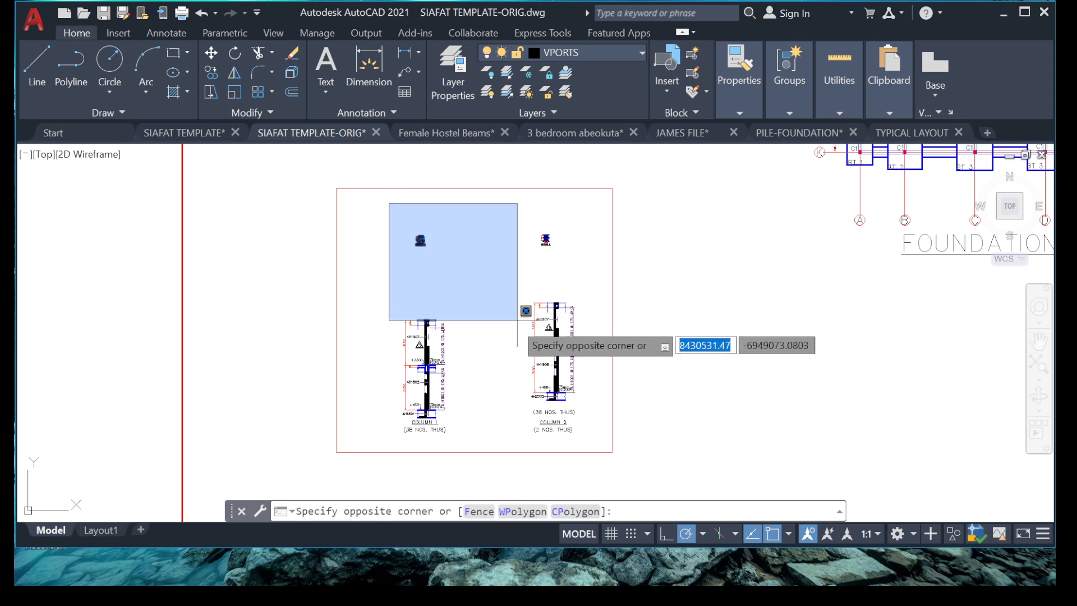
{"action": "left_click", "coordinate": [516, 318]}
{"action": "left_click", "coordinate": [515, 210]}
{"action": "left_click", "coordinate": [601, 299]}
{"action": "right_click", "coordinate": [669, 306]}
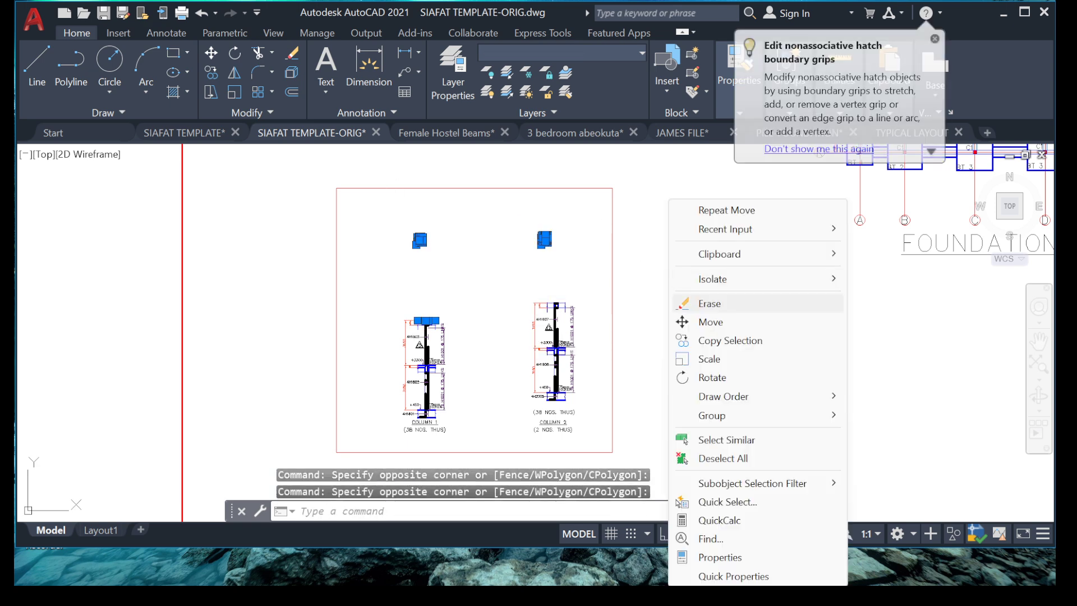
{"action": "left_click", "coordinate": [712, 321]}
{"action": "left_click", "coordinate": [709, 216]}
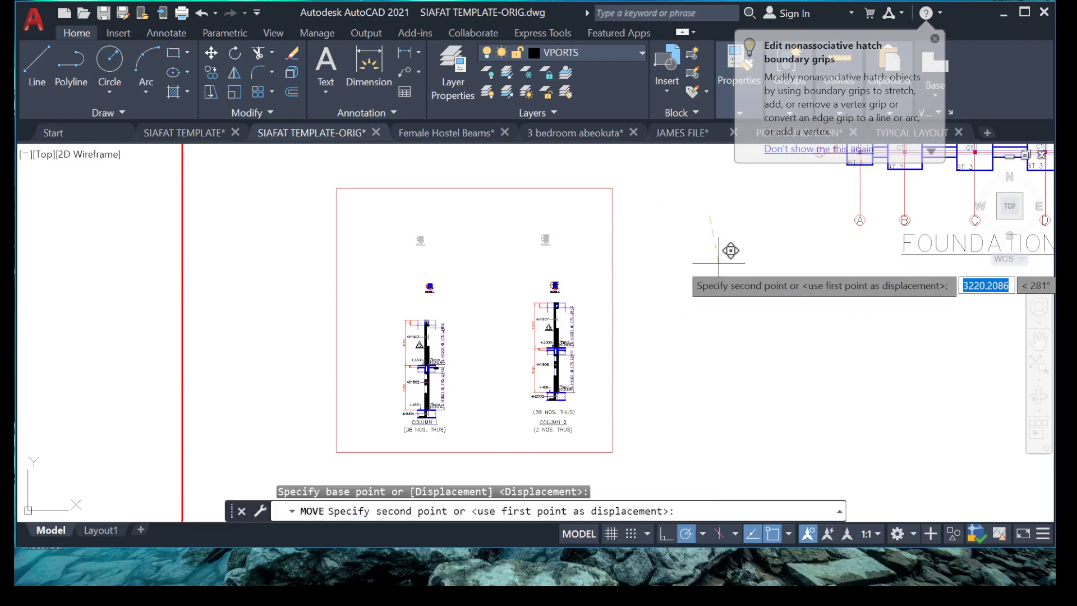
{"action": "key", "text": "Escape"}
Move the Section 1 and Section 2 cross-sections straight down by about 3100 units, closer to their column elevations
{"action": "left_click", "coordinate": [391, 212]}
{"action": "left_click", "coordinate": [583, 265]}
{"action": "right_click", "coordinate": [774, 200]}
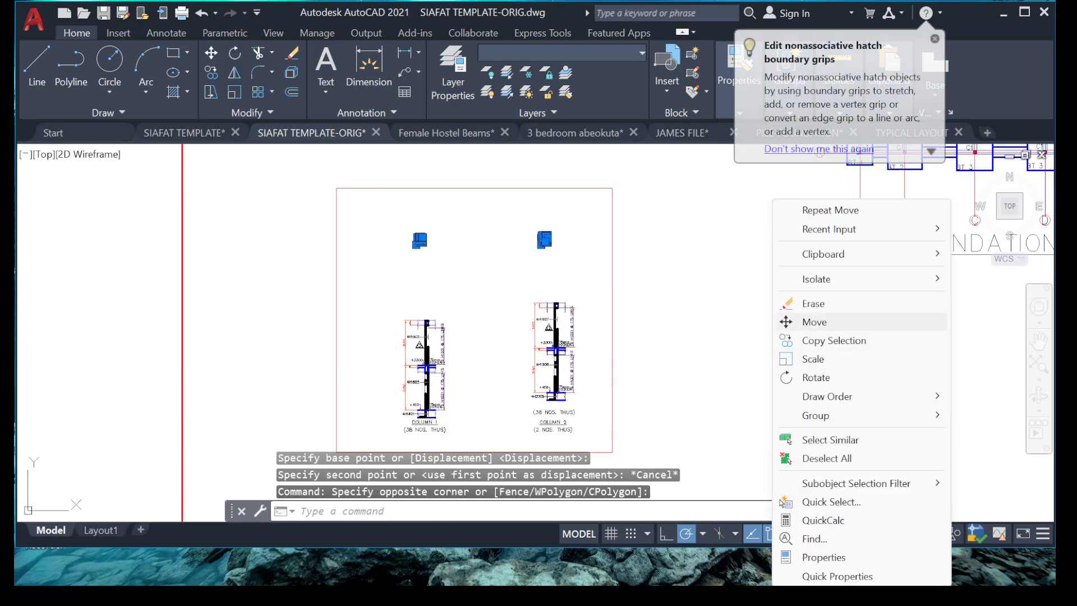
{"action": "left_click", "coordinate": [814, 322]}
{"action": "left_click", "coordinate": [754, 216]}
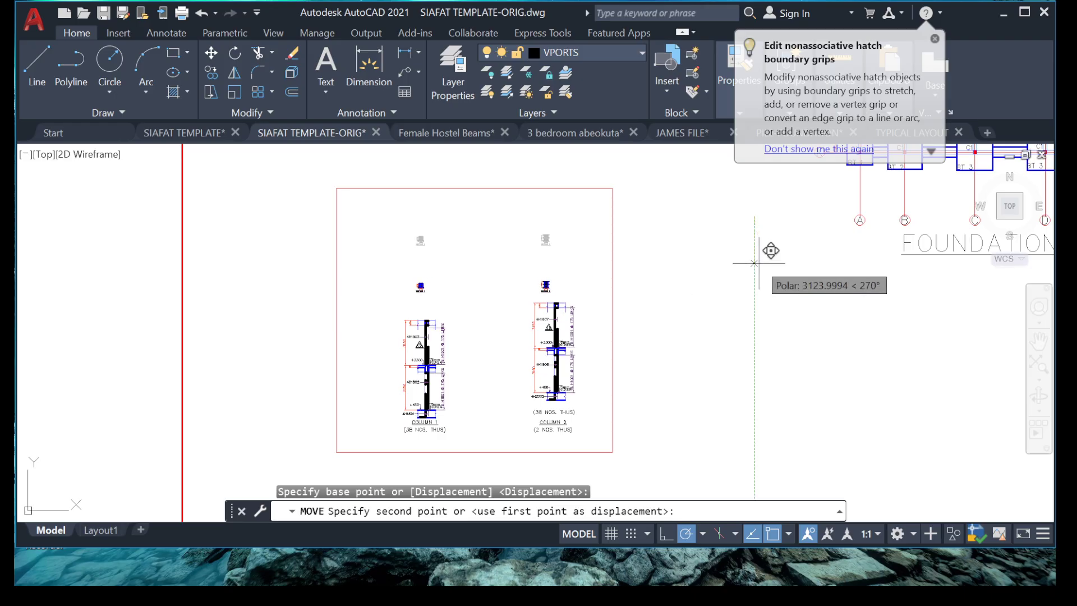
{"action": "left_click", "coordinate": [760, 265]}
Examine Column 1's section mark 1 and the bar callouts along its elevation
{"action": "scroll", "coordinate": [458, 304], "scroll_direction": "up", "scroll_amount": 5}
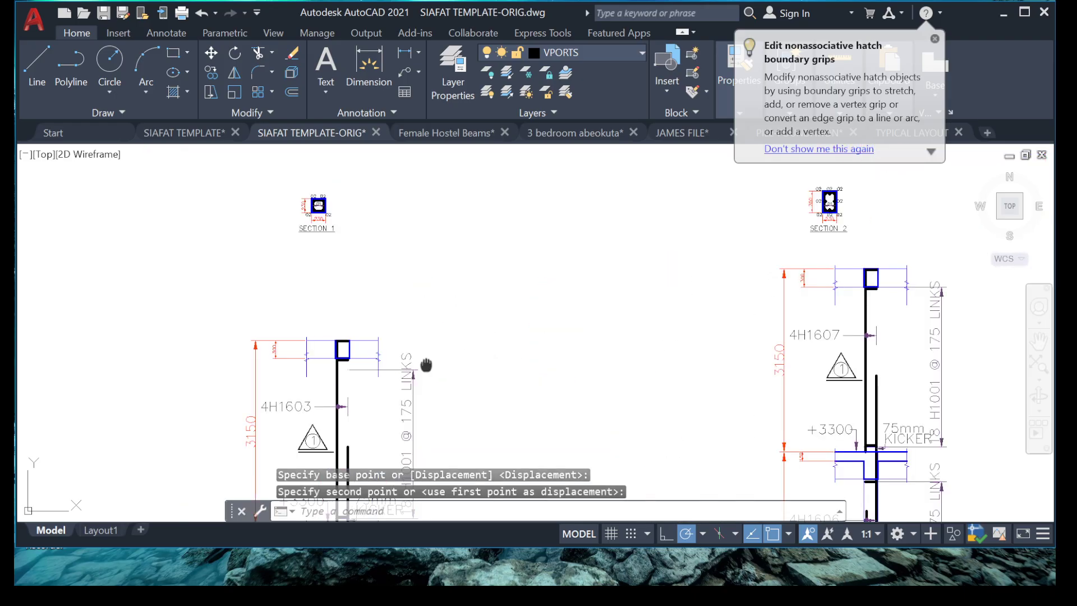
{"action": "scroll", "coordinate": [336, 370], "scroll_direction": "down", "scroll_amount": 4}
{"action": "scroll", "coordinate": [329, 355], "scroll_direction": "up", "scroll_amount": 6}
{"action": "scroll", "coordinate": [331, 333], "scroll_direction": "down", "scroll_amount": 4}
{"action": "middle_click_drag", "start_coordinate": [334, 296], "coordinate": [309, 321]}
{"action": "scroll", "coordinate": [373, 287], "scroll_direction": "up", "scroll_amount": 4}
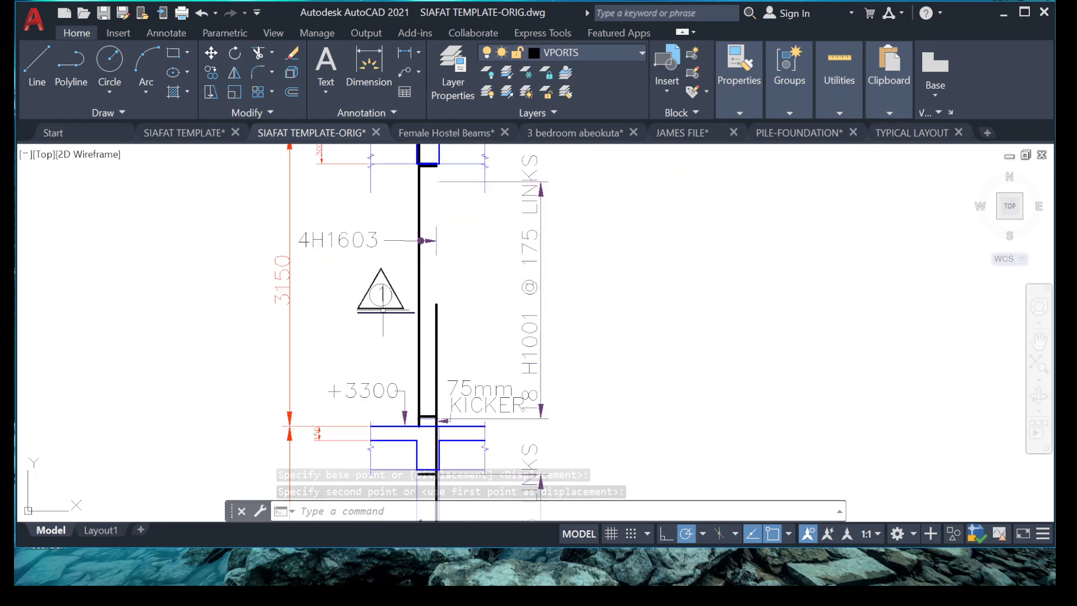
{"action": "scroll", "coordinate": [376, 297], "scroll_direction": "down", "scroll_amount": 5}
{"action": "scroll", "coordinate": [382, 310], "scroll_direction": "up", "scroll_amount": 3}
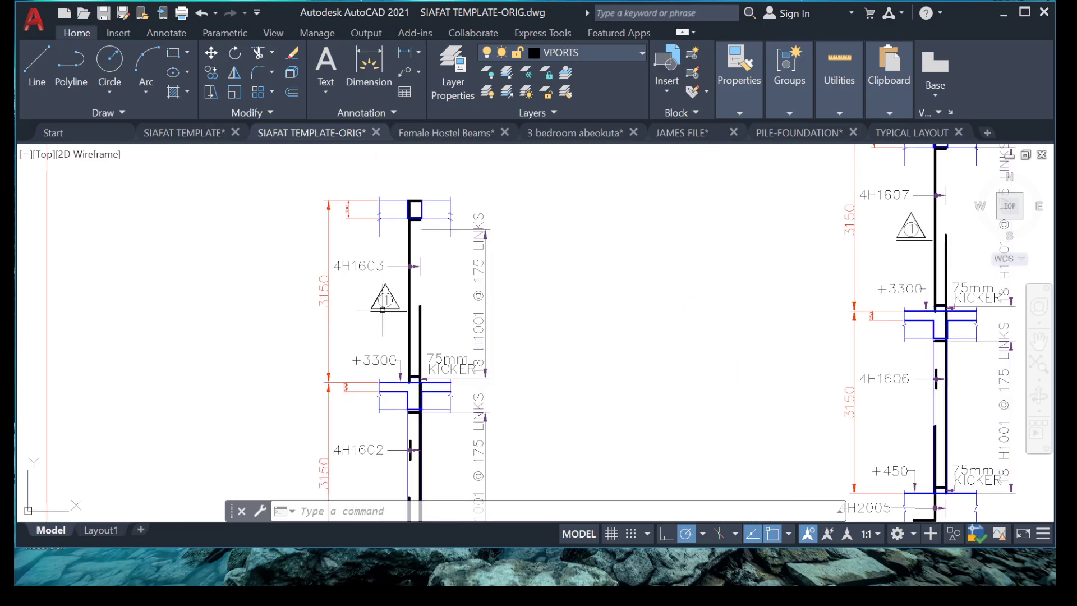
{"action": "scroll", "coordinate": [384, 307], "scroll_direction": "up", "scroll_amount": 1}
{"action": "scroll", "coordinate": [384, 307], "scroll_direction": "up", "scroll_amount": 3}
{"action": "scroll", "coordinate": [384, 307], "scroll_direction": "down", "scroll_amount": 6}
{"action": "middle_click_drag", "start_coordinate": [380, 255], "coordinate": [386, 333]}
{"action": "scroll", "coordinate": [413, 293], "scroll_direction": "up", "scroll_amount": 4}
{"action": "scroll", "coordinate": [414, 293], "scroll_direction": "down", "scroll_amount": 4}
{"action": "middle_click_drag", "start_coordinate": [387, 433], "coordinate": [382, 343]}
{"action": "scroll", "coordinate": [382, 343], "scroll_direction": "down", "scroll_amount": 1}
Move Column 1's triangular section mark 1 from the upper storey to below the 4H1602 callout in the lower storey
{"action": "scroll", "coordinate": [389, 293], "scroll_direction": "up", "scroll_amount": 5}
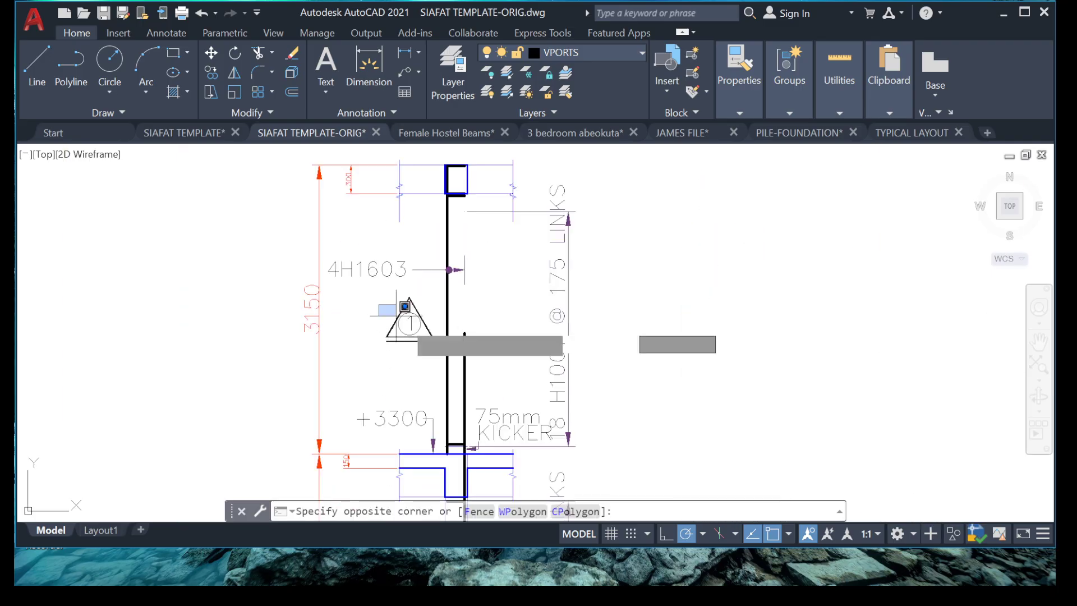
{"action": "left_click", "coordinate": [447, 369]}
{"action": "left_click", "coordinate": [421, 356]}
{"action": "left_click", "coordinate": [379, 303]}
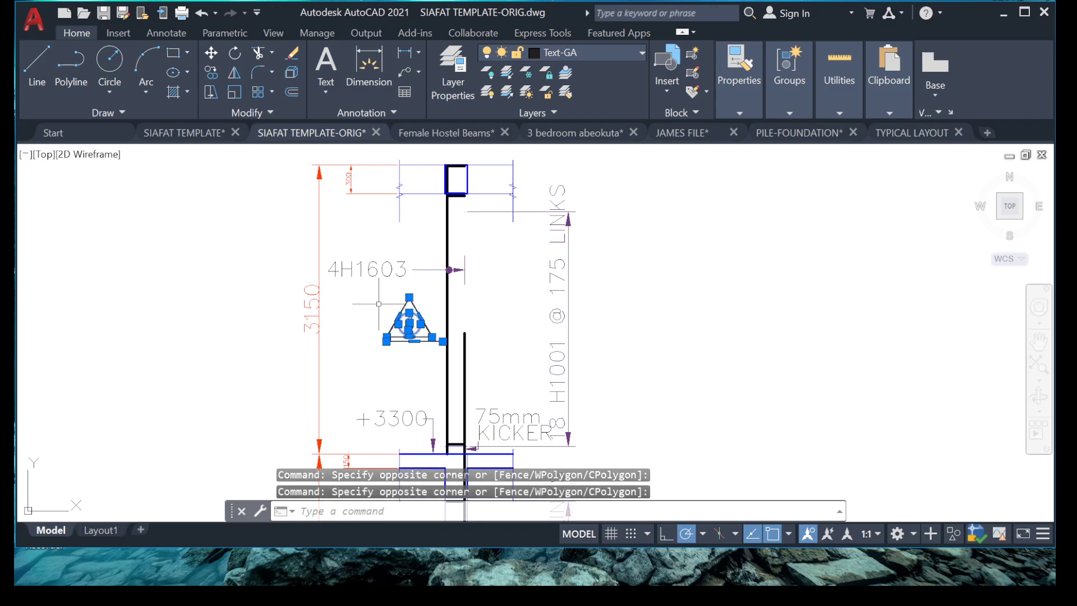
{"action": "right_click", "coordinate": [388, 359]}
{"action": "left_click", "coordinate": [427, 322]}
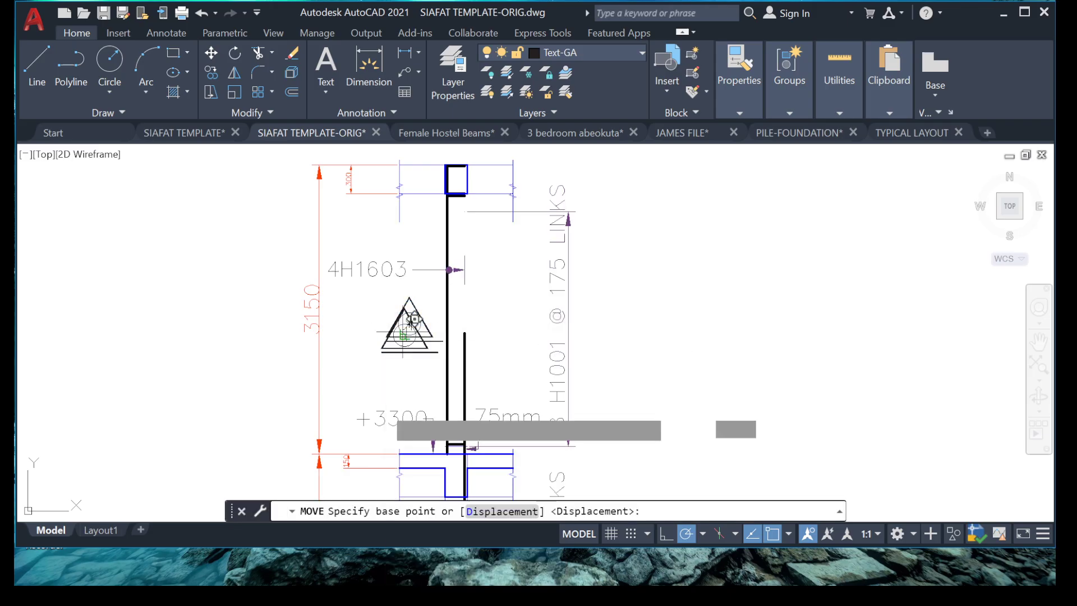
{"action": "left_click", "coordinate": [356, 404]}
{"action": "scroll", "coordinate": [385, 361], "scroll_direction": "up", "scroll_amount": 5}
{"action": "left_click", "coordinate": [389, 392]}
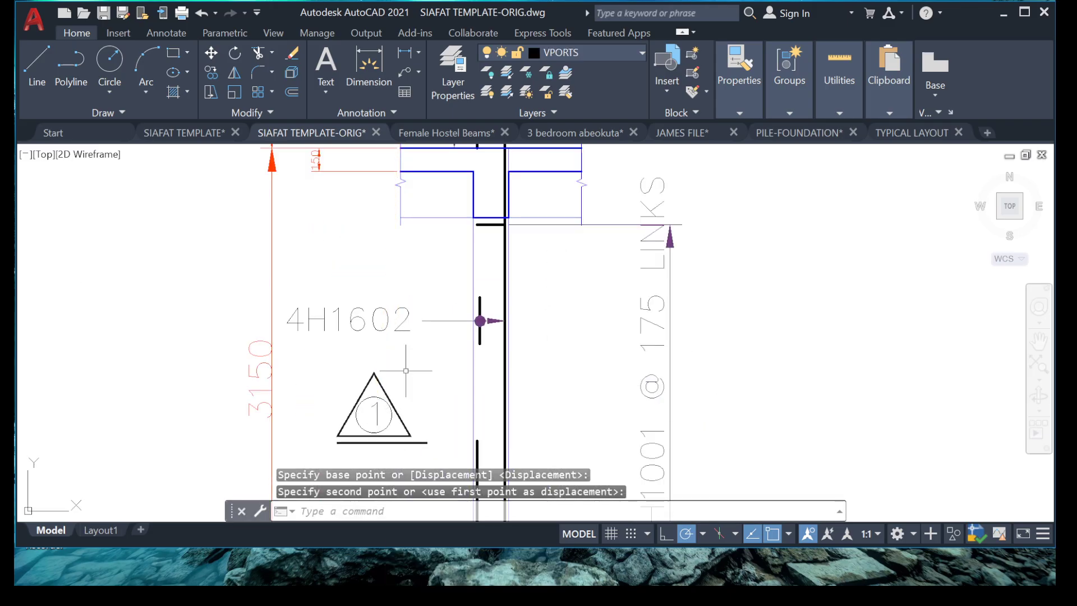
Change the link callout of Column 1's lower storey to 18 H1004 @ 175 LINKS
{"action": "scroll", "coordinate": [396, 359], "scroll_direction": "down", "scroll_amount": 5}
{"action": "scroll", "coordinate": [416, 252], "scroll_direction": "down", "scroll_amount": 2}
{"action": "scroll", "coordinate": [412, 199], "scroll_direction": "up", "scroll_amount": 5}
{"action": "scroll", "coordinate": [426, 248], "scroll_direction": "down", "scroll_amount": 4}
{"action": "middle_click_drag", "start_coordinate": [473, 431], "coordinate": [461, 393]}
{"action": "scroll", "coordinate": [443, 359], "scroll_direction": "up", "scroll_amount": 4}
{"action": "scroll", "coordinate": [457, 340], "scroll_direction": "down", "scroll_amount": 4}
{"action": "scroll", "coordinate": [457, 341], "scroll_direction": "up", "scroll_amount": 5}
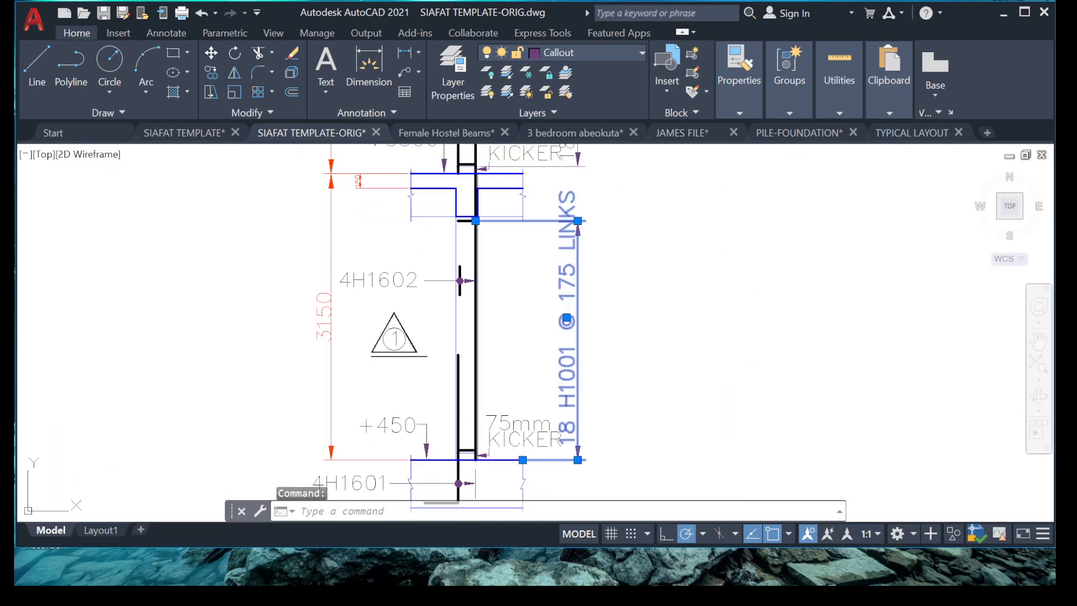
{"action": "double_click", "coordinate": [567, 336]}
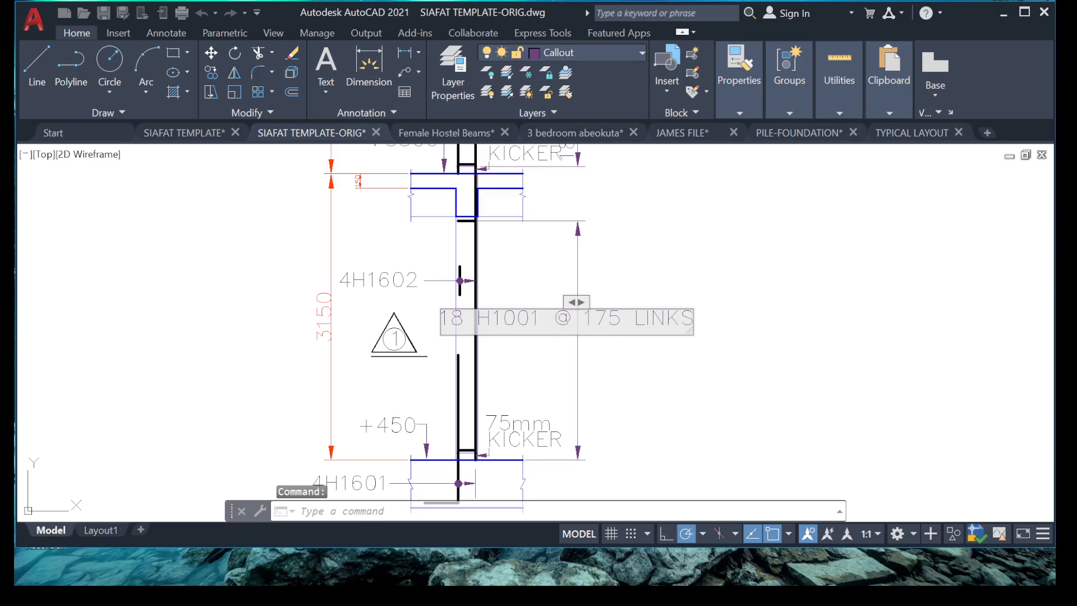
{"action": "type", "text": "4"}
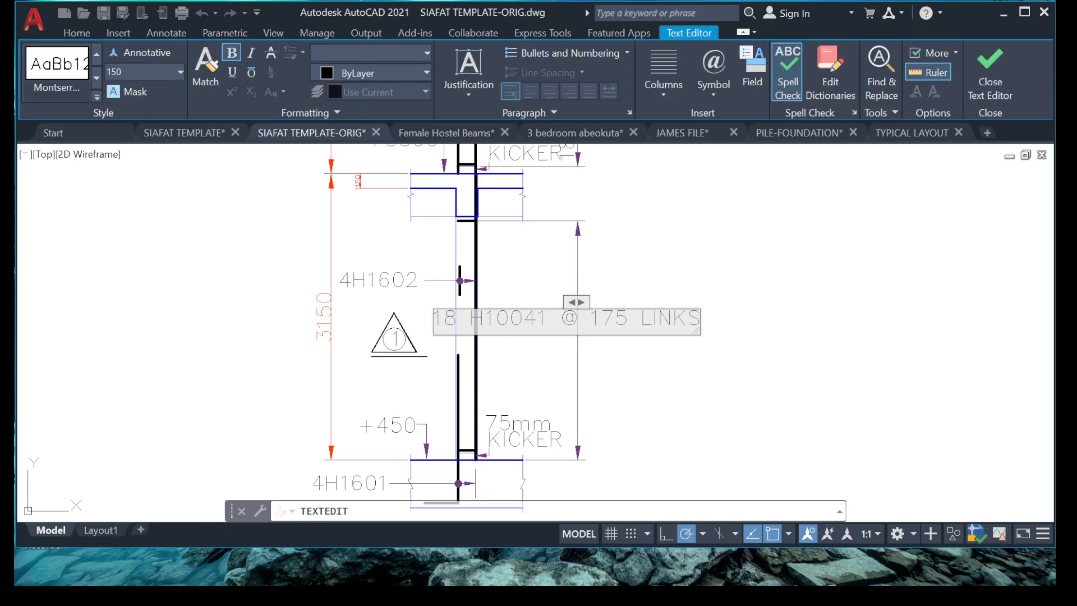
{"action": "key", "text": "Delete"}
{"action": "left_click", "coordinate": [659, 413]}
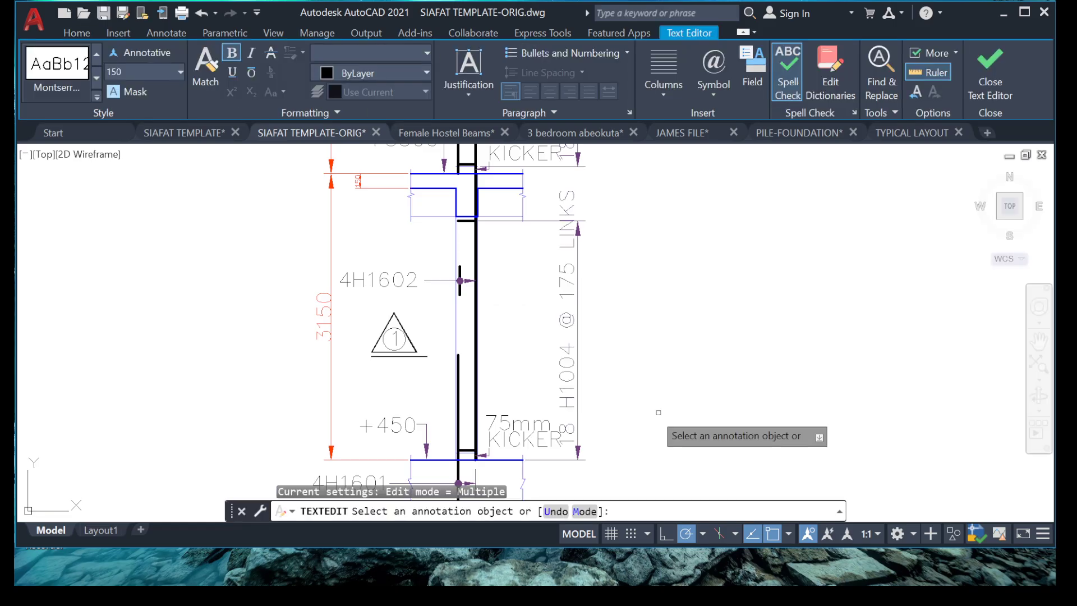
{"action": "key", "text": "Escape"}
Change the link callout of Column 1's upper storey to 18 H1004 @ 175 LINKS
{"action": "middle_click_drag", "start_coordinate": [532, 262], "coordinate": [524, 409]}
{"action": "scroll", "coordinate": [529, 344], "scroll_direction": "down", "scroll_amount": 3}
{"action": "left_click", "coordinate": [541, 268]}
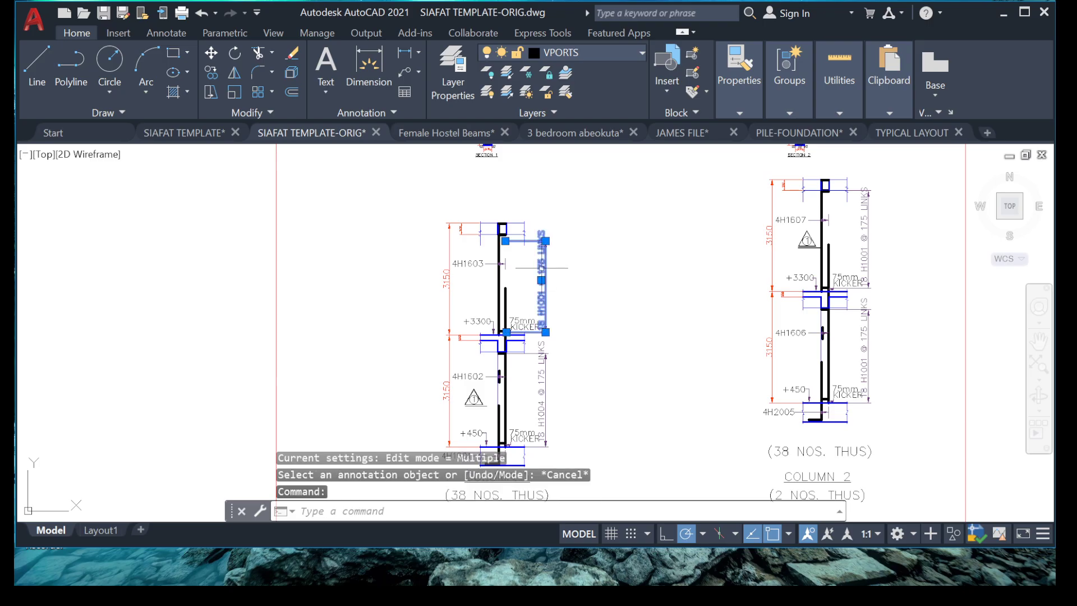
{"action": "double_click", "coordinate": [541, 268]}
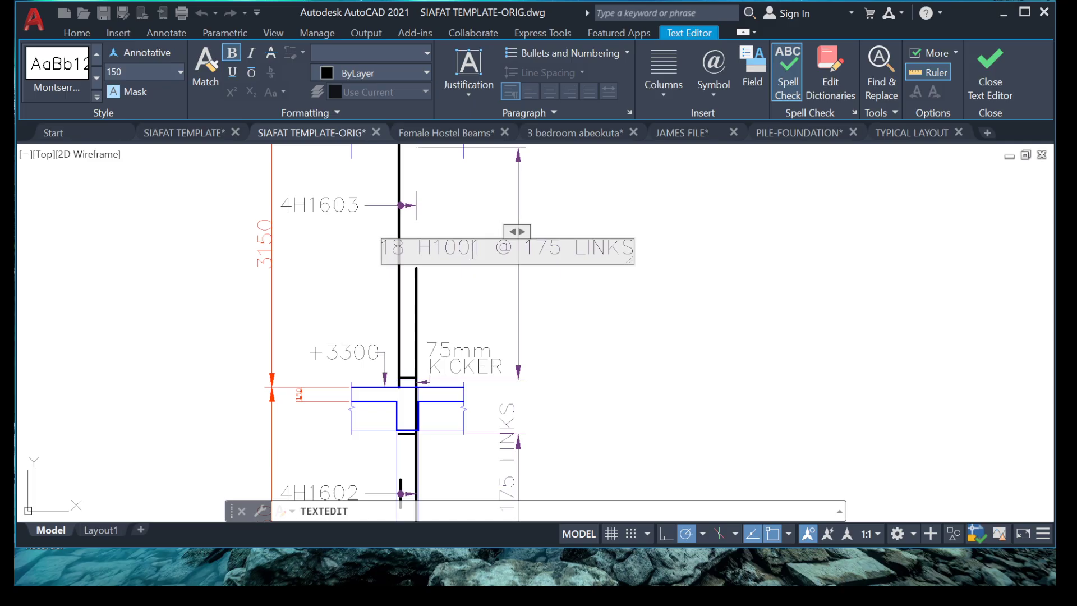
{"action": "type", "text": "4"}
{"action": "key", "text": "BackSpace"}
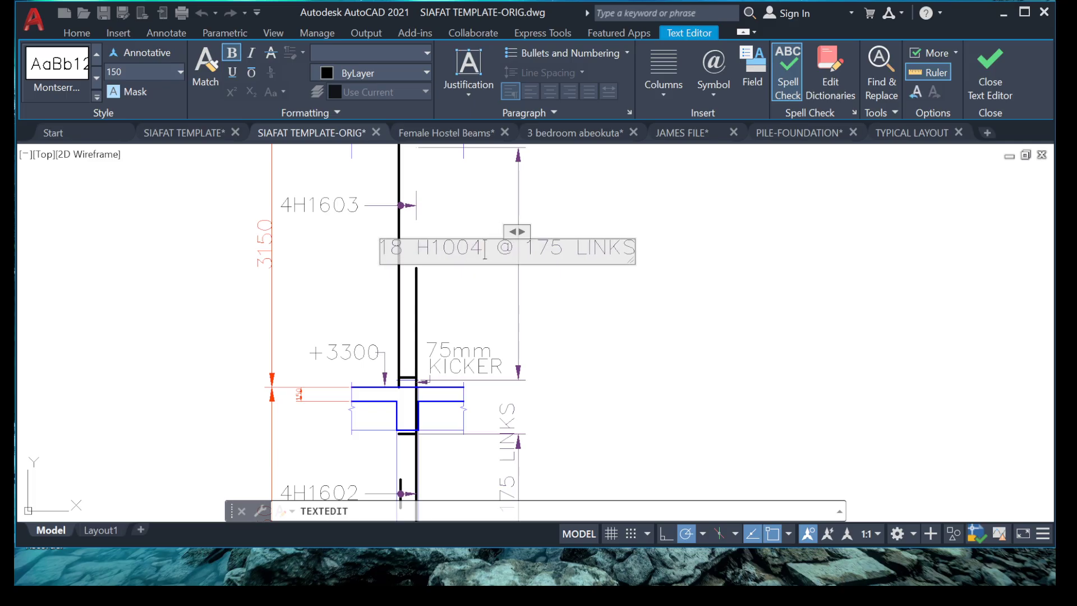
{"action": "left_click", "coordinate": [589, 289]}
{"action": "key", "text": "Escape"}
Change the link bar mark inside the Section 1 cross-section to 04
{"action": "scroll", "coordinate": [589, 288], "scroll_direction": "down", "scroll_amount": 5}
{"action": "scroll", "coordinate": [525, 188], "scroll_direction": "up", "scroll_amount": 10}
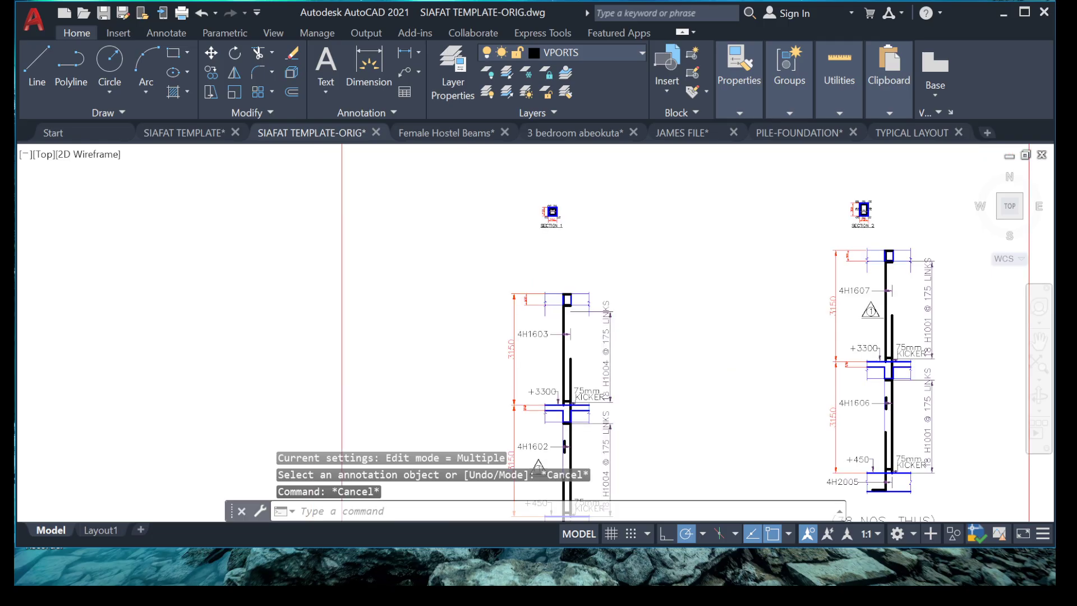
{"action": "middle_click_drag", "start_coordinate": [572, 201], "coordinate": [491, 240]}
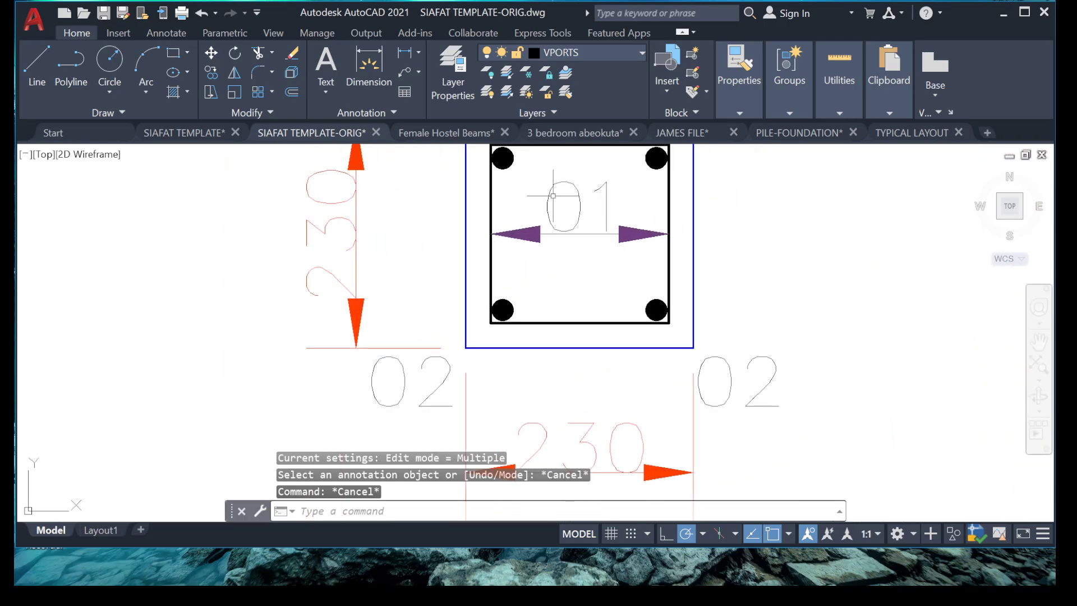
{"action": "left_click", "coordinate": [552, 190]}
{"action": "double_click", "coordinate": [580, 203]}
{"action": "left_click", "coordinate": [587, 206]}
{"action": "type", "text": "4"}
{"action": "key", "text": "Delete"}
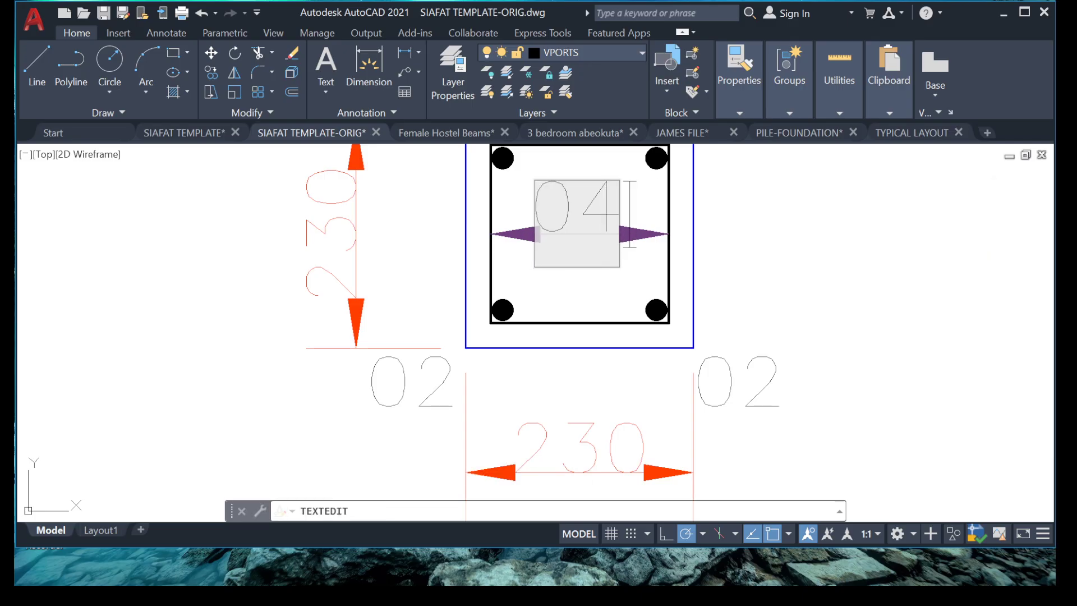
{"action": "key", "text": "Return"}
{"action": "key", "text": "Escape"}
Change the bar callout of Column 2's lower storey to 4H2006
{"action": "scroll", "coordinate": [614, 362], "scroll_direction": "down", "scroll_amount": 10}
{"action": "scroll", "coordinate": [615, 362], "scroll_direction": "down", "scroll_amount": 5}
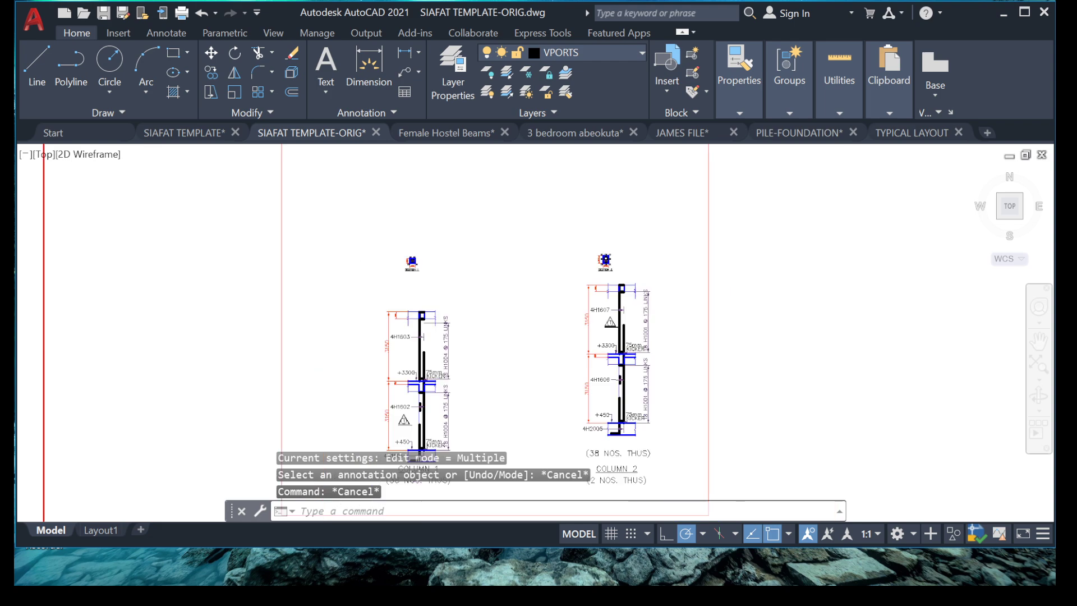
{"action": "scroll", "coordinate": [532, 309], "scroll_direction": "up", "scroll_amount": 6}
{"action": "scroll", "coordinate": [533, 309], "scroll_direction": "down", "scroll_amount": 3}
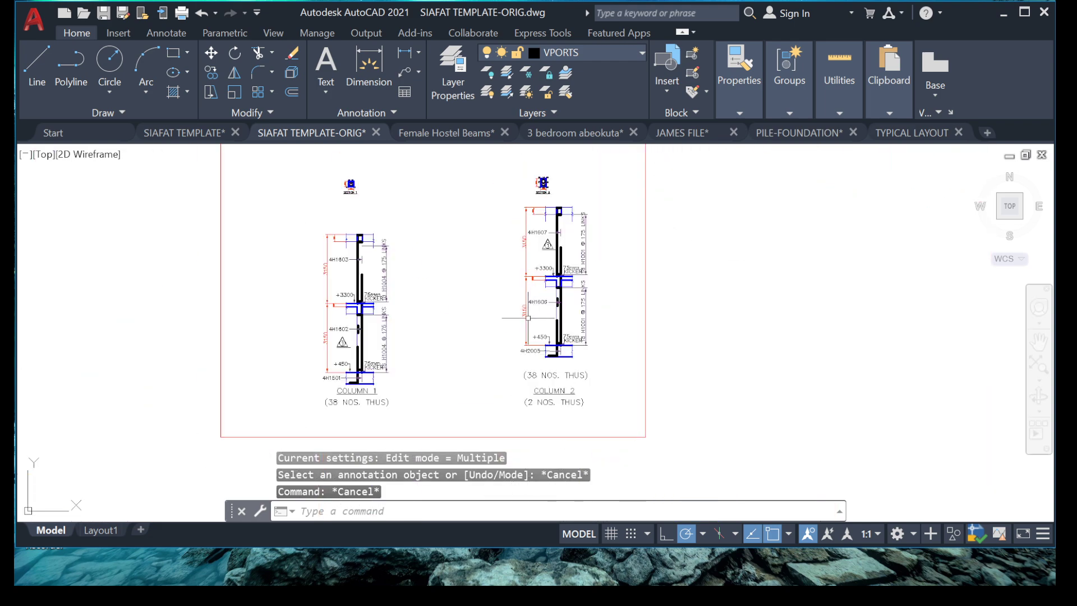
{"action": "scroll", "coordinate": [335, 334], "scroll_direction": "up", "scroll_amount": 4}
{"action": "middle_click_drag", "start_coordinate": [836, 360], "coordinate": [616, 339]}
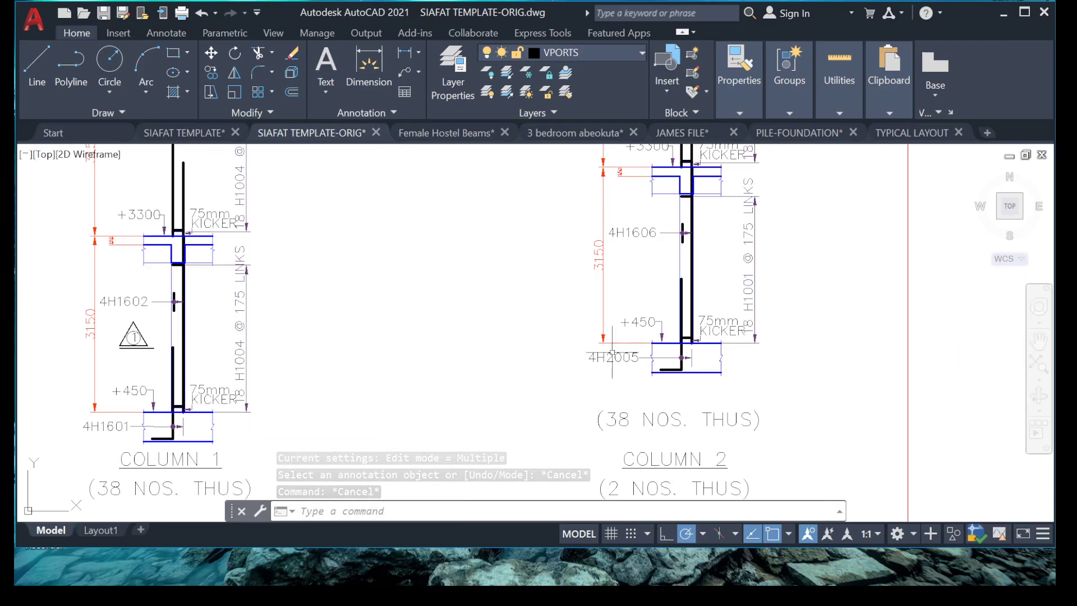
{"action": "scroll", "coordinate": [662, 224], "scroll_direction": "up", "scroll_amount": 4}
{"action": "left_click", "coordinate": [621, 253]}
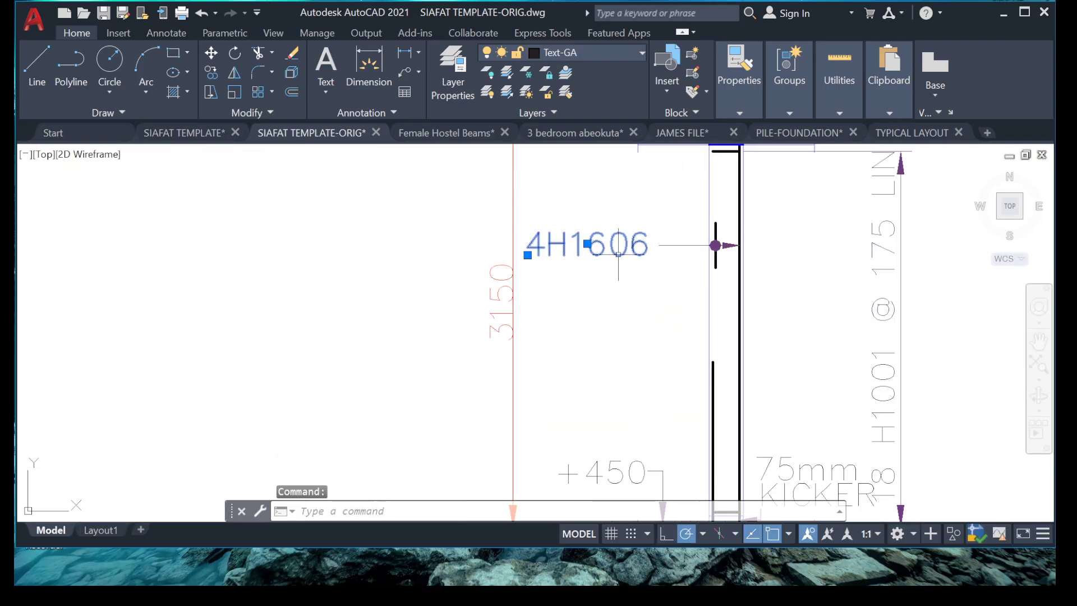
{"action": "scroll", "coordinate": [621, 253], "scroll_direction": "up", "scroll_amount": 3}
{"action": "left_click", "coordinate": [590, 250]}
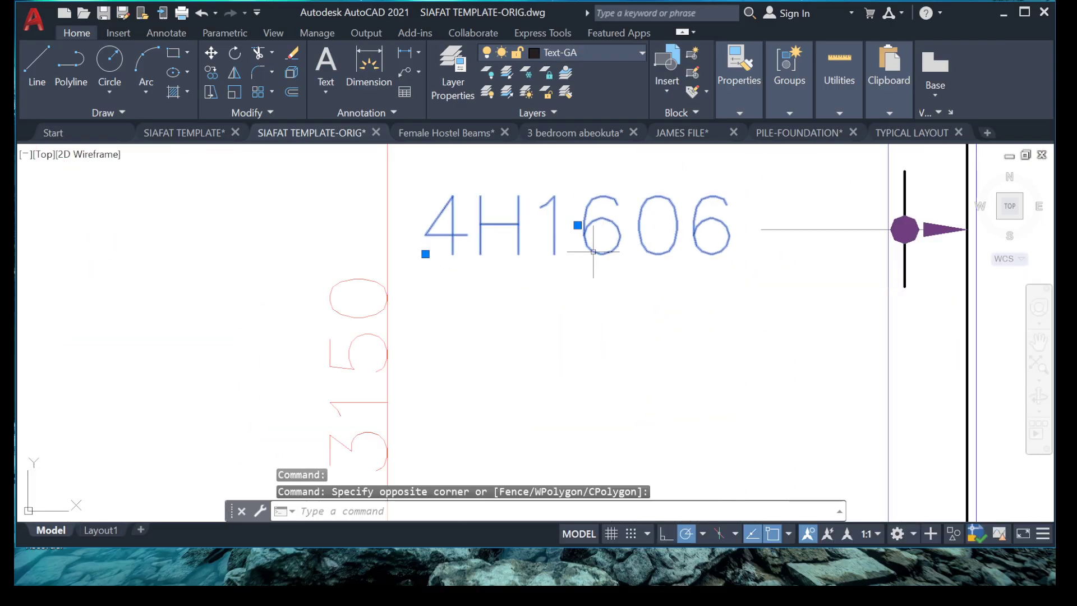
{"action": "double_click", "coordinate": [593, 253]}
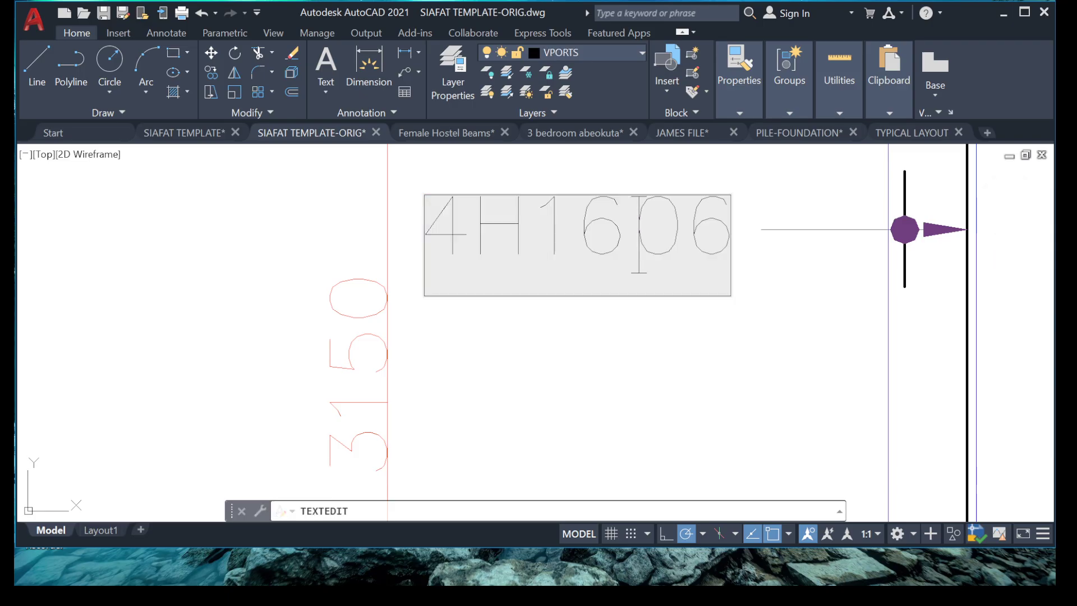
{"action": "key", "text": "BackSpace"}
{"action": "key", "text": "BackSpace"}
{"action": "type", "text": "20"}
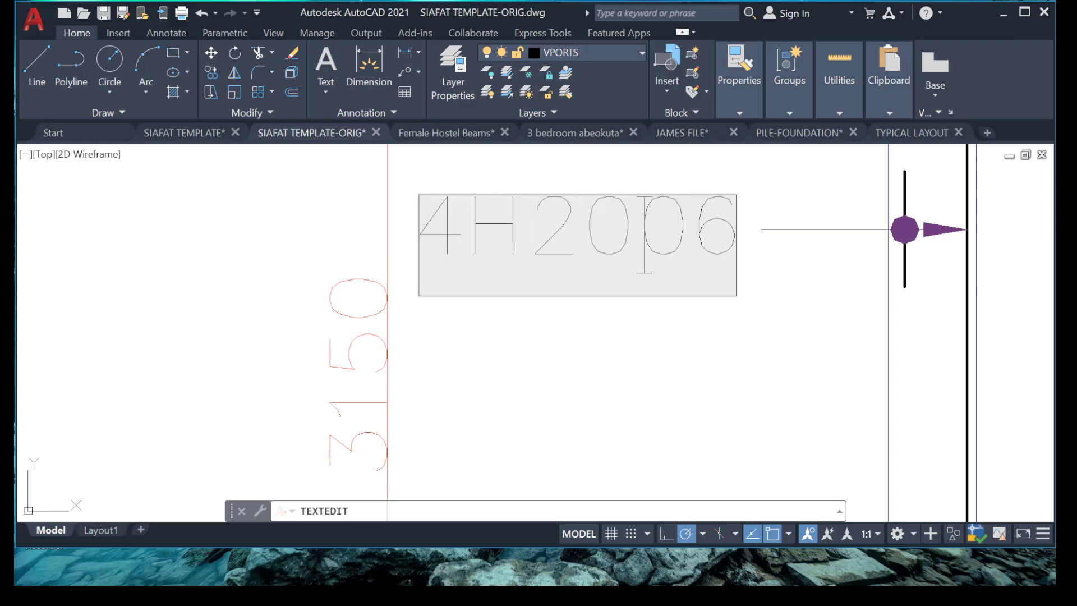
{"action": "left_click", "coordinate": [557, 347]}
{"action": "key", "text": "Escape"}
Switch to ProtaStructure and bring up the Storey 2 plan around column 2C22
{"action": "scroll", "coordinate": [555, 319], "scroll_direction": "down", "scroll_amount": 8}
{"action": "middle_click_drag", "start_coordinate": [554, 321], "coordinate": [566, 274]}
{"action": "scroll", "coordinate": [566, 274], "scroll_direction": "down", "scroll_amount": 3}
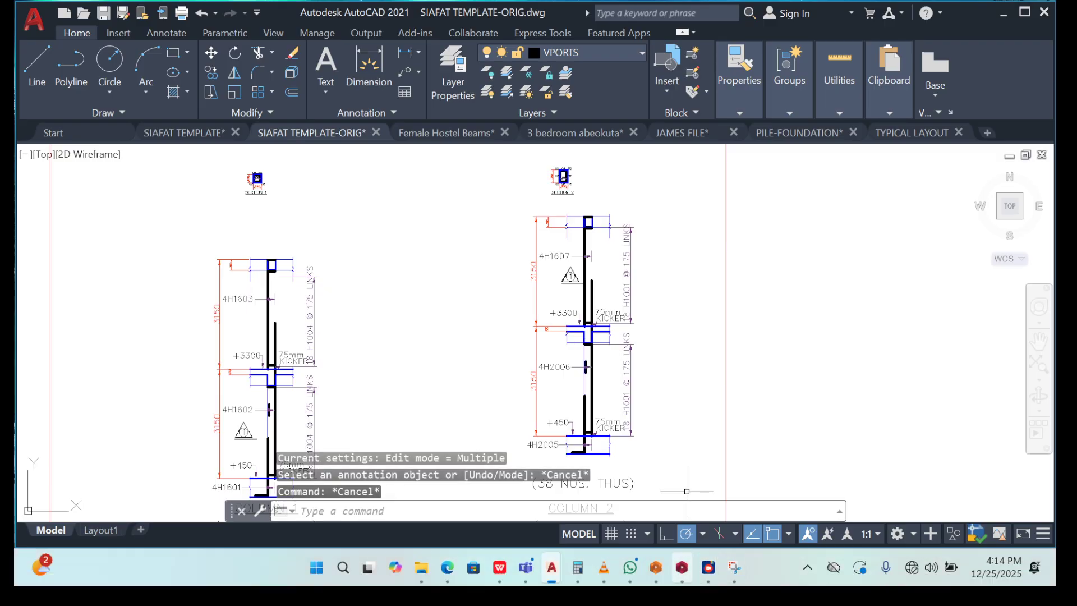
{"action": "left_click", "coordinate": [681, 567]}
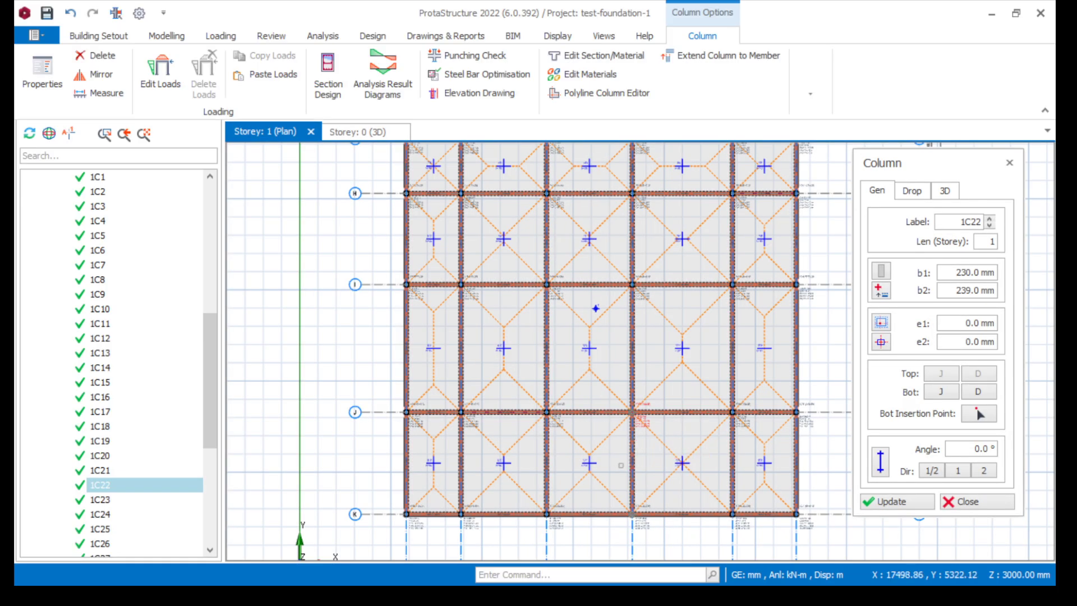
{"action": "scroll", "coordinate": [635, 397], "scroll_direction": "up", "scroll_amount": 2}
{"action": "scroll", "coordinate": [634, 397], "scroll_direction": "down", "scroll_amount": 3}
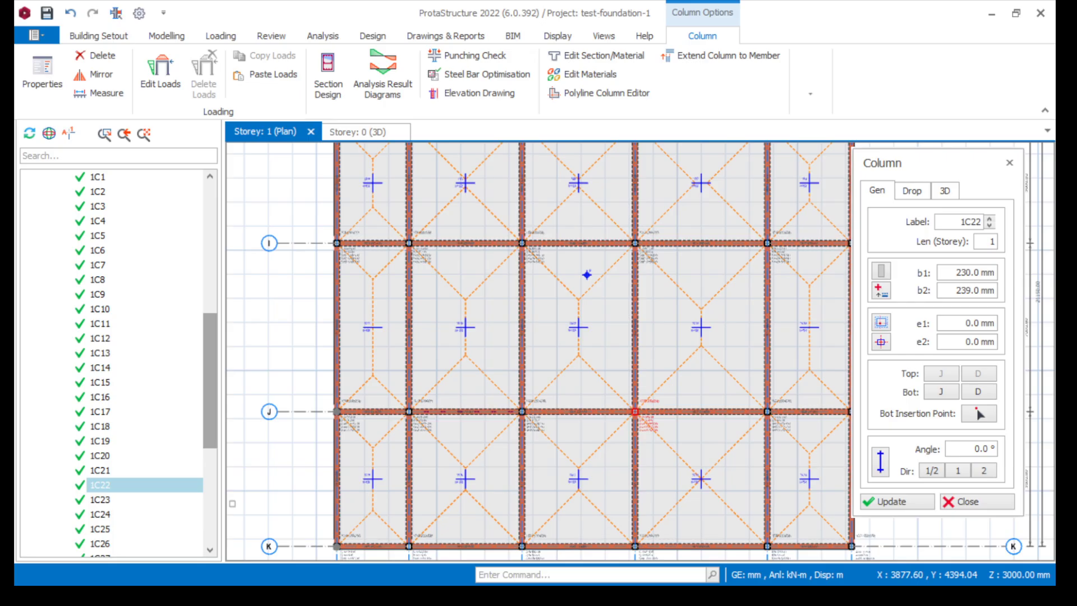
{"action": "scroll", "coordinate": [140, 365], "scroll_direction": "down", "scroll_amount": 6}
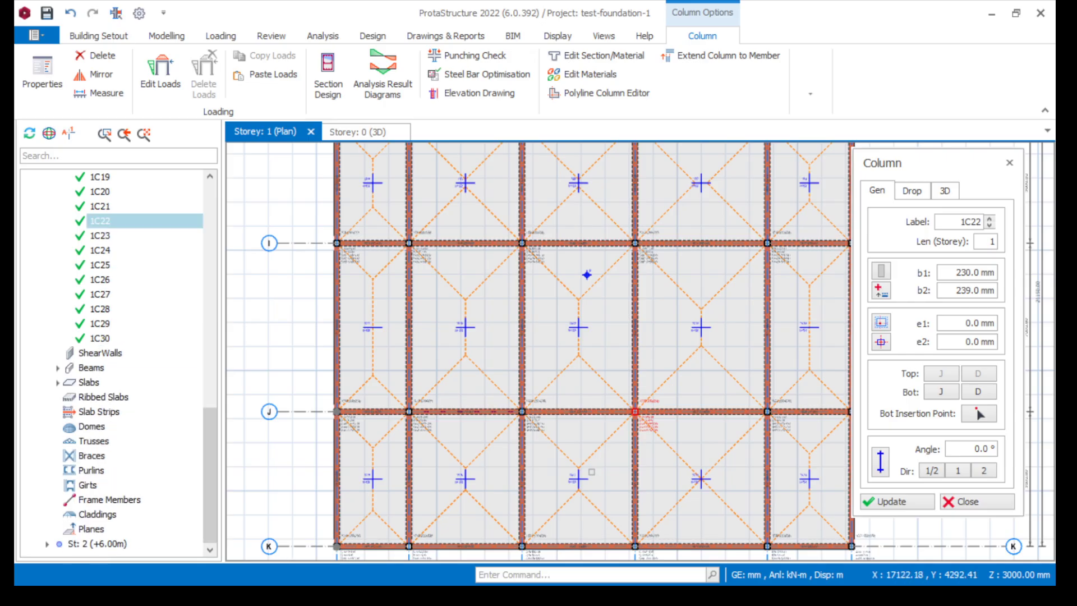
{"action": "scroll", "coordinate": [631, 411], "scroll_direction": "up", "scroll_amount": 4}
{"action": "scroll", "coordinate": [630, 411], "scroll_direction": "down", "scroll_amount": 2}
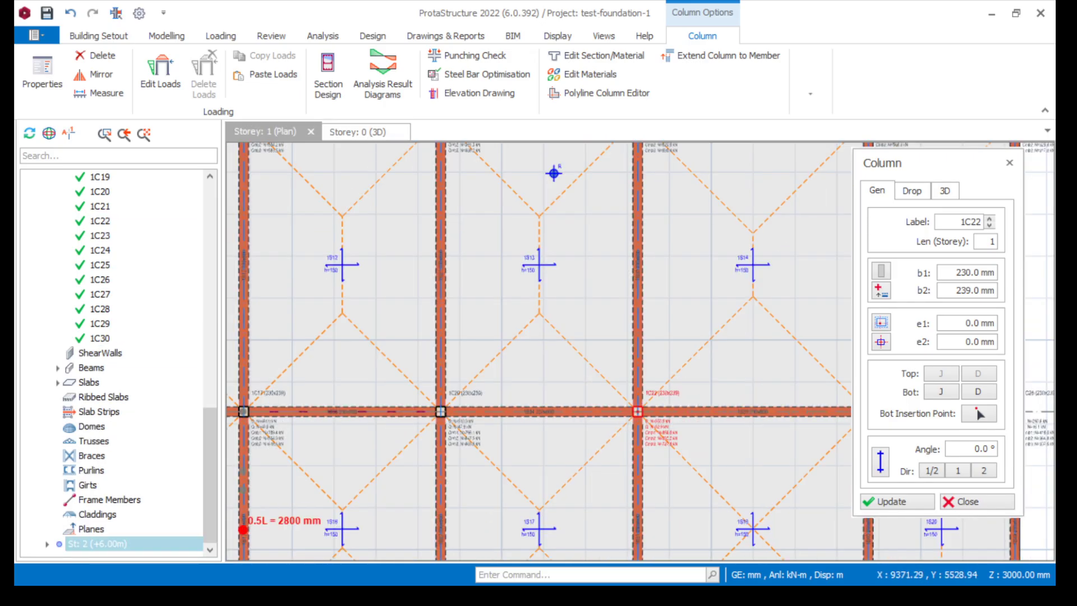
{"action": "key", "text": "Escape"}
{"action": "key", "text": "Page_Up"}
{"action": "scroll", "coordinate": [644, 460], "scroll_direction": "up", "scroll_amount": 2}
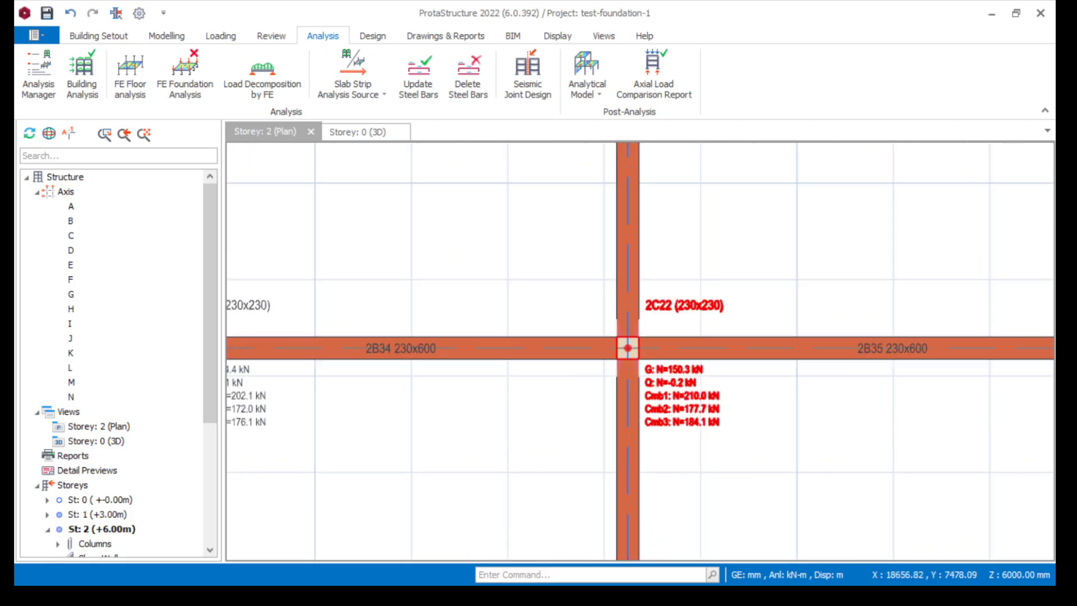
Run the interactive section design of column 2C22 to check its reinforcement, and close the design windows
{"action": "left_click", "coordinate": [627, 347]}
{"action": "right_click", "coordinate": [687, 337]}
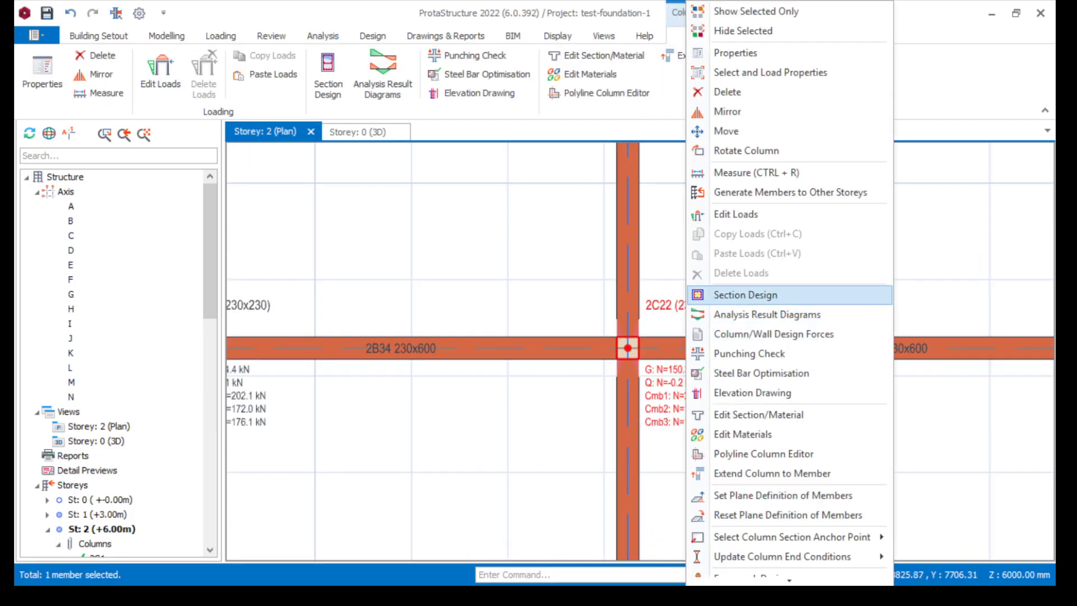
{"action": "left_click", "coordinate": [746, 295]}
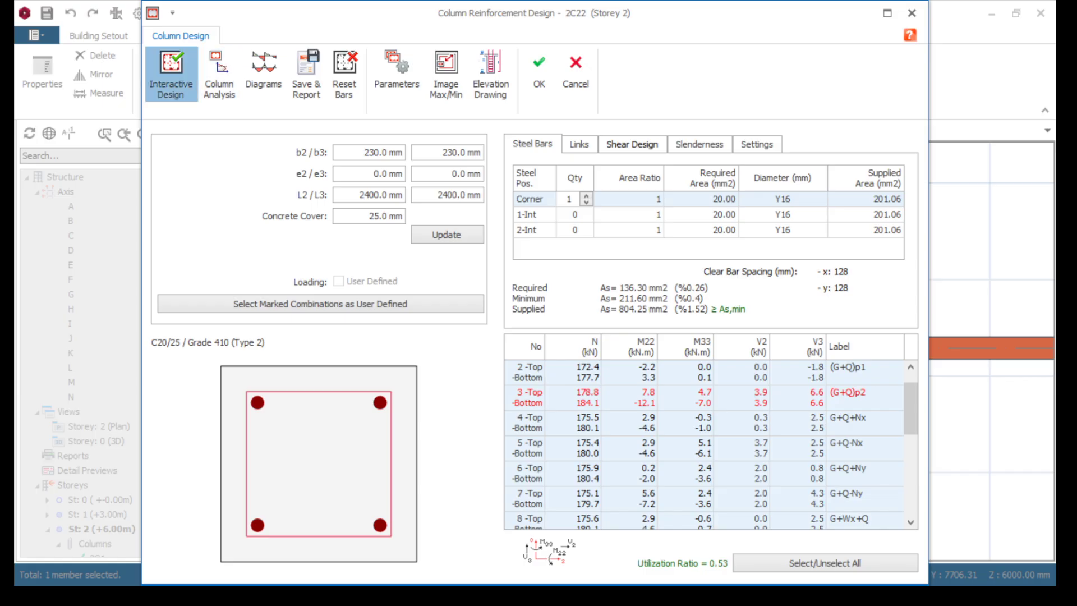
{"action": "left_click", "coordinate": [171, 74]}
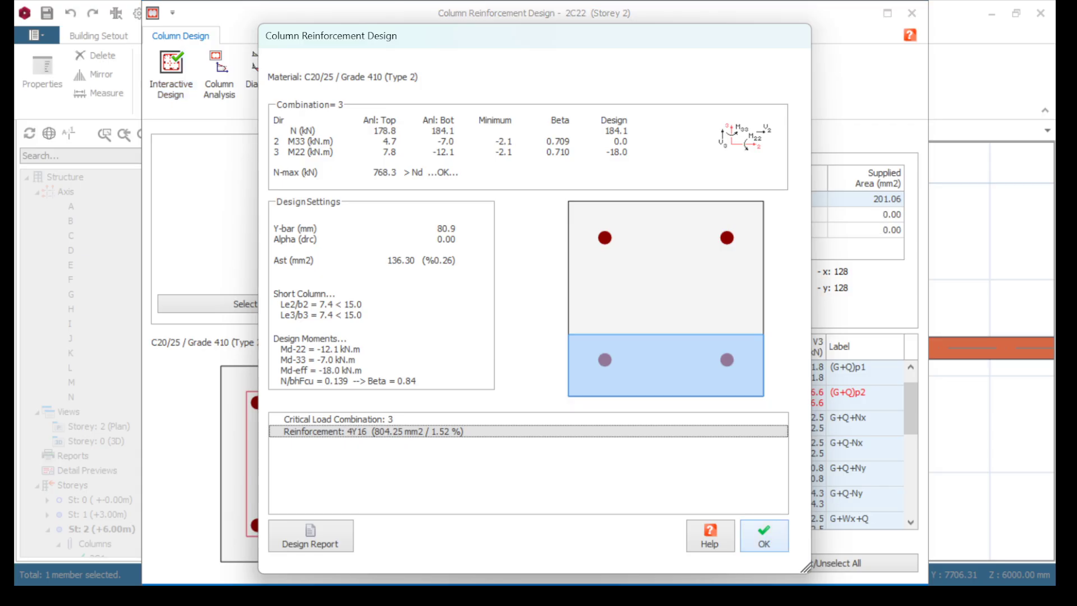
{"action": "key", "text": "Return"}
{"action": "key", "text": "Escape"}
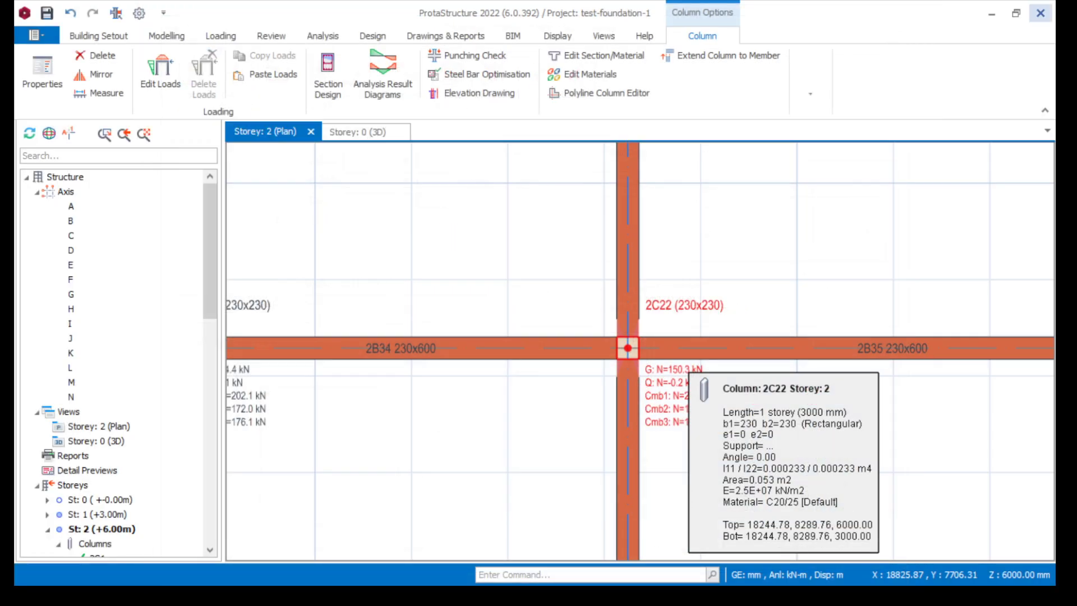
Display the Storey 1 plan and view the area around column 1C22
{"action": "double_click", "coordinate": [98, 514]}
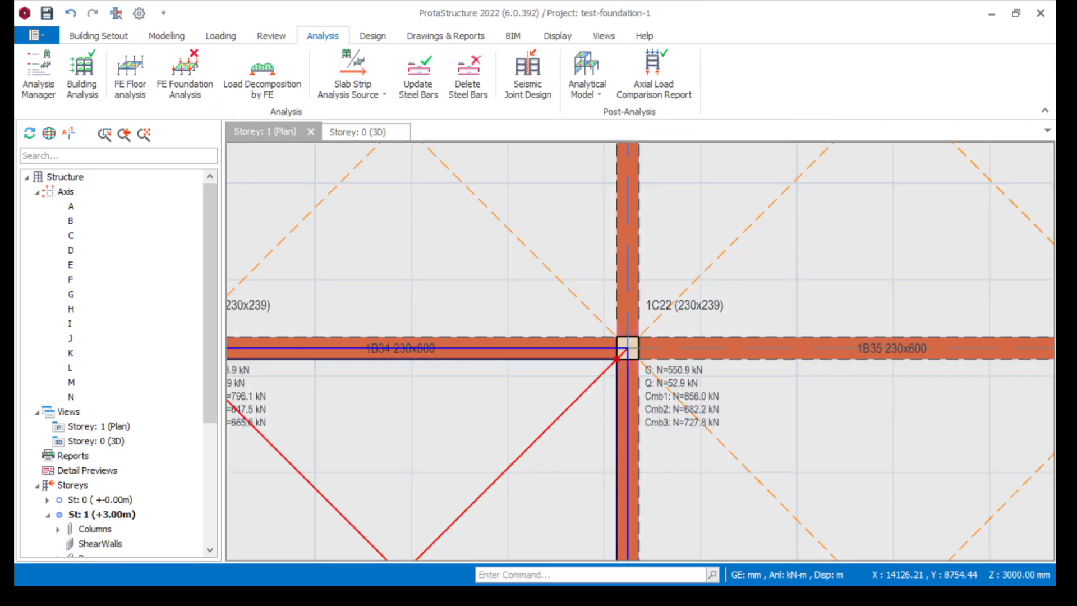
{"action": "scroll", "coordinate": [378, 161], "scroll_direction": "down", "scroll_amount": 5}
{"action": "middle_click_drag", "start_coordinate": [380, 299], "coordinate": [568, 207]}
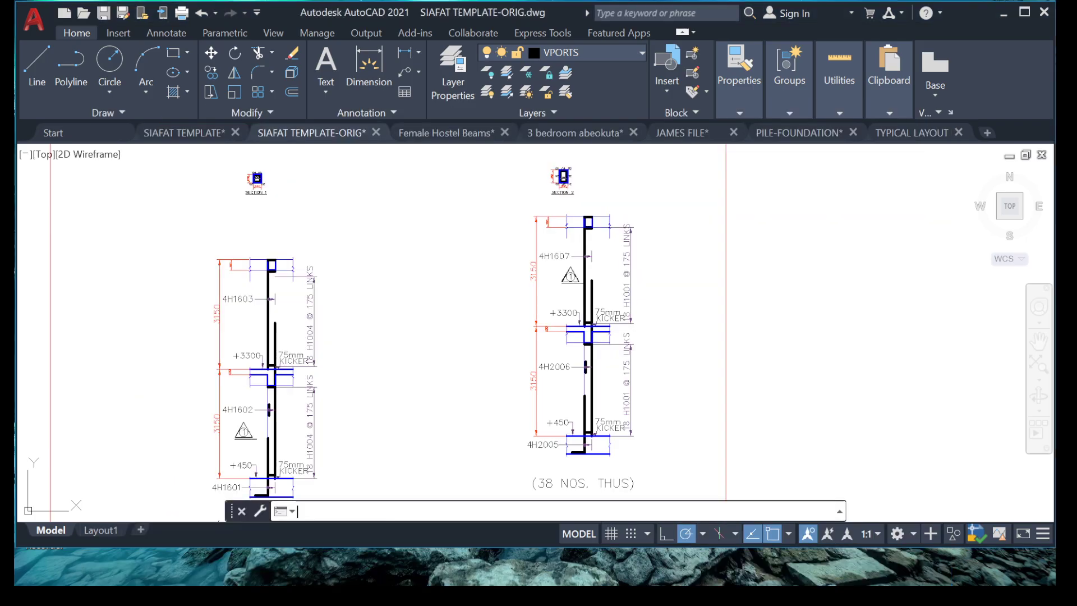
Switch back to AutoCAD and inspect the bar callouts of the Column 1 and Column 2 details
{"action": "scroll", "coordinate": [560, 388], "scroll_direction": "up", "scroll_amount": 5}
{"action": "scroll", "coordinate": [560, 388], "scroll_direction": "down", "scroll_amount": 5}
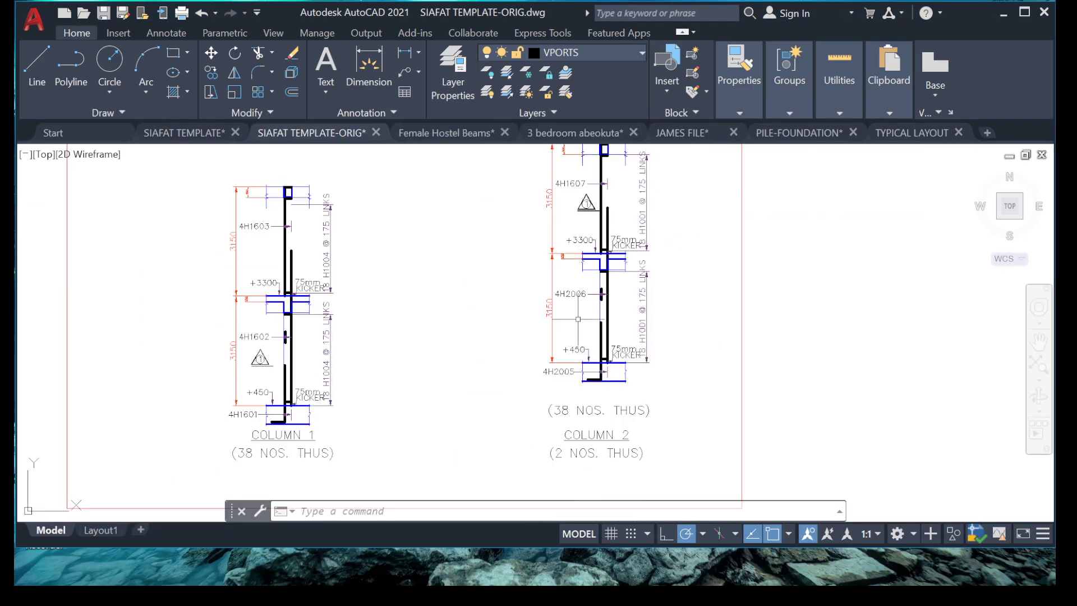
{"action": "scroll", "coordinate": [505, 370], "scroll_direction": "up", "scroll_amount": 3}
{"action": "scroll", "coordinate": [636, 235], "scroll_direction": "up", "scroll_amount": 2}
{"action": "scroll", "coordinate": [636, 235], "scroll_direction": "down", "scroll_amount": 8}
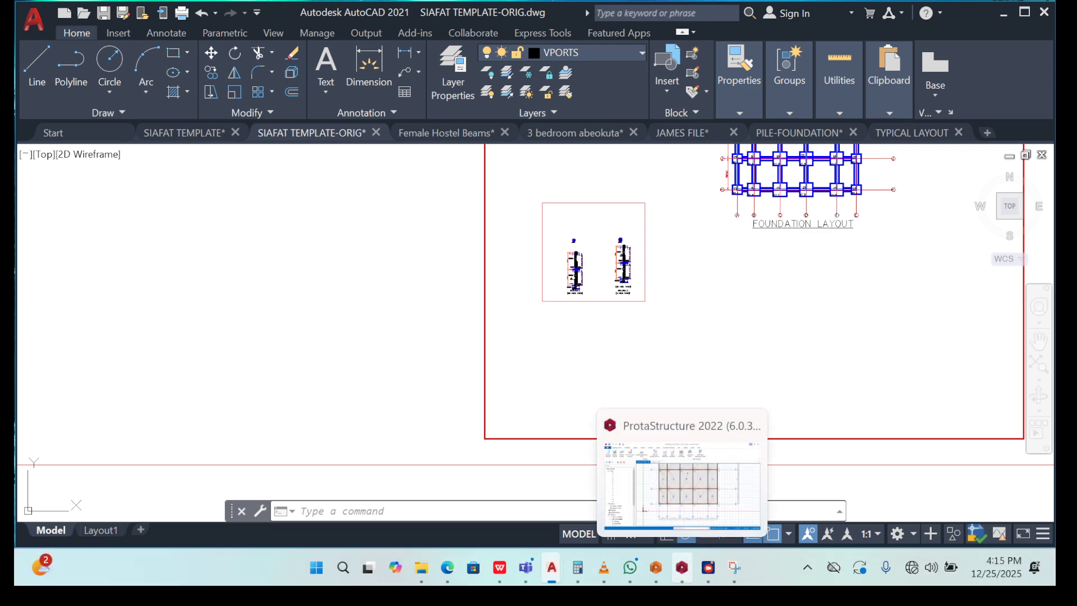
{"action": "mouse_move", "coordinate": [708, 567]}
{"action": "left_click", "coordinate": [788, 485]}
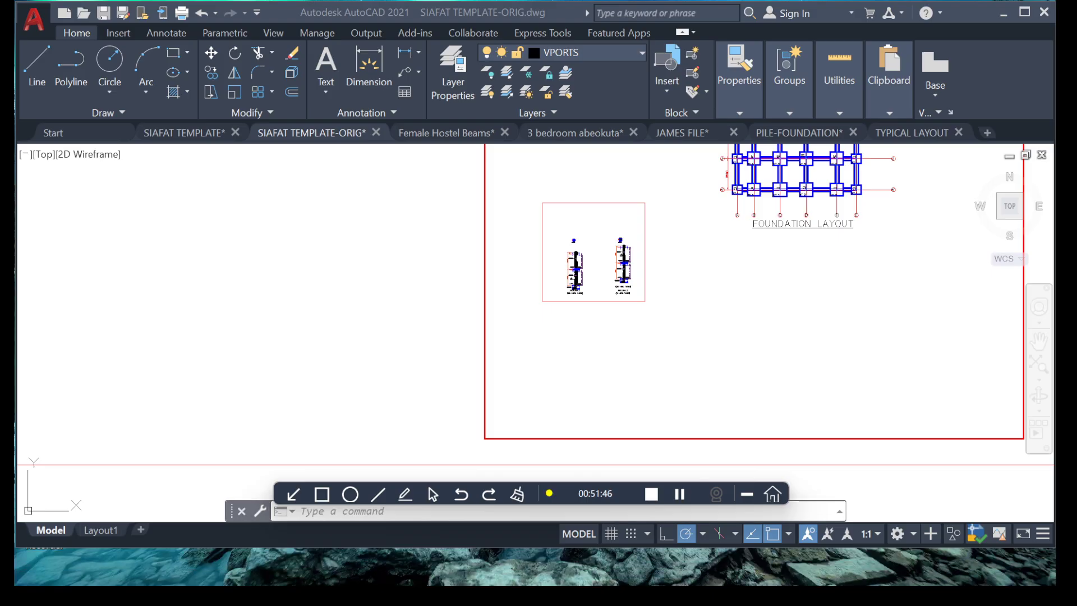
Review the arrangement of the foundation layout, the column details and the neighbouring drawing sheets in model space
{"action": "scroll", "coordinate": [565, 348], "scroll_direction": "down", "scroll_amount": 3}
{"action": "scroll", "coordinate": [634, 428], "scroll_direction": "up", "scroll_amount": 3}
{"action": "scroll", "coordinate": [577, 336], "scroll_direction": "up", "scroll_amount": 4}
{"action": "scroll", "coordinate": [614, 343], "scroll_direction": "down", "scroll_amount": 5}
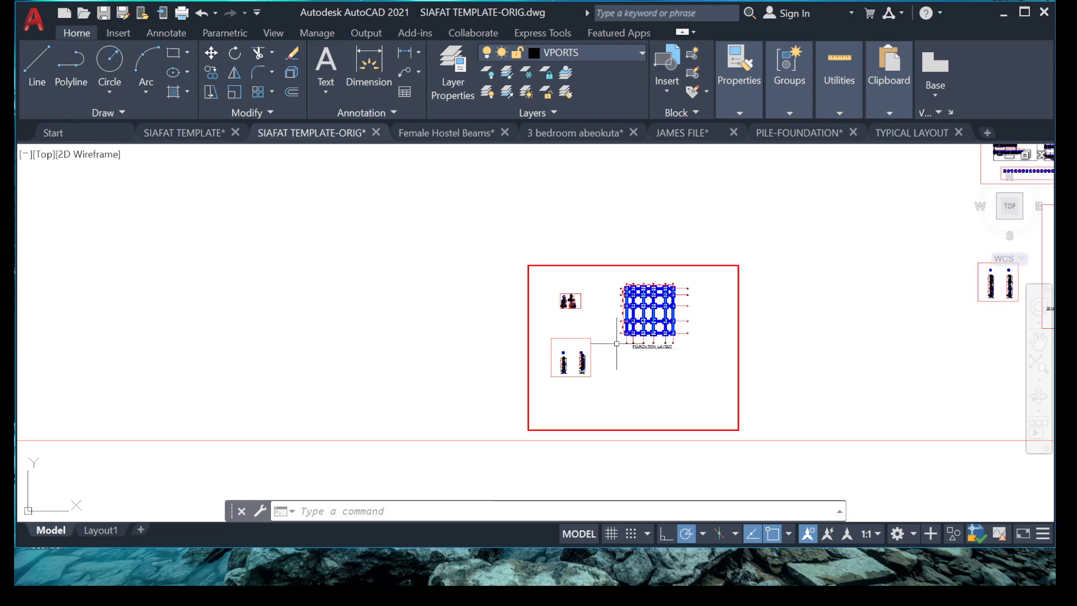
{"action": "scroll", "coordinate": [605, 381], "scroll_direction": "up", "scroll_amount": 3}
{"action": "scroll", "coordinate": [623, 409], "scroll_direction": "down", "scroll_amount": 4}
{"action": "scroll", "coordinate": [592, 423], "scroll_direction": "up", "scroll_amount": 2}
{"action": "scroll", "coordinate": [903, 395], "scroll_direction": "up", "scroll_amount": 2}
{"action": "scroll", "coordinate": [869, 396], "scroll_direction": "down", "scroll_amount": 6}
{"action": "scroll", "coordinate": [892, 404], "scroll_direction": "up", "scroll_amount": 5}
{"action": "scroll", "coordinate": [789, 413], "scroll_direction": "down", "scroll_amount": 4}
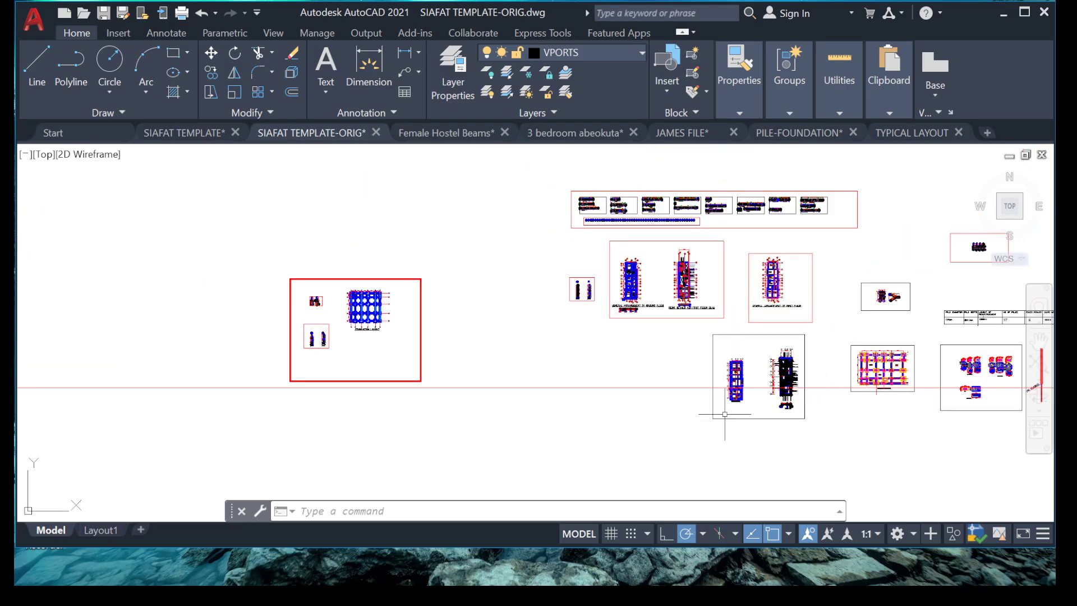
{"action": "scroll", "coordinate": [620, 372], "scroll_direction": "up", "scroll_amount": 5}
{"action": "scroll", "coordinate": [632, 356], "scroll_direction": "down", "scroll_amount": 4}
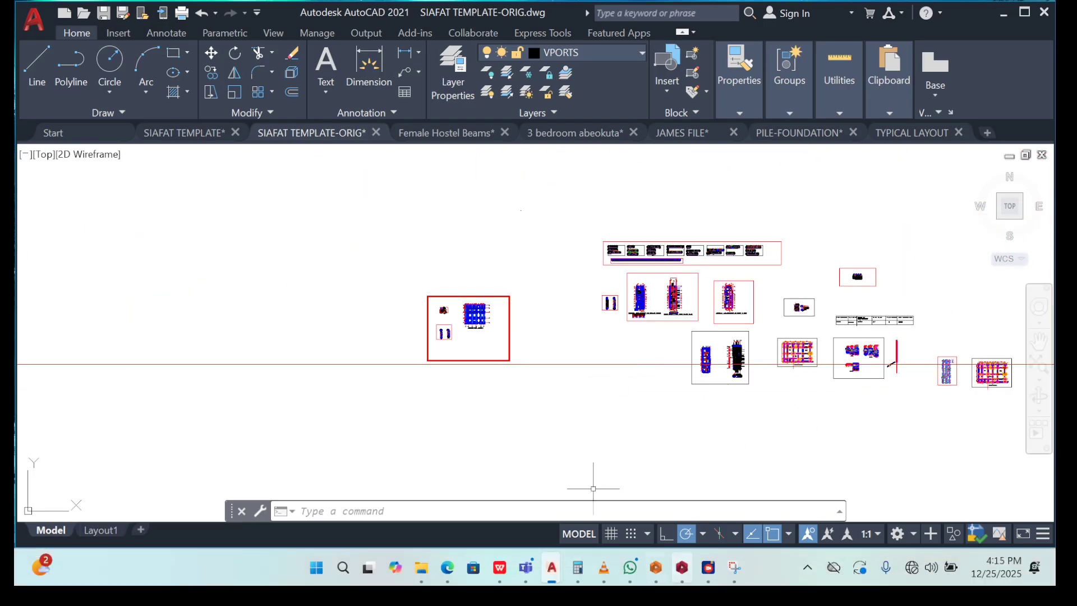